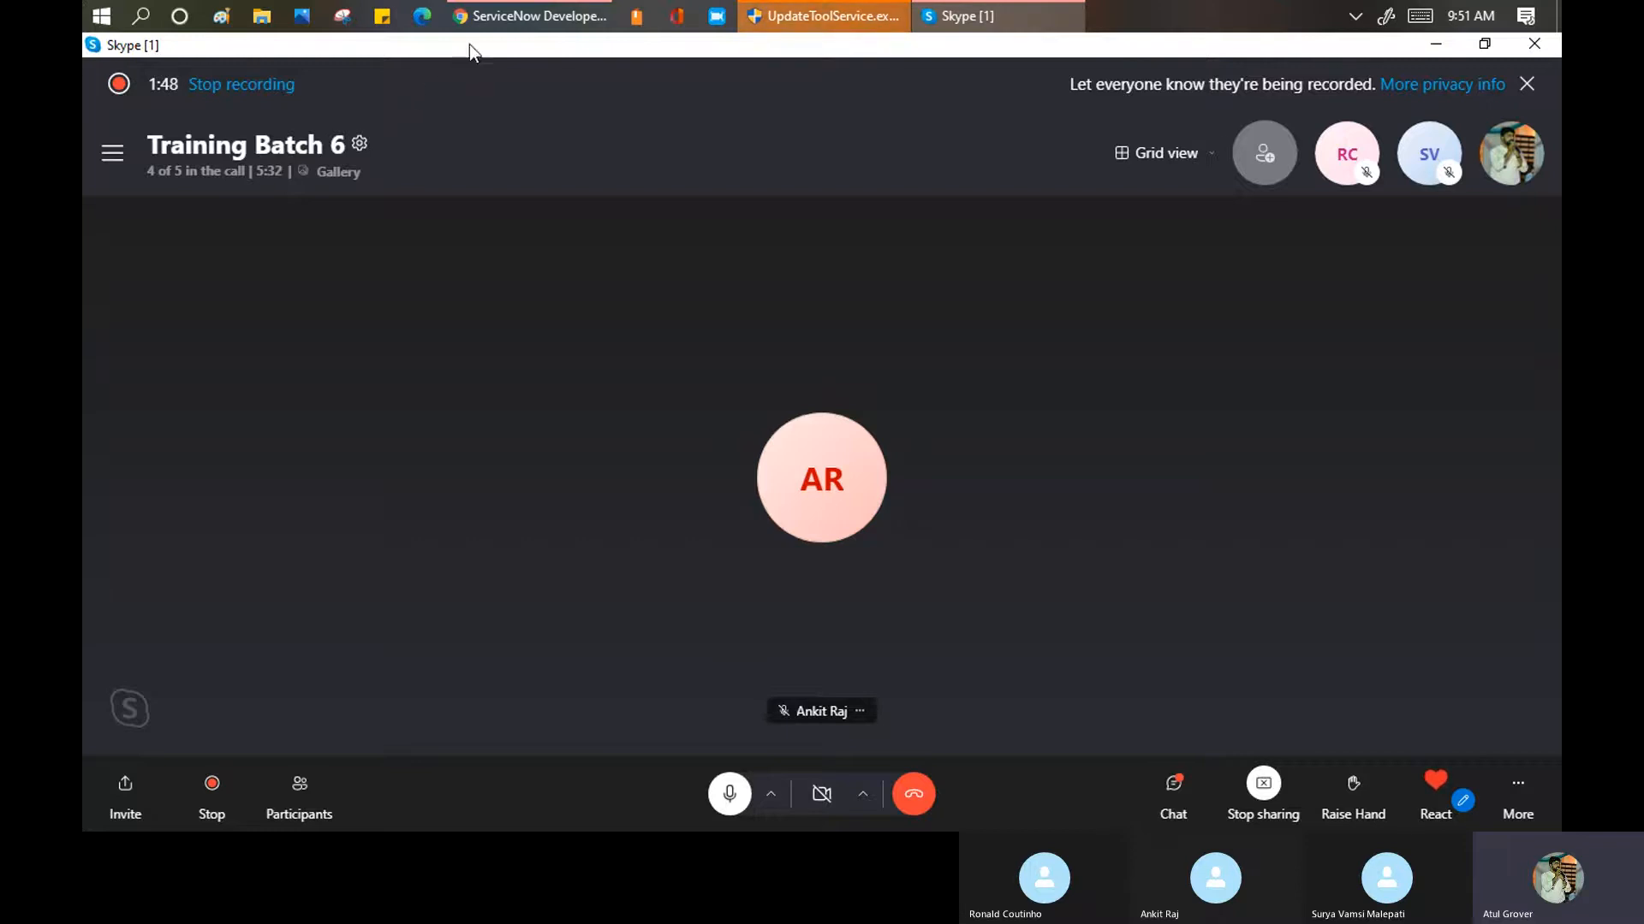
Switch to Chrome and try to open dev86271.service-now.com in a new tab
click(502, 17)
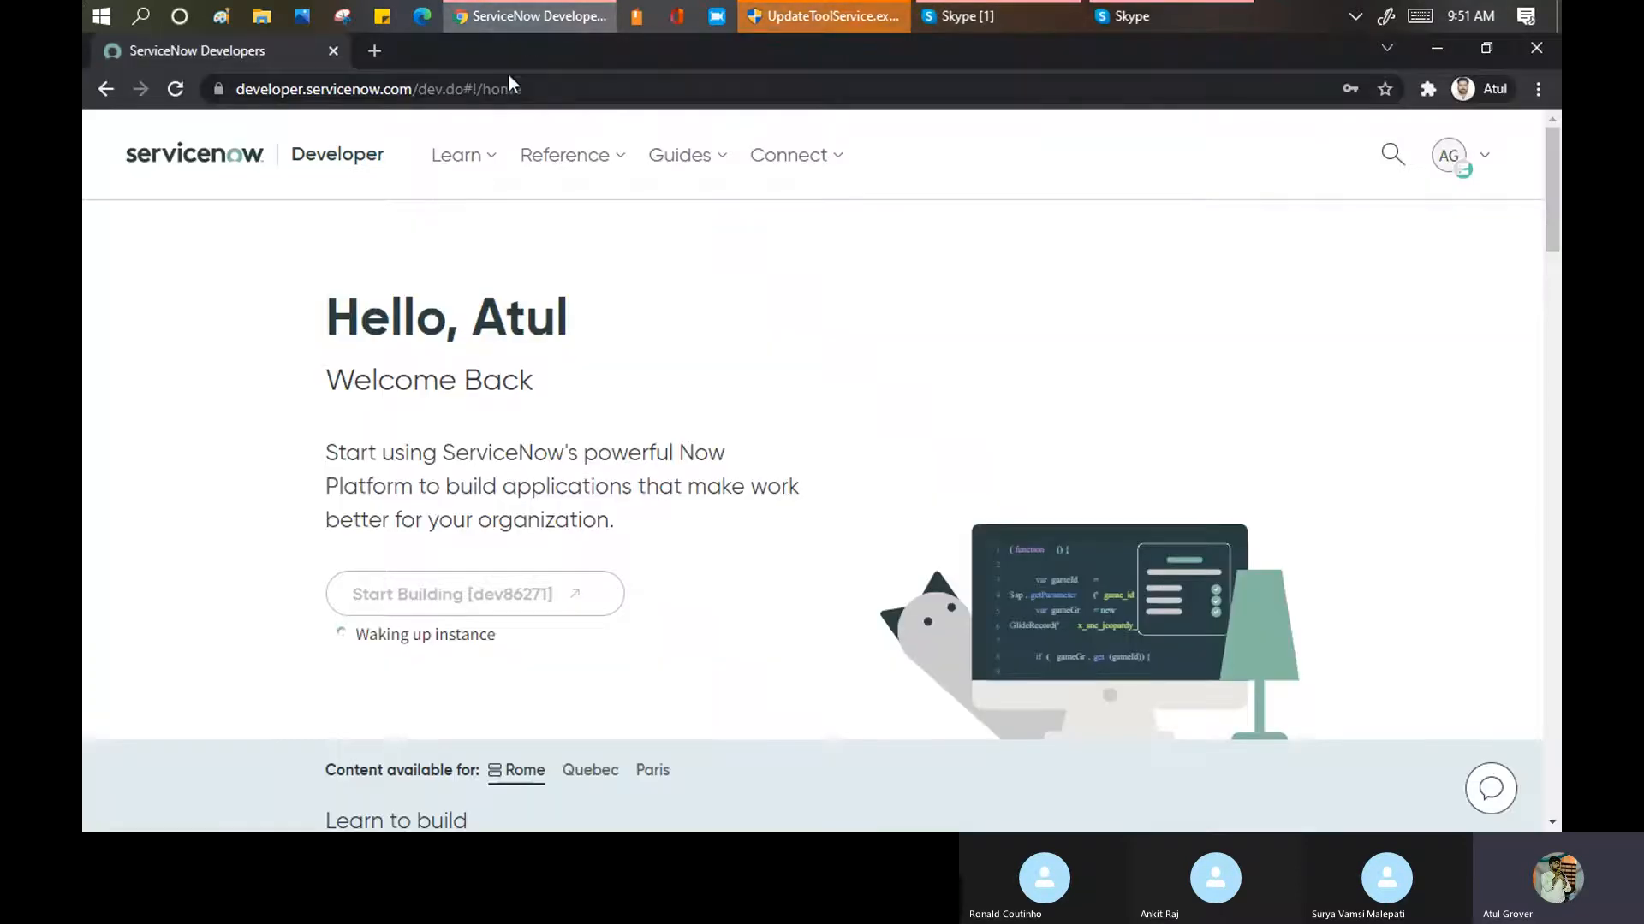
click(374, 53)
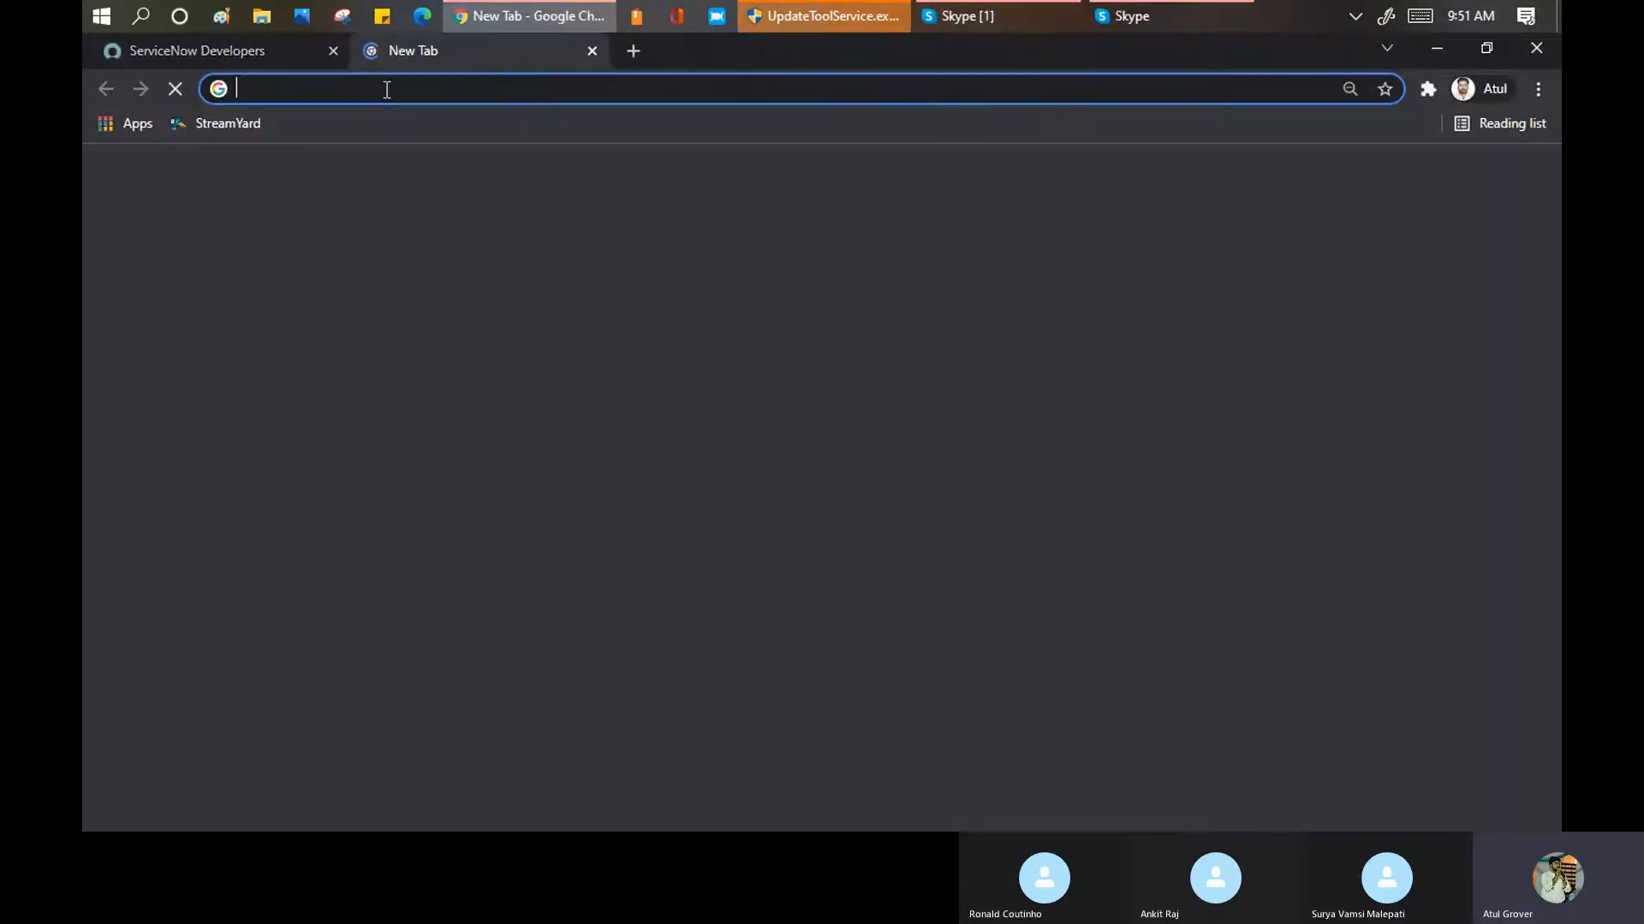
text(dev)
key(Return)
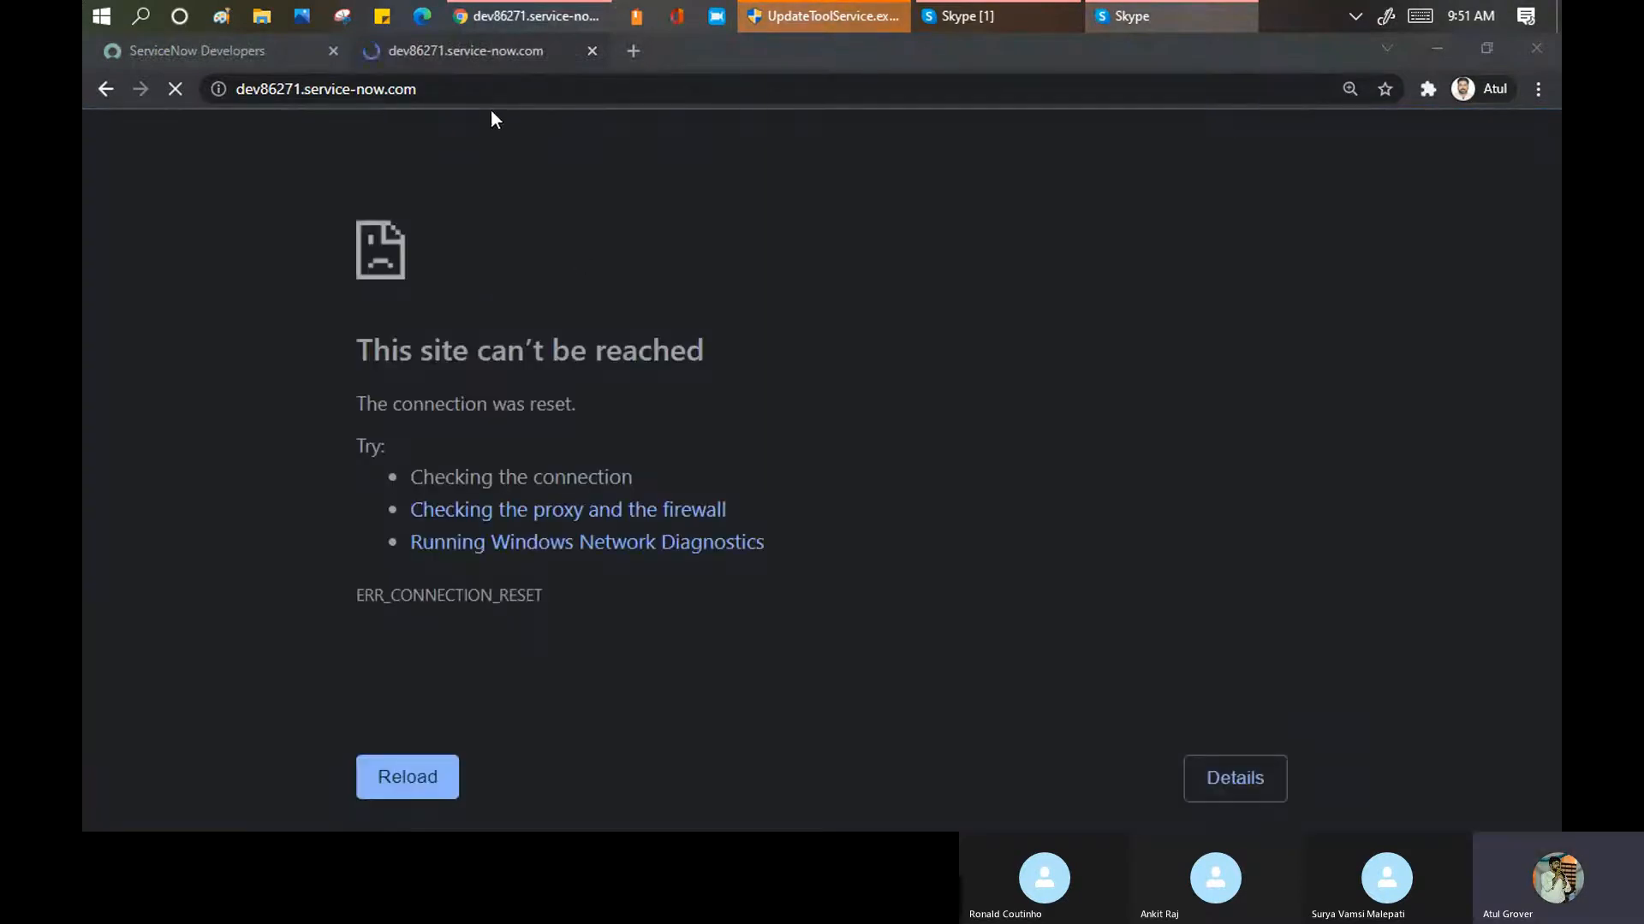
click(213, 49)
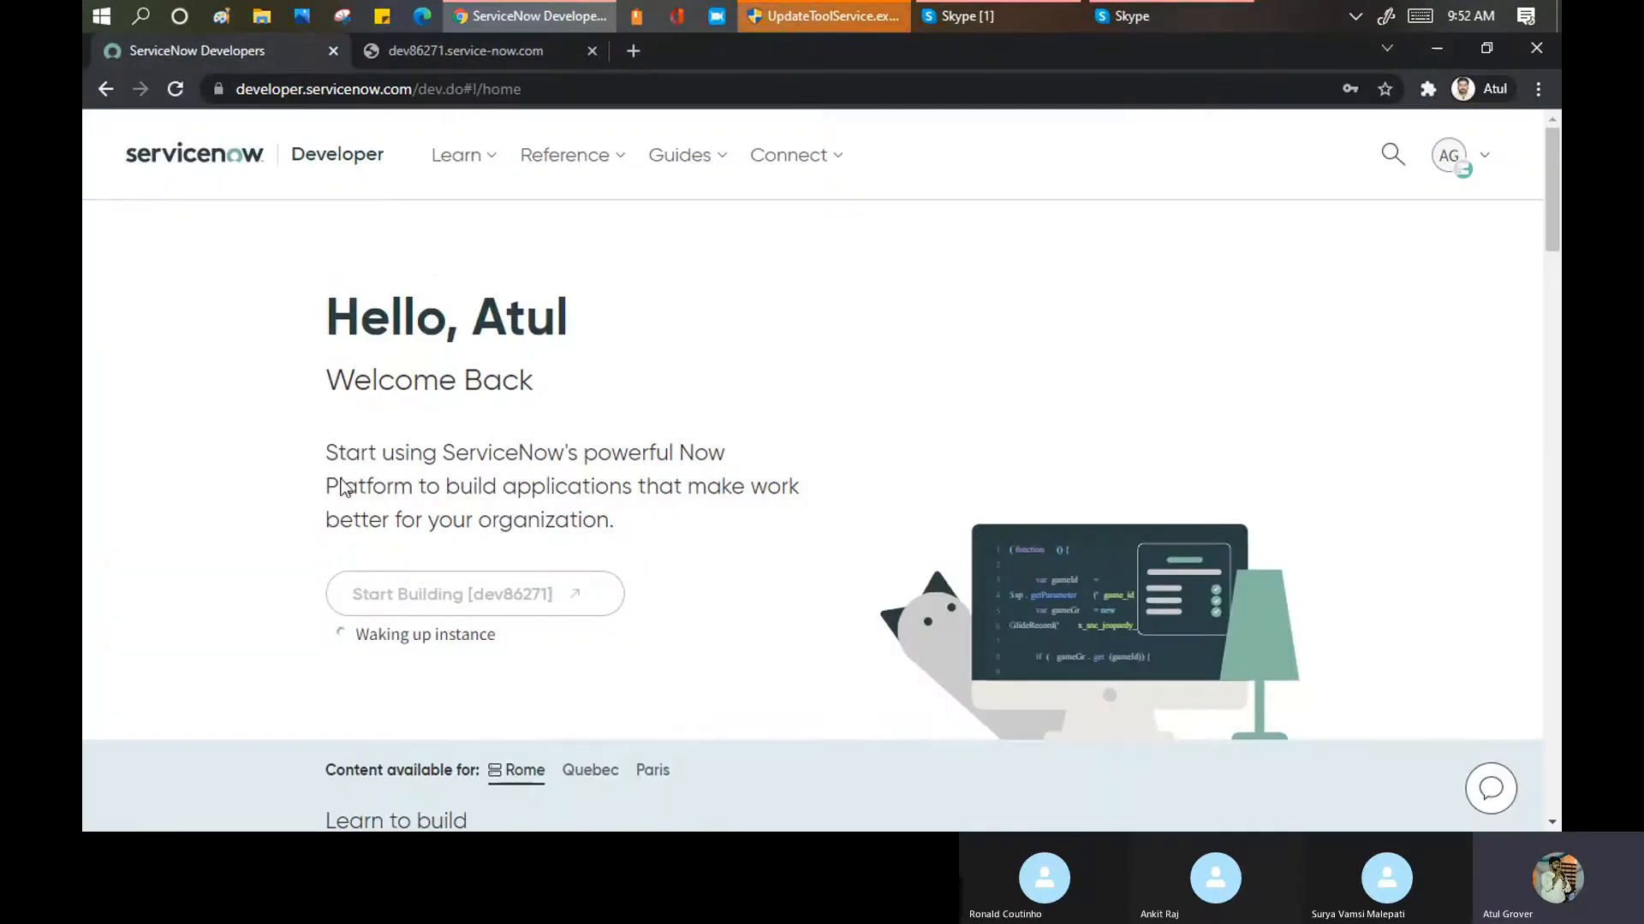
click(469, 50)
click(487, 96)
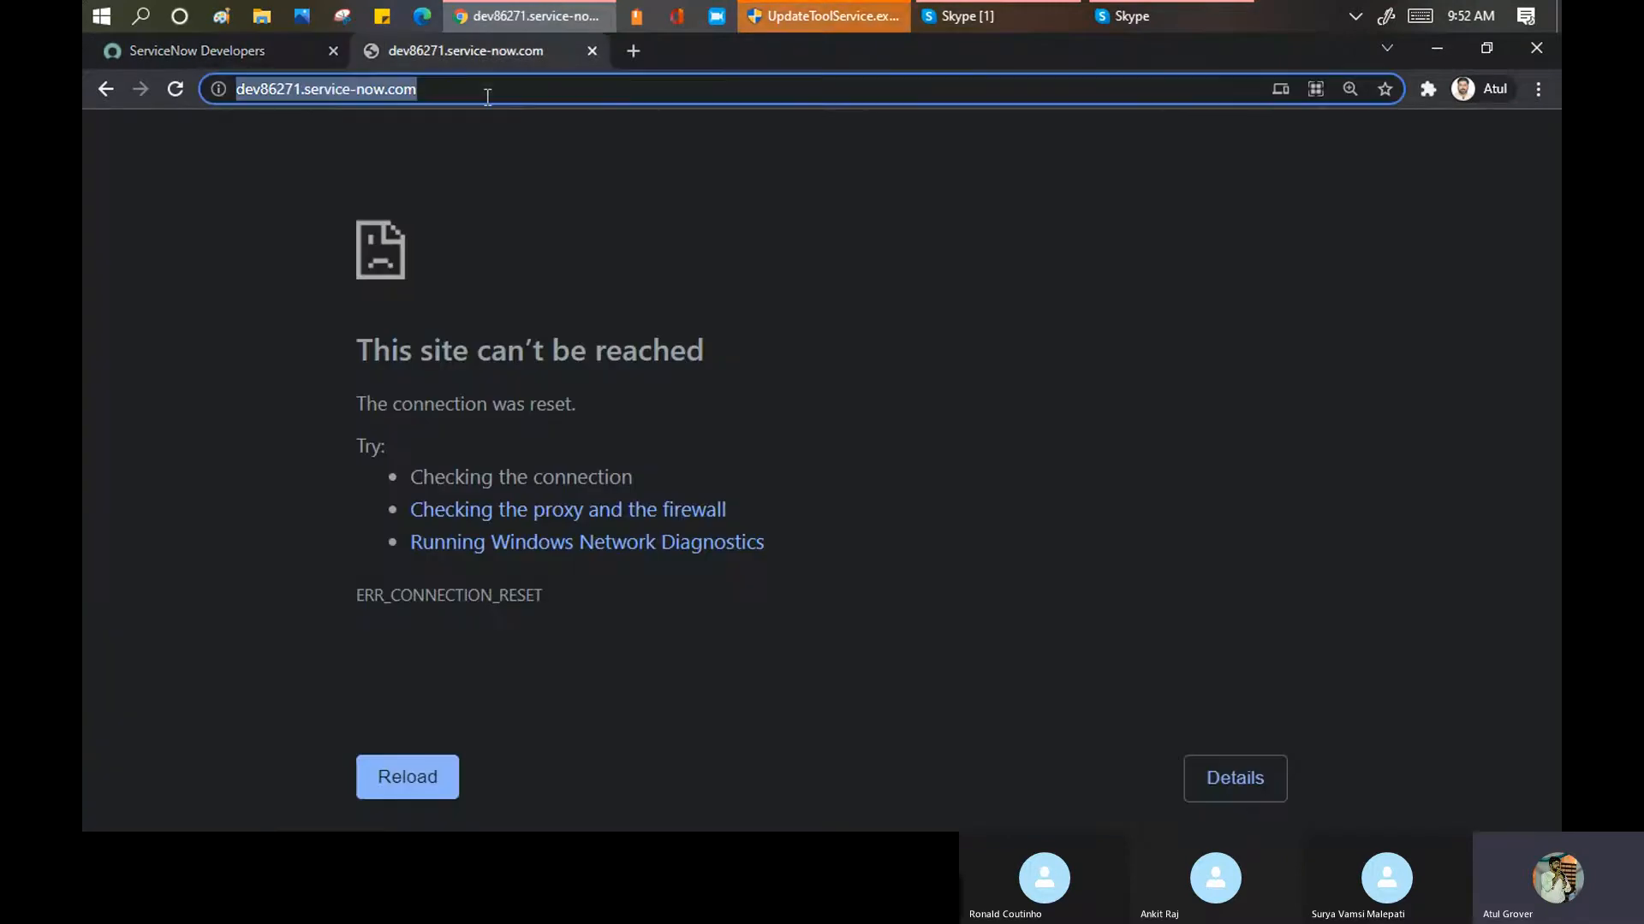
key(Return)
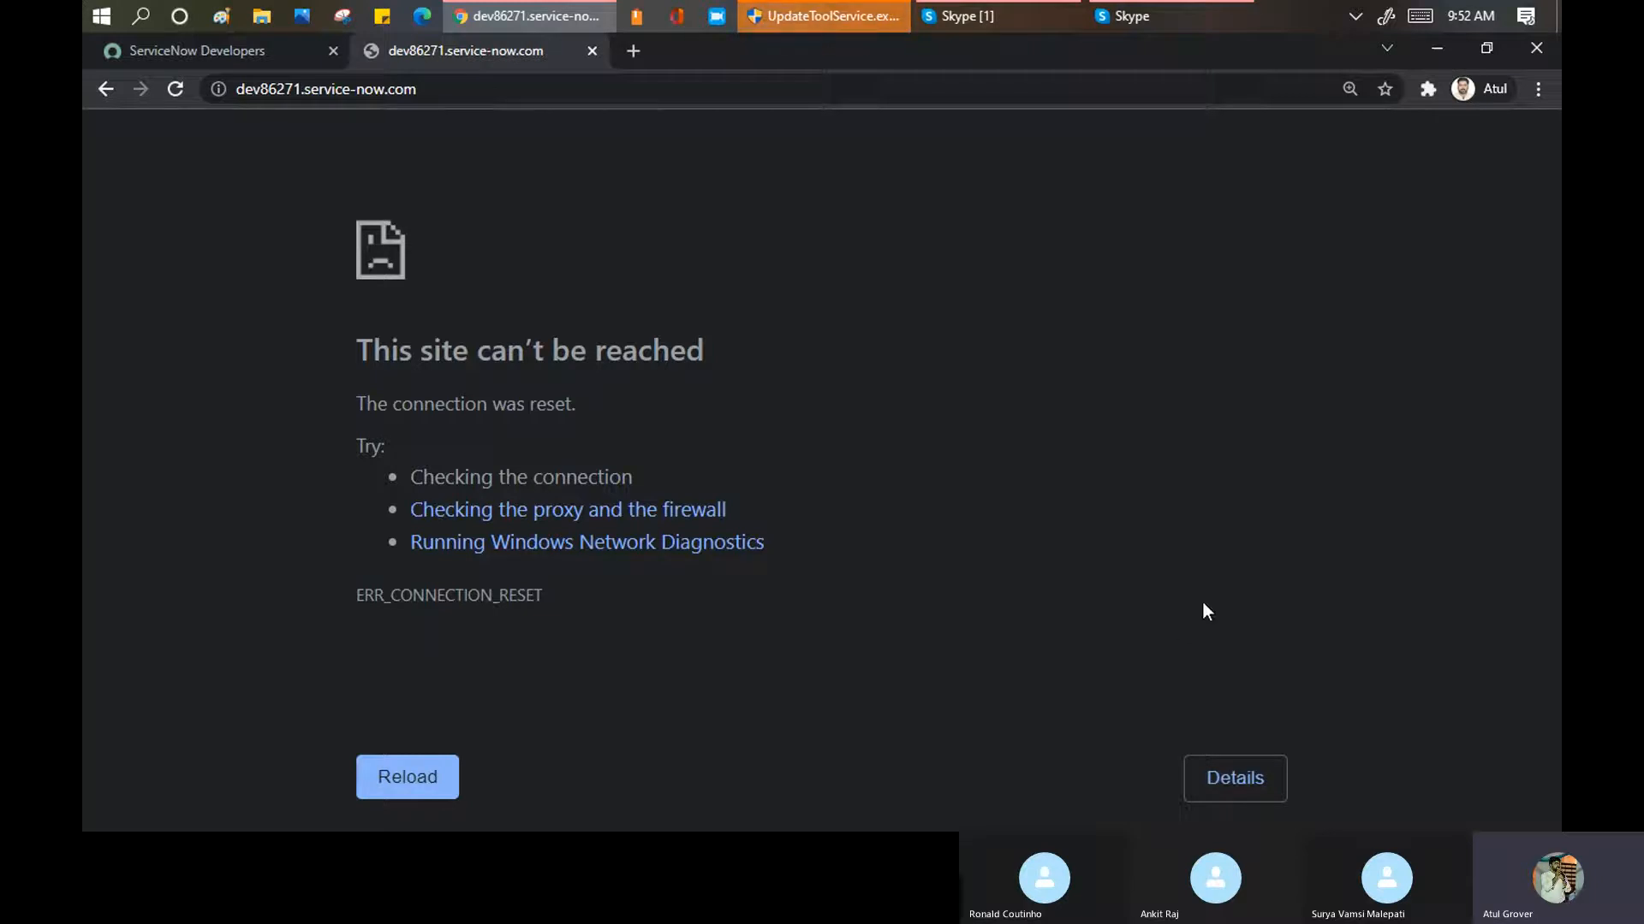
Load the dev86271.service-now.com instance again and log in with the prefilled credentials
click(1435, 821)
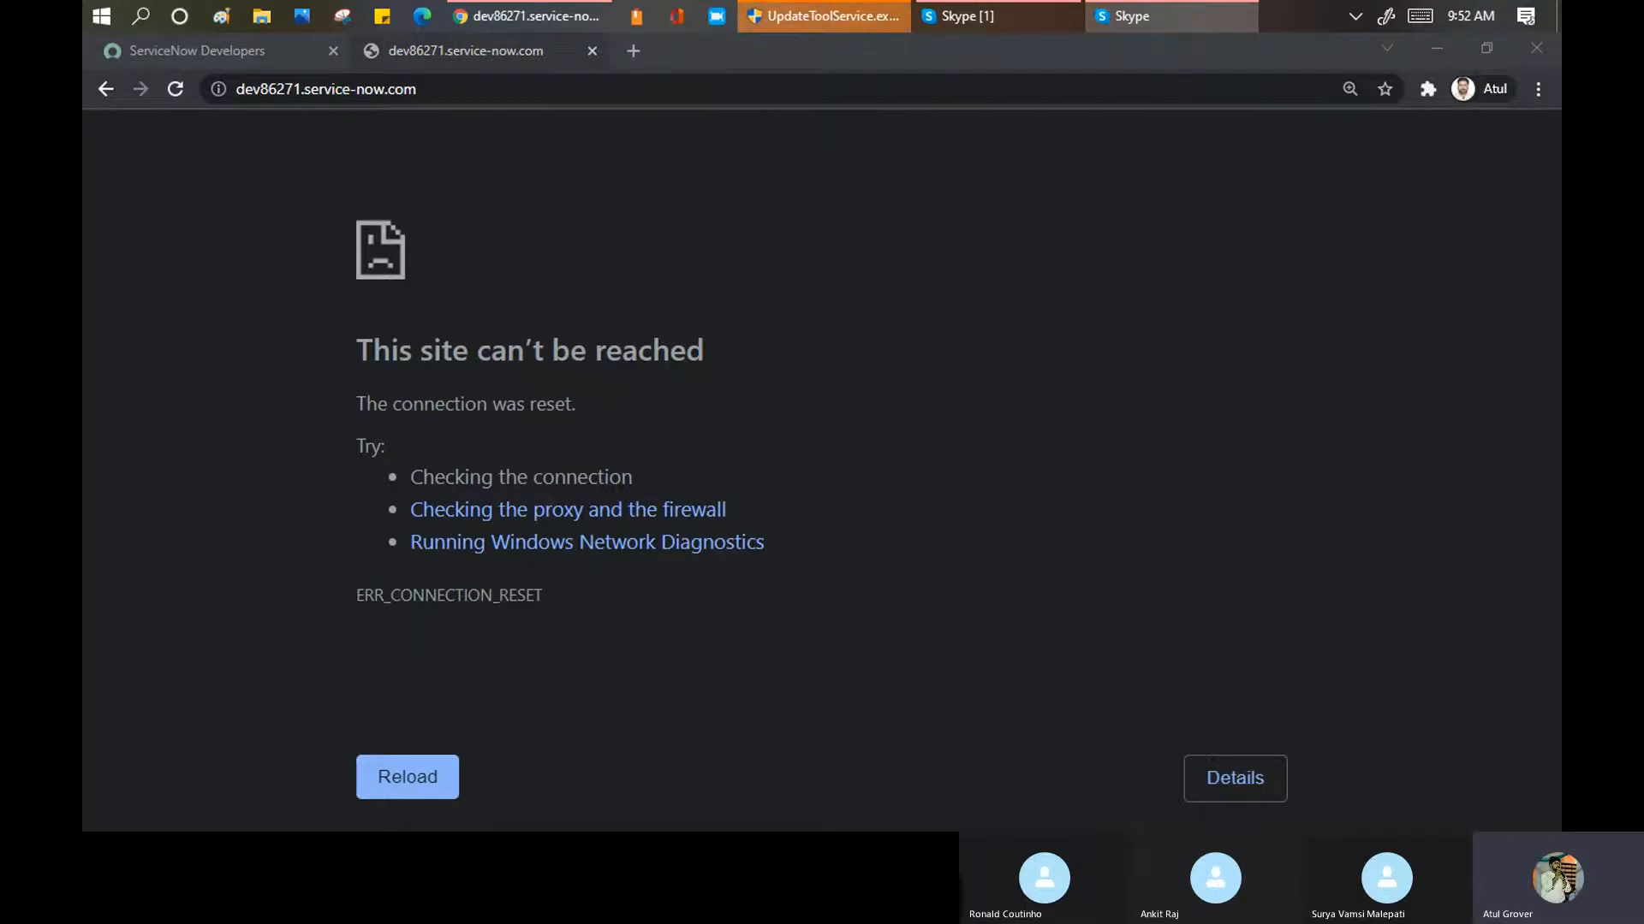
click(494, 86)
key(Return)
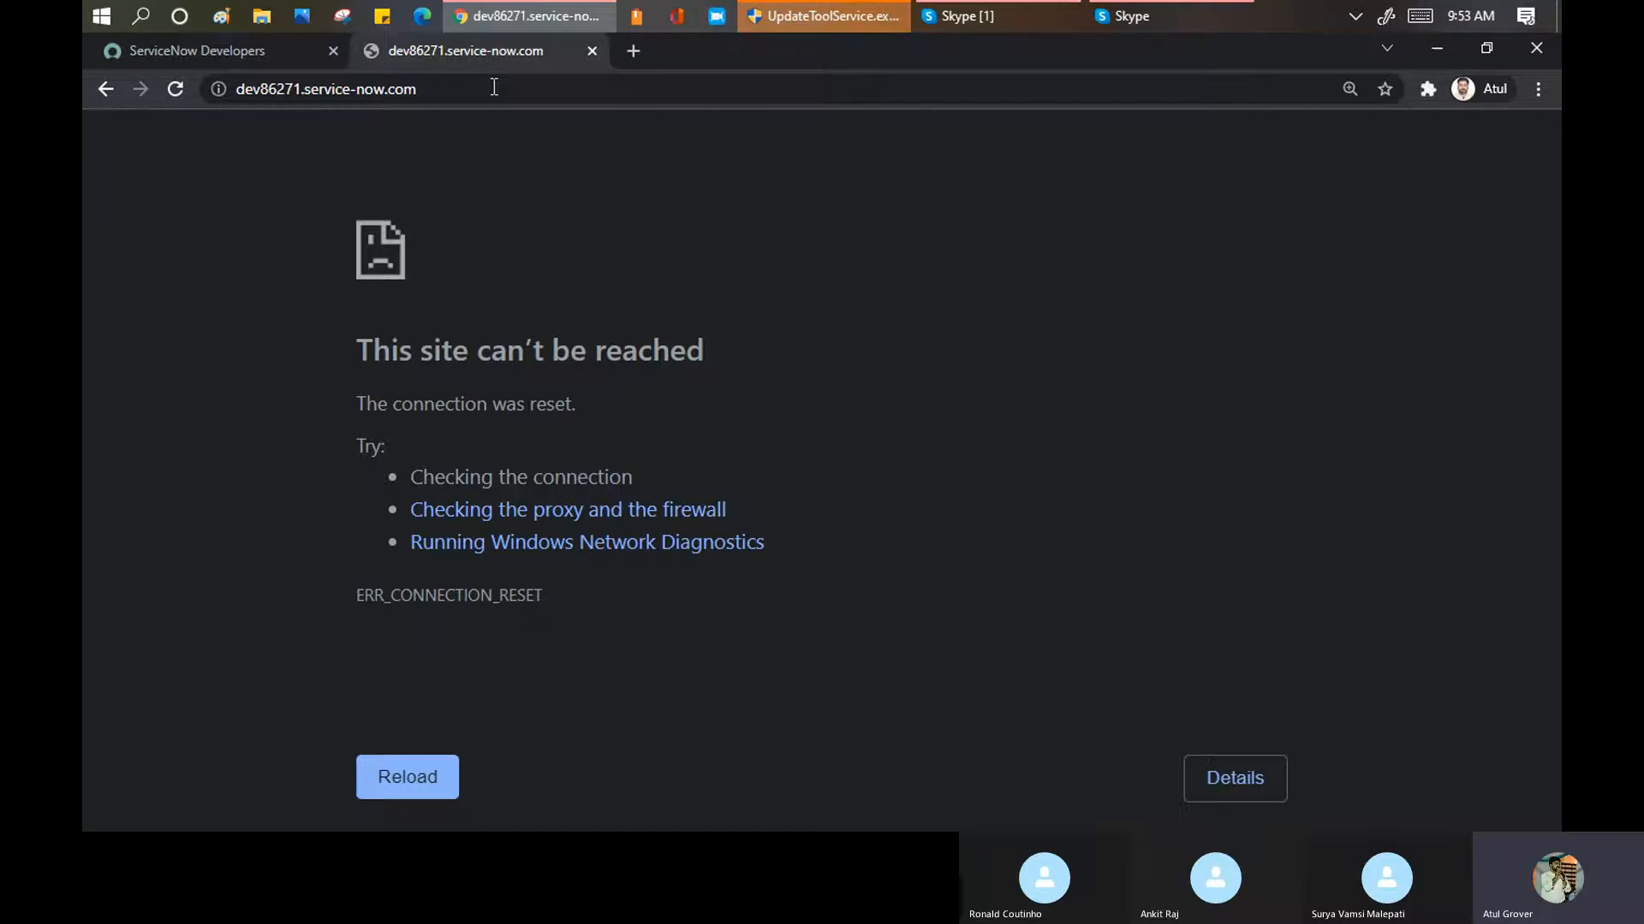
click(494, 87)
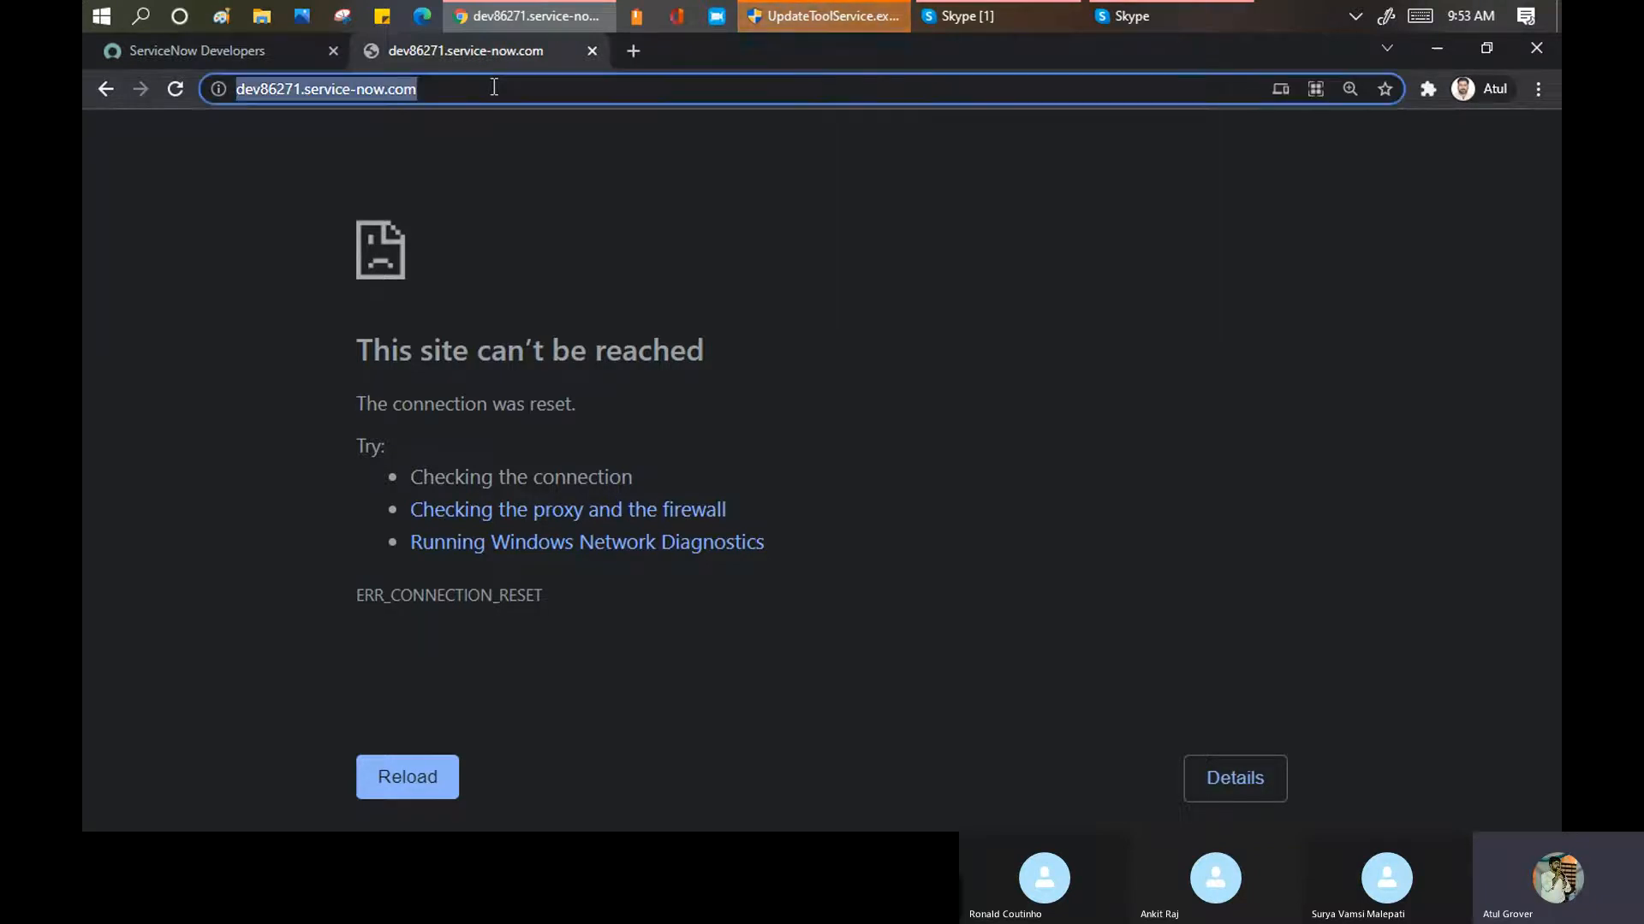
key(Return)
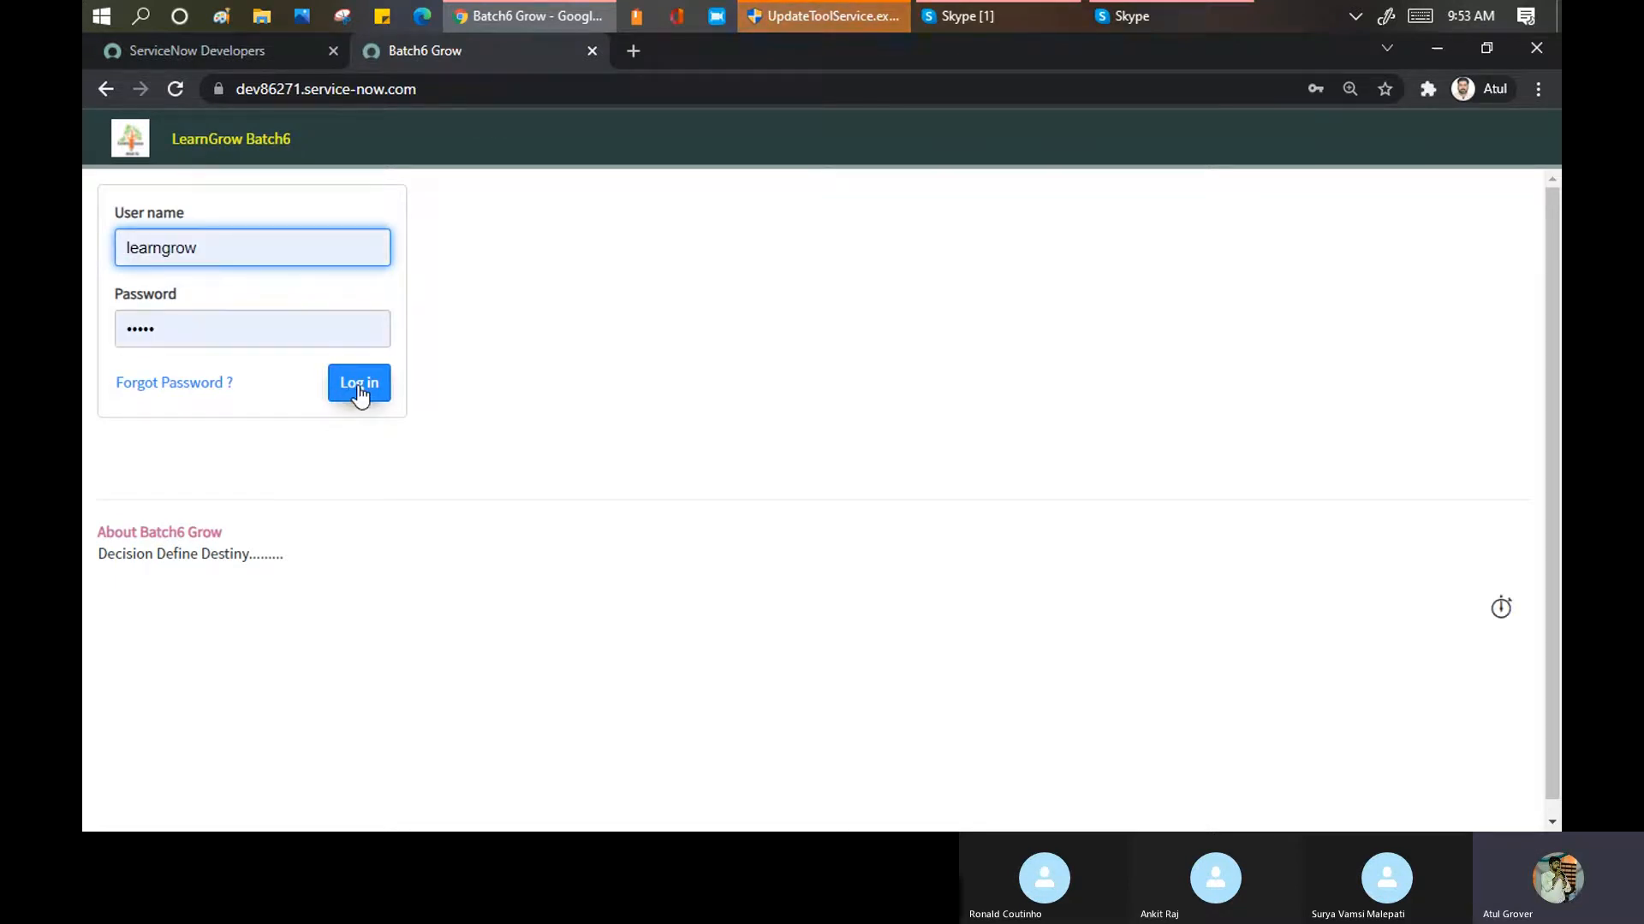
click(359, 393)
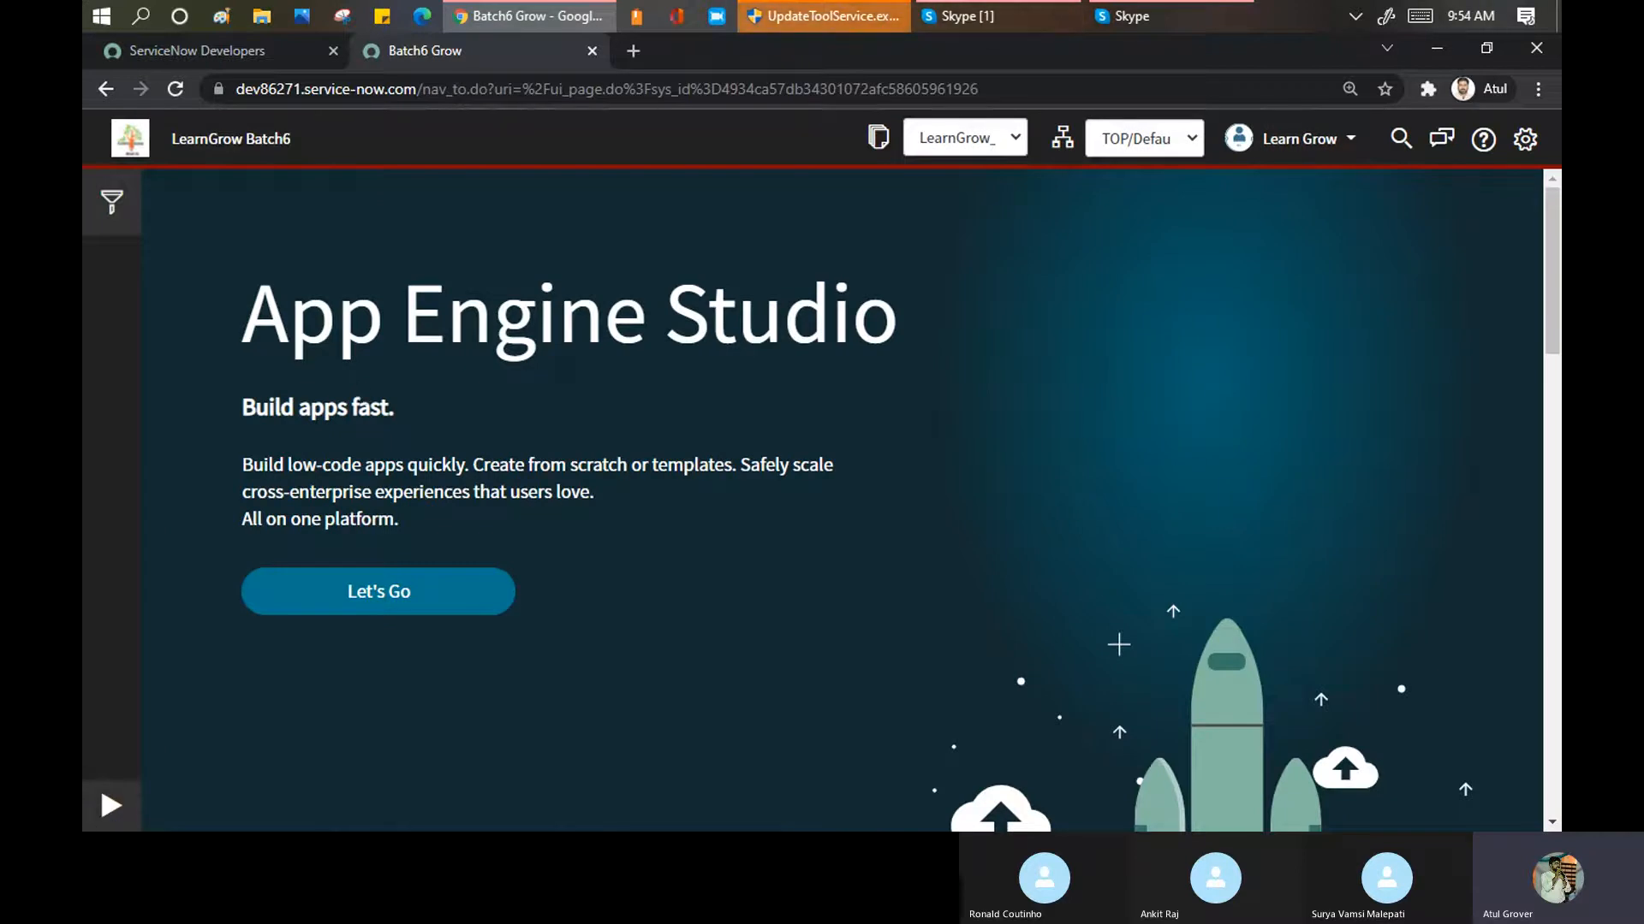
Expand the navigator, filter it for "catalog builde" and open Catalog Builder
click(111, 805)
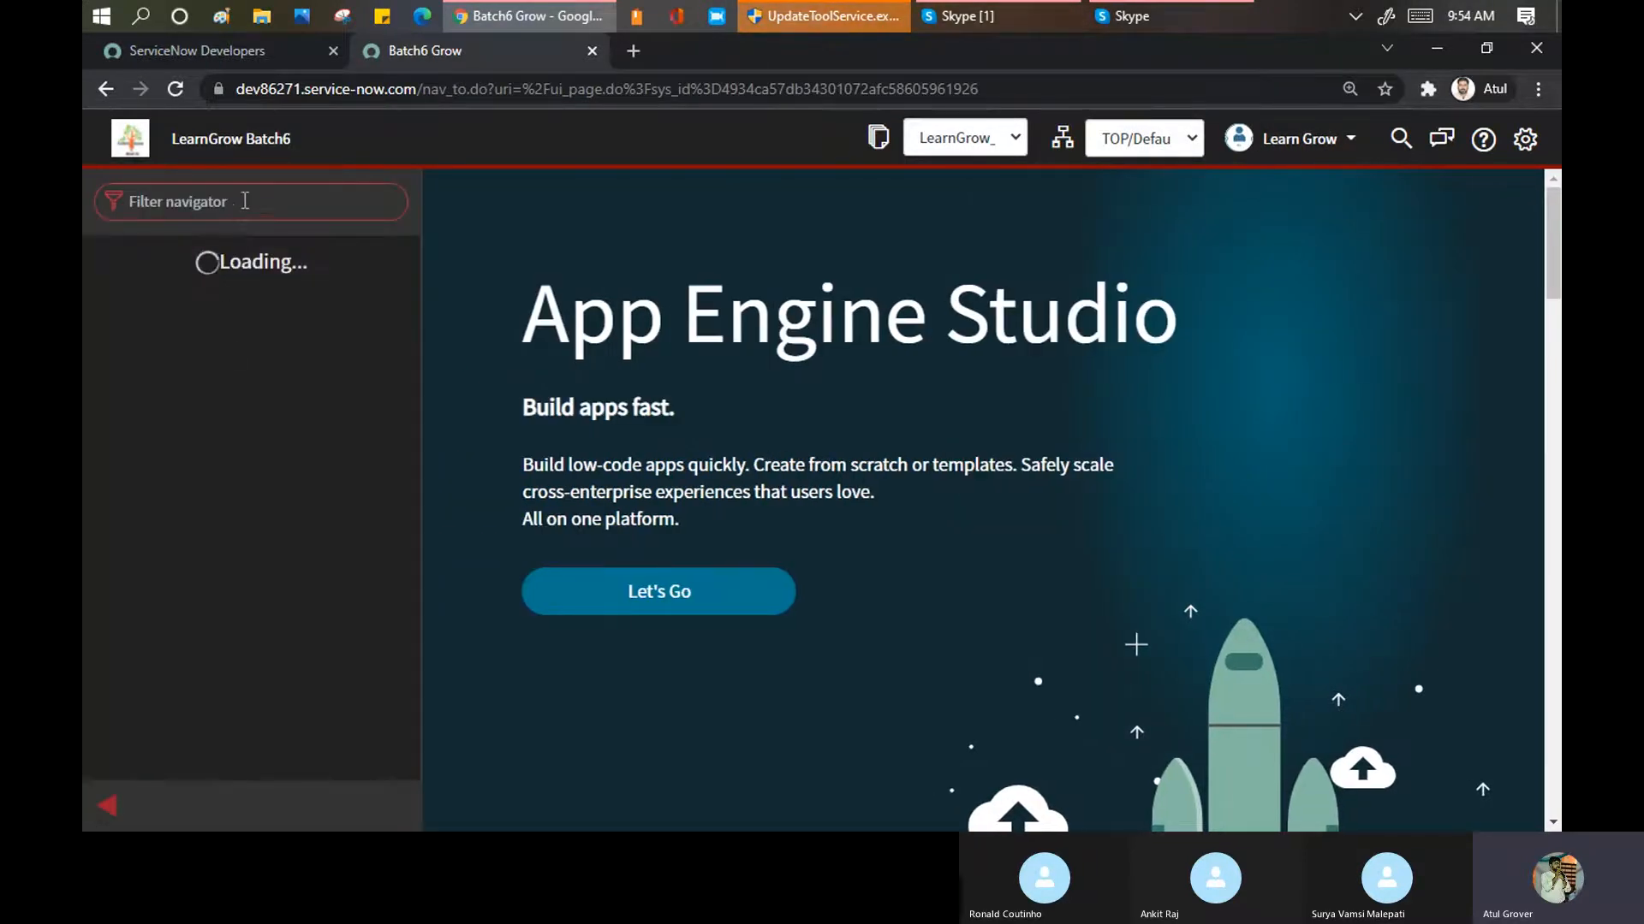
text(catalog)
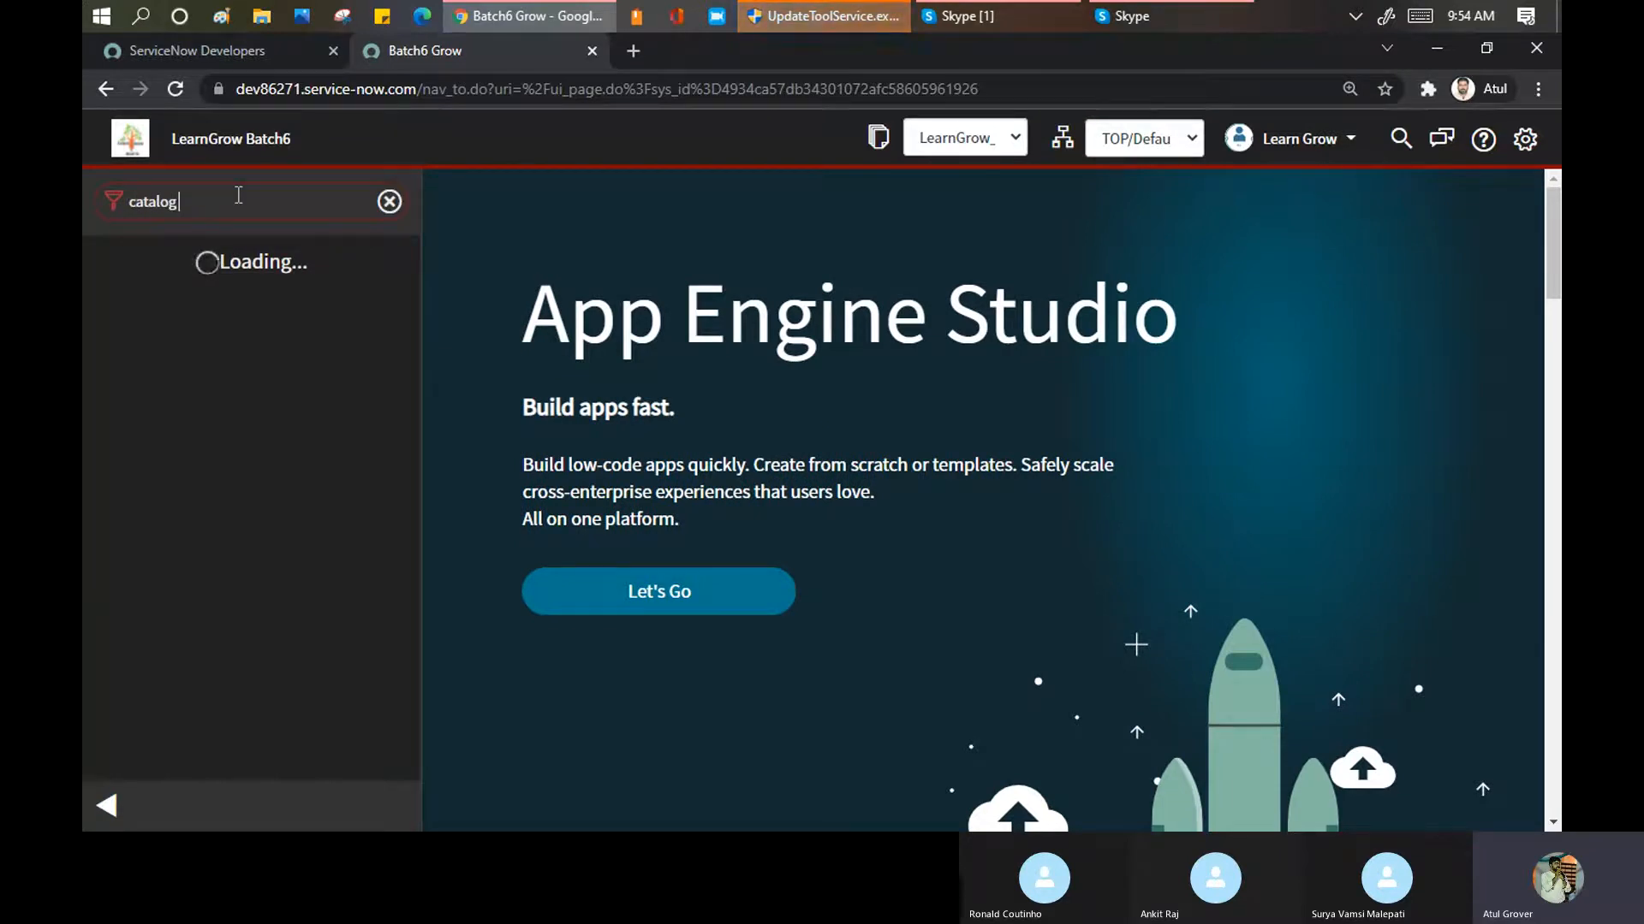
text( builde)
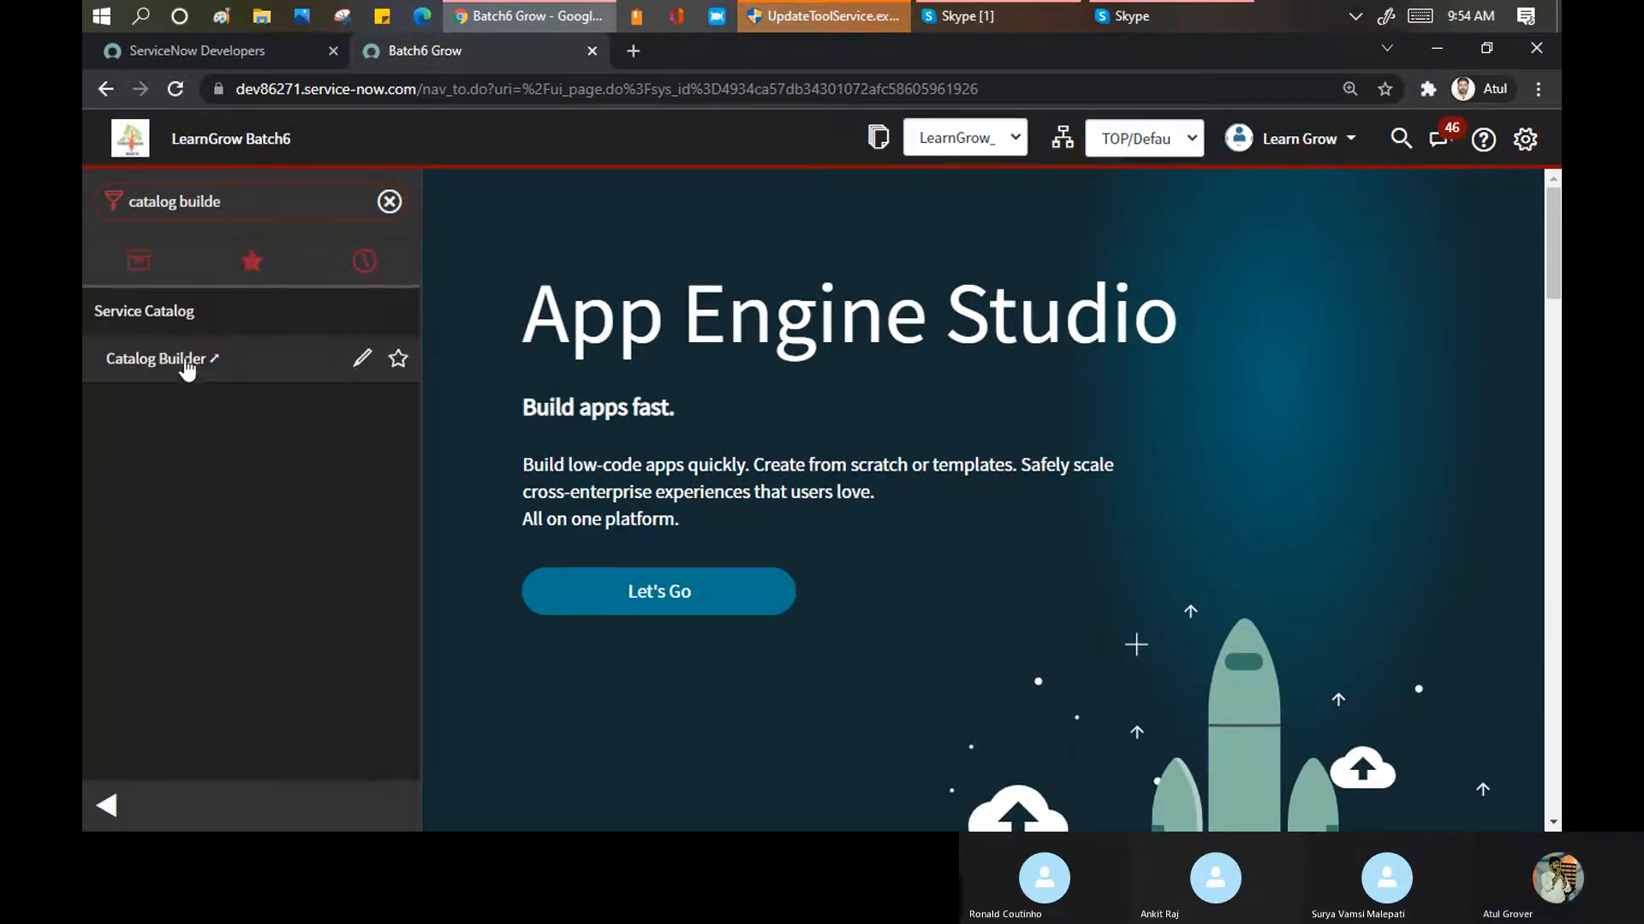
click(162, 360)
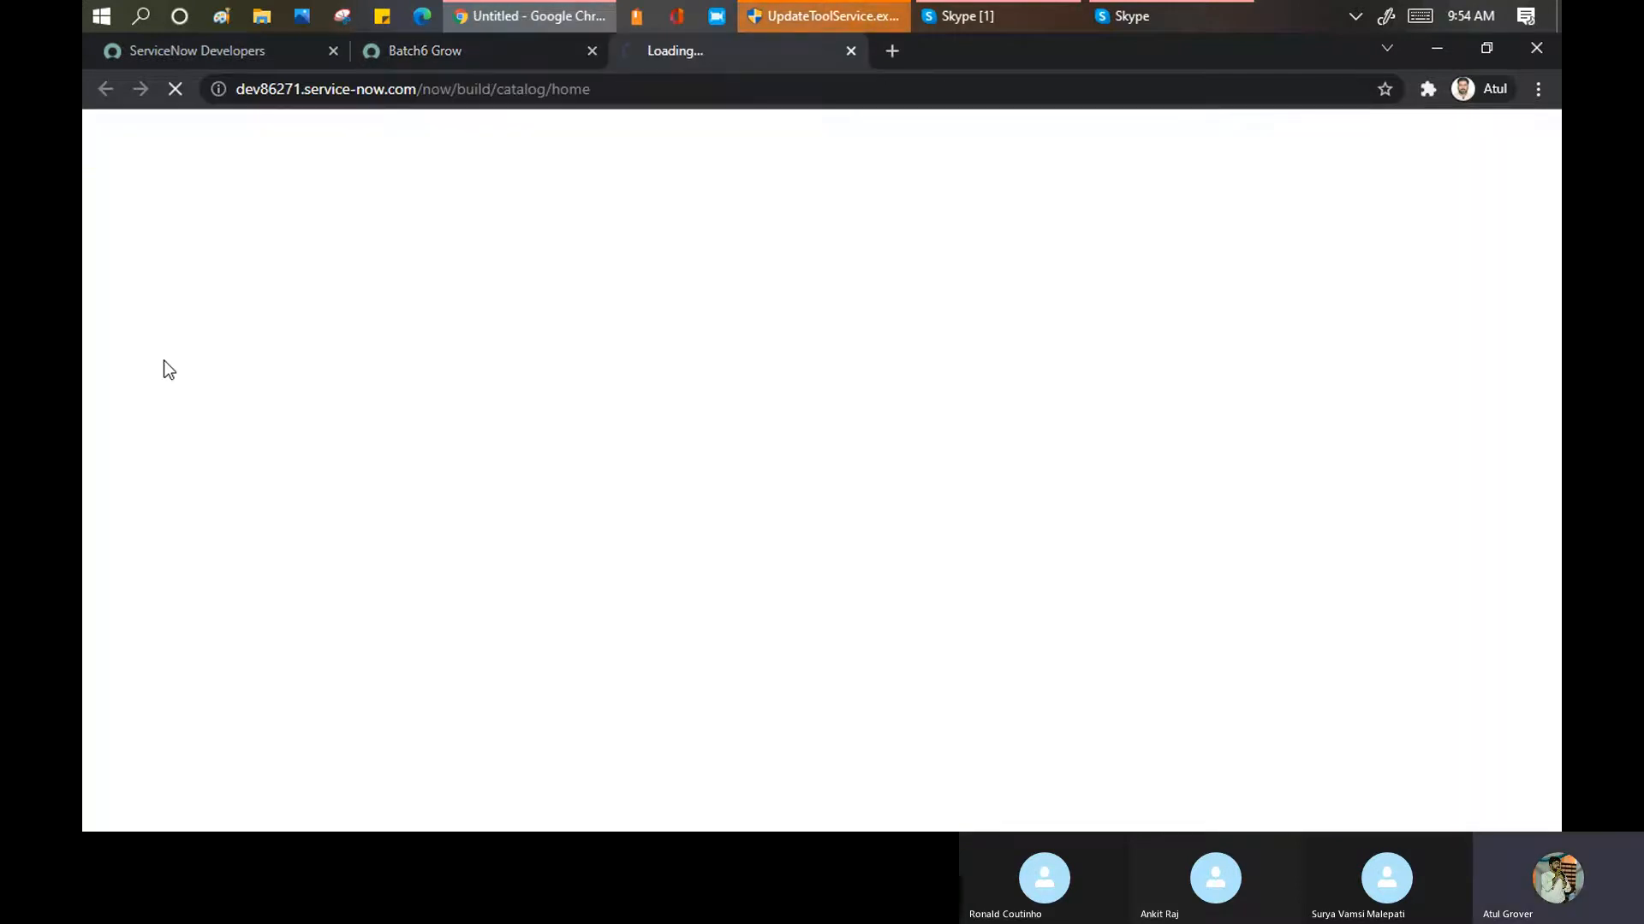
Return to the Batch6 Grow page, filter the navigator for "maintain i" and open Maintain Items
click(411, 51)
triple_click(270, 213)
text(main)
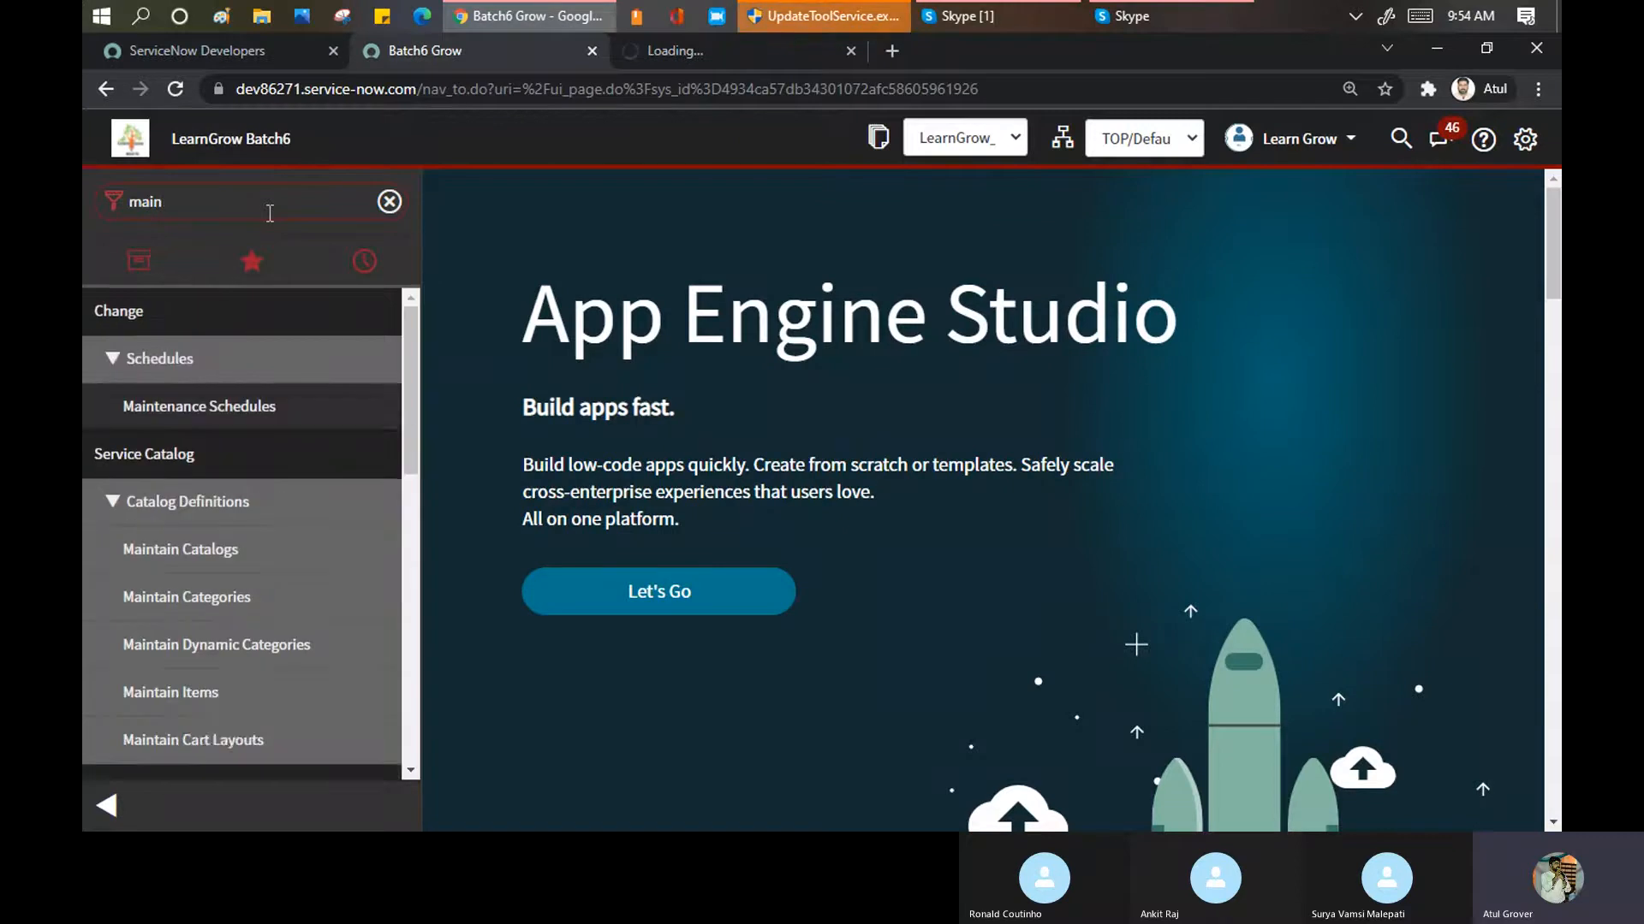
text(tain i)
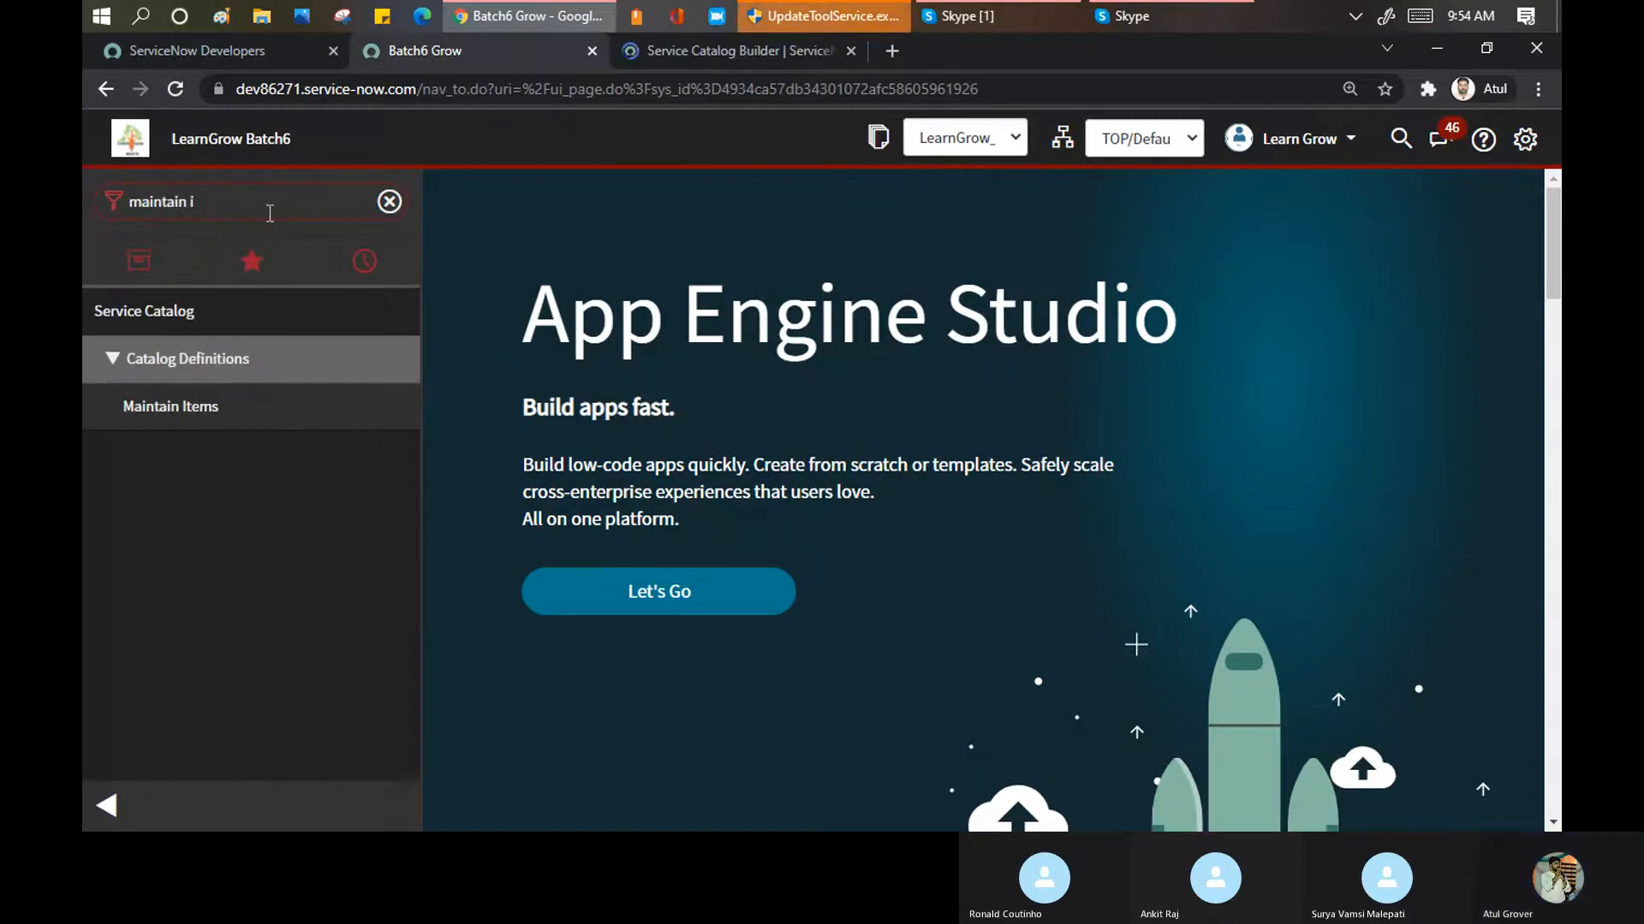
click(155, 419)
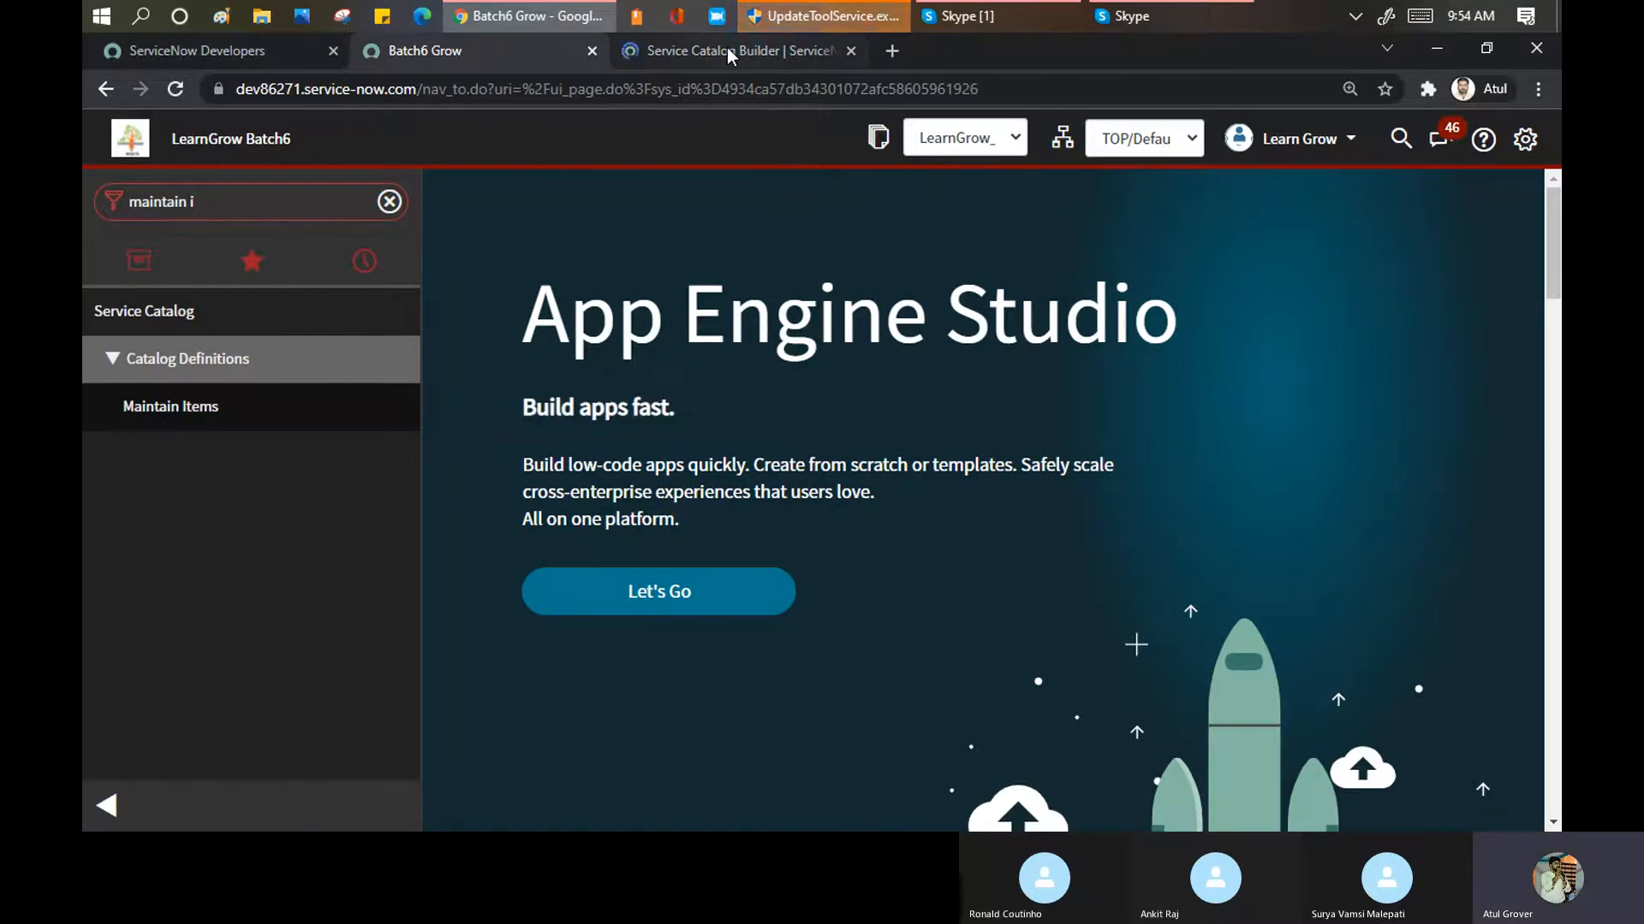
Look through Catalog Builder's dashboard, catalog items list and catalog item templates list
click(666, 53)
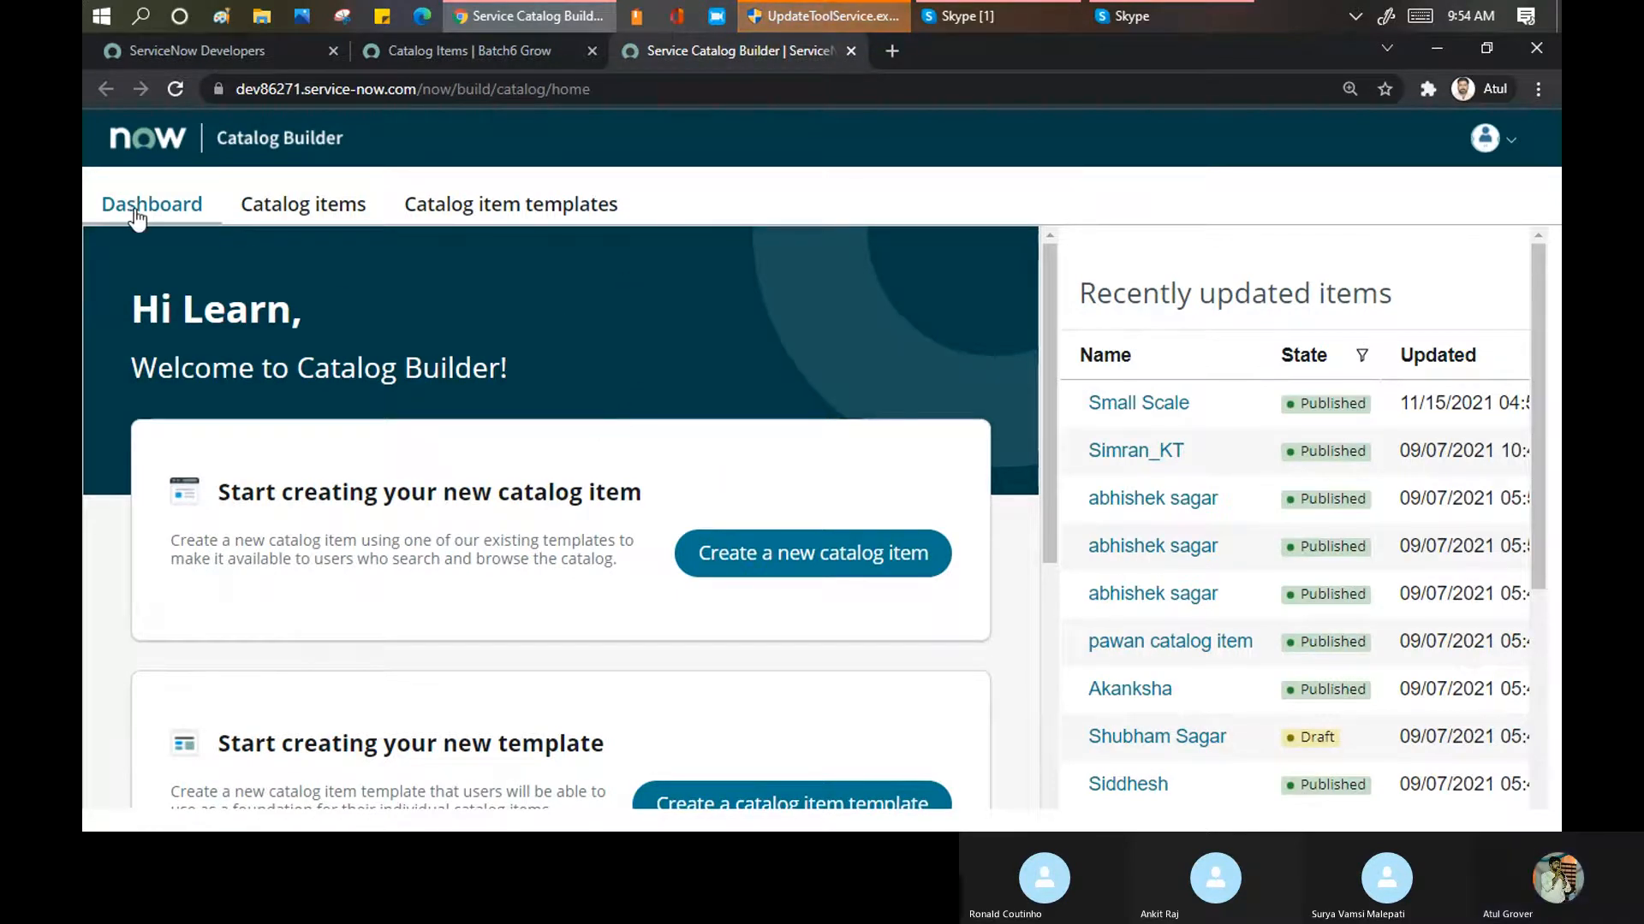
scroll(511, 414, down, 6)
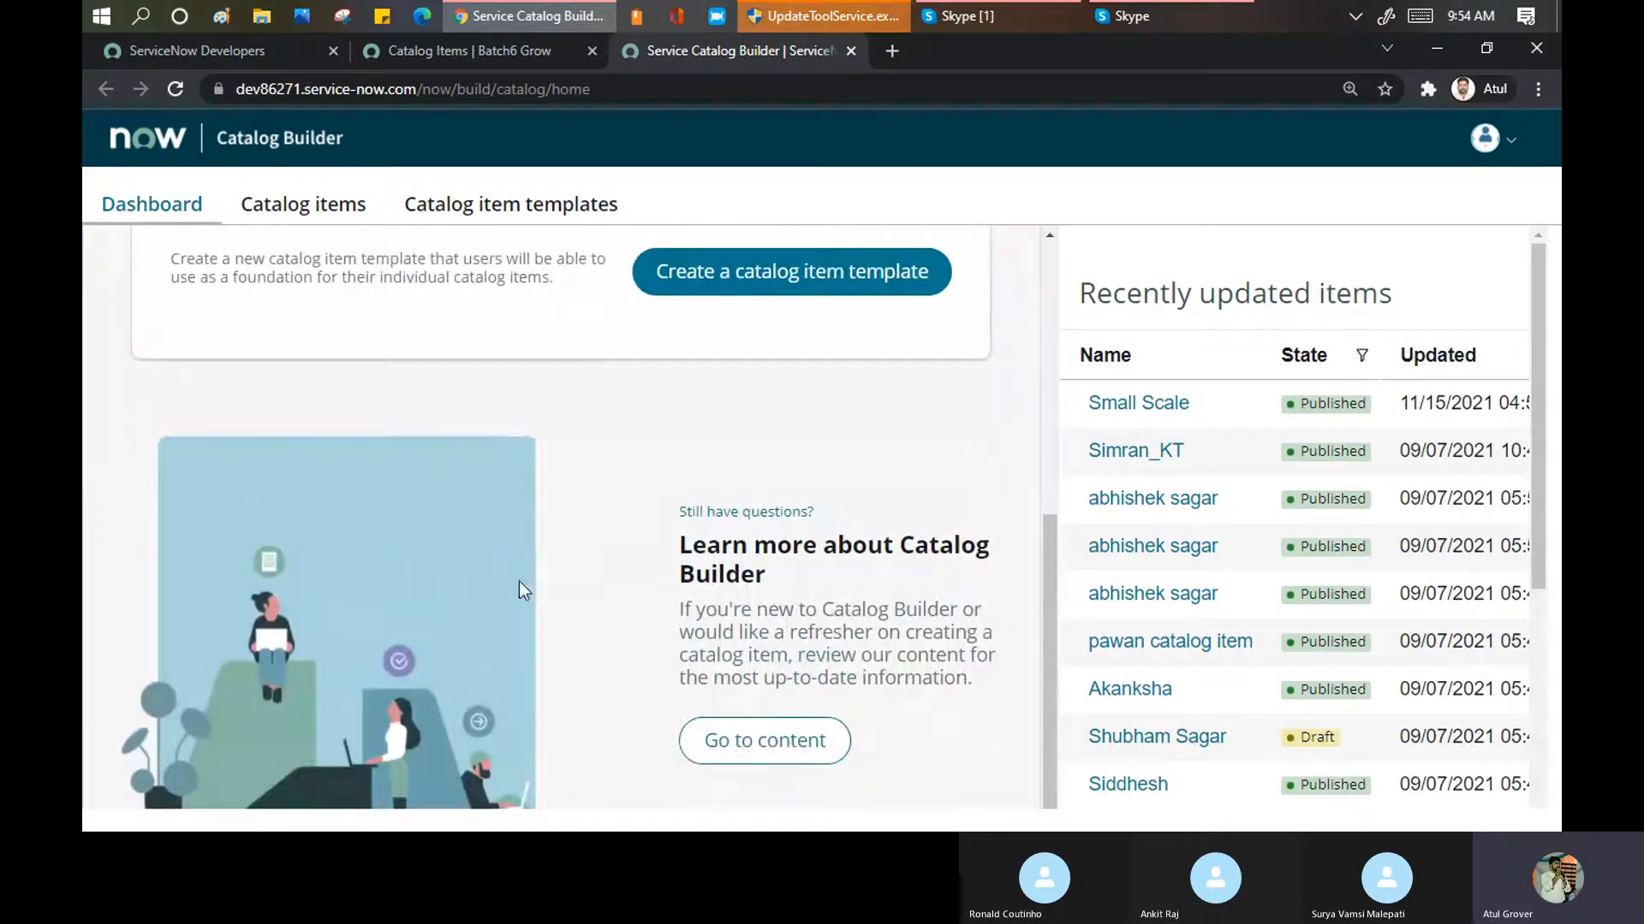
scroll(519, 582, up, 10)
click(294, 214)
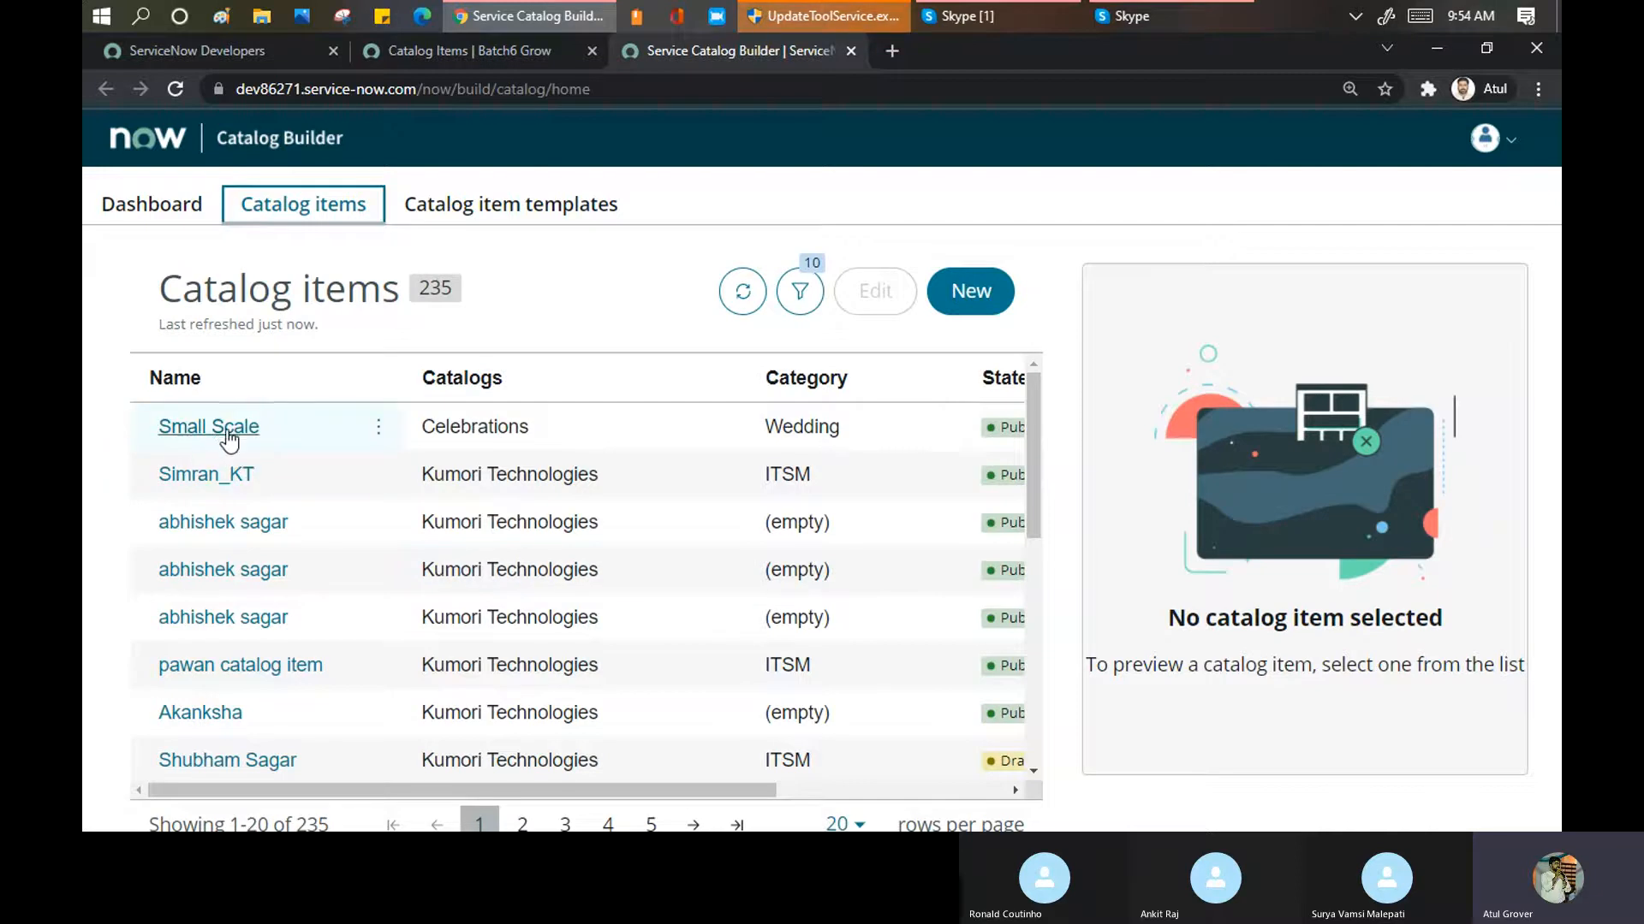
click(505, 214)
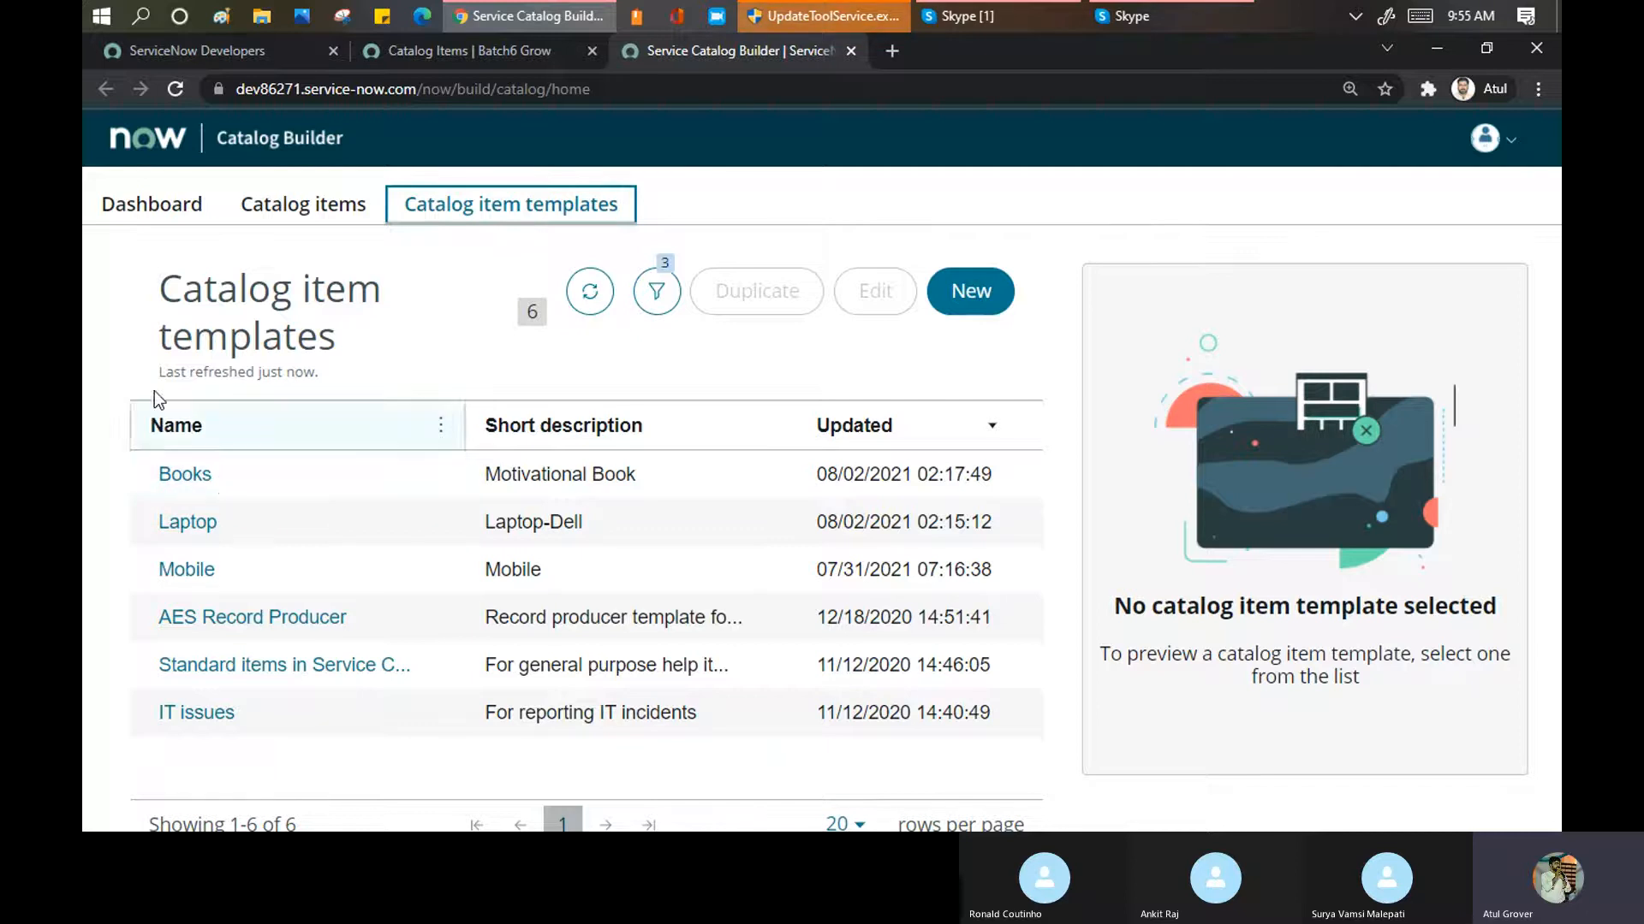
Start a new catalog item from Catalog Builder's catalog items list and review the getting-started overview of the creation stages
click(297, 216)
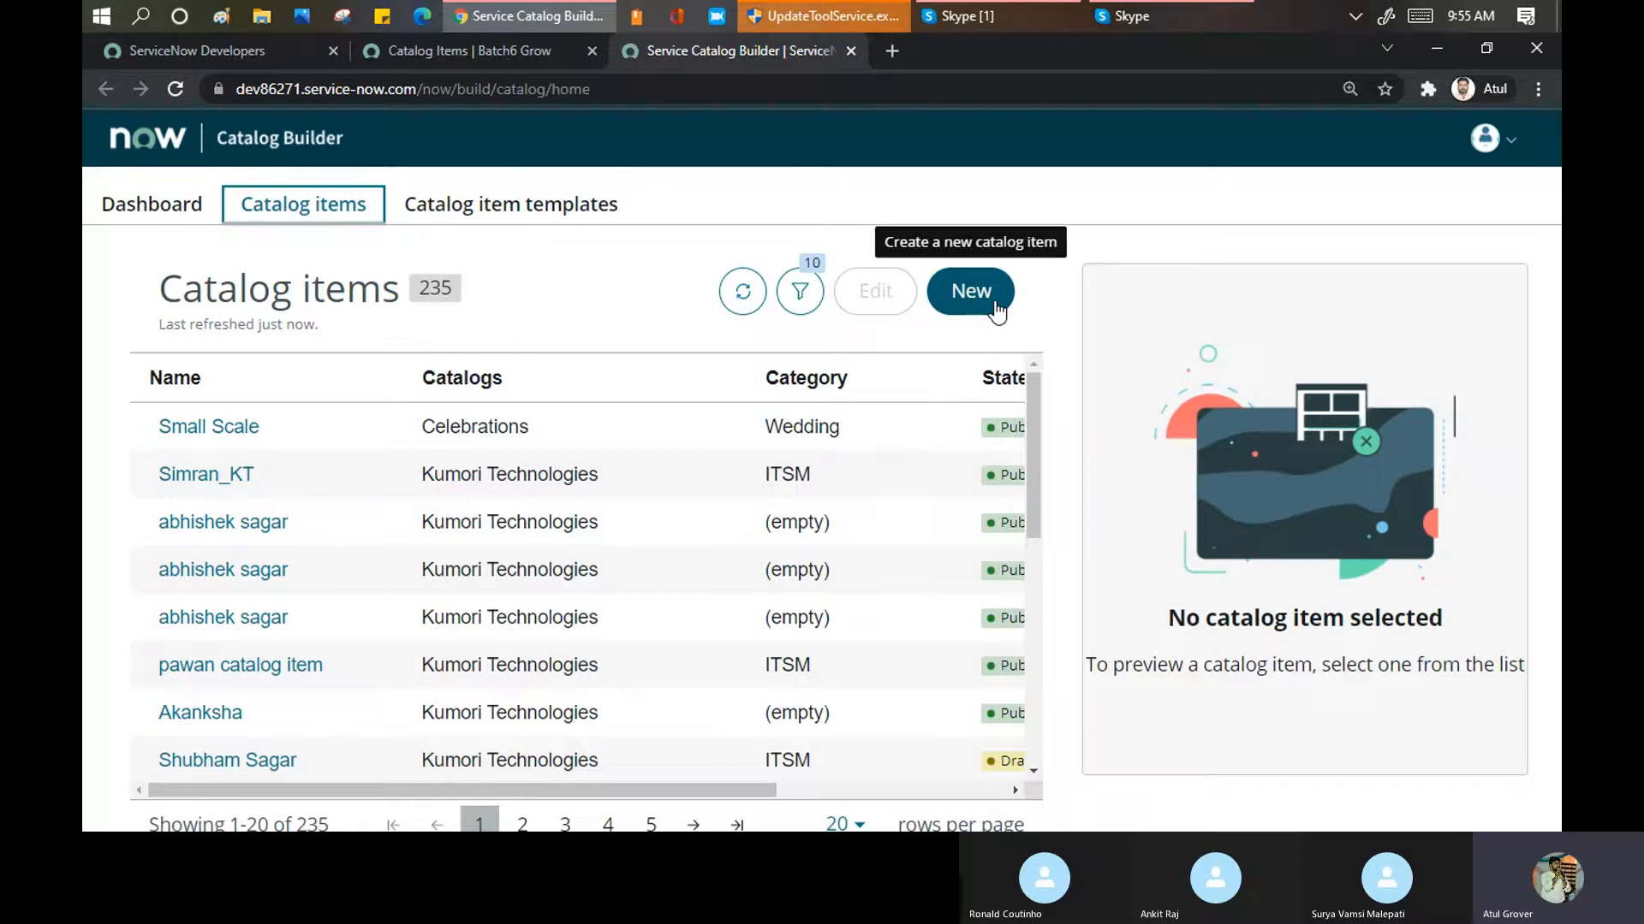
click(995, 309)
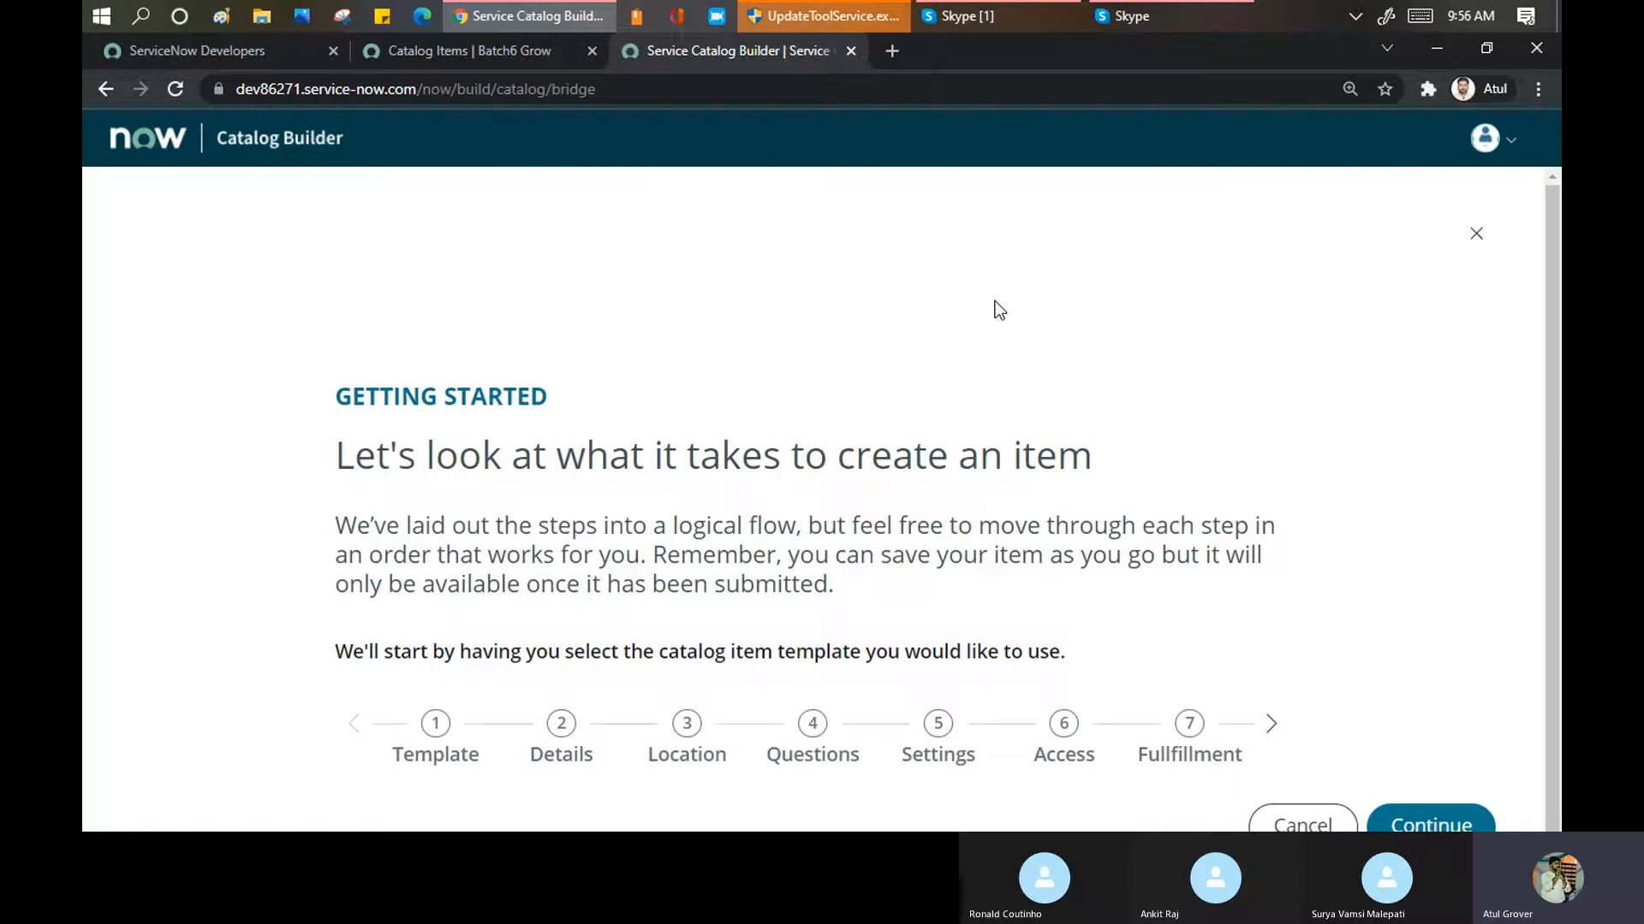
scroll(1000, 305, down, 1)
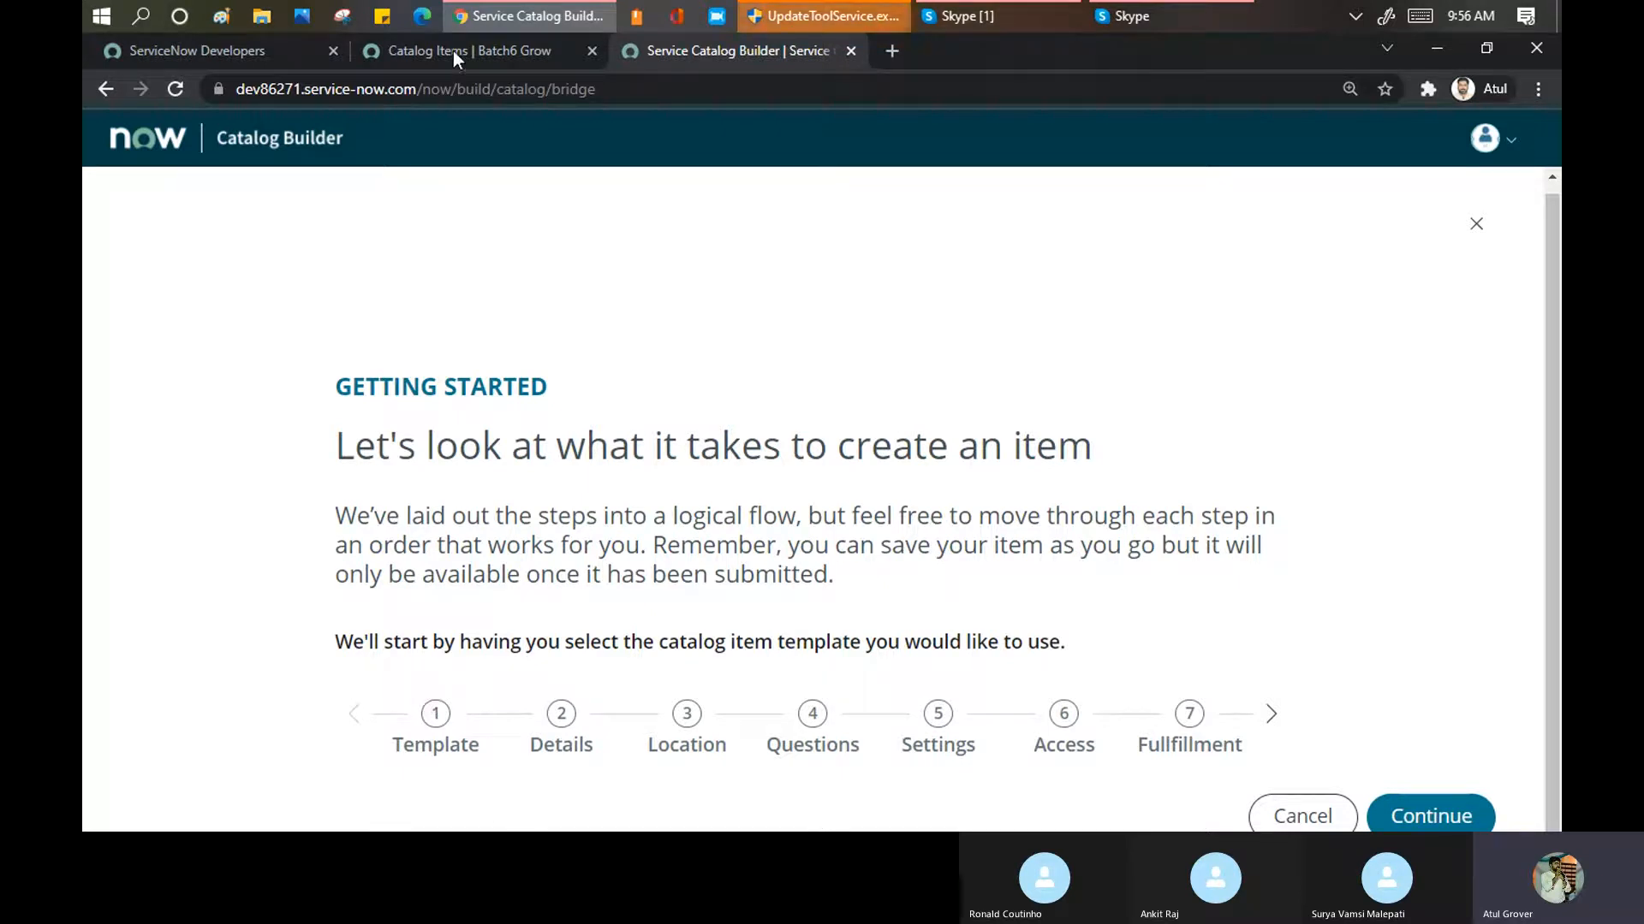
Create a catalog item record named "Destination Wedding" from the Maintain Items list and save it
click(481, 54)
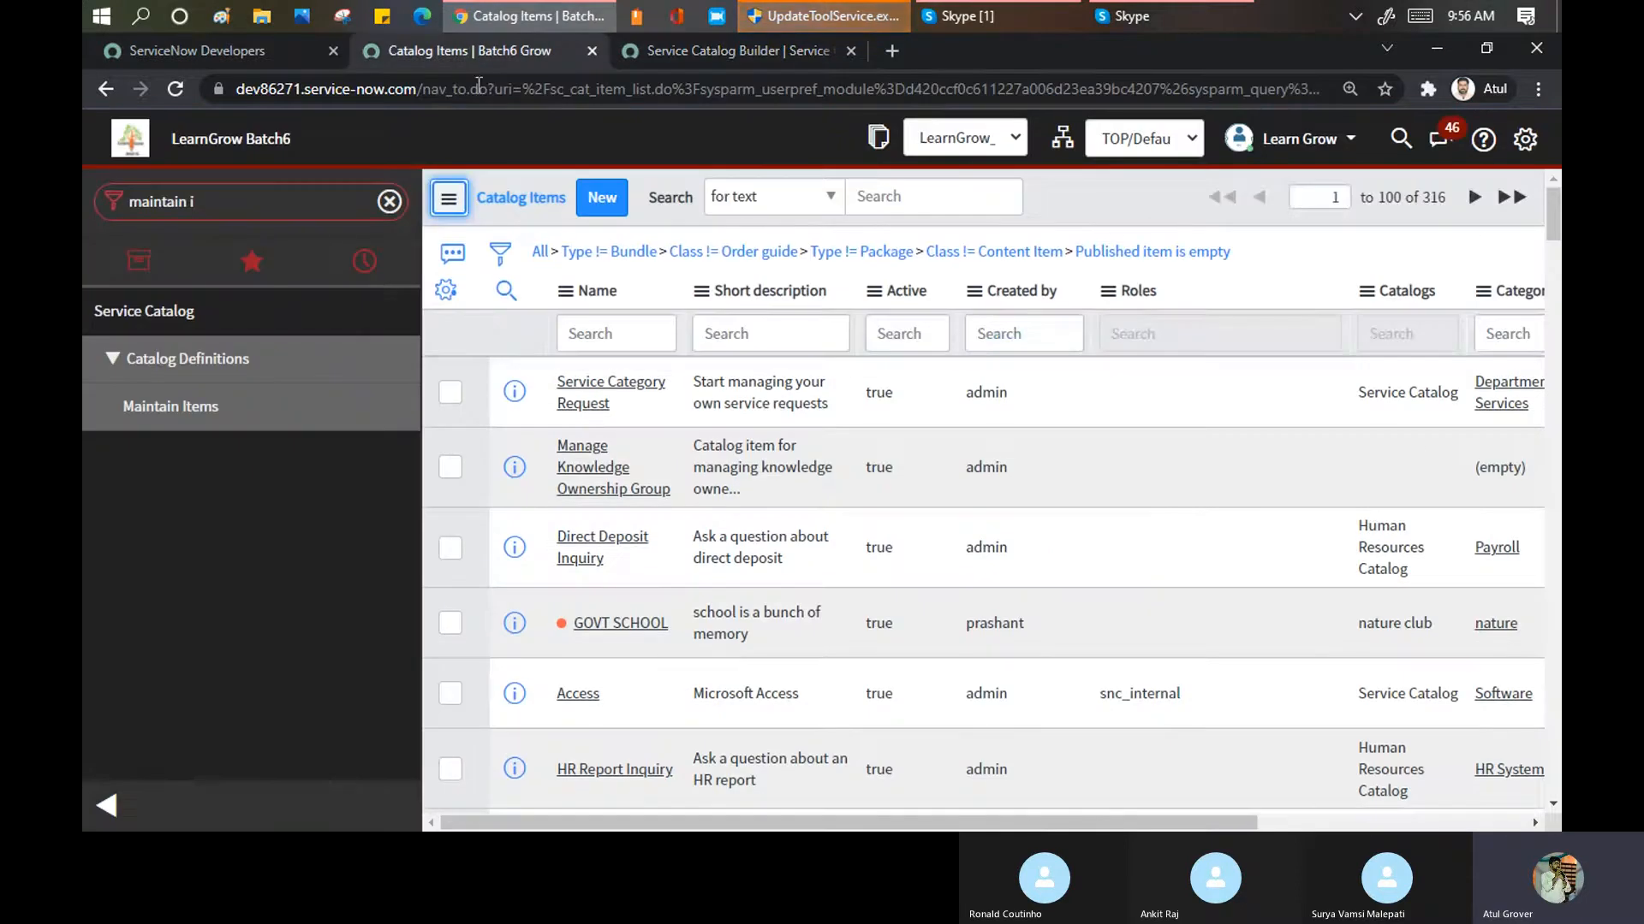
click(611, 204)
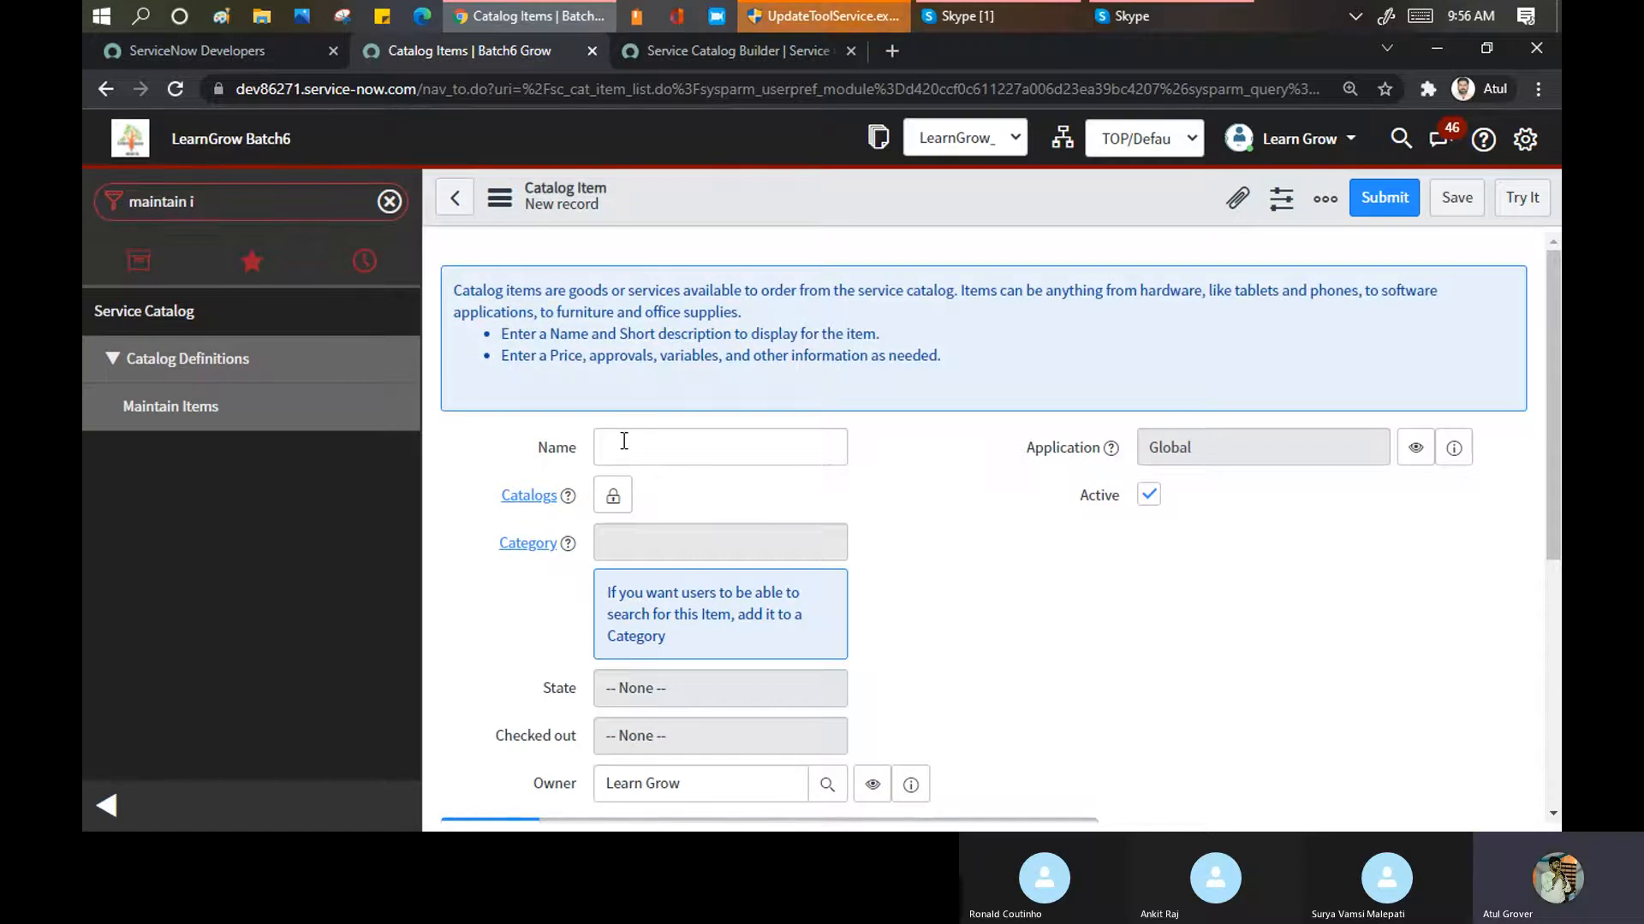
click(624, 441)
text(Destination Wedding)
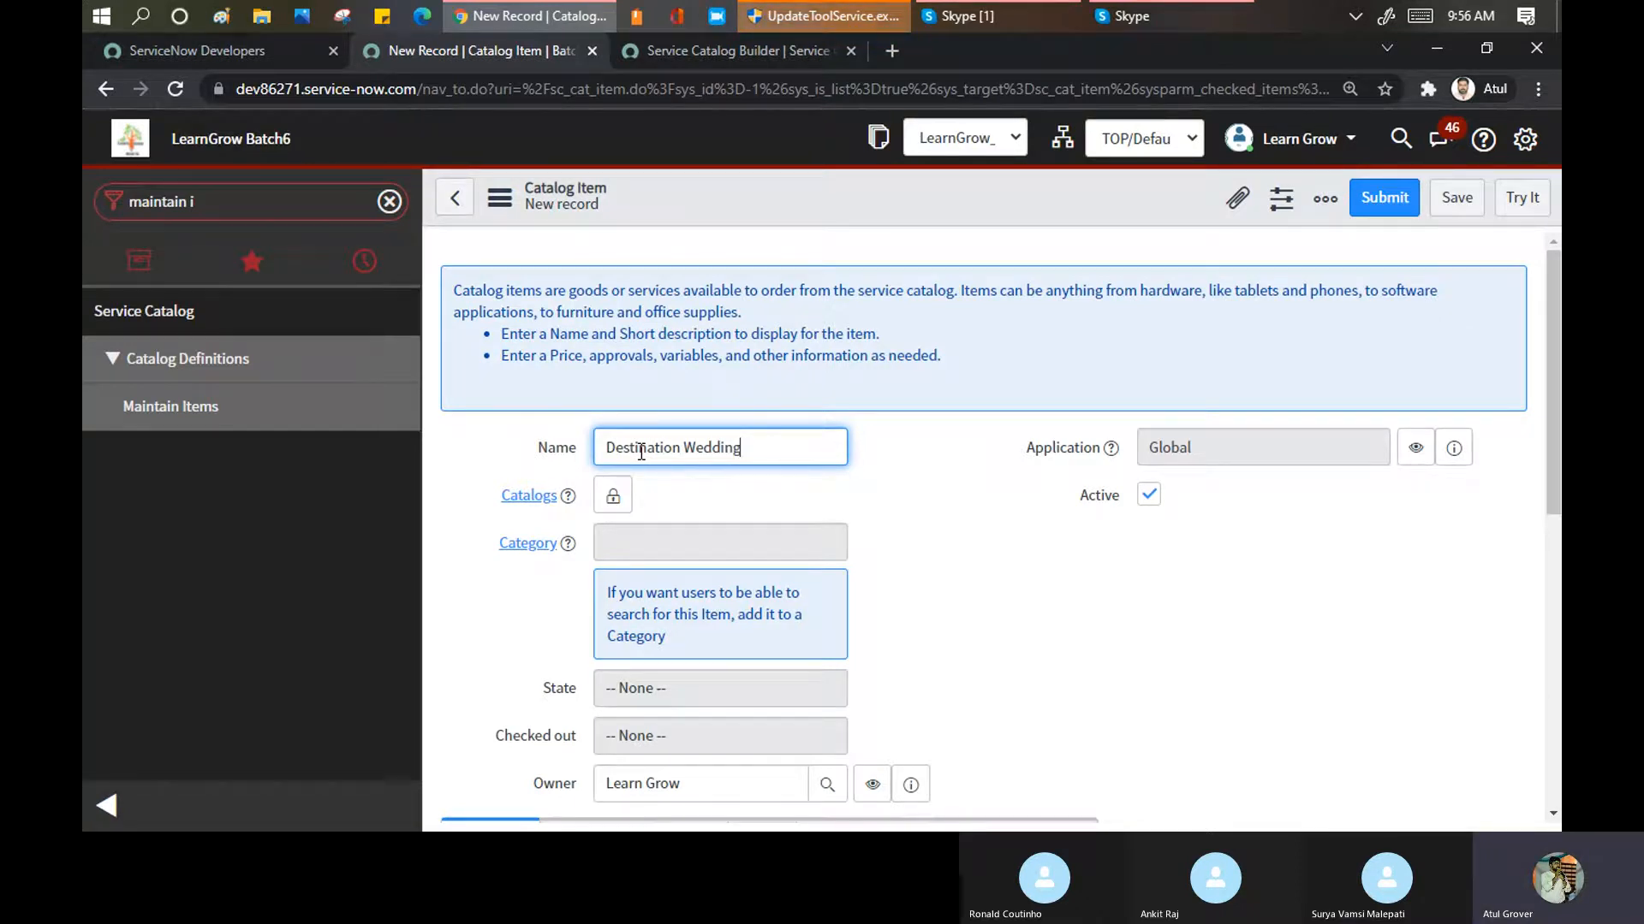
click(1466, 203)
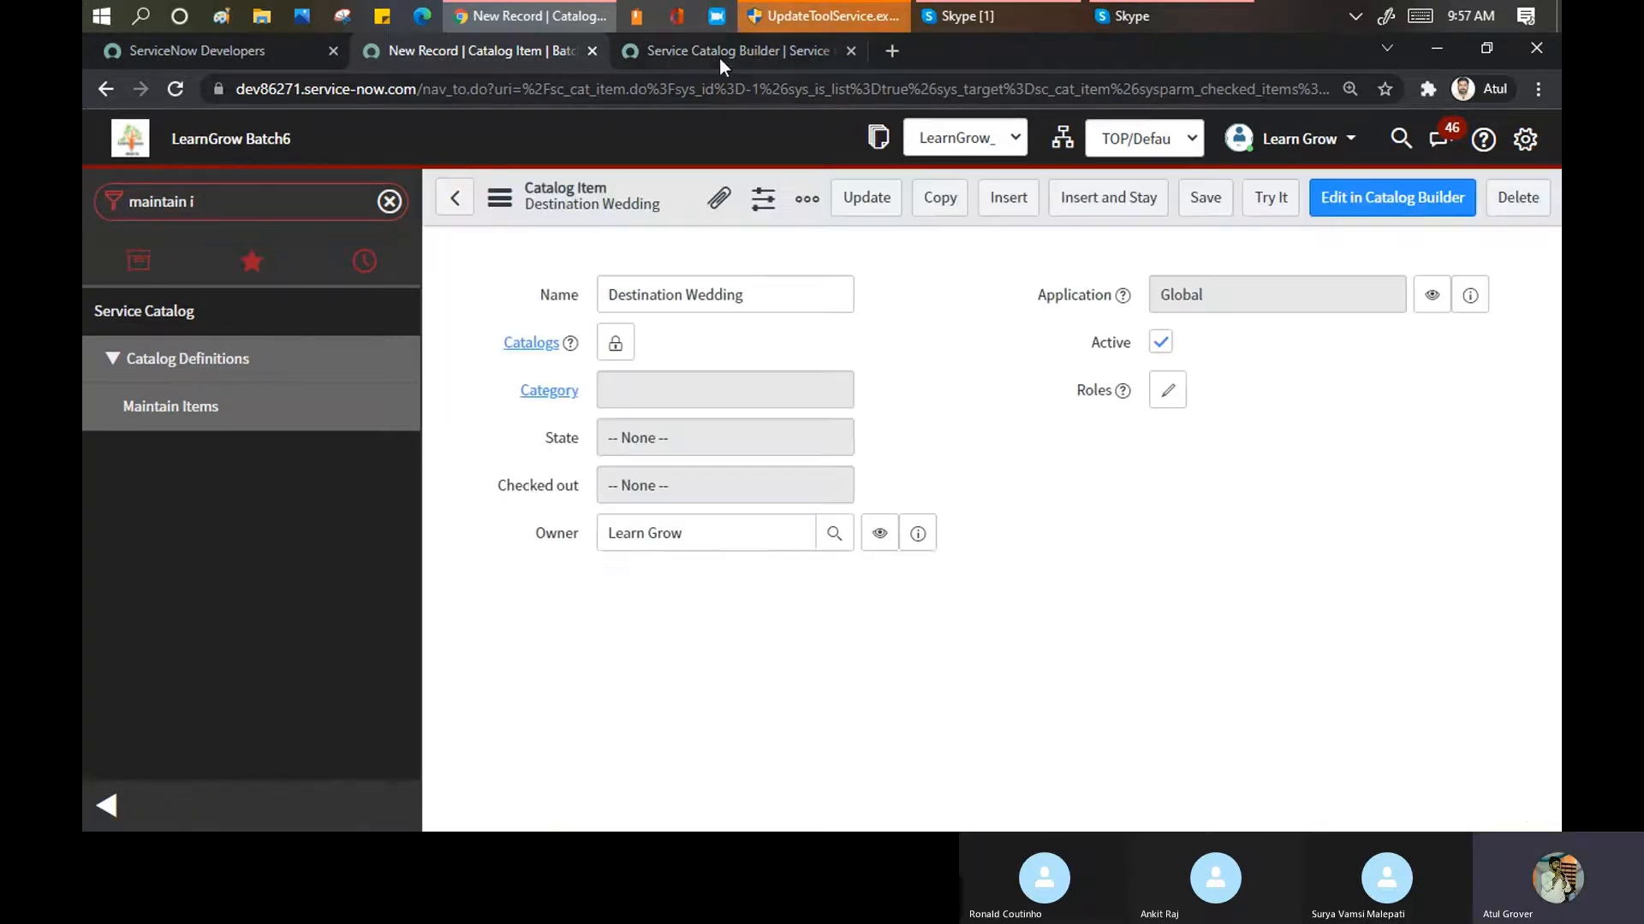
Cancel the open item creation in Catalog Builder and reload its home page
click(718, 49)
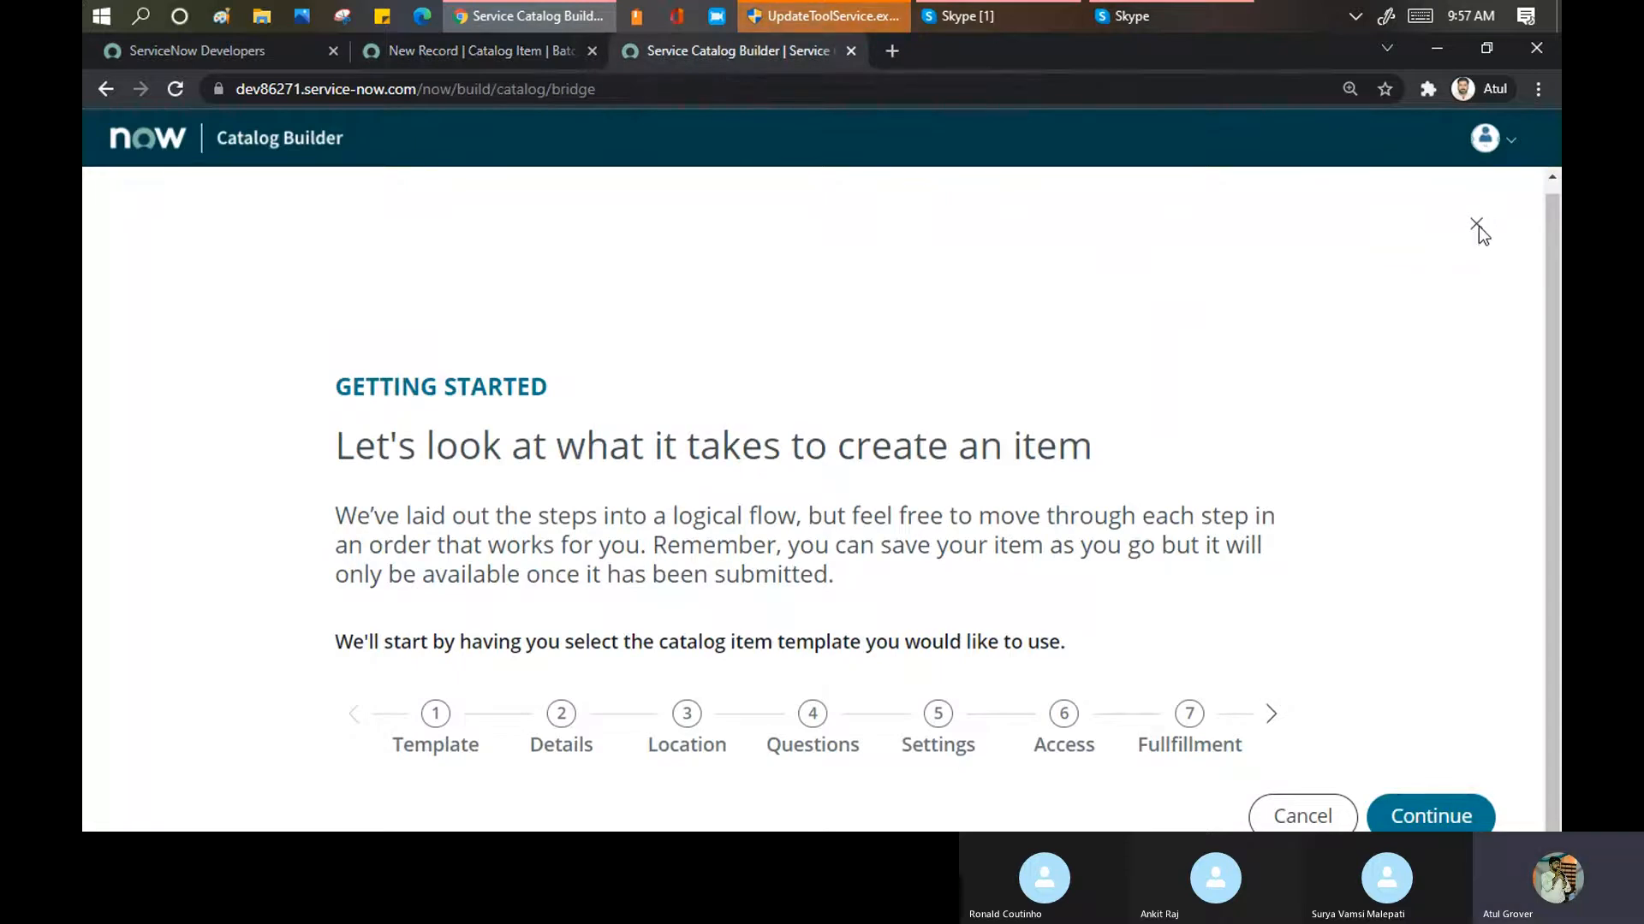
click(1302, 815)
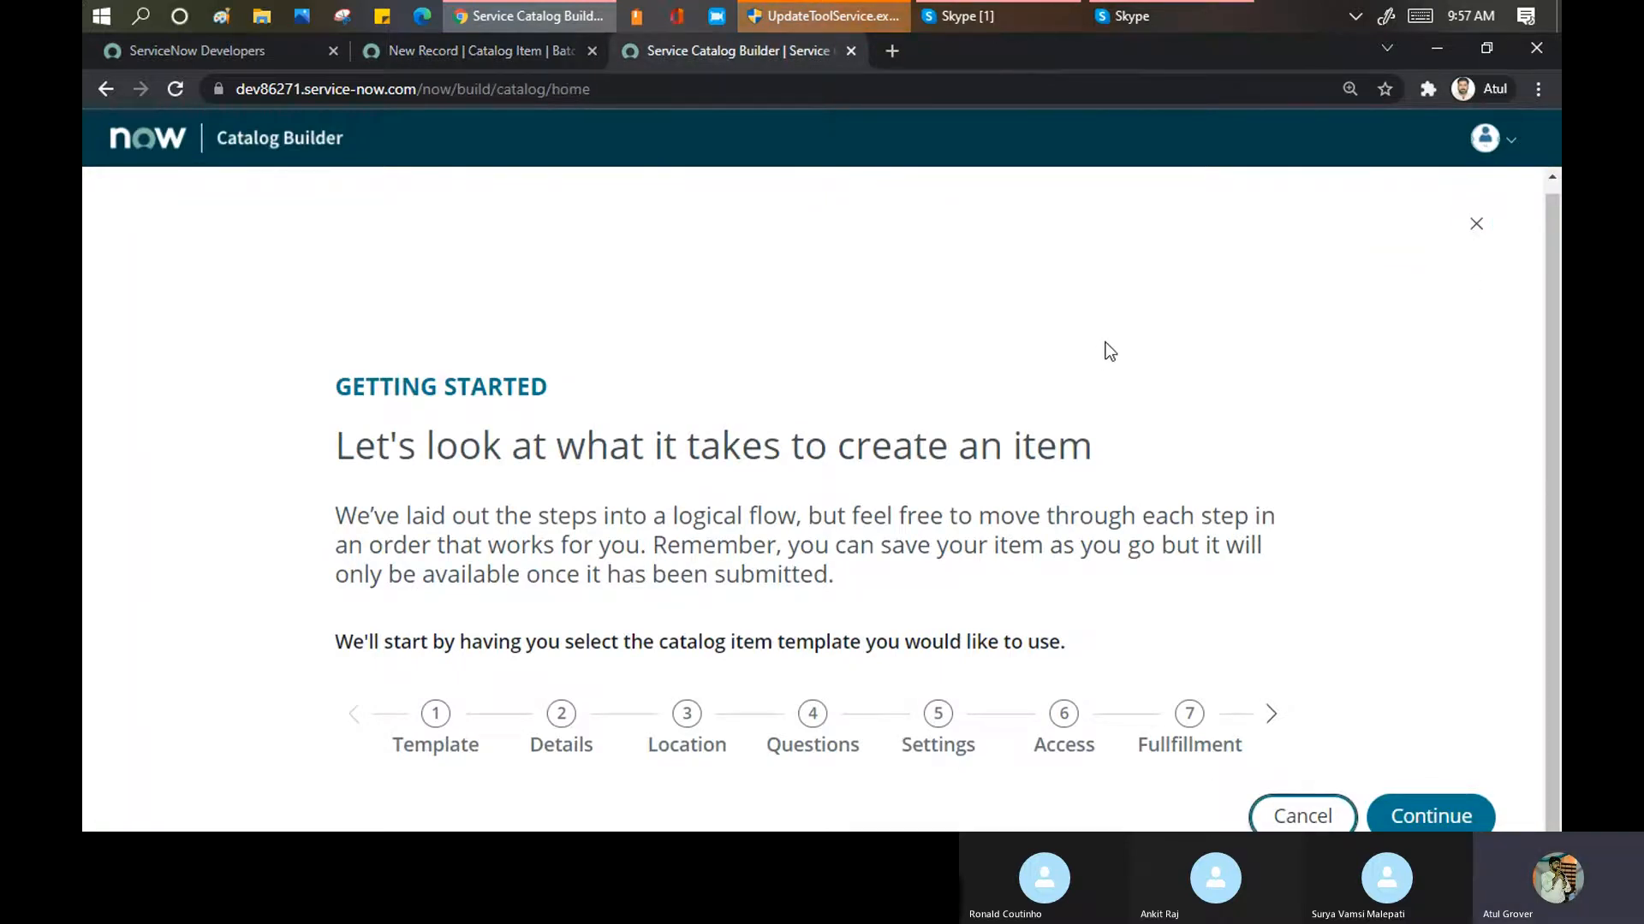
click(181, 87)
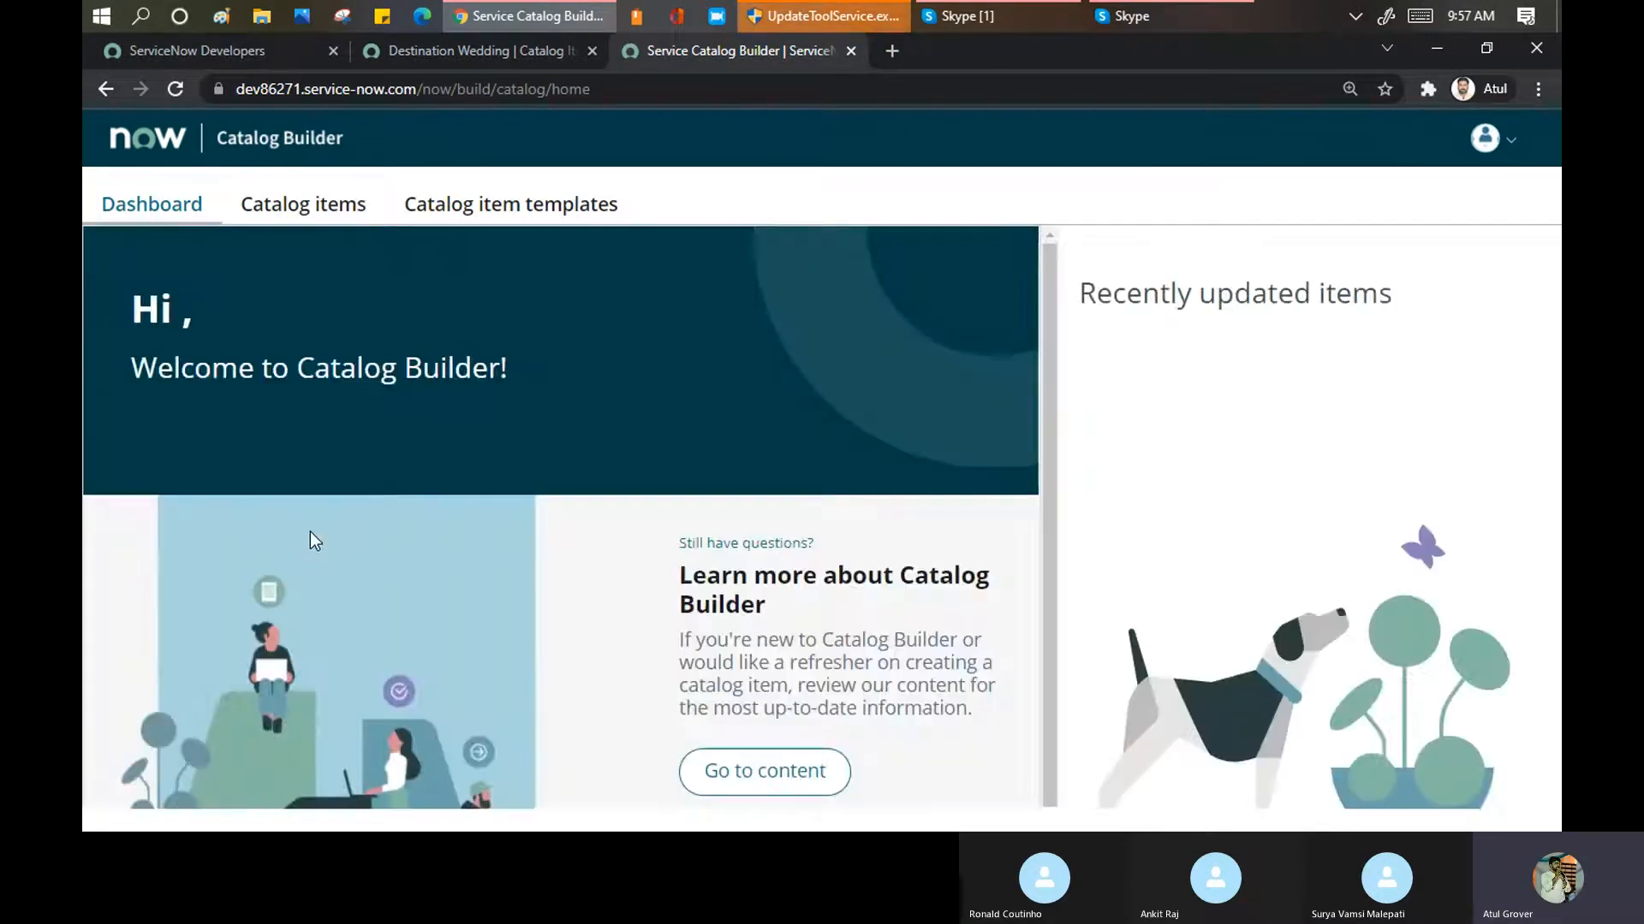
Start a new catalog item from Catalog Builder's catalog items list and continue to the item template selection
click(305, 221)
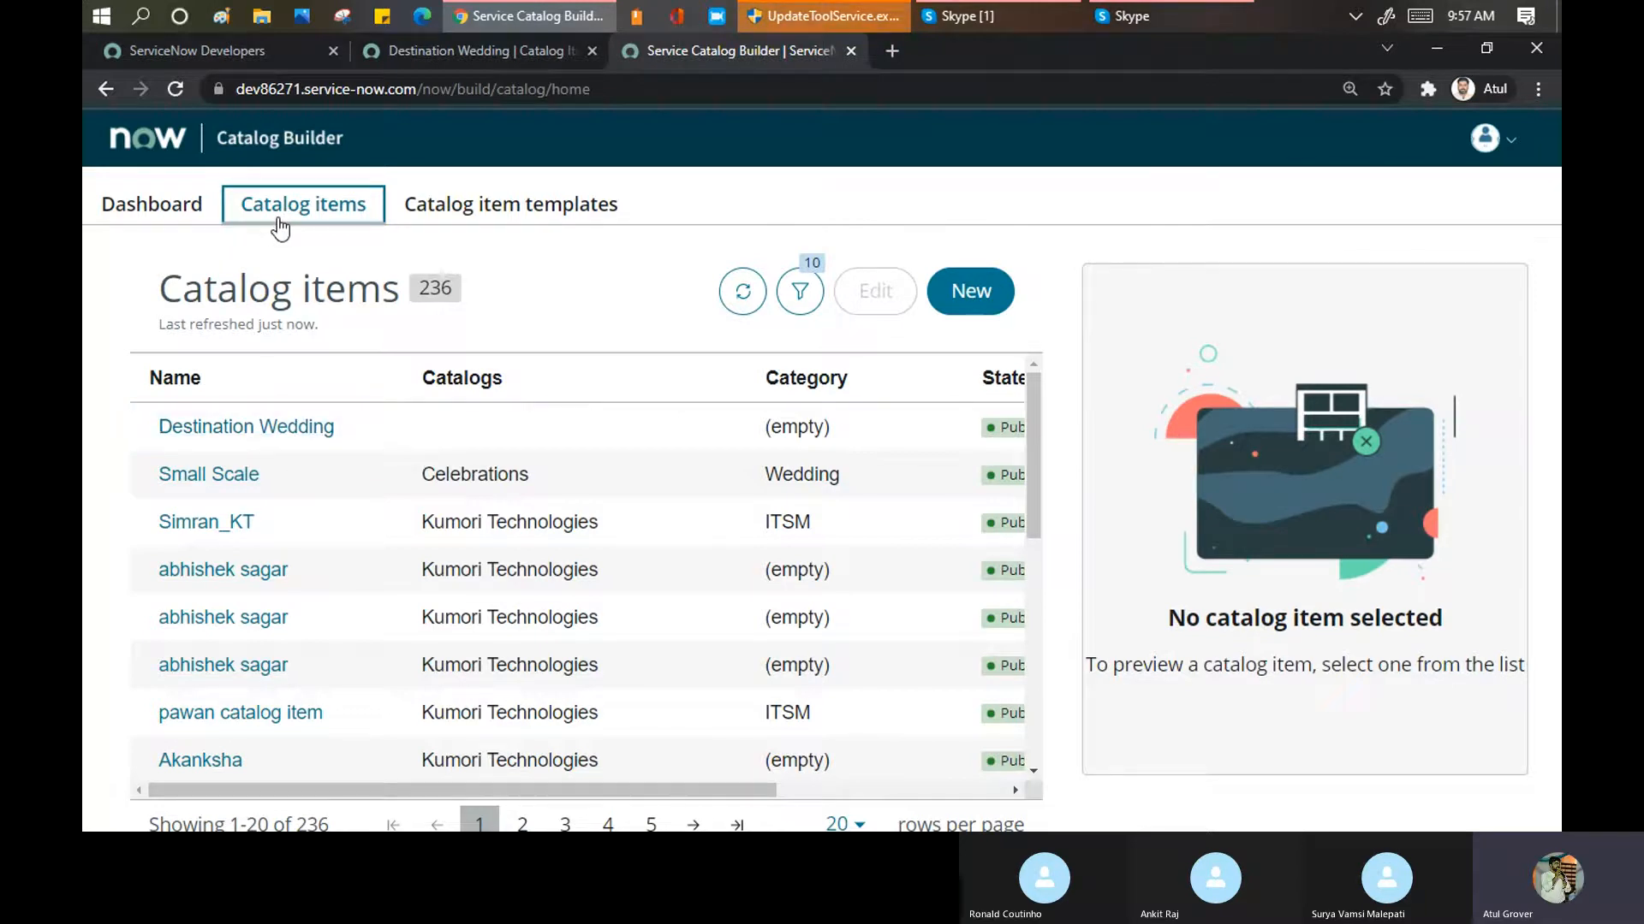
click(968, 294)
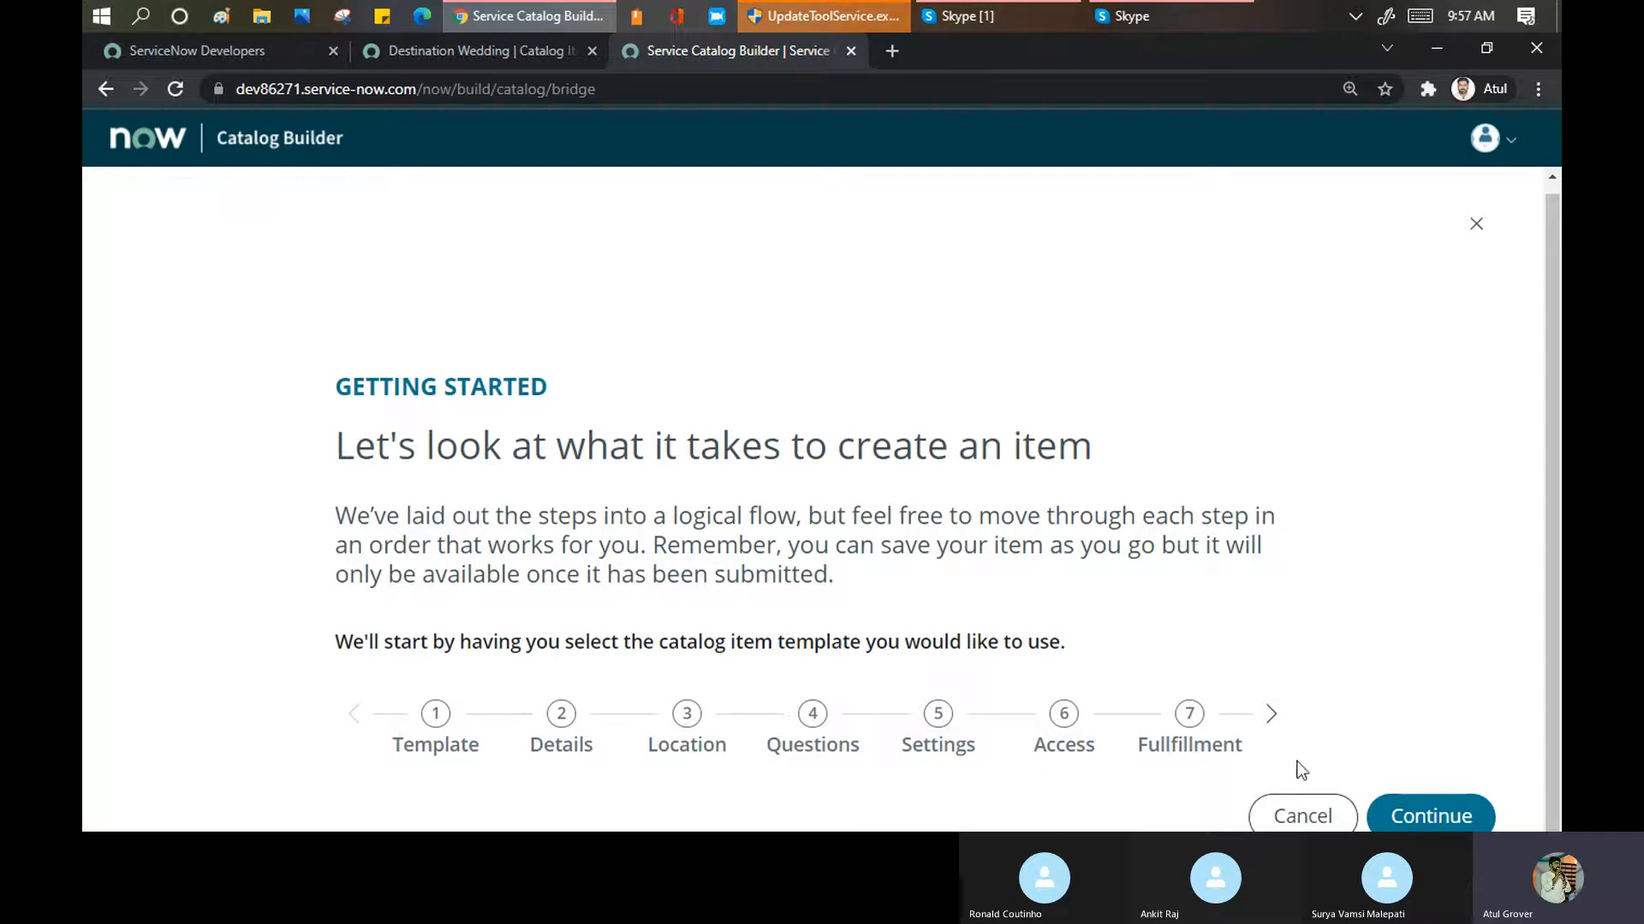
click(1431, 816)
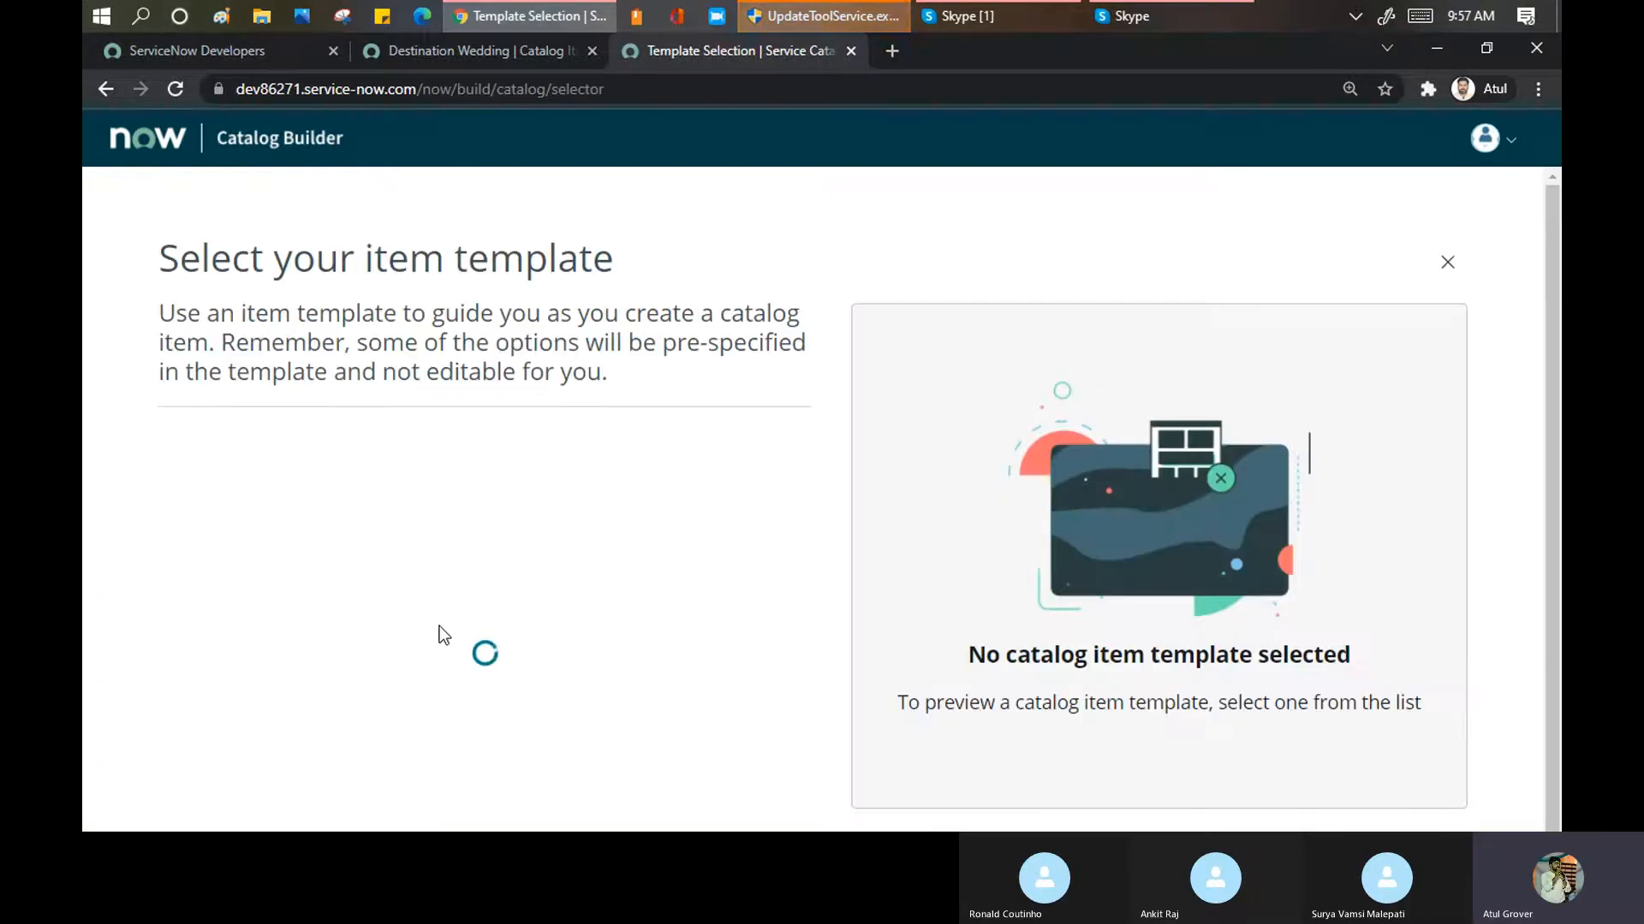
Start the new item from the Books template and review its Details stage before returning to the home page
scroll(473, 398, down, 1)
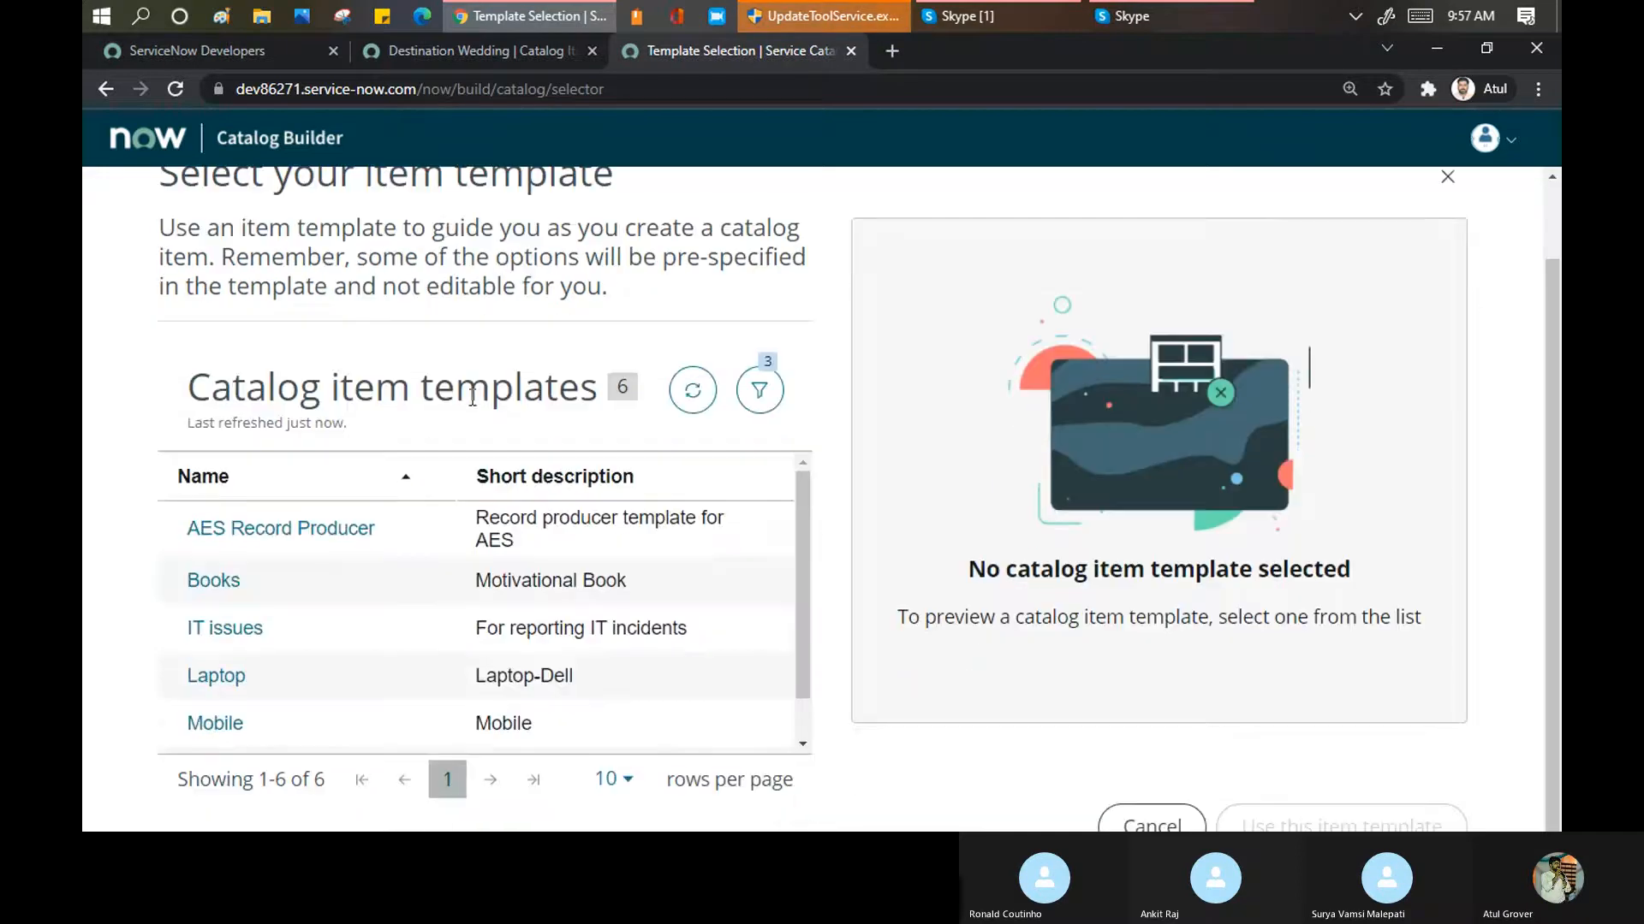
click(220, 599)
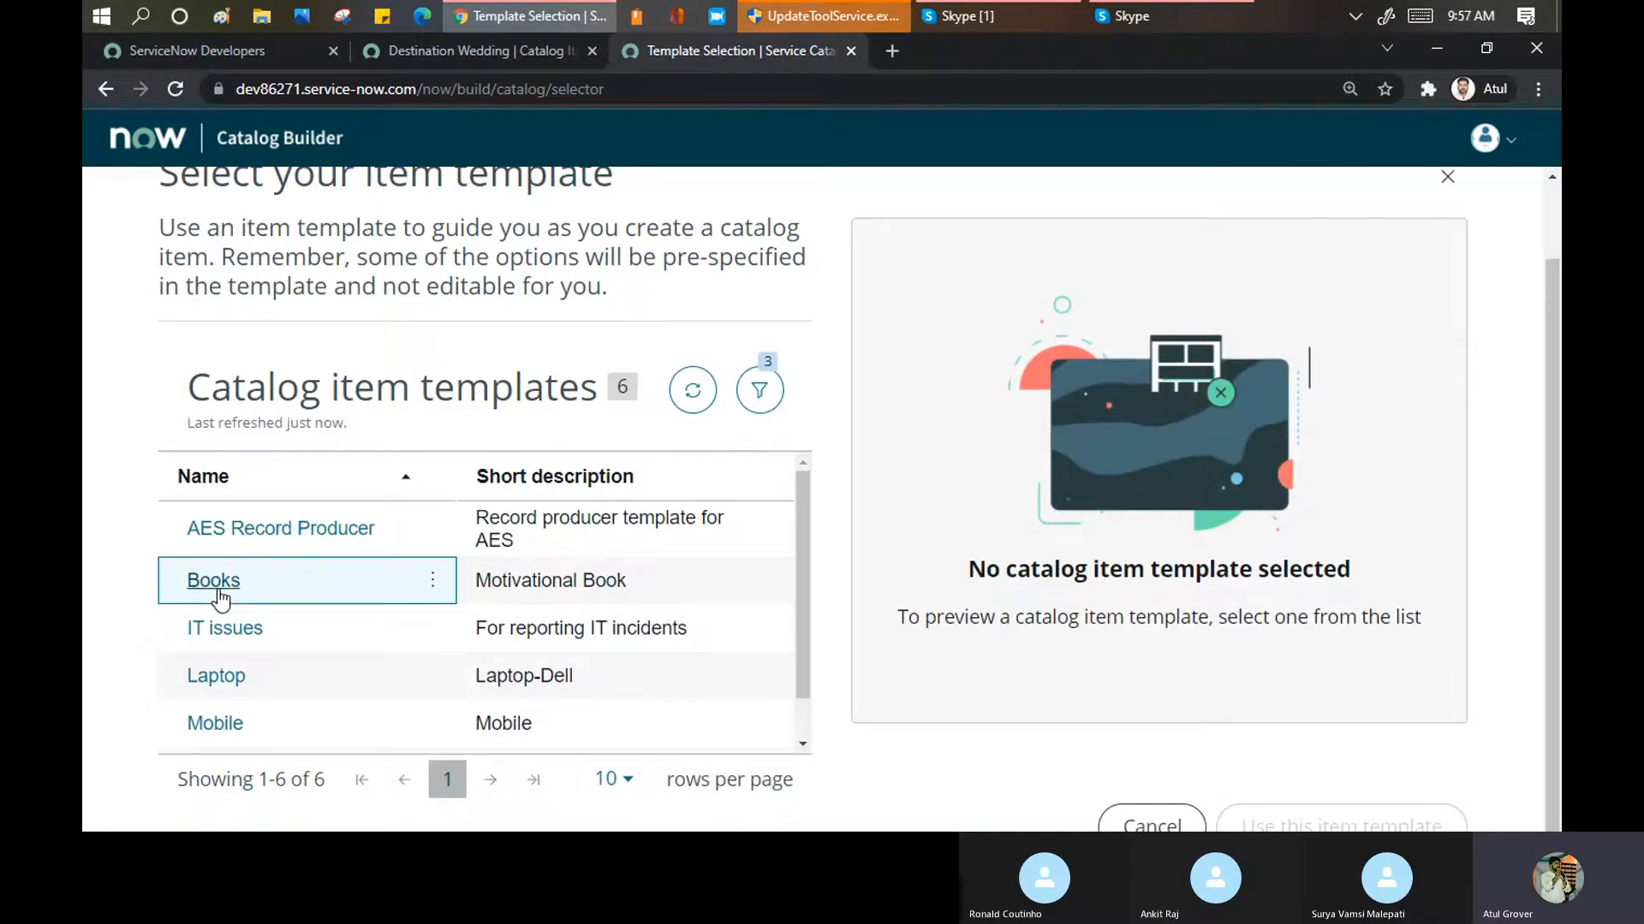
scroll(432, 513, down, 1)
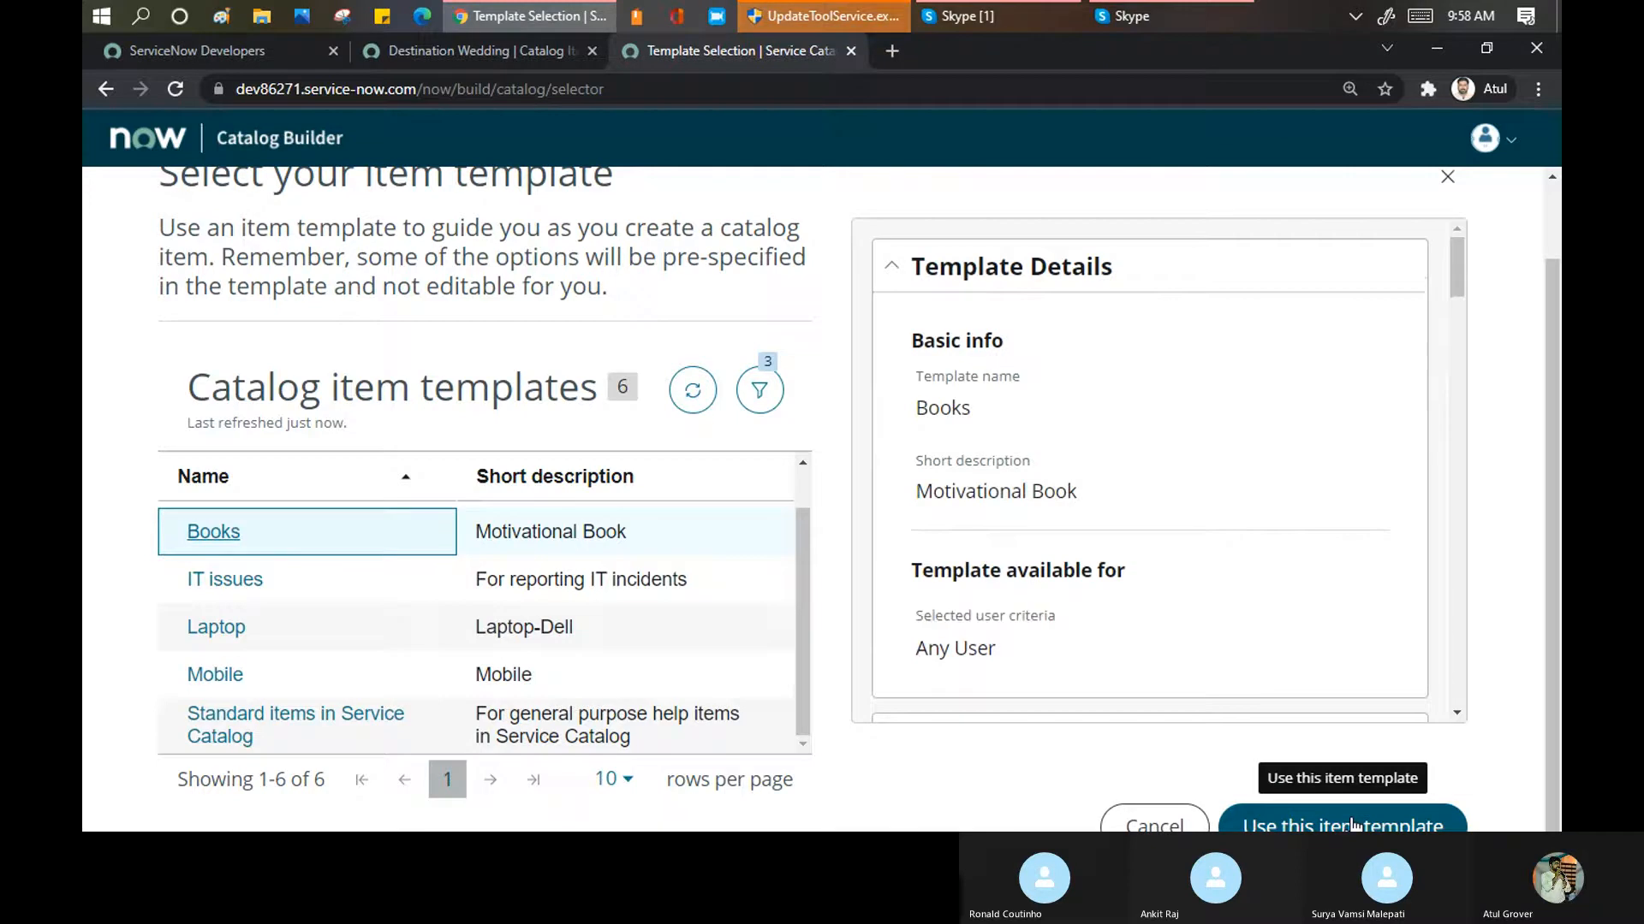
click(1353, 826)
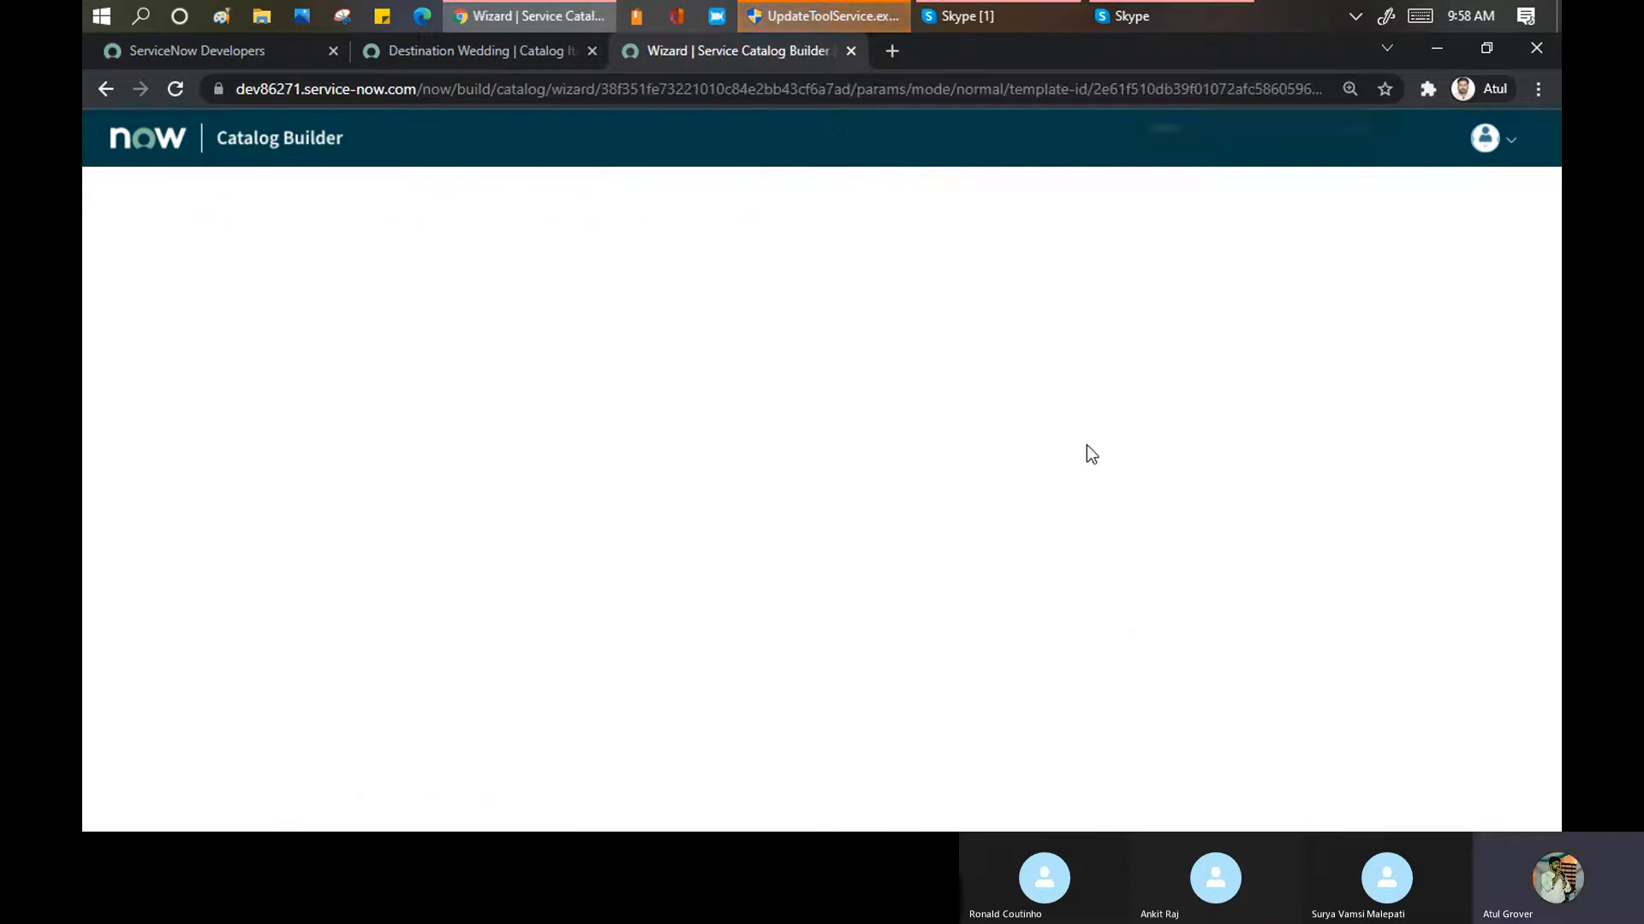
key(ctrl+minus)
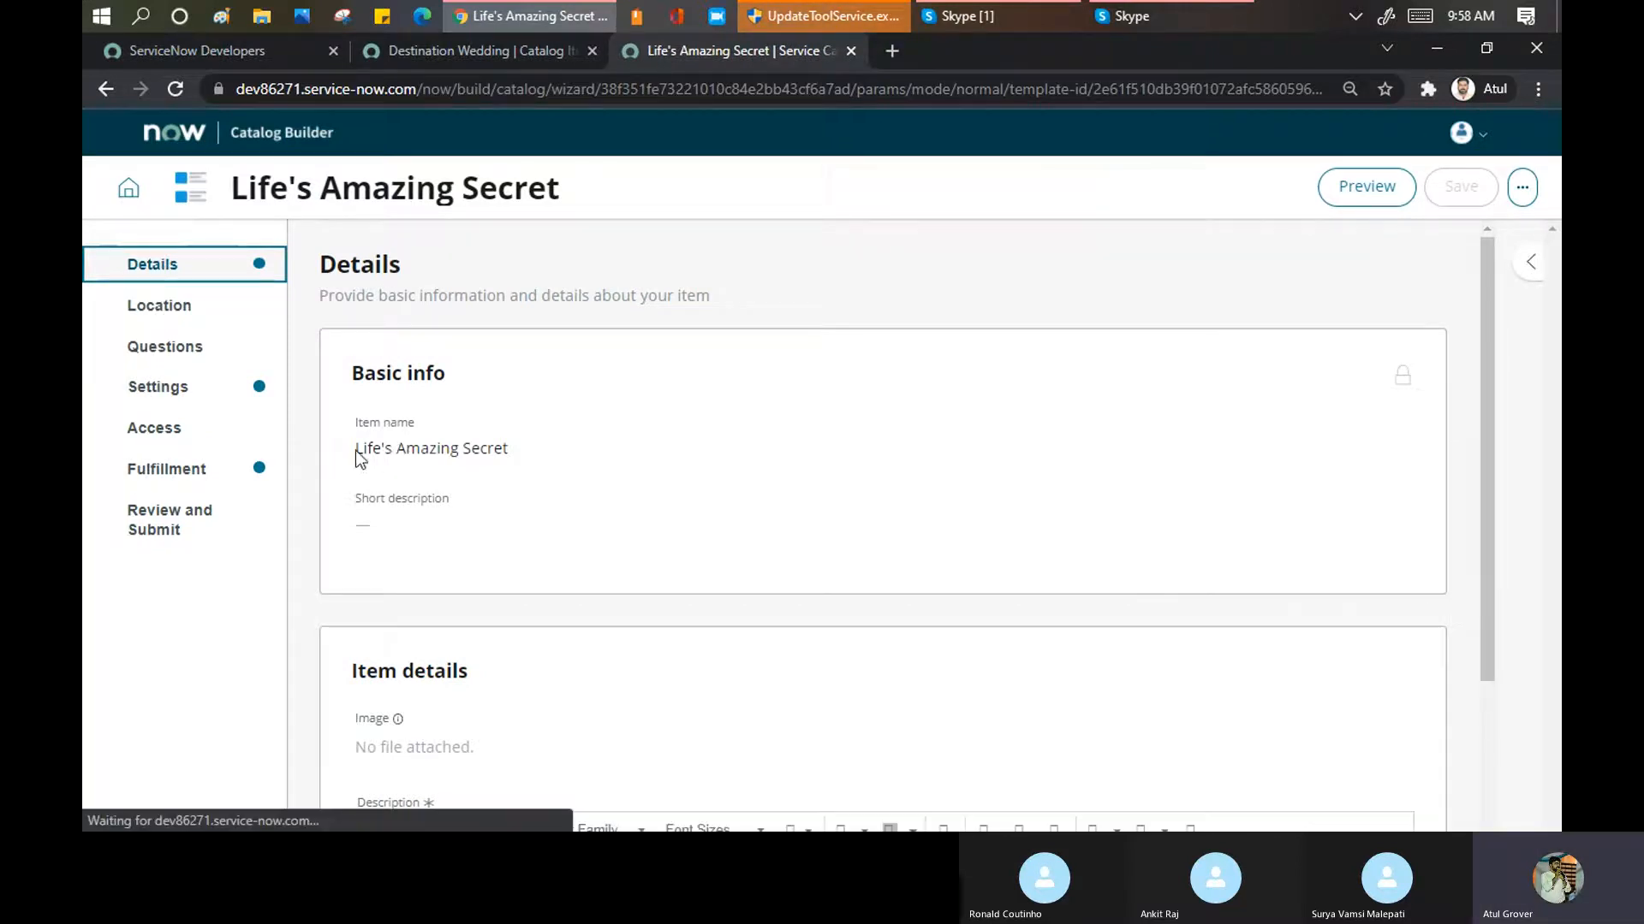
scroll(513, 441, down, 3)
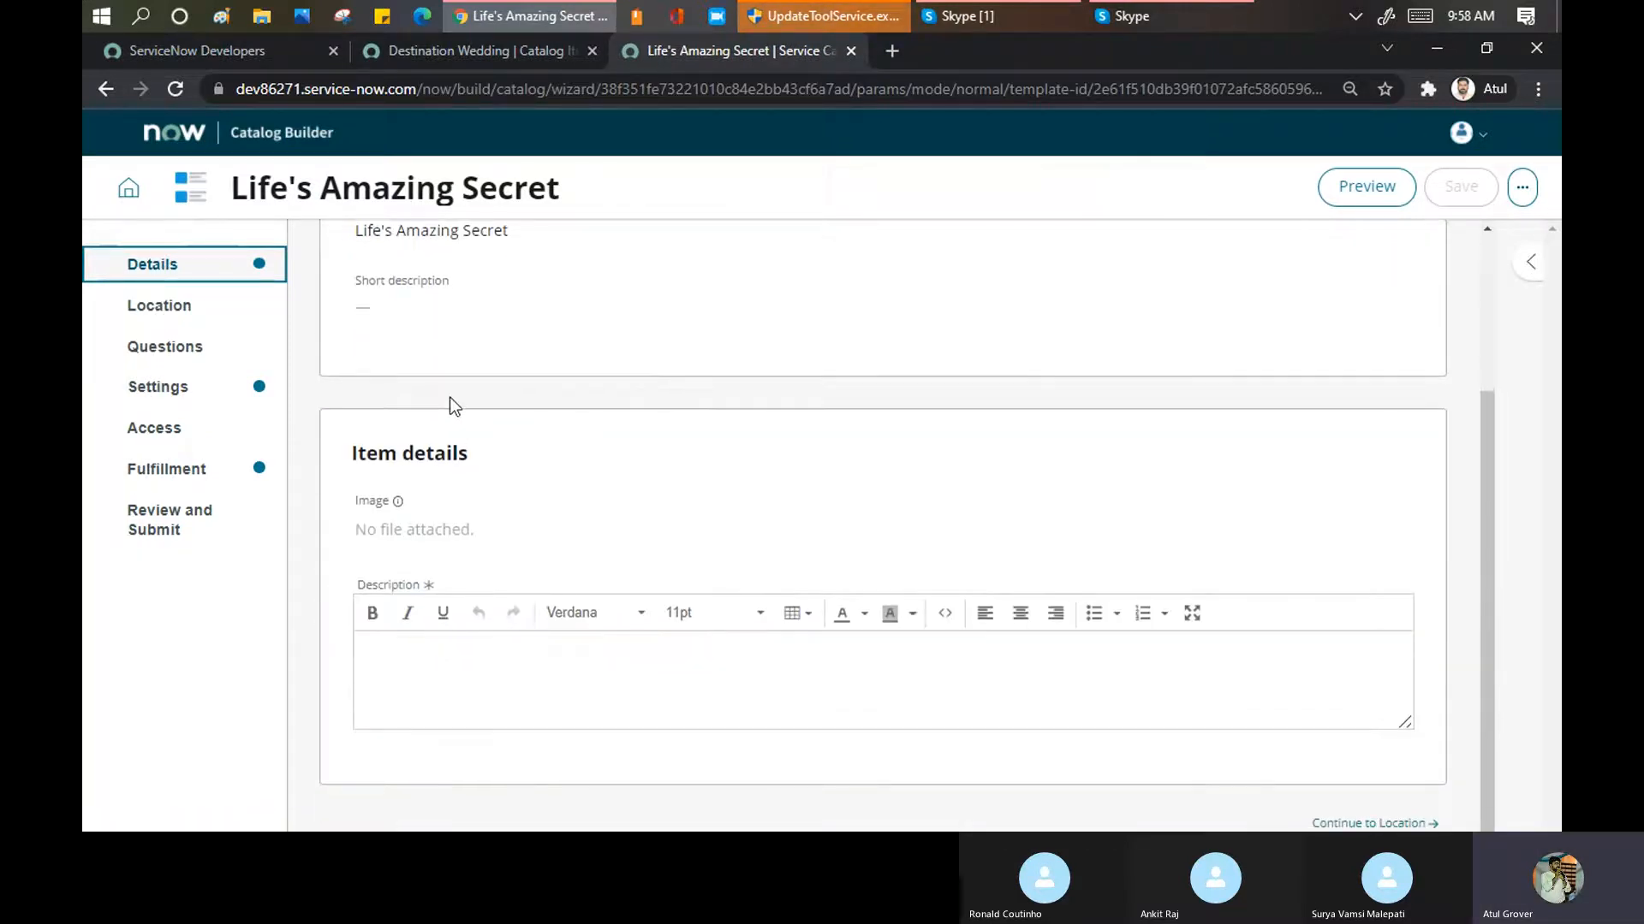
scroll(450, 399, up, 3)
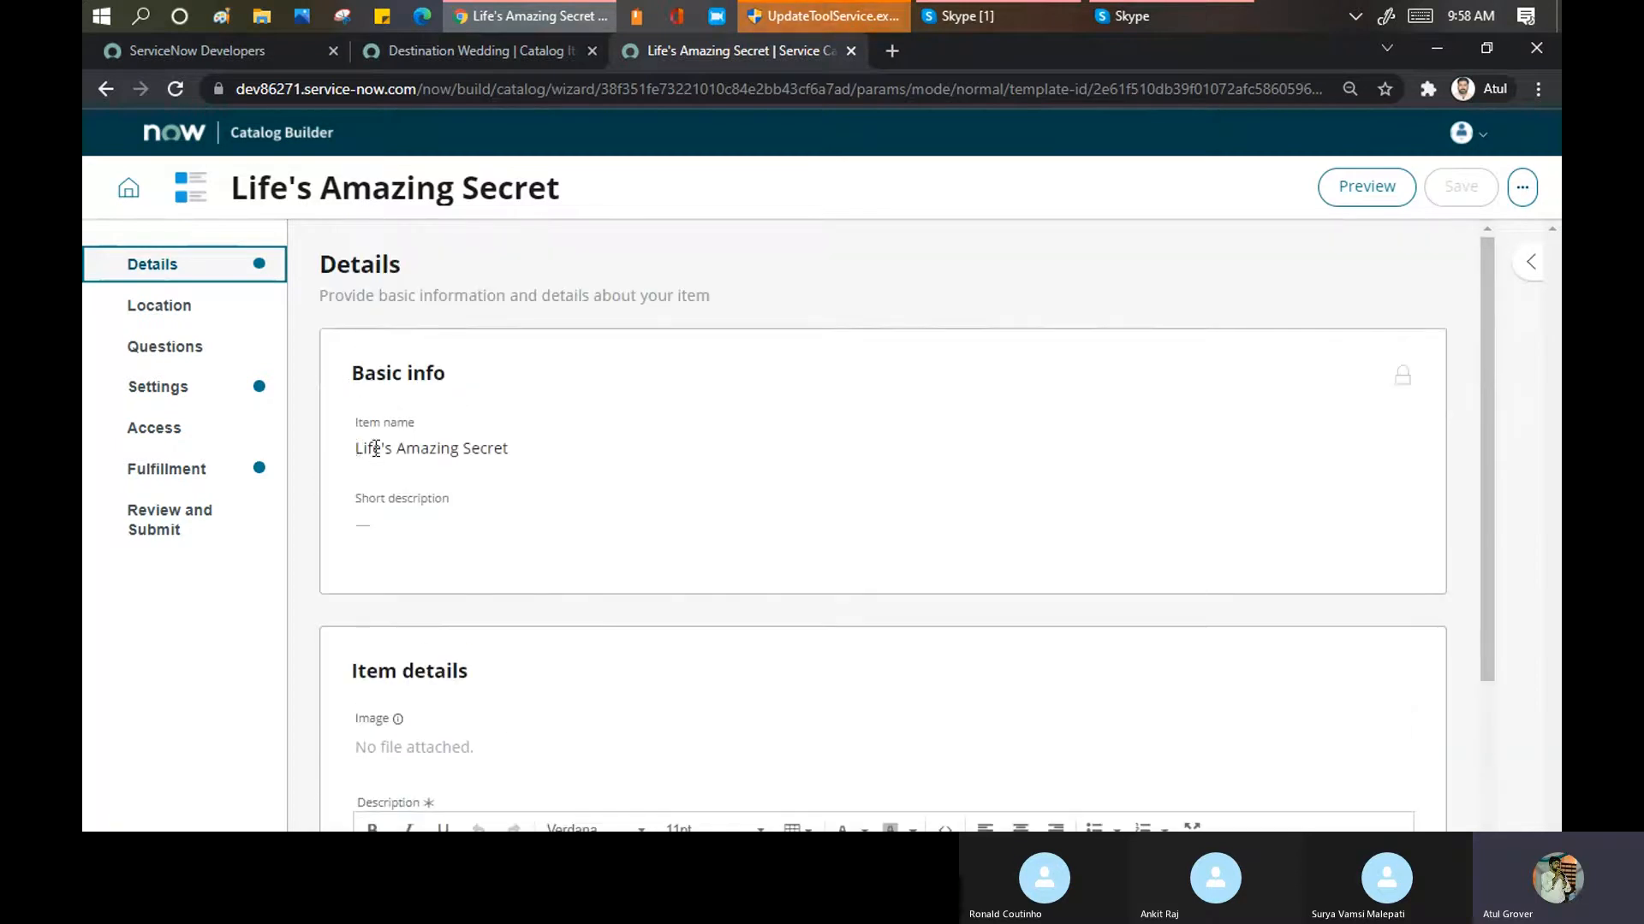
drag(352, 448, 569, 457)
triple_click(543, 450)
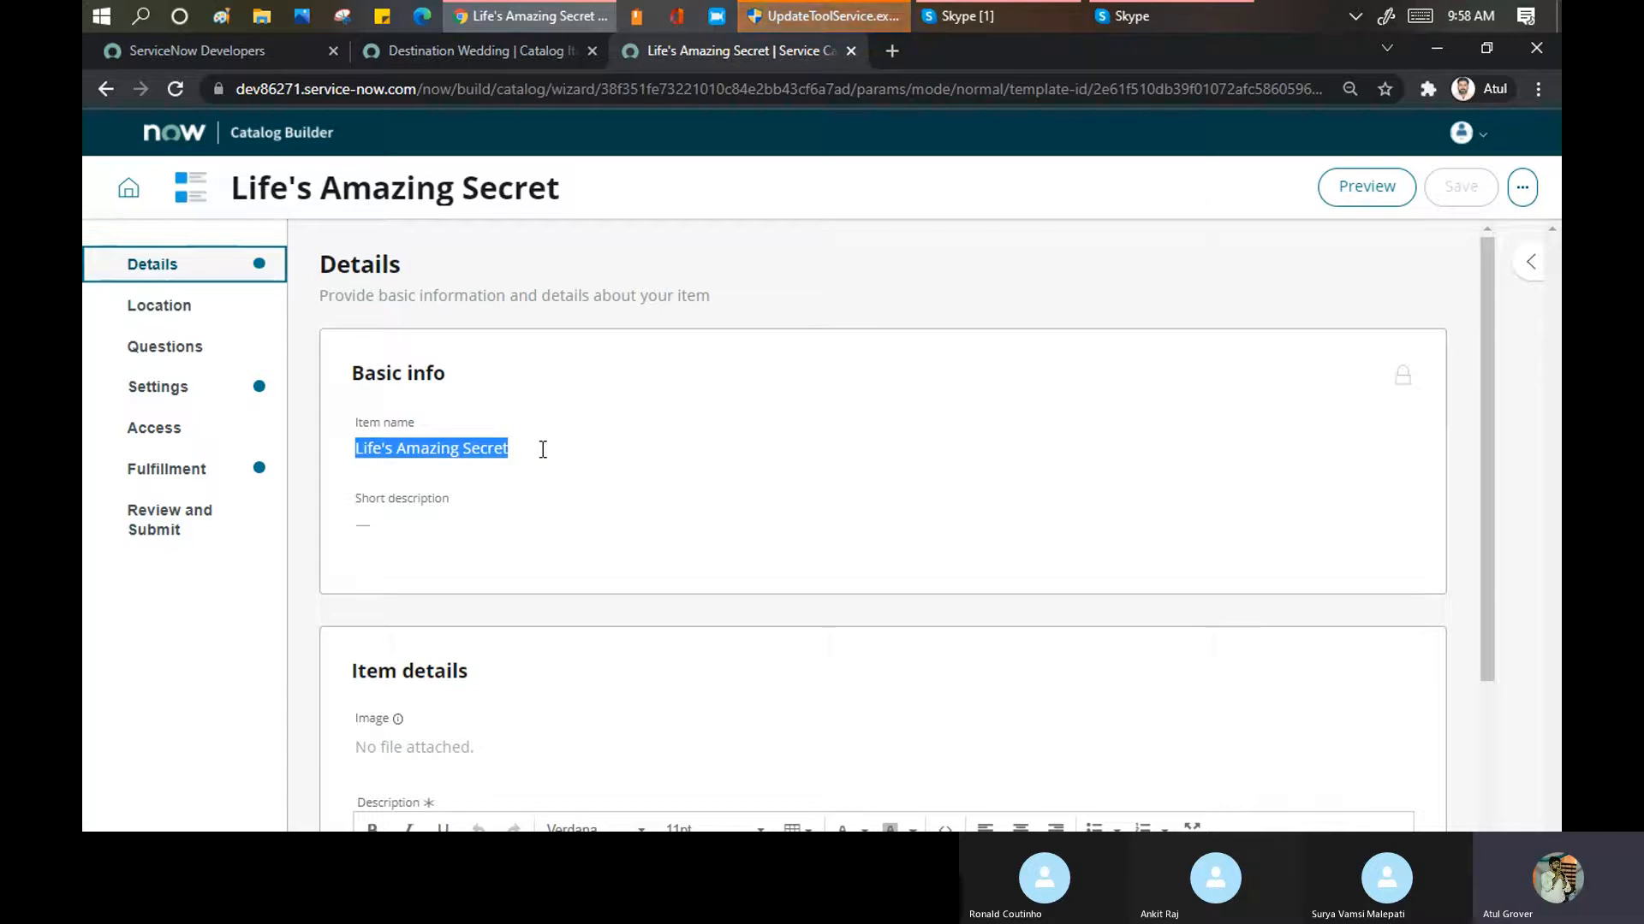
click(129, 194)
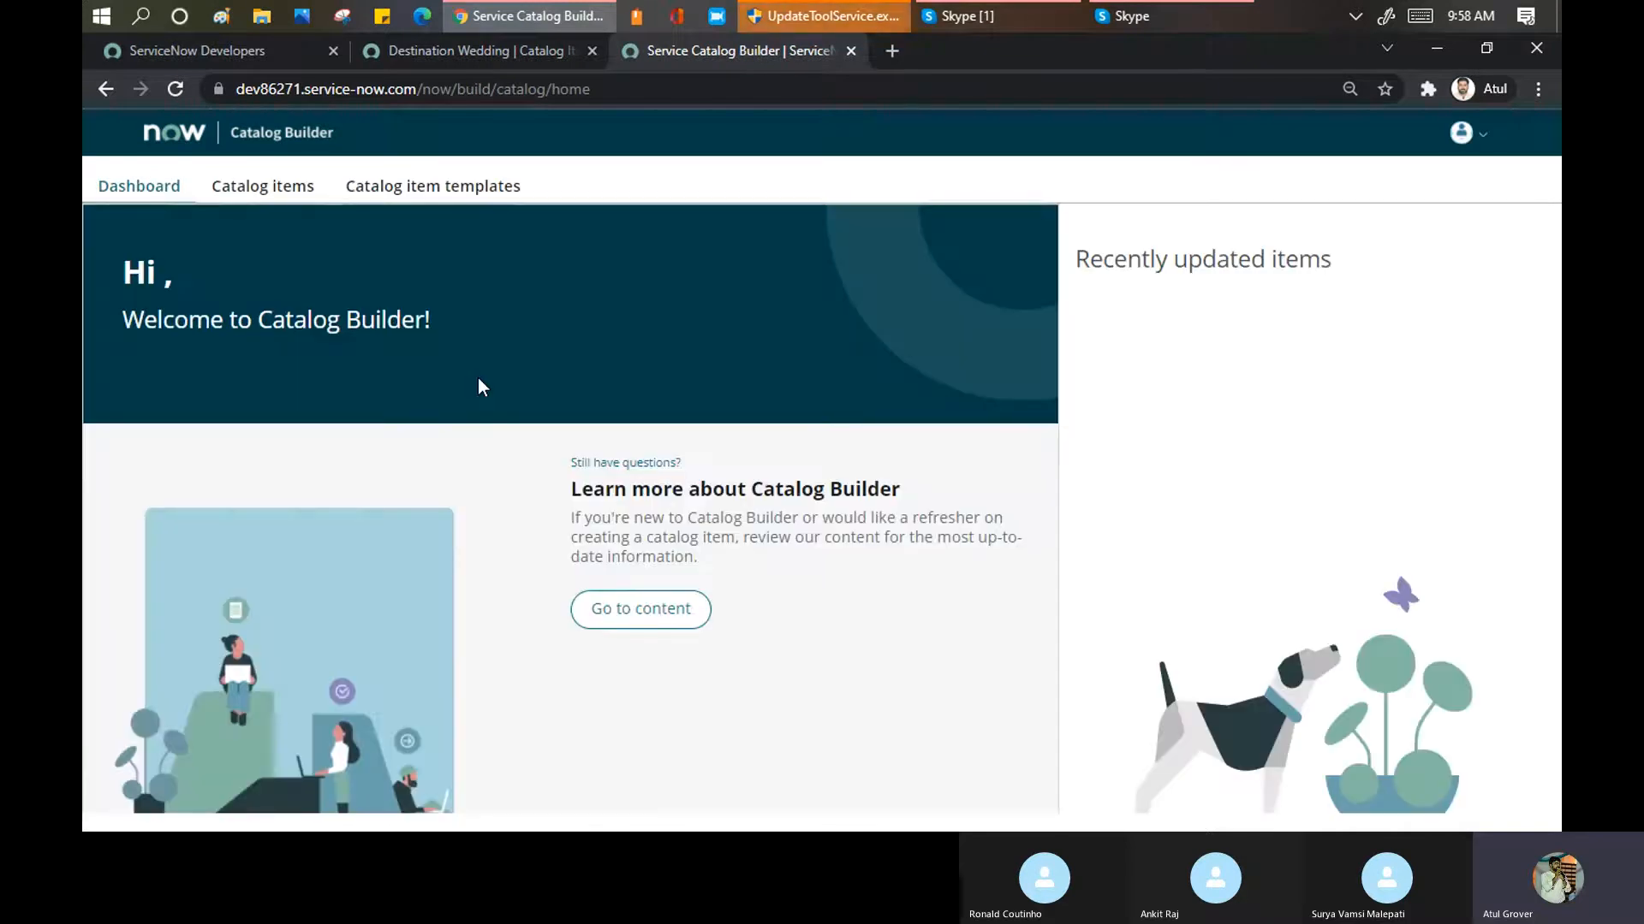
Open the Destination Wedding item for editing from the catalog items list
click(309, 188)
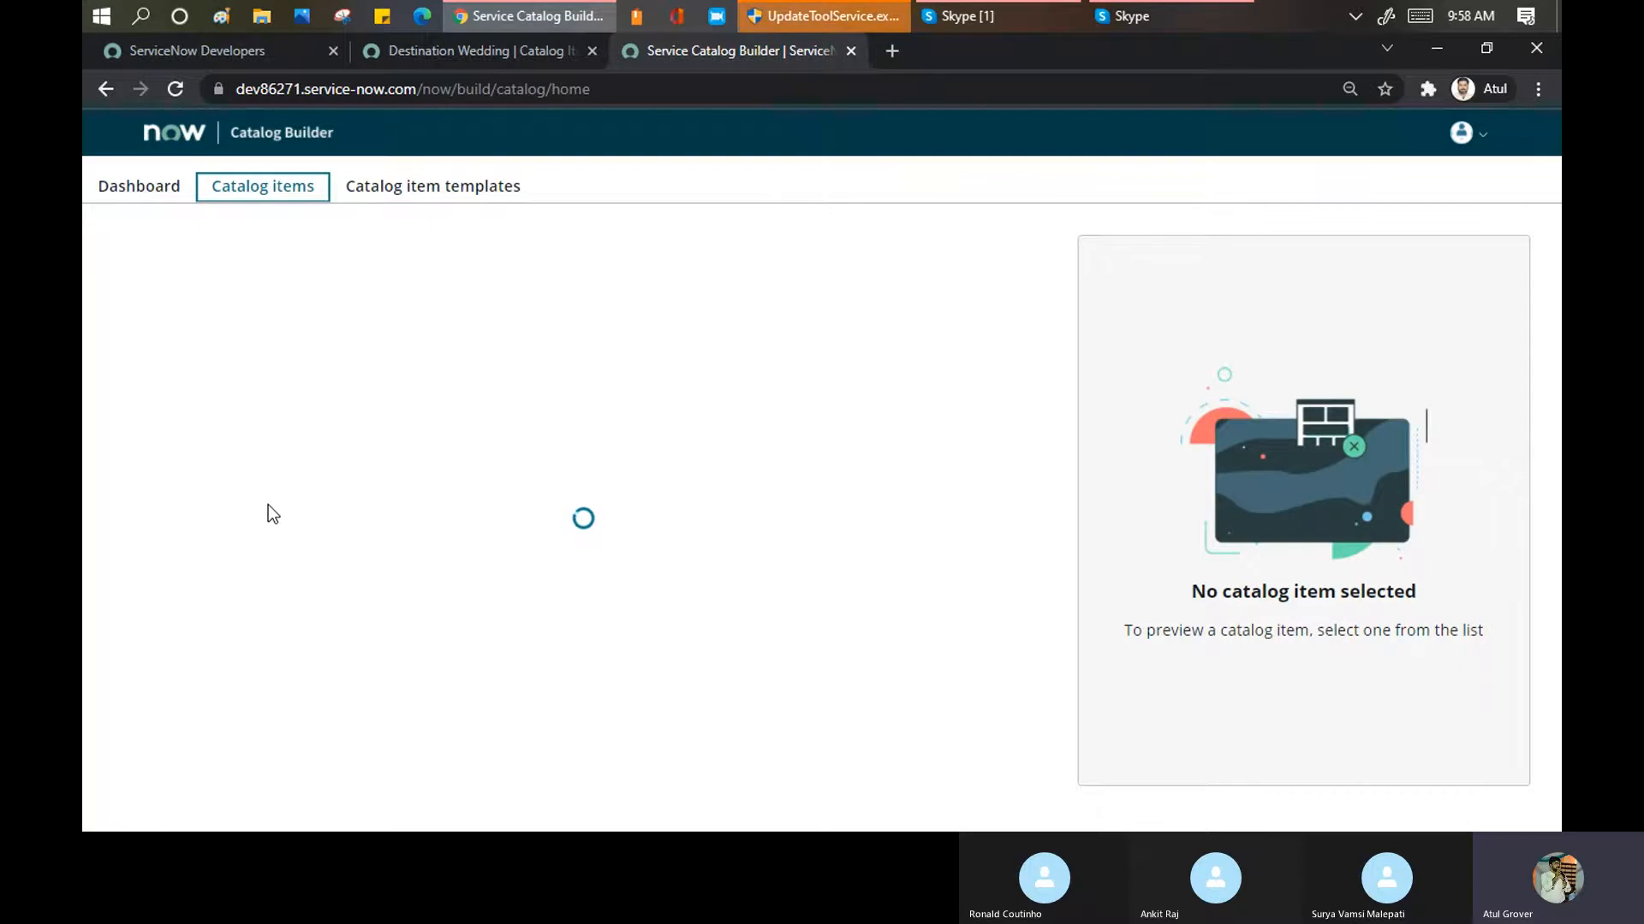
click(196, 370)
click(199, 373)
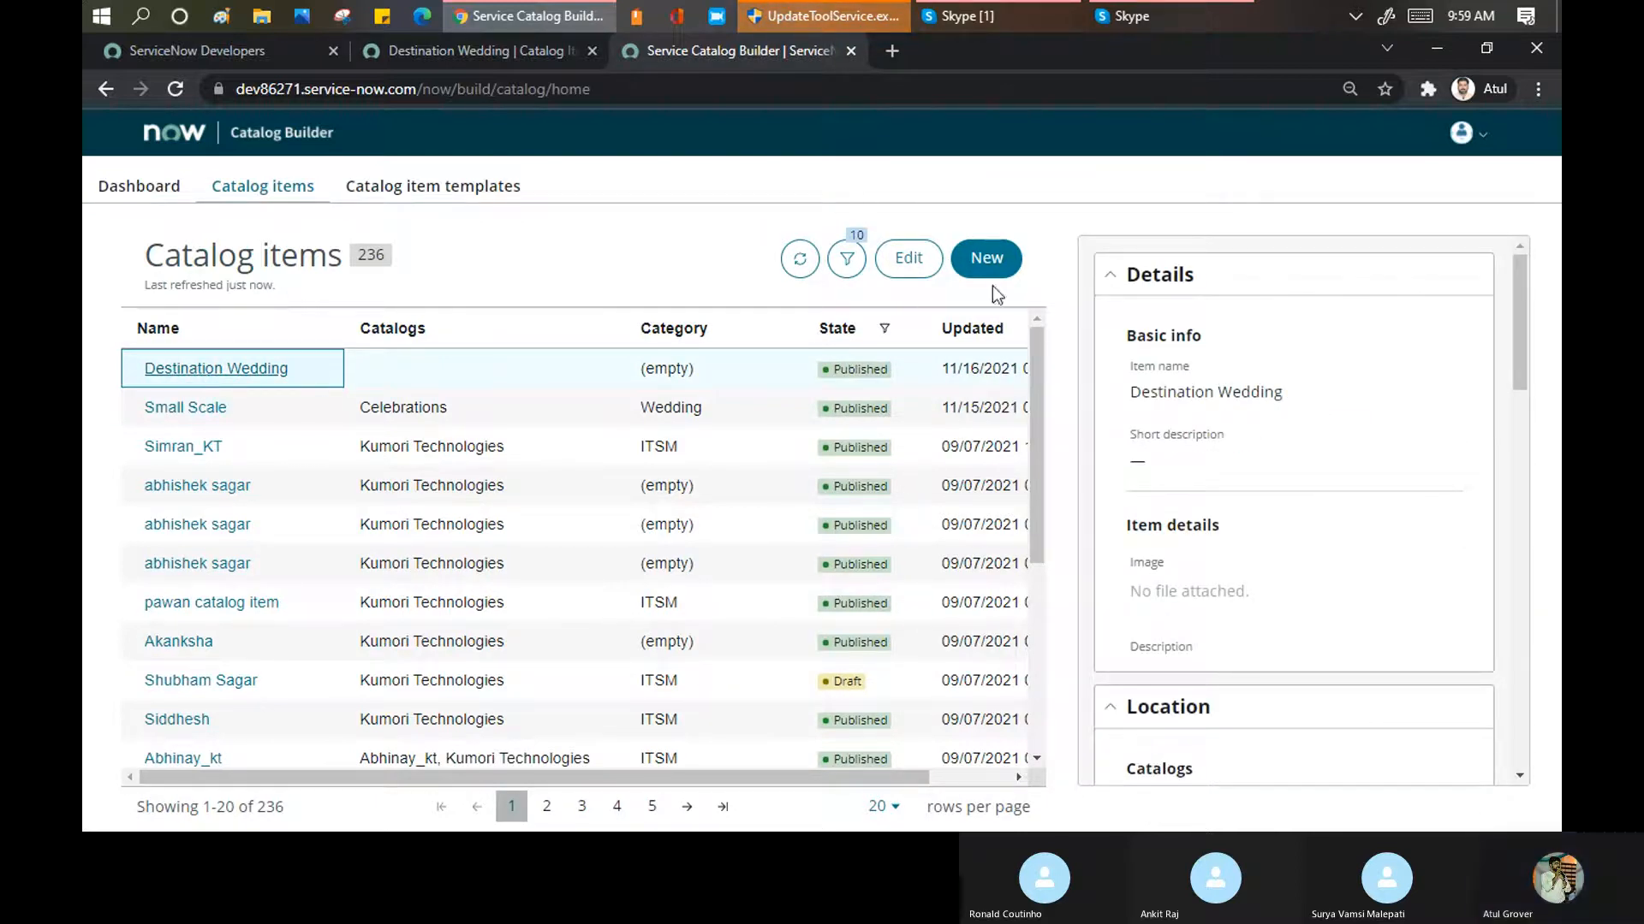
click(919, 260)
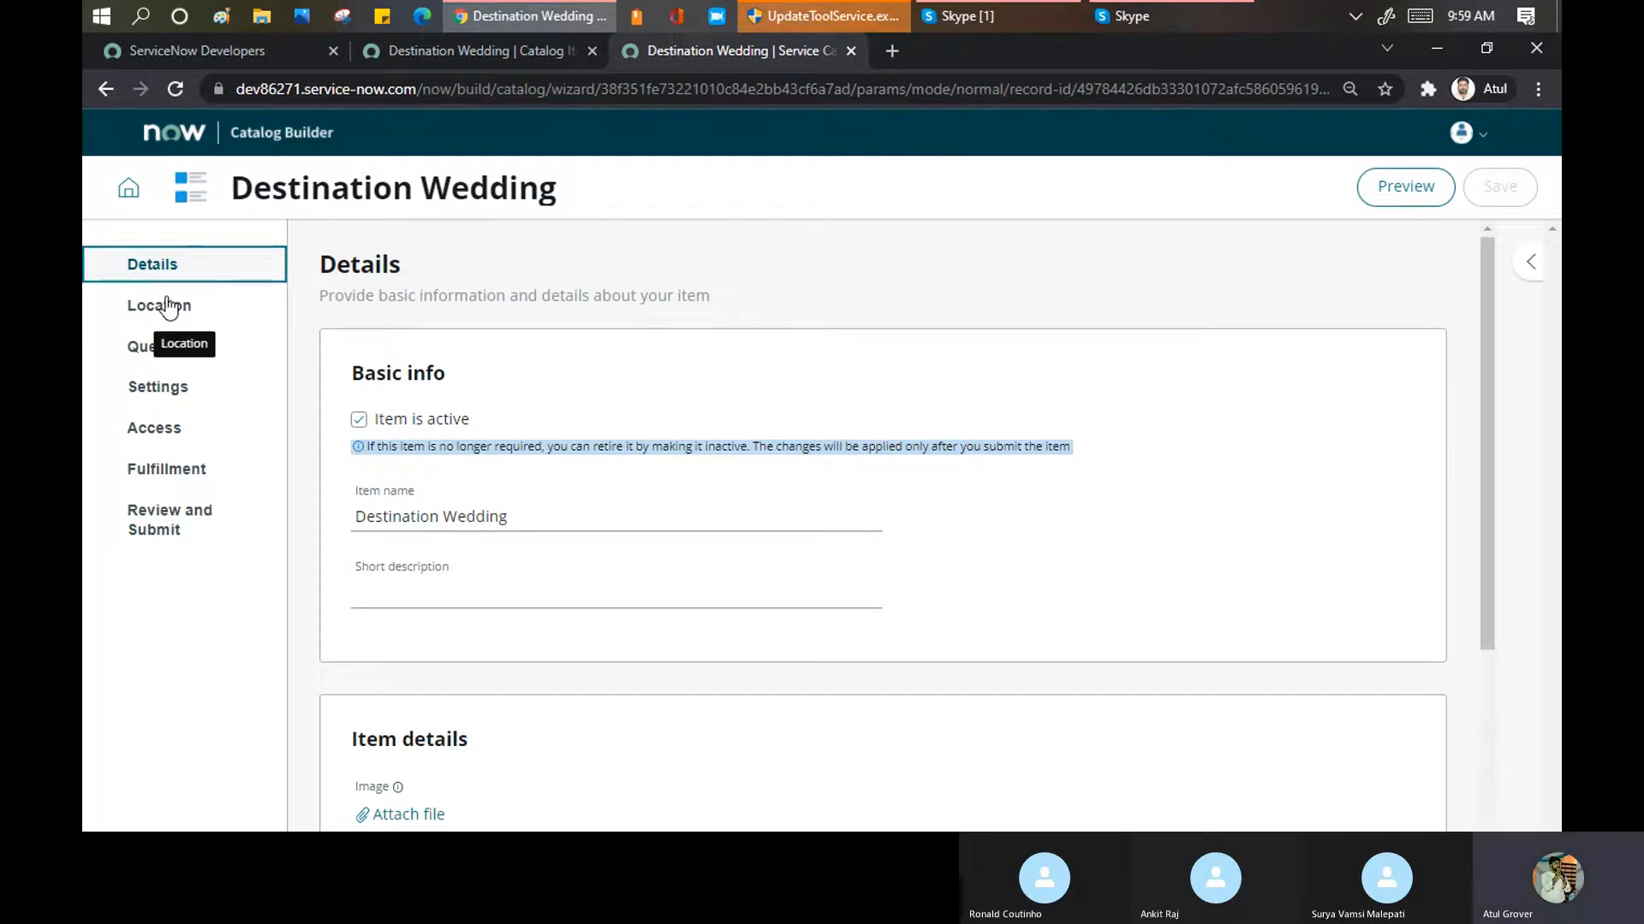
Enter "A big celebrations" as the short description of the Destination Wedding item
click(537, 512)
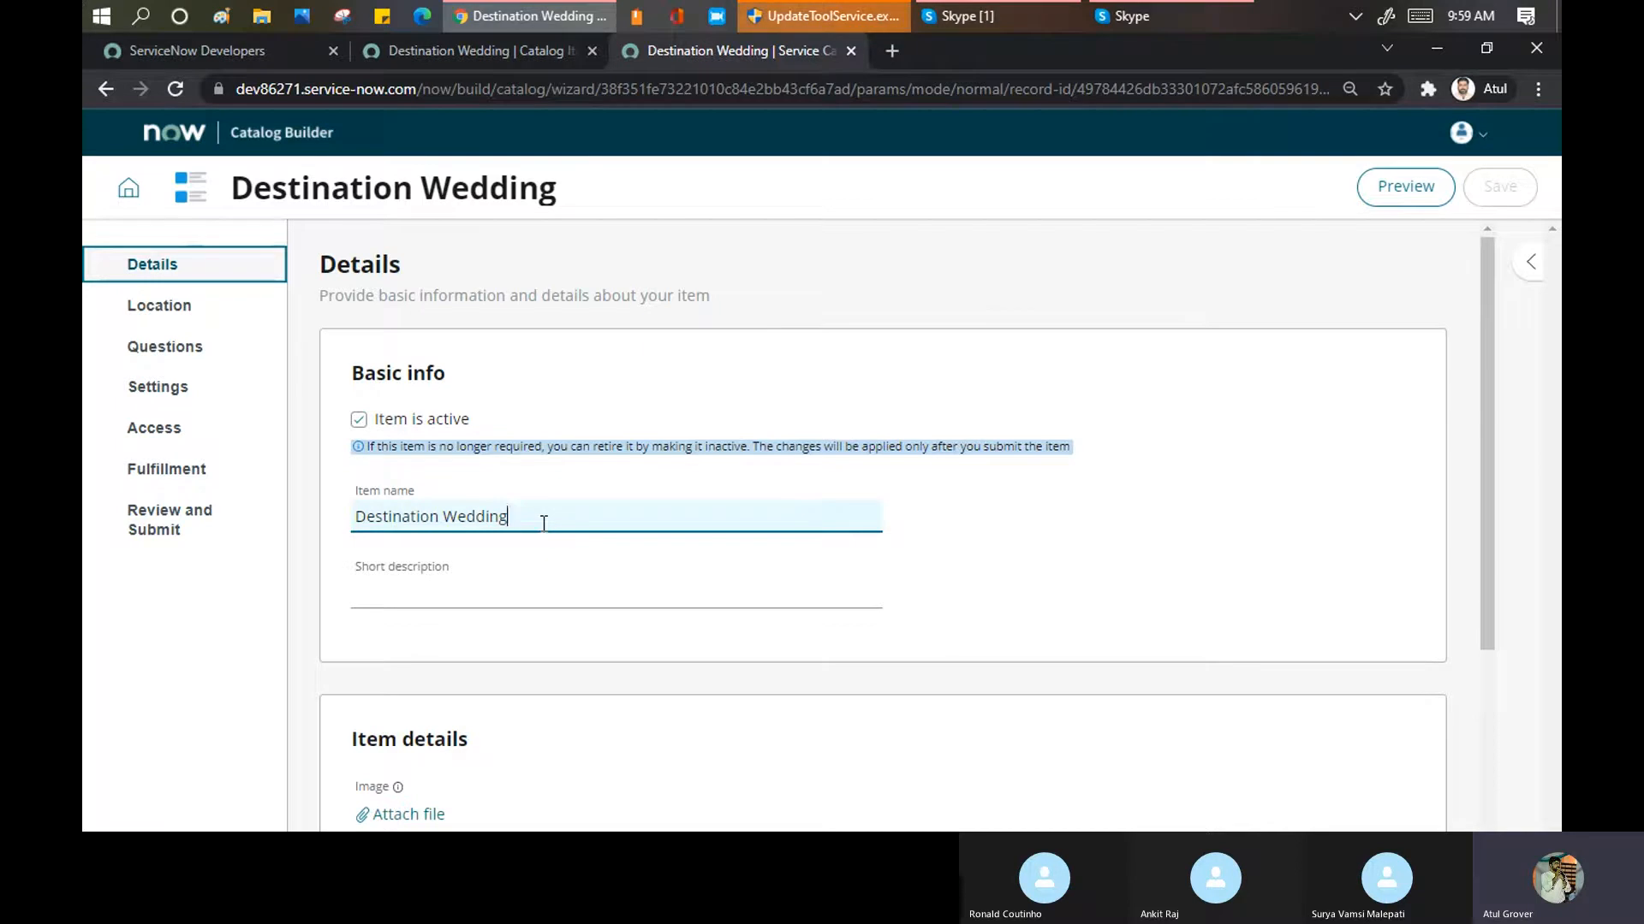
click(523, 597)
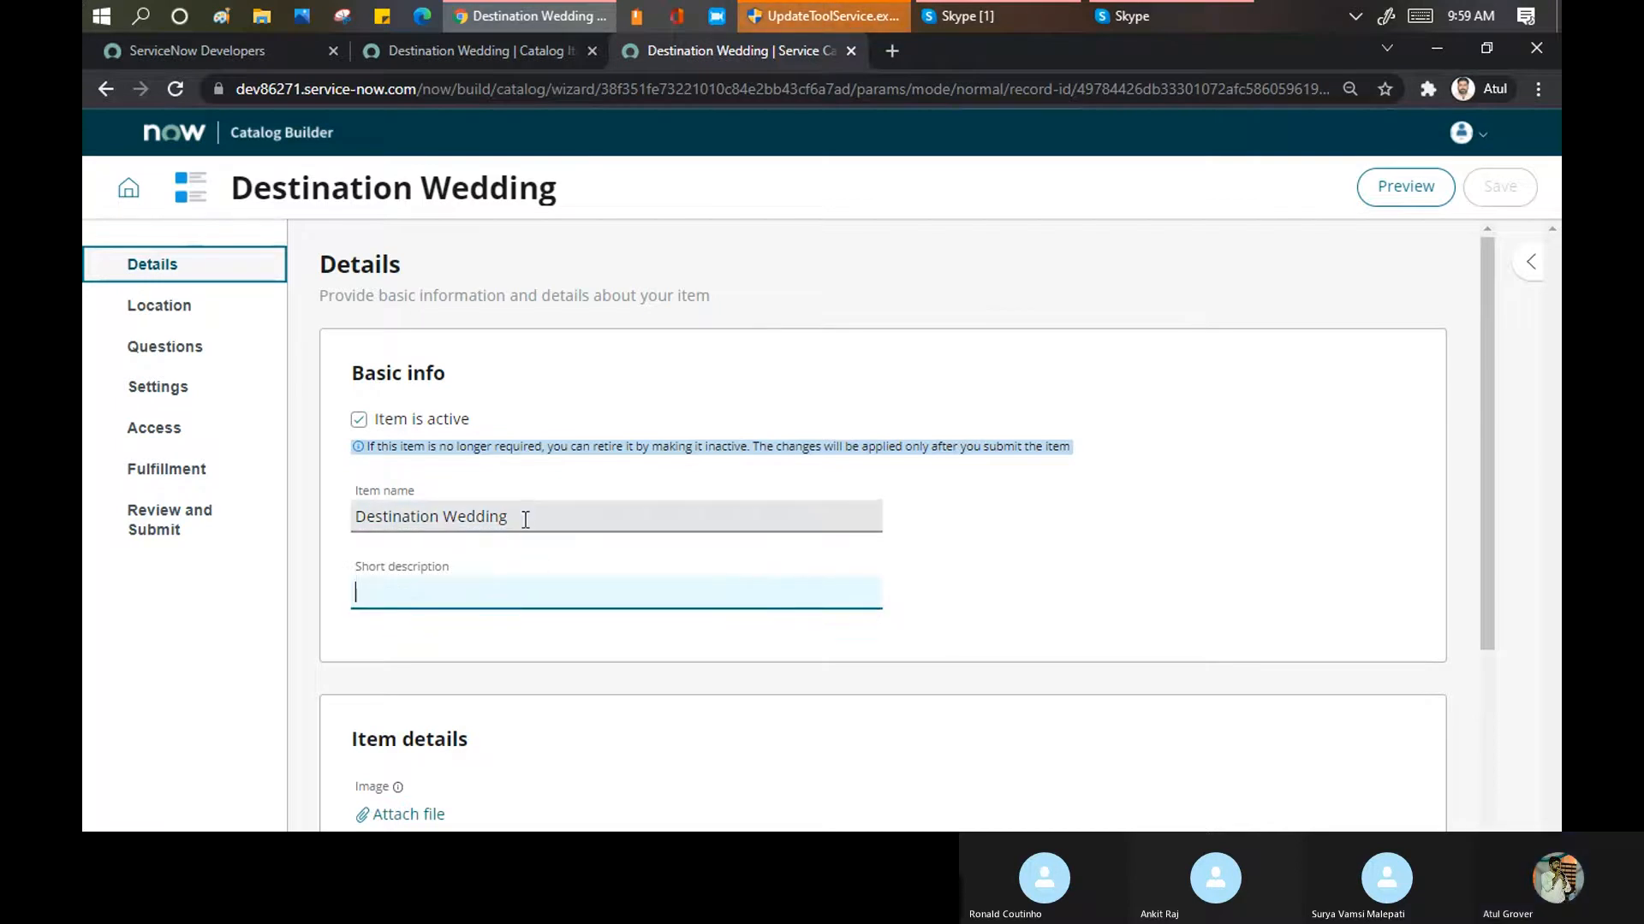
text(A b)
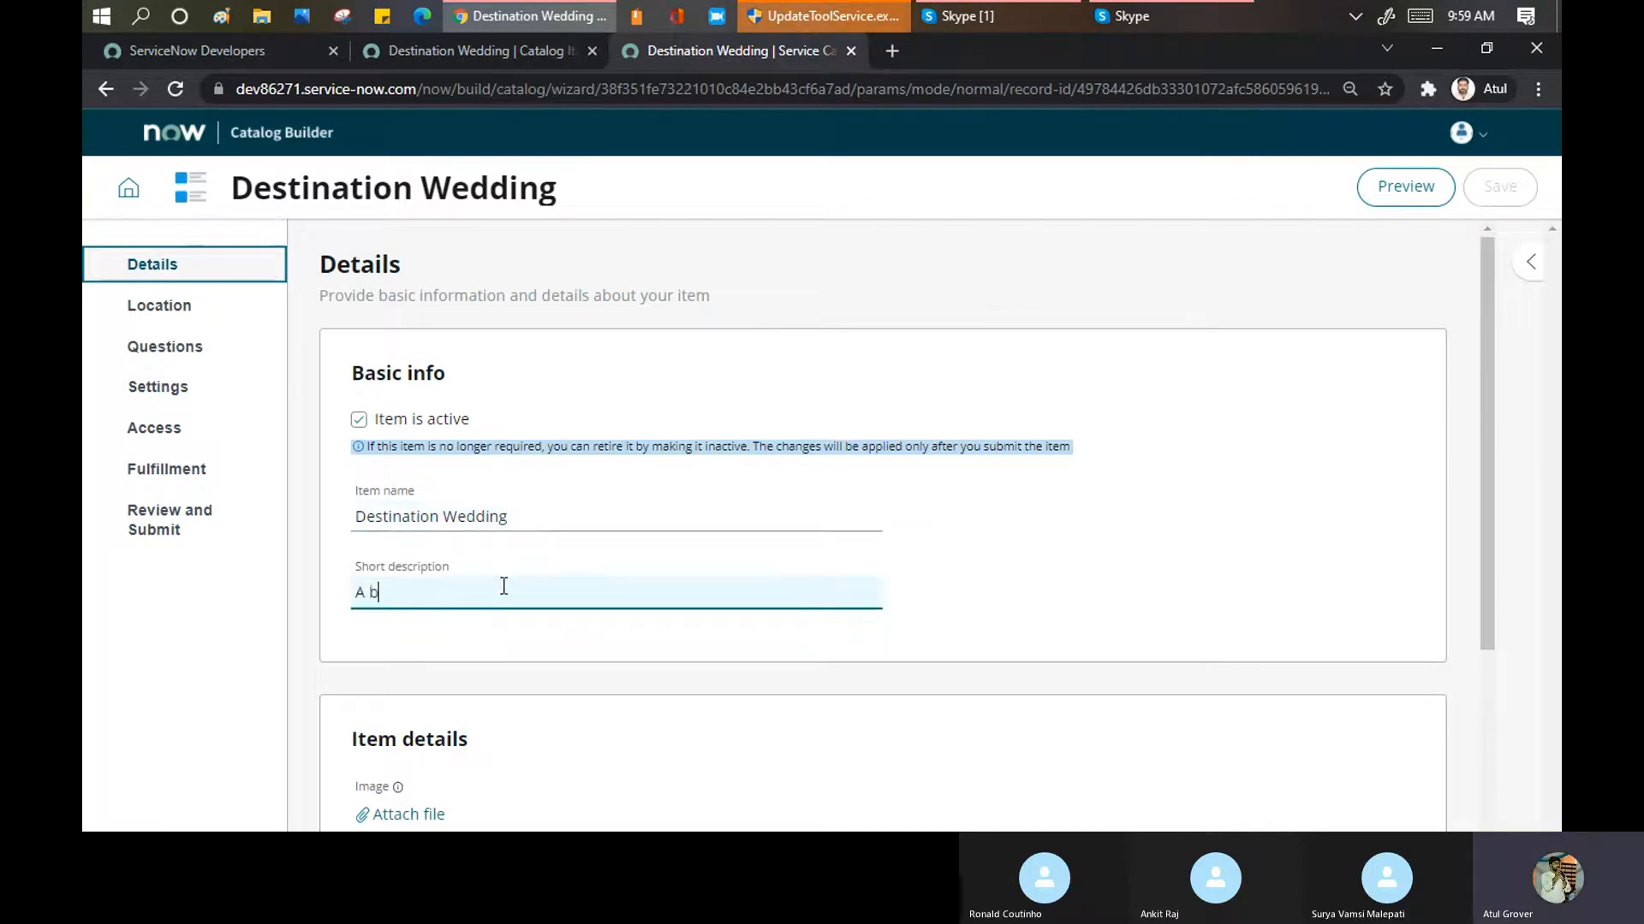
text(ig celebrations)
Fill the item's description with several short lines of placeholder text and save the item
scroll(611, 394, down, 3)
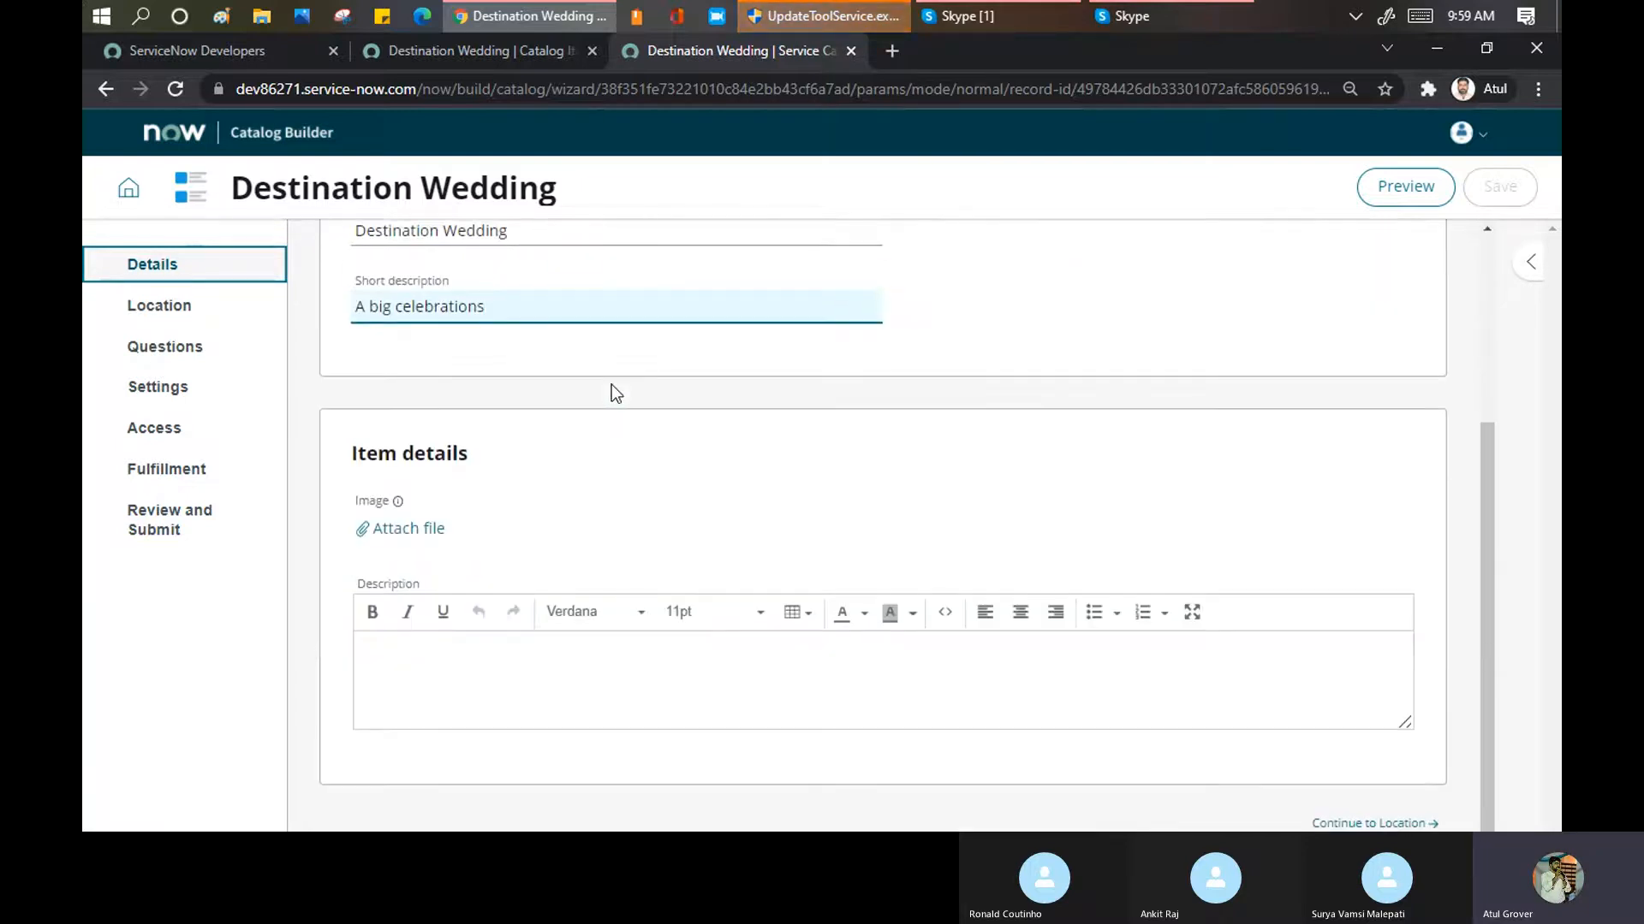
click(466, 670)
text(ajfkhakjdfasf)
key(Return)
text(f)
key(Return)
text(a)
key(Return)
text(s)
key(Return)
text(f)
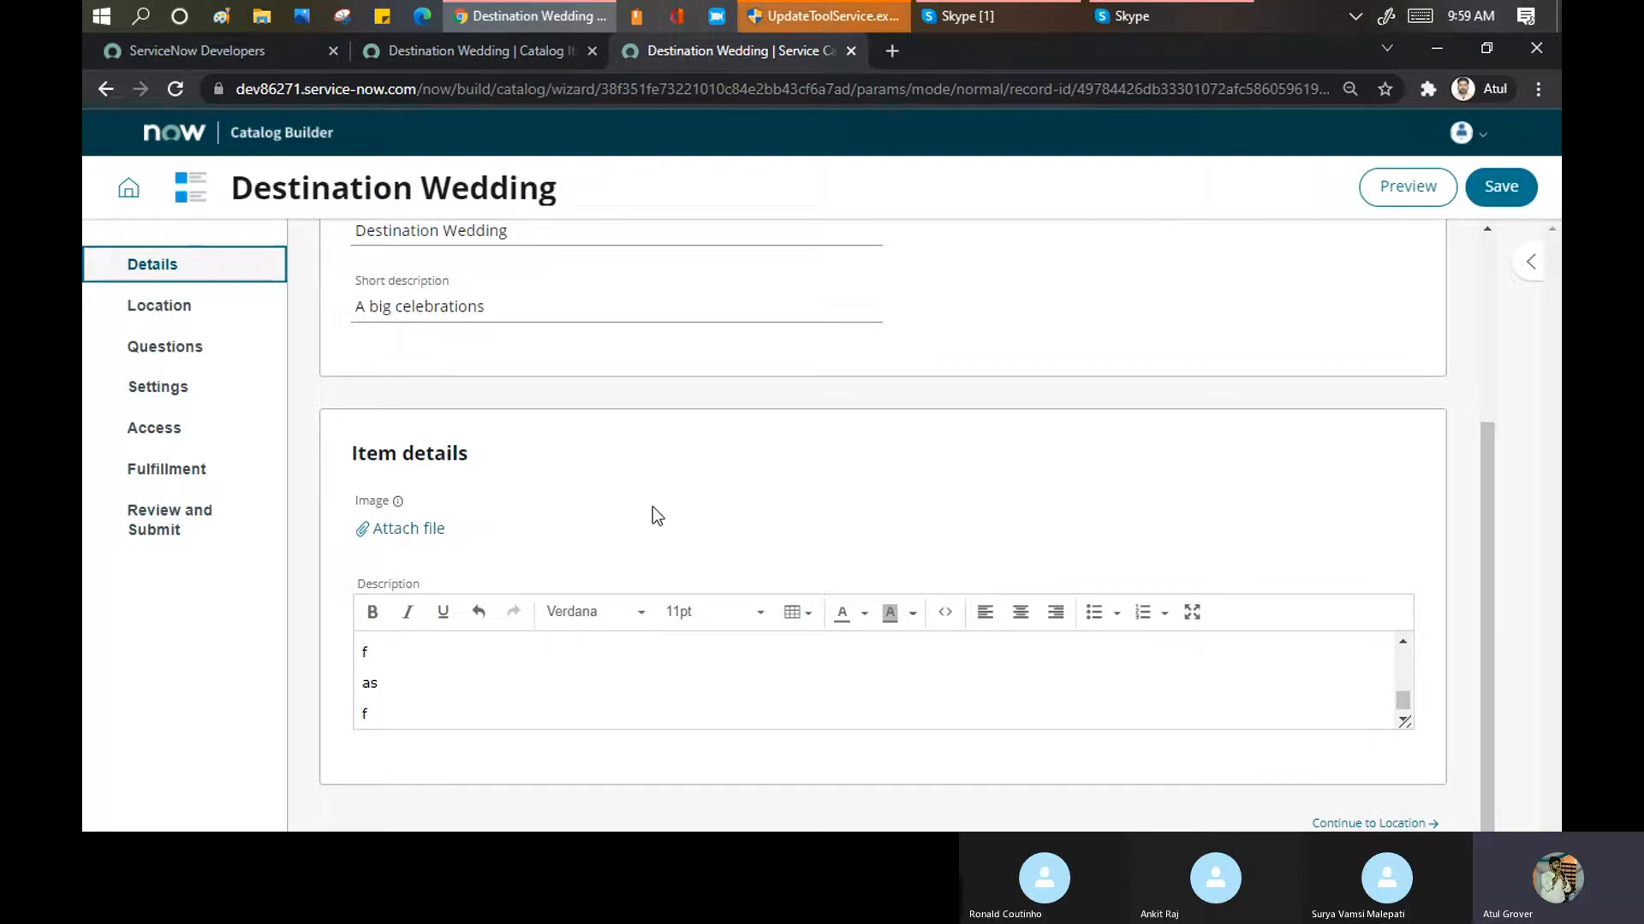
scroll(653, 513, up, 3)
scroll(652, 506, up, 1)
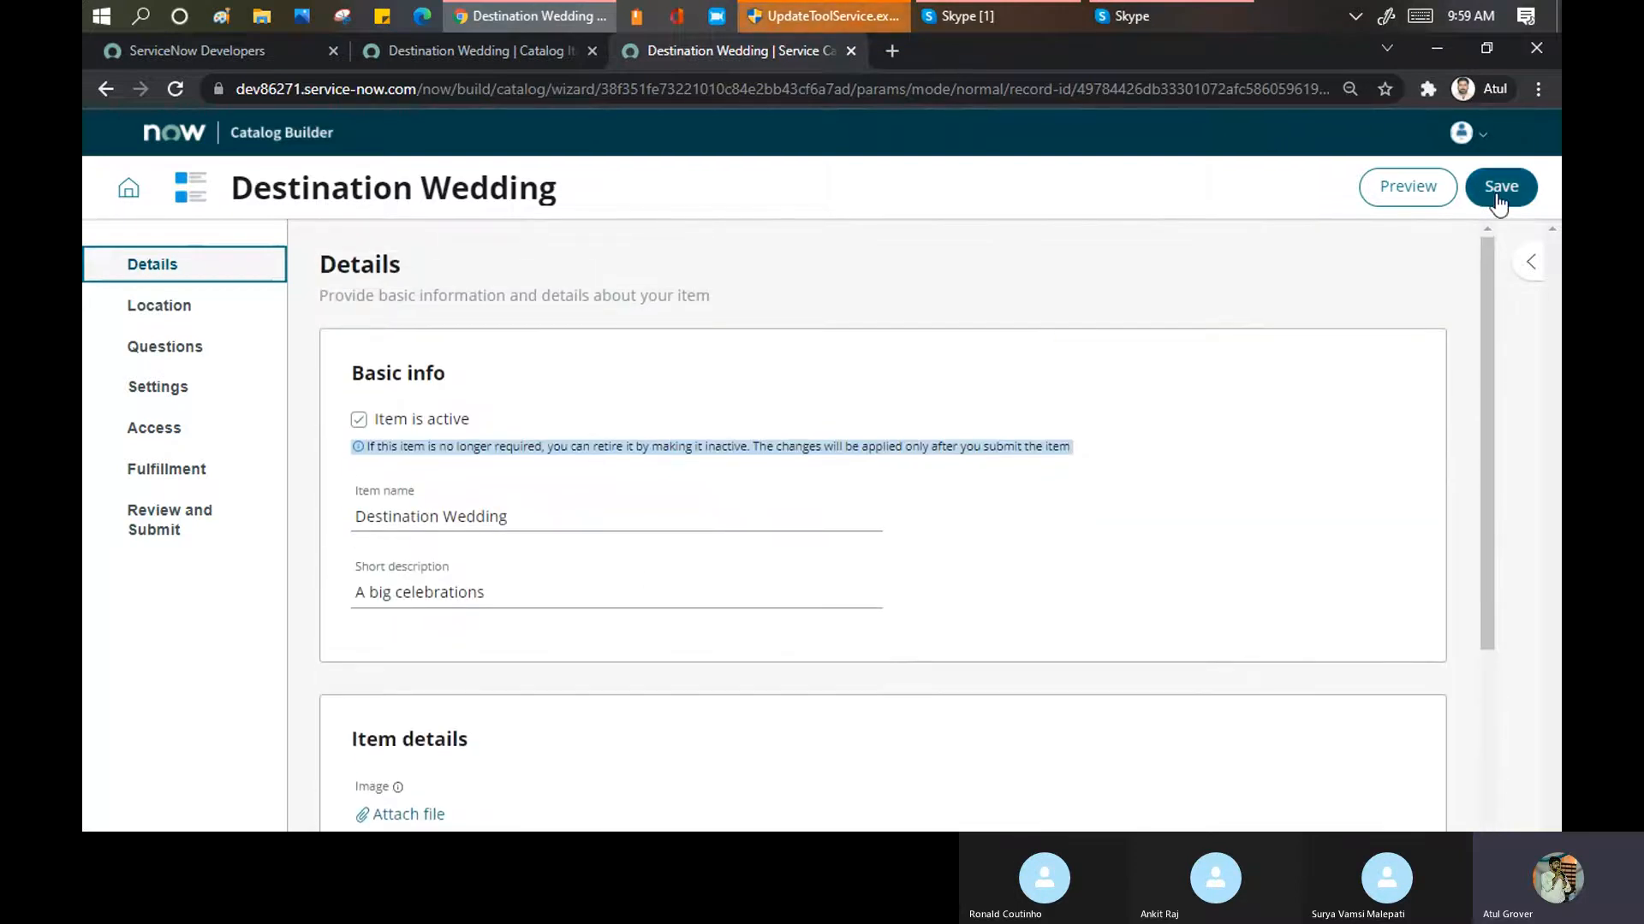
click(1498, 198)
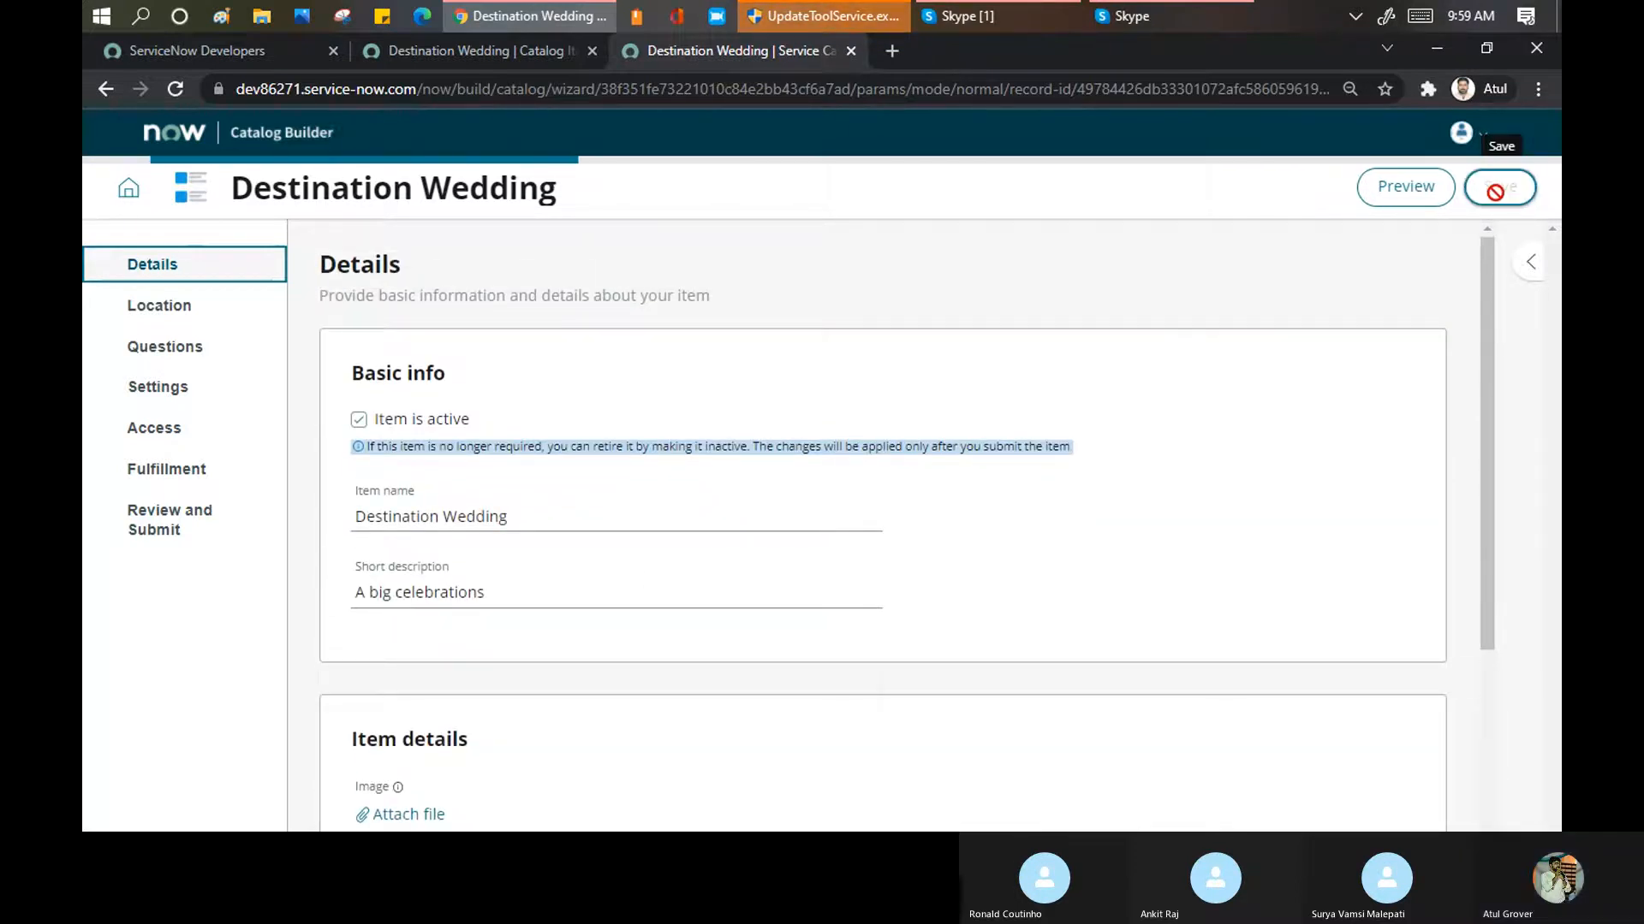
Assign the item to the Celebrations, Customer Service, Employee Wellness, hotel menu card, Human Resources Catalog and first two available catalogs, and save the selection
click(184, 306)
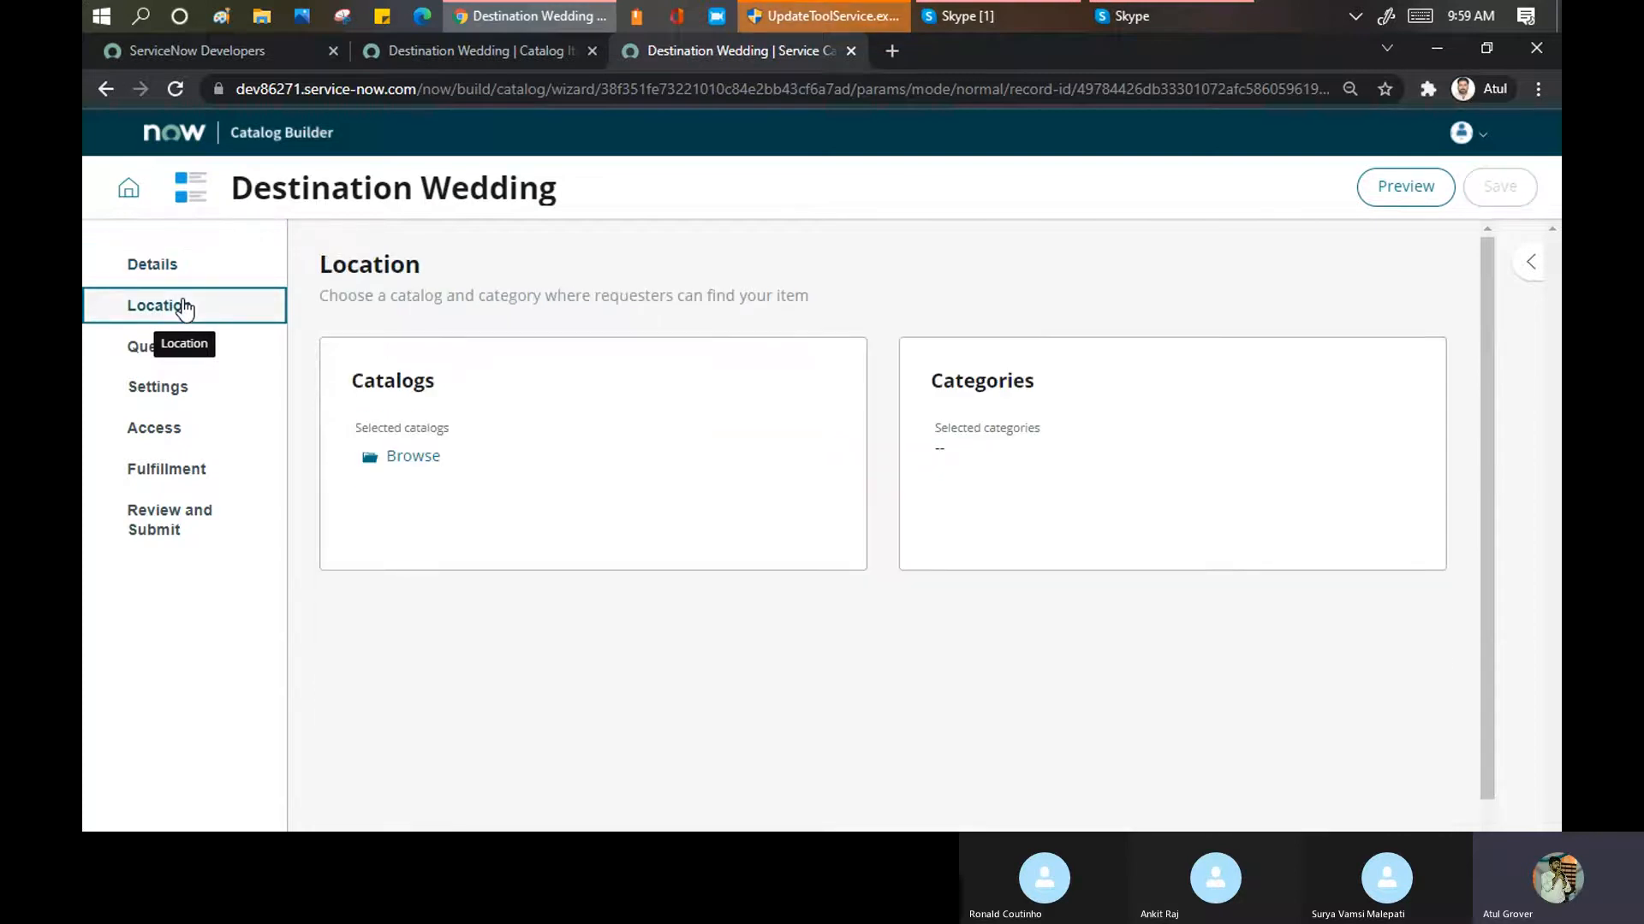
click(405, 466)
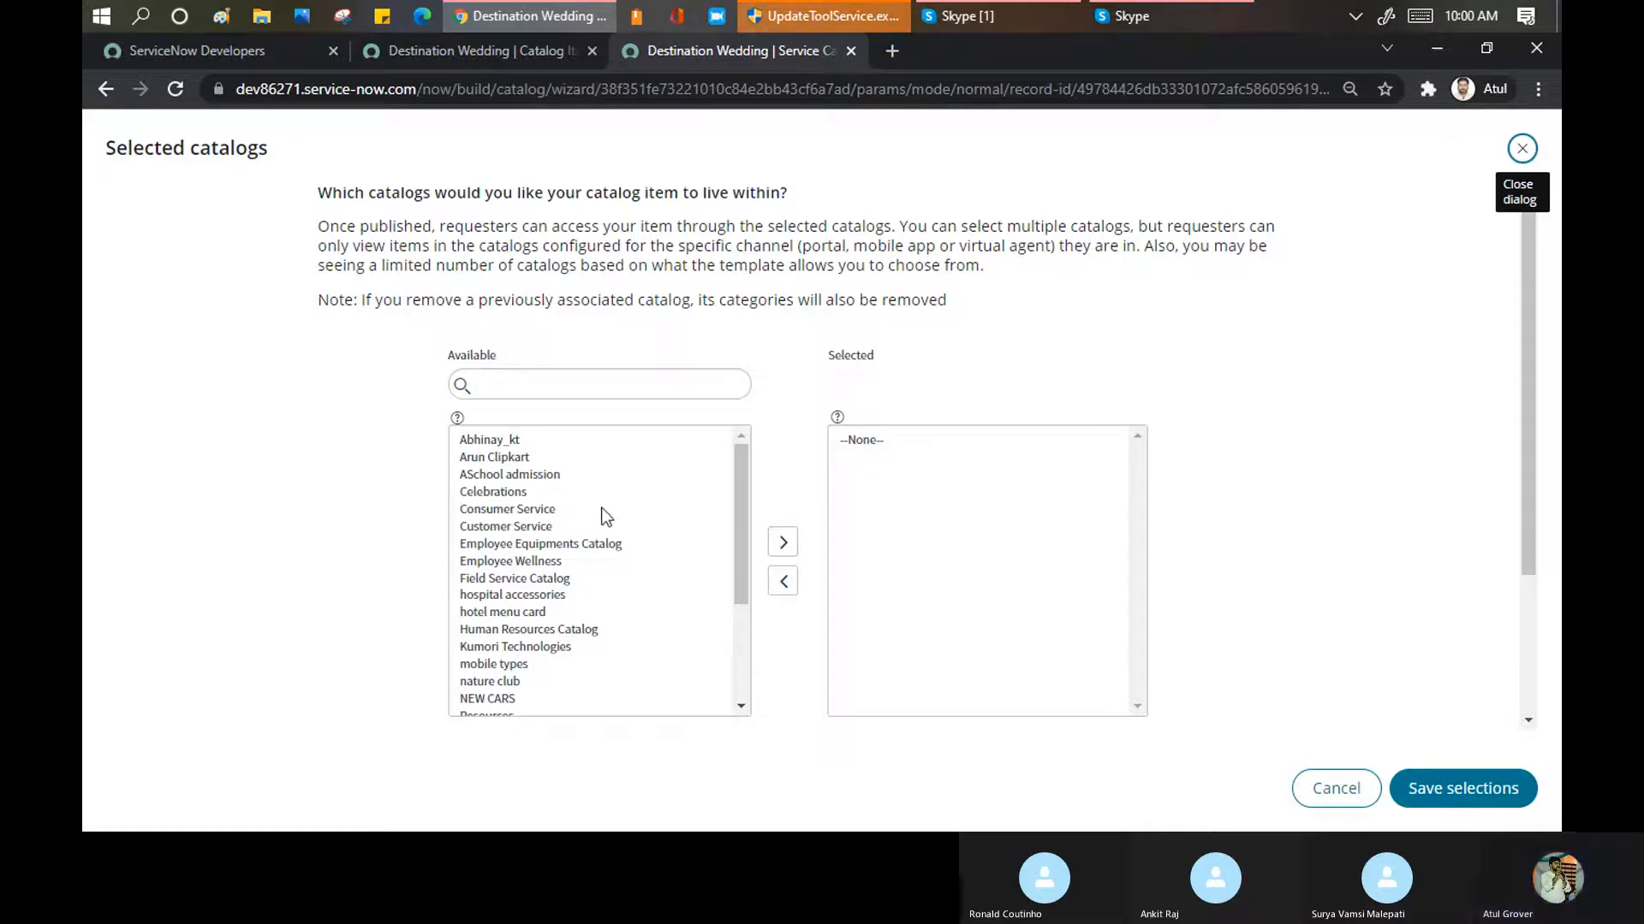
key(ctrl+minus)
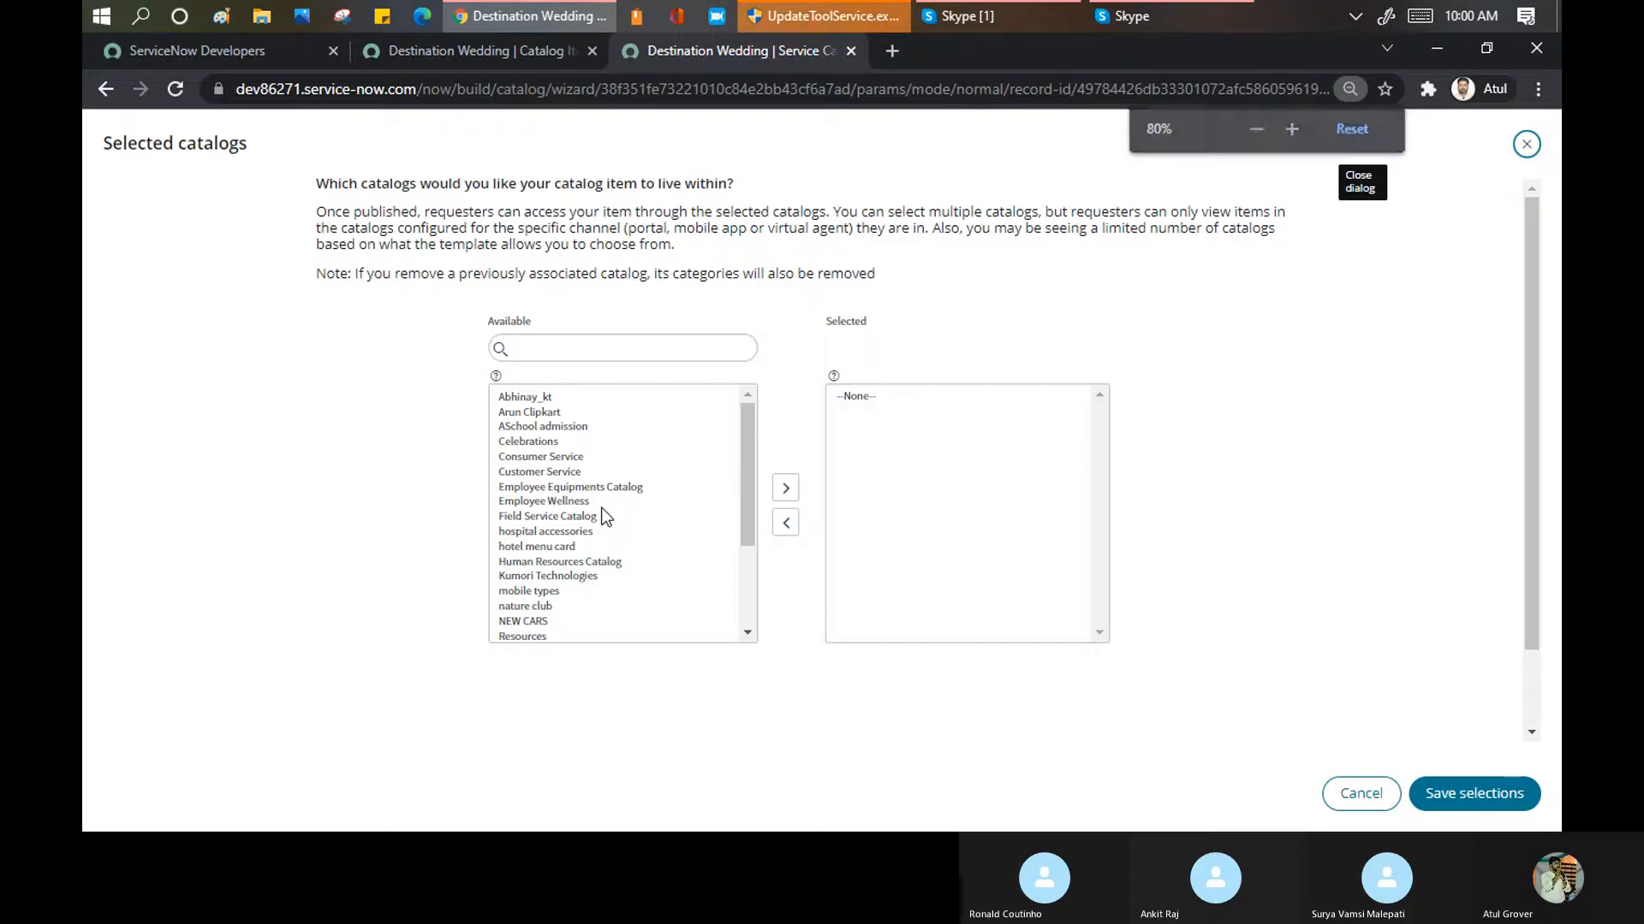
key(ctrl+plus)
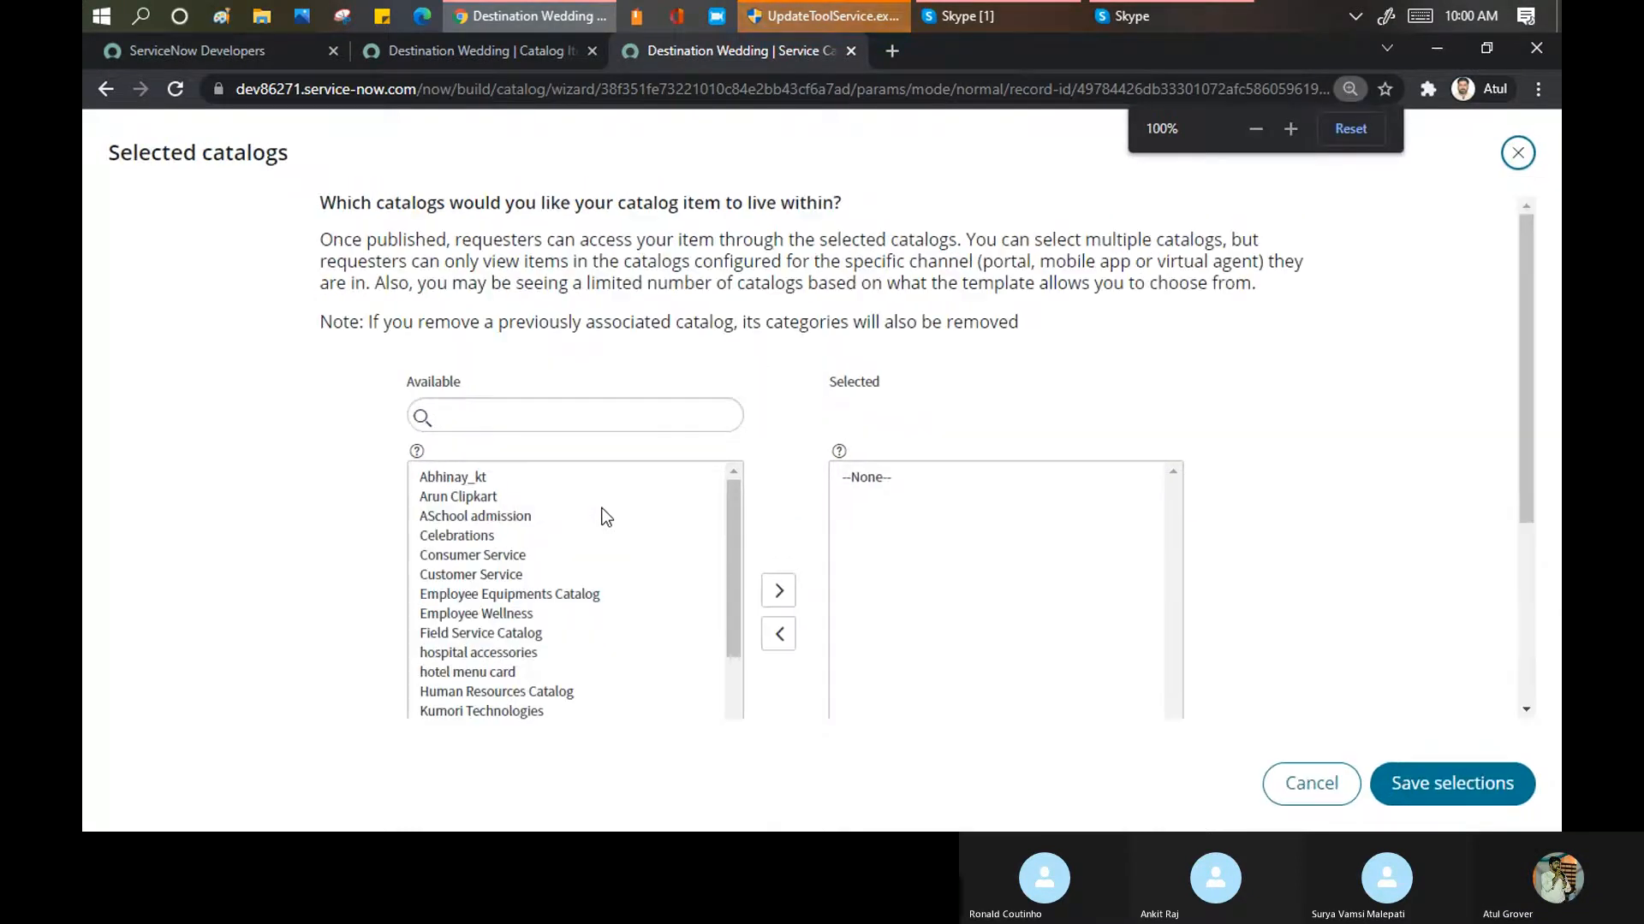
click(464, 536)
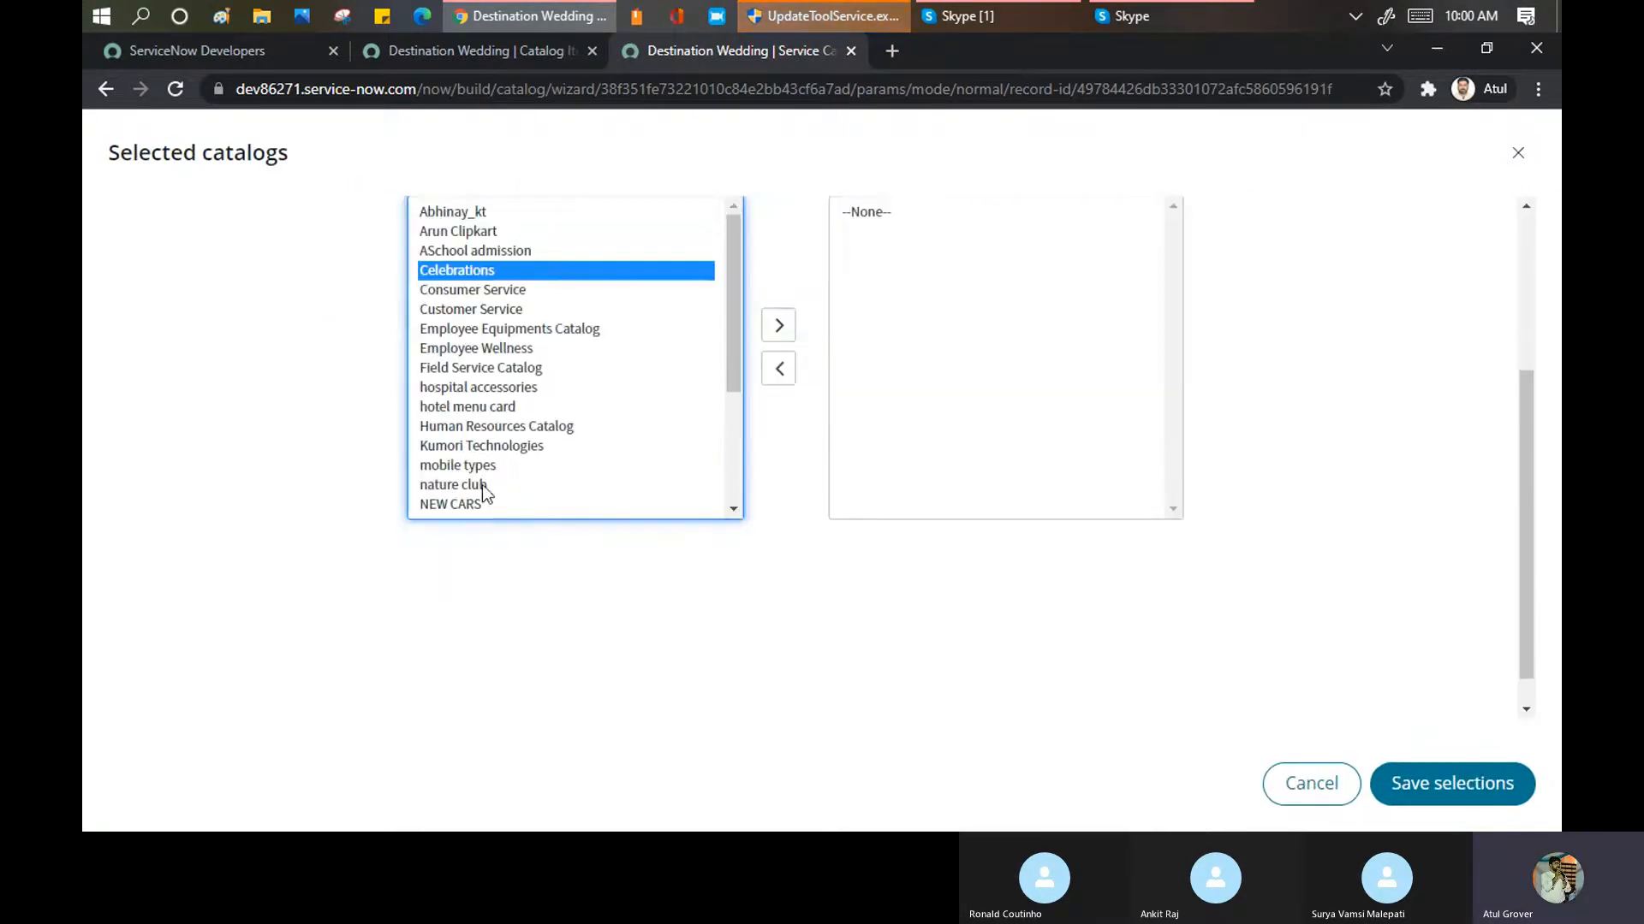
ctrl+click(460, 231)
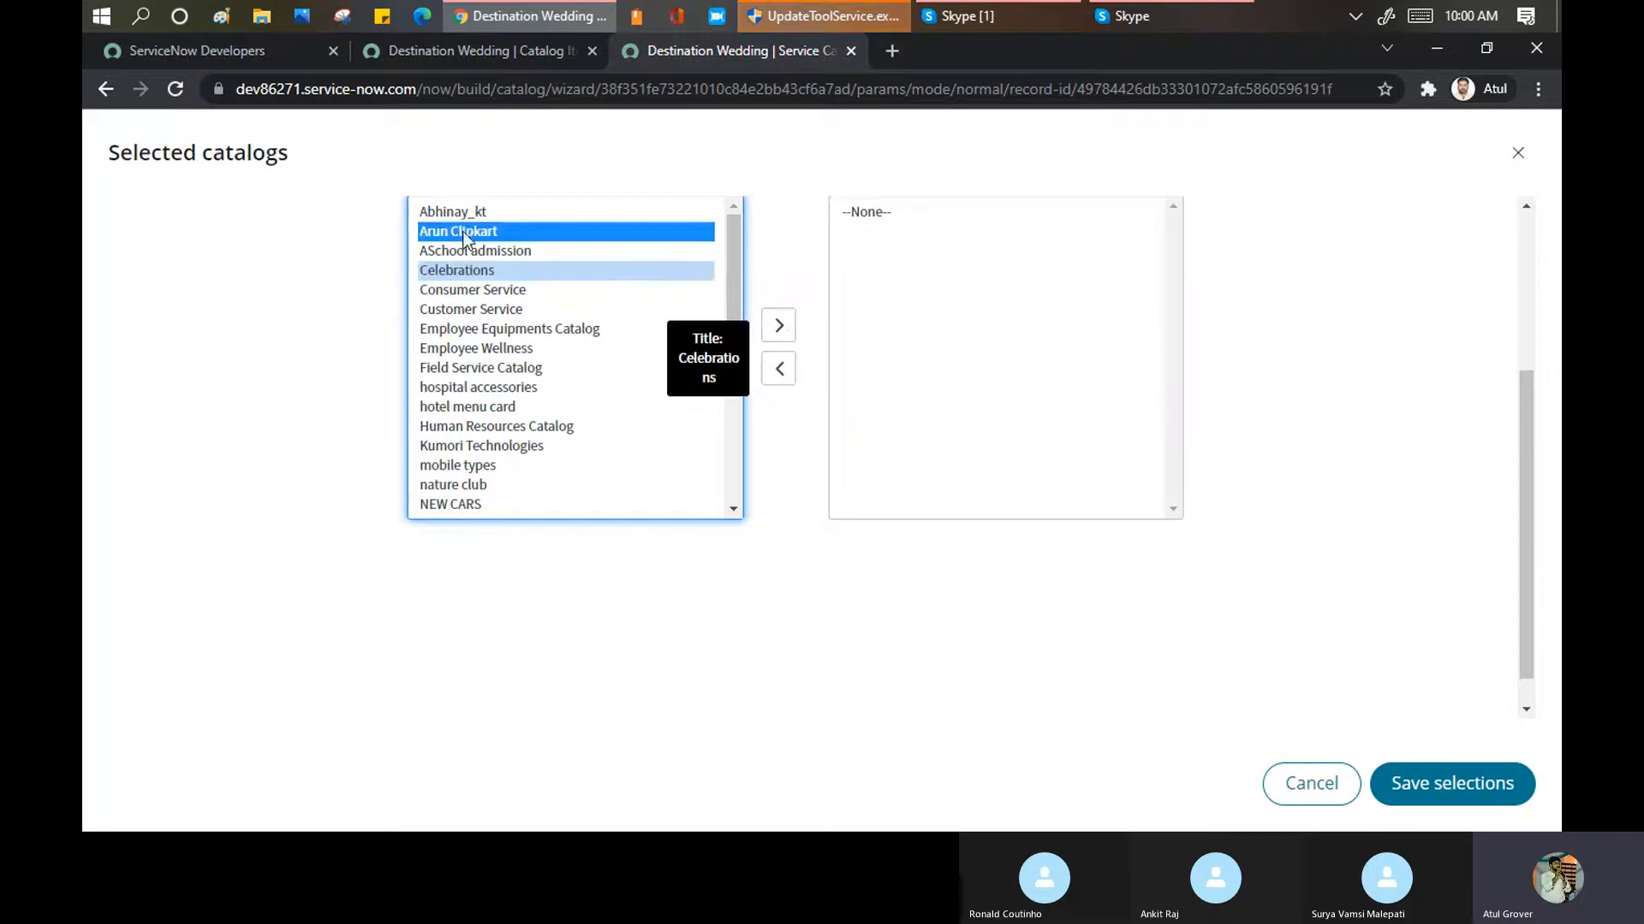
ctrl+click(459, 214)
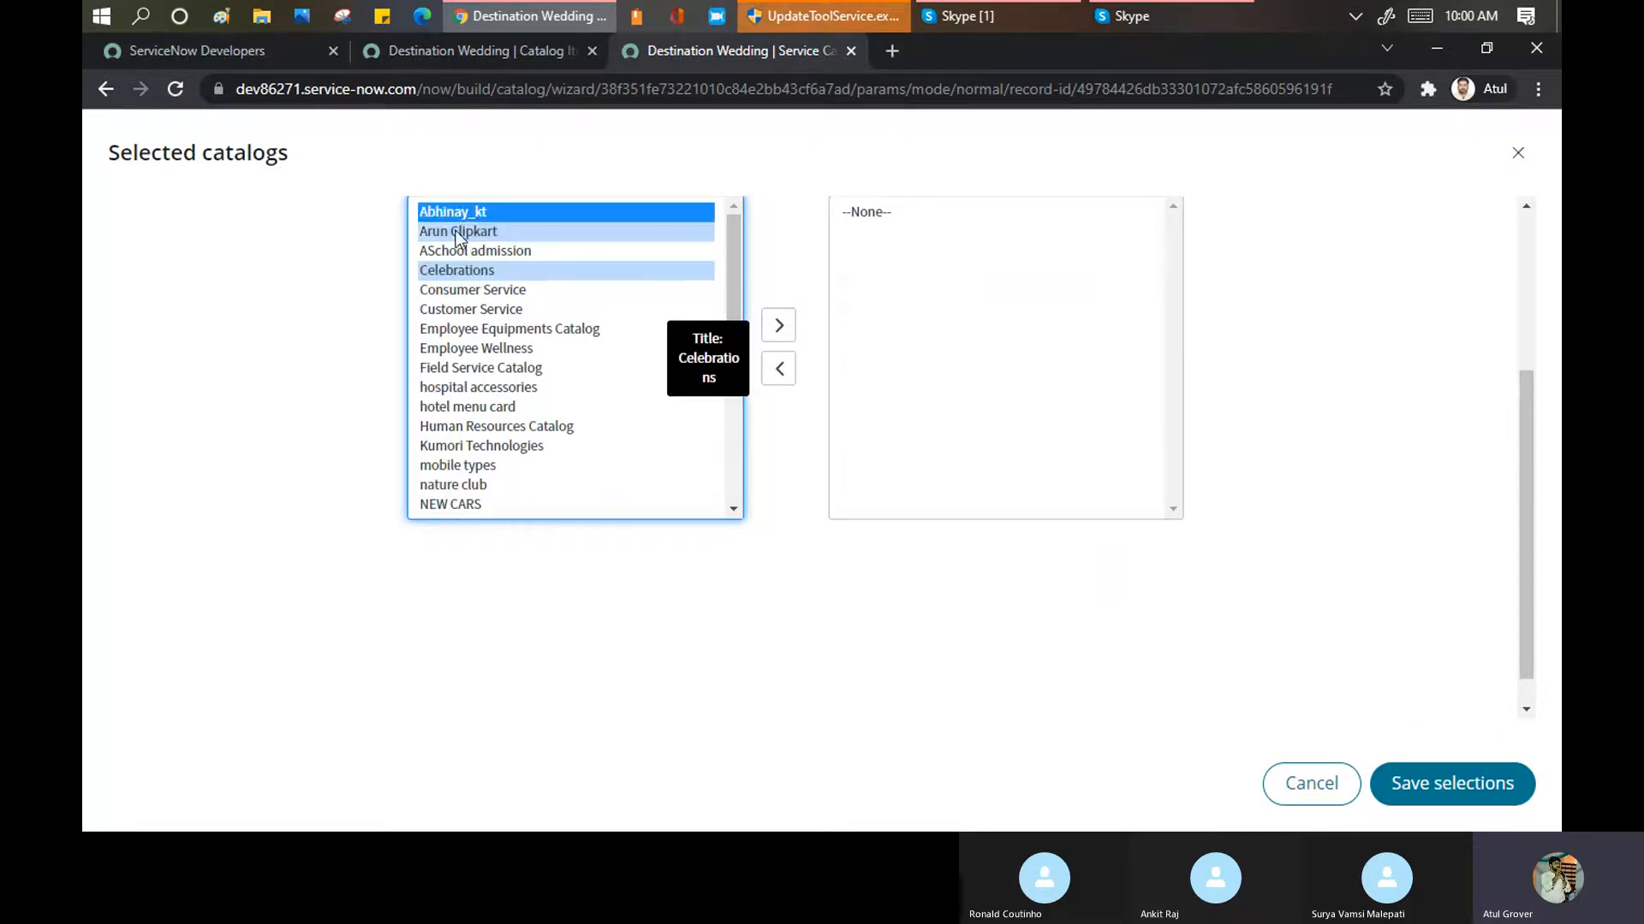
ctrl+click(458, 348)
ctrl+click(456, 310)
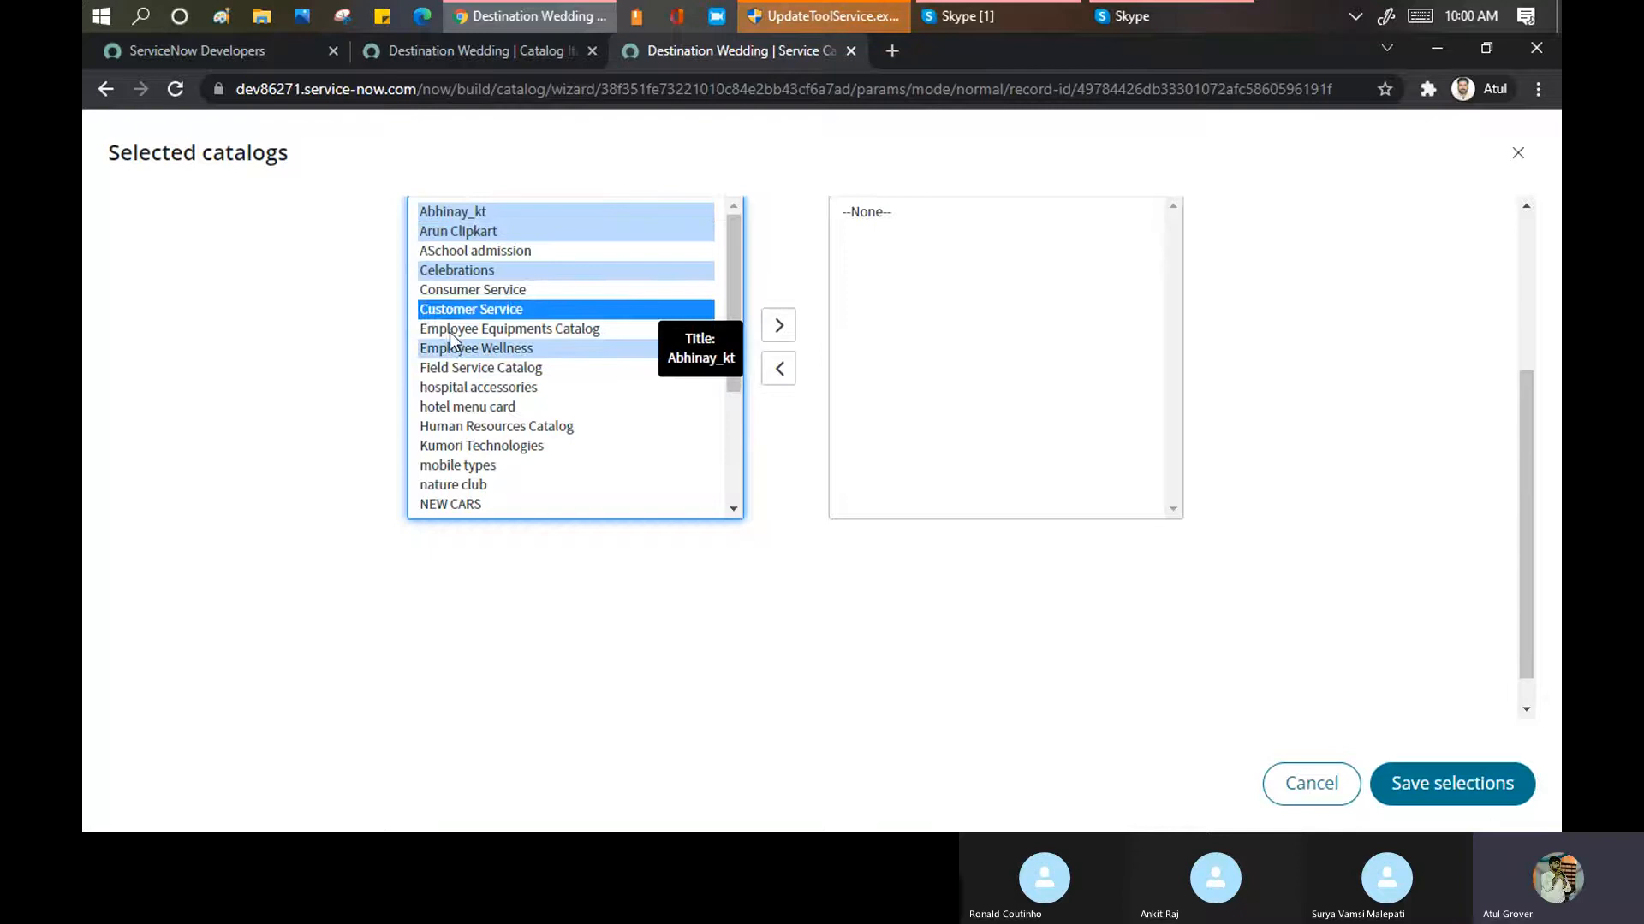
ctrl+click(463, 409)
ctrl+click(565, 428)
click(781, 334)
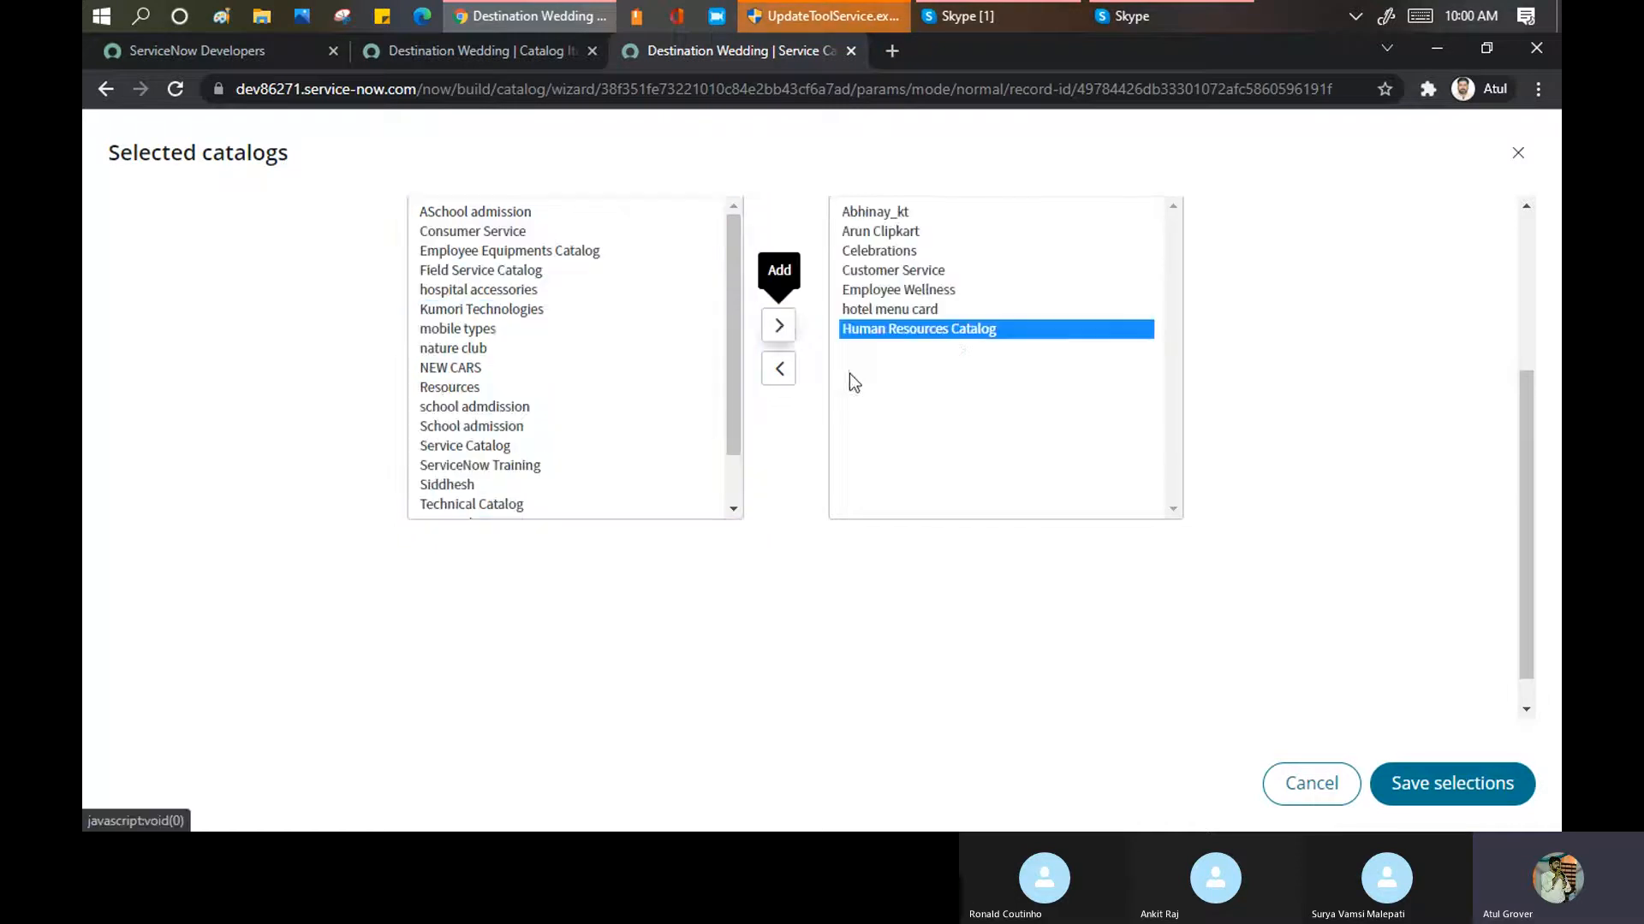
scroll(931, 359, up, 3)
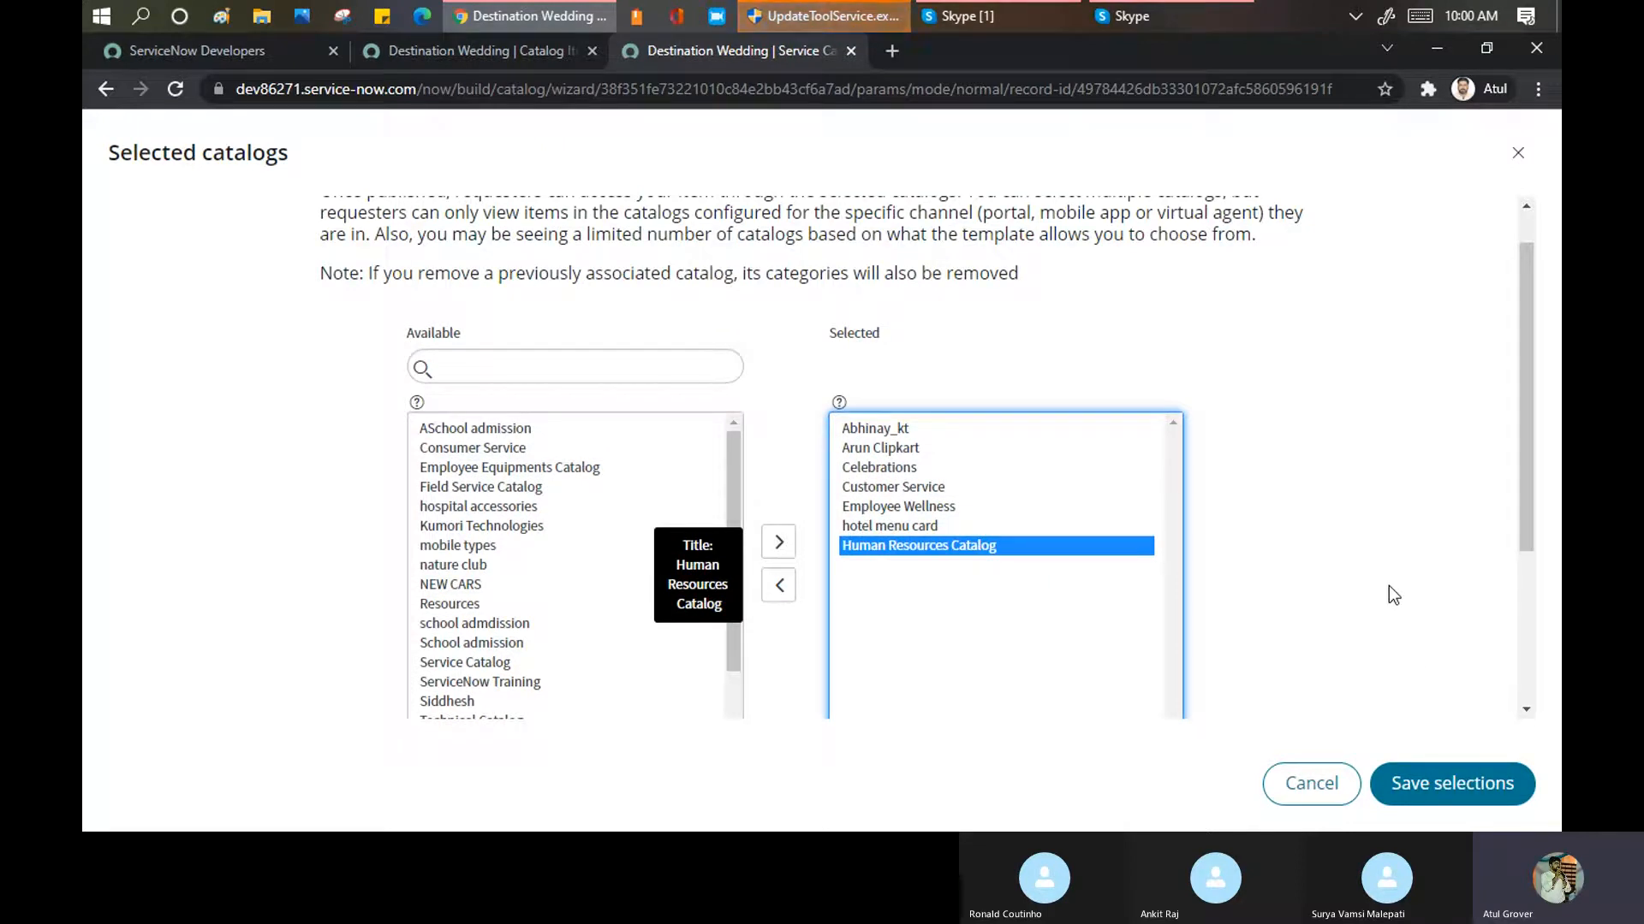
click(1447, 792)
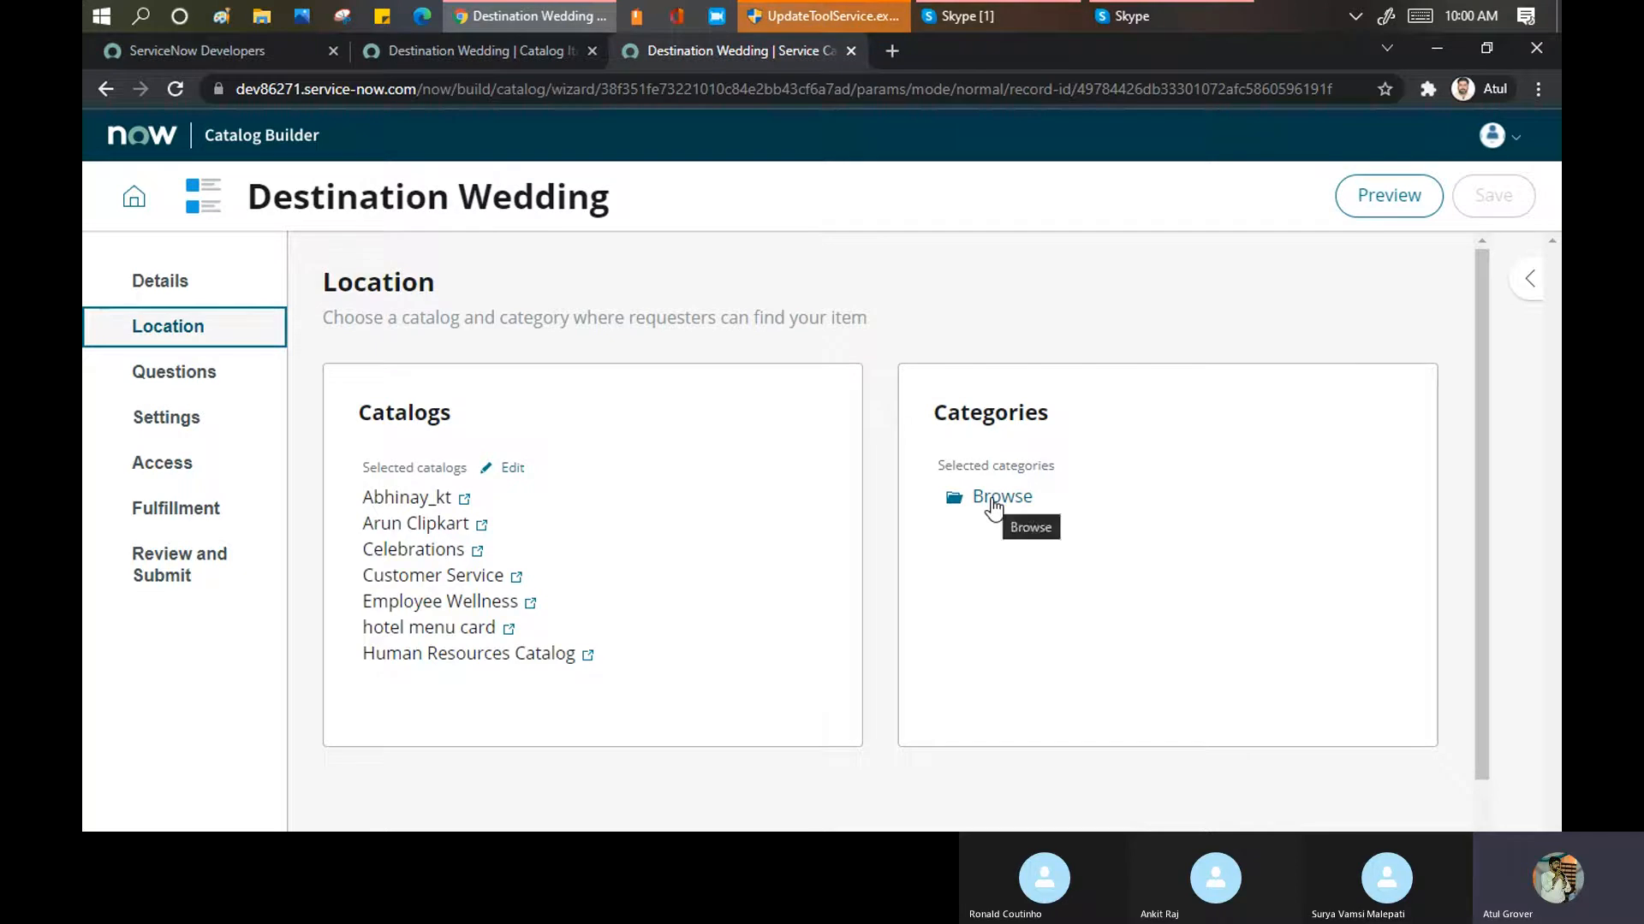
Add the item to the Pencil, veg food, Visas and Wedding categories and save the selection
click(440, 50)
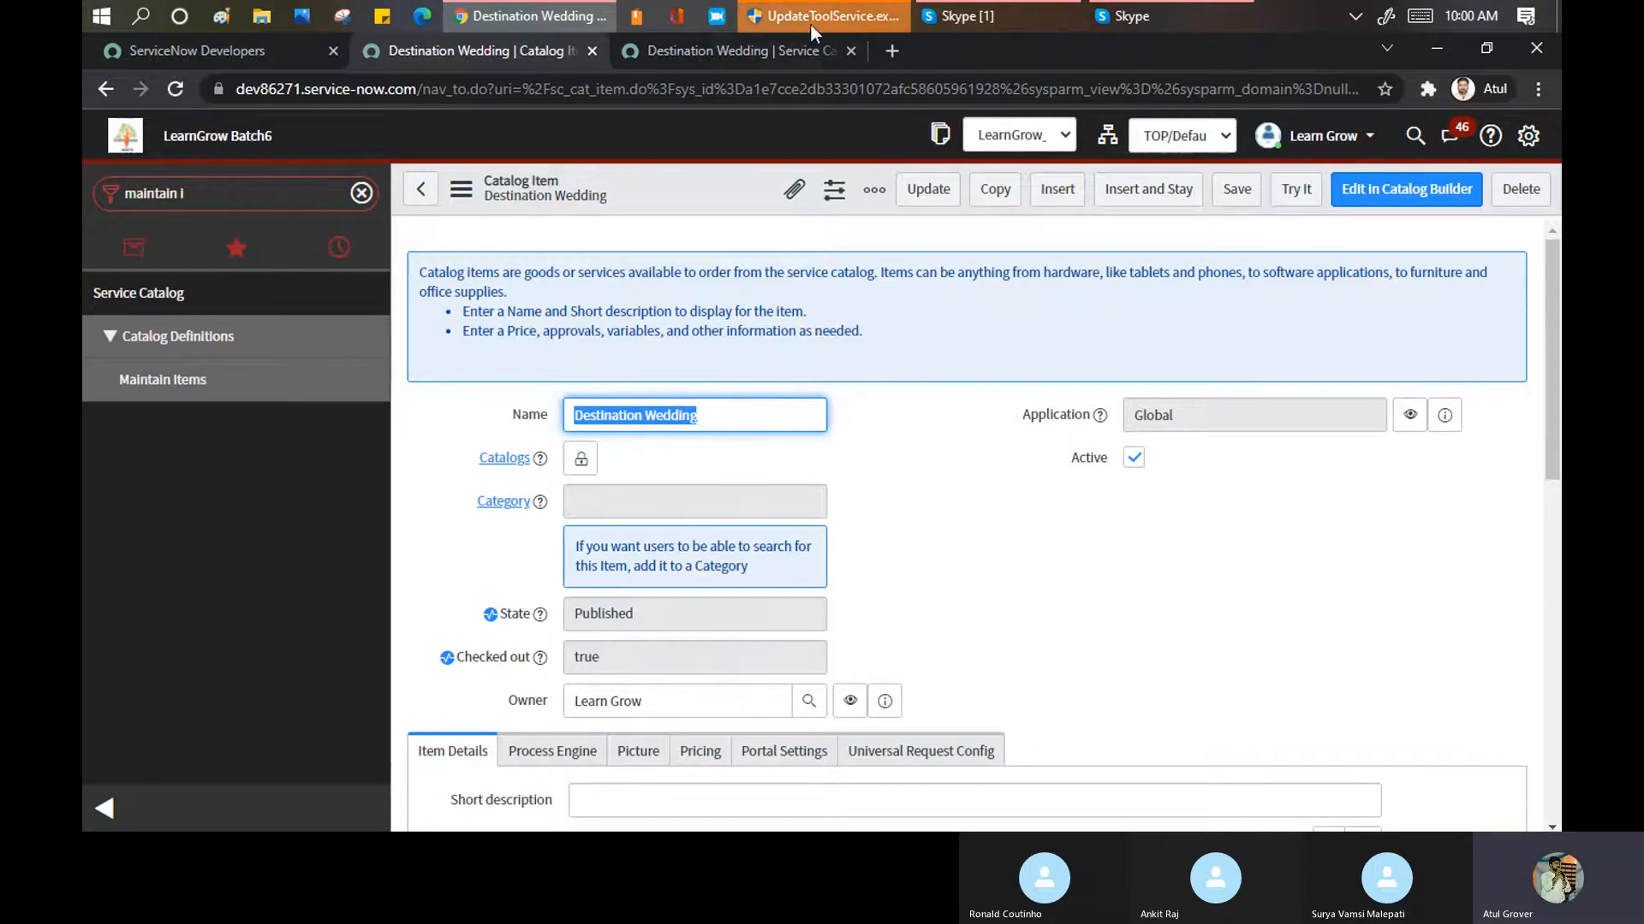
click(667, 54)
click(983, 501)
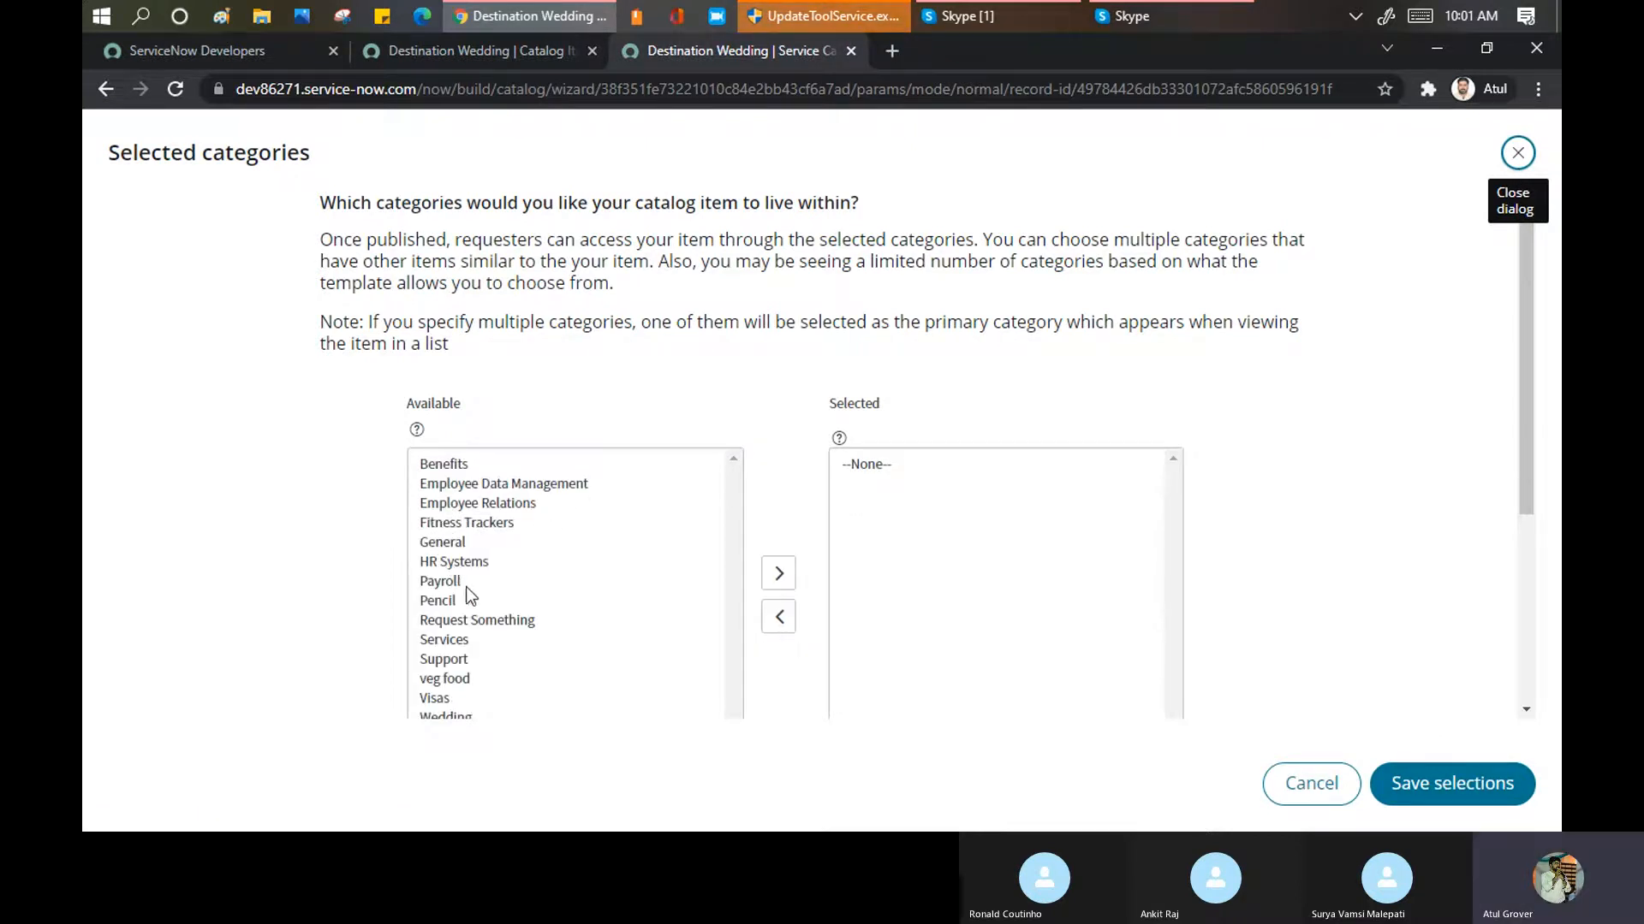
scroll(437, 651, down, 3)
drag(445, 504, 440, 426)
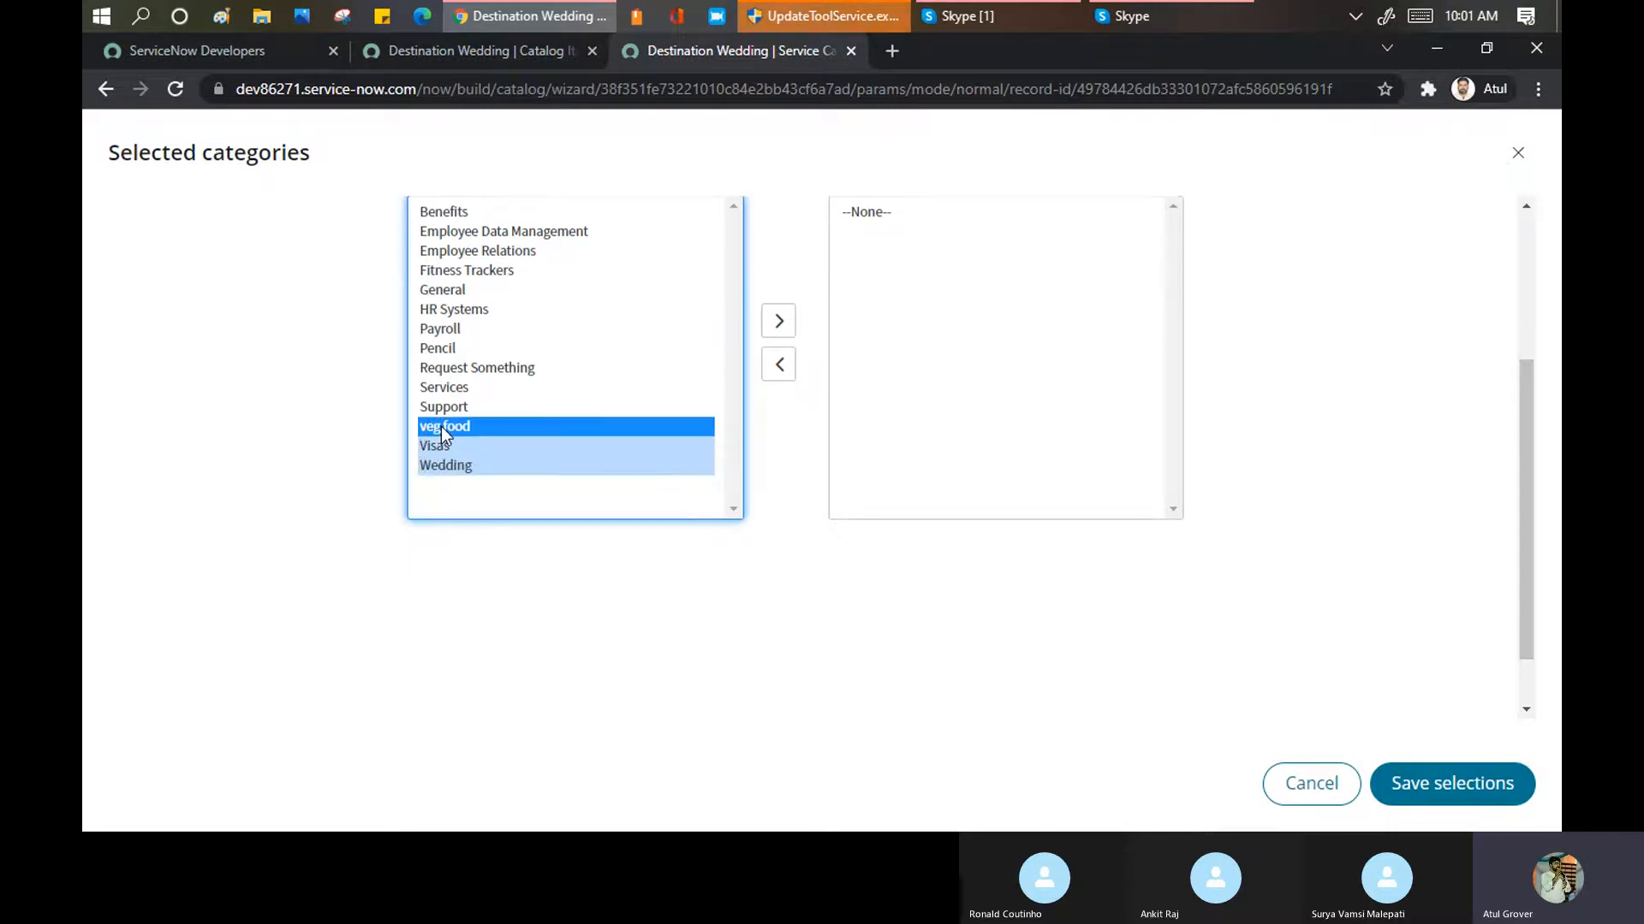
ctrl+click(434, 348)
click(777, 324)
scroll(990, 437, up, 3)
click(1438, 779)
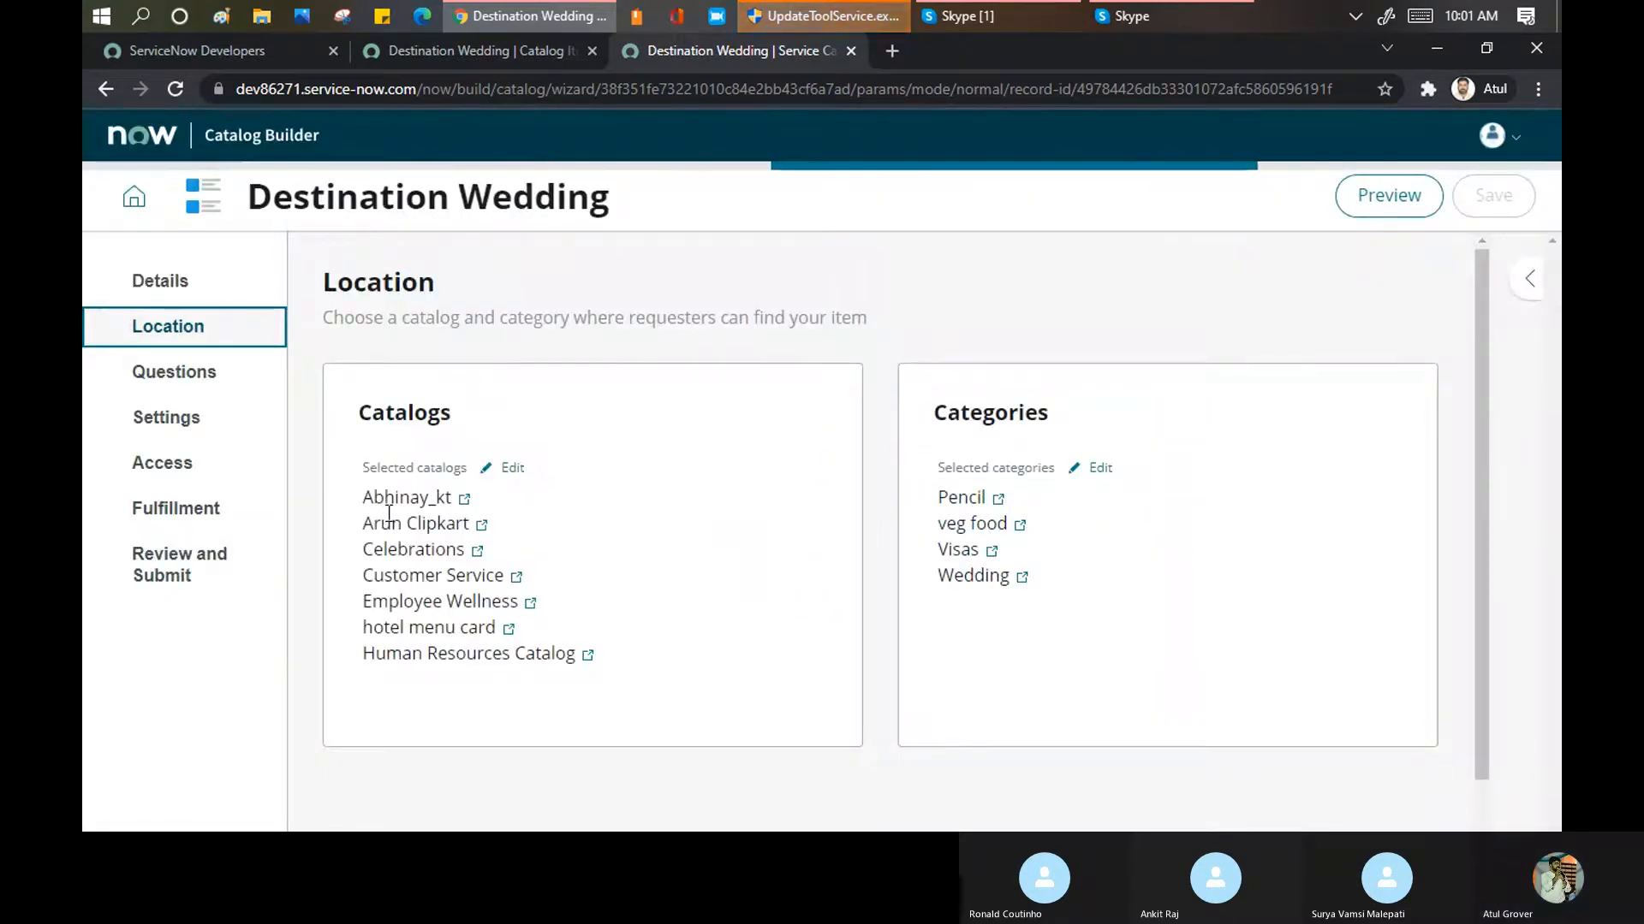
Switch to the Destination Wedding catalog item record, reload its form and read the notice about editing
click(428, 53)
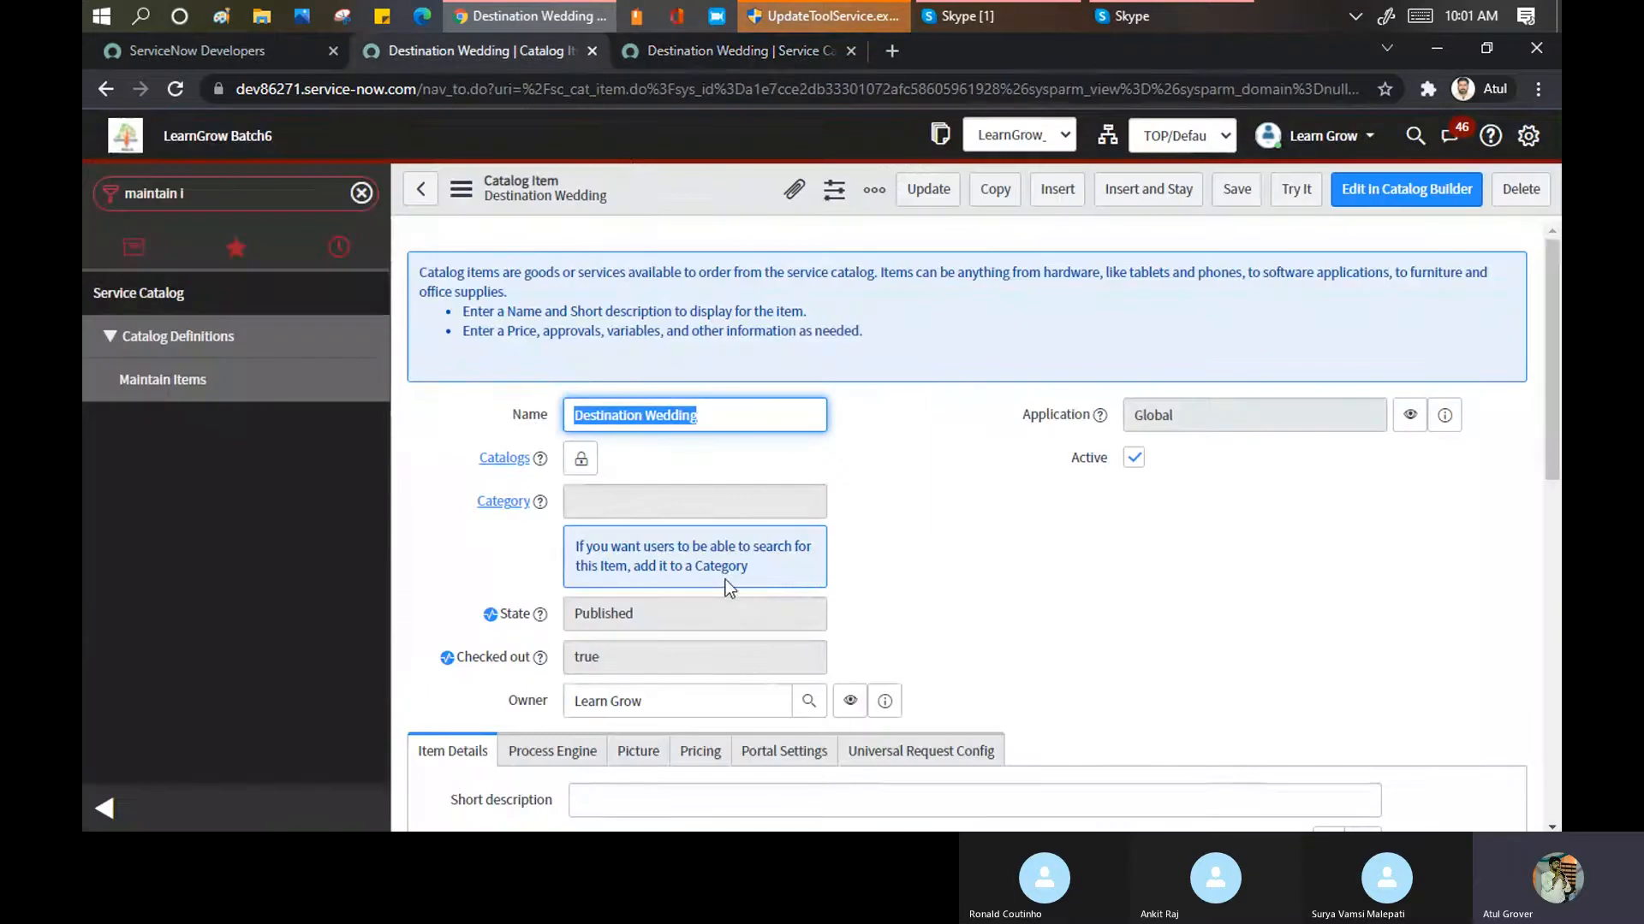
right_click(650, 198)
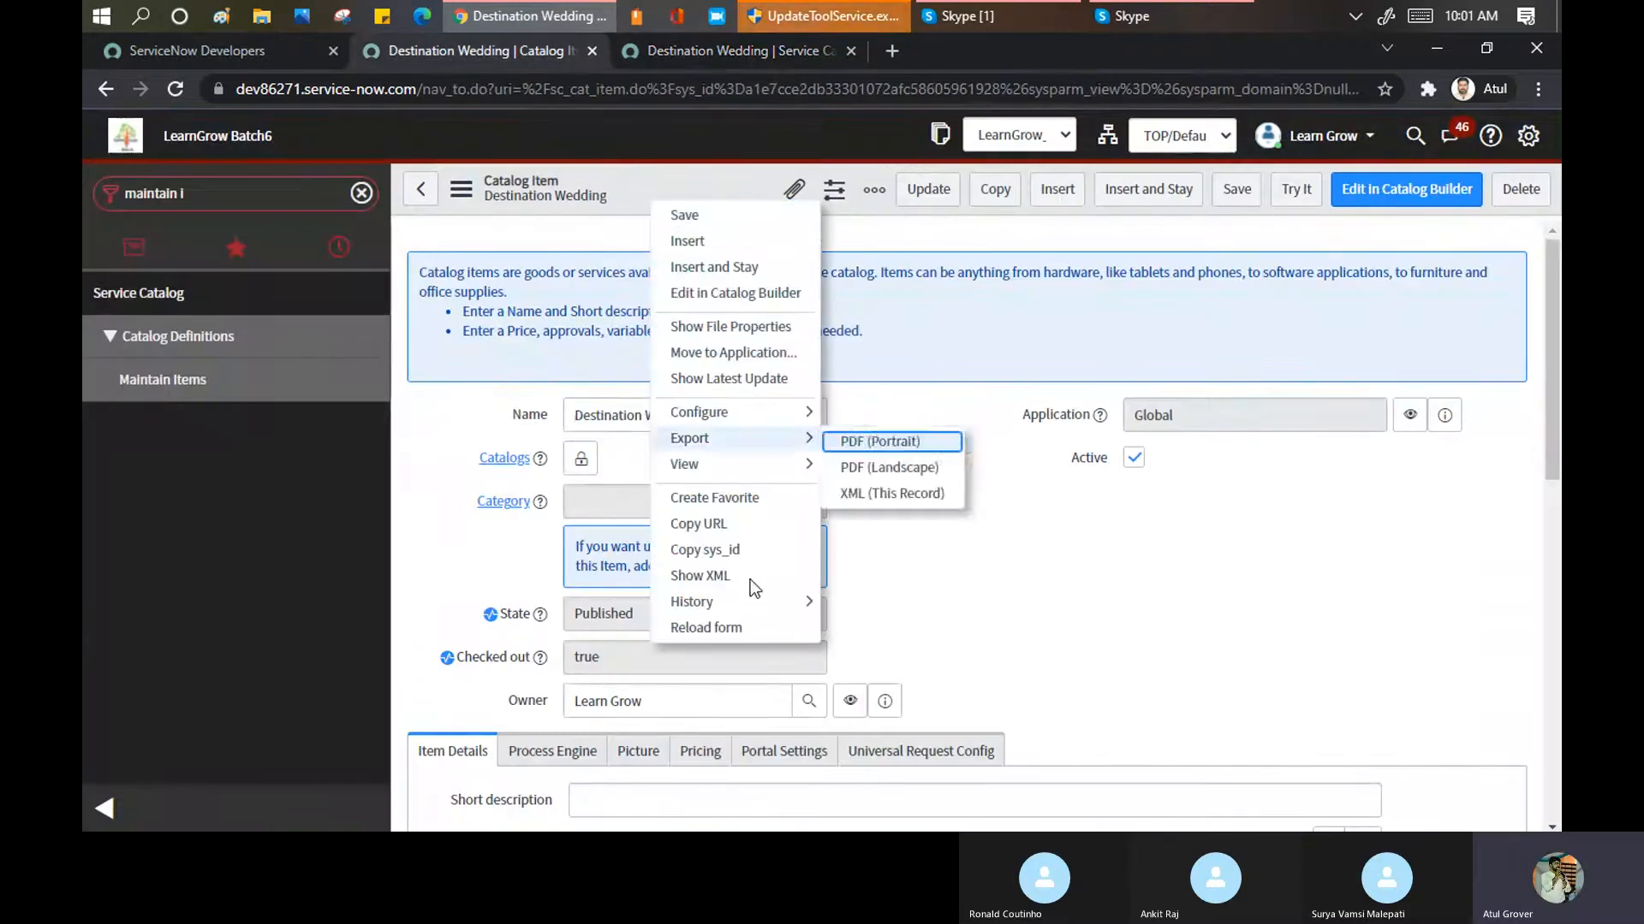
click(747, 630)
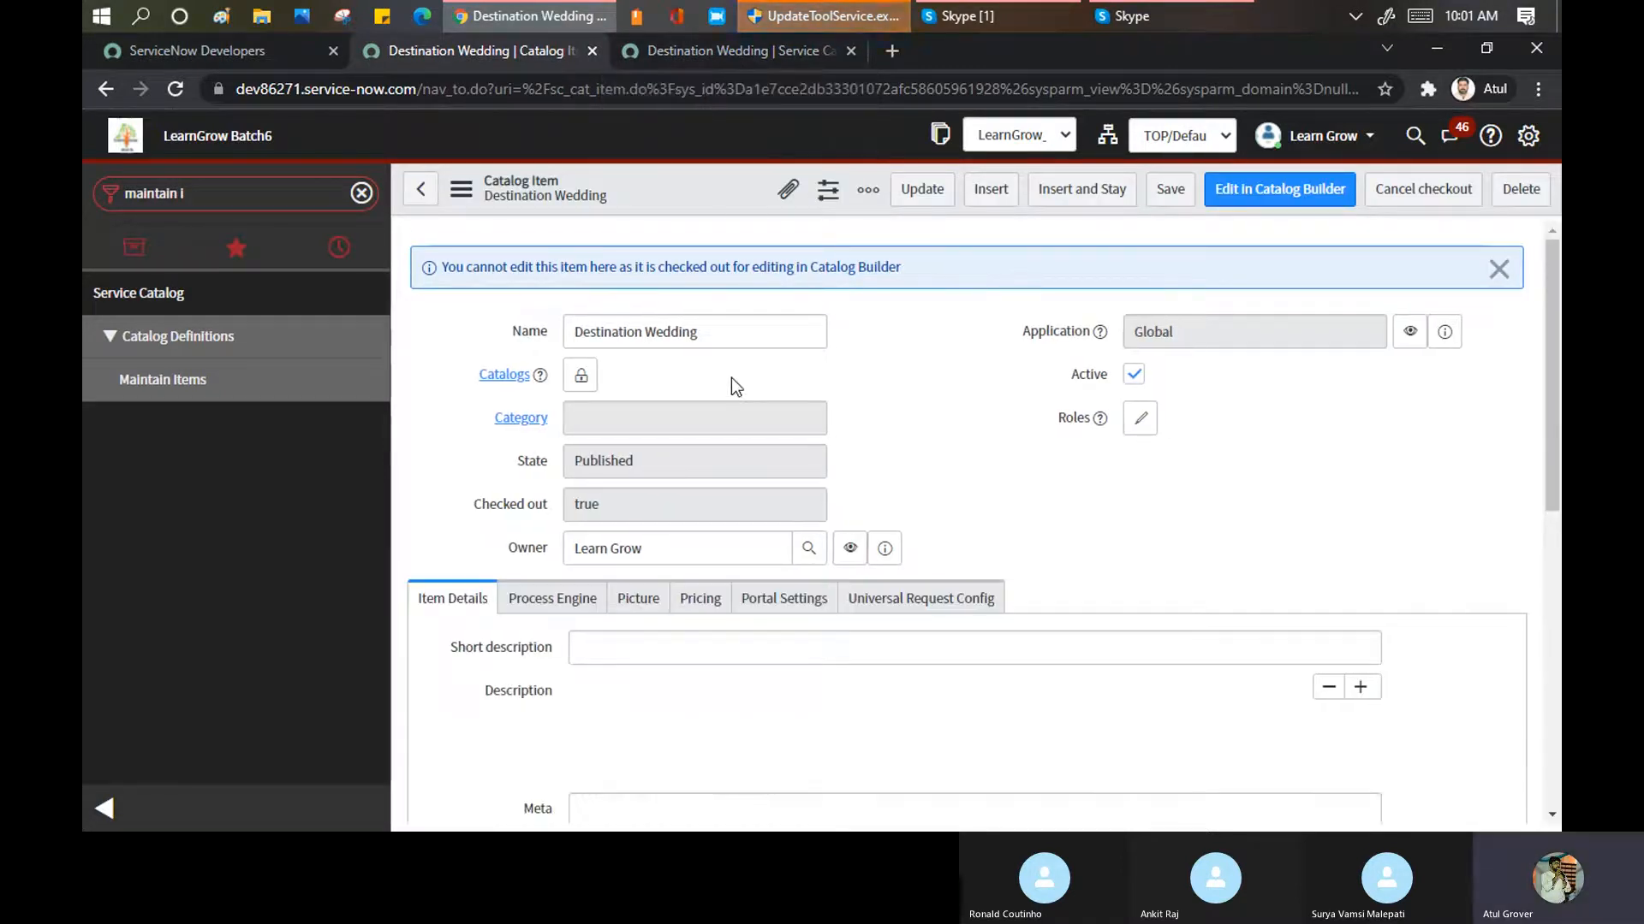
drag(456, 269, 541, 272)
drag(657, 273, 825, 279)
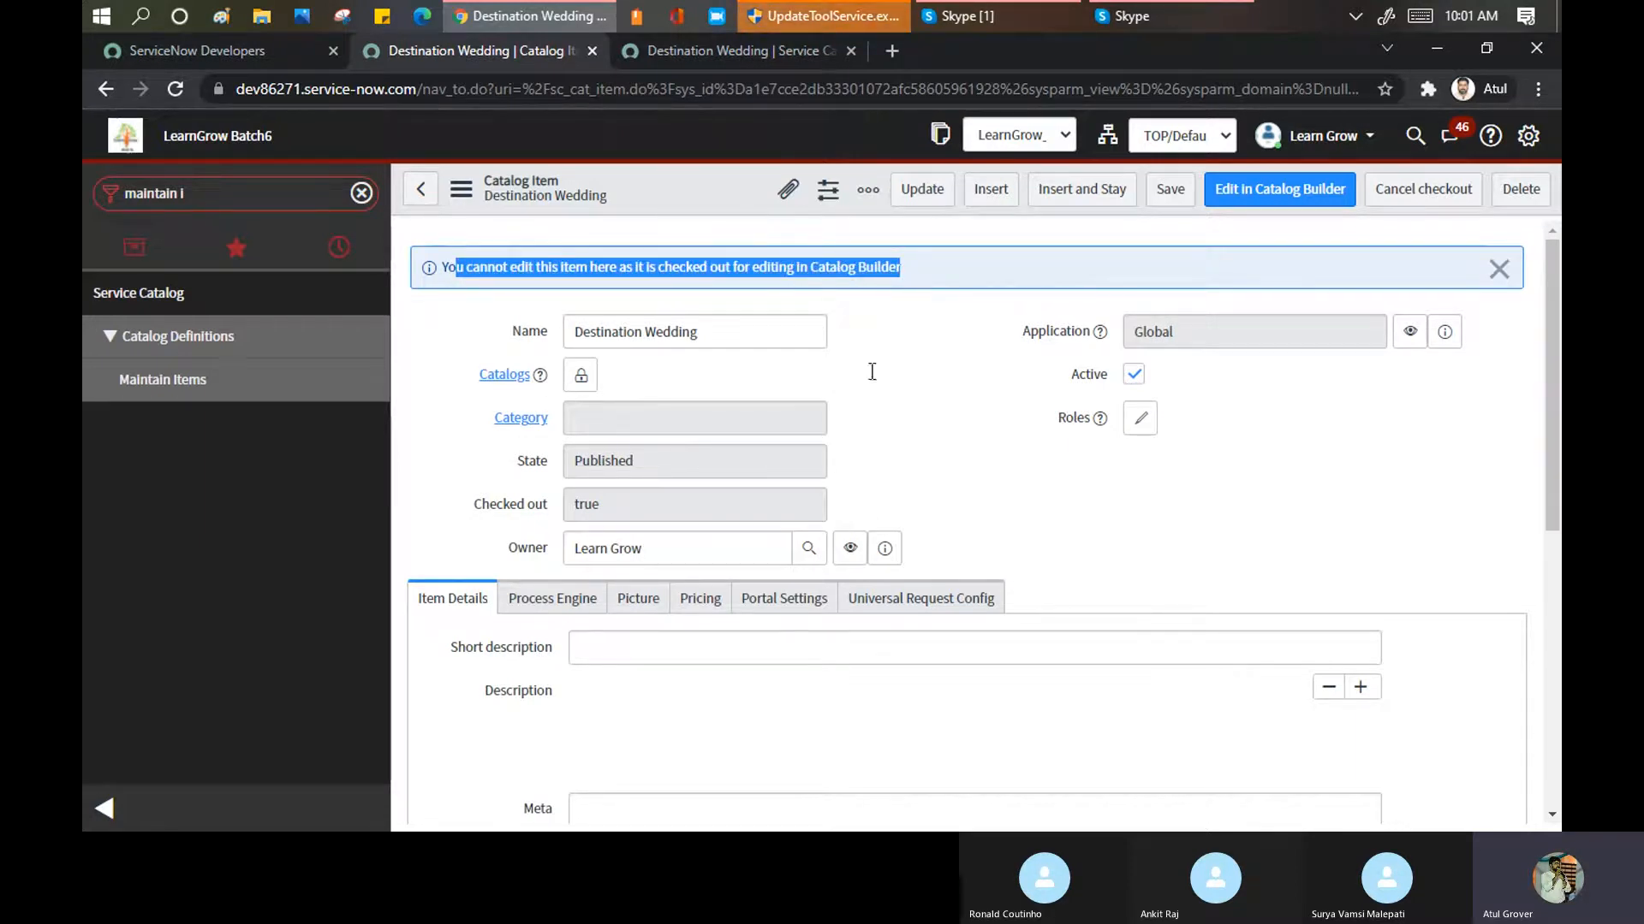
Return to Catalog Builder and start a new question for the item with type Choice and subtype Radio
click(676, 52)
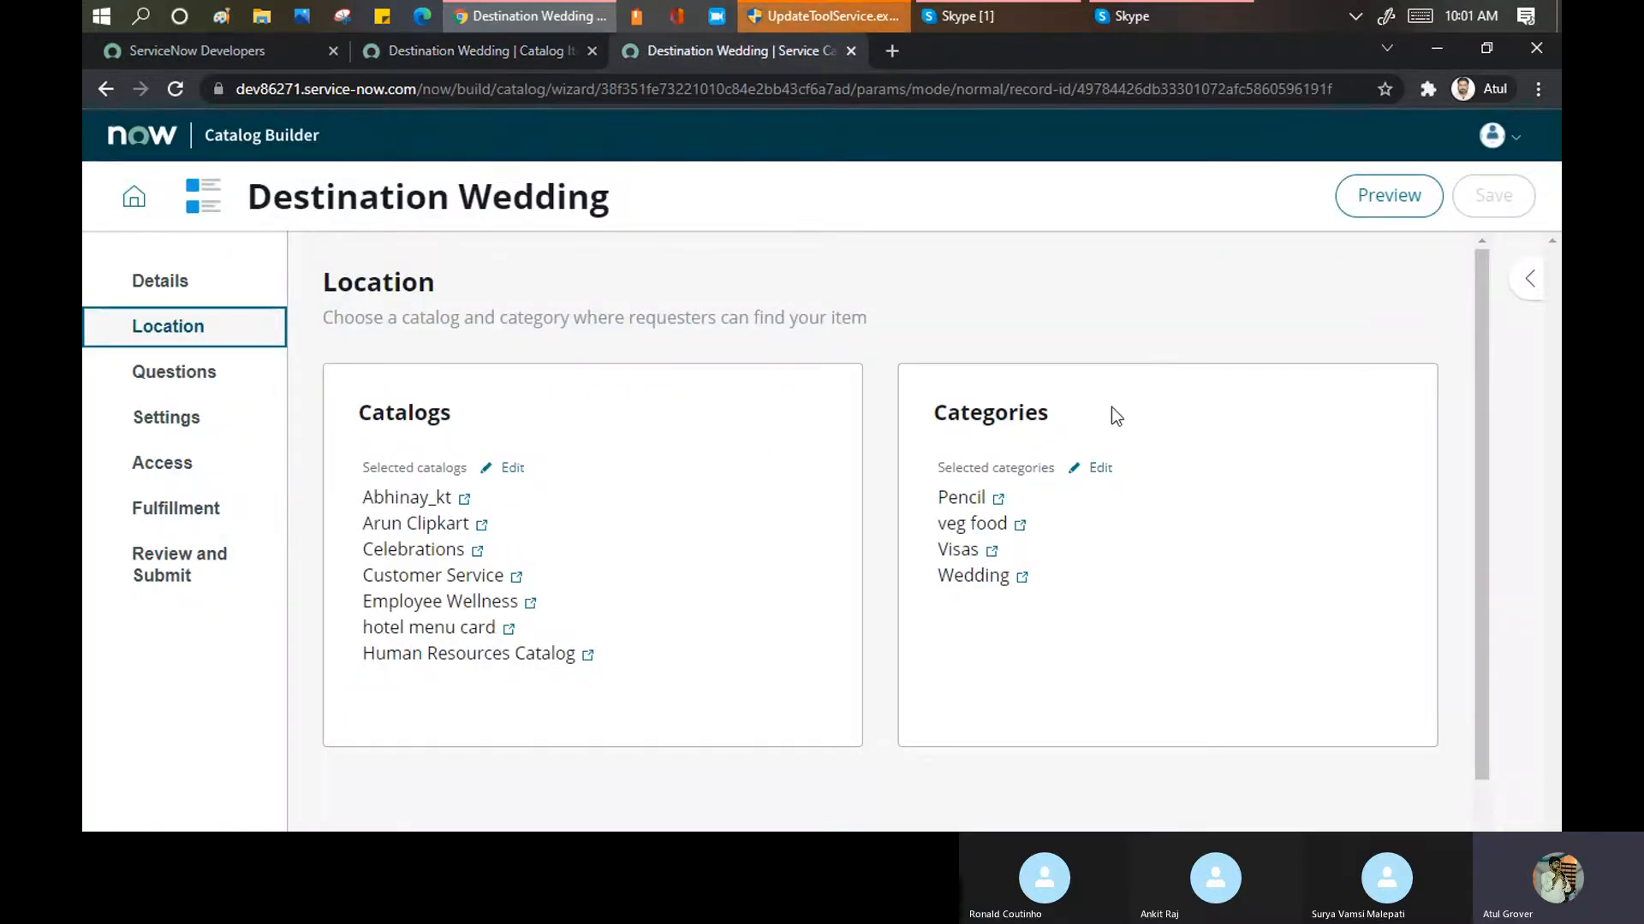
click(190, 374)
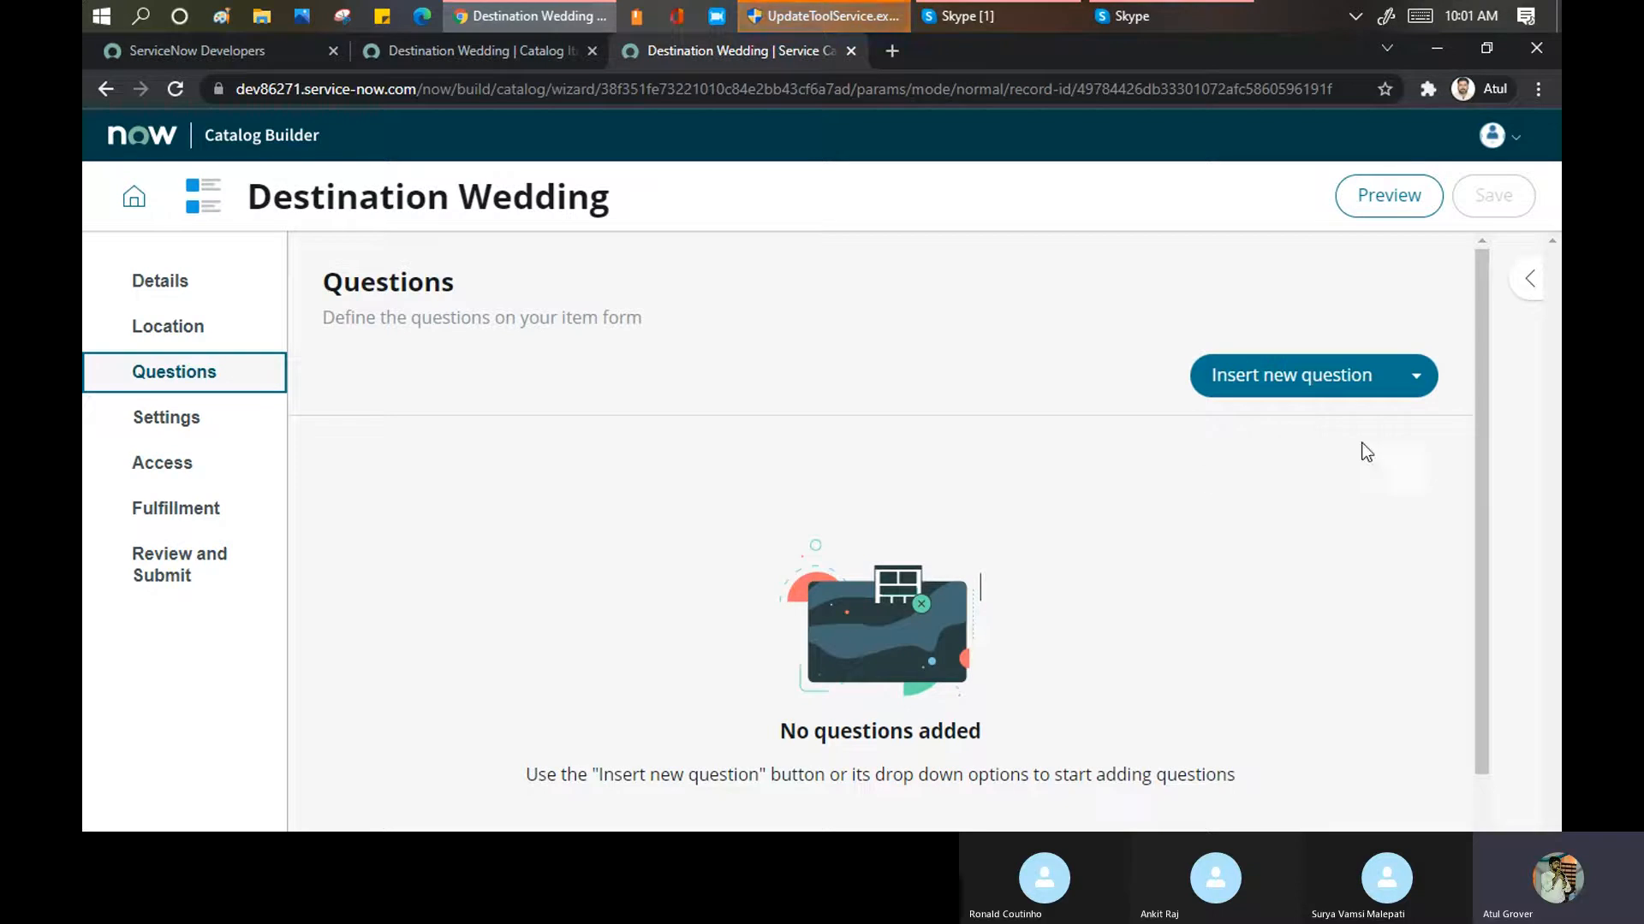
click(1413, 391)
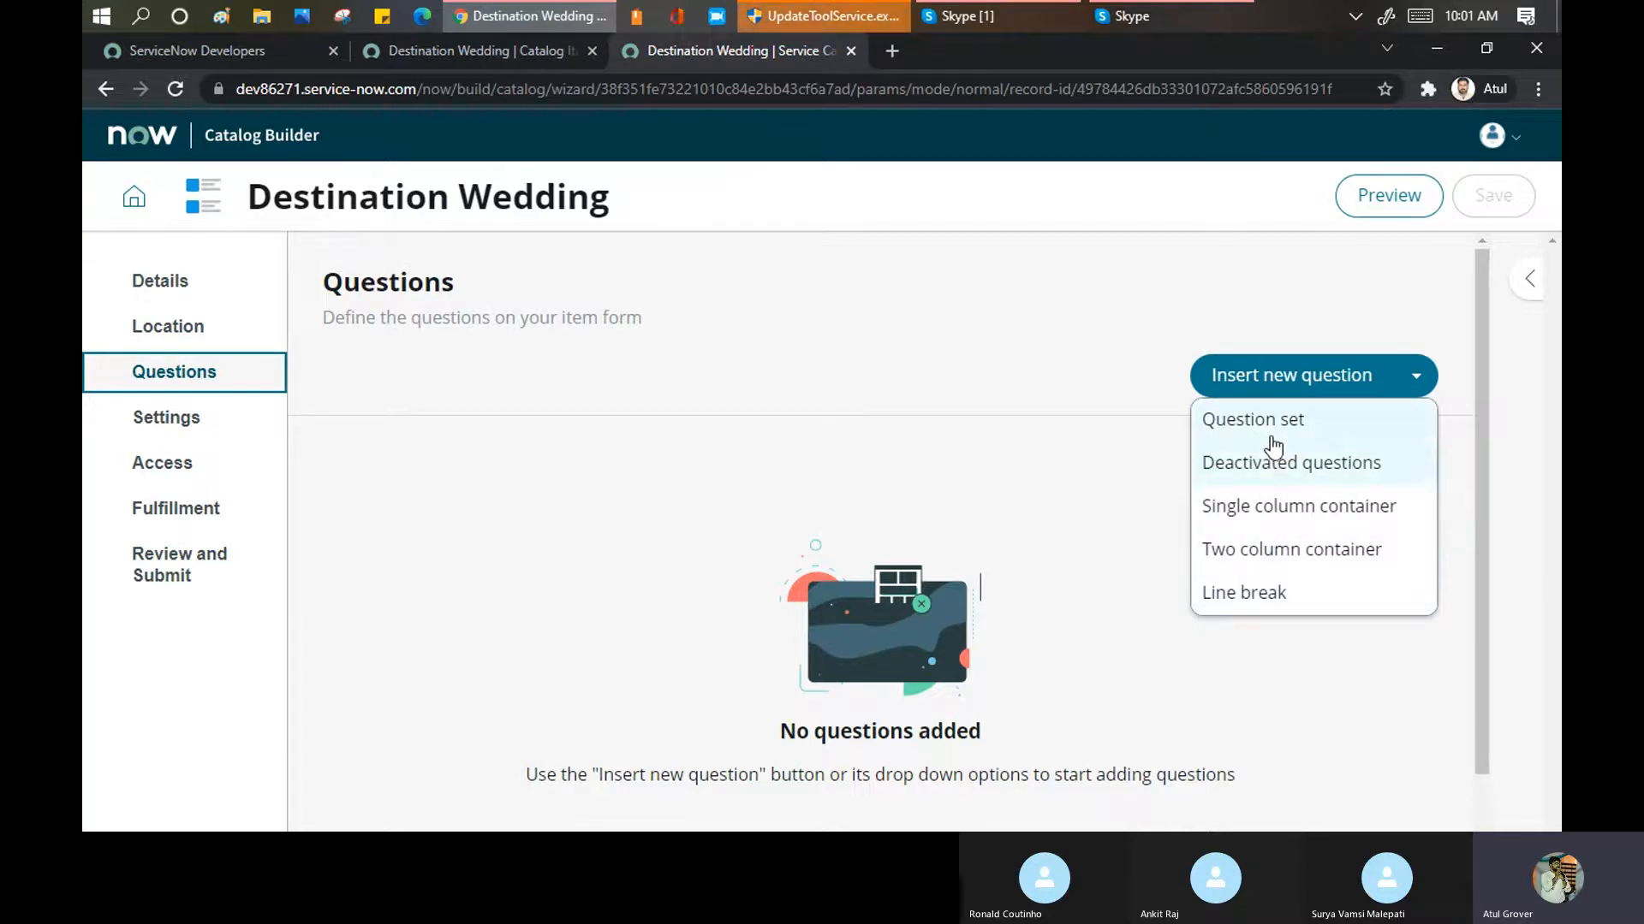
scroll(1103, 491, down, 2)
click(1253, 298)
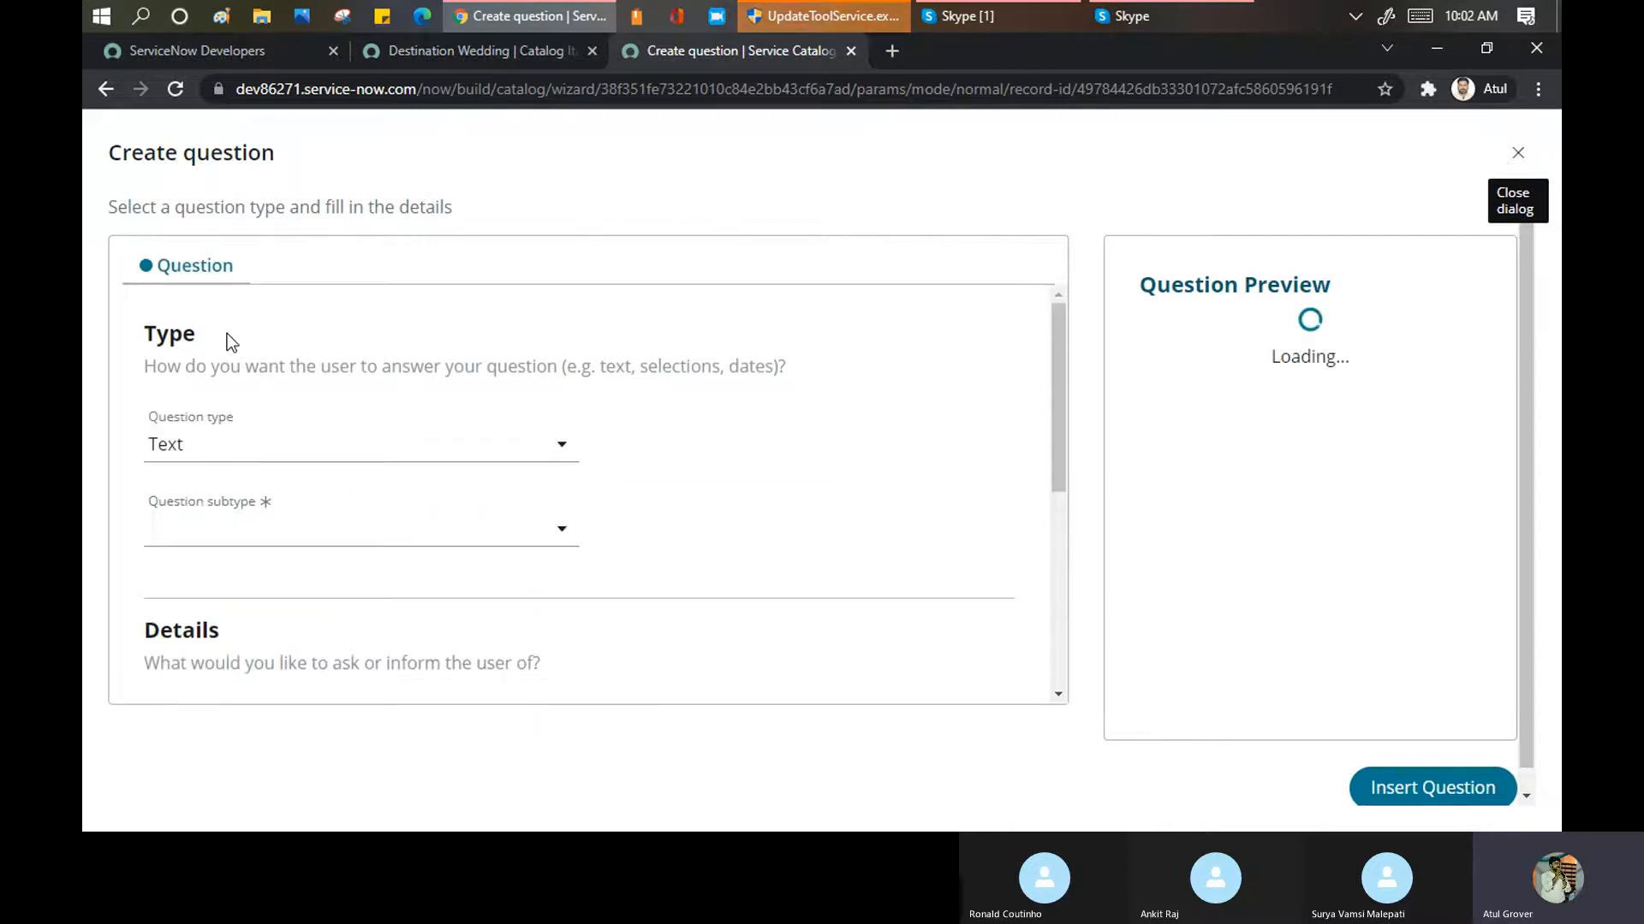
click(438, 448)
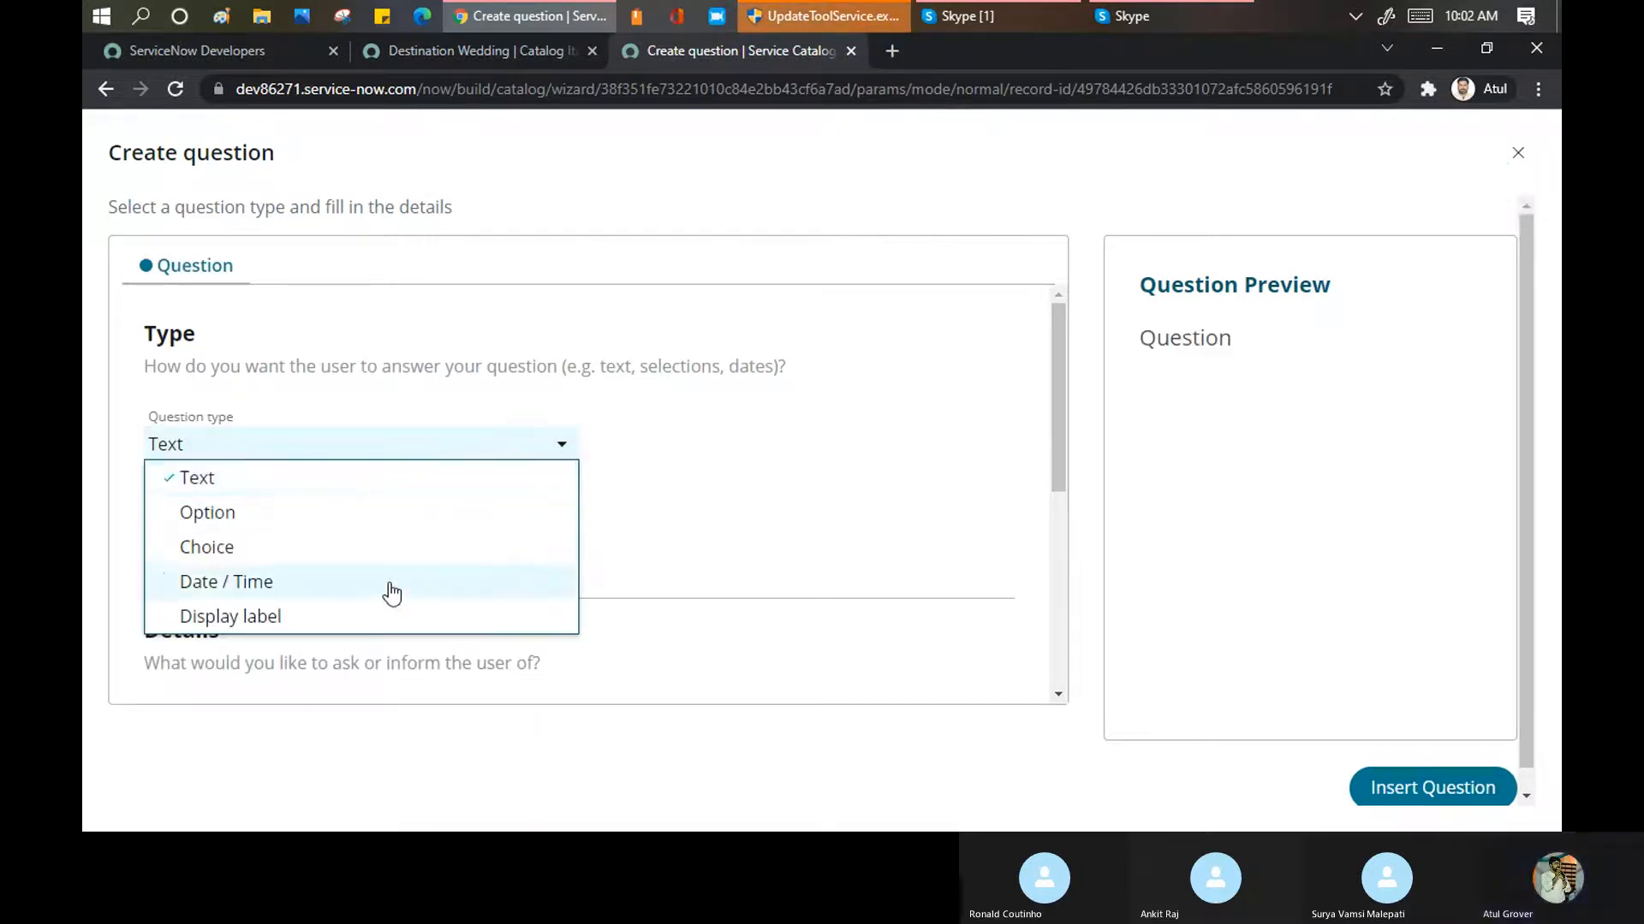
click(339, 548)
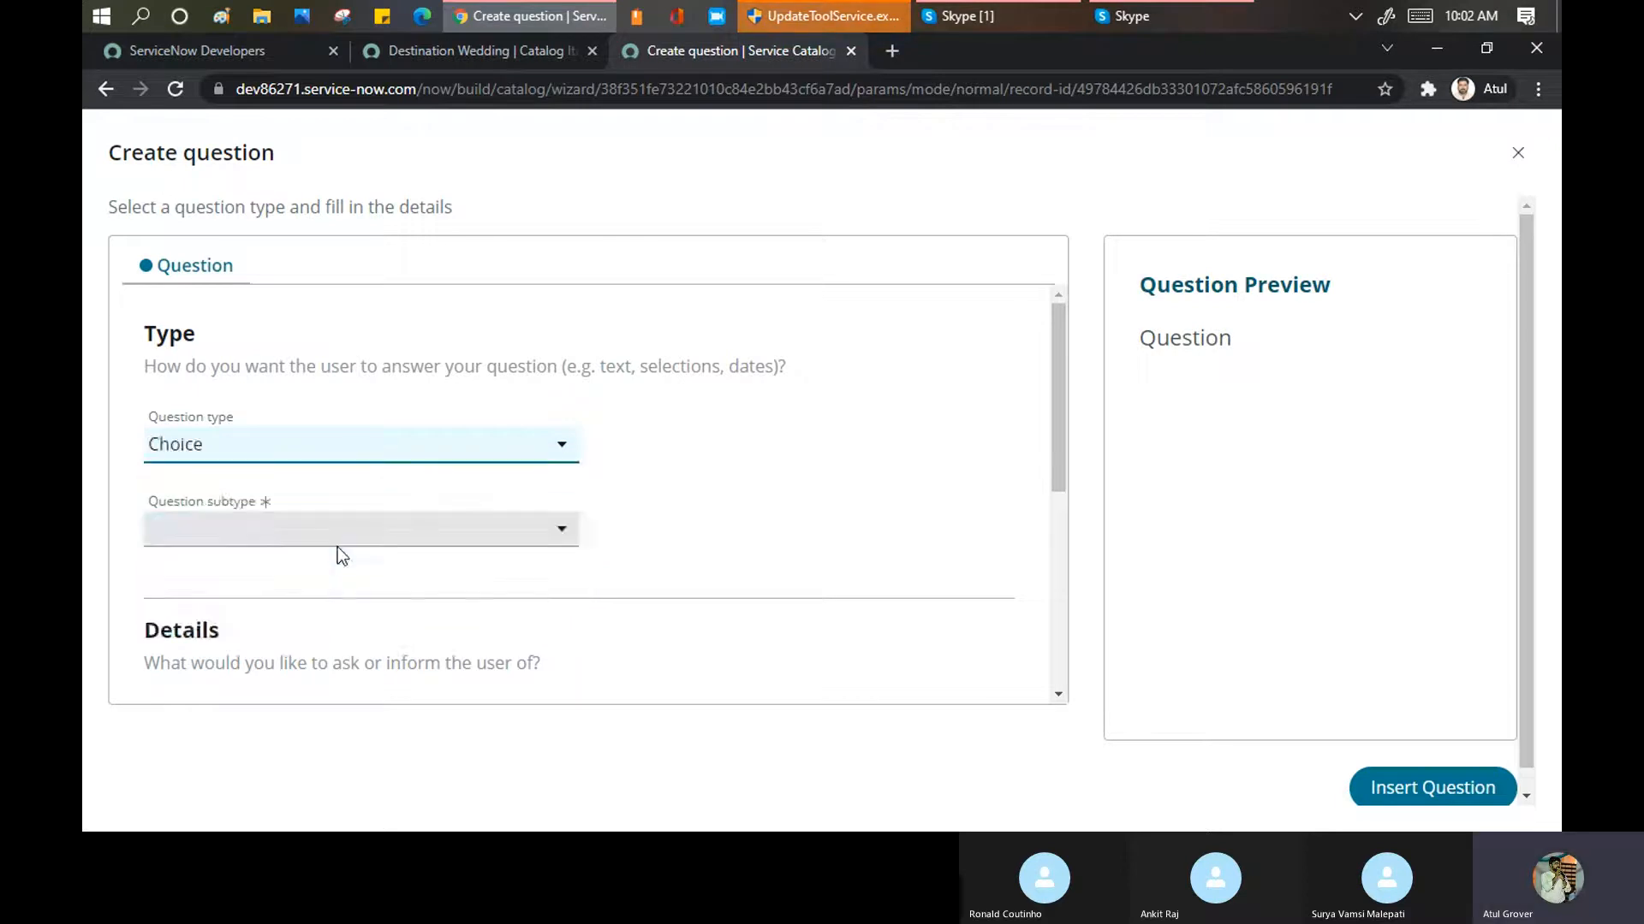
click(563, 524)
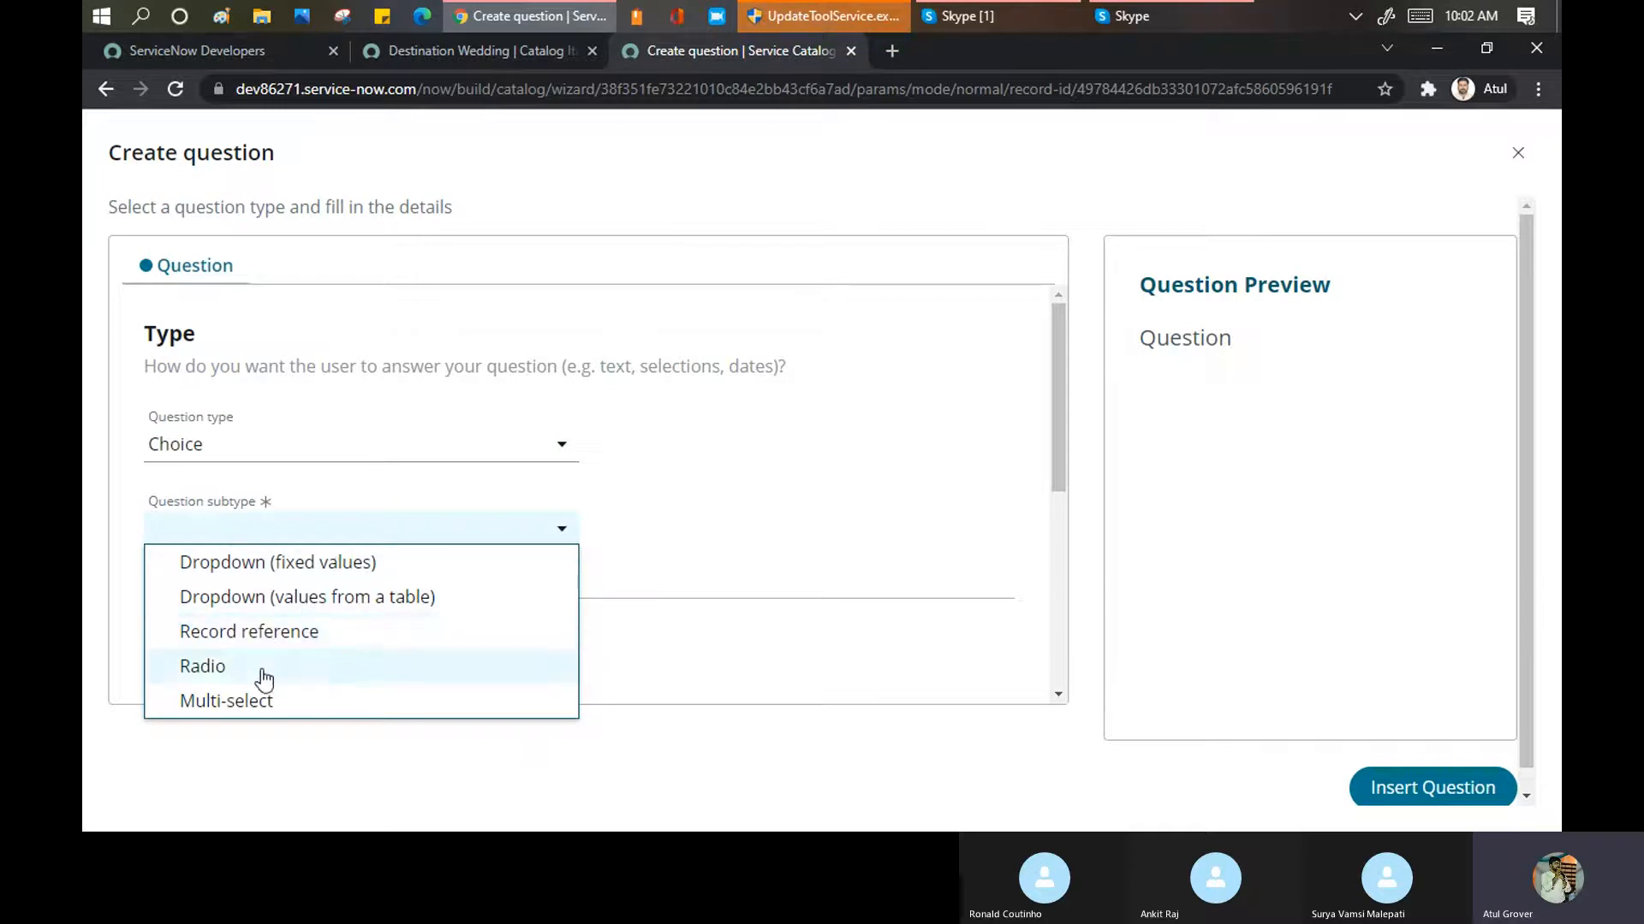
click(263, 676)
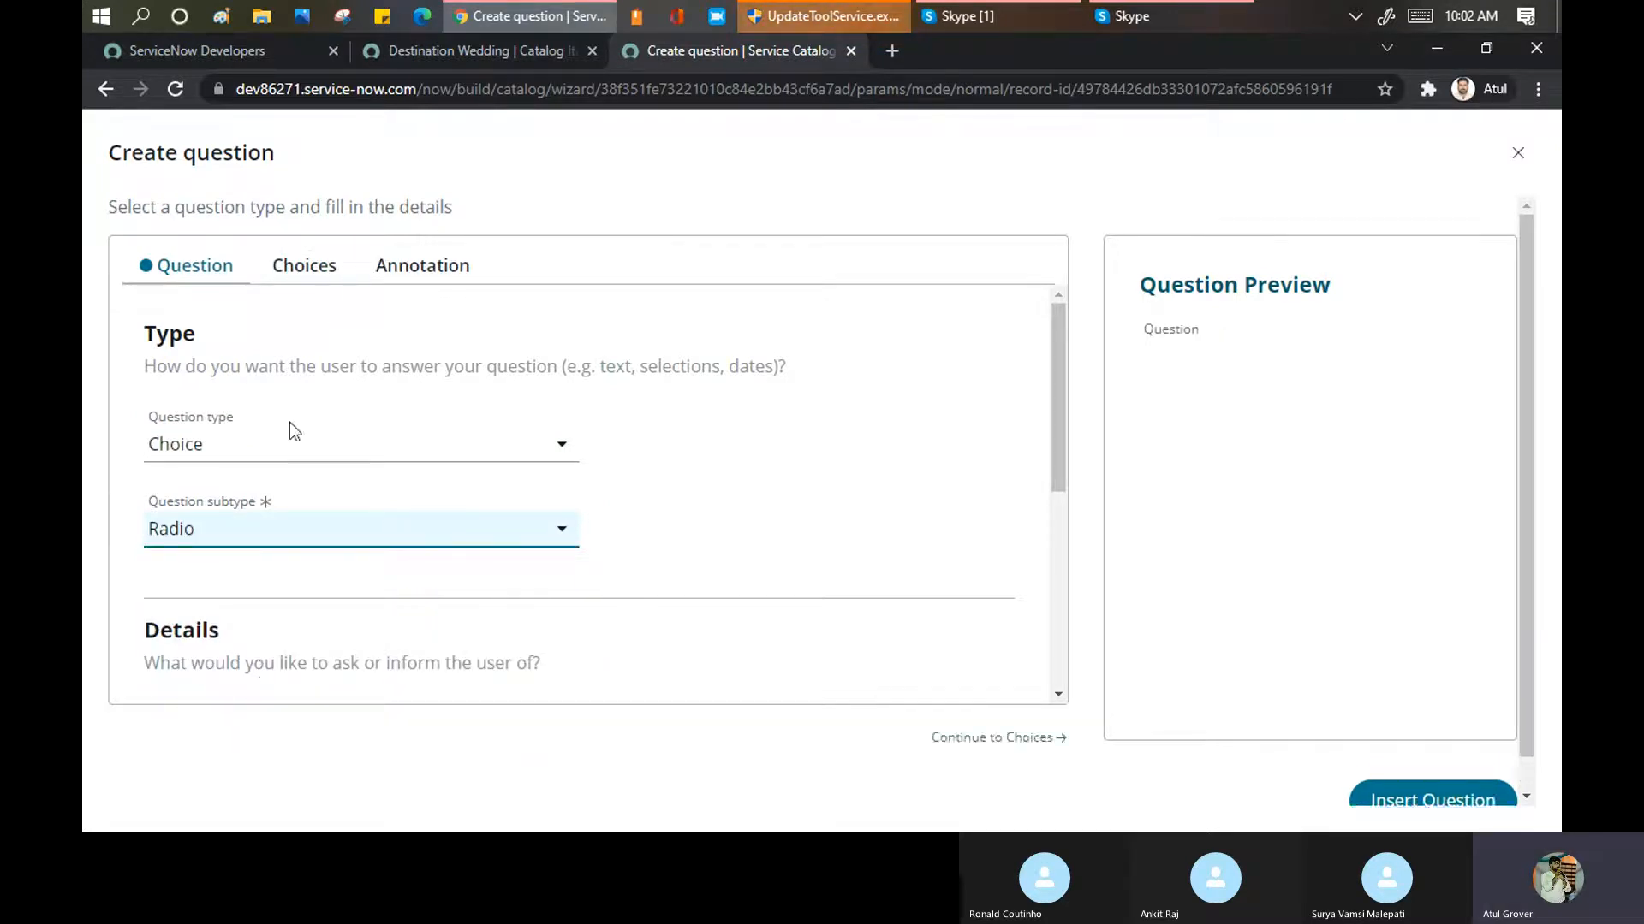
Keep the choice direction at Down and include a none choice in the radio question
click(301, 265)
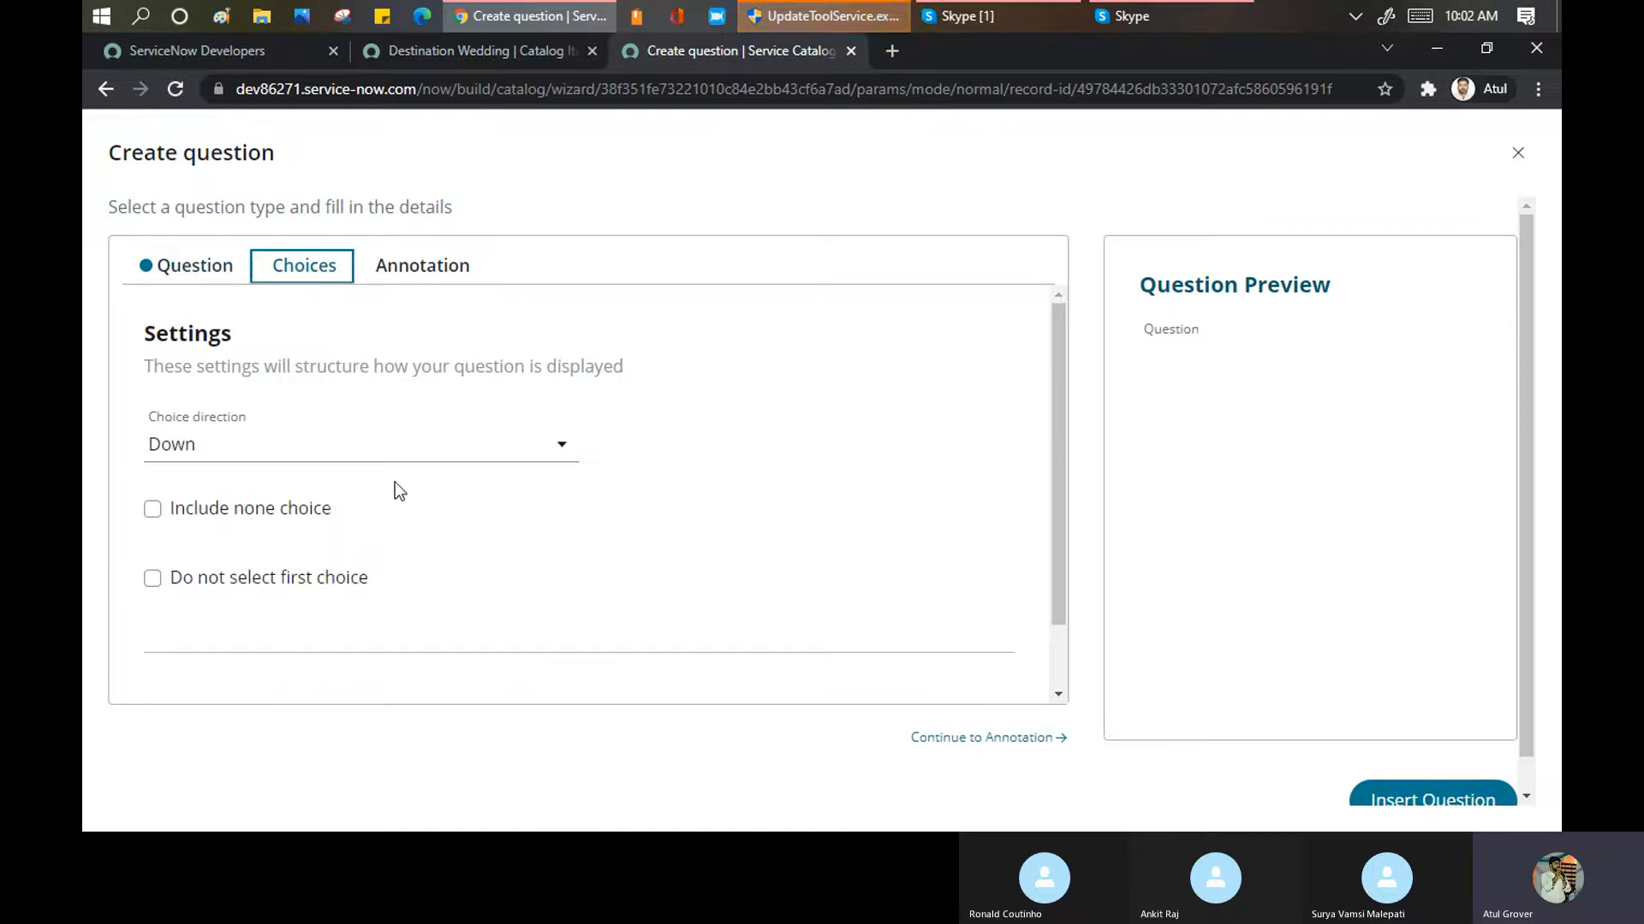
click(283, 445)
click(280, 449)
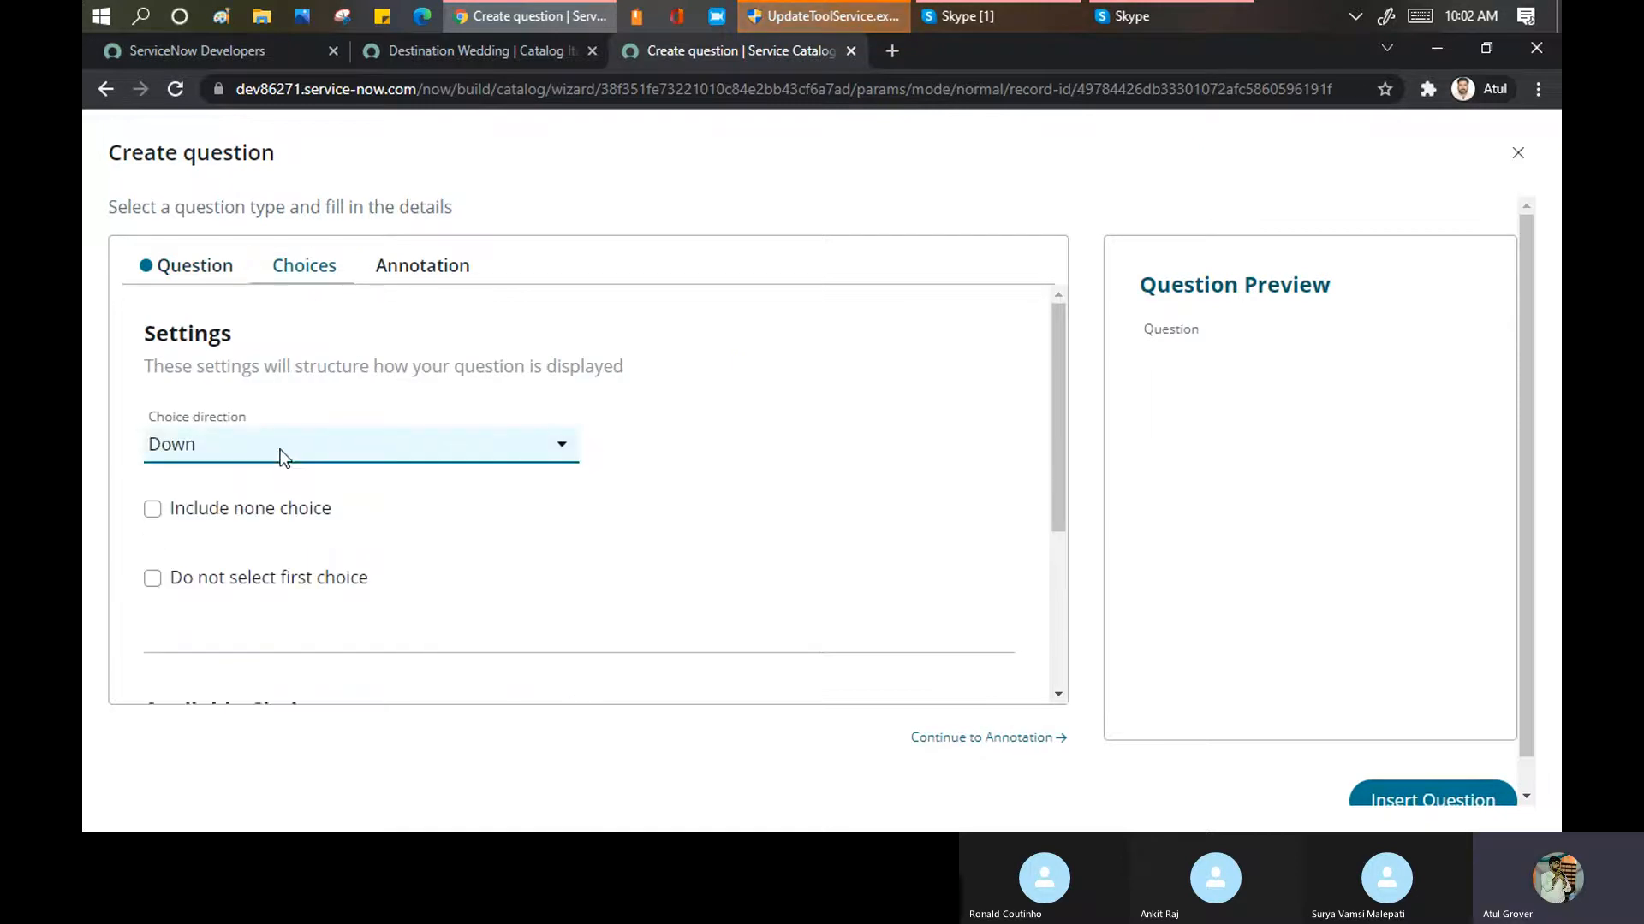
click(153, 511)
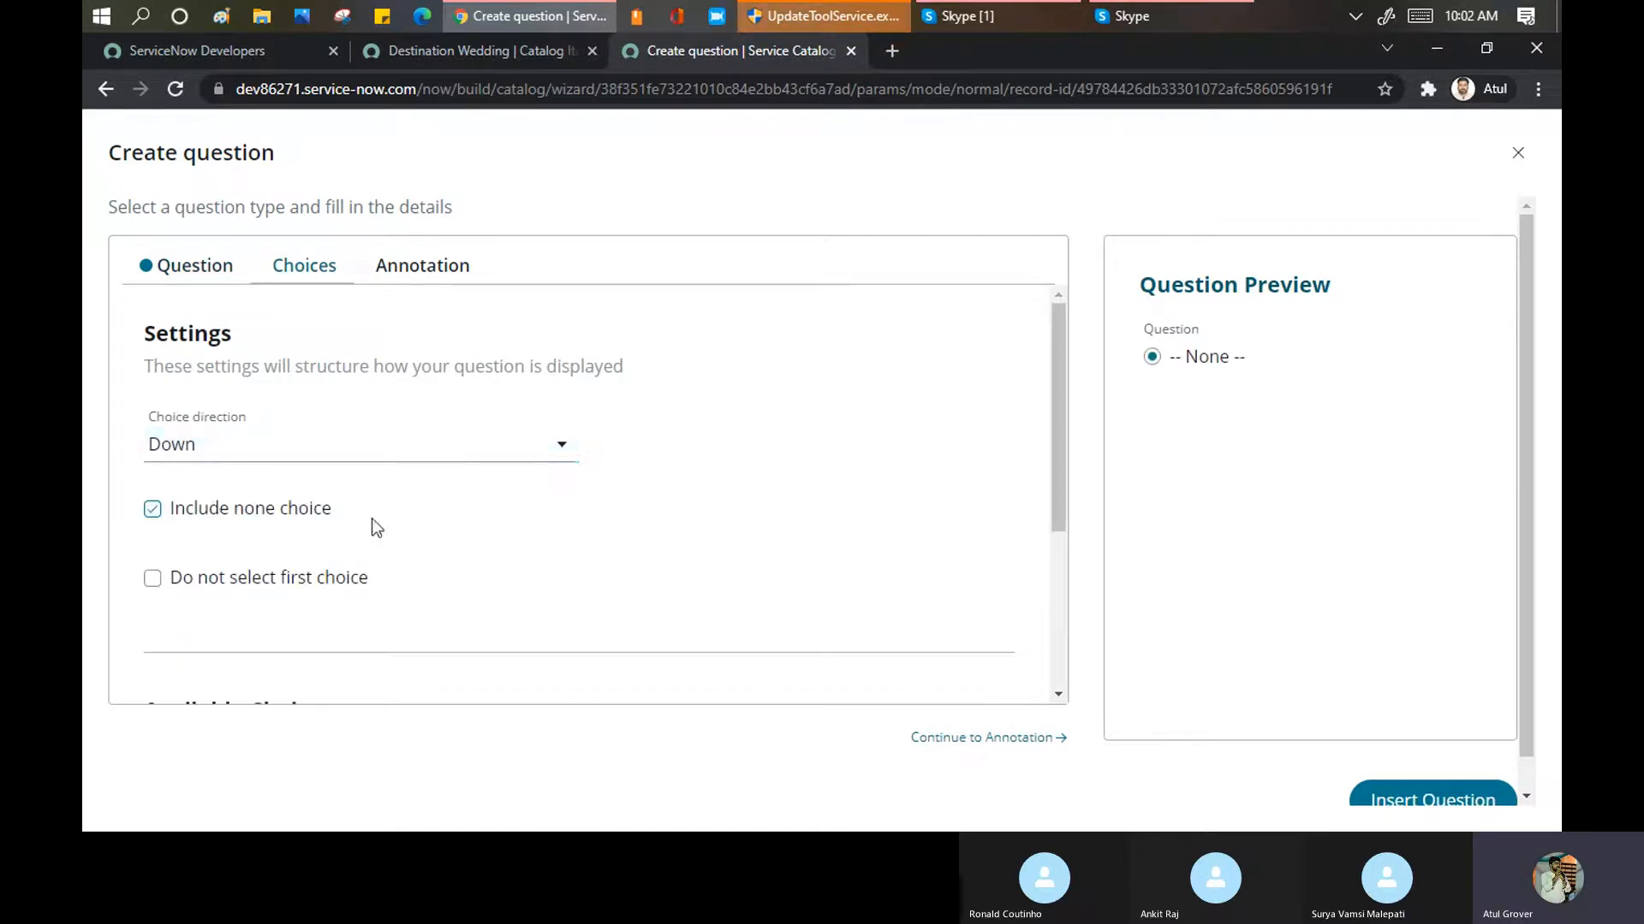
Add an available choice with display name Male and value male
scroll(371, 525, down, 3)
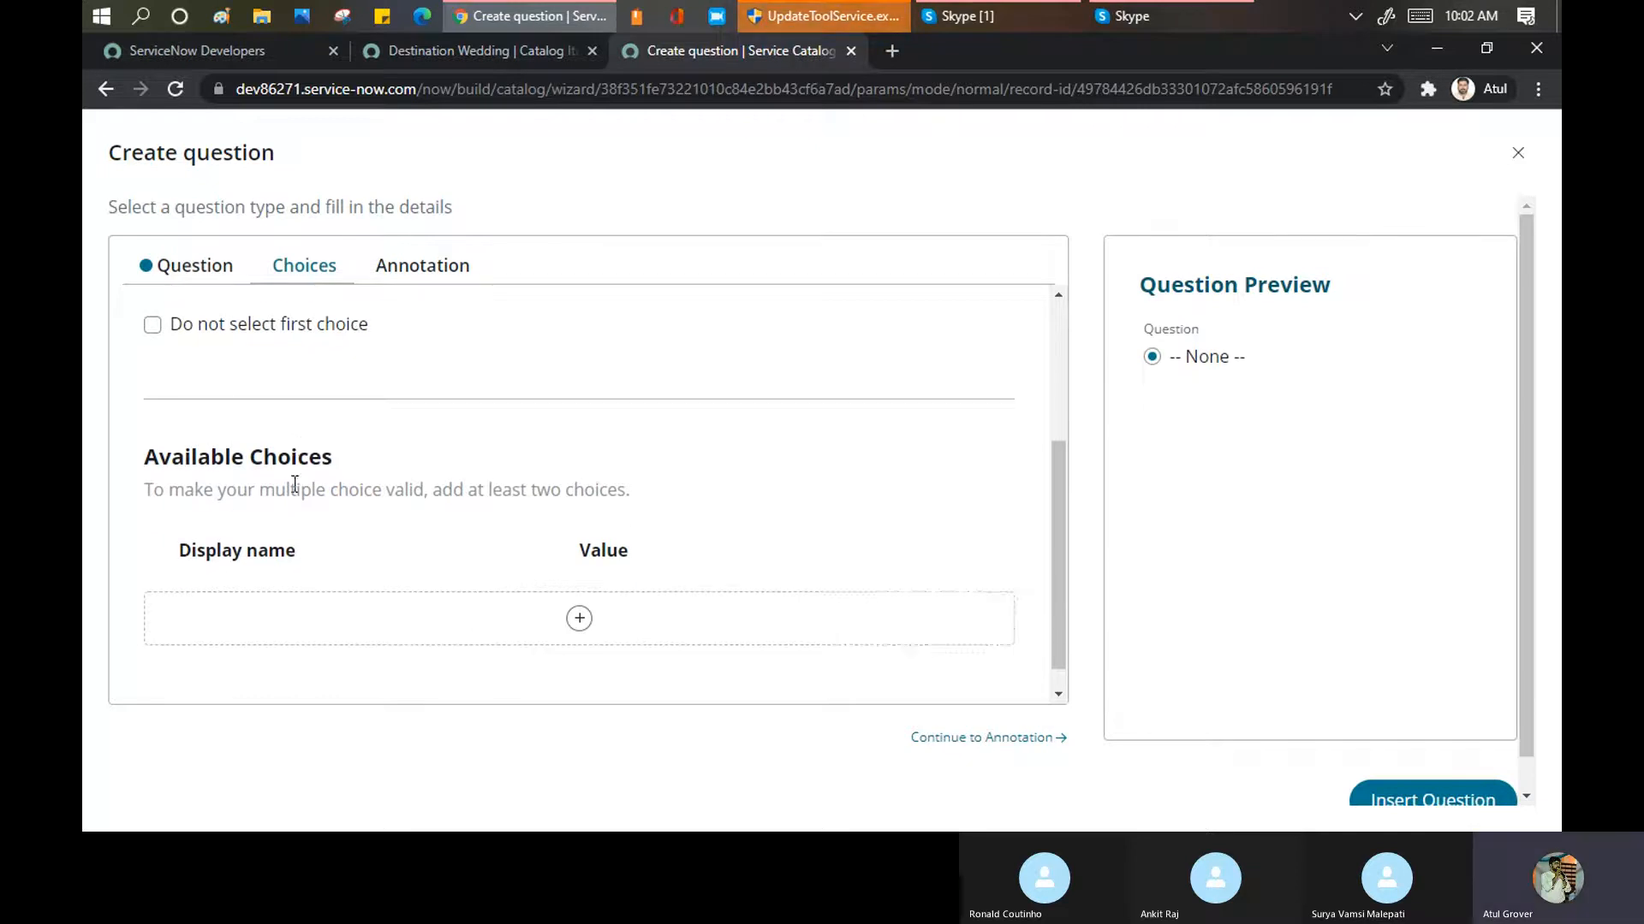
click(580, 591)
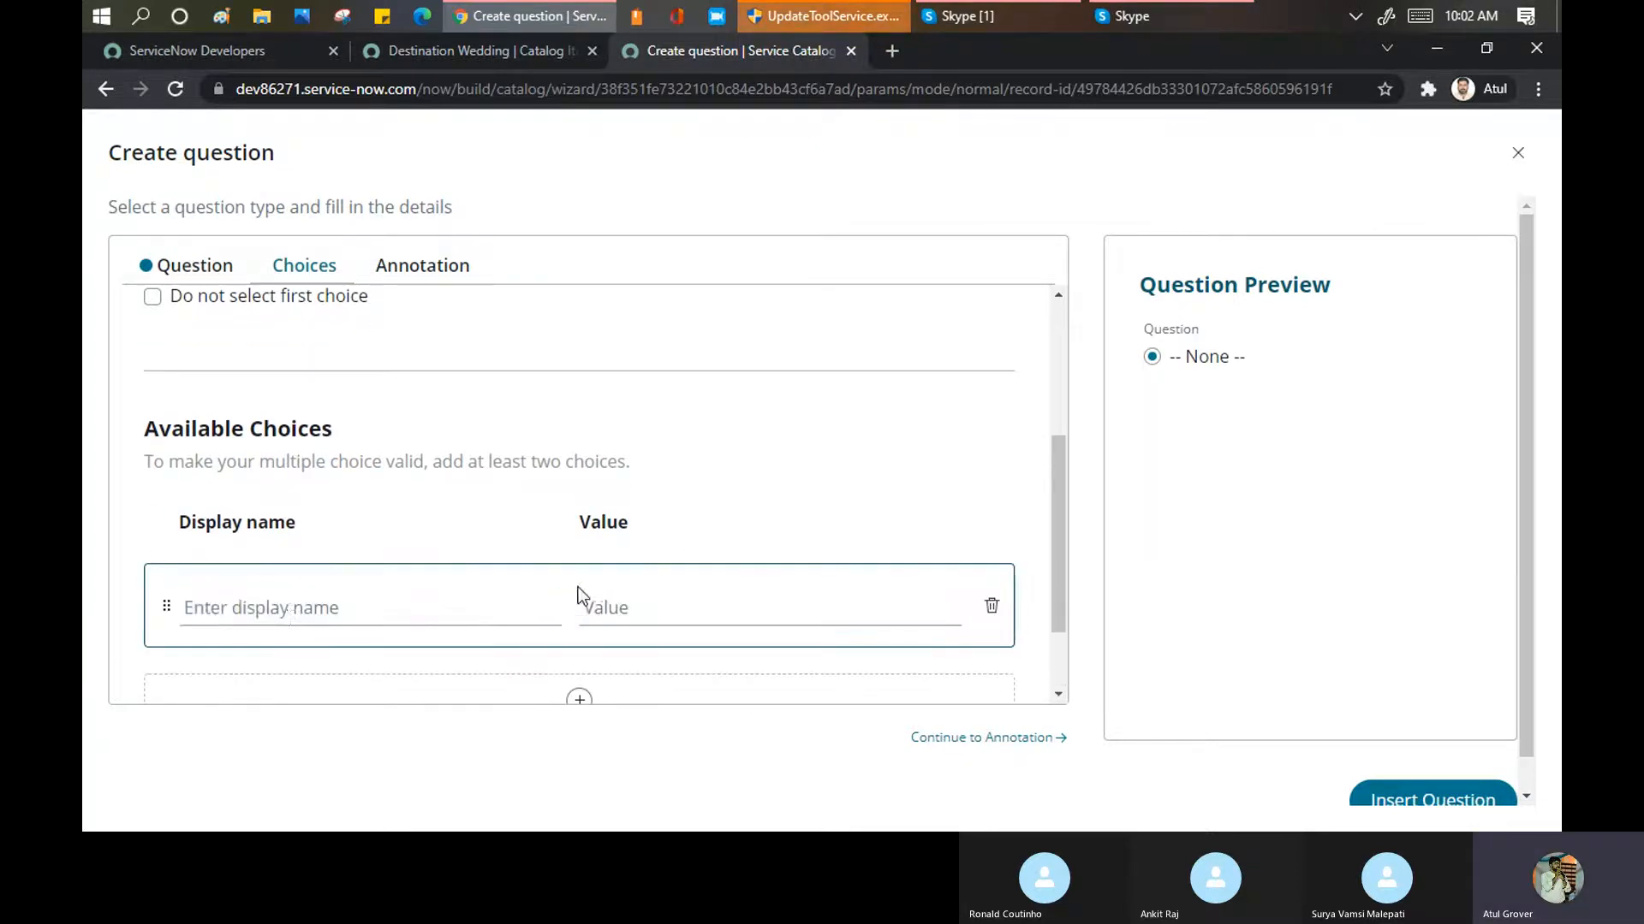
click(283, 610)
text(Male)
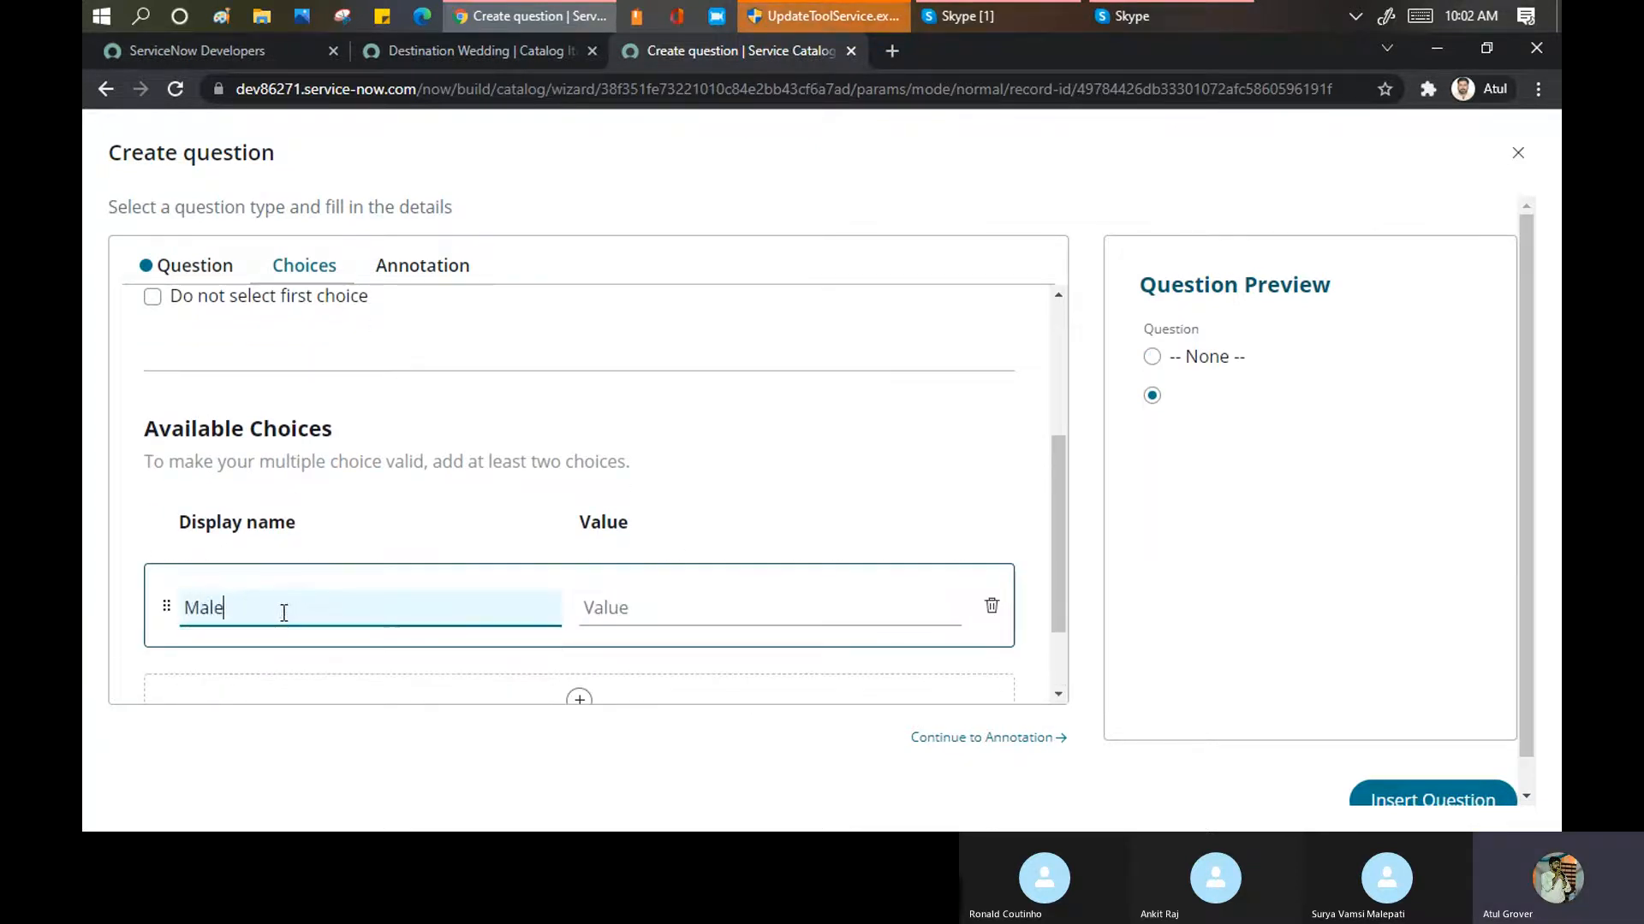
key(Tab)
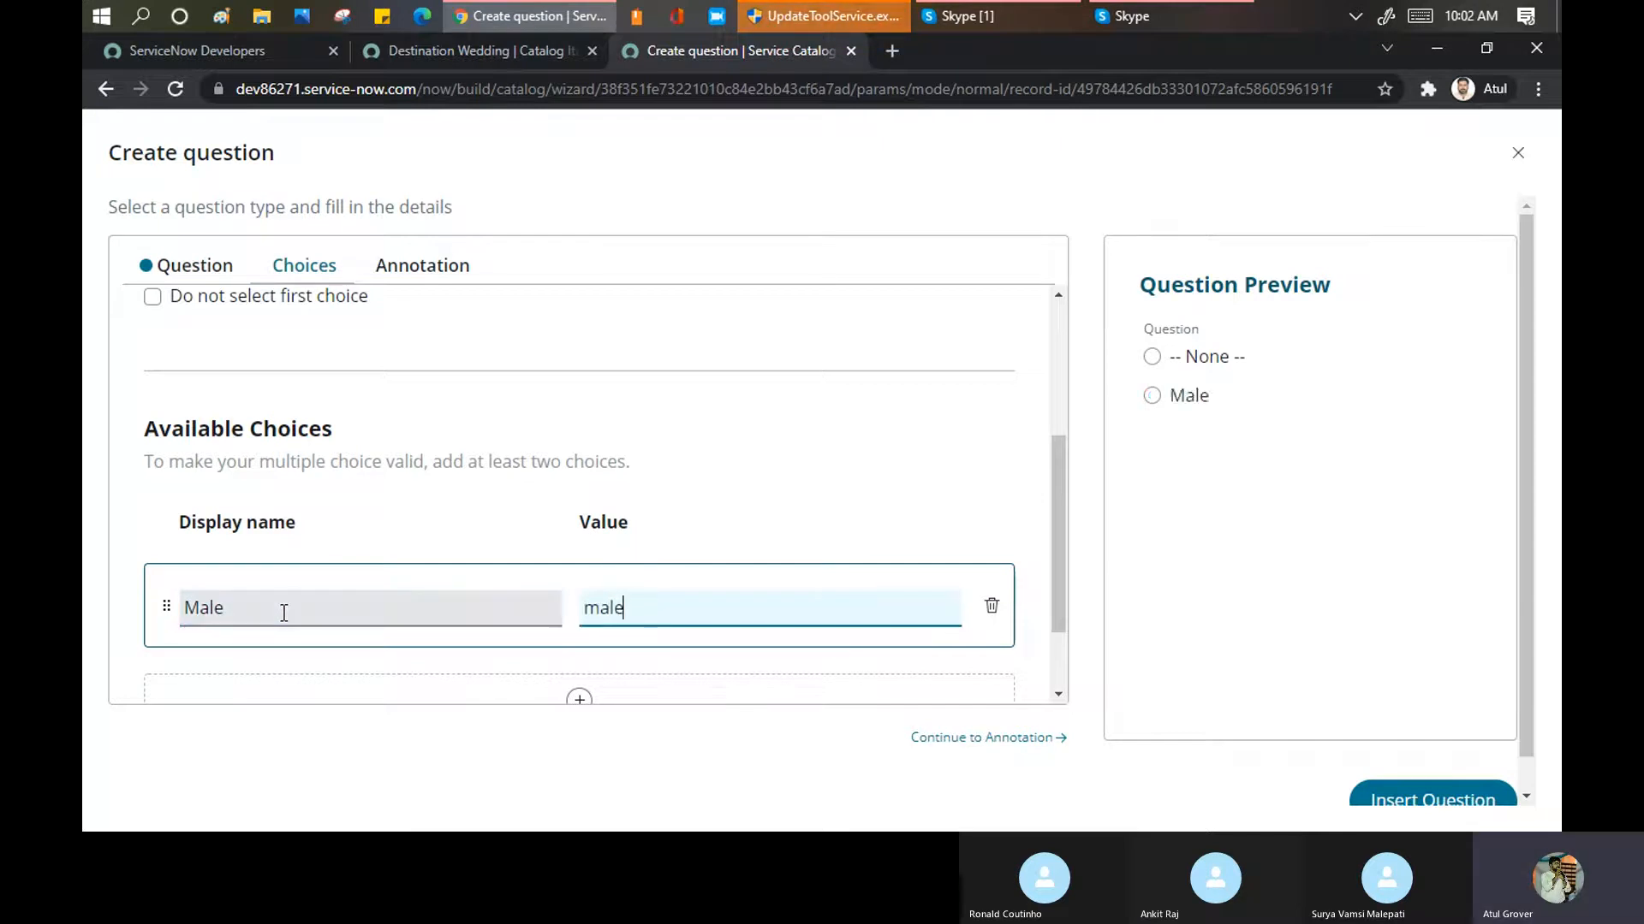
Add a second available choice with display name Female and value female
click(577, 698)
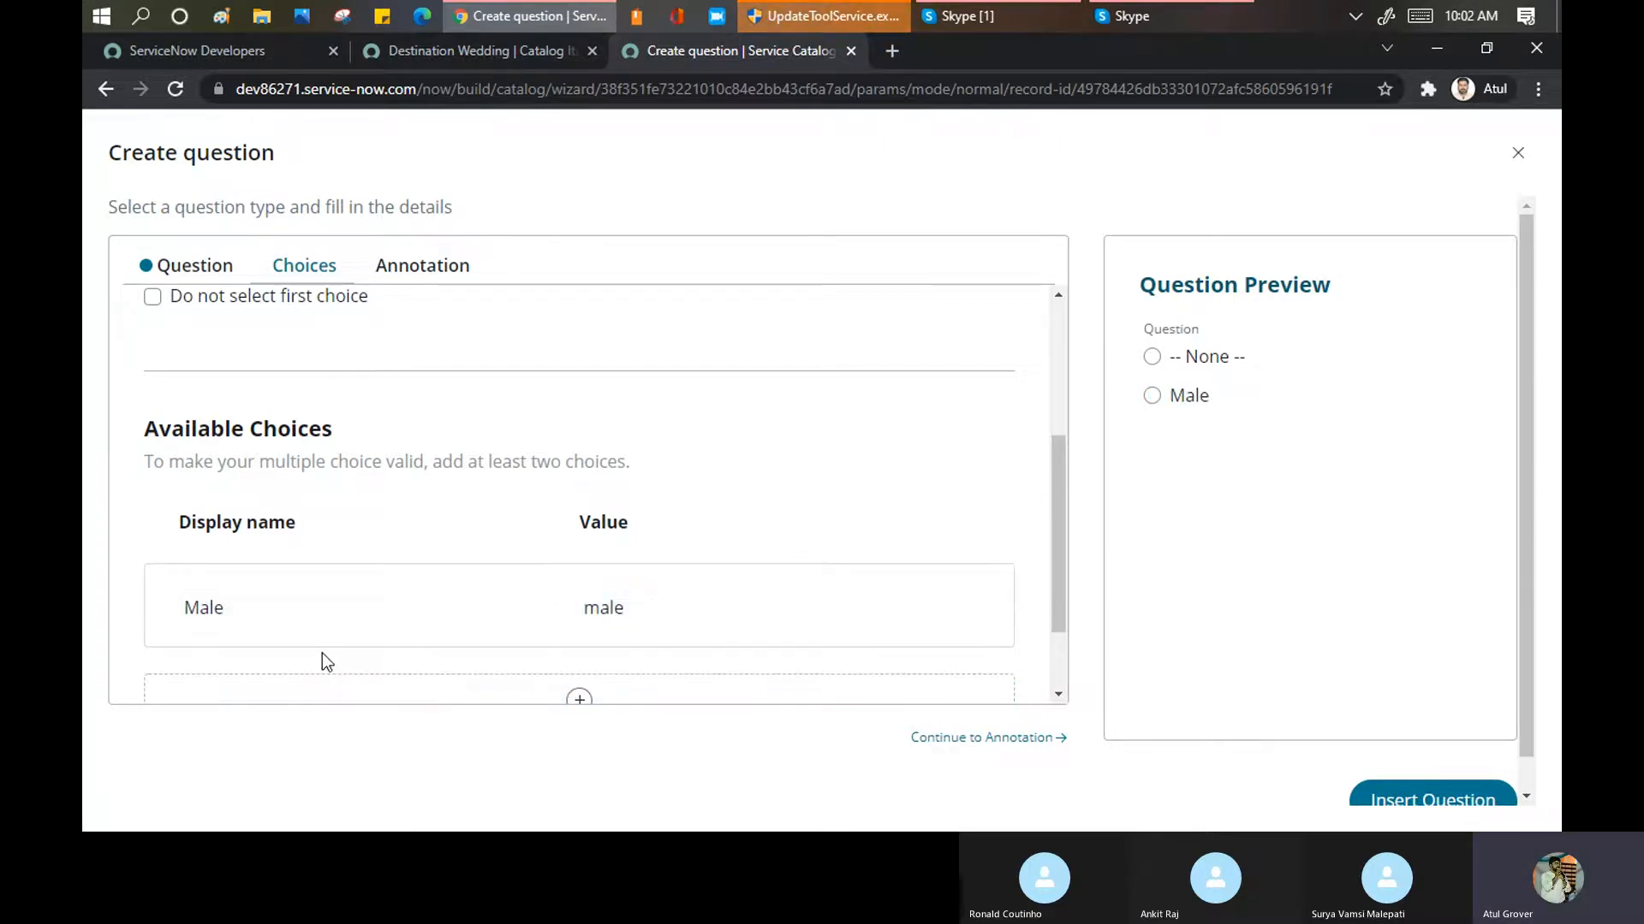
scroll(311, 582, down, 2)
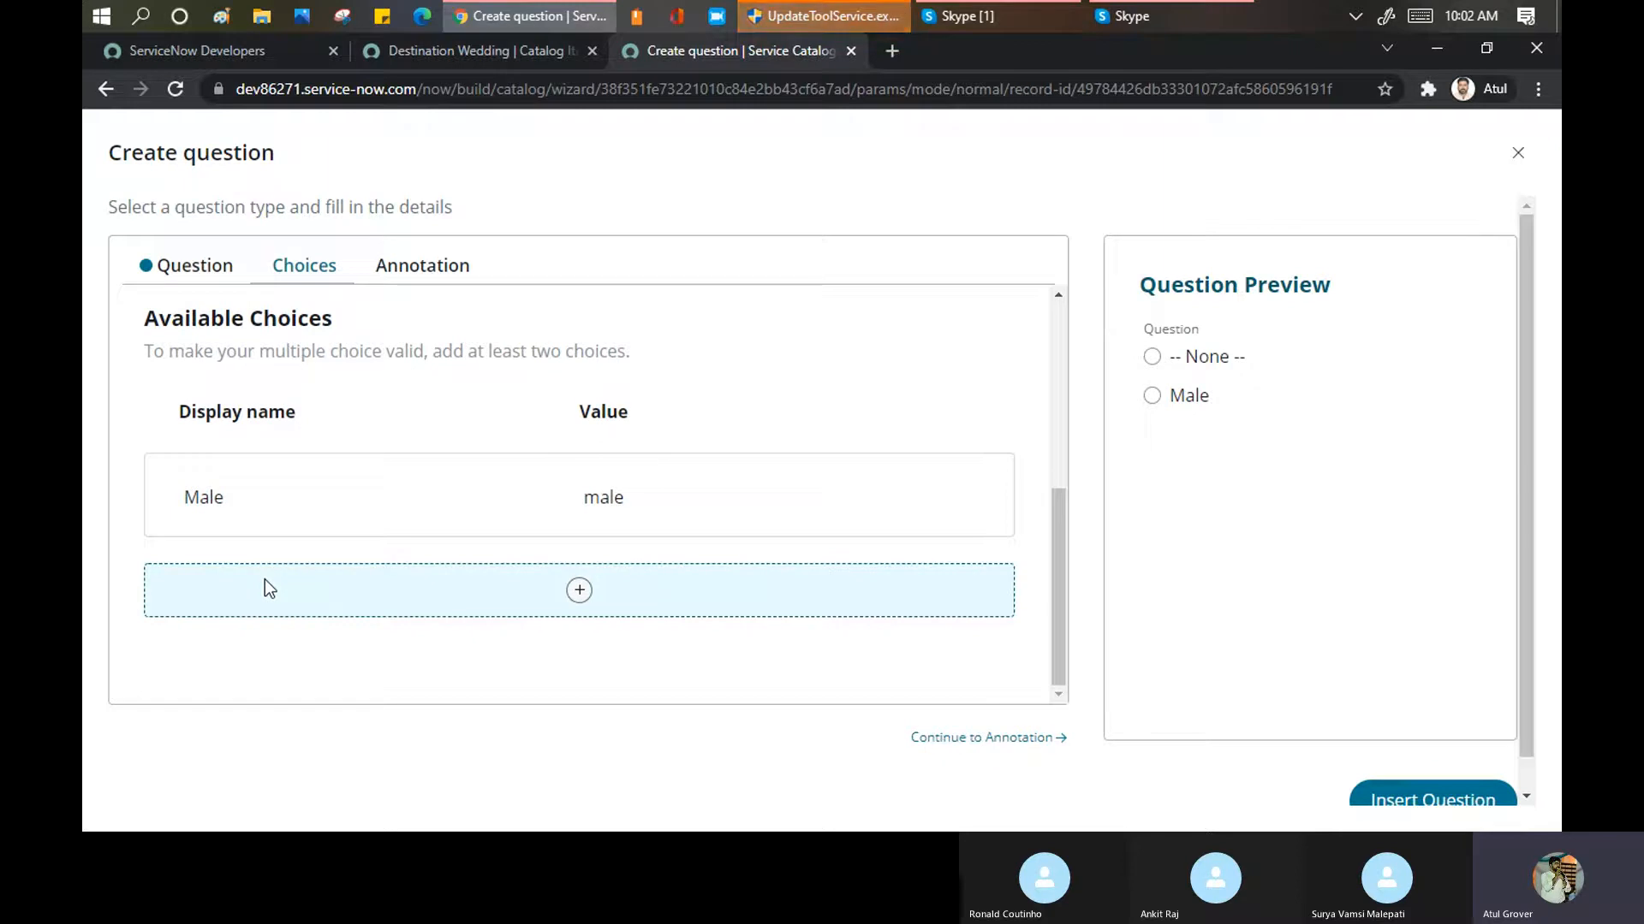
click(579, 590)
click(275, 607)
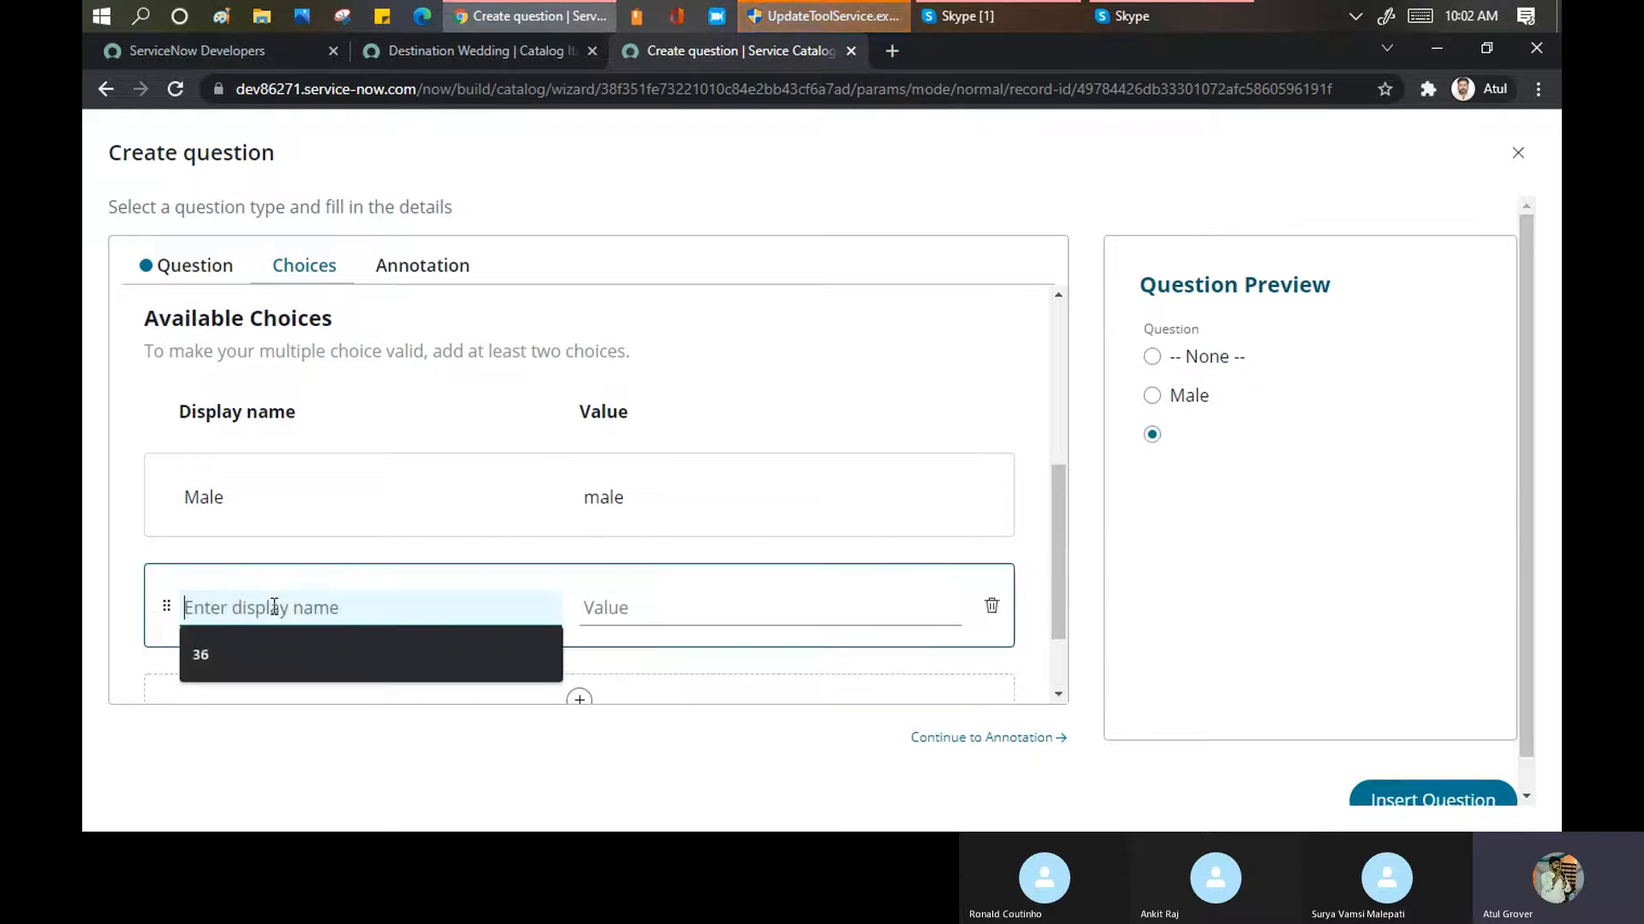
text(Female)
key(Tab)
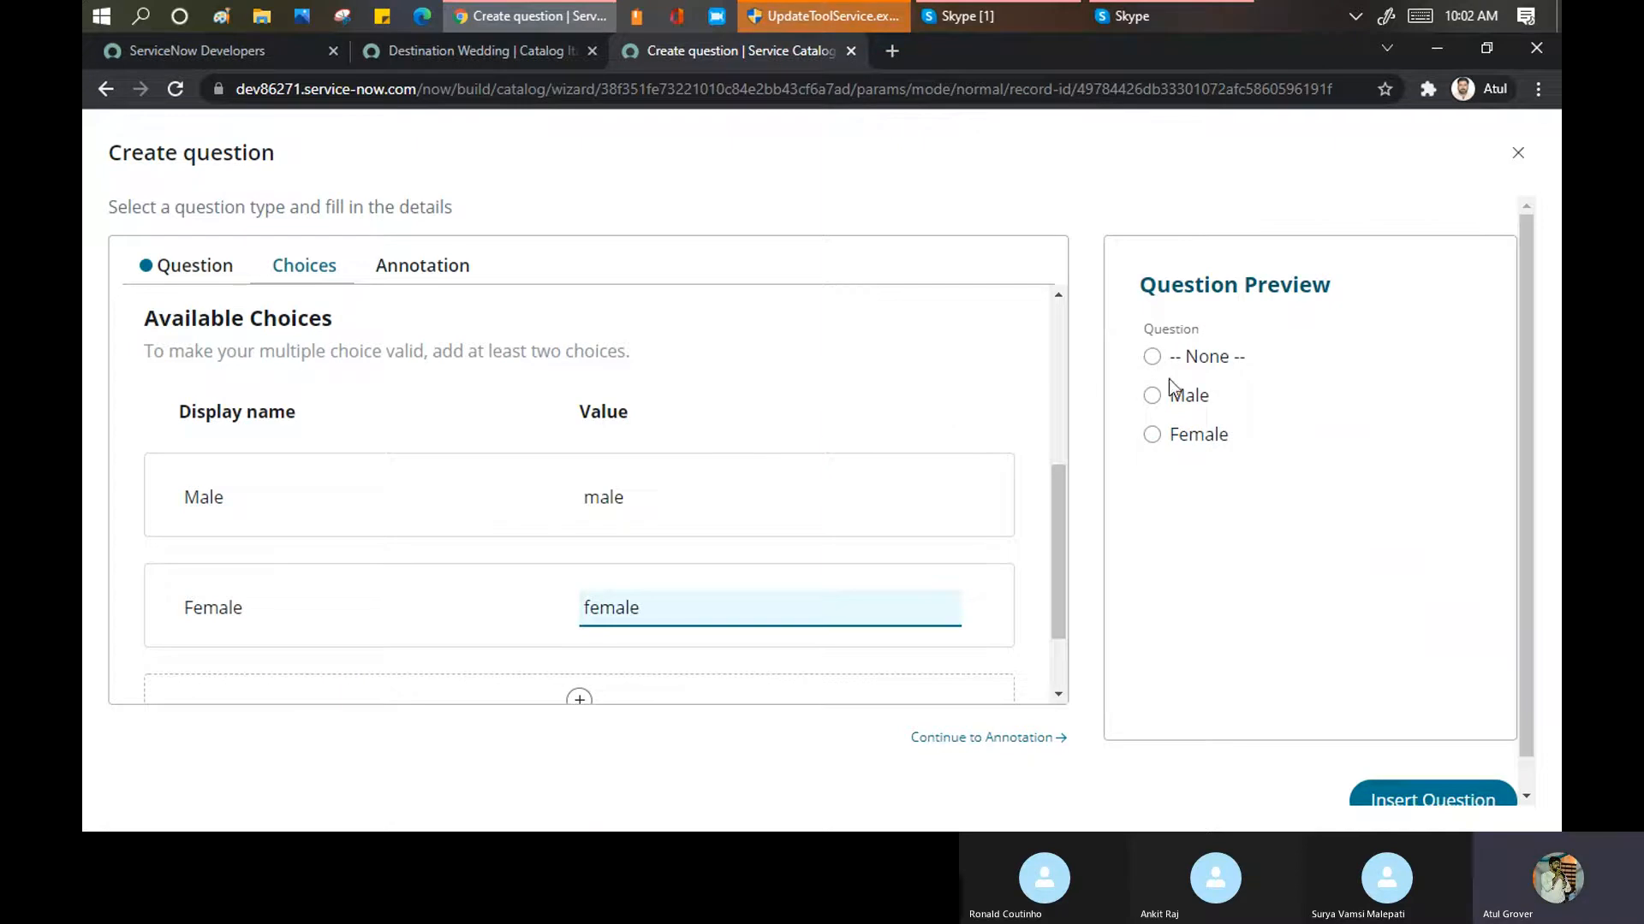
Exclude the none choice from the radio question's choices
scroll(230, 478, up, 3)
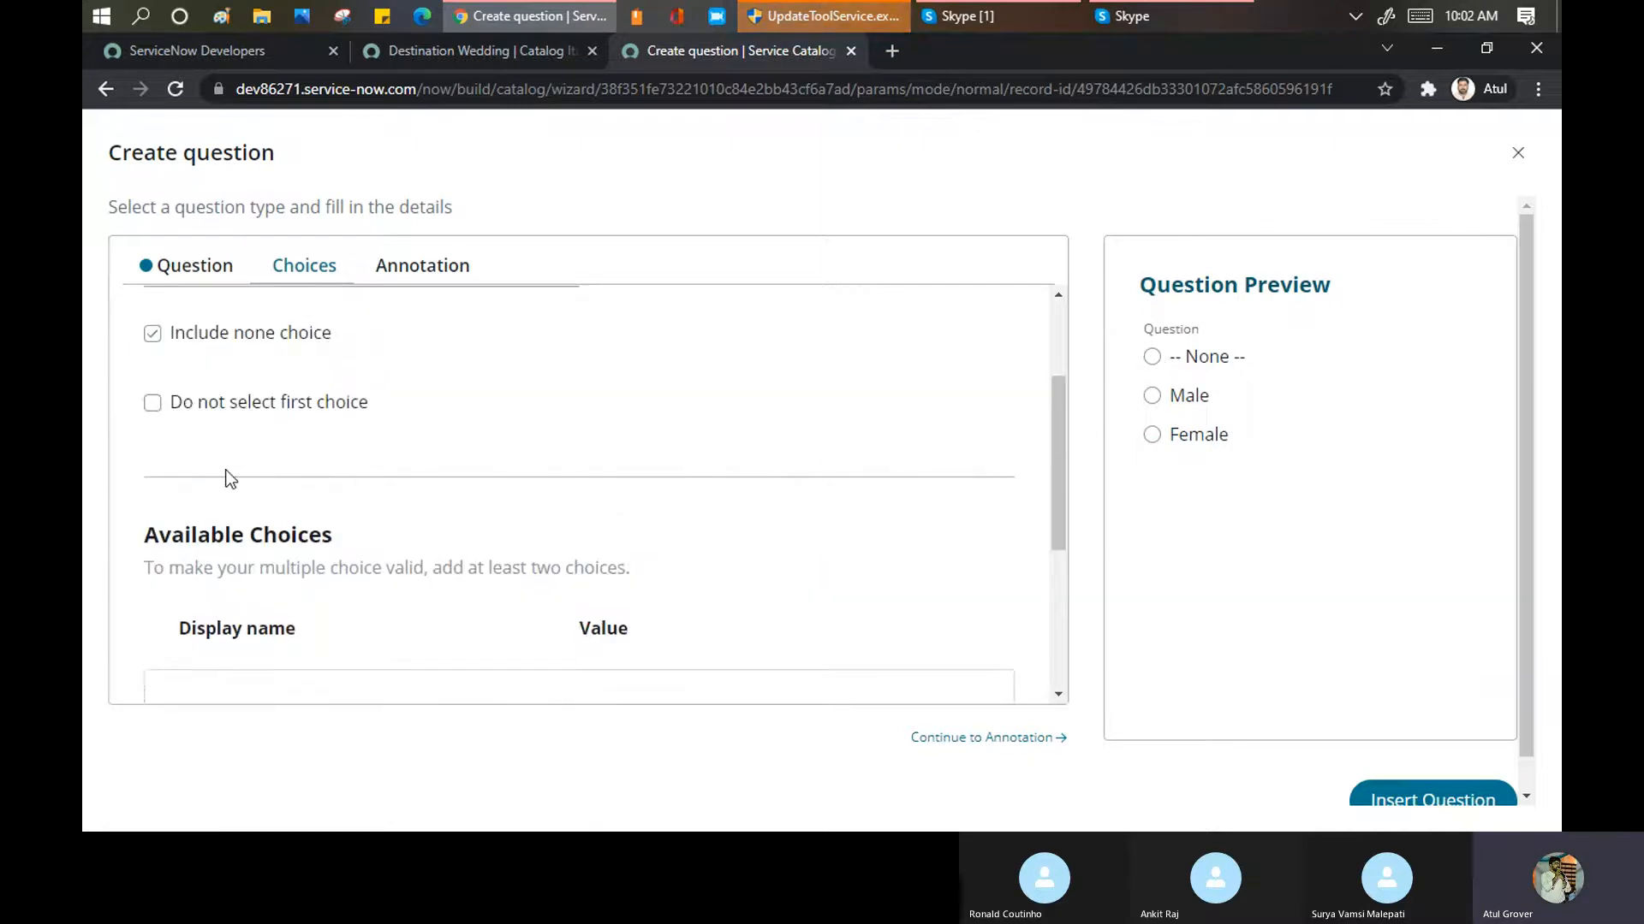
click(154, 335)
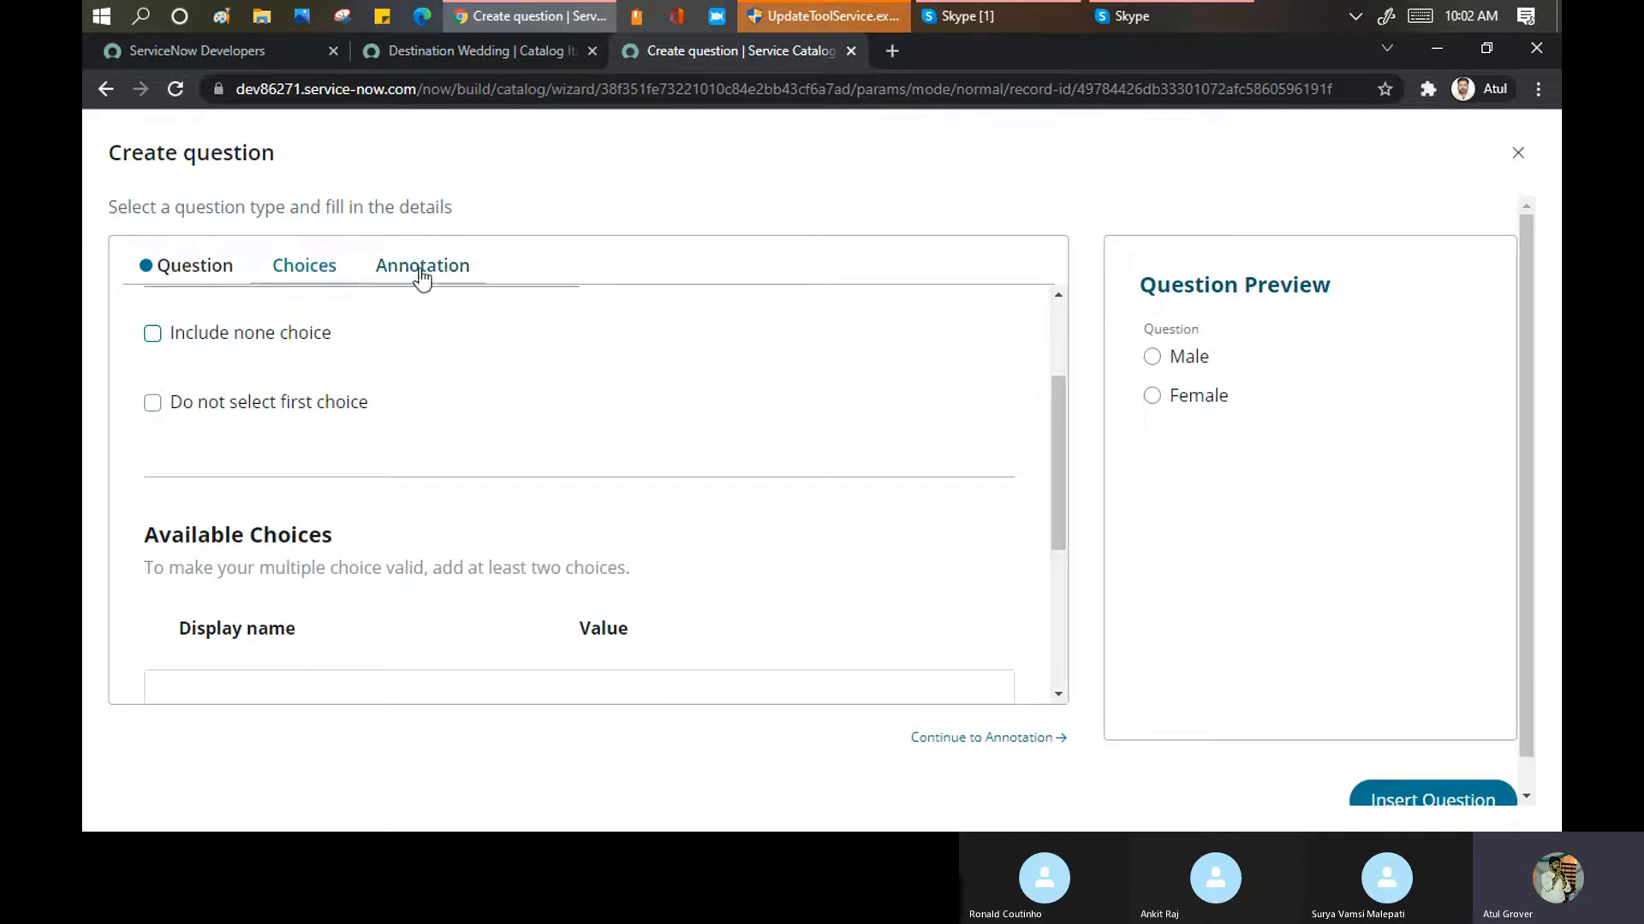
click(490, 60)
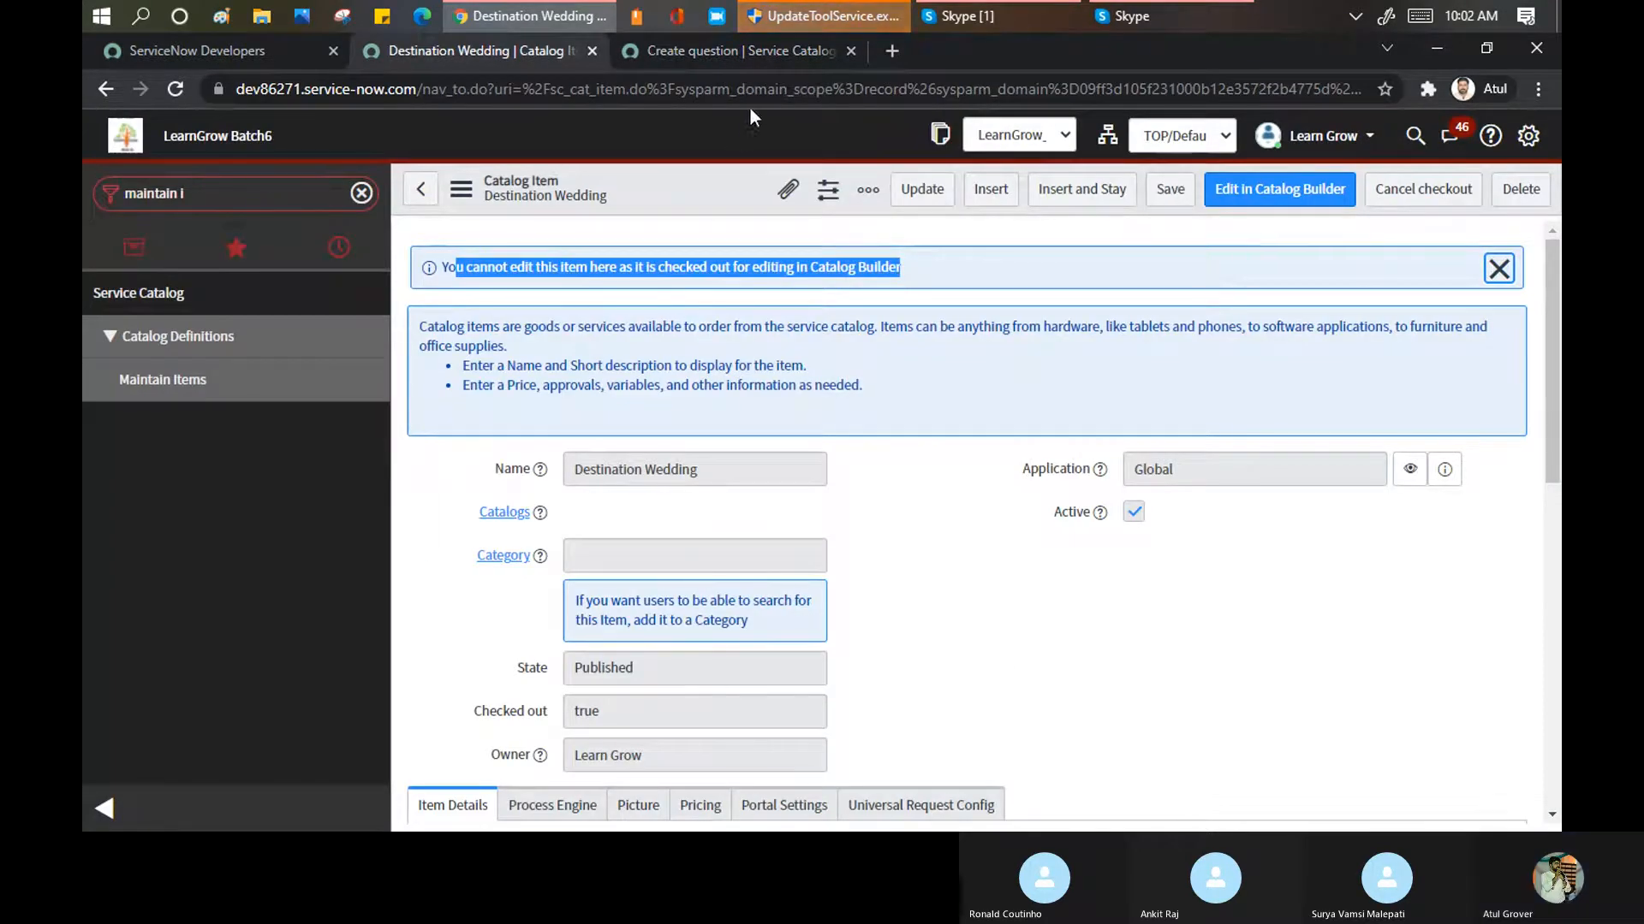
click(739, 57)
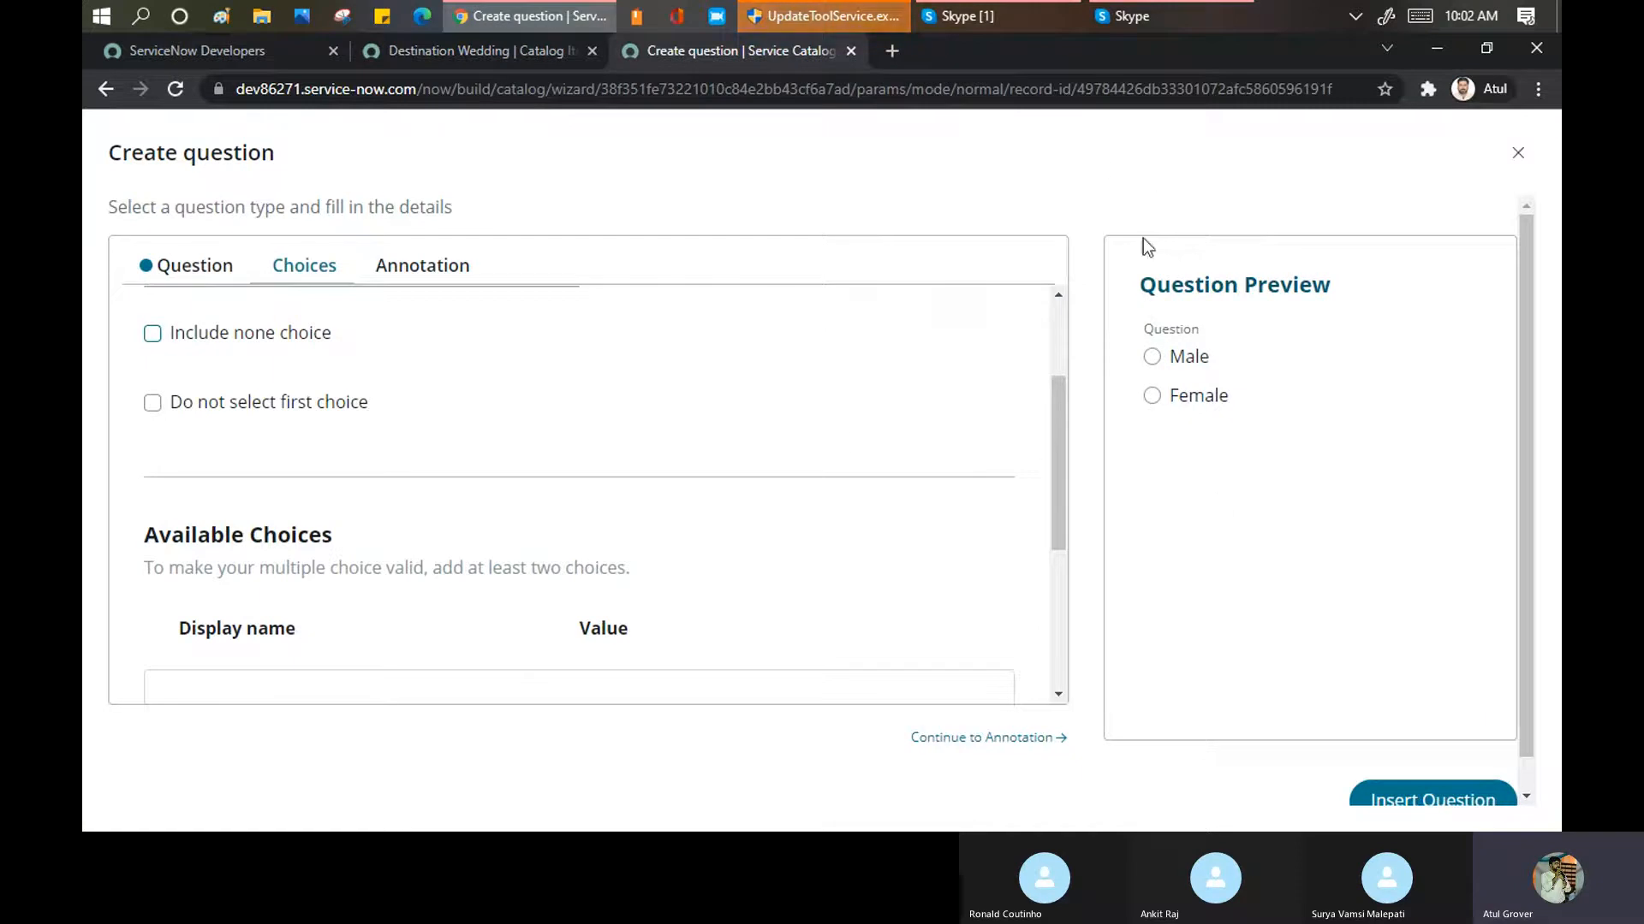
Look over the annotation options, try to insert the question and expand the list of unfilled mandatory fields
click(450, 265)
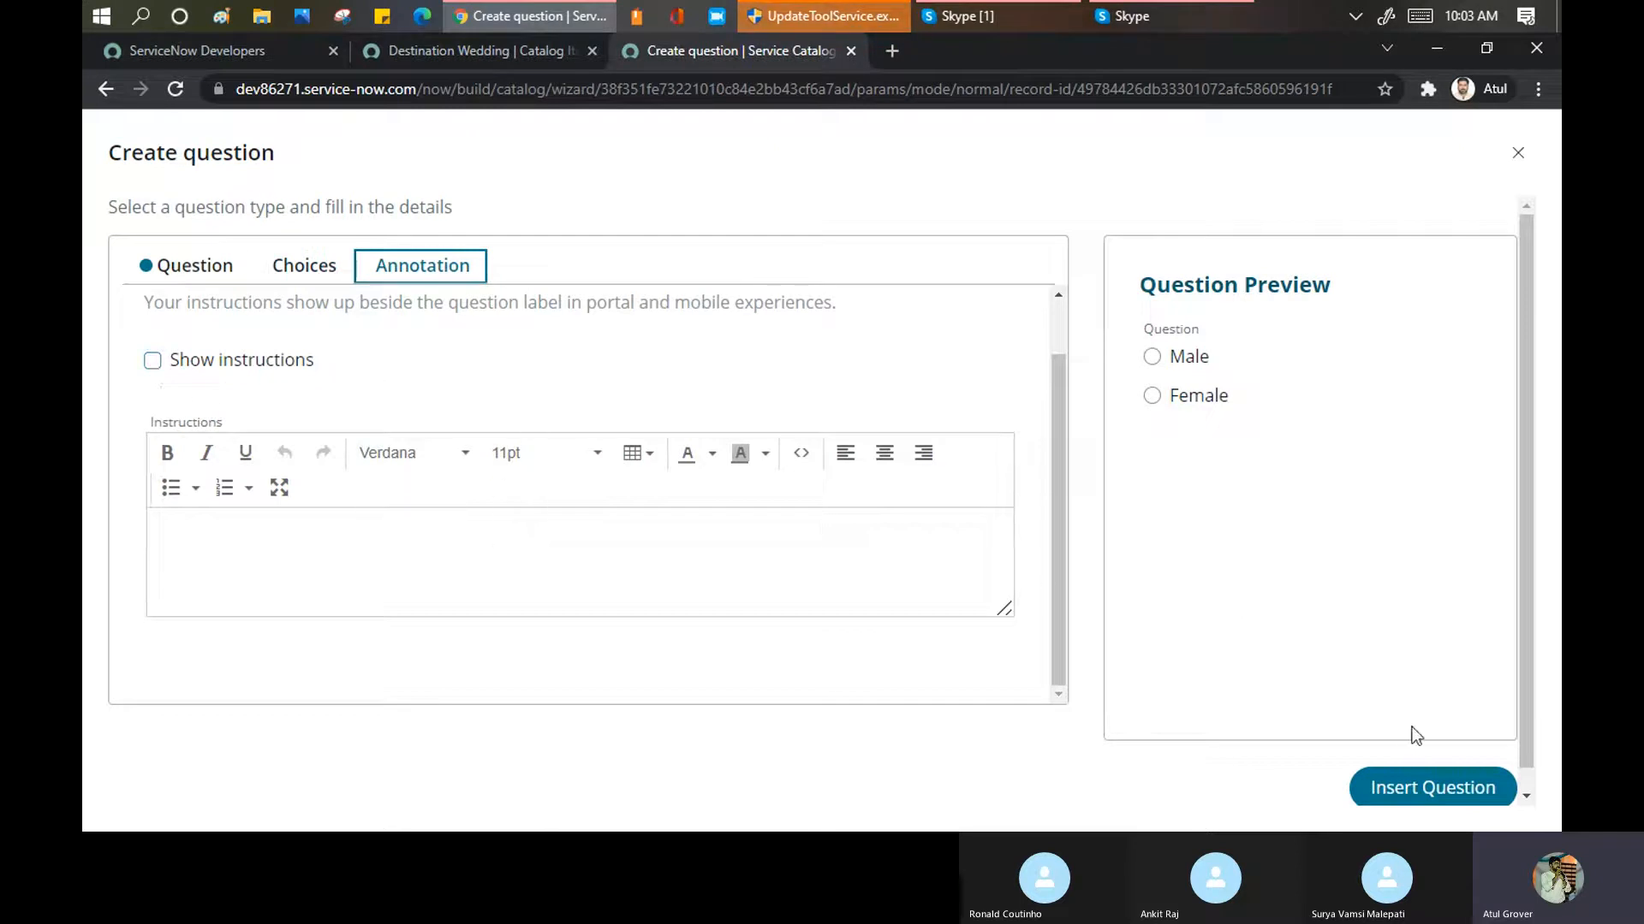
click(1423, 803)
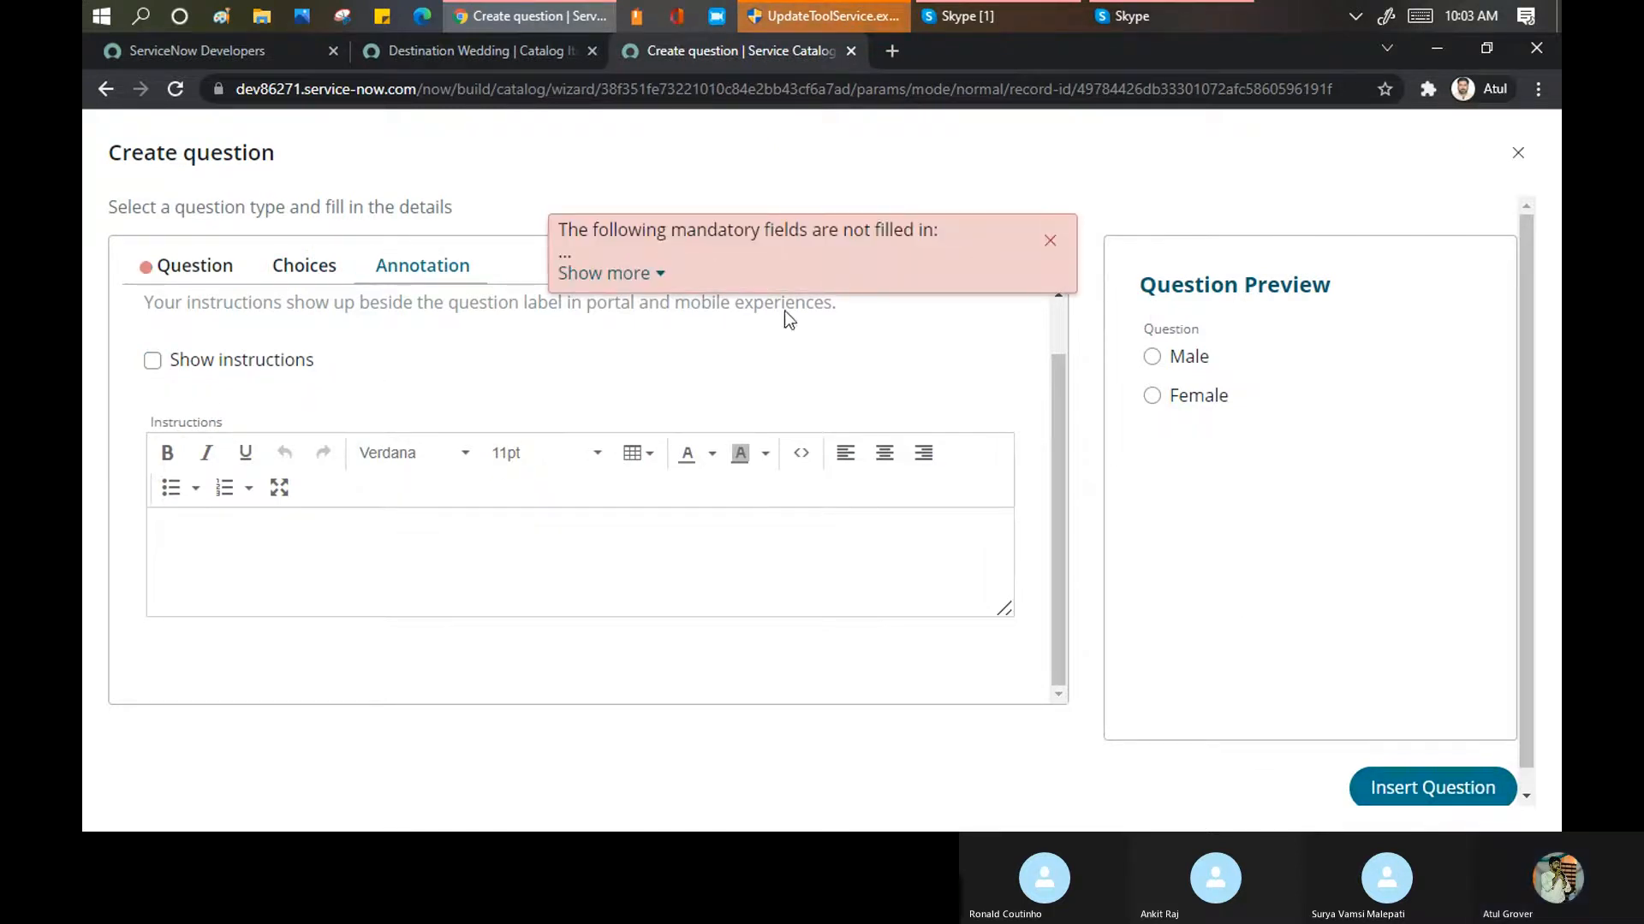
click(658, 274)
drag(1008, 255, 1010, 291)
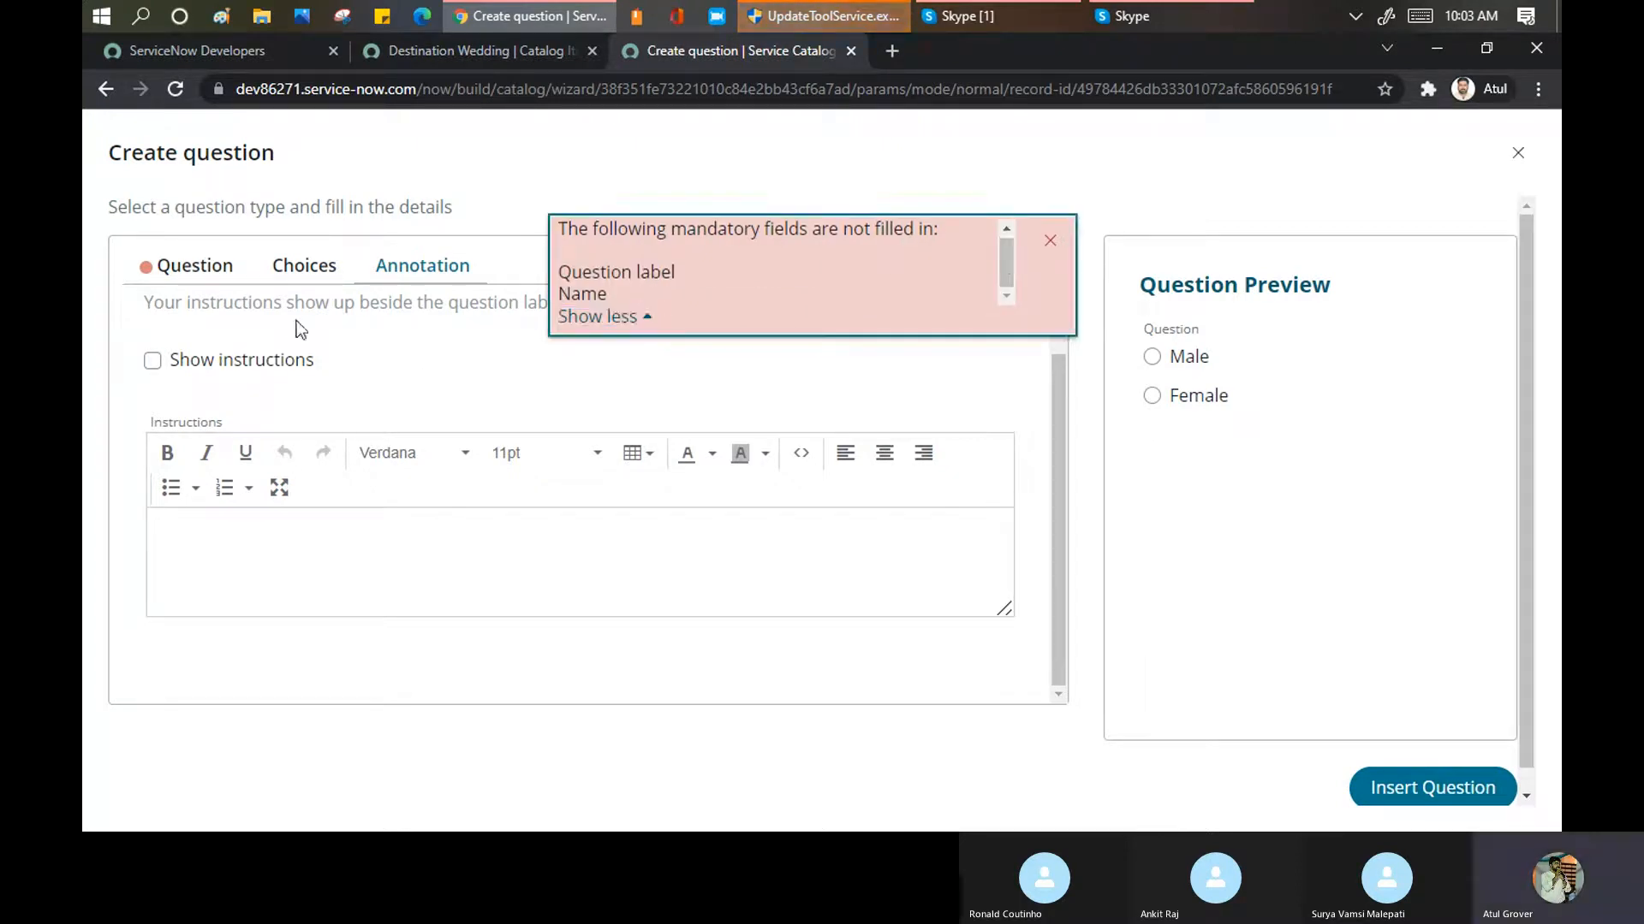
Set the question label to Gender and insert the question into the item's form
click(182, 264)
scroll(412, 522, down, 2)
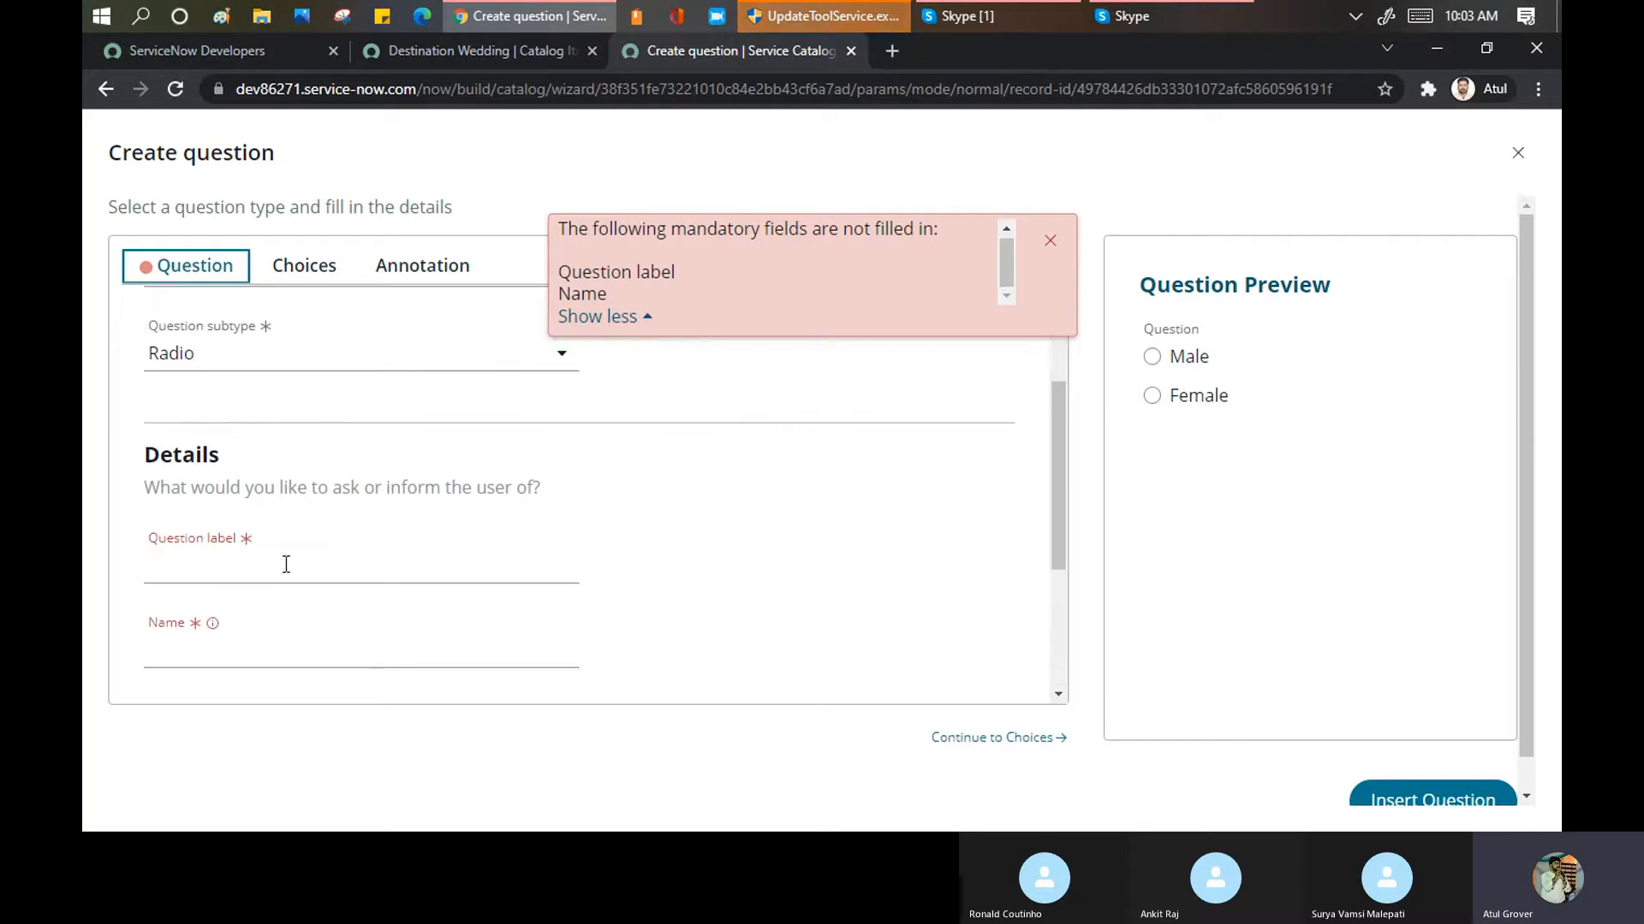
click(273, 564)
text(Gender)
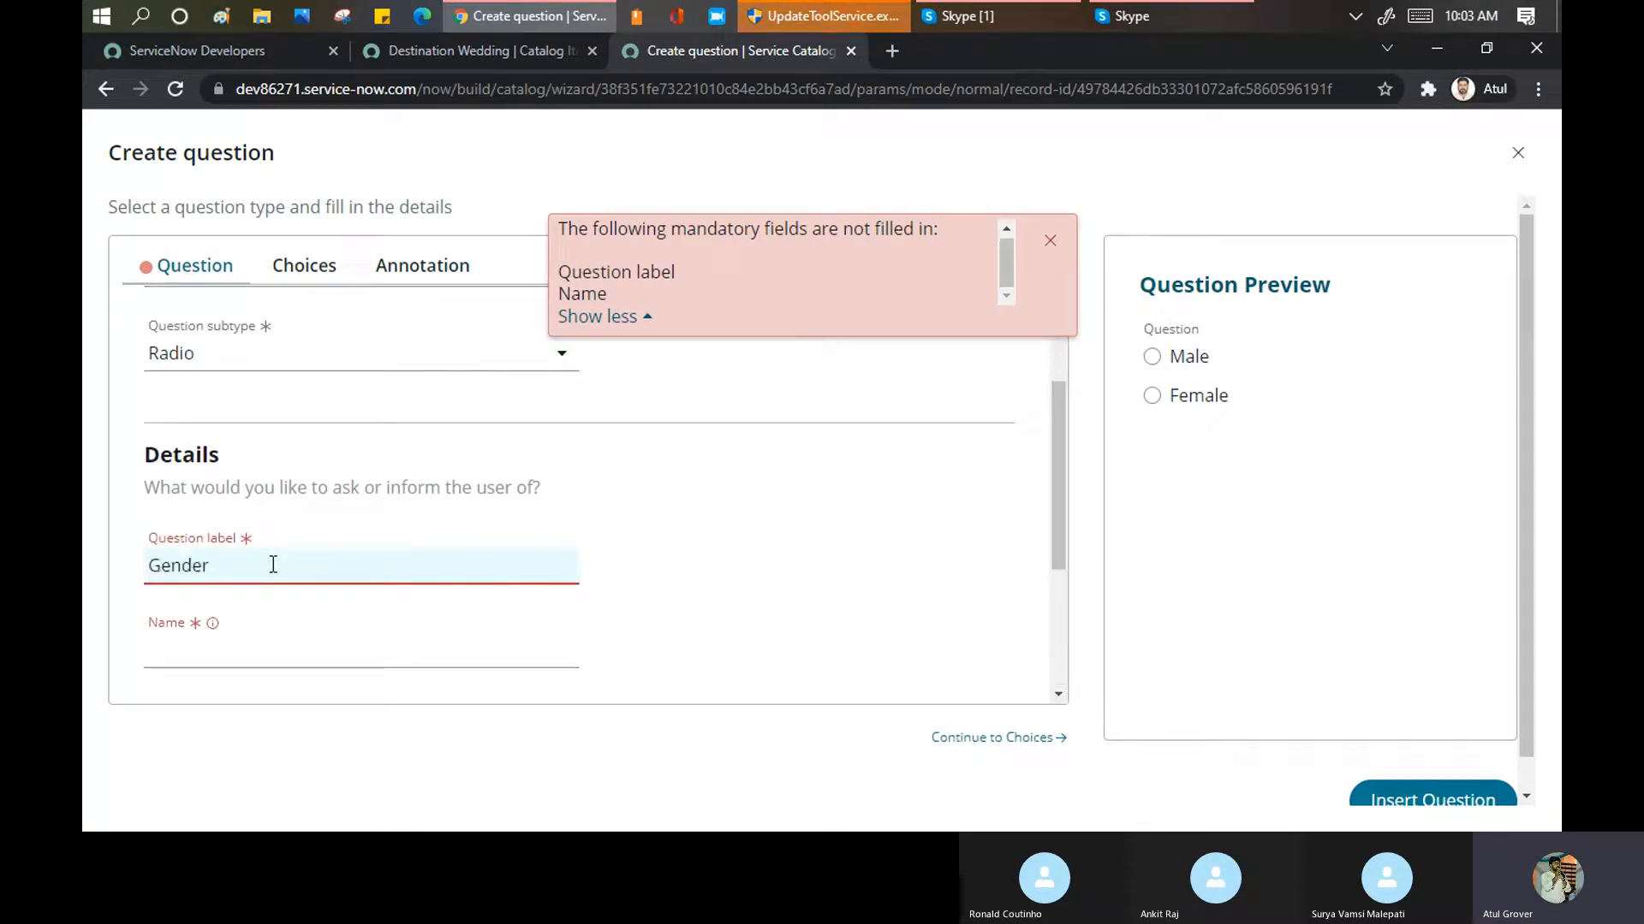
click(252, 674)
click(1019, 535)
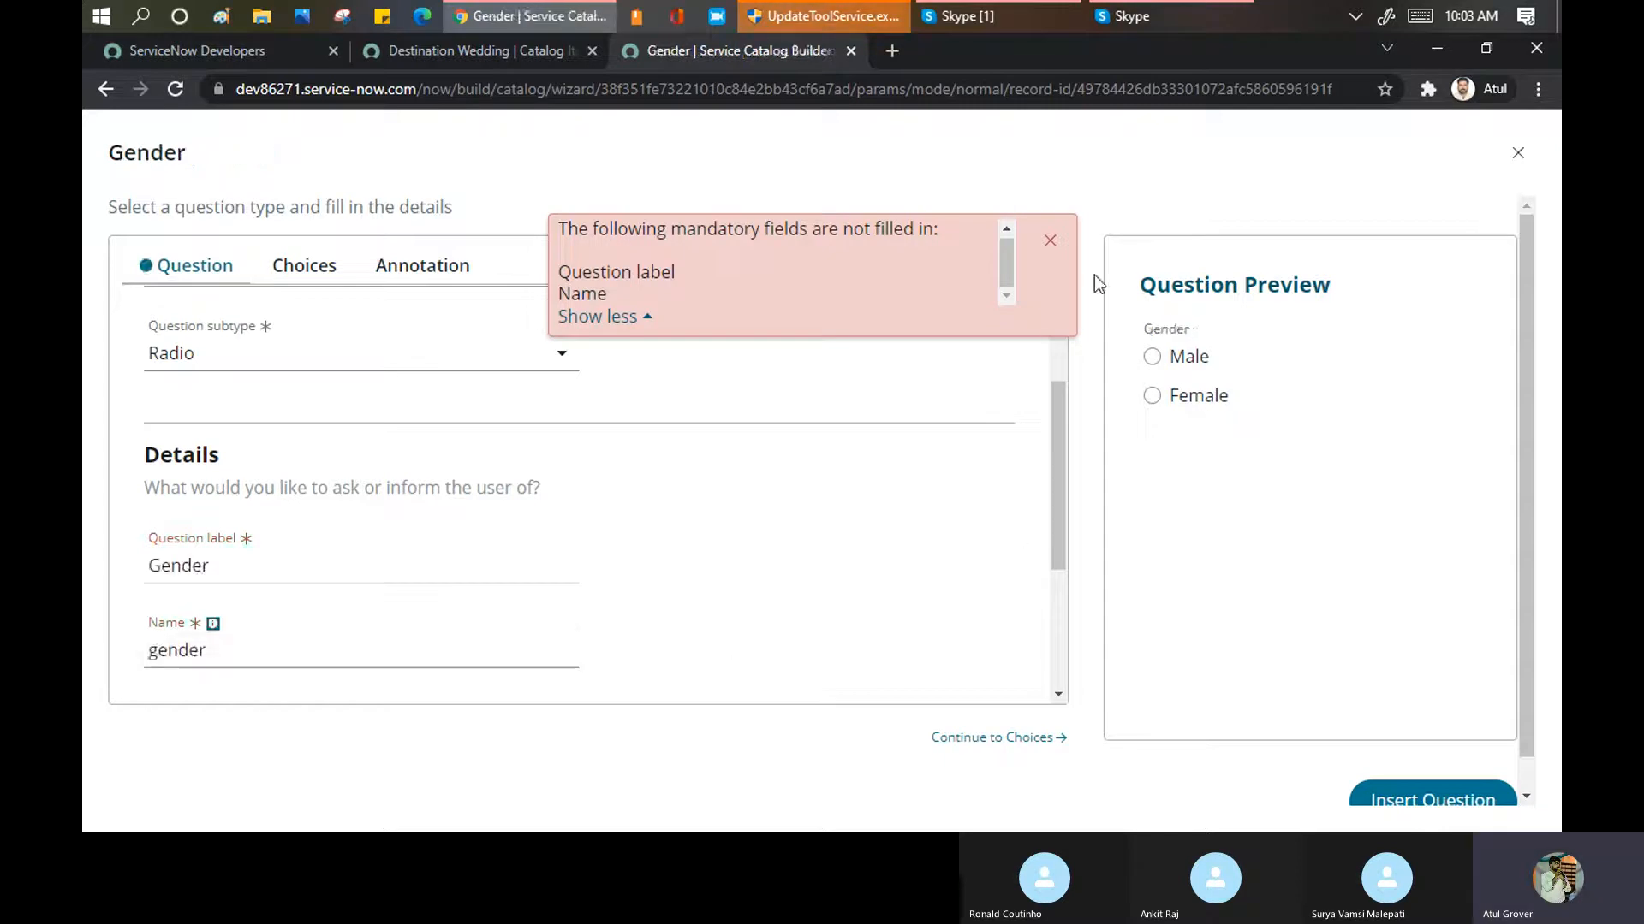
click(1051, 247)
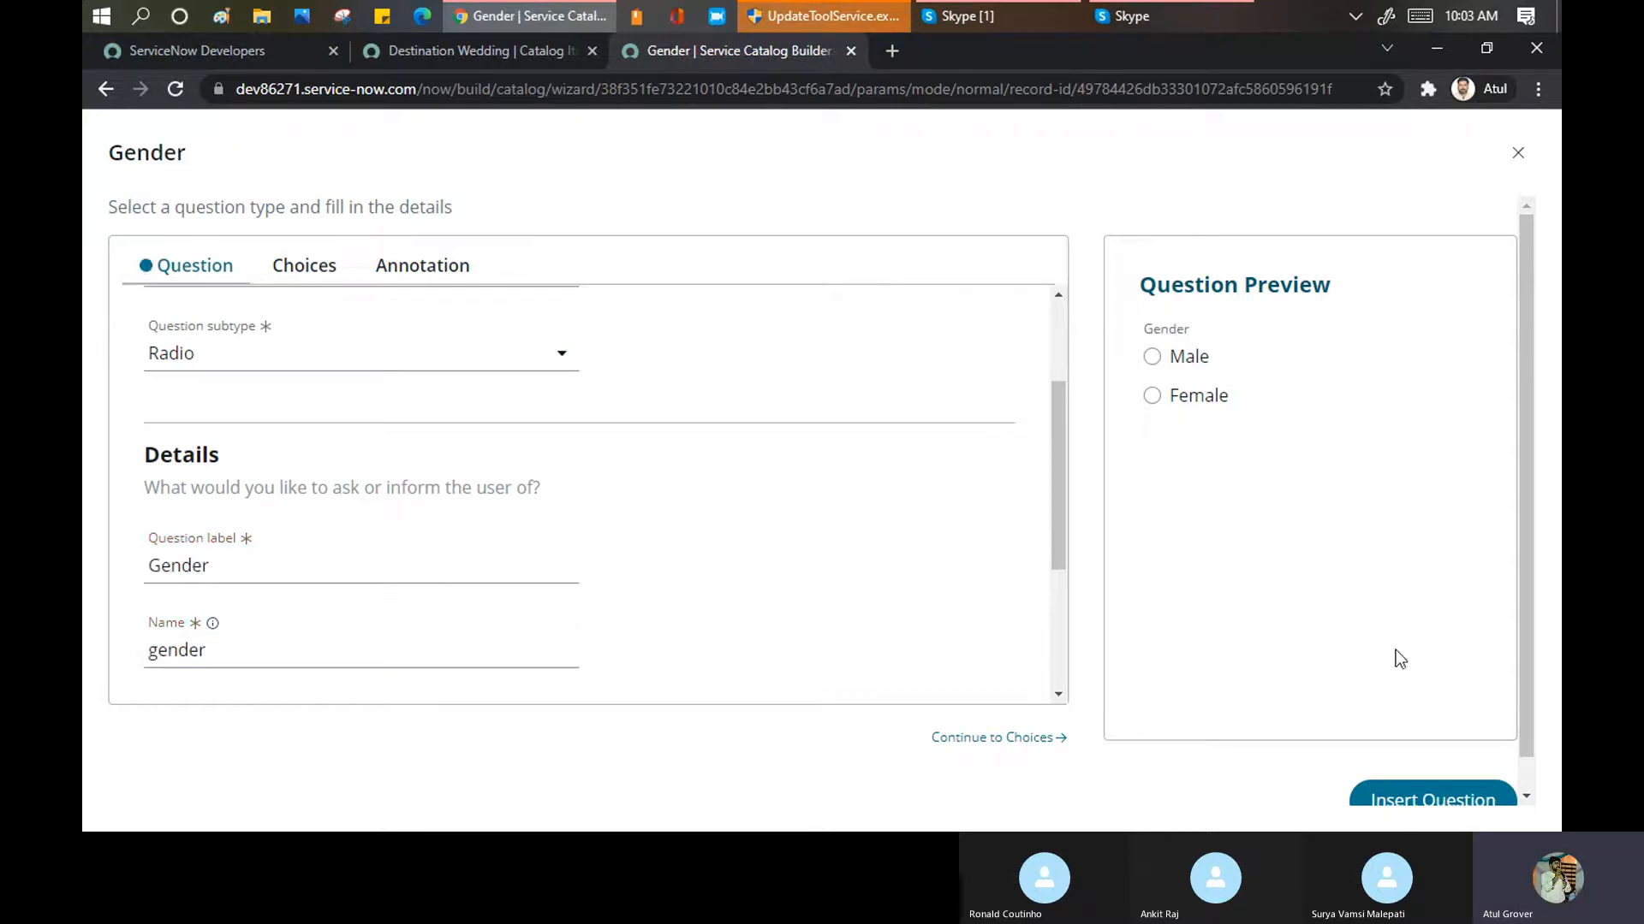
click(1404, 796)
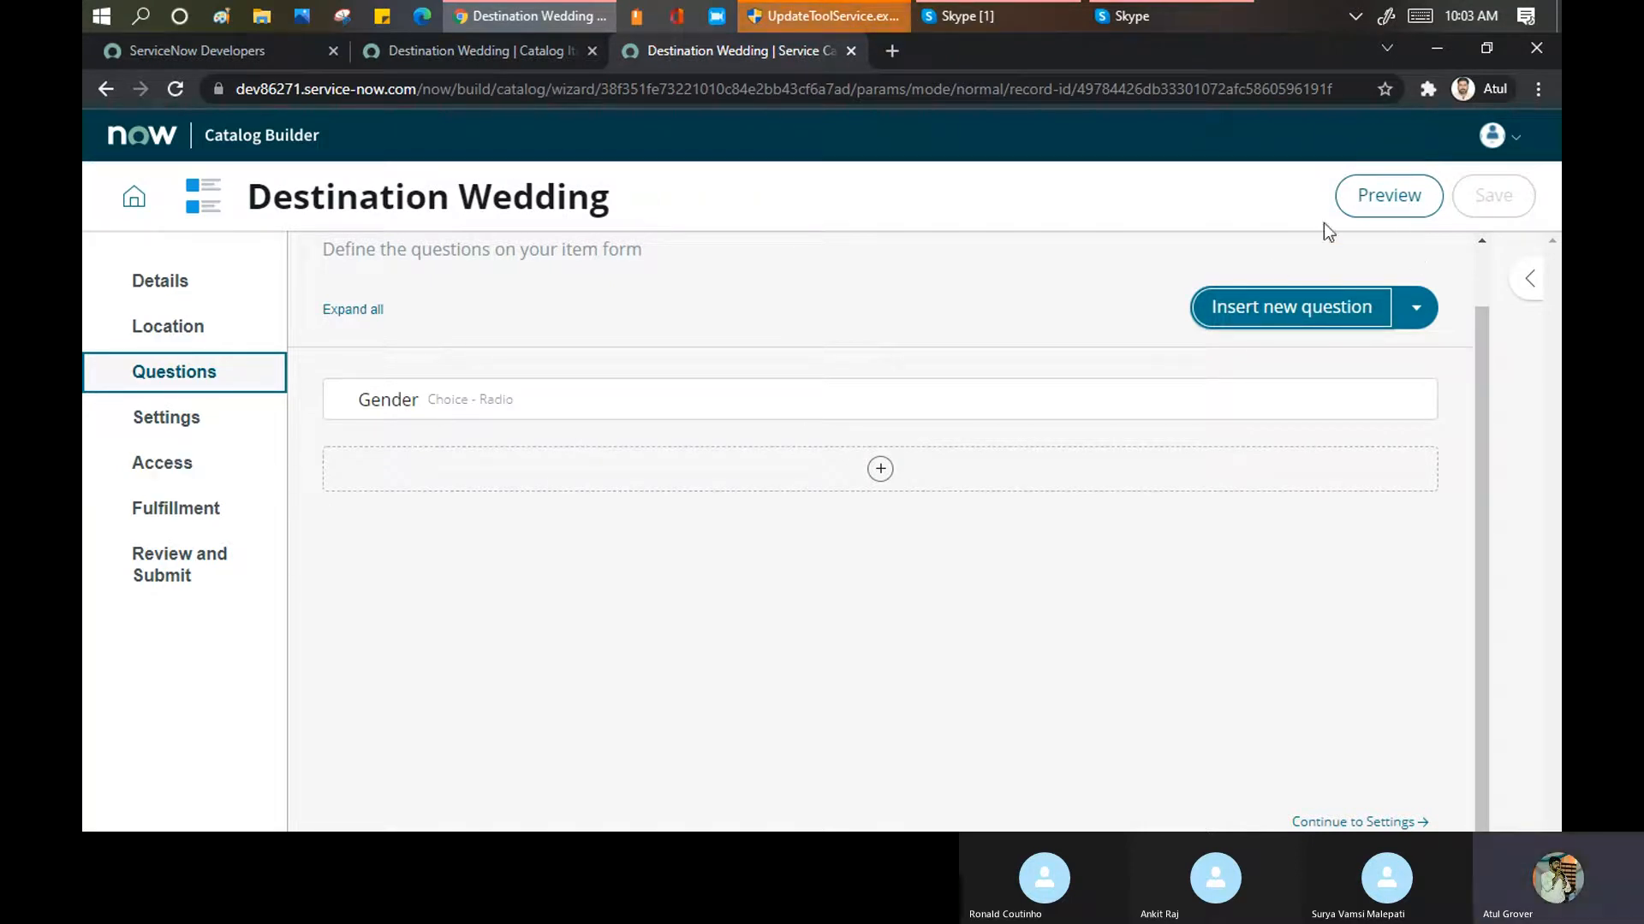
Preview the Destination Wedding item and look through its form in the Portal and Now Mobile views
click(1401, 198)
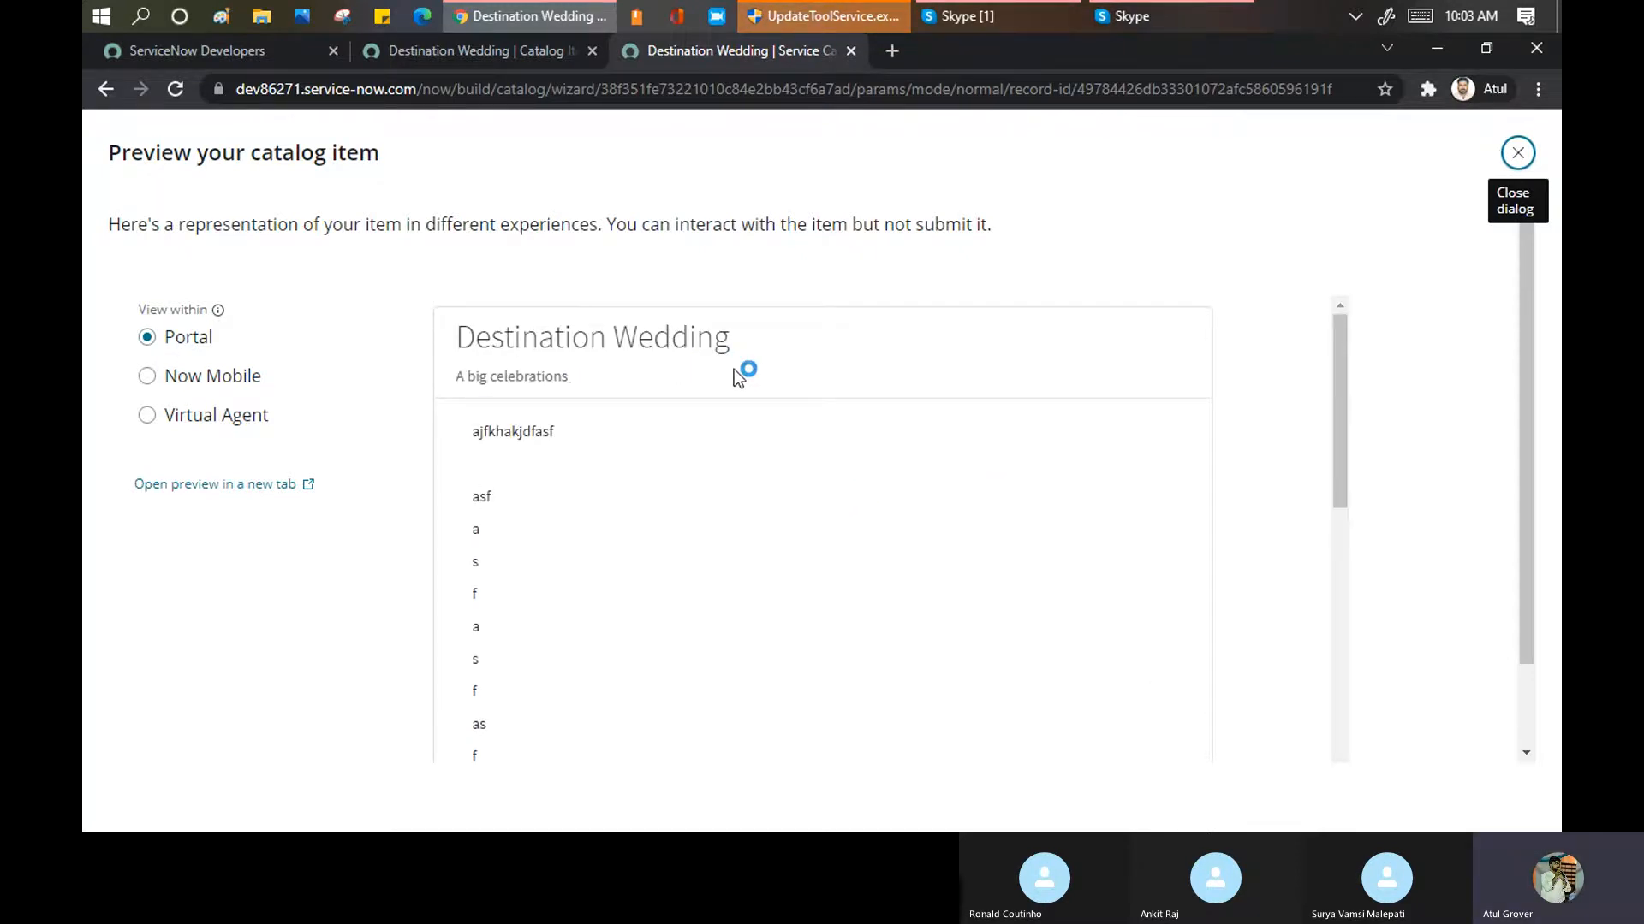
scroll(732, 368, down, 10)
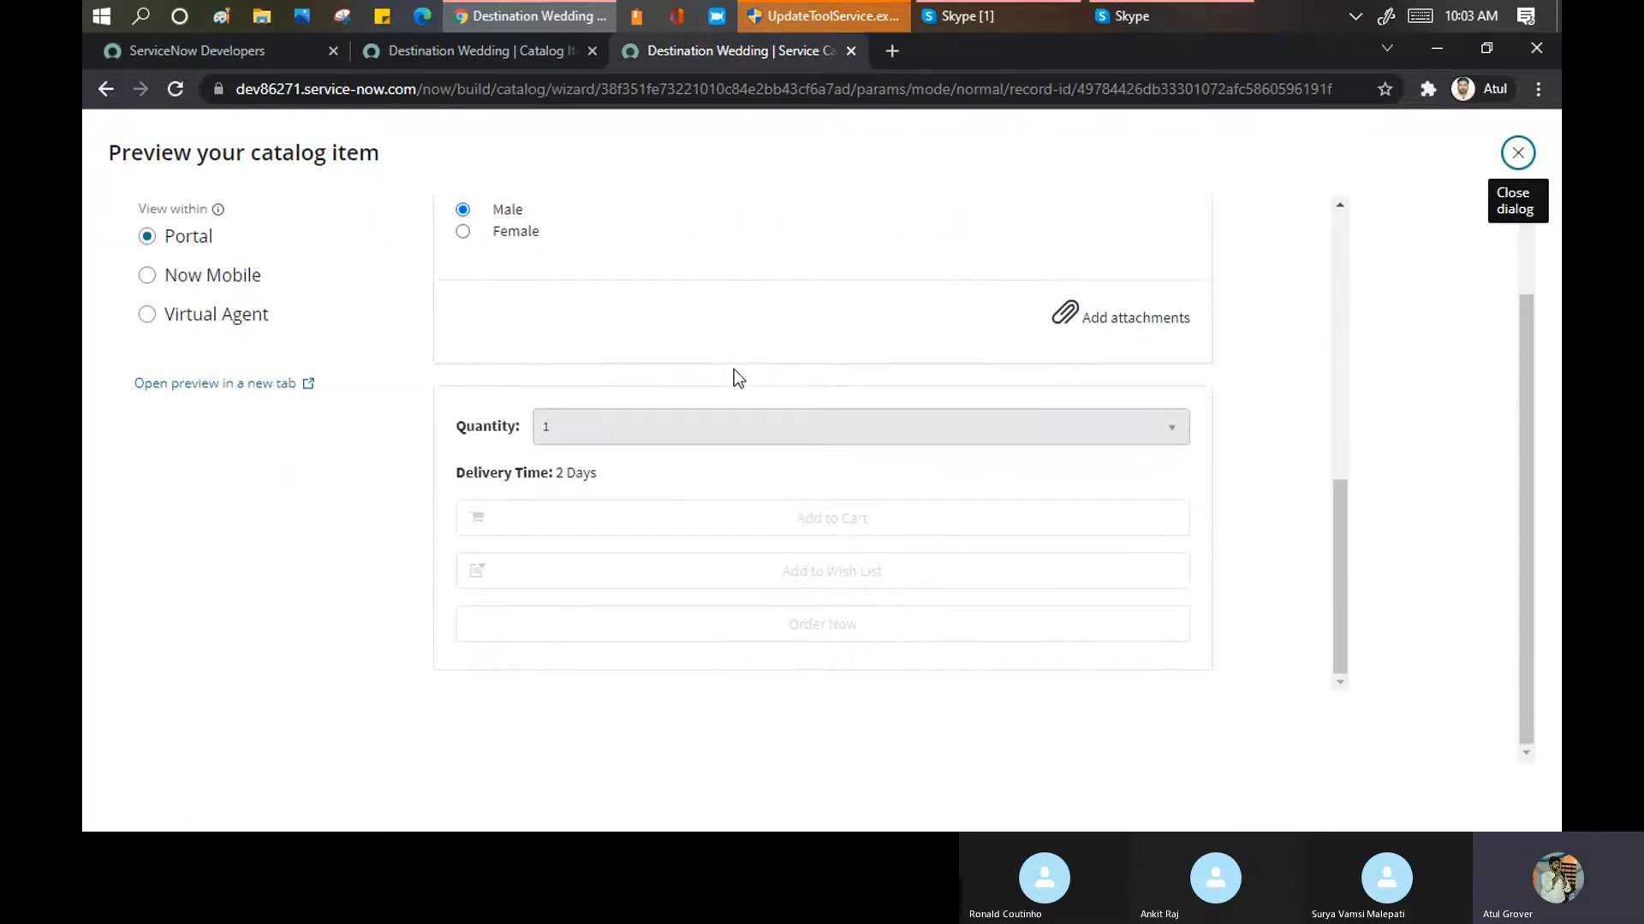
click(161, 276)
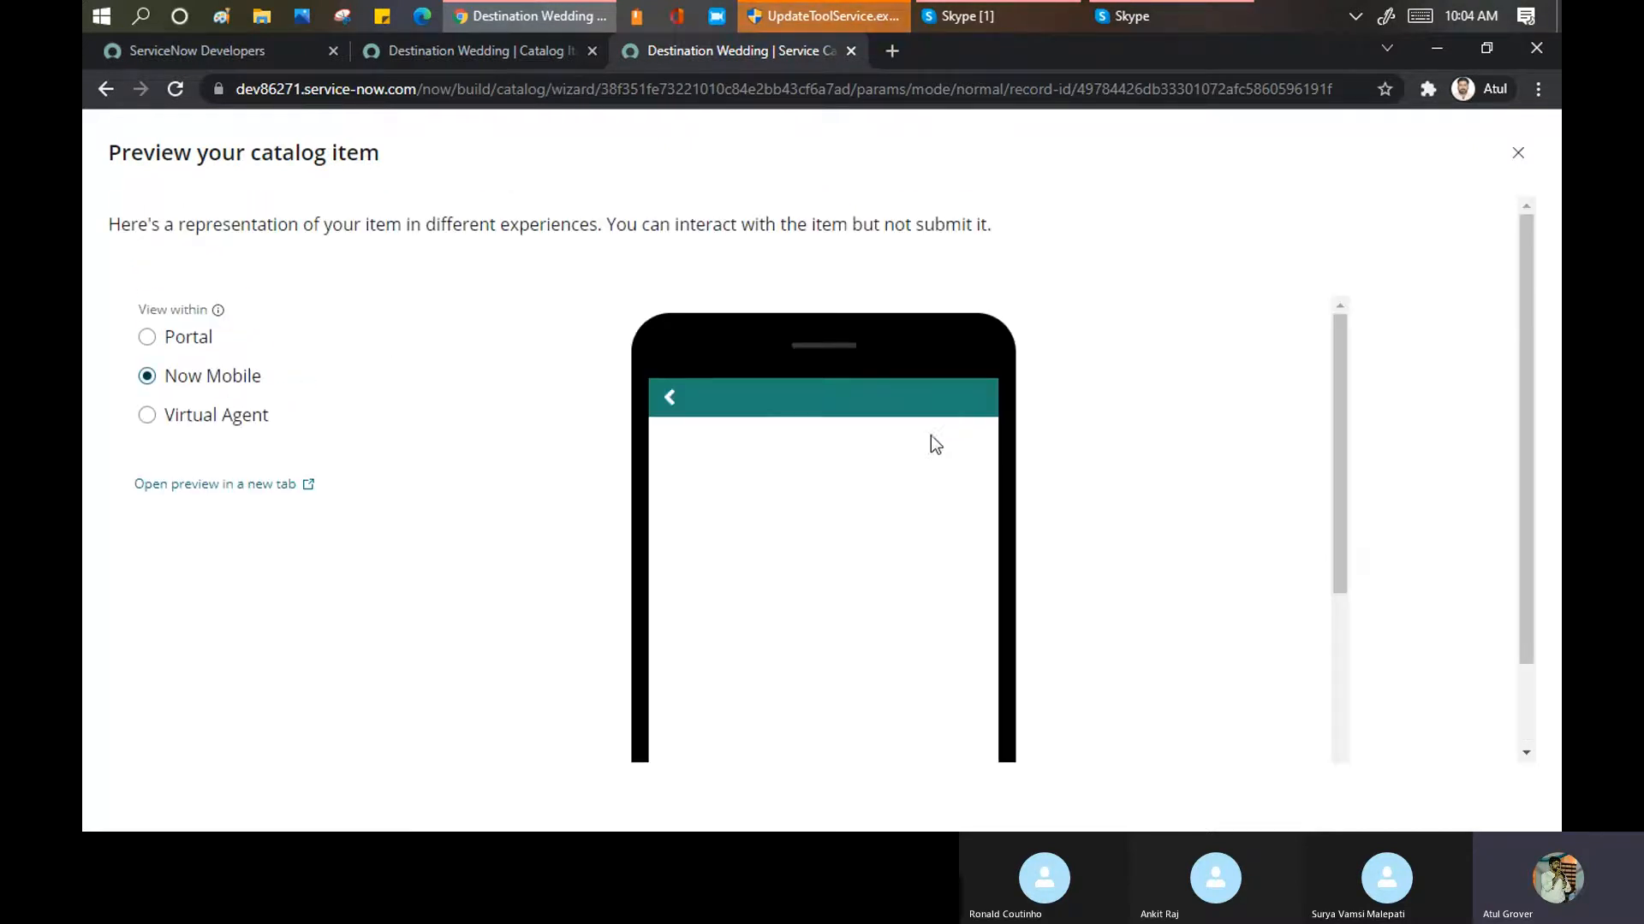
scroll(952, 423, down, 5)
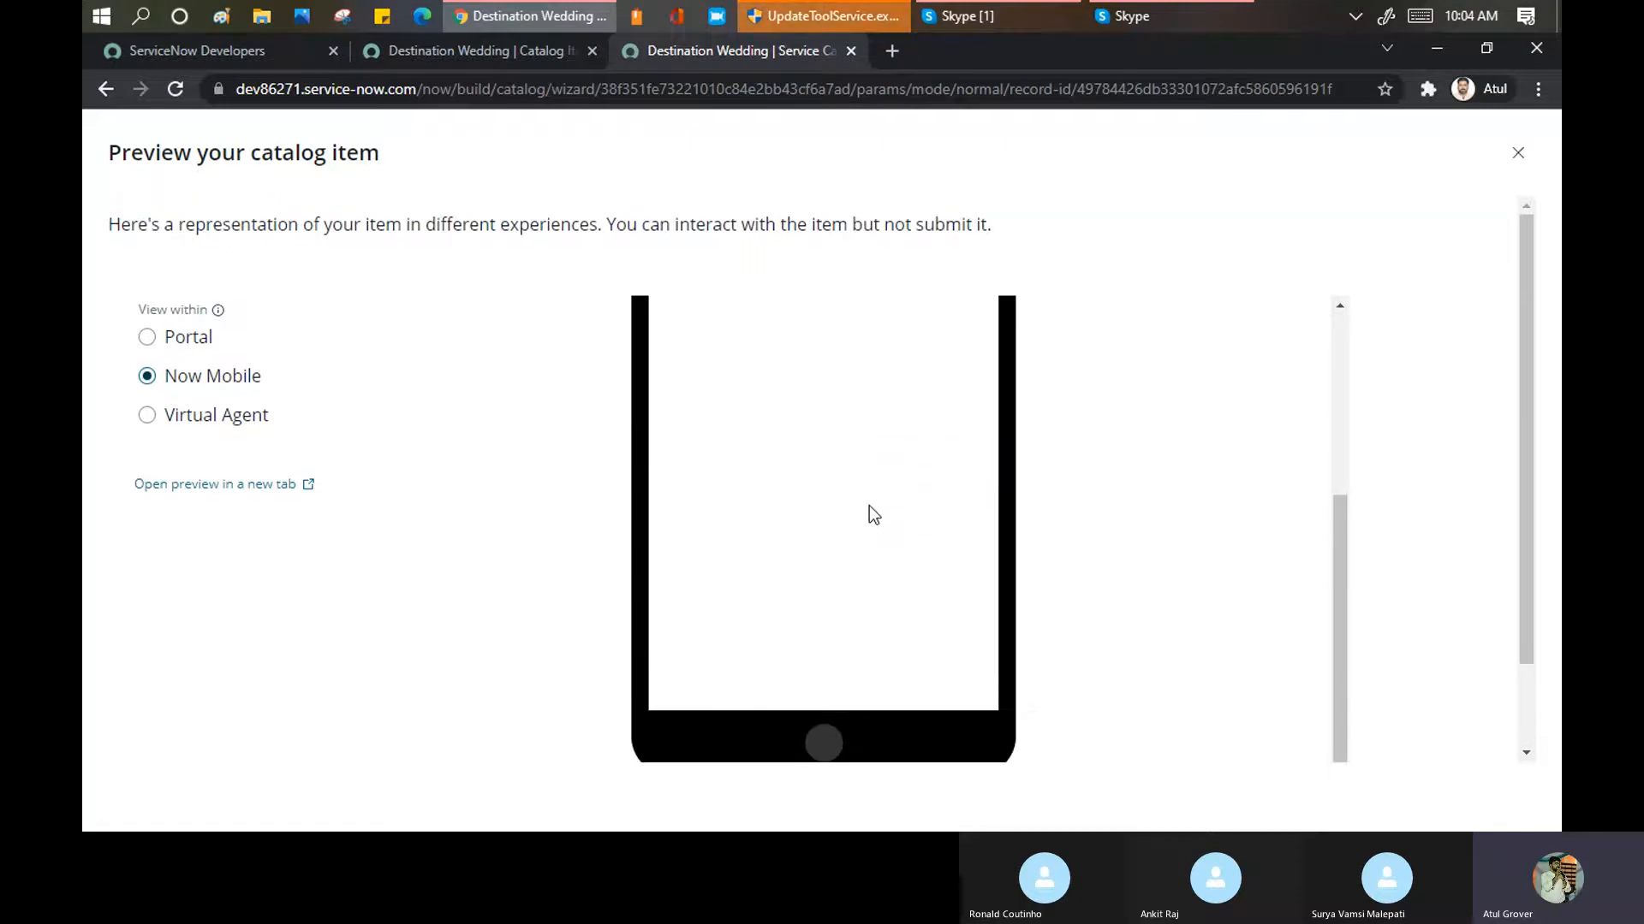
scroll(869, 505, up, 3)
scroll(800, 457, up, 2)
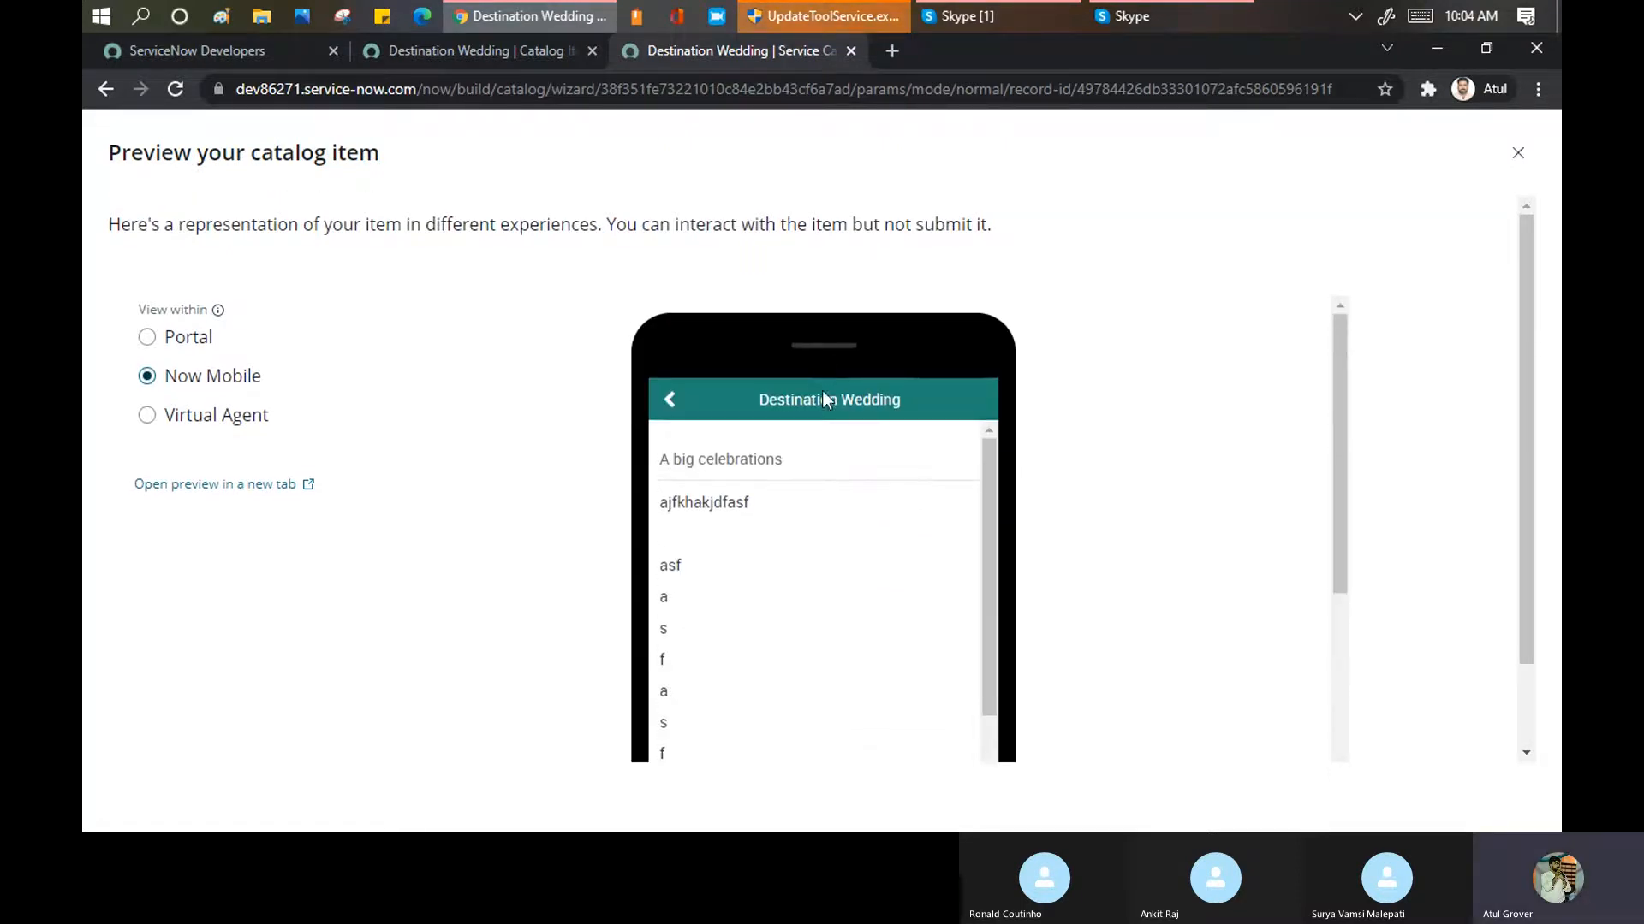
scroll(813, 462, down, 5)
scroll(813, 459, down, 3)
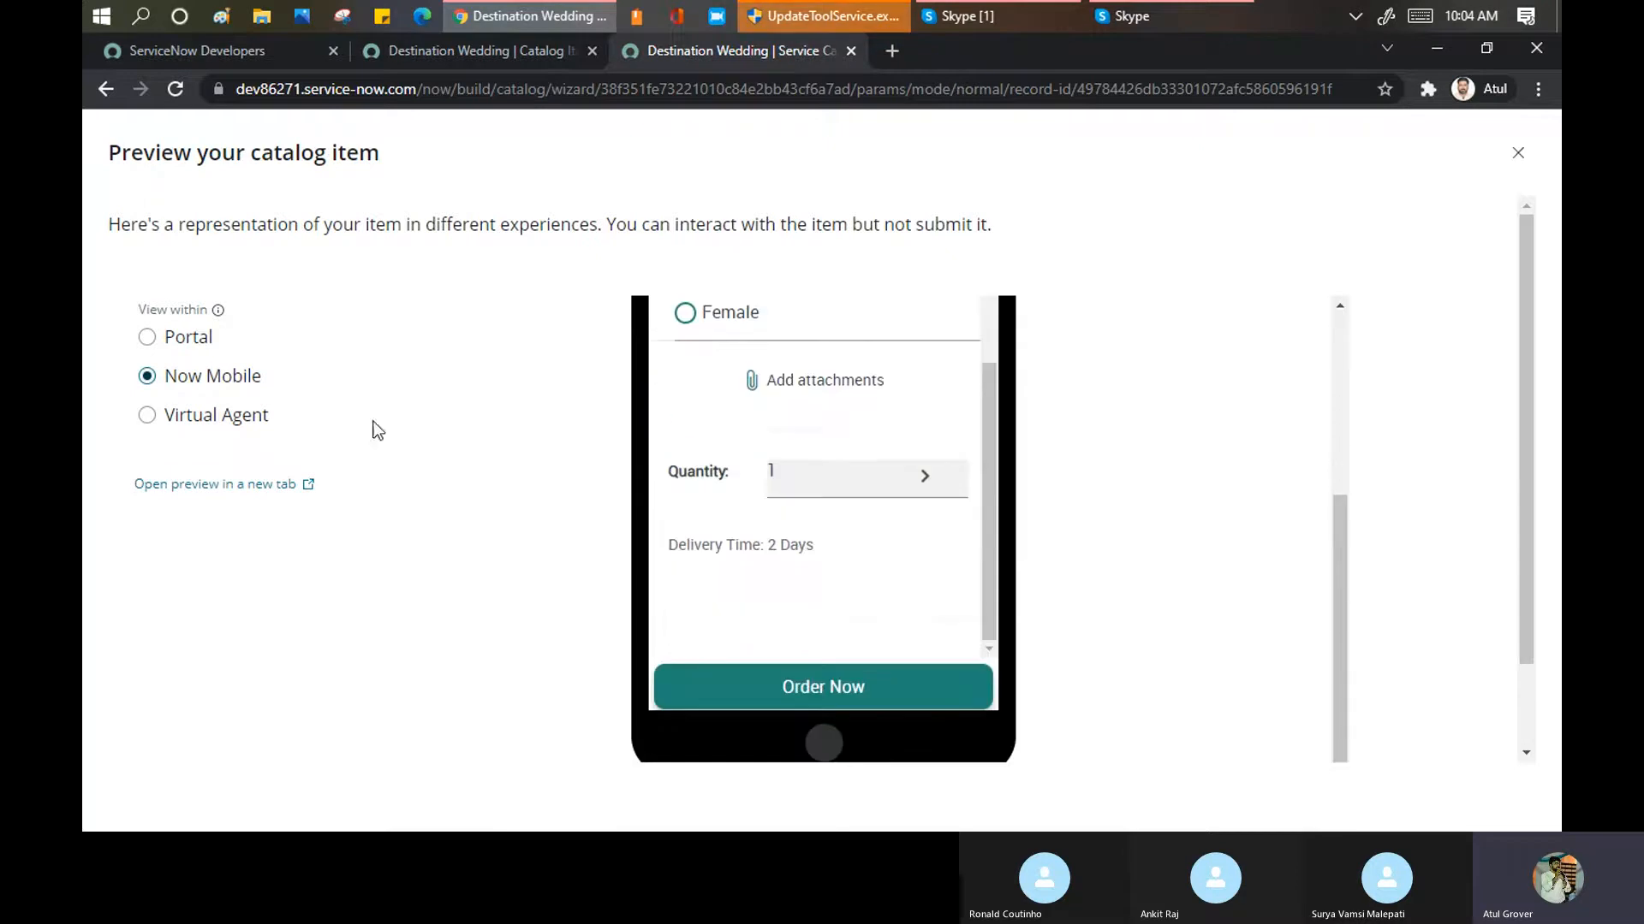
Look over the item's Virtual Agent preview and close the preview
click(147, 417)
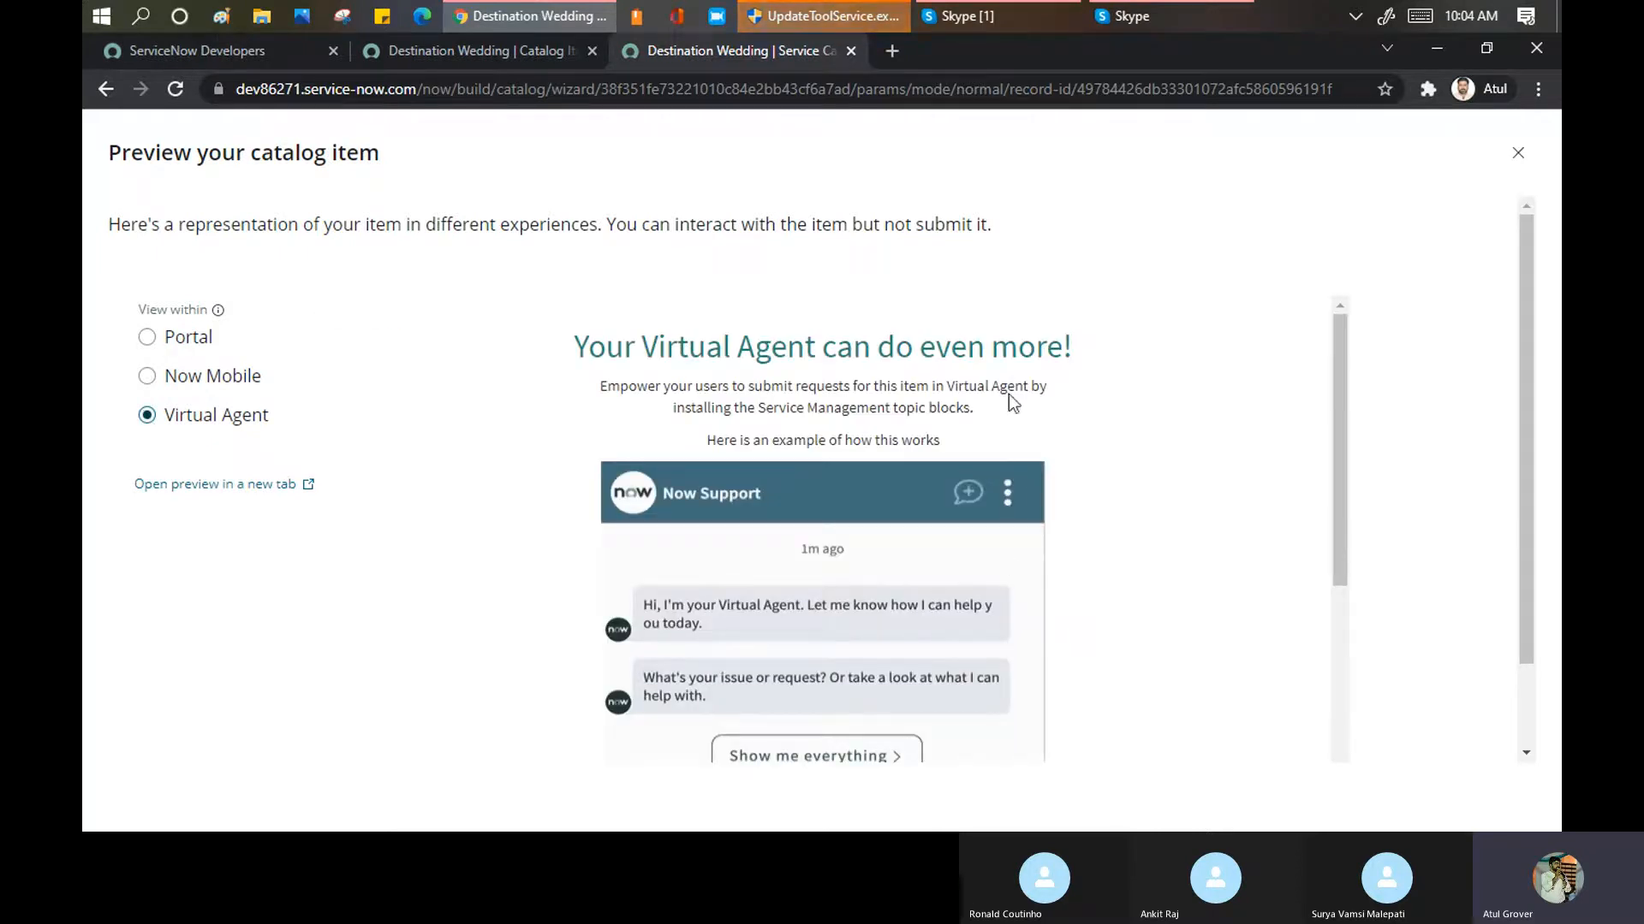
scroll(857, 356, down, 3)
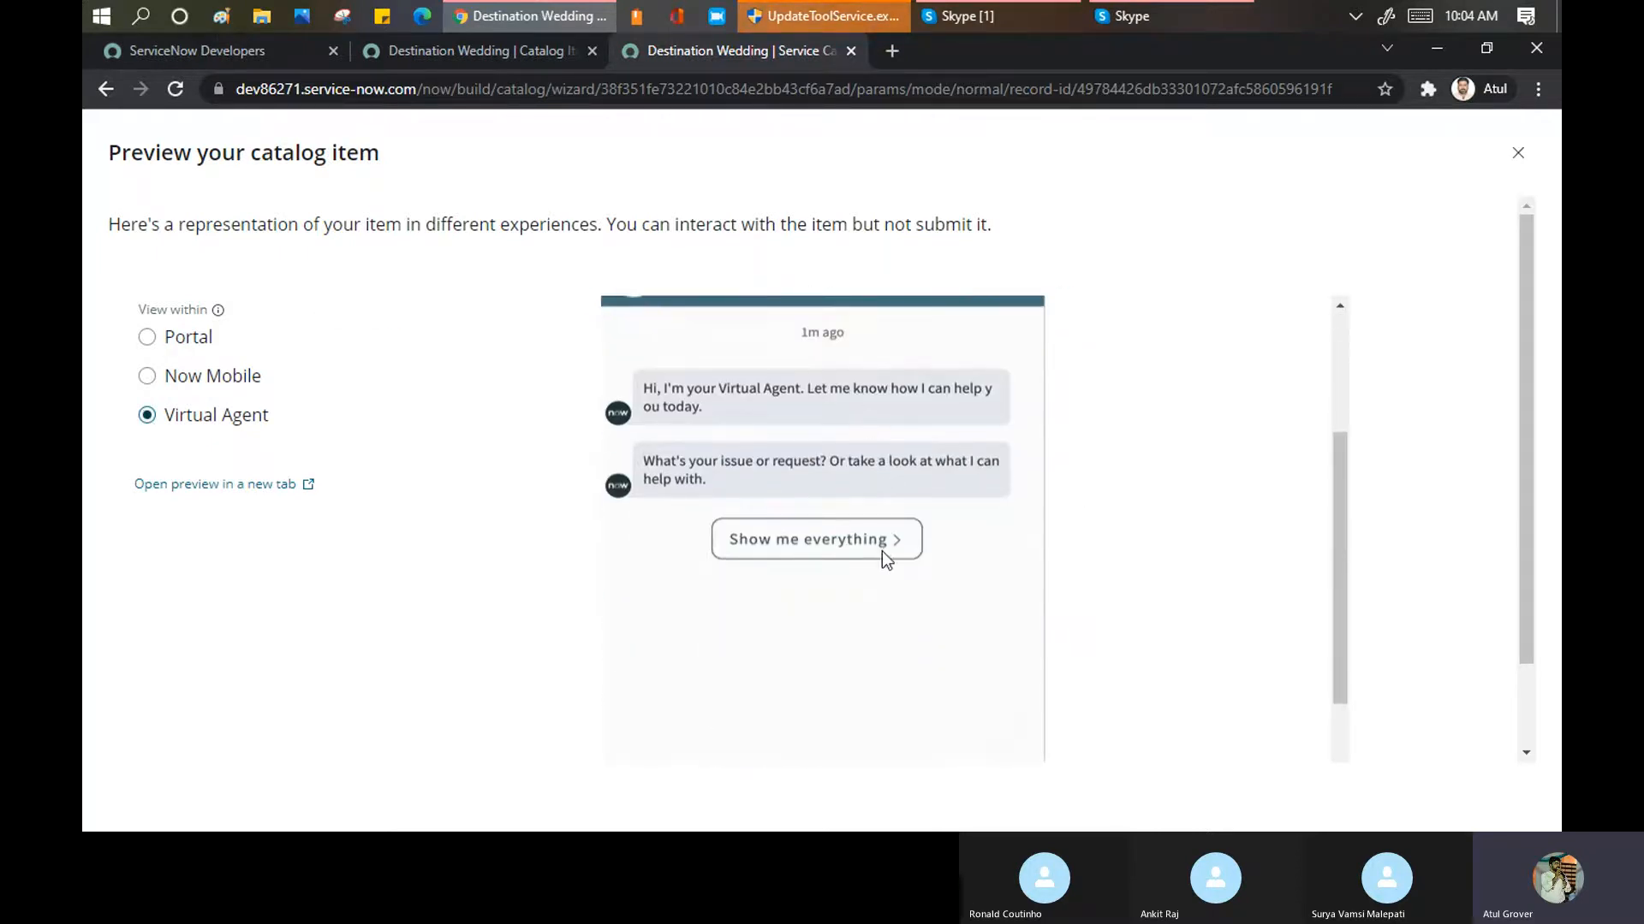
scroll(856, 436, down, 2)
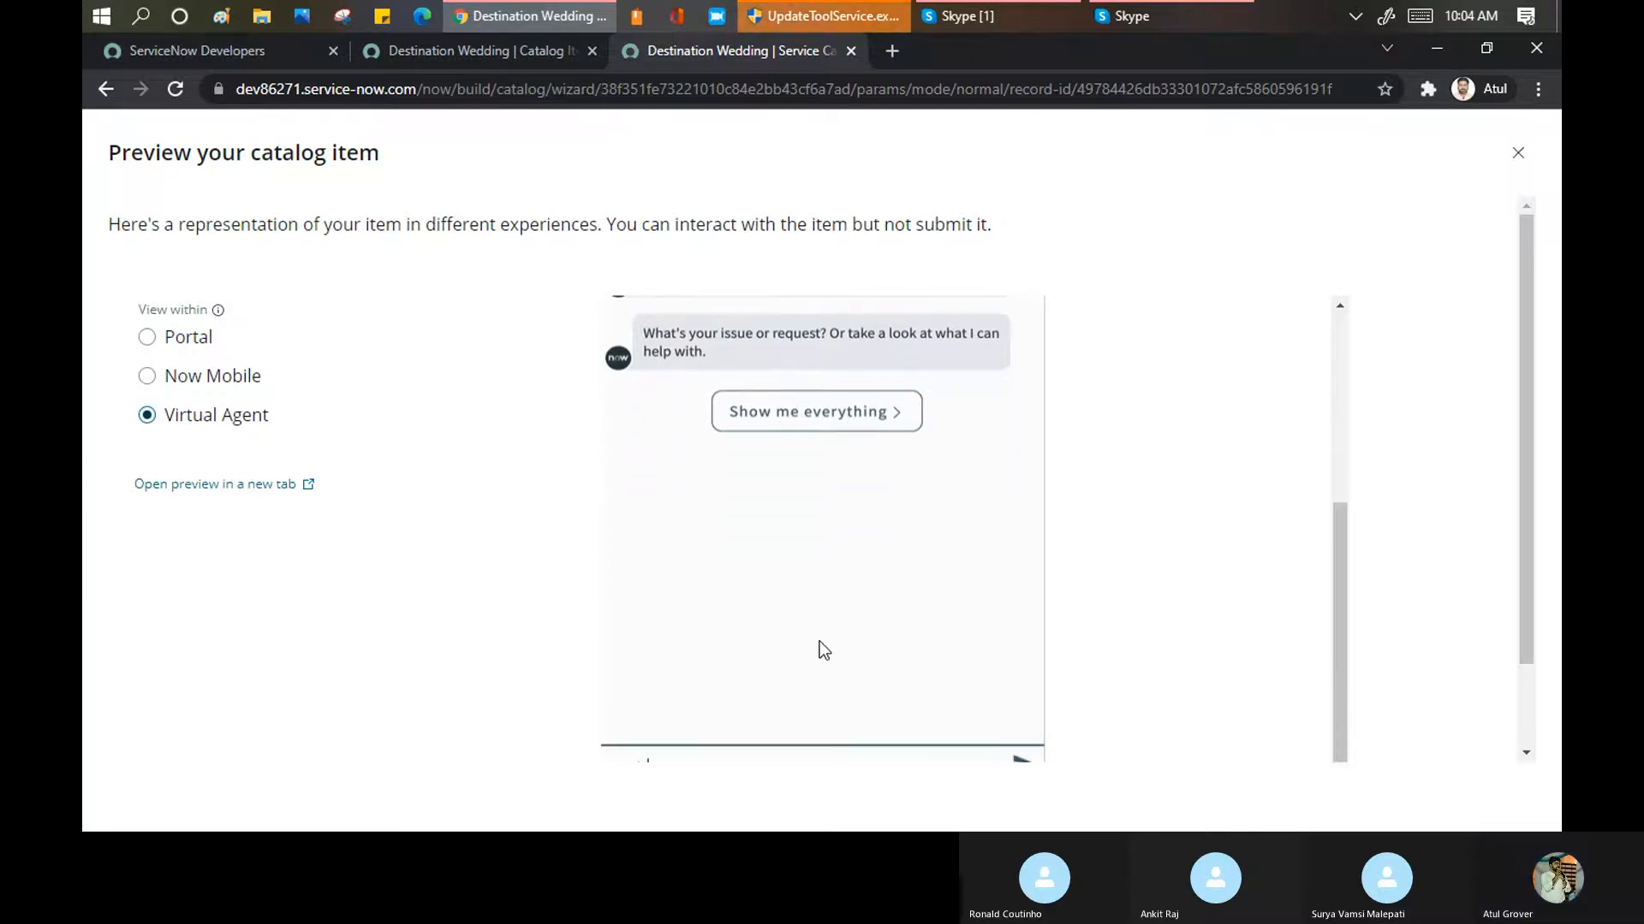
scroll(819, 640, up, 5)
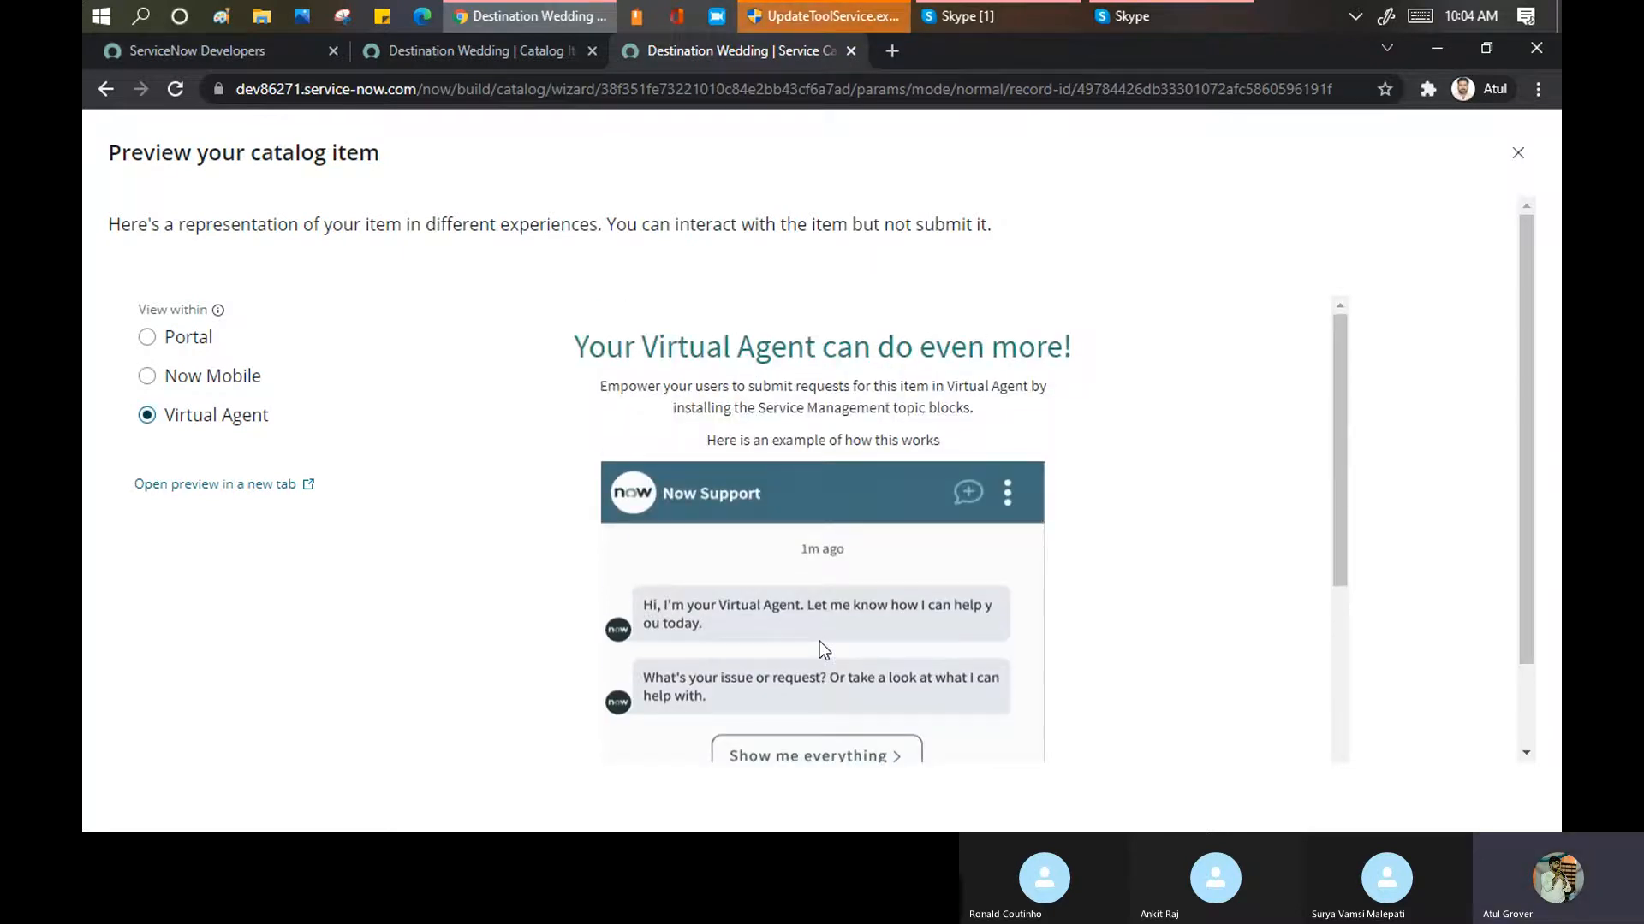
click(1518, 154)
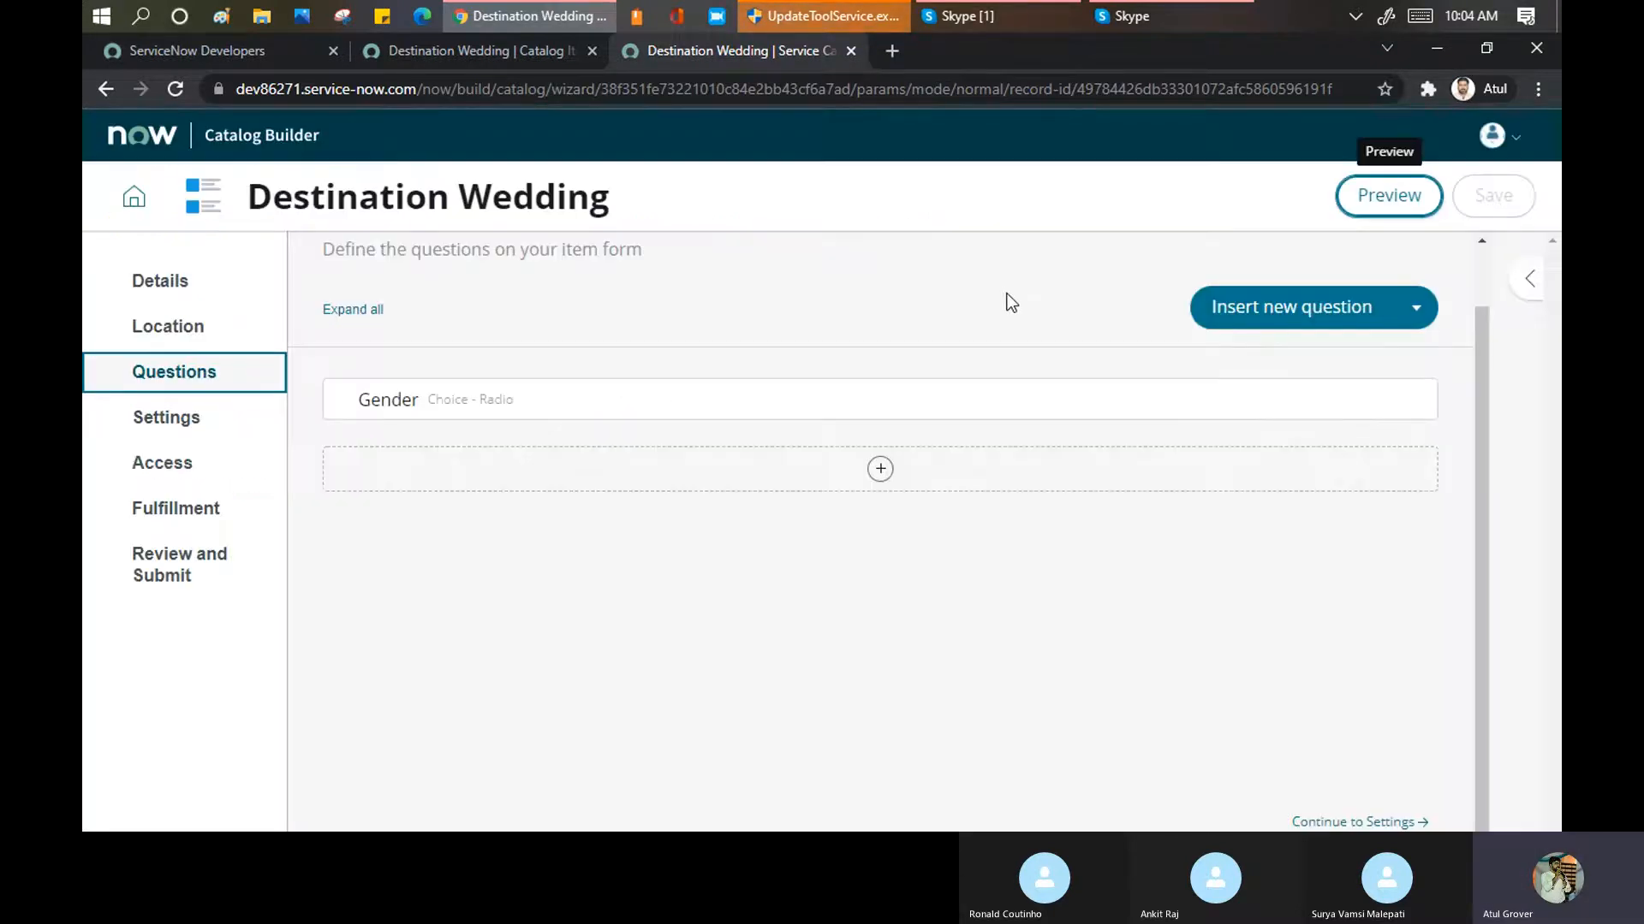
Examine the item's portal settings and user access criteria, and compare them with the related lists on the catalog item record
click(199, 427)
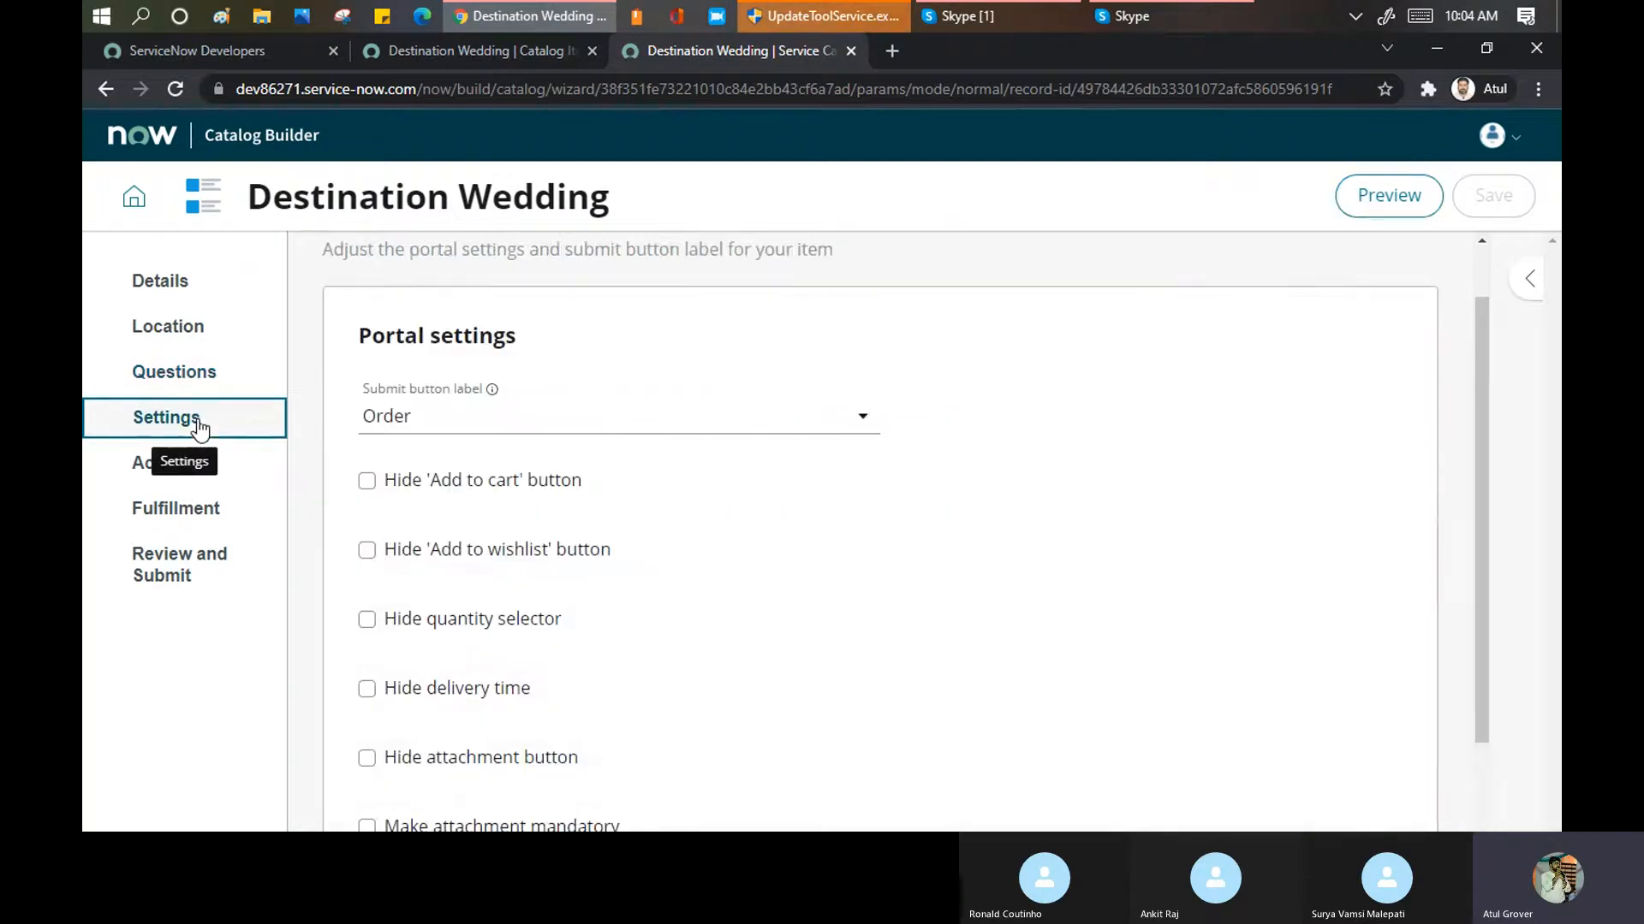
scroll(1043, 440, down, 2)
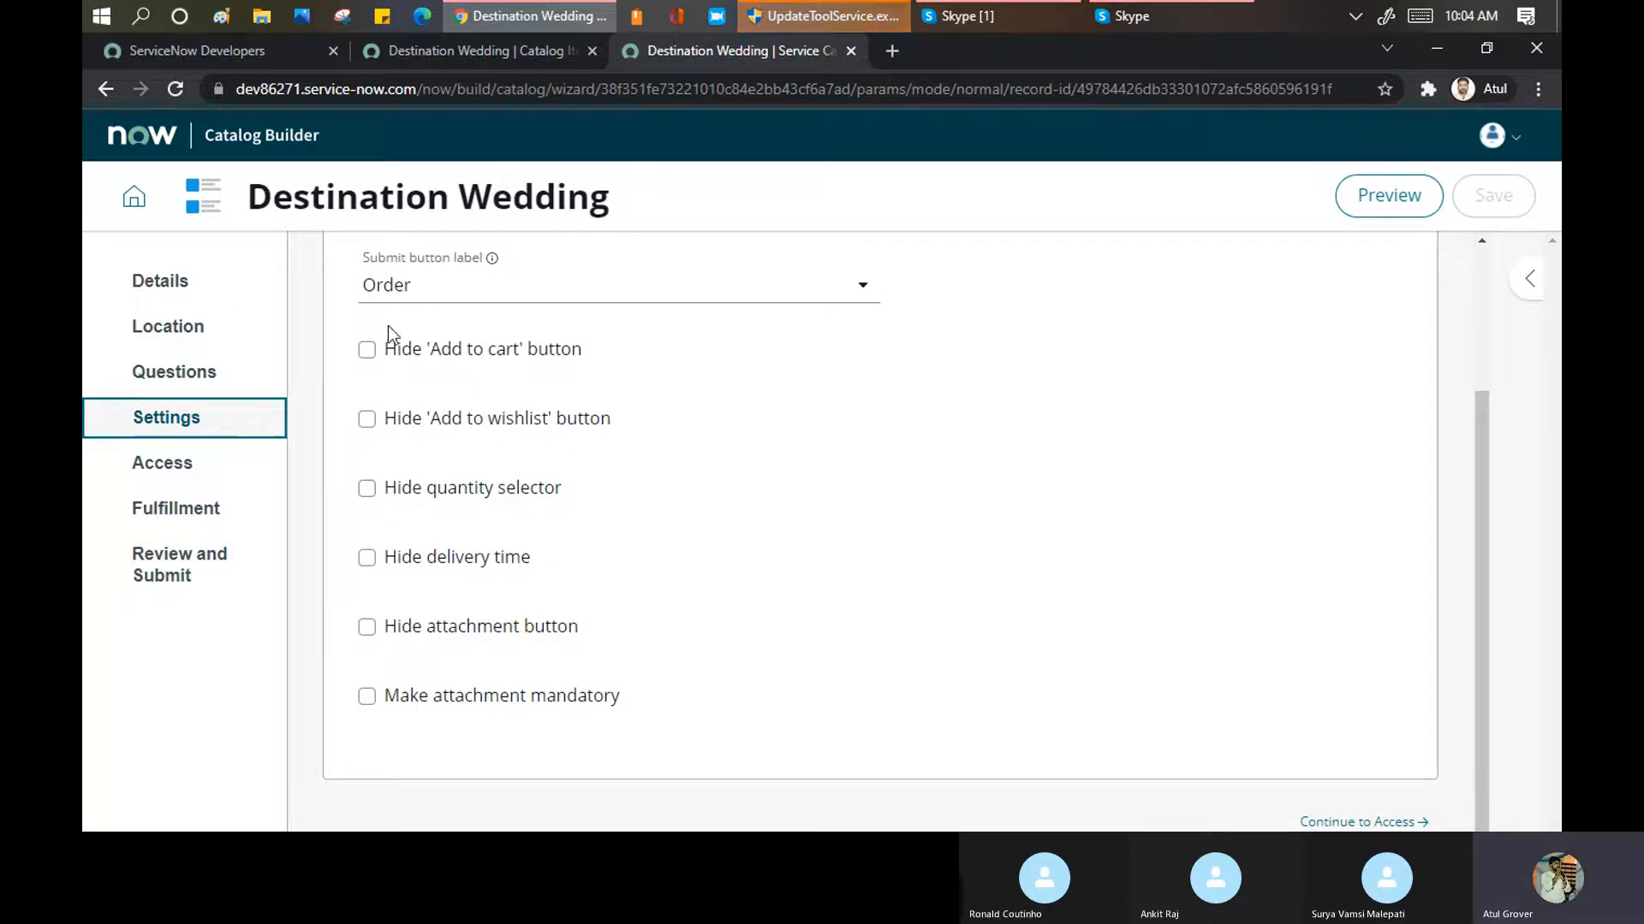
click(150, 478)
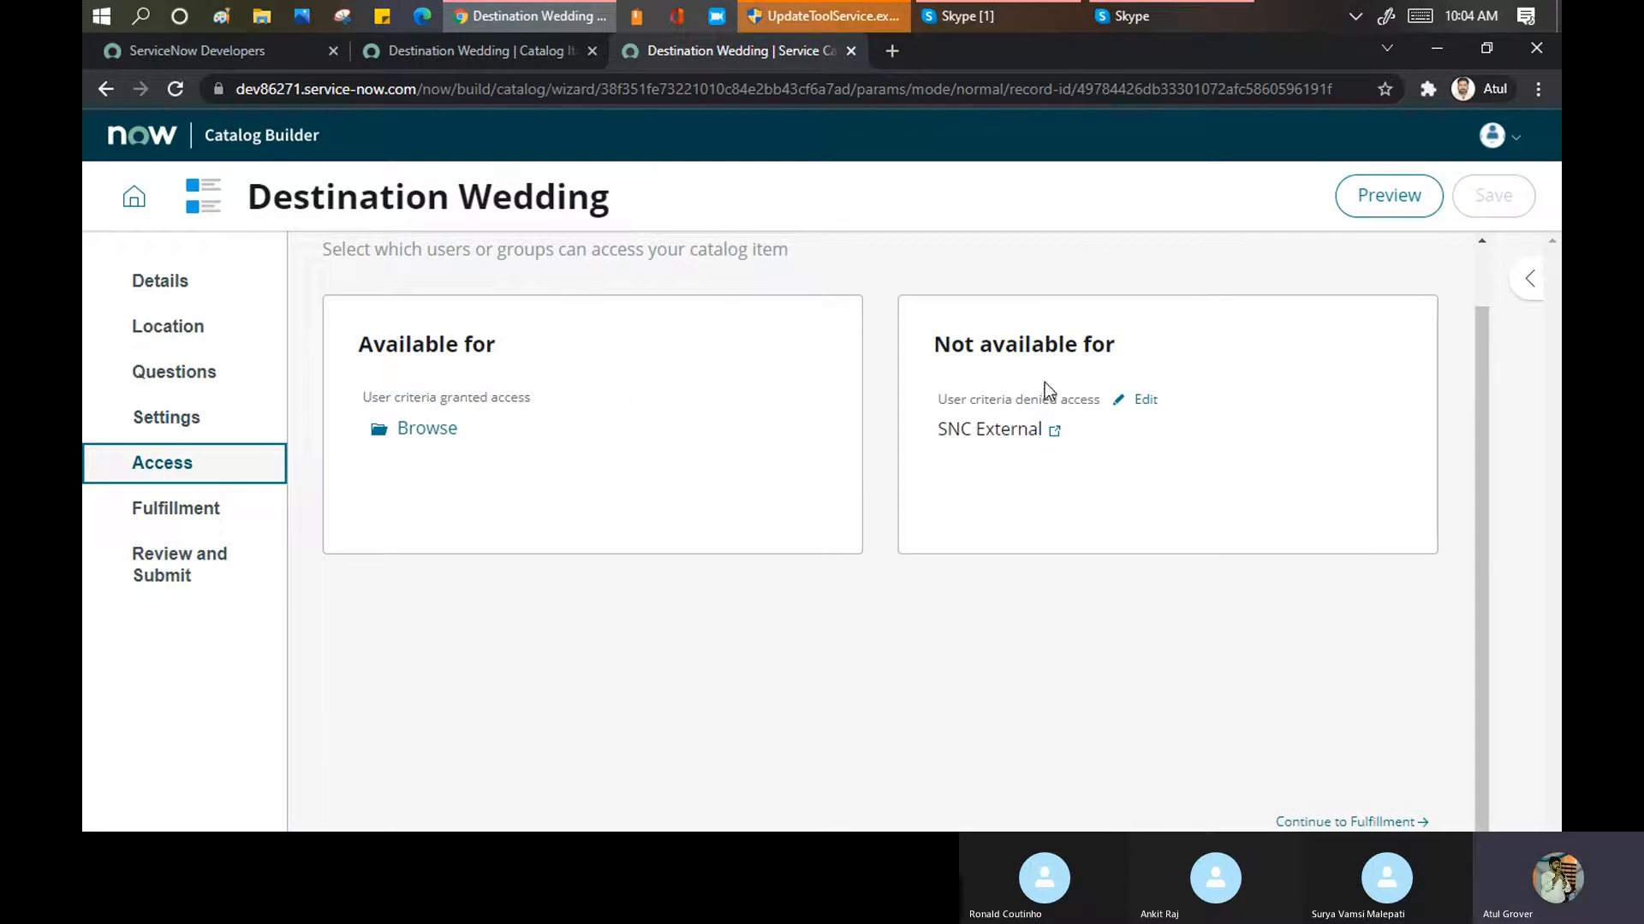
click(502, 49)
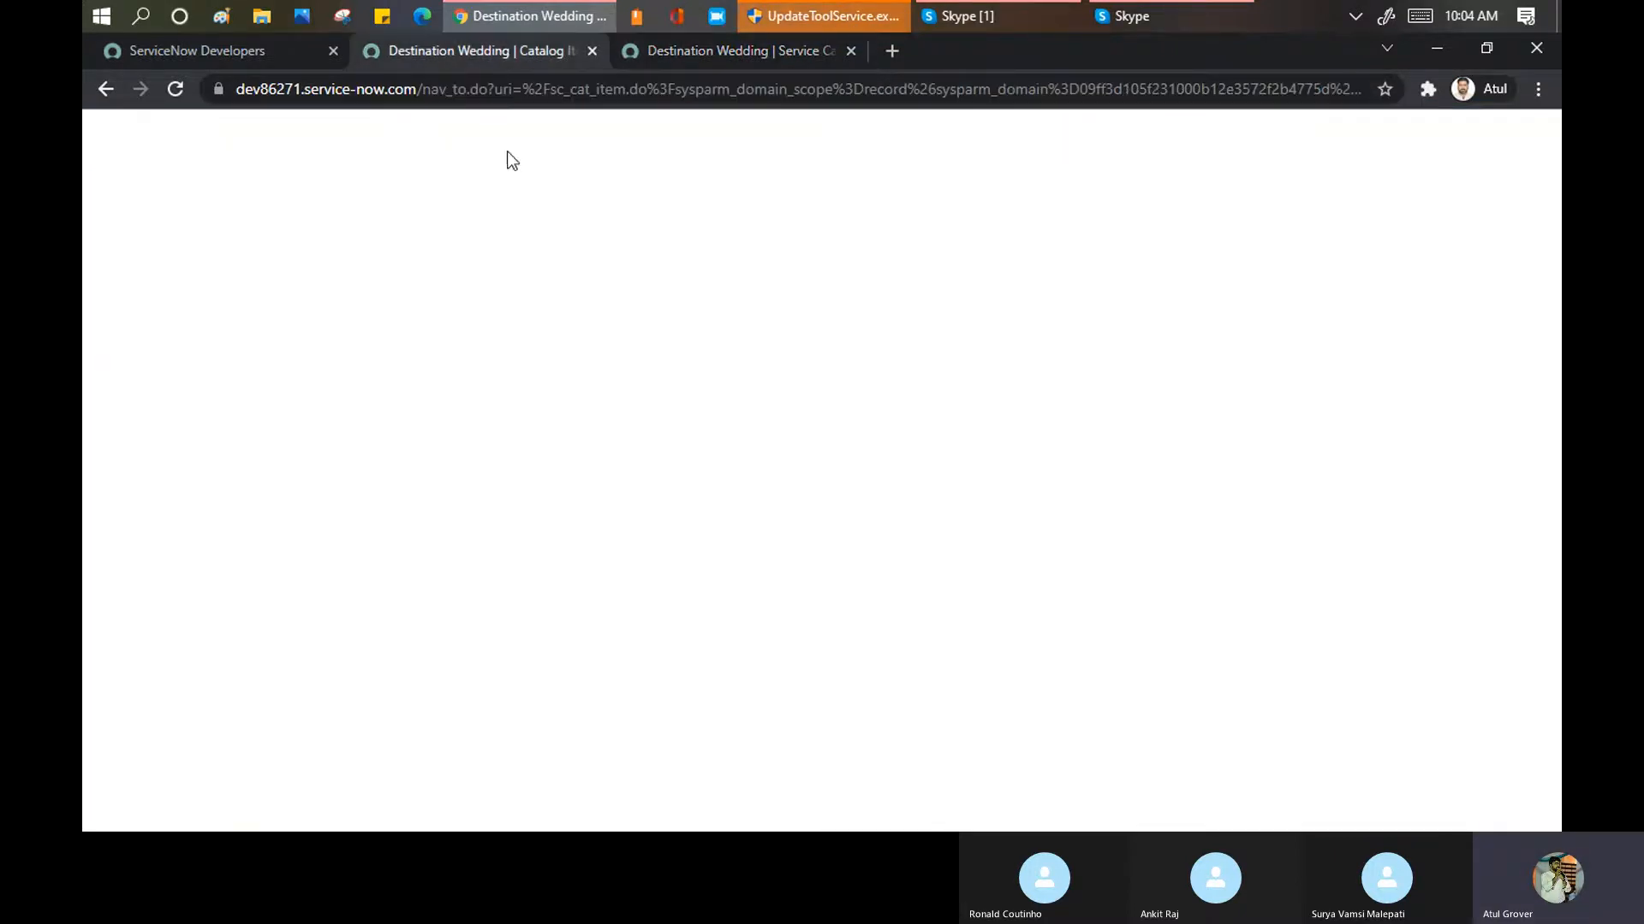
scroll(928, 459, down, 10)
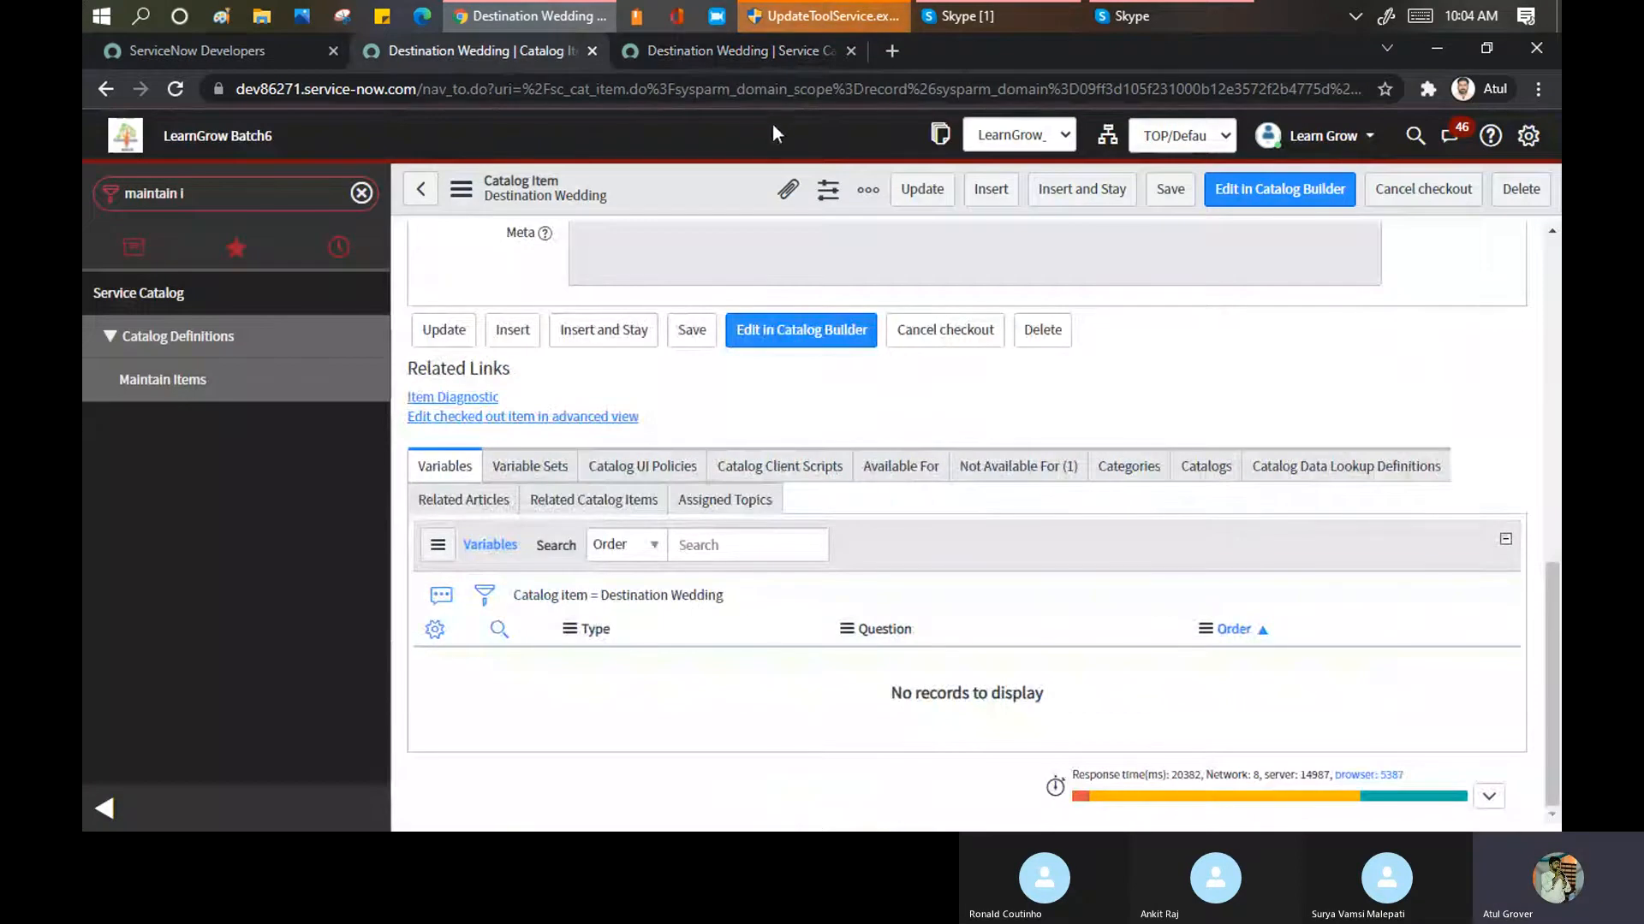
Read the item's fulfillment method in Catalog Builder and check the process engine details on the catalog item record
click(746, 59)
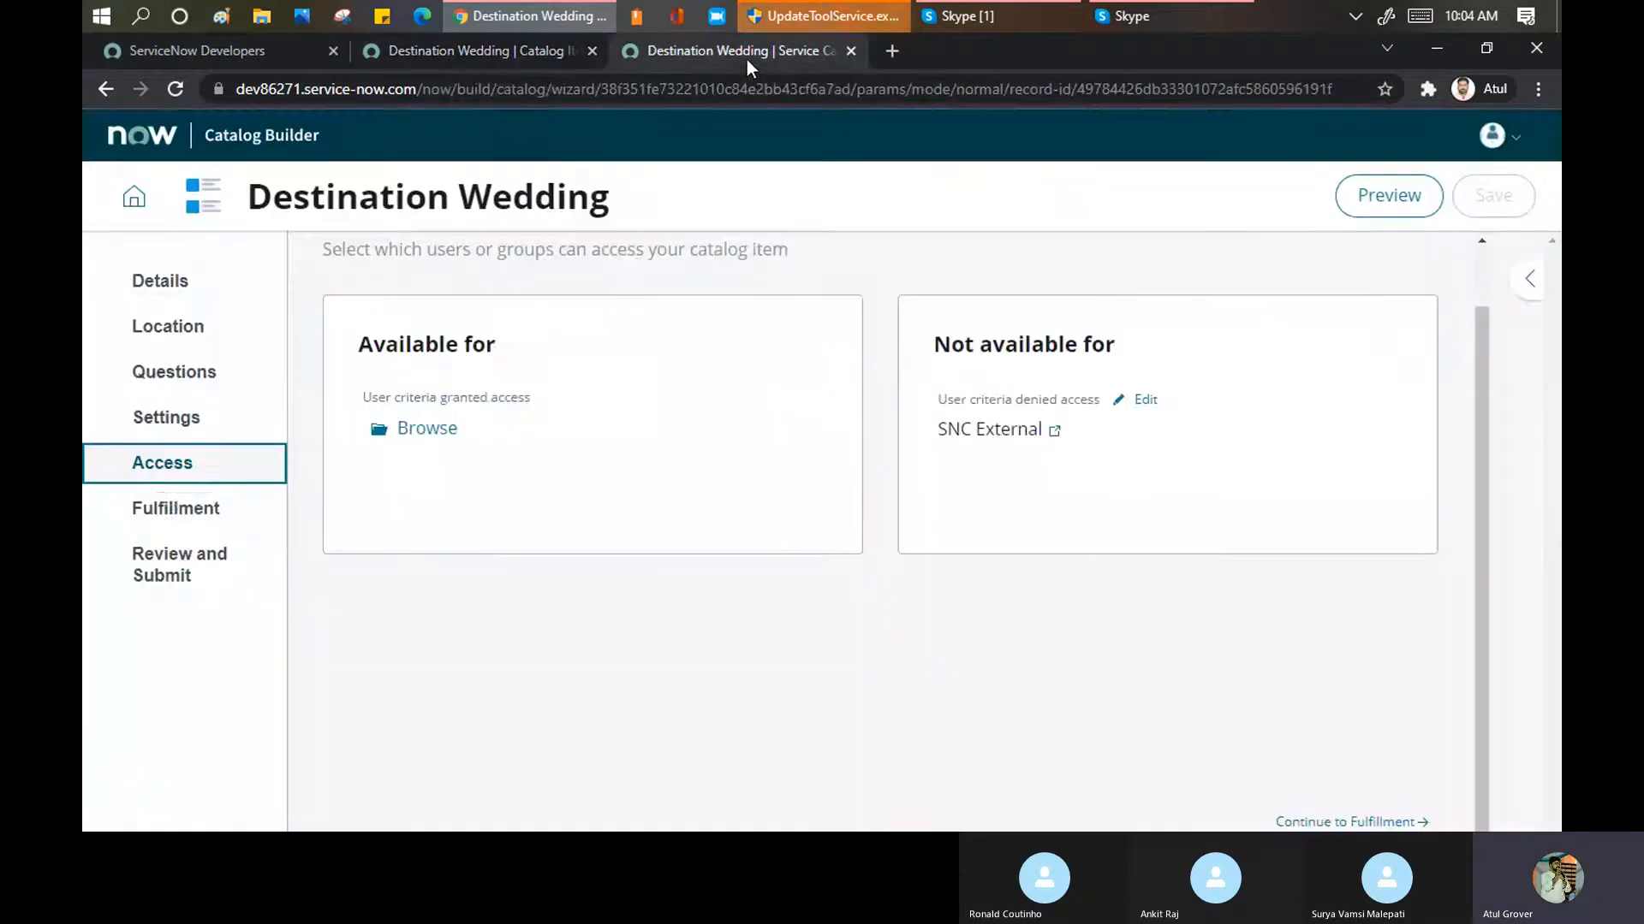
click(141, 521)
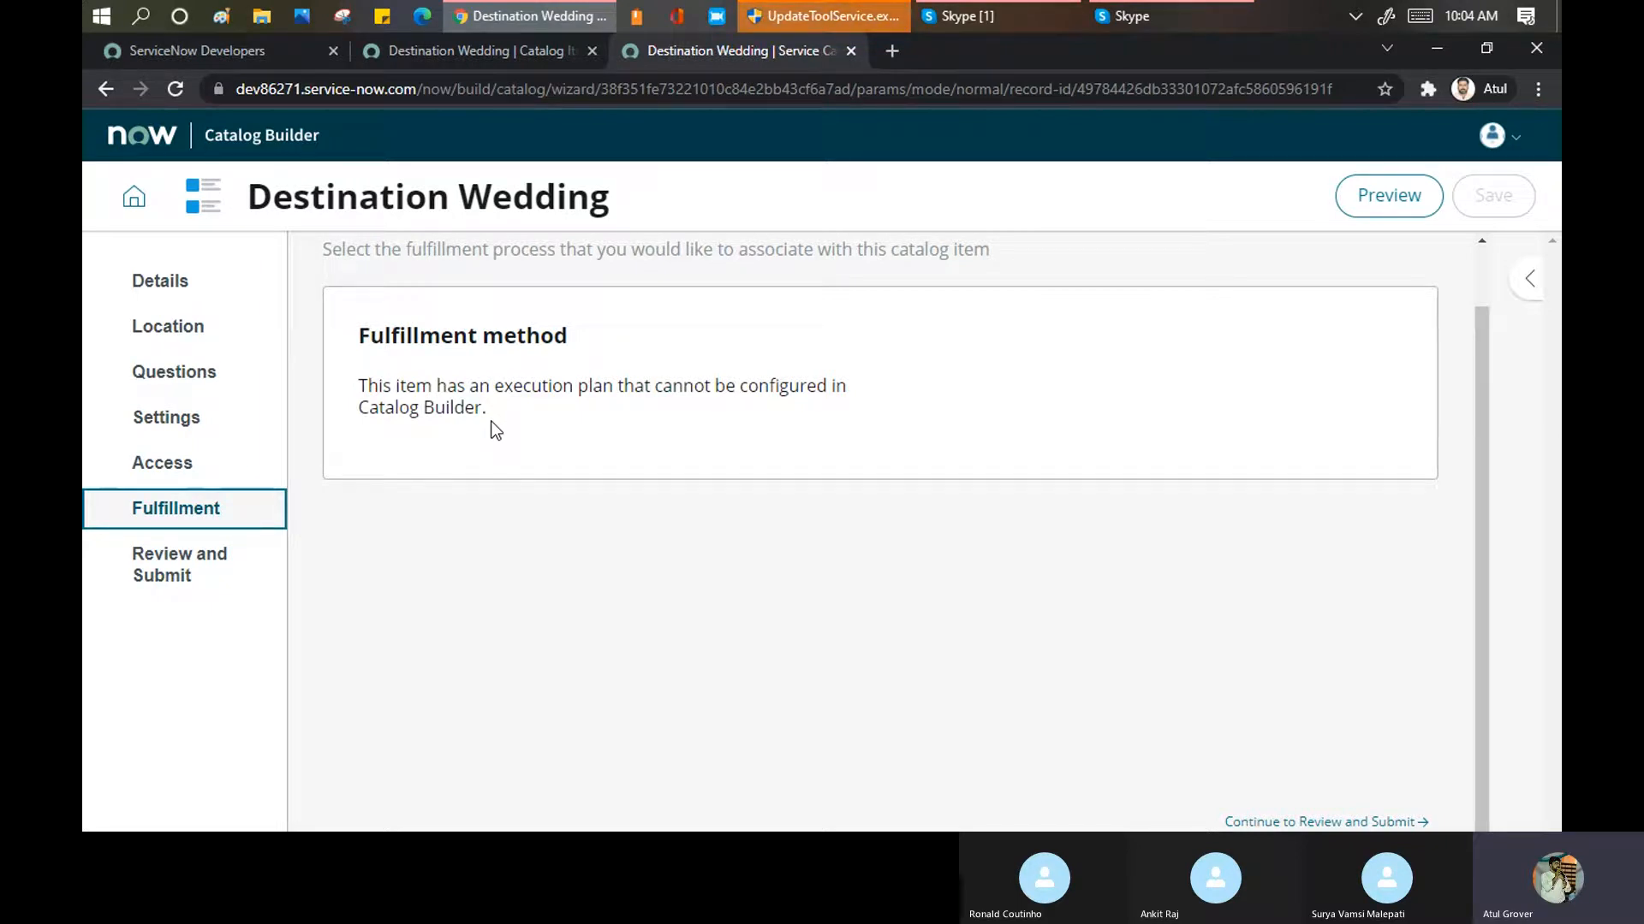
drag(383, 254, 869, 286)
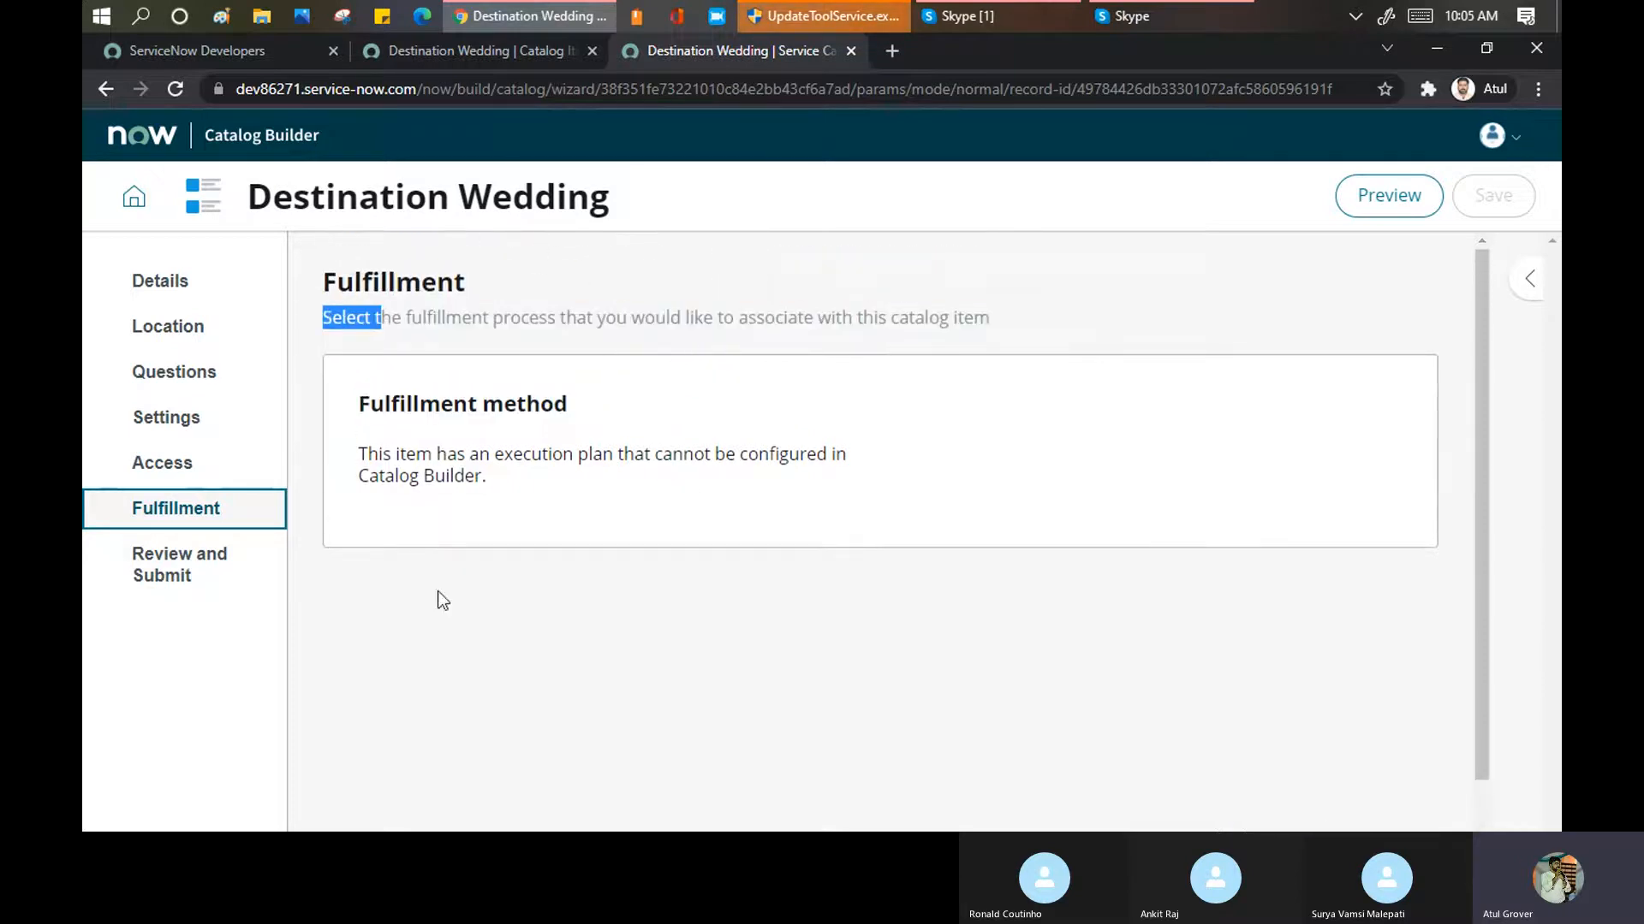
drag(417, 454, 638, 486)
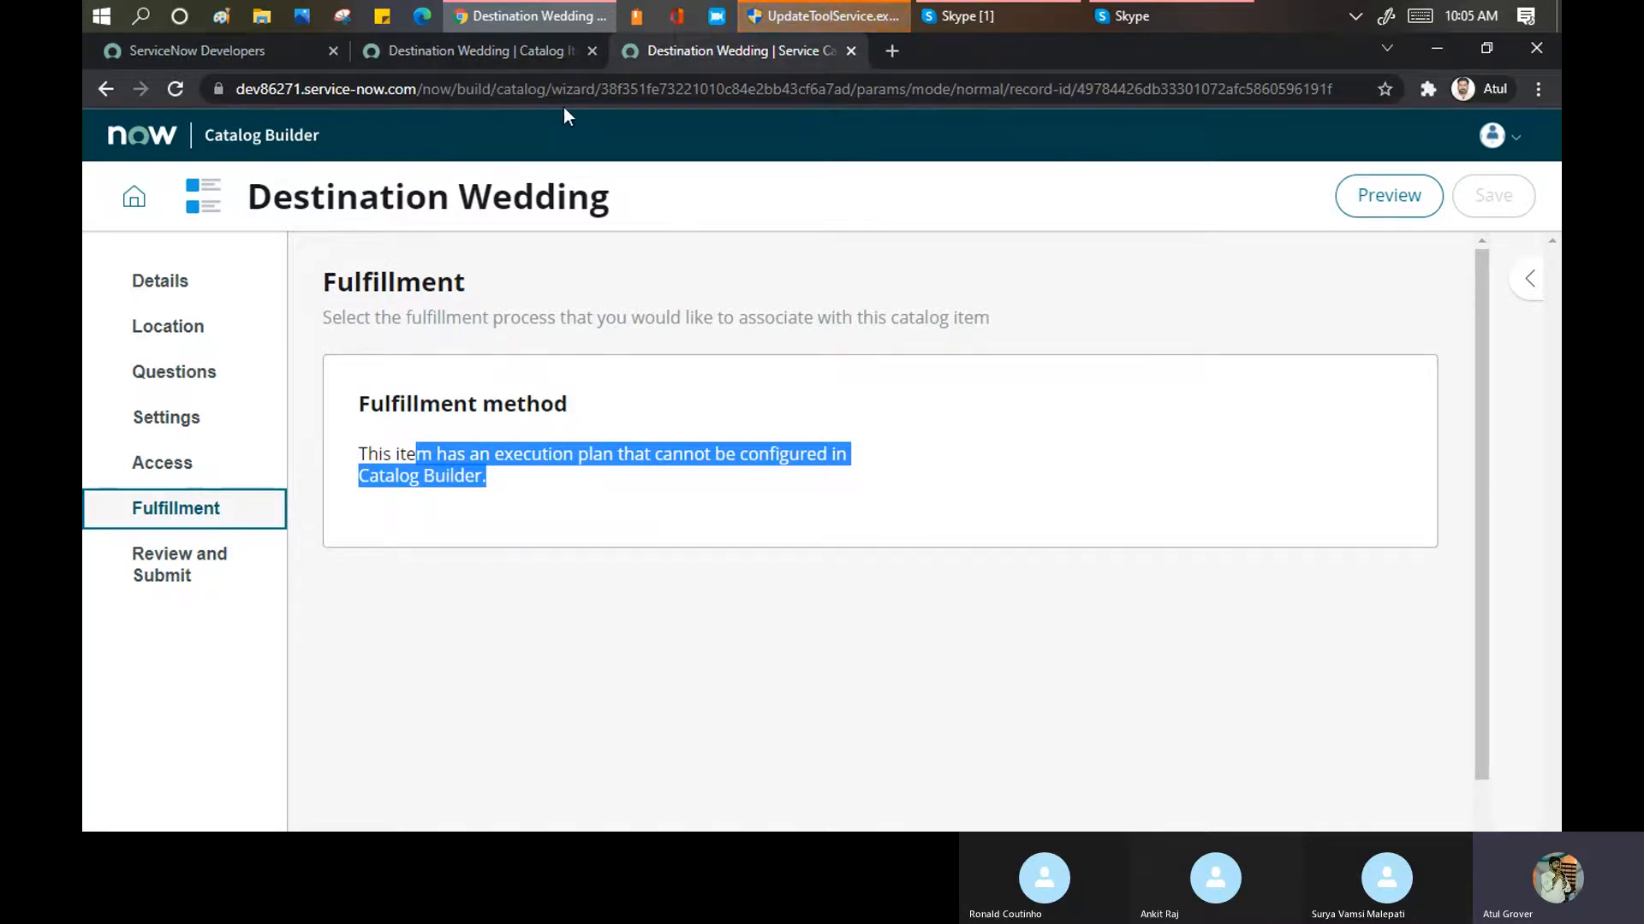
click(523, 53)
scroll(543, 259, up, 5)
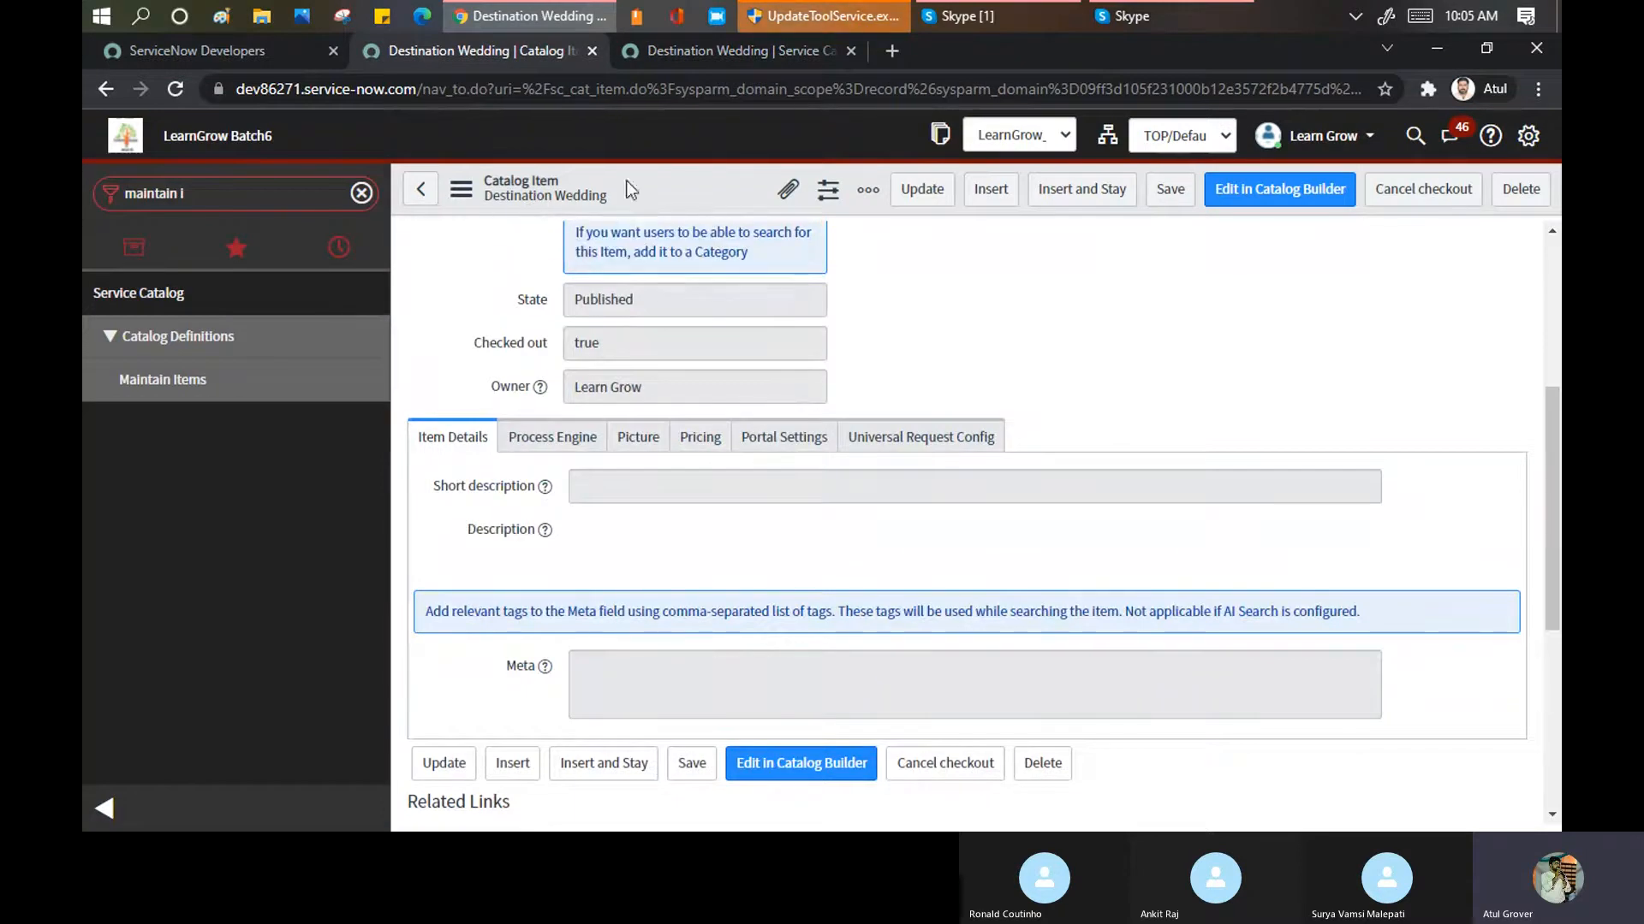
click(565, 443)
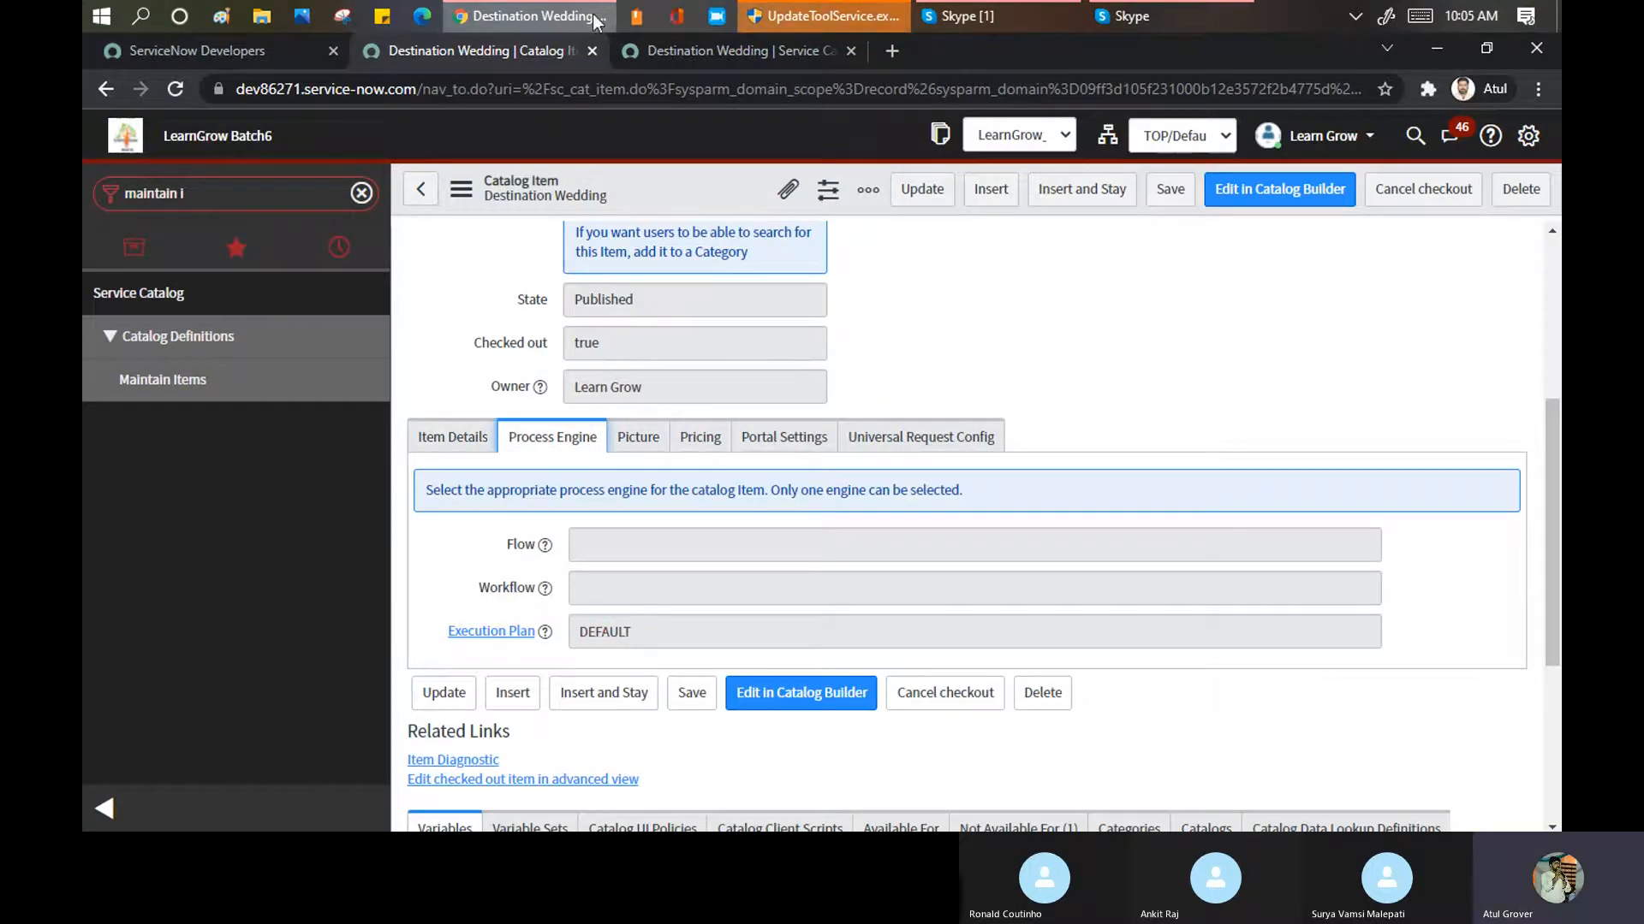
Return to Catalog Builder, open the review of the Destination Wedding item and submit it
click(697, 51)
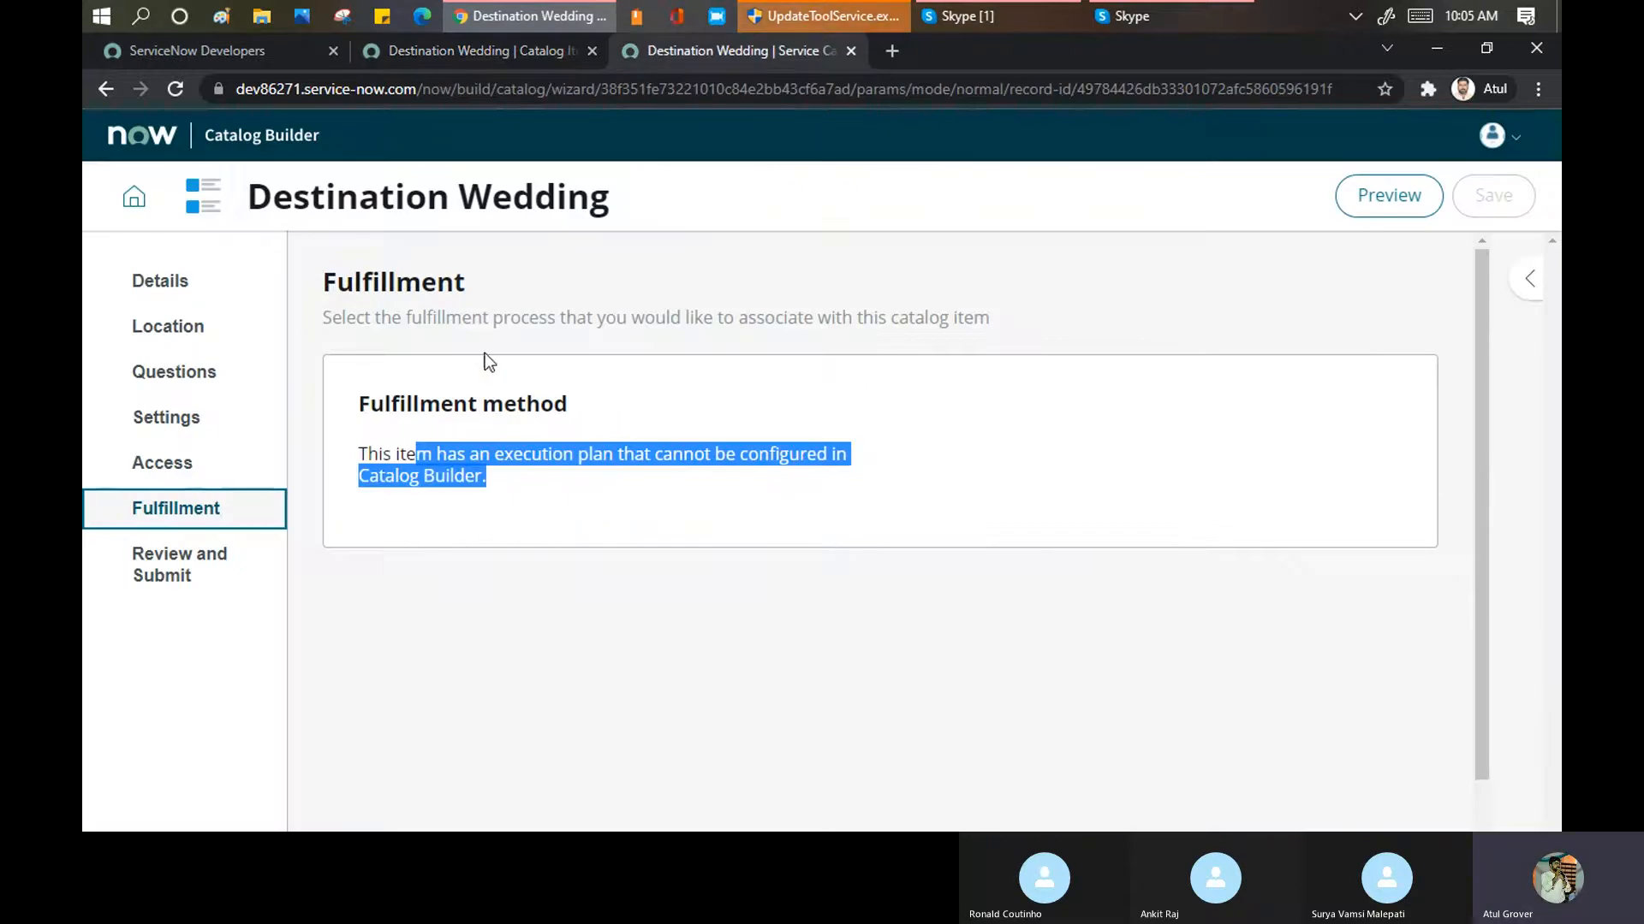
click(176, 562)
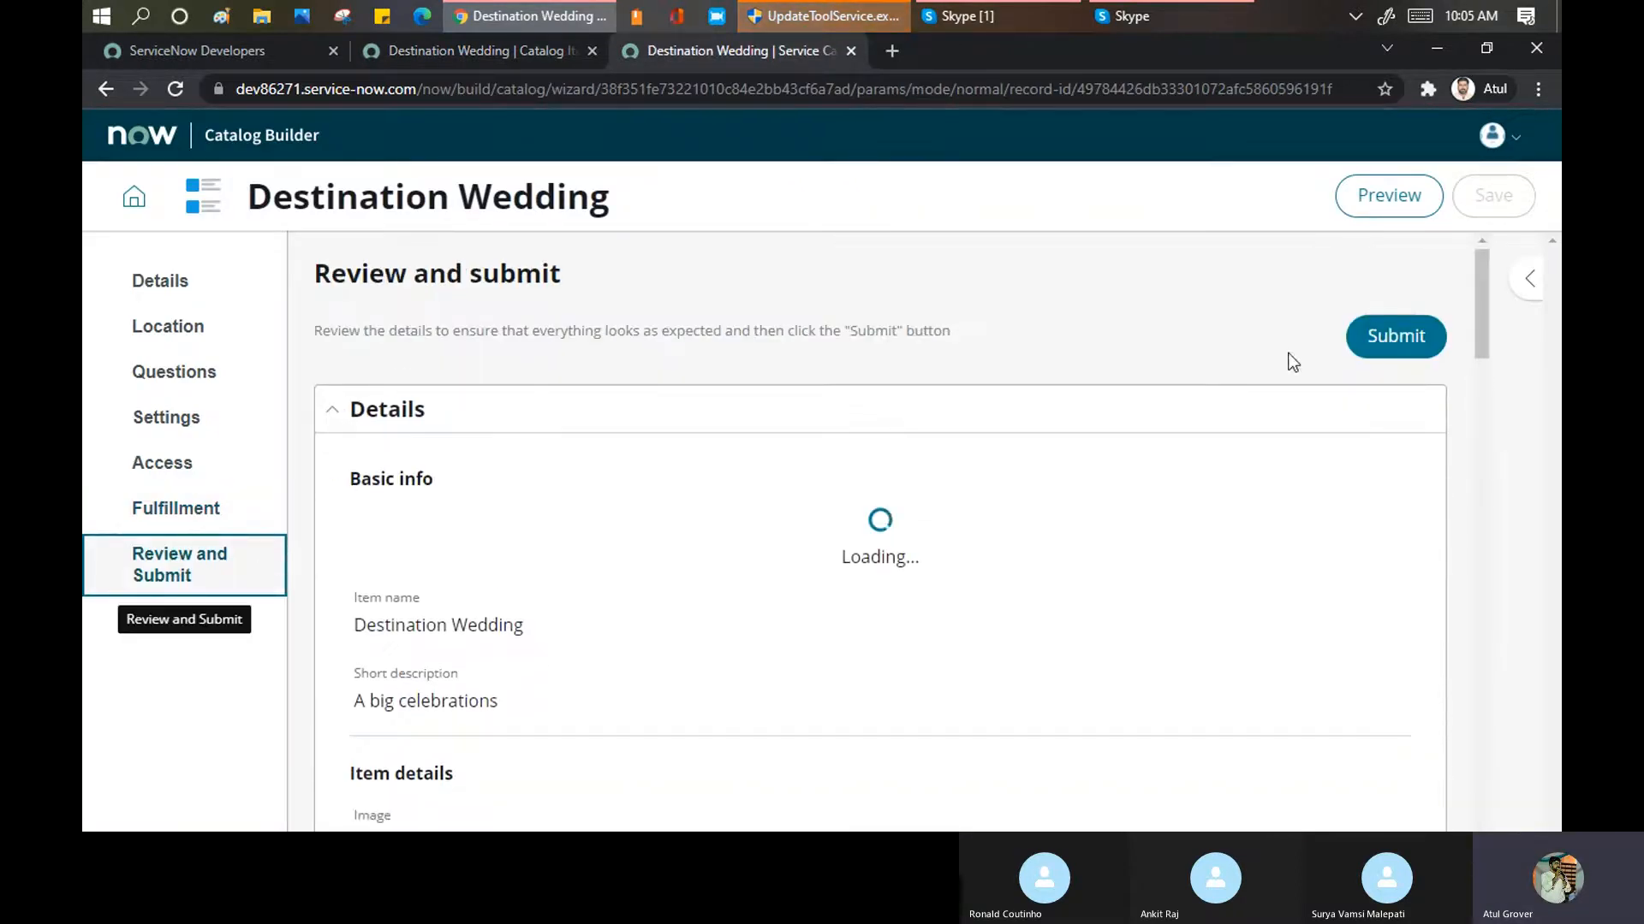
click(1386, 338)
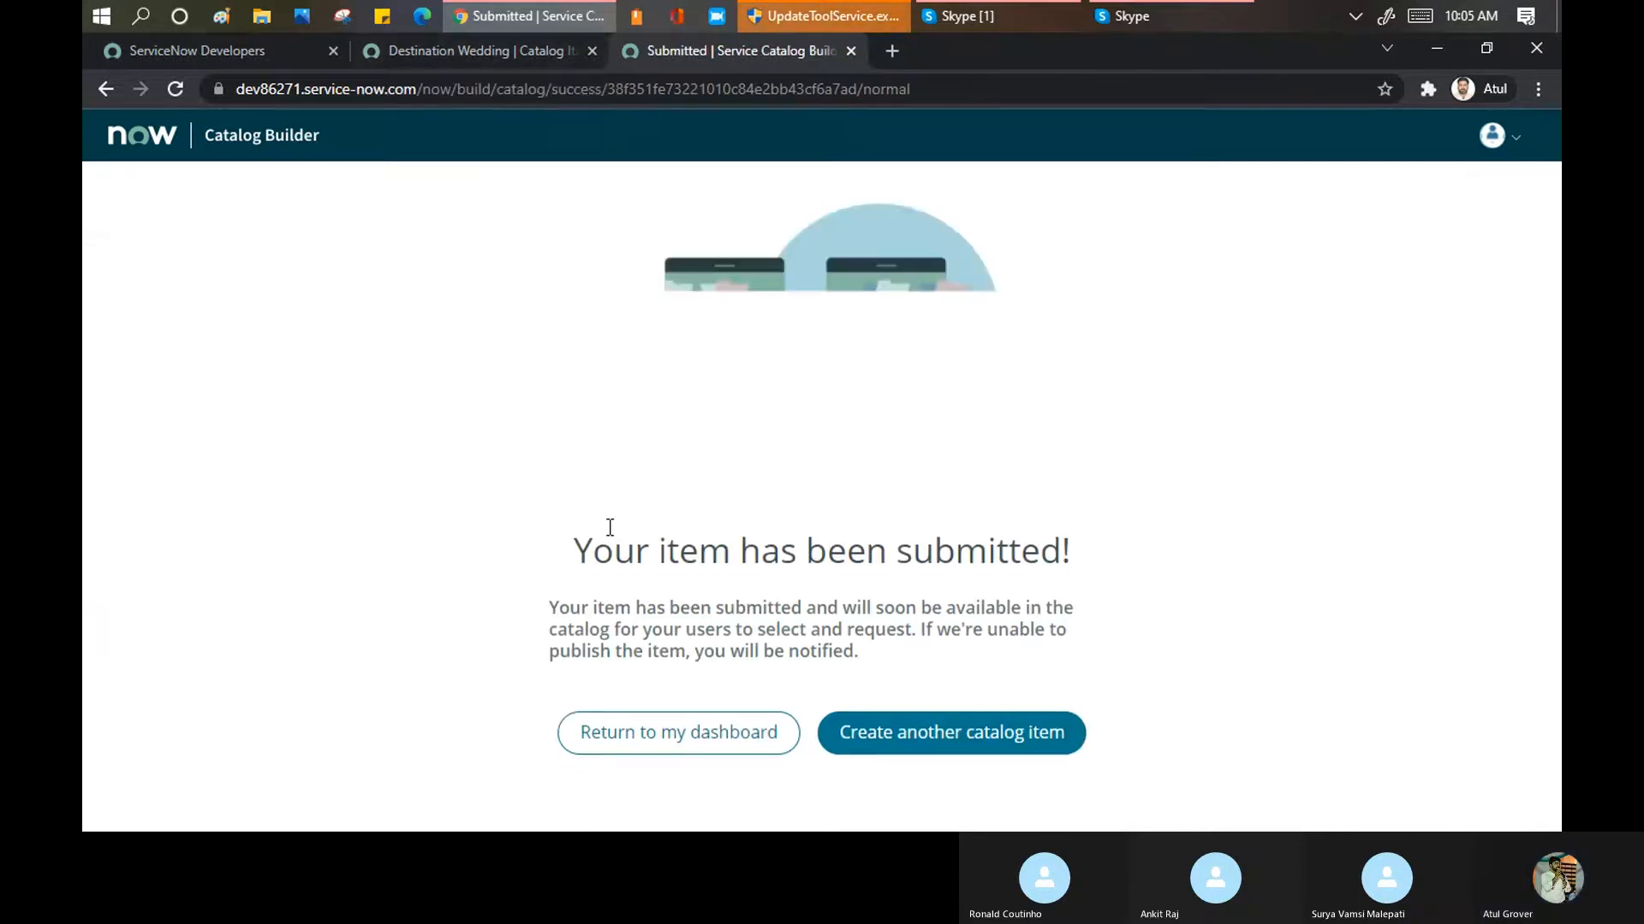
Go back to the Destination Wedding catalog item record and reload its form to check the checkout status
click(476, 51)
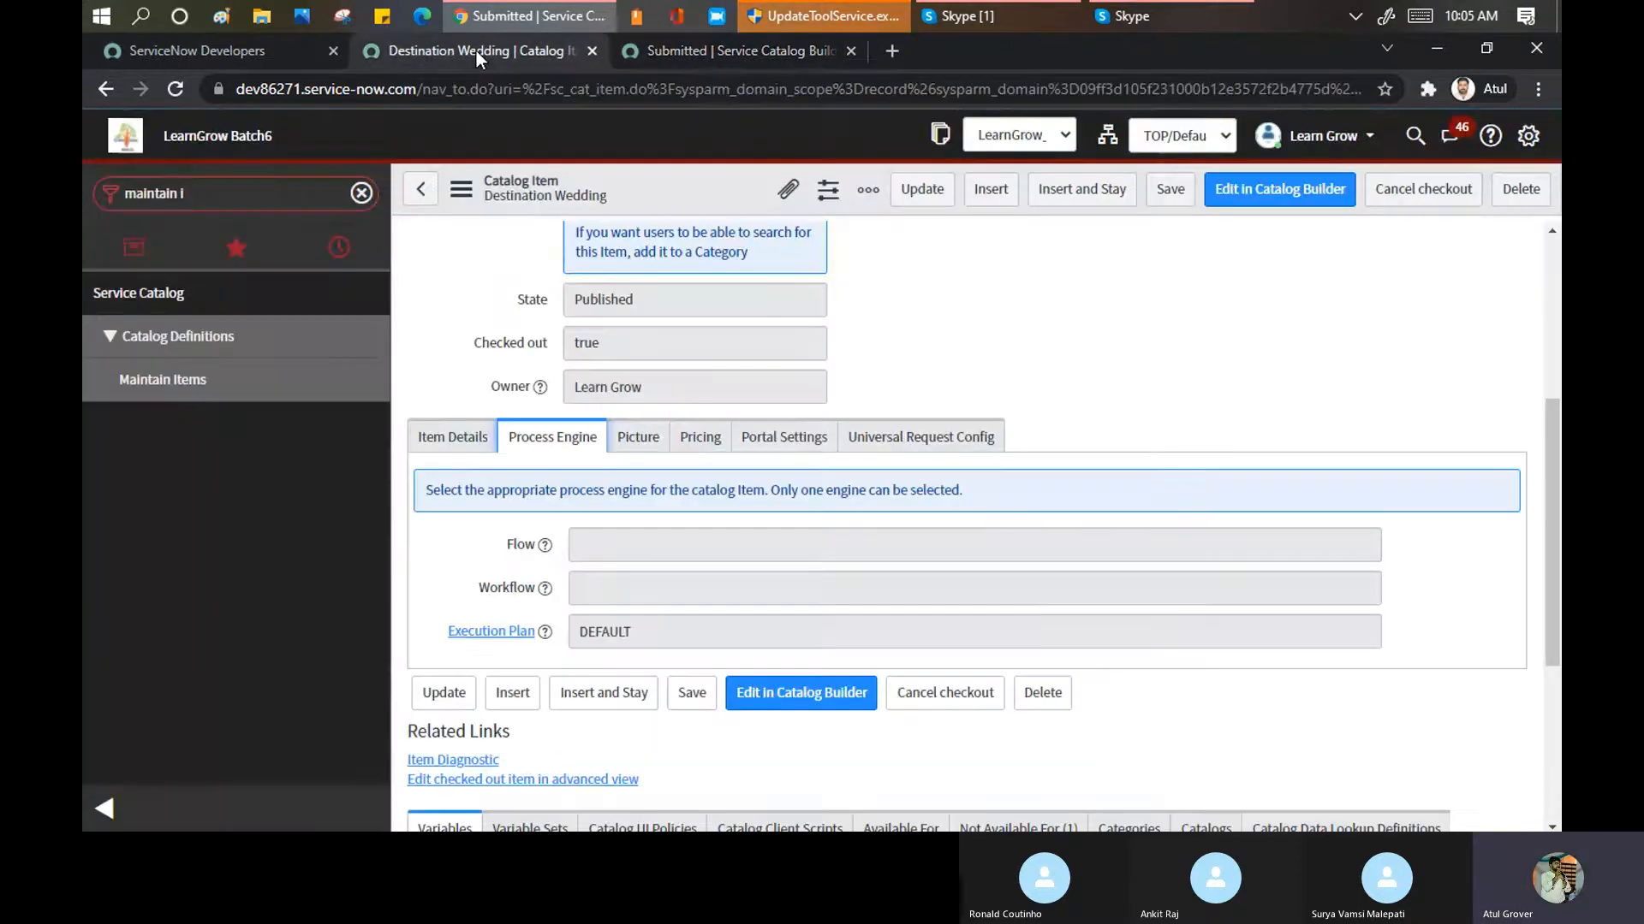
scroll(653, 287, up, 5)
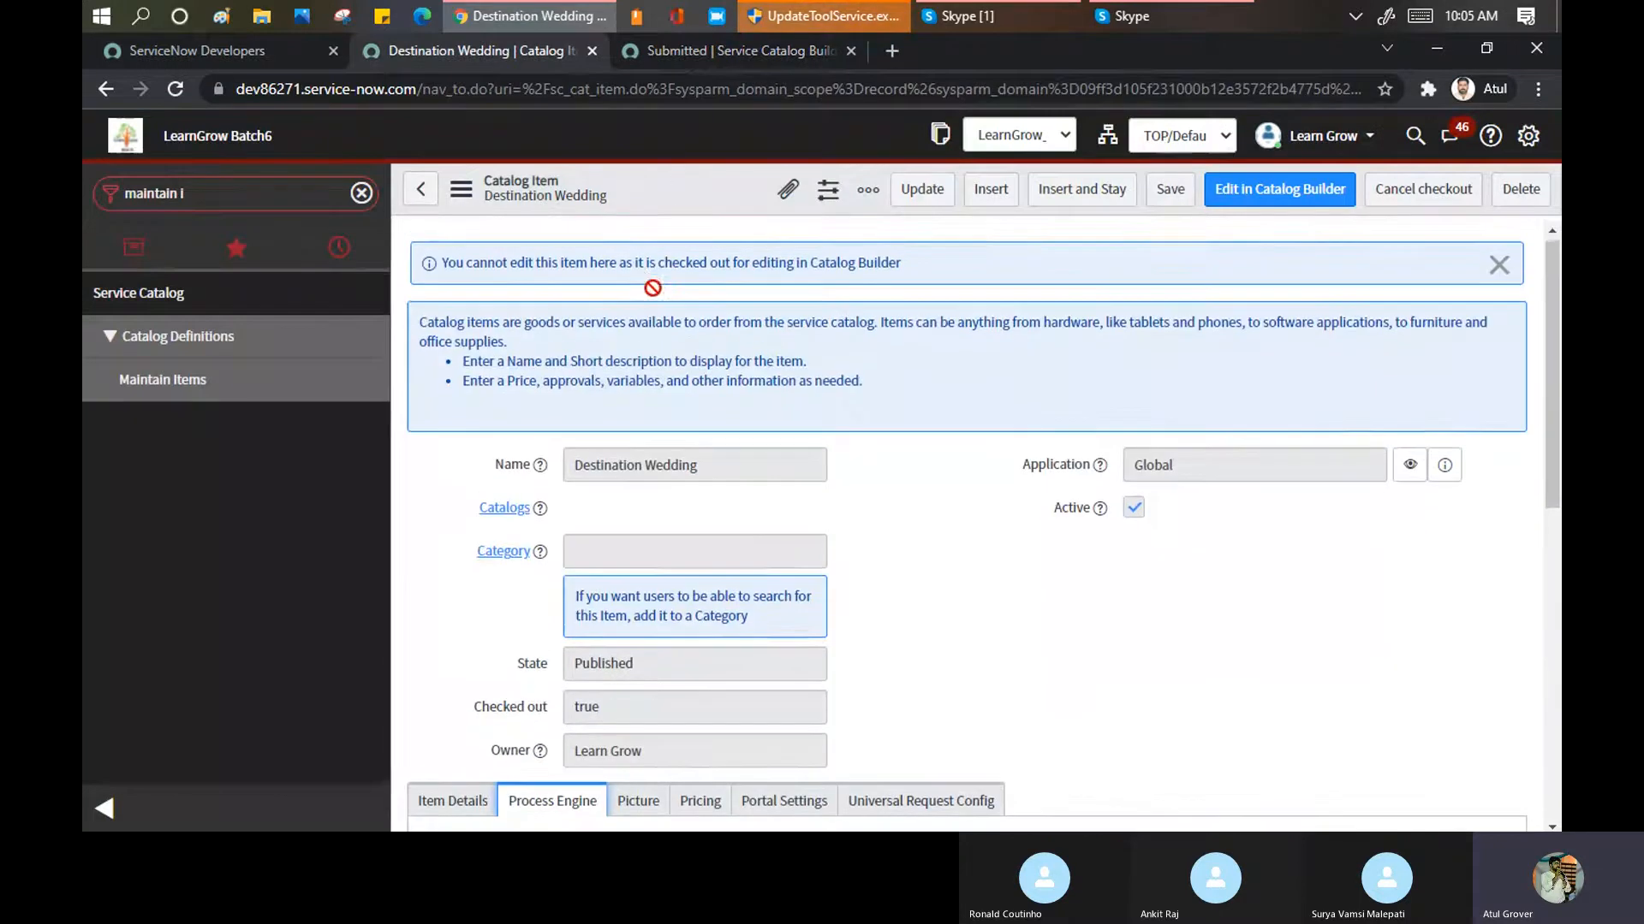
right_click(676, 163)
click(652, 196)
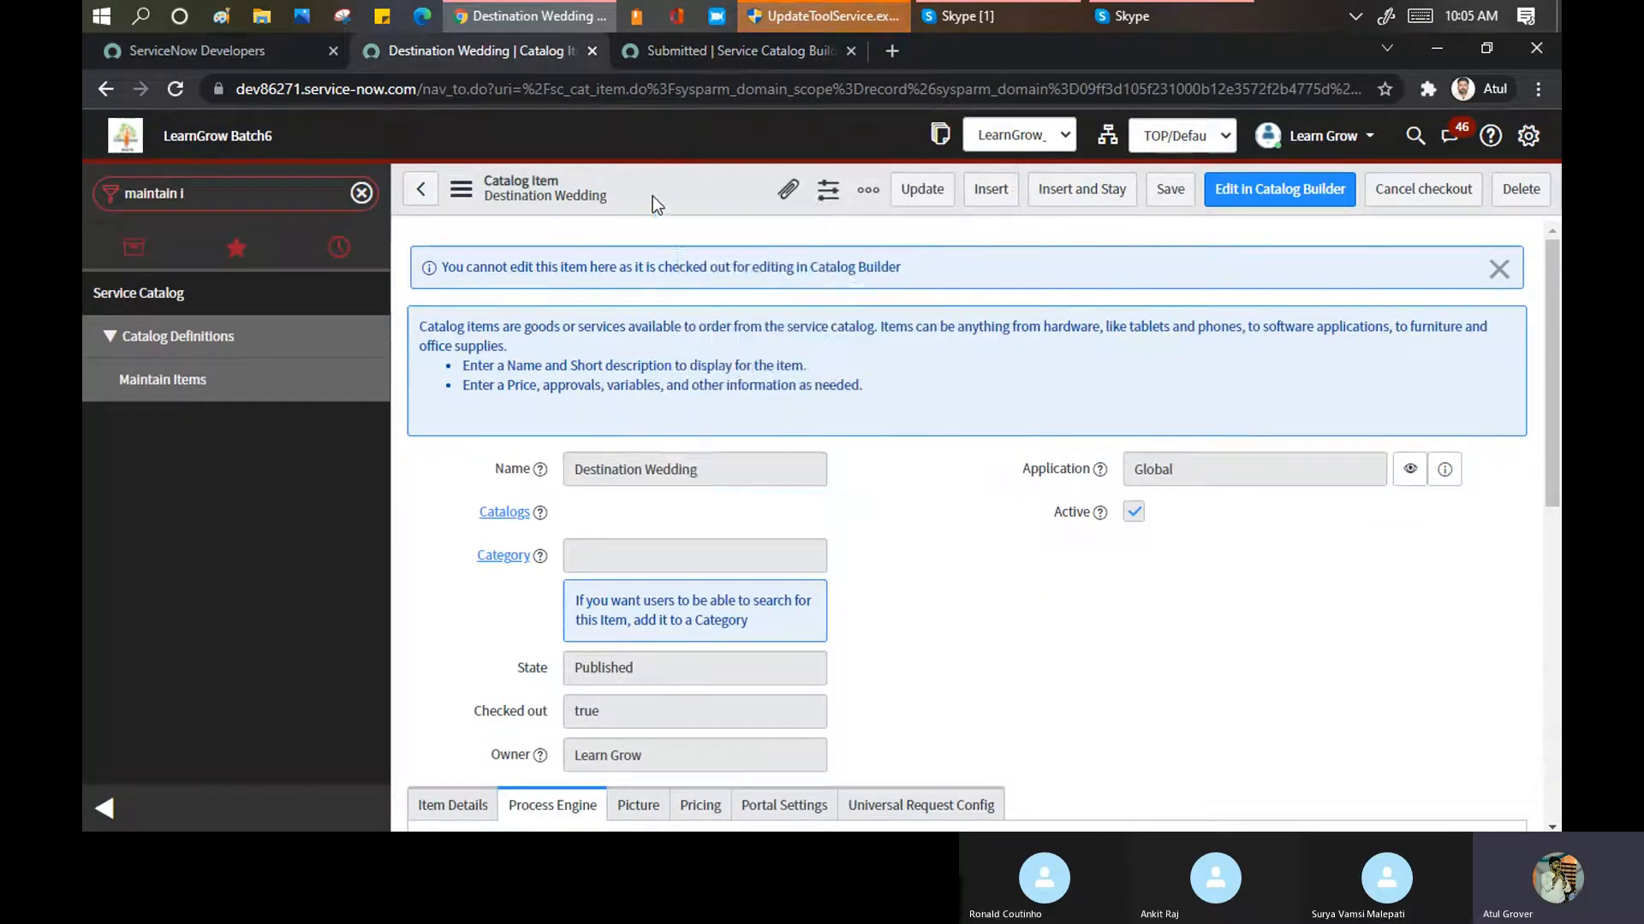
right_click(652, 197)
click(727, 624)
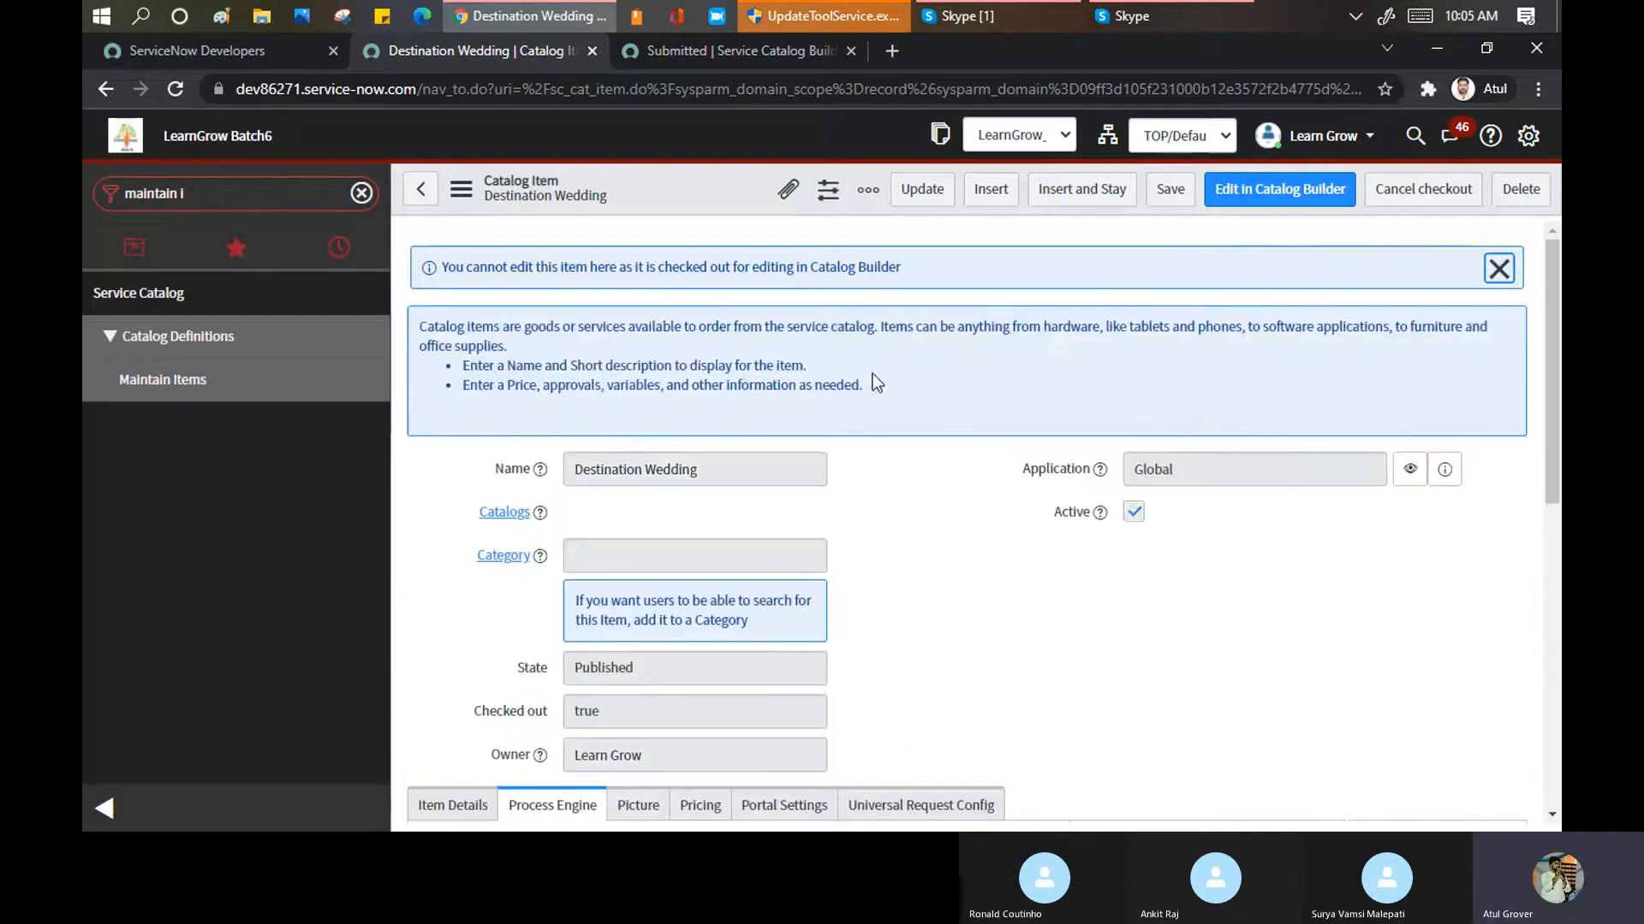
click(1410, 195)
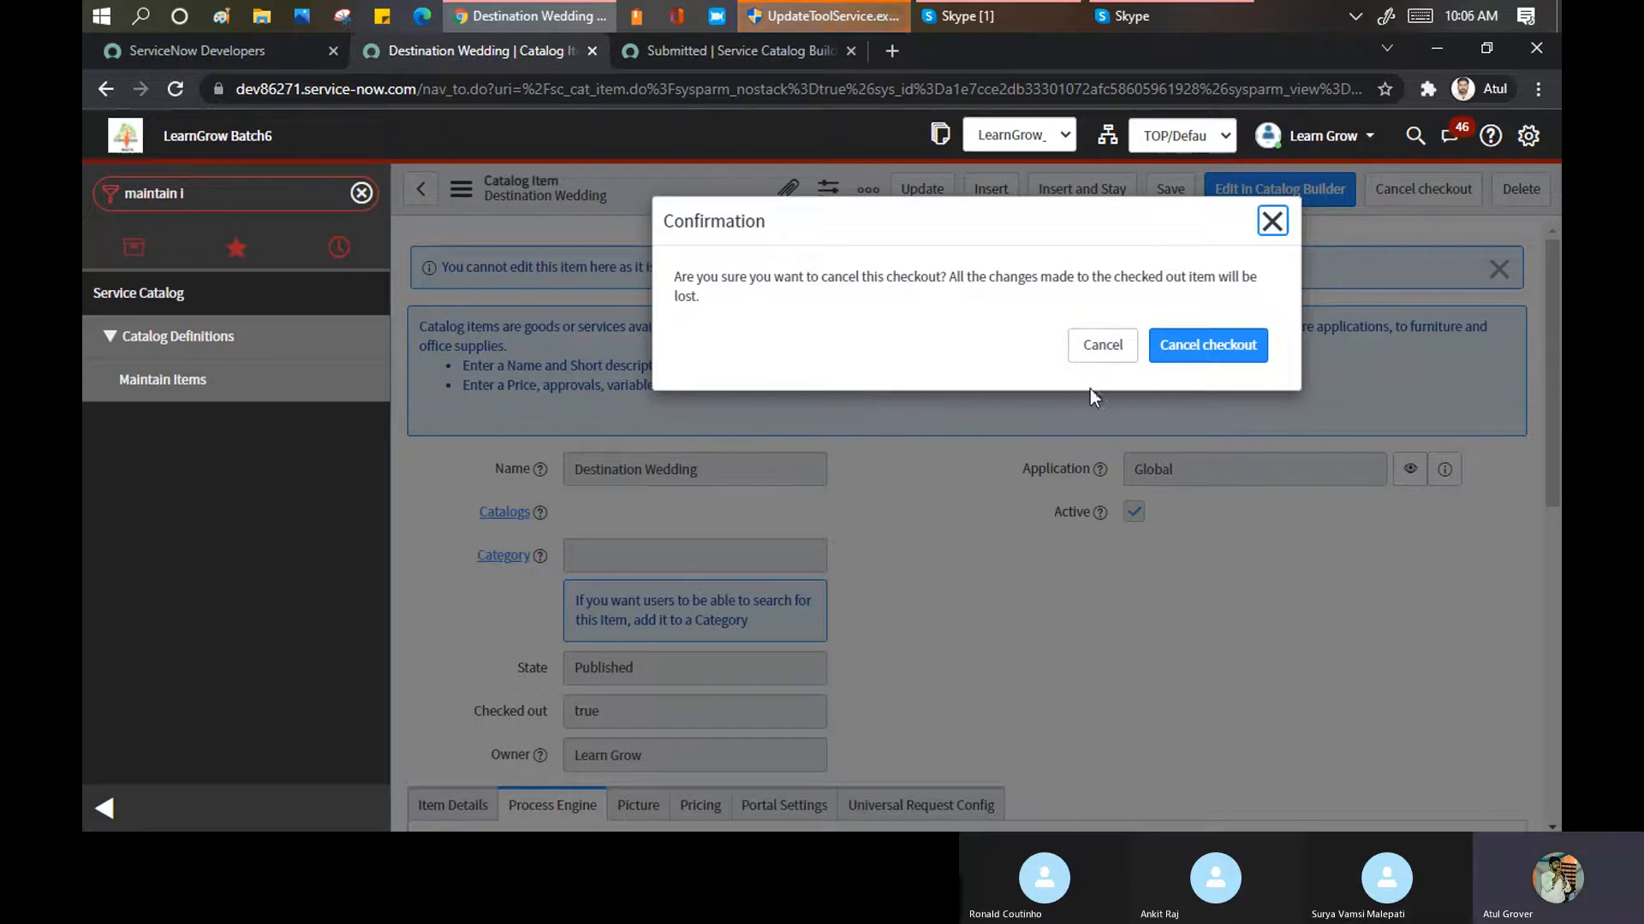
click(1083, 351)
scroll(968, 493, down, 4)
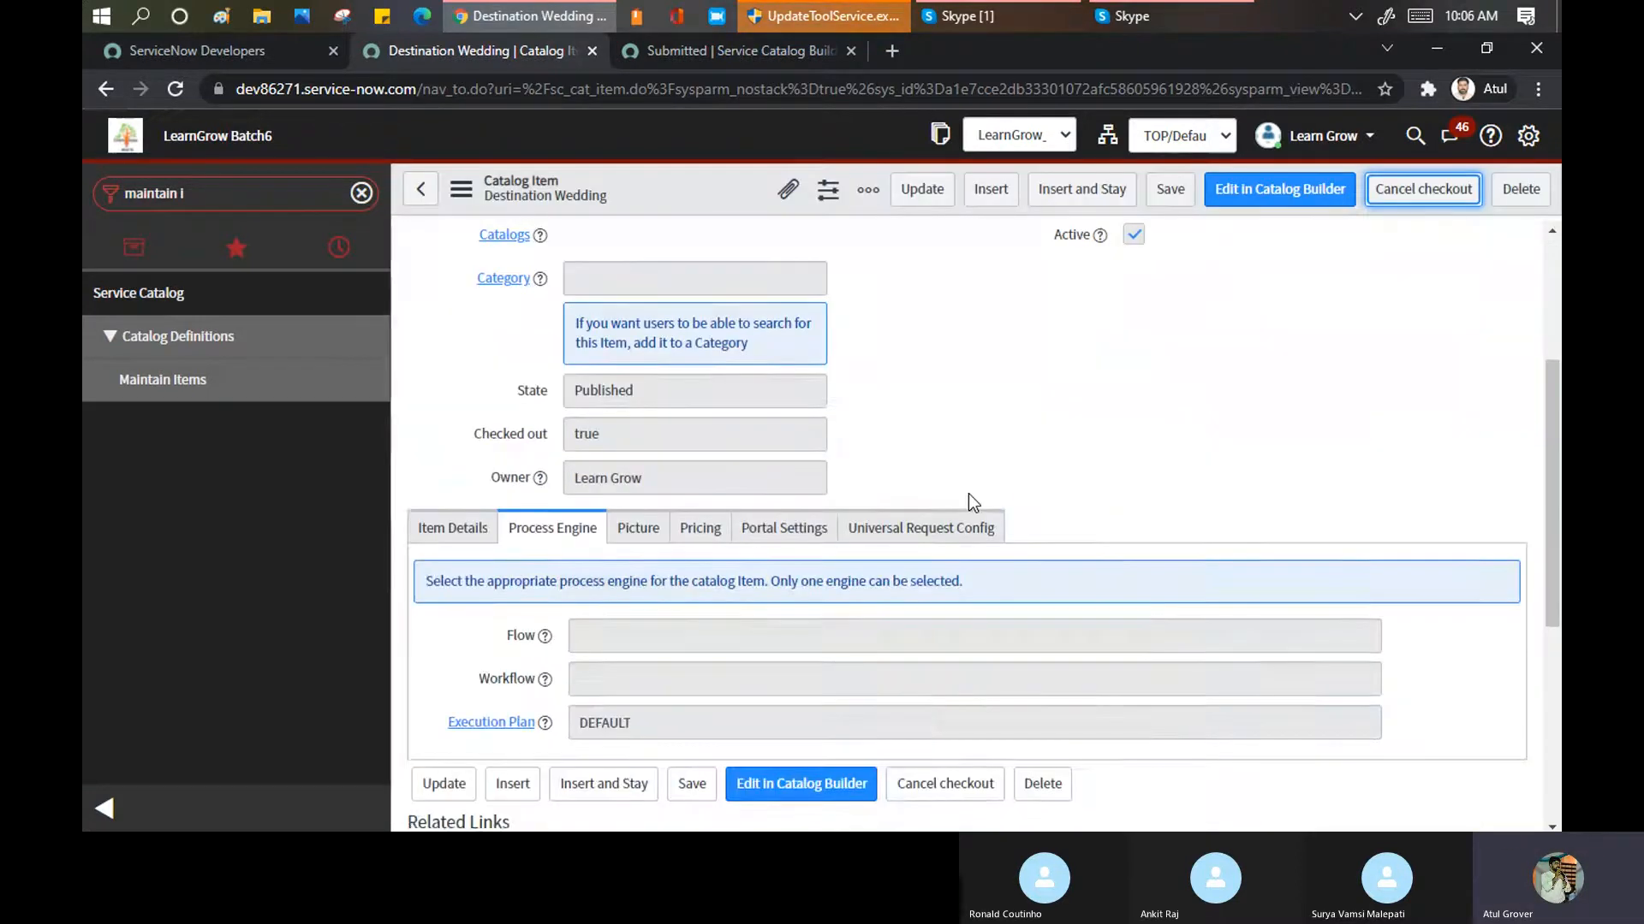
Return to the Catalog Builder dashboard, open its list of catalog items and switch back to the Destination Wedding record
click(716, 48)
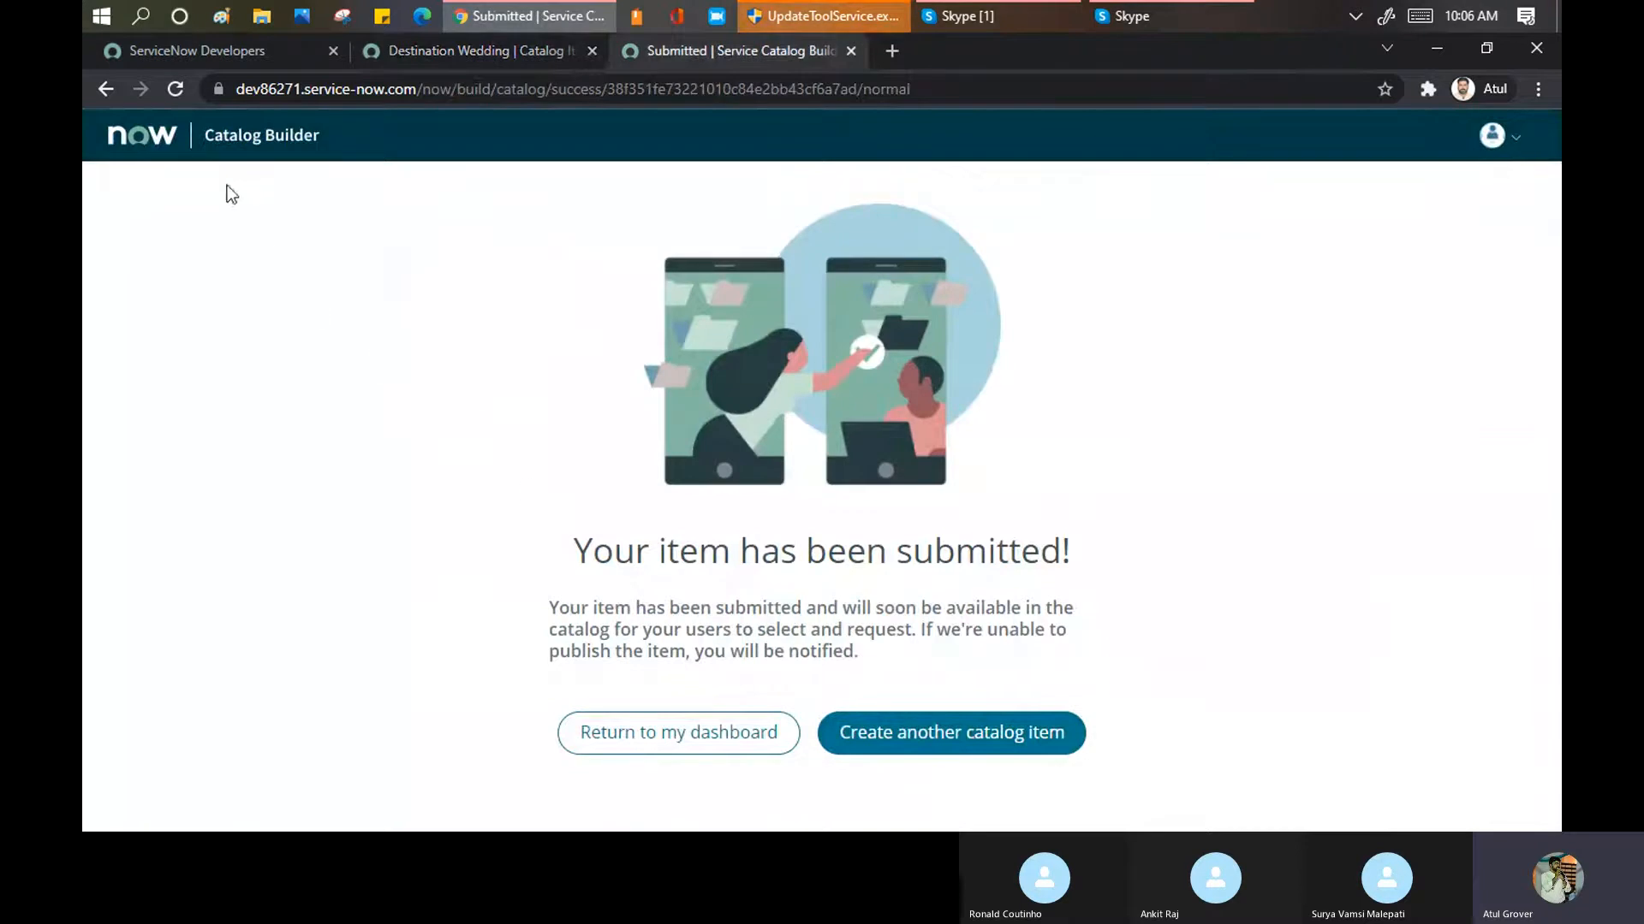
click(715, 753)
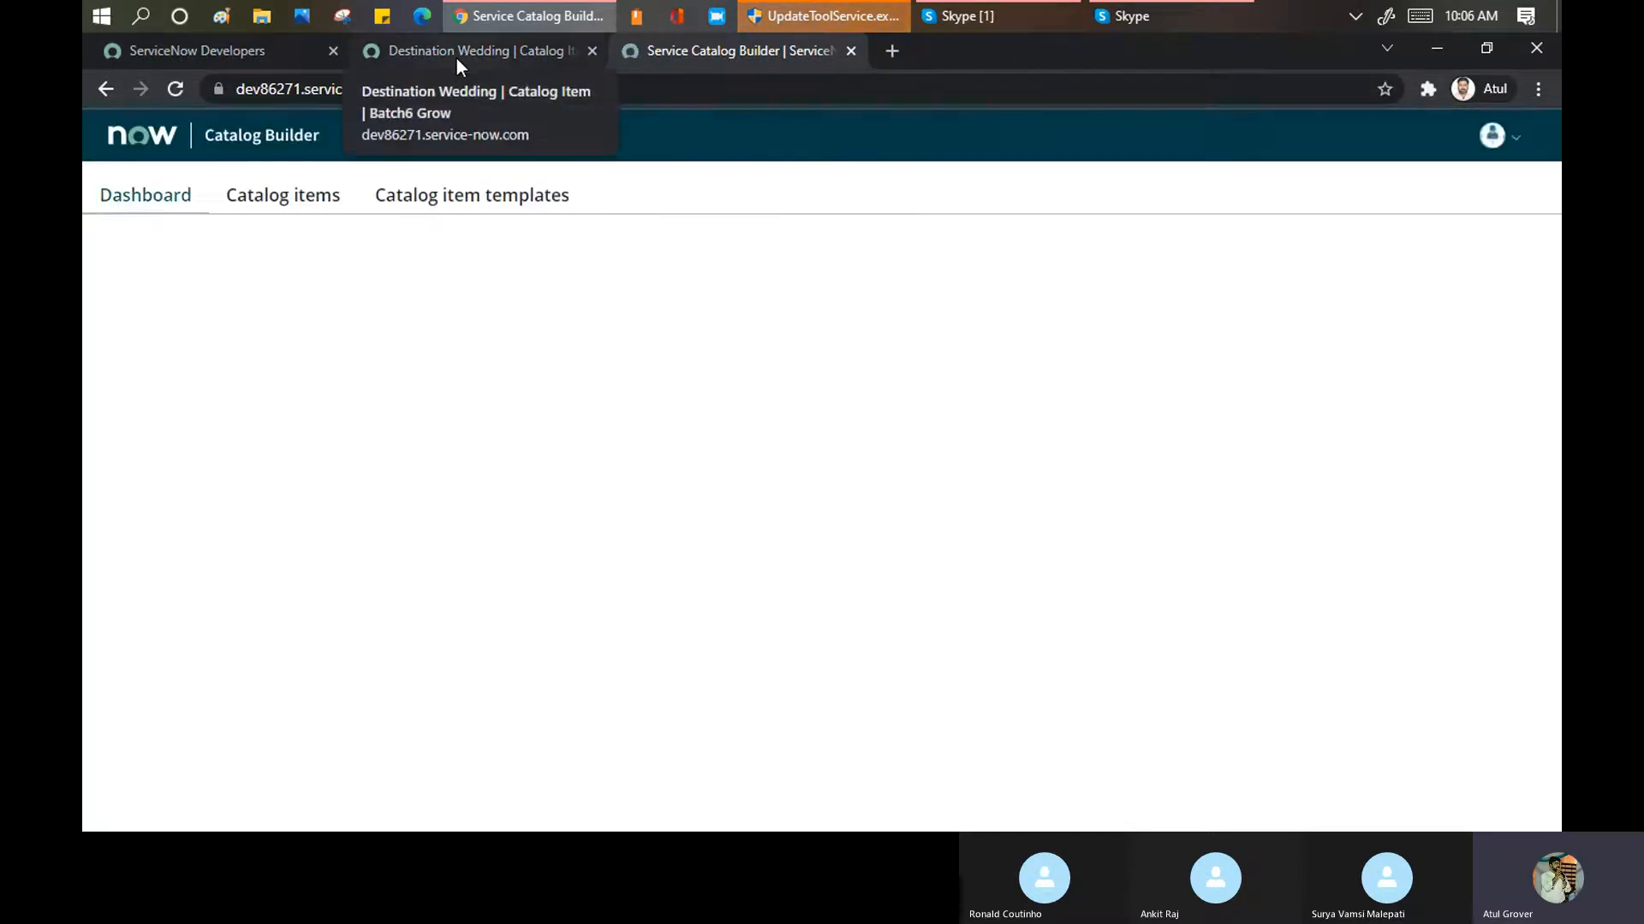
click(314, 206)
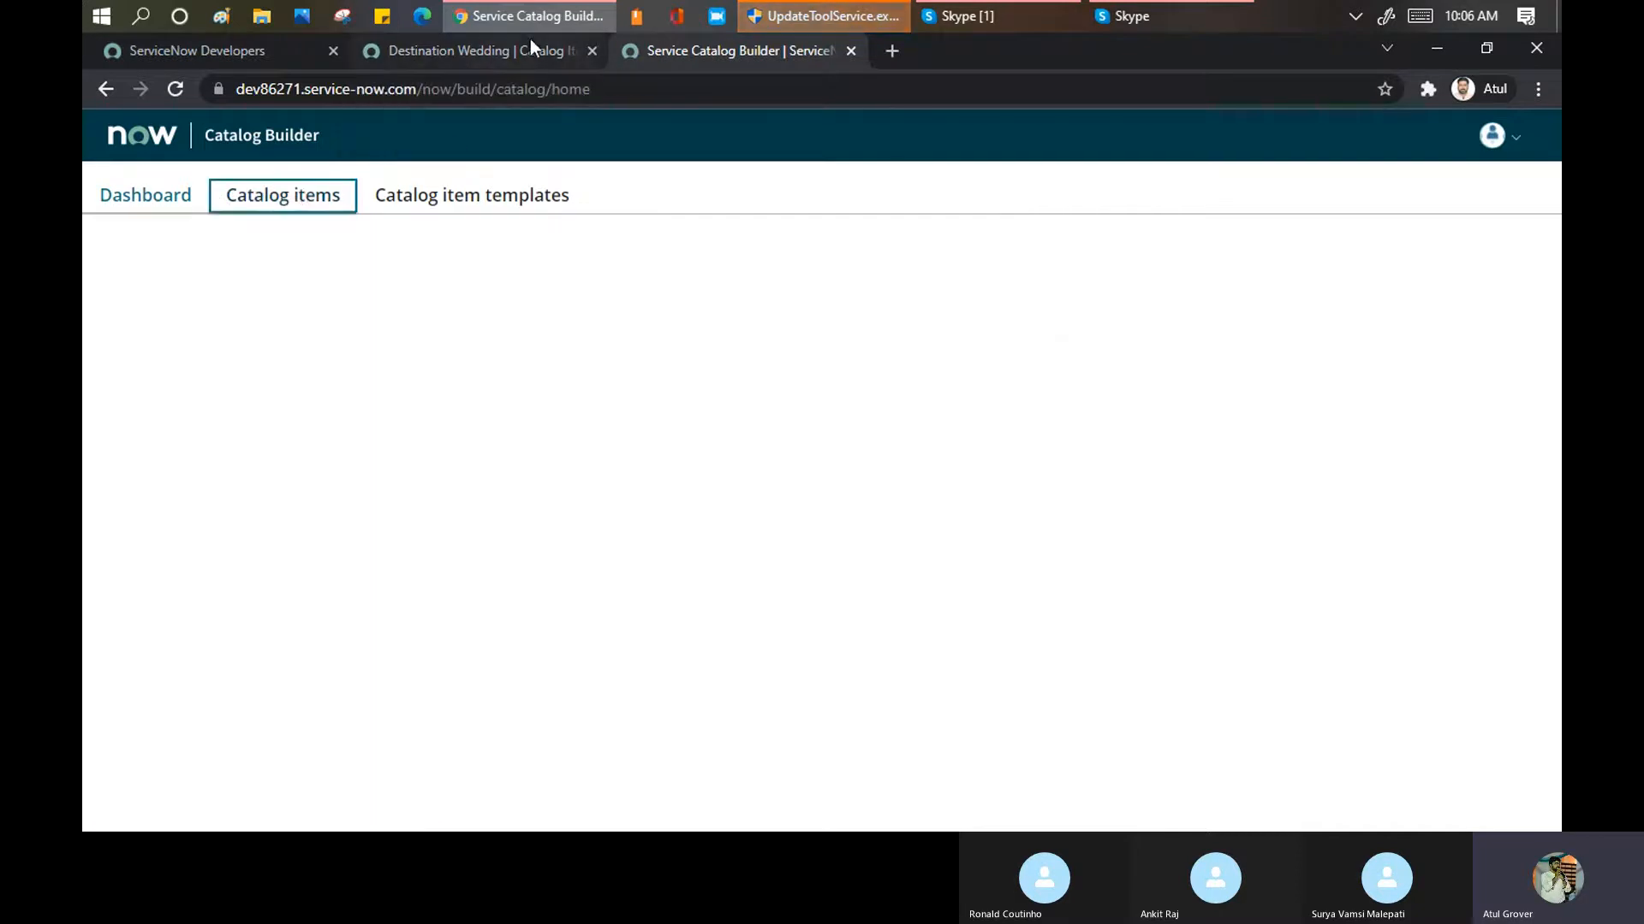
click(516, 48)
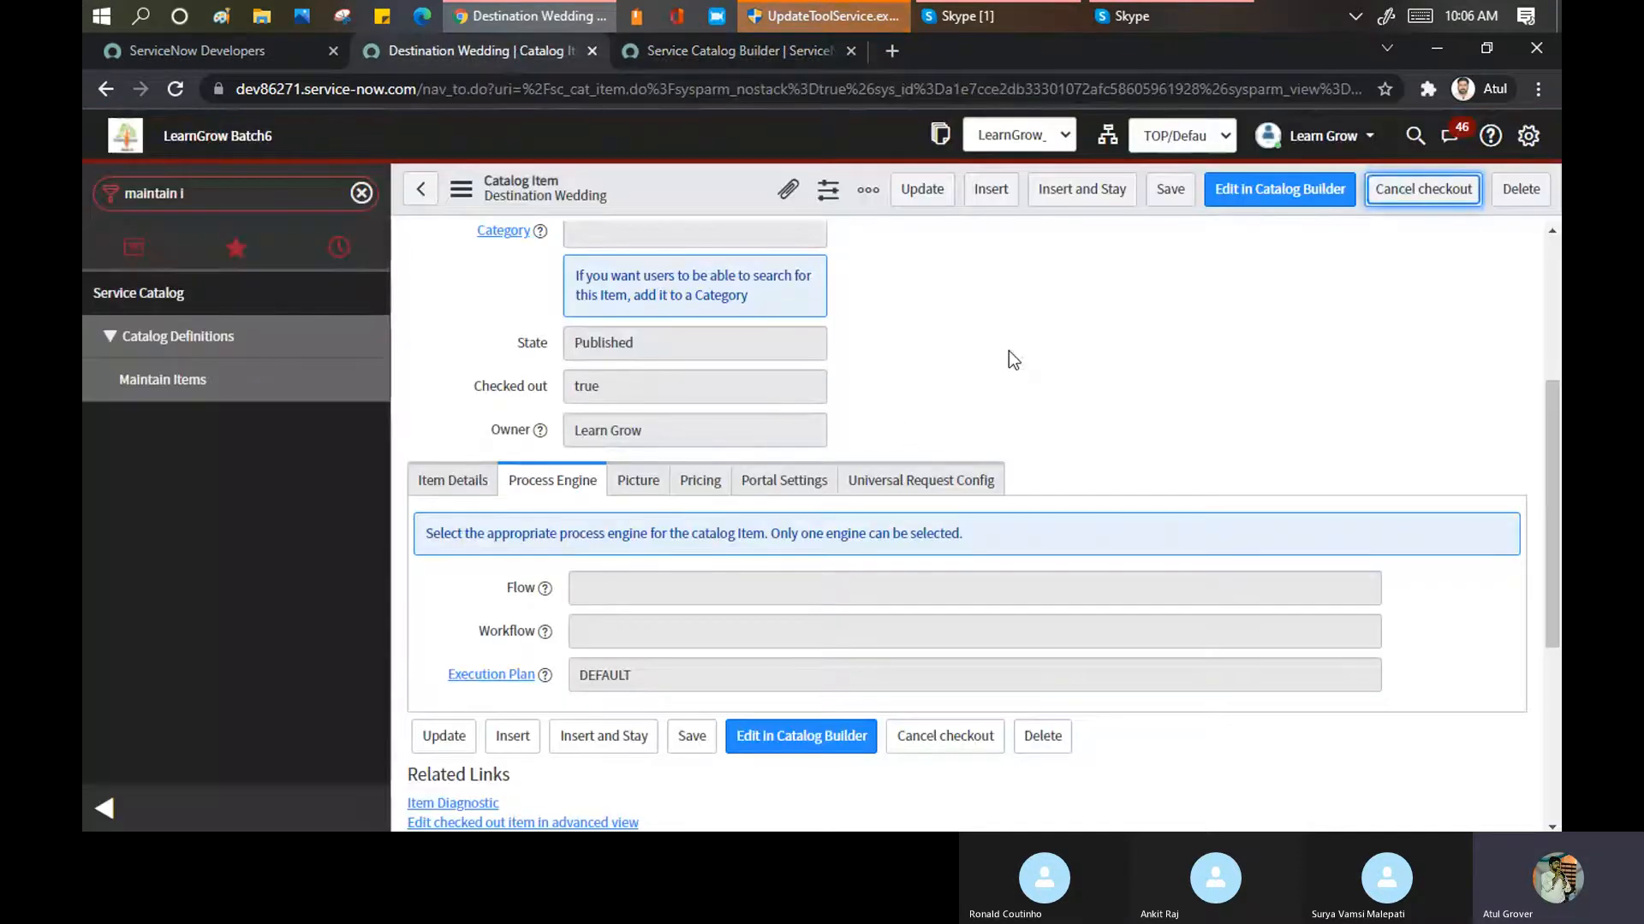
Look through the Destination Wedding catalog item record from its general fields down to the related Variables list
scroll(1008, 350, up, 4)
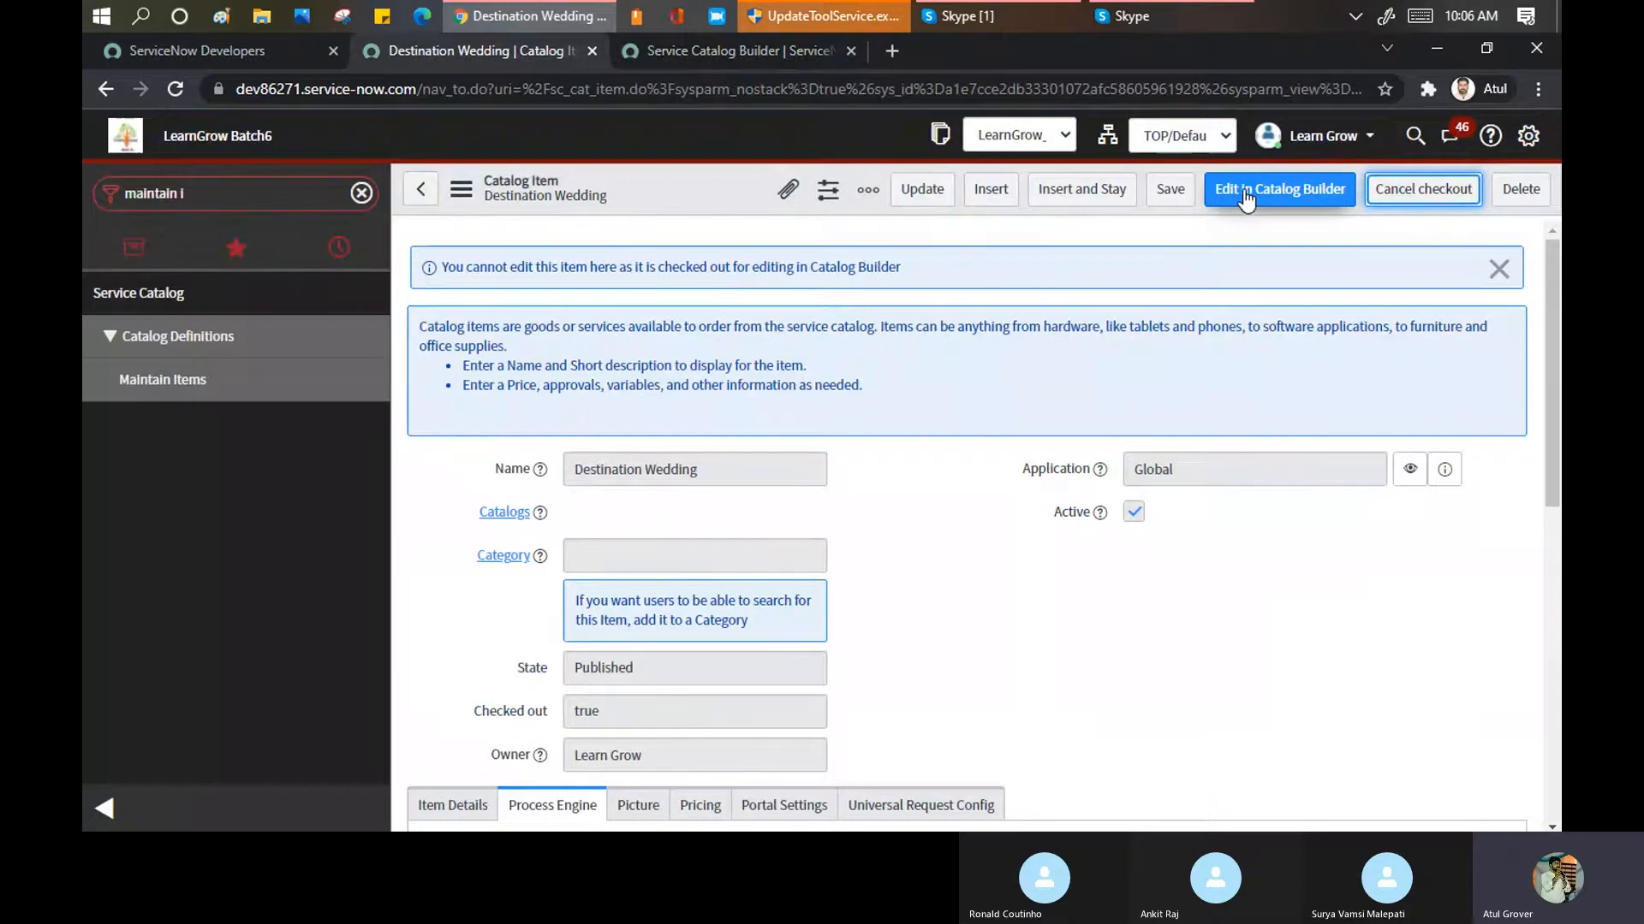
scroll(684, 625, down, 3)
scroll(684, 625, down, 5)
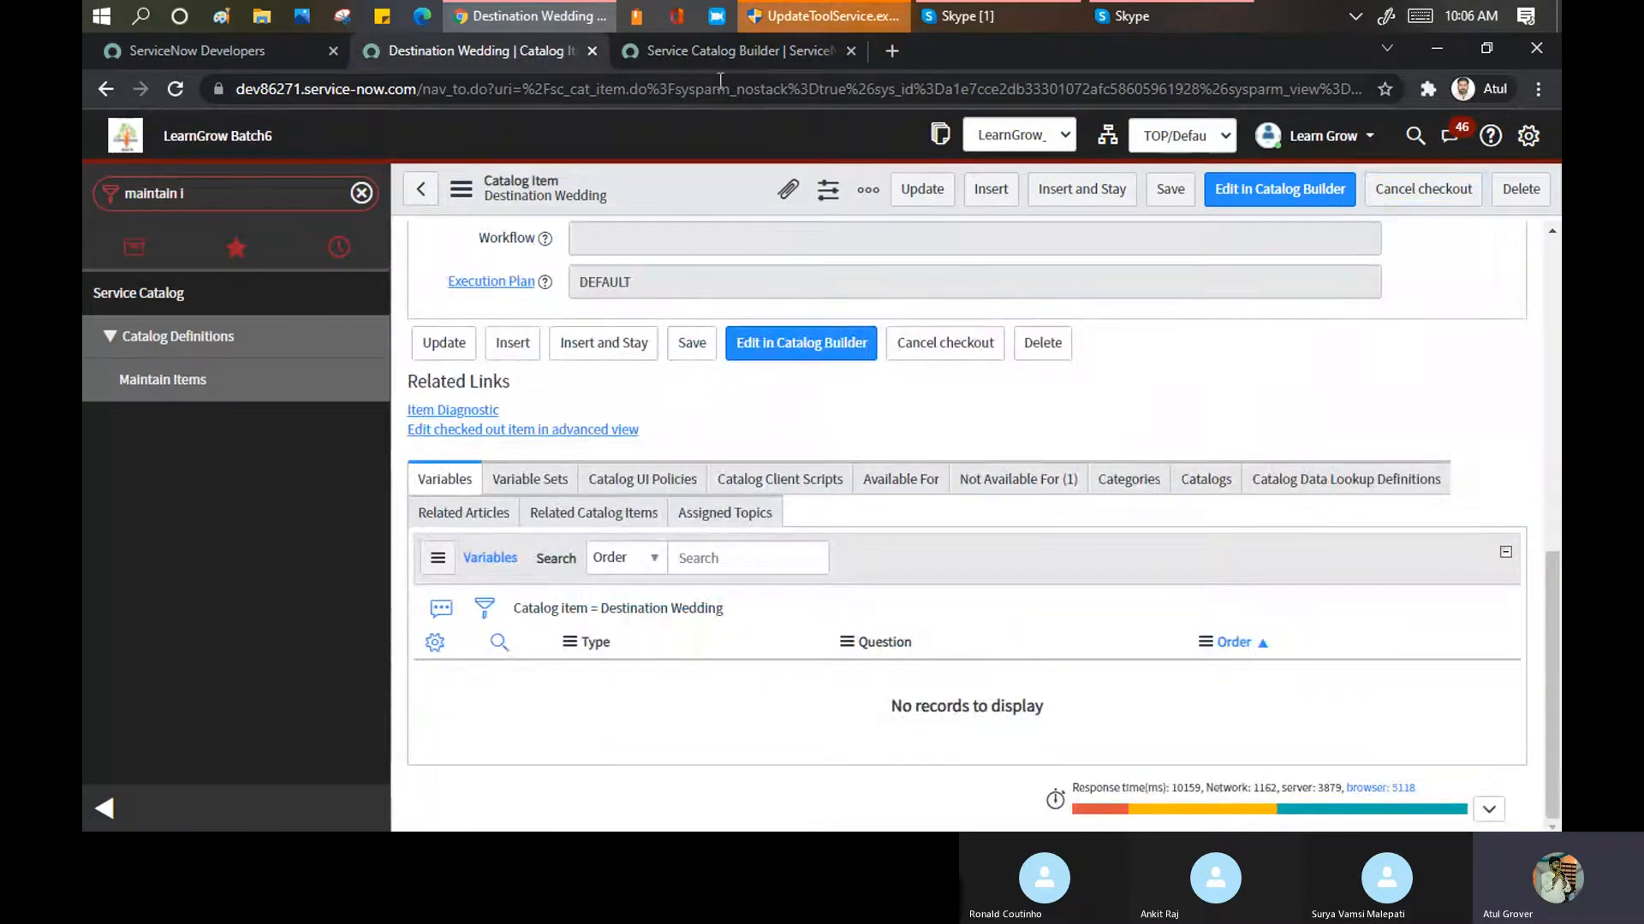
Switch to Catalog Builder and try to edit the Destination Wedding item by agreeing to cancel its review
click(700, 41)
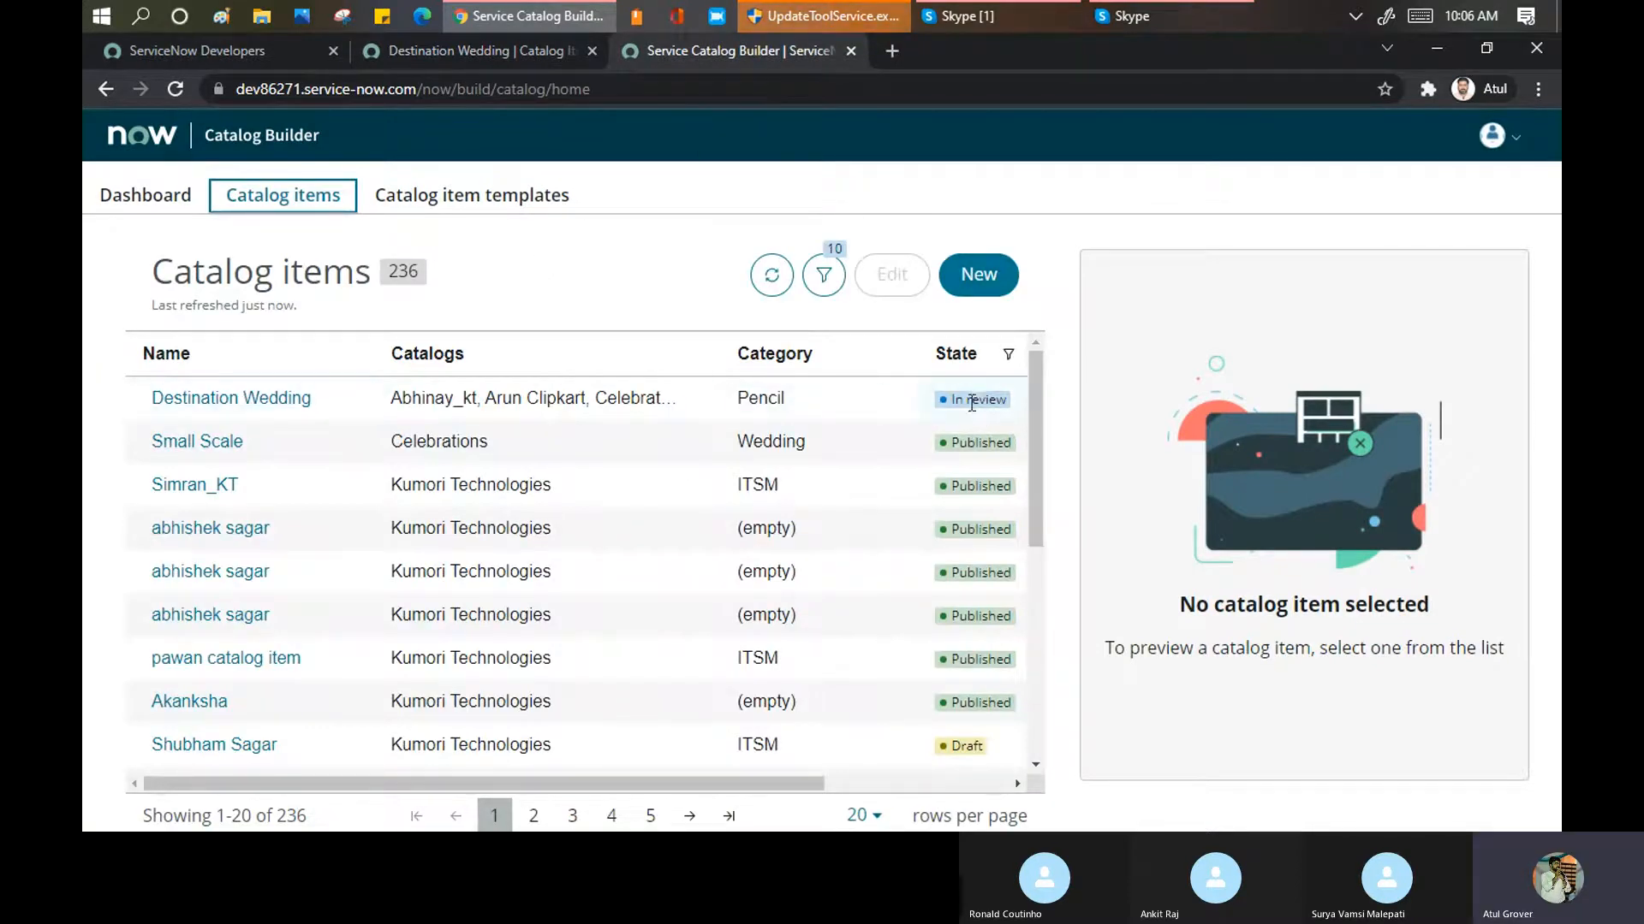
click(246, 400)
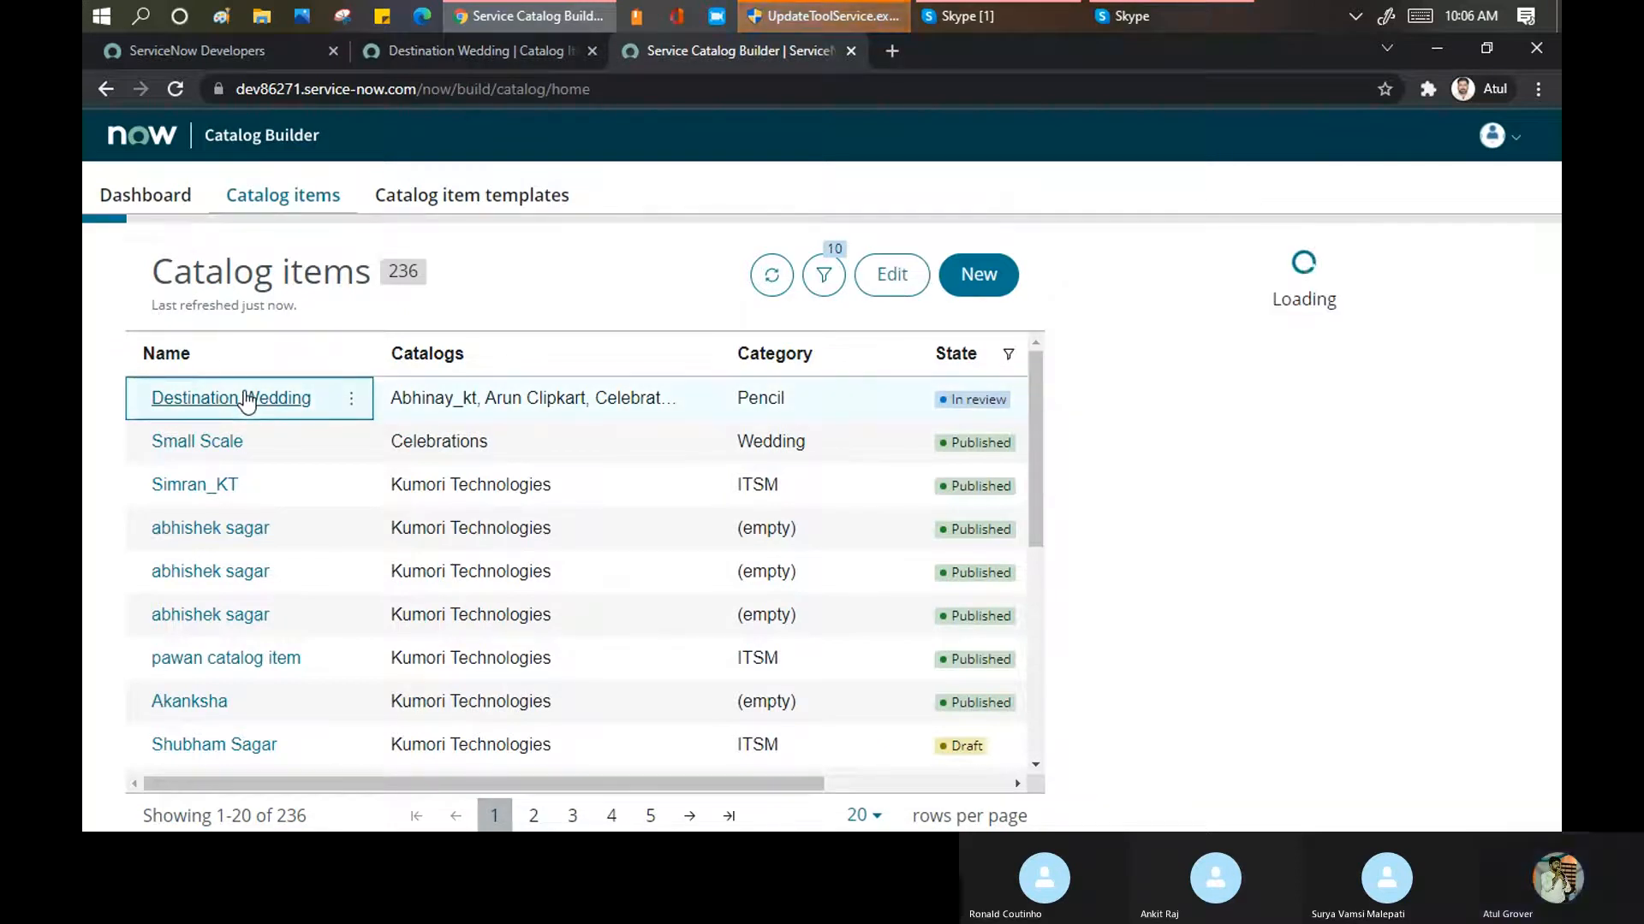
click(886, 278)
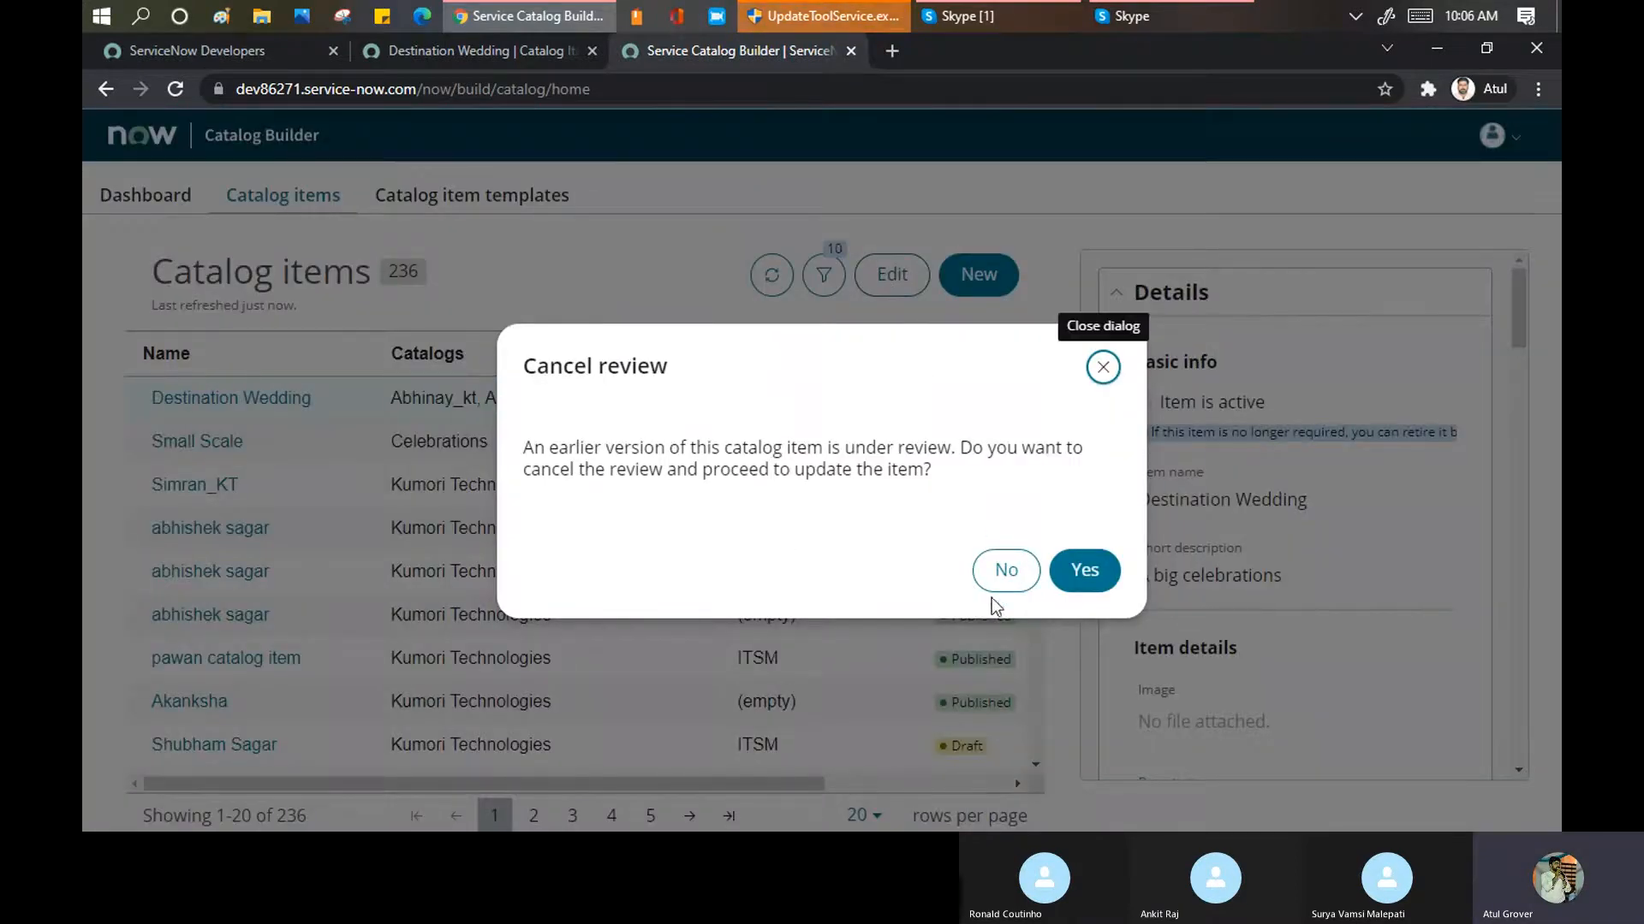
click(1083, 572)
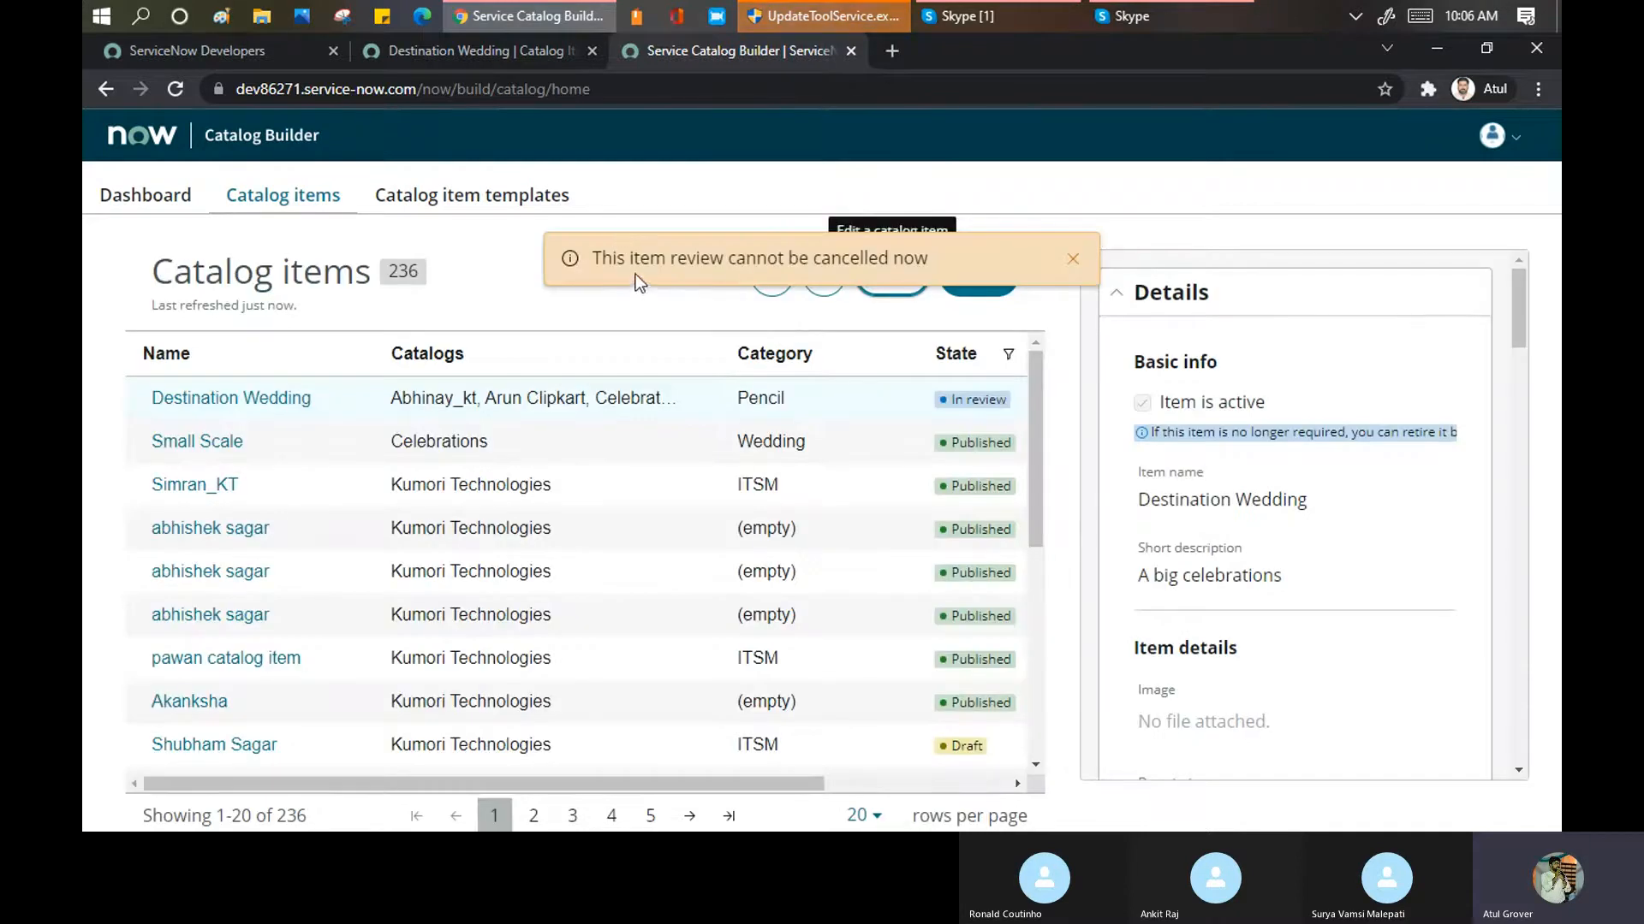
click(1071, 260)
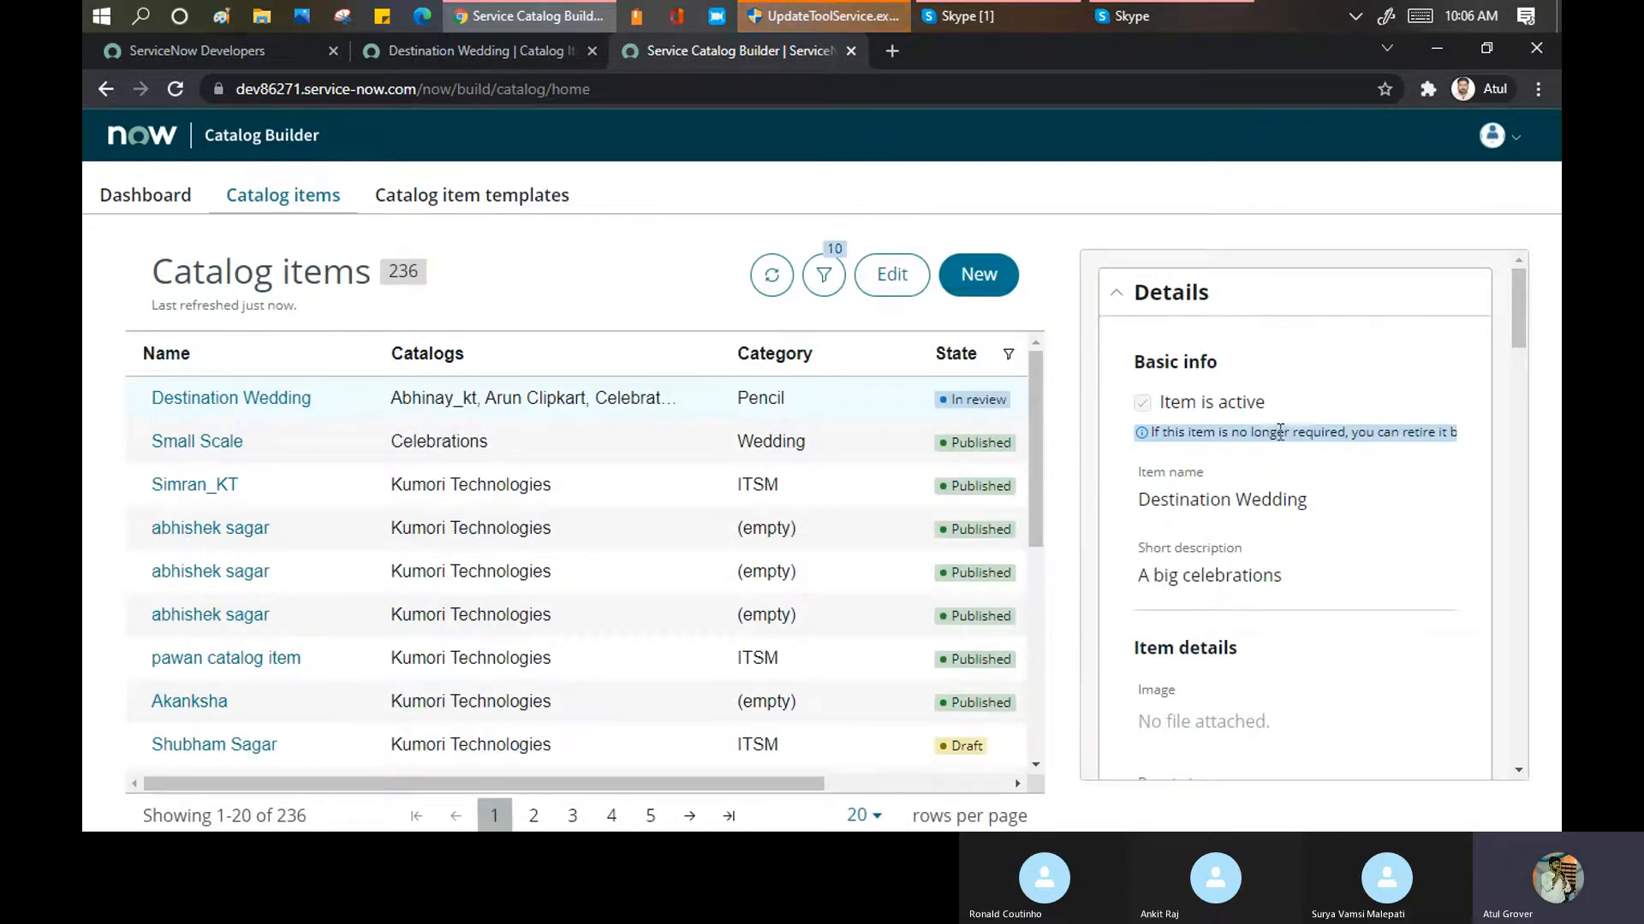
Check the item's preview down to the fulfillment method, request editing again and decline cancelling the review
scroll(1277, 436, down, 15)
scroll(1284, 442, down, 5)
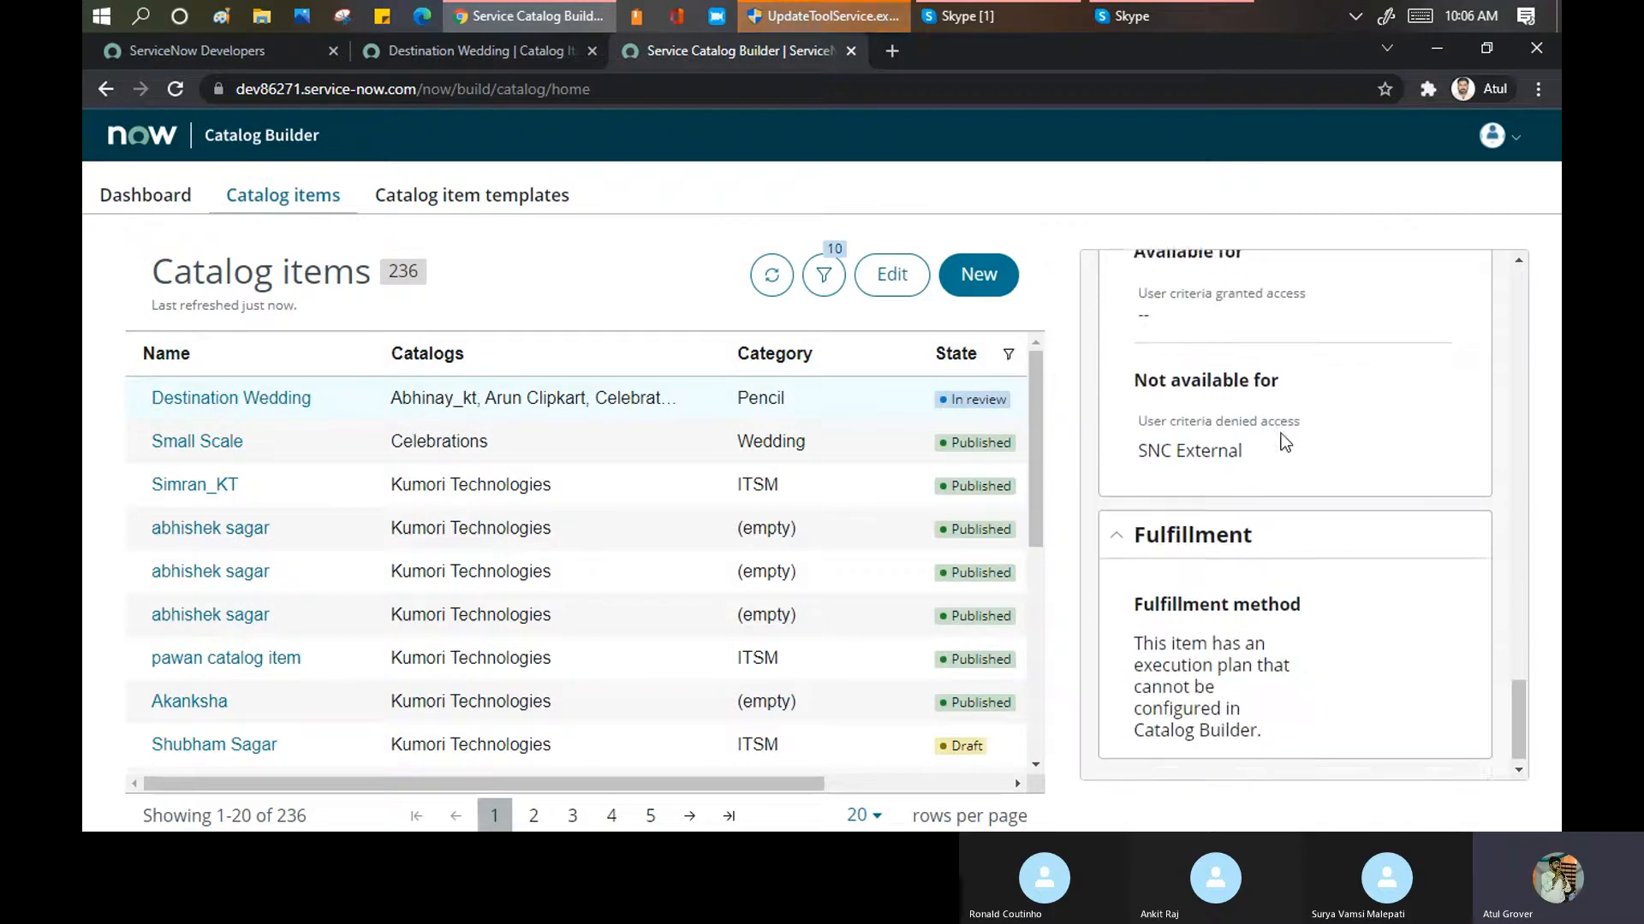
click(986, 394)
click(220, 414)
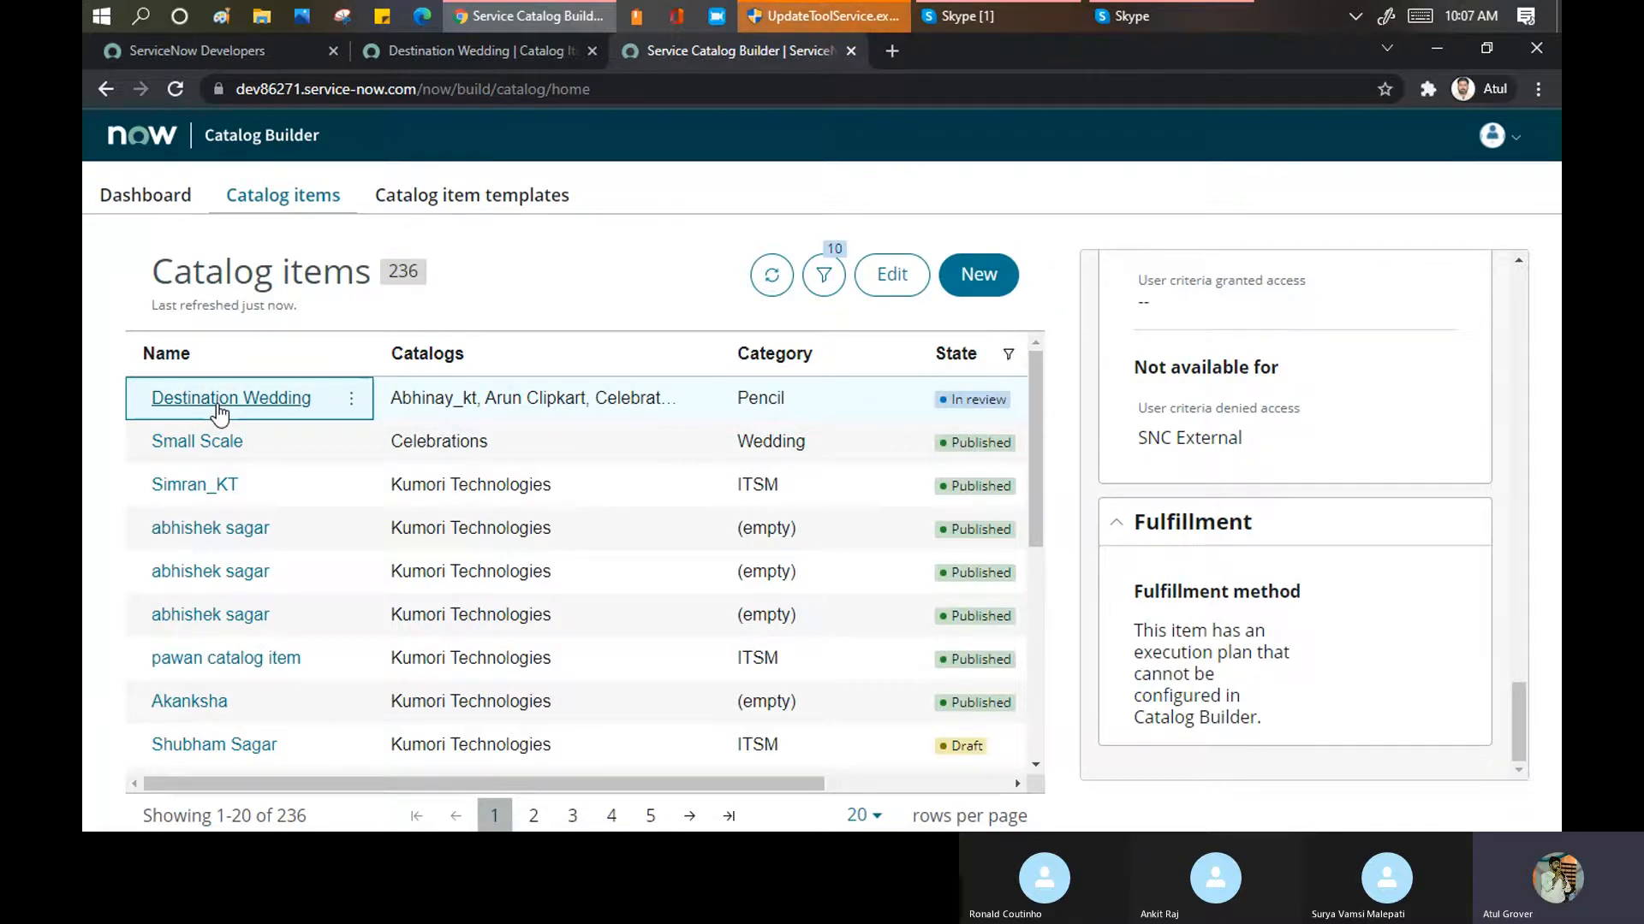
click(888, 287)
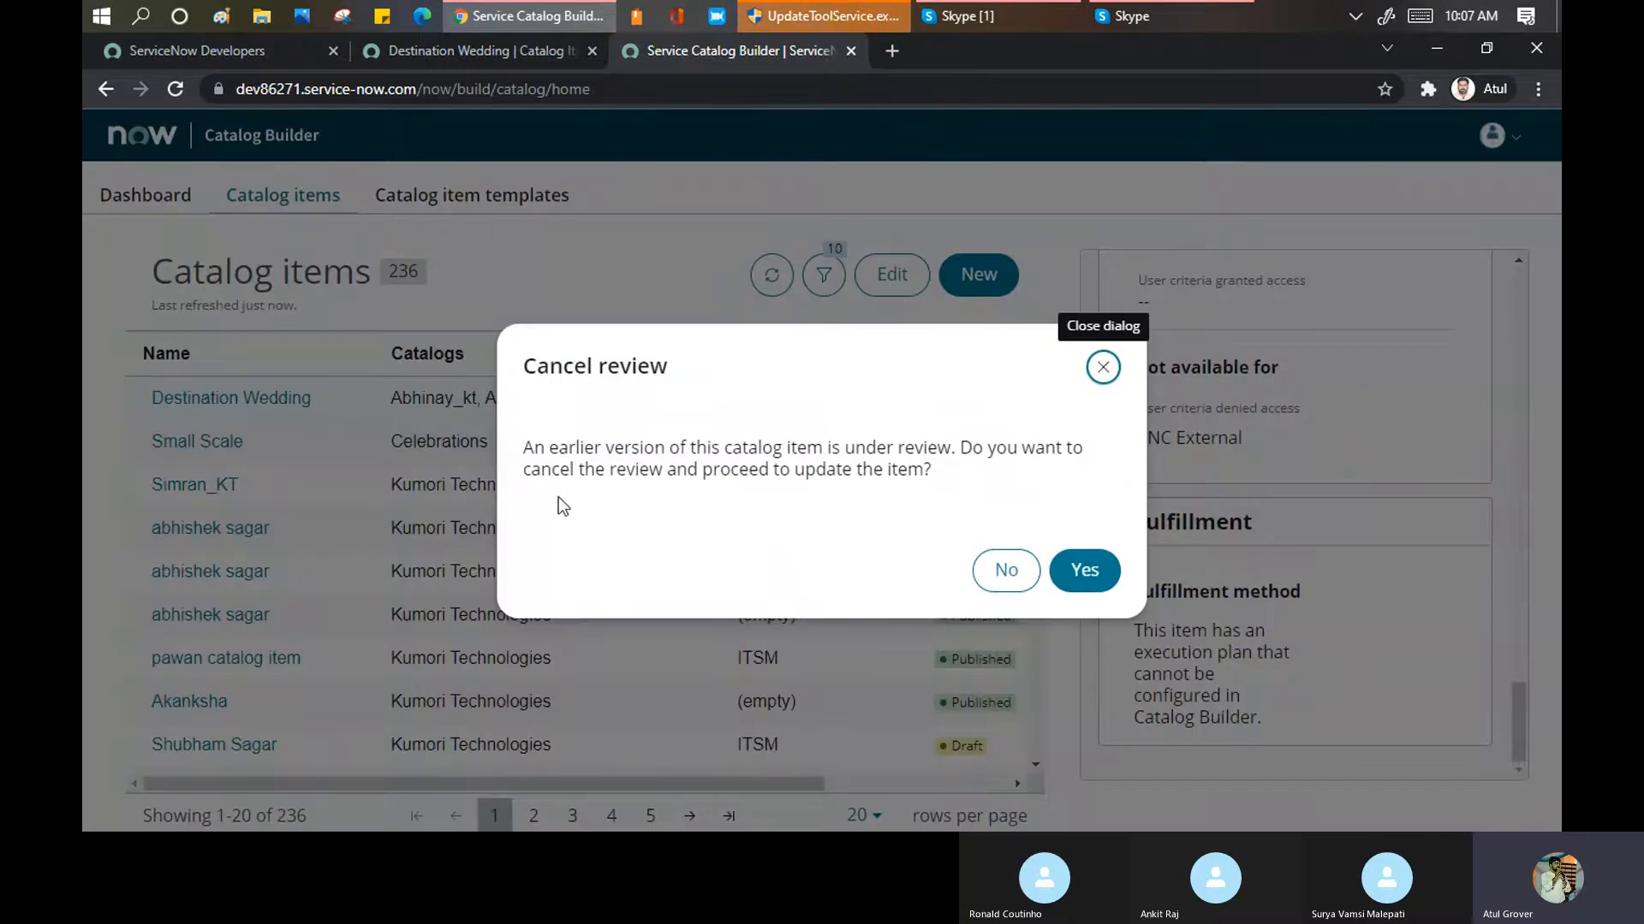
click(993, 580)
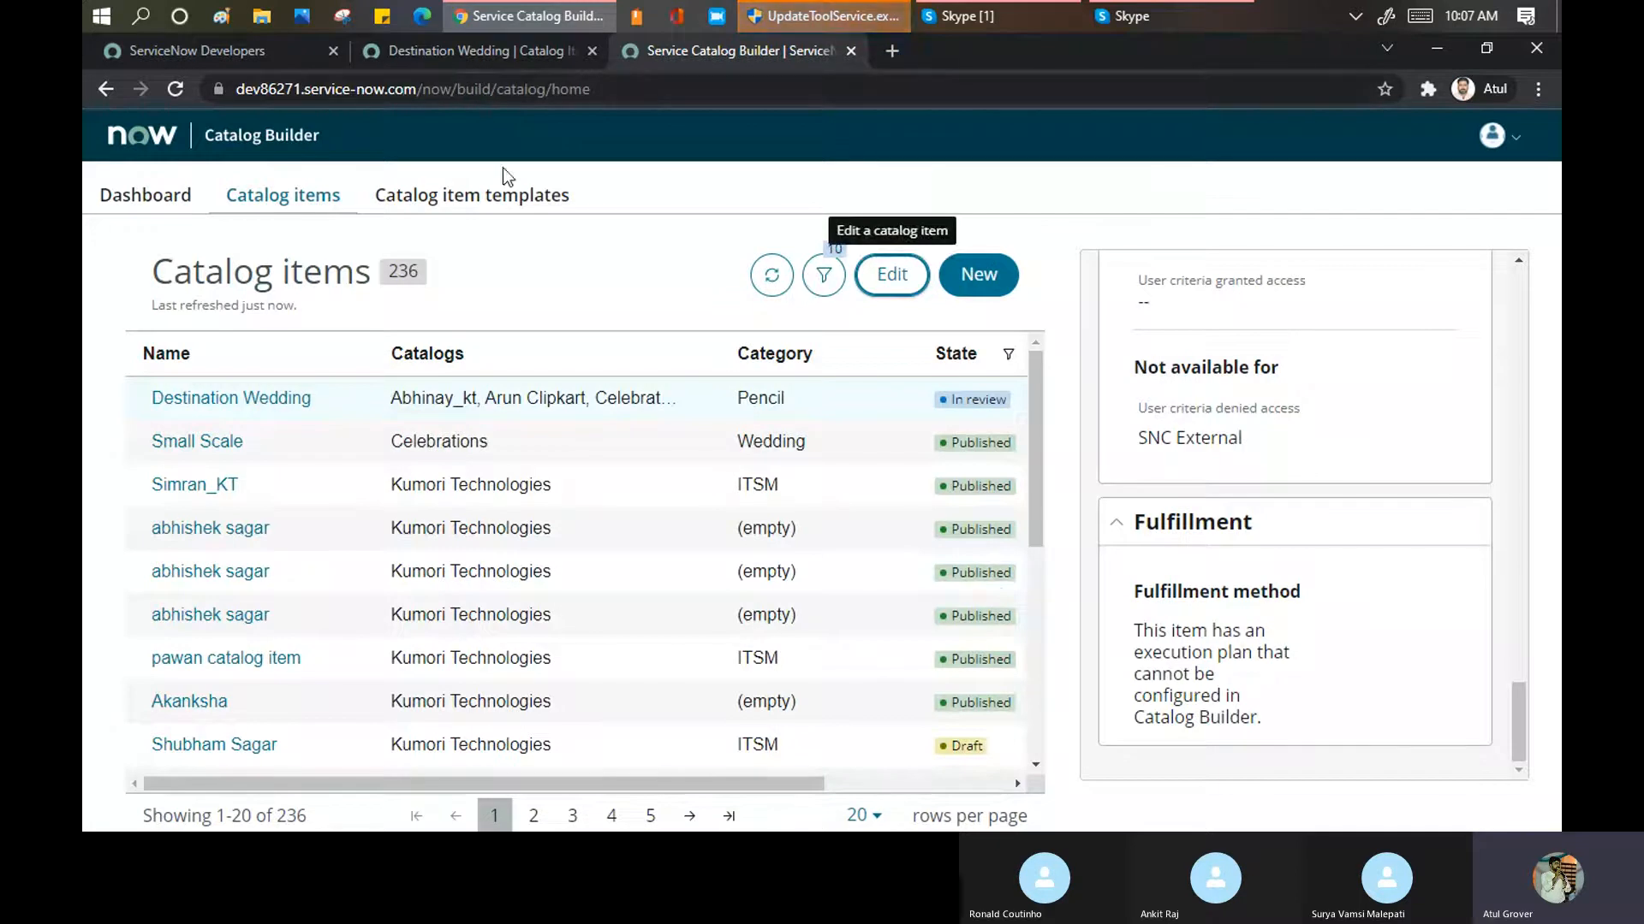
Check the Destination Wedding entry's options, then try once more to cancel its review and edit it
double_click(290, 403)
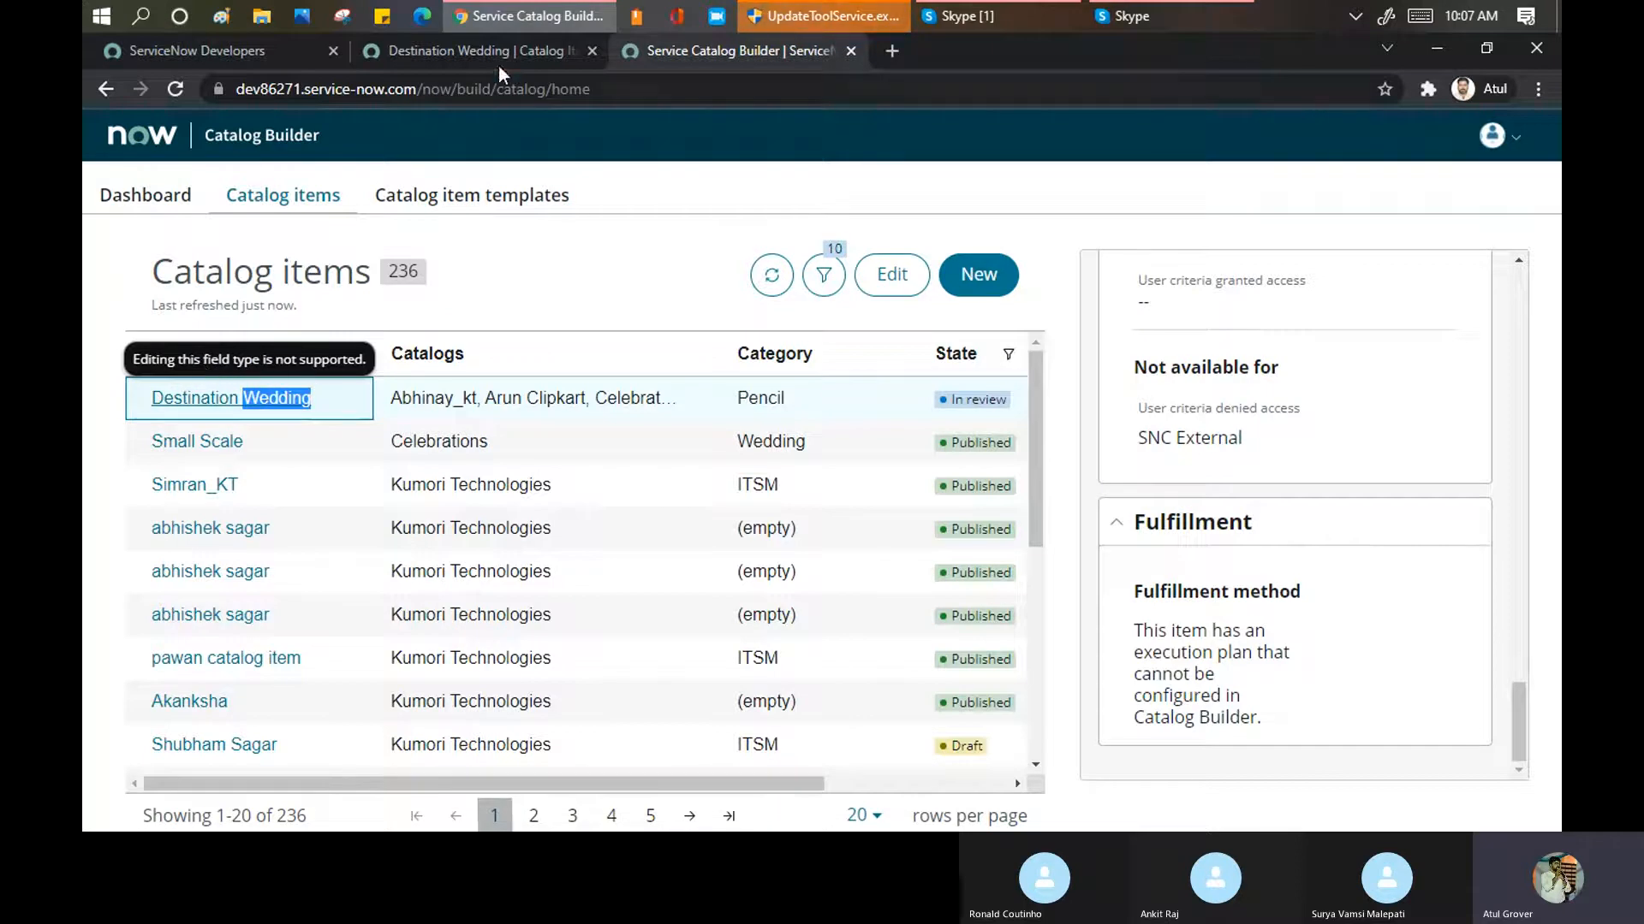
scroll(1269, 466, up, 1)
scroll(1268, 467, up, 10)
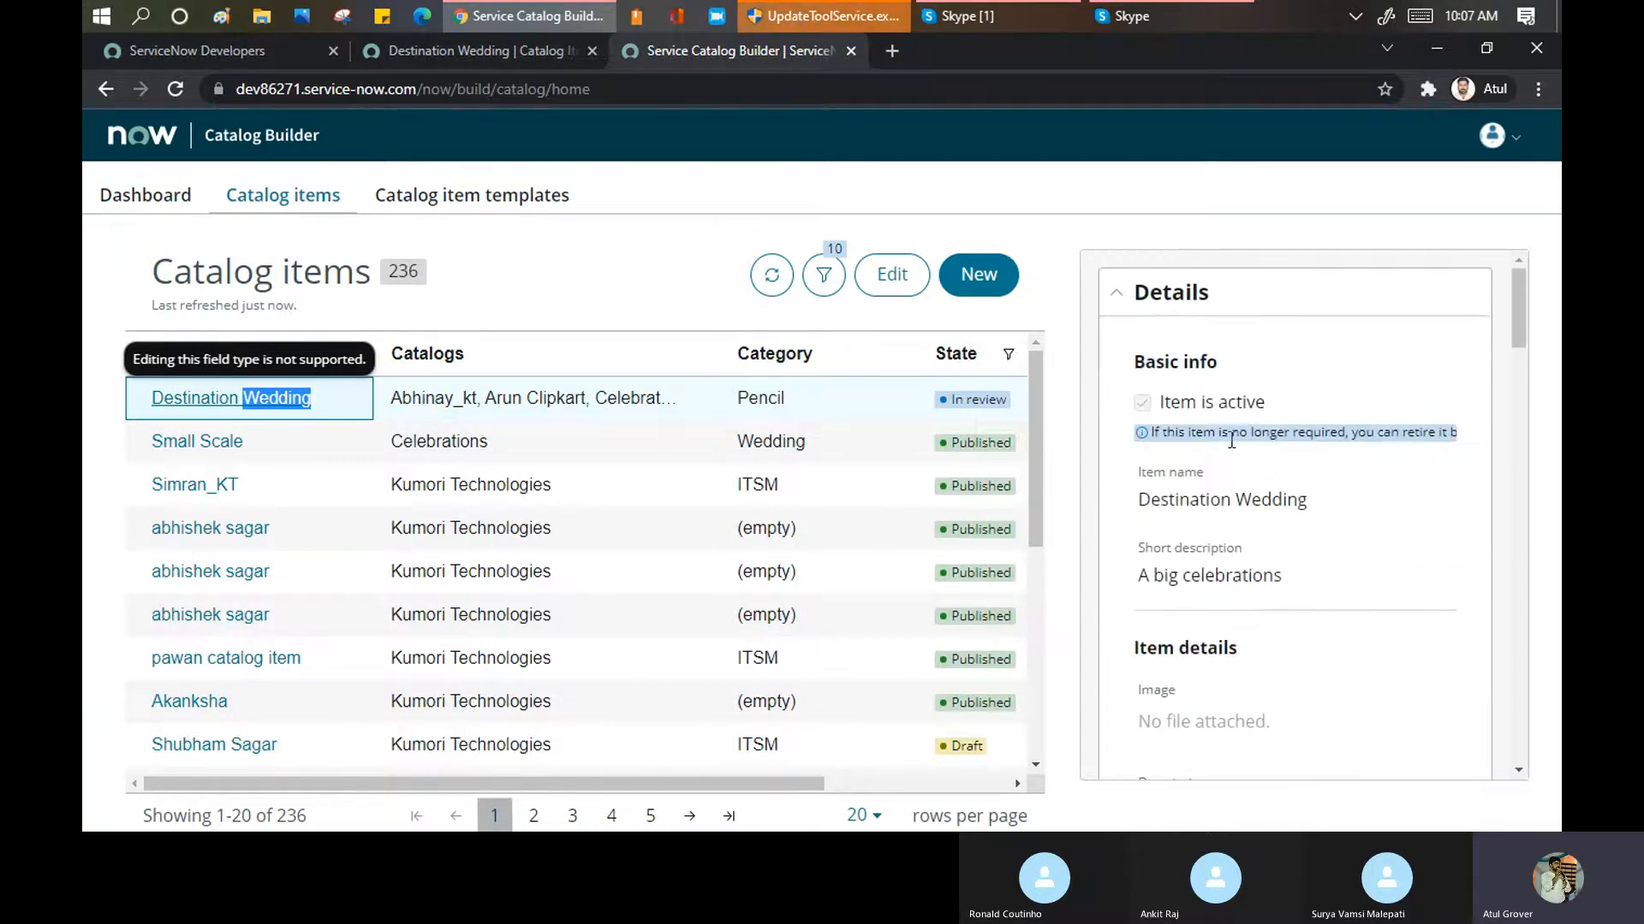
click(205, 404)
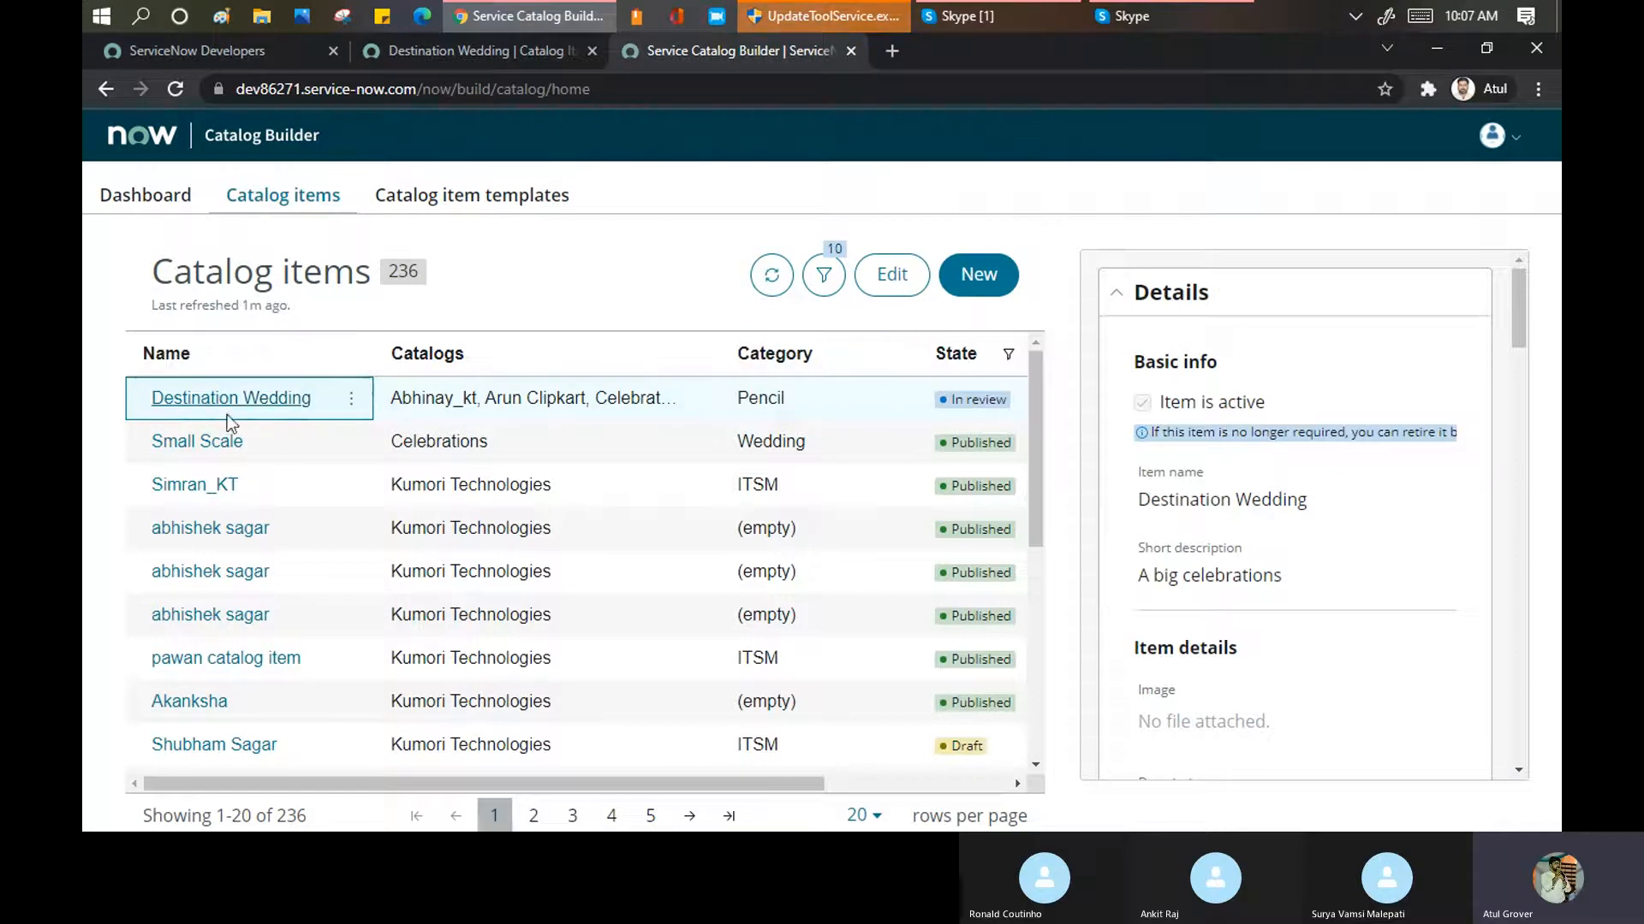
click(351, 401)
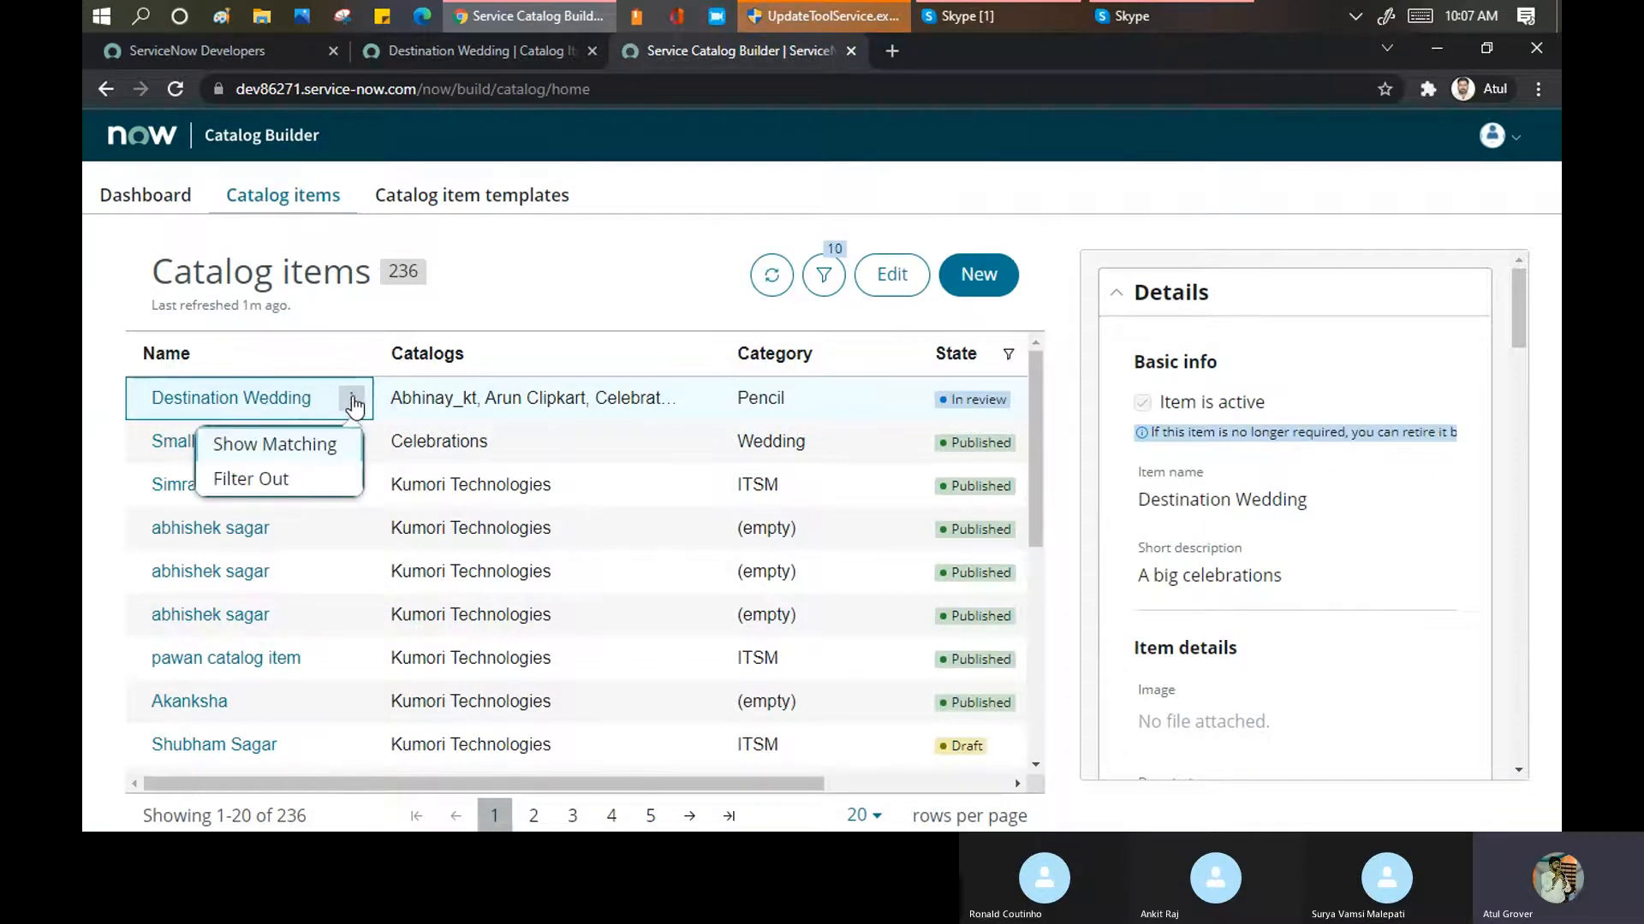
click(891, 274)
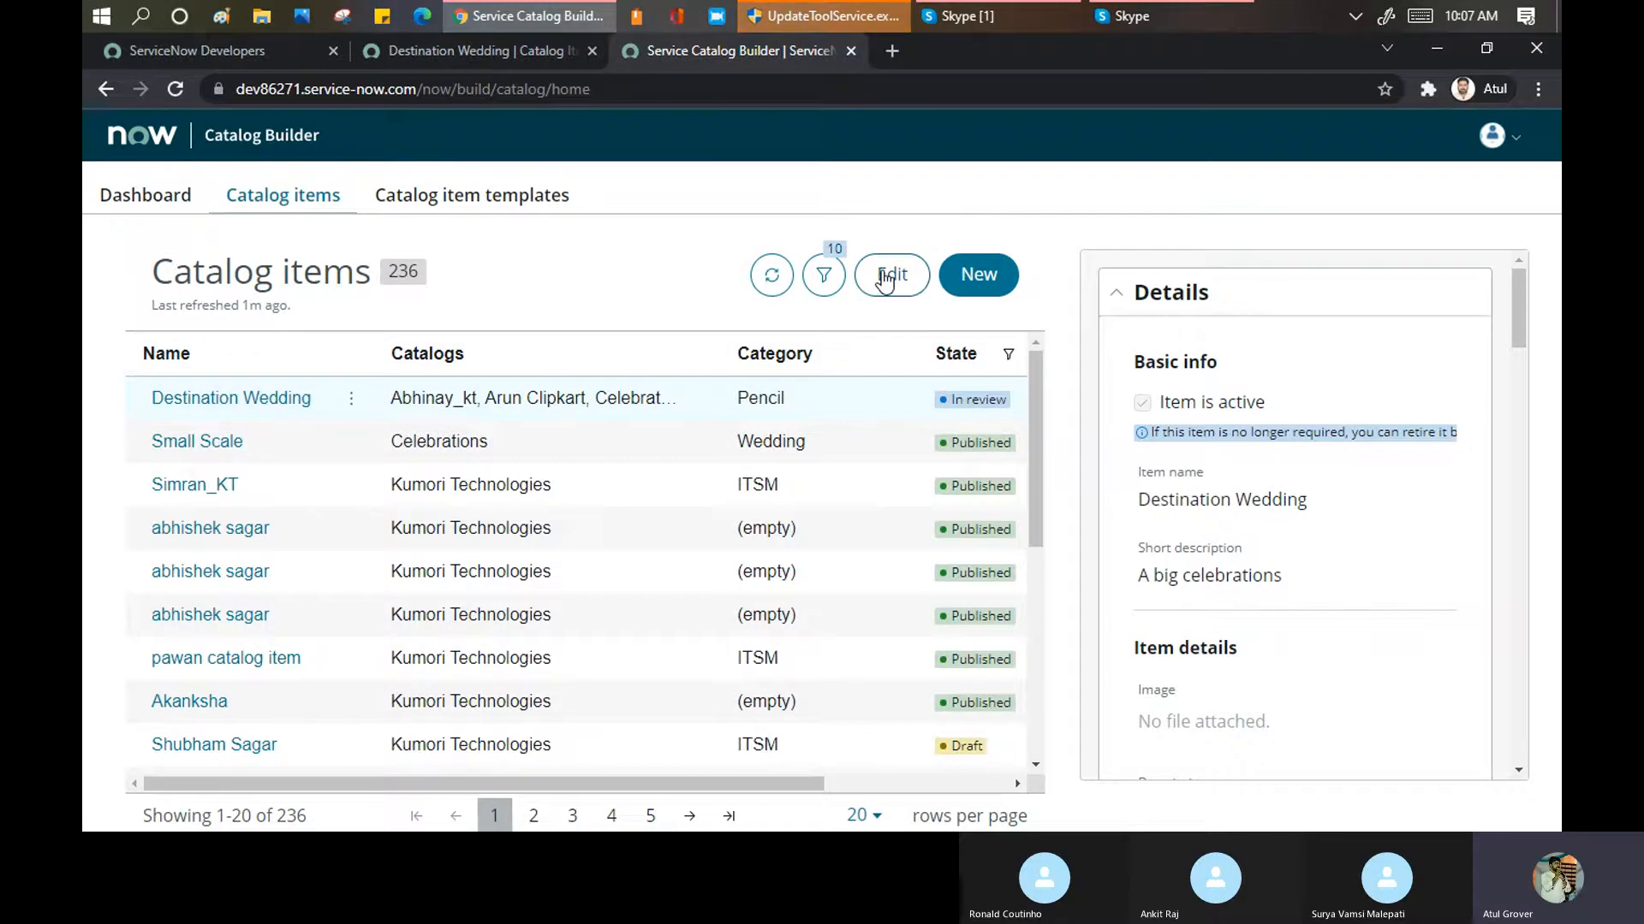
click(1054, 571)
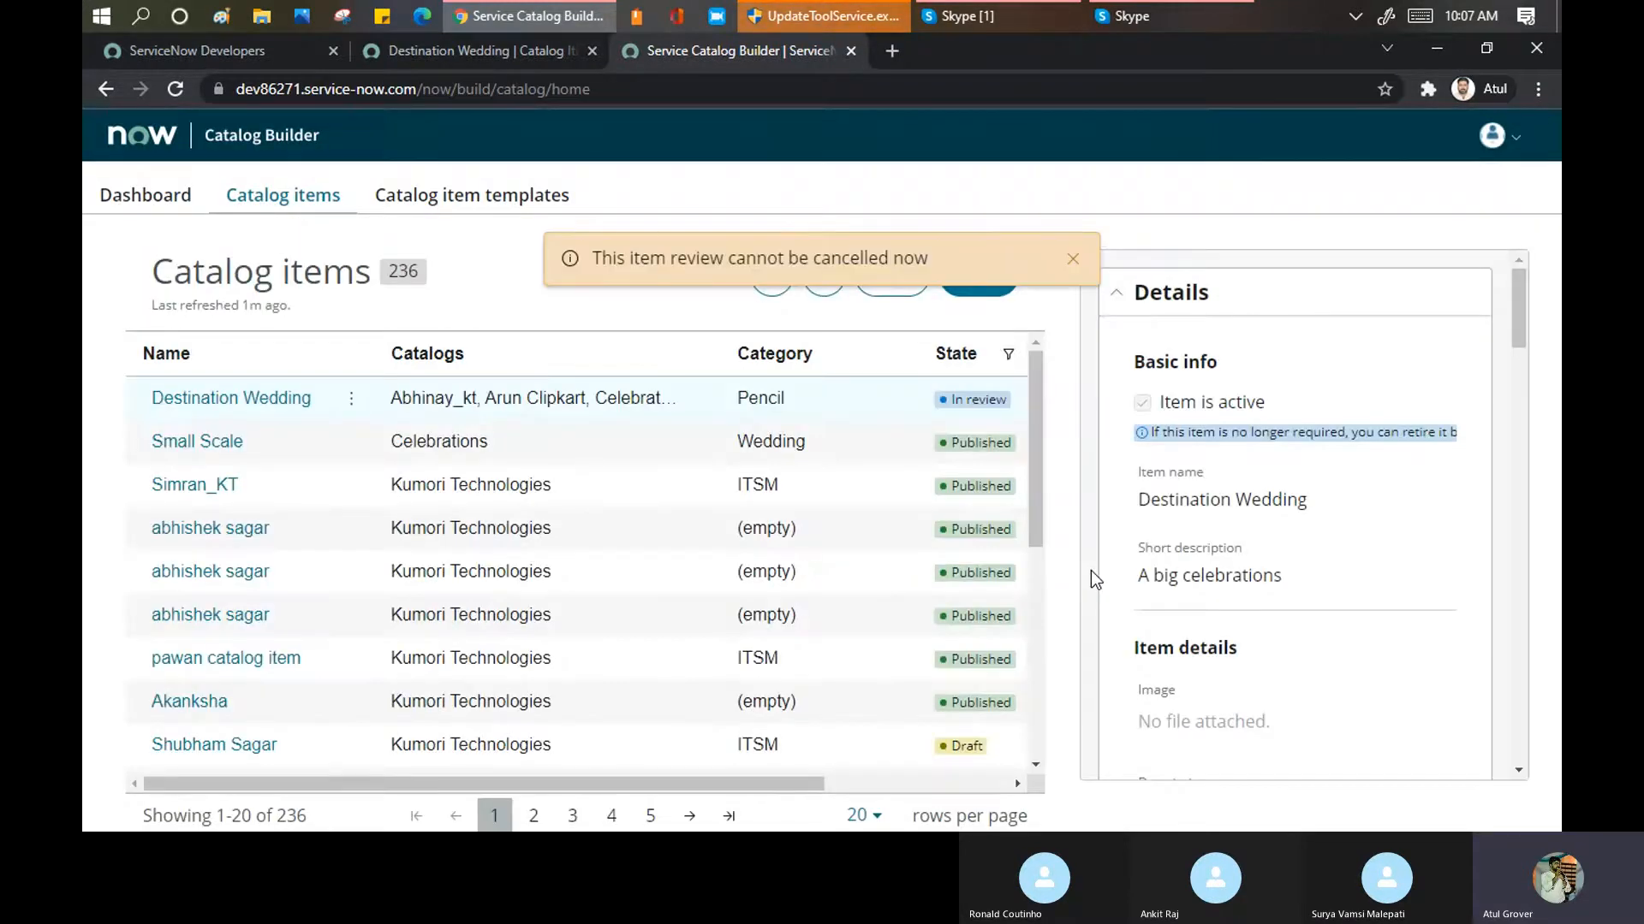
Return to the Destination Wedding catalog item record, check its assigned catalogs and update the record
click(477, 53)
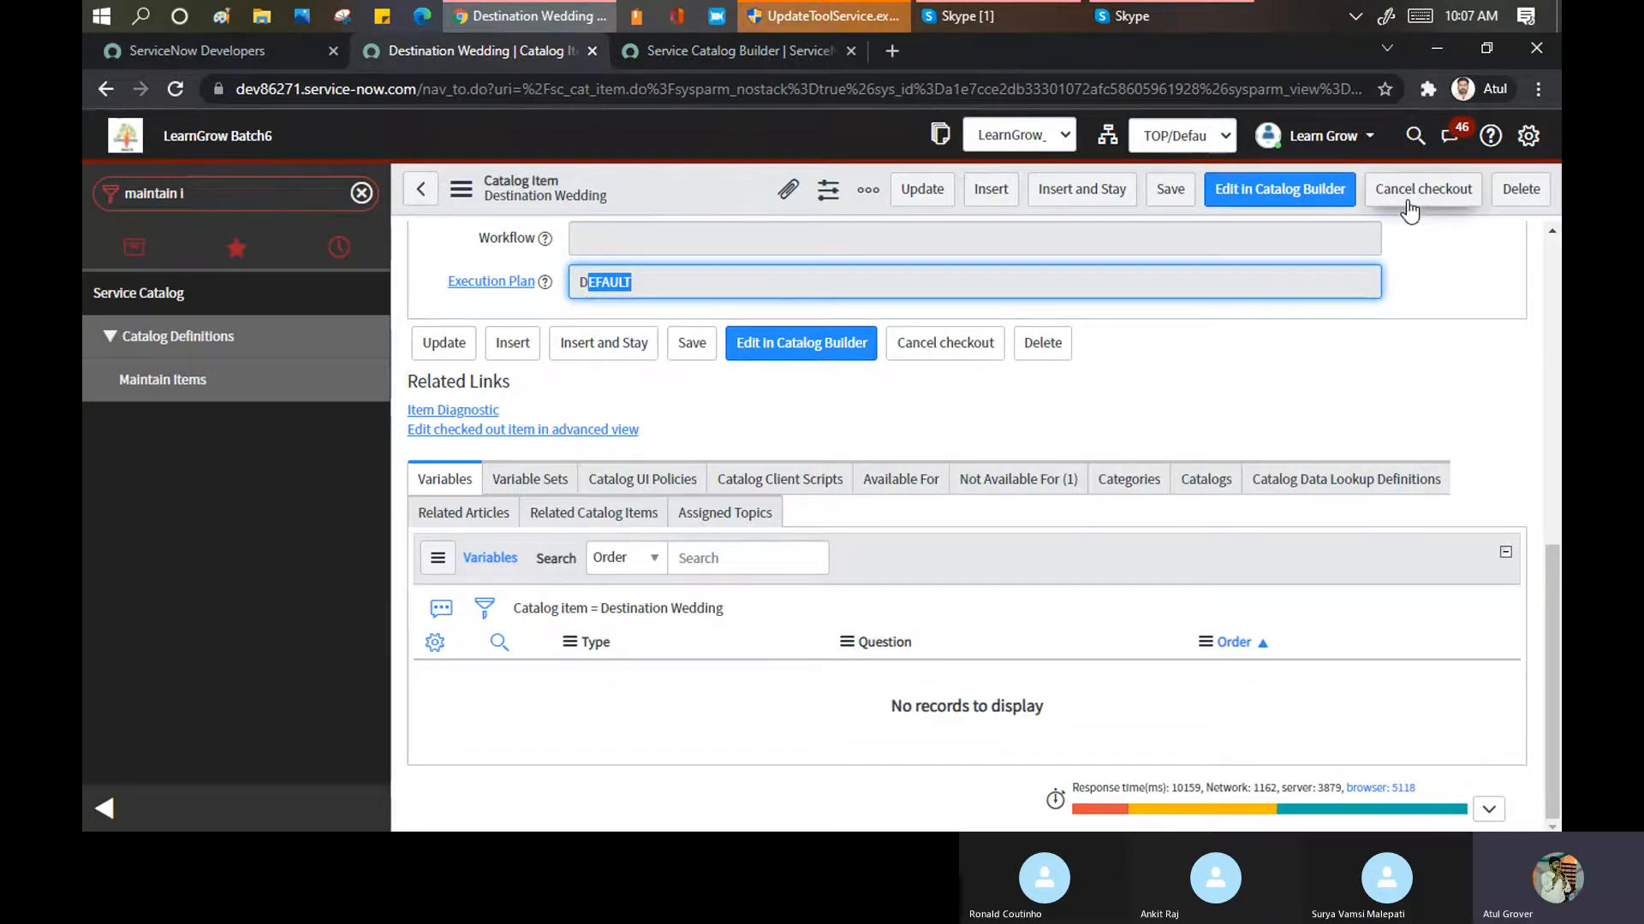
scroll(762, 438, up, 6)
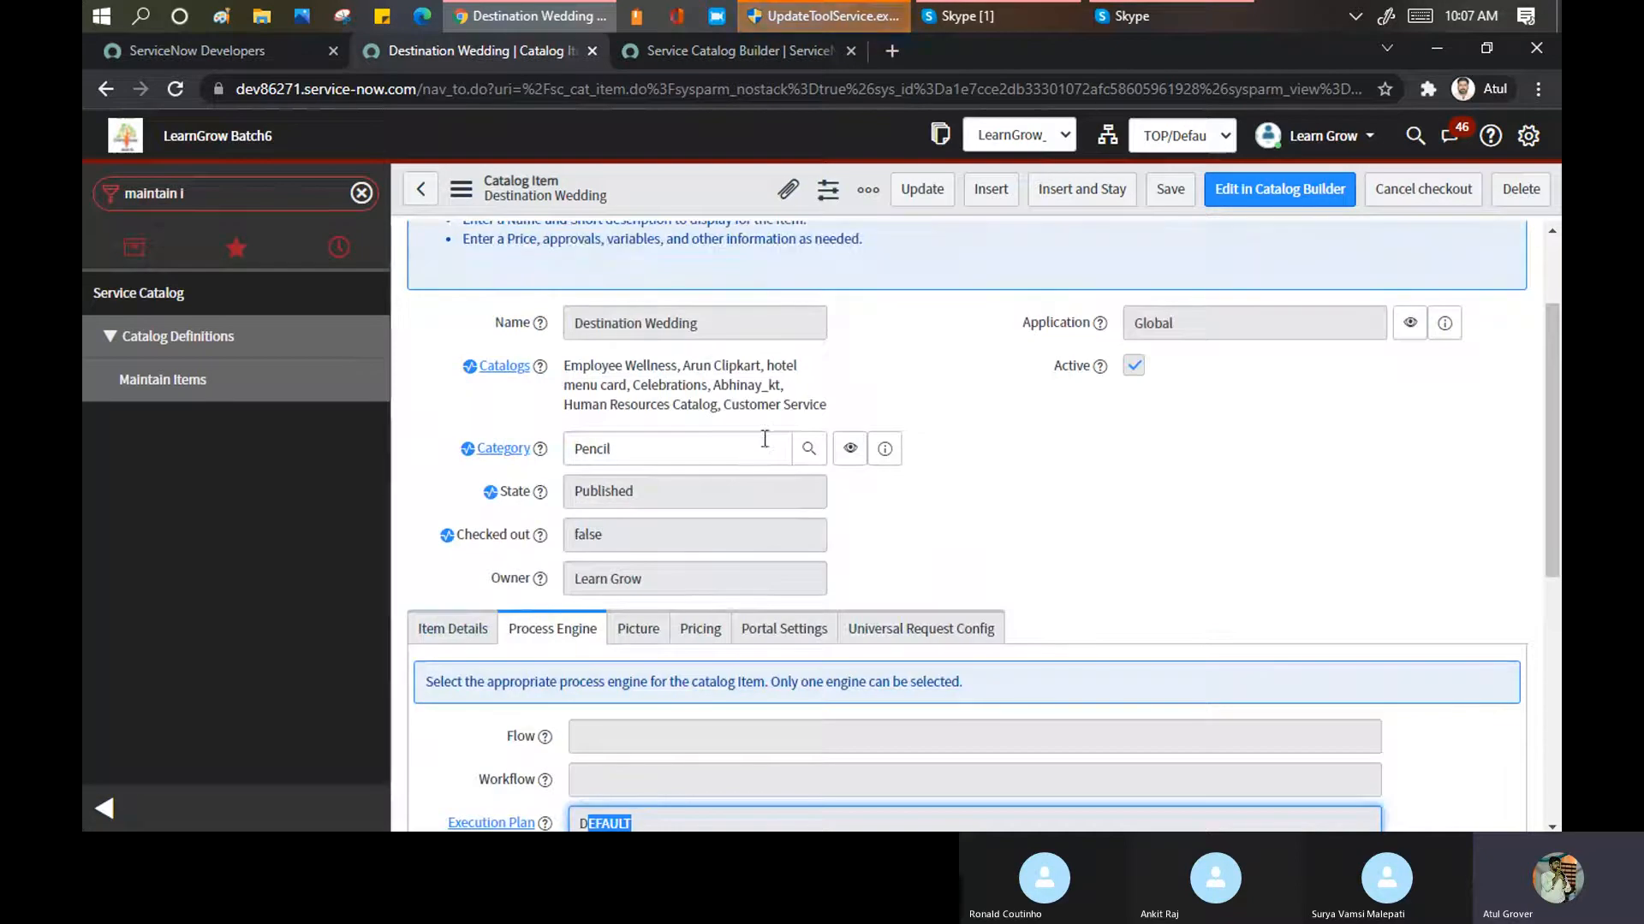
drag(565, 357, 826, 421)
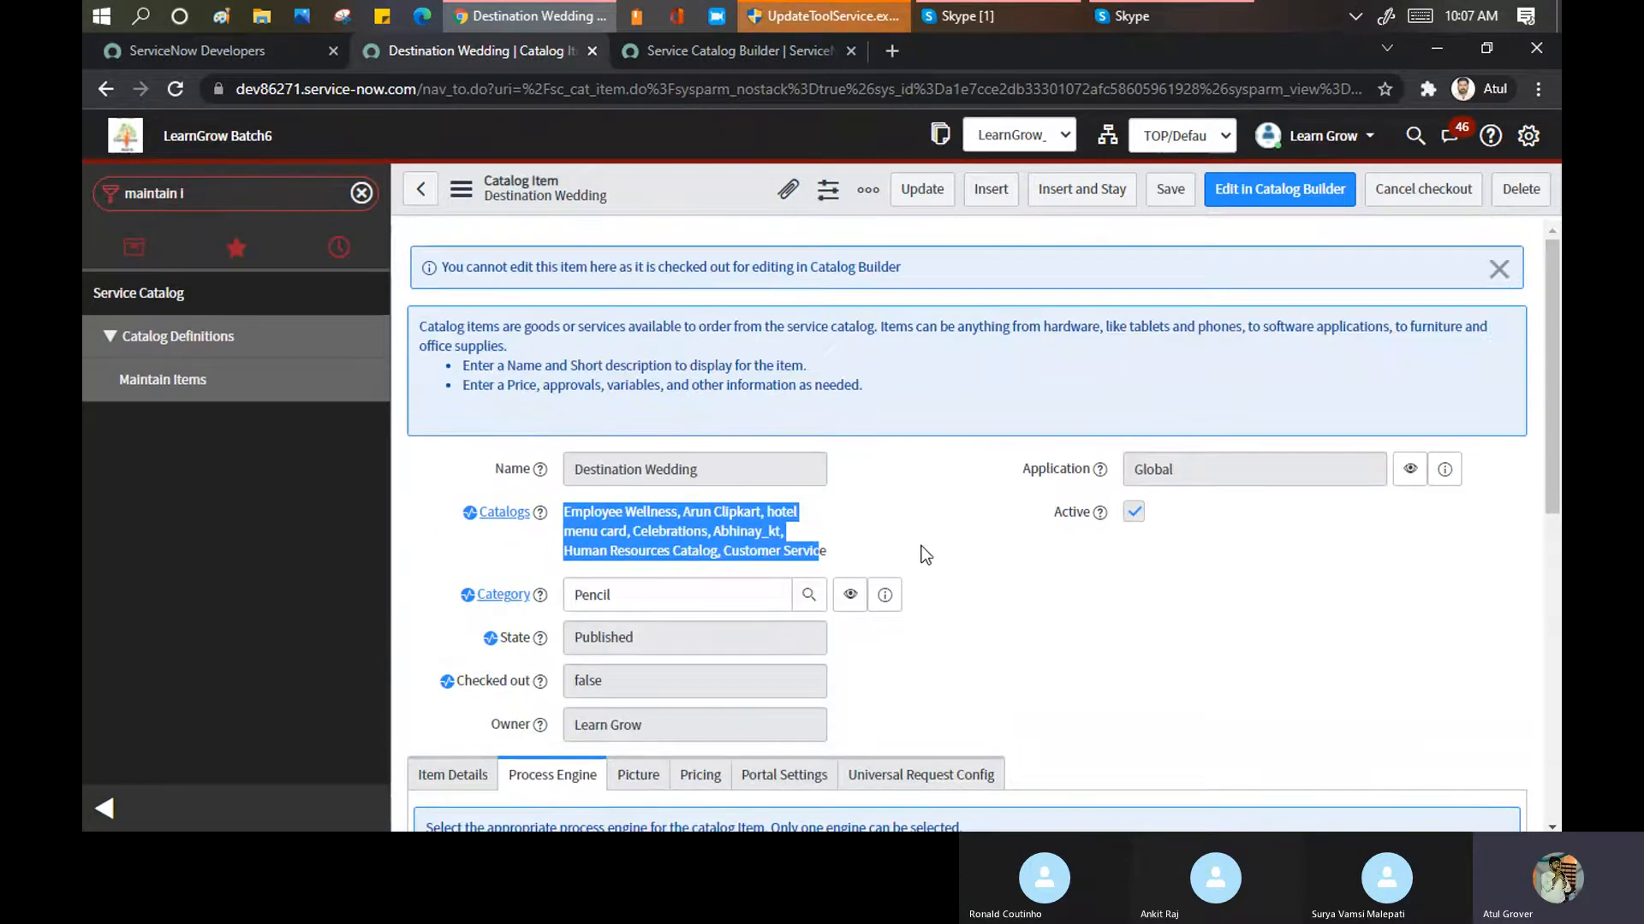
click(917, 202)
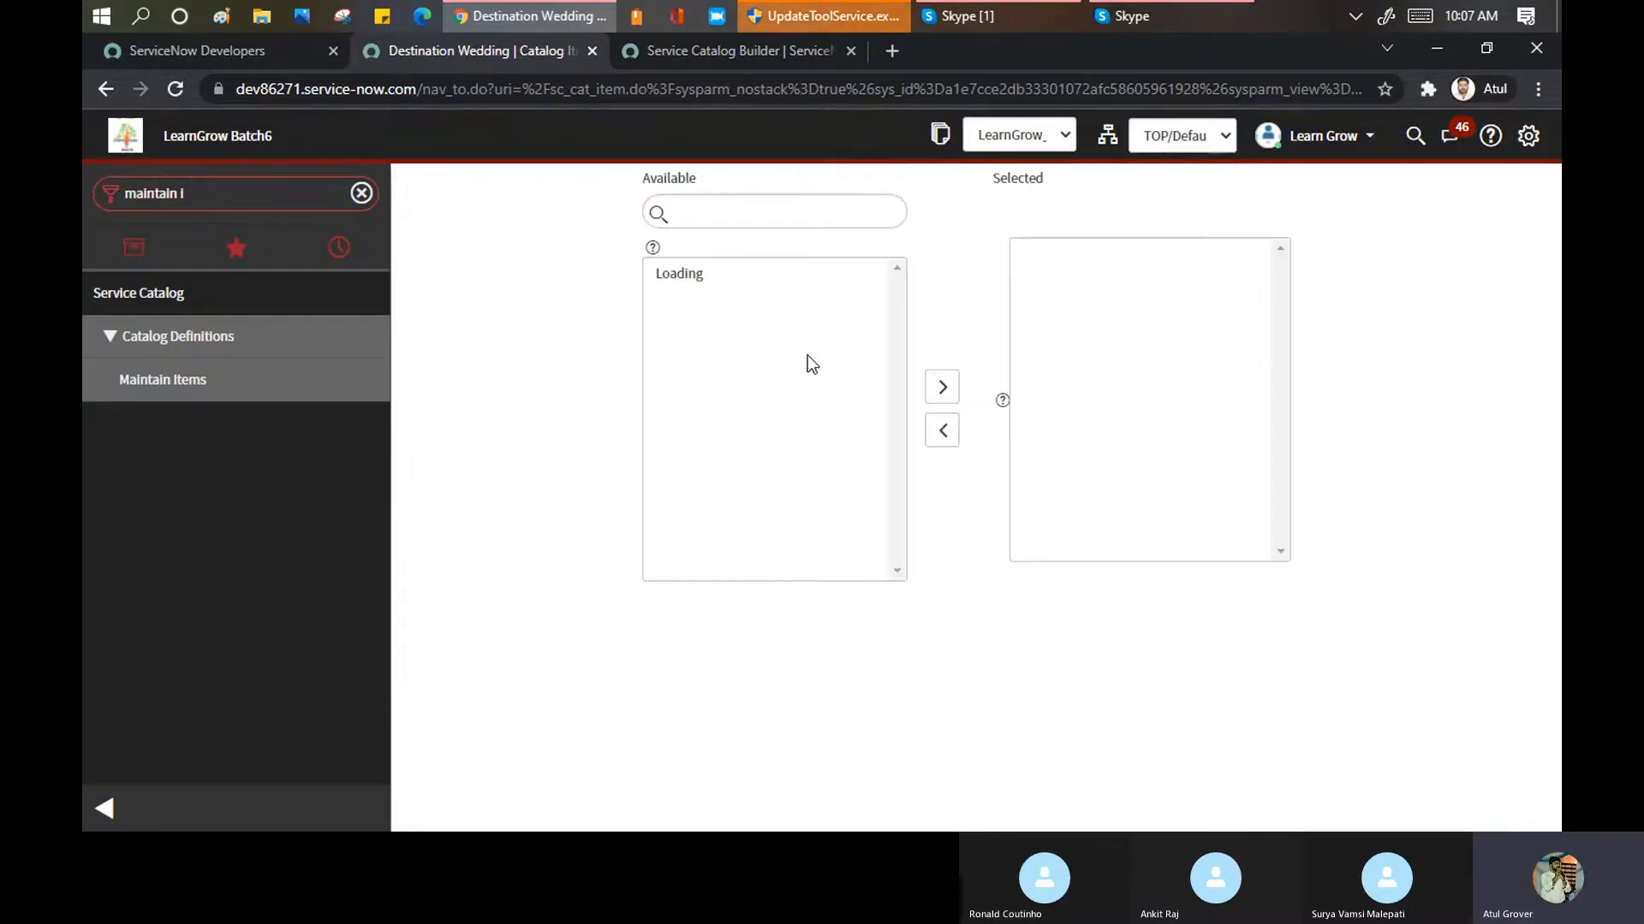
Open the maintained catalog items list, filter the names by *desti and open the Destination Wedding record
click(156, 387)
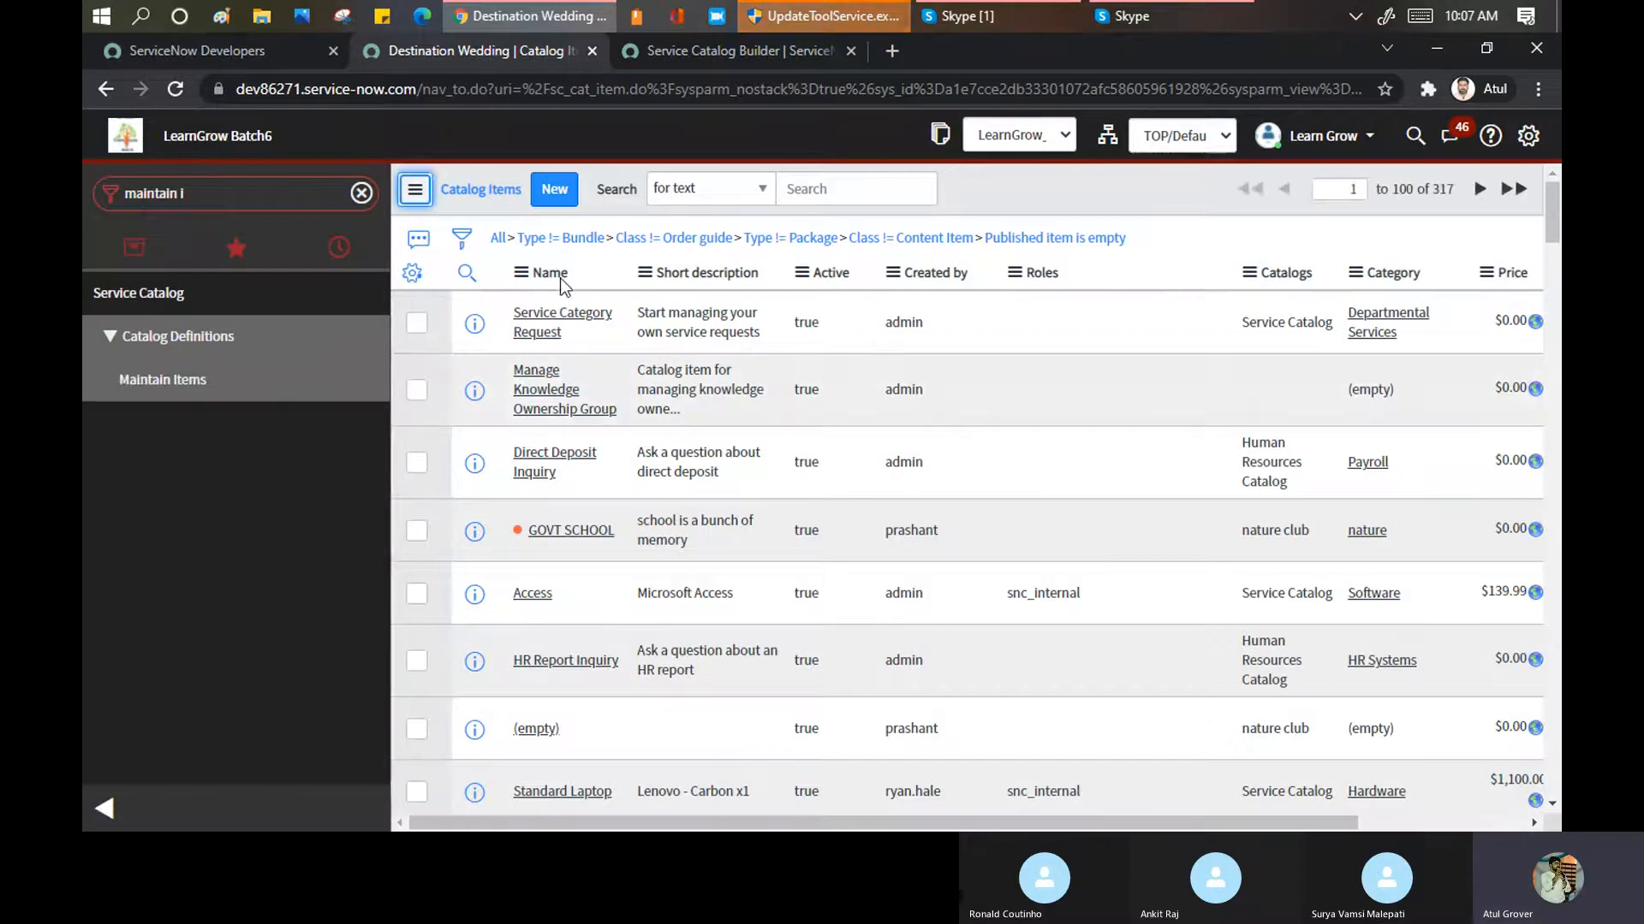
click(543, 315)
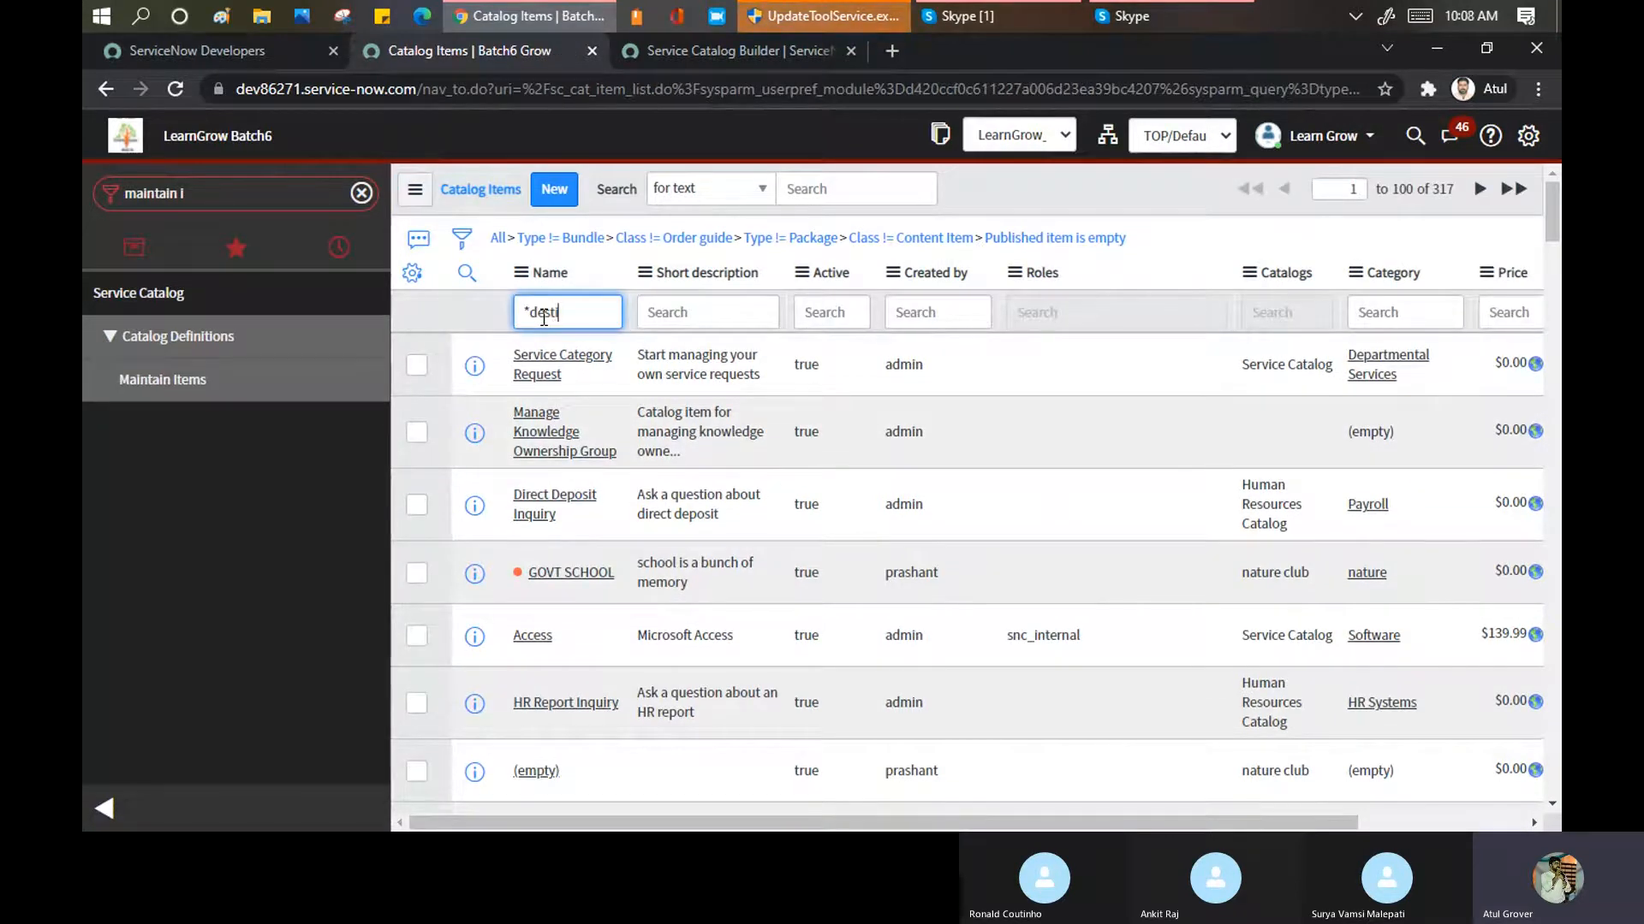
key(Return)
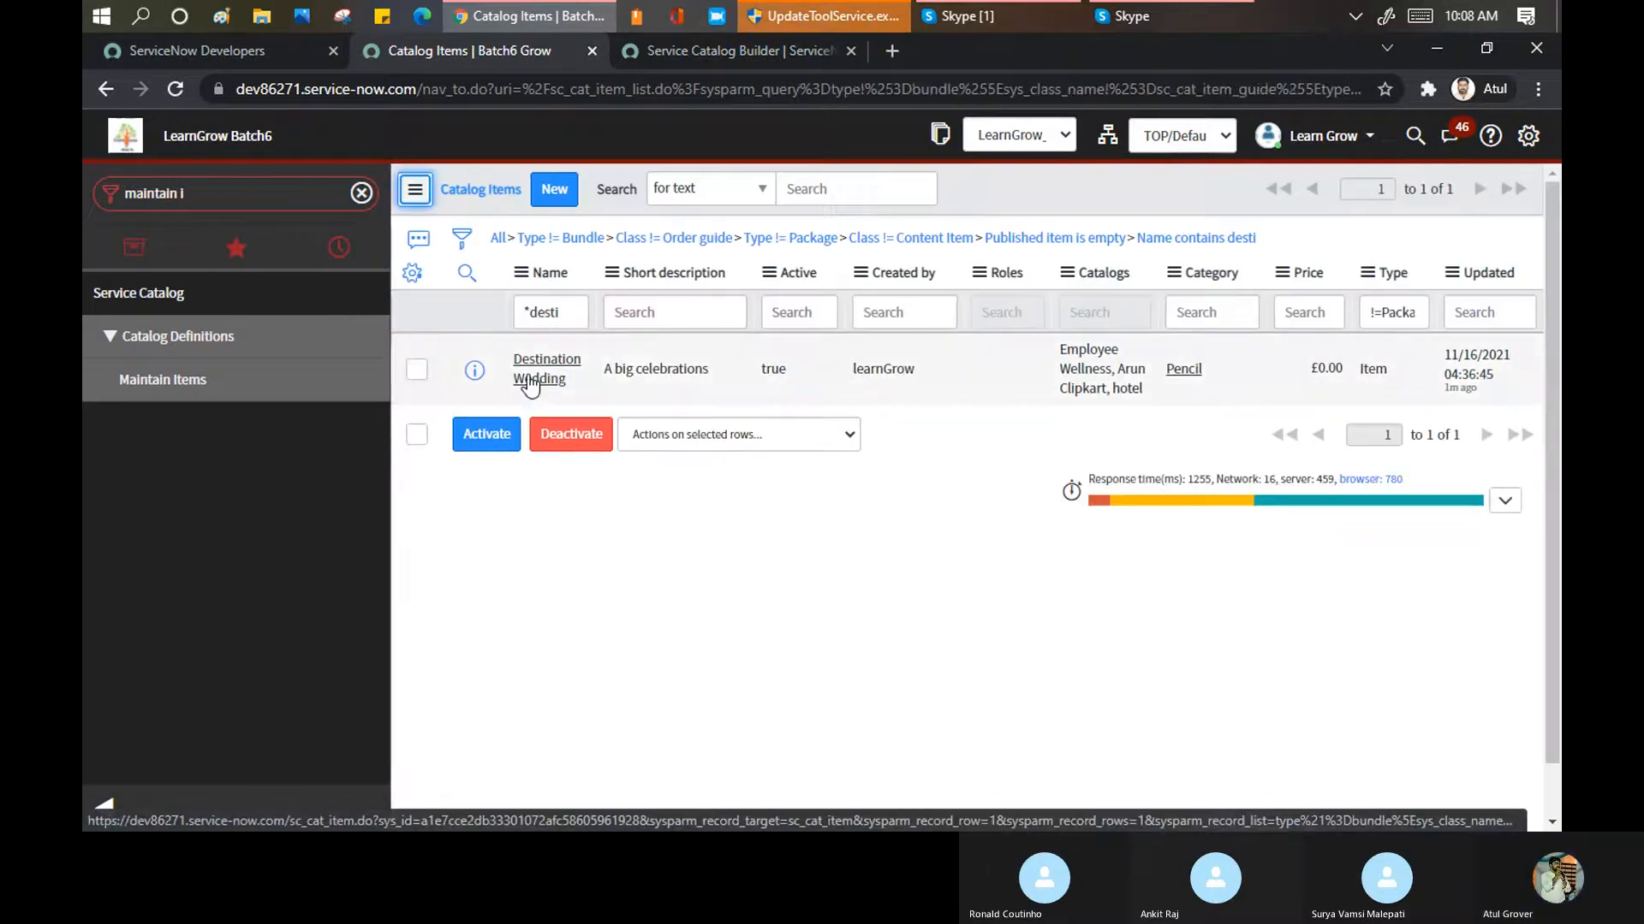
click(528, 379)
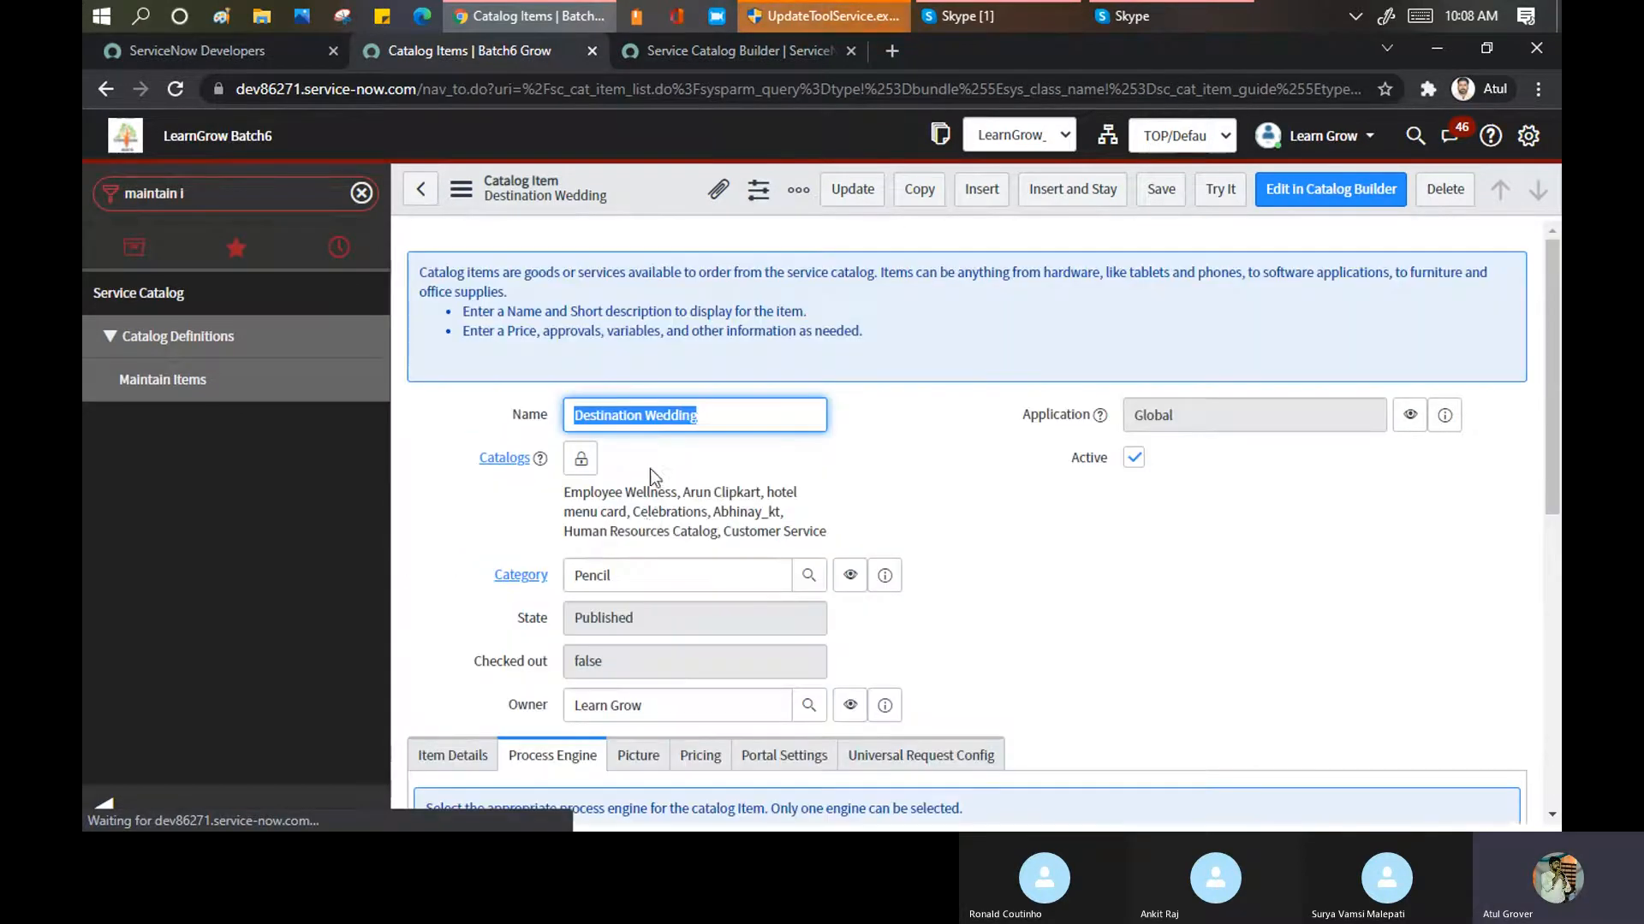
Clear the Execution Plan in the Destination Wedding item's process engine settings and save the record
scroll(690, 642, down, 5)
scroll(647, 514, down, 2)
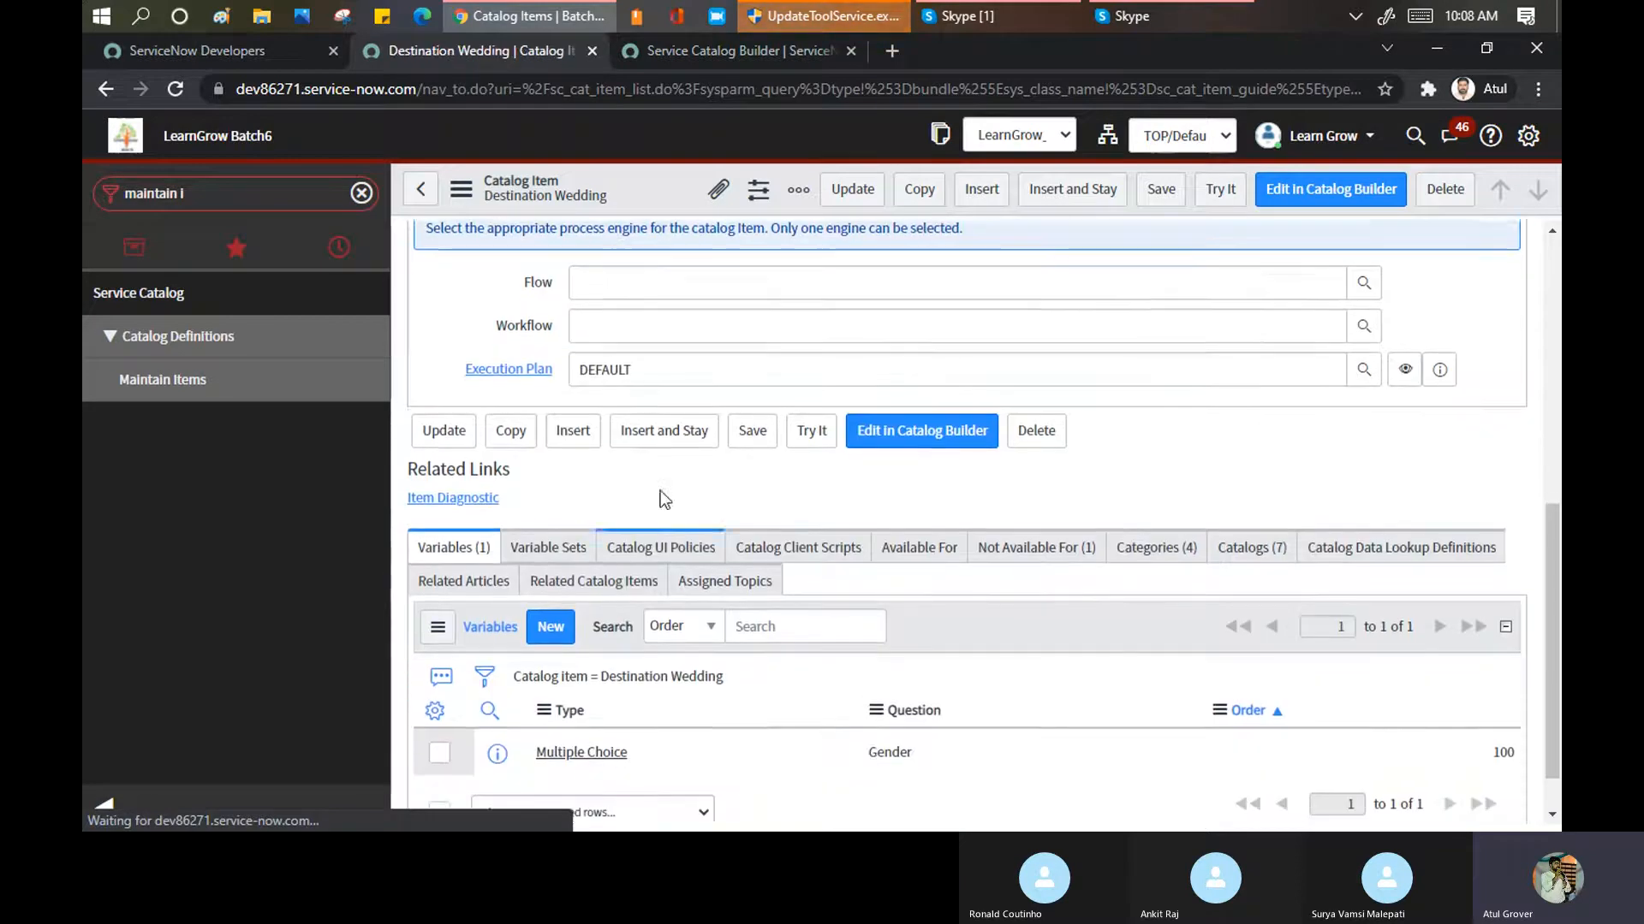
drag(665, 310, 457, 284)
key(BackSpace)
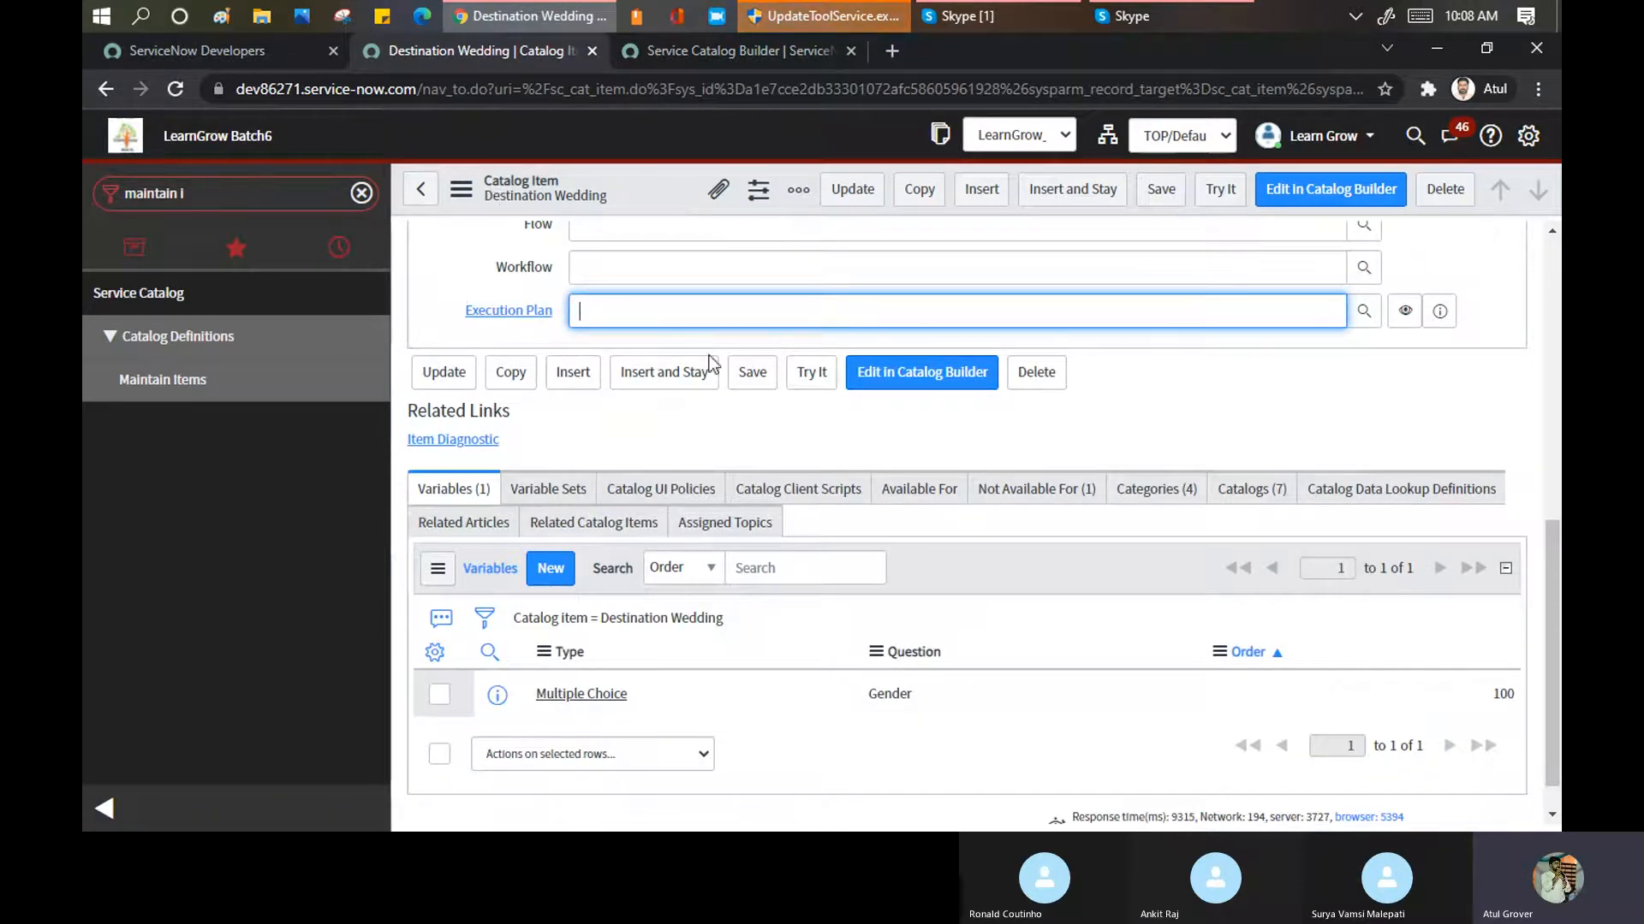
click(439, 262)
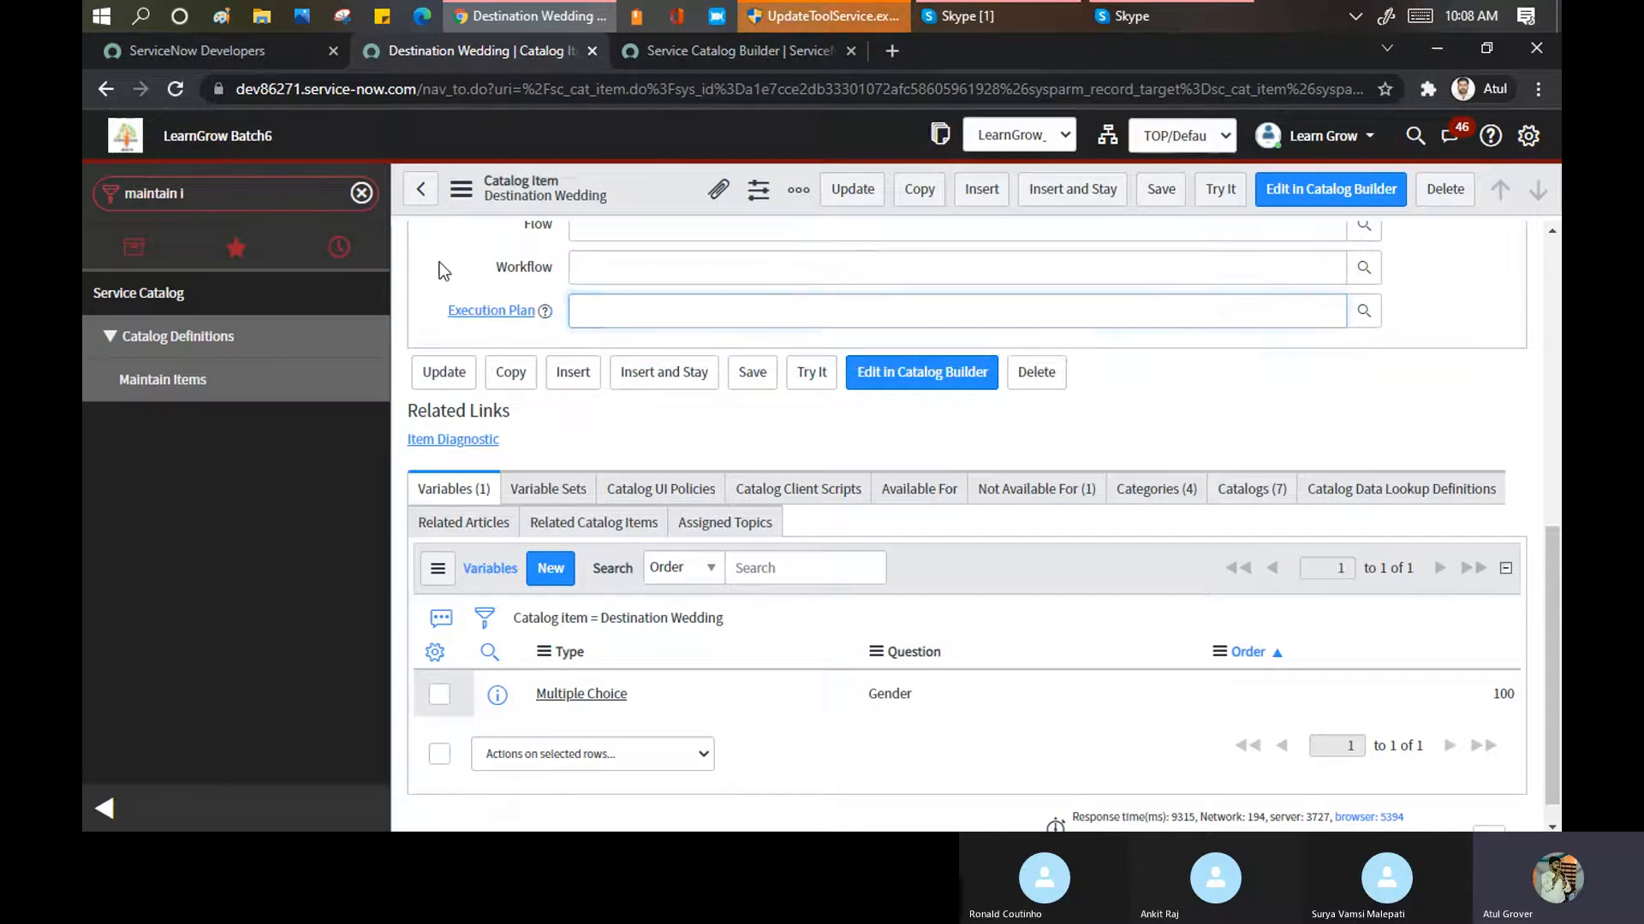
right_click(654, 190)
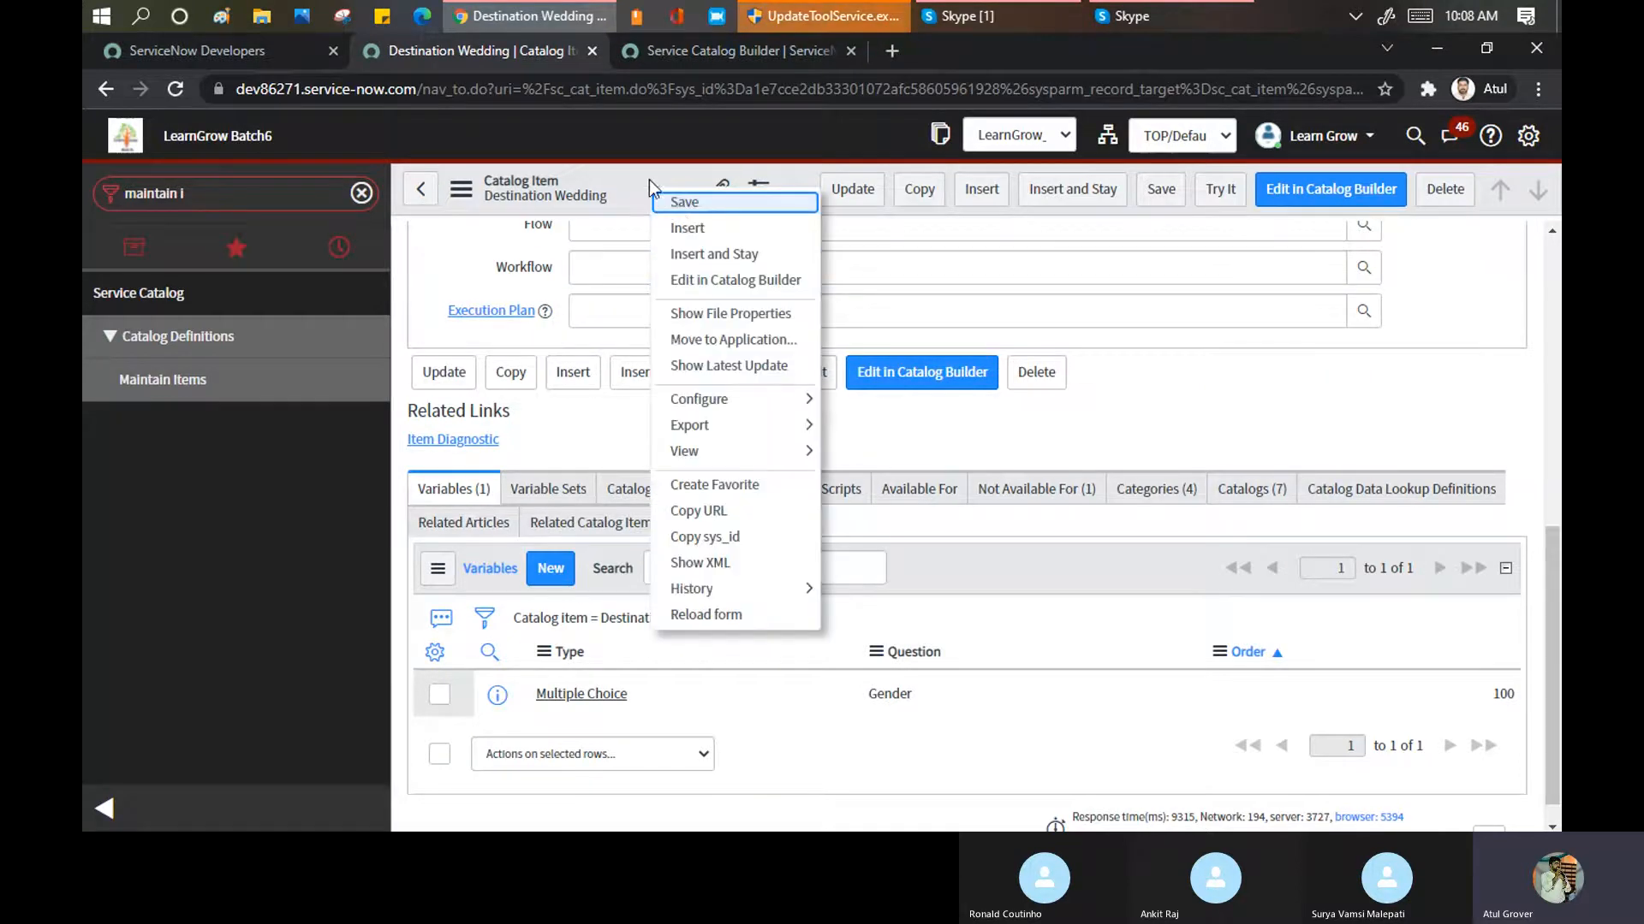
click(681, 203)
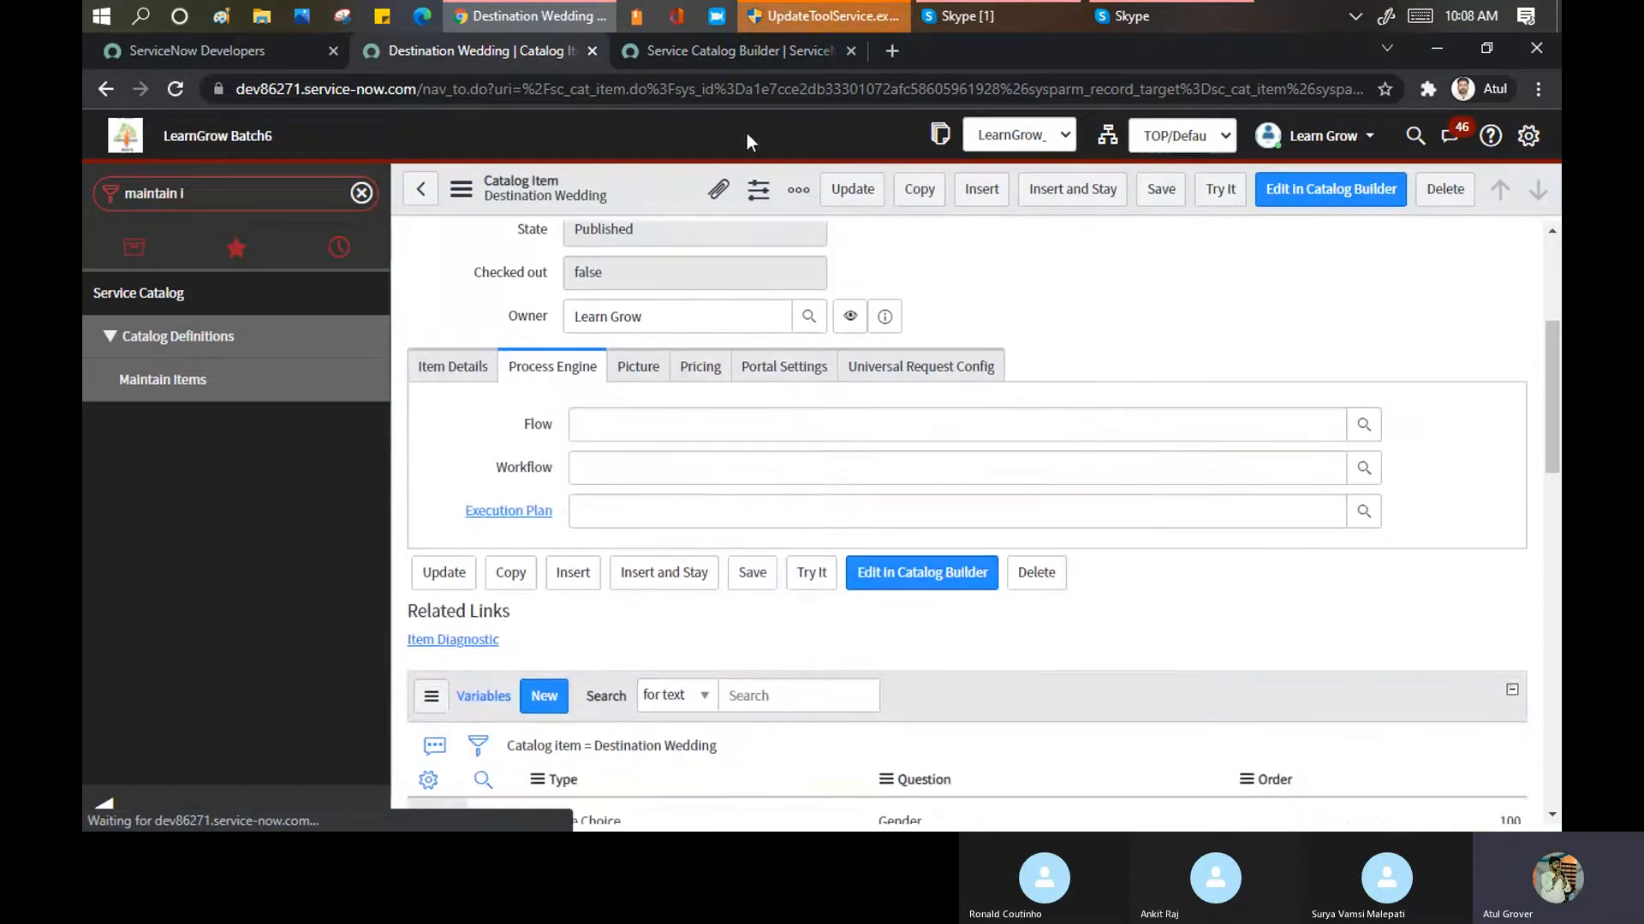
Reload Catalog Builder, reopen its list of catalog items and open the Destination Wedding item for editing
click(722, 49)
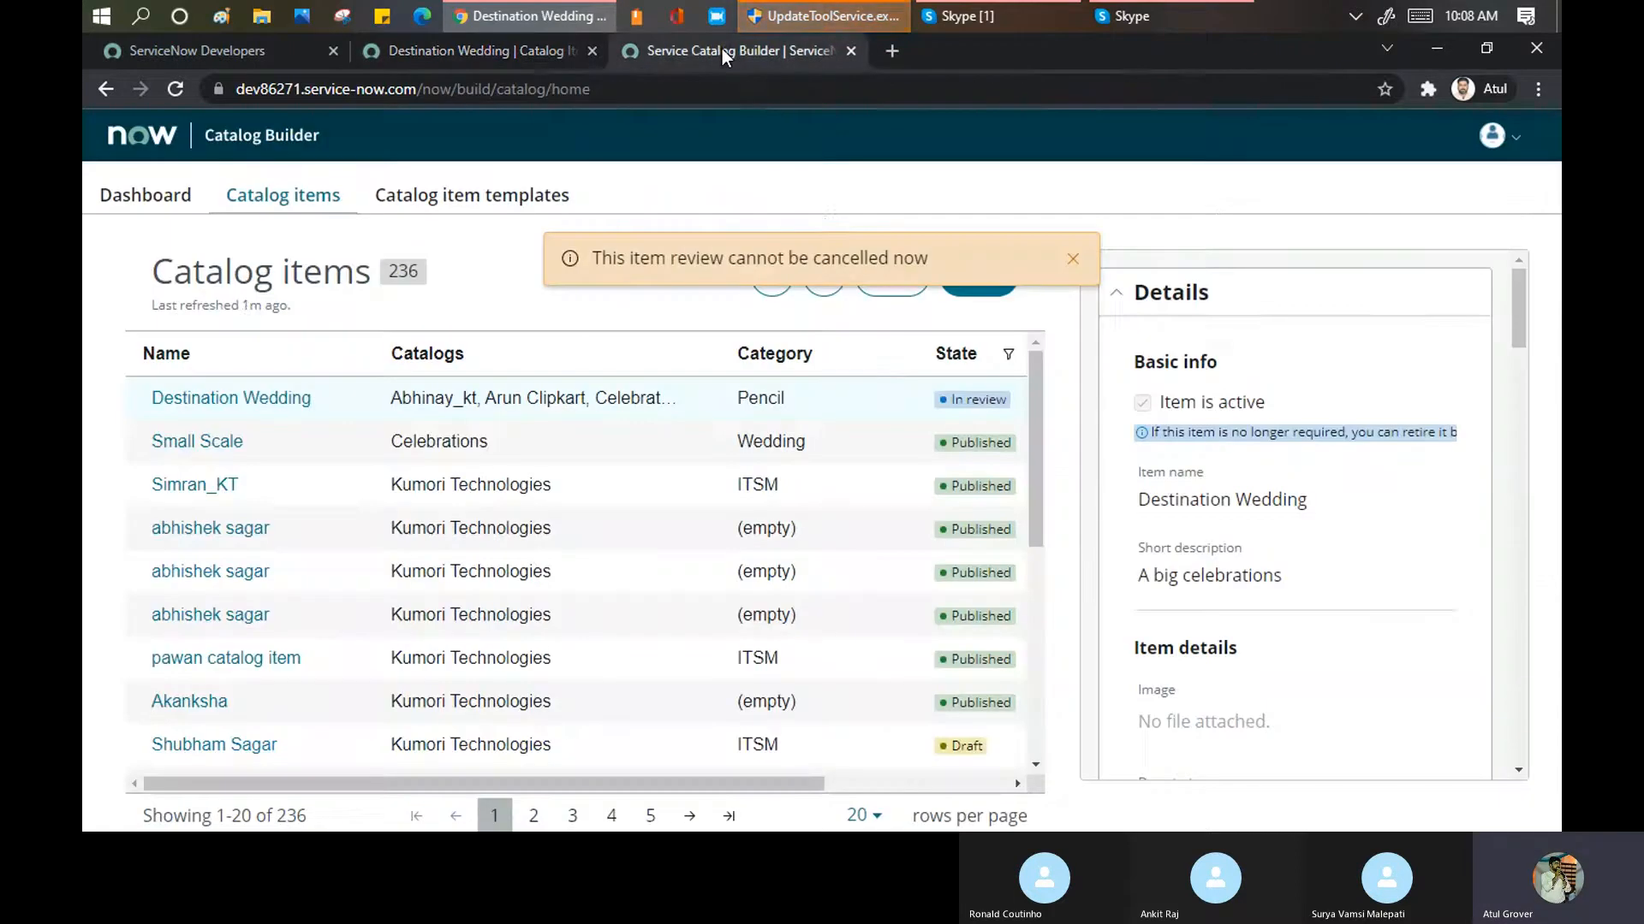
click(269, 412)
click(327, 94)
key(Return)
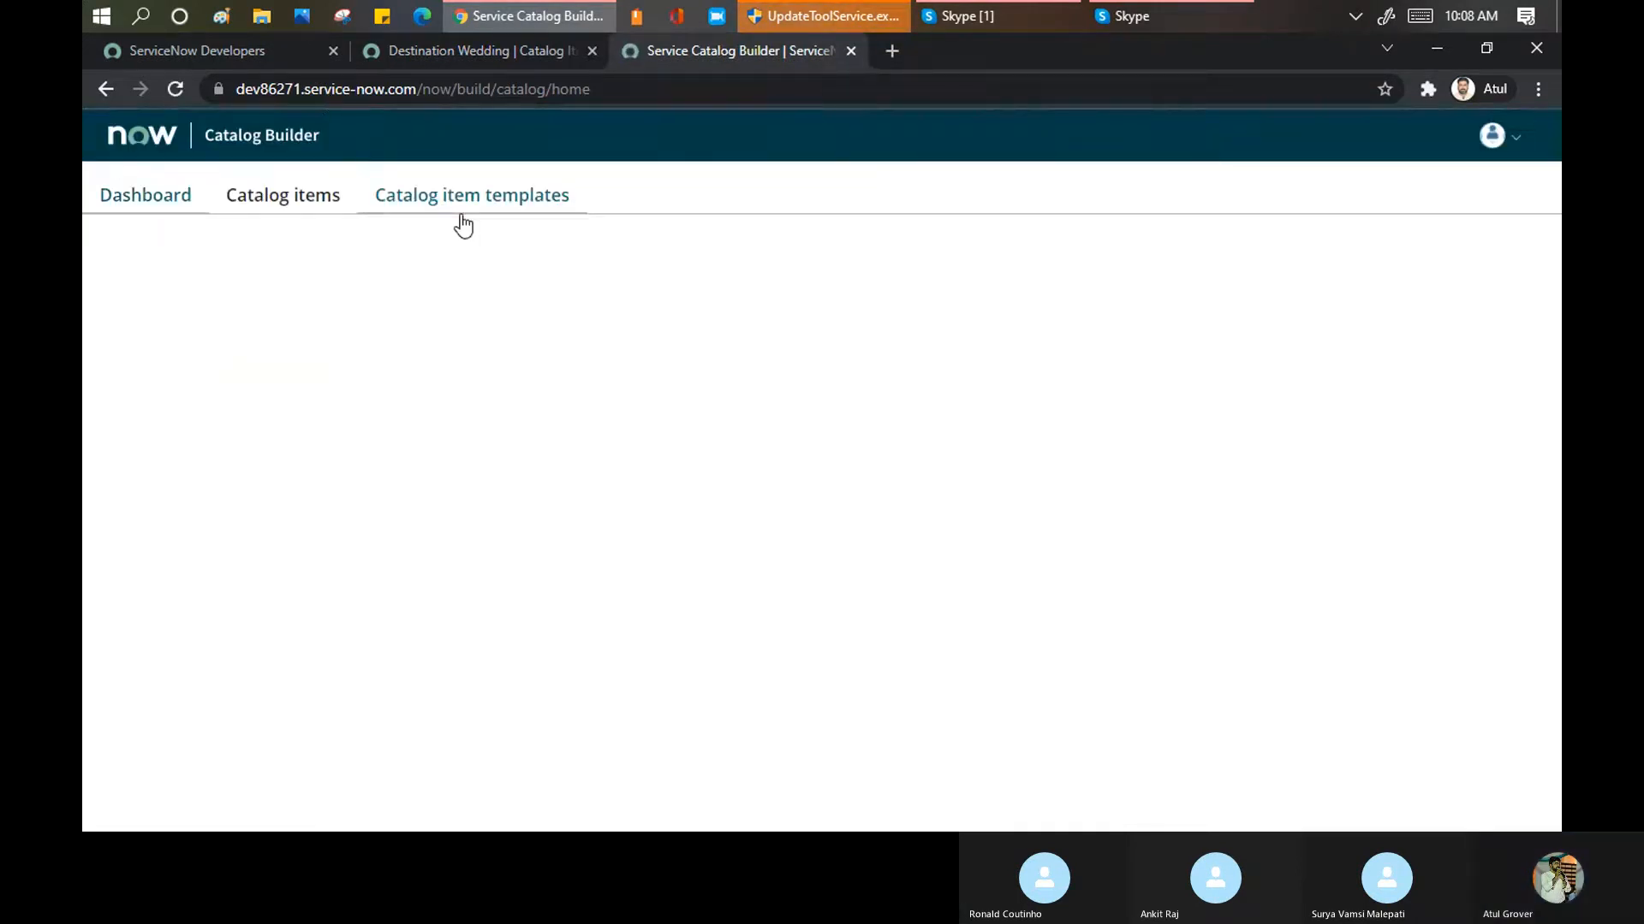
click(289, 197)
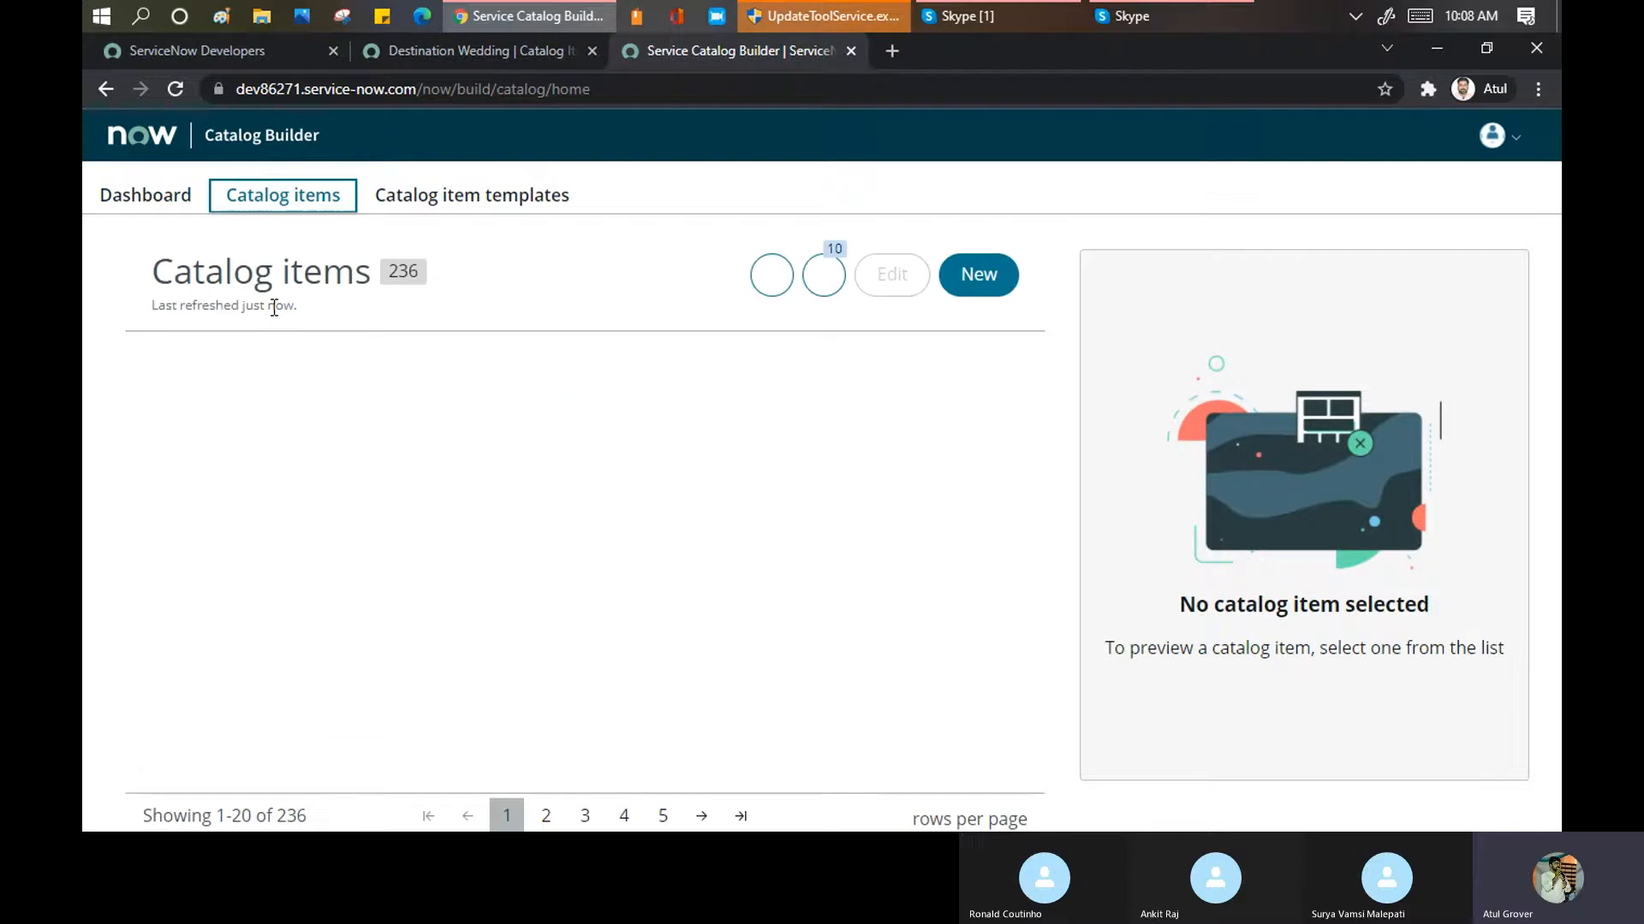
click(240, 411)
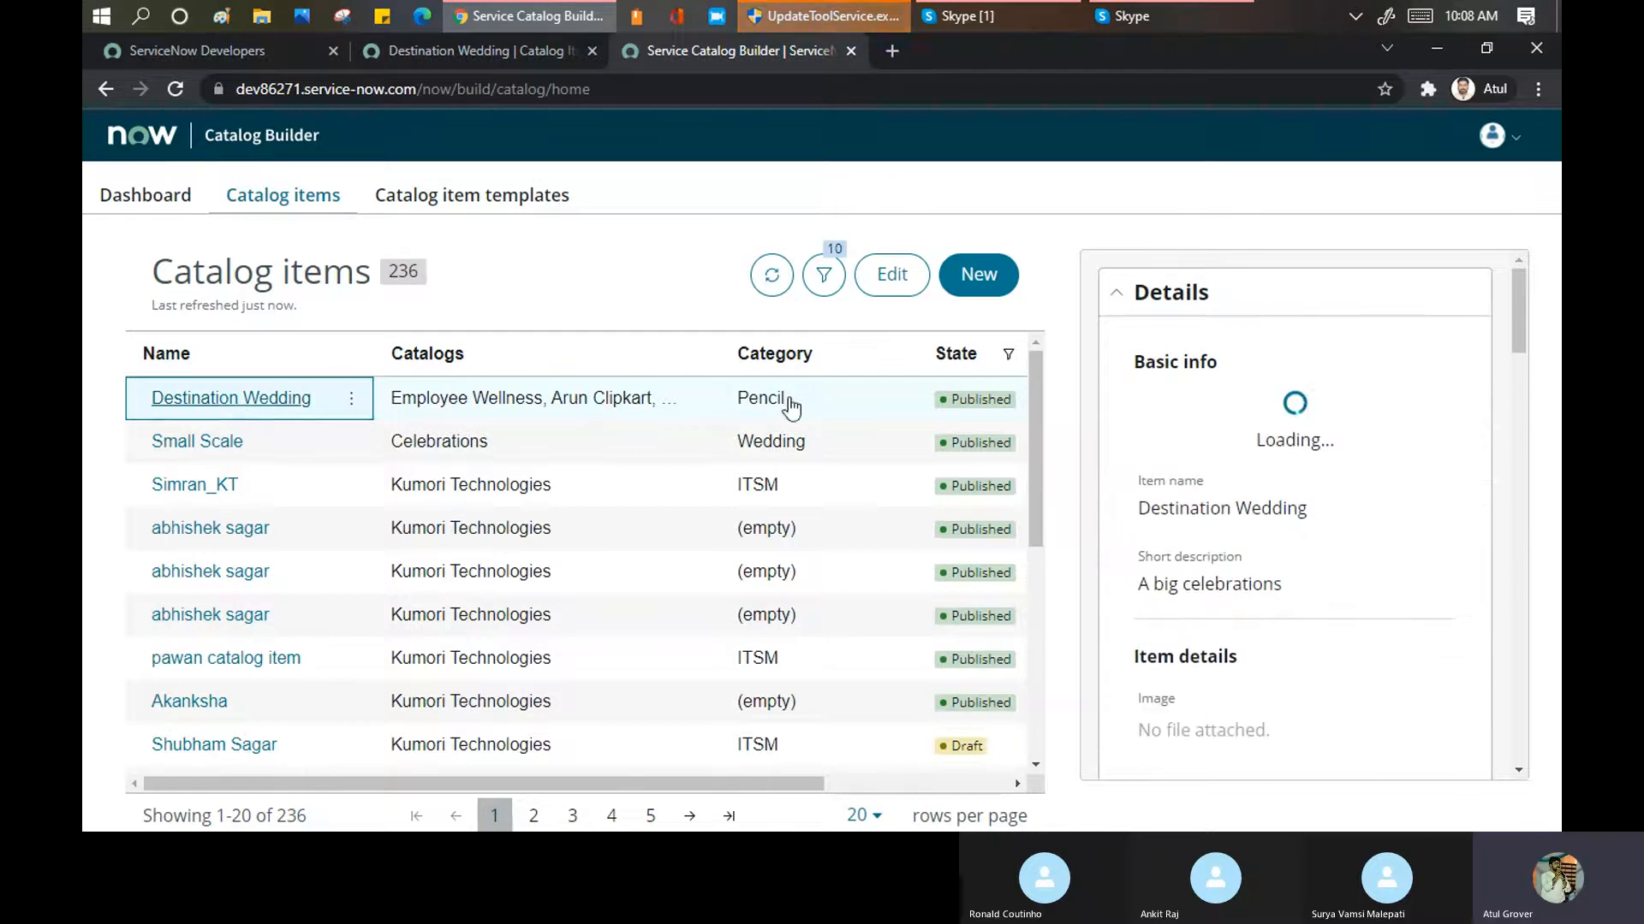
click(884, 277)
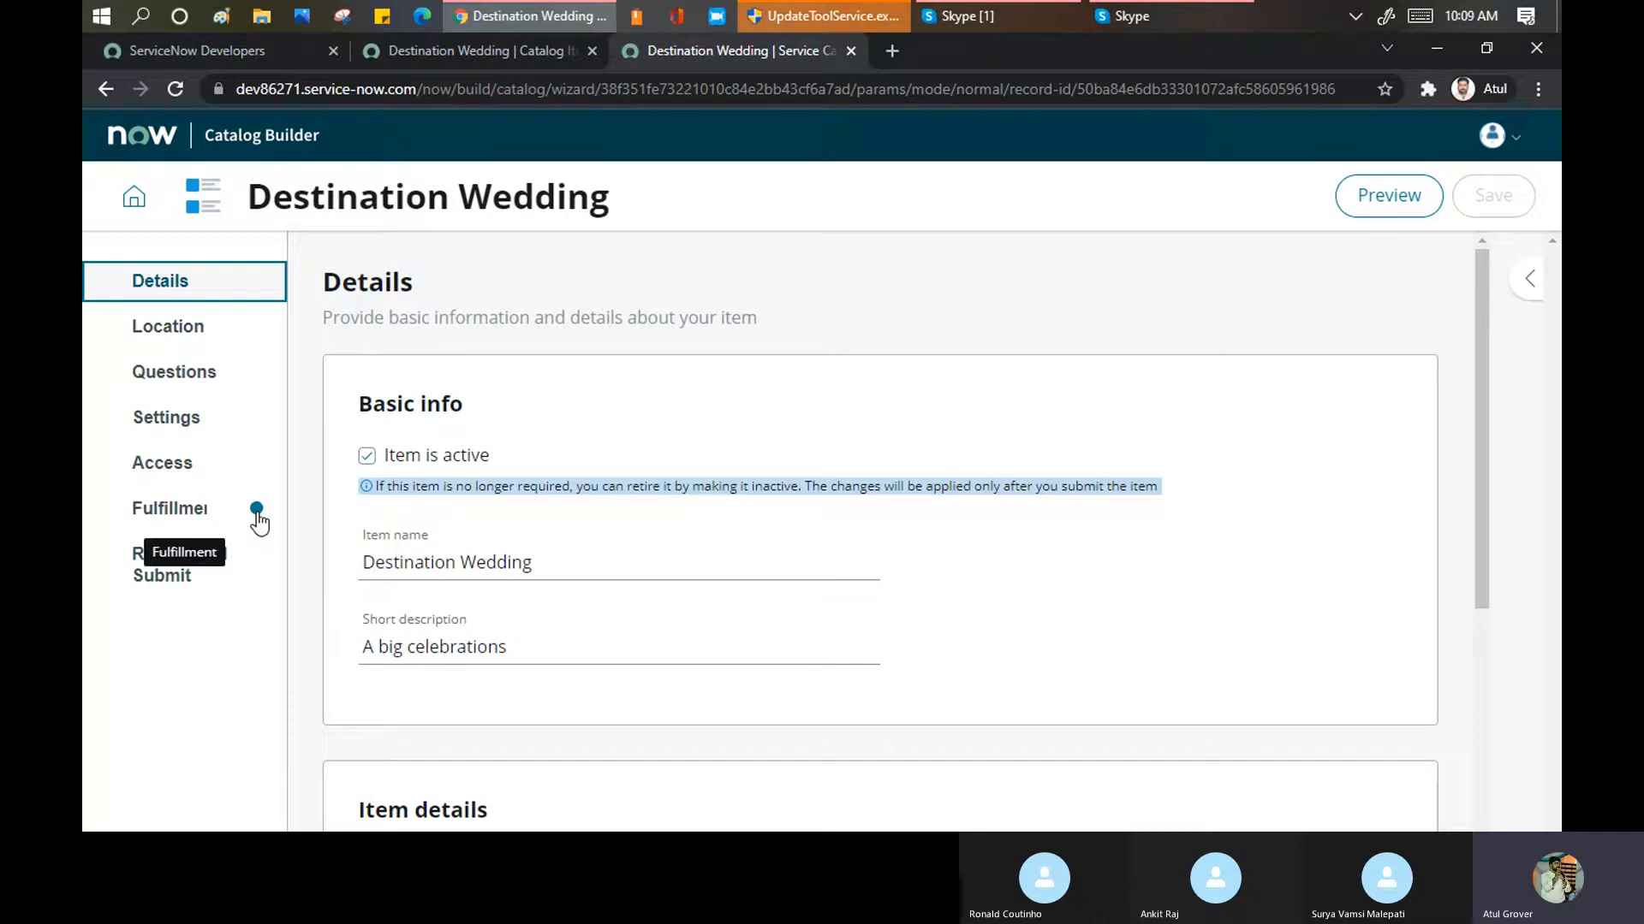
Set the Destination Wedding item's fulfillment process engine to Workflow, select the Small Scale- Weeding workflow and save the item
click(177, 516)
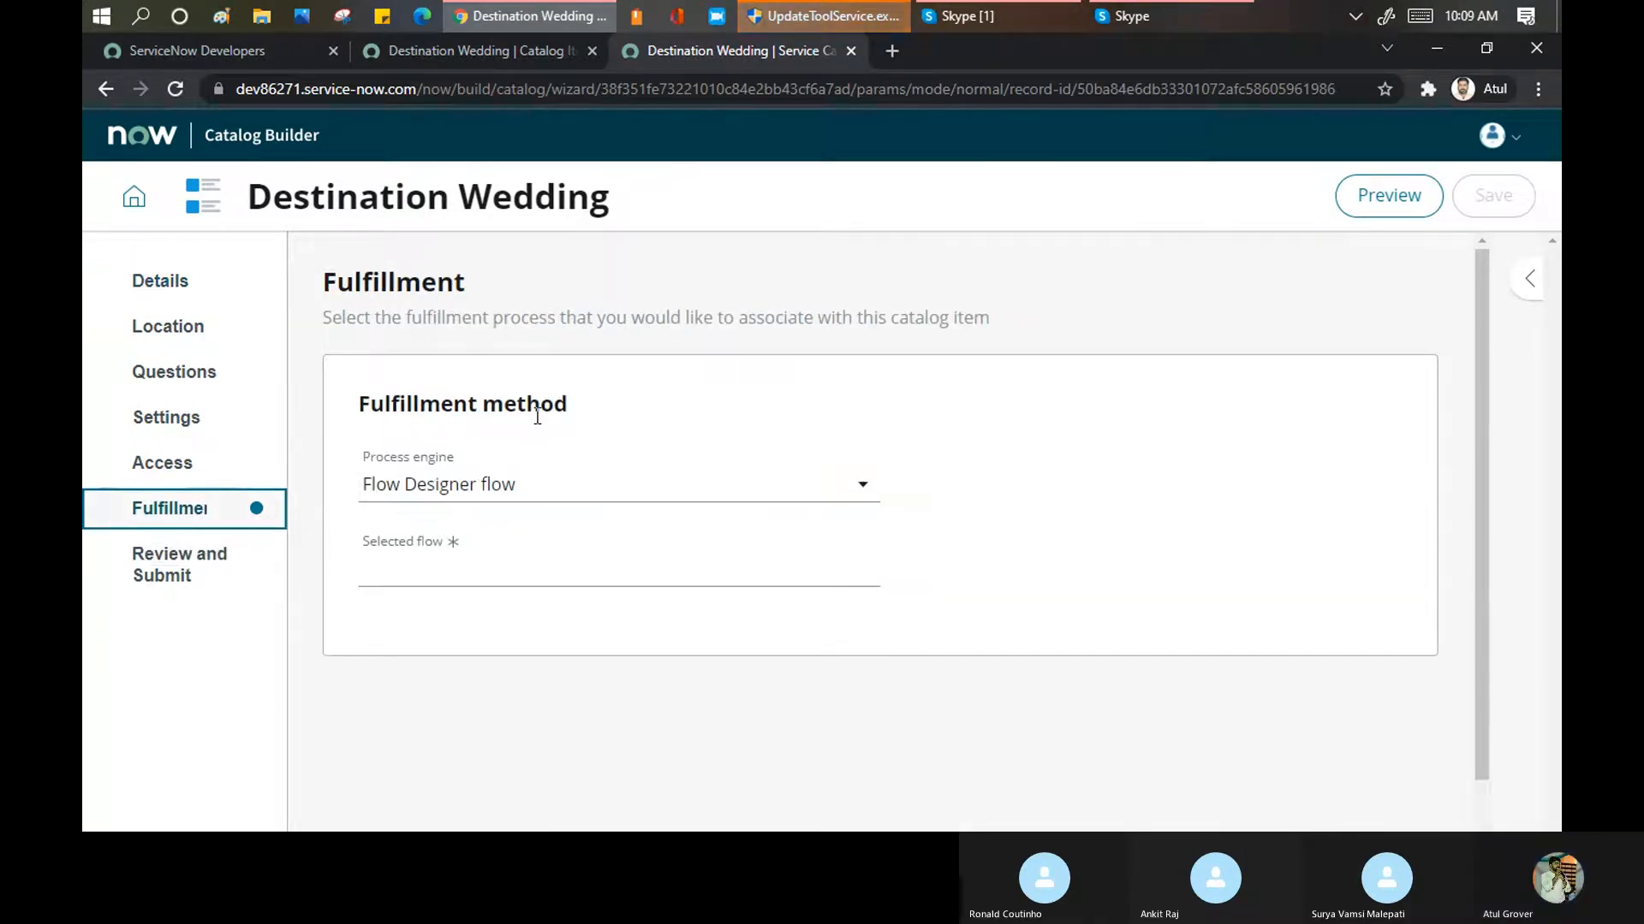
scroll(524, 432, down, 1)
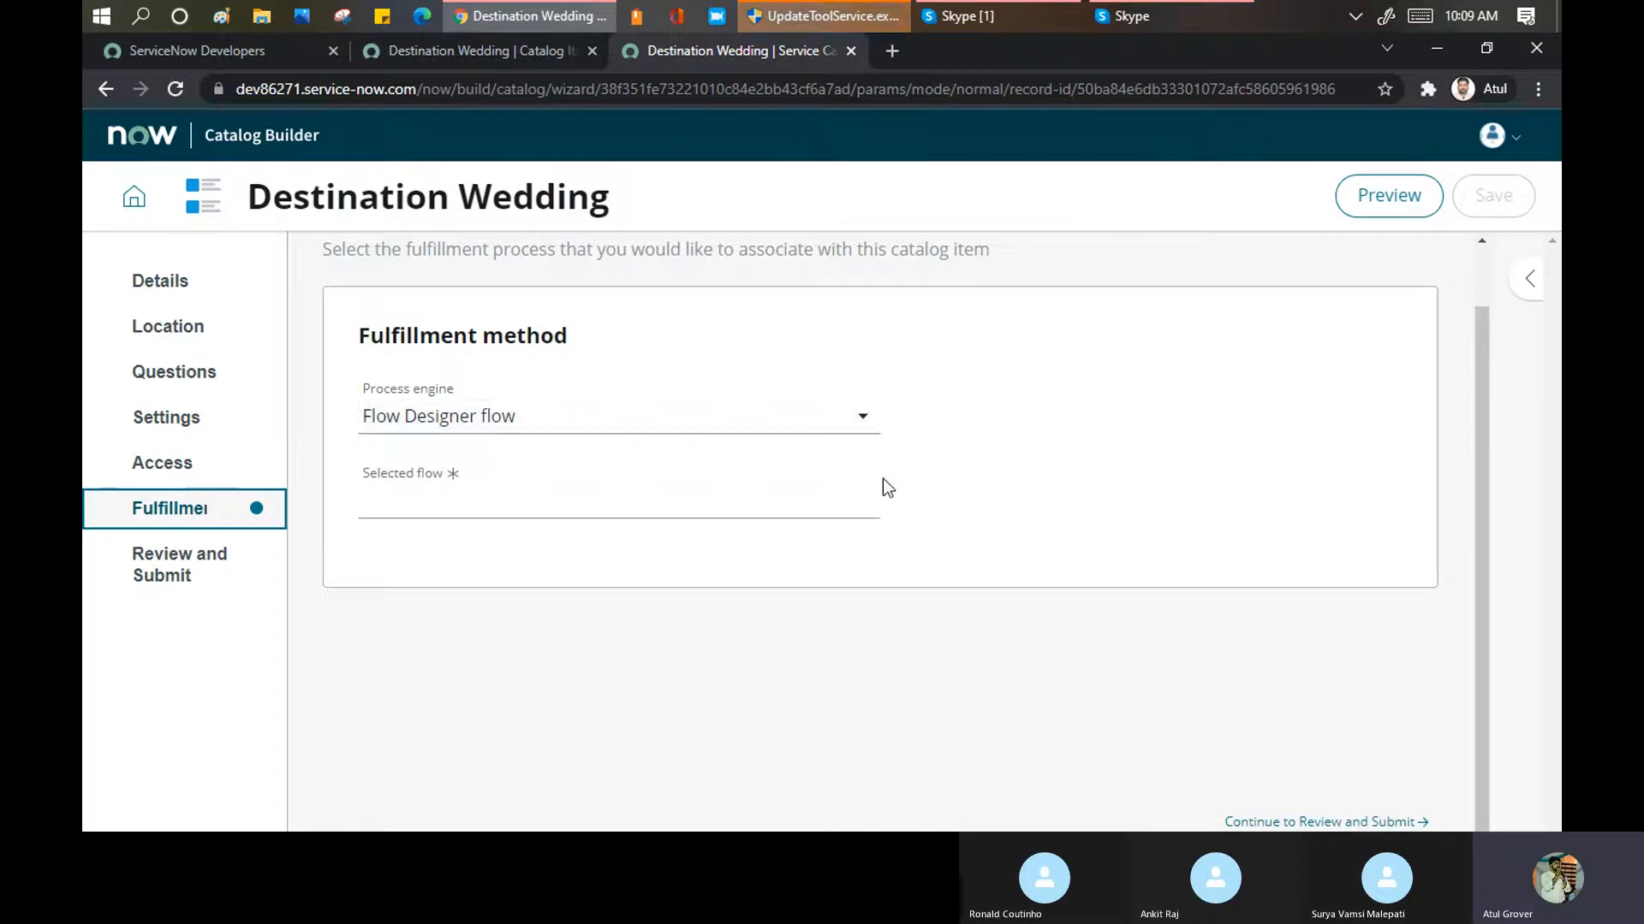
click(865, 426)
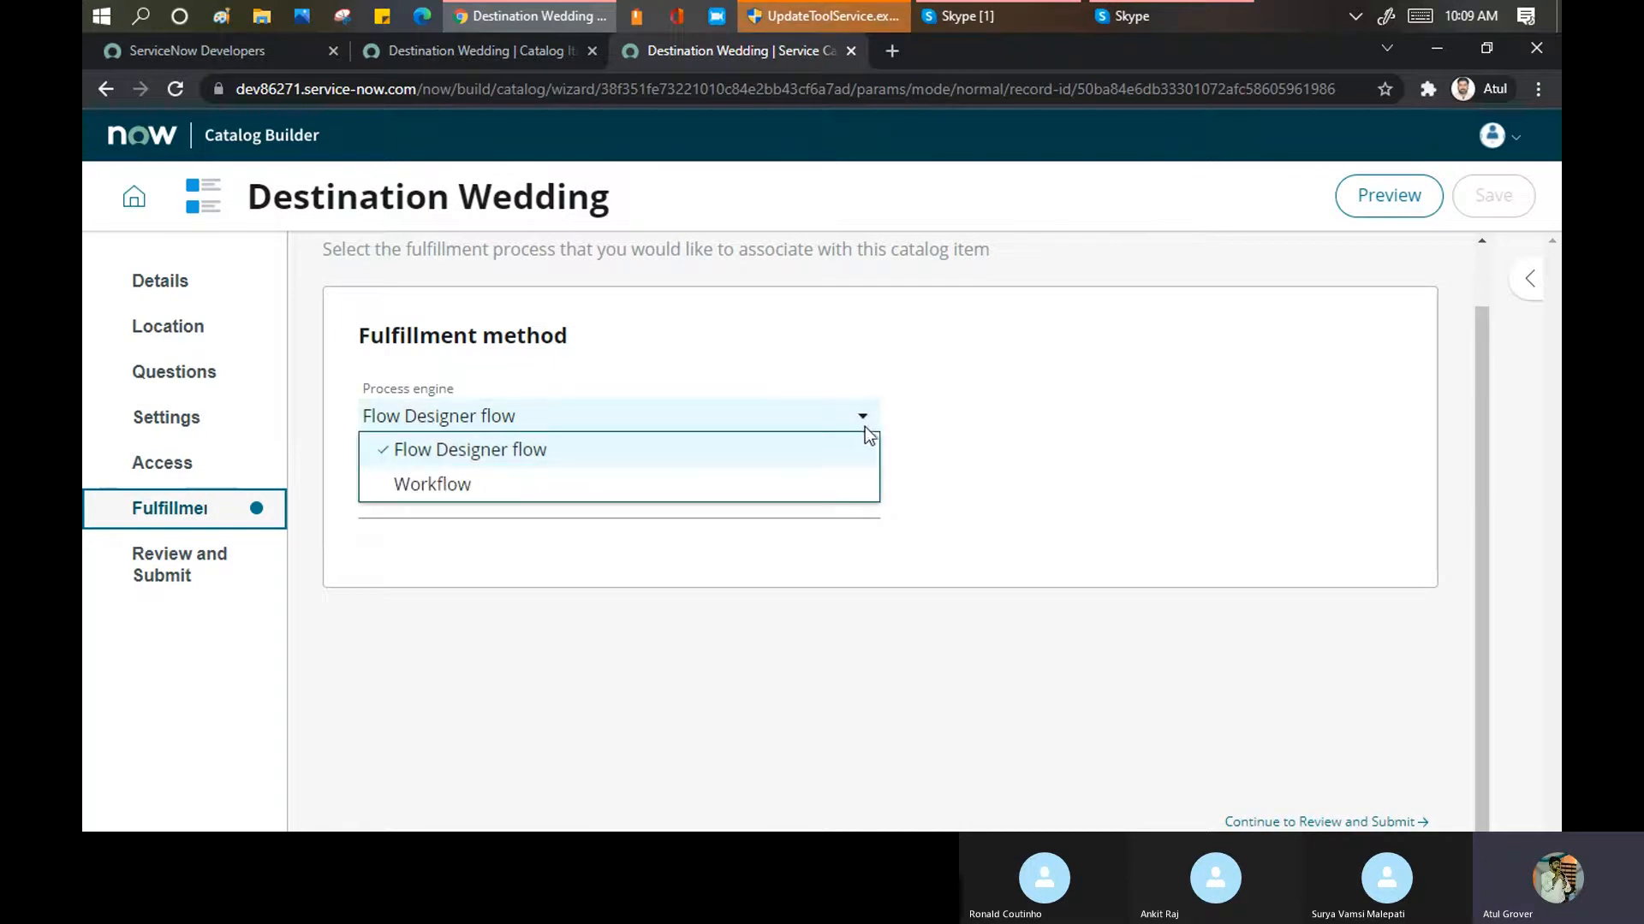
click(504, 488)
click(506, 497)
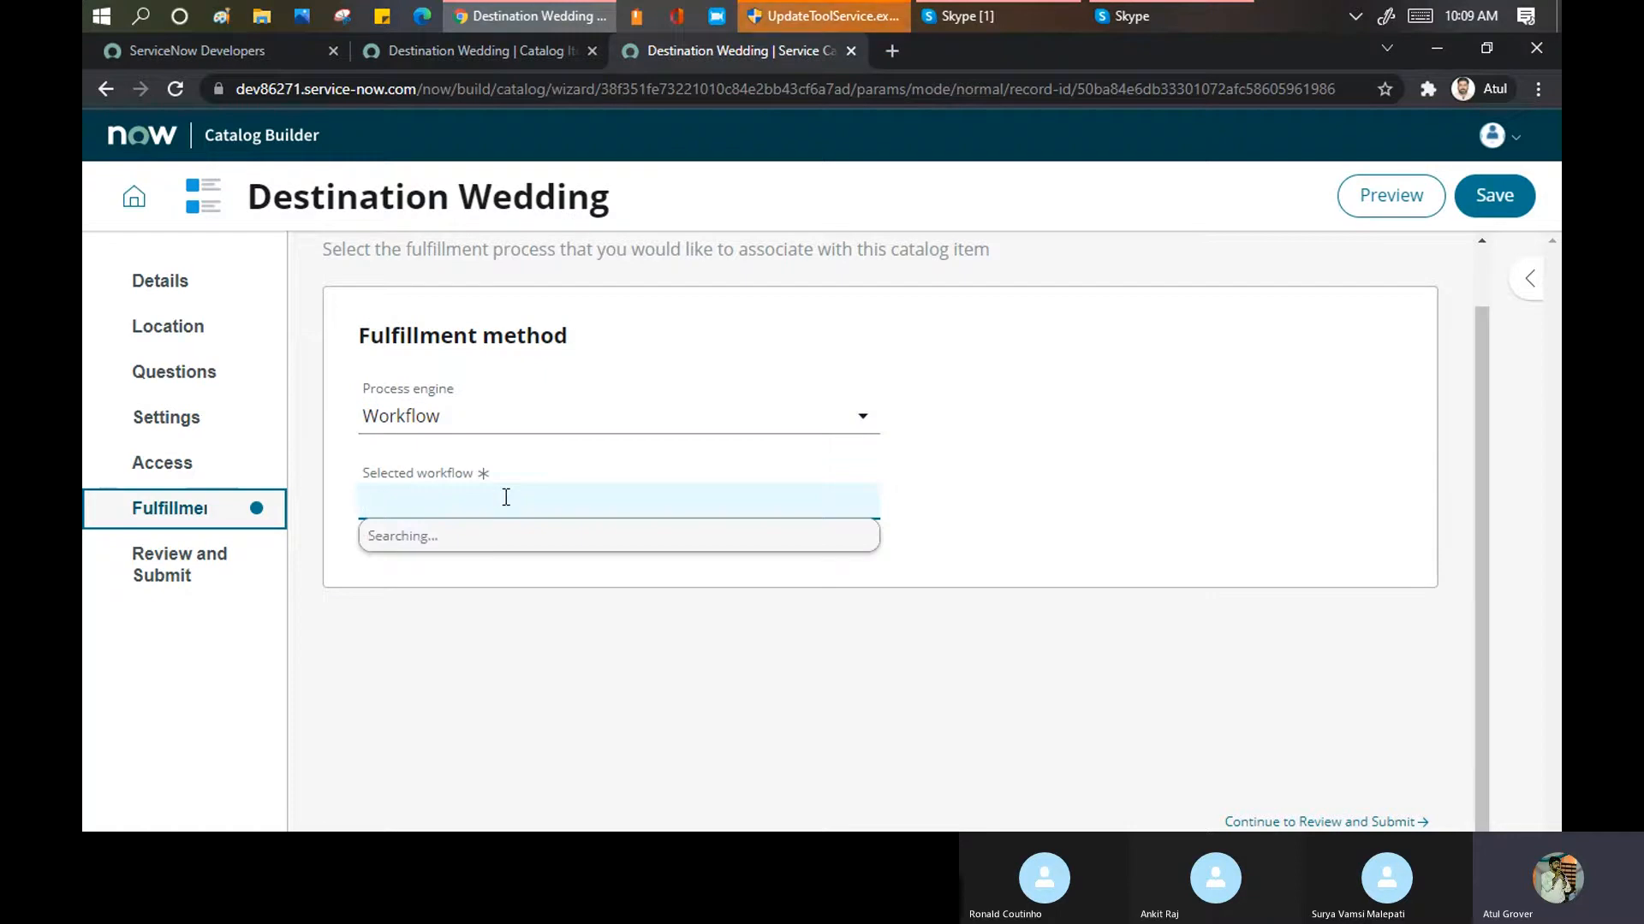
text(Samll)
key(BackSpace)
key(BackSpace)
text(mall)
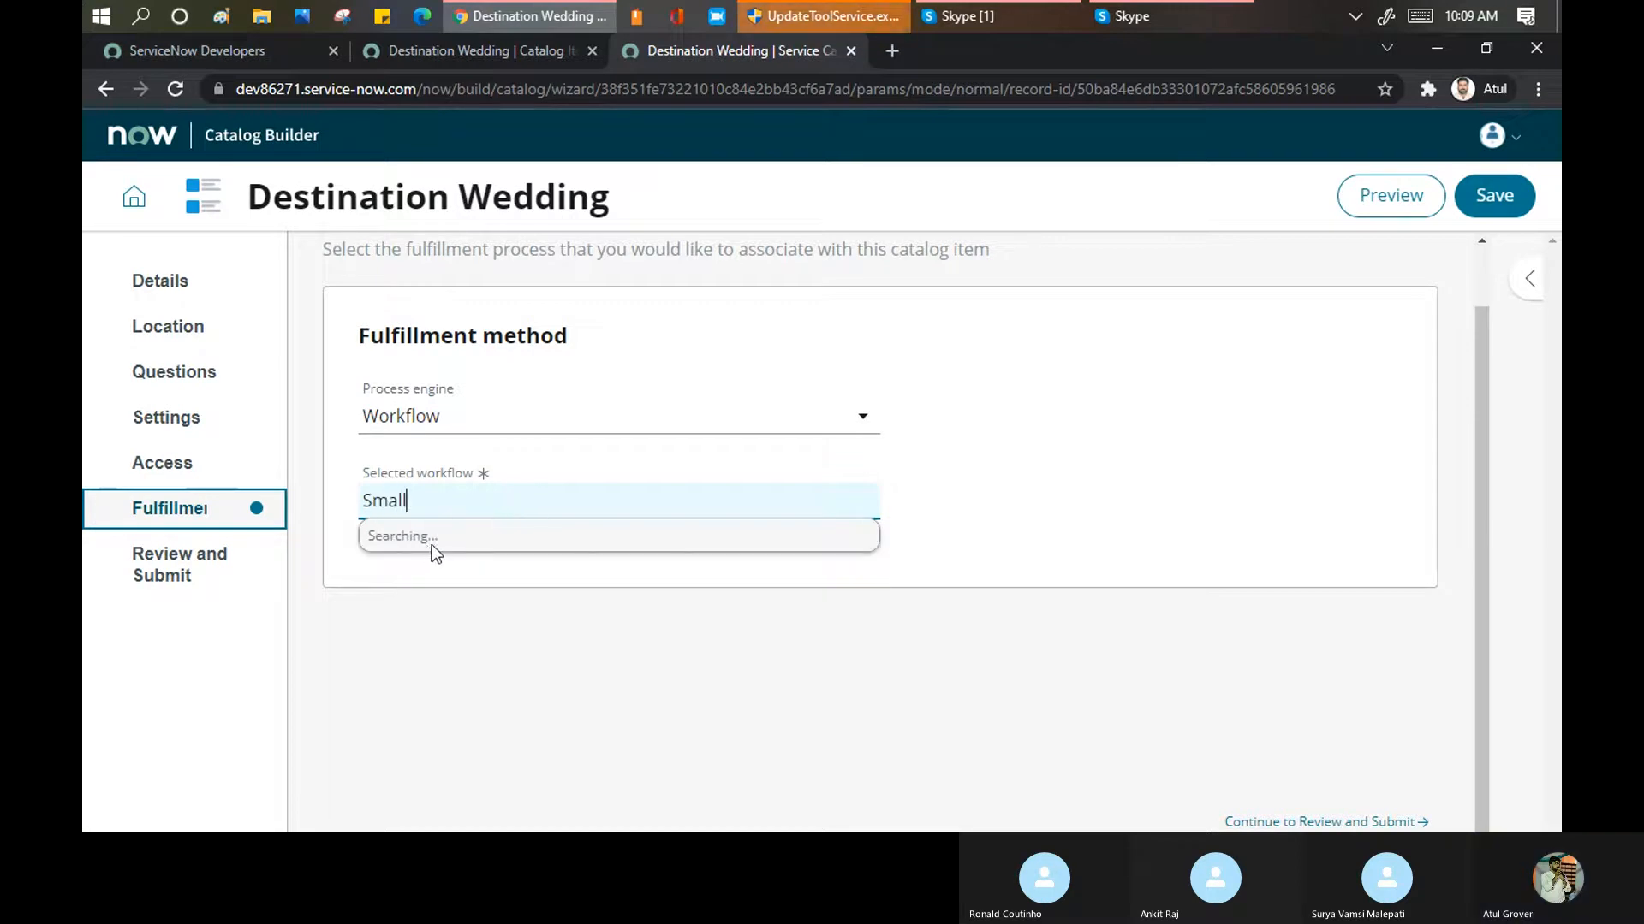
click(467, 572)
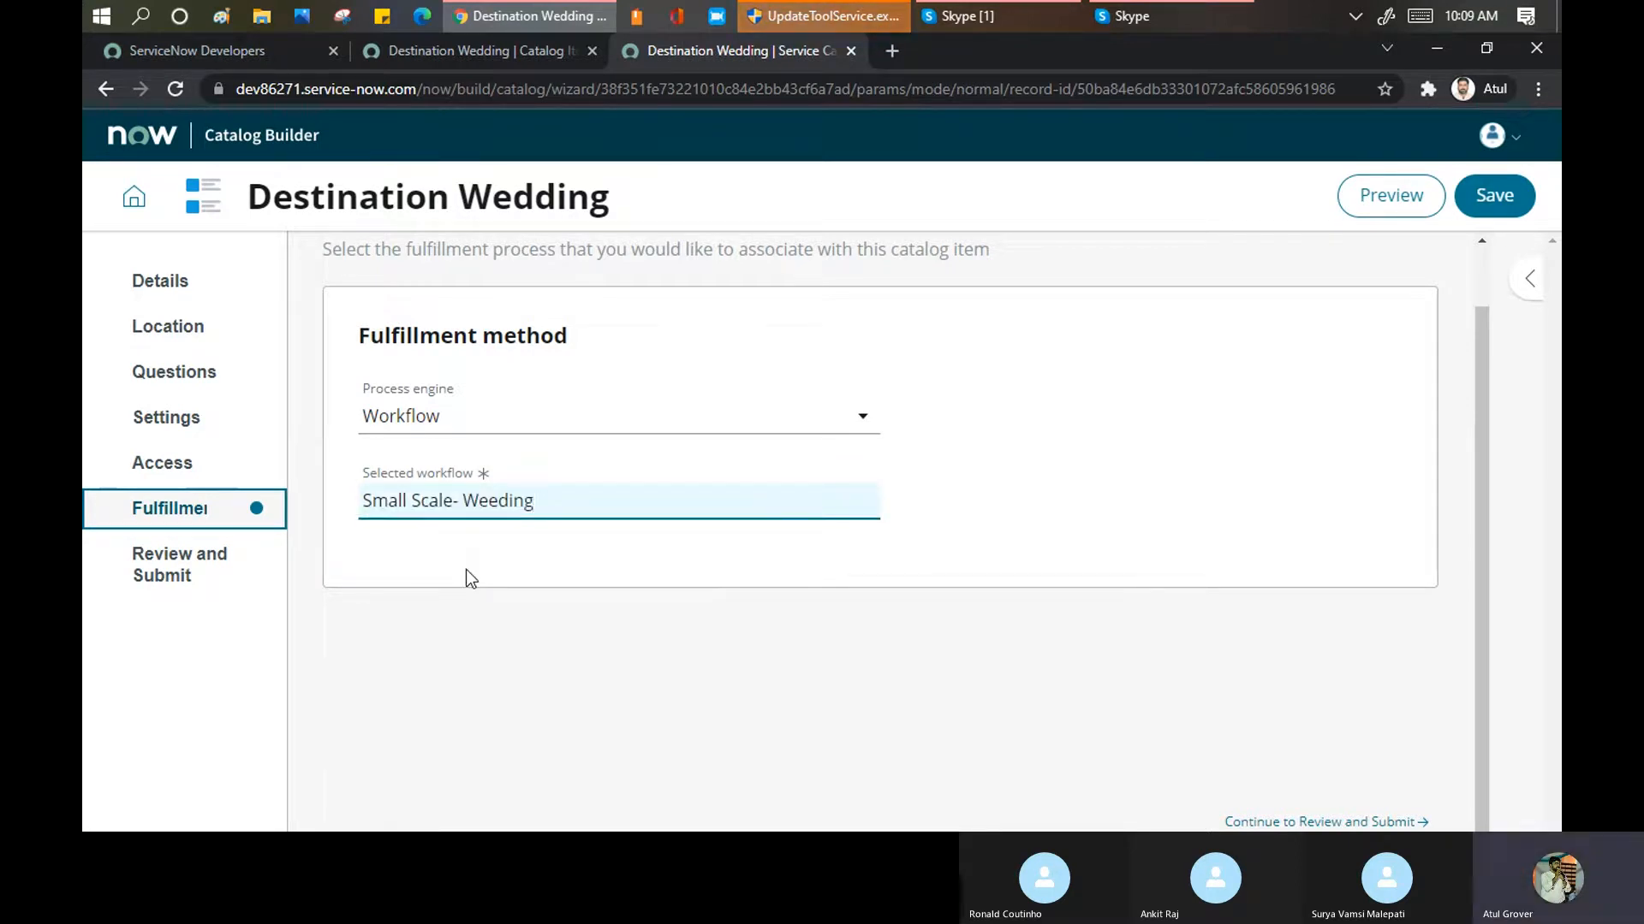
click(1500, 206)
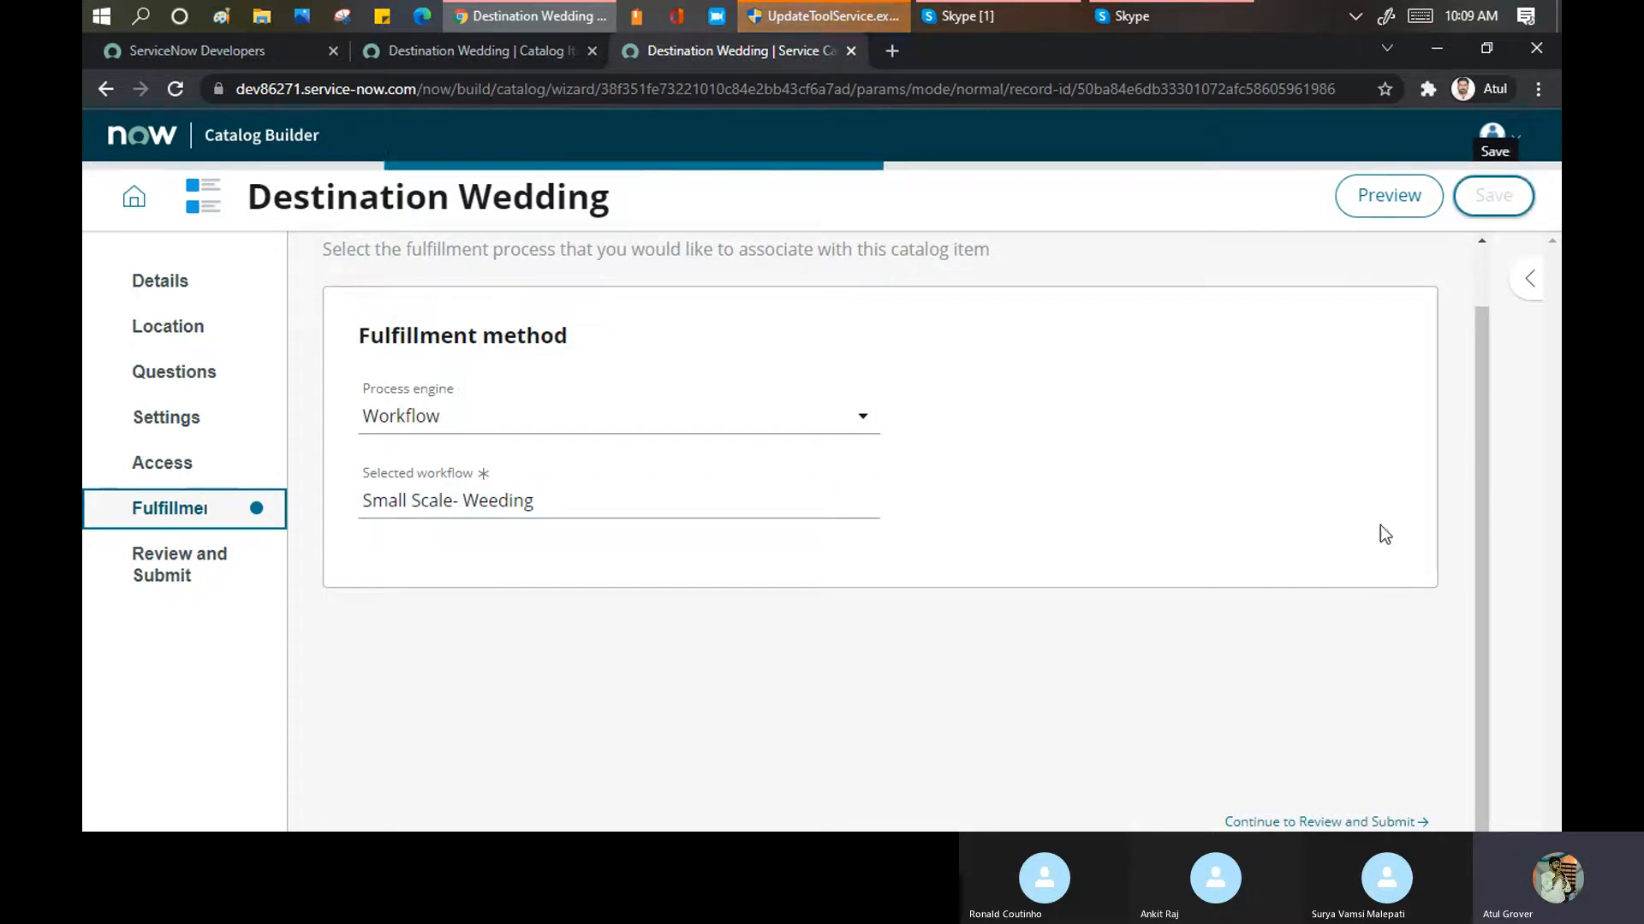
Continue to the review page, go through the item's configured details and submit Destination Wedding for publishing
click(1355, 823)
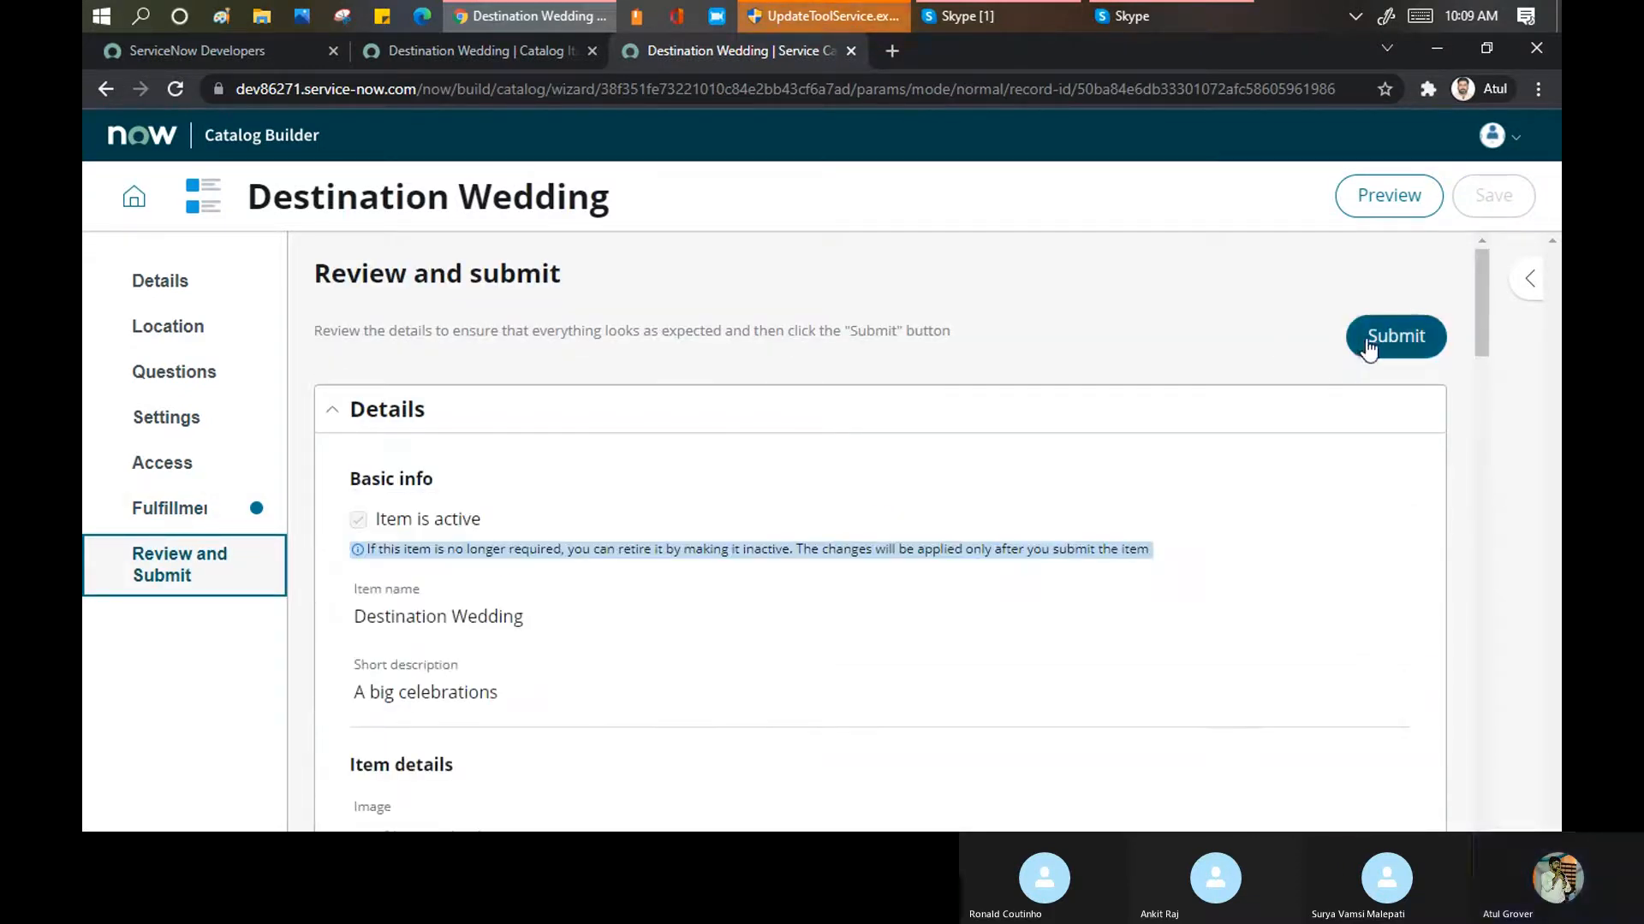
scroll(1225, 548, down, 15)
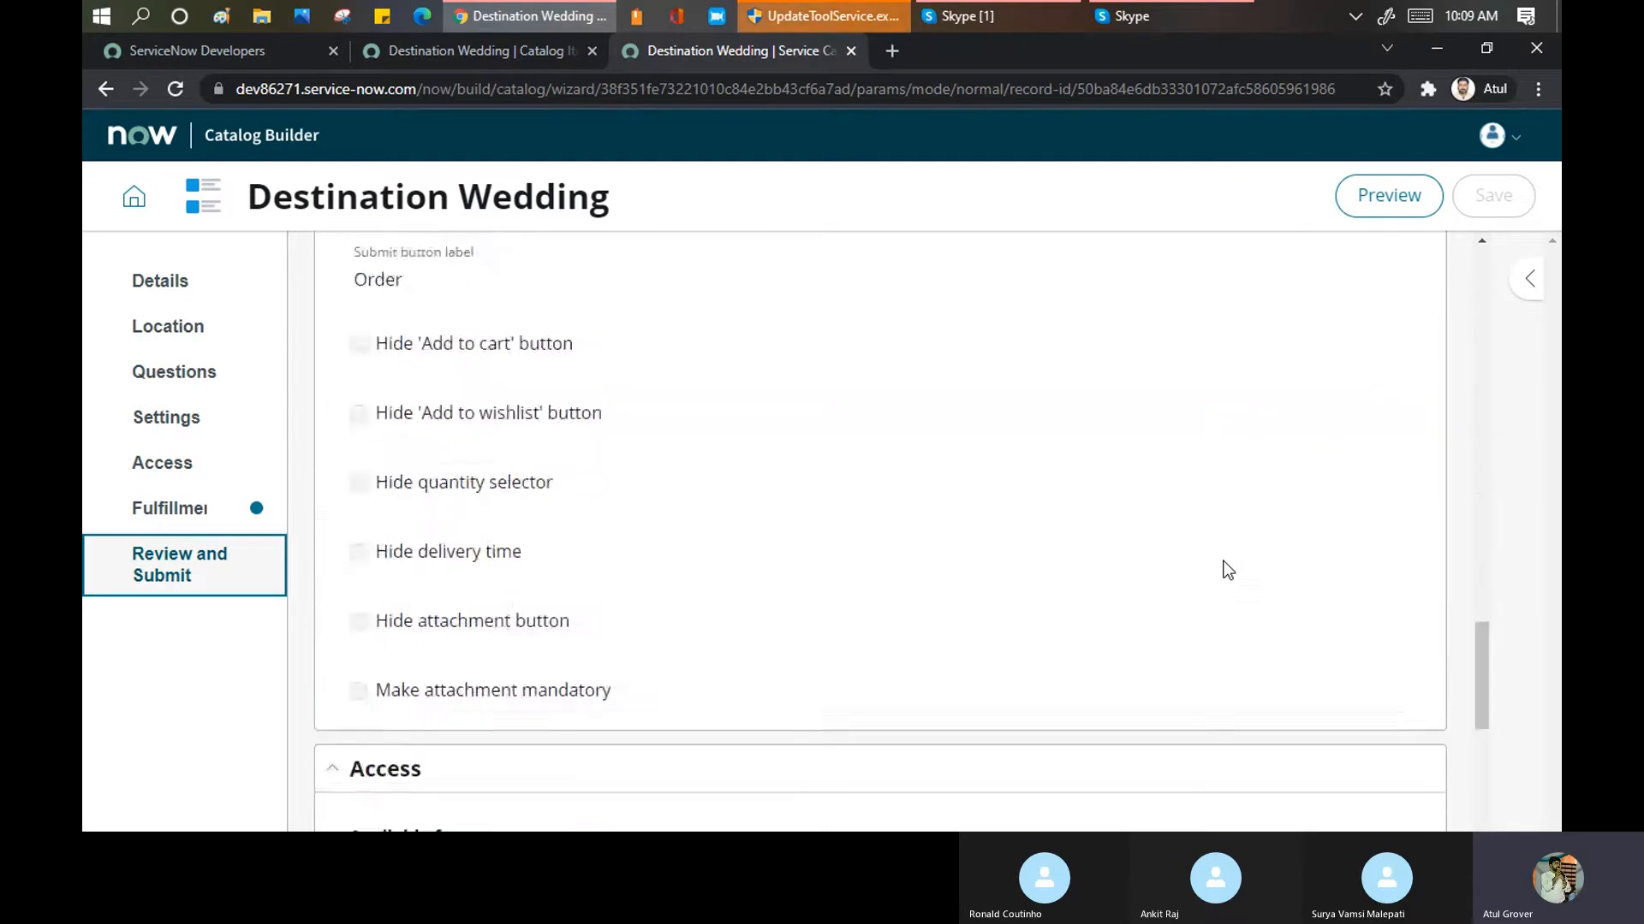
scroll(1224, 571, down, 5)
click(1397, 786)
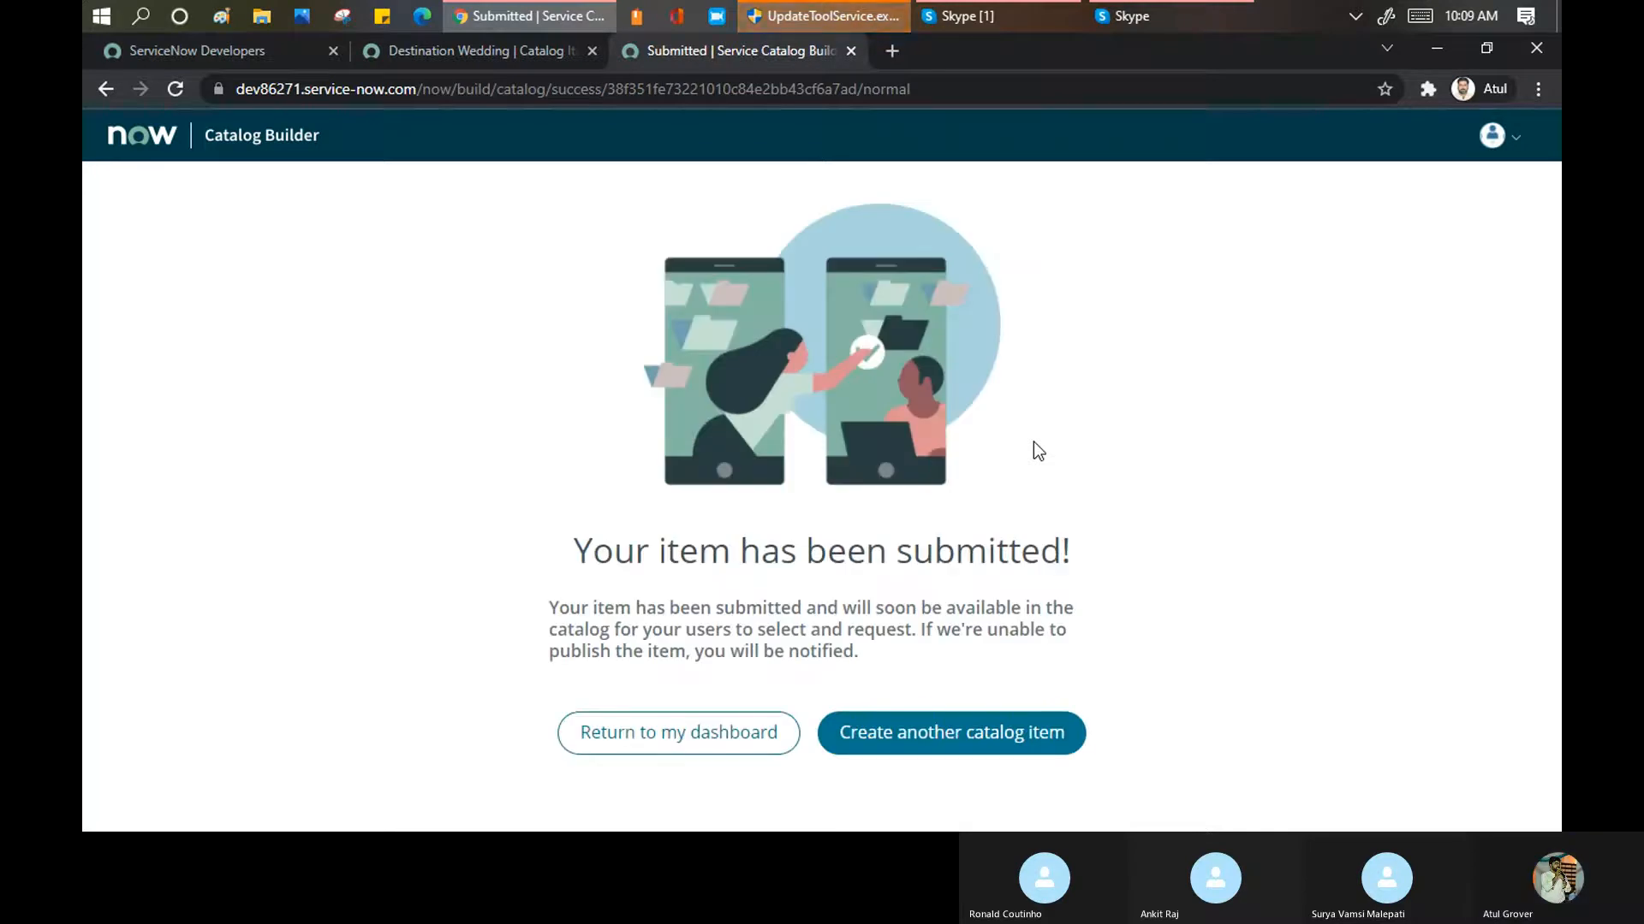
Return to the Catalog Builder dashboard, check Destination Wedding's state in the catalog items list and reload the page
click(693, 741)
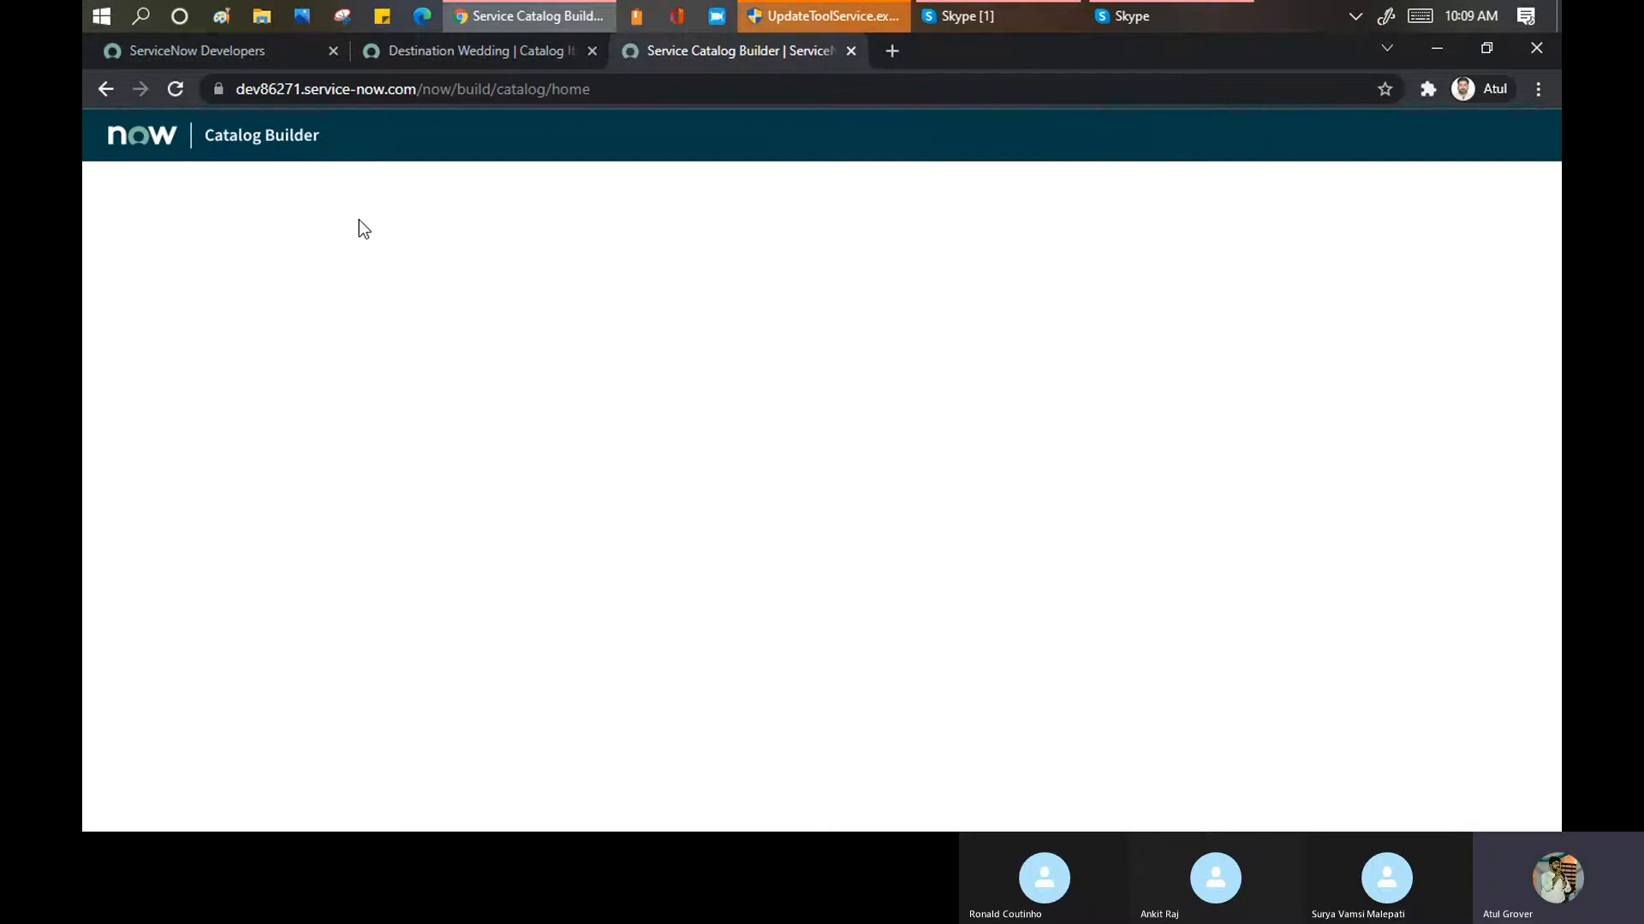
click(261, 205)
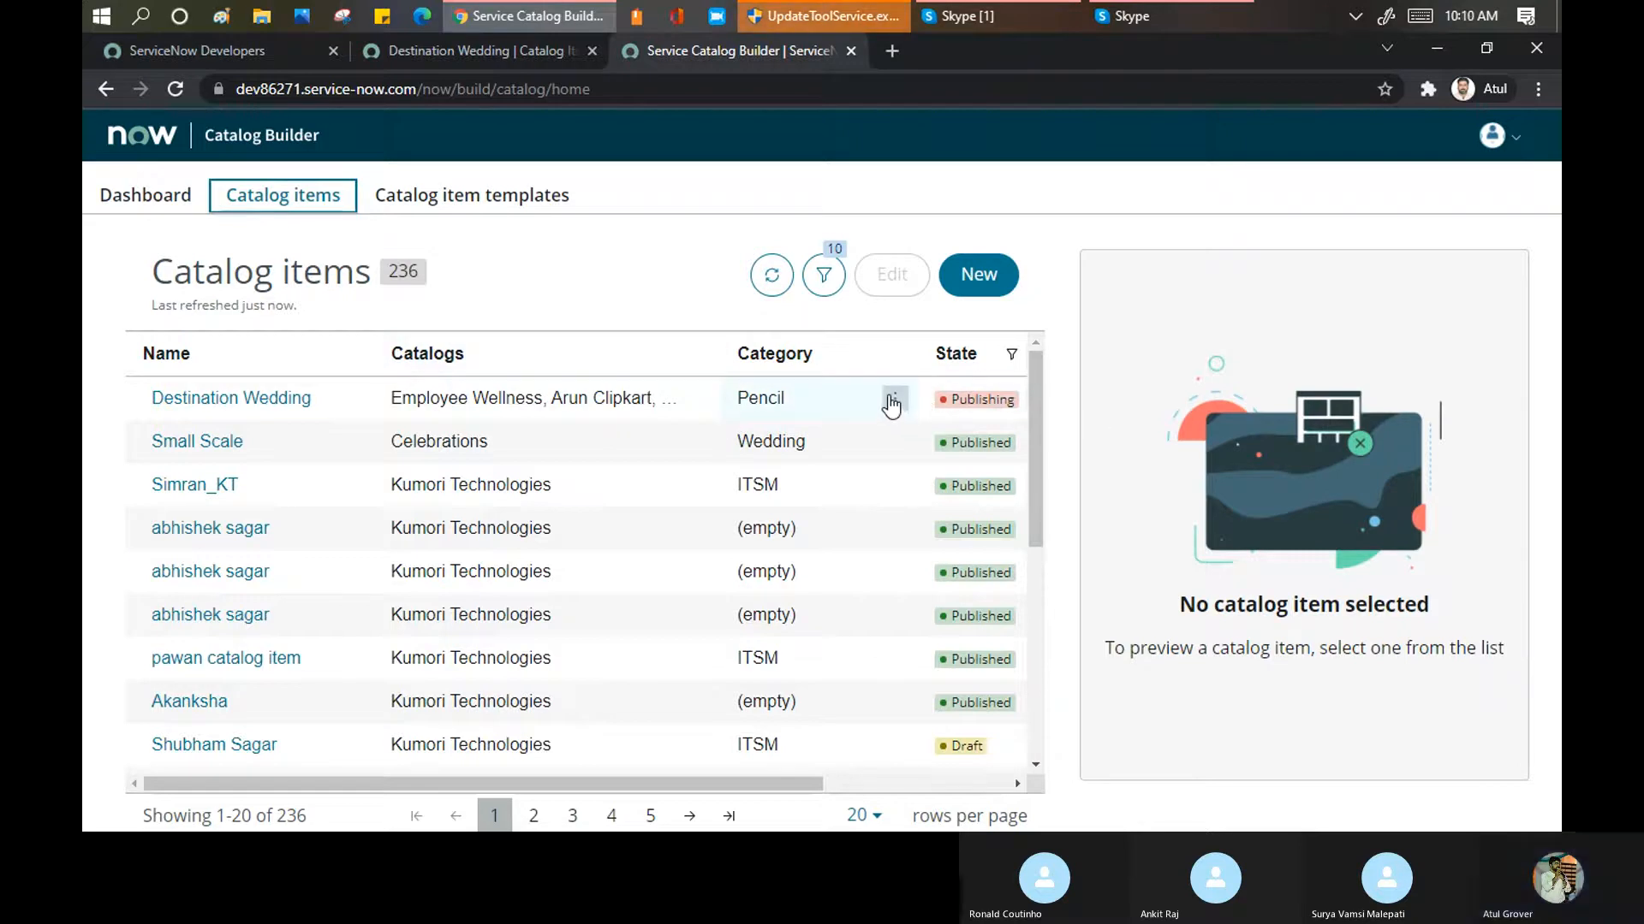
click(892, 400)
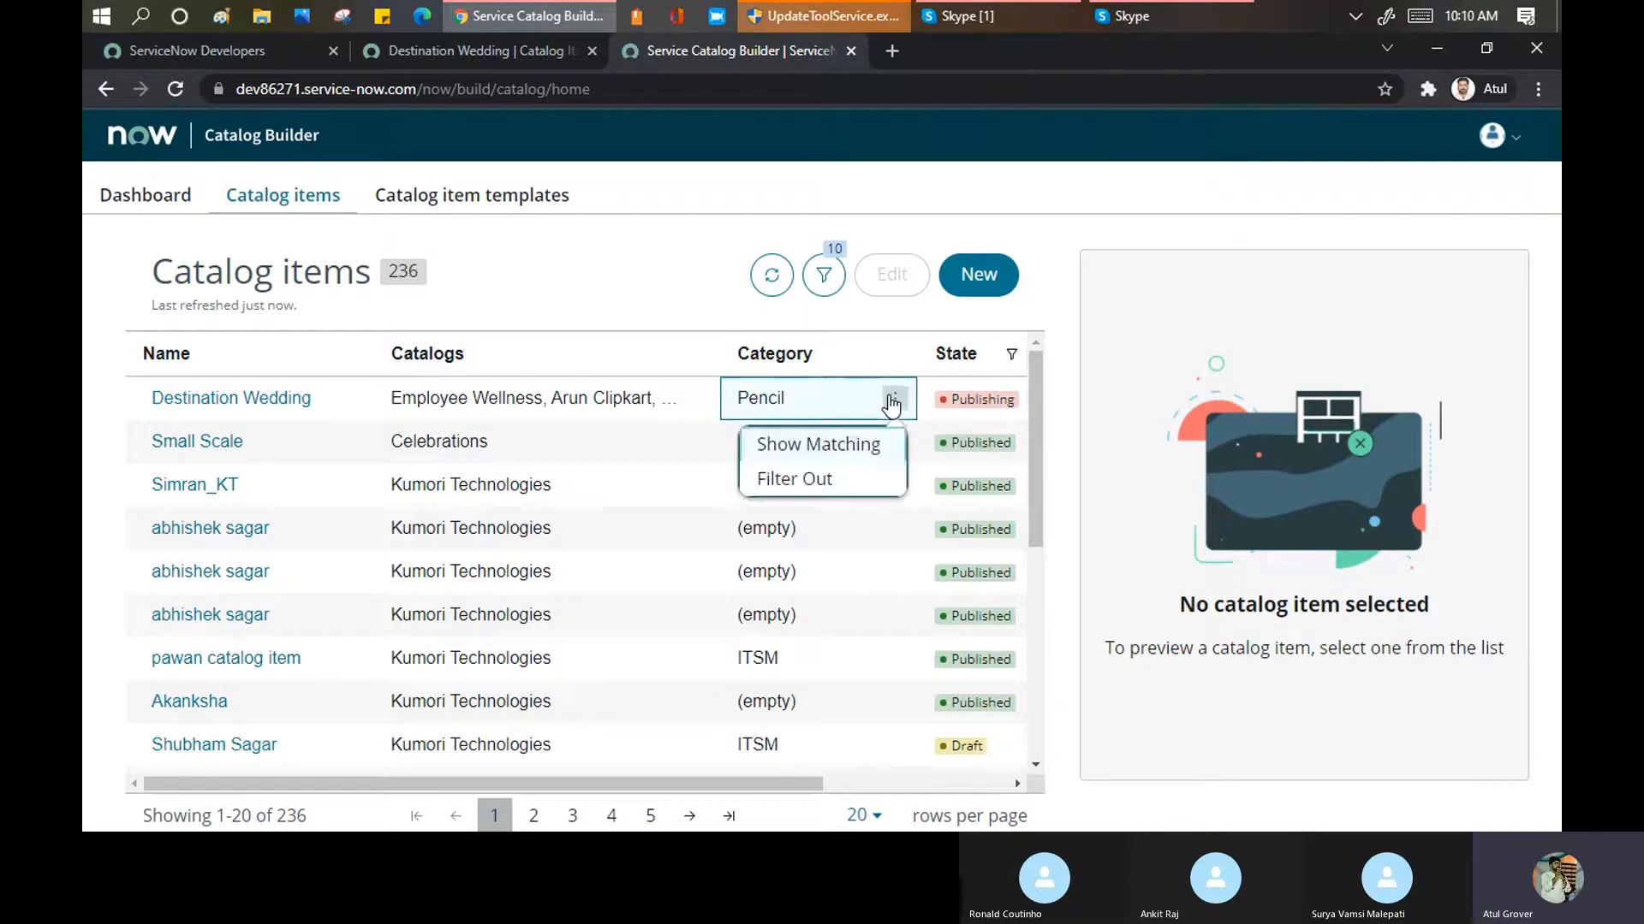
click(176, 88)
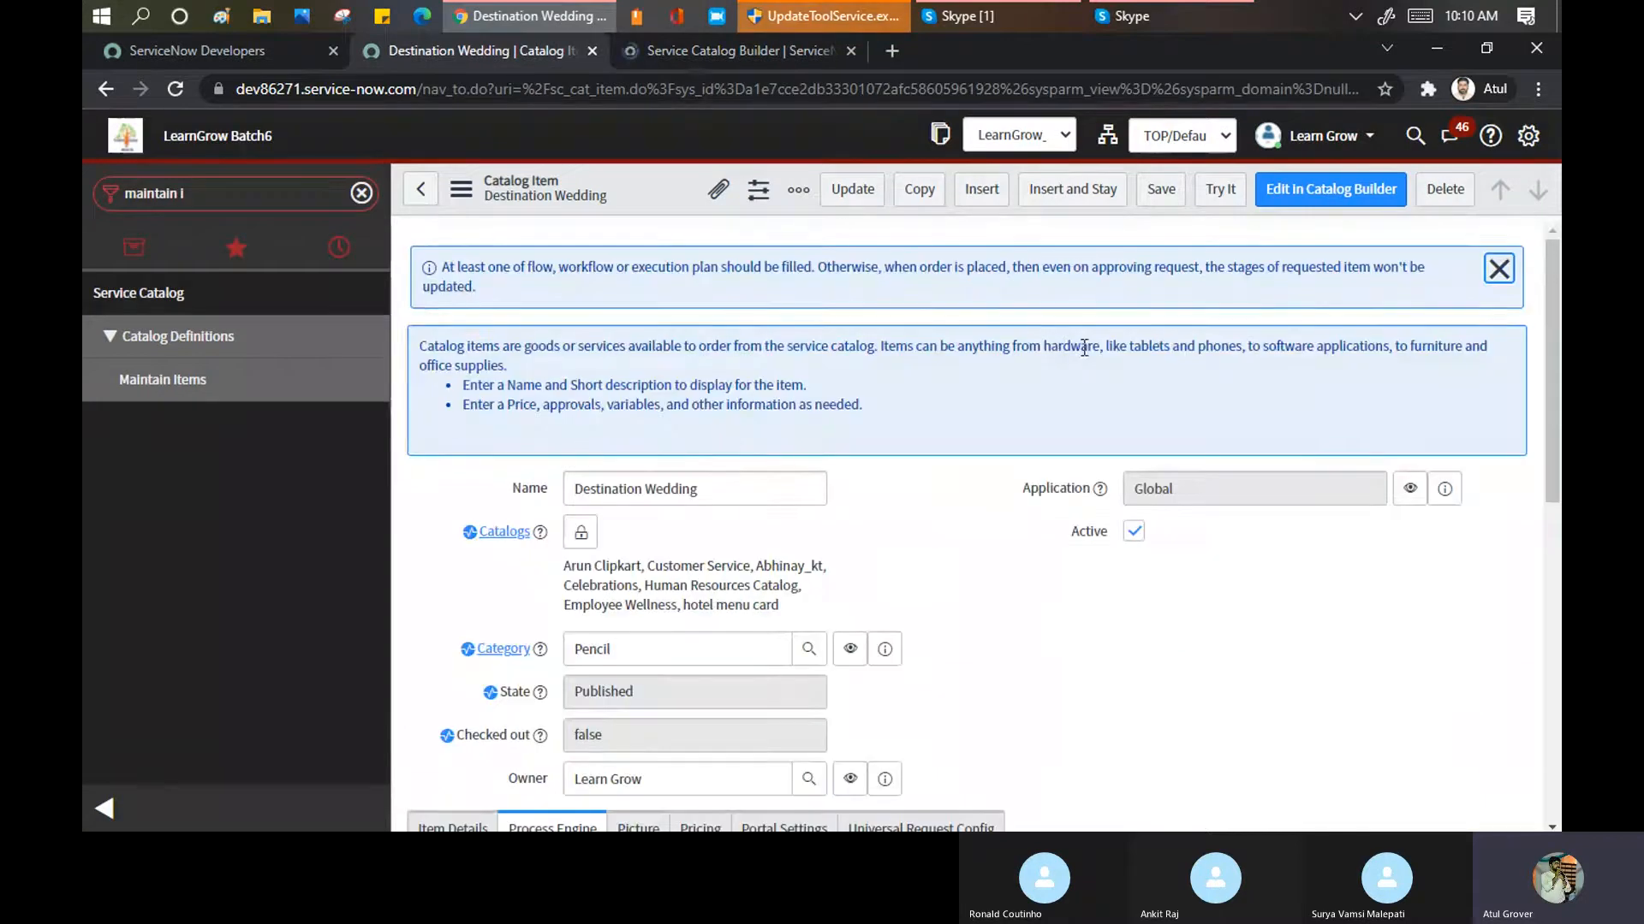
Check the system-modified fields and workflow on the Destination Wedding record, and recheck its state in Catalog Builder's items list
scroll(979, 563, down, 4)
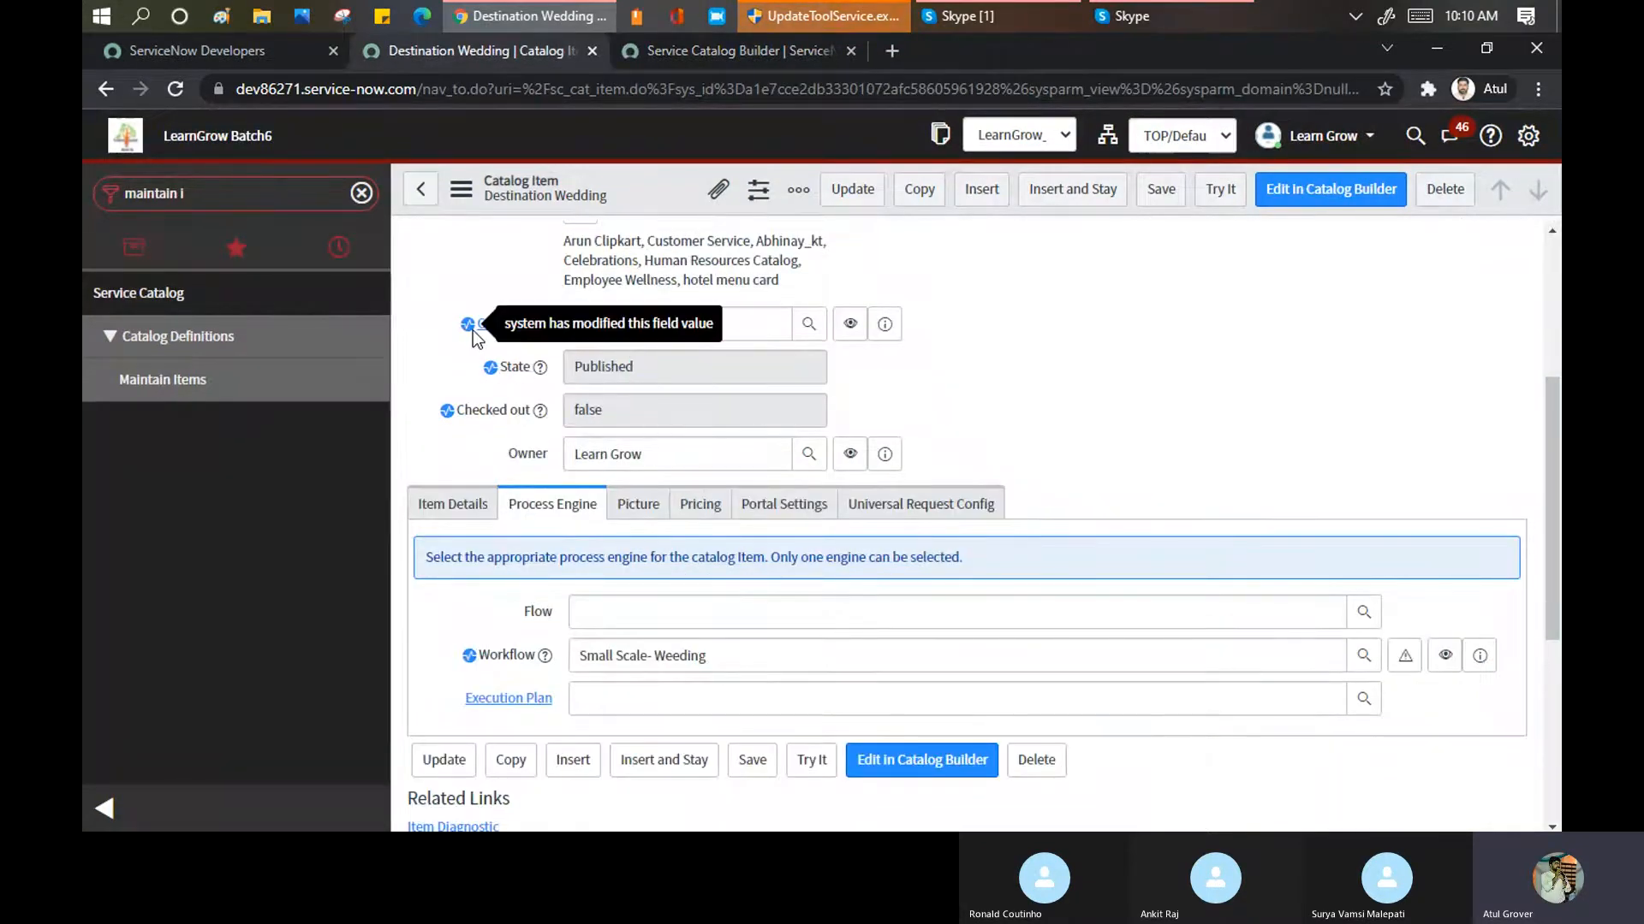
mouse_move(492, 373)
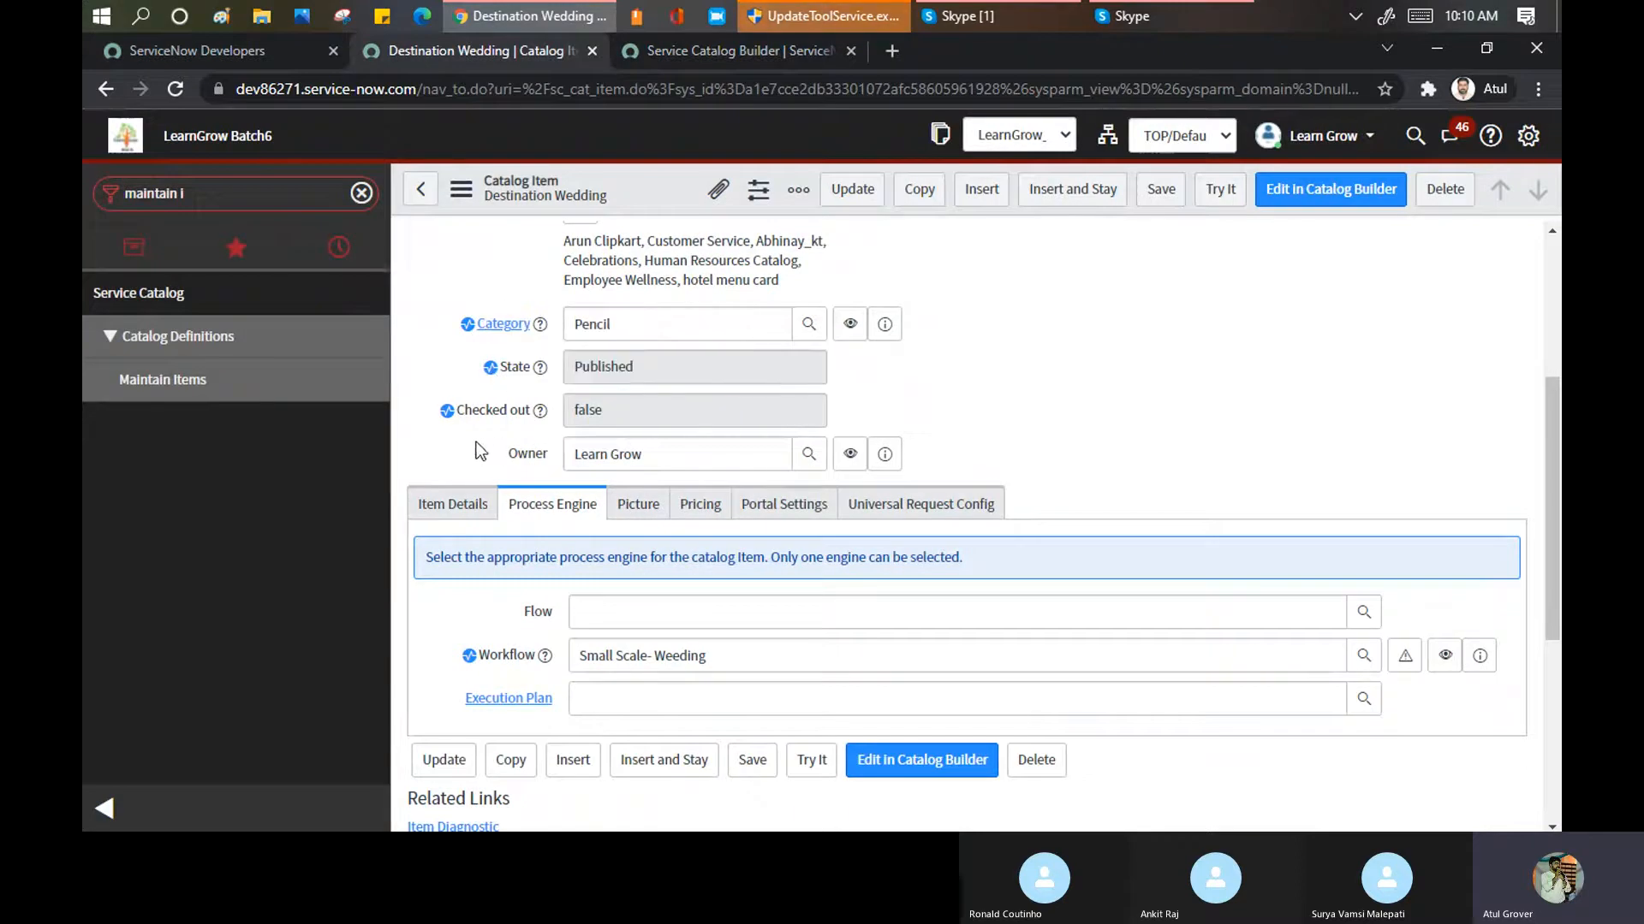
scroll(702, 416, up, 5)
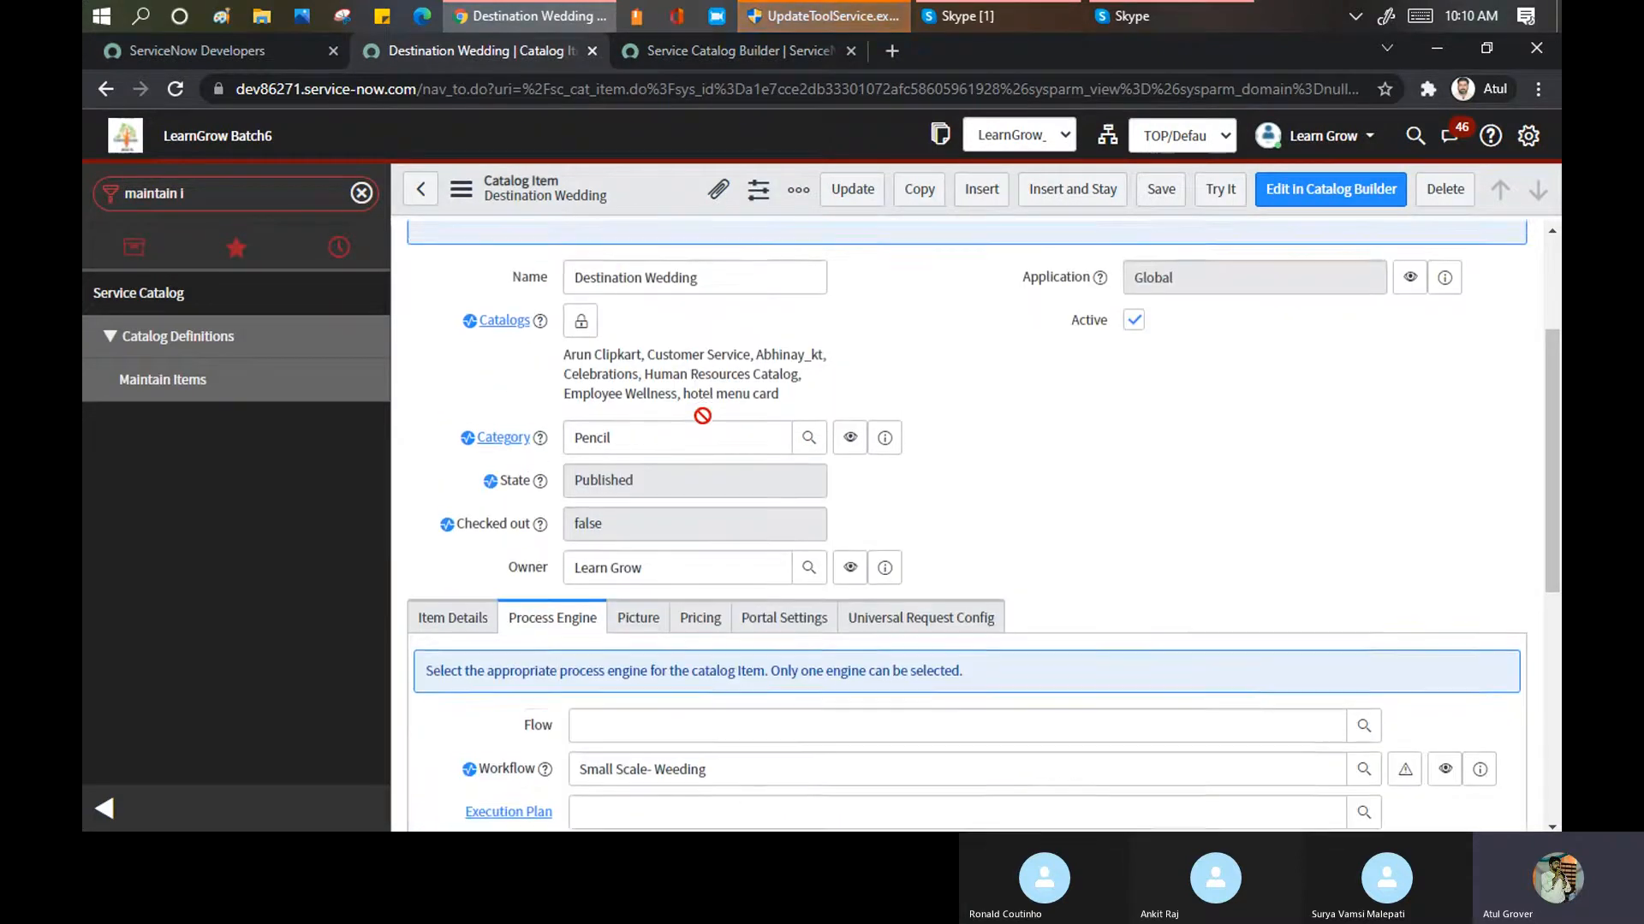
click(700, 53)
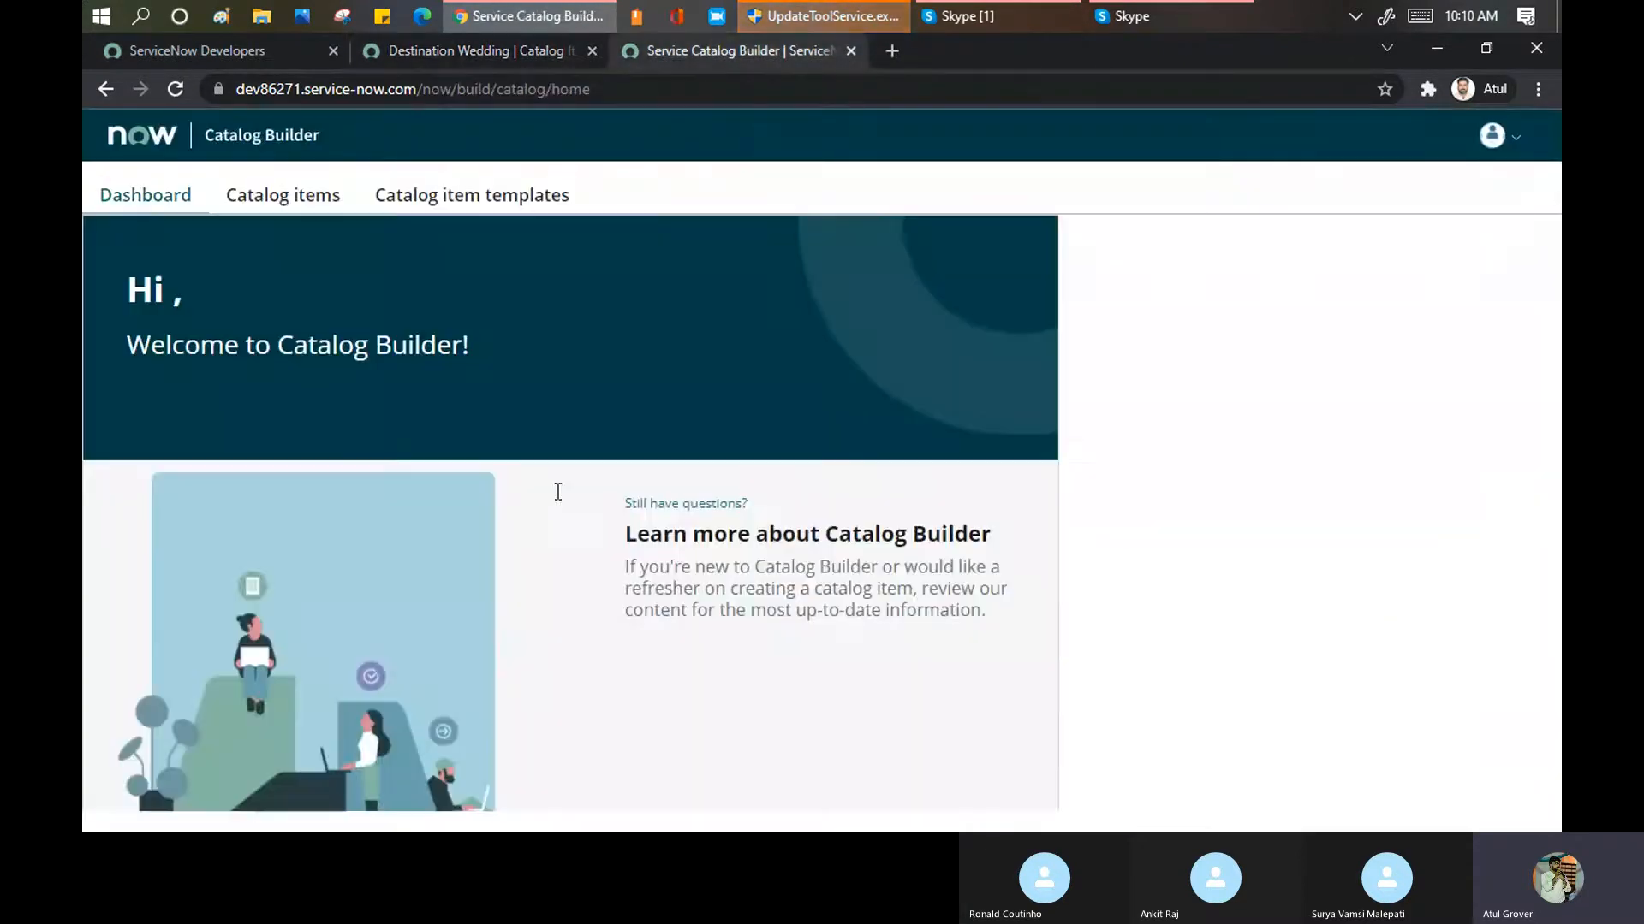
click(286, 202)
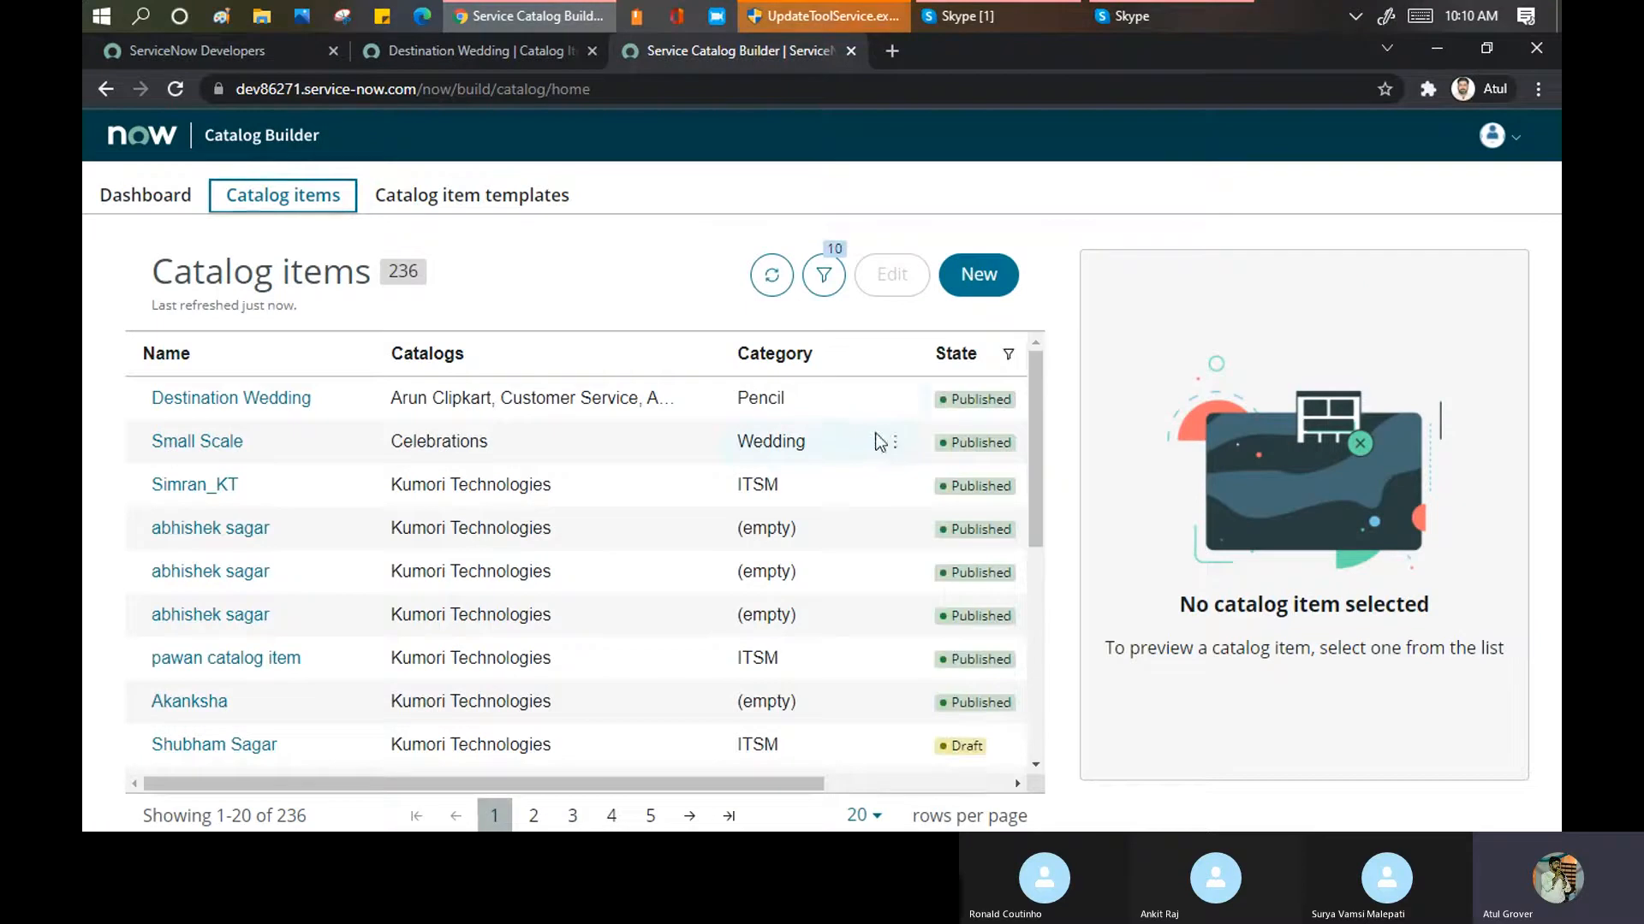
Open the service portal at dev86271.service-now.com/lng in a new browser tab
click(890, 44)
text(dev)
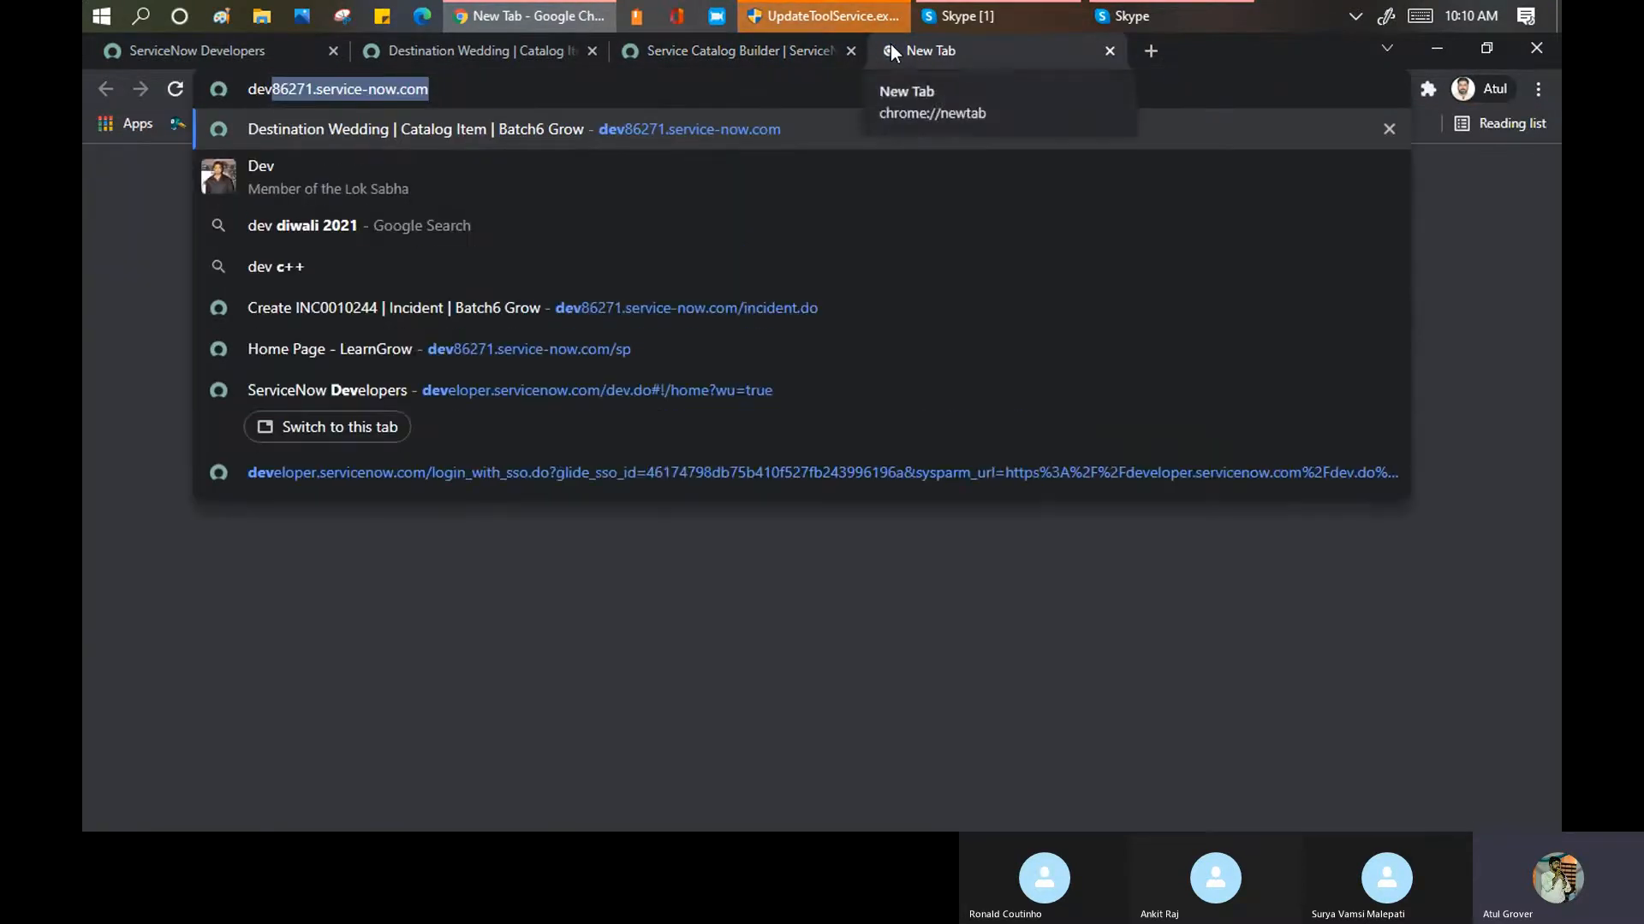
key(Right)
text(/lng)
key(Return)
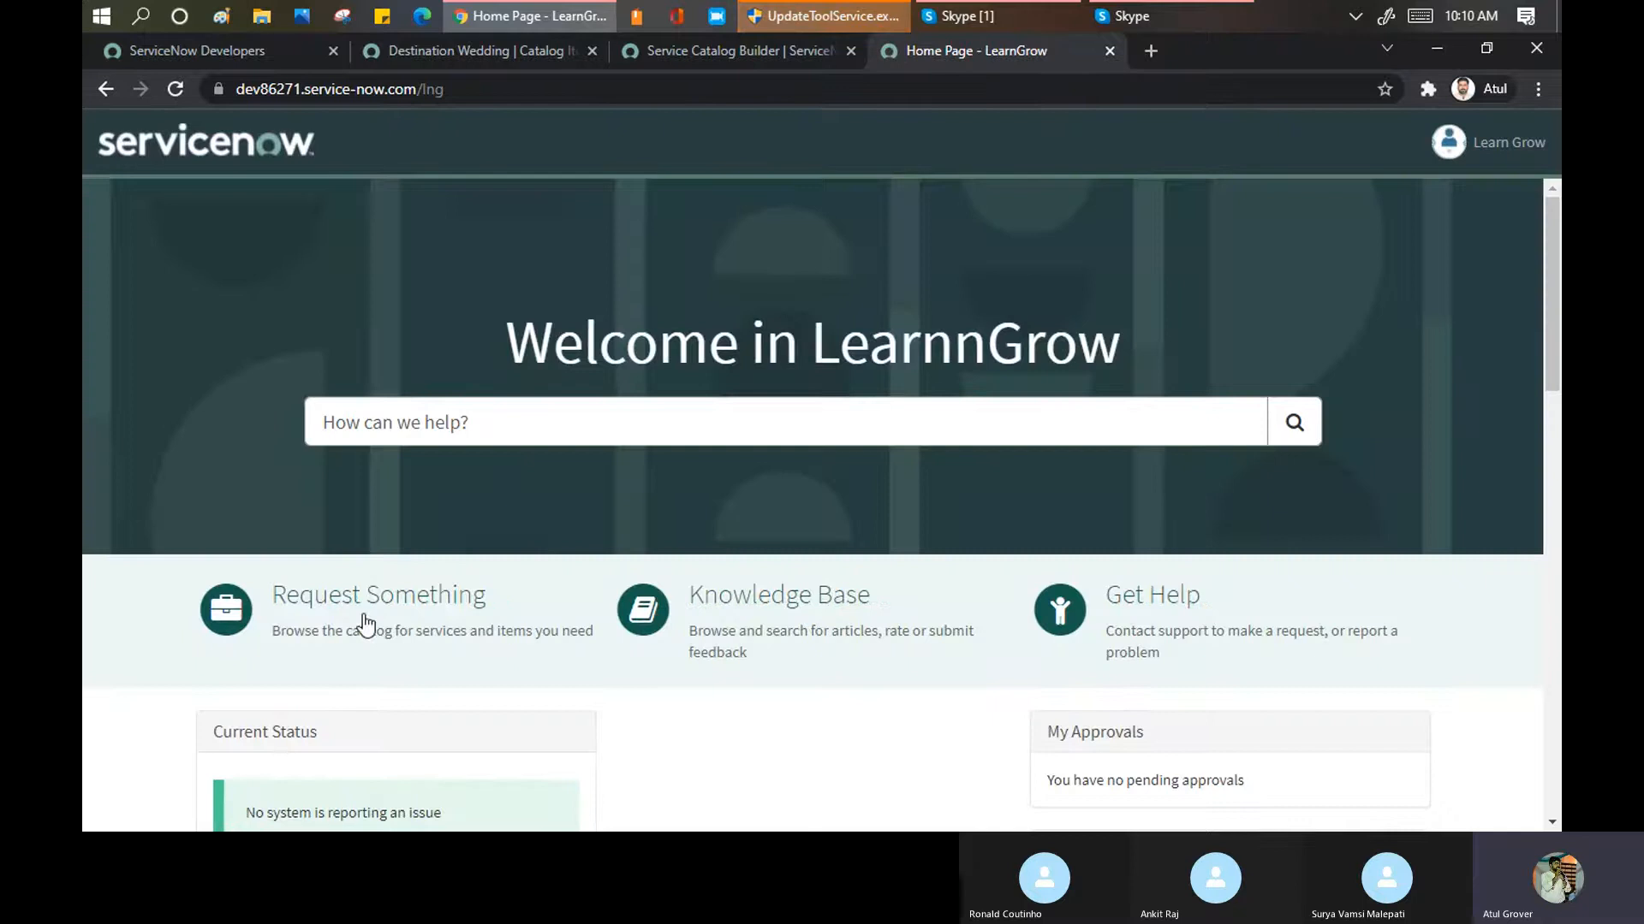
Browse the portal's requestable items and narrow them to the Celebrations catalog's Wedding category
click(347, 607)
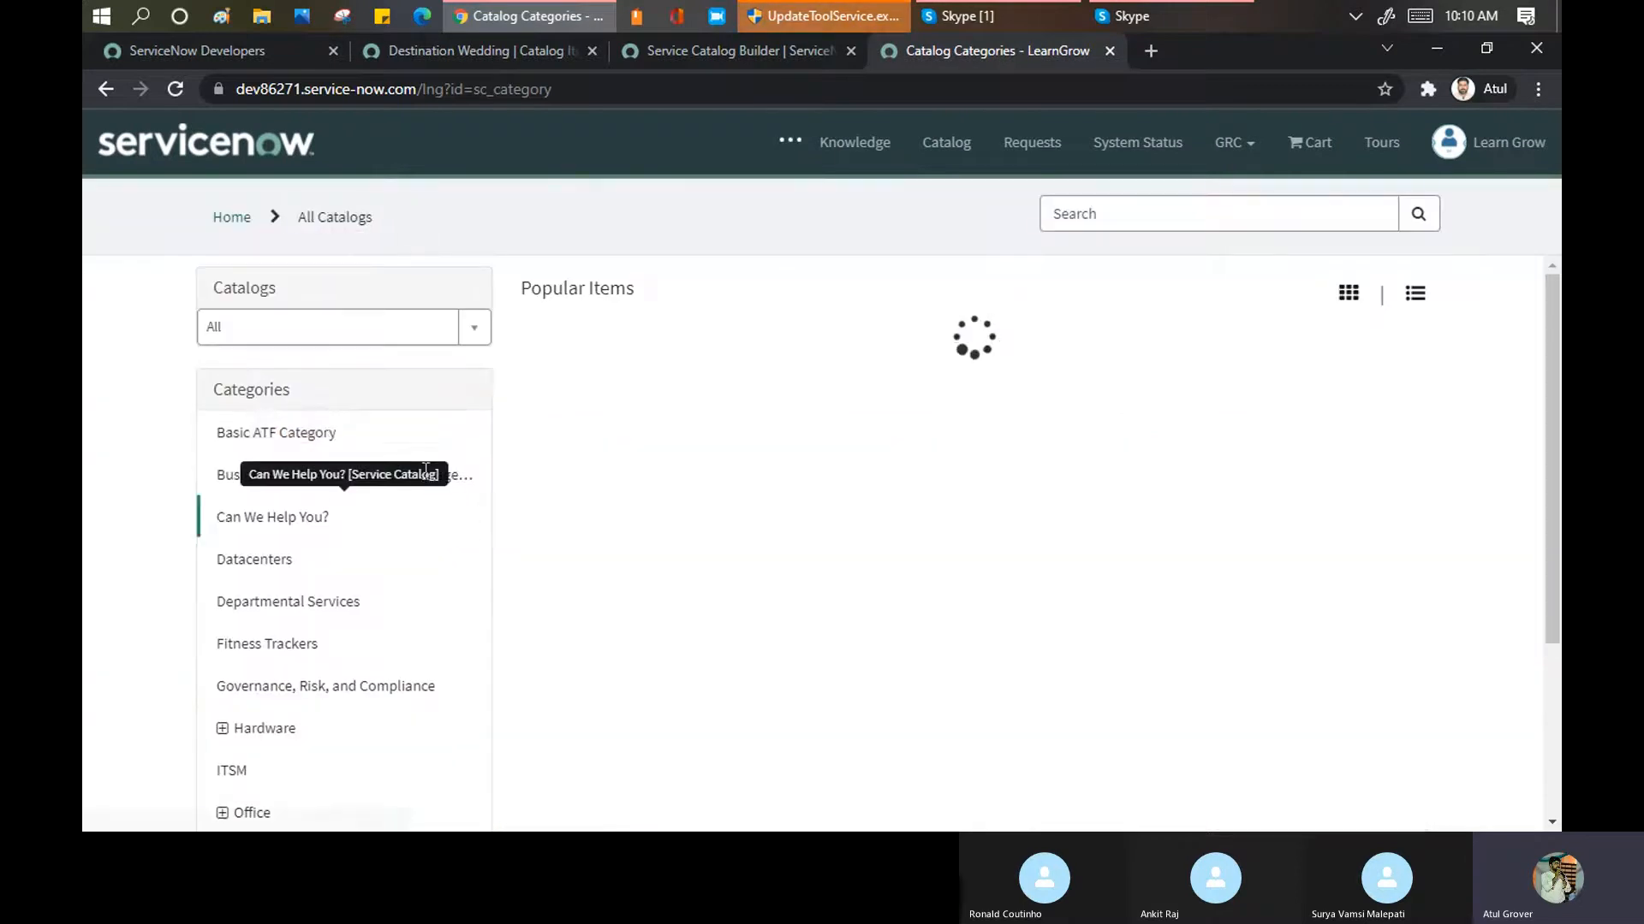
click(473, 326)
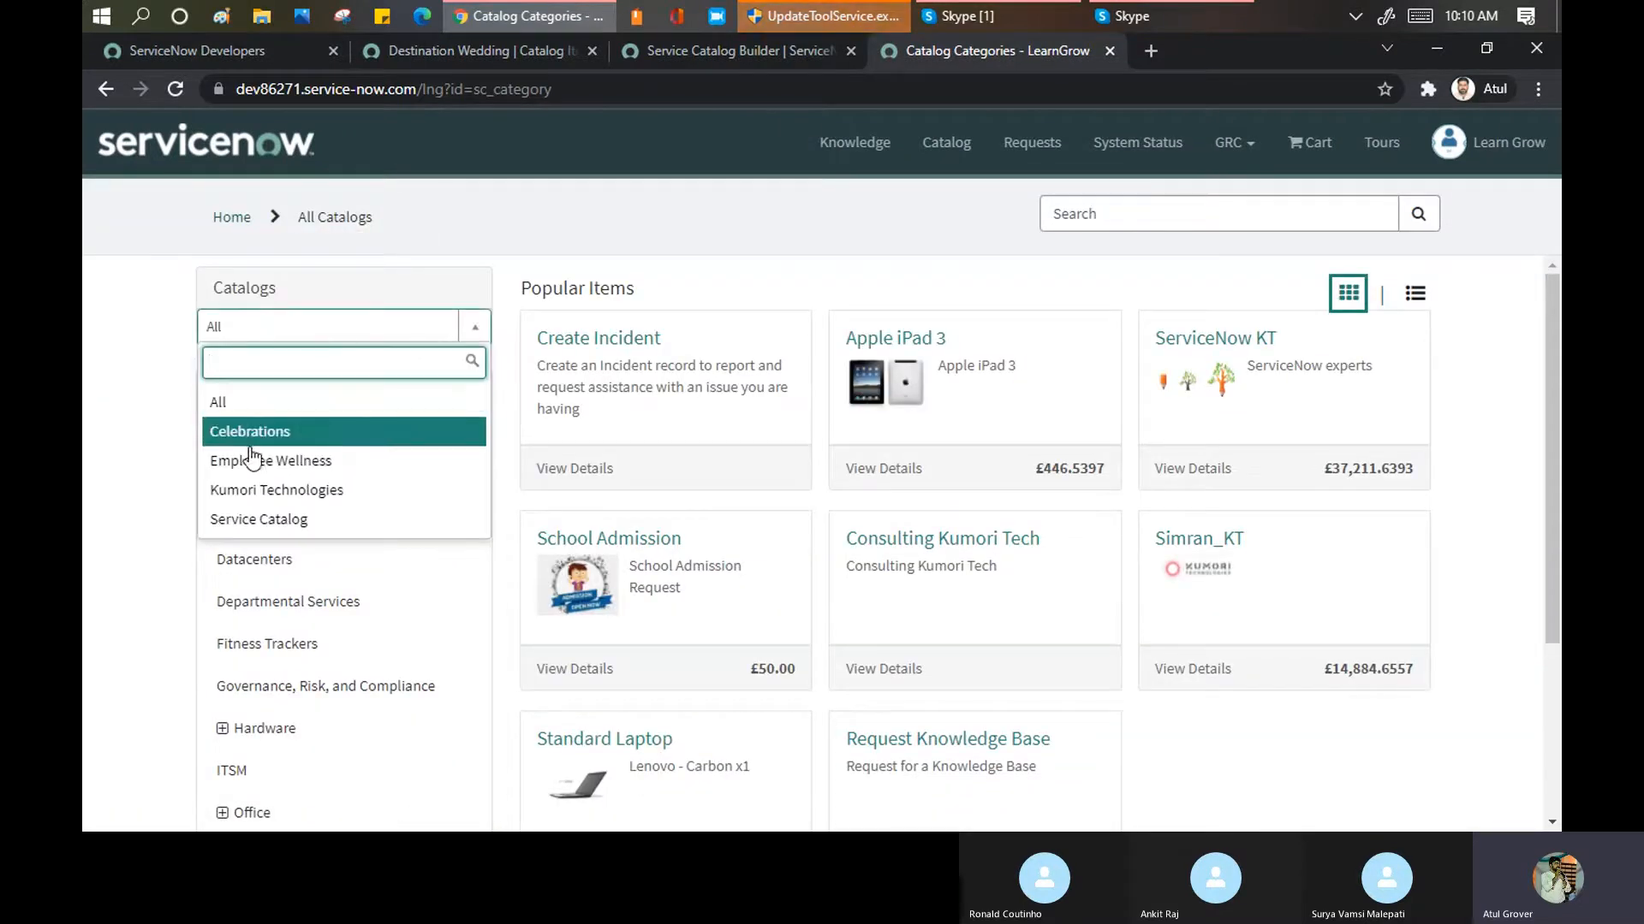
click(246, 436)
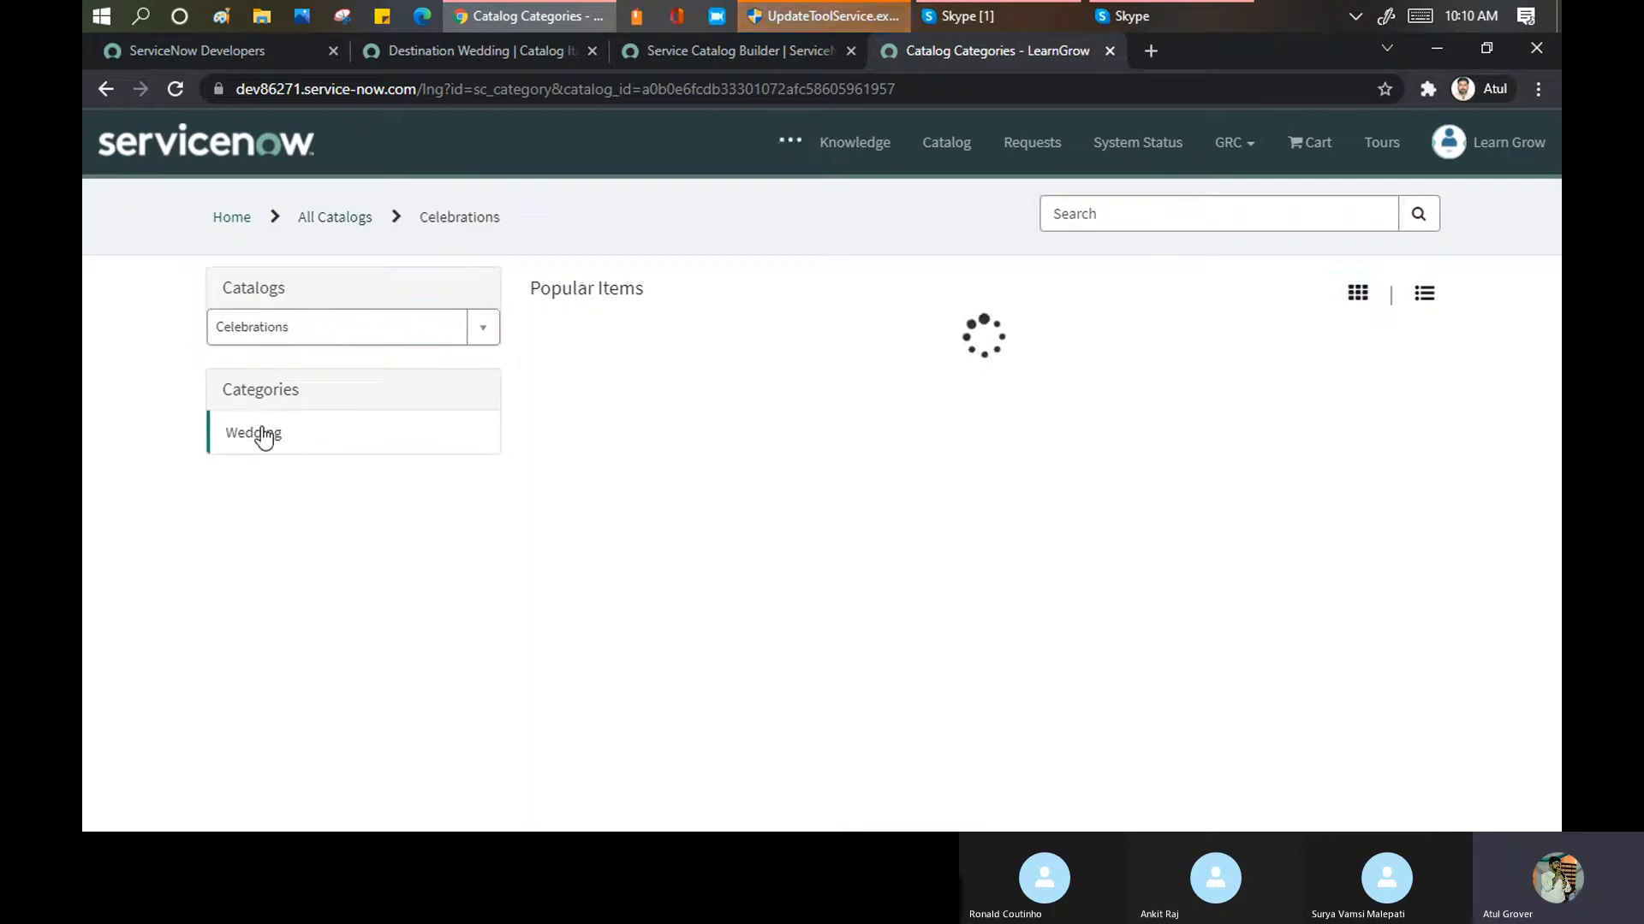
click(265, 436)
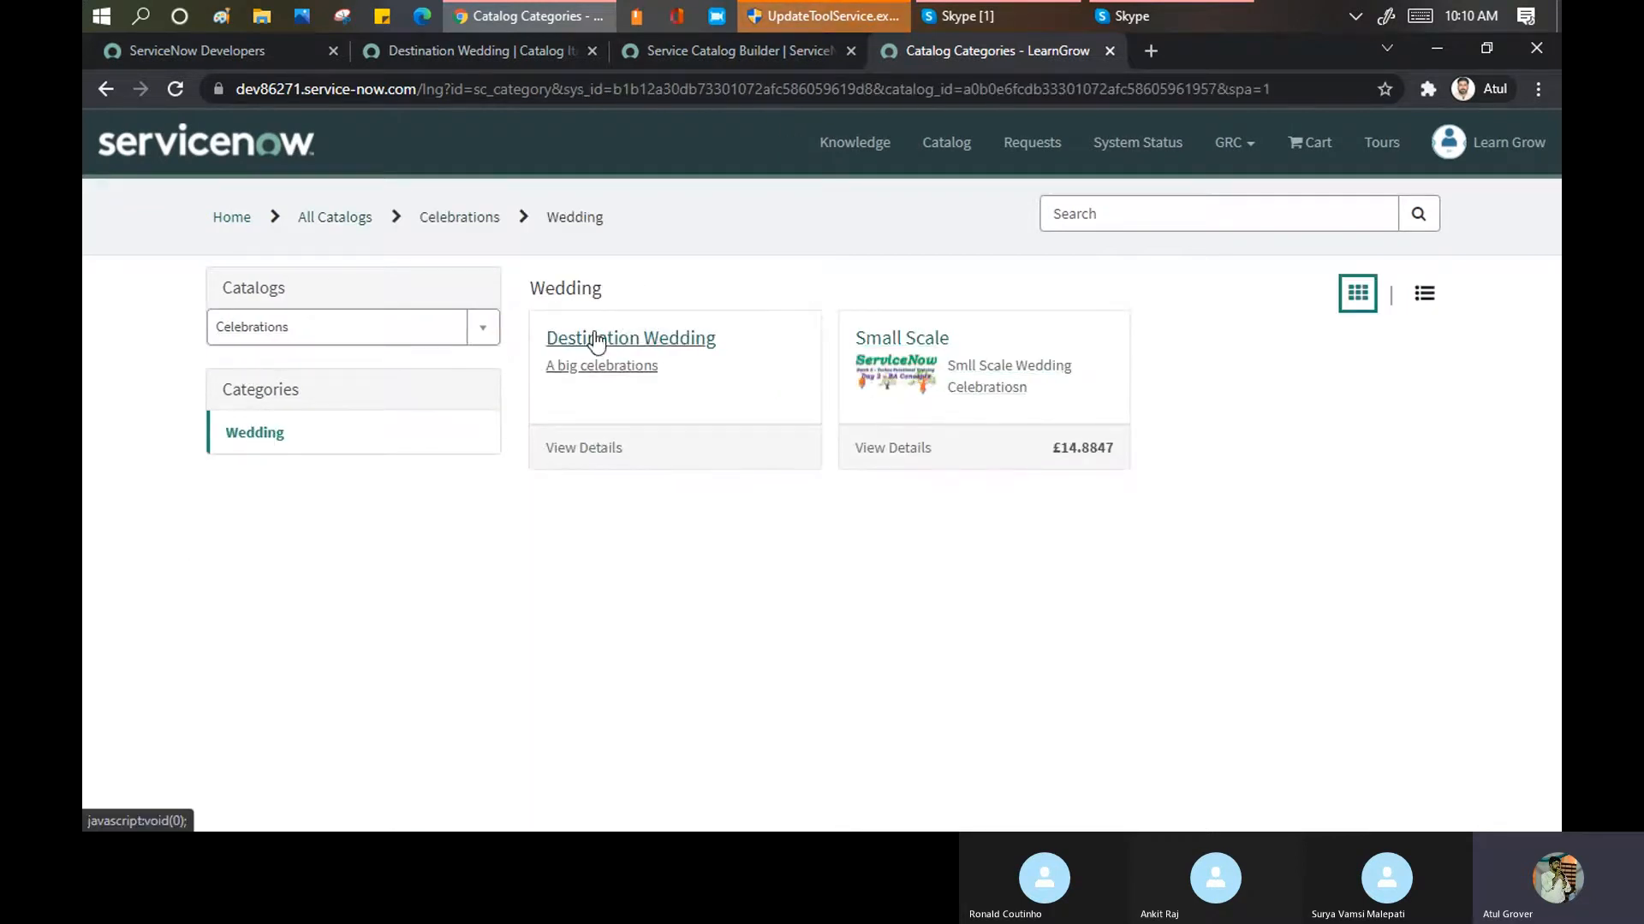
Open the Destination Wedding item in the portal and review its description, Gender question and ordering options
click(618, 340)
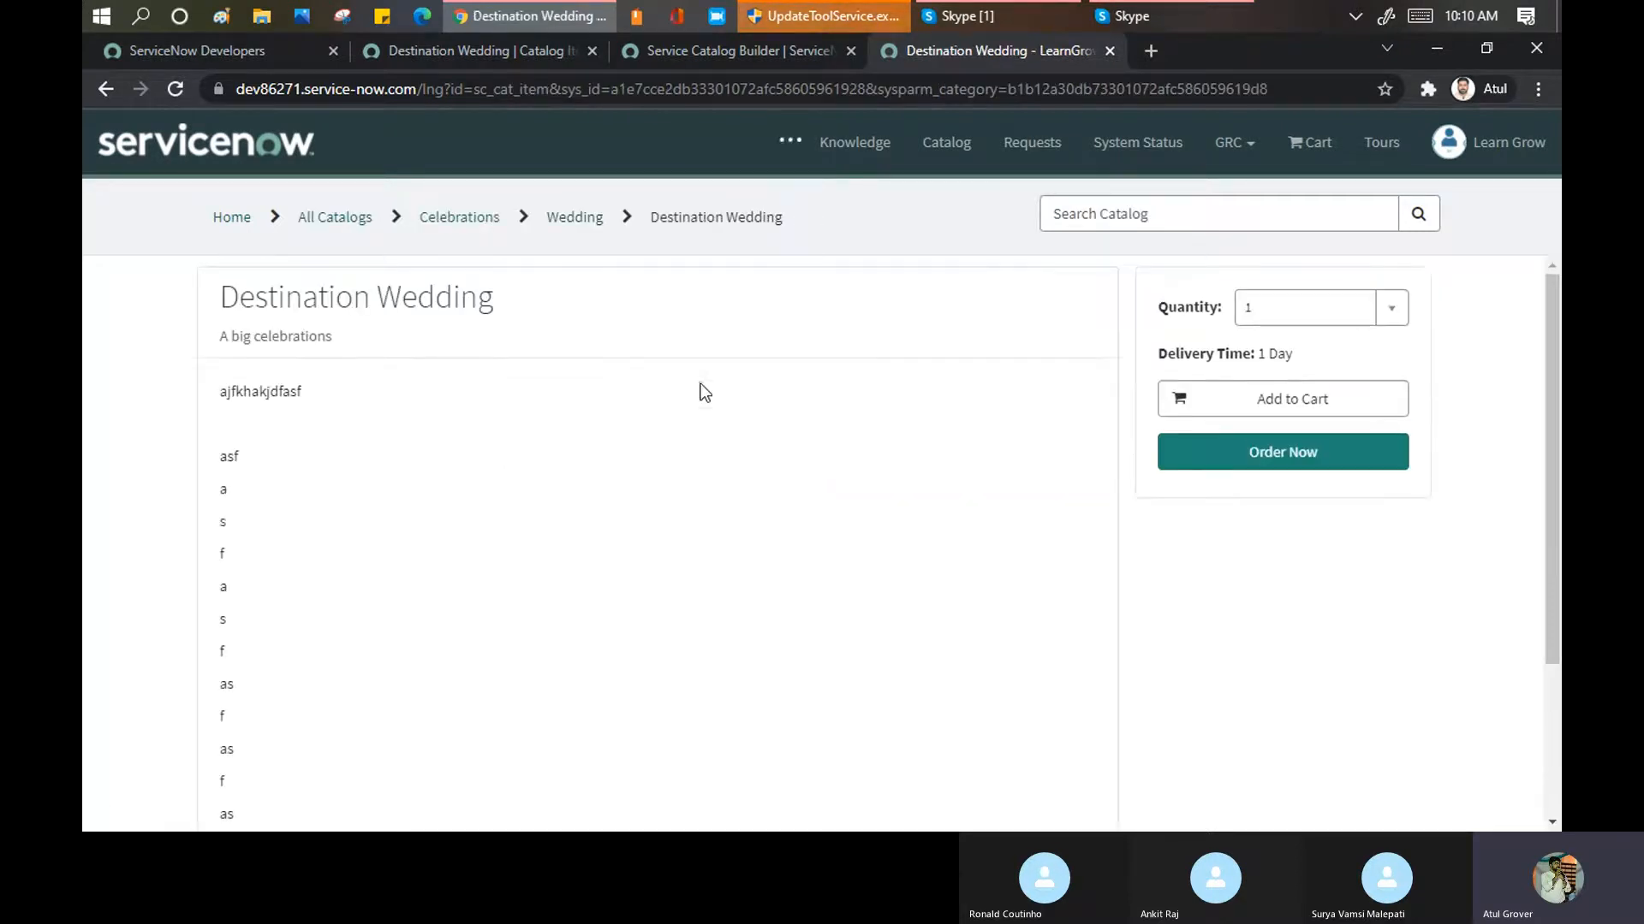
scroll(578, 368, down, 4)
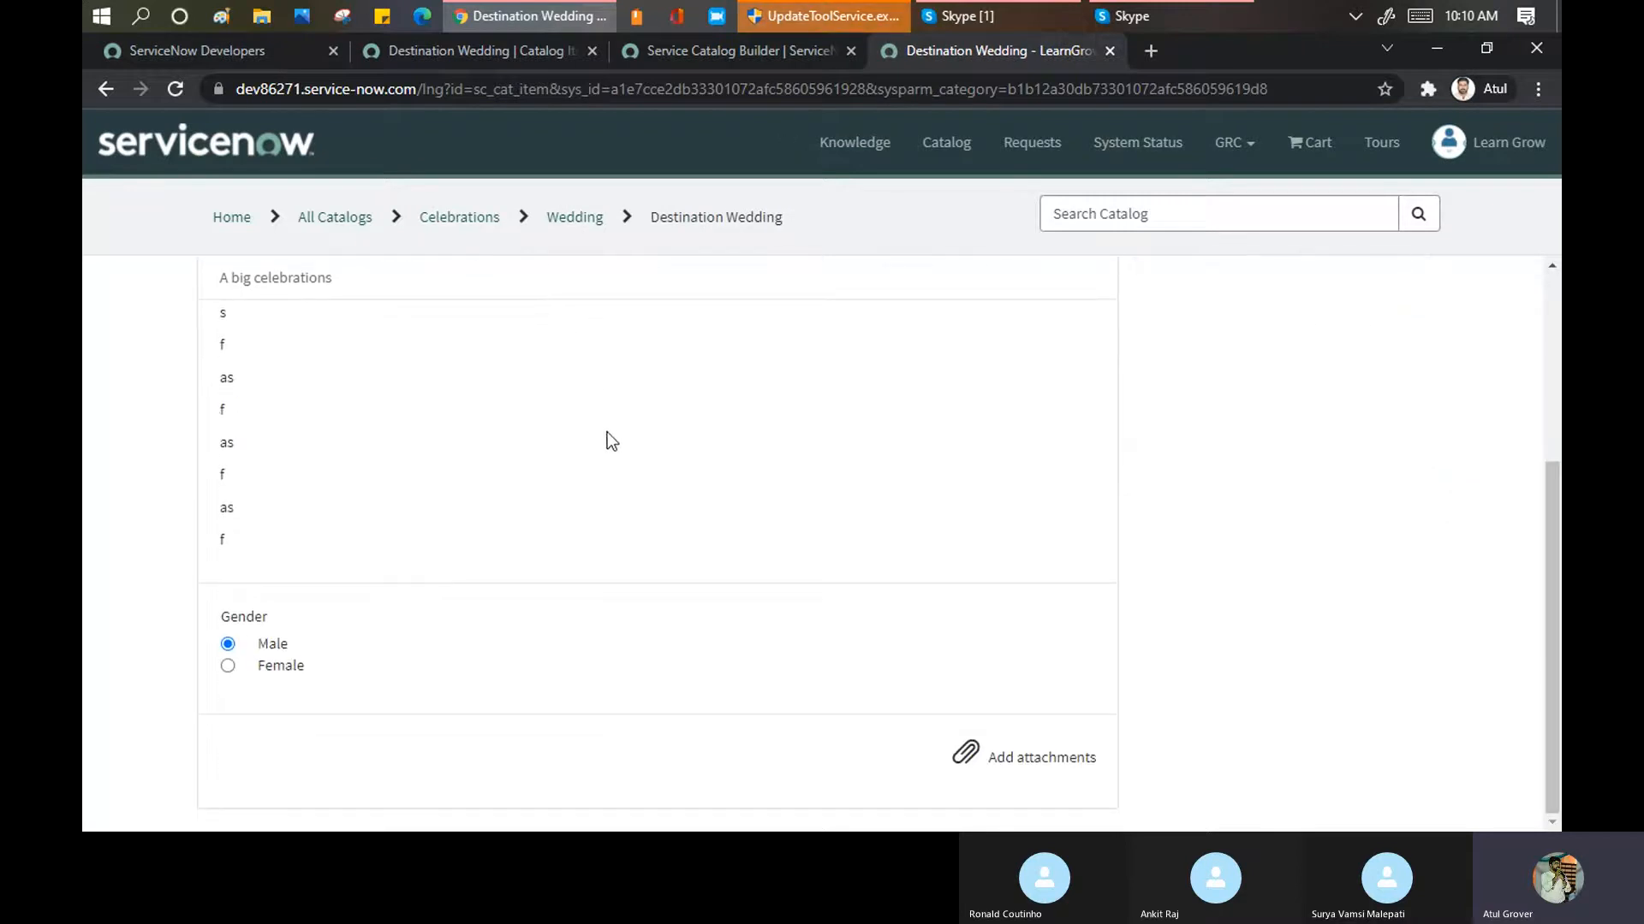
scroll(726, 454, up, 5)
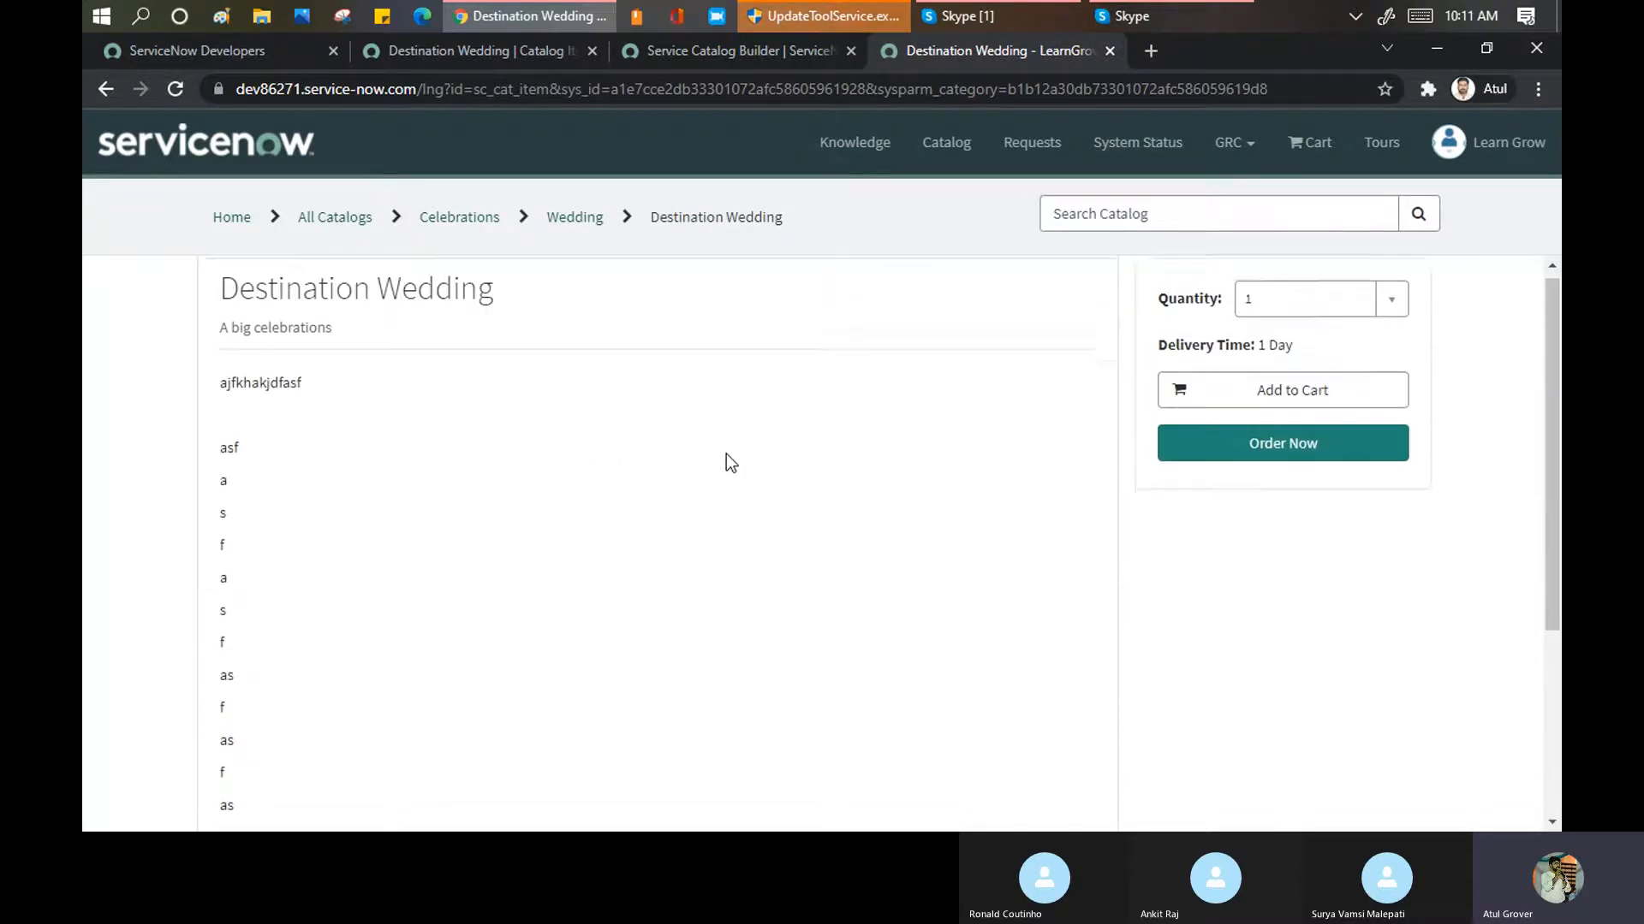
Switch to the Skype call window, check the call and return to the browser
click(1013, 17)
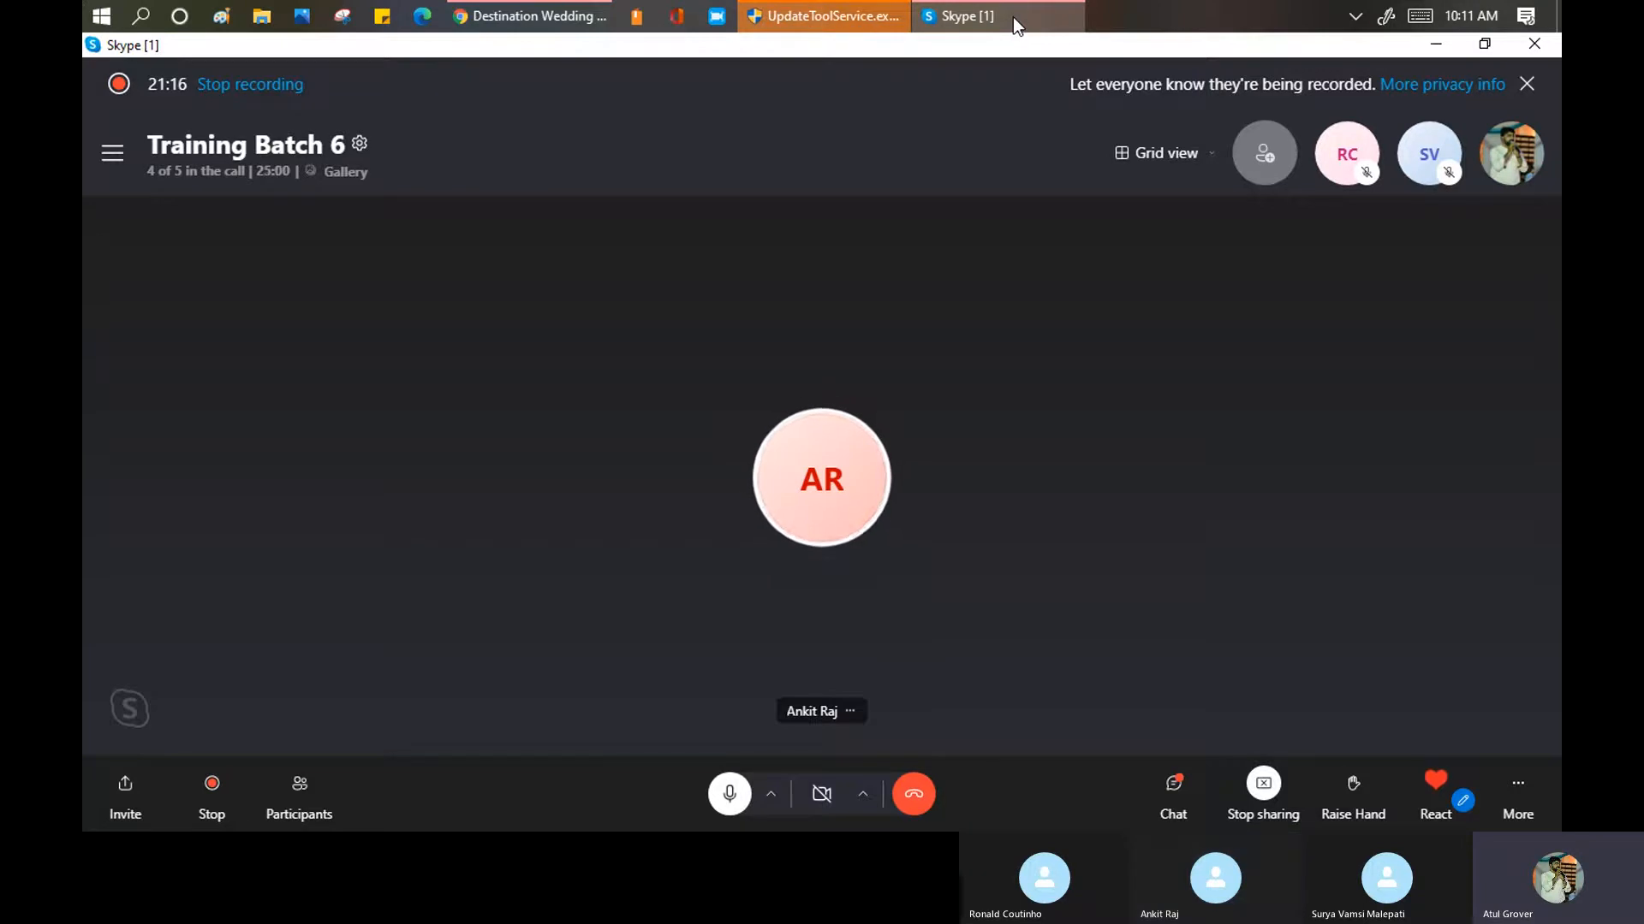
mouse_move(517, 18)
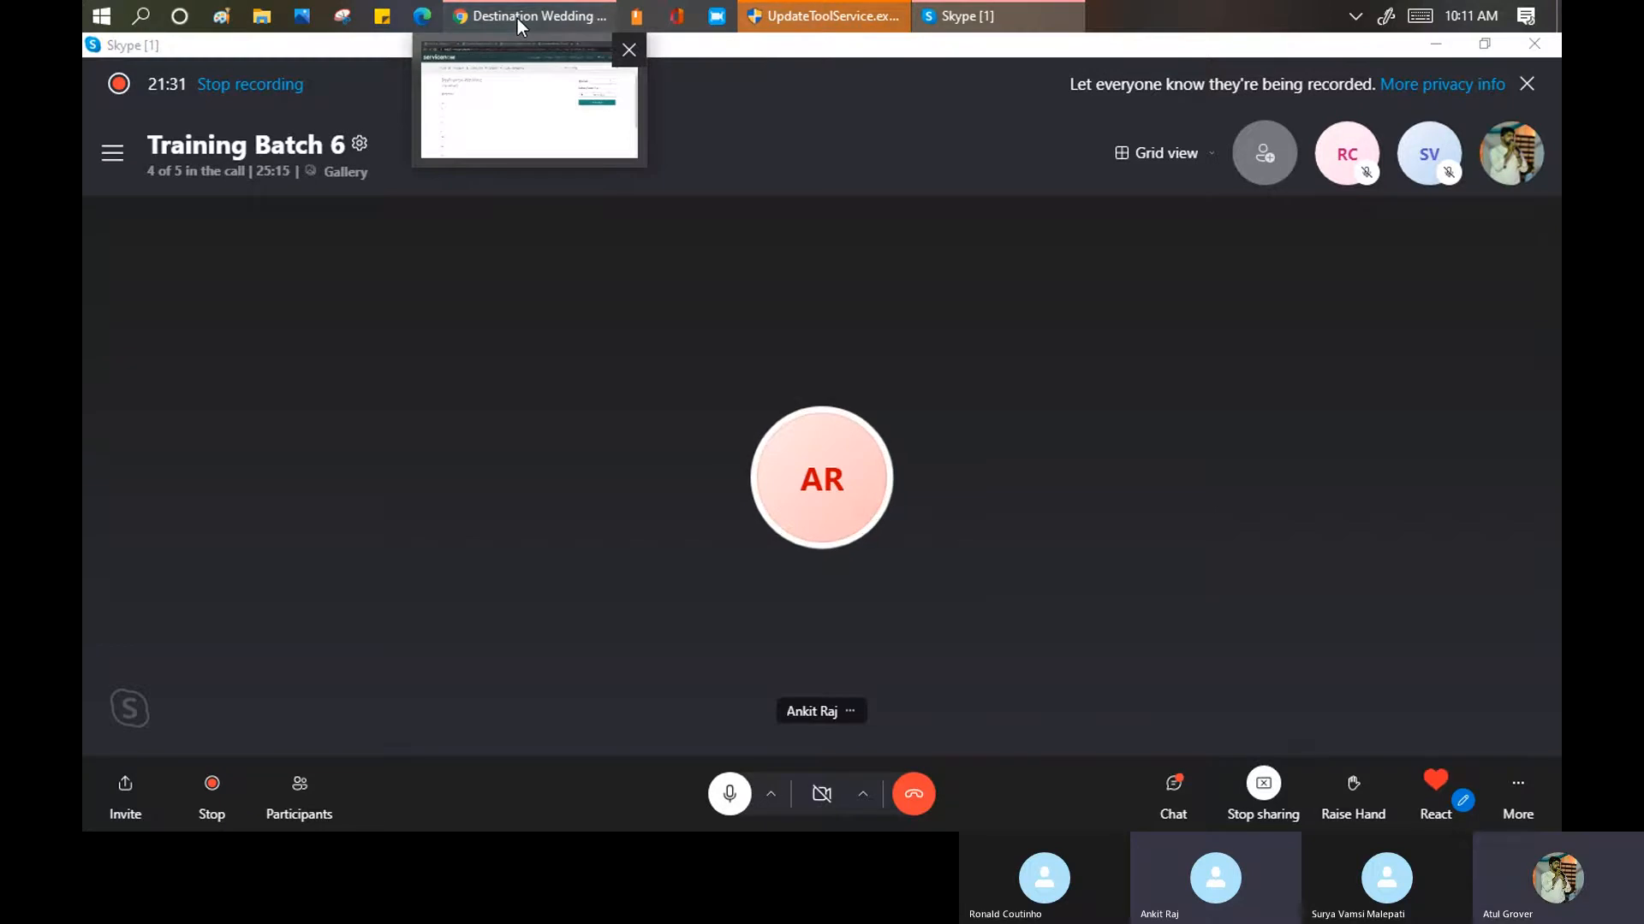
click(517, 18)
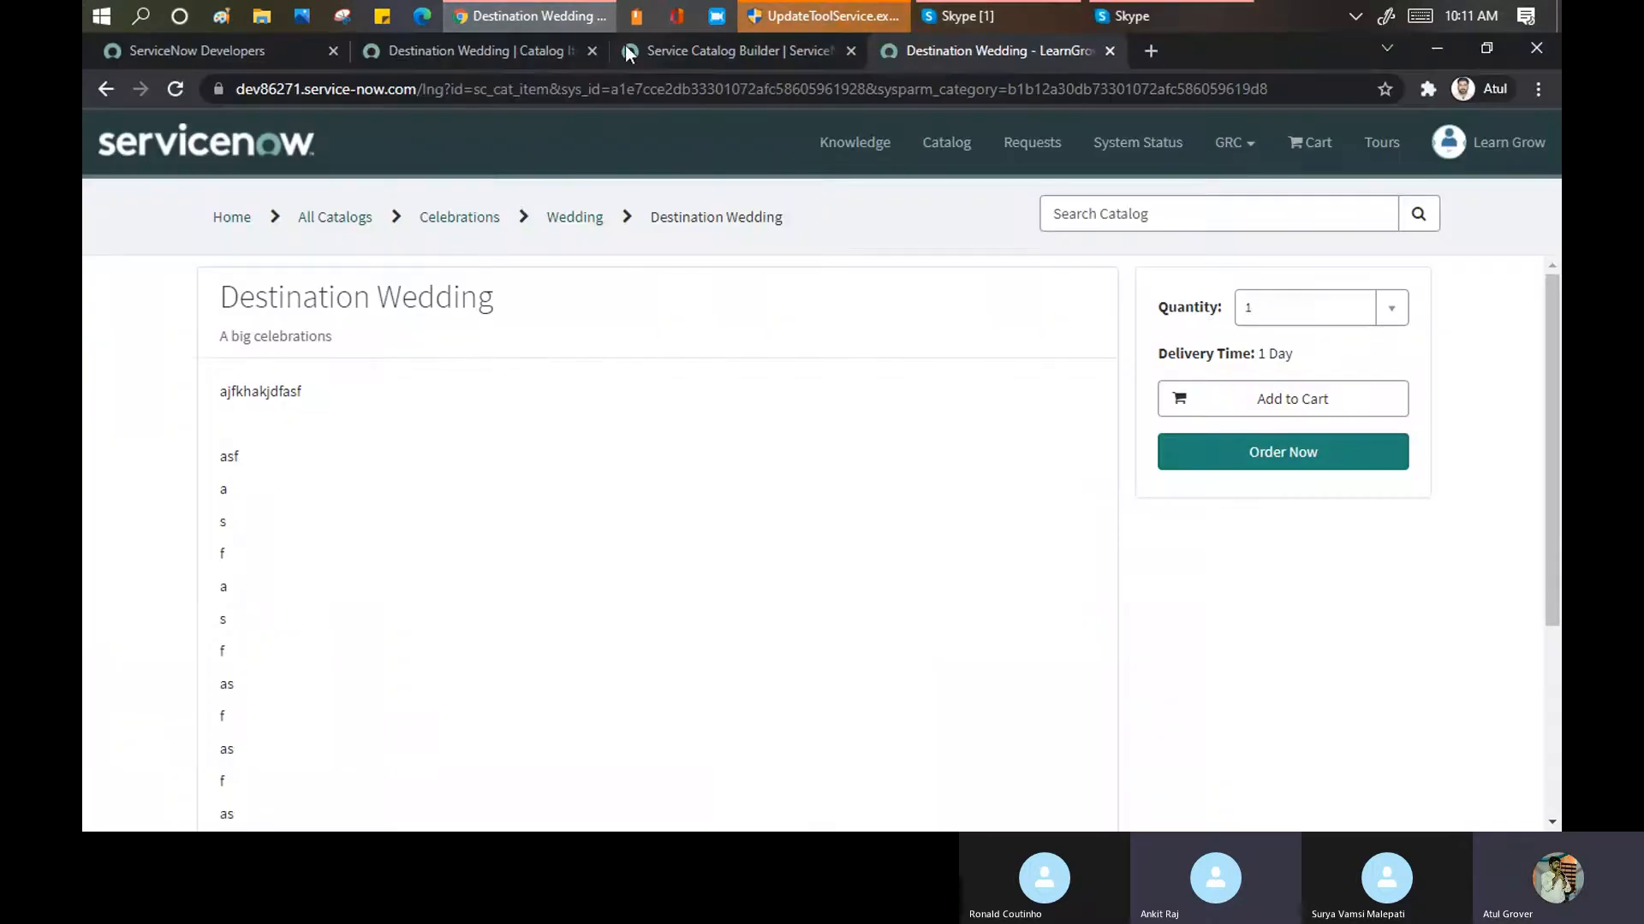
Open Catalog Builder's catalog item templates and start a new template of the Standard item type
click(682, 47)
click(453, 210)
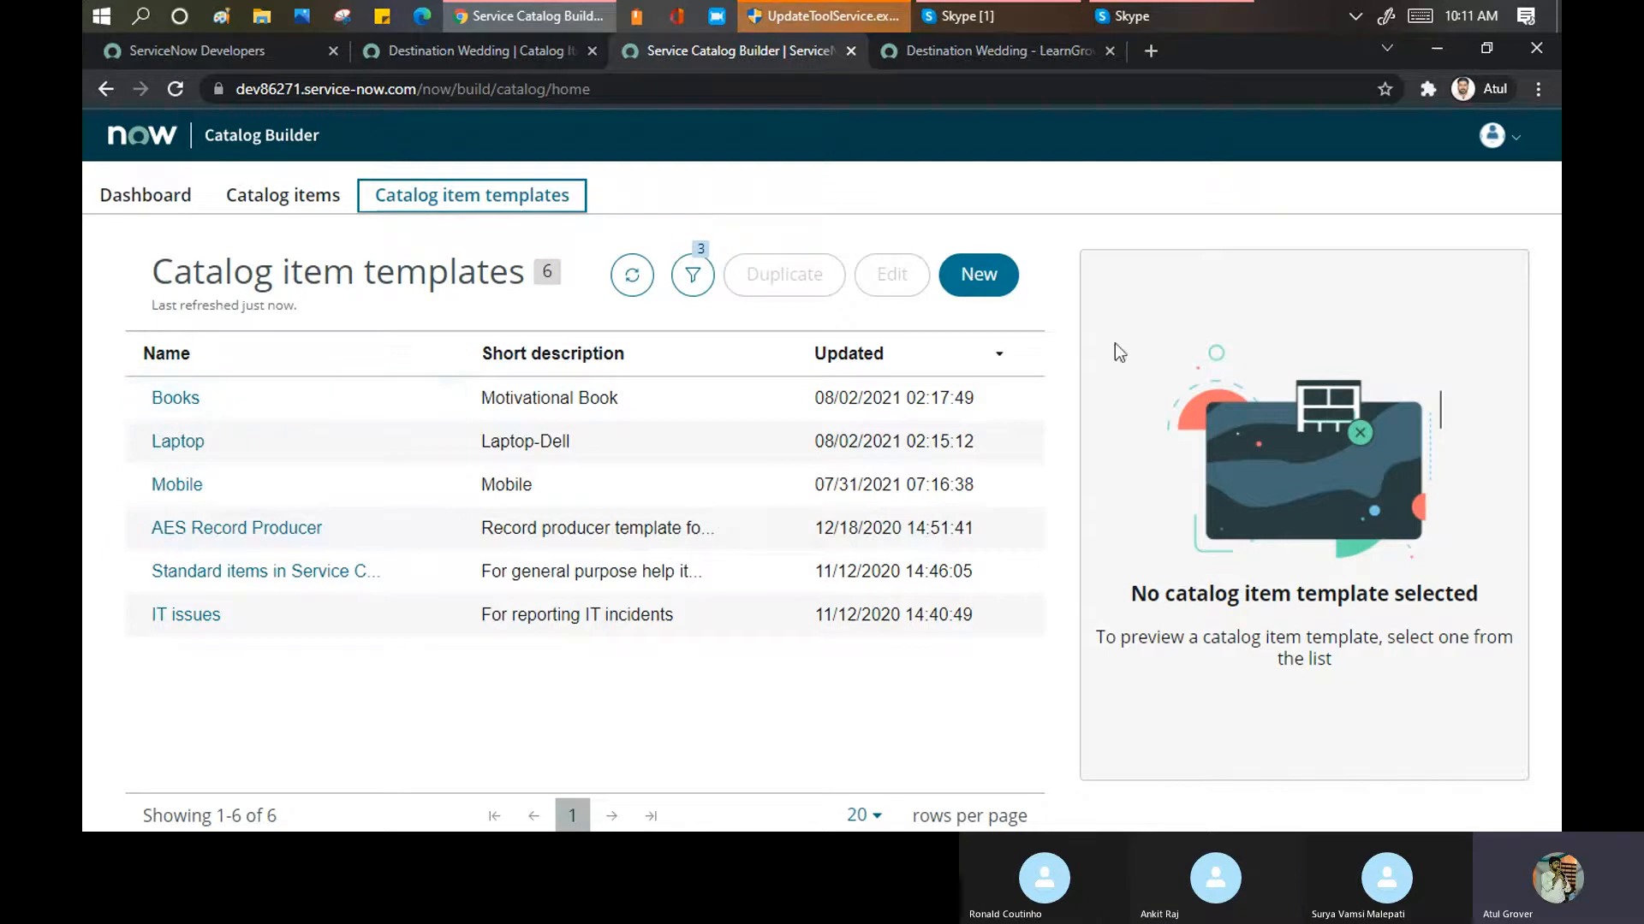
click(968, 281)
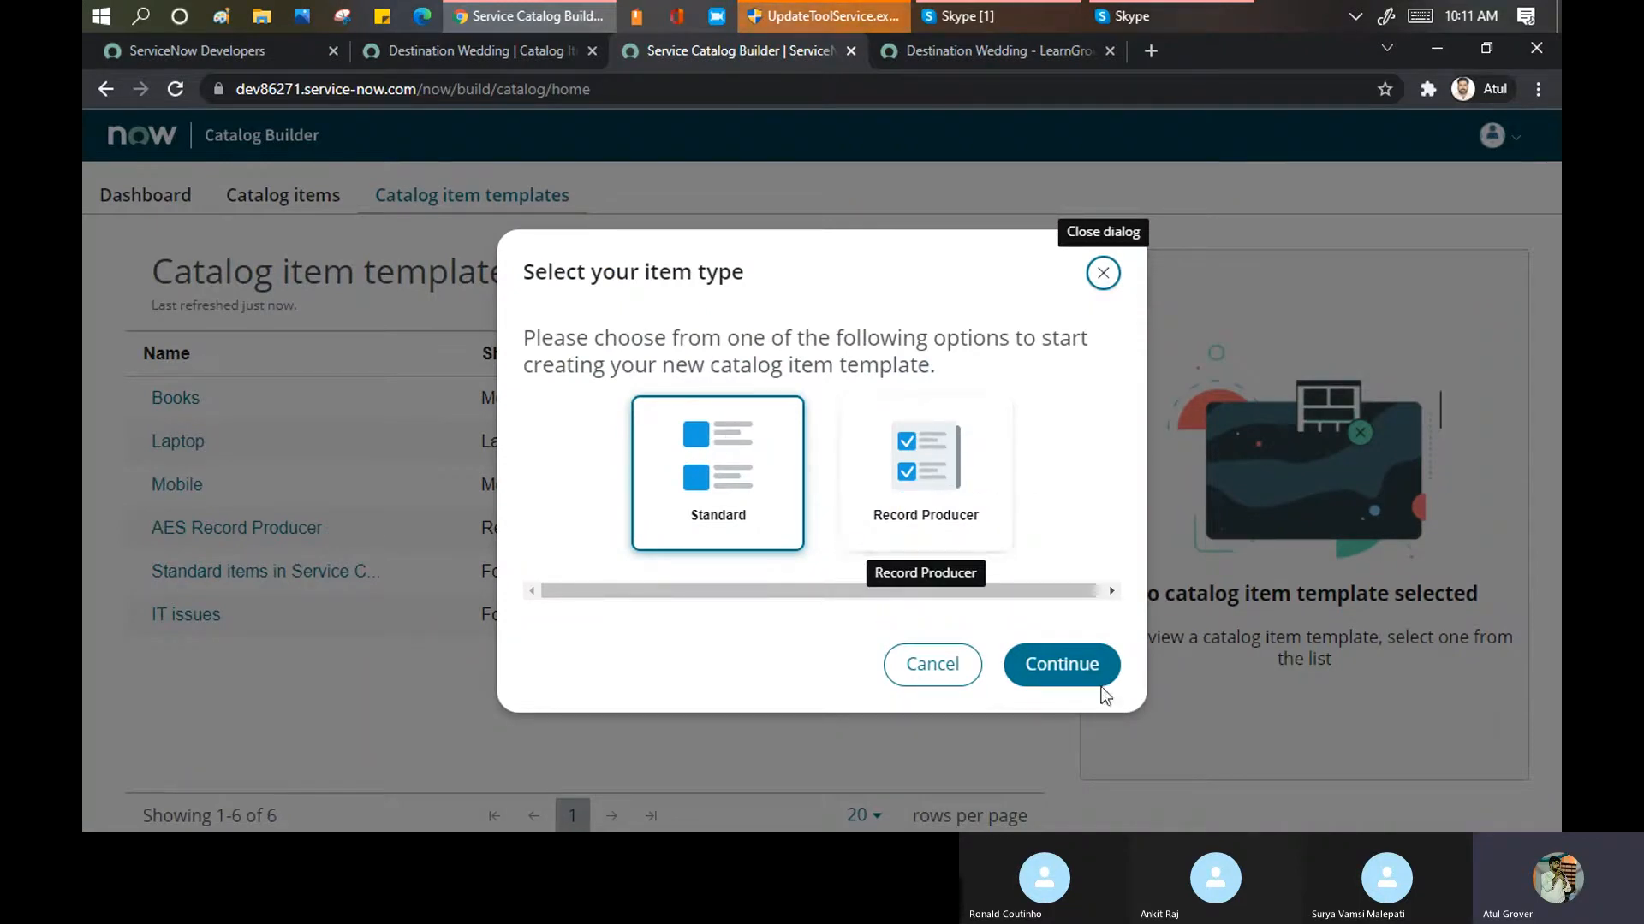
click(1061, 664)
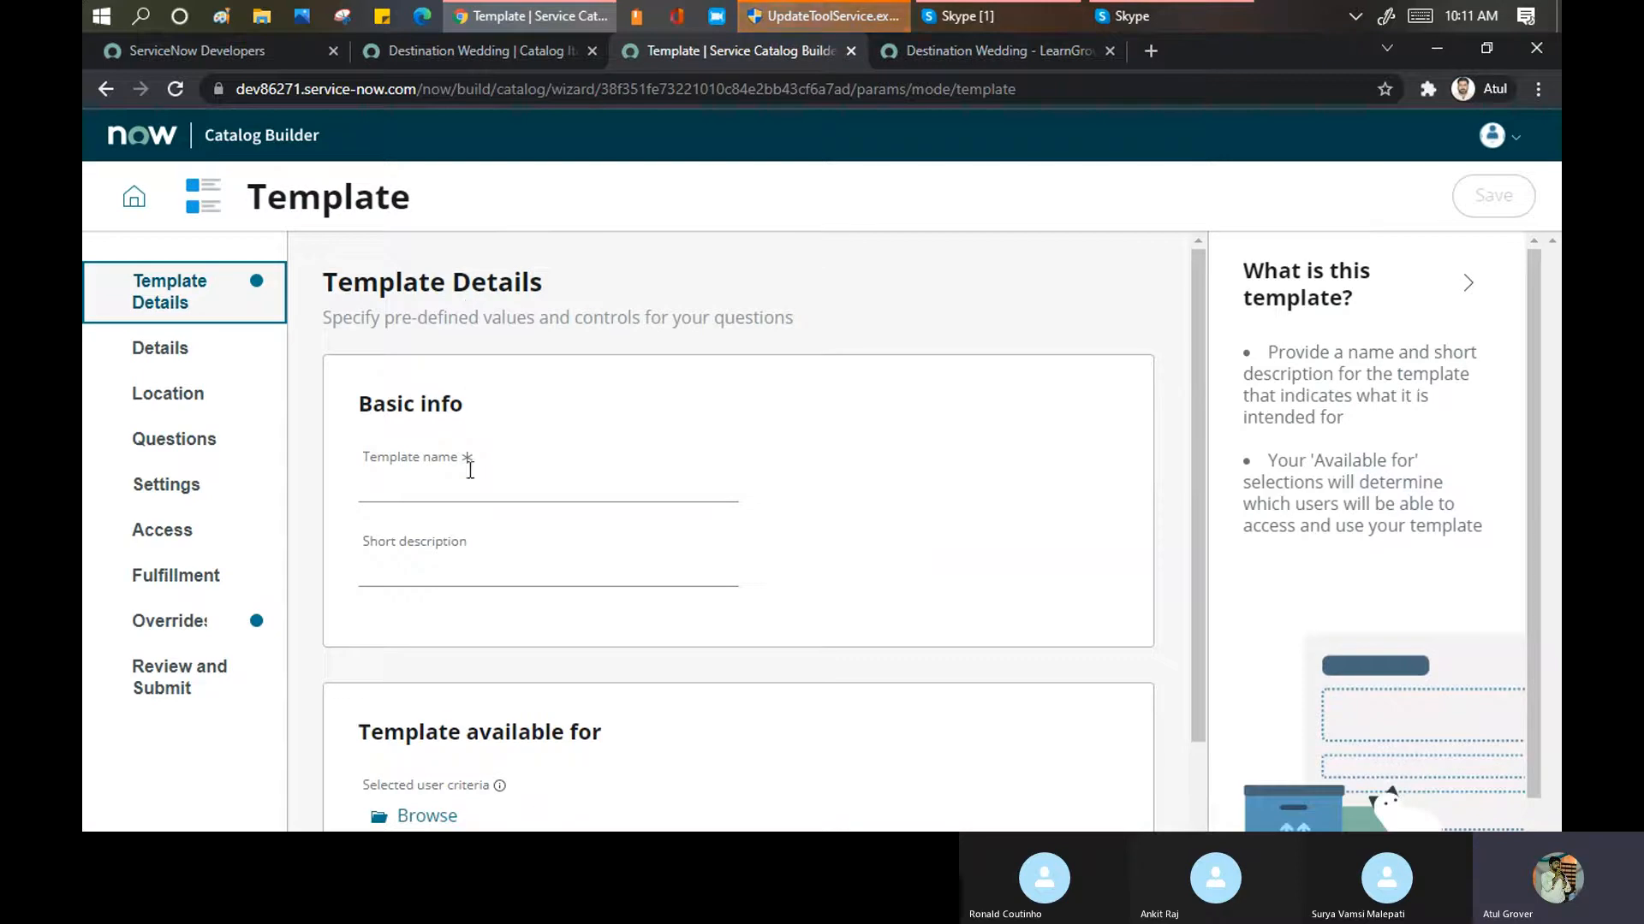
Name the new template Celebrations, leave its short description empty and look over the user criteria setting
click(474, 491)
text(Celevration)
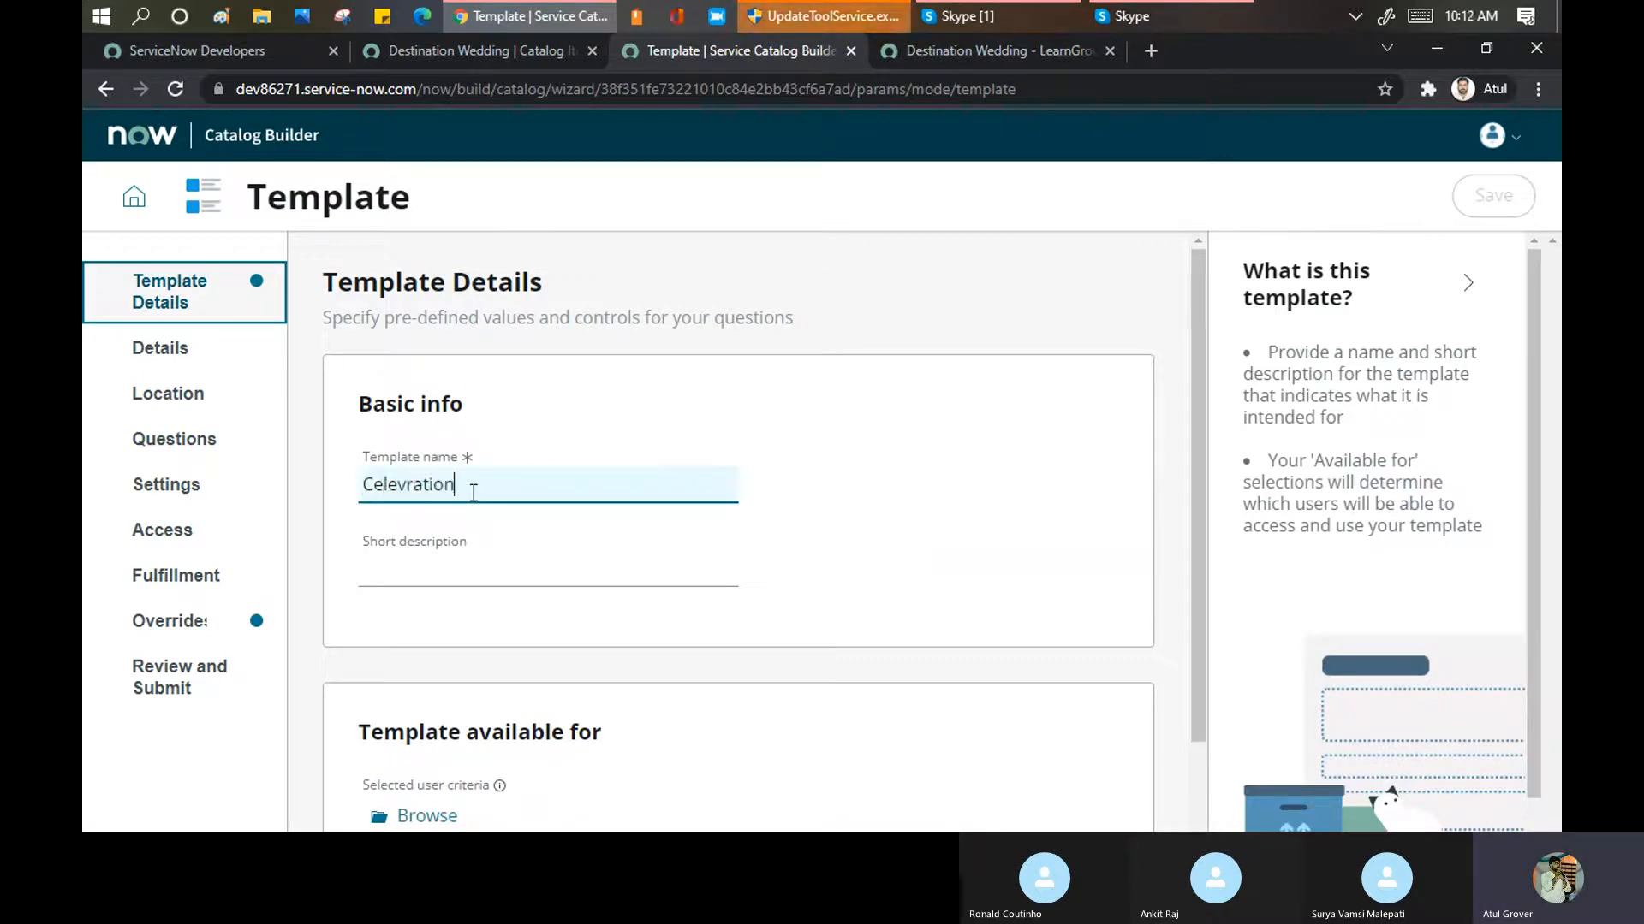
key(BackSpace)
key(BackSpace)
key(BackSpace)
key(BackSpace)
key(BackSpace)
key(BackSpace)
key(BackSpace)
text(brations)
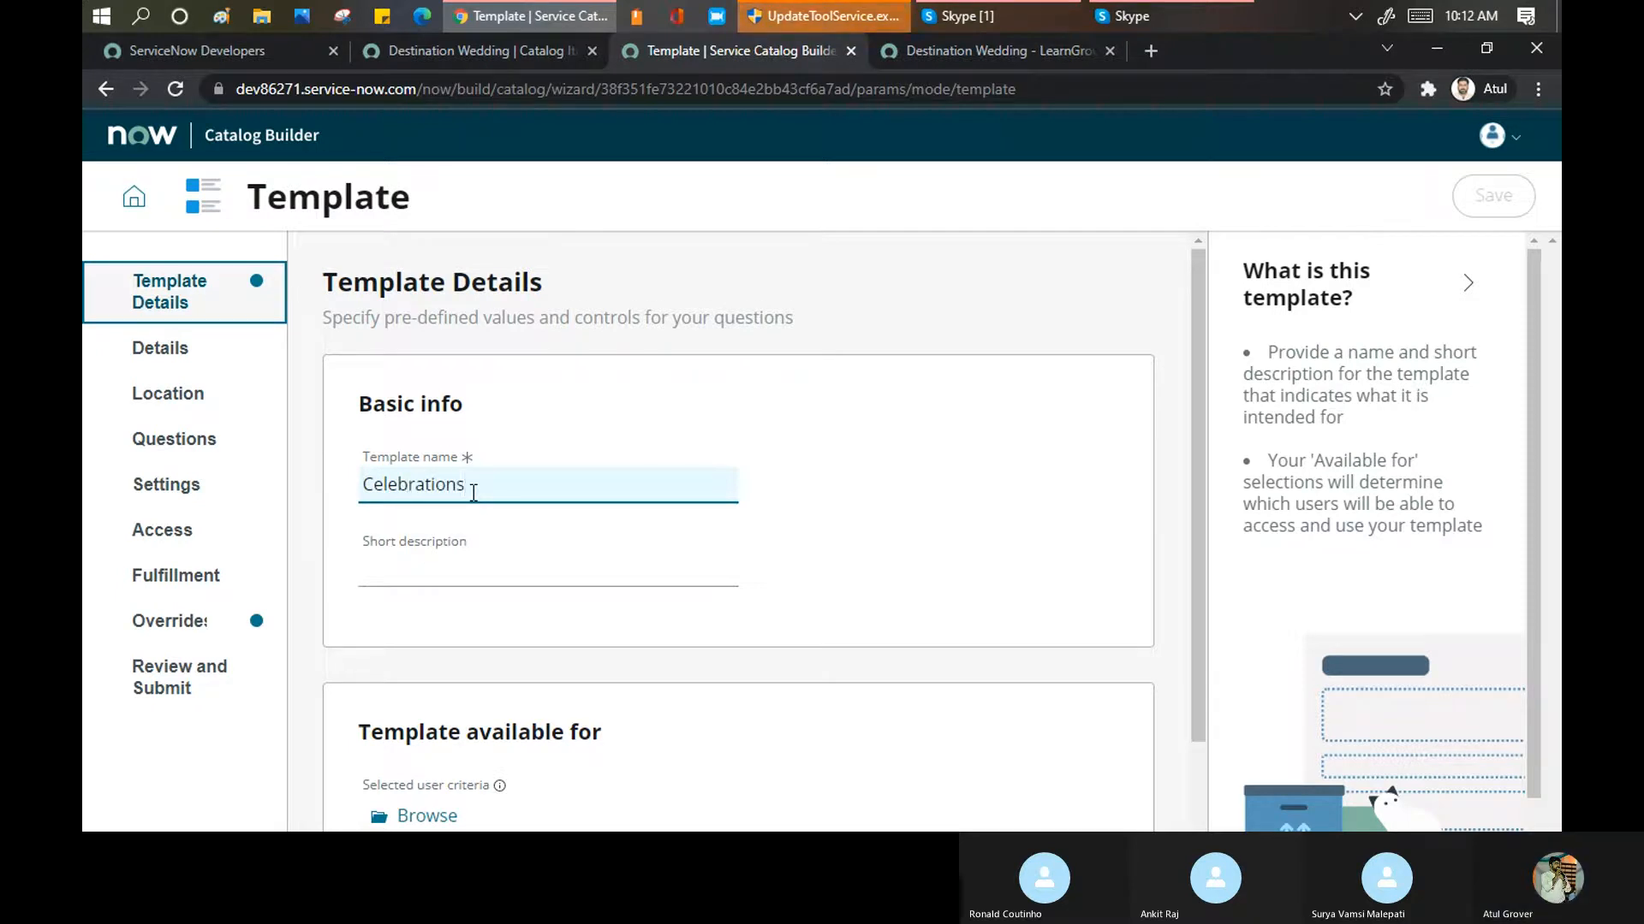
click(464, 571)
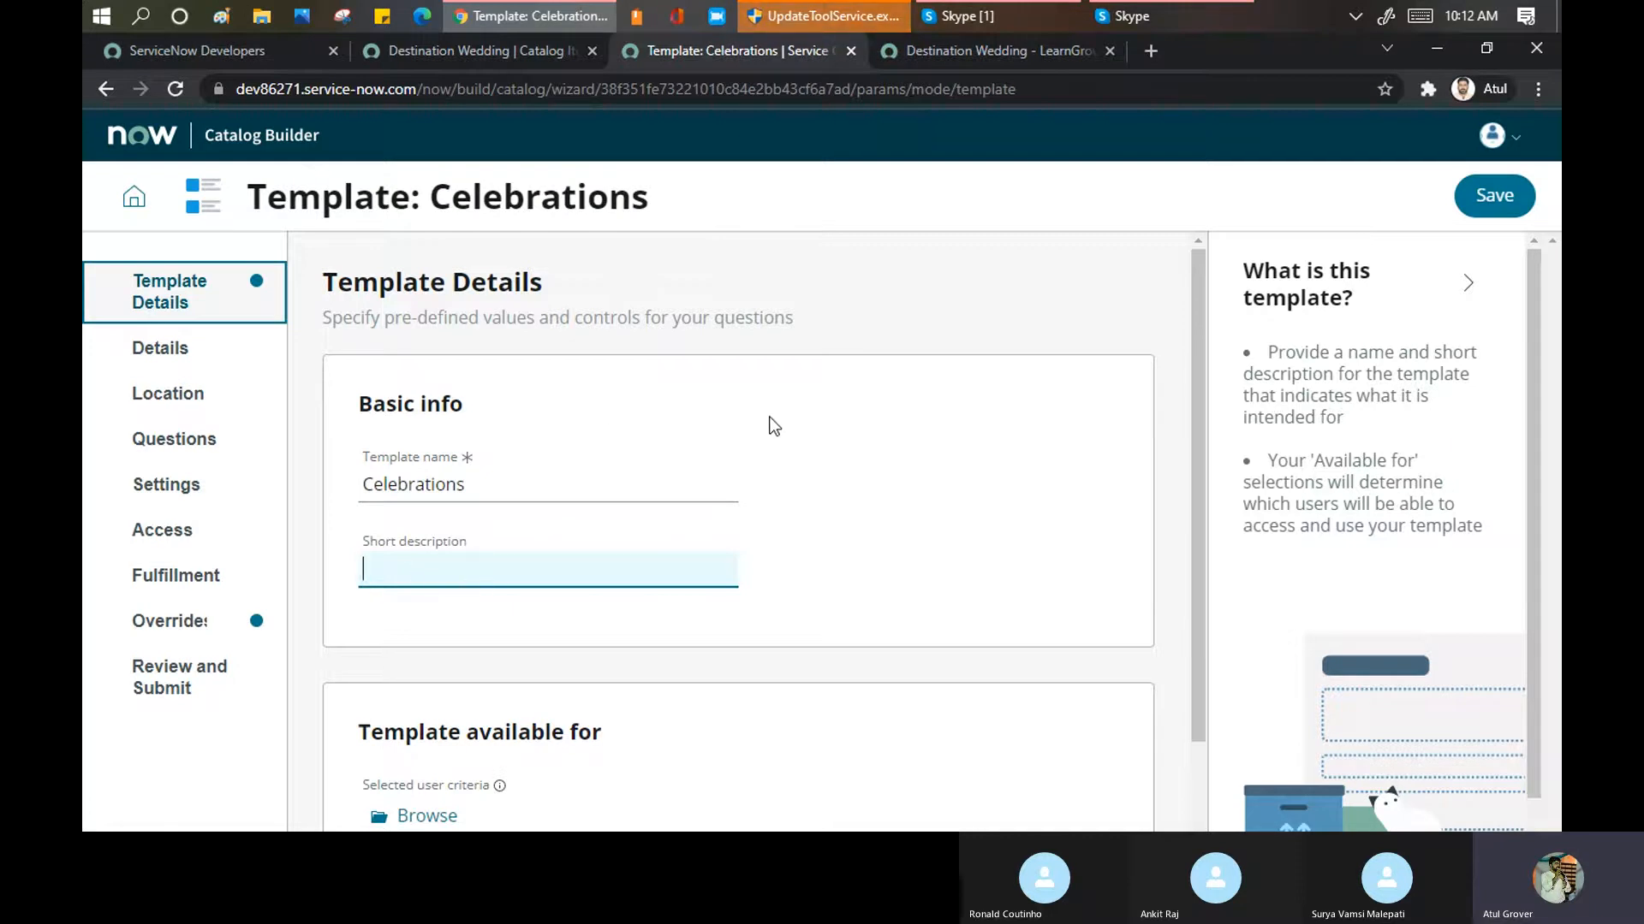
scroll(773, 432, down, 2)
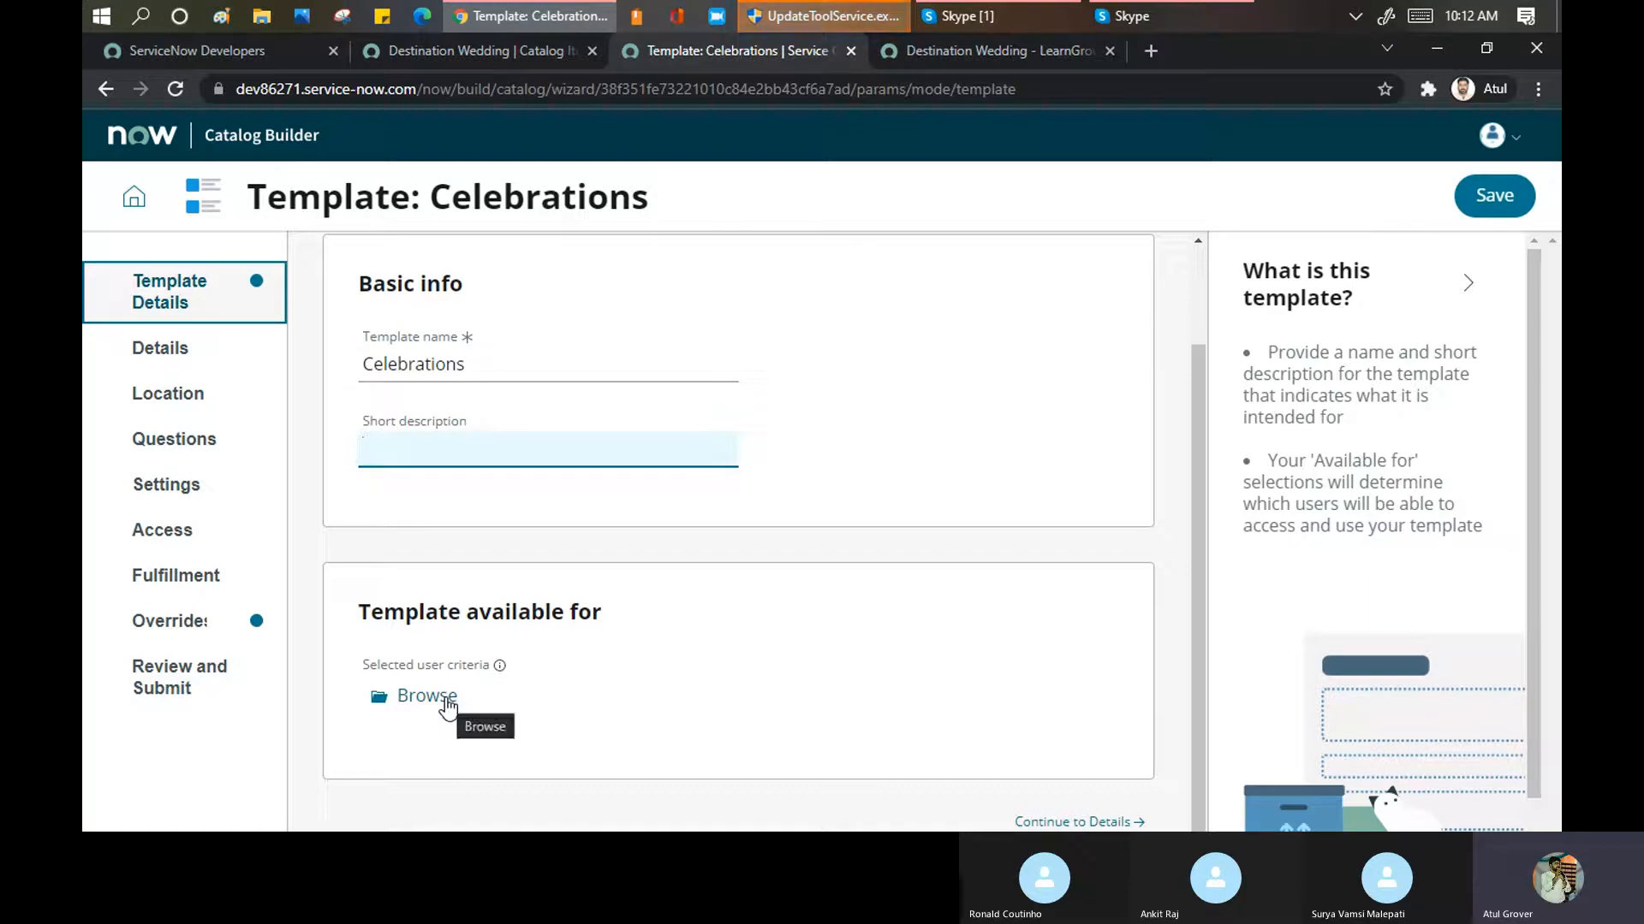
Go through the template's Details, Location, Questions, Settings, Access and Overrides sections and read the Review and Submit summary
click(198, 360)
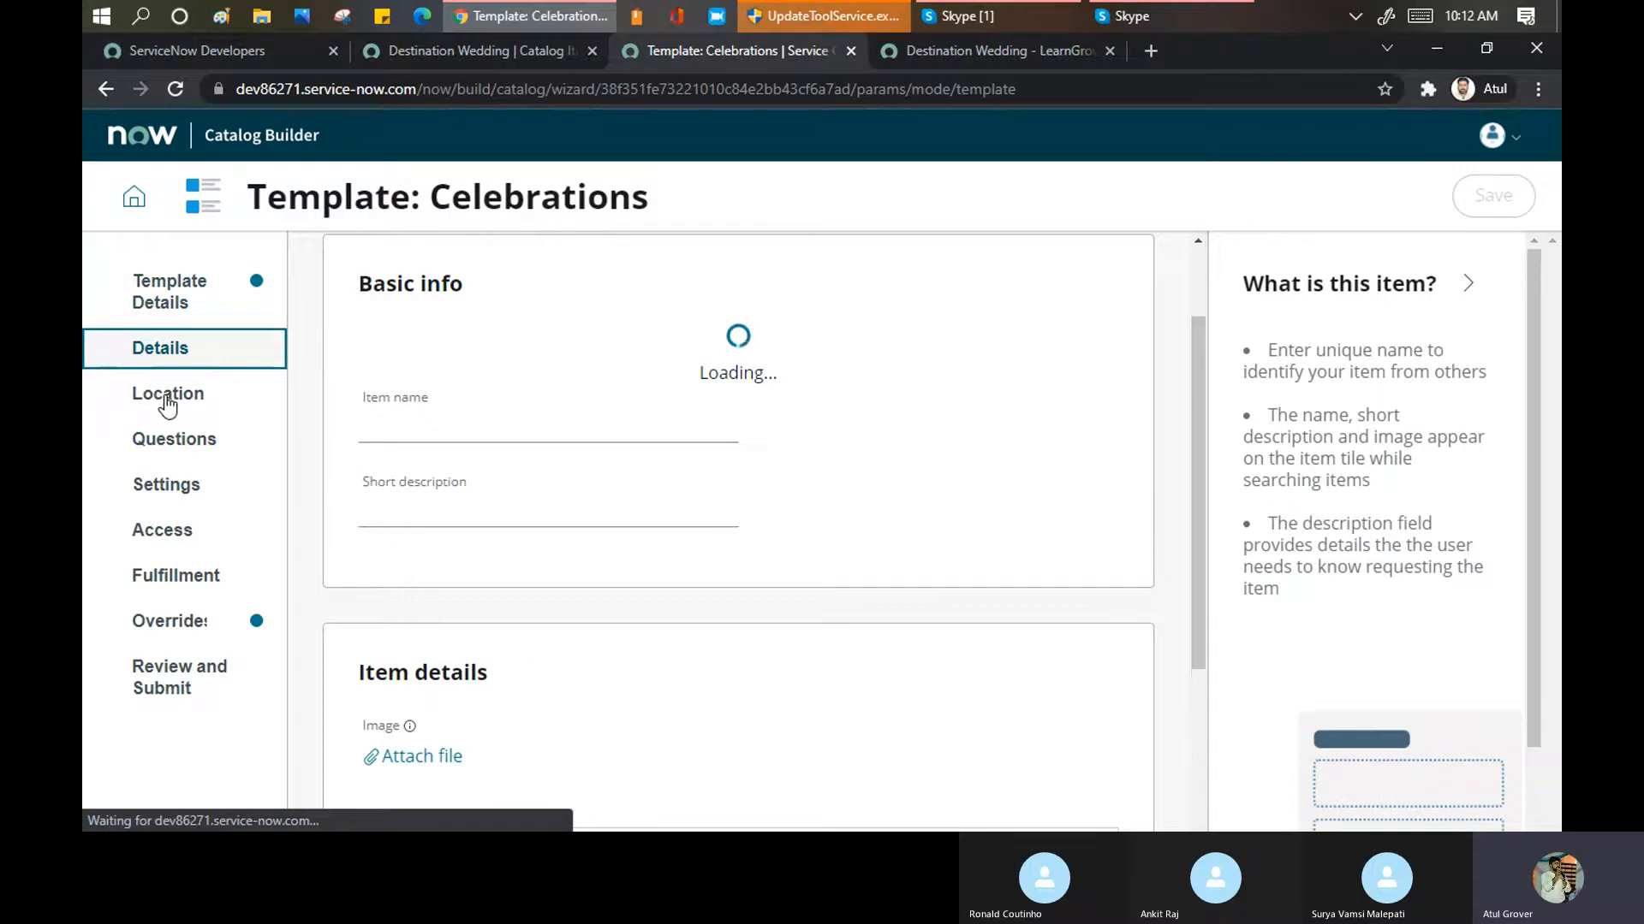
click(165, 409)
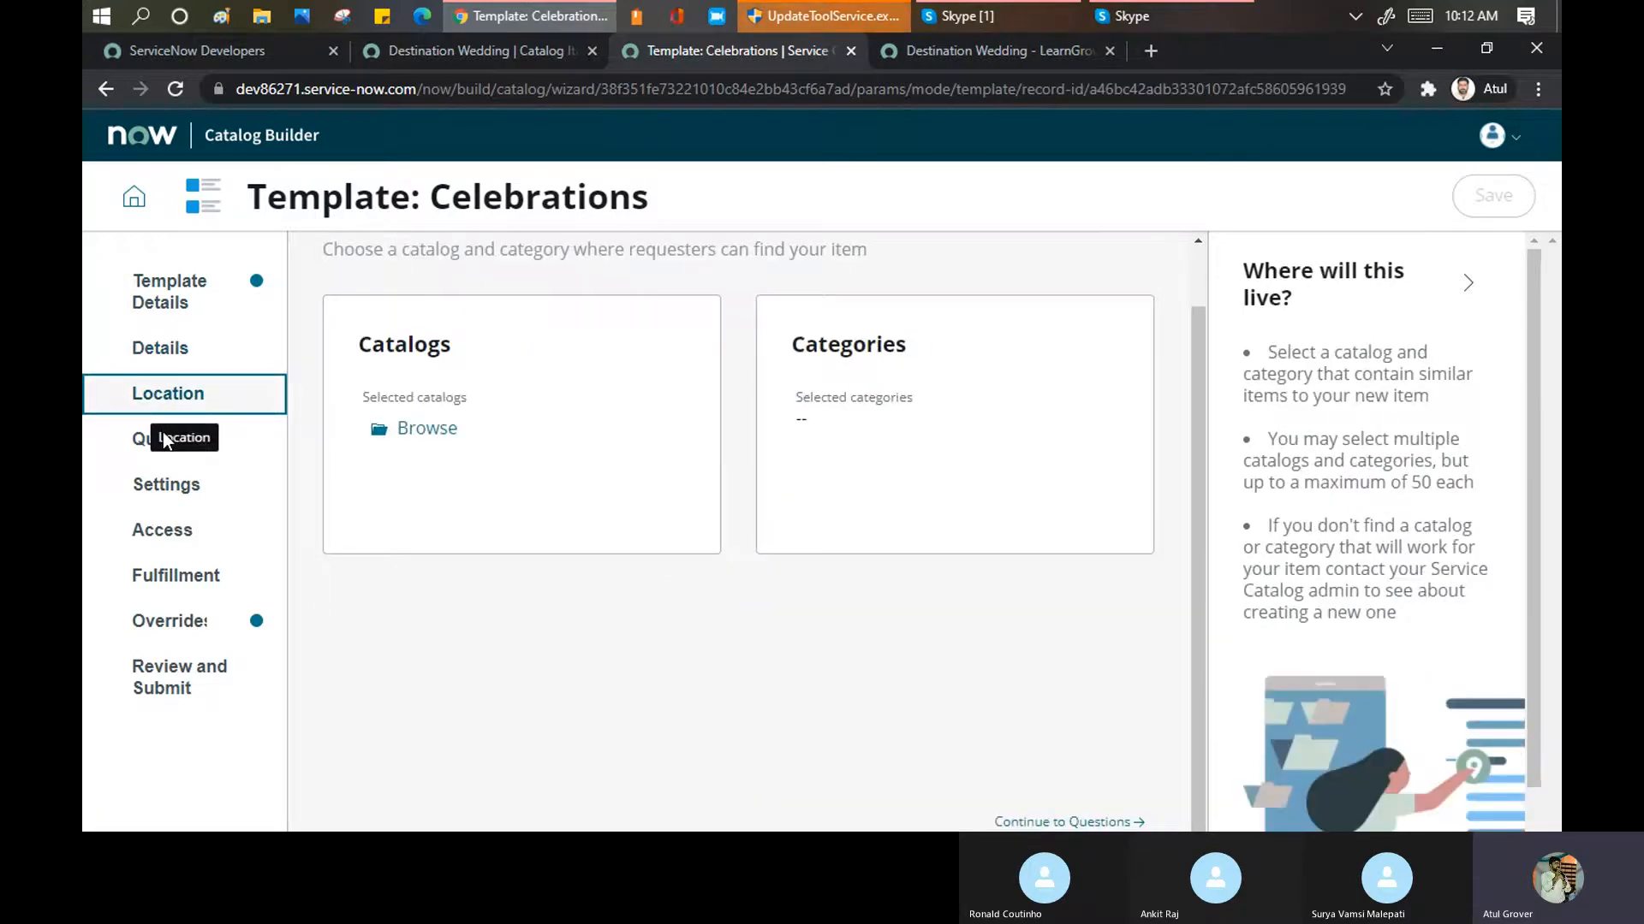
click(163, 442)
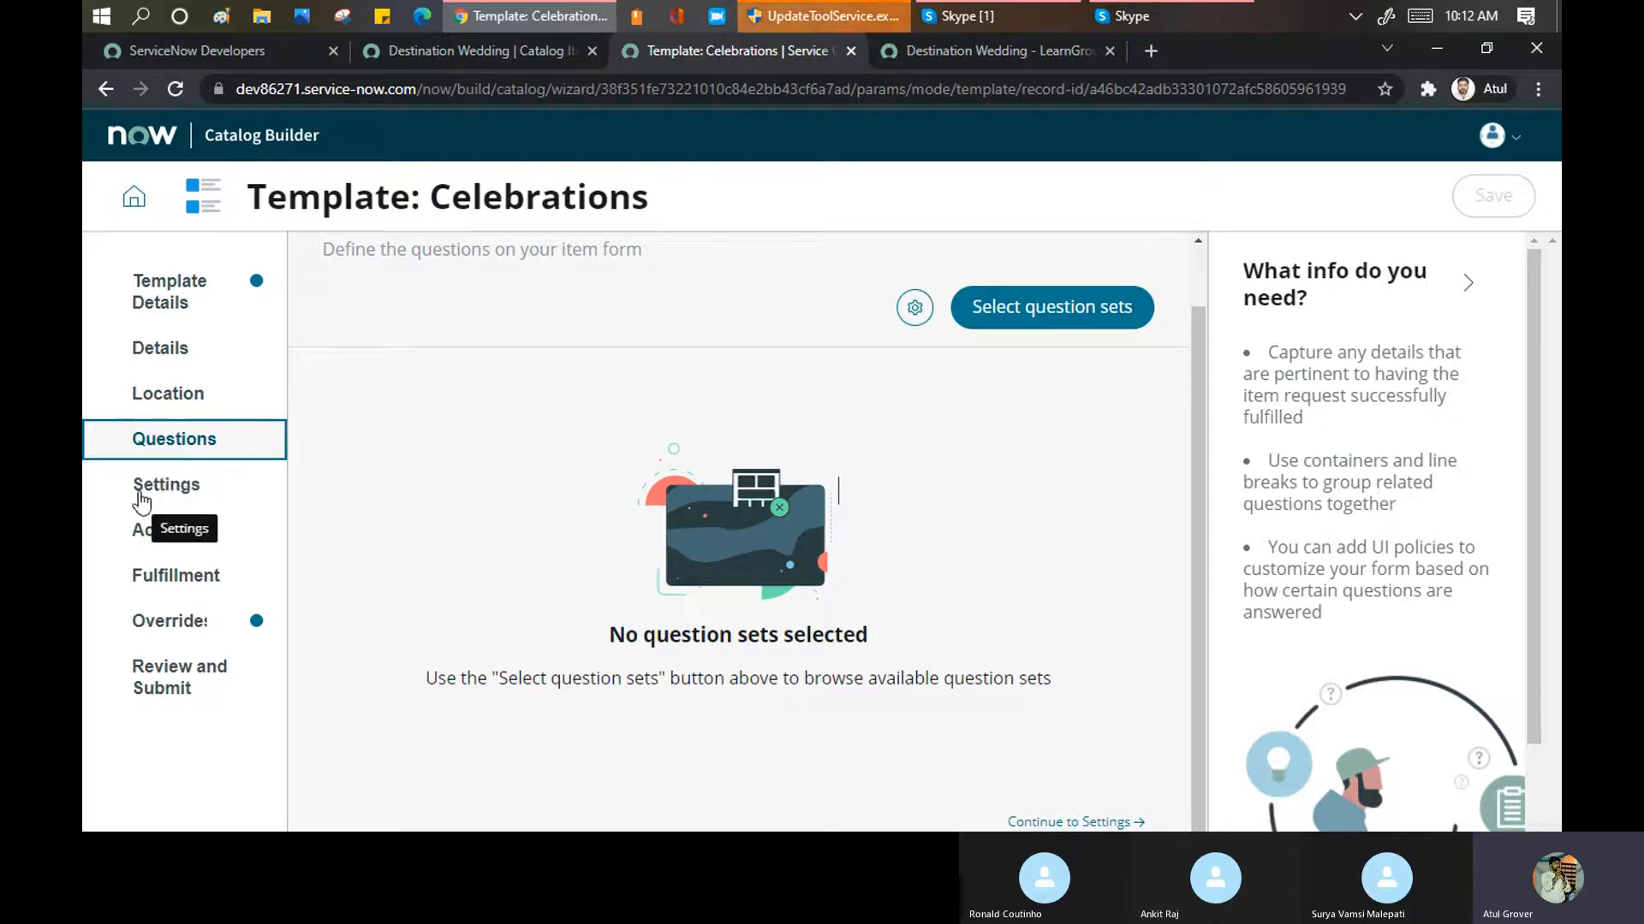
click(173, 505)
click(142, 533)
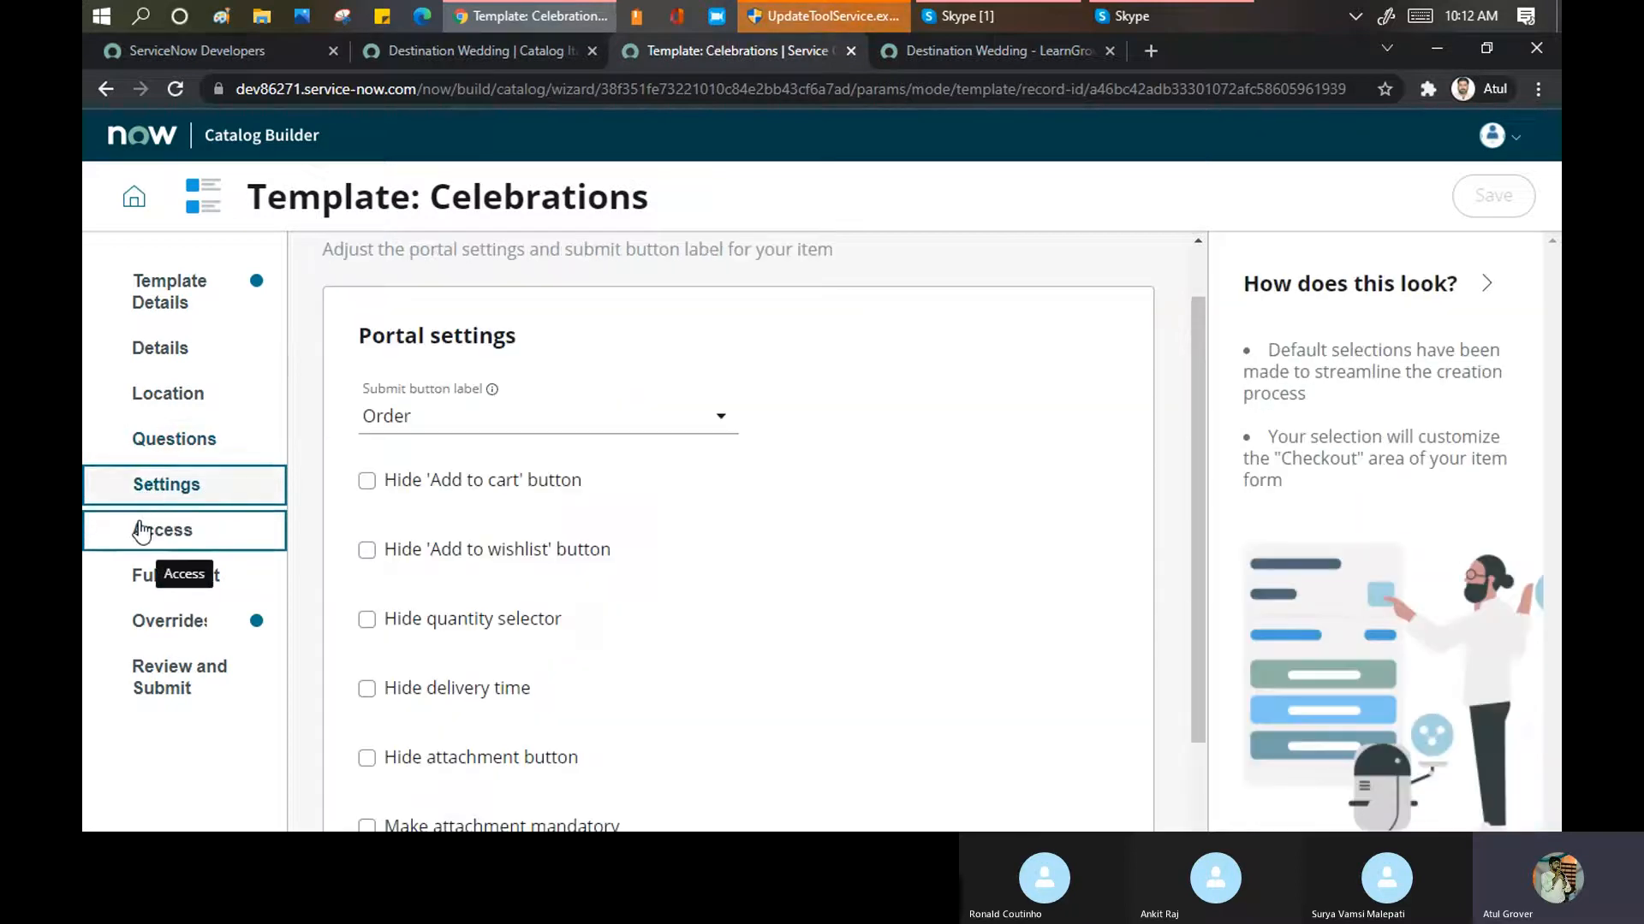
click(144, 637)
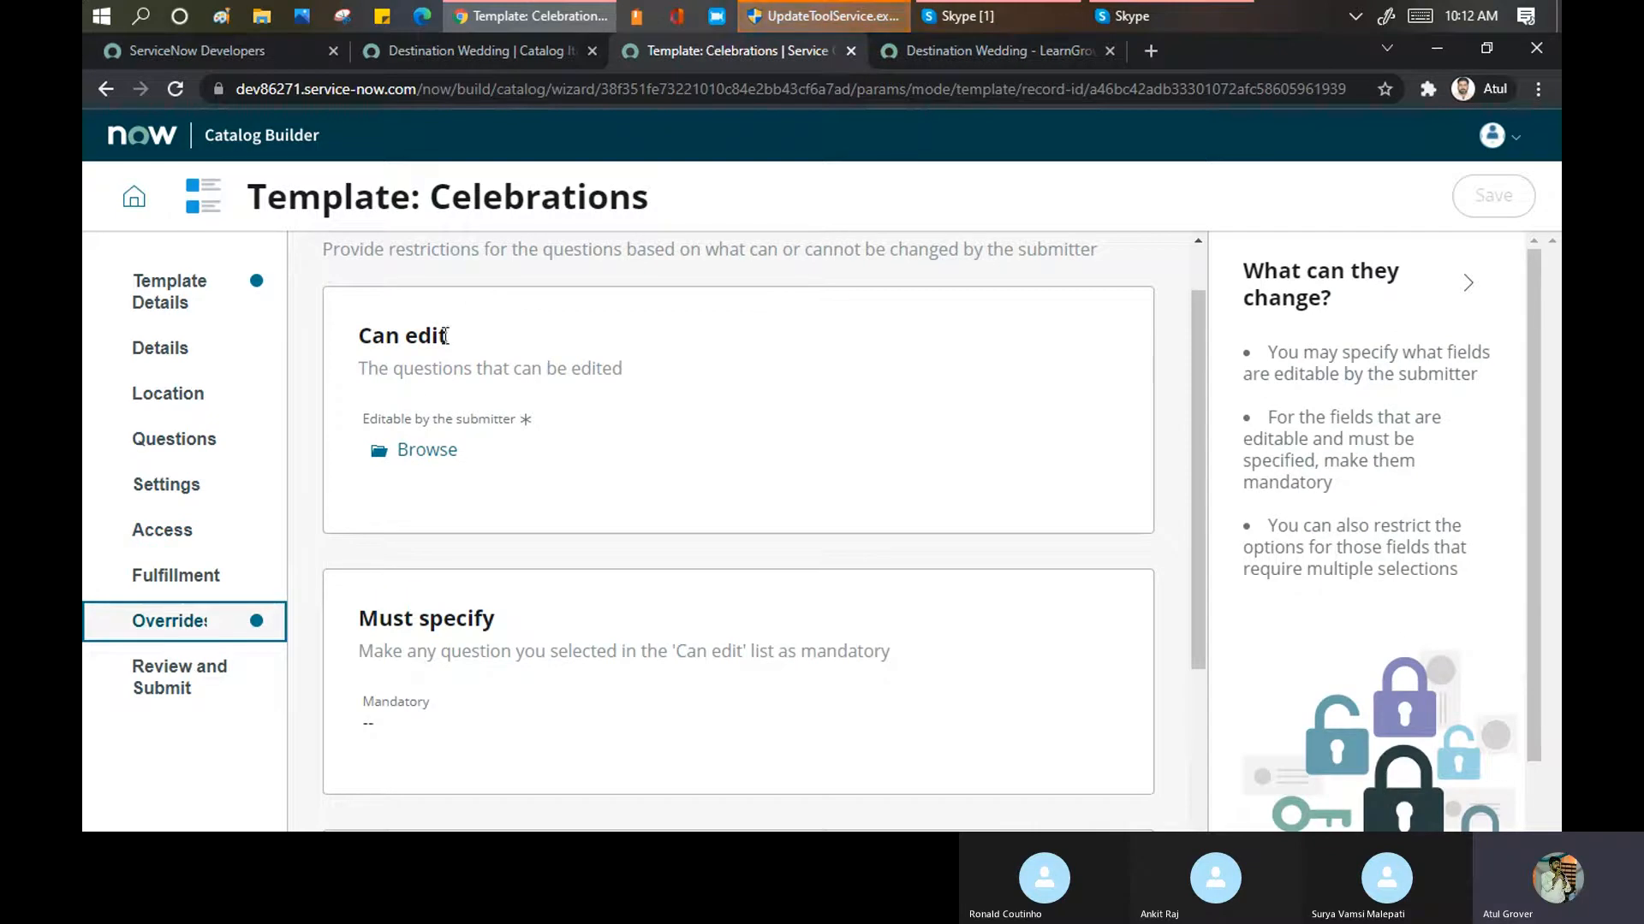
scroll(521, 374, down, 3)
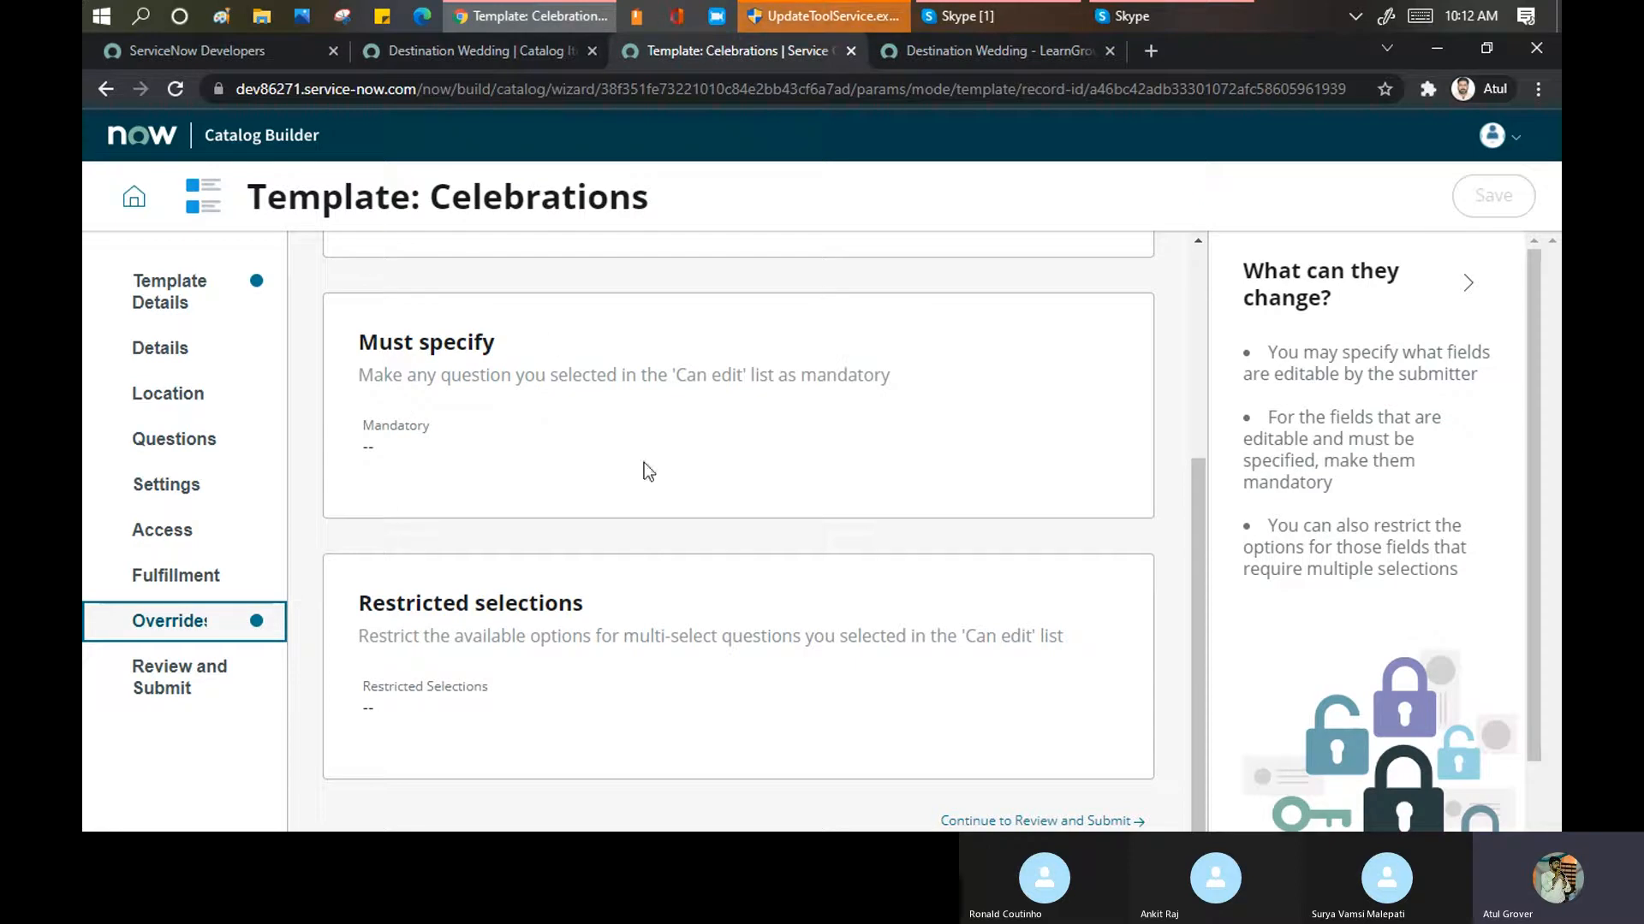
click(156, 687)
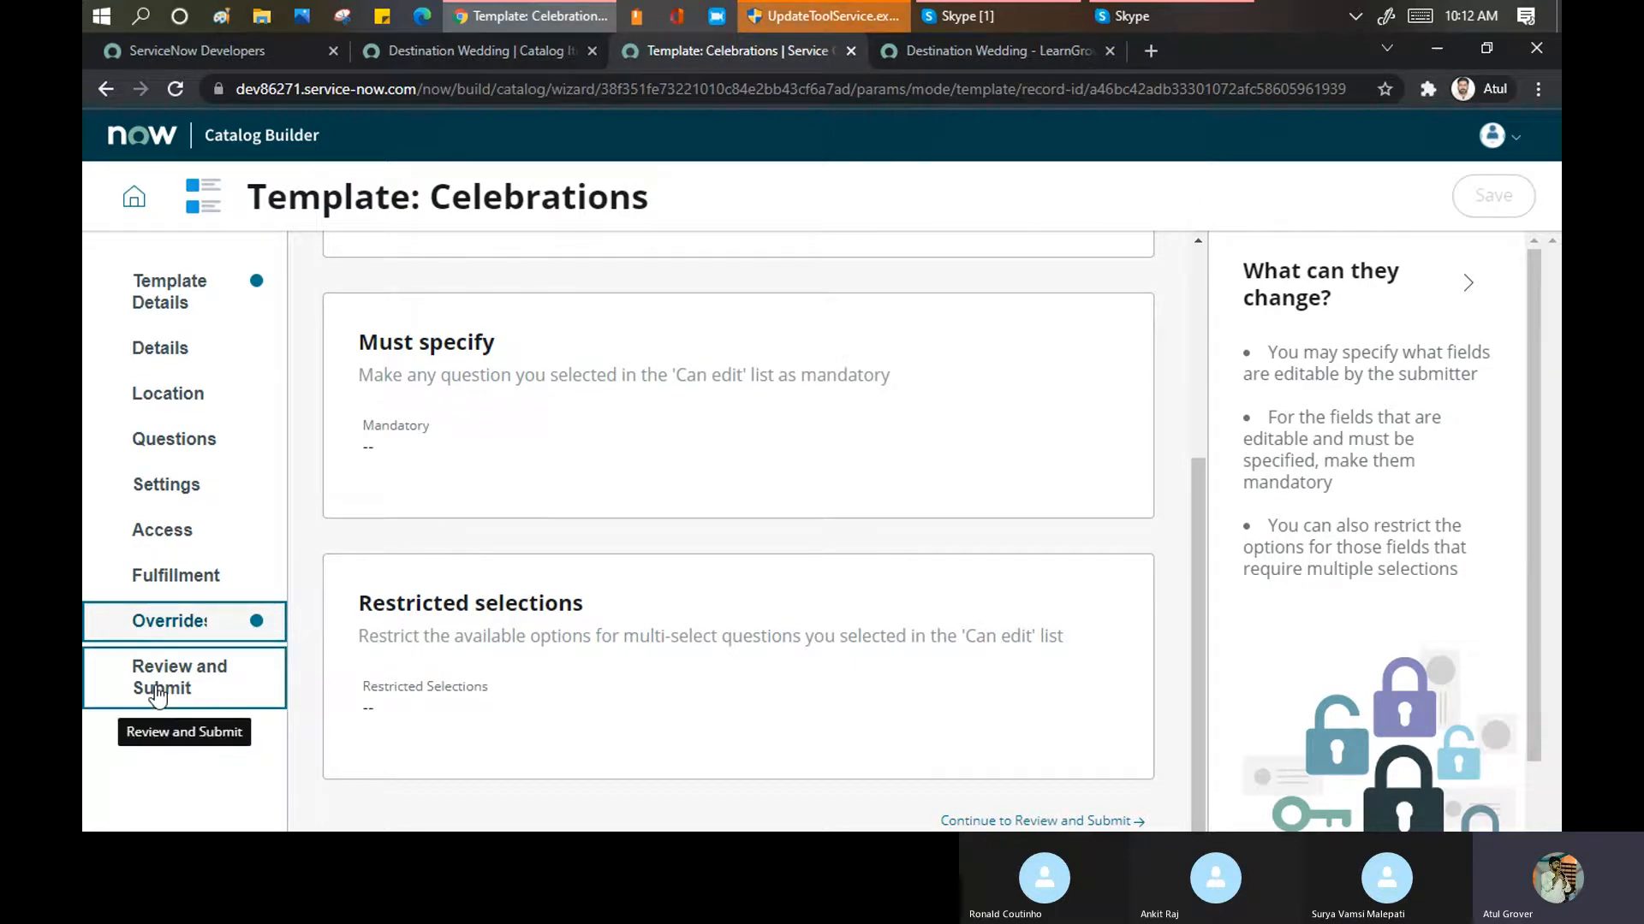
scroll(674, 318, down, 10)
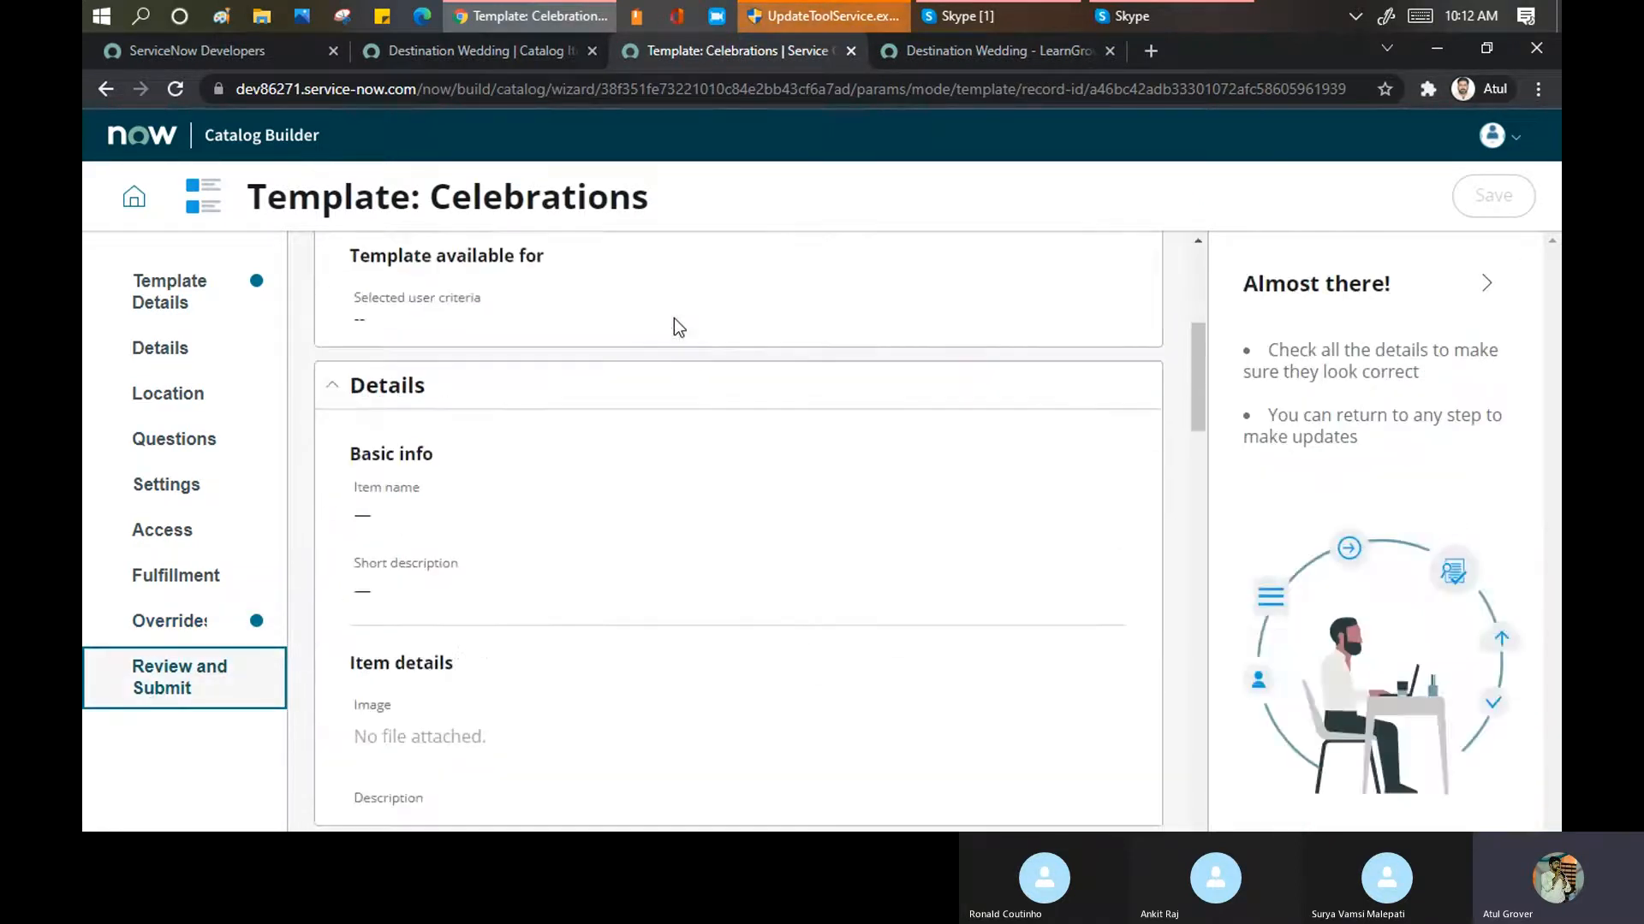
scroll(676, 330, down, 15)
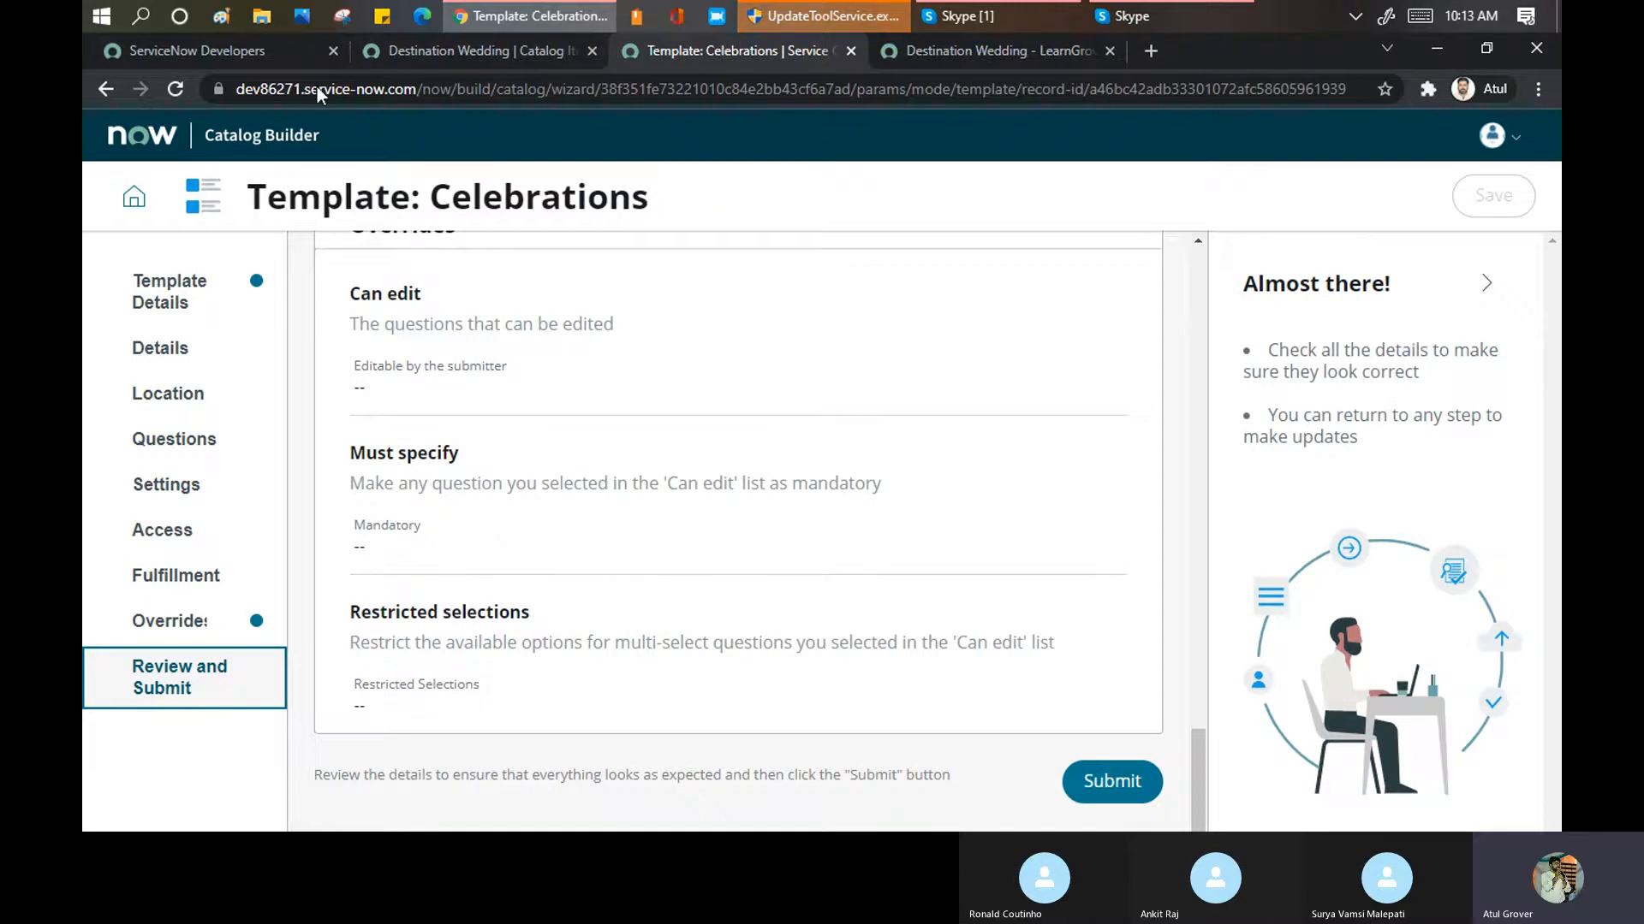
Examine the Destination Wedding catalog item record, including its process engine settings and variables, for comparison with the template
click(474, 53)
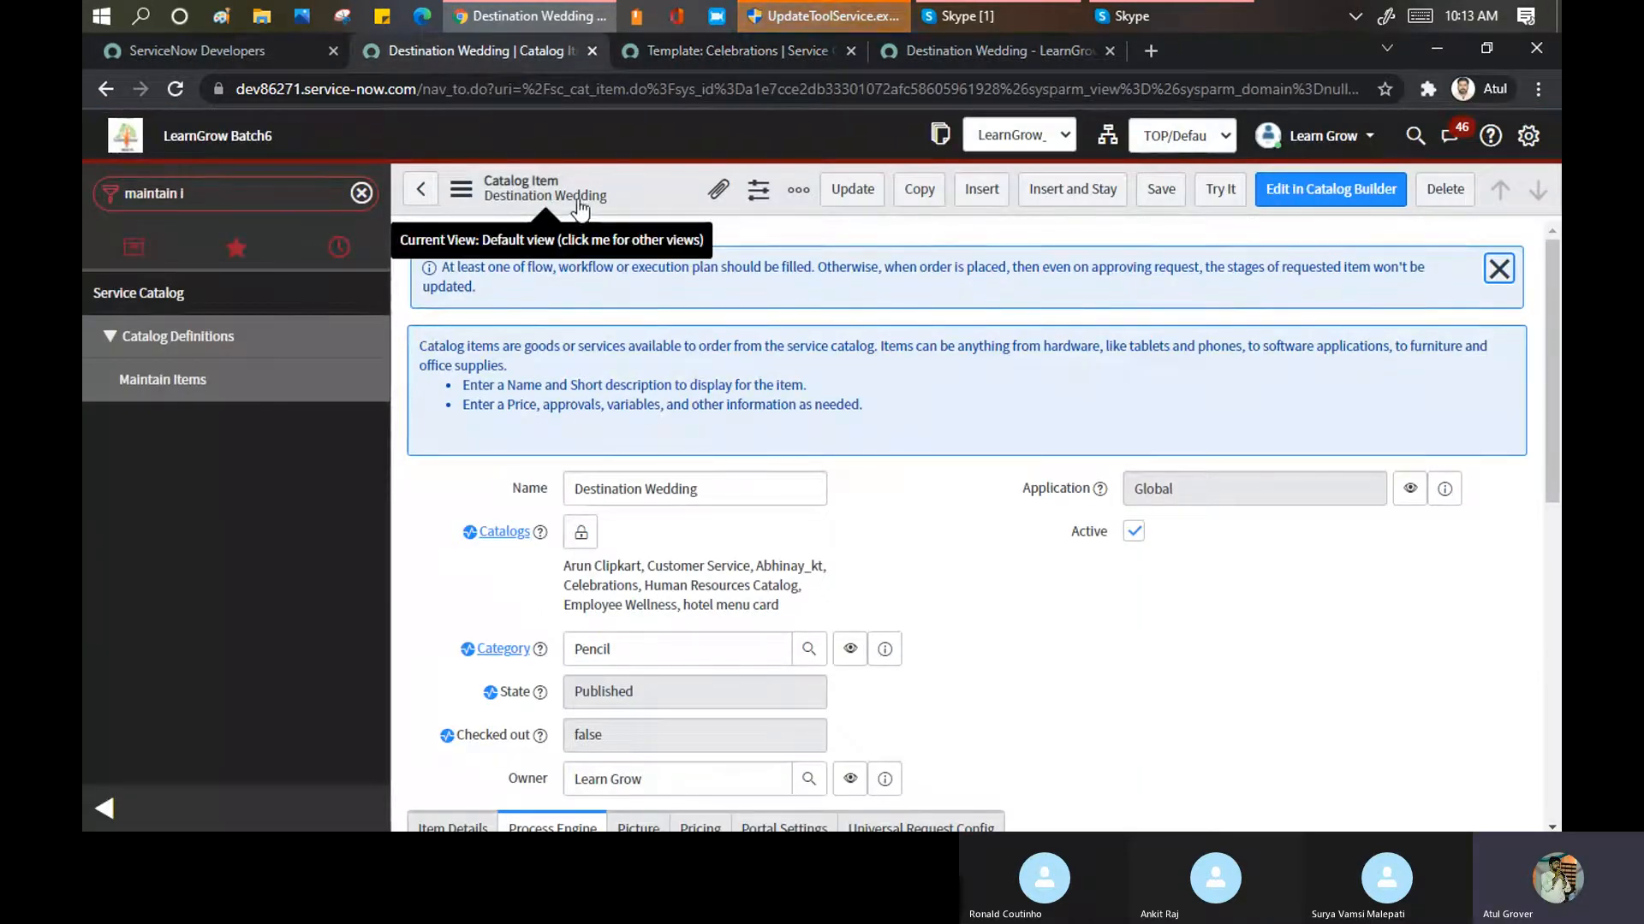
click(673, 51)
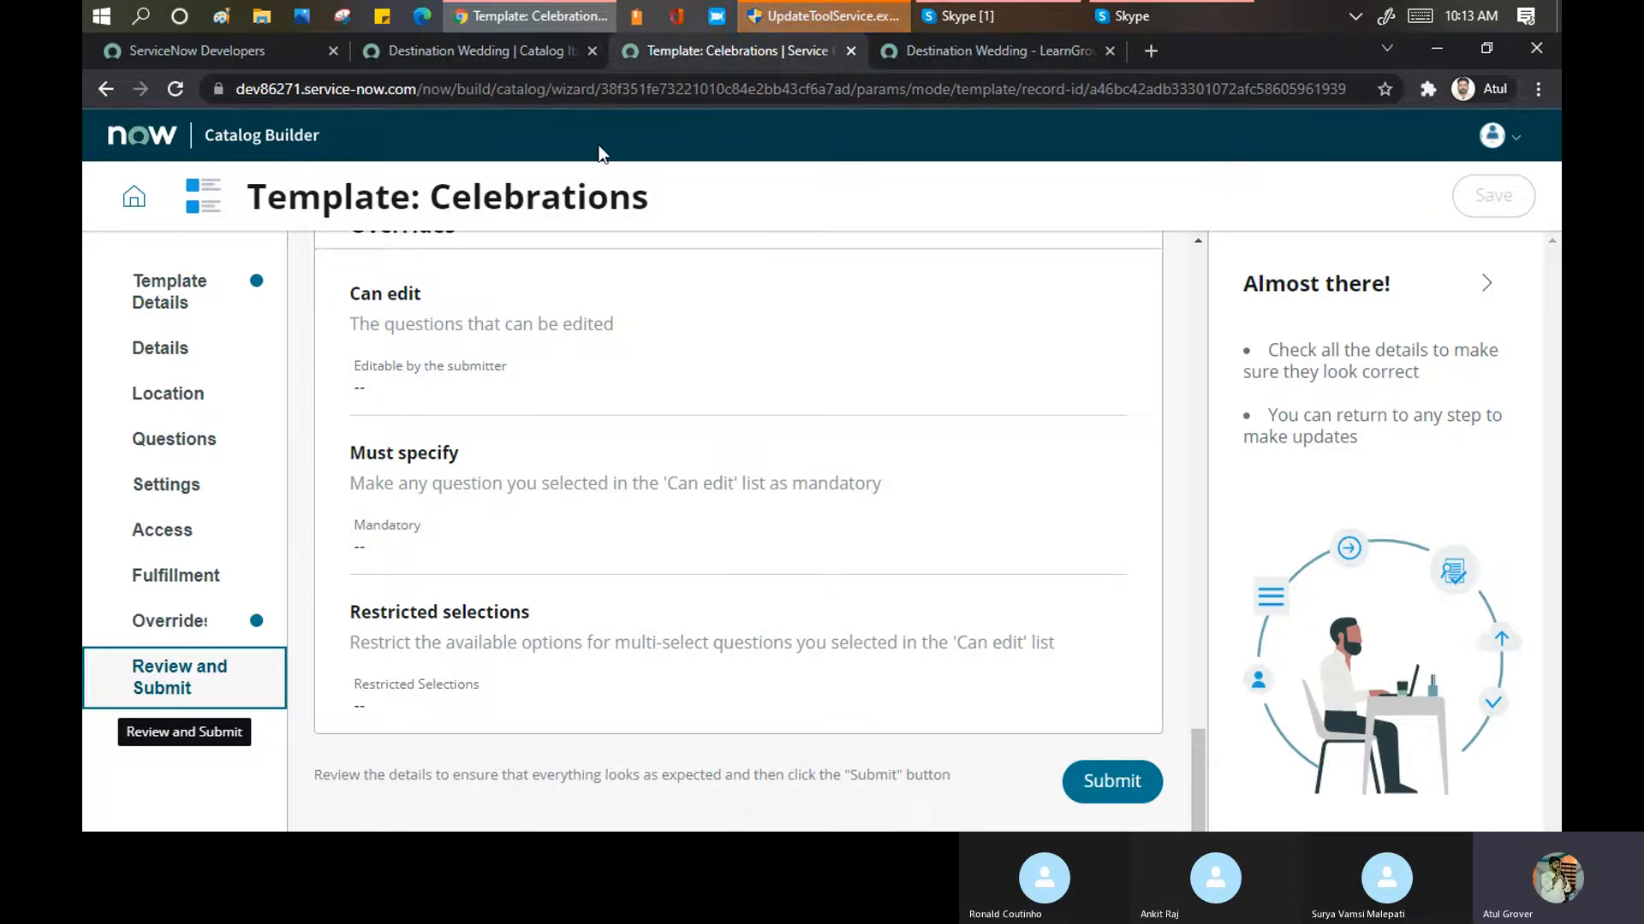
click(459, 51)
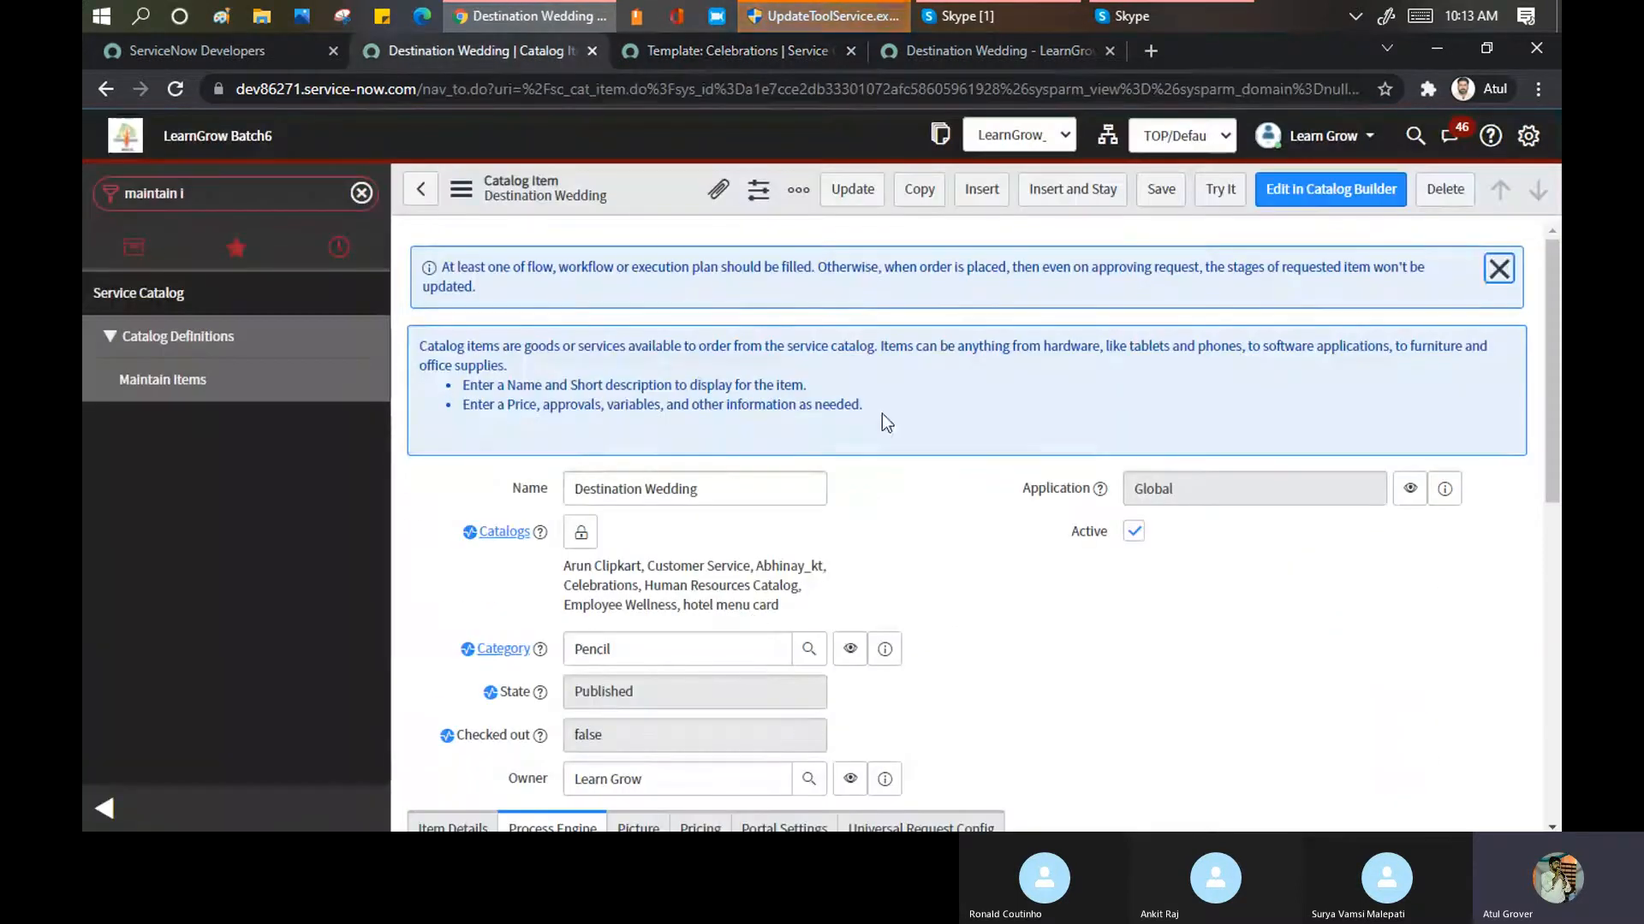
scroll(923, 516, down, 4)
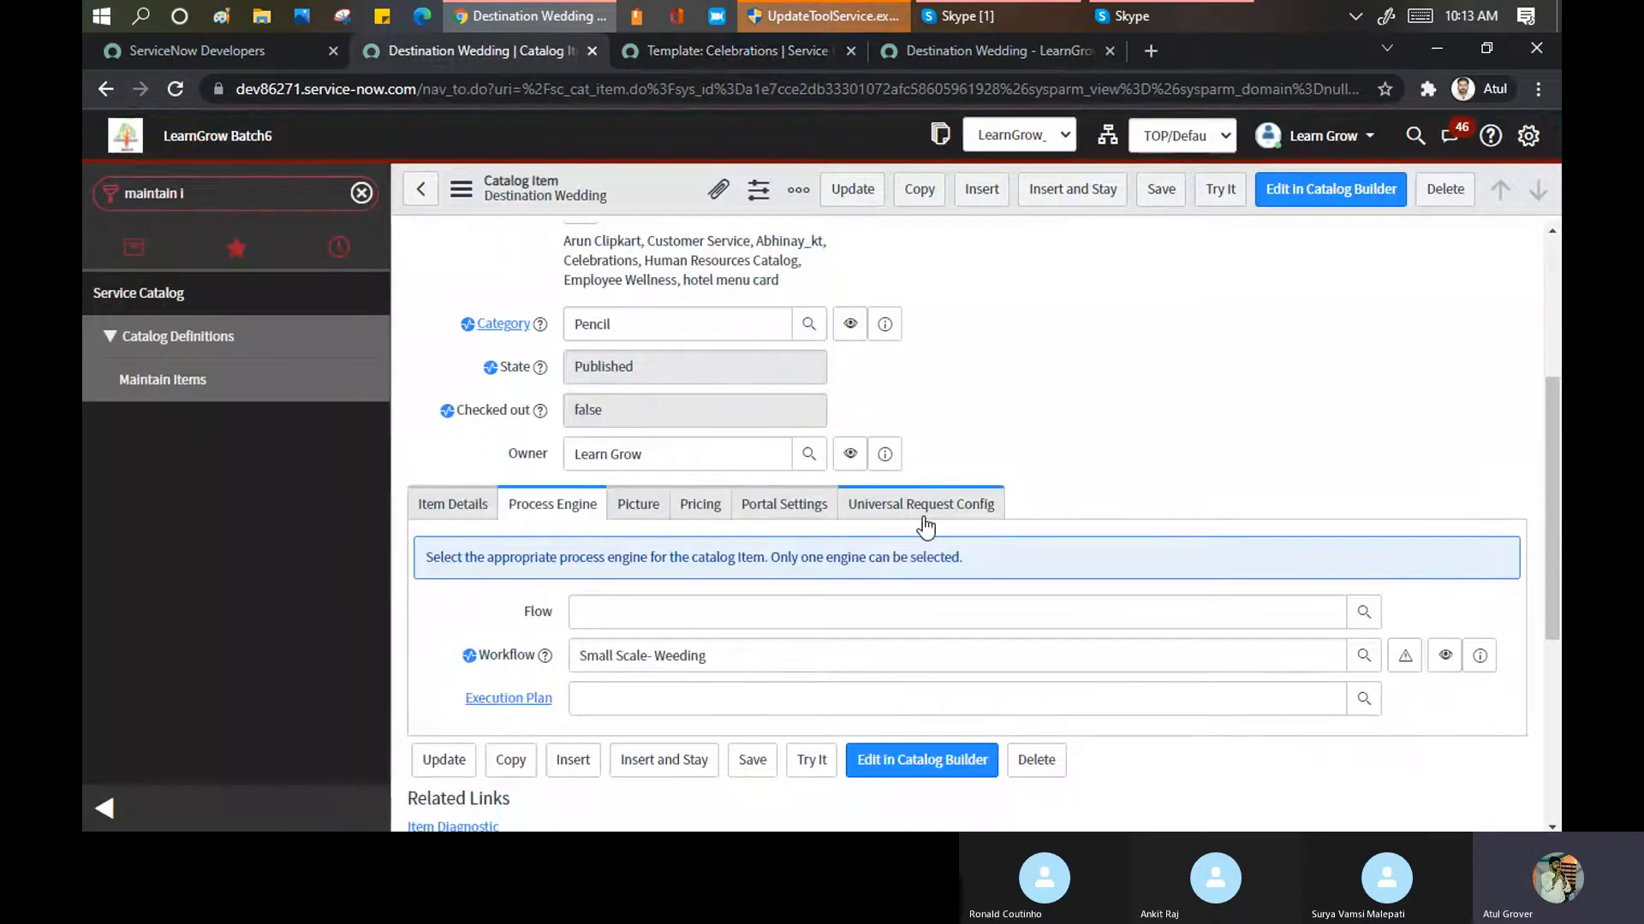
scroll(926, 528, down, 1)
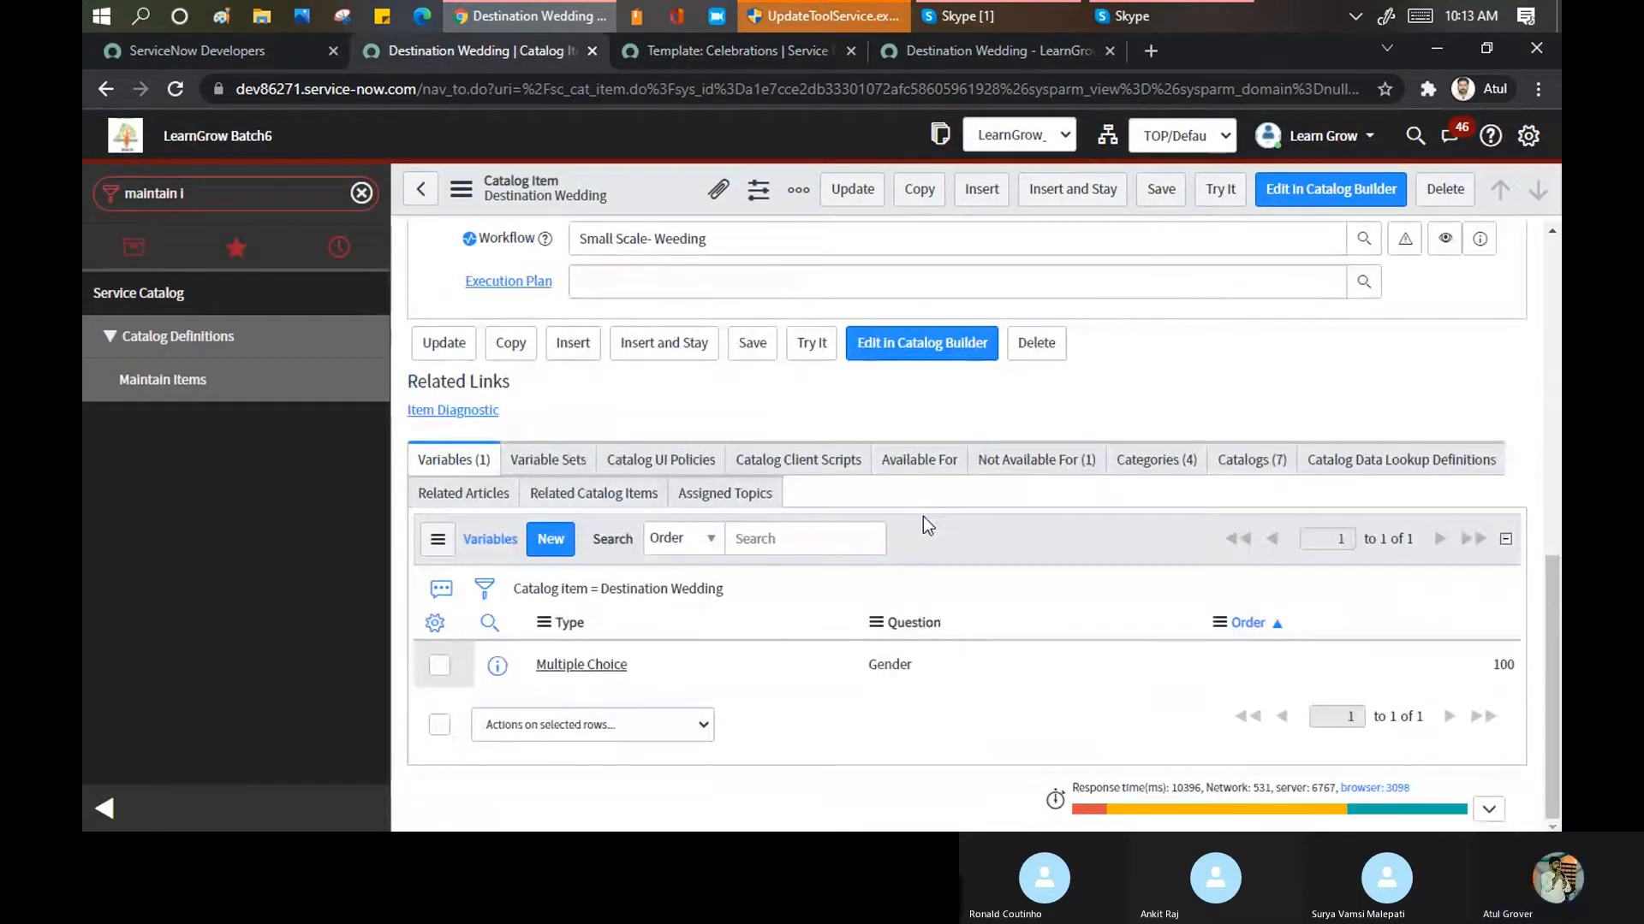
Return to the Celebrations template and review the Access, Settings and Questions parts of its summary
click(747, 53)
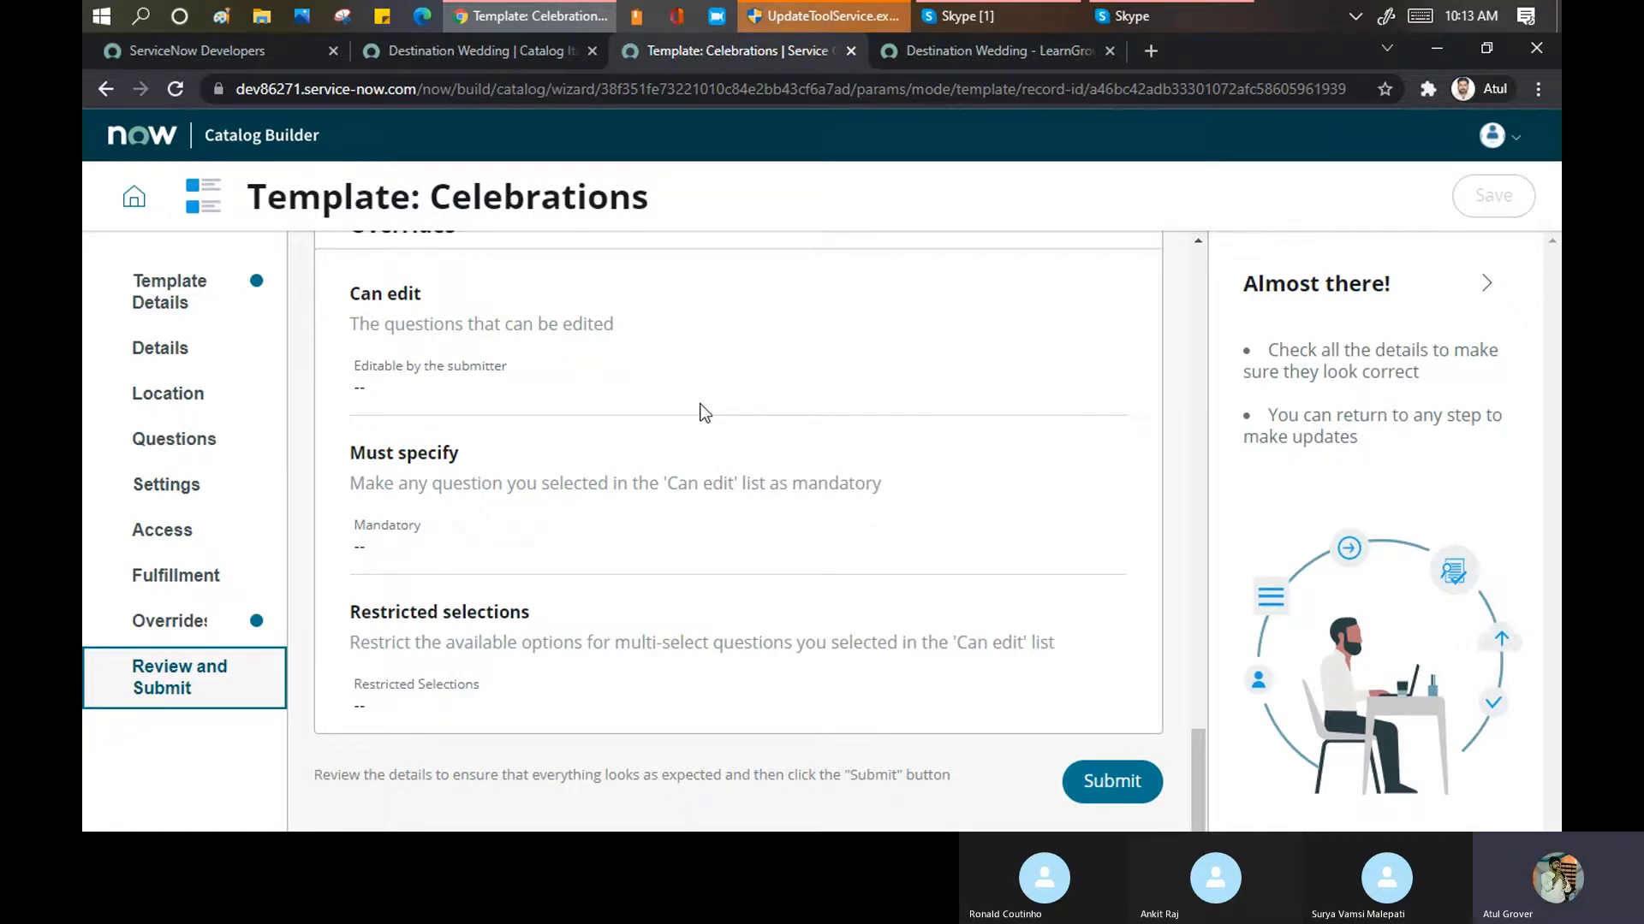
scroll(699, 410, up, 8)
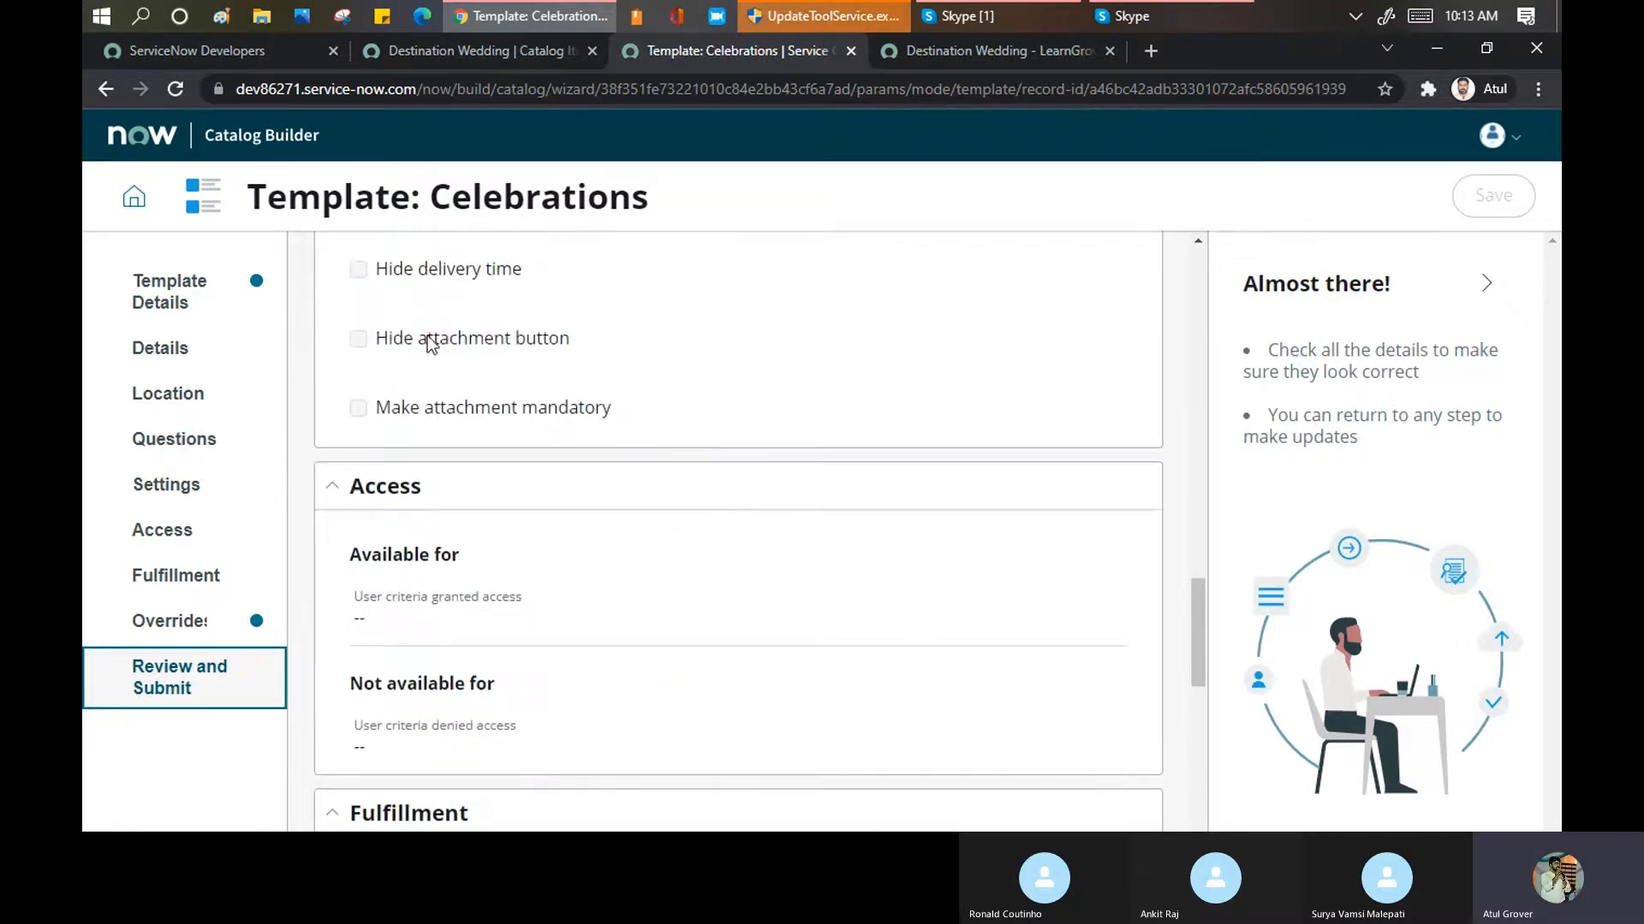
scroll(548, 308, up, 5)
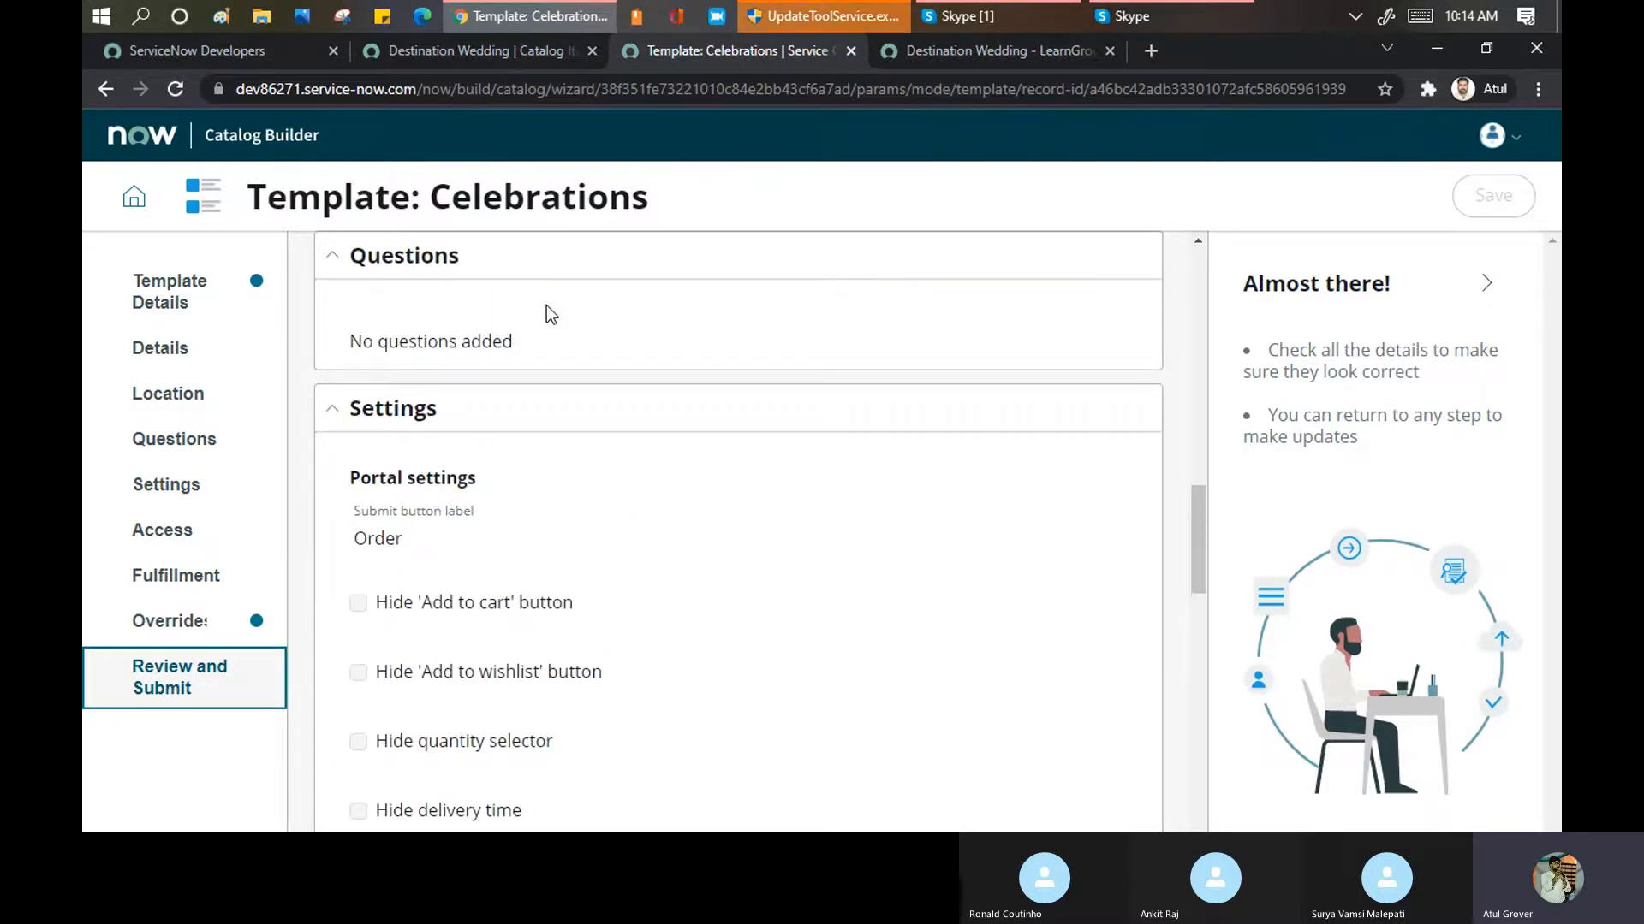
Switch to the Skype call window and return to the Celebrations template in the browser
click(971, 16)
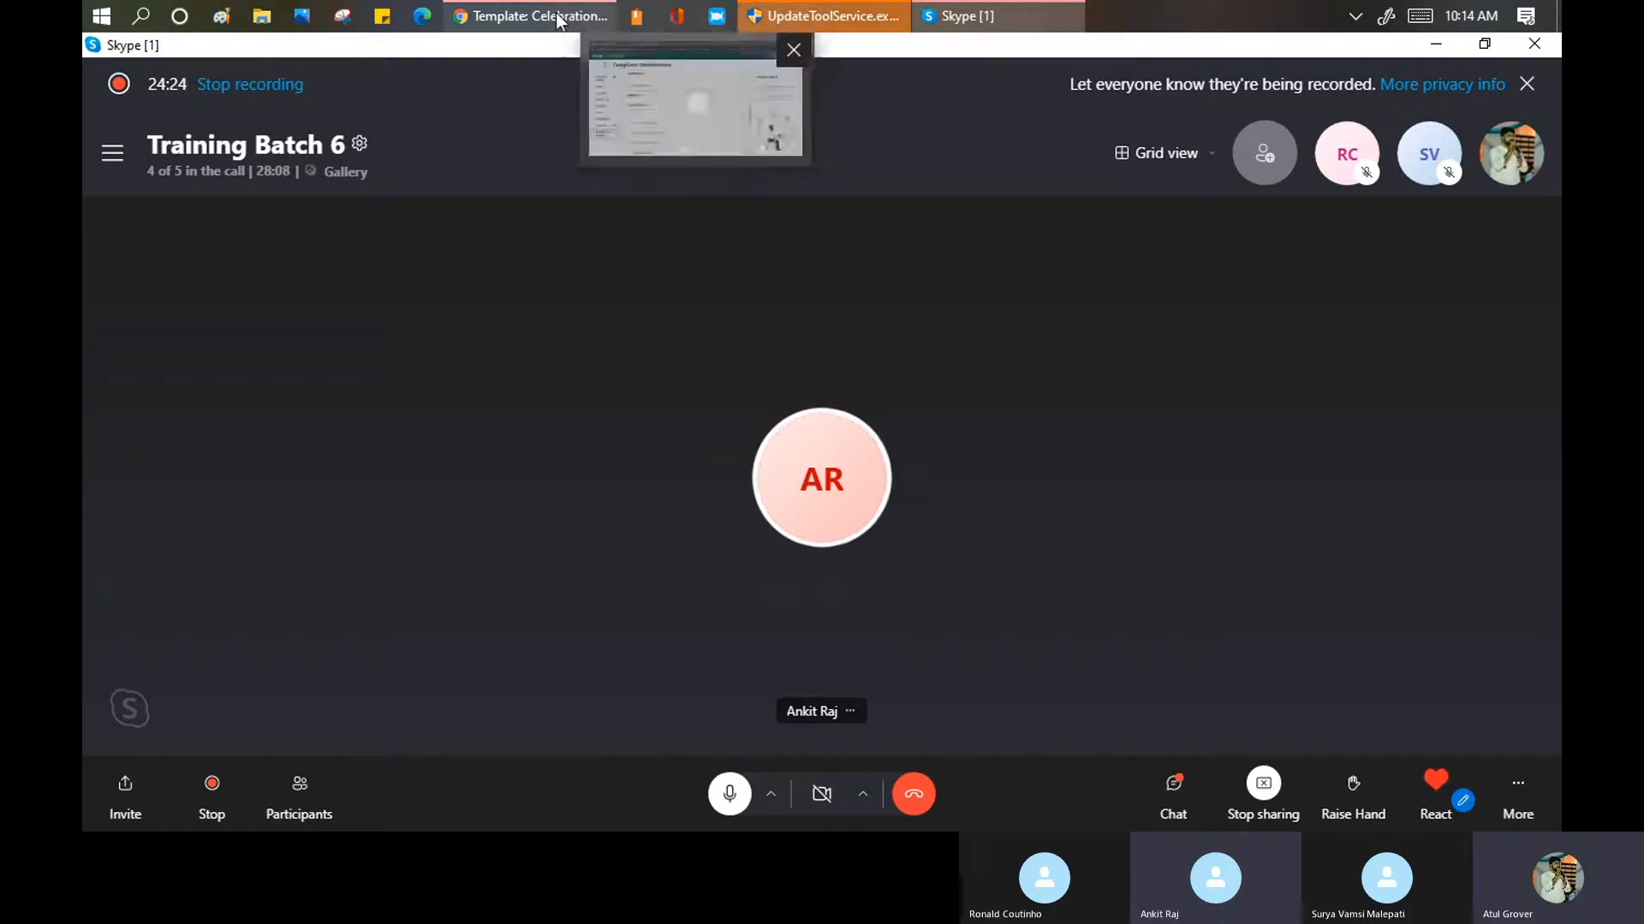
click(530, 16)
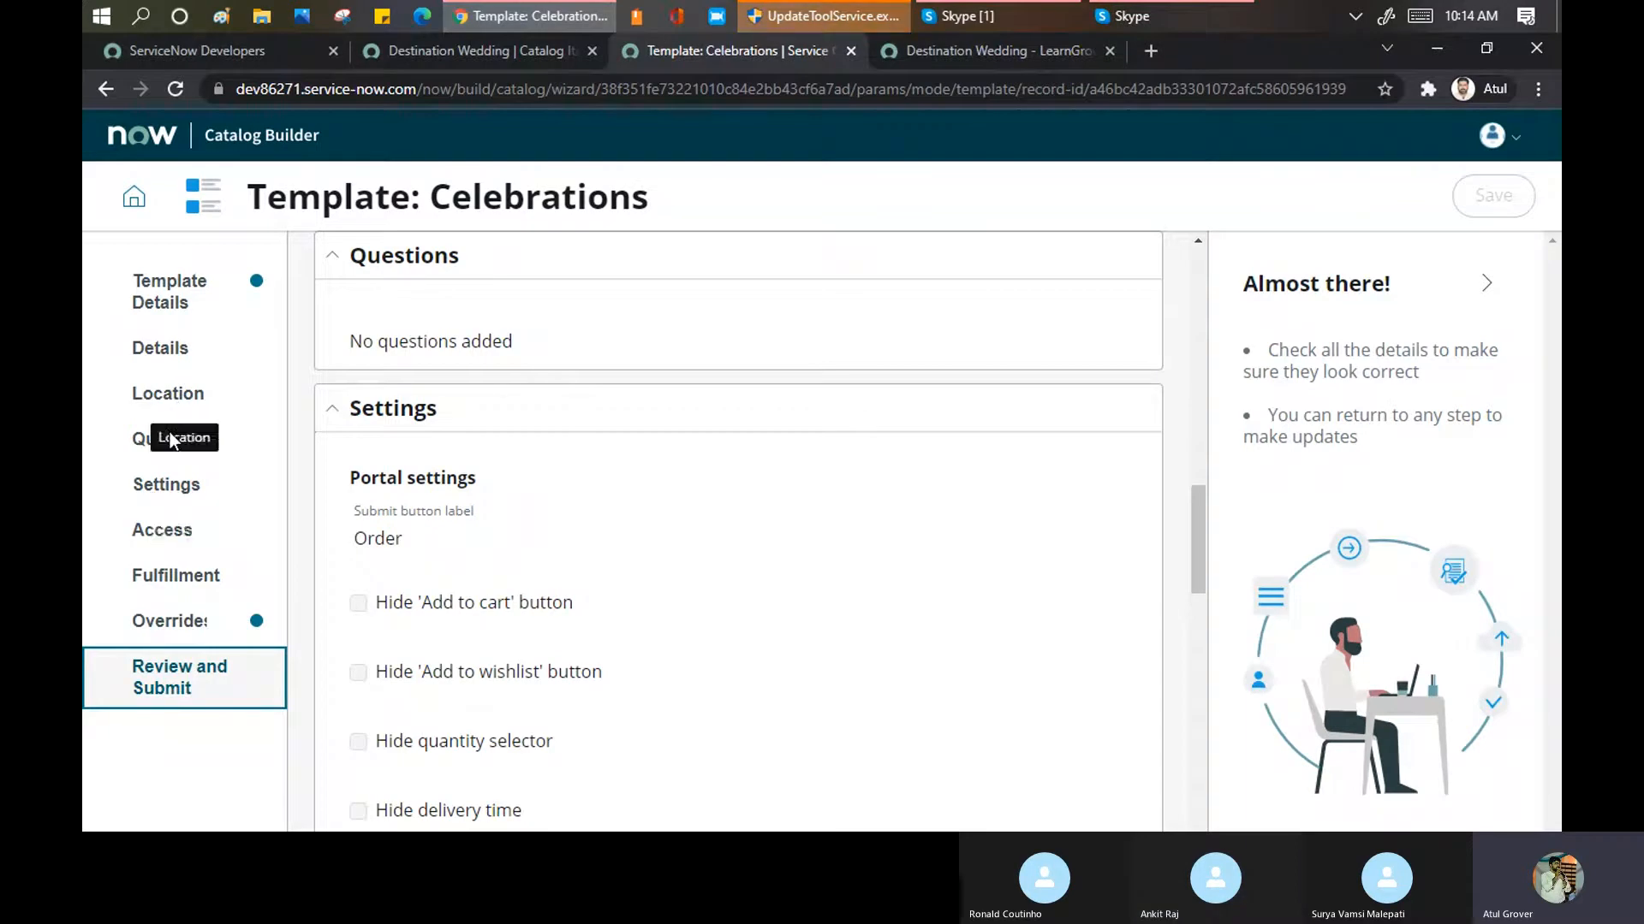
Inspect the item owner permissions for question types in the template's Questions section and close them without changes
click(135, 441)
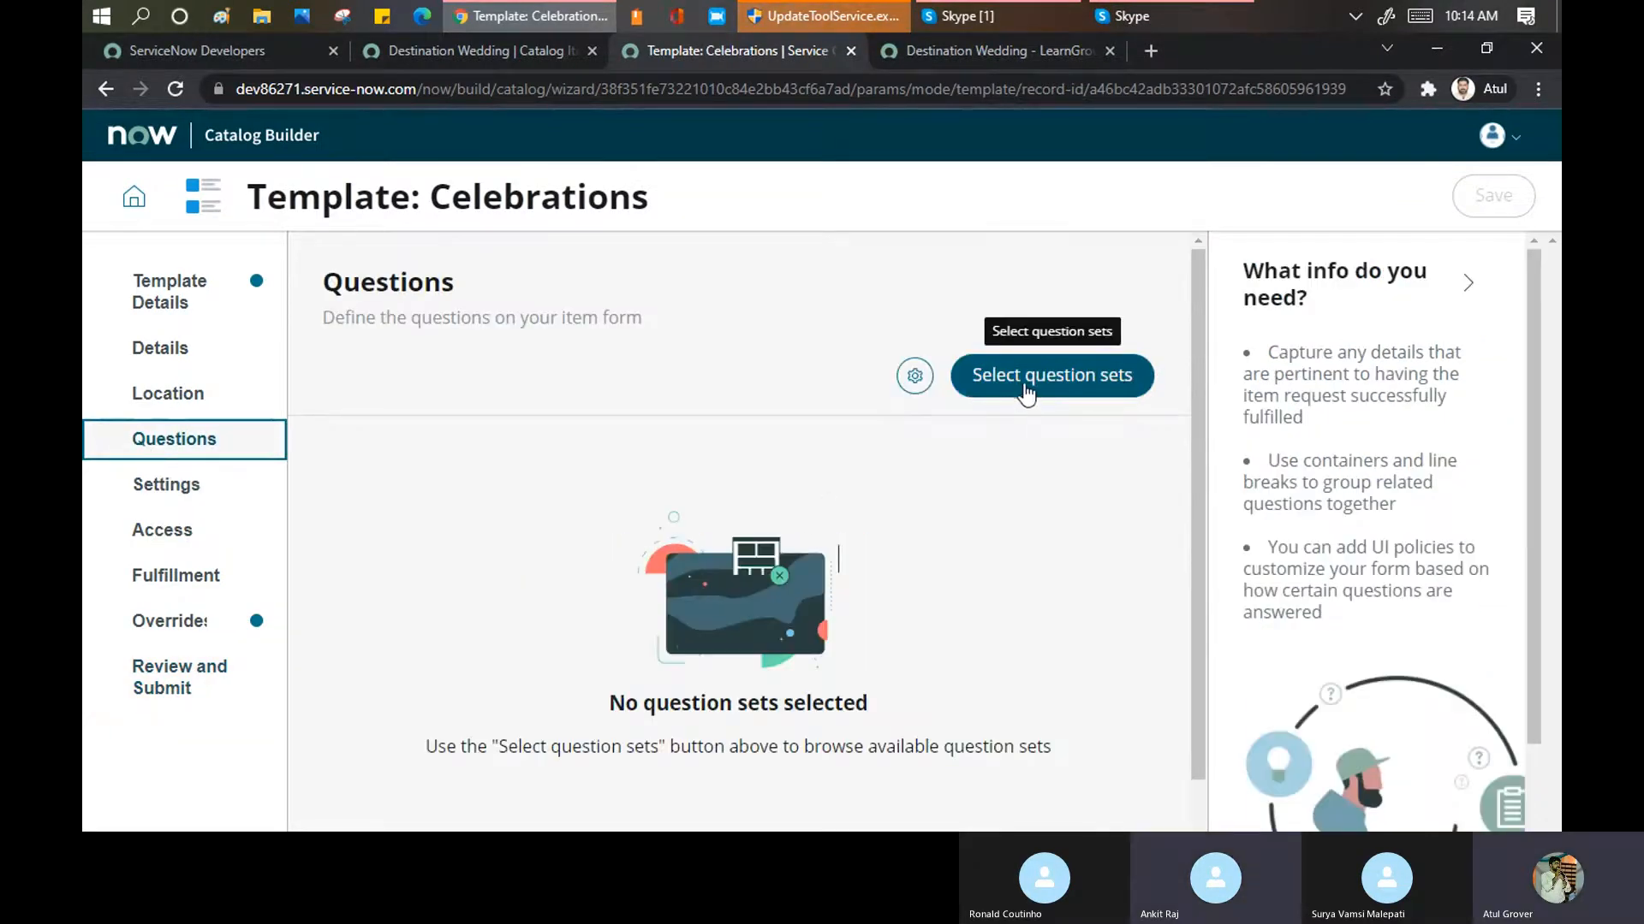
click(928, 375)
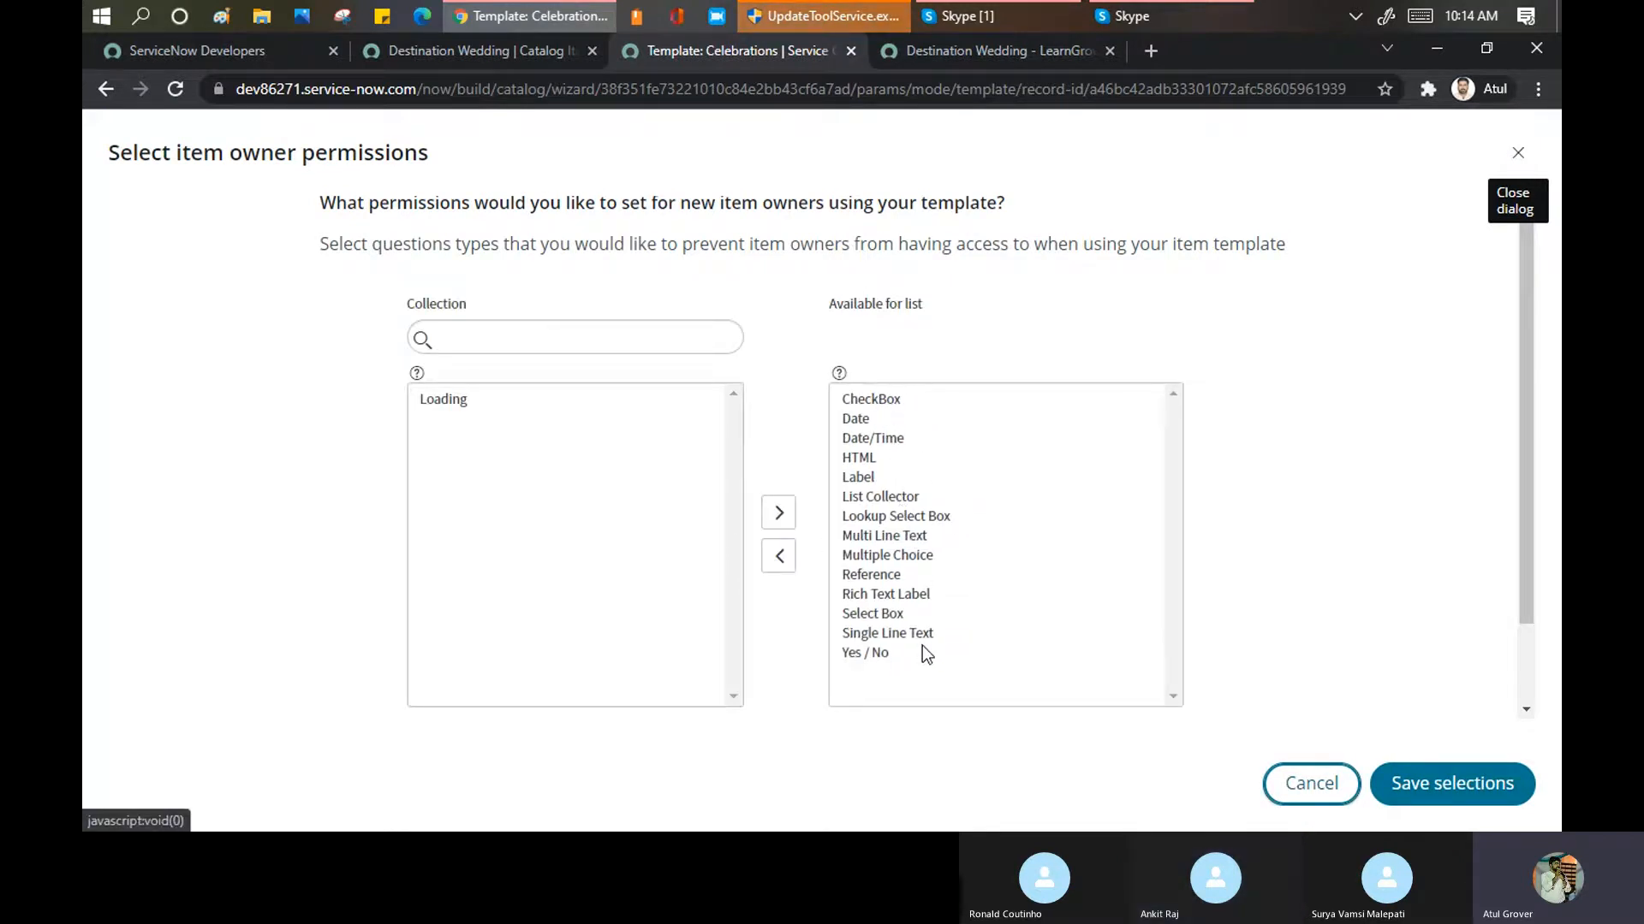
key(Escape)
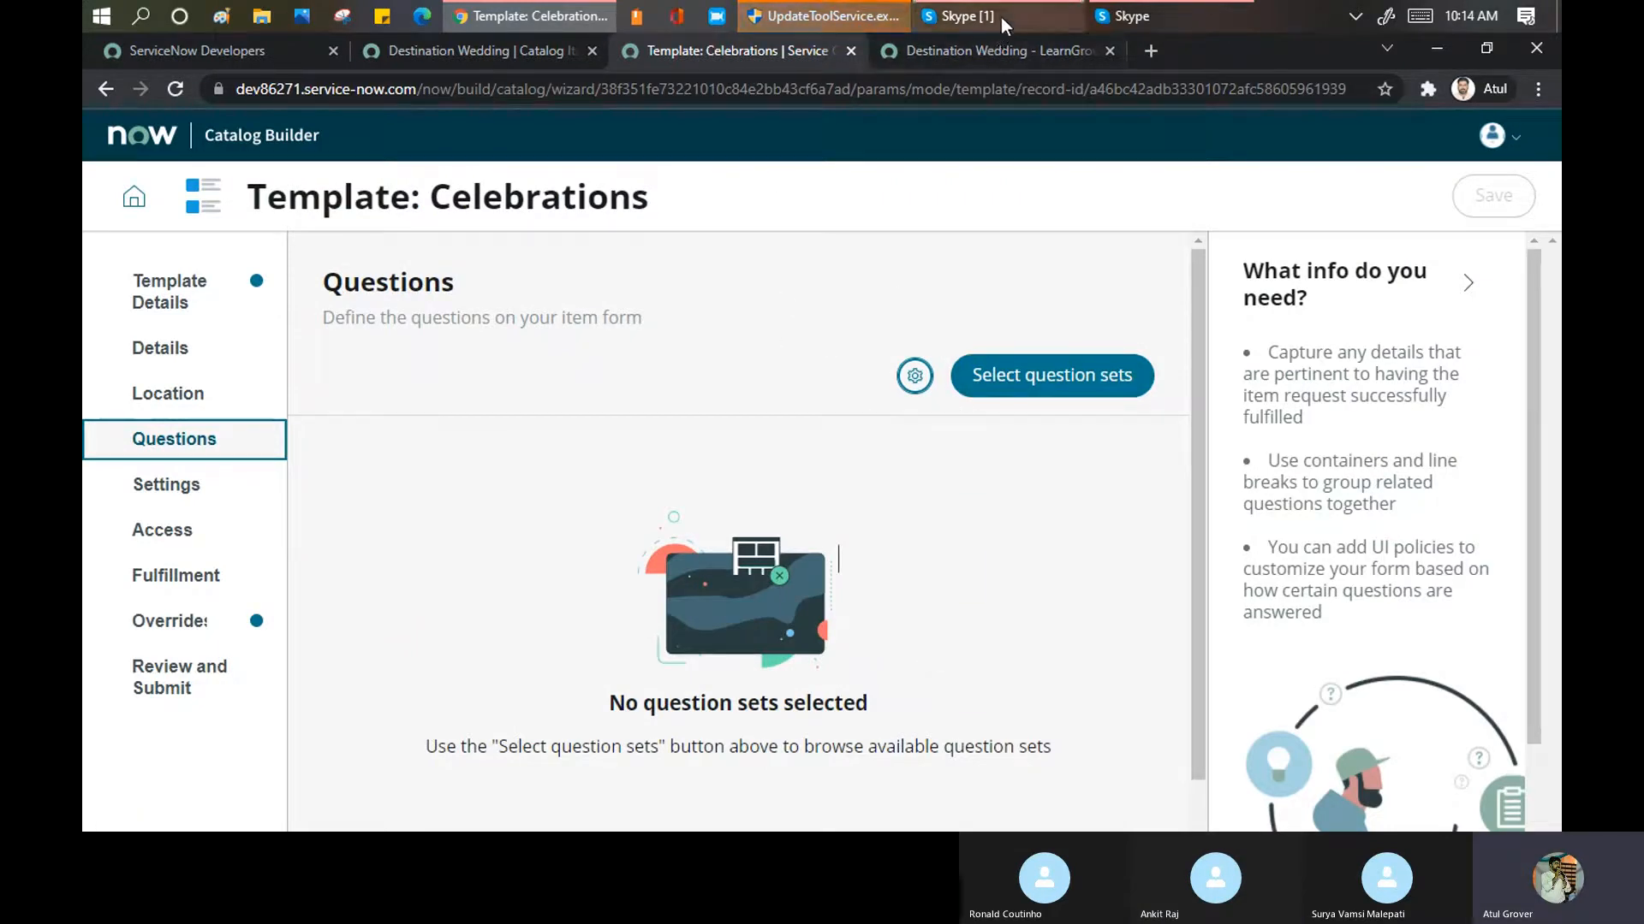
Open the template's Fulfillment section and show the available process engine options
mouse_move(1001, 19)
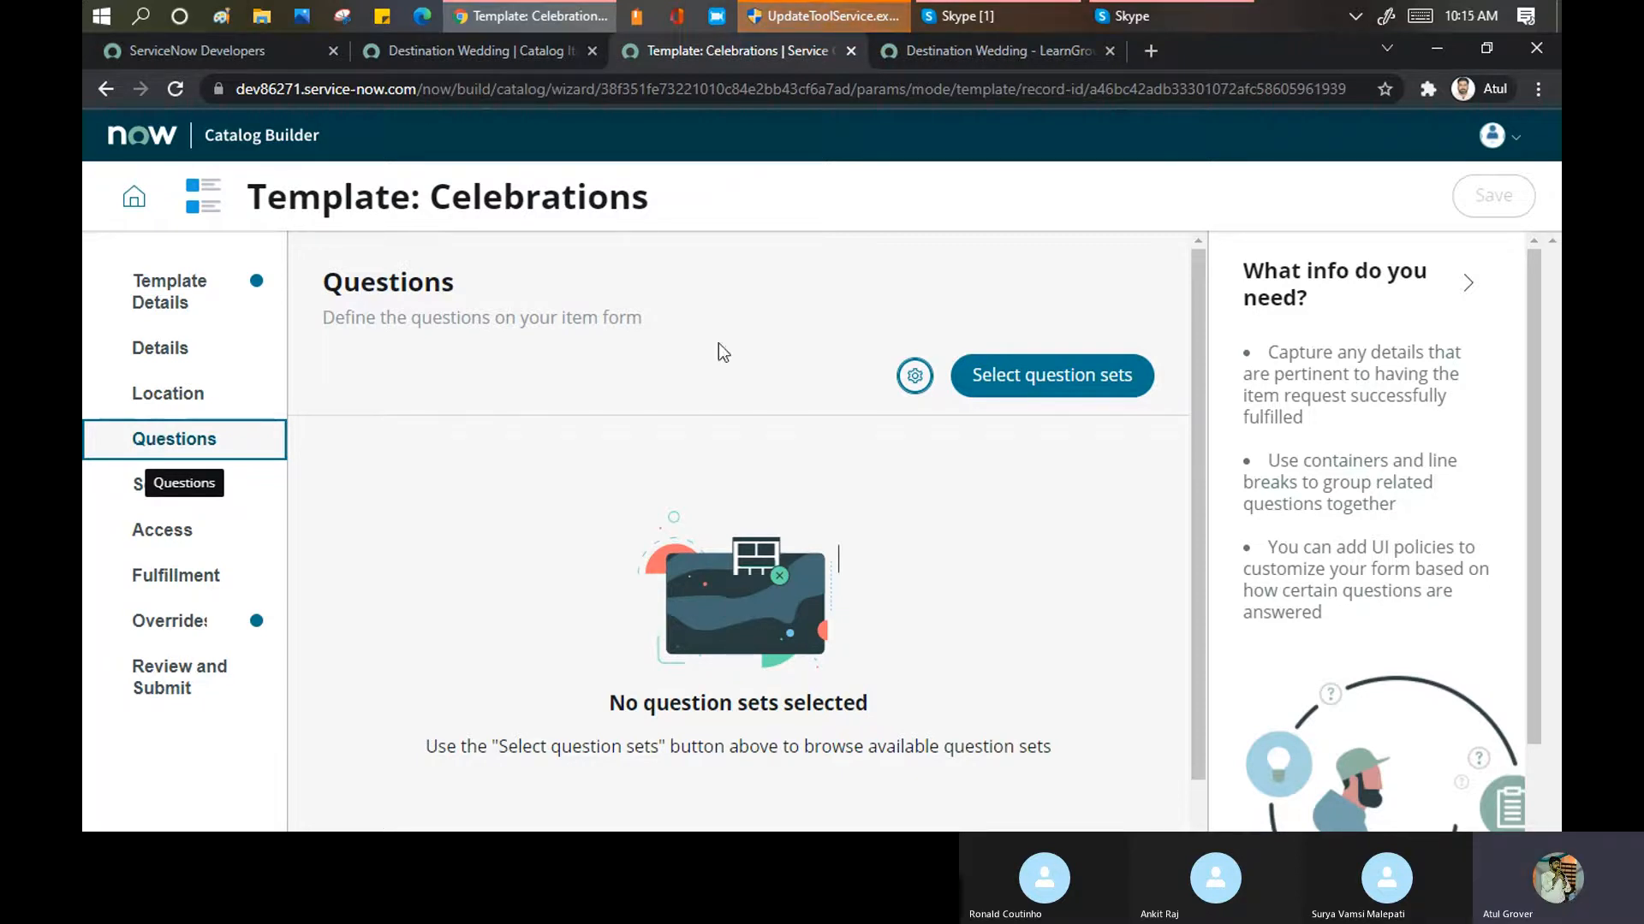
click(163, 585)
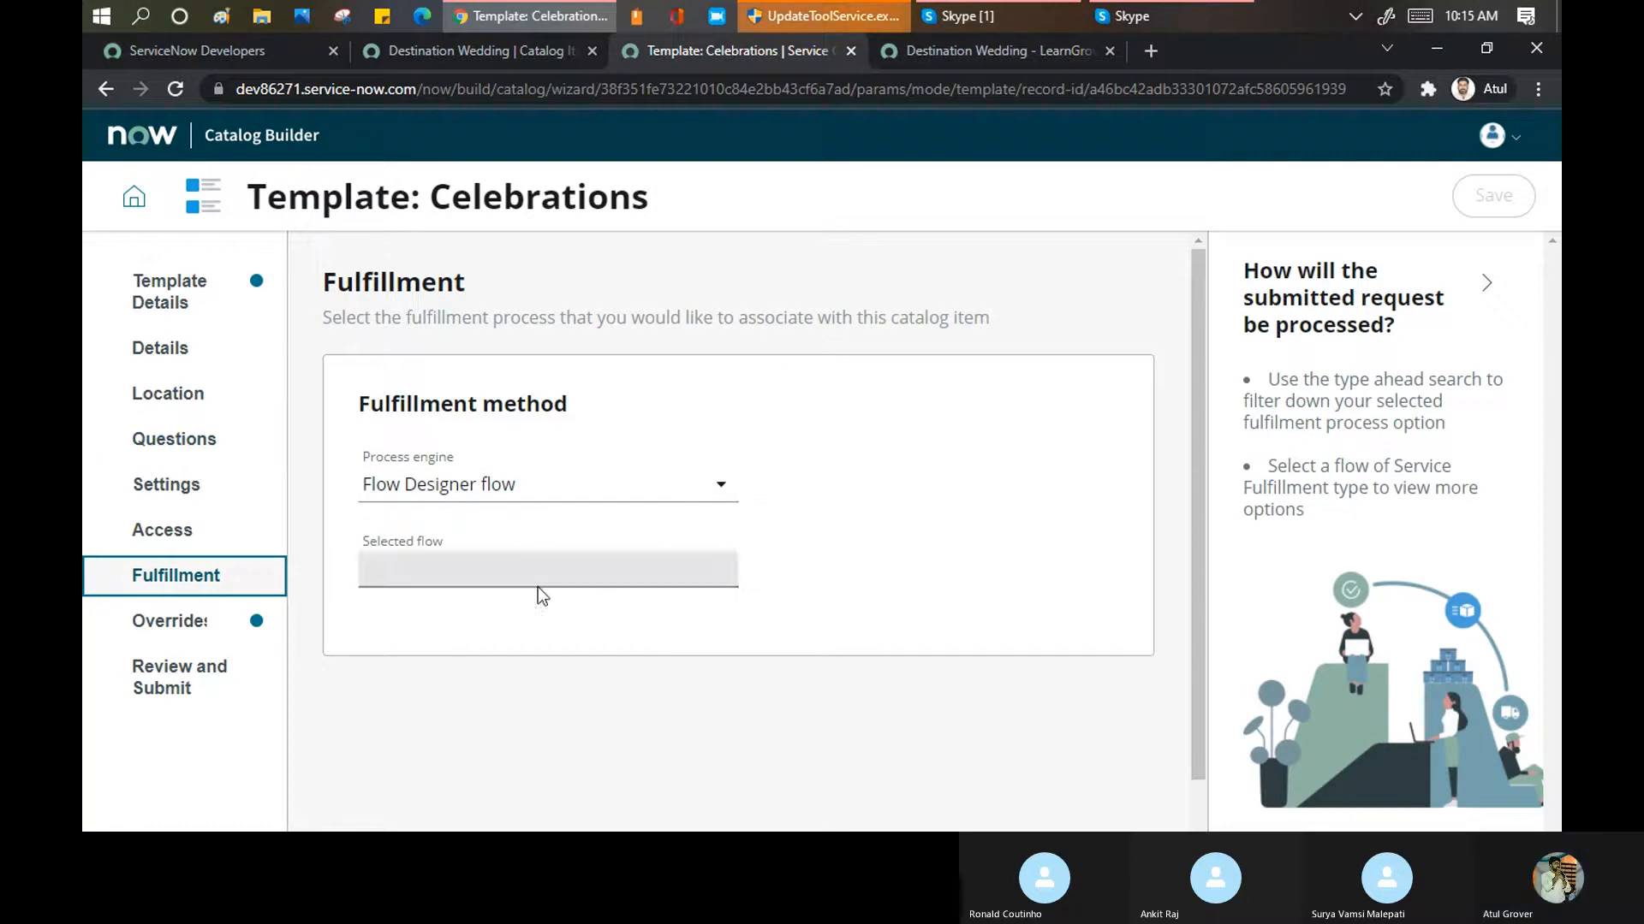
click(539, 489)
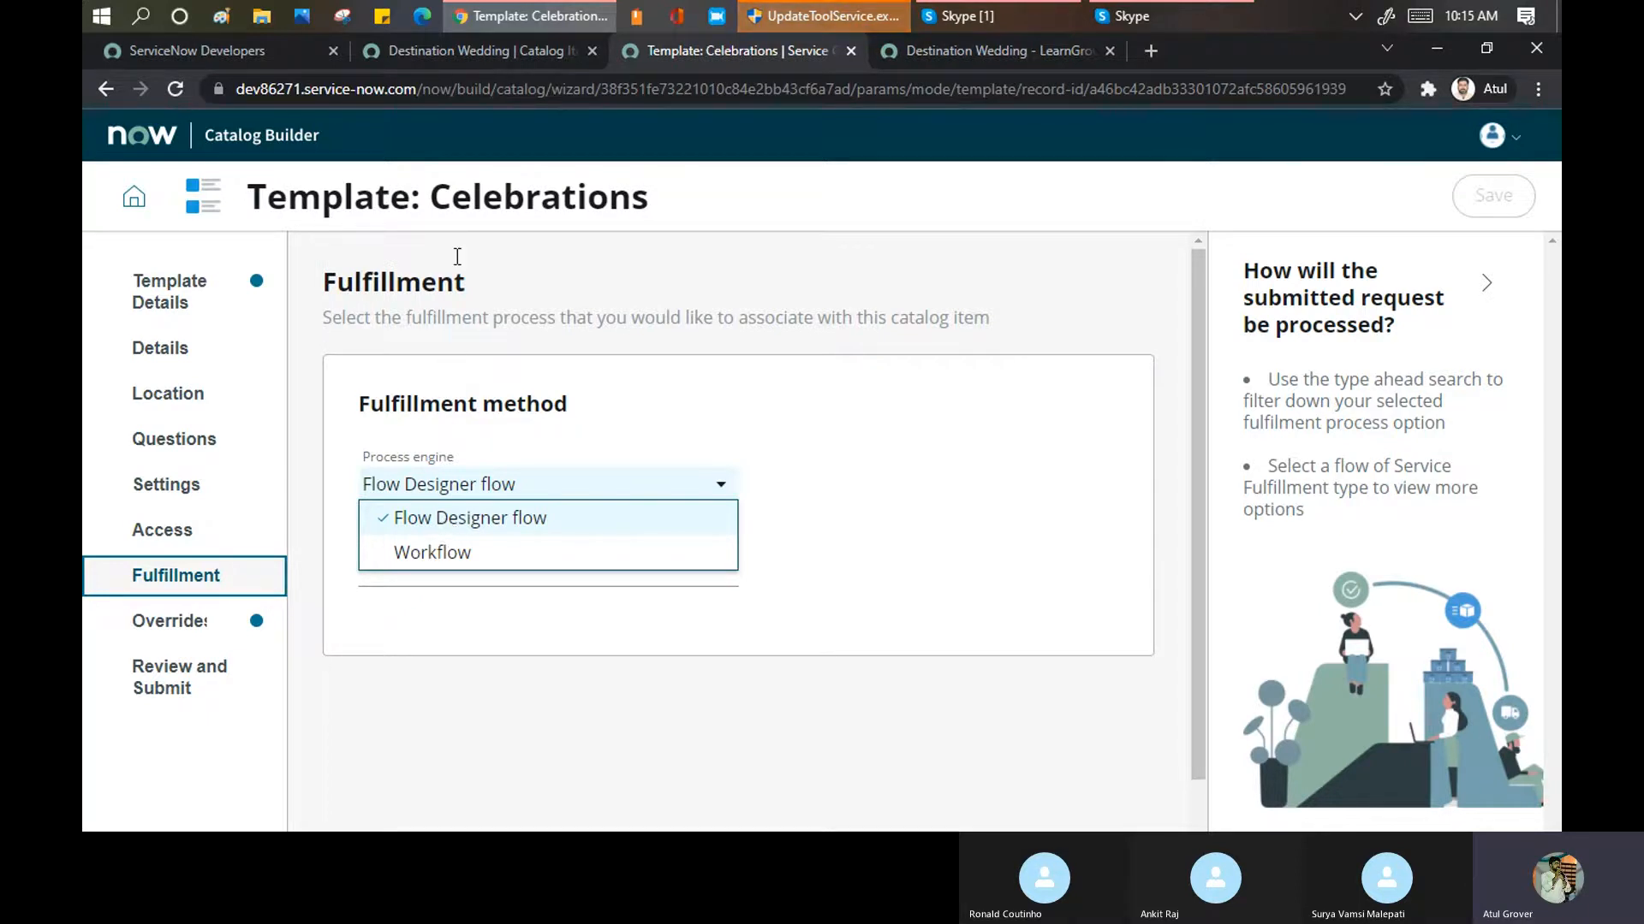
Leave the Destination Wedding record for the catalog items list and return to the Celebrations template
click(479, 54)
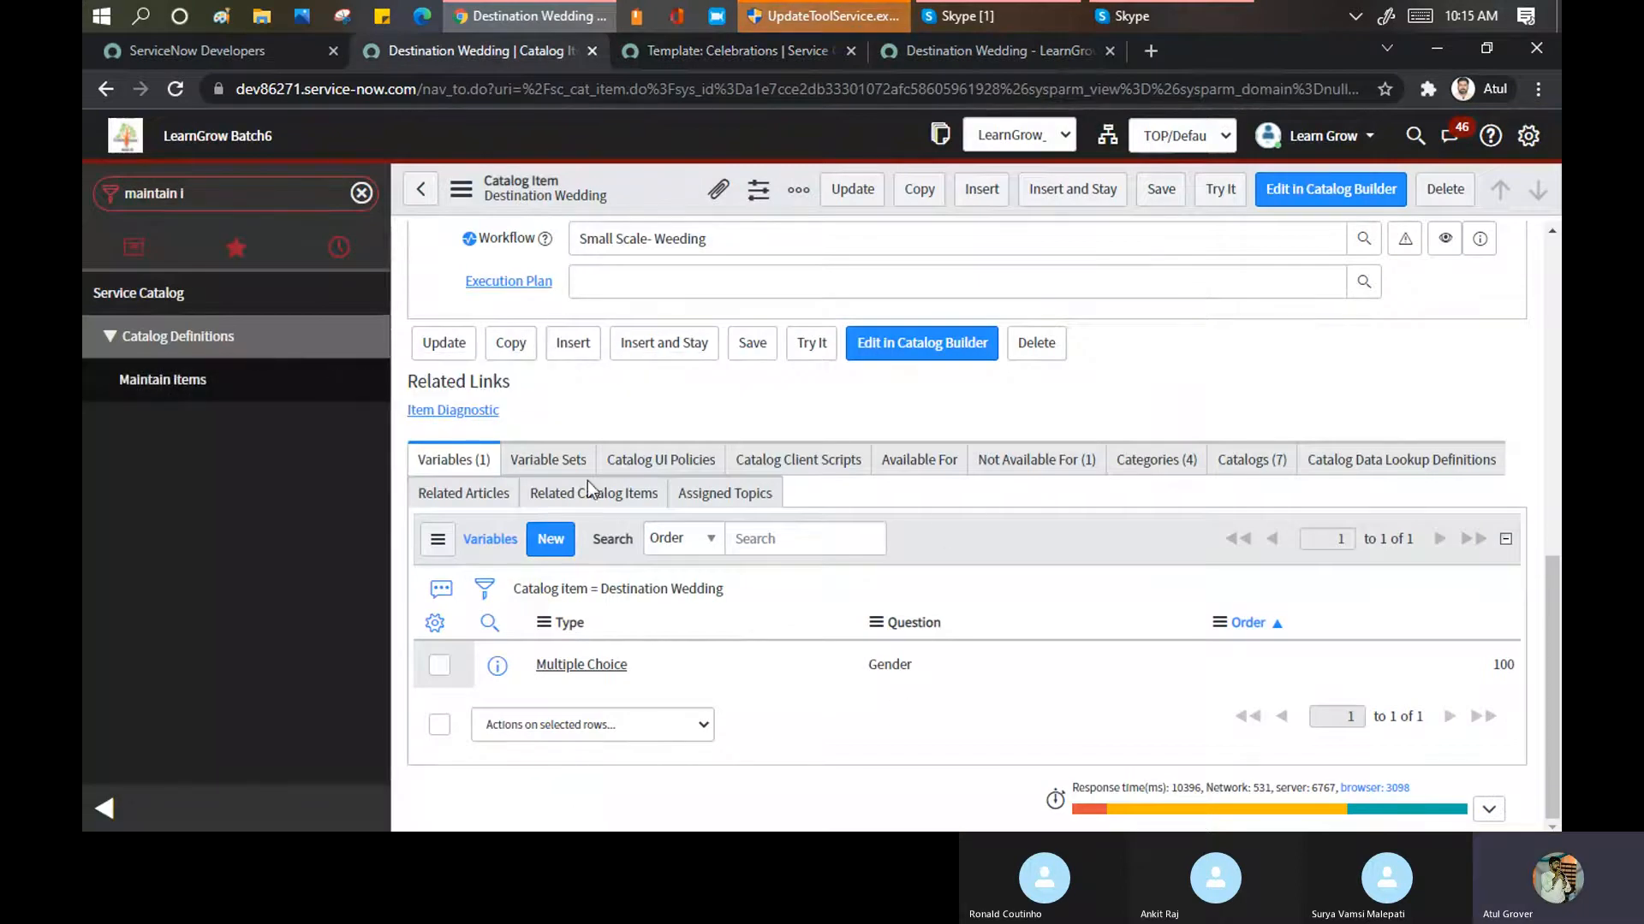
click(596, 329)
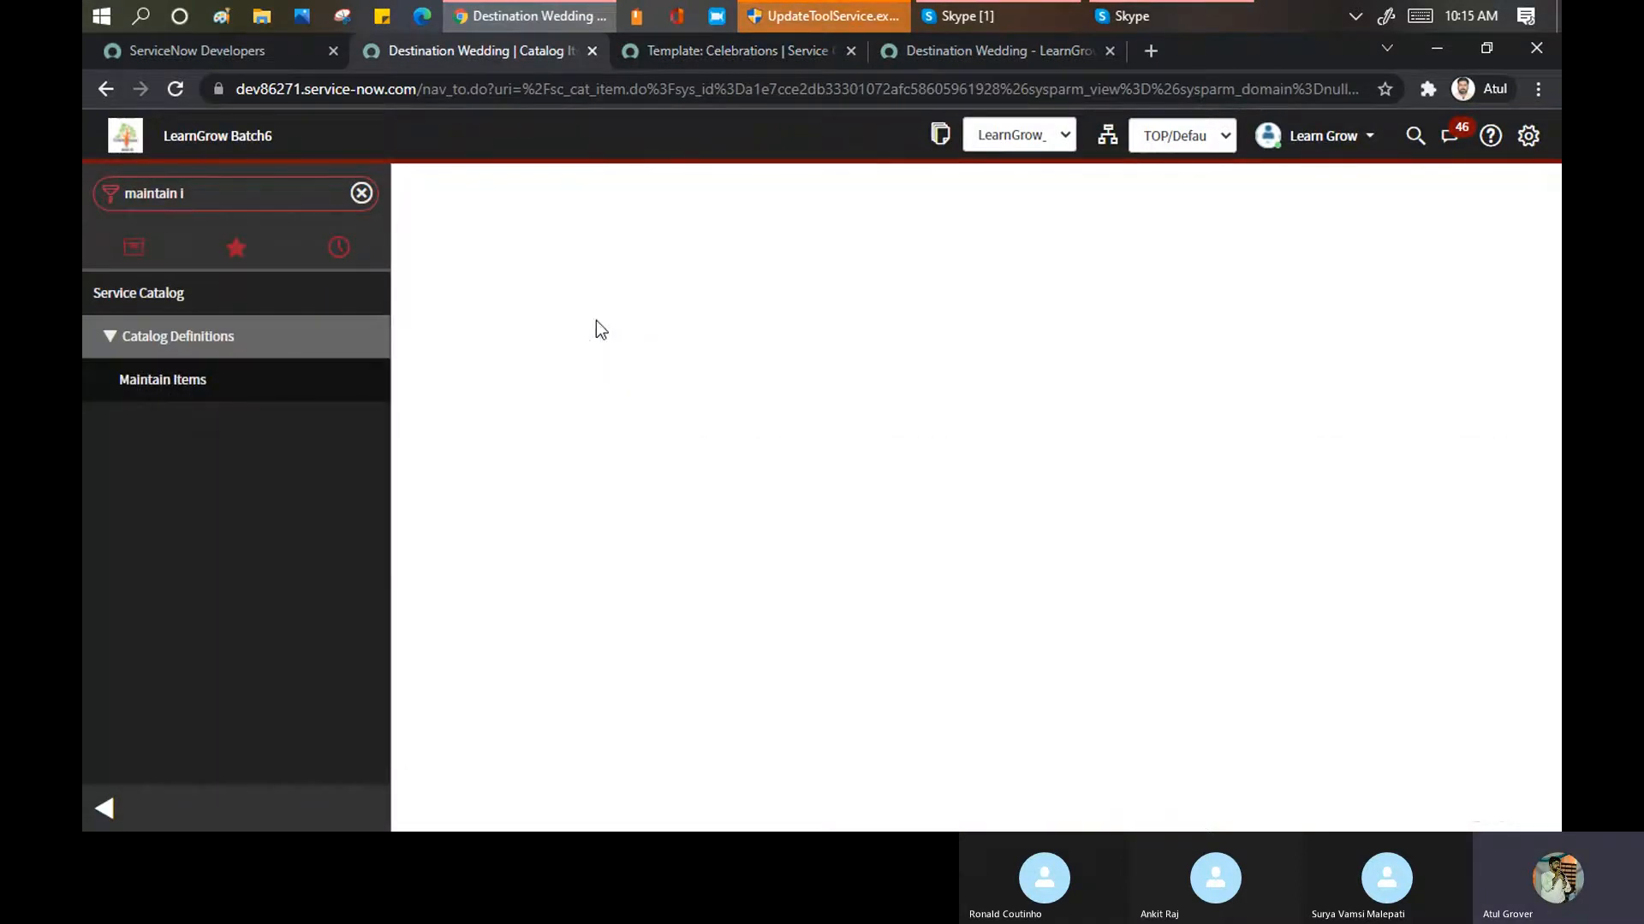
click(752, 48)
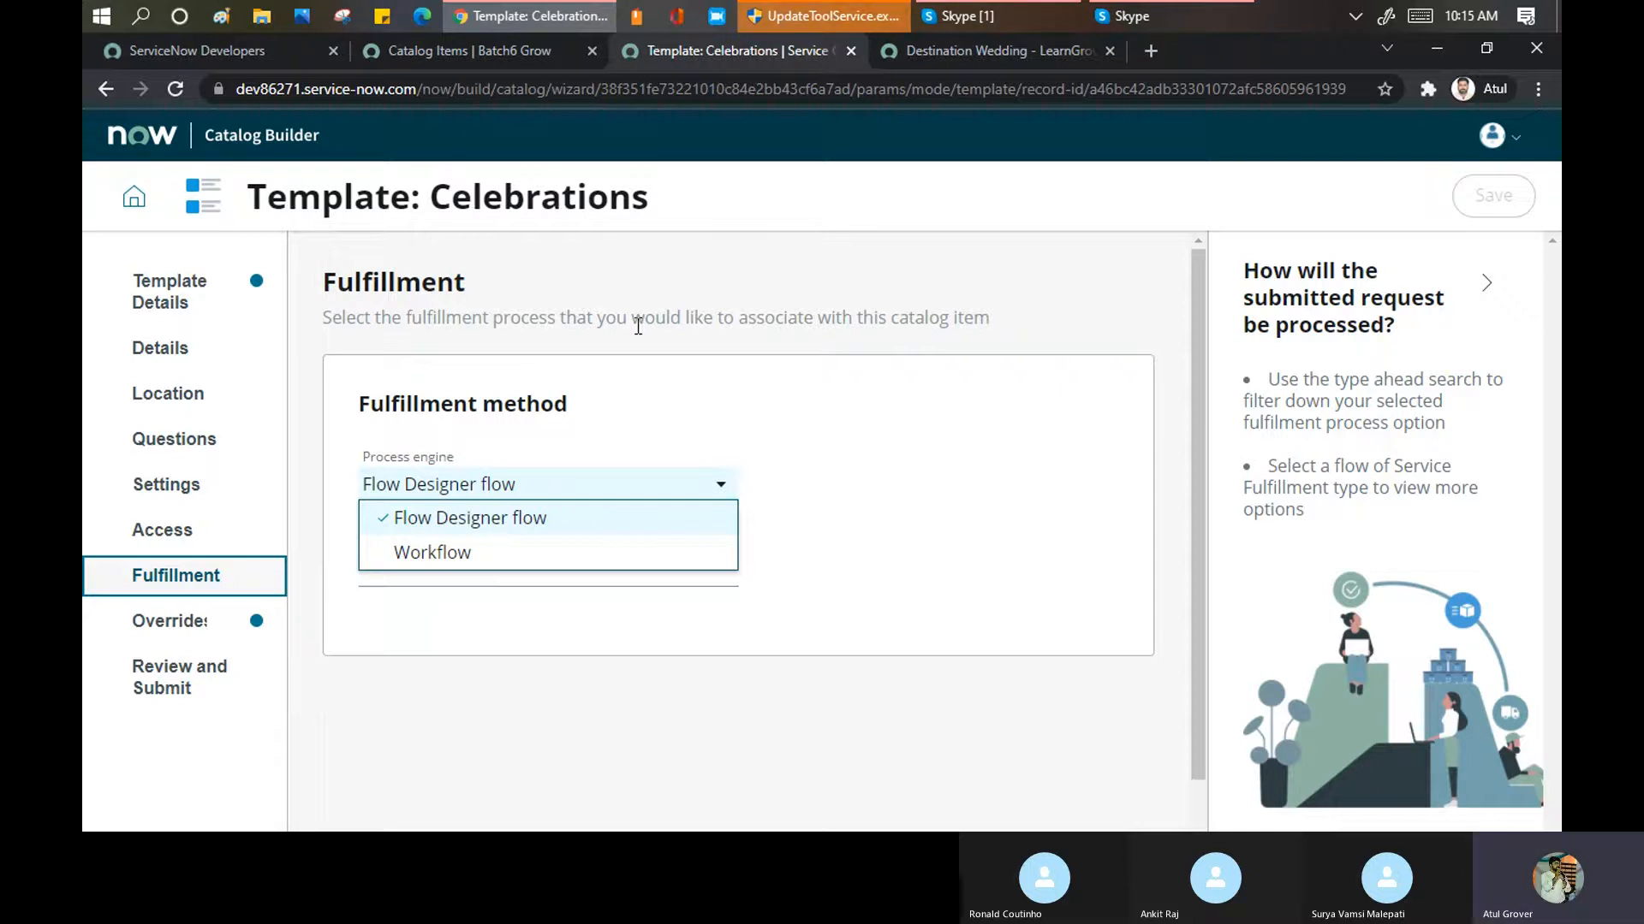
Set the template's process engine to Workflow and select the Small Scale- Weeding workflow
click(430, 555)
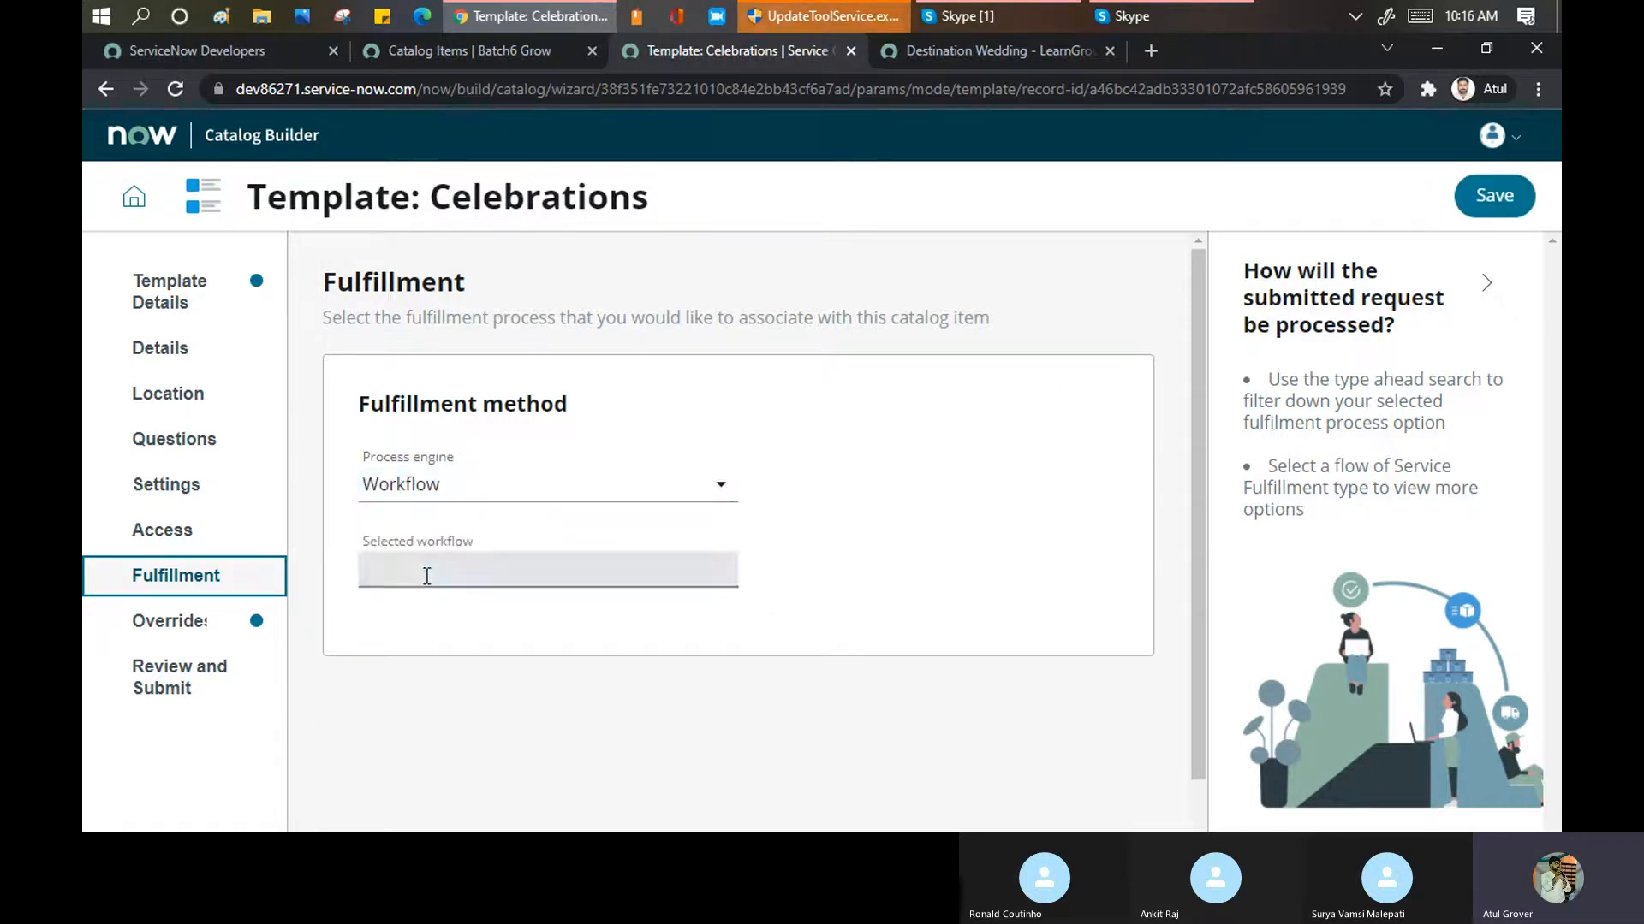
click(427, 573)
text(small)
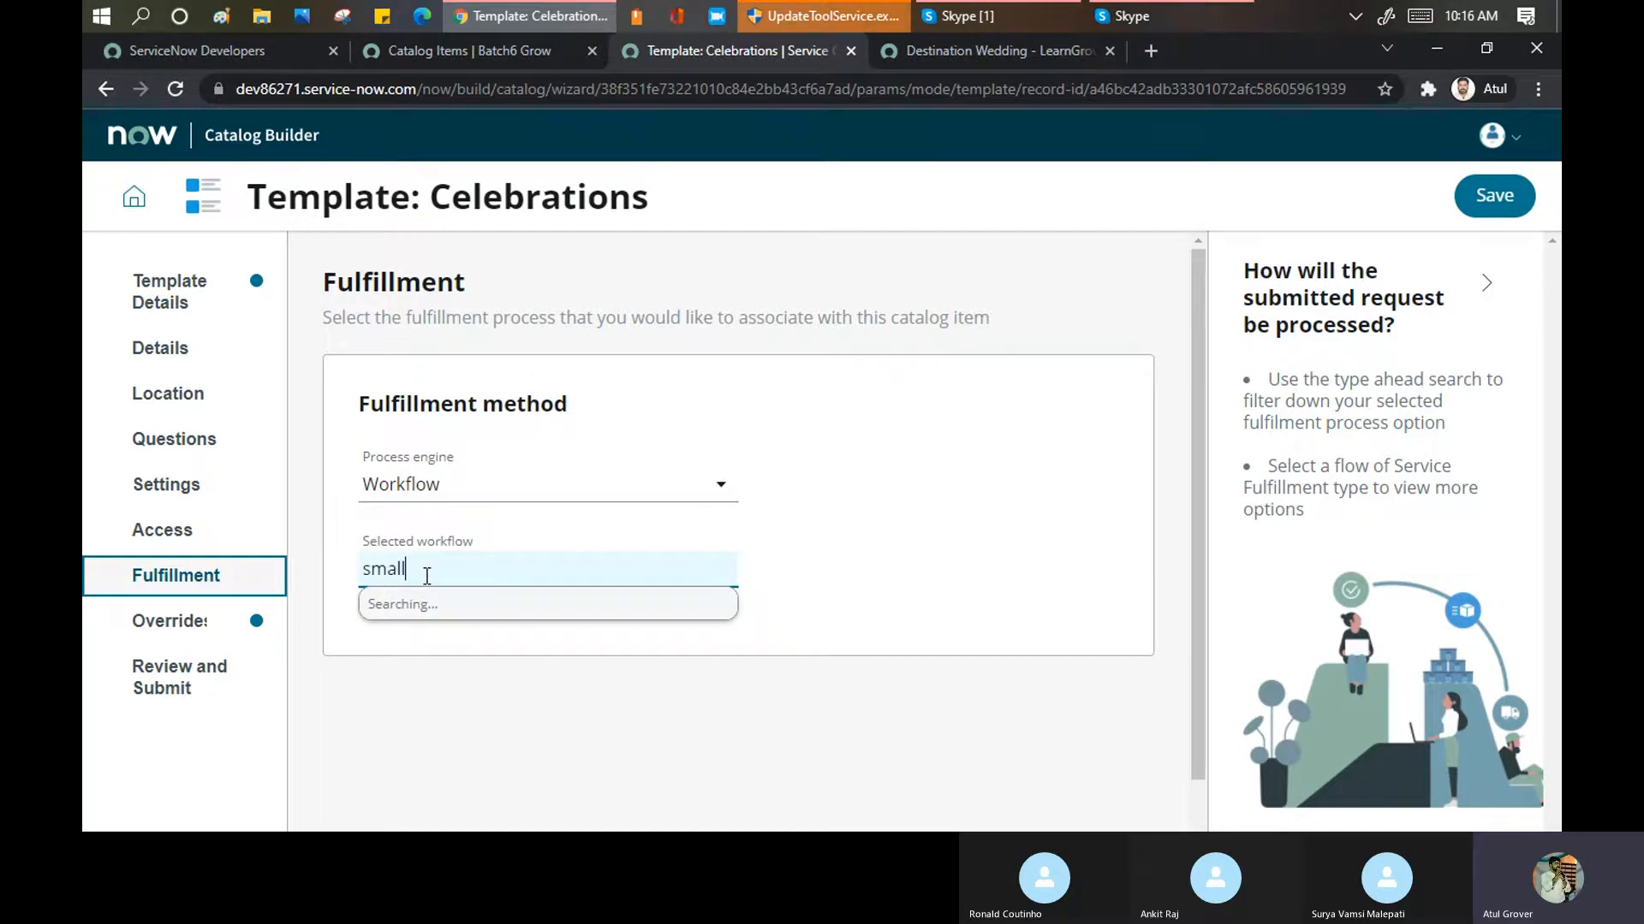
click(422, 651)
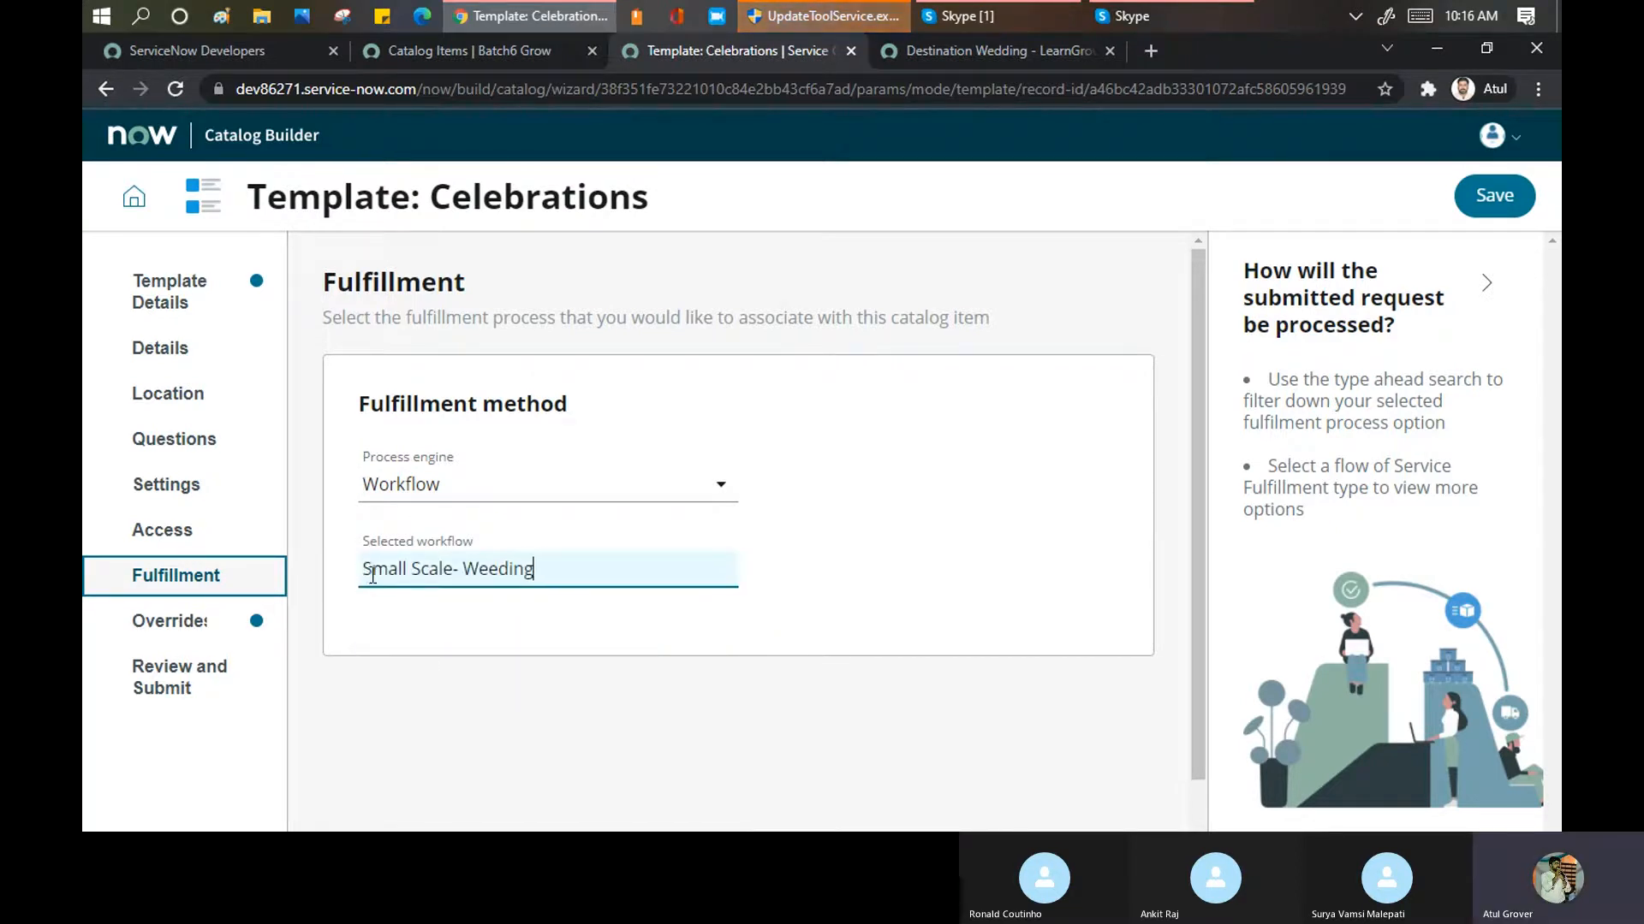
Review the template's selected workflow and its process engine options without changing them
drag(361, 570, 535, 572)
click(550, 488)
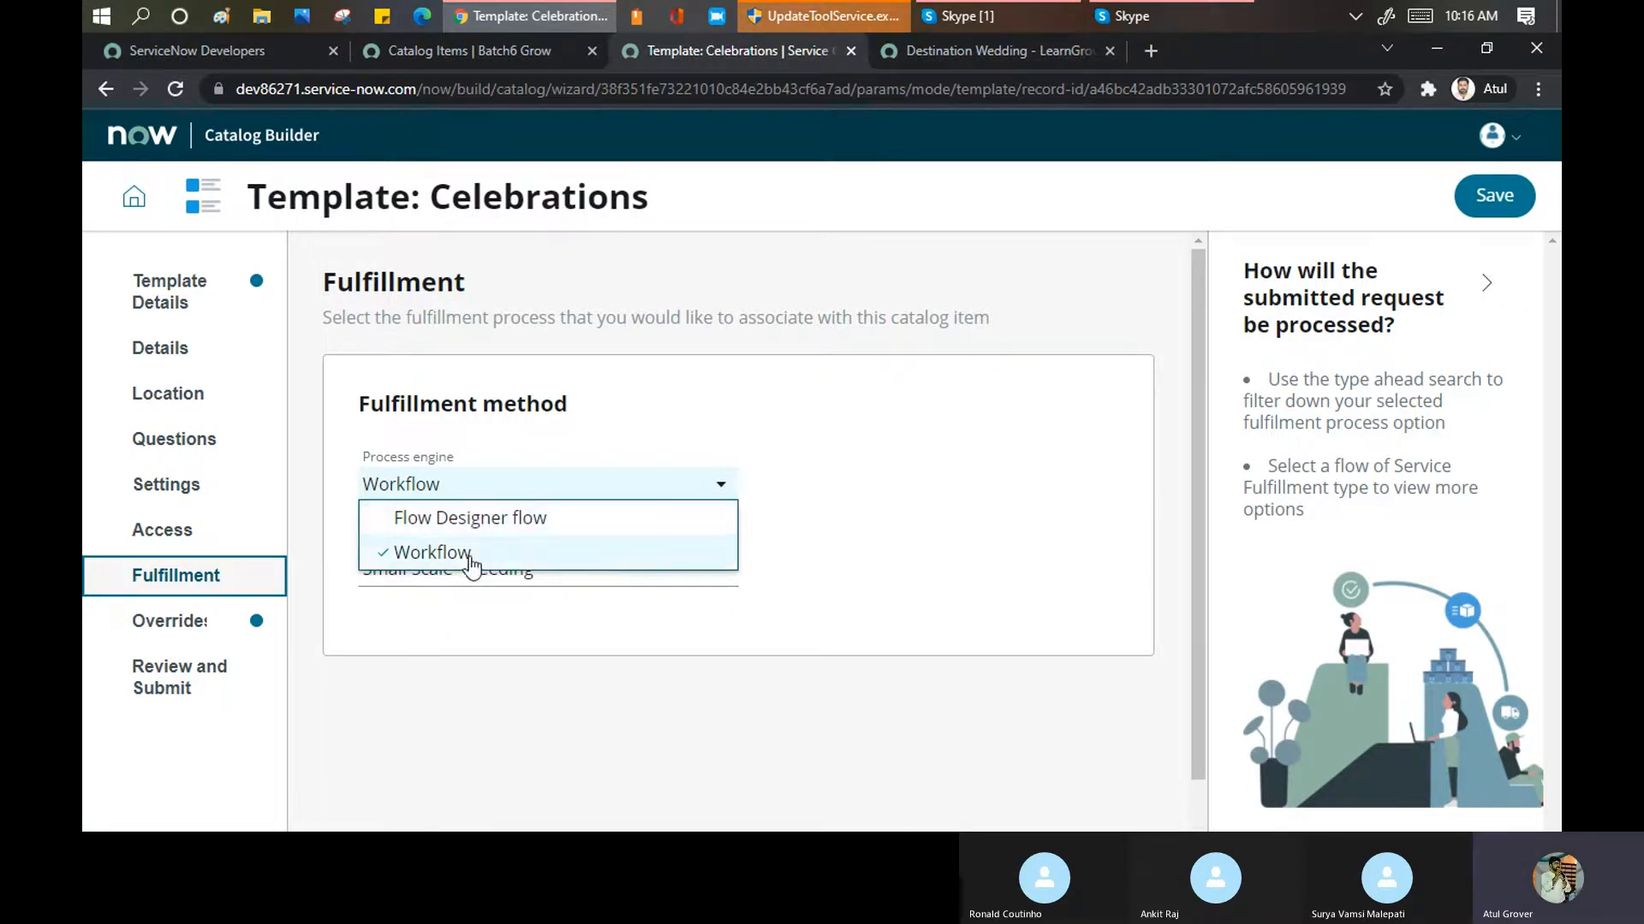
click(628, 372)
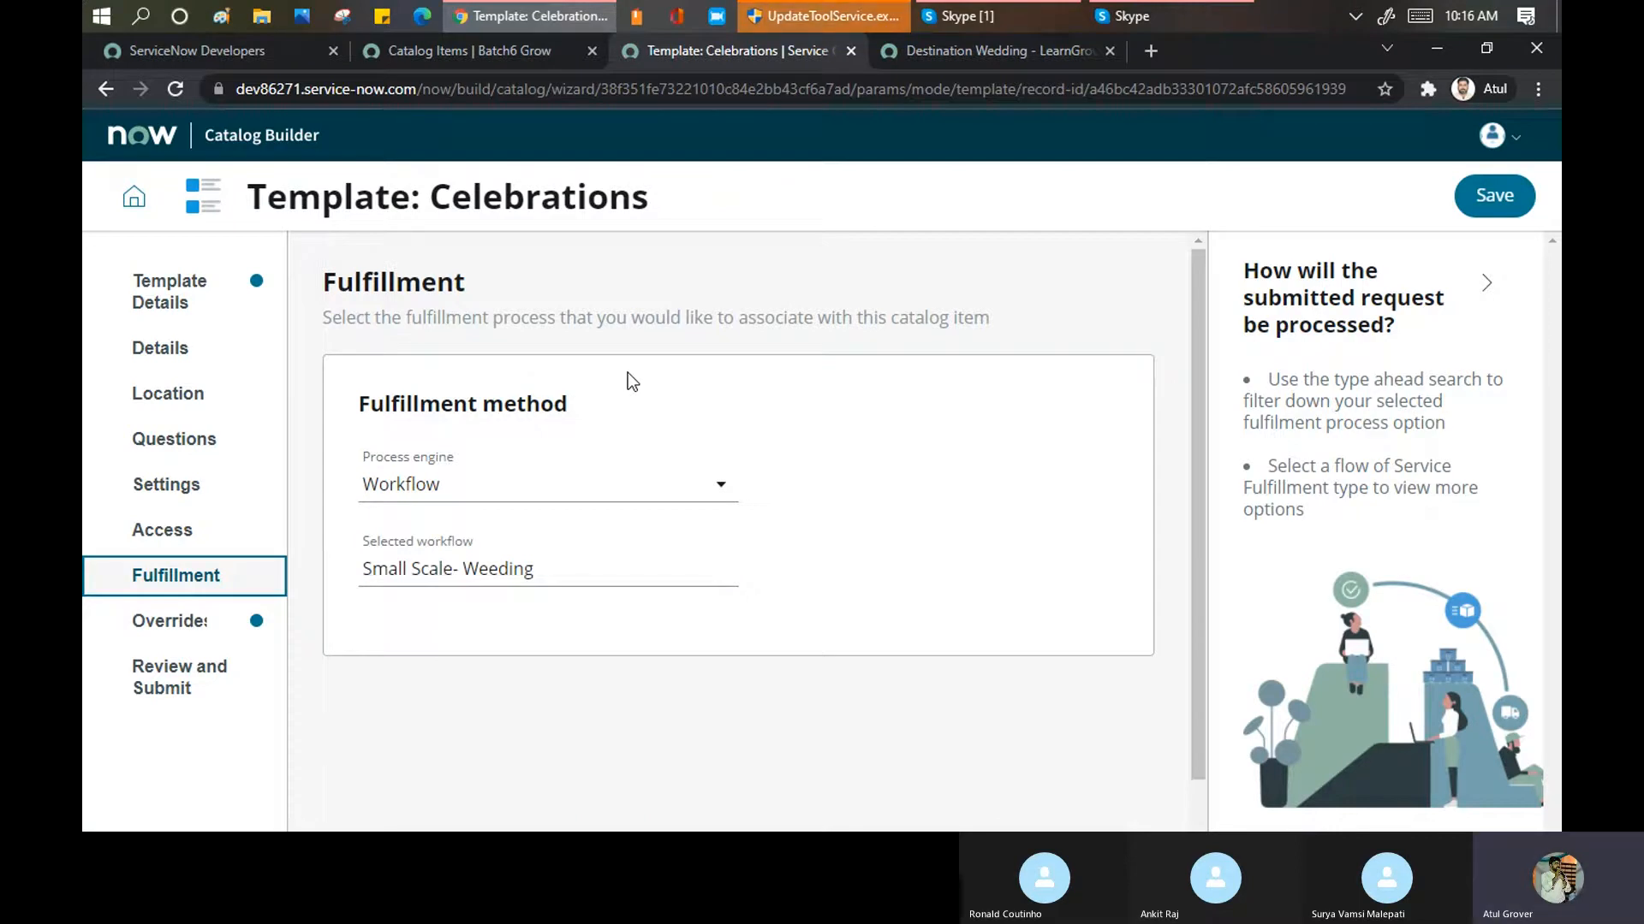
click(952, 17)
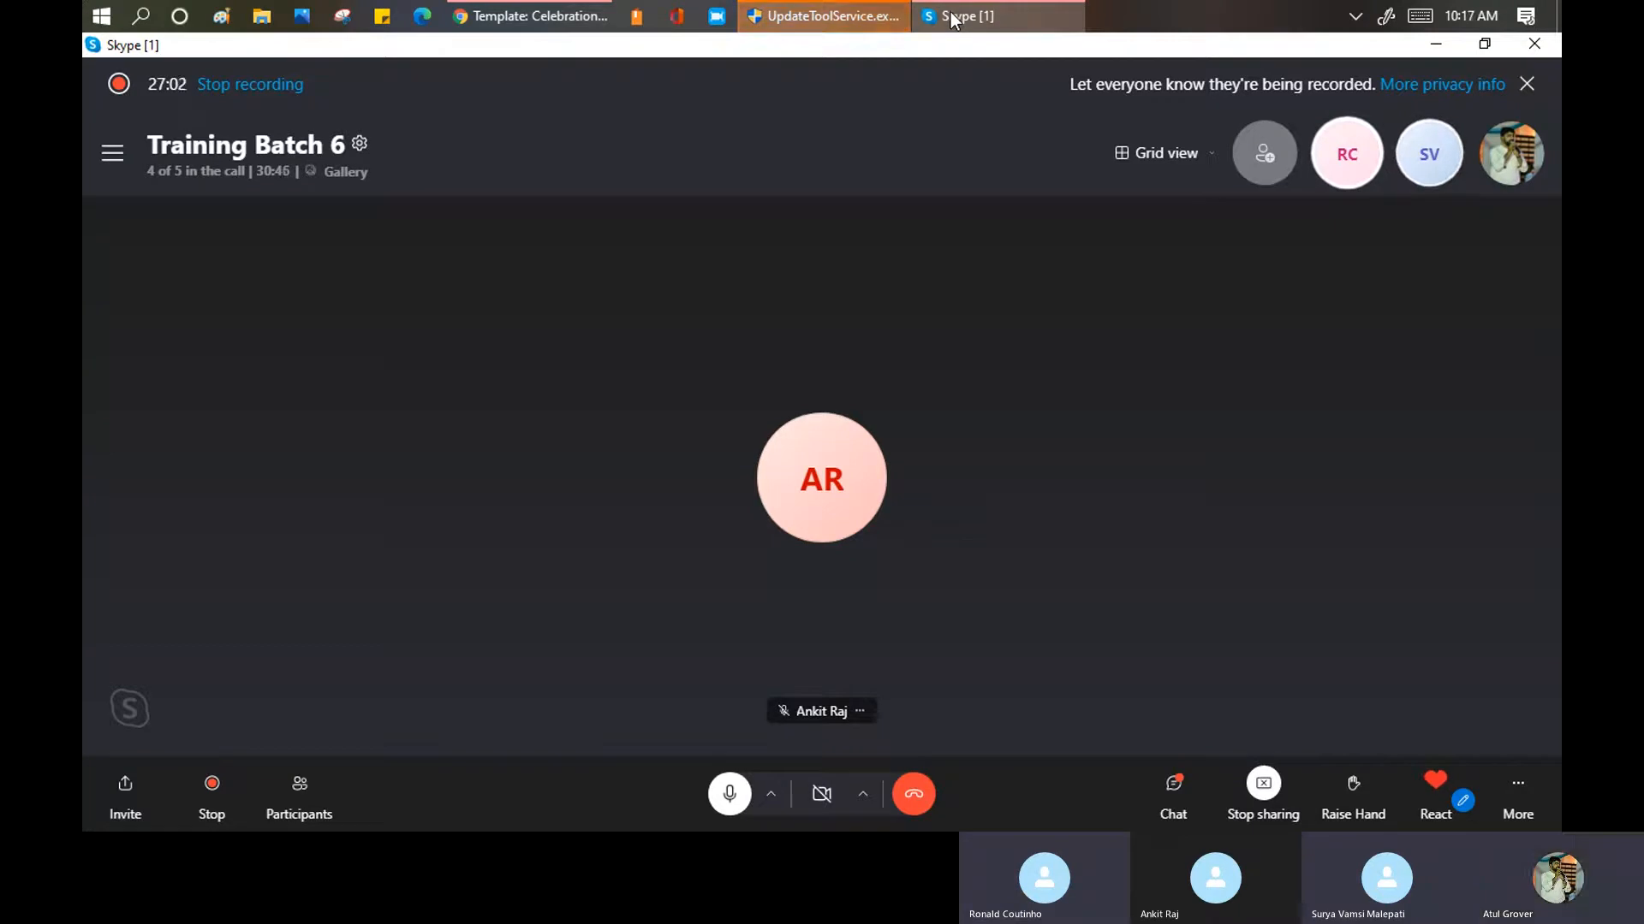
click(540, 10)
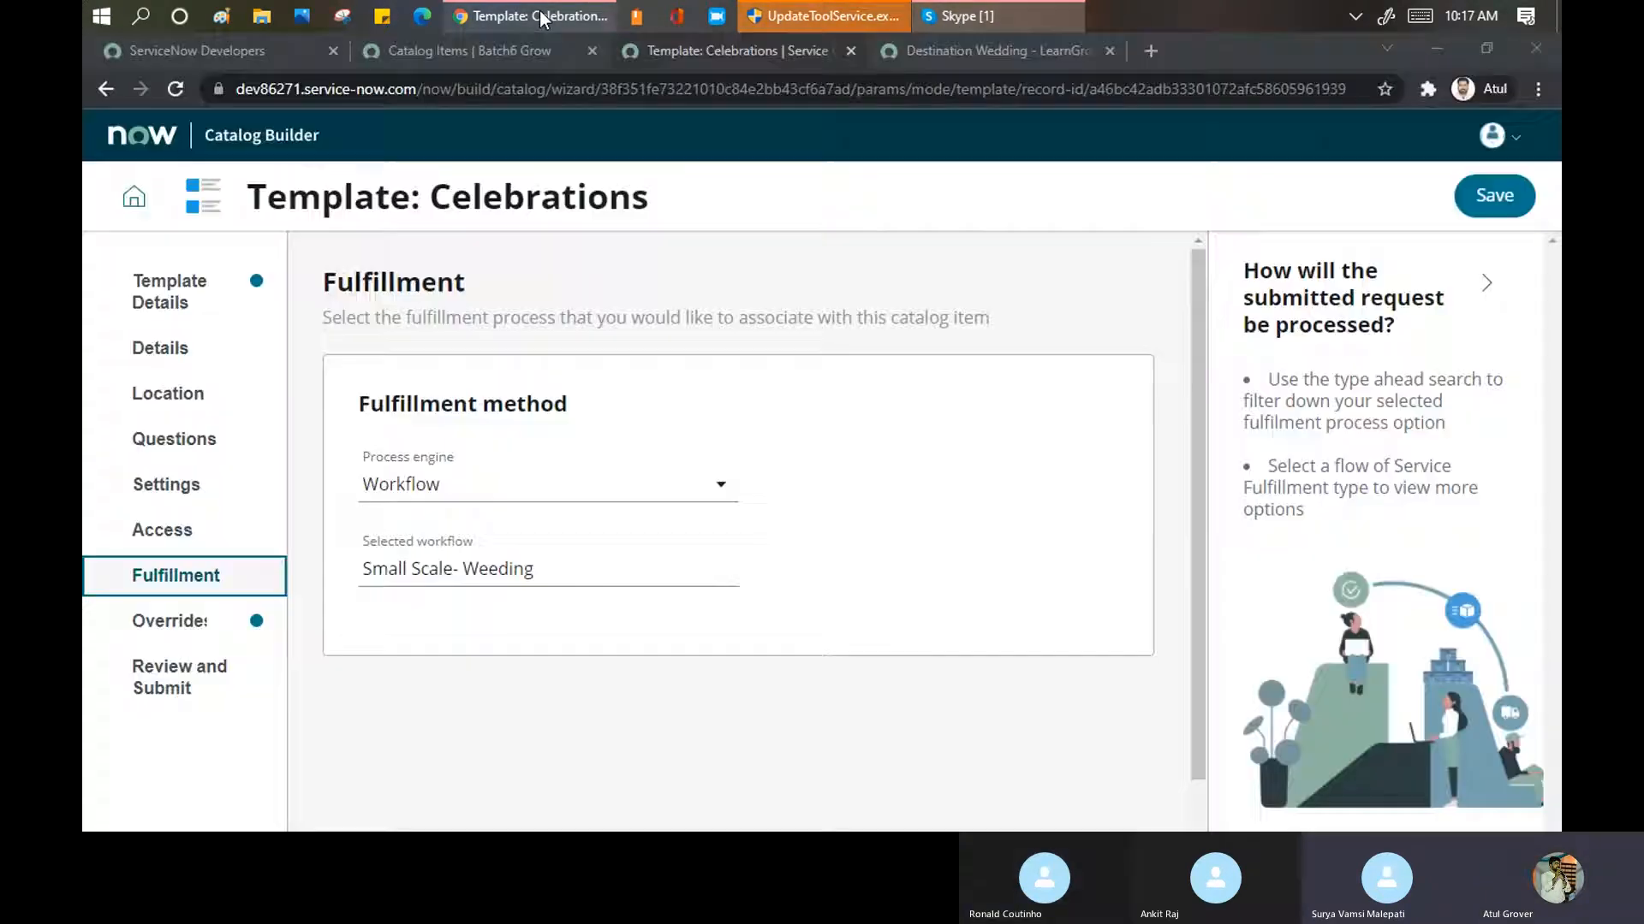
Return to the catalog items list, filter the application navigator for "flow de" and open Flow Designer
click(417, 53)
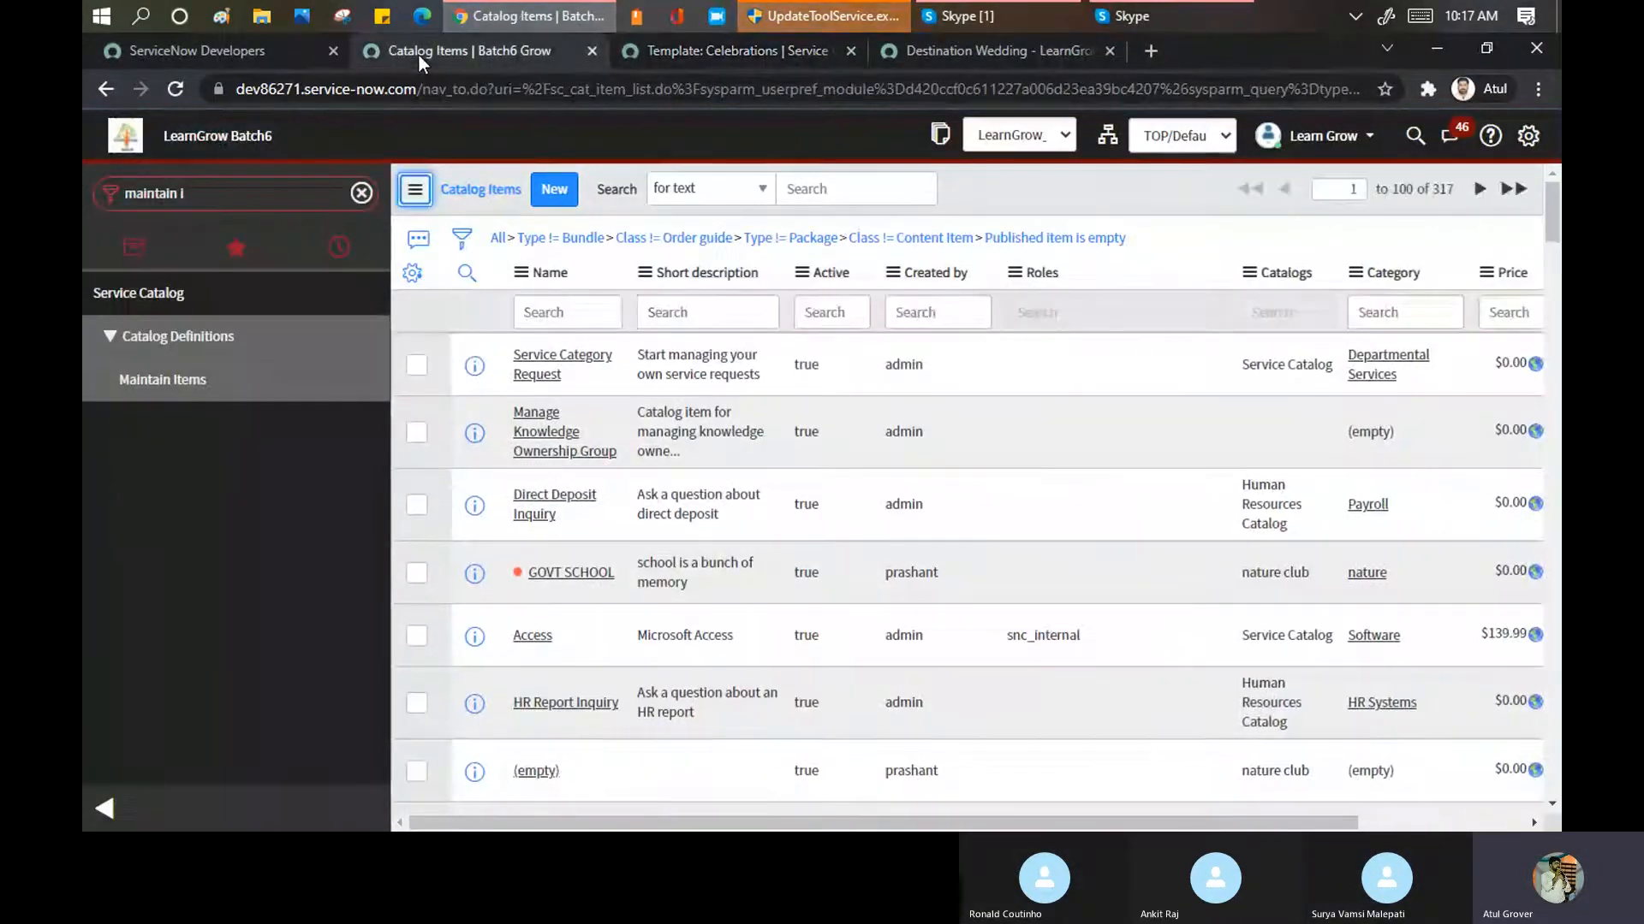
click(281, 182)
text(fiow d)
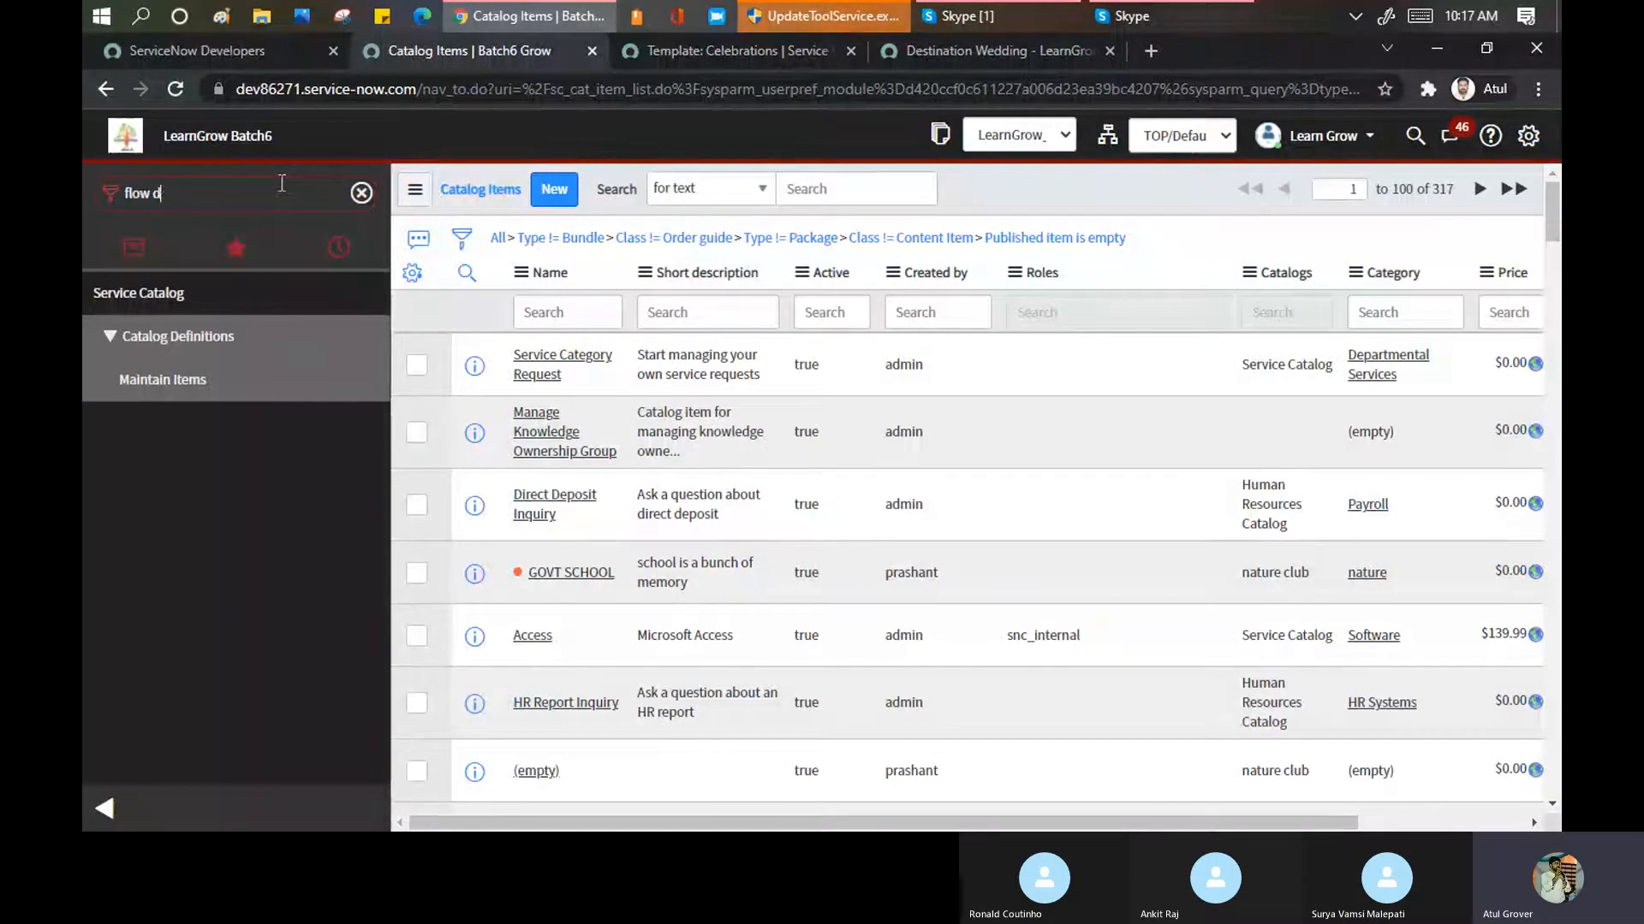
text(e)
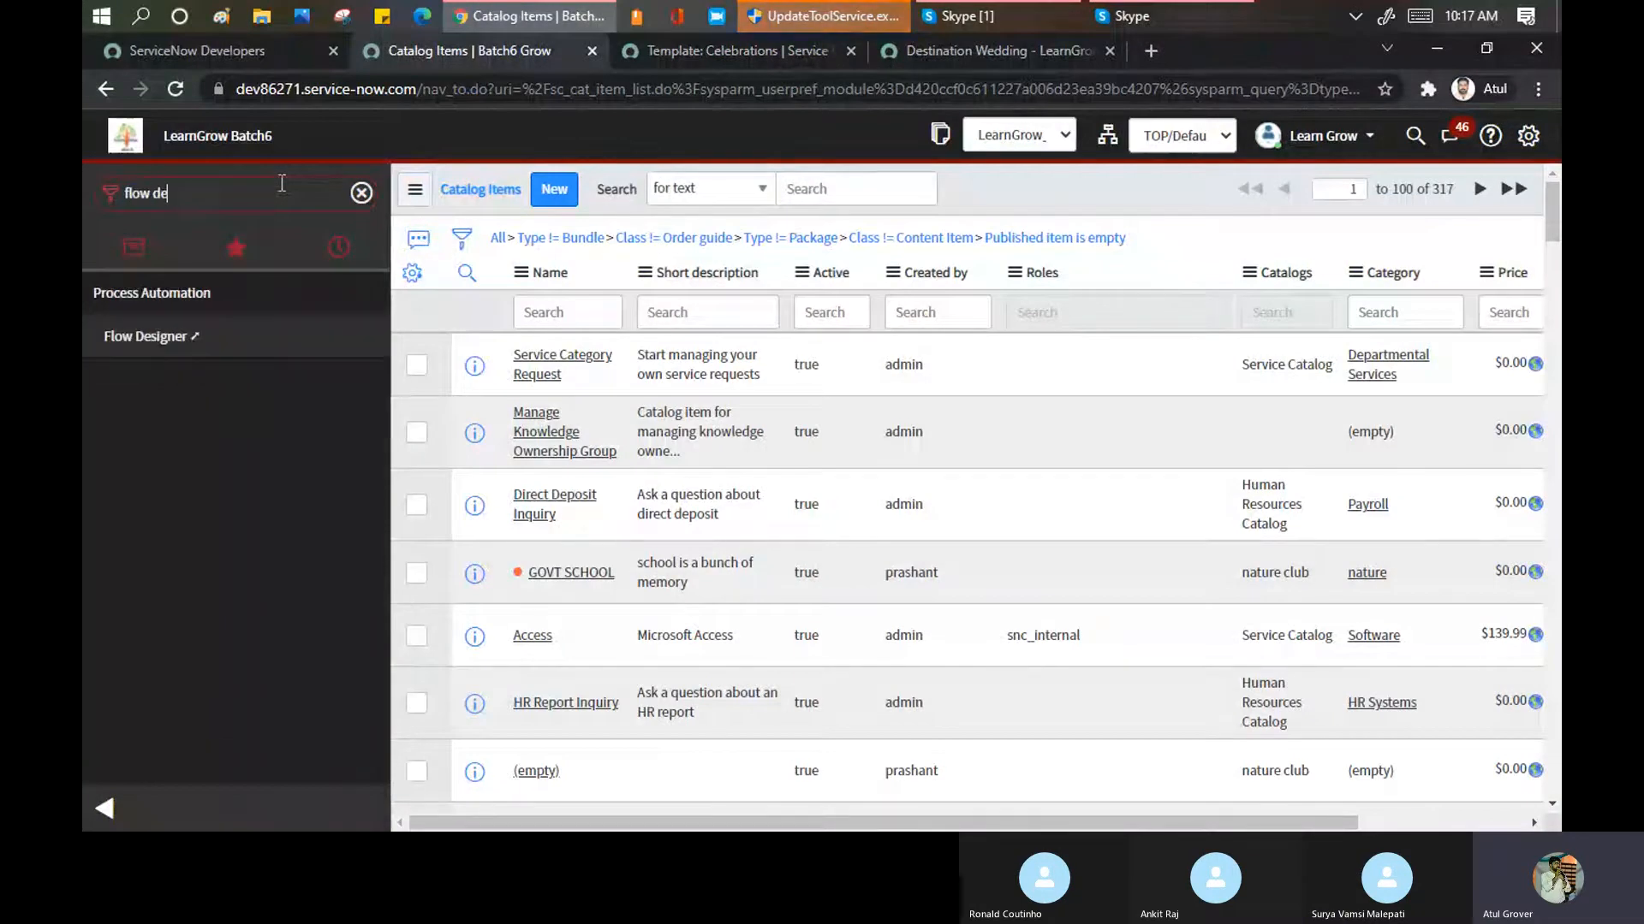
click(128, 337)
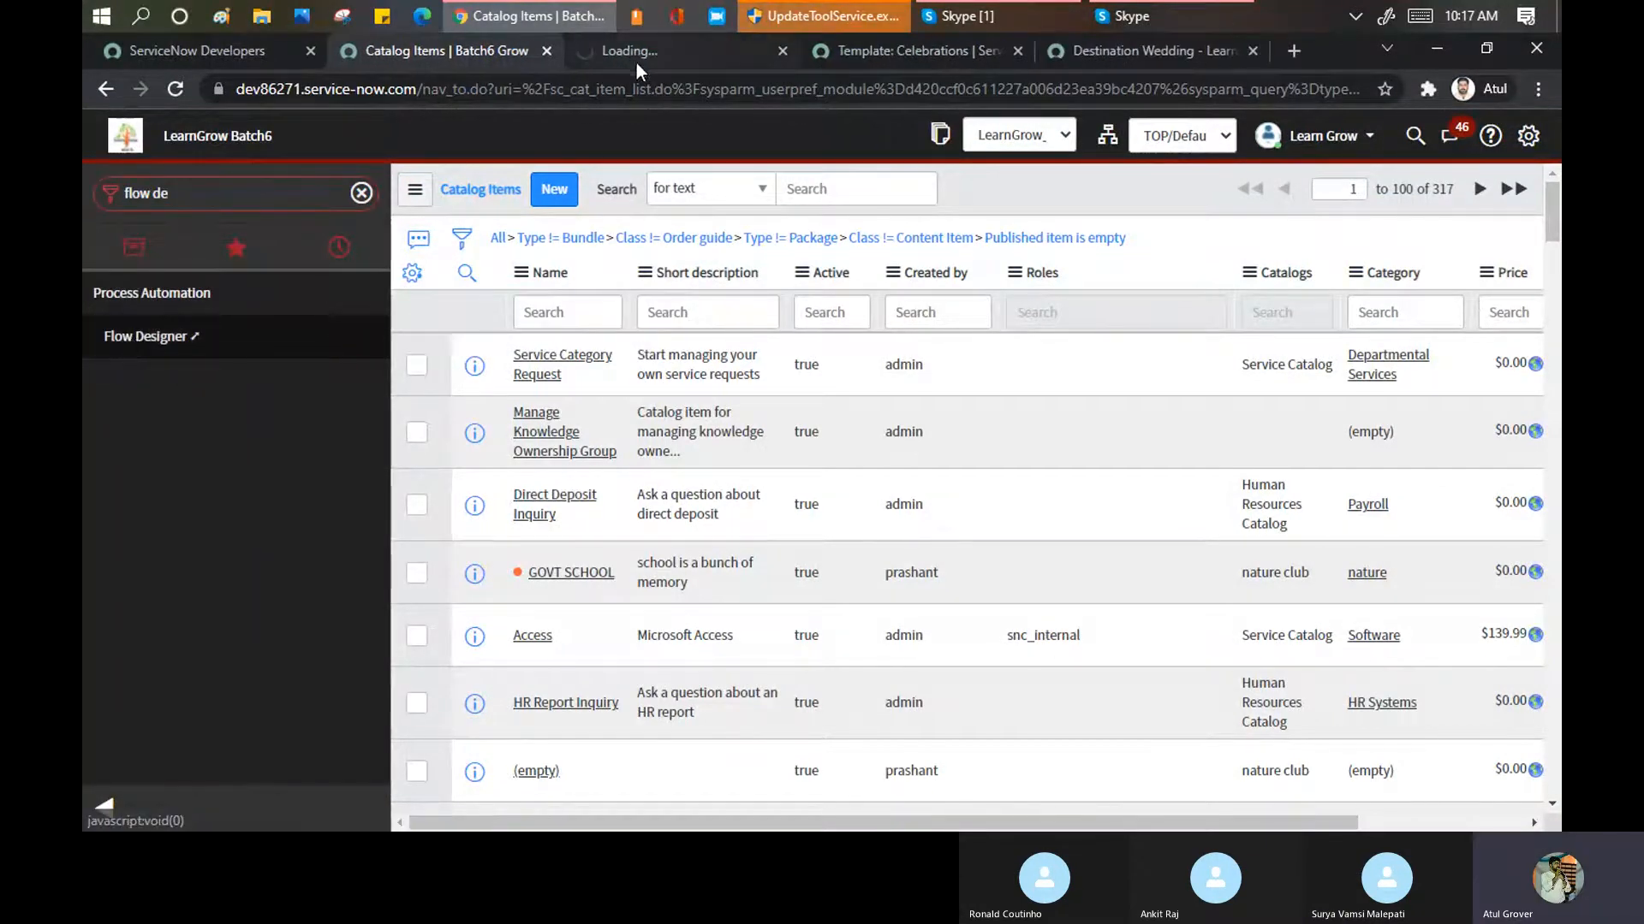
Close the Celebrations template, discarding its unsaved changes, and close the Destination Wedding portal page
click(1007, 44)
click(1016, 51)
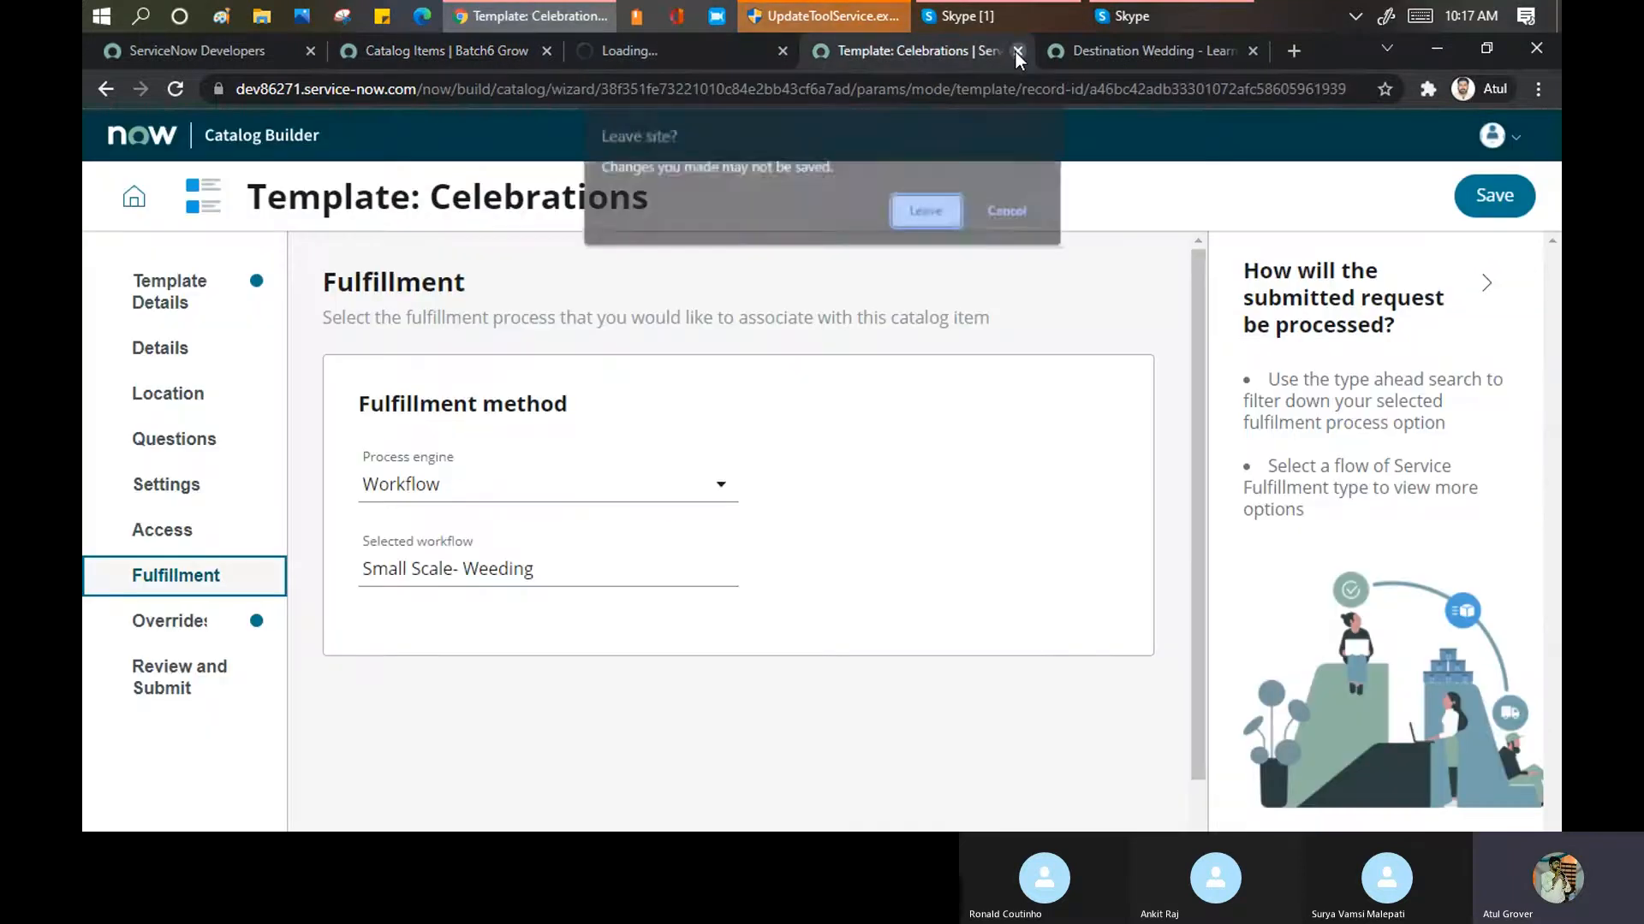
click(920, 214)
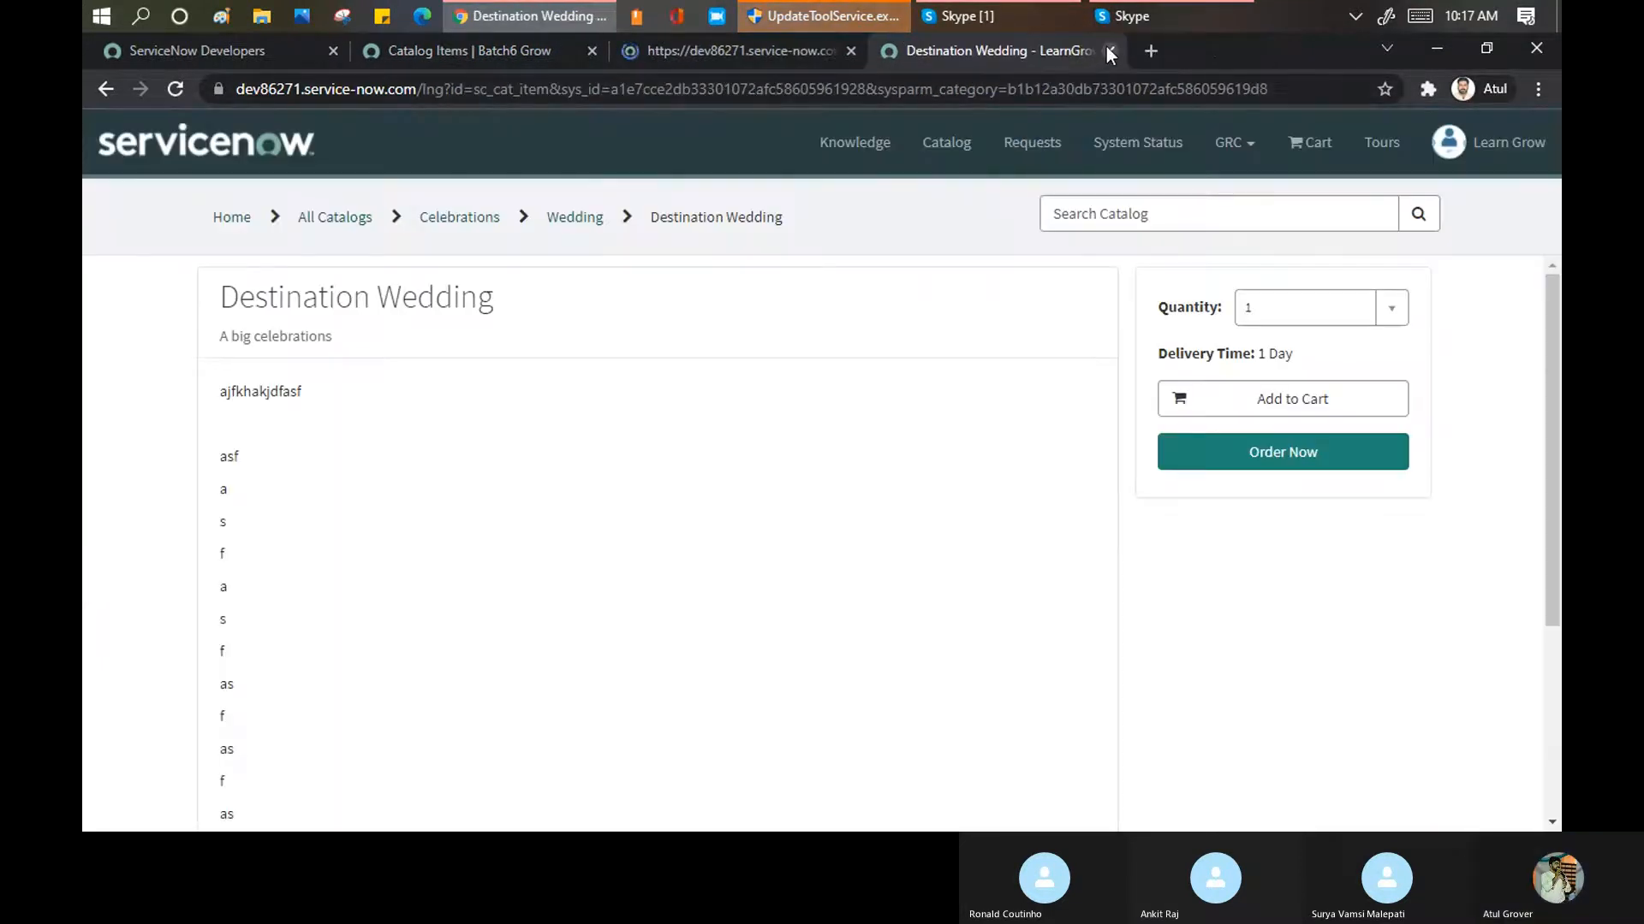
click(1109, 50)
Filter the application navigator for "workflow" and open the Workflow Editor from the Workflow application
click(515, 49)
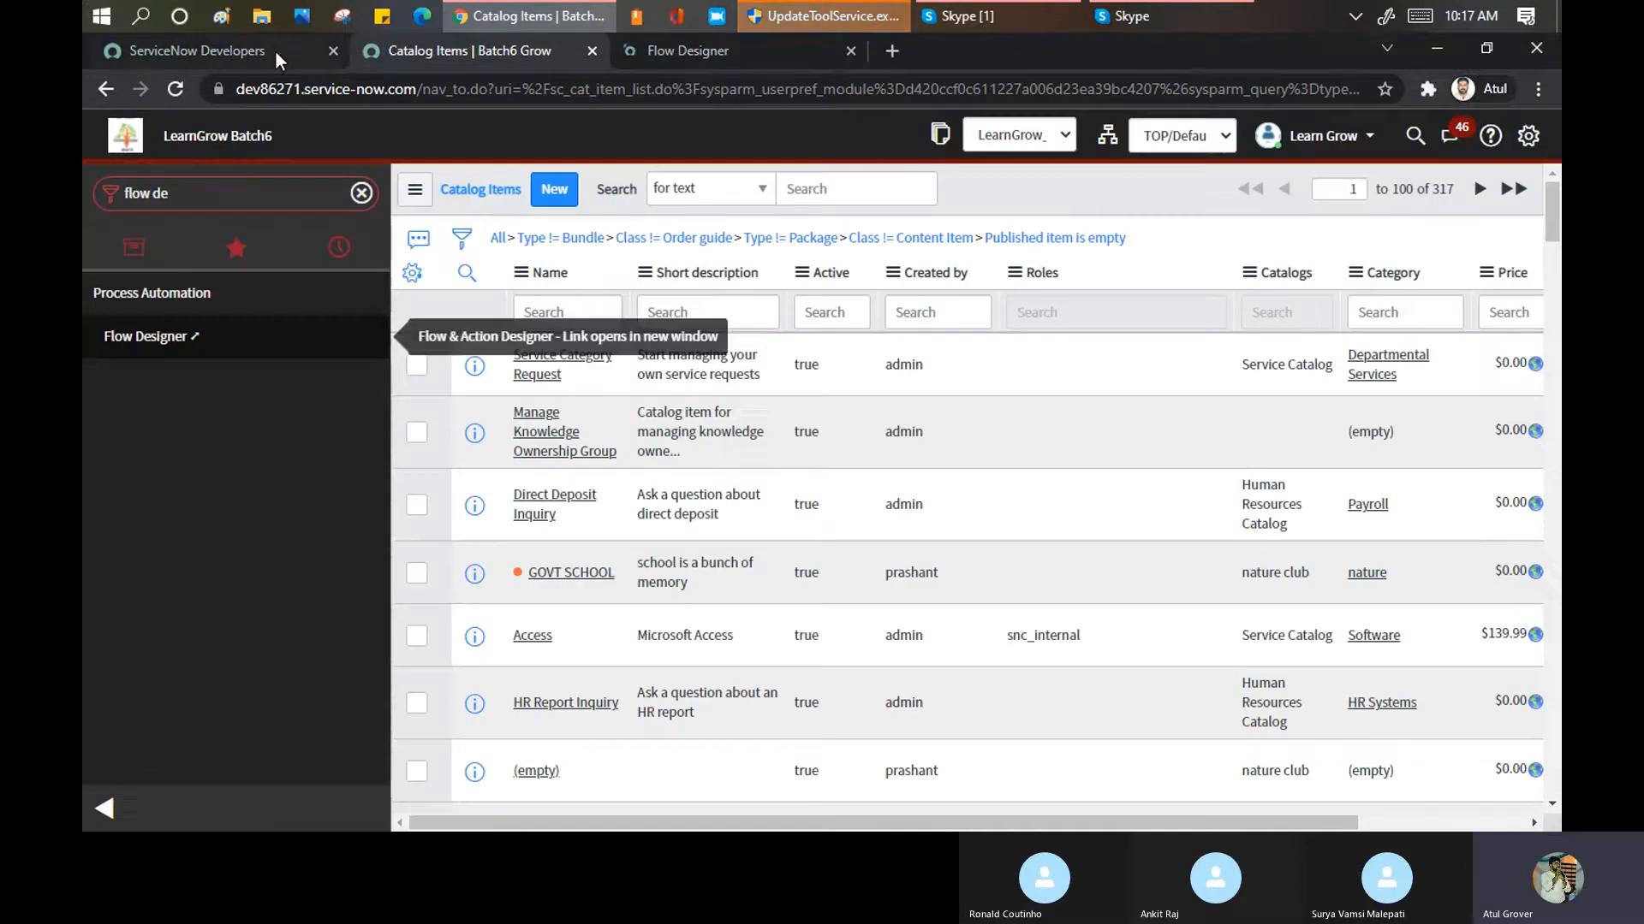
click(212, 197)
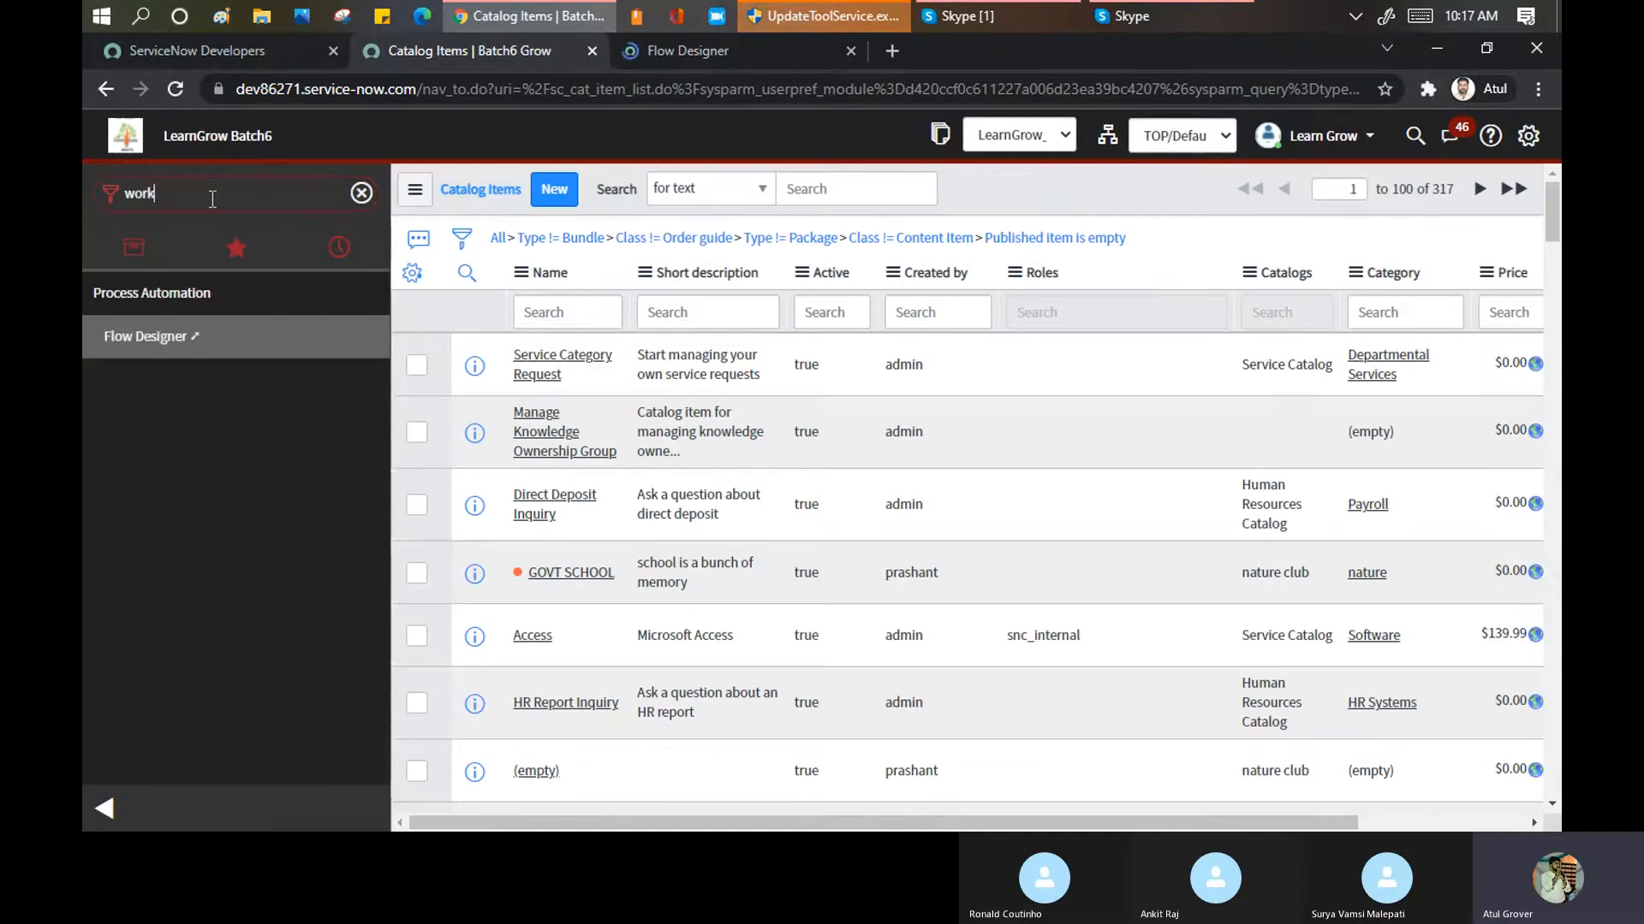
text(workfl)
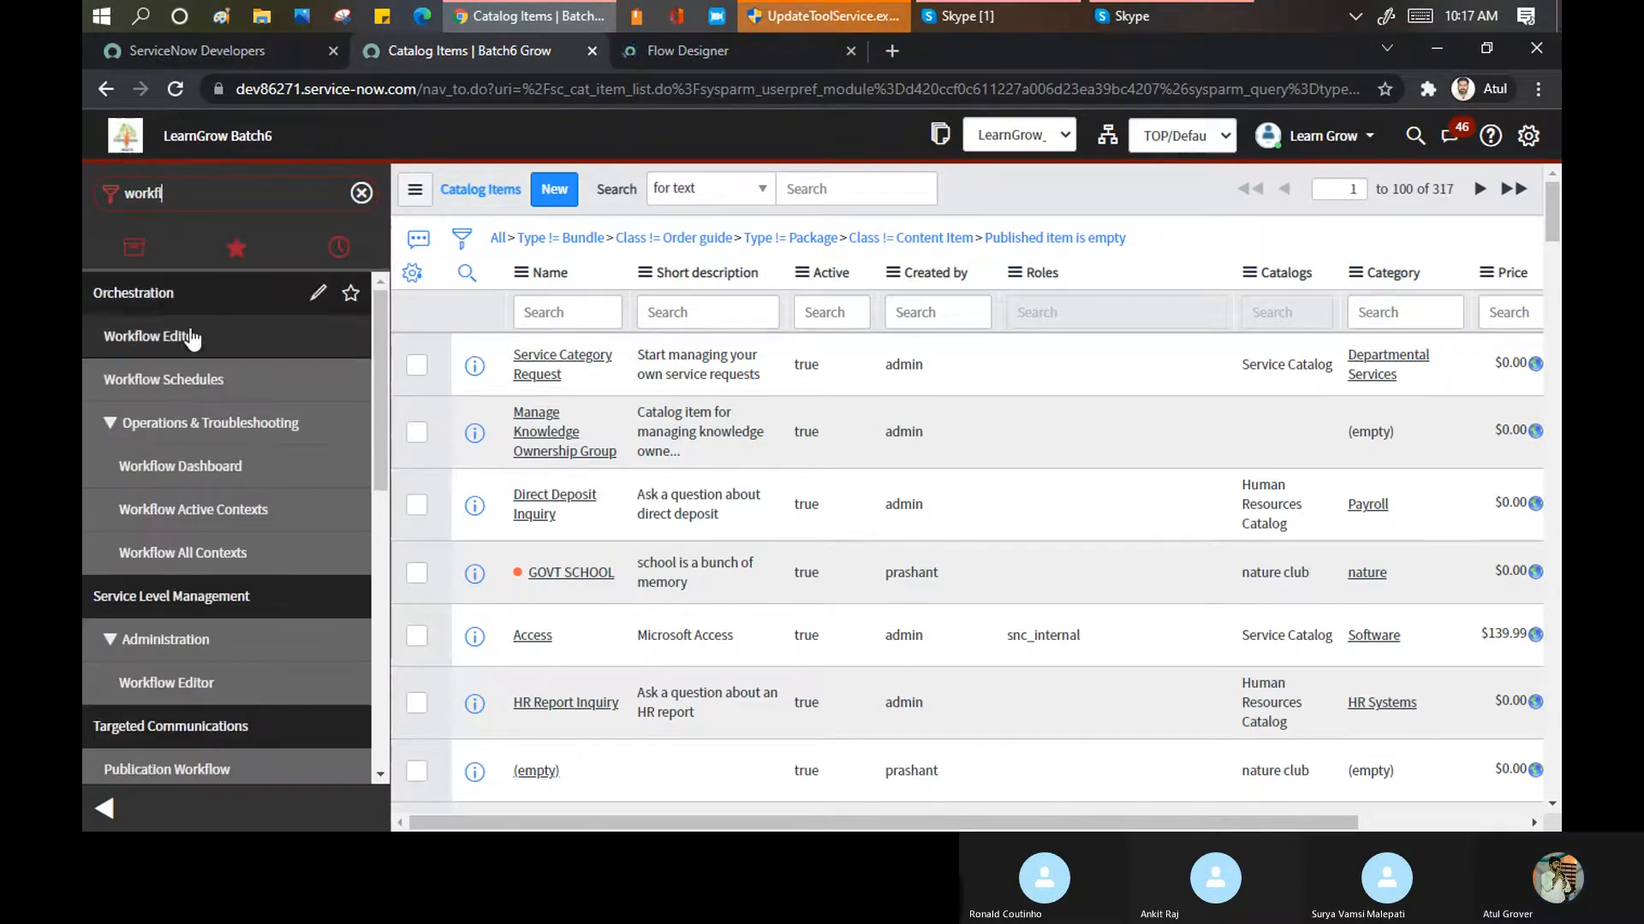
text(ow)
scroll(145, 462, down, 5)
click(144, 428)
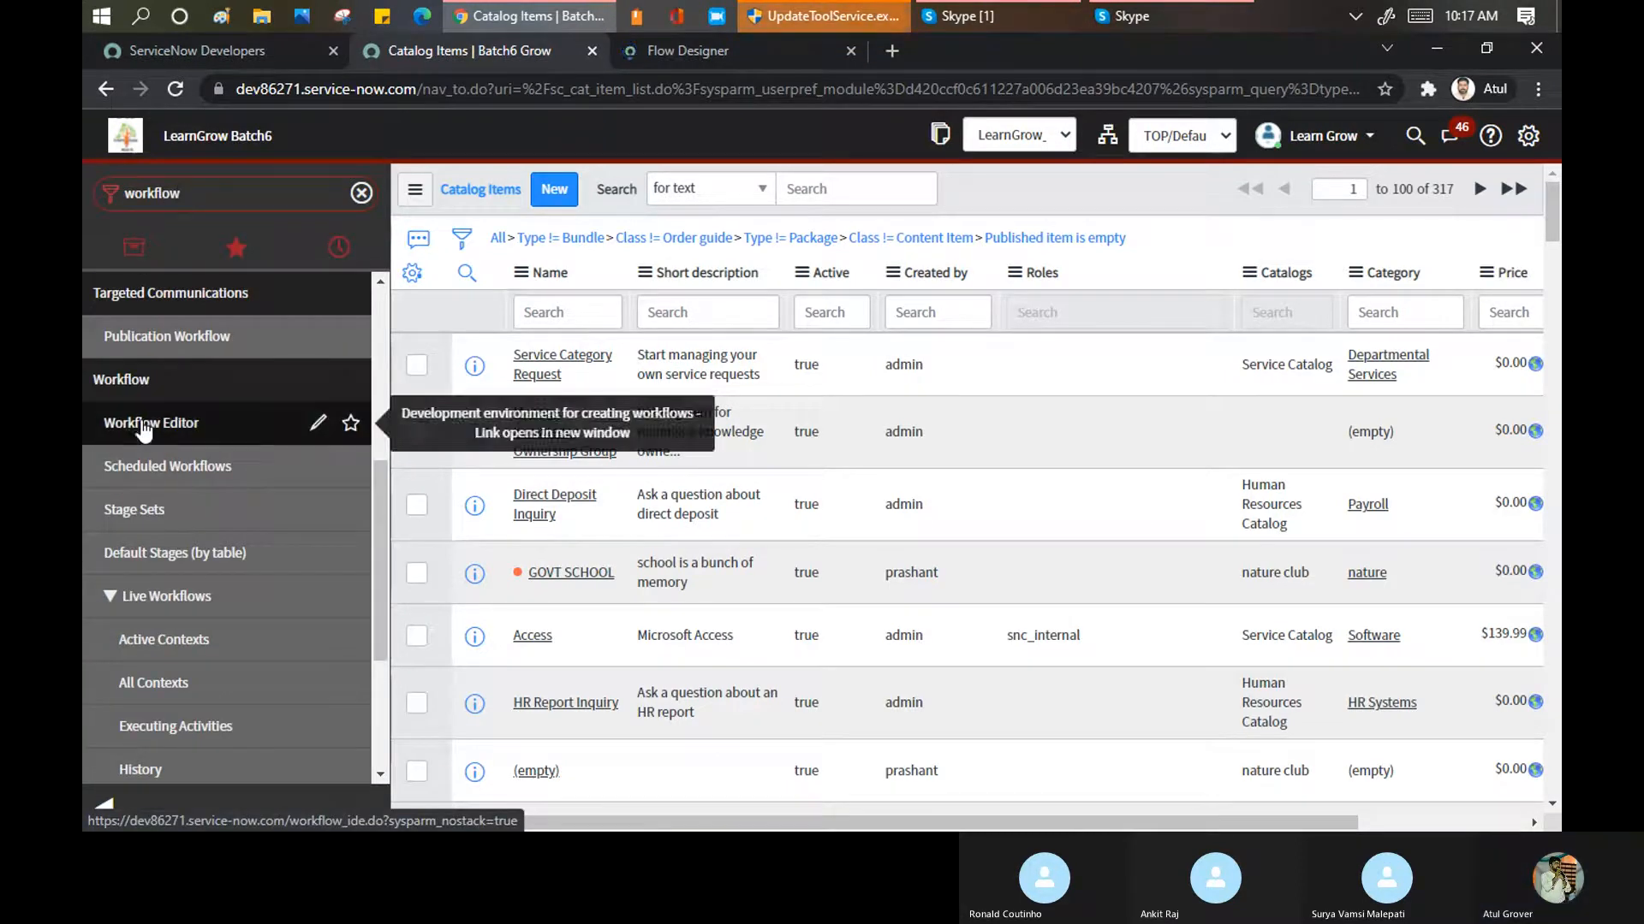
Browse the flows in Flow Designer and filter them by name with "*normal"
click(704, 53)
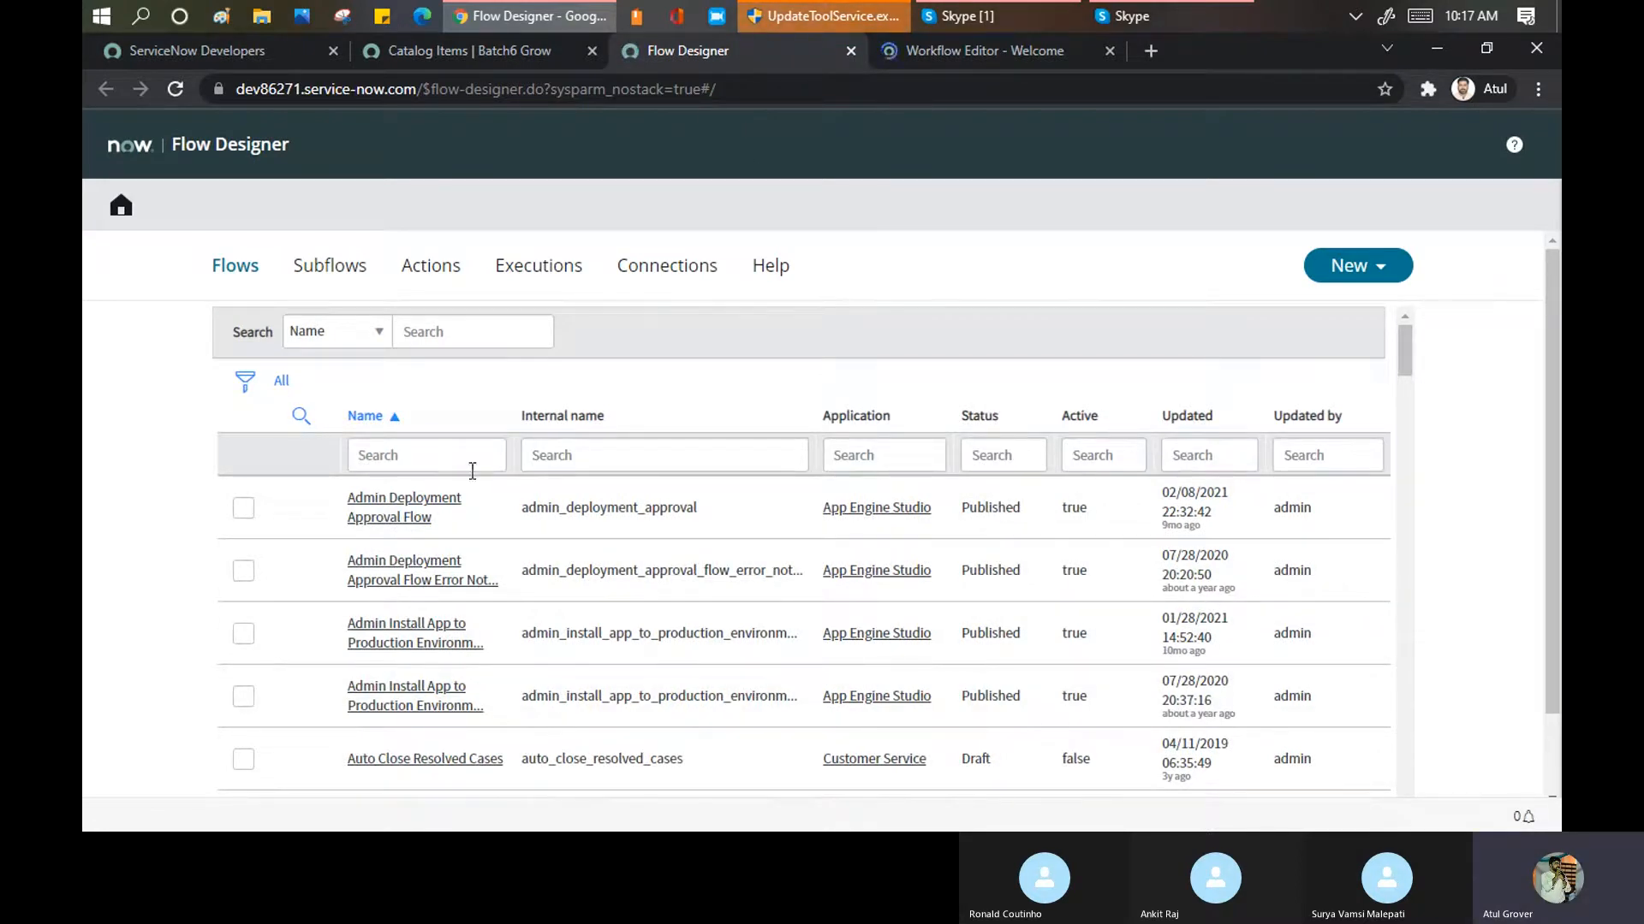
scroll(477, 525, down, 10)
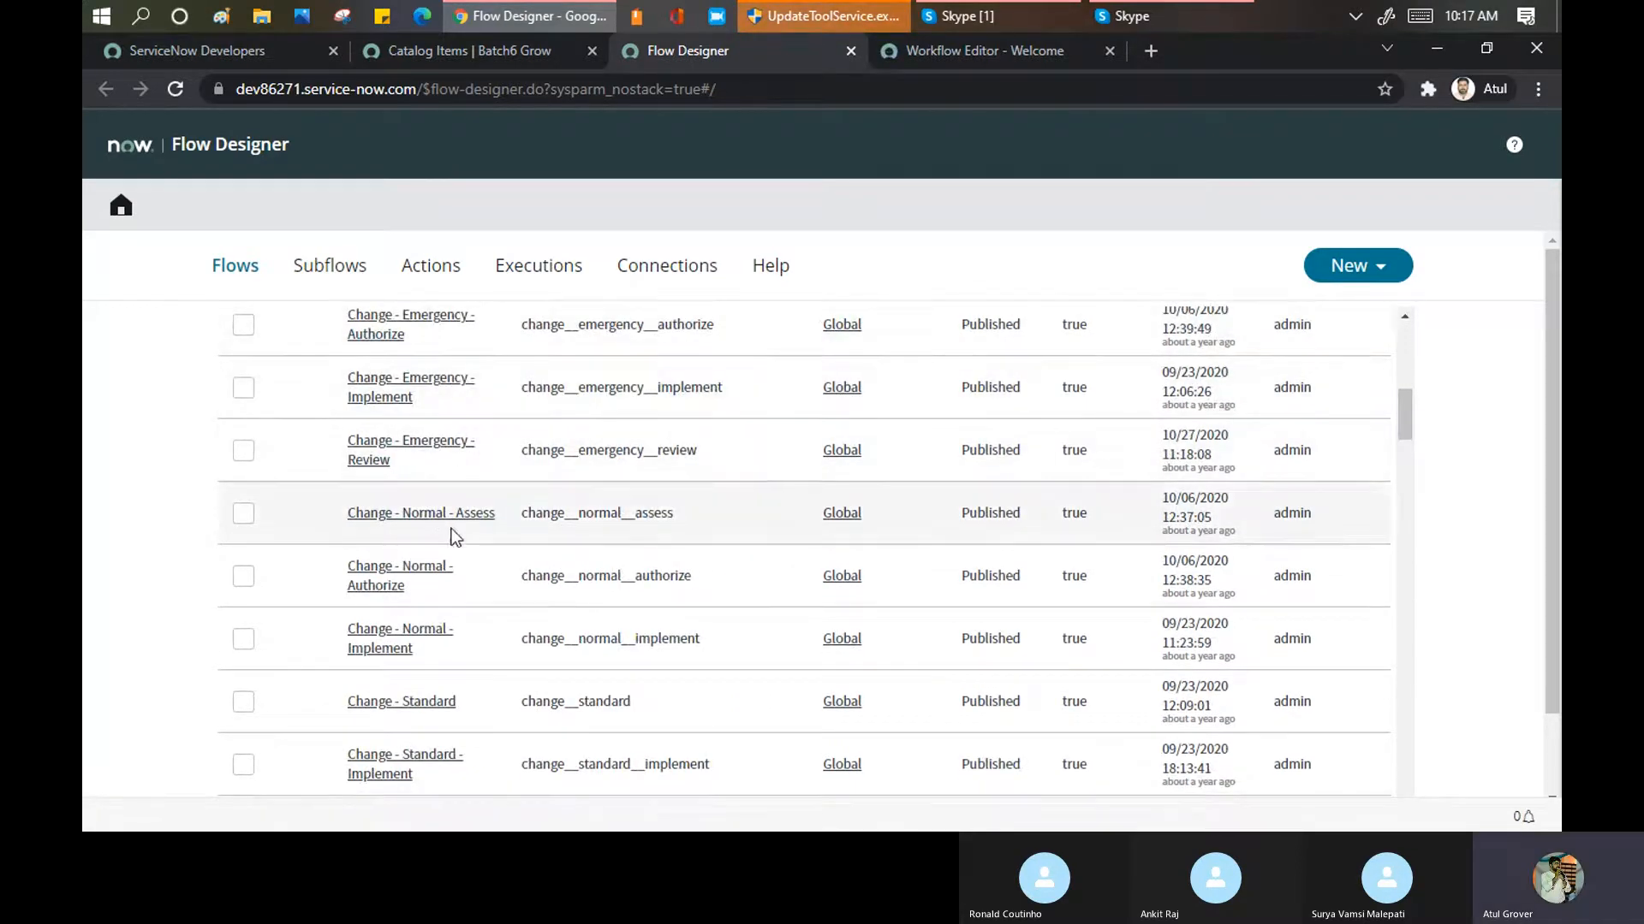
scroll(453, 609, down, 2)
scroll(454, 609, up, 12)
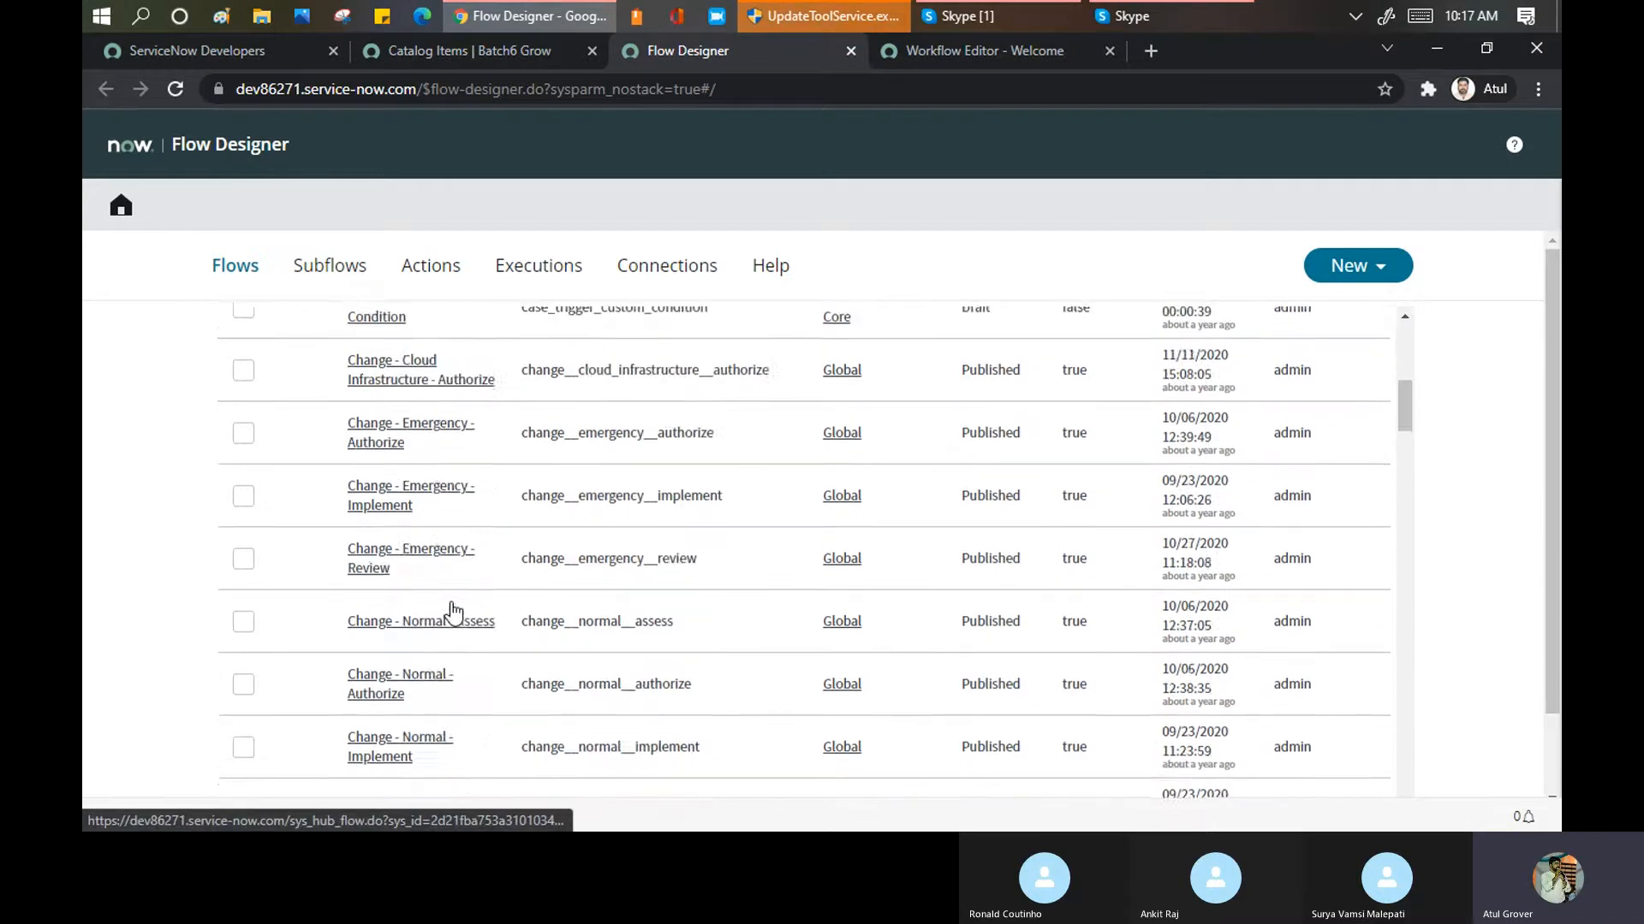
click(383, 444)
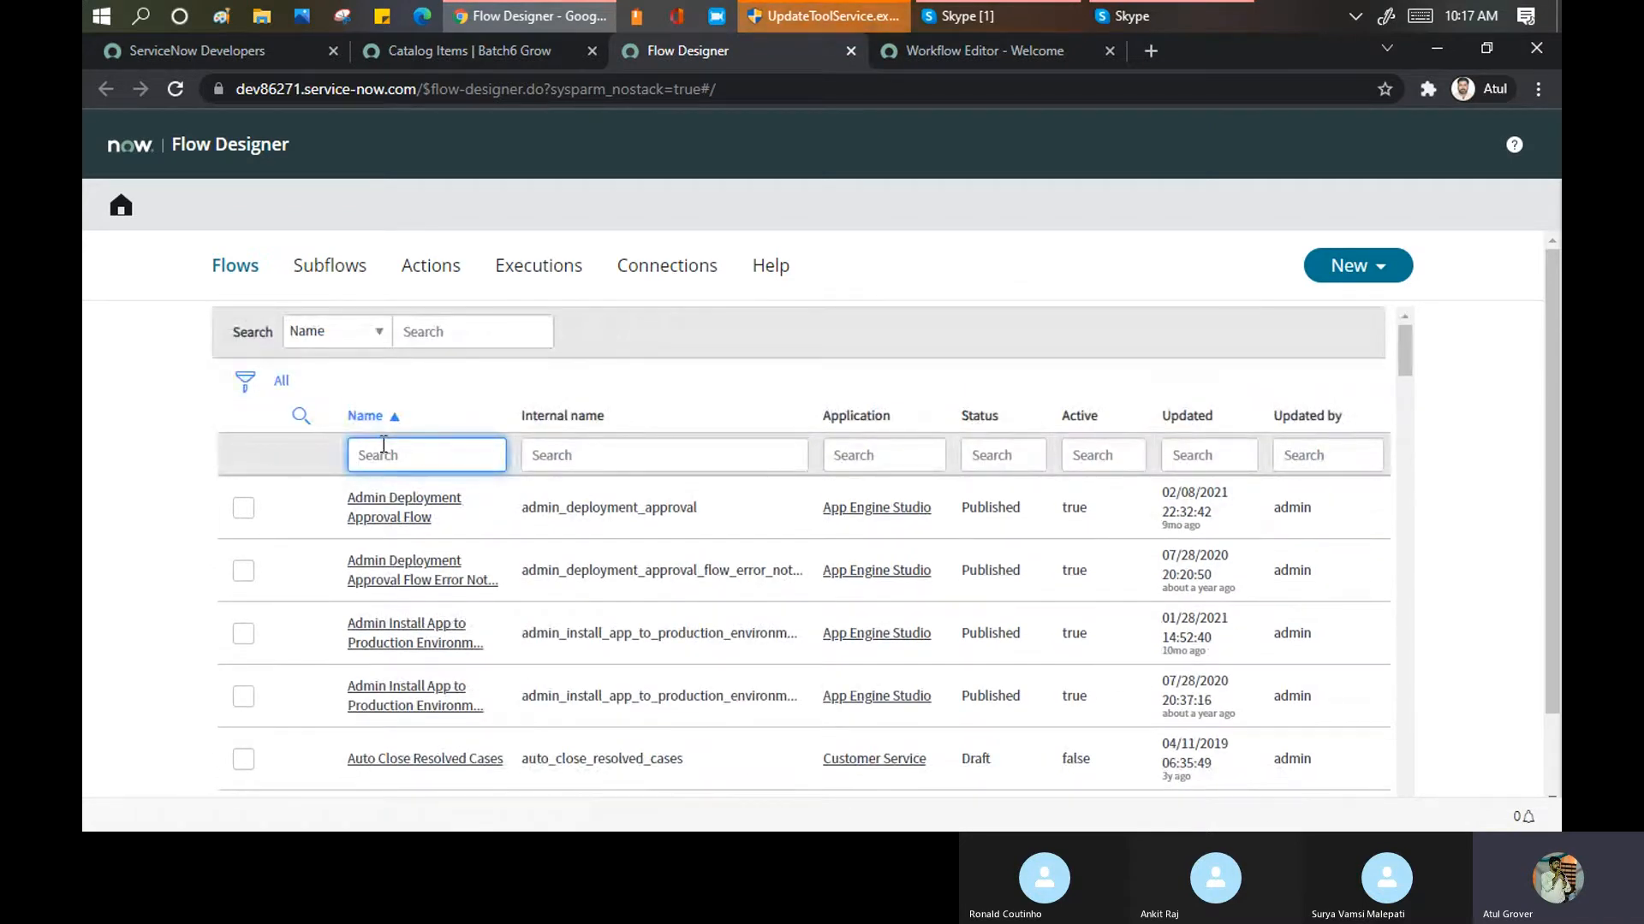
text(*normal)
key(Return)
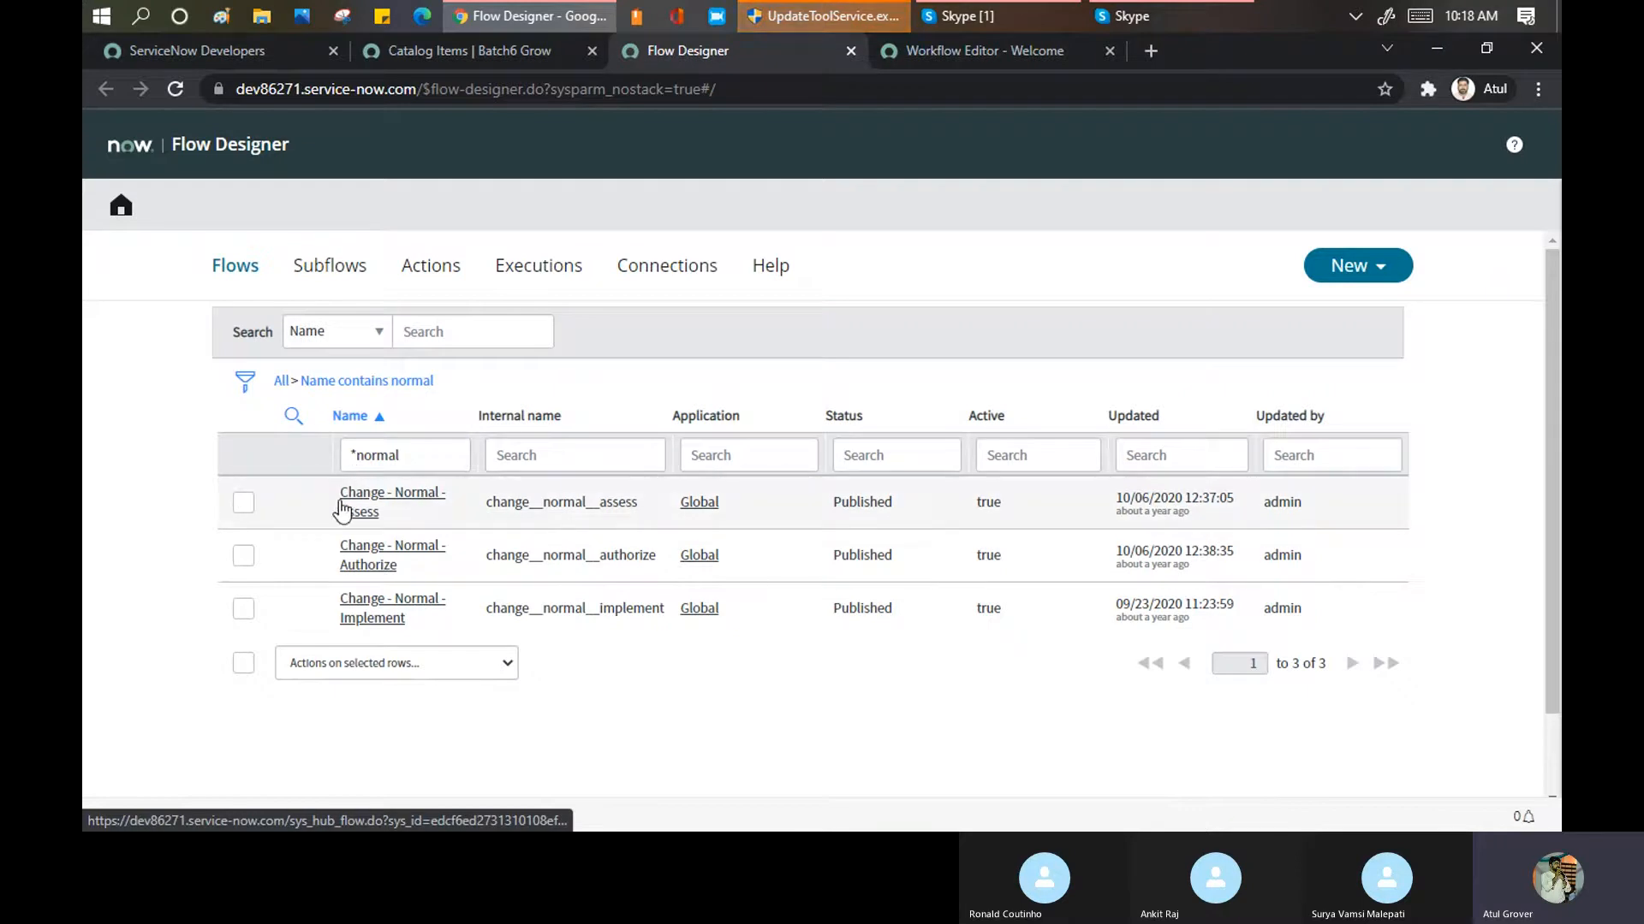
Compare the Workflow Editor's list of workflows with the filtered Change - Normal flows in Flow Designer
click(933, 54)
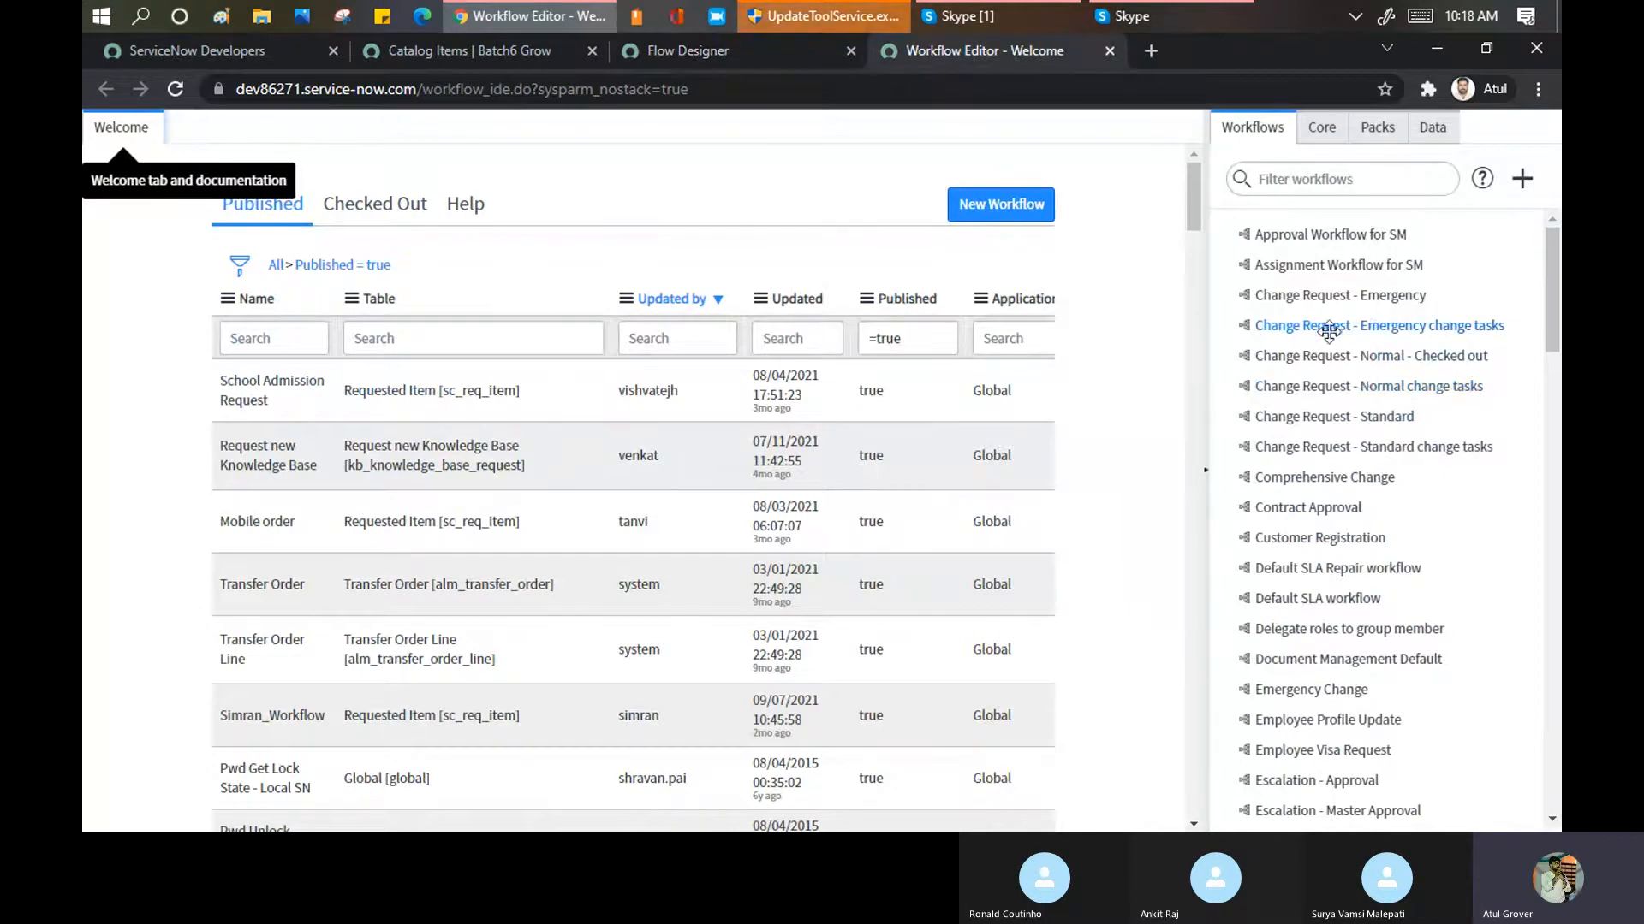
click(727, 47)
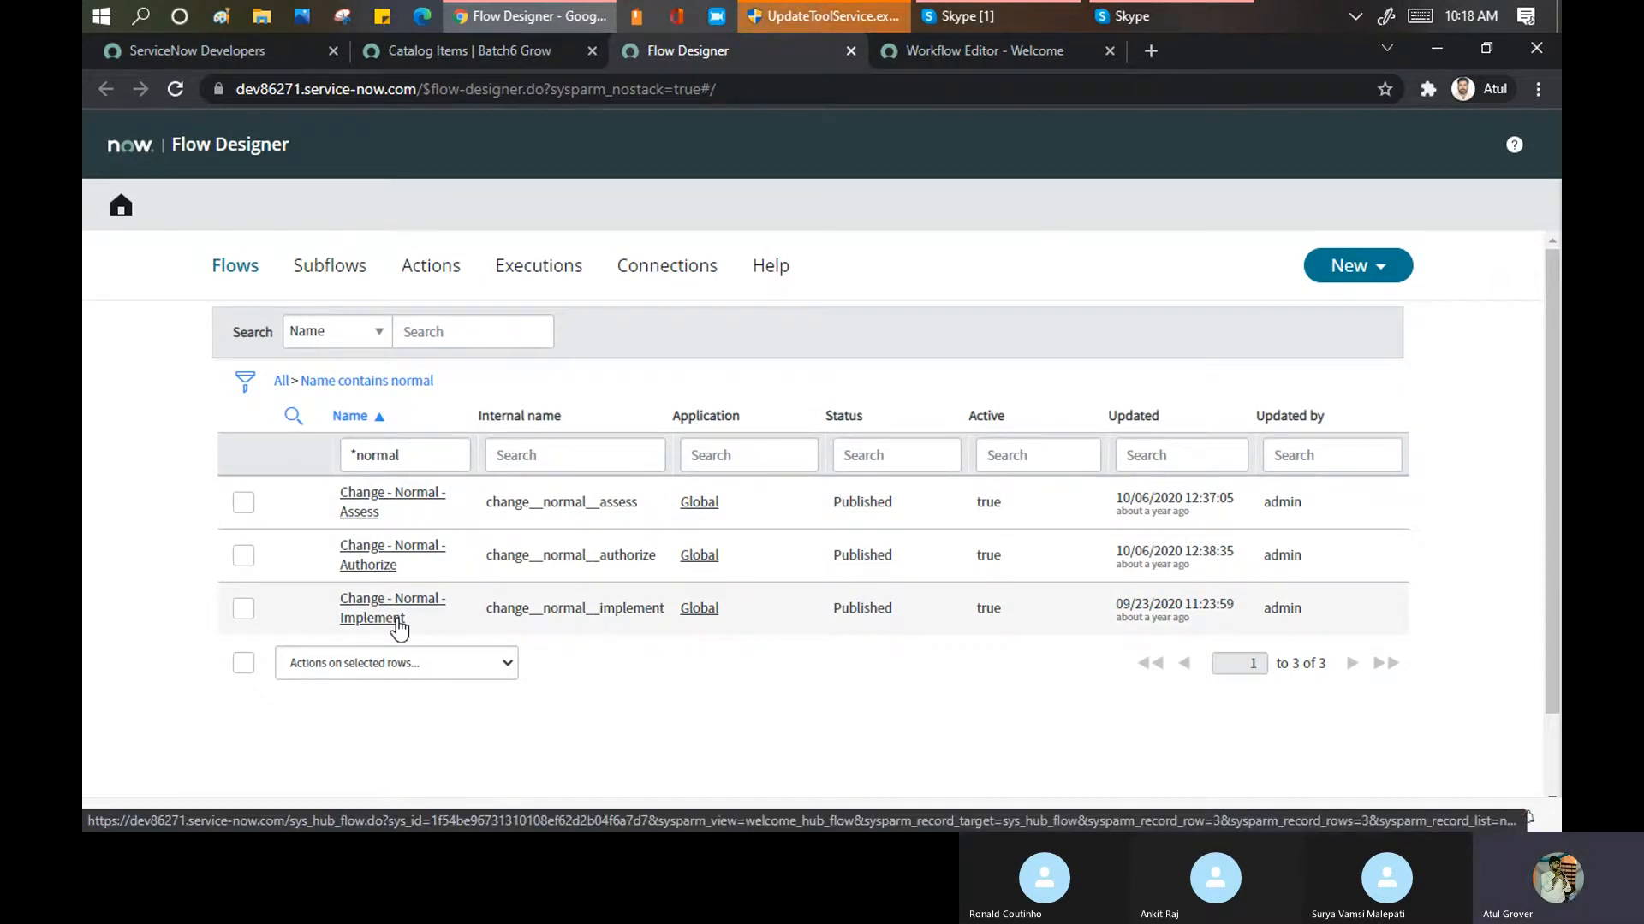
click(988, 58)
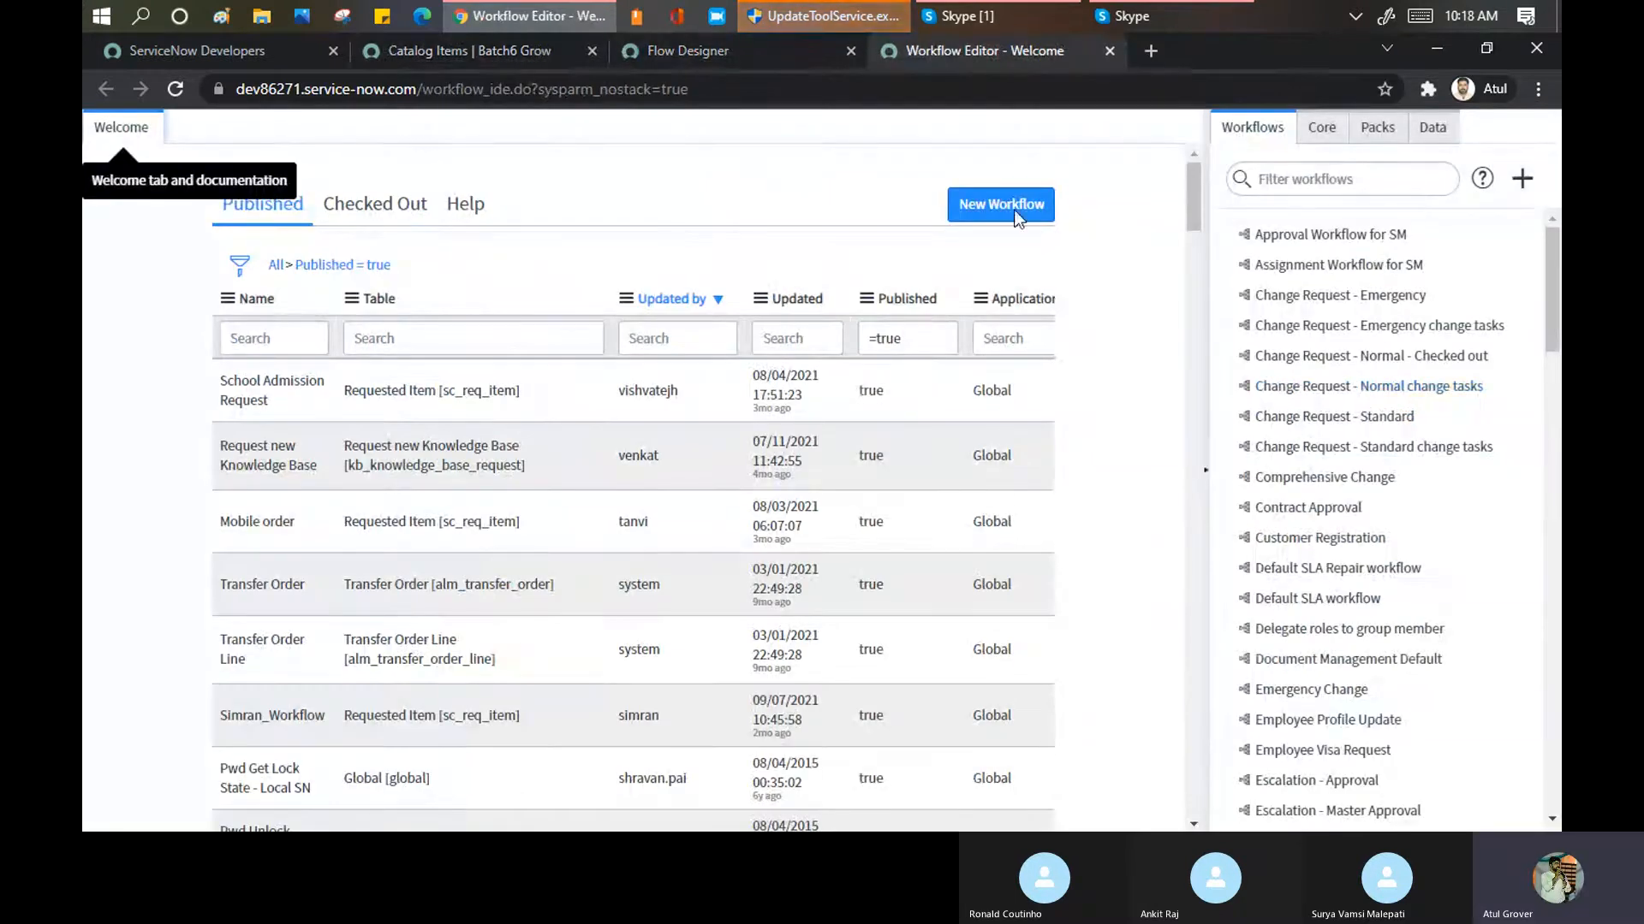
Show the Flow Designer actions, filter them by name with "*task" and look through the matching actions
click(734, 53)
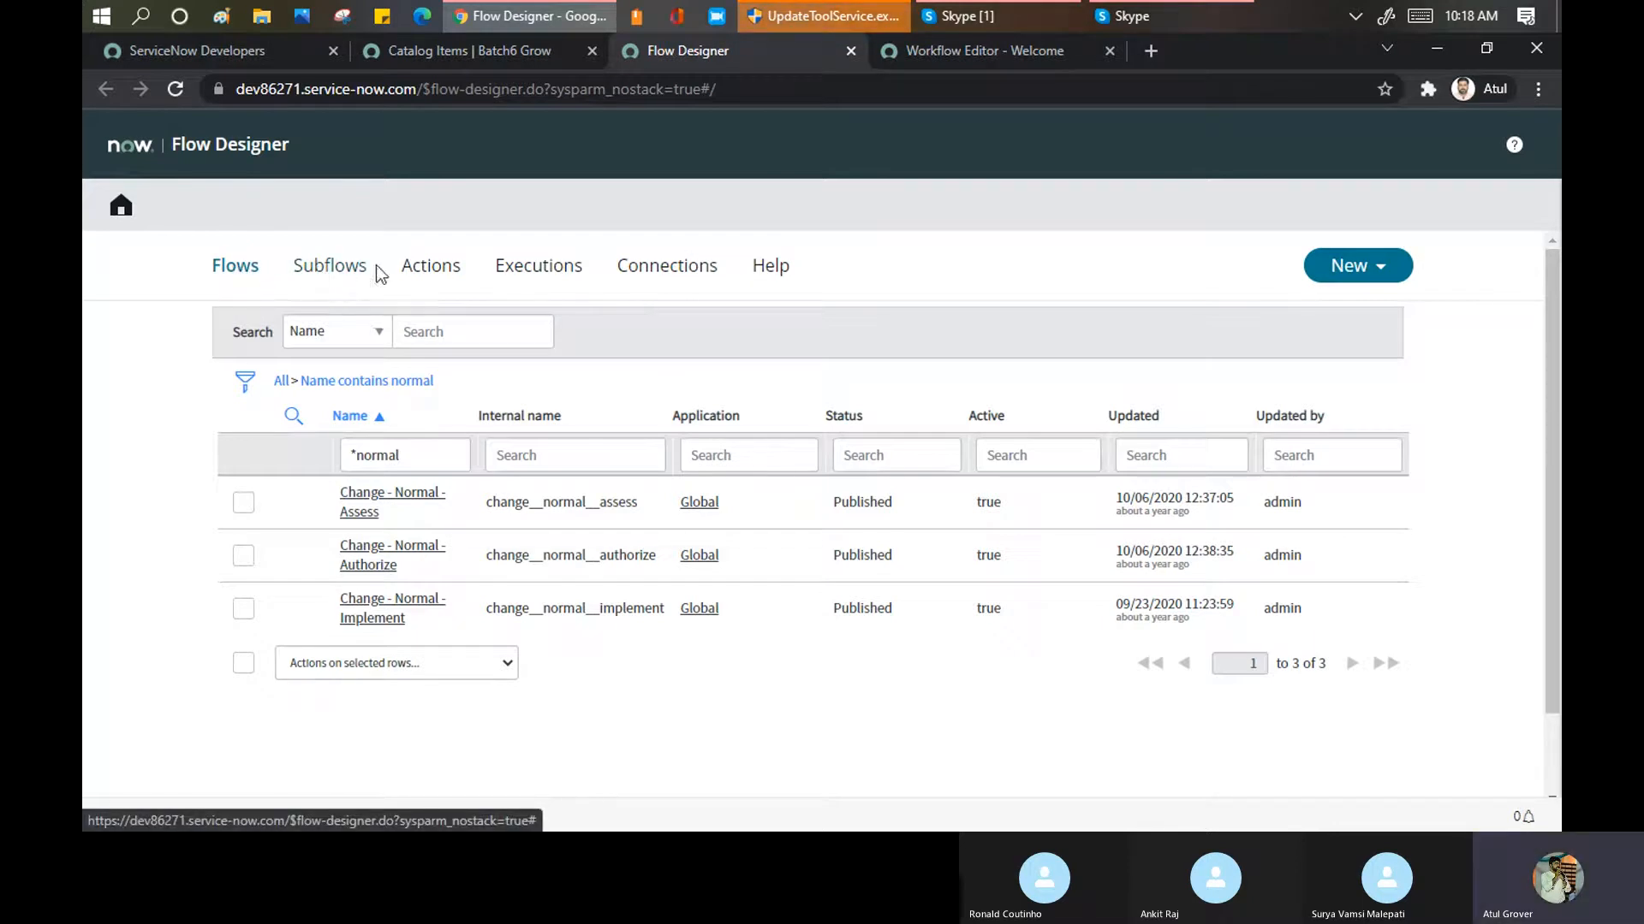
click(425, 276)
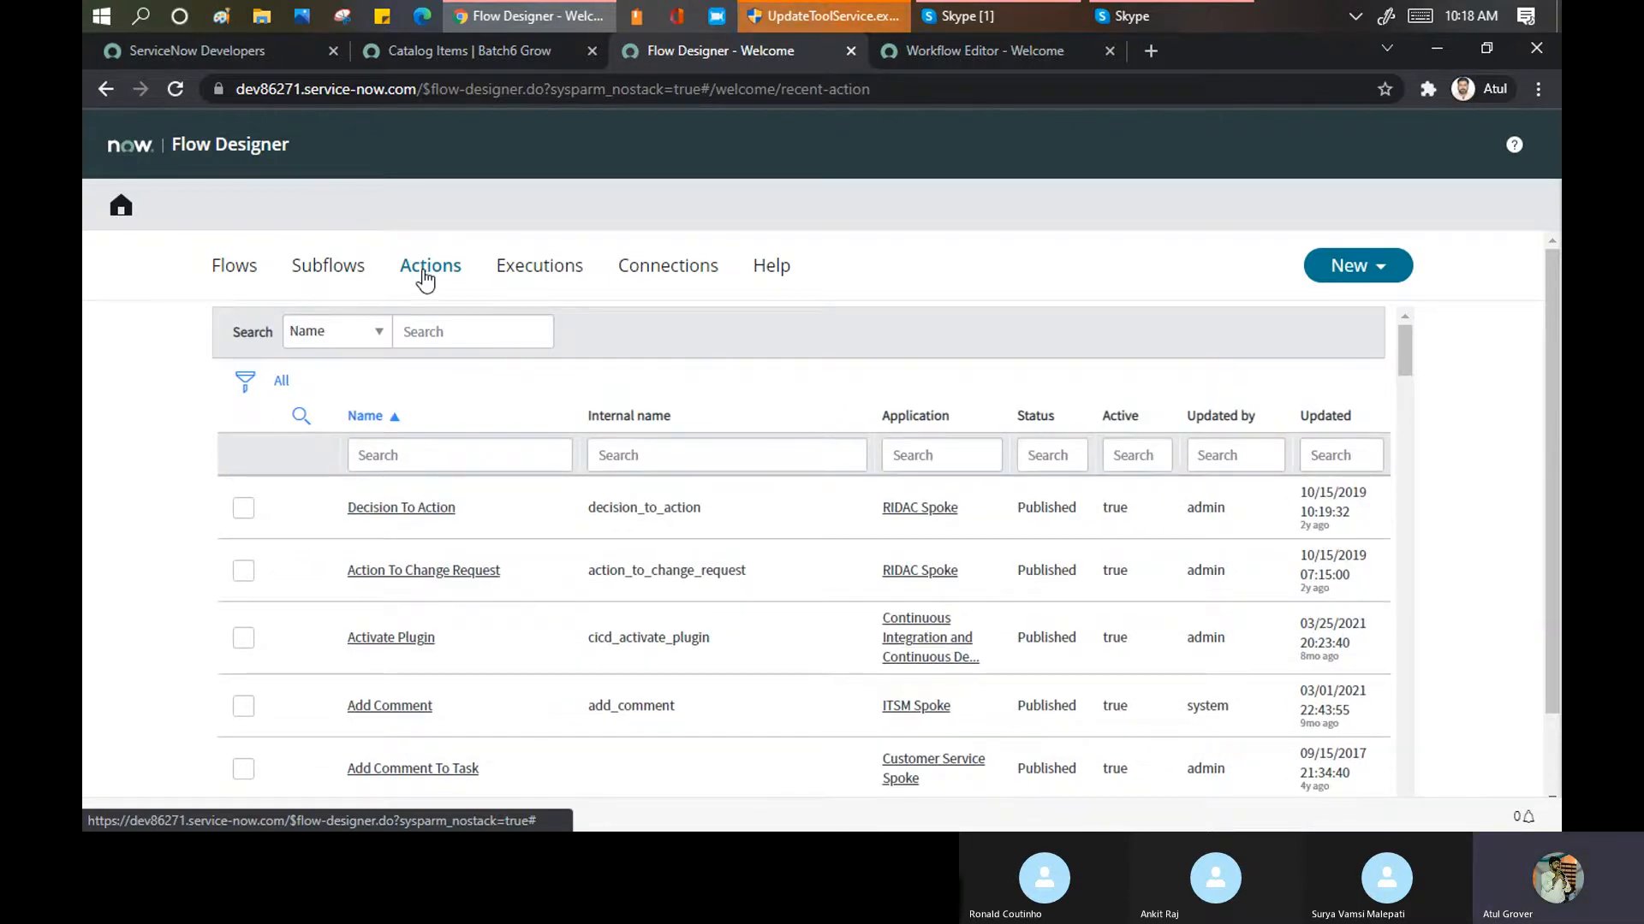
click(392, 458)
text(*task)
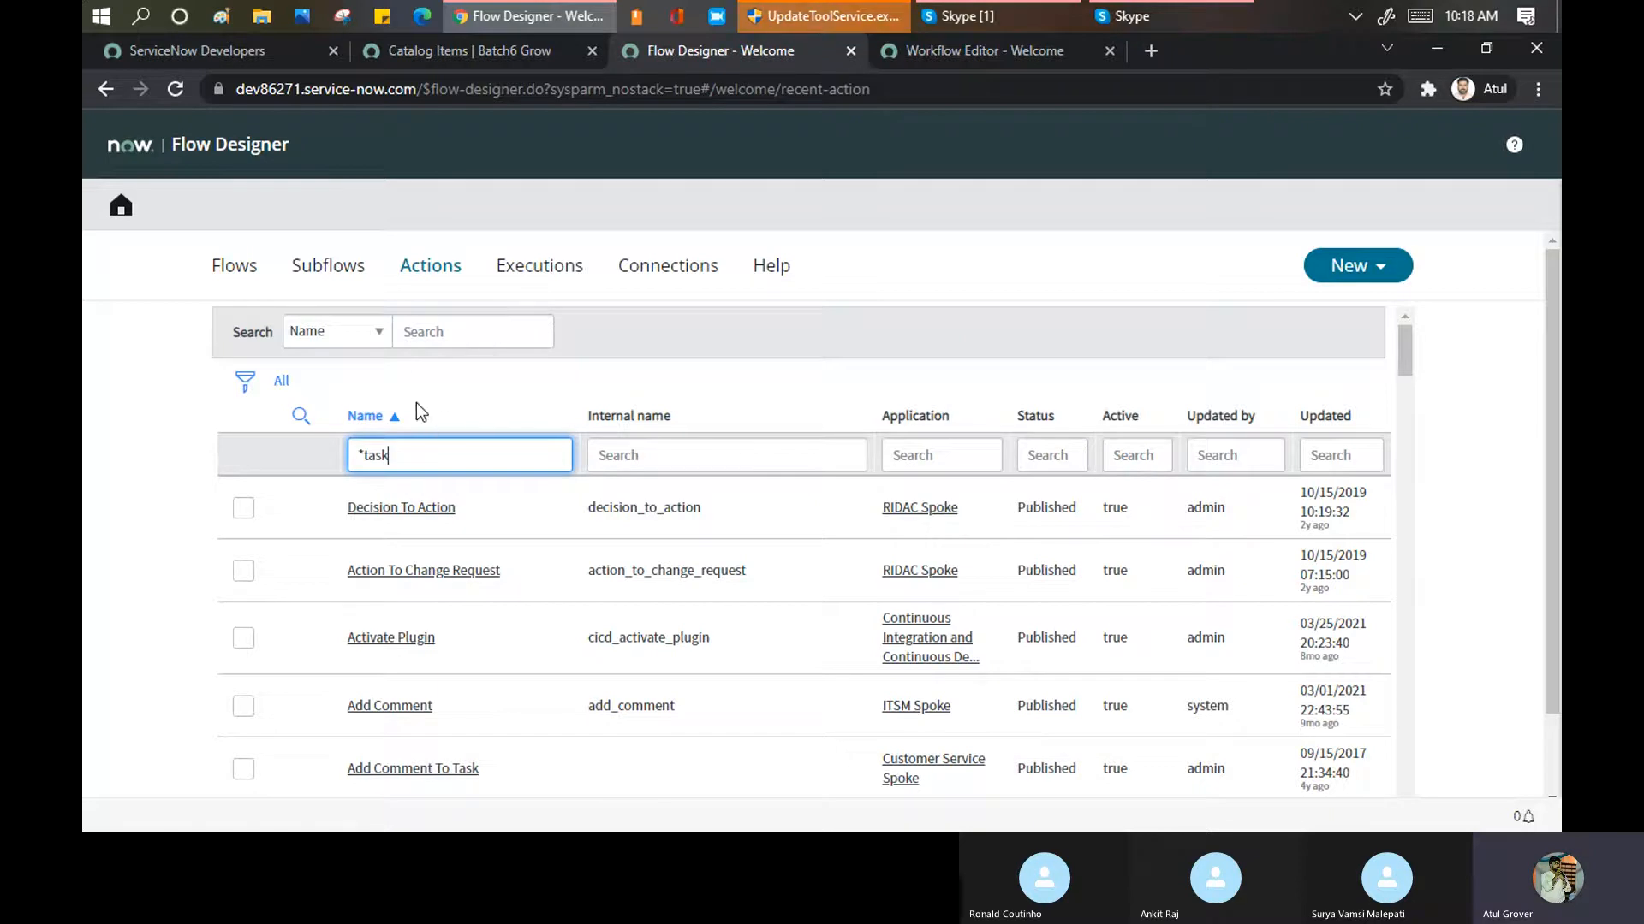
key(Return)
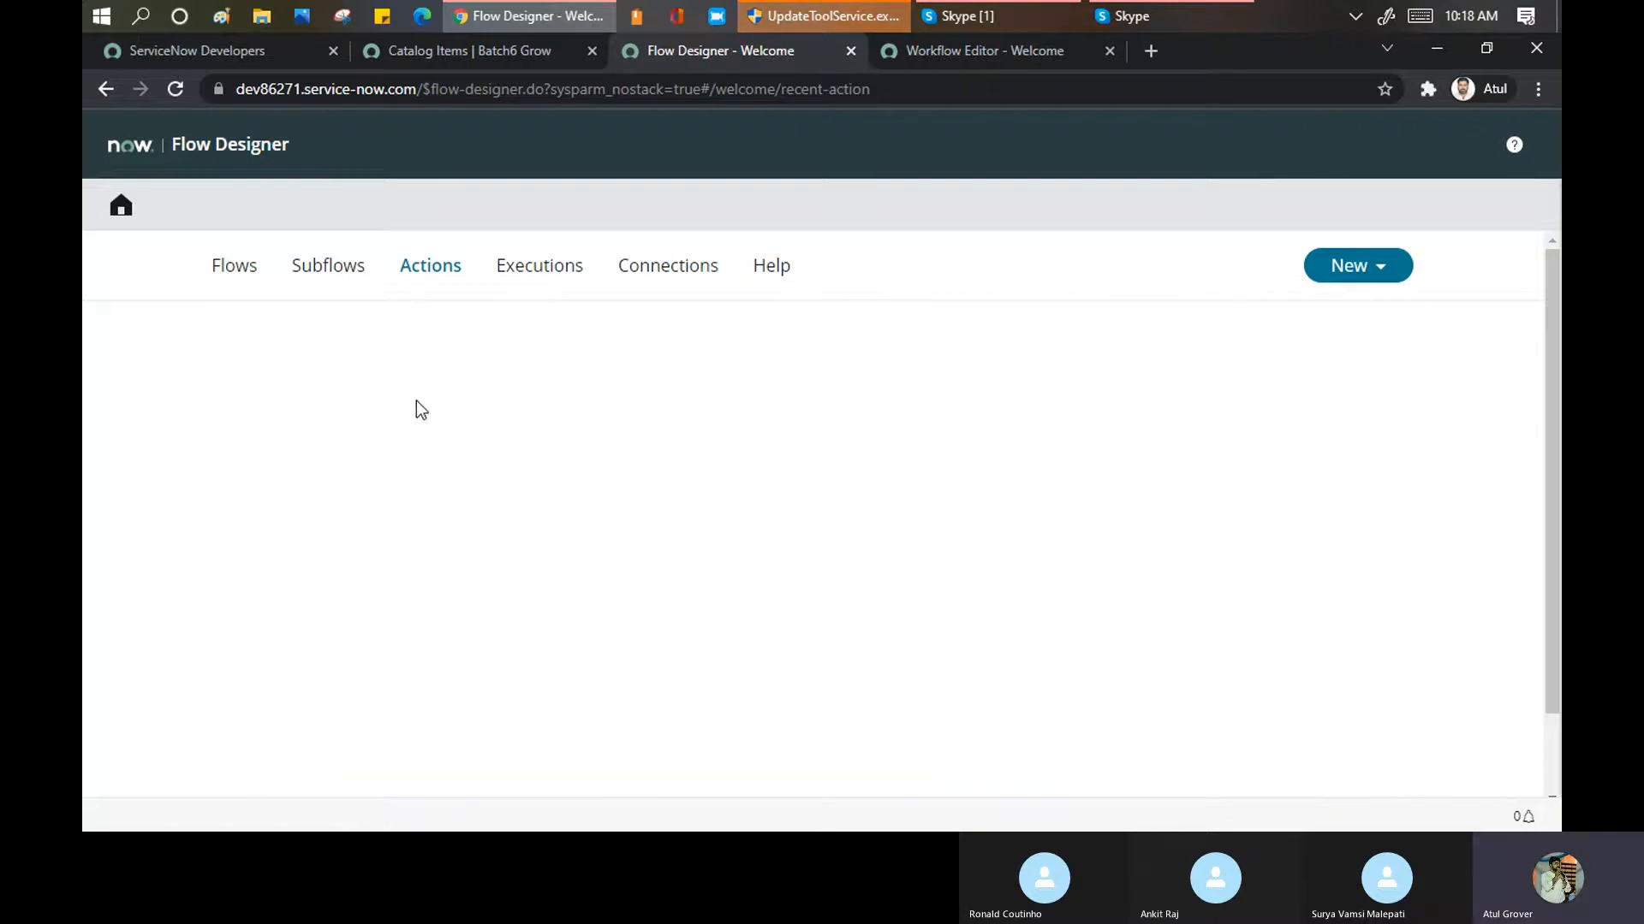
scroll(446, 465, down, 3)
scroll(448, 476, down, 3)
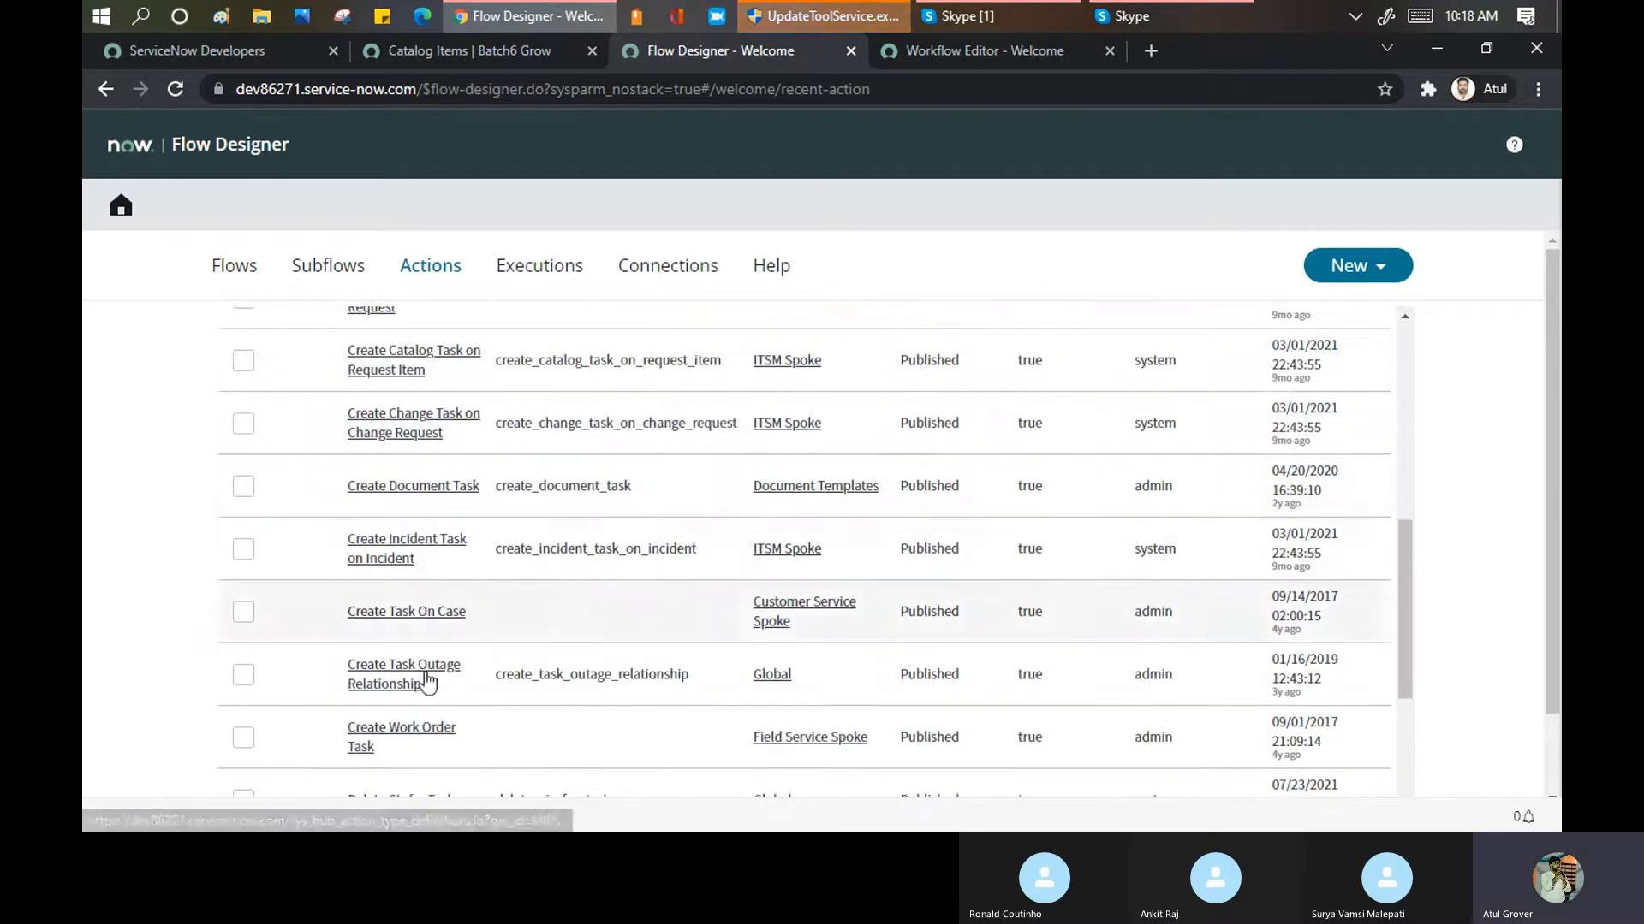
scroll(460, 514, up, 5)
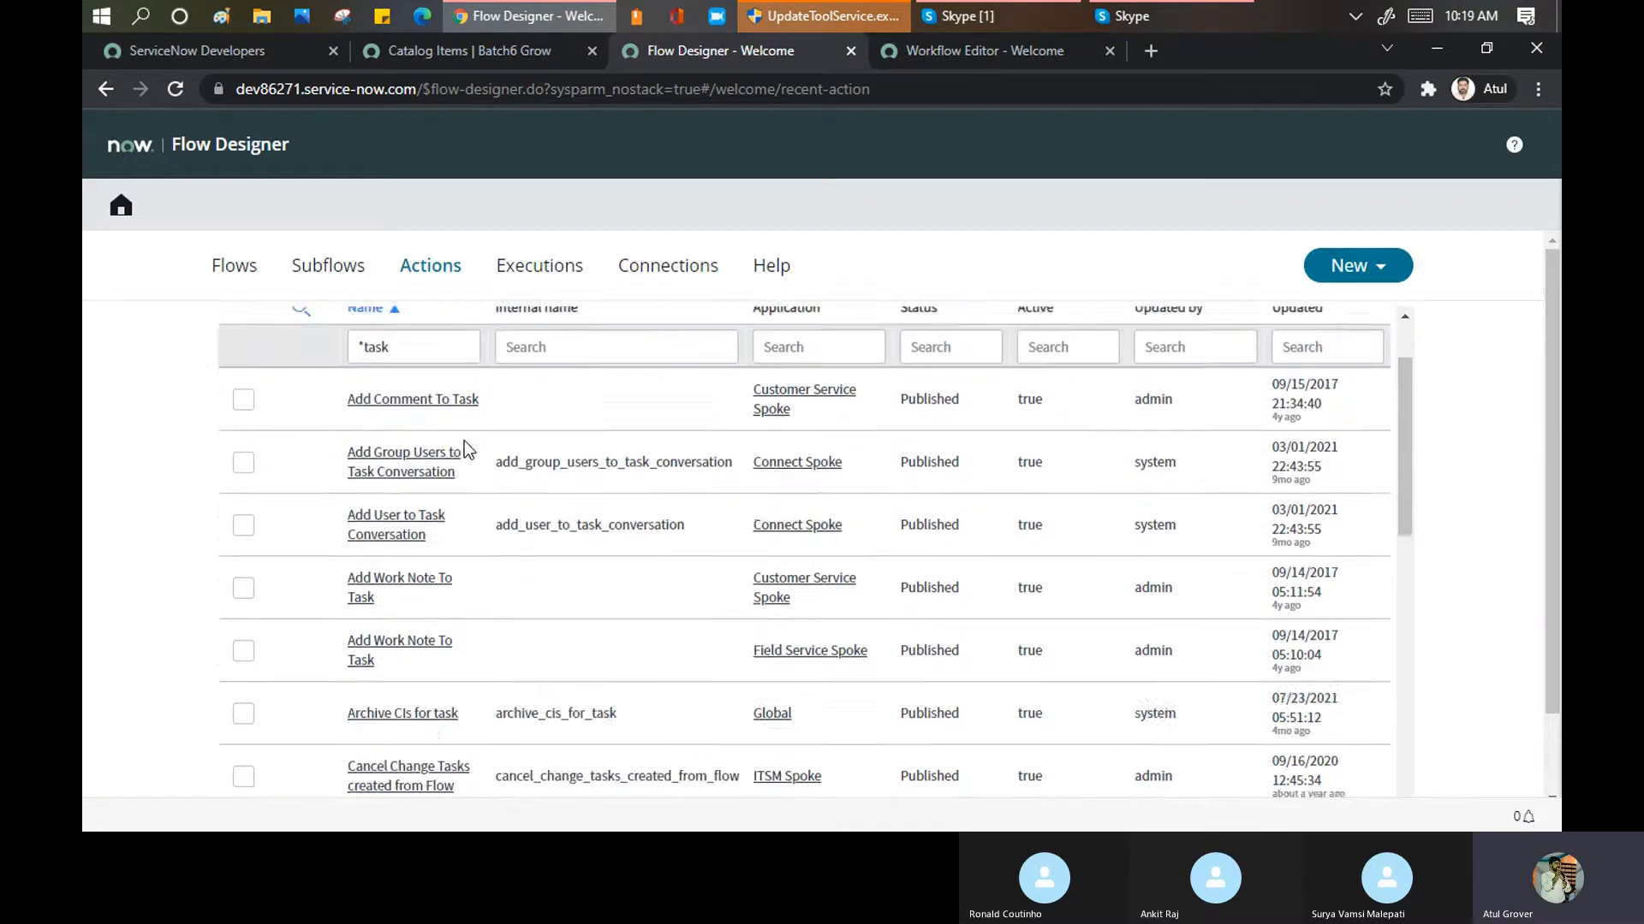
Change the name filter on the Flow Designer actions to "*catalog task"
click(422, 453)
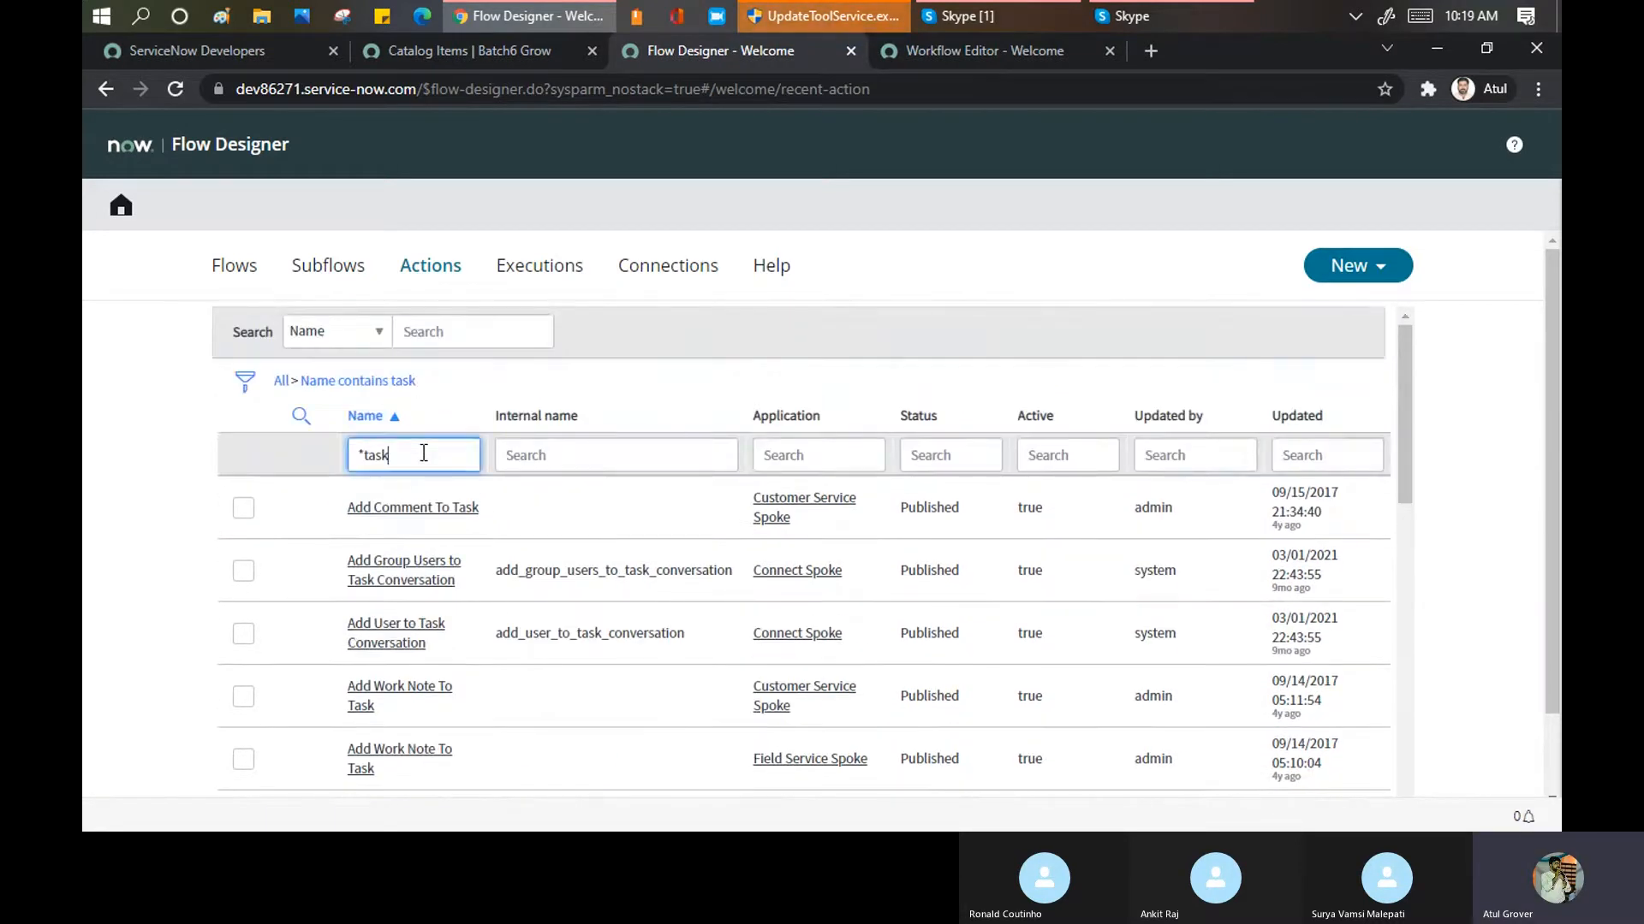
key(BackSpace)
key(BackSpace)
key(BackSpace)
key(BackSpace)
text(catalog ta)
key(Return)
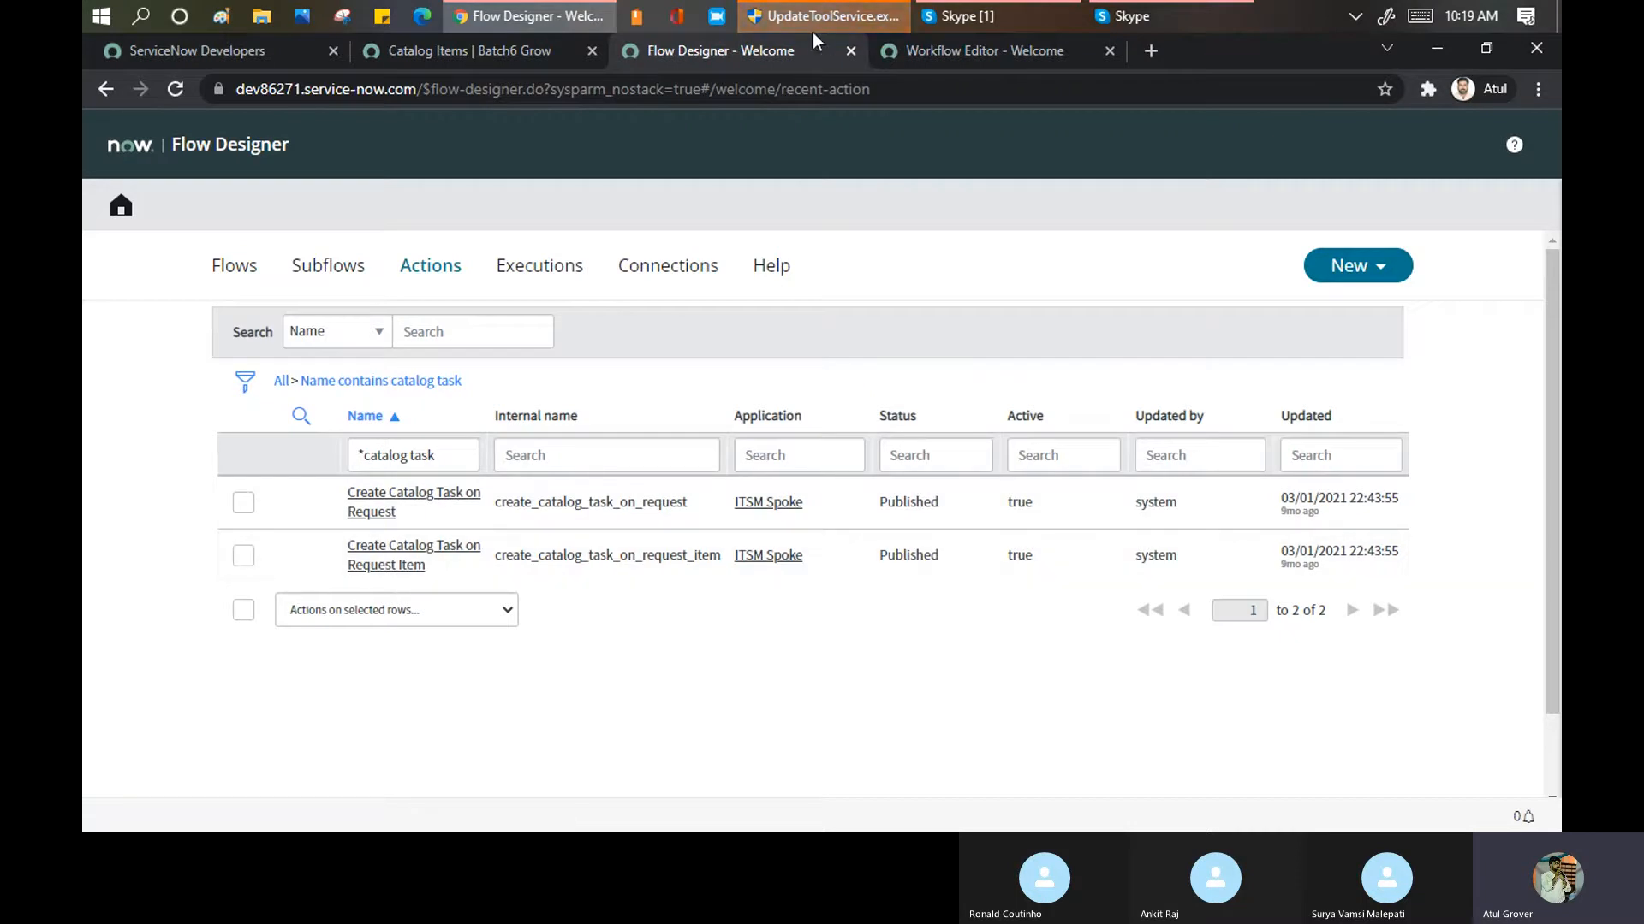
Switch to the Workflow Editor, look over its core activities and workflows, and open the Change Request - Emergency workflow
click(963, 54)
click(1321, 127)
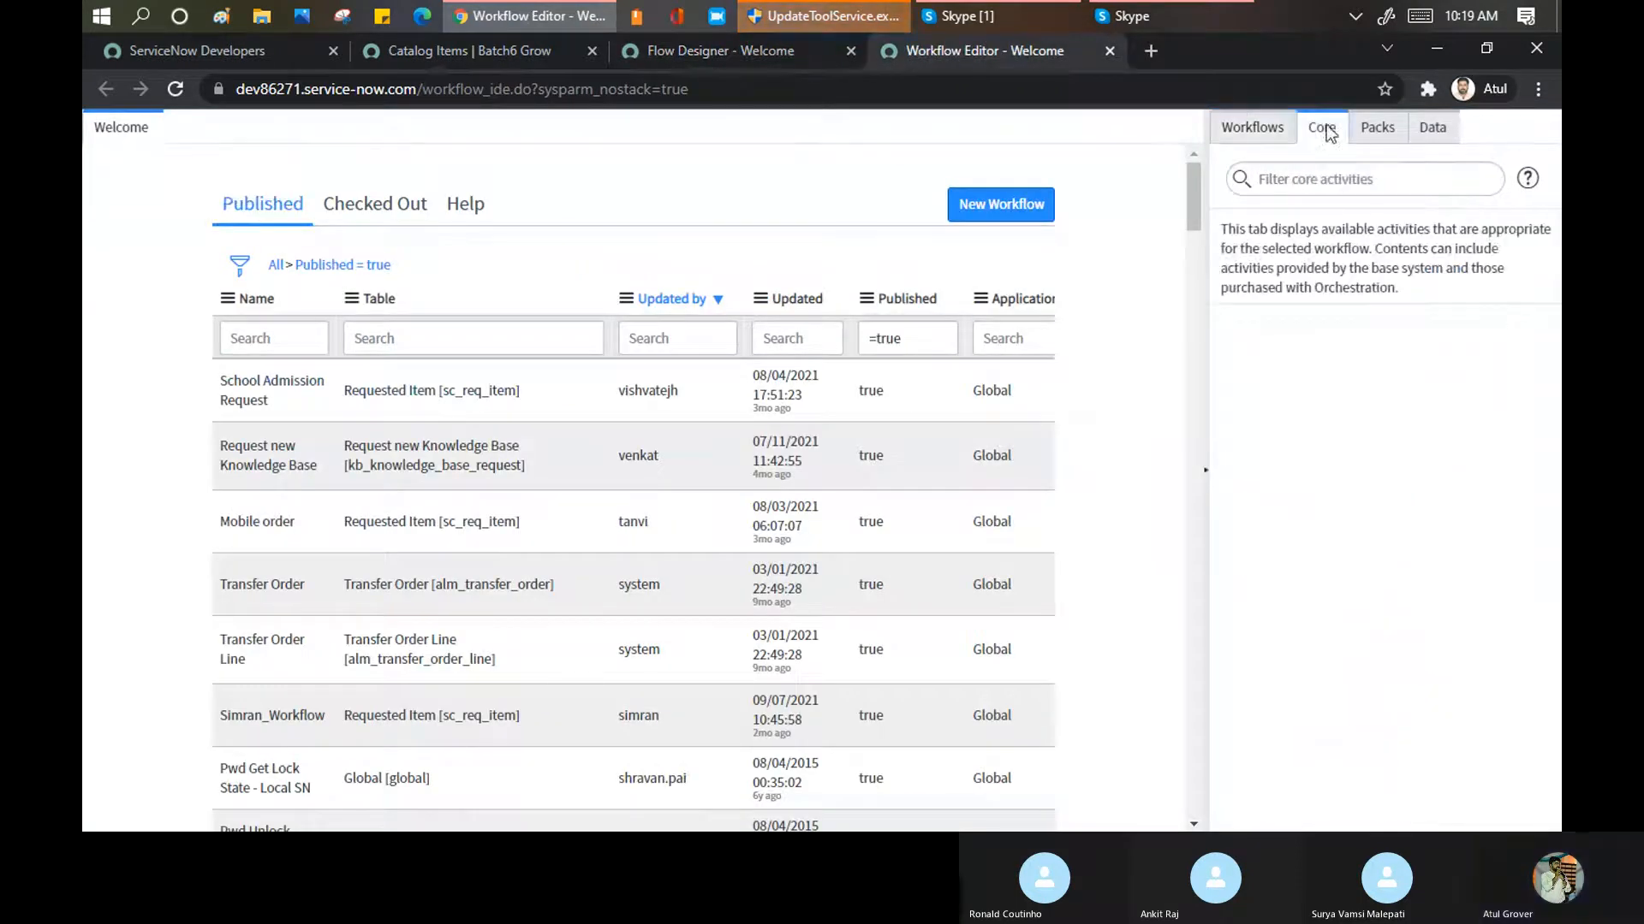
click(1258, 127)
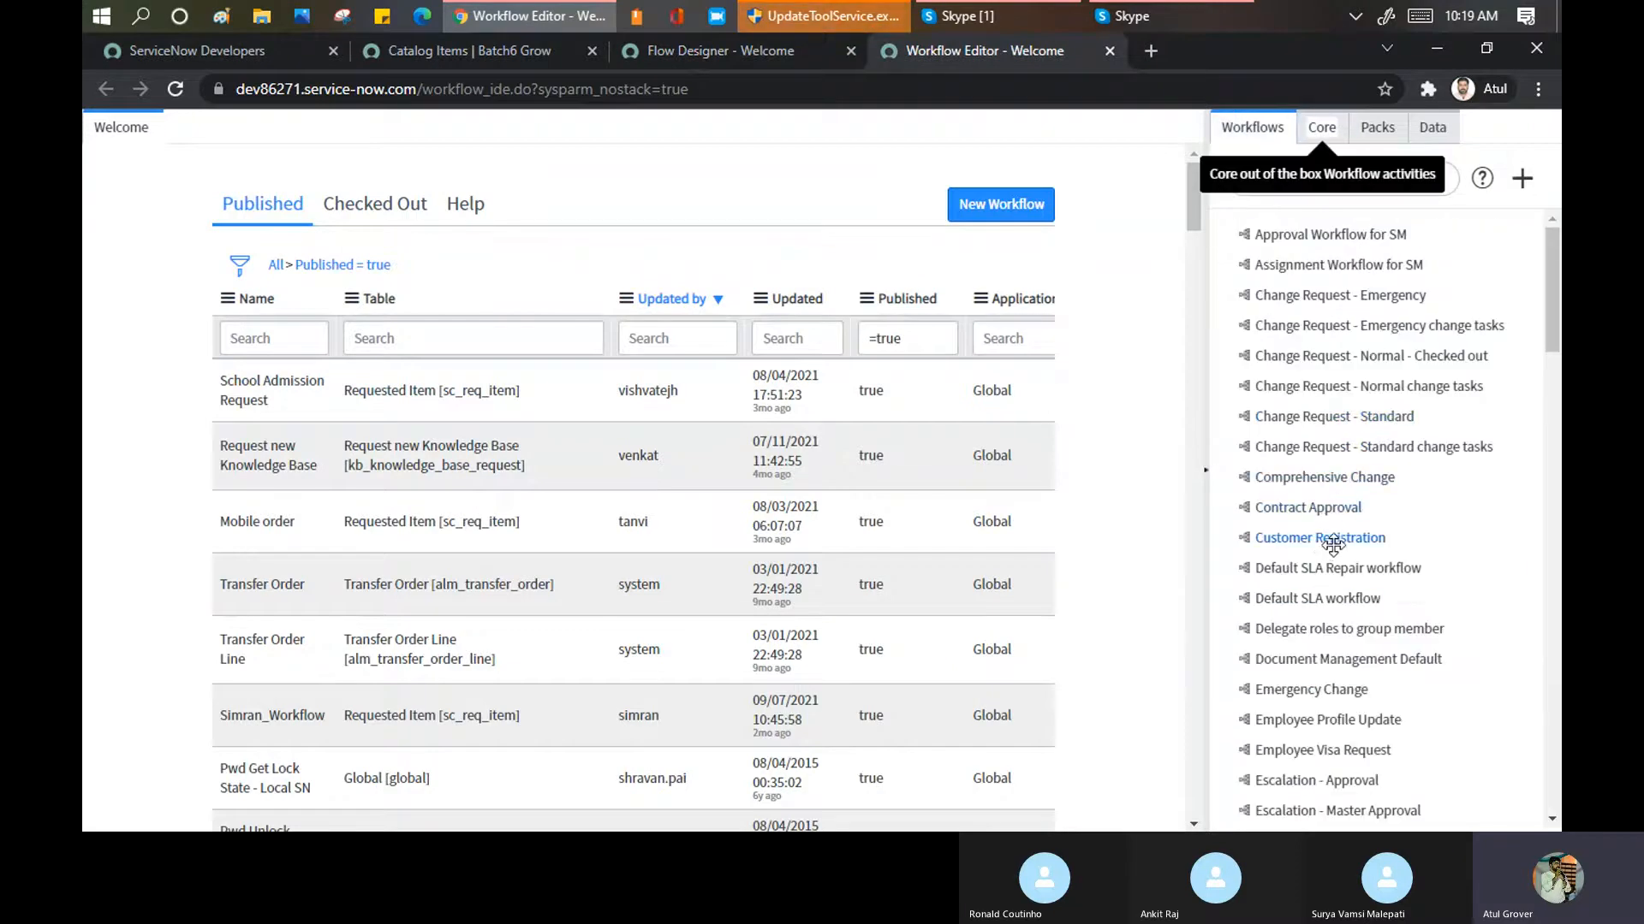
scroll(1318, 540, down, 8)
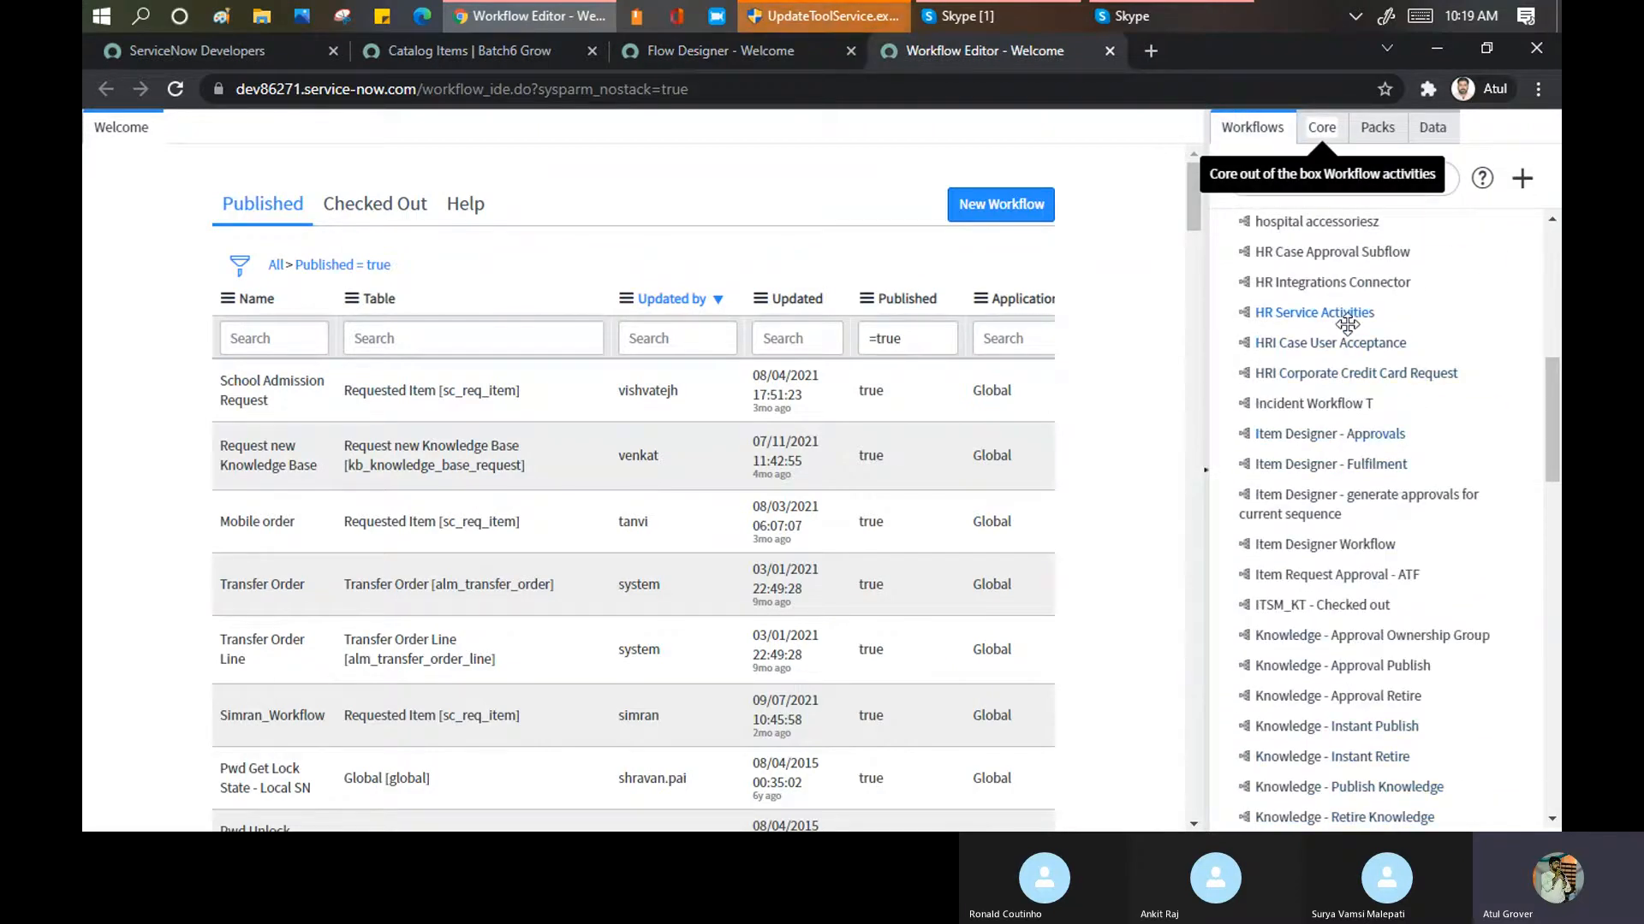
scroll(1346, 324, up, 8)
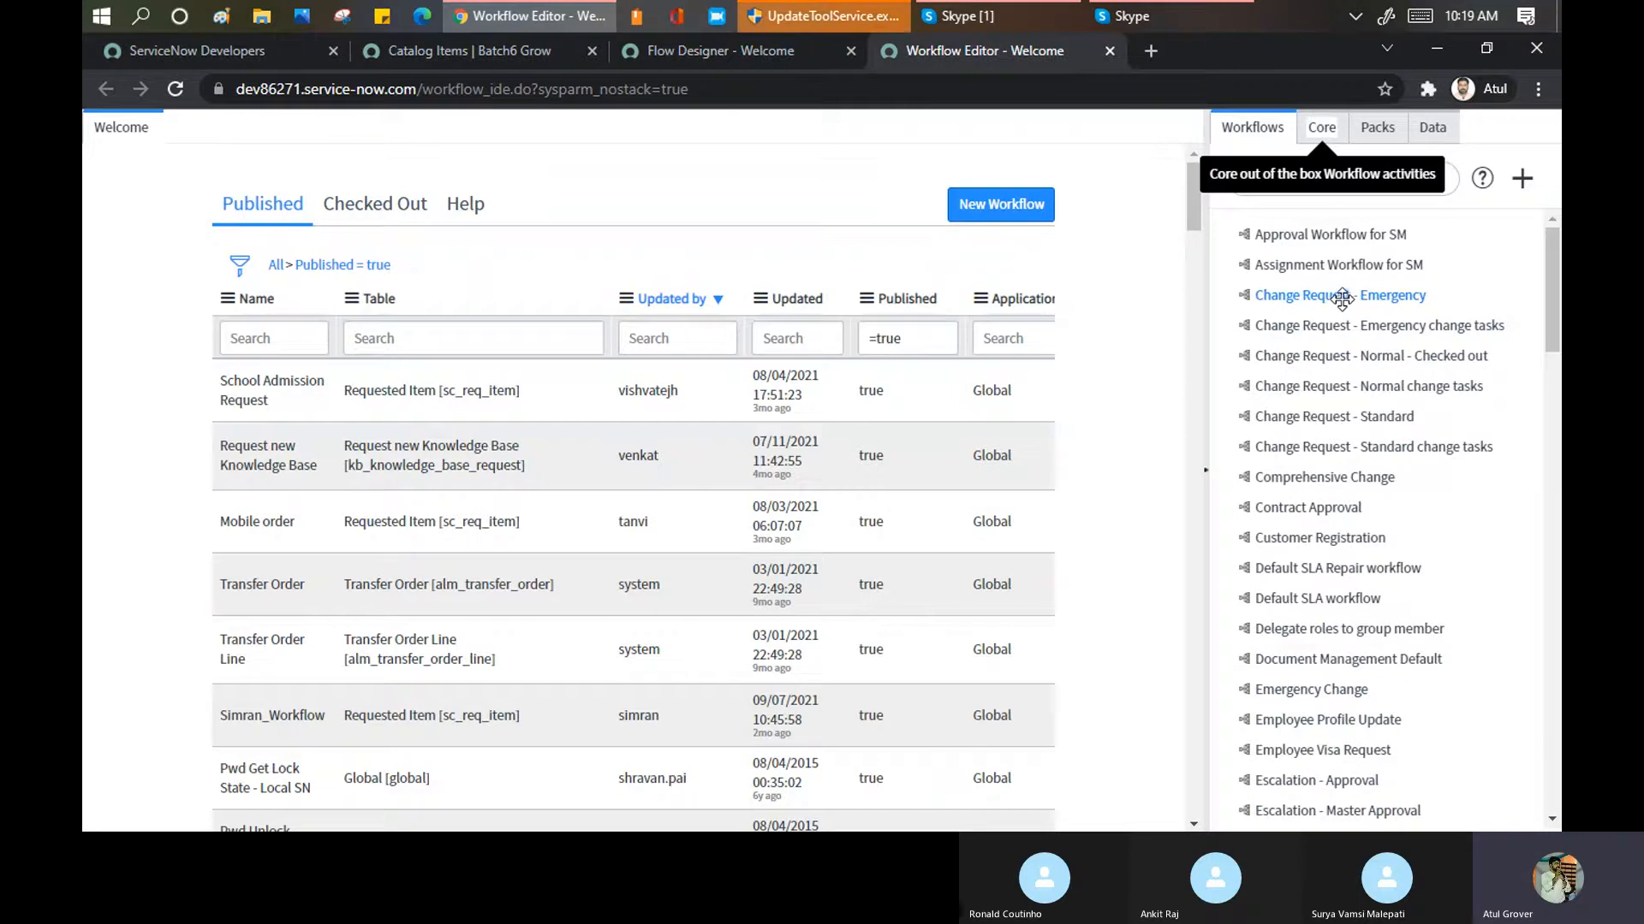
click(1306, 296)
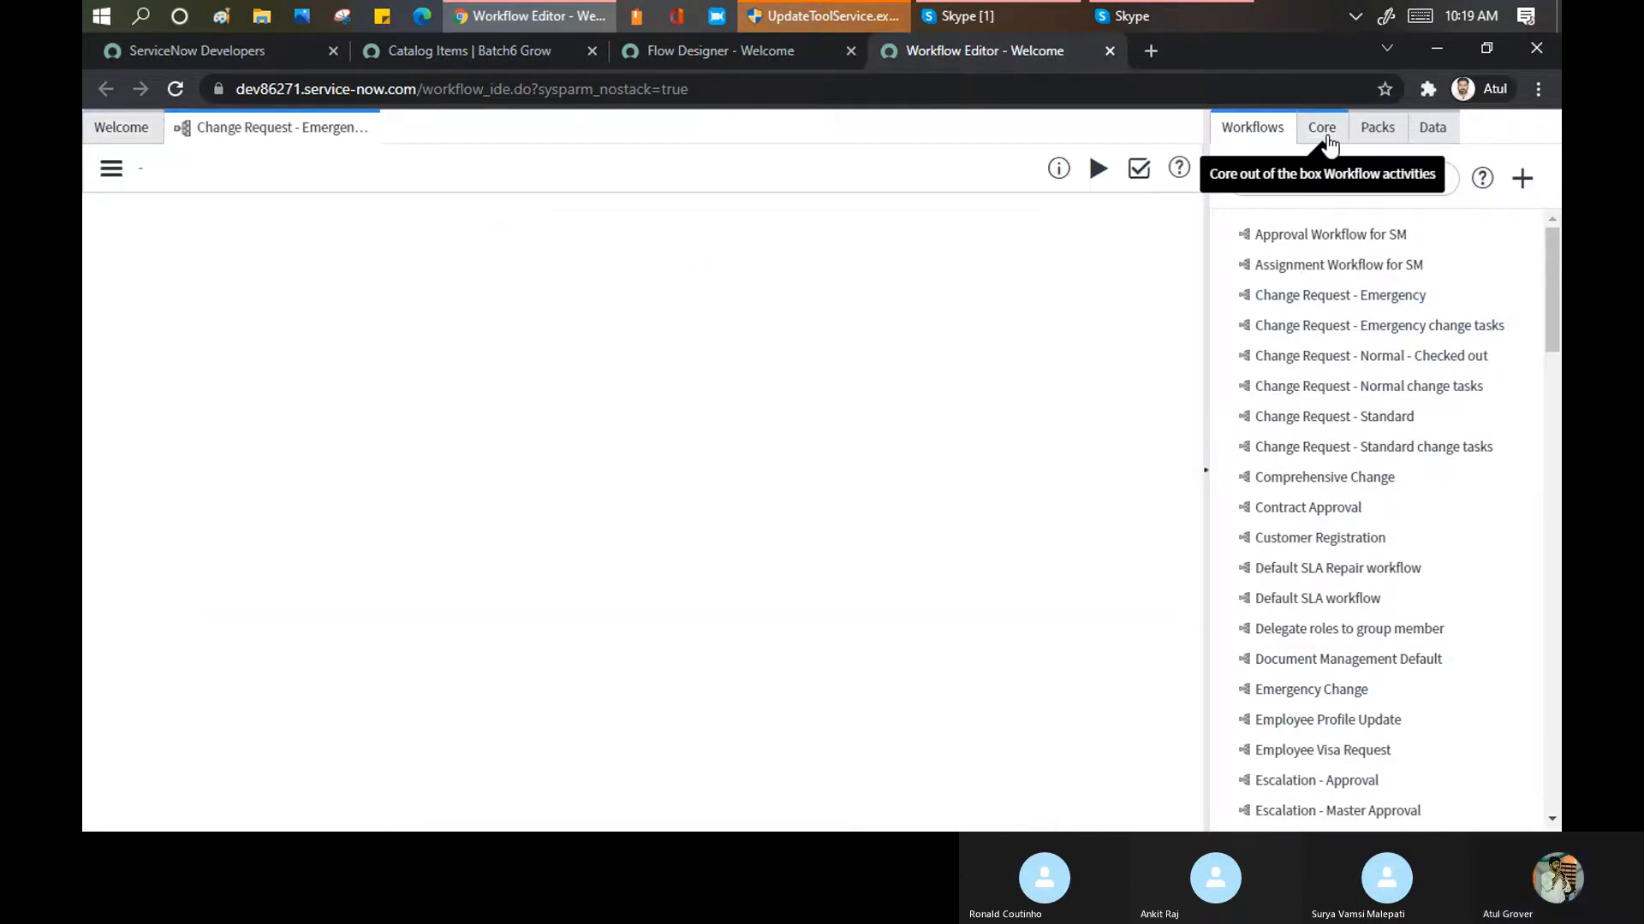
Look over the Workflow Editor's core activities and expand the Tasks group to see its activities
click(1323, 132)
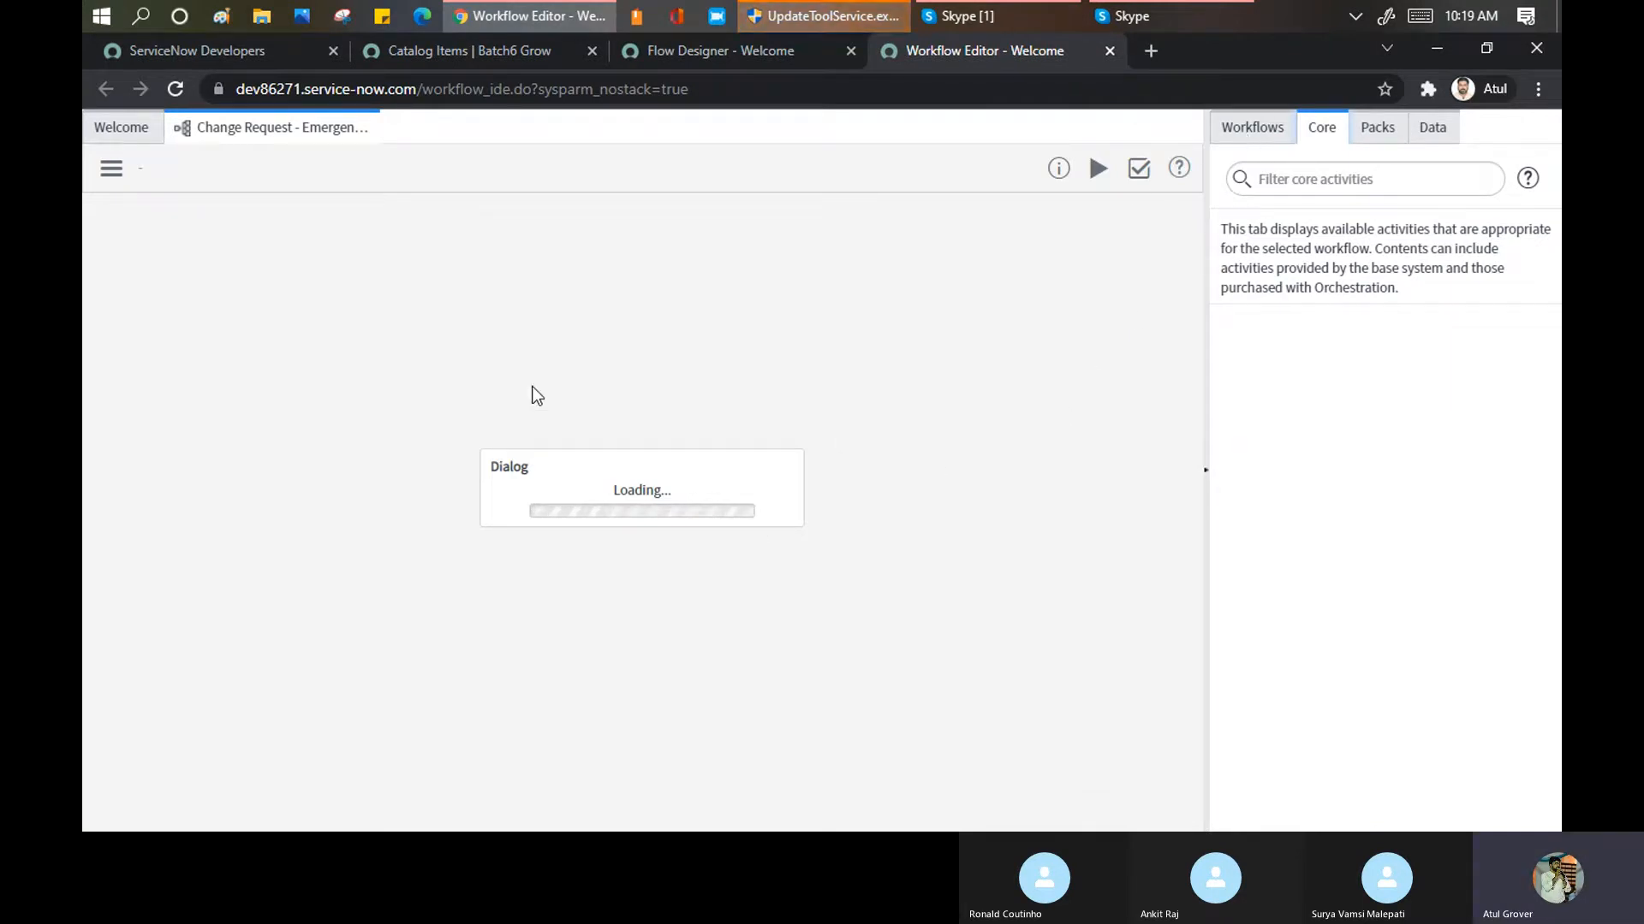
click(1254, 129)
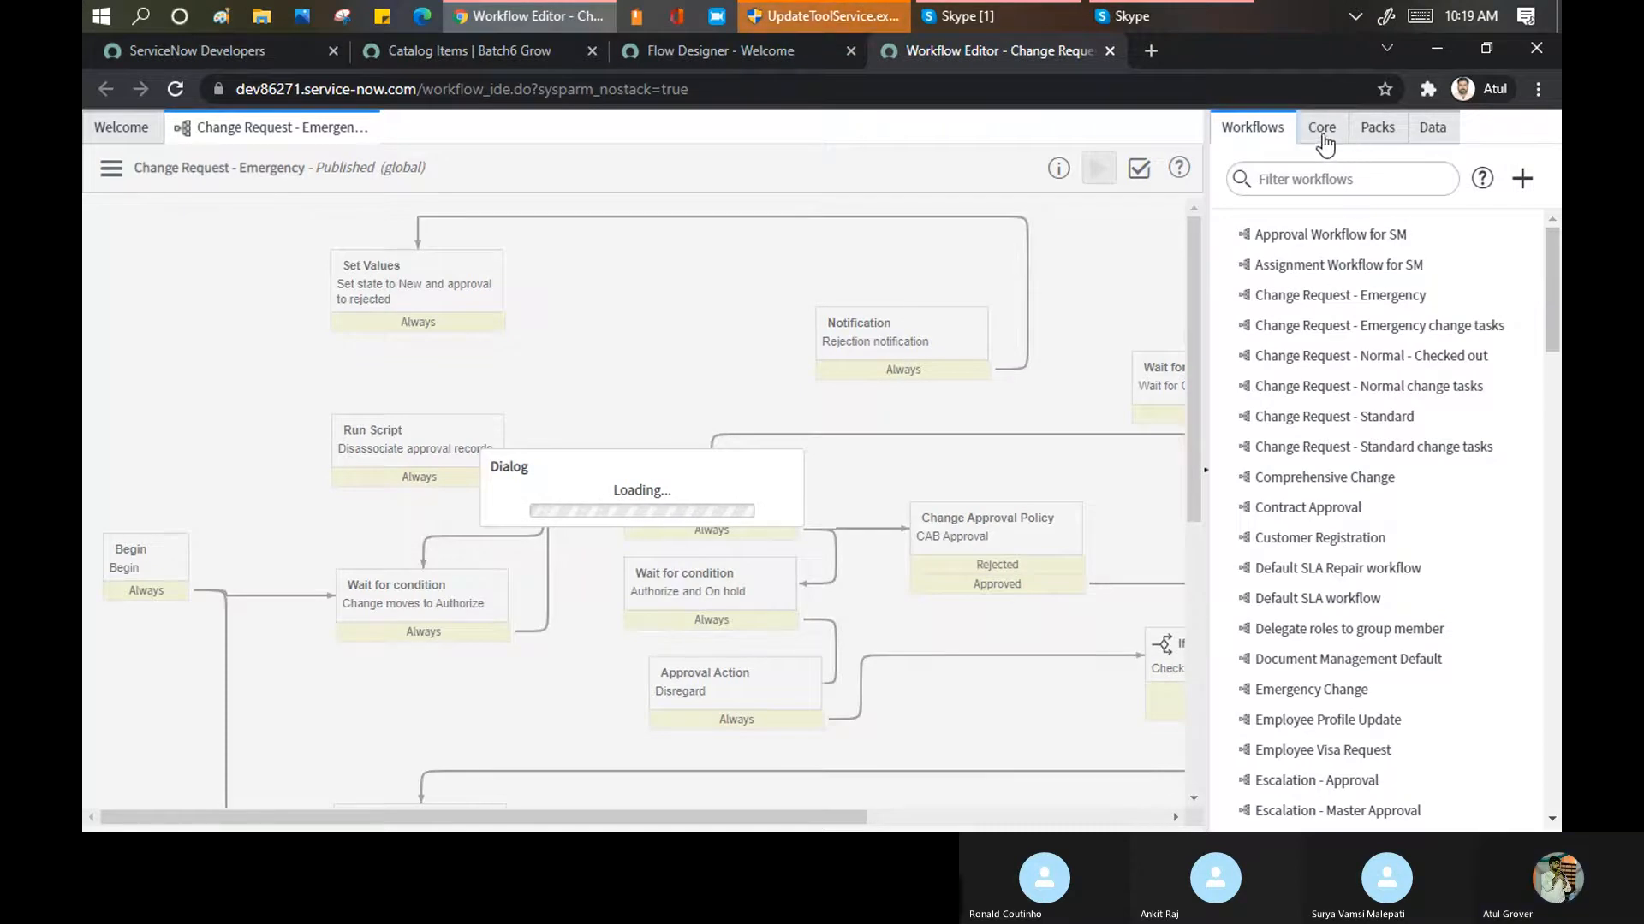
click(1322, 130)
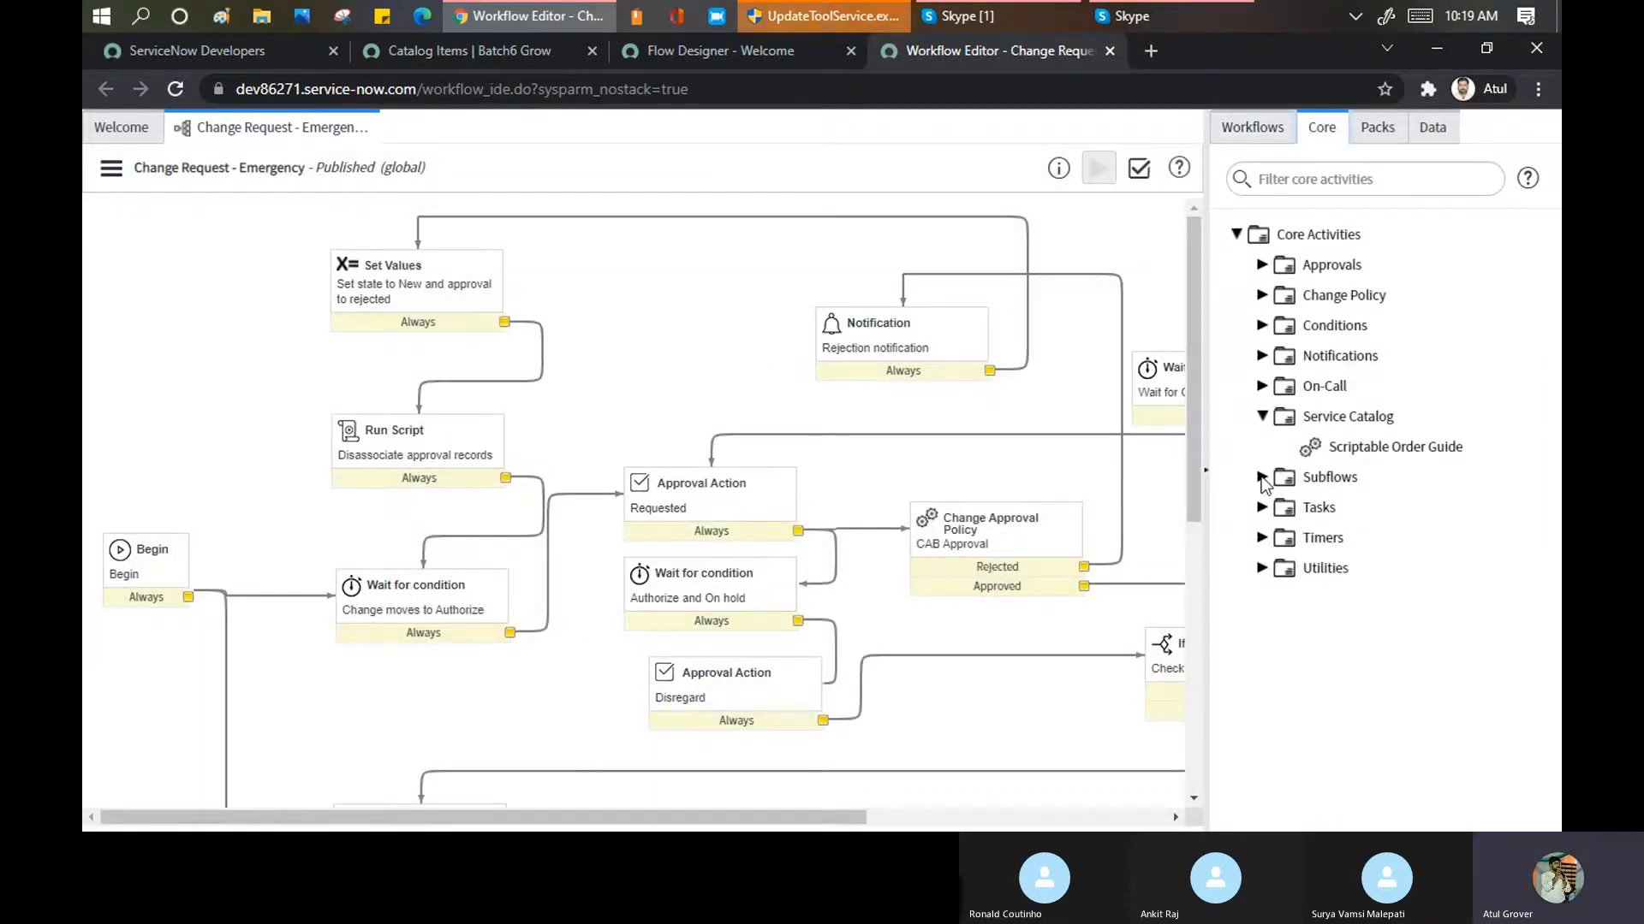
click(1263, 510)
mouse_move(1378, 552)
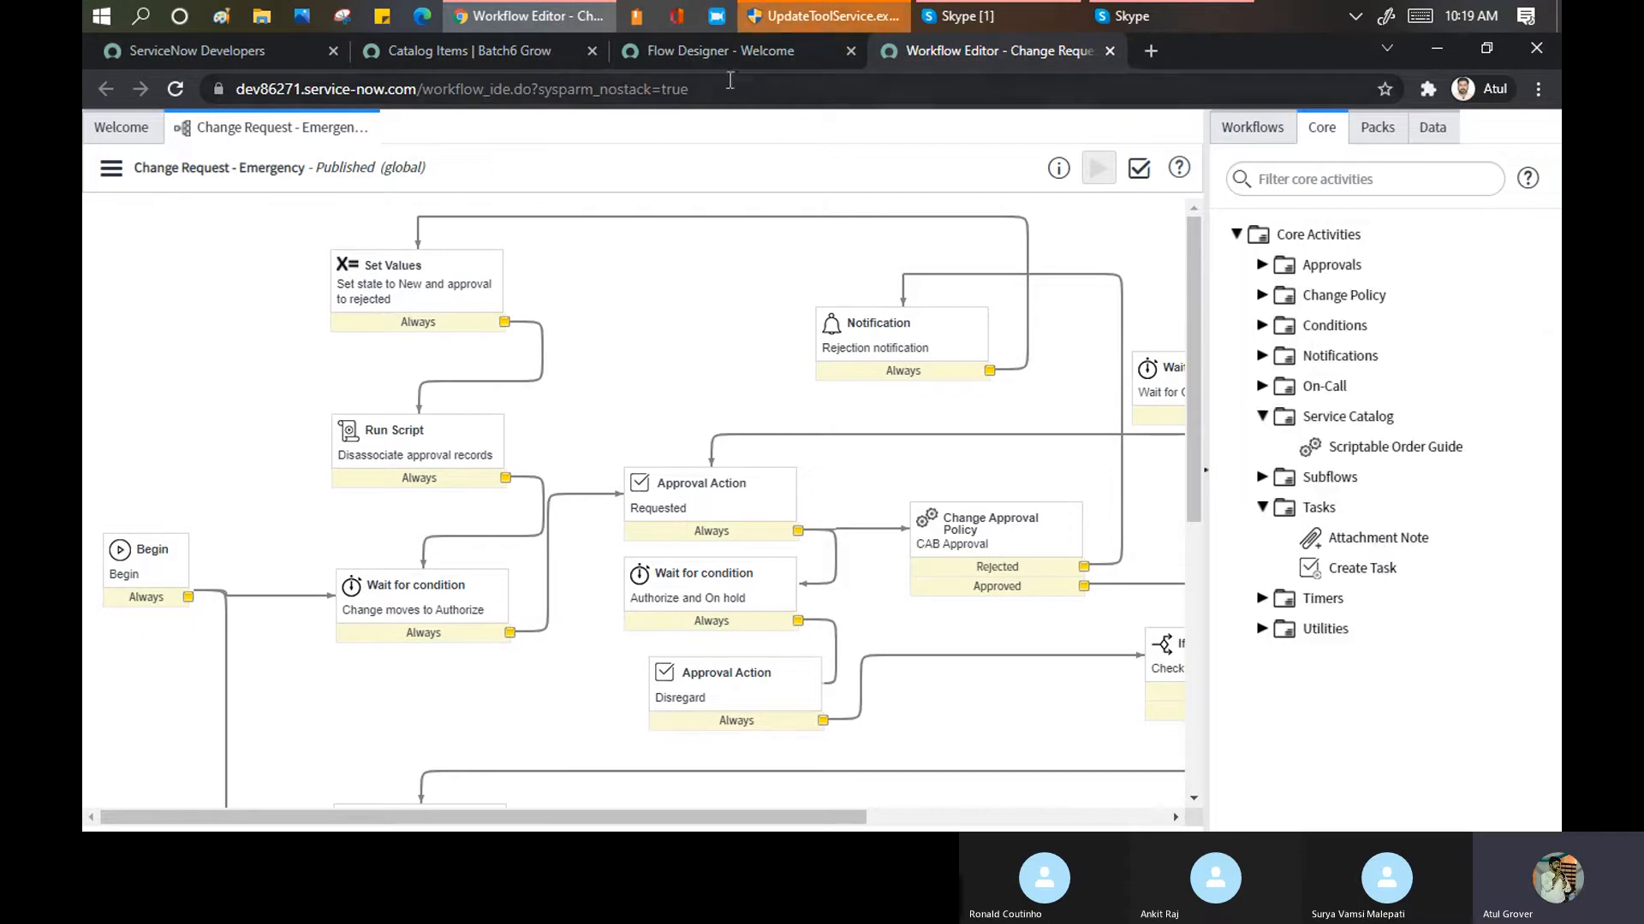
Switch to Flow Designer and change the name filter on the actions to "*notification"
click(746, 58)
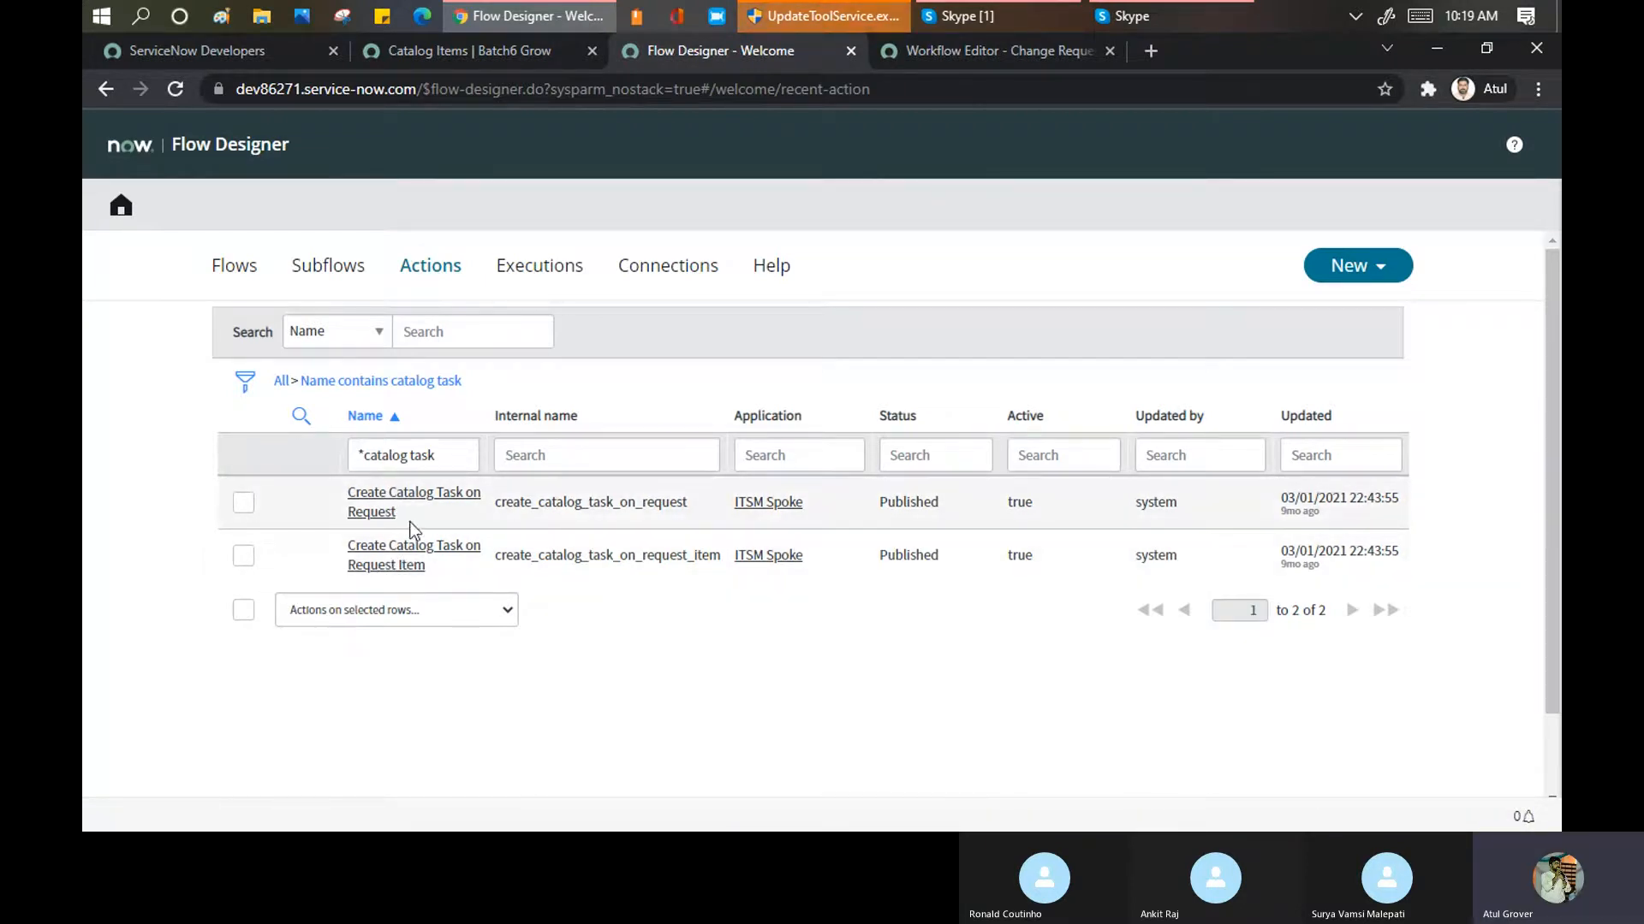
drag(453, 461, 366, 455)
text(notifi)
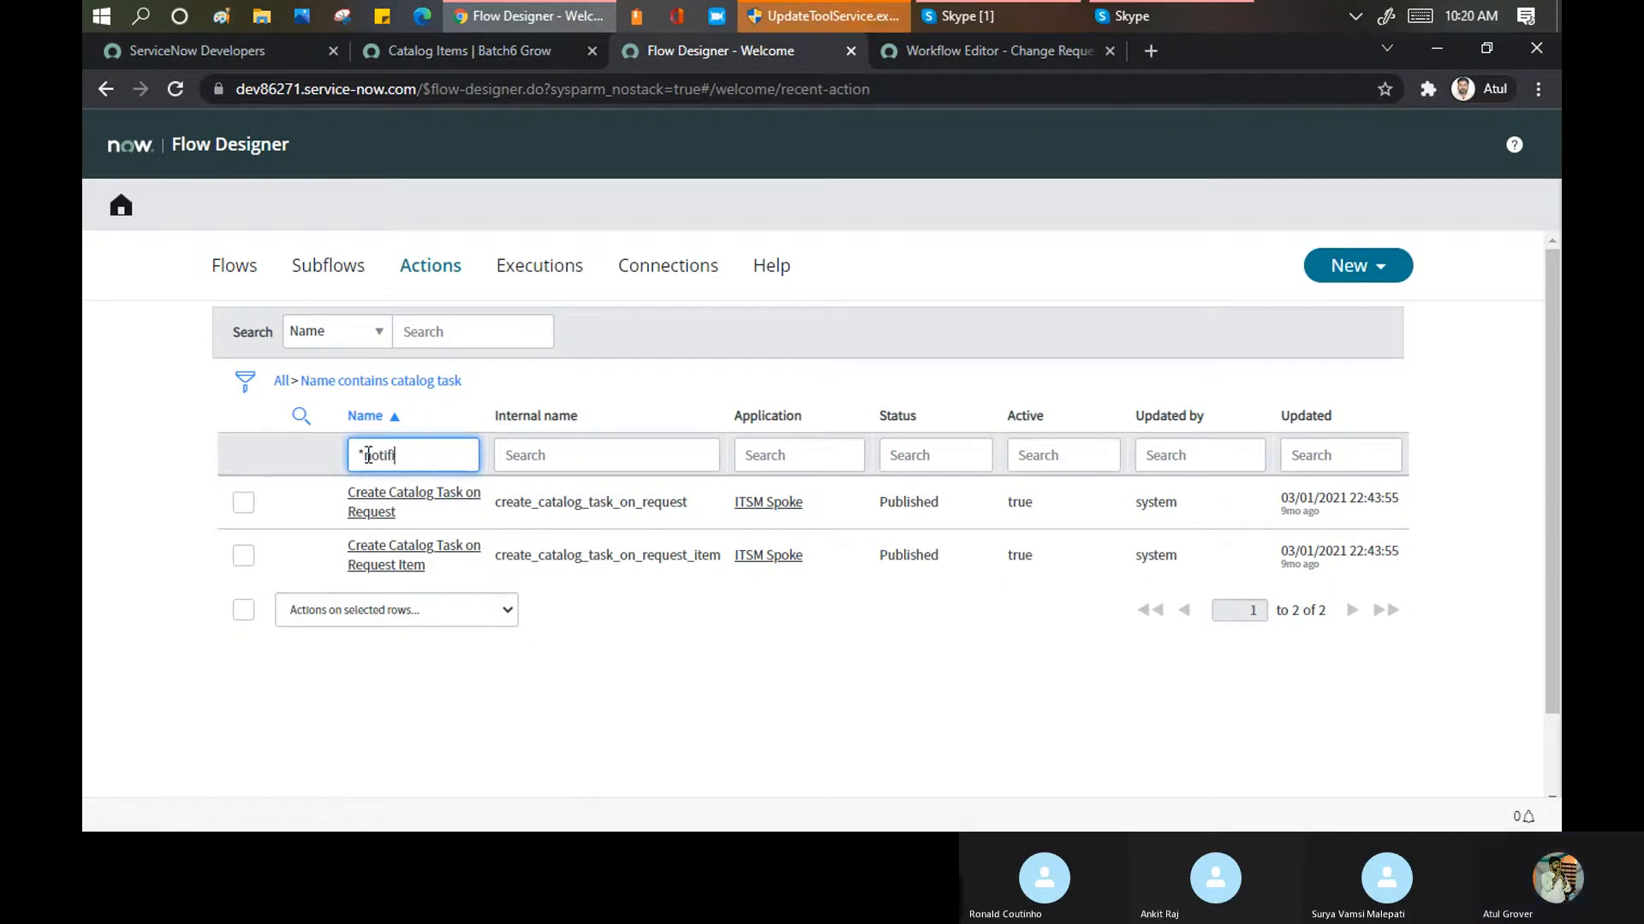
text(cation)
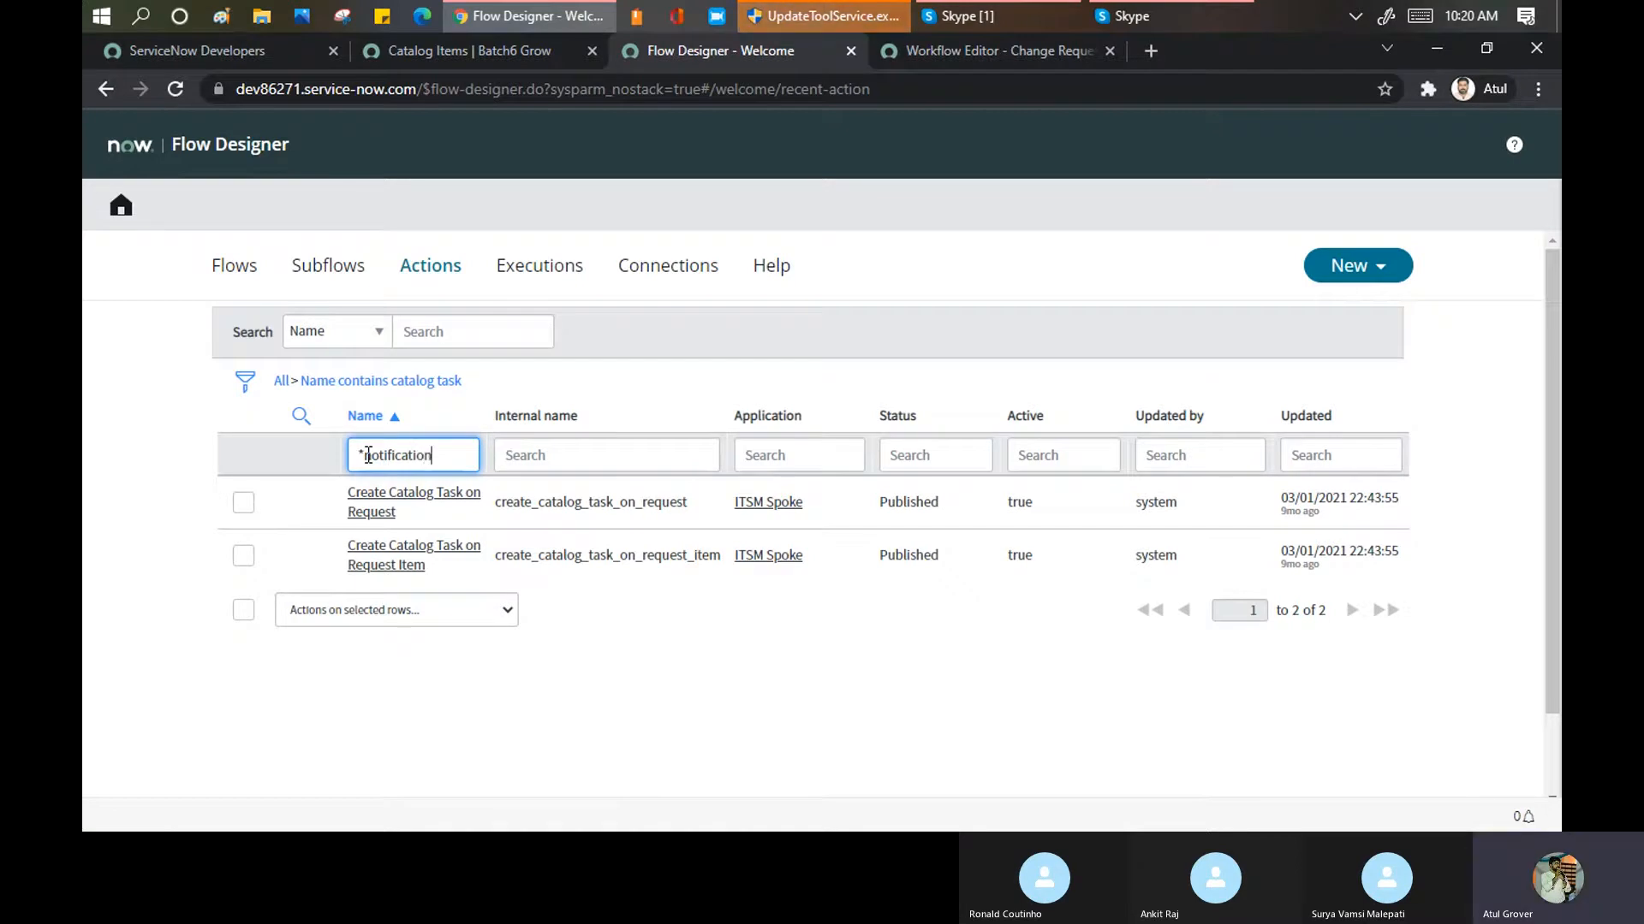
key(Return)
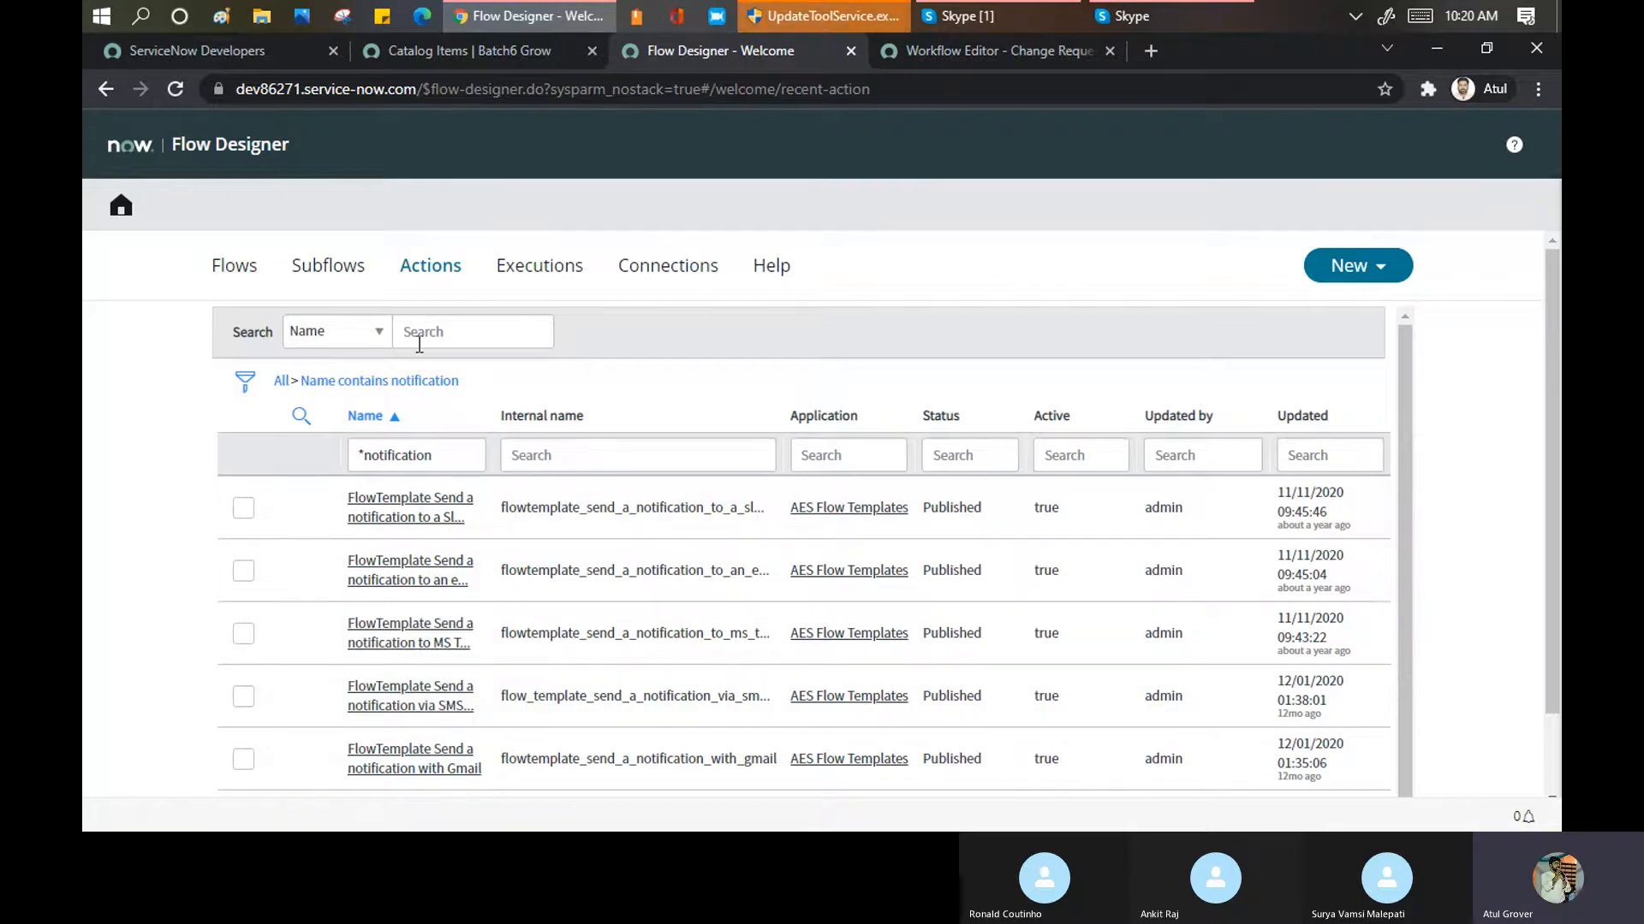
Show the Flow Designer executions and look through the list of flow runs
click(526, 272)
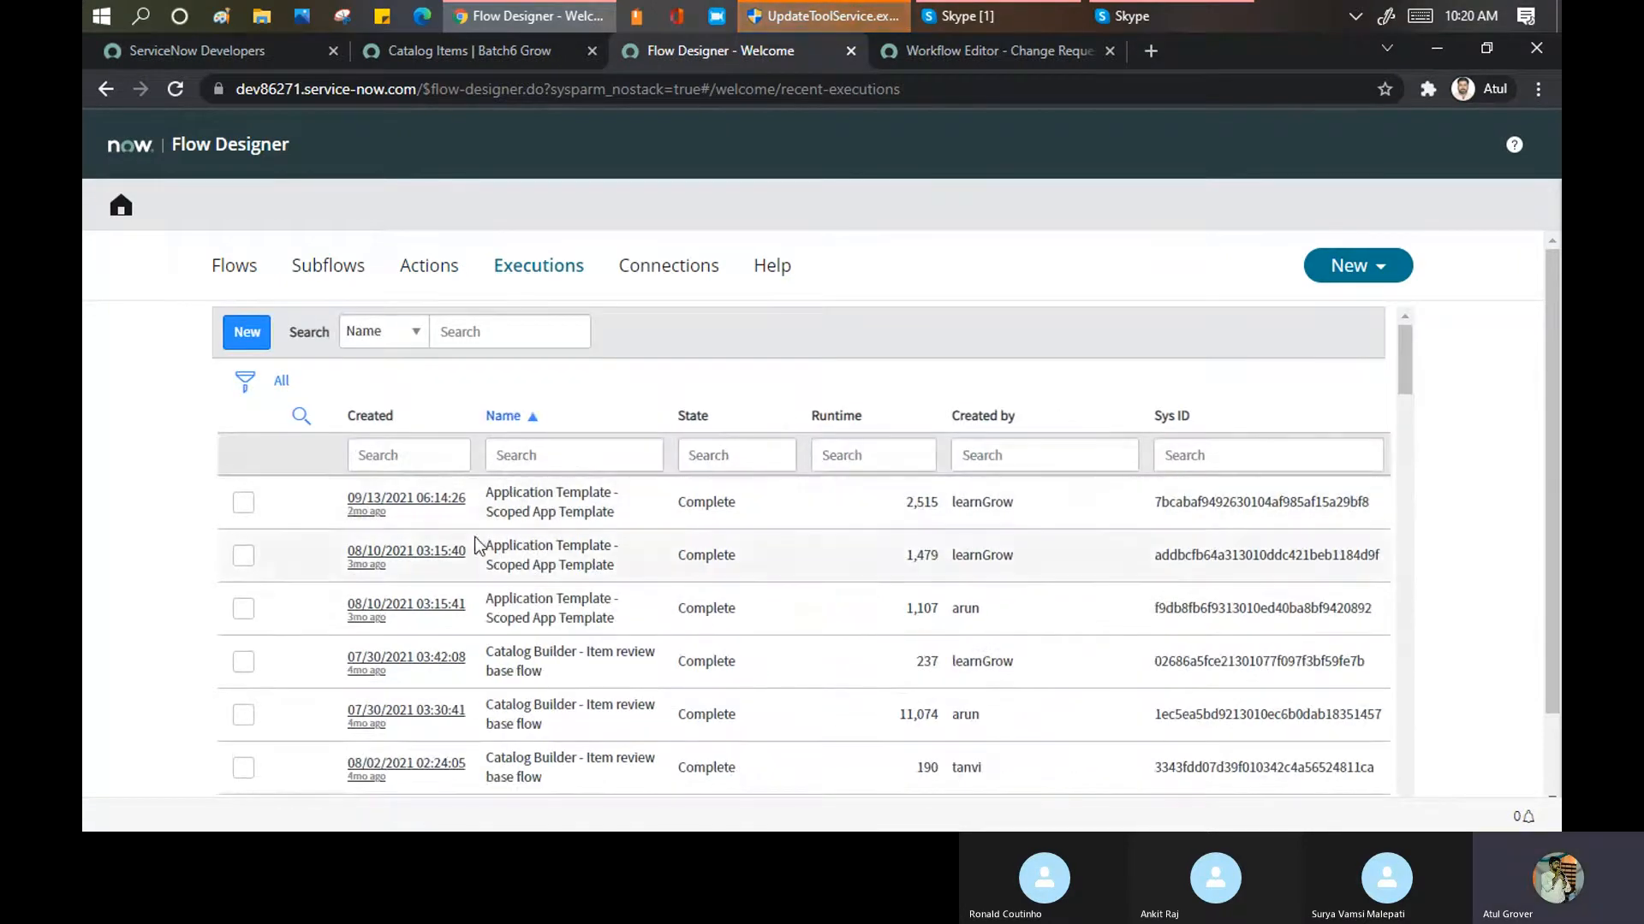
scroll(453, 505, down, 4)
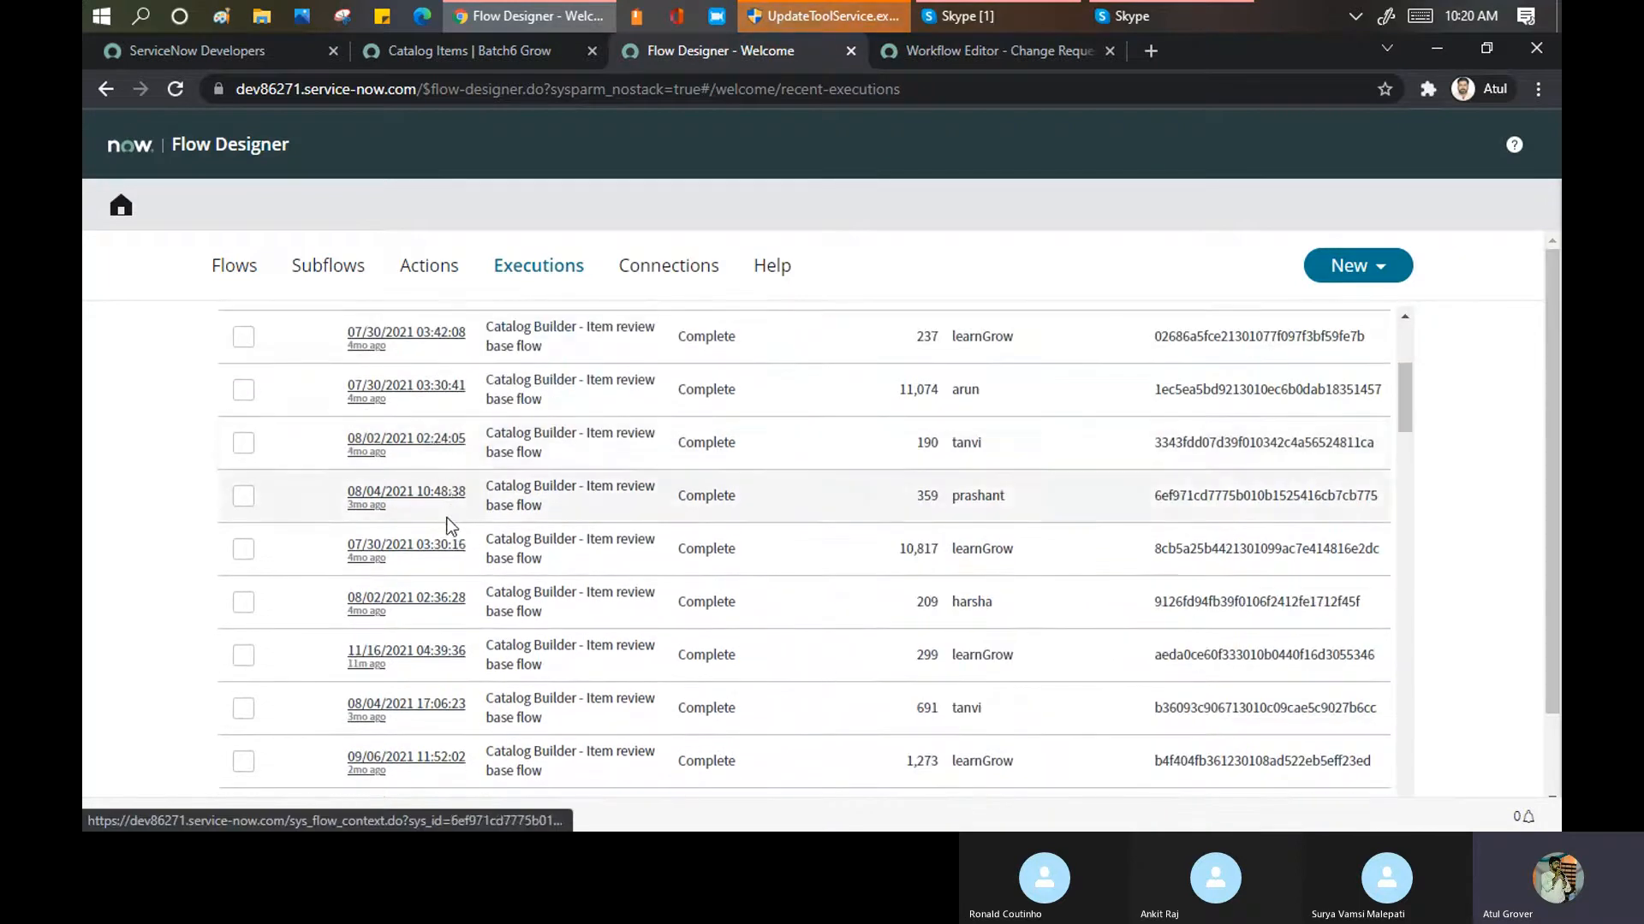
scroll(449, 522, down, 4)
scroll(432, 565, down, 3)
scroll(424, 587, down, 3)
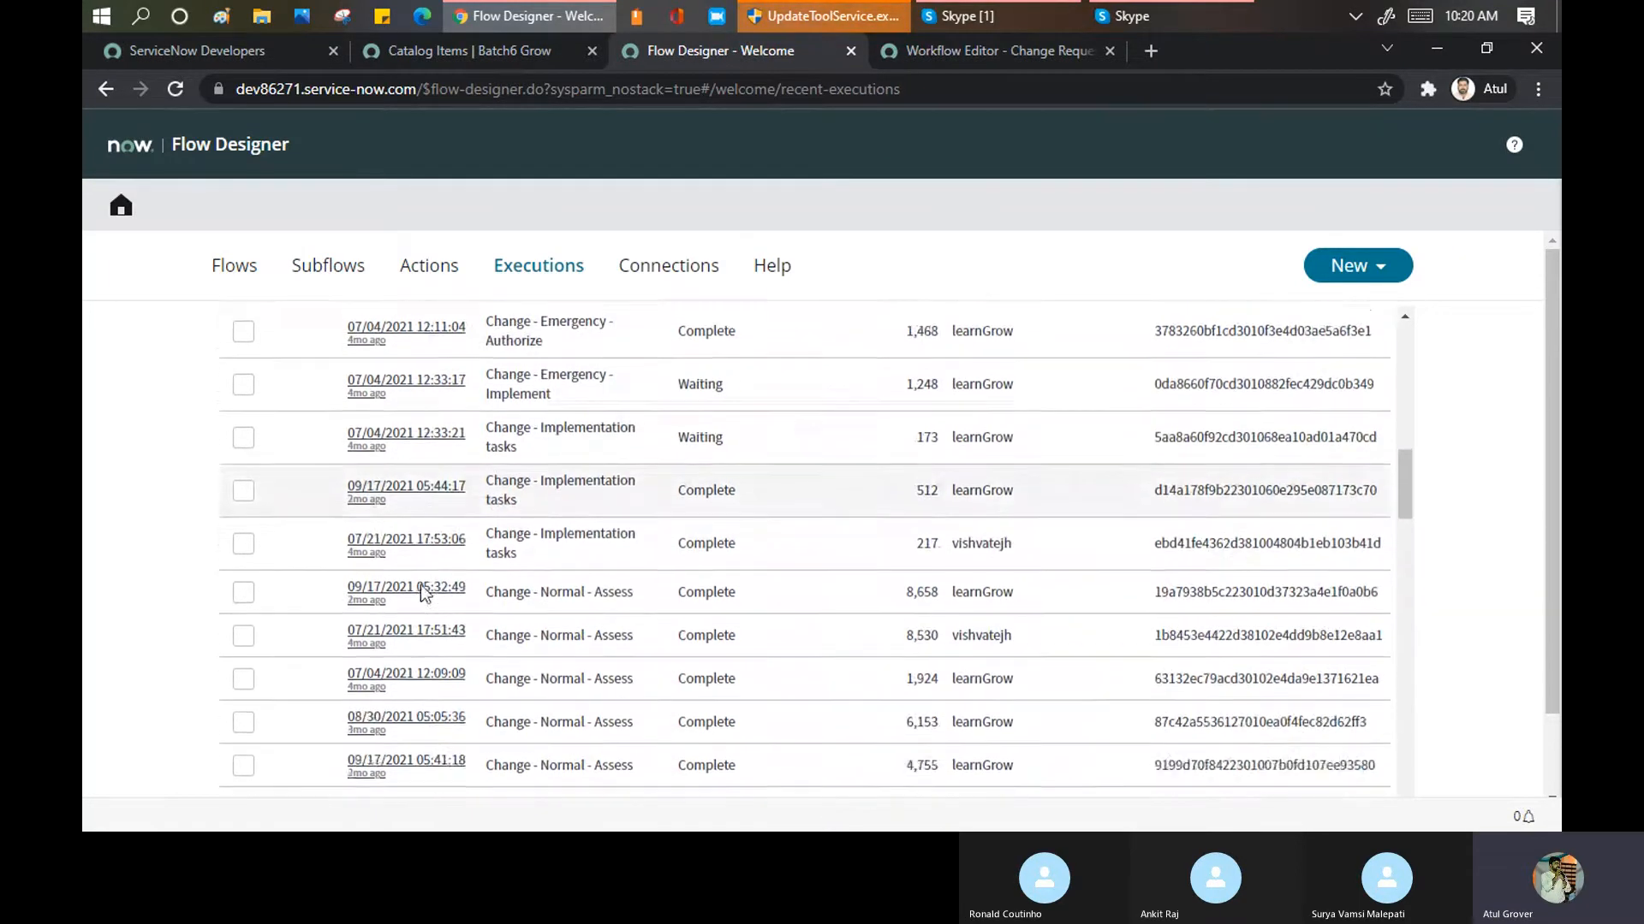
scroll(421, 586, up, 14)
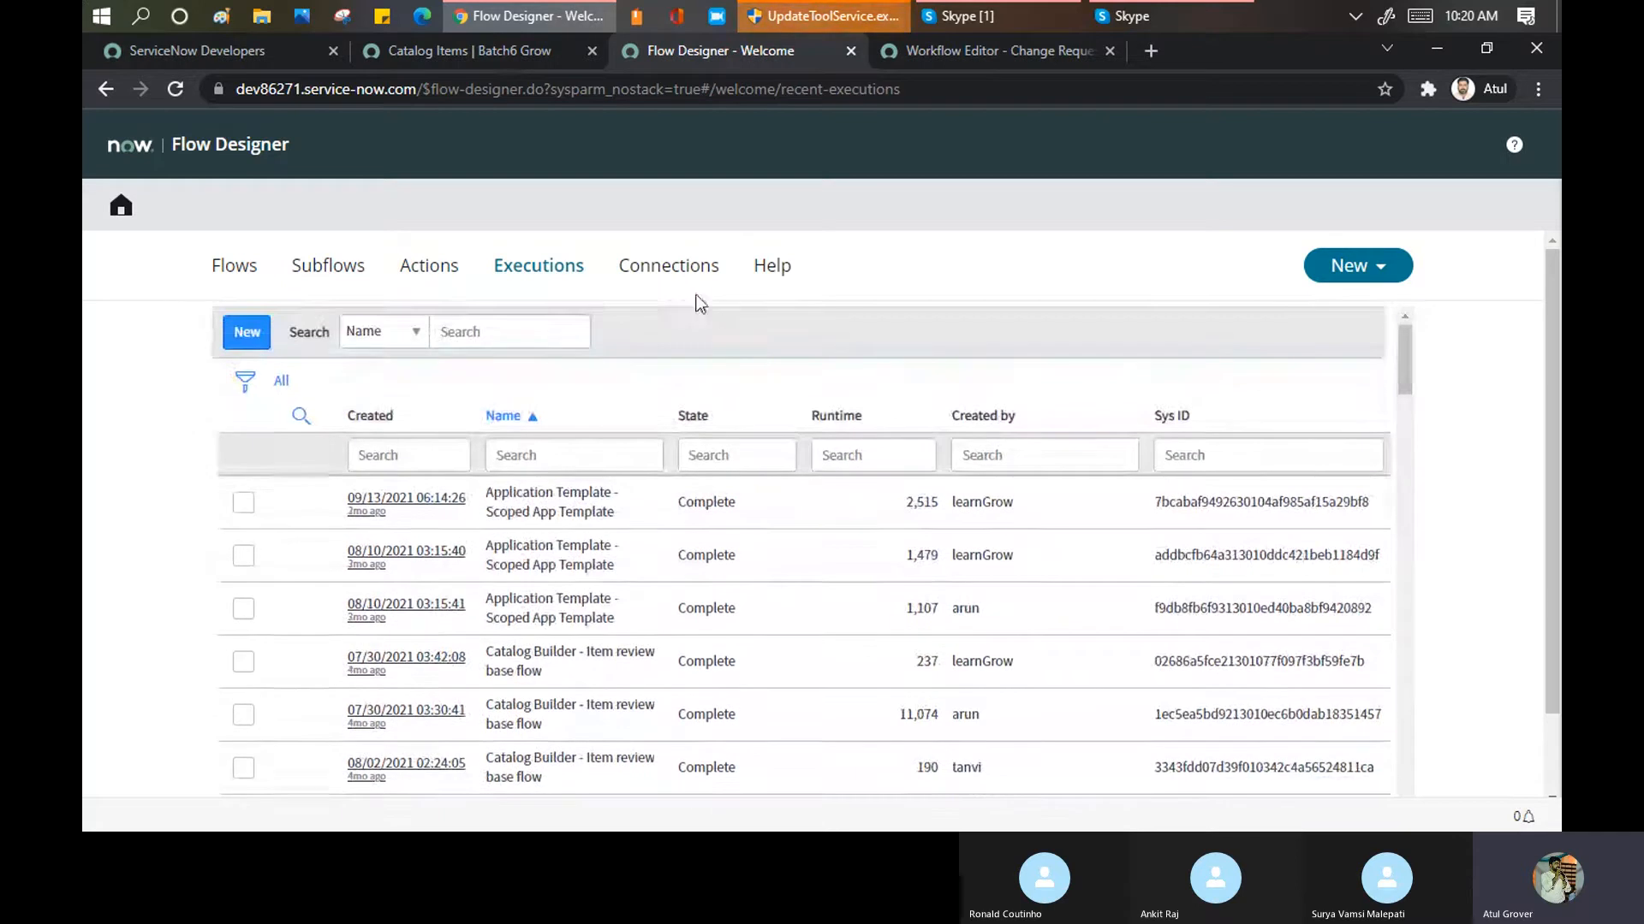
Show the Flow Designer connections and look over the connection cards
click(666, 272)
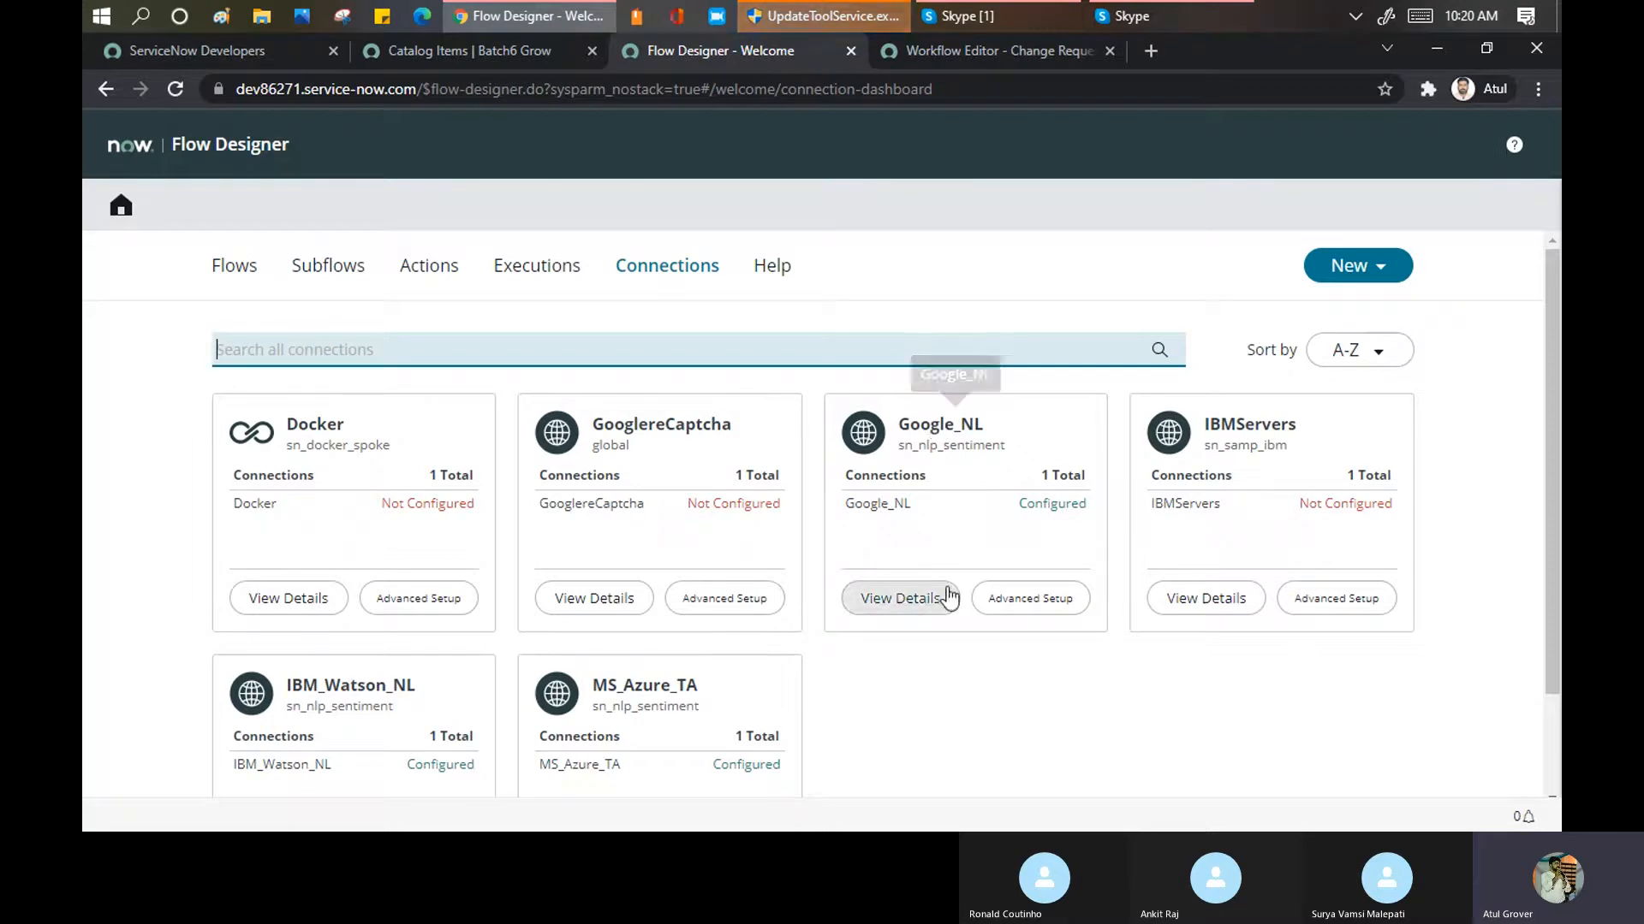
scroll(963, 670, down, 2)
scroll(799, 587, up, 2)
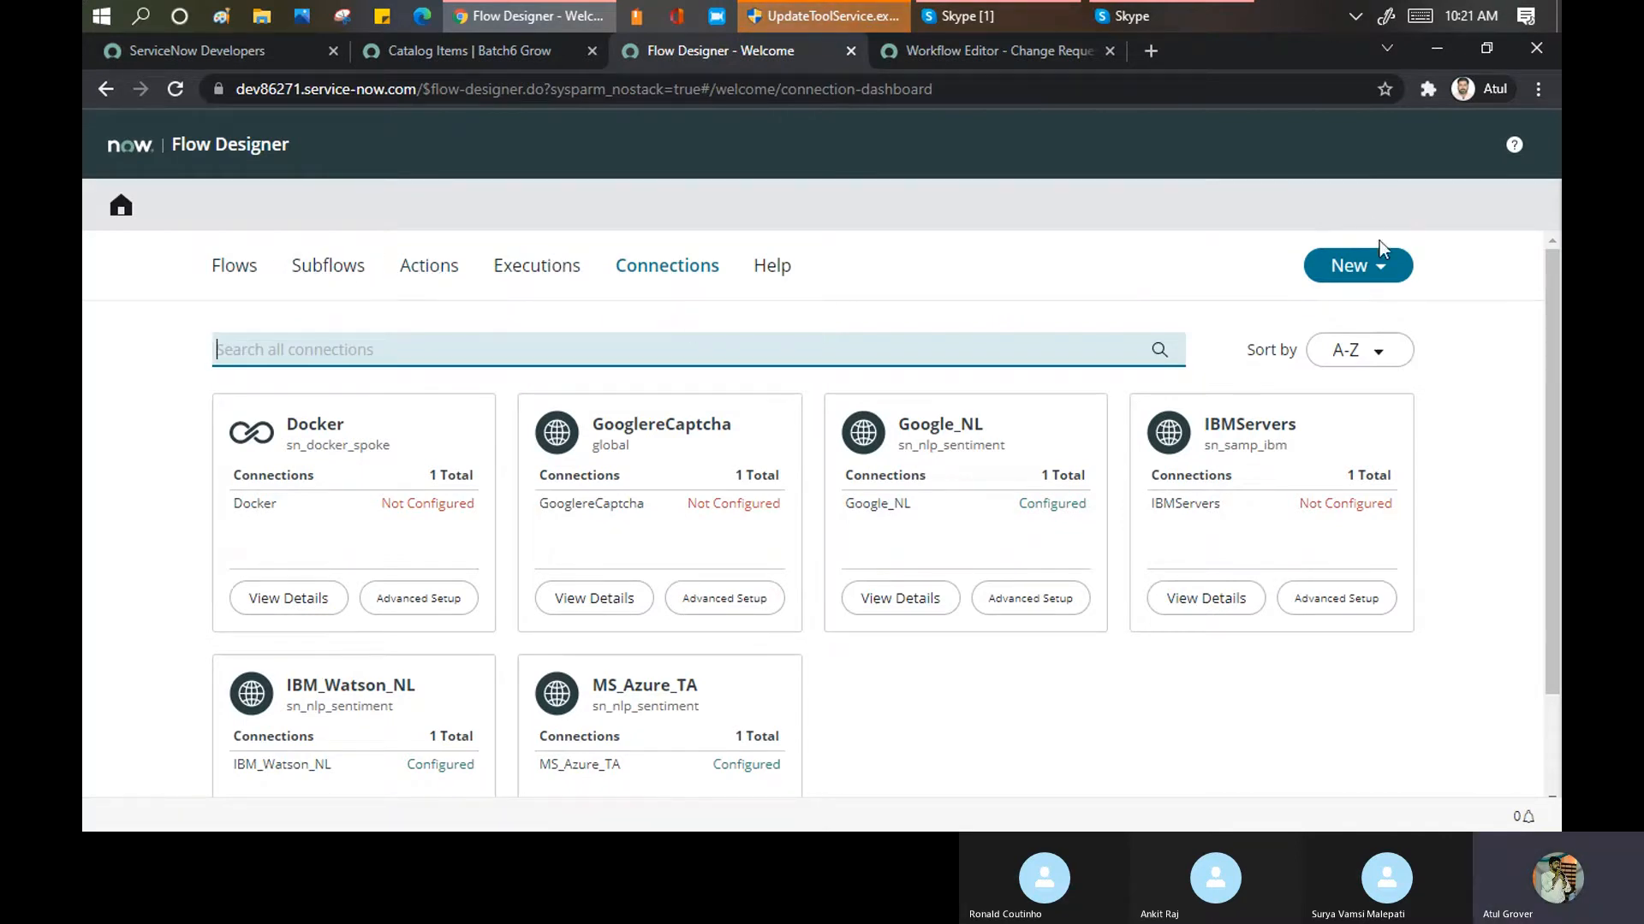
Start a new flow named "Destination Wedding" in Flow Designer with its protection set to None
click(1402, 274)
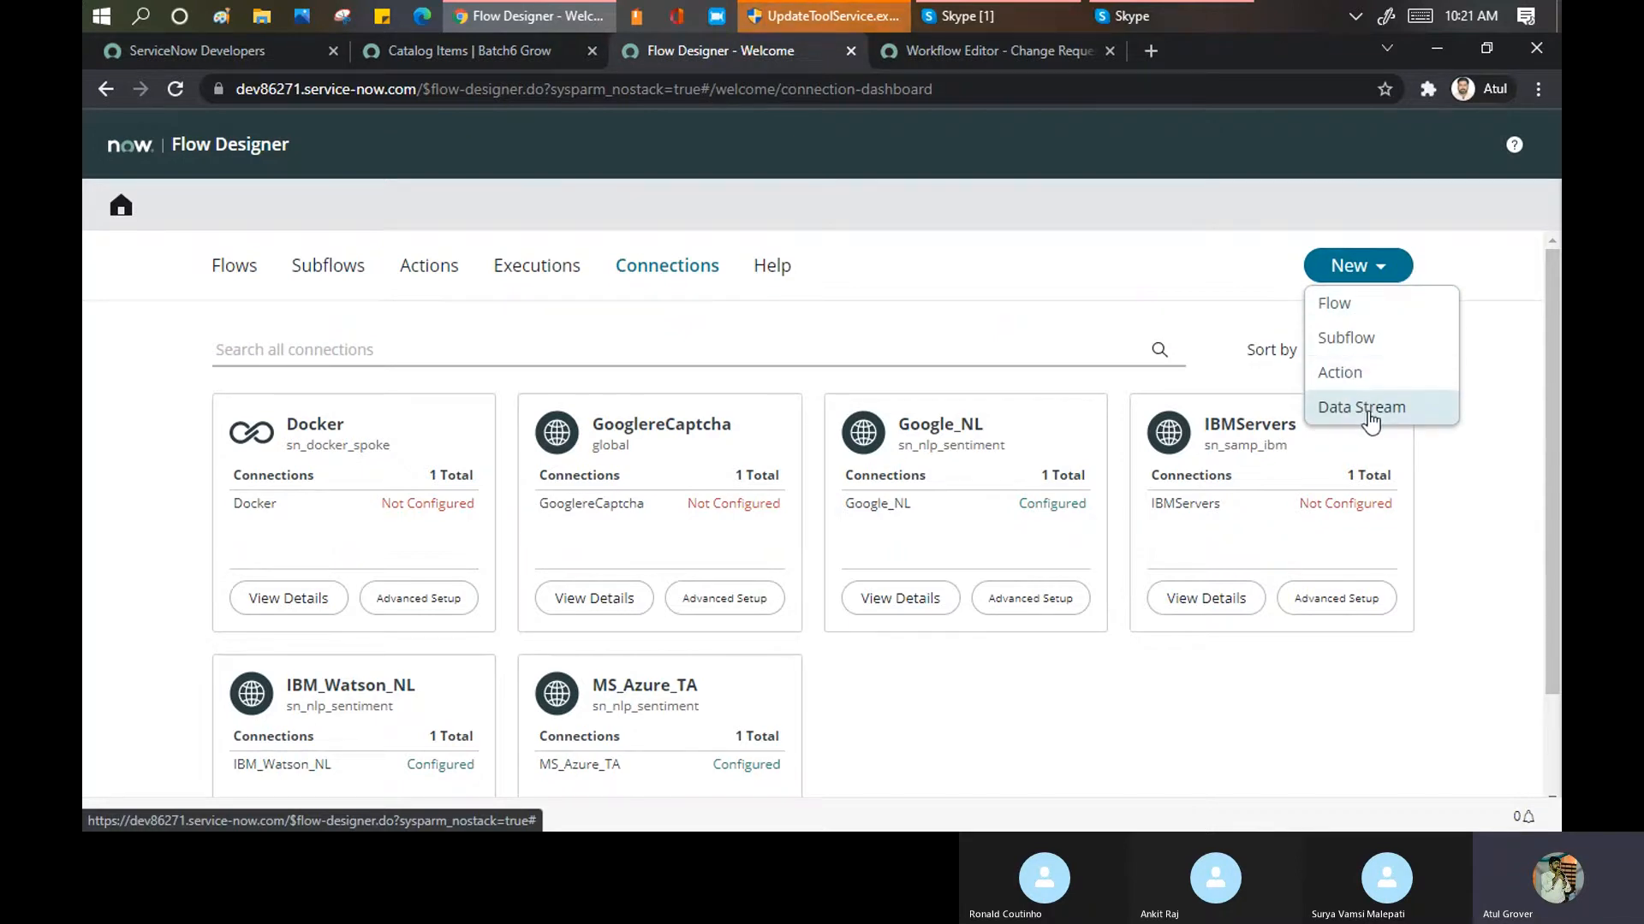
click(1341, 313)
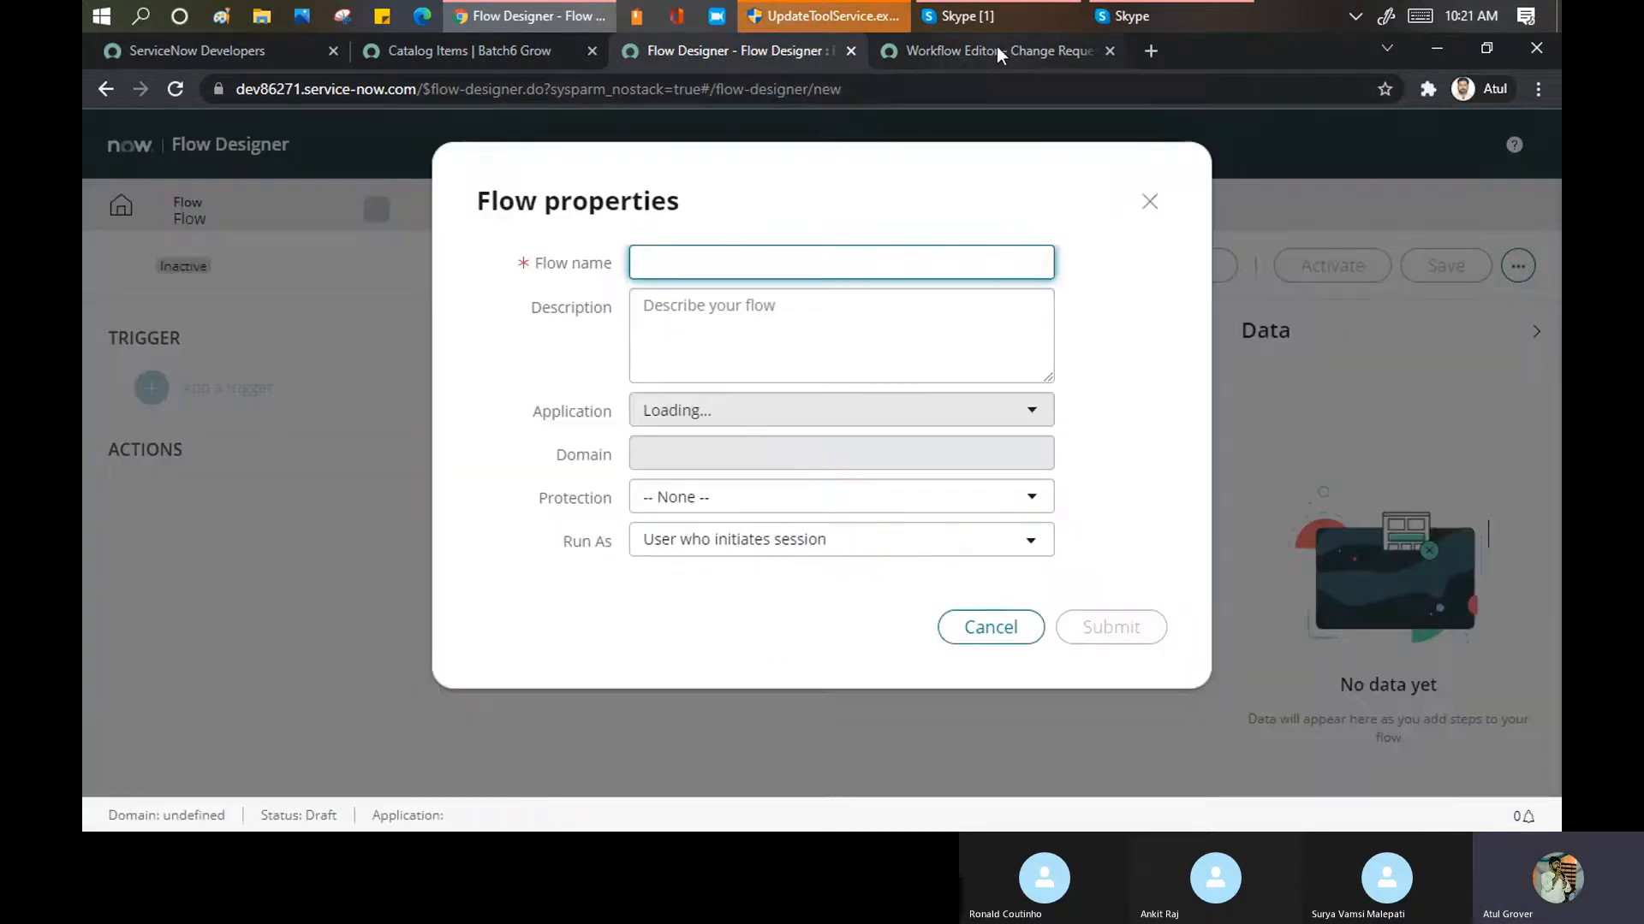
click(993, 52)
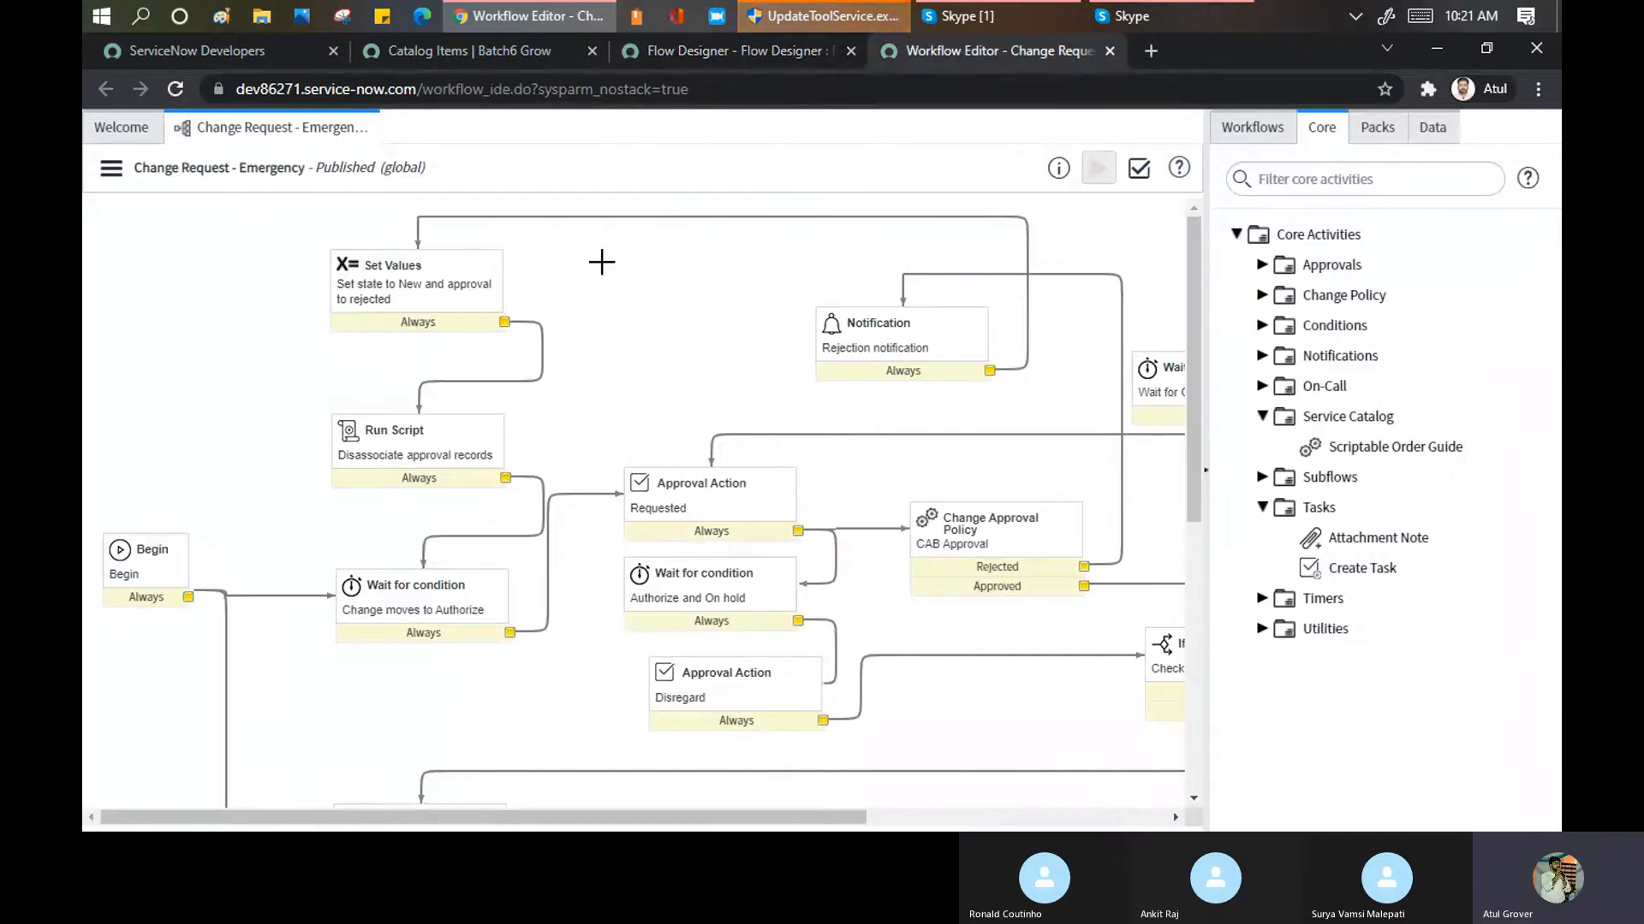
click(753, 48)
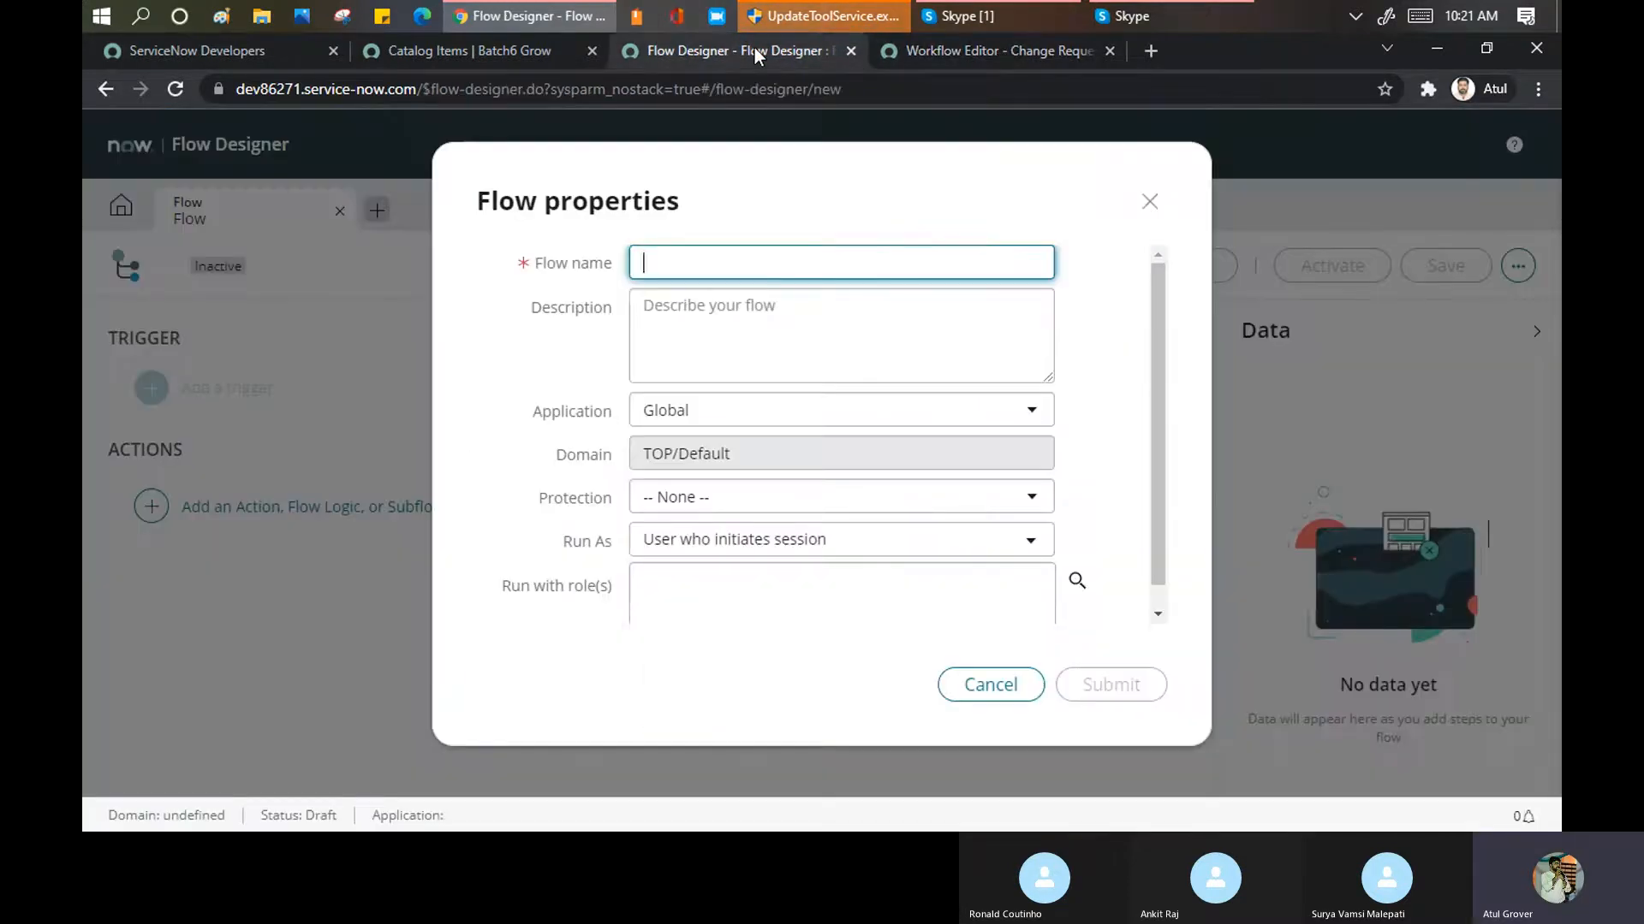
text(Destiantion Wedding)
right_click(694, 269)
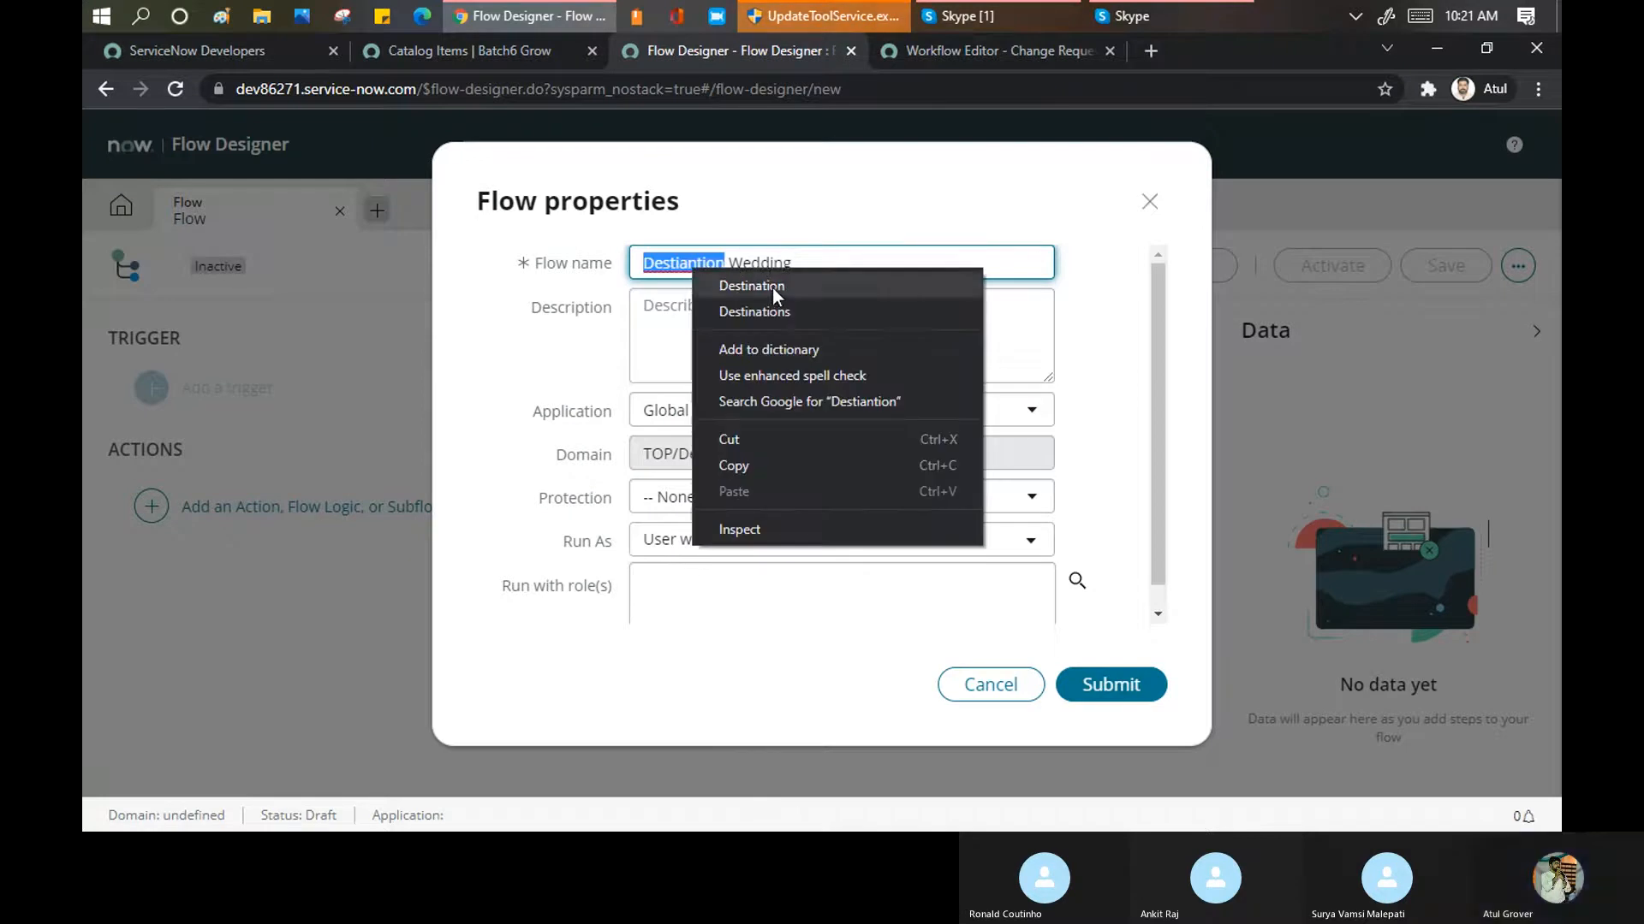
click(774, 290)
click(737, 311)
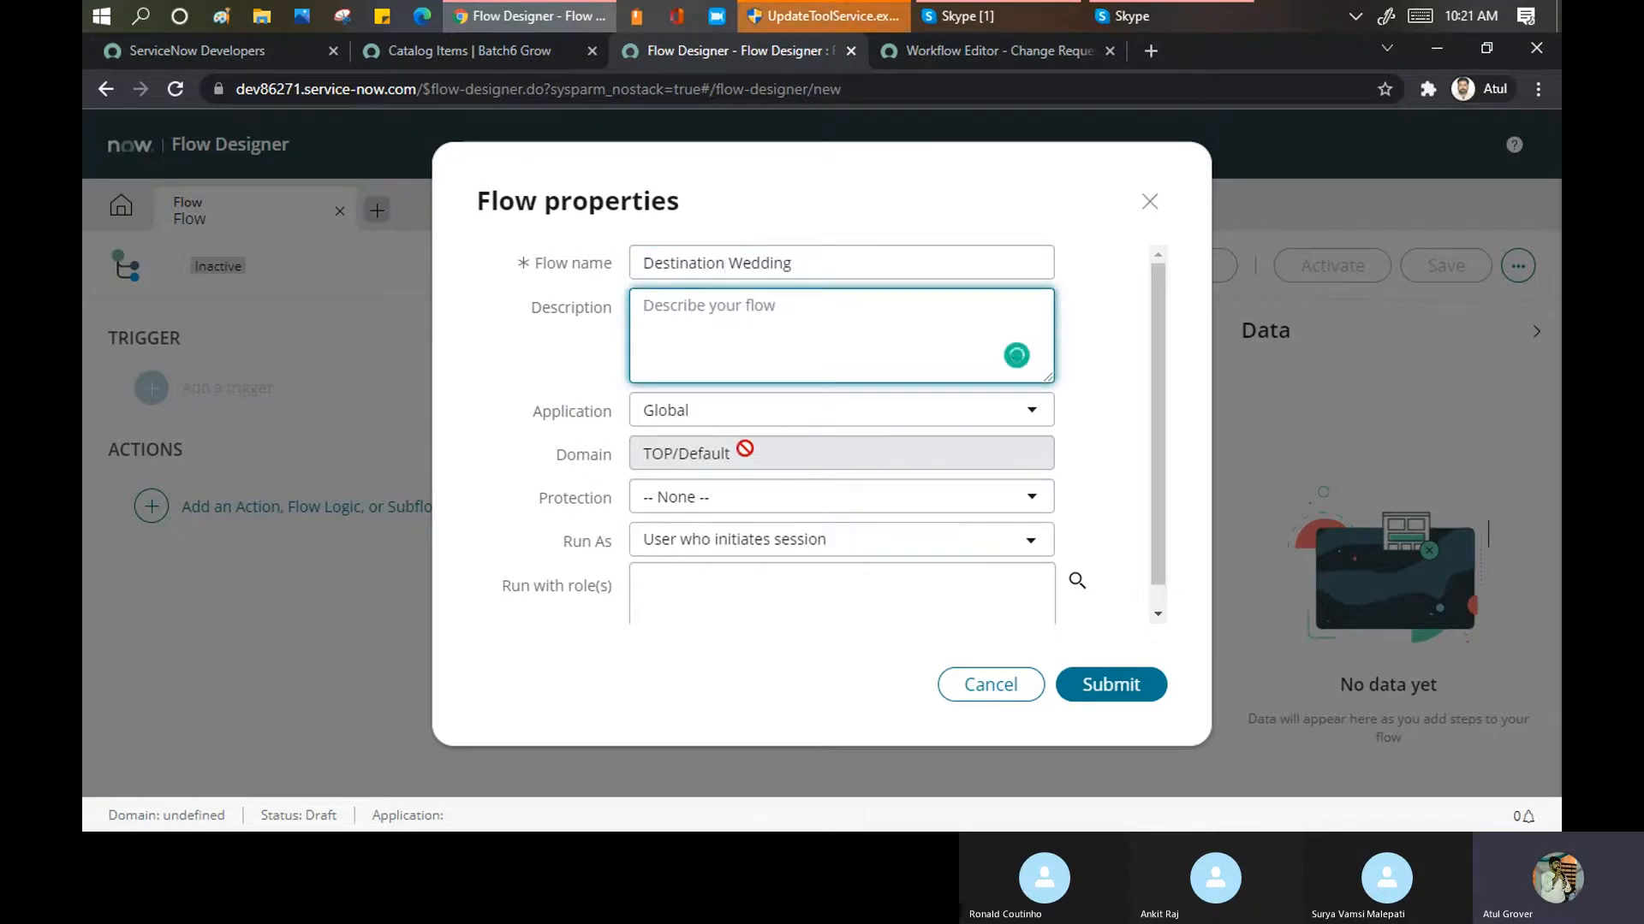
click(774, 496)
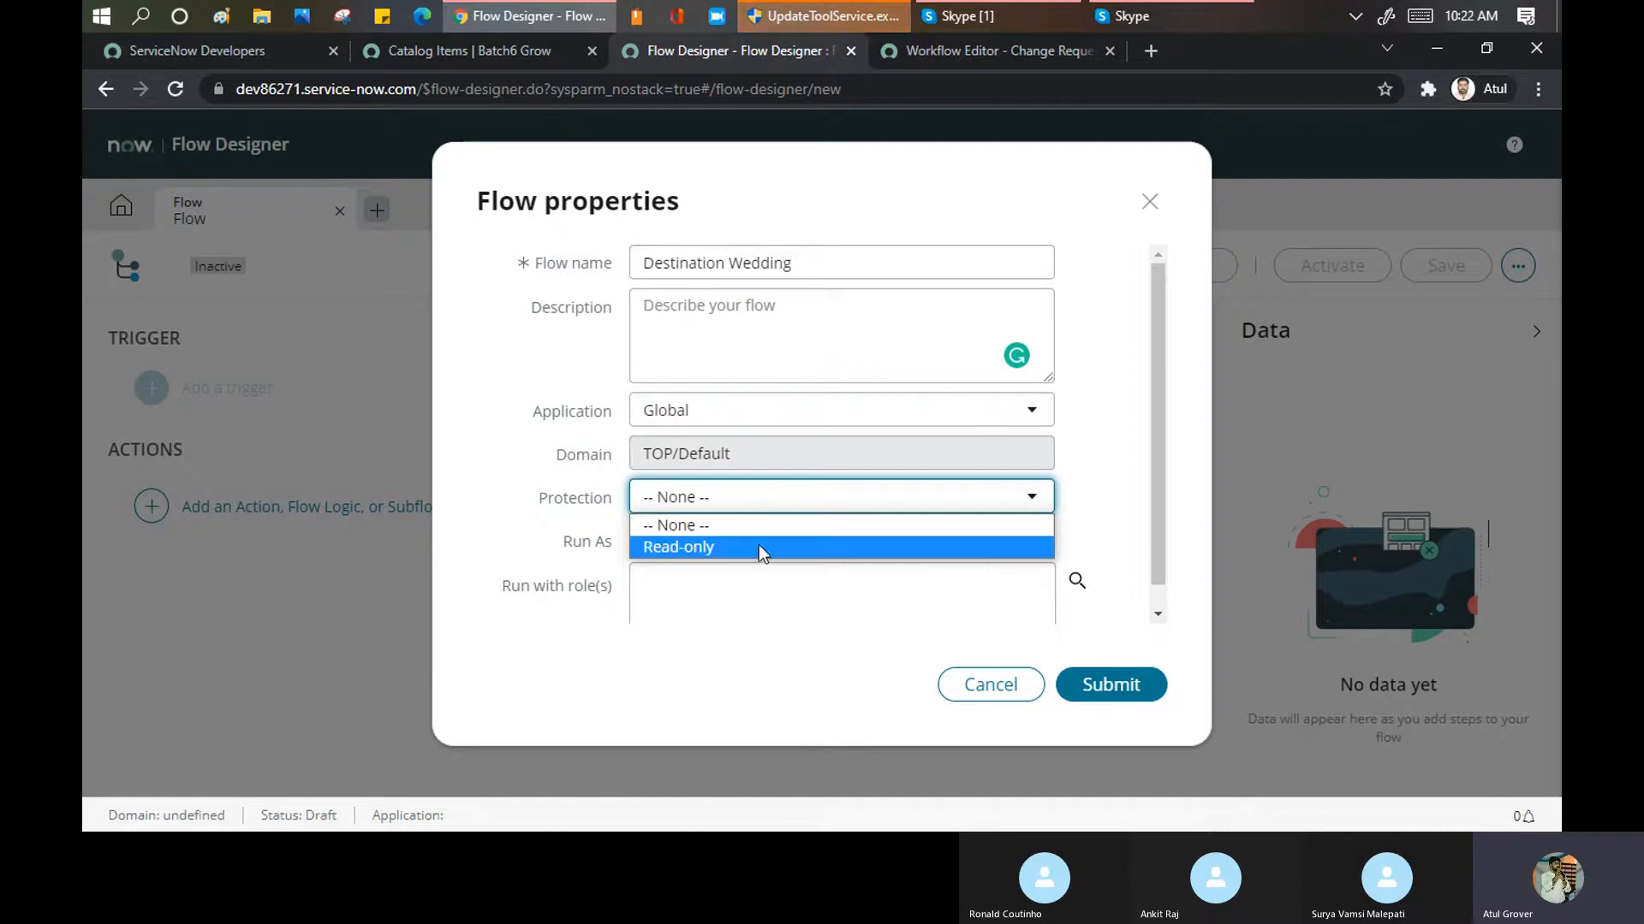
click(758, 527)
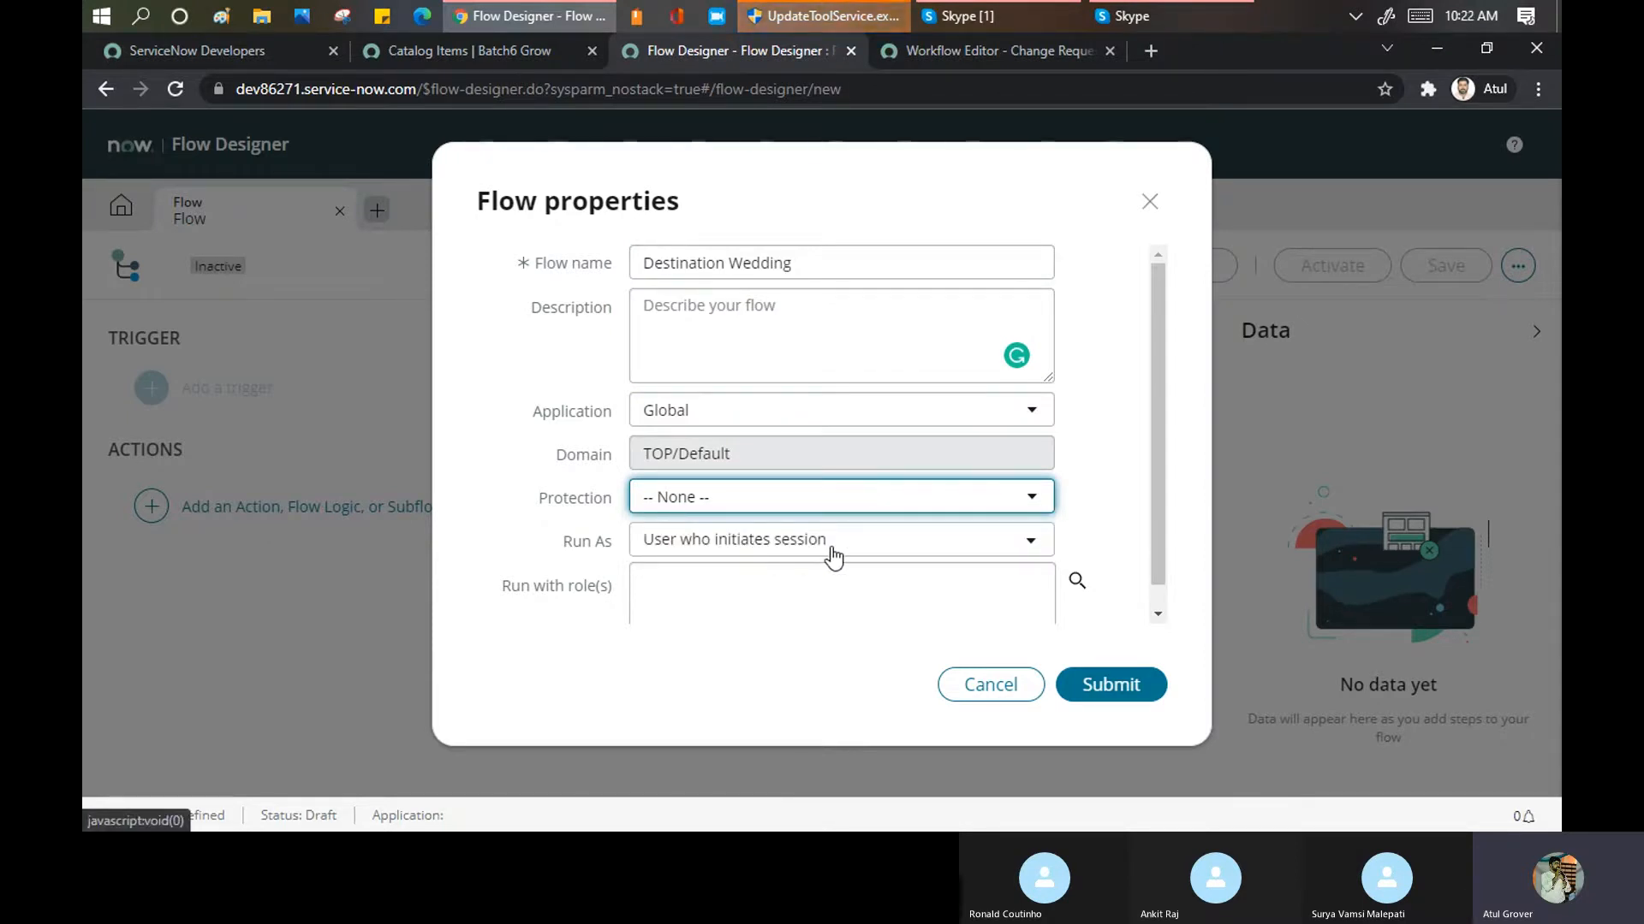
Start a new workflow in the Workflow Editor and examine the form's options for triggering it by condition
click(974, 49)
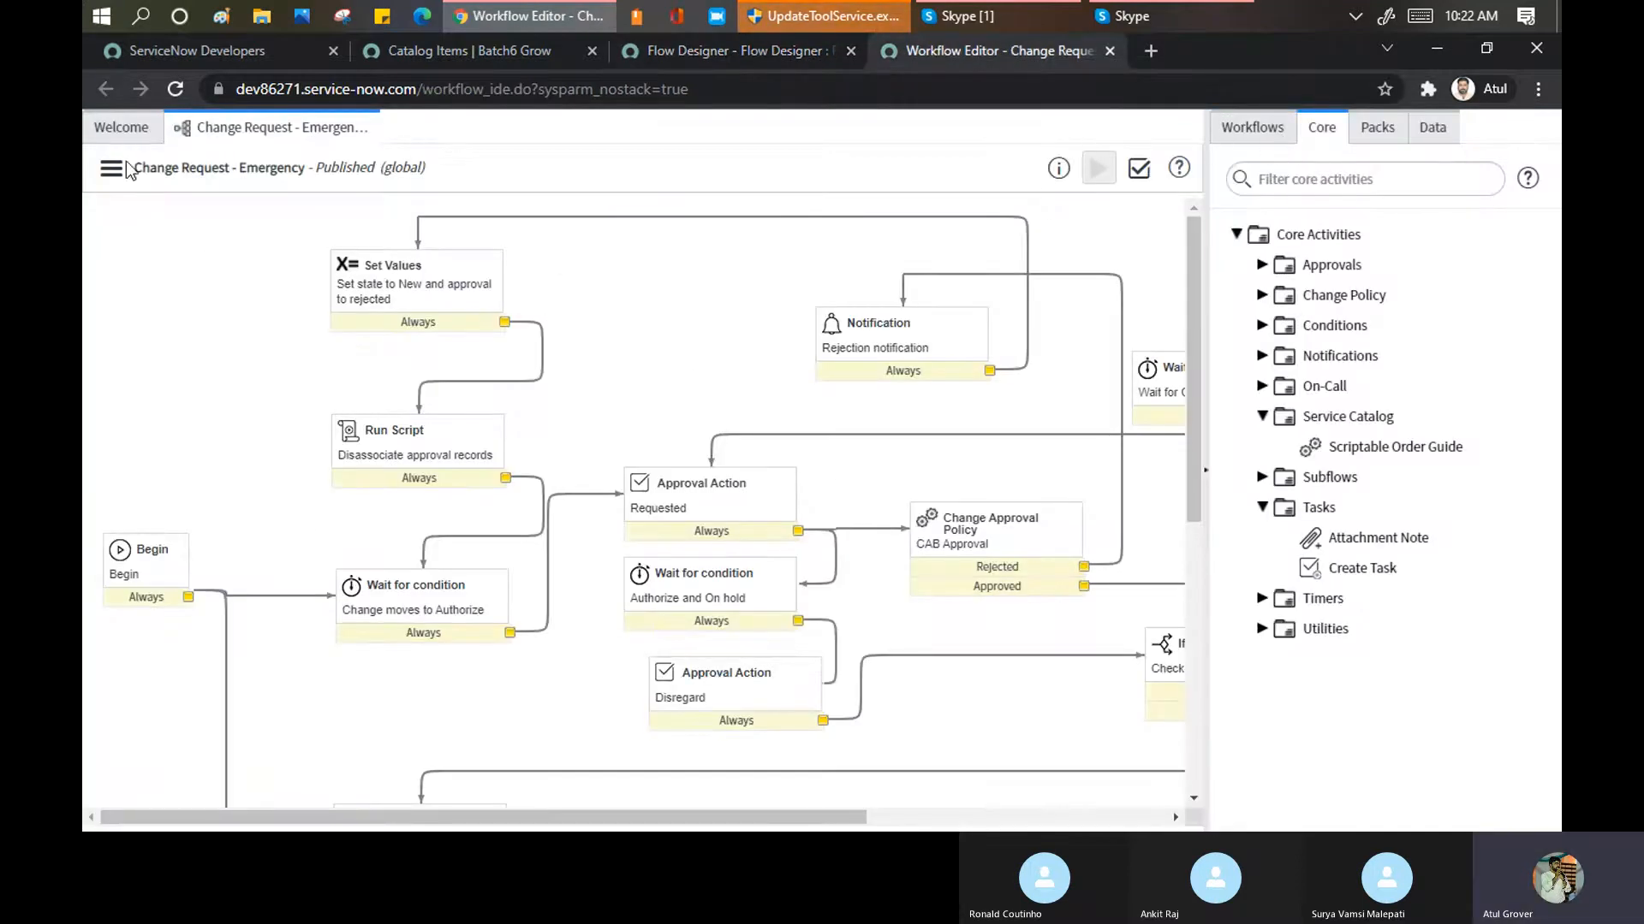
click(121, 128)
click(1038, 205)
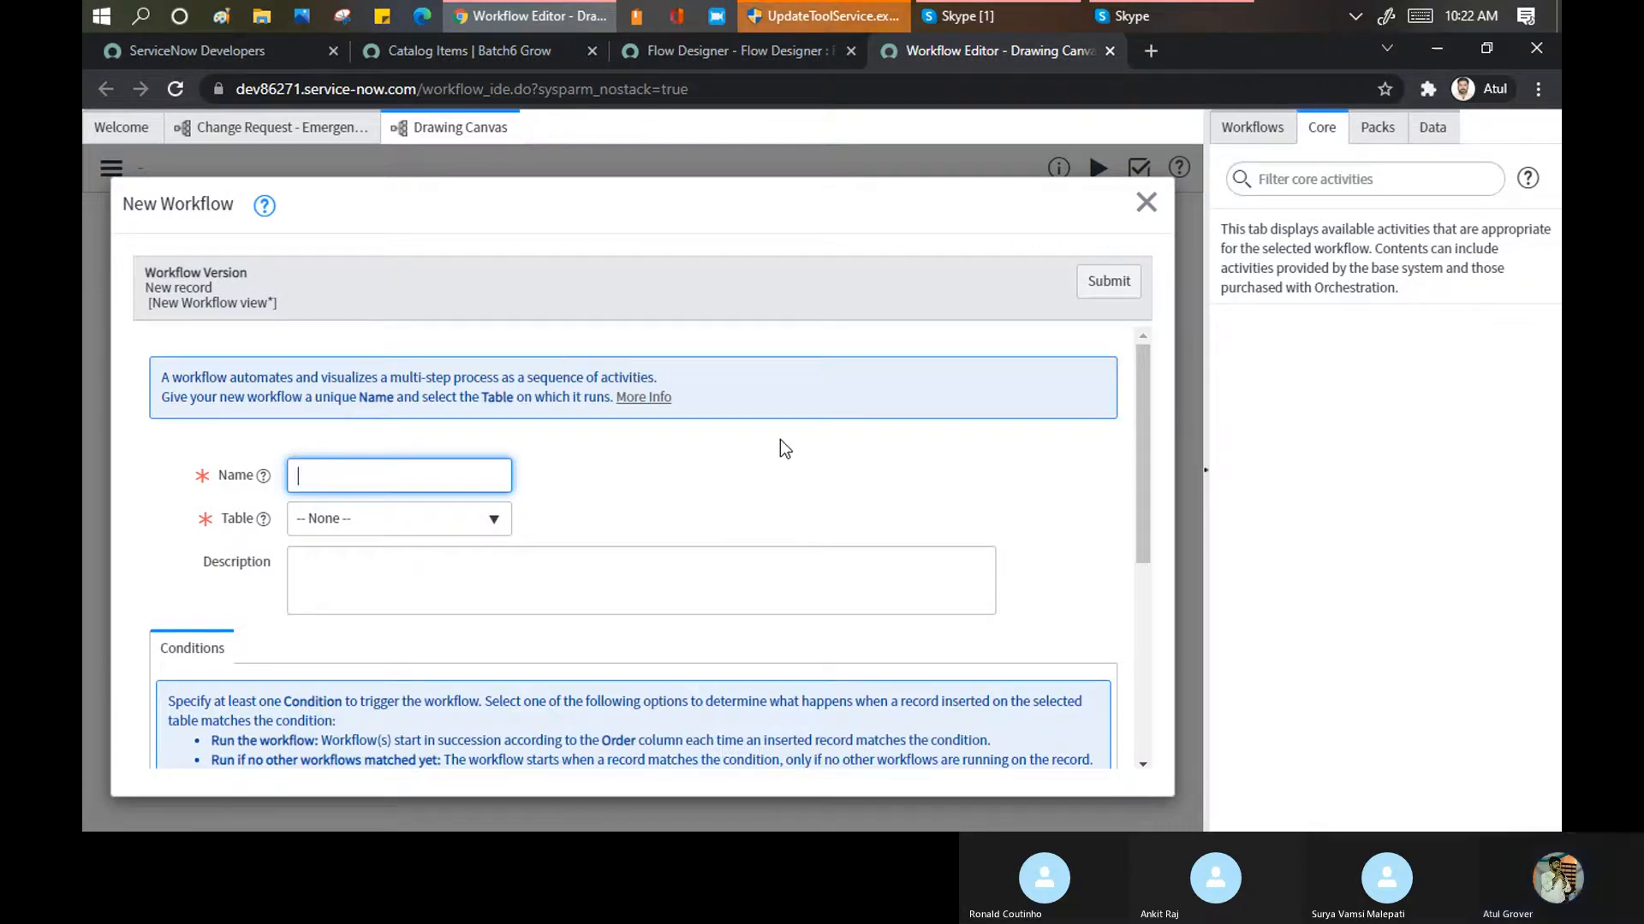
scroll(779, 439, down, 4)
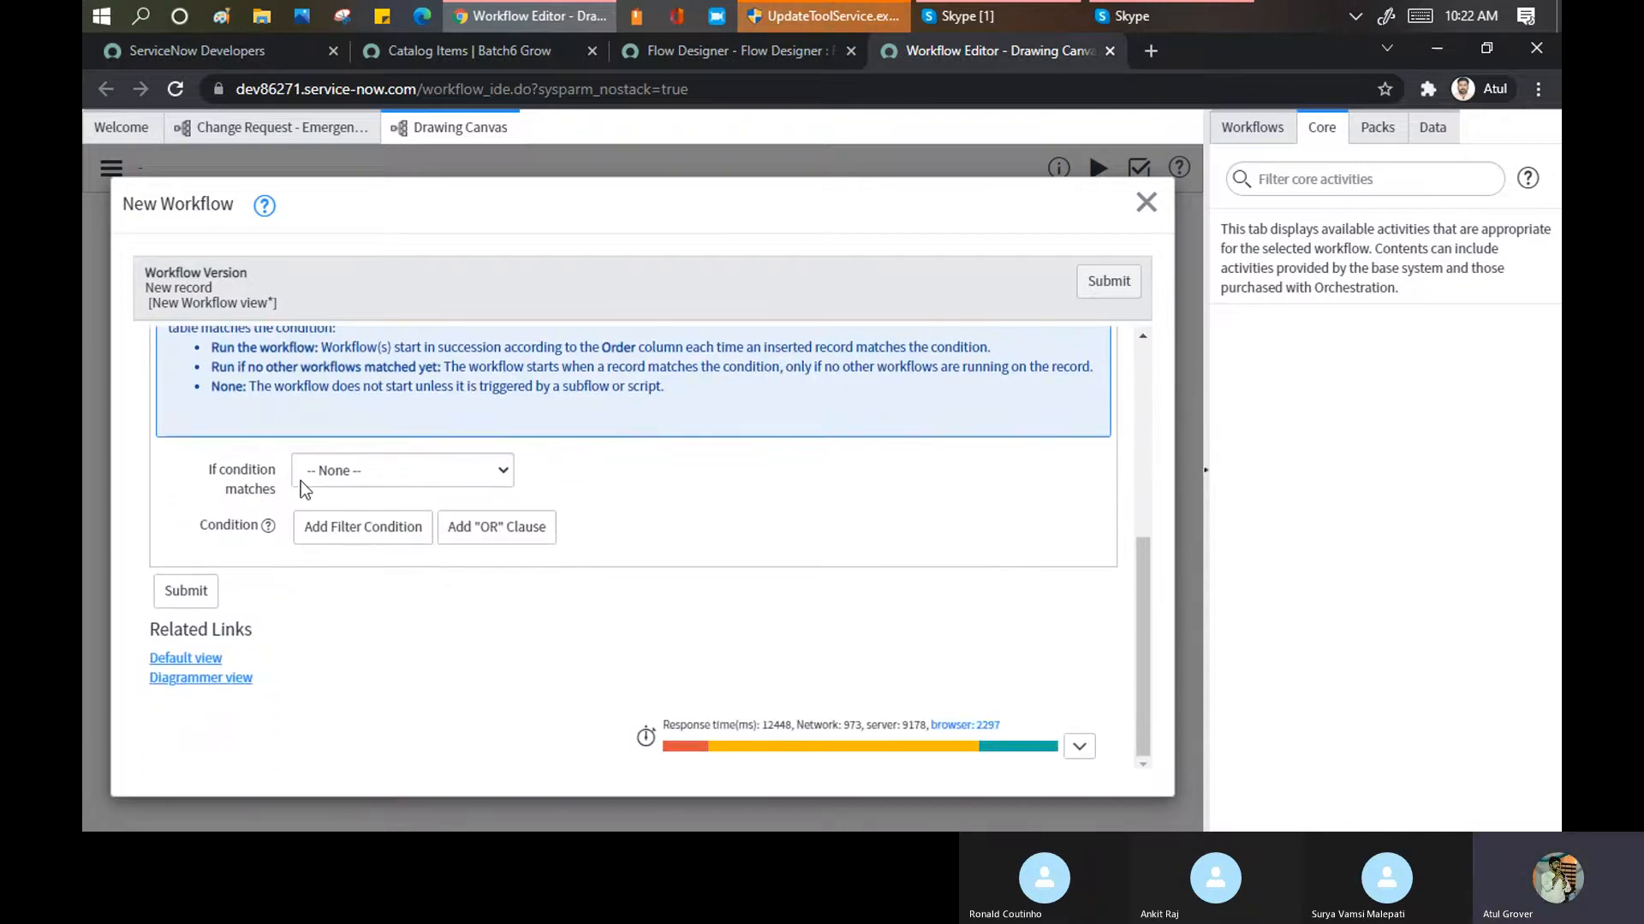
scroll(381, 480, up, 3)
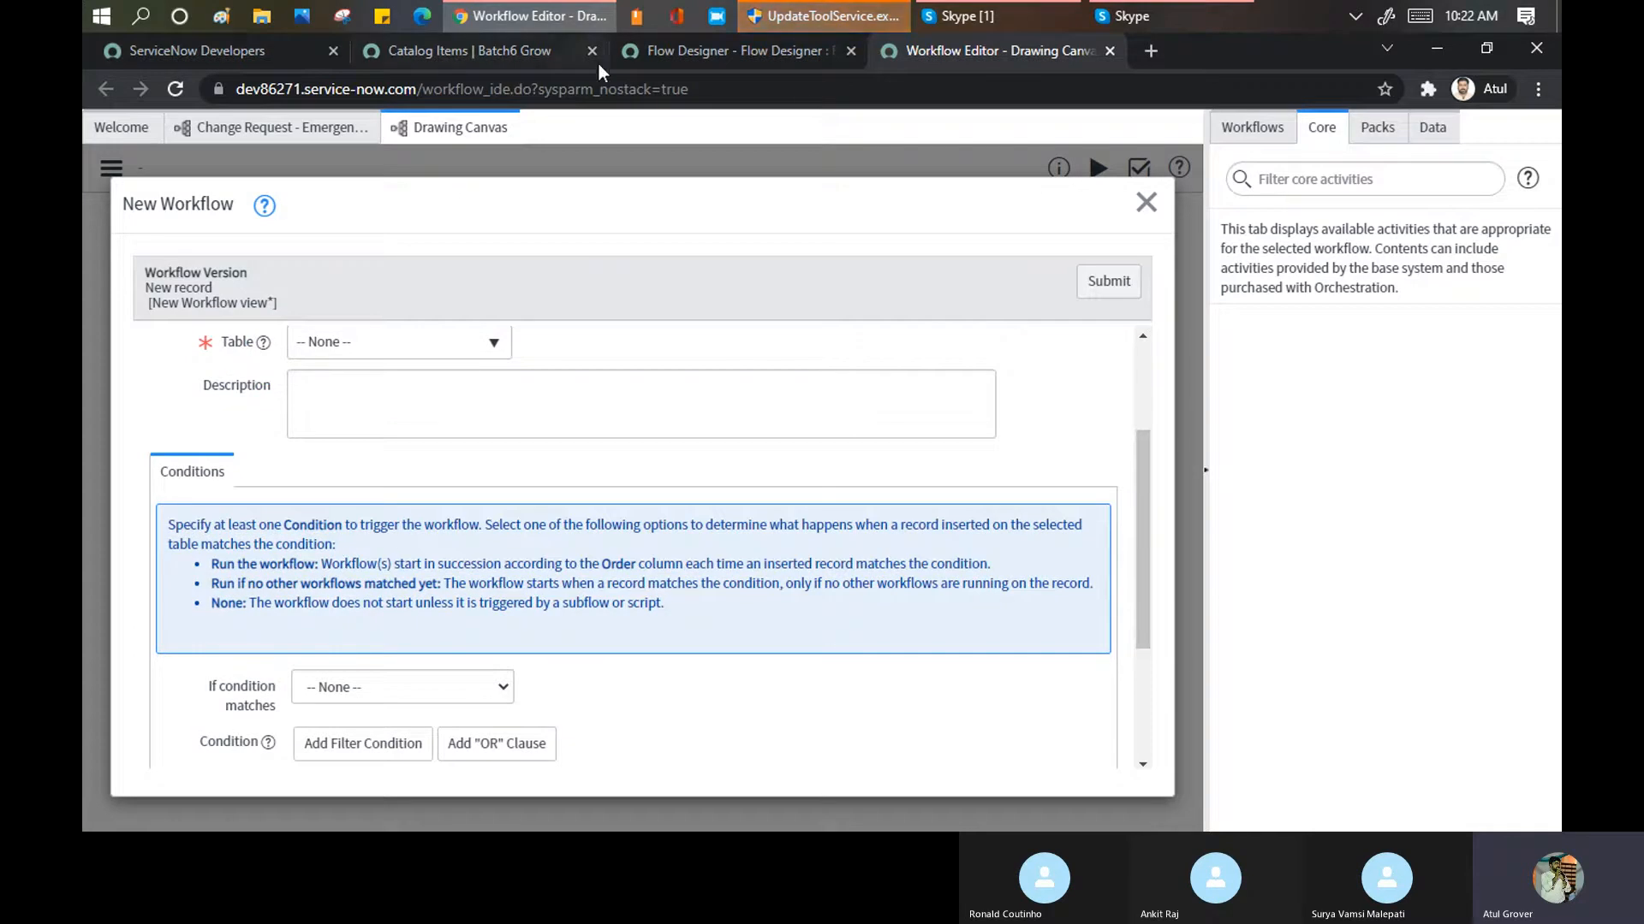
drag(400, 564, 695, 552)
Return to Flow Designer, set the flow to run as "User who initiates session", and submit its properties
click(721, 50)
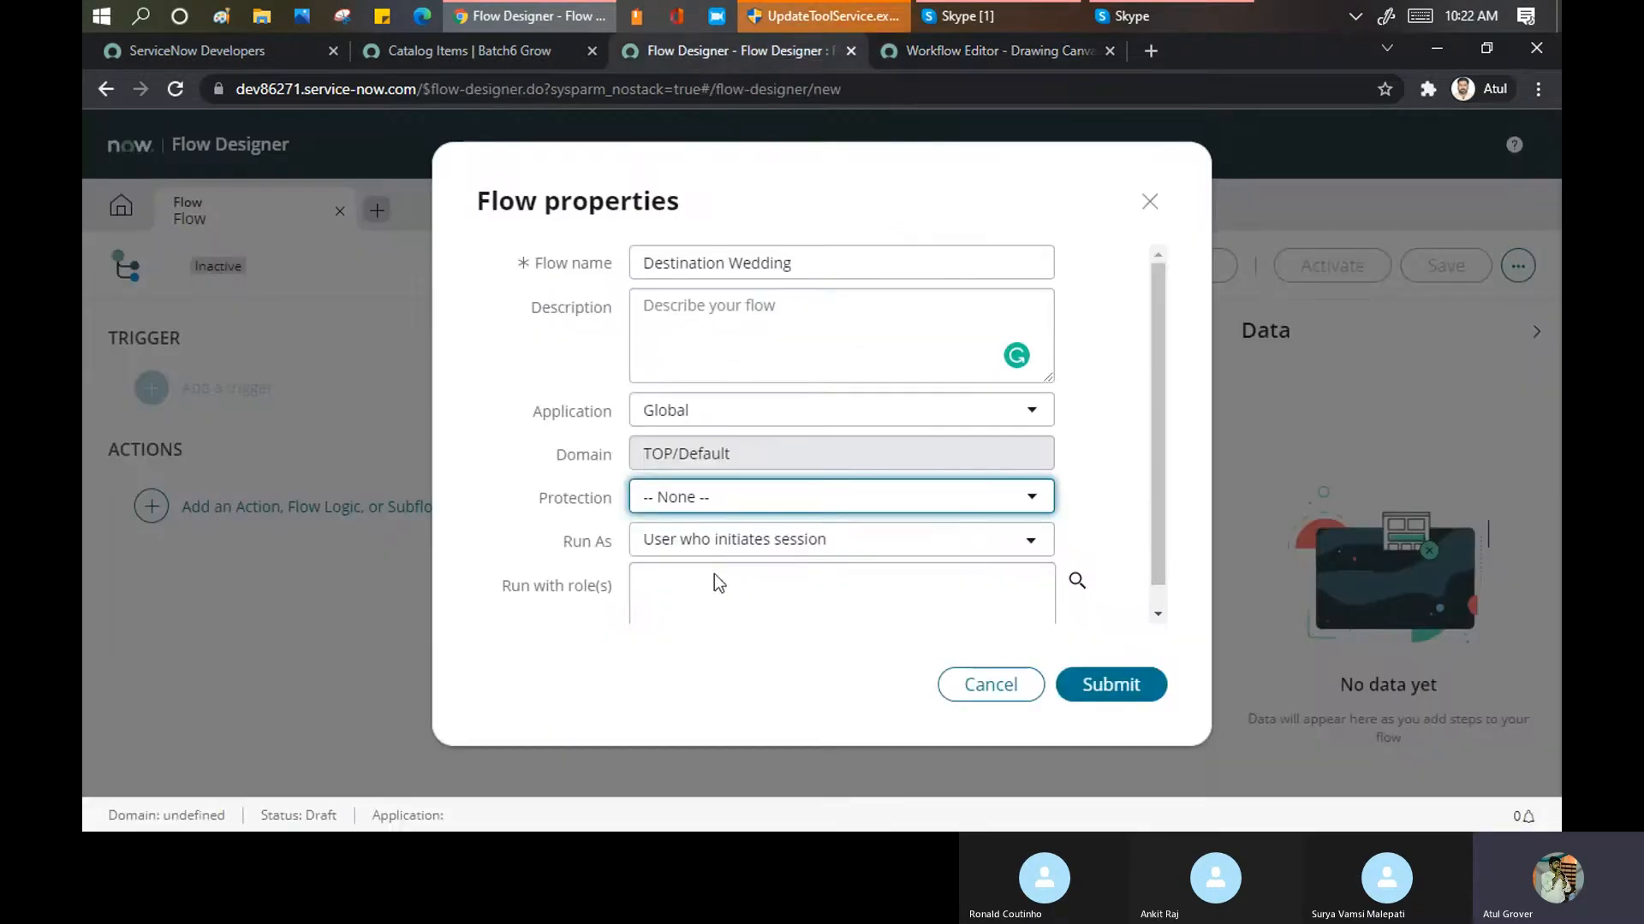
click(688, 548)
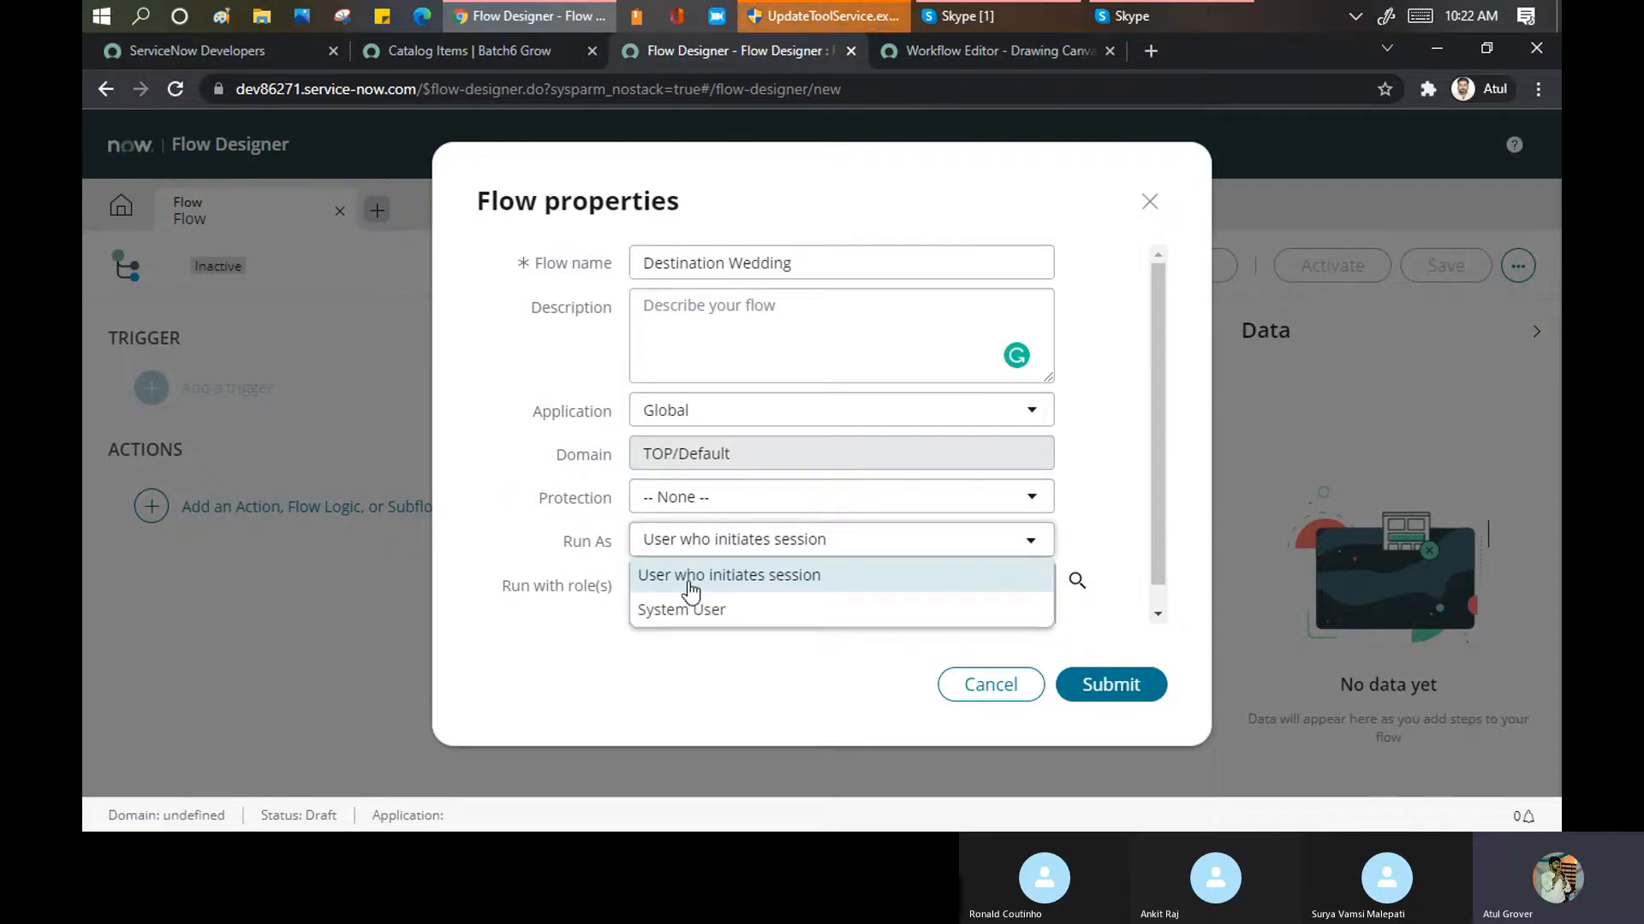
click(690, 585)
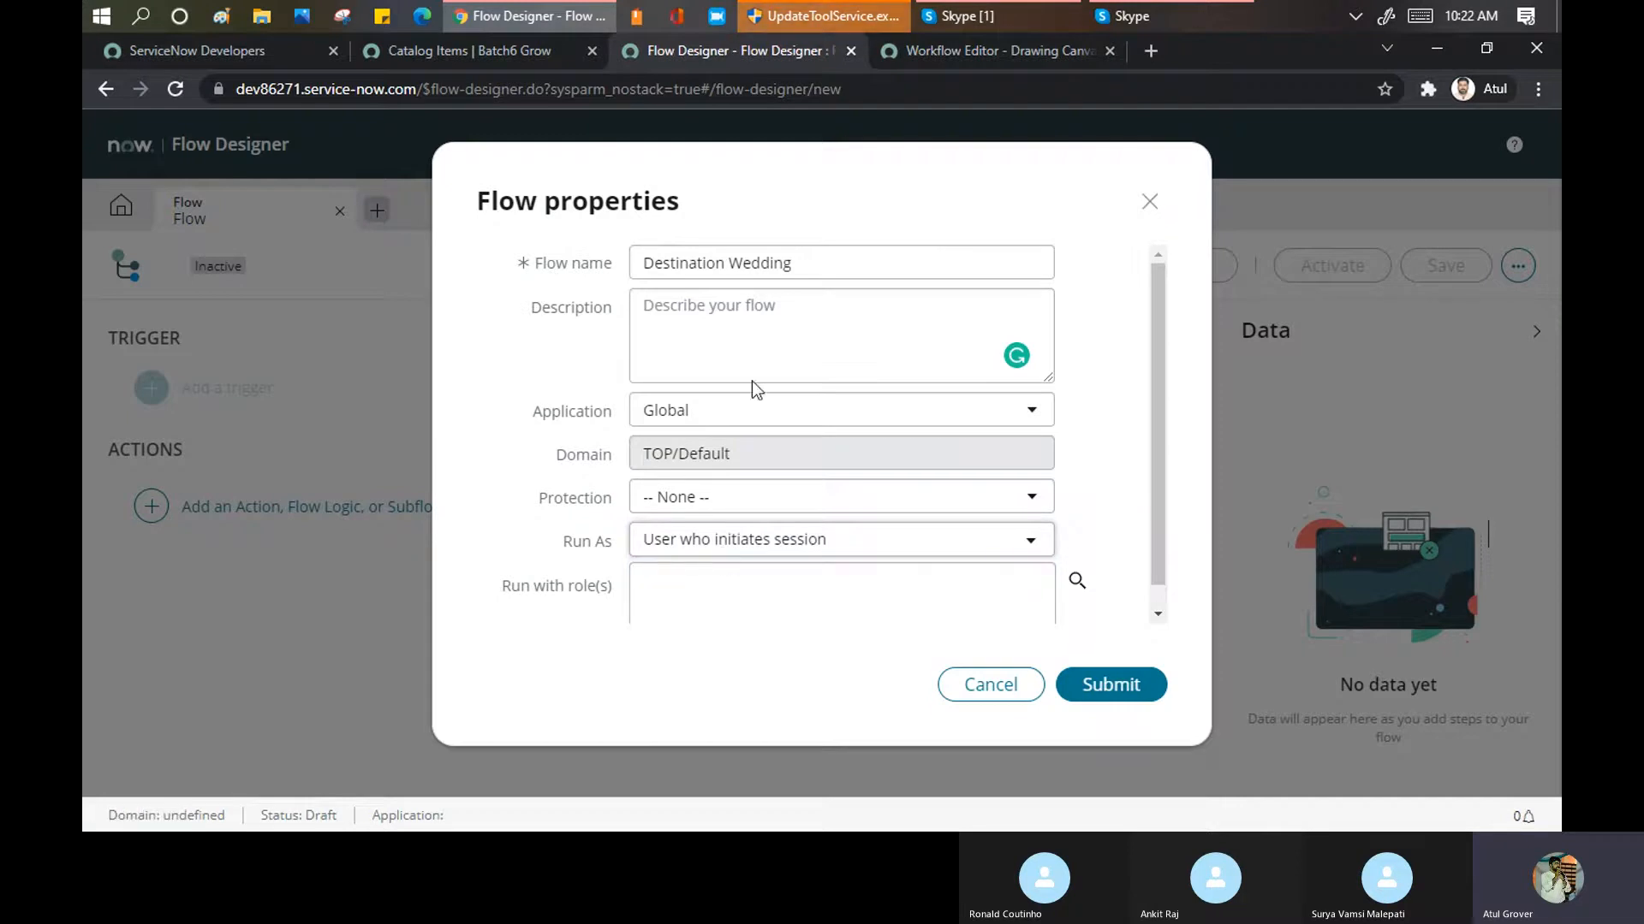
scroll(825, 525, down, 1)
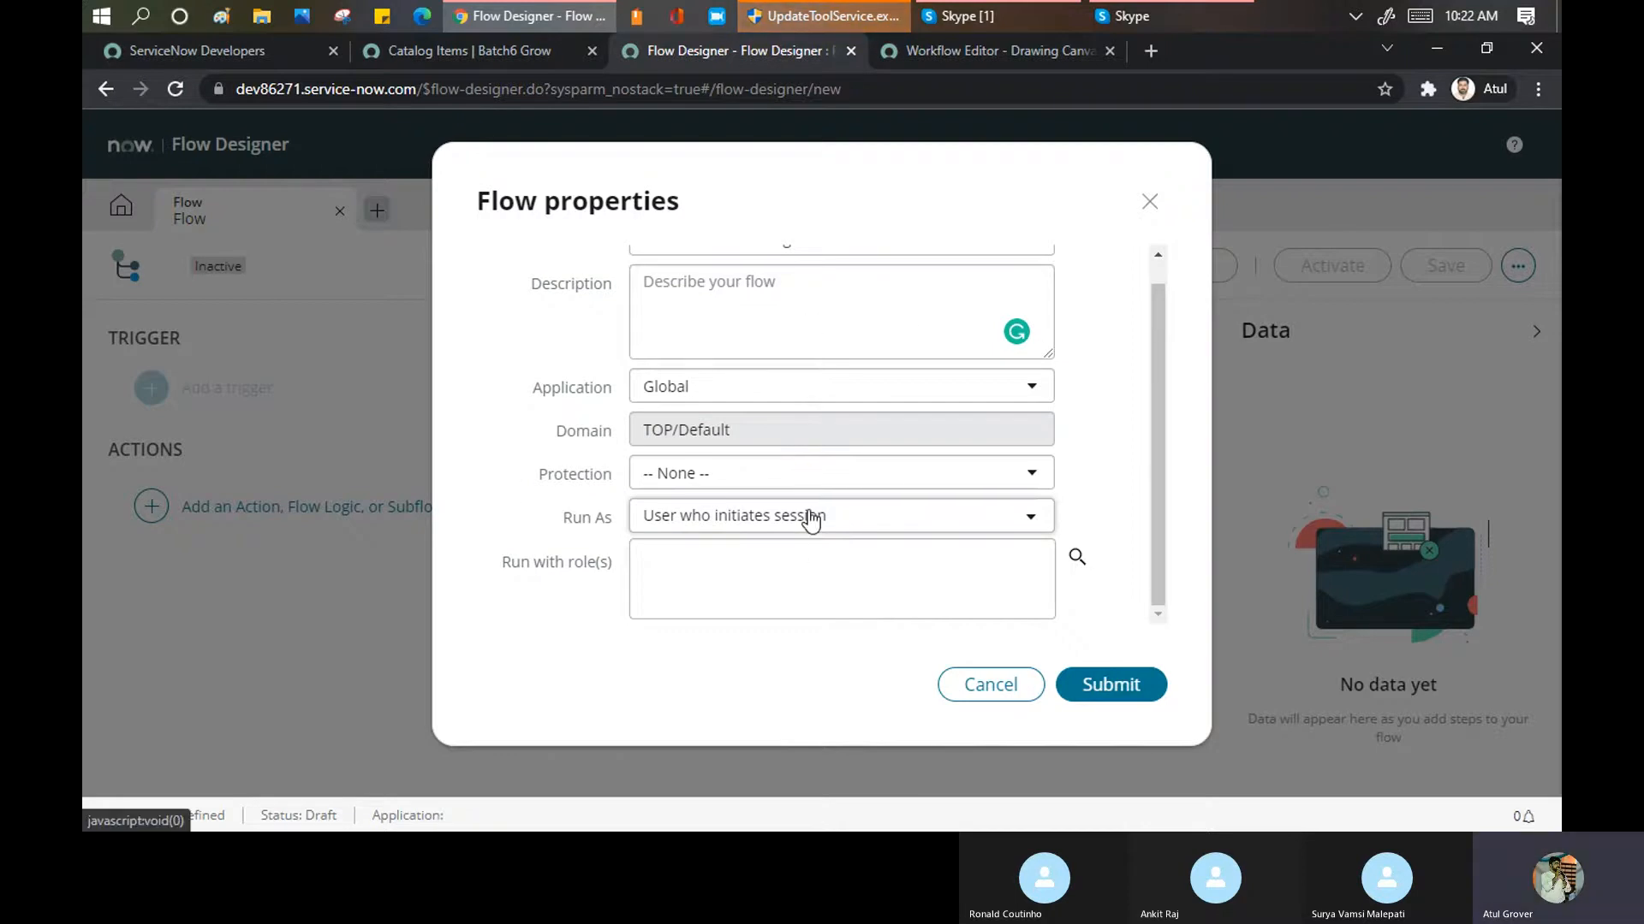
click(1104, 687)
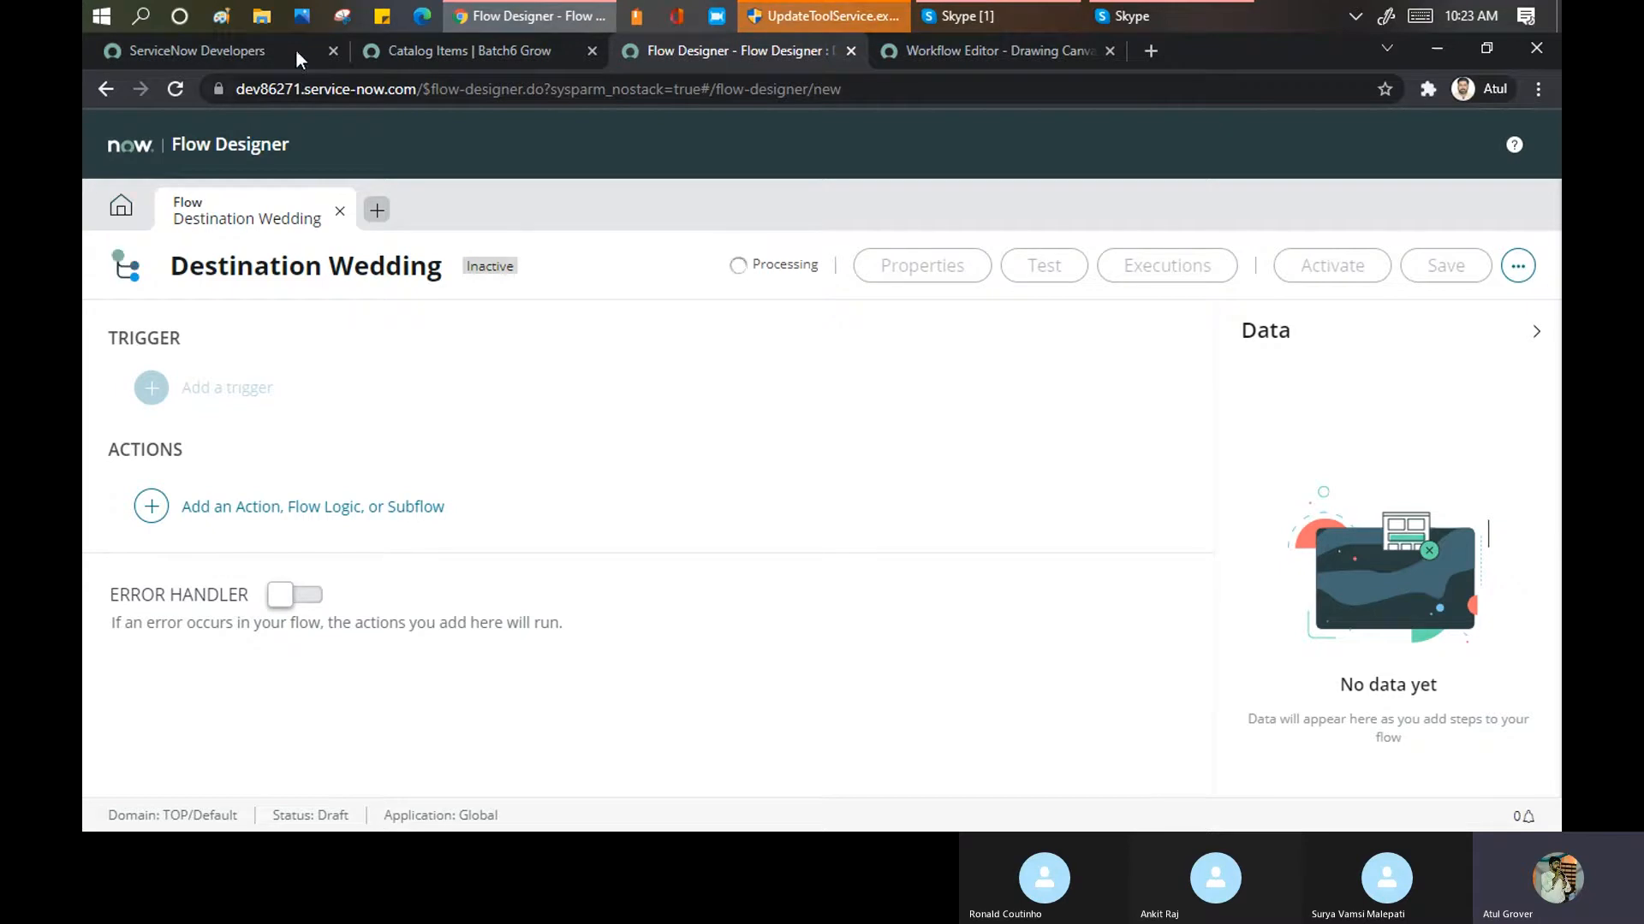
Find Flow Designer in the ServiceNow navigator with the filter "flow des" and open another instance of it
click(491, 50)
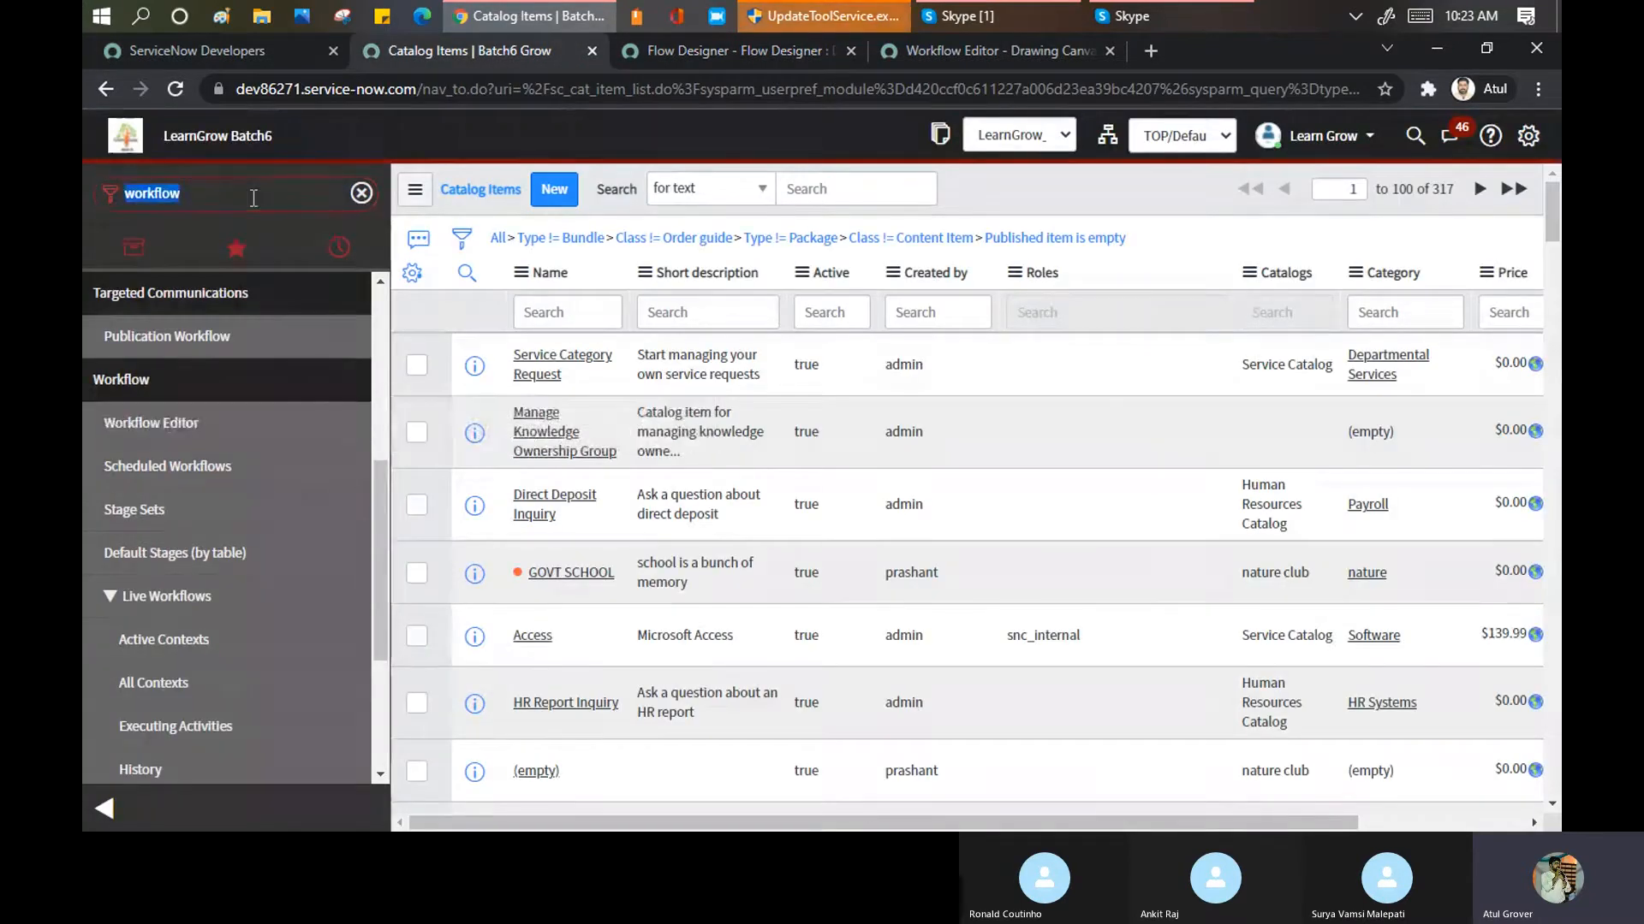
text(flow des)
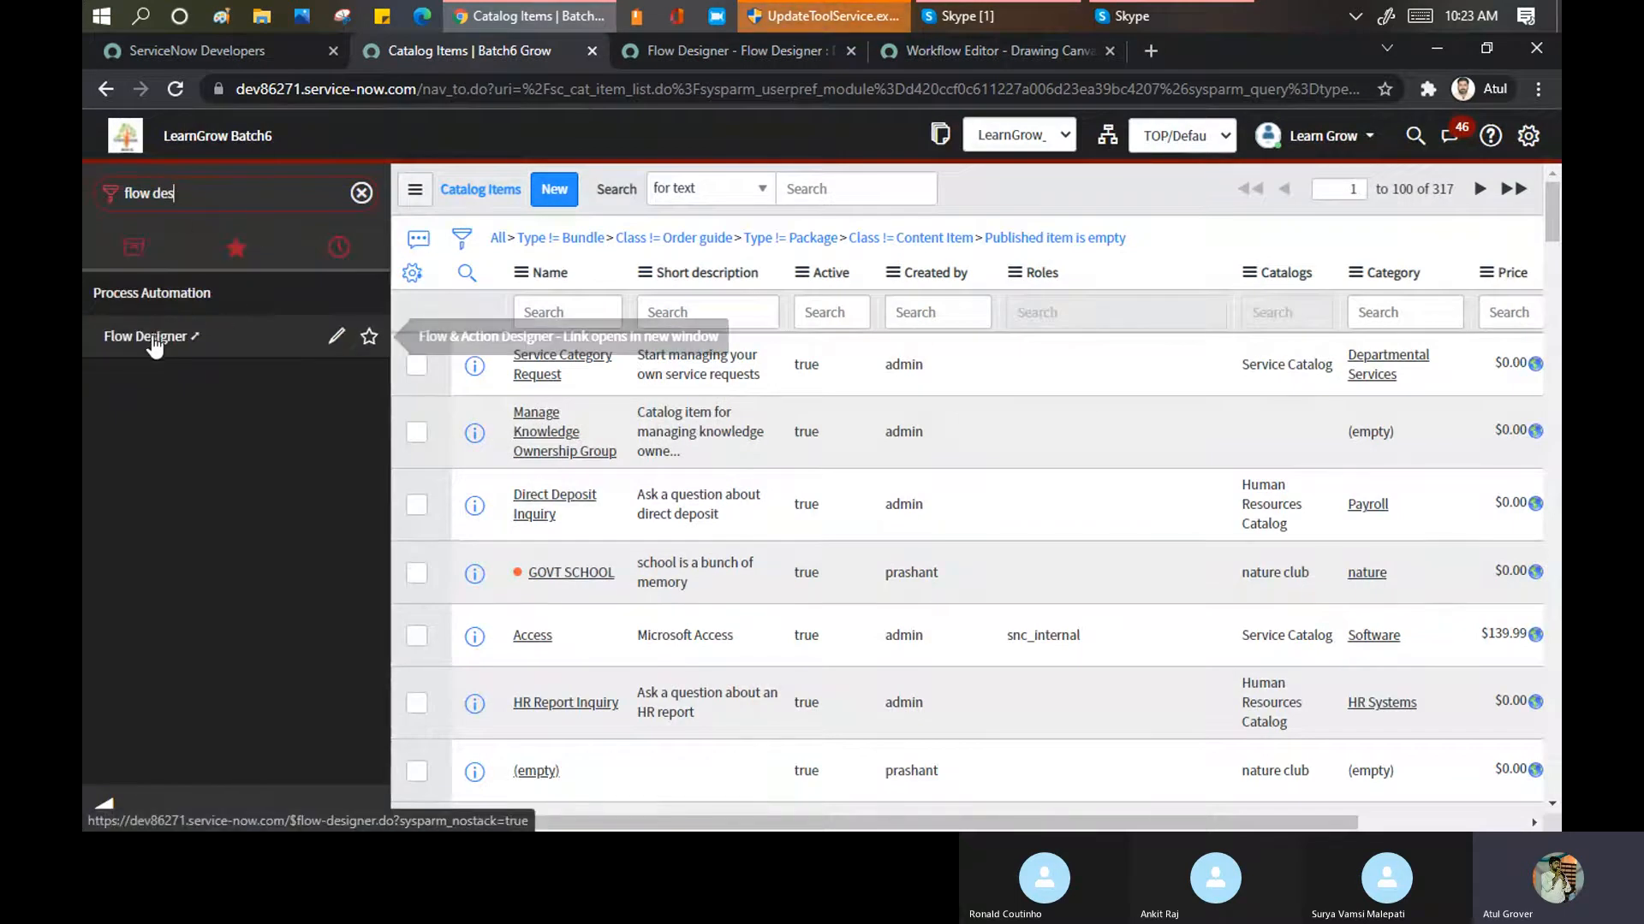
click(185, 334)
Go back to the Workflow Editor and look over the New Workflow form's fields and conditions
click(1118, 51)
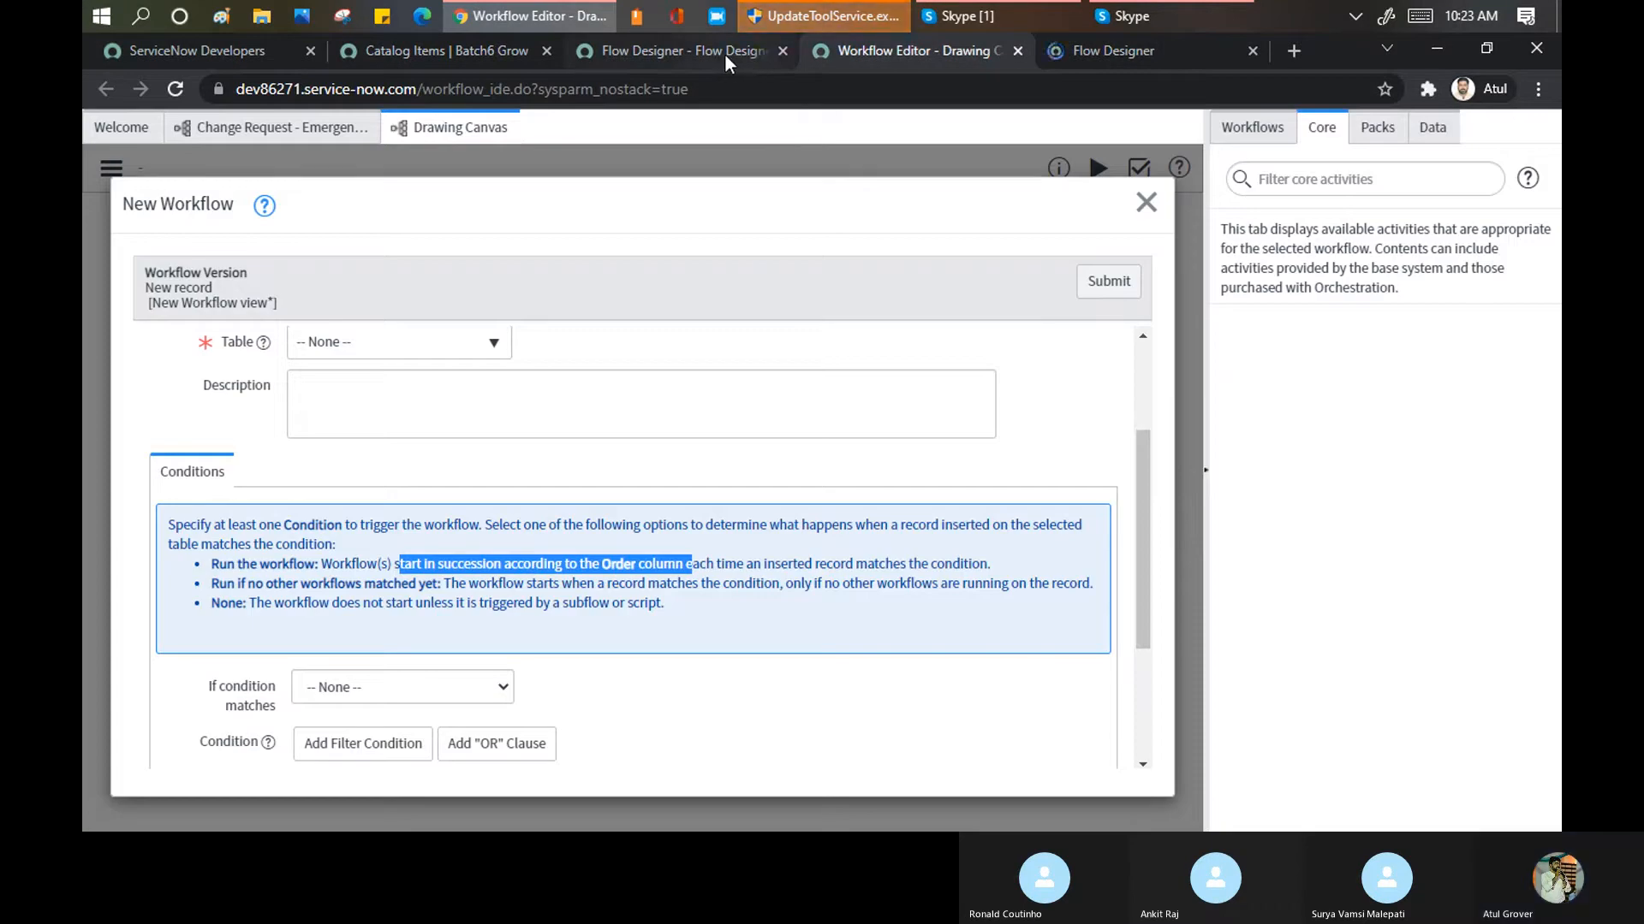
scroll(834, 489, down, 1)
scroll(834, 489, down, 2)
scroll(837, 485, up, 5)
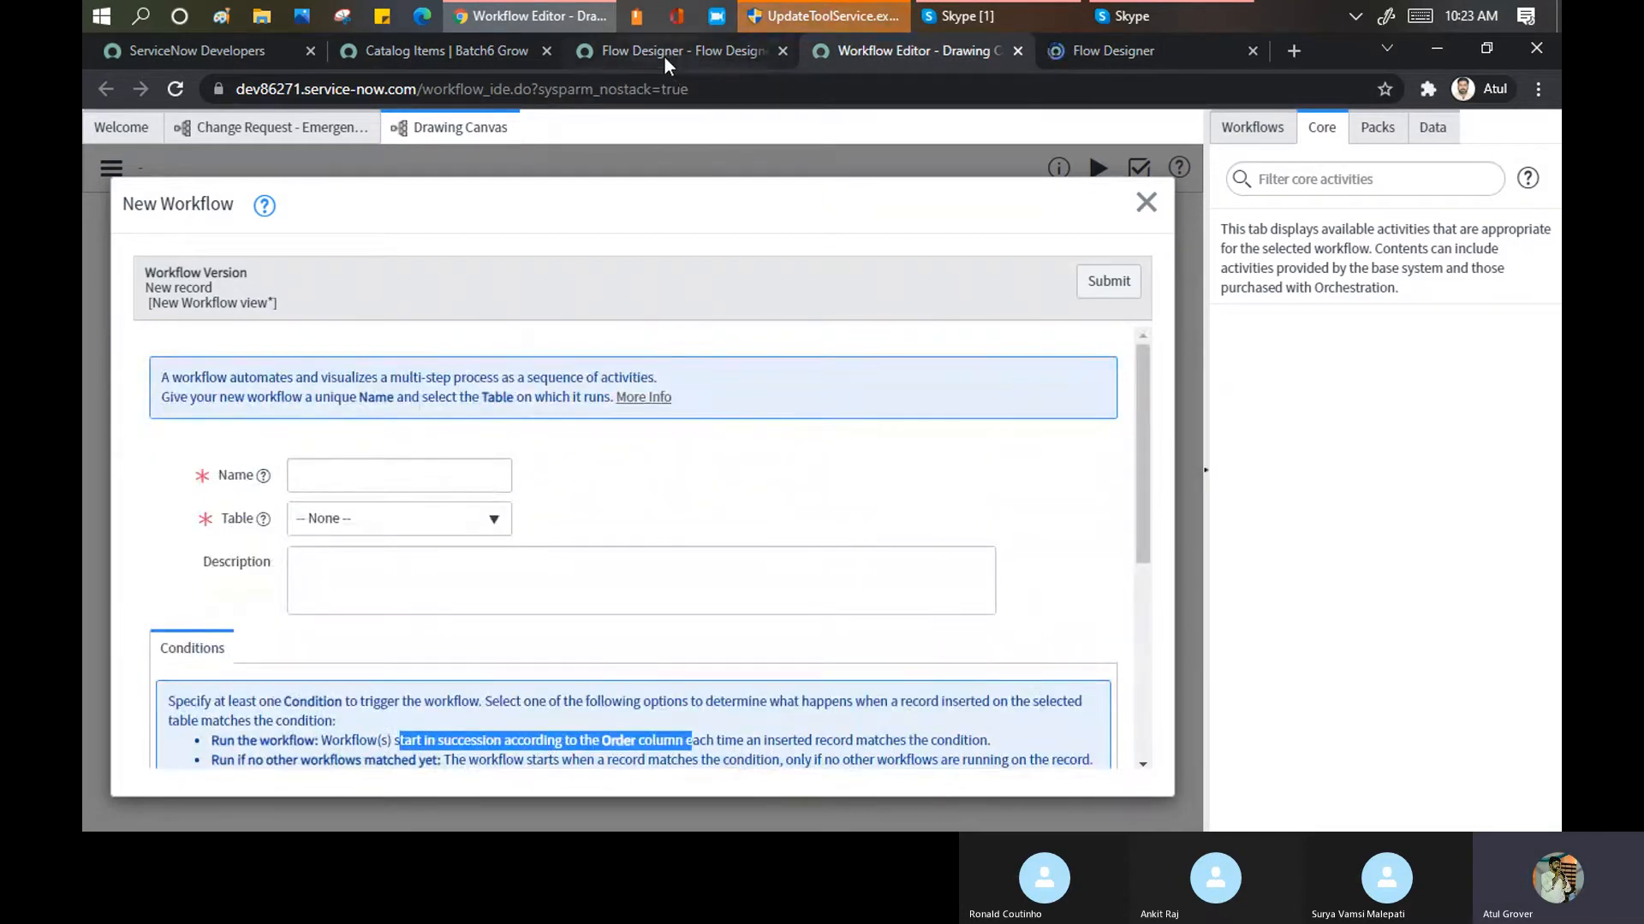
Return to the Destination Wedding flow and add a Service Catalog trigger to it
click(664, 54)
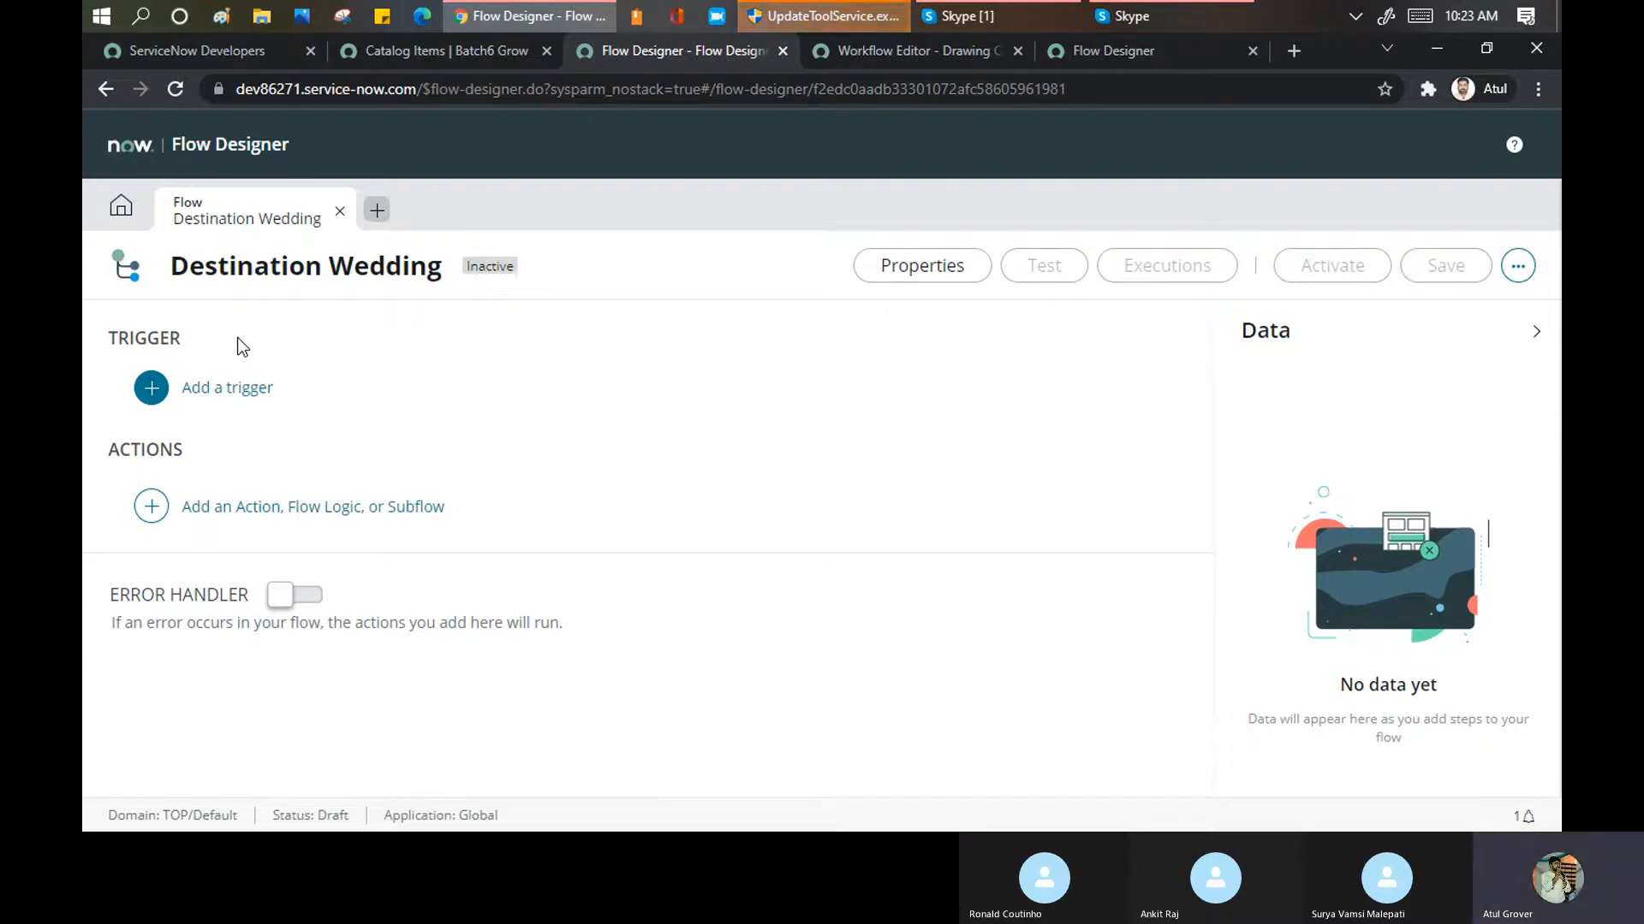
click(228, 394)
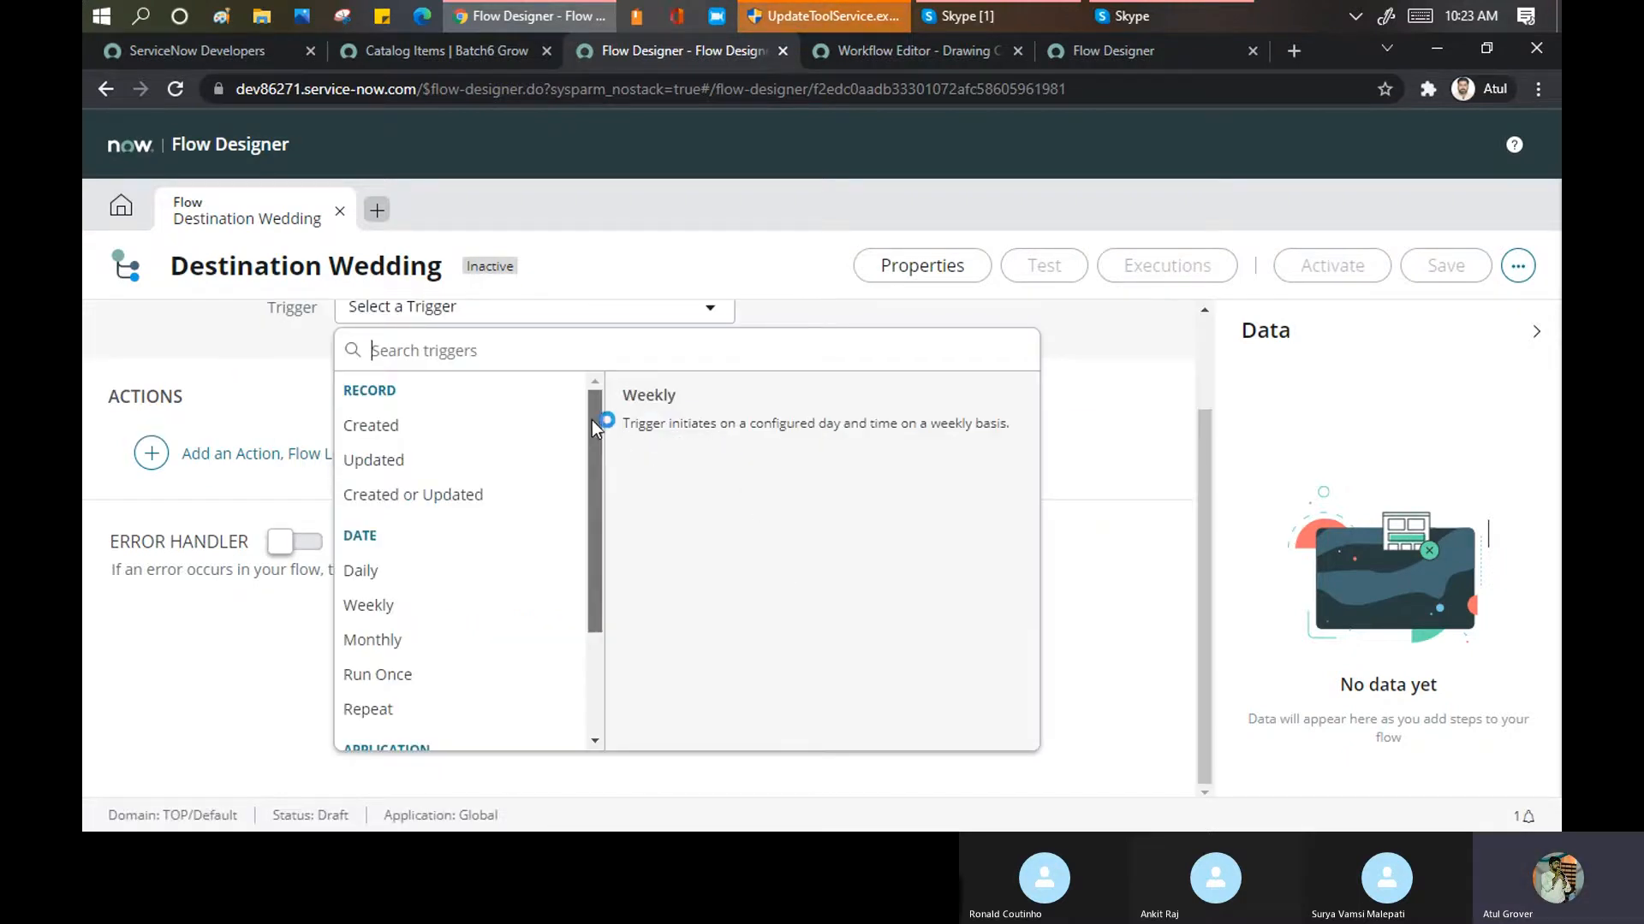
mouse_move(594, 422)
mouse_down()
mouse_move(599, 551)
mouse_move(601, 409)
mouse_up()
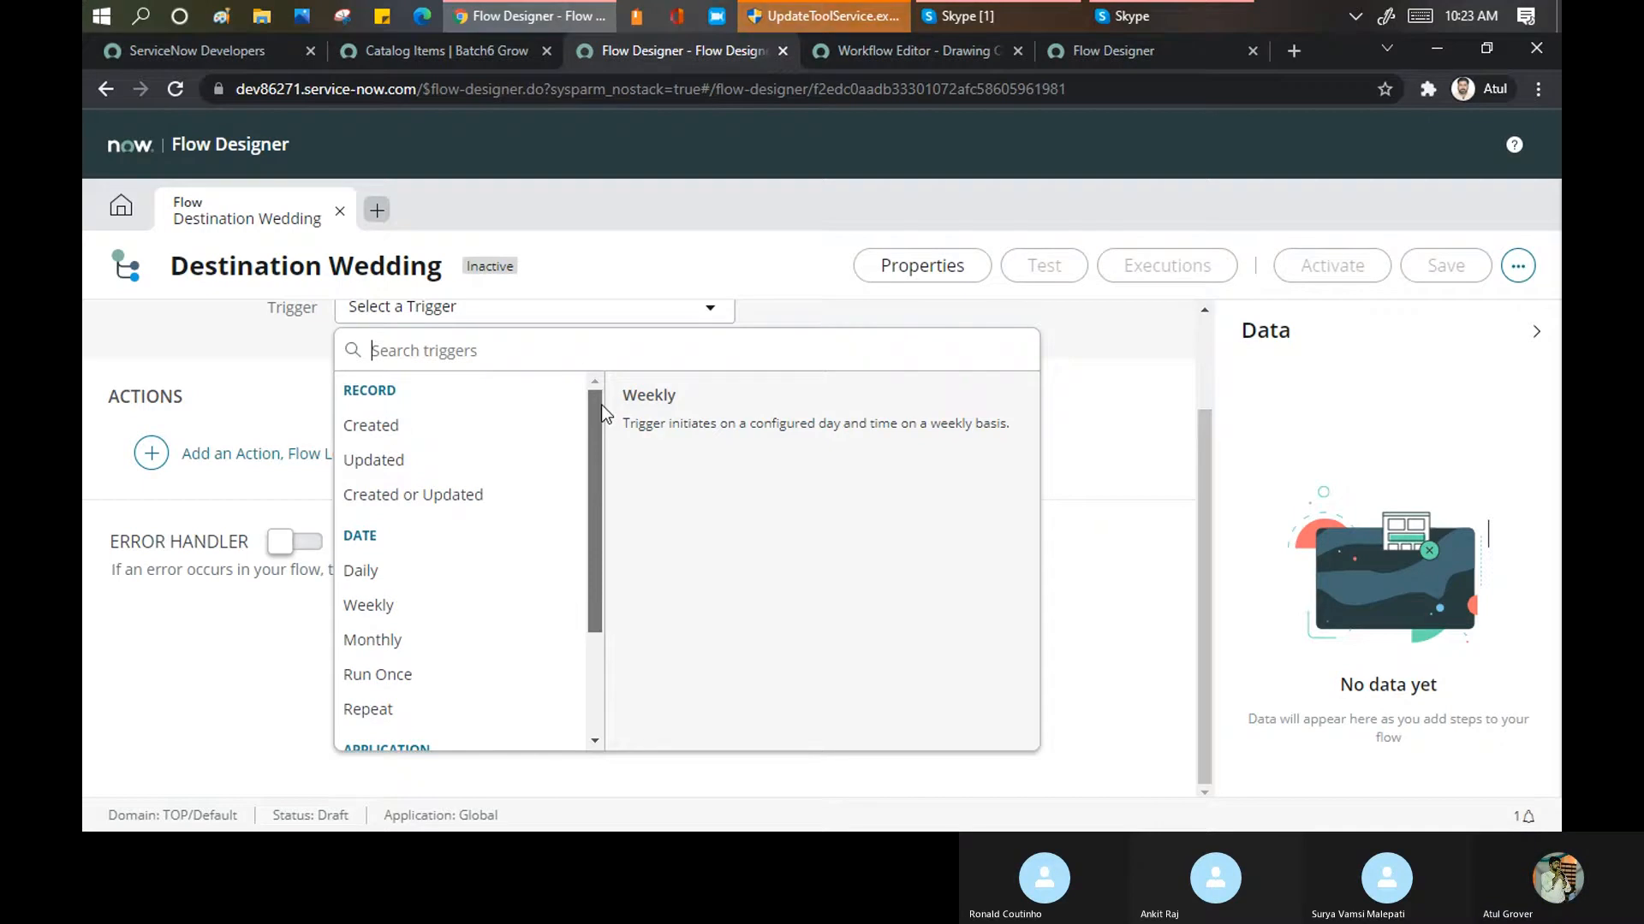
scroll(671, 466, up, 1)
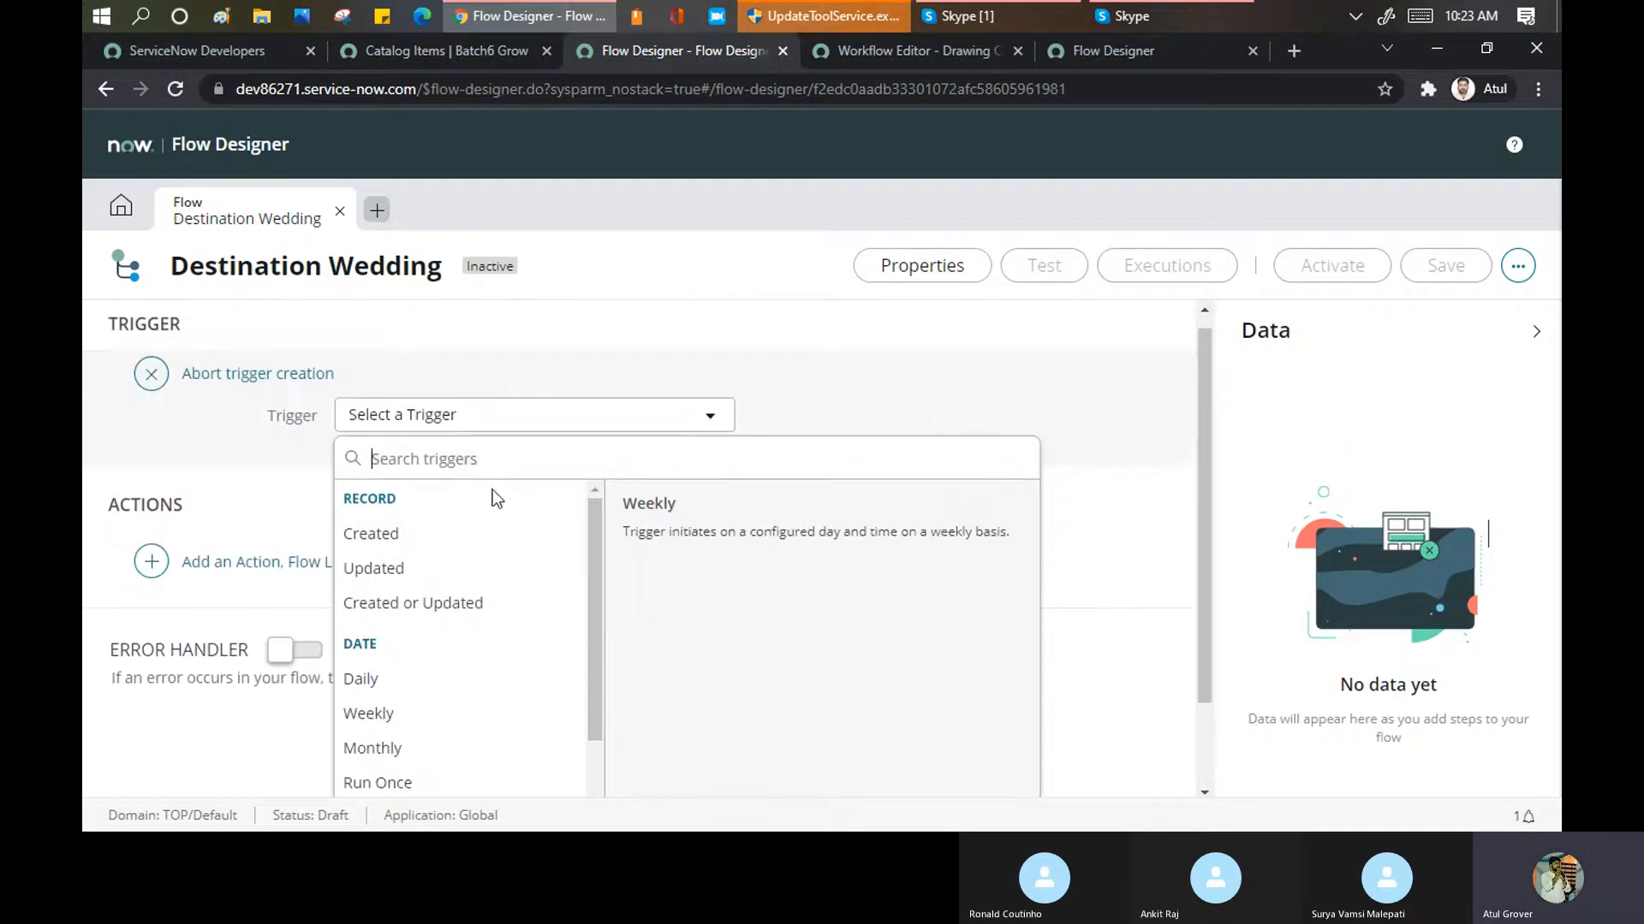
click(535, 419)
click(536, 419)
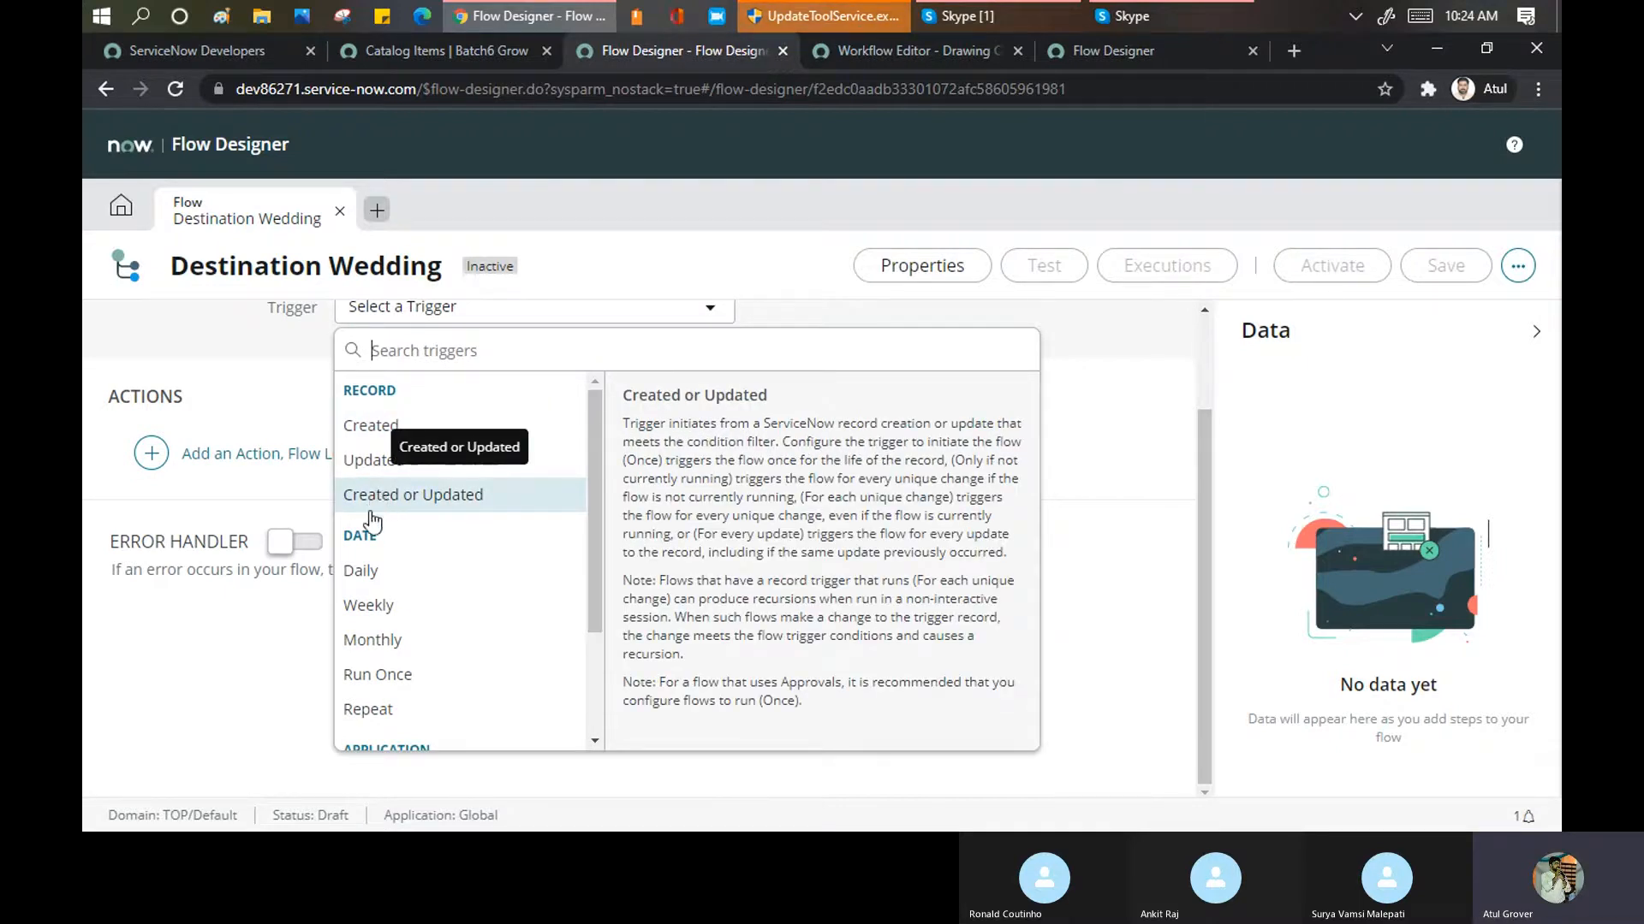
scroll(420, 565, down, 3)
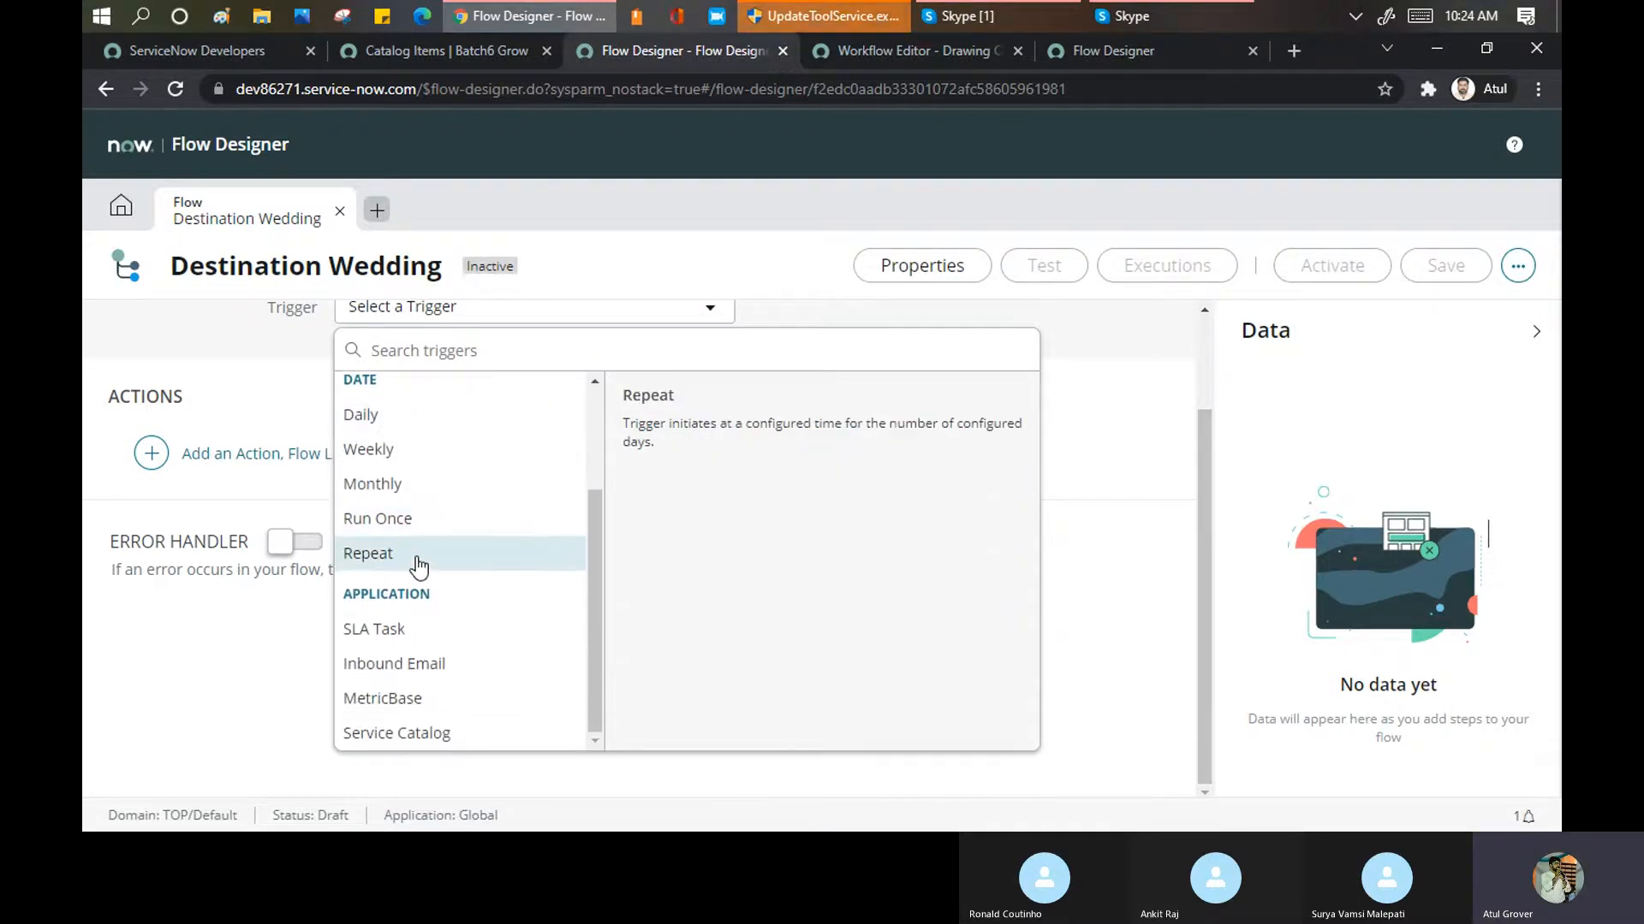
click(396, 734)
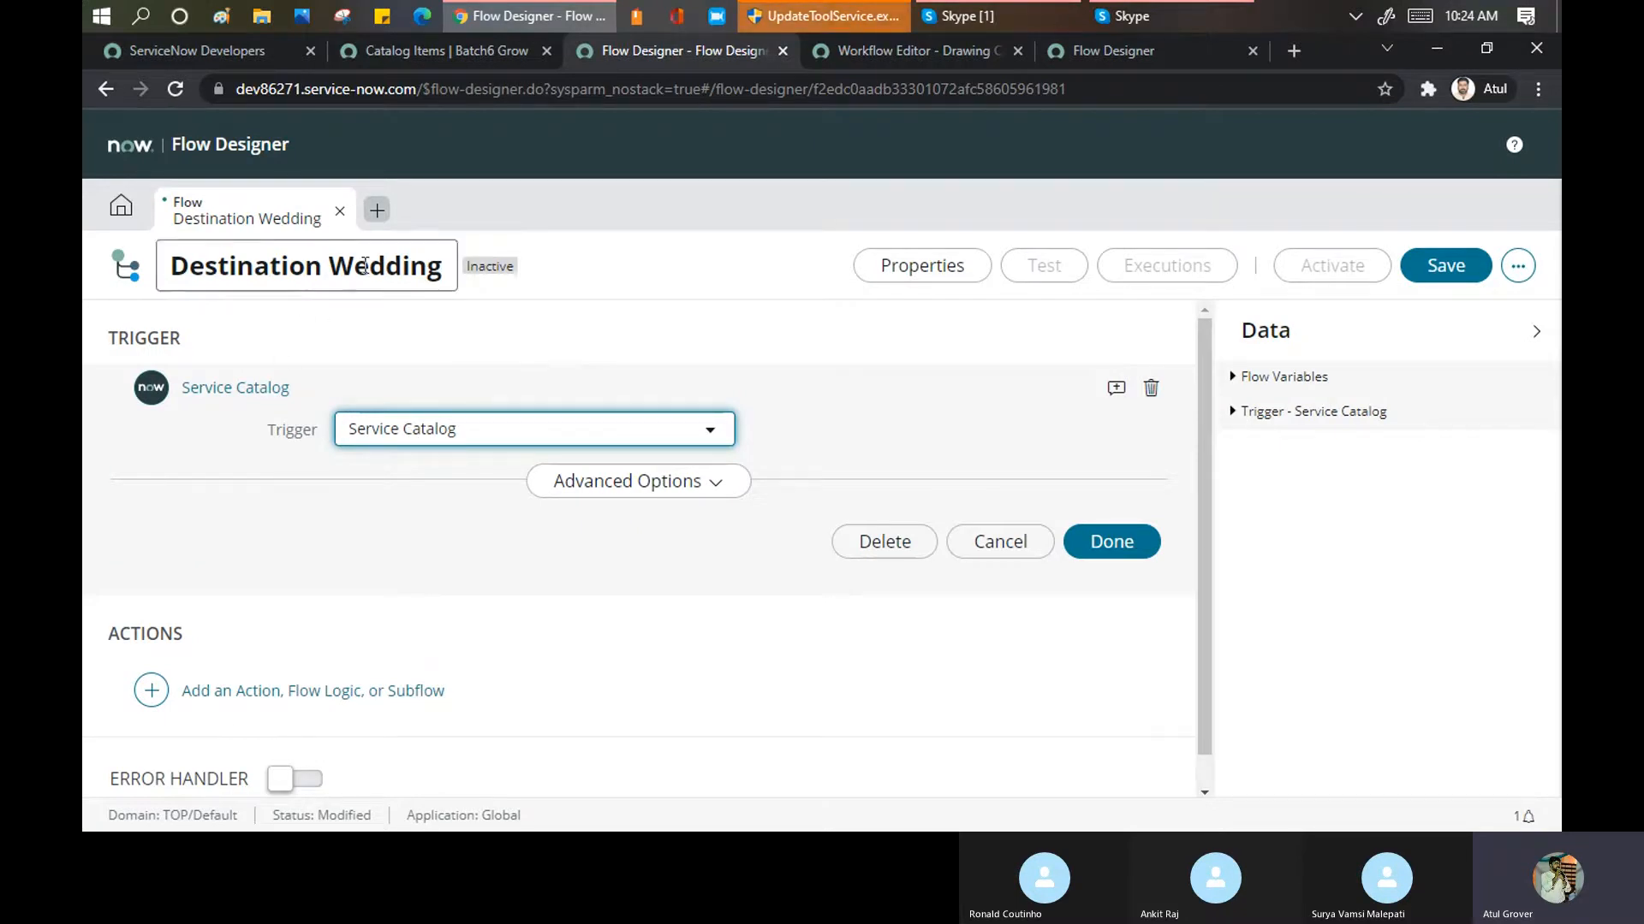
In the other Flow Designer instance, filter the flows by Updated by "*learn" and open the Data_KT flow
click(1109, 46)
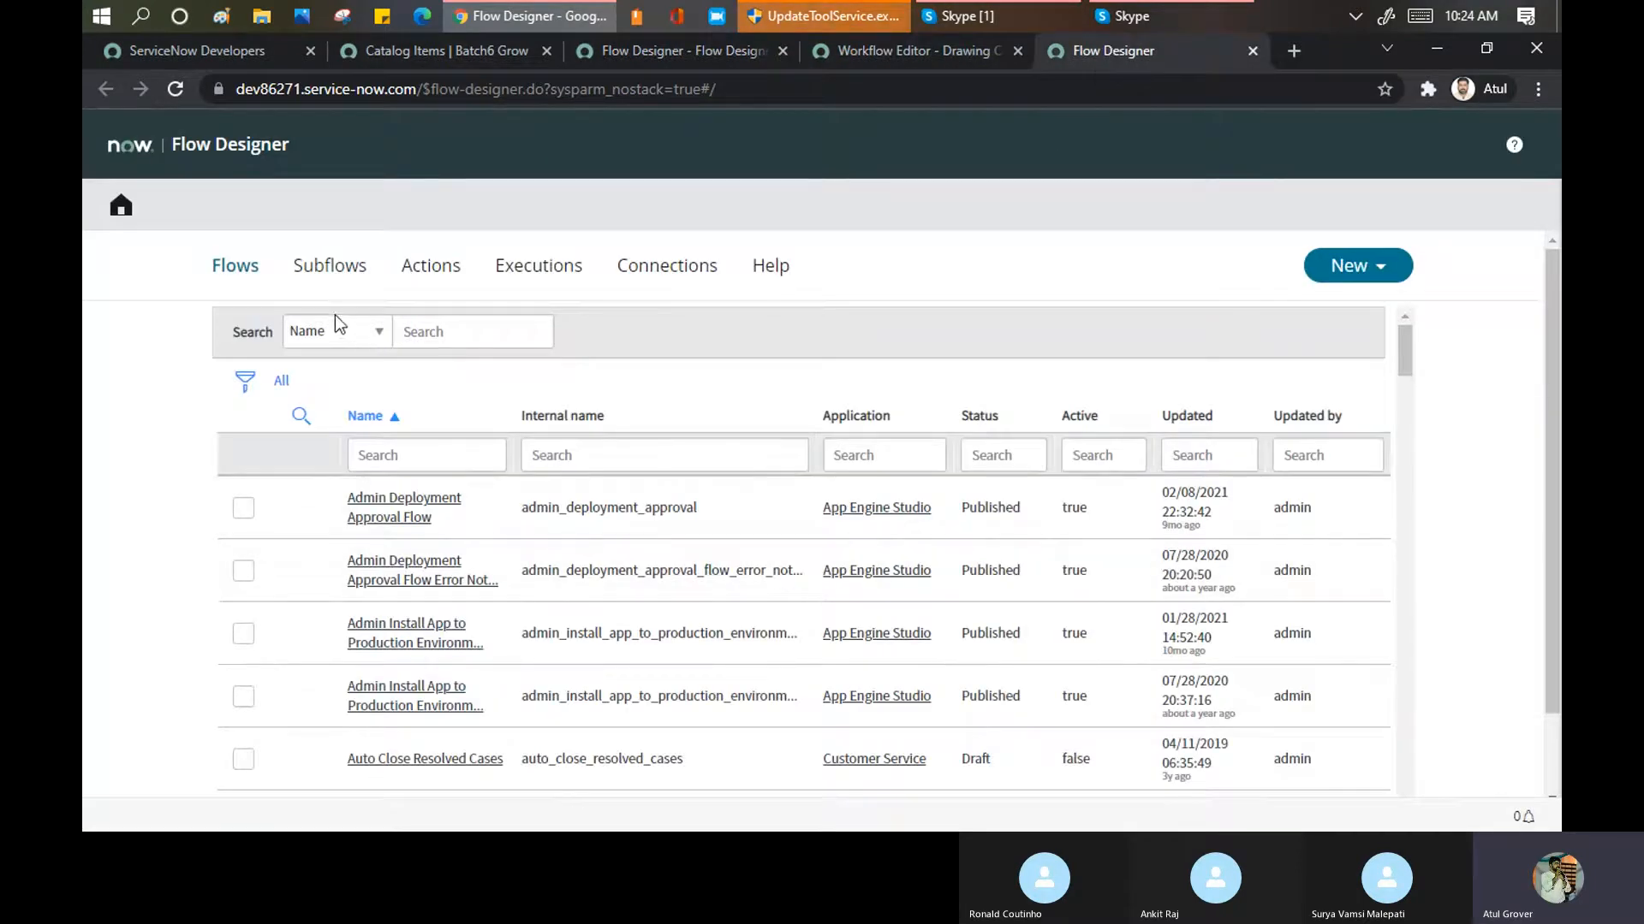
scroll(448, 440, down, 3)
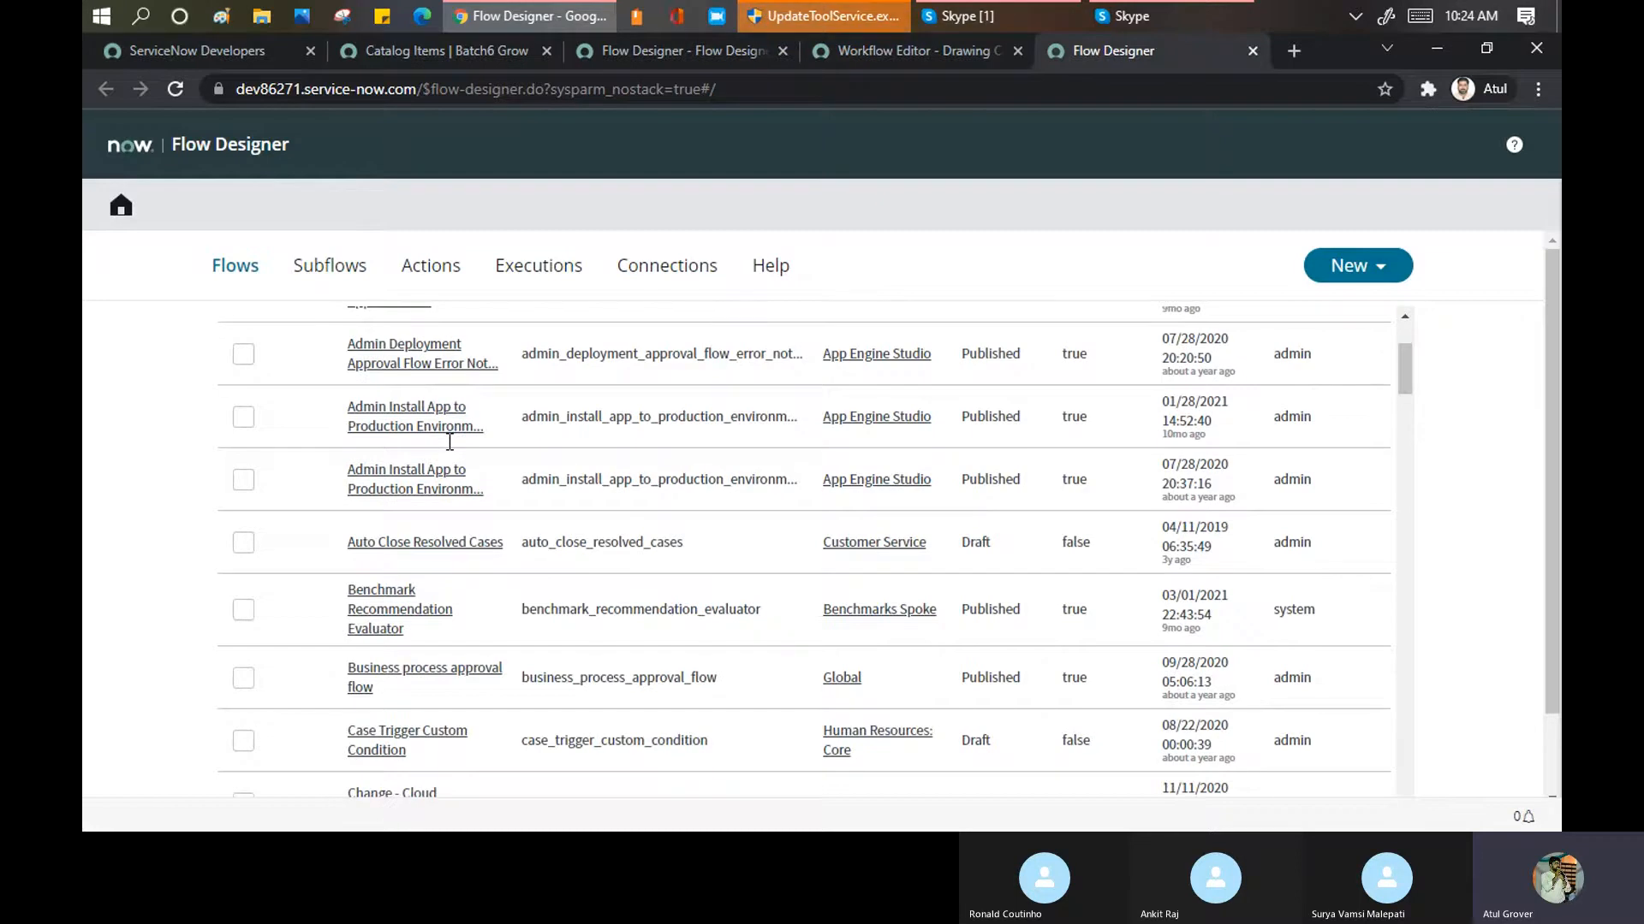
scroll(450, 441, up, 3)
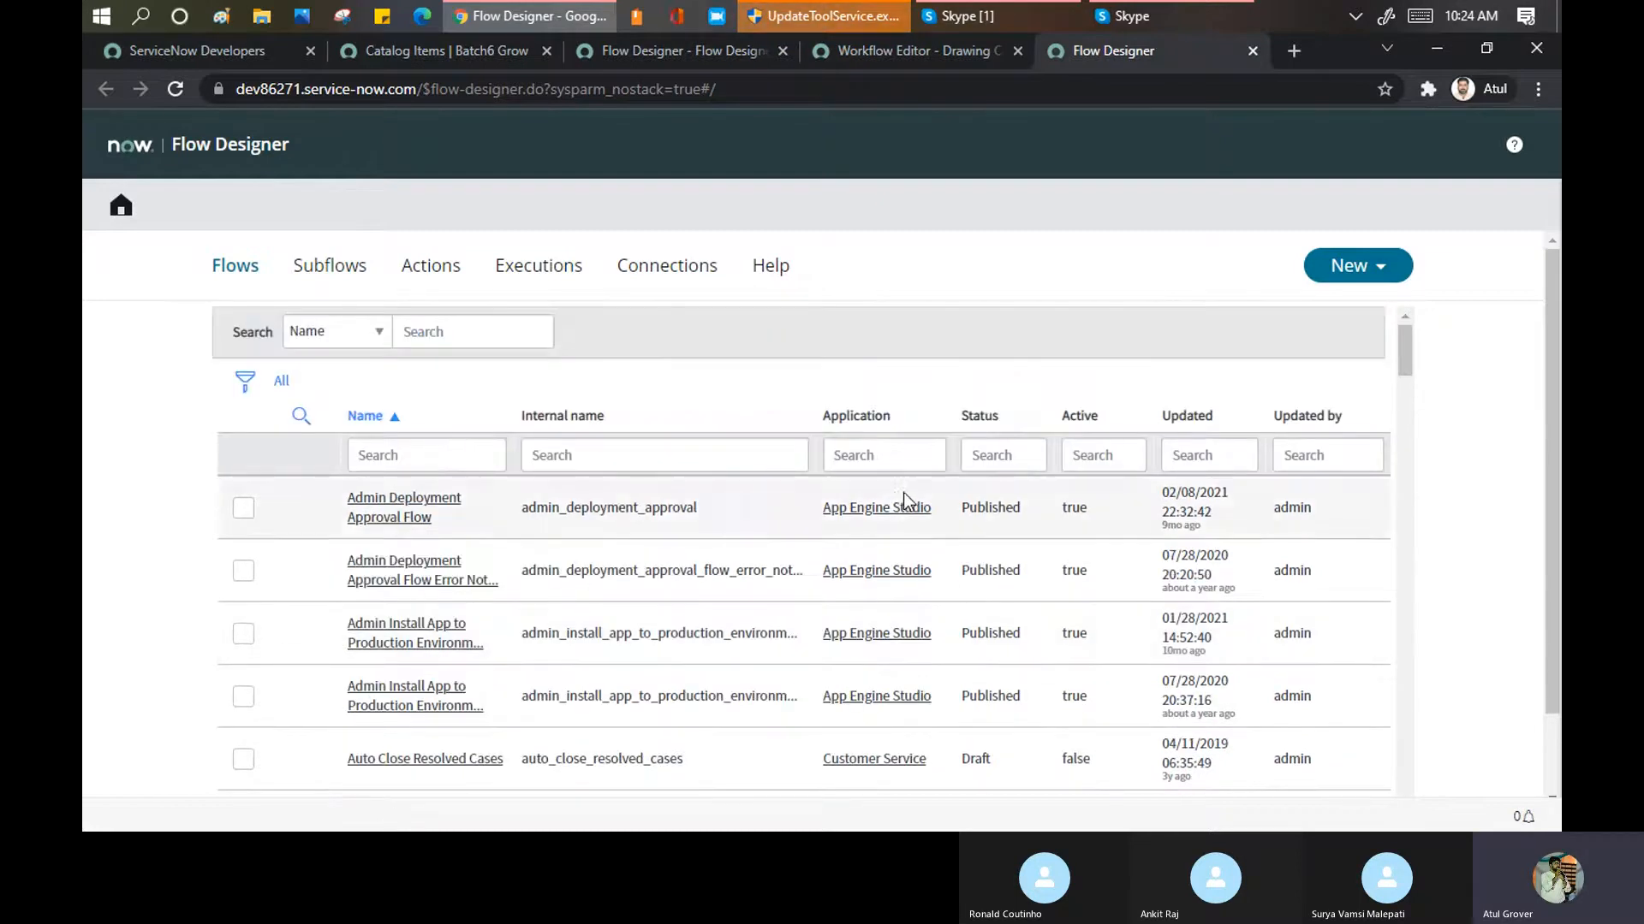
click(1344, 452)
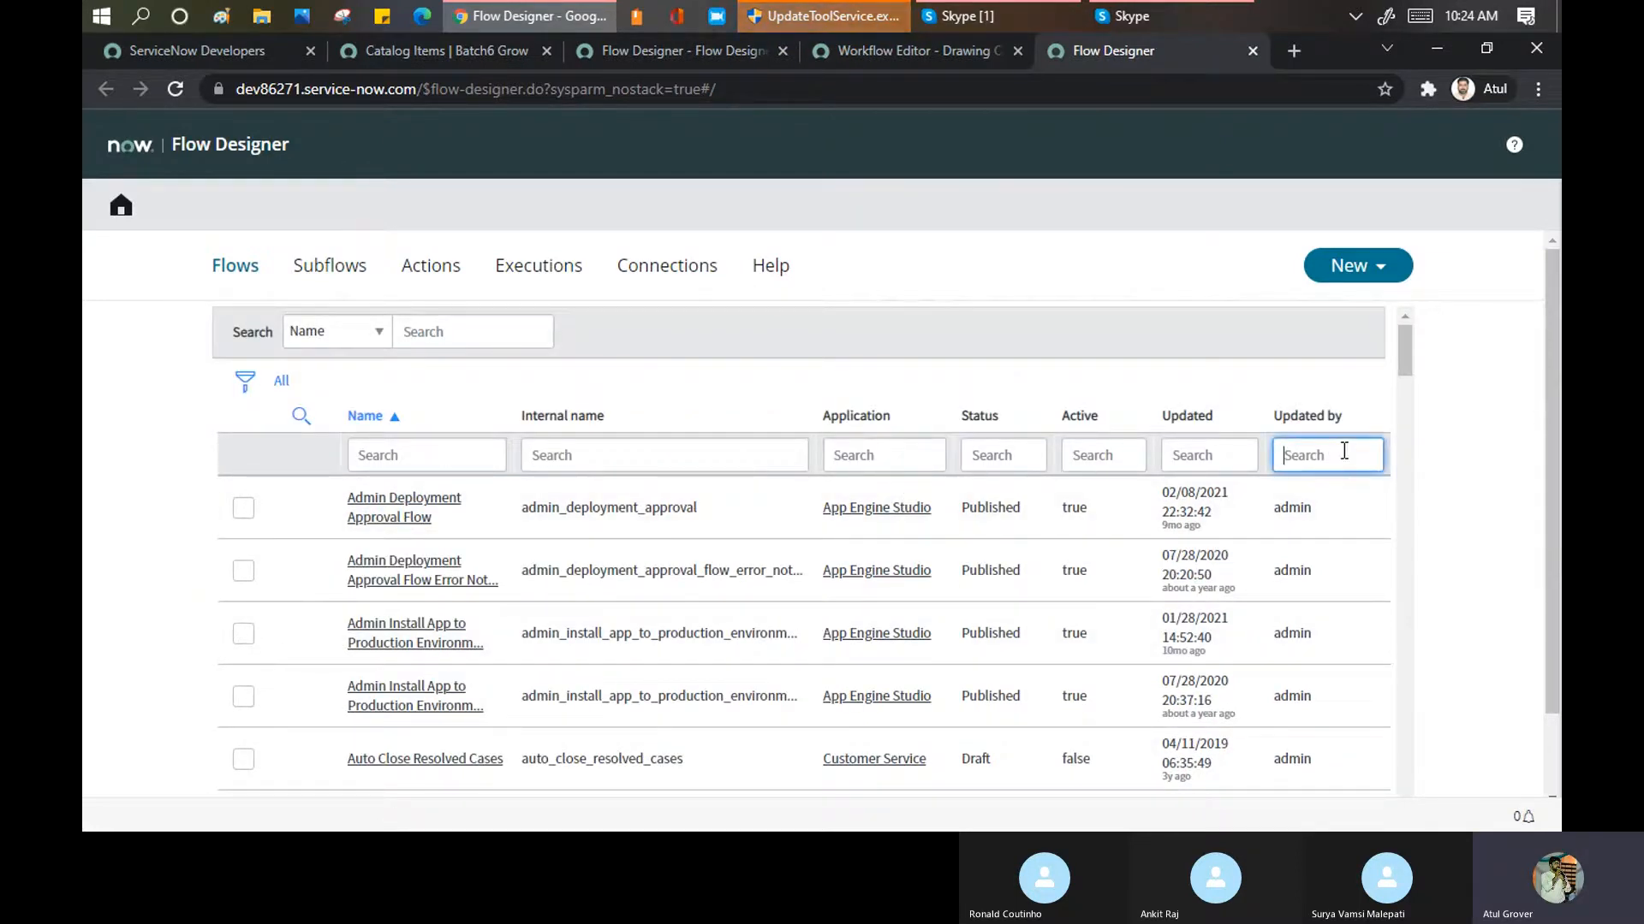
text(*learn)
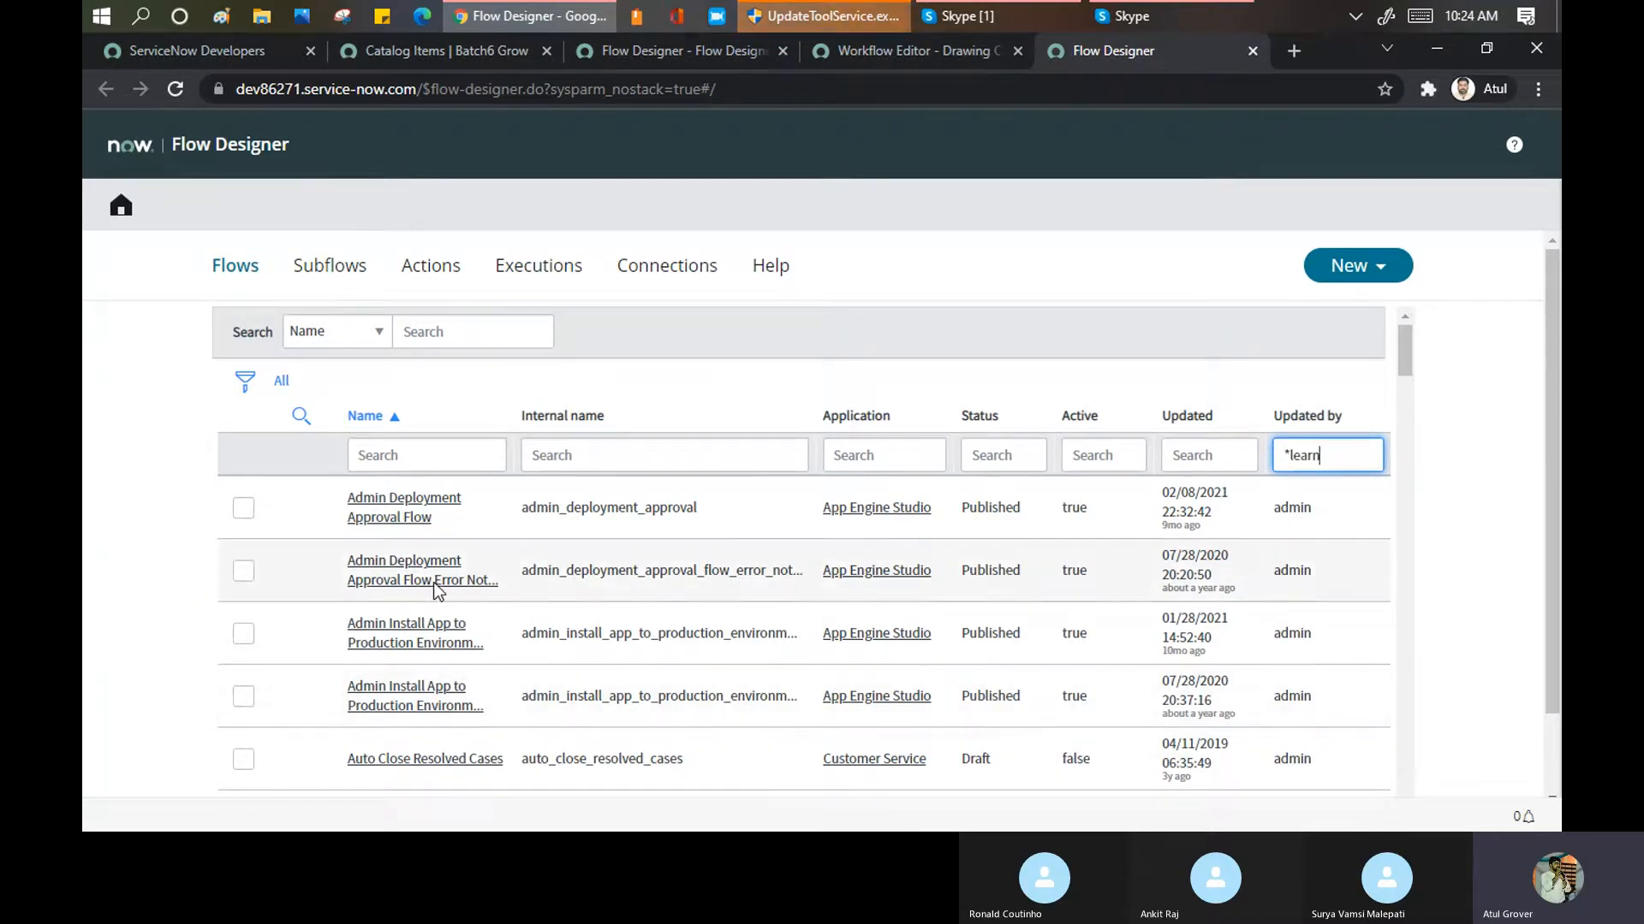
key(Return)
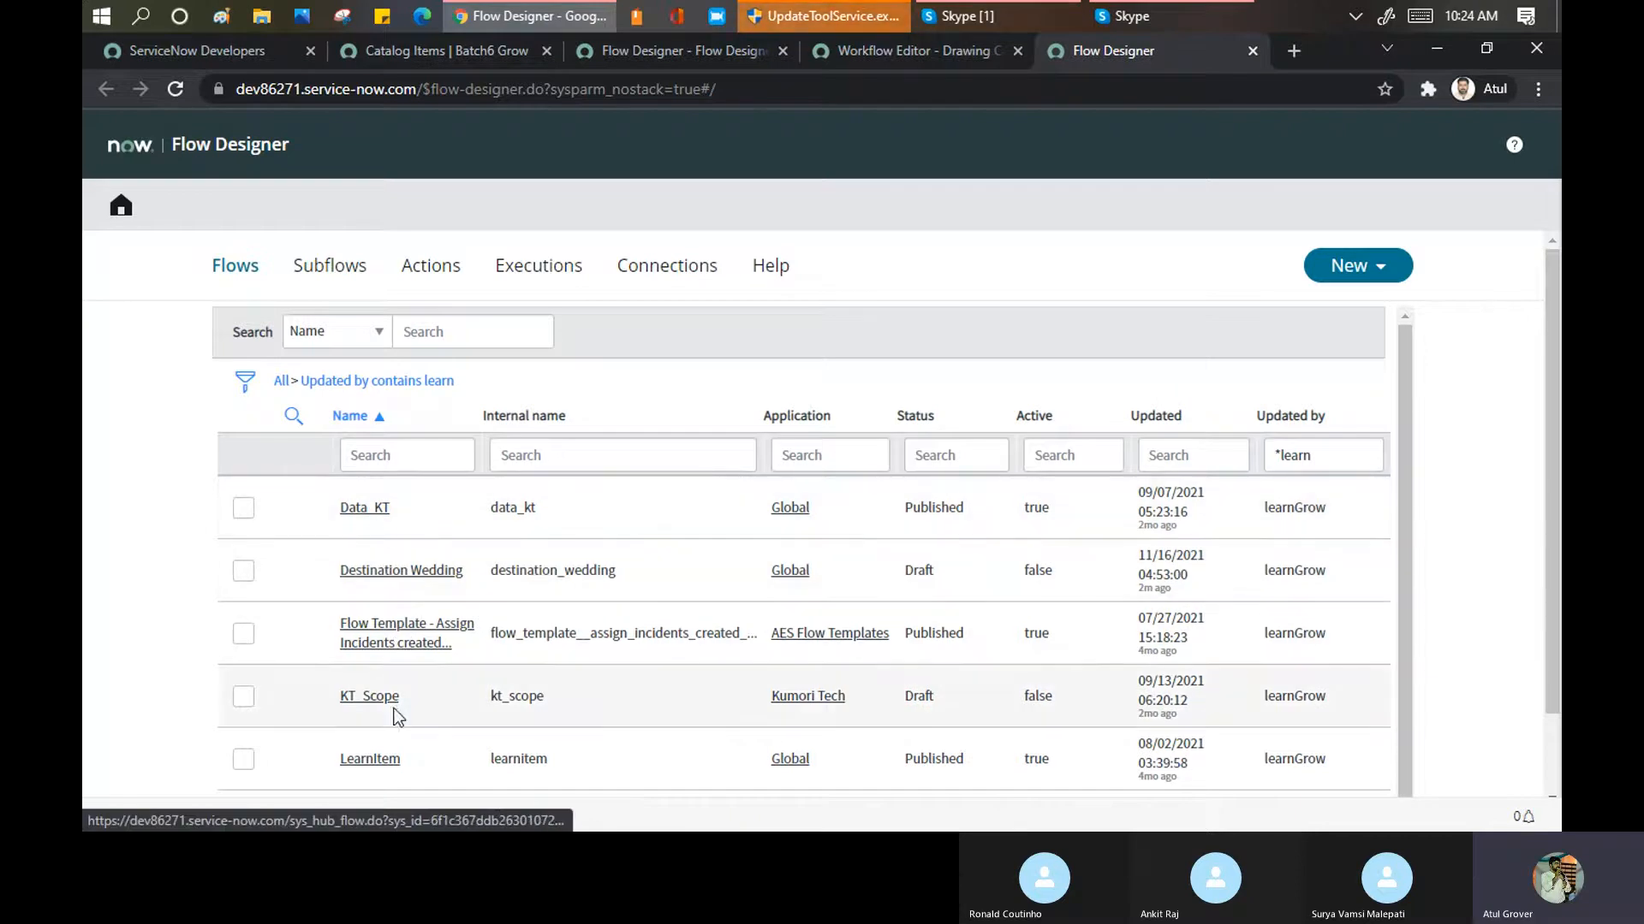
click(363, 511)
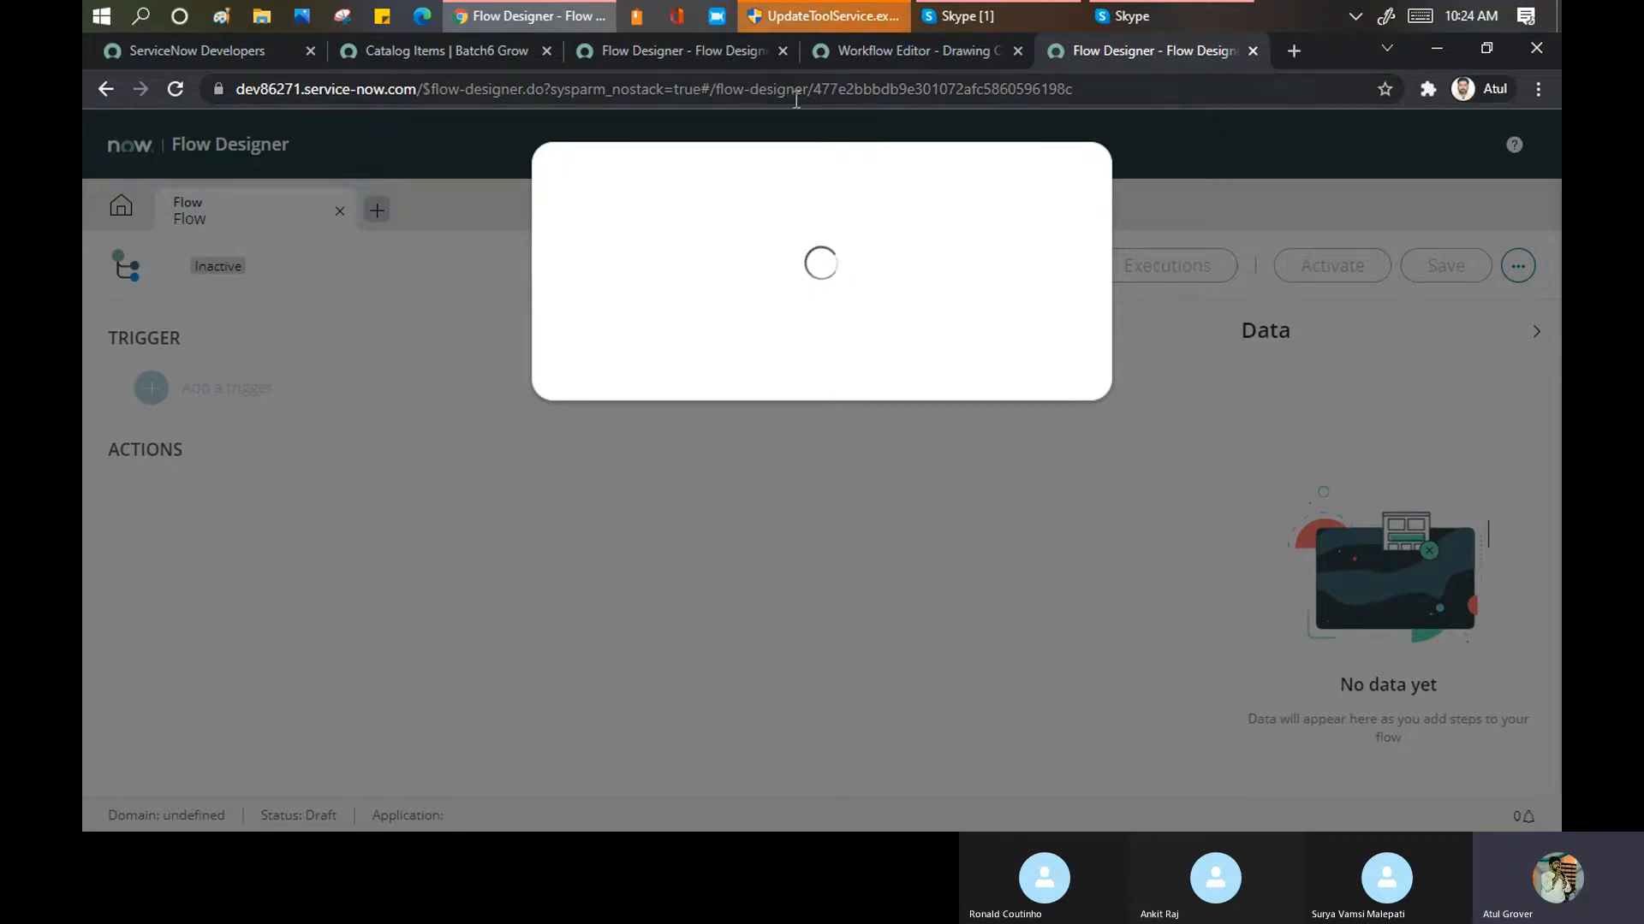
Check the New Workflow form's table field, then set the Destination Wedding trigger's advanced option to "Run flow in background (default)"
click(866, 52)
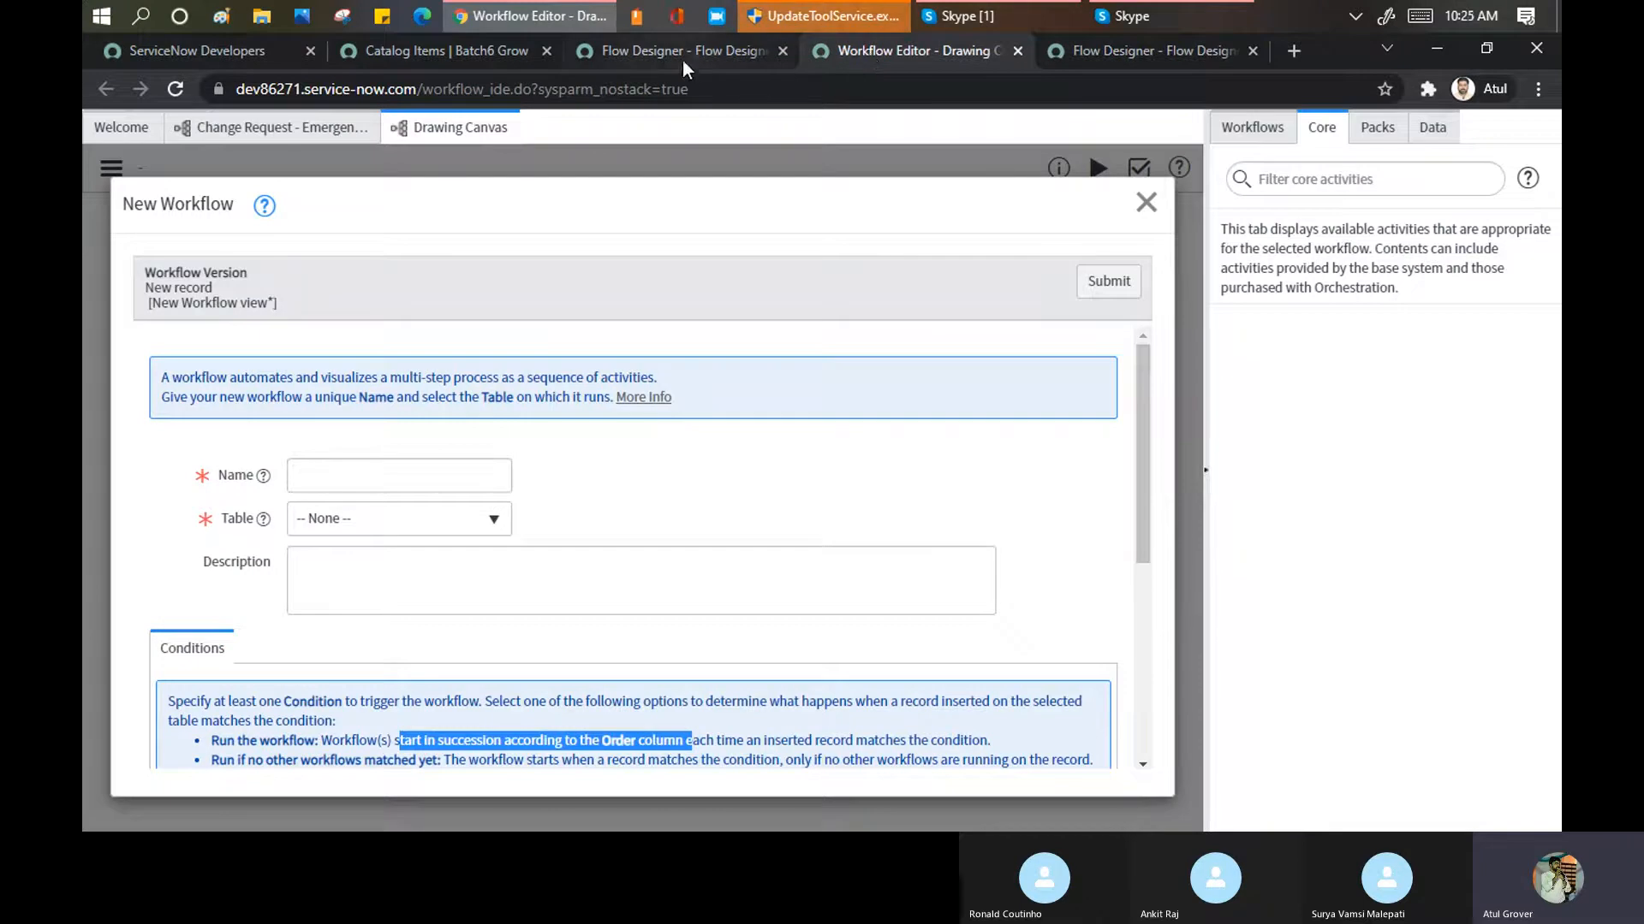
click(412, 526)
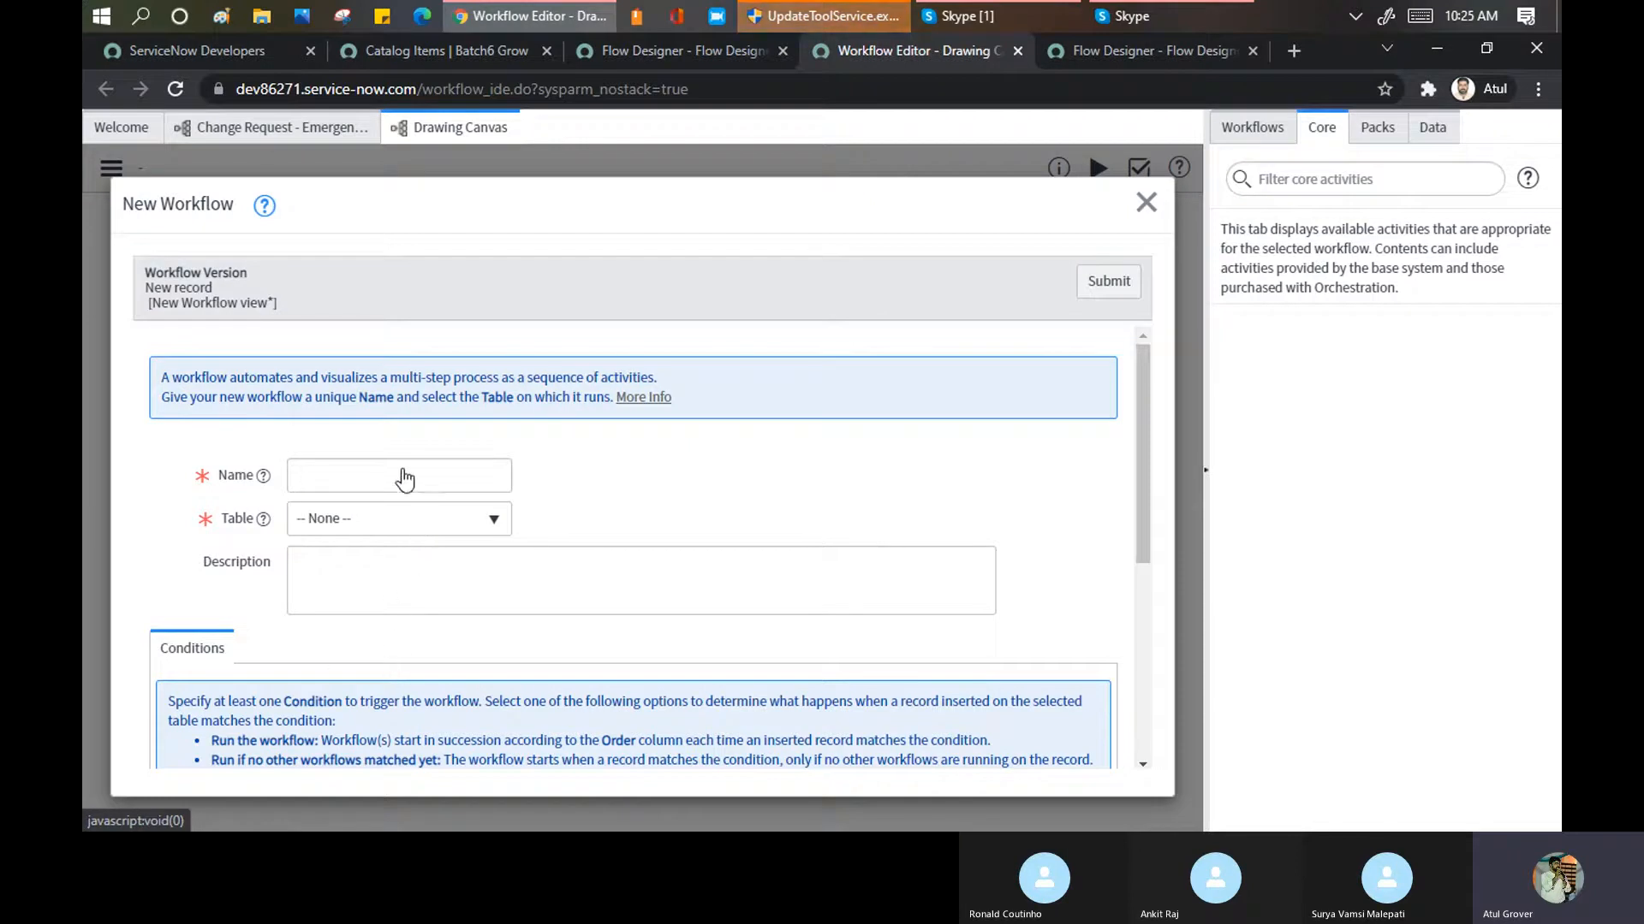
click(649, 45)
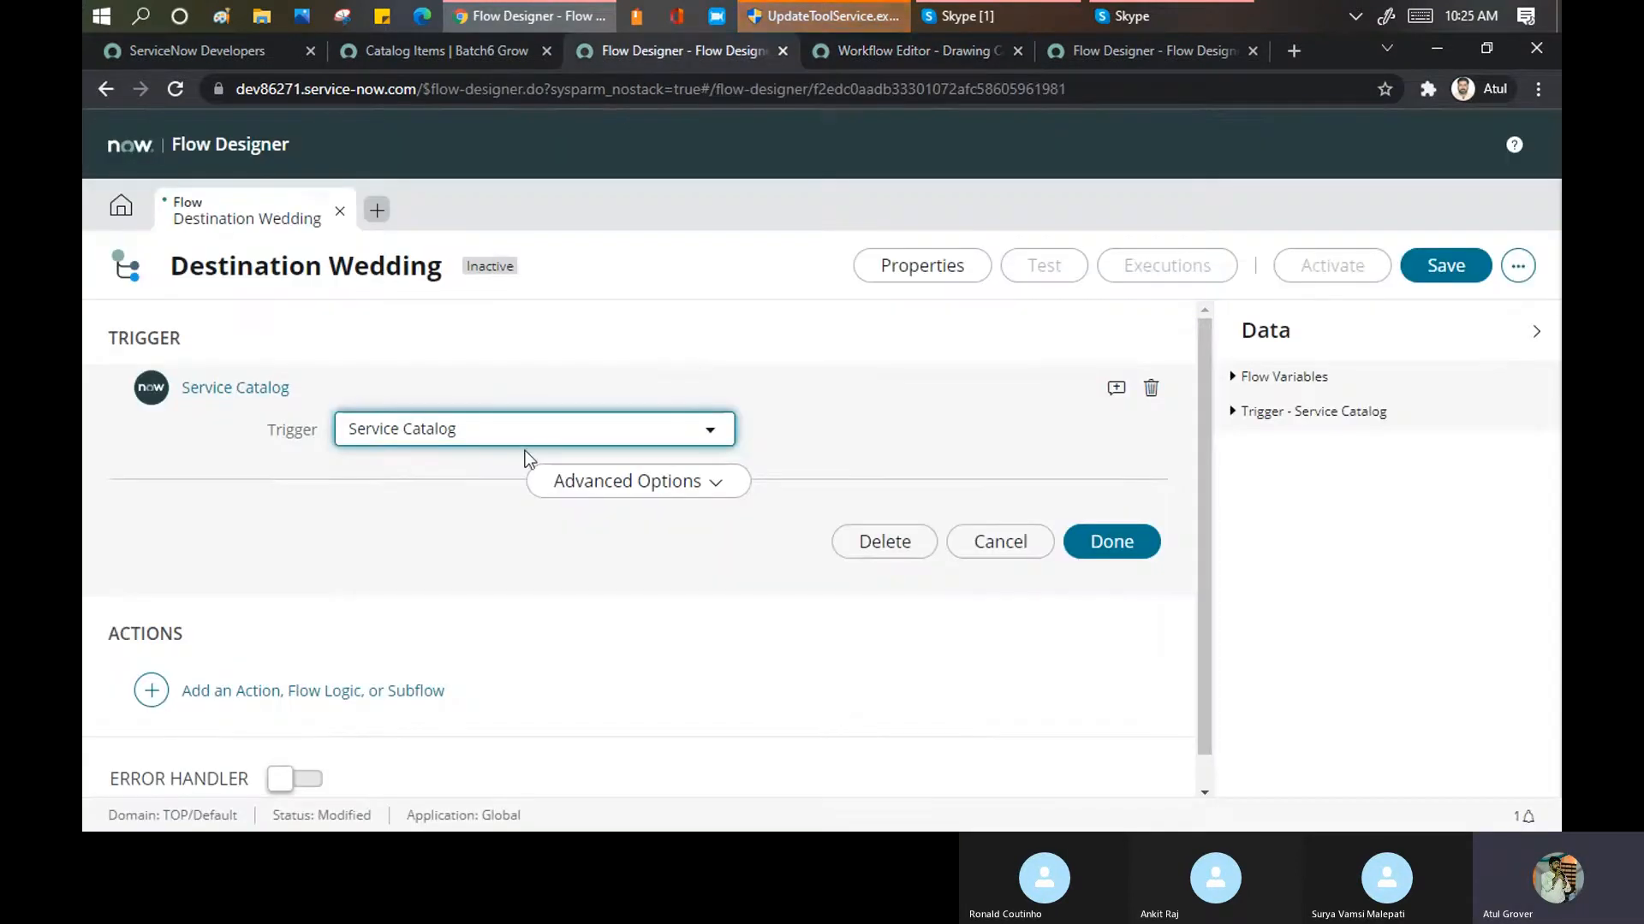
click(726, 490)
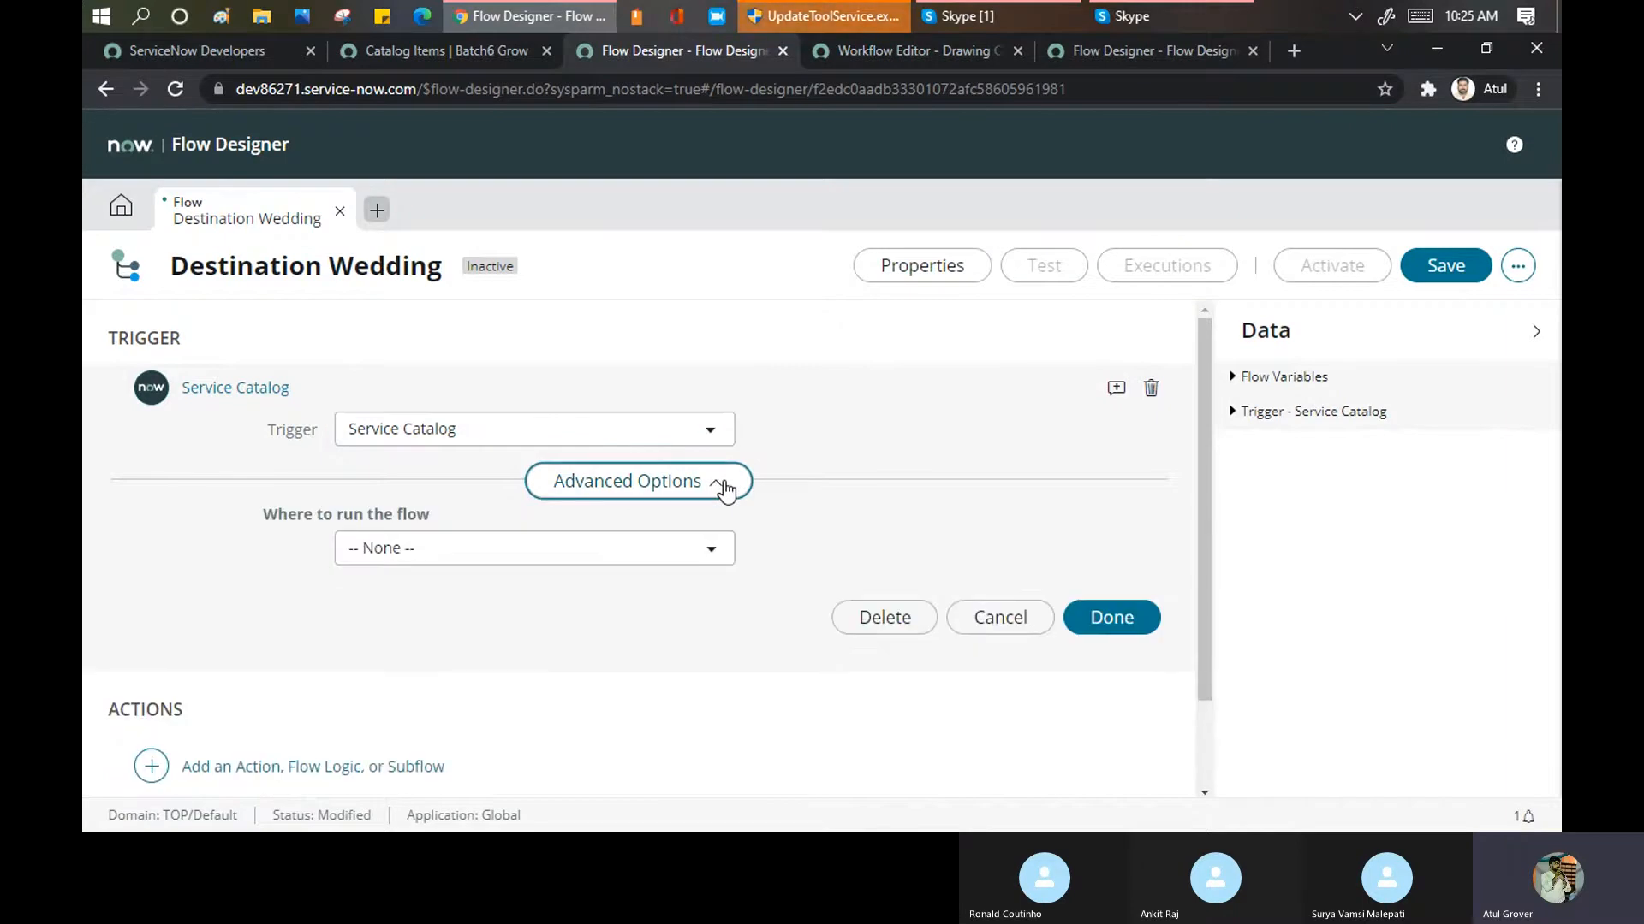
scroll(575, 523, down, 1)
click(439, 449)
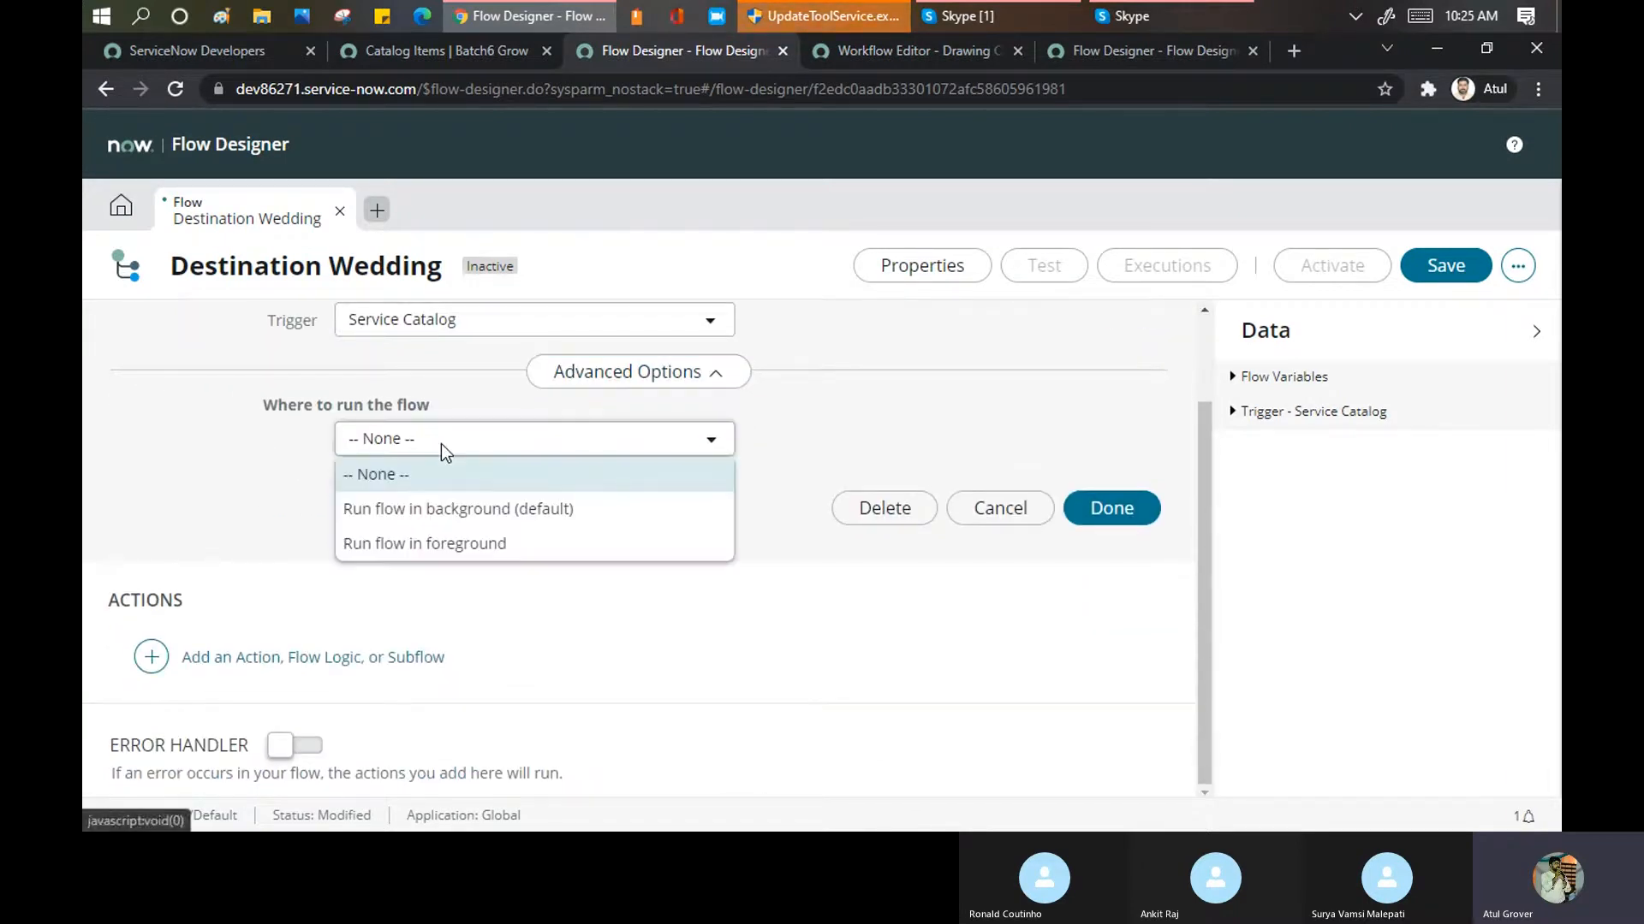
click(409, 514)
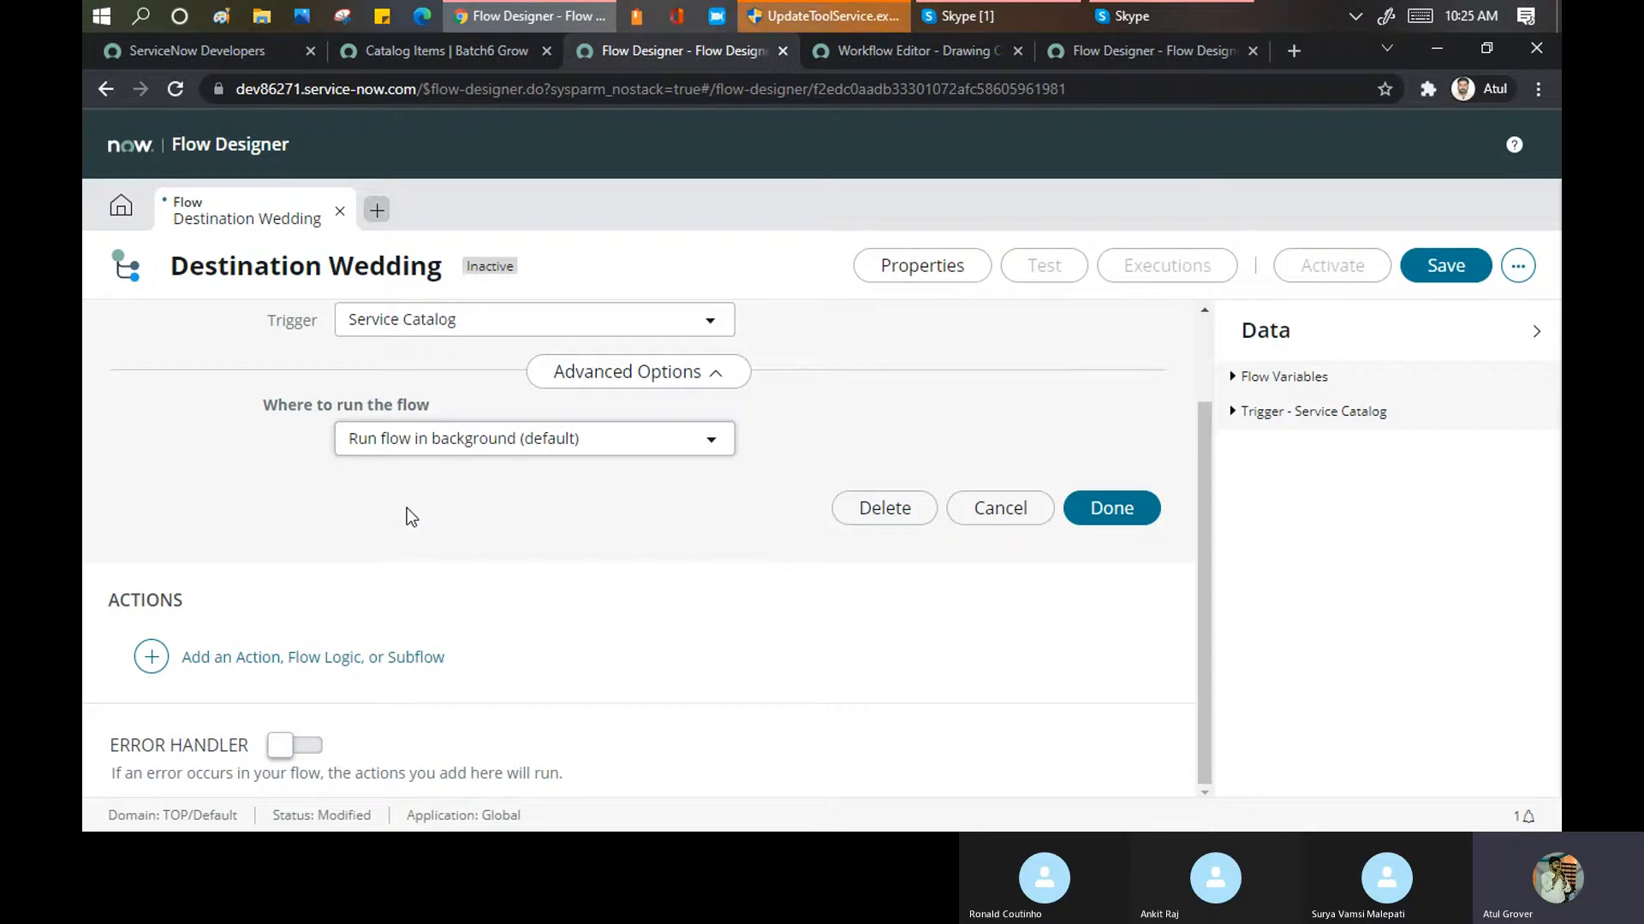
click(714, 438)
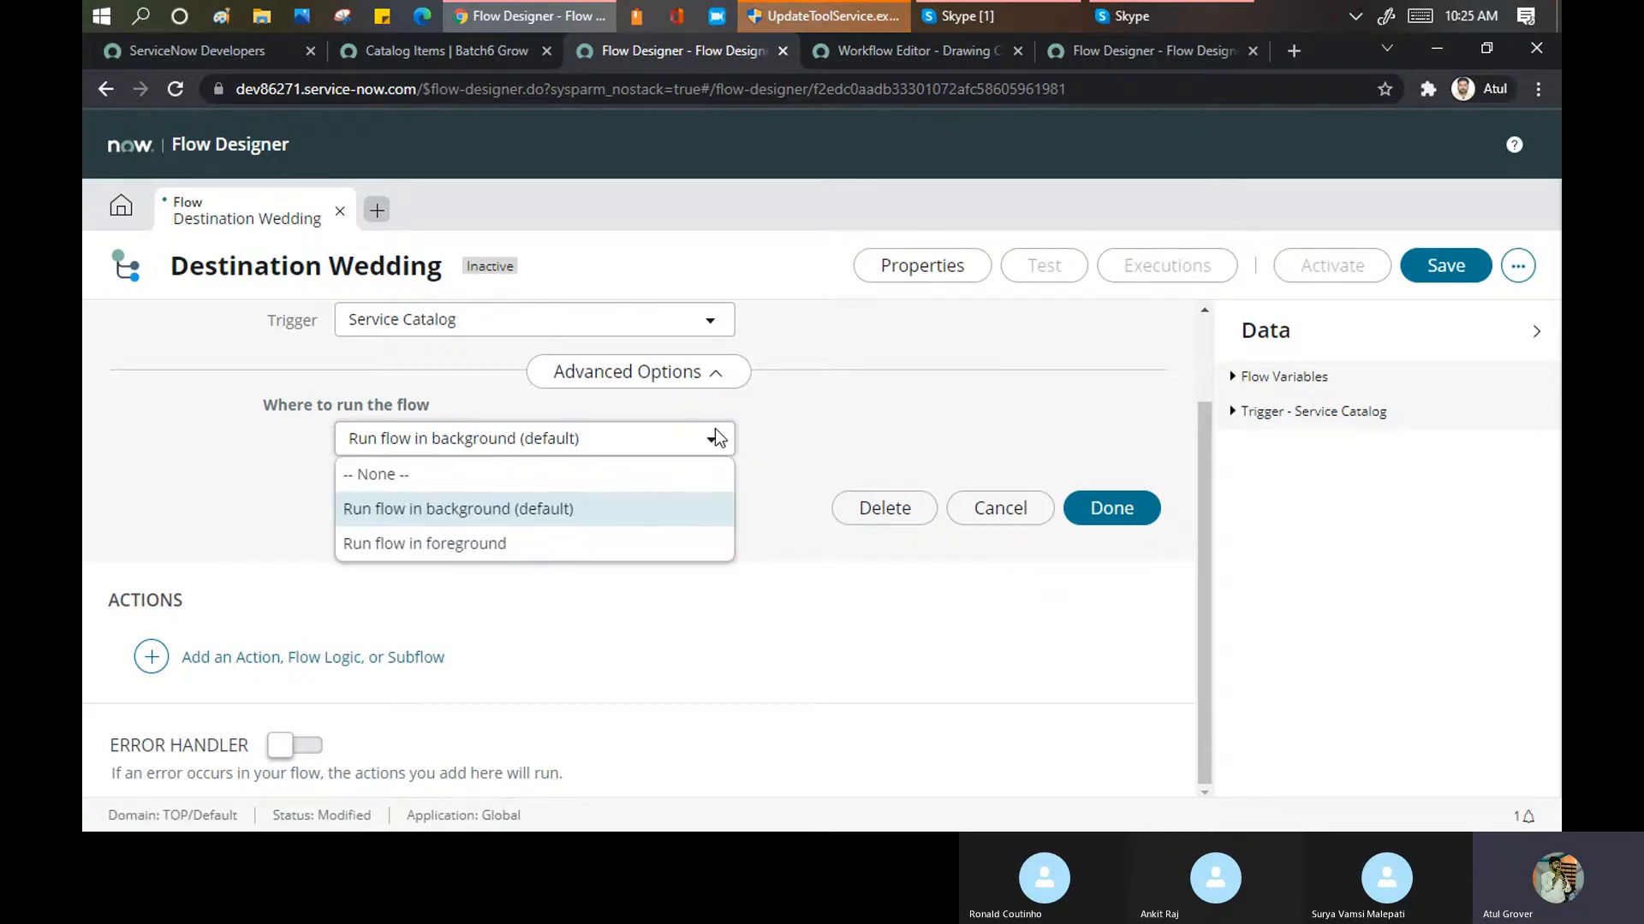
Review the "If condition matches" options in the Workflow Editor's New Workflow form and dismiss the form without submitting it
click(926, 47)
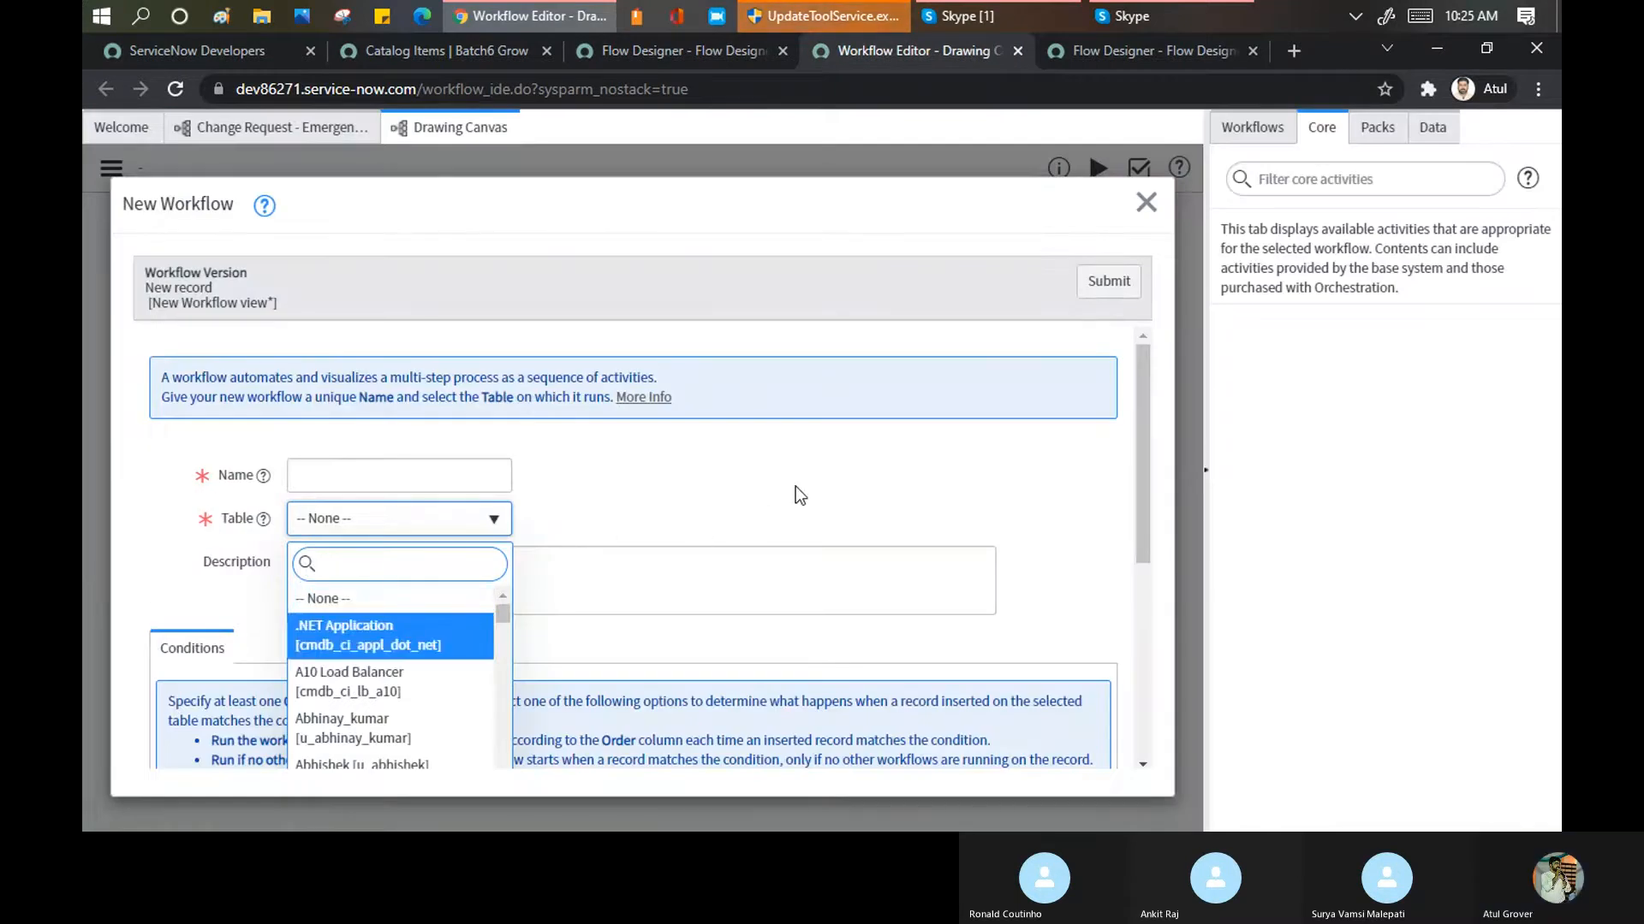
scroll(799, 490, down, 5)
click(421, 472)
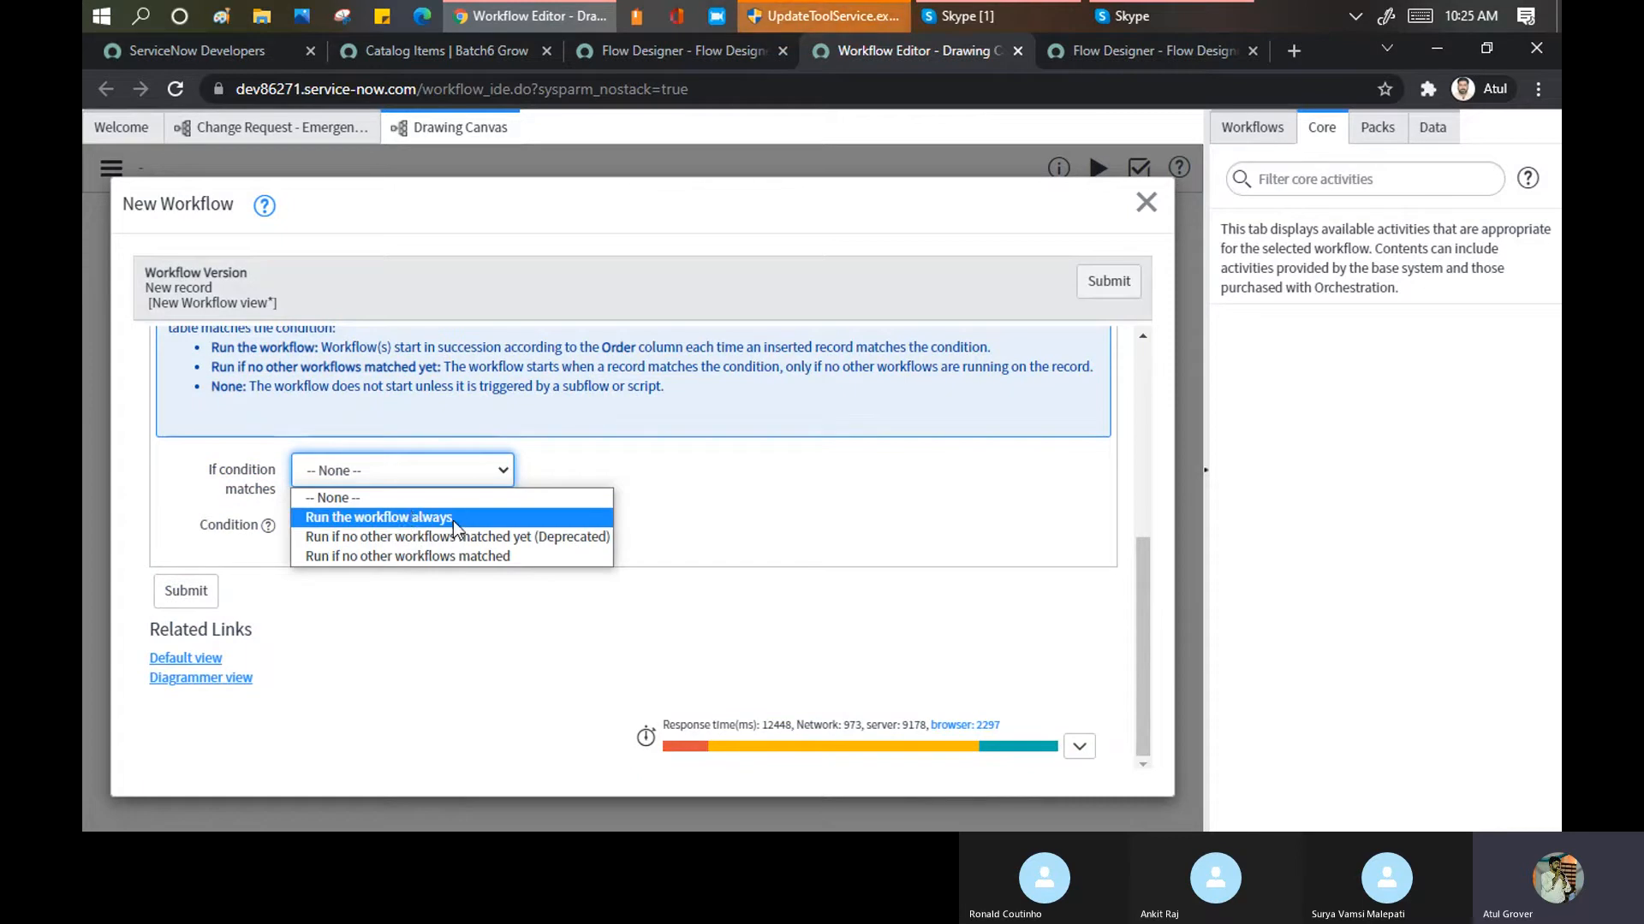
click(450, 623)
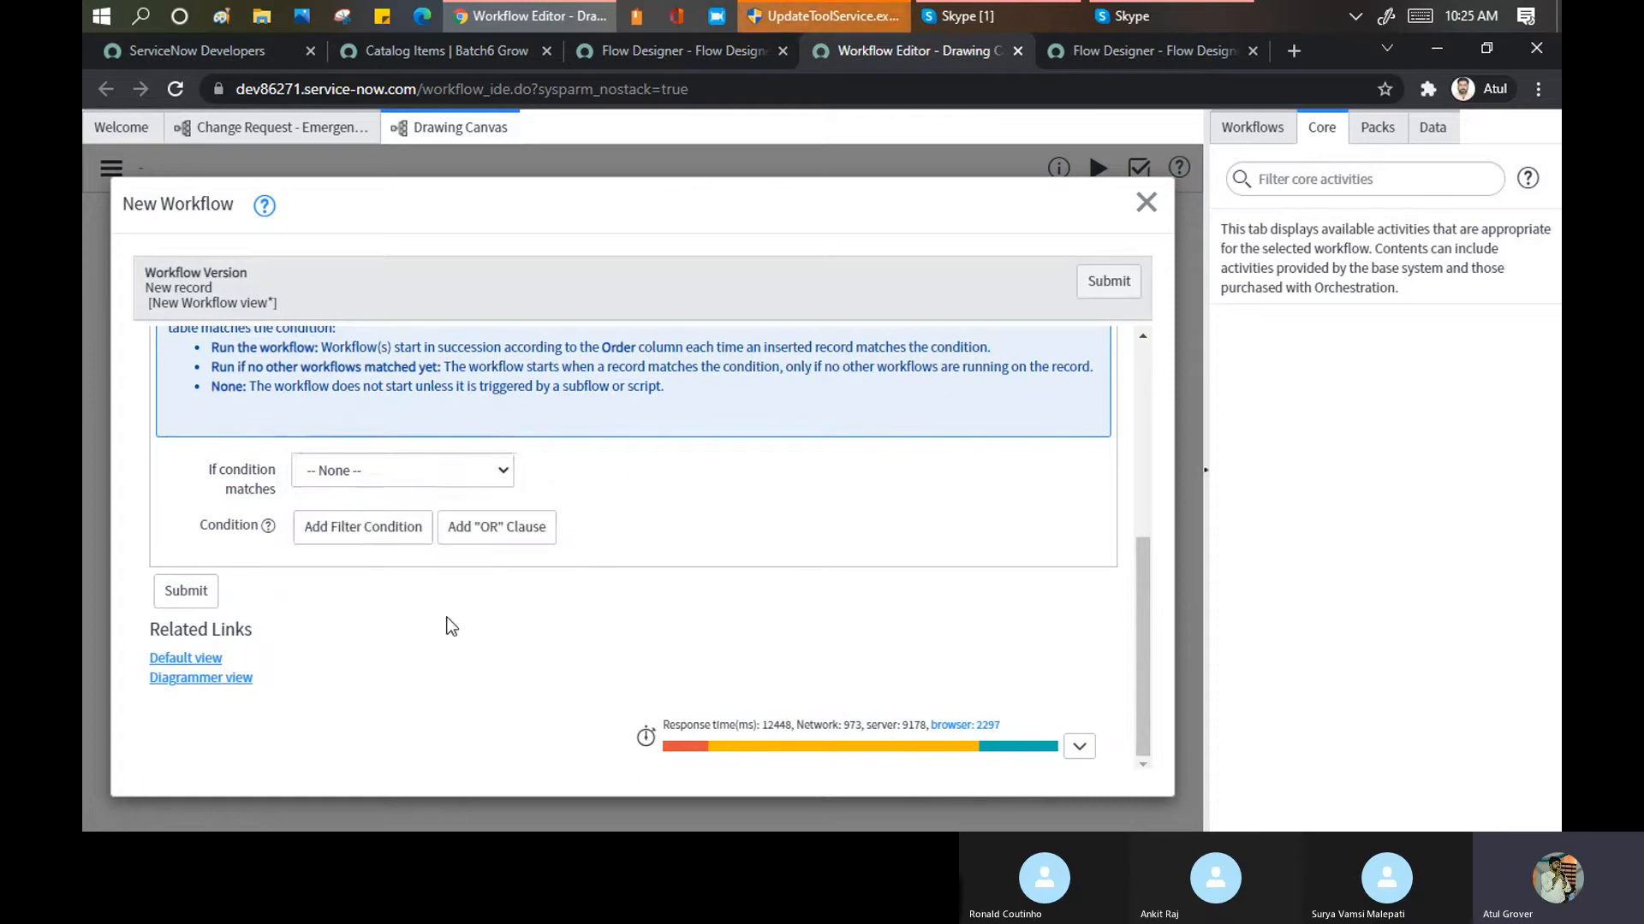
scroll(448, 625, up, 5)
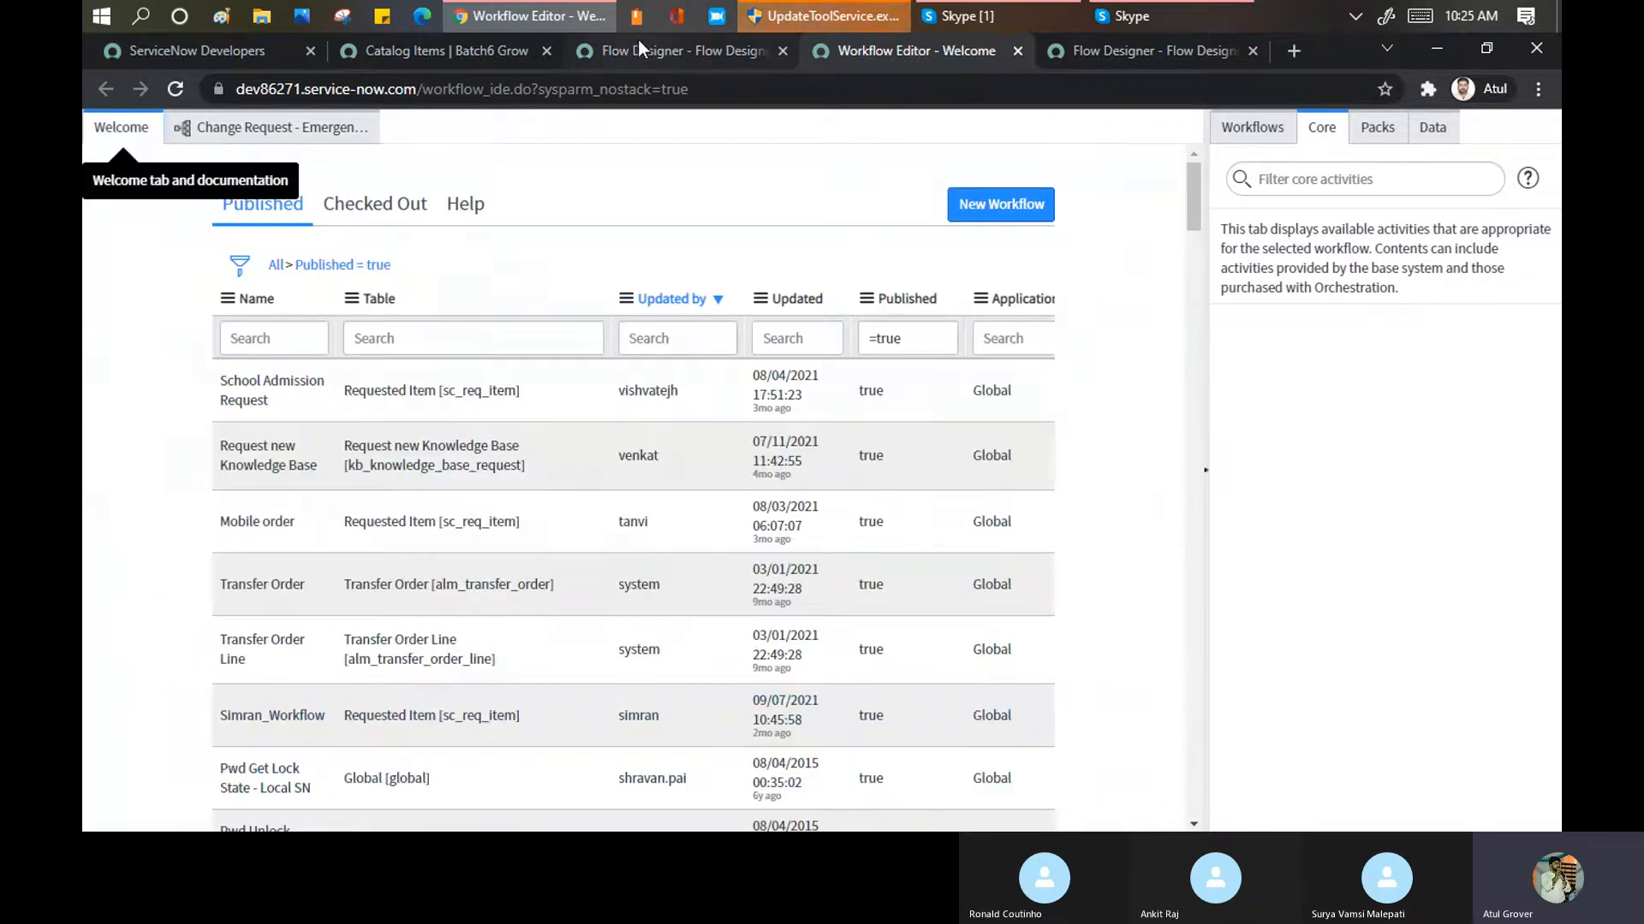
Finish the Destination Wedding flow's Service Catalog trigger with "Run flow in background (default)" and expand the trigger's available data
click(639, 41)
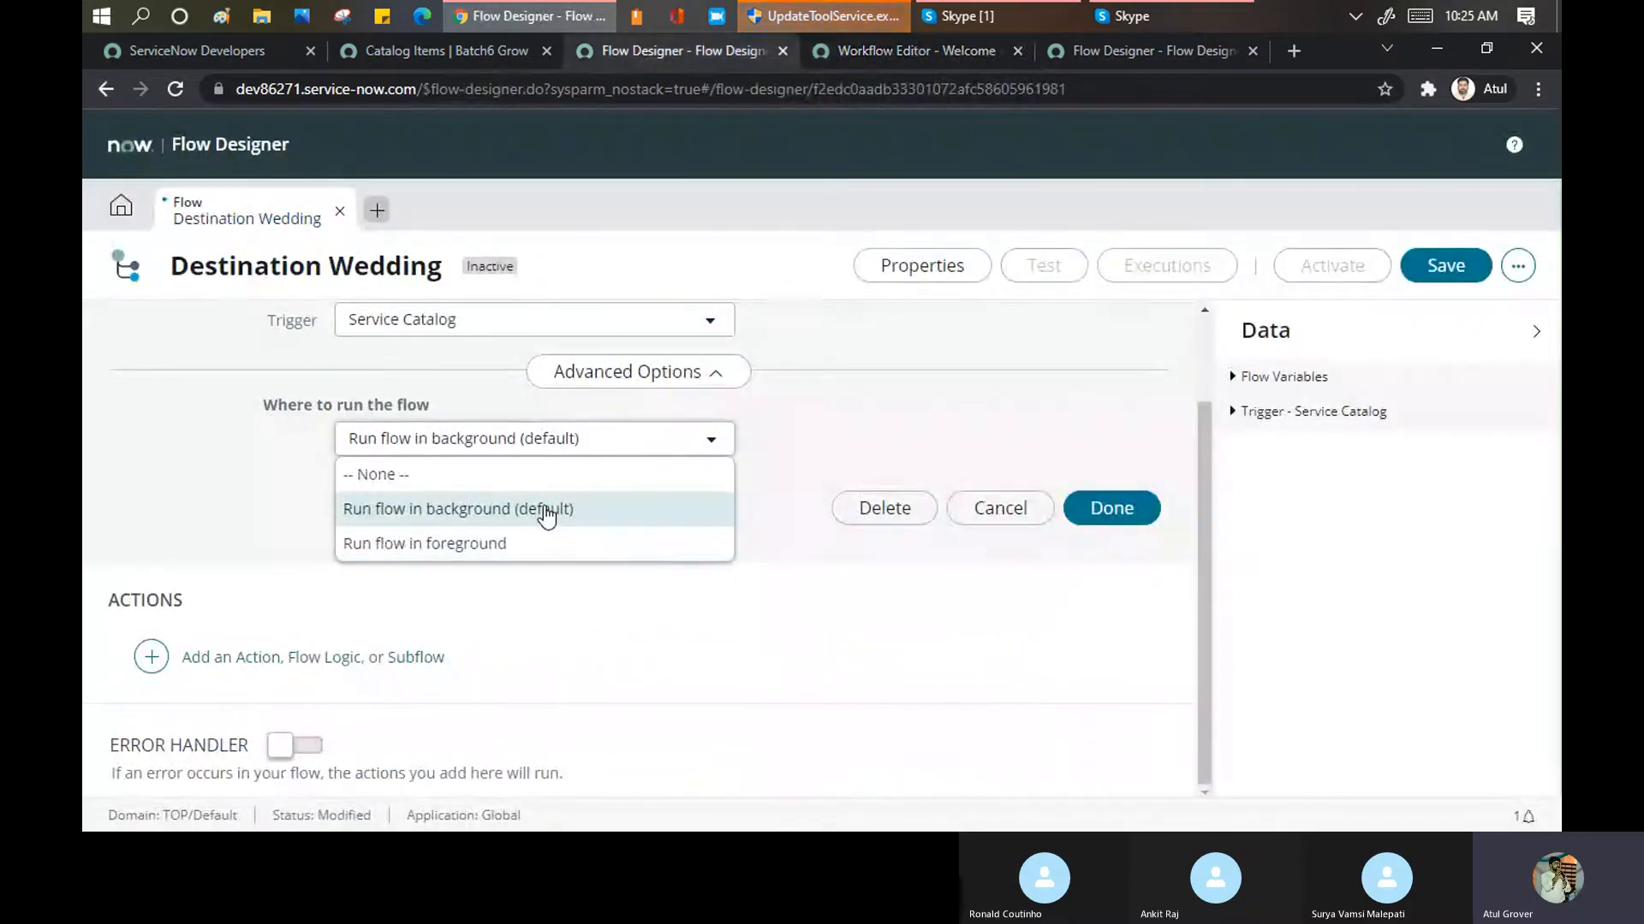
click(549, 511)
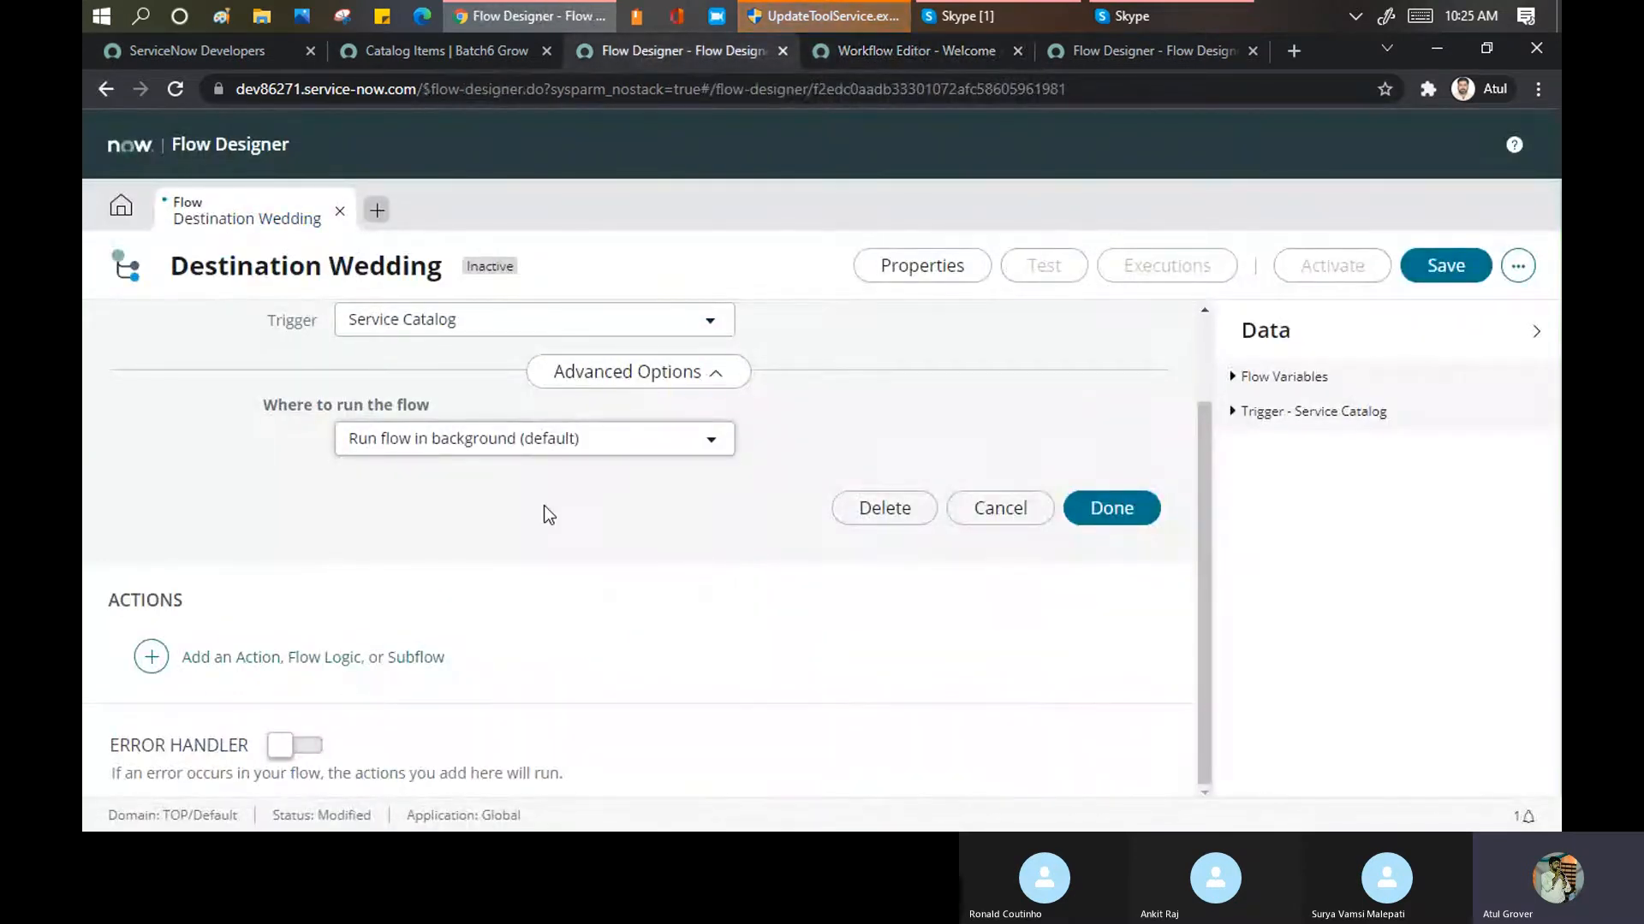
click(1128, 514)
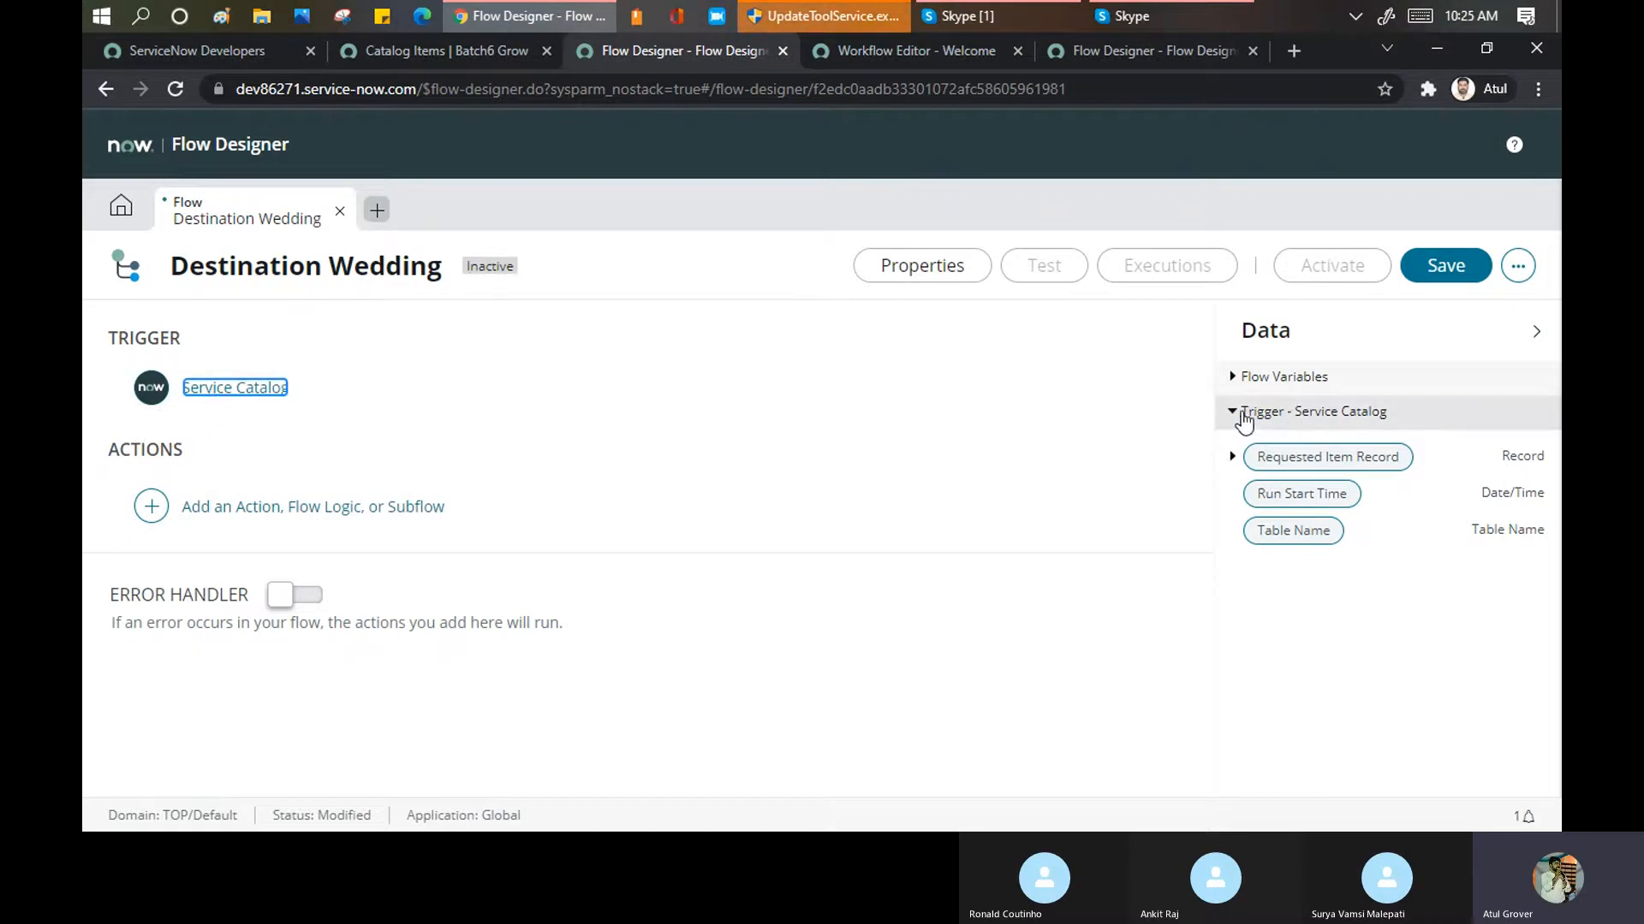
click(1233, 382)
click(1233, 382)
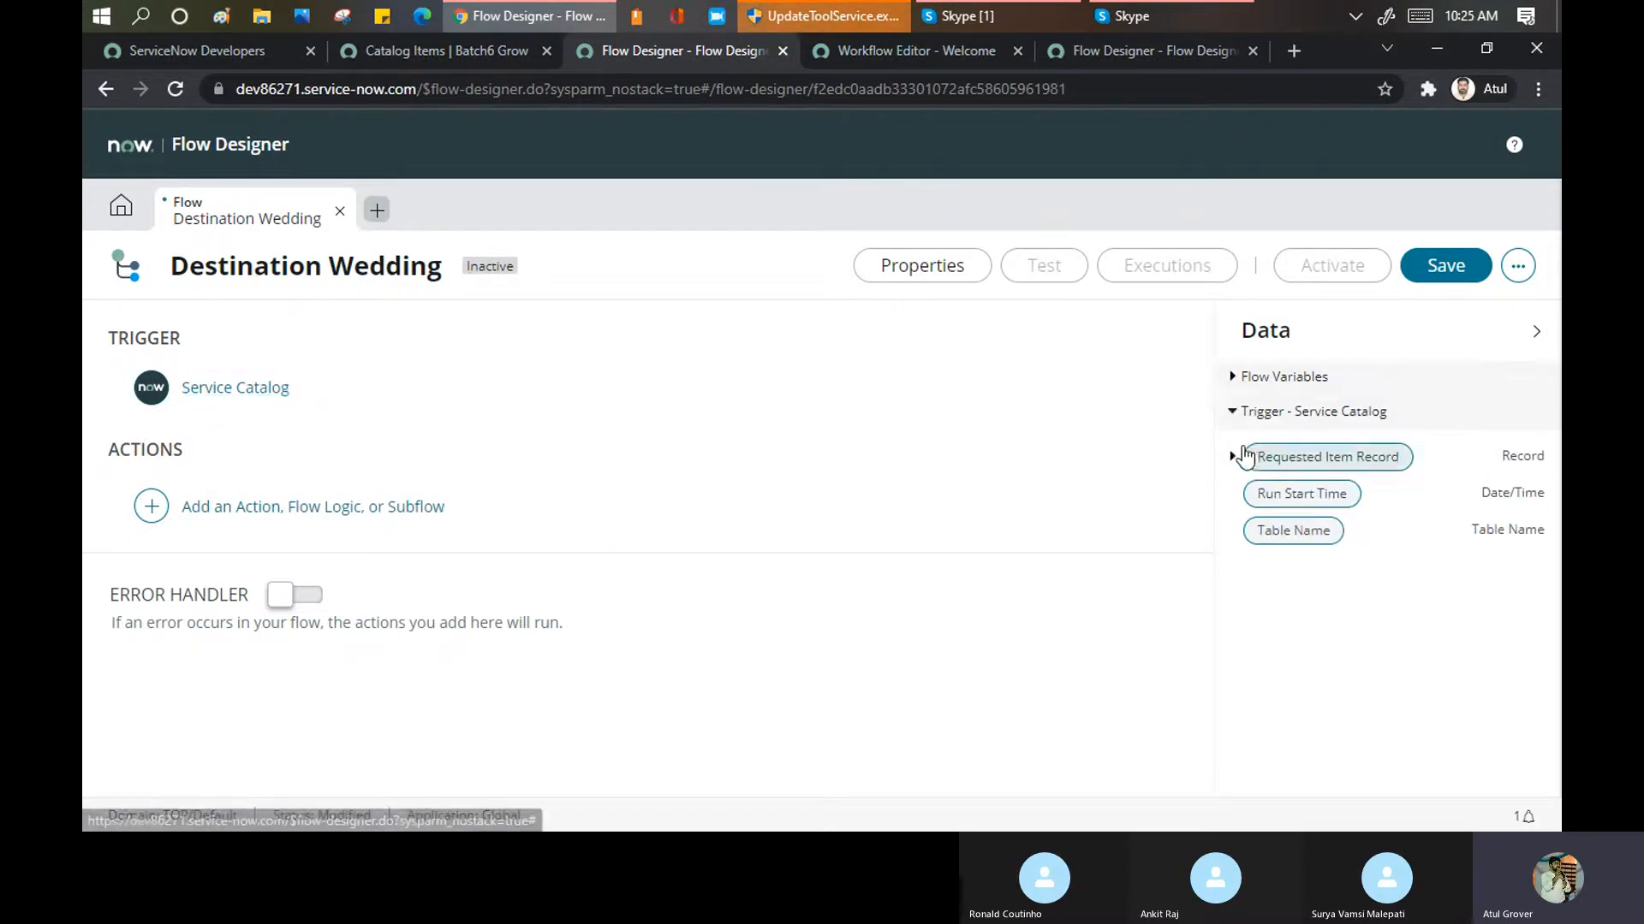
Examine the fields available under the Service Catalog trigger's Requested Item Record data, and collapse the list again
click(1233, 413)
click(1234, 414)
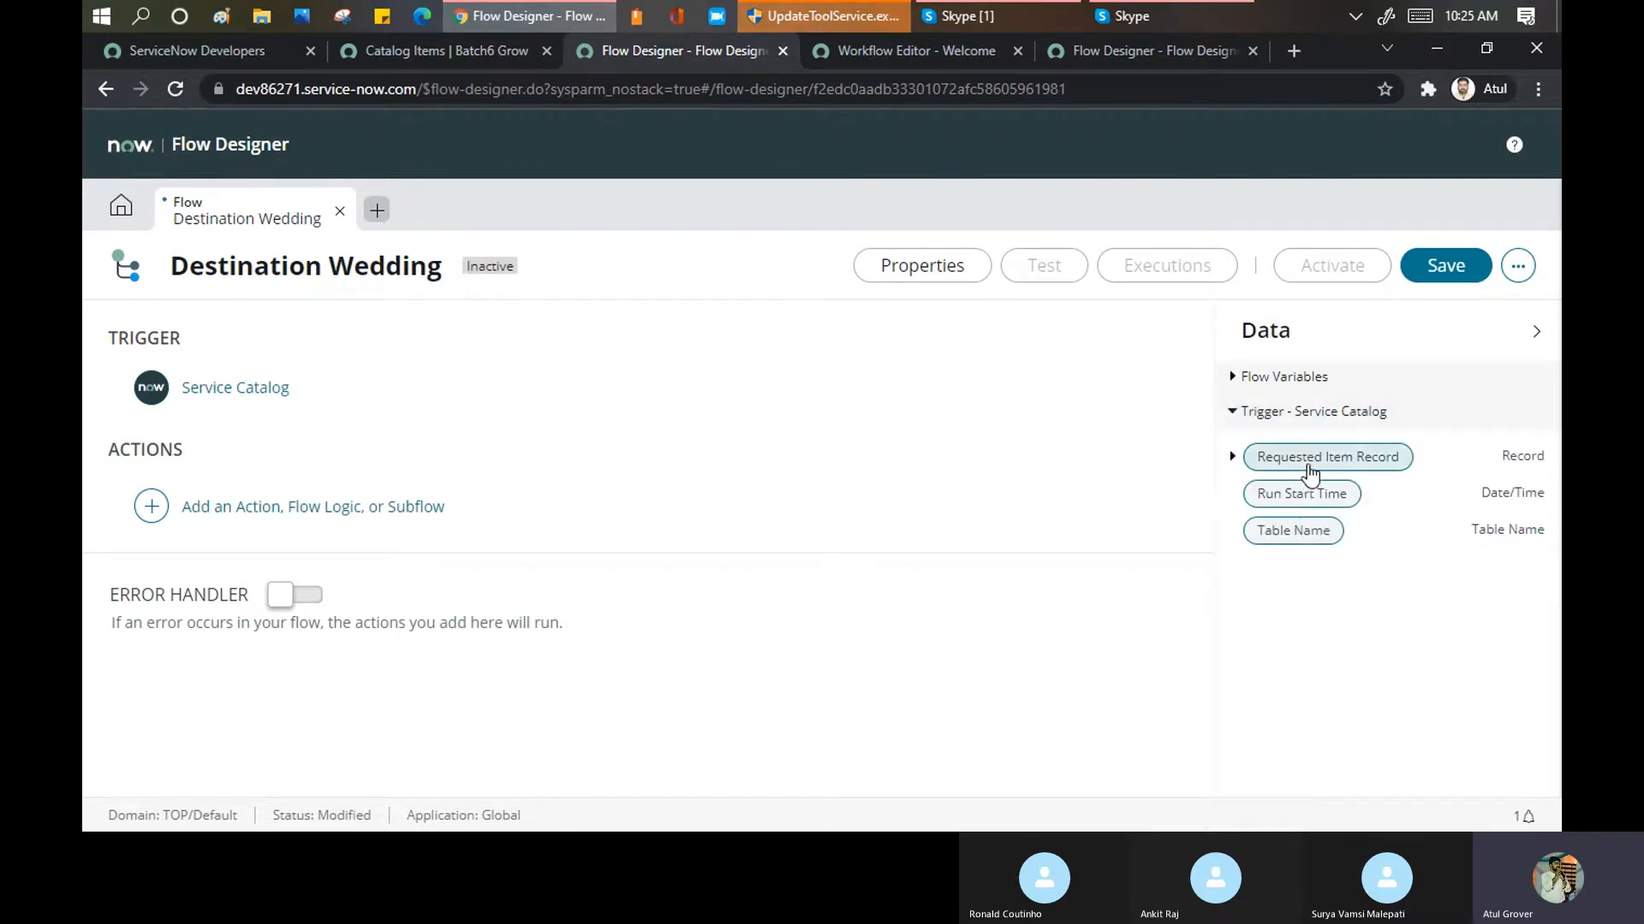
click(1232, 456)
click(1233, 457)
click(1232, 458)
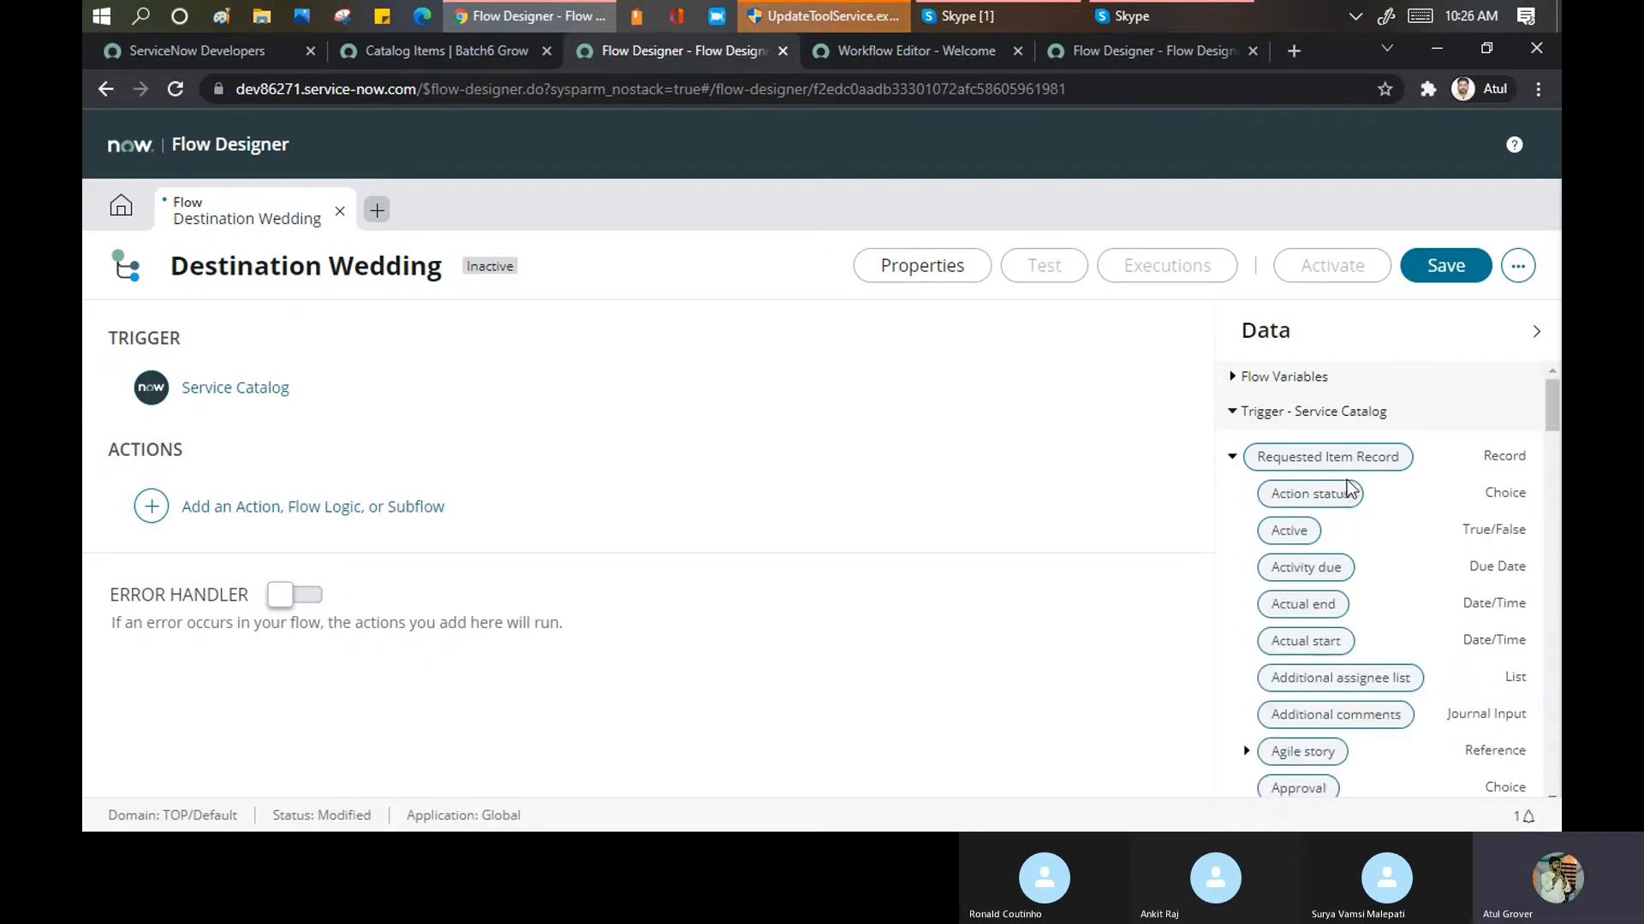
scroll(1369, 526, down, 4)
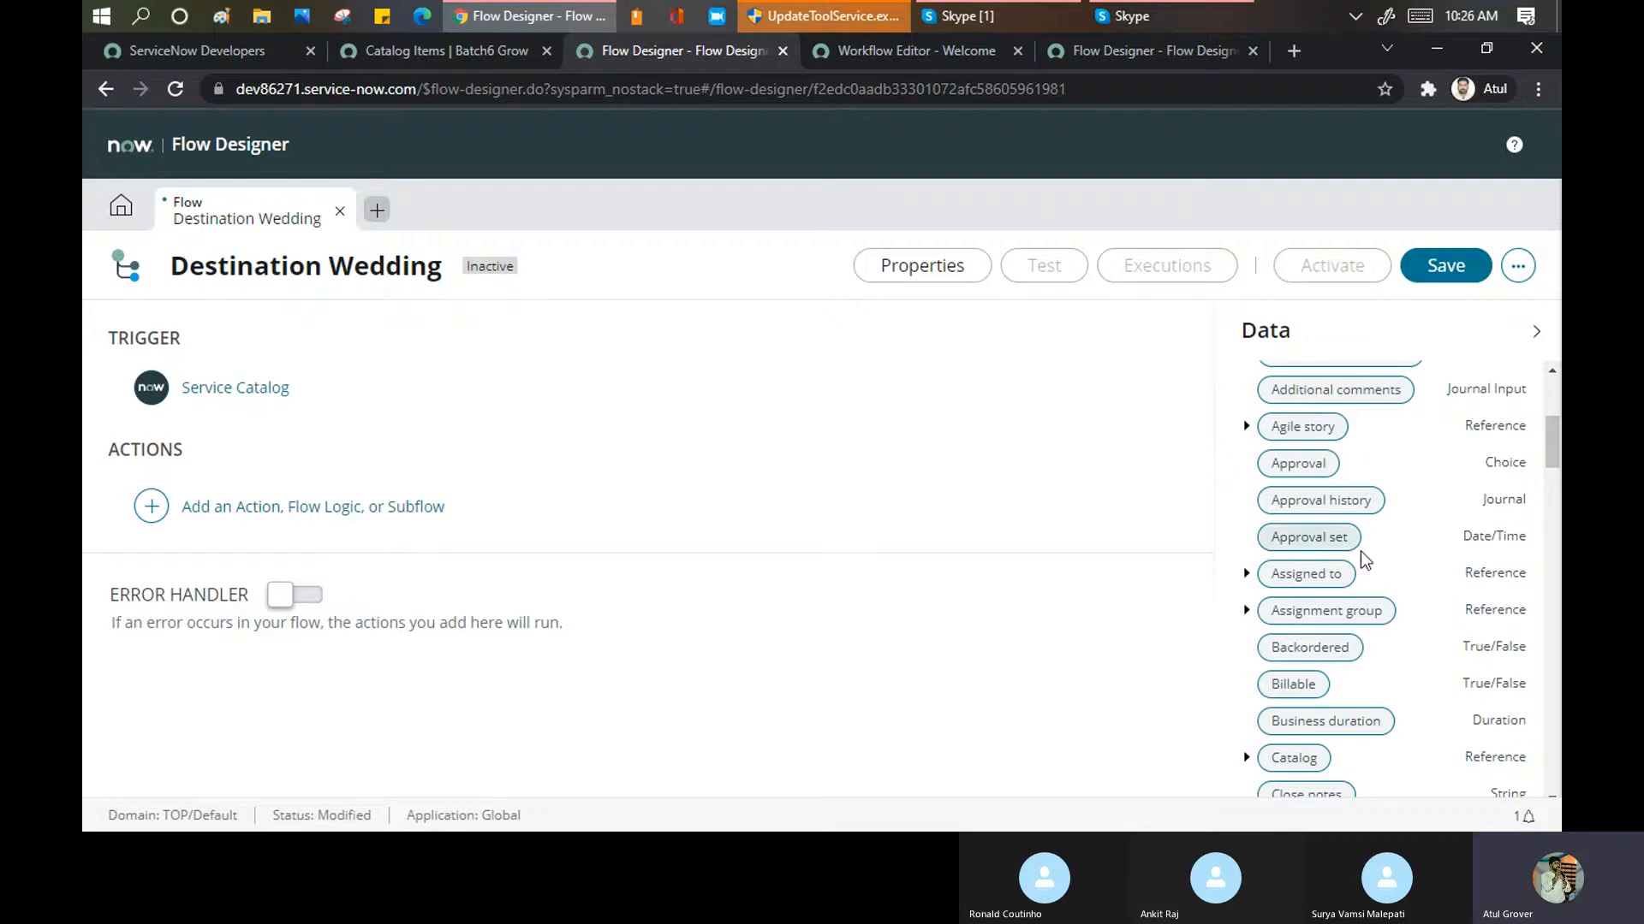
scroll(1377, 609, down, 6)
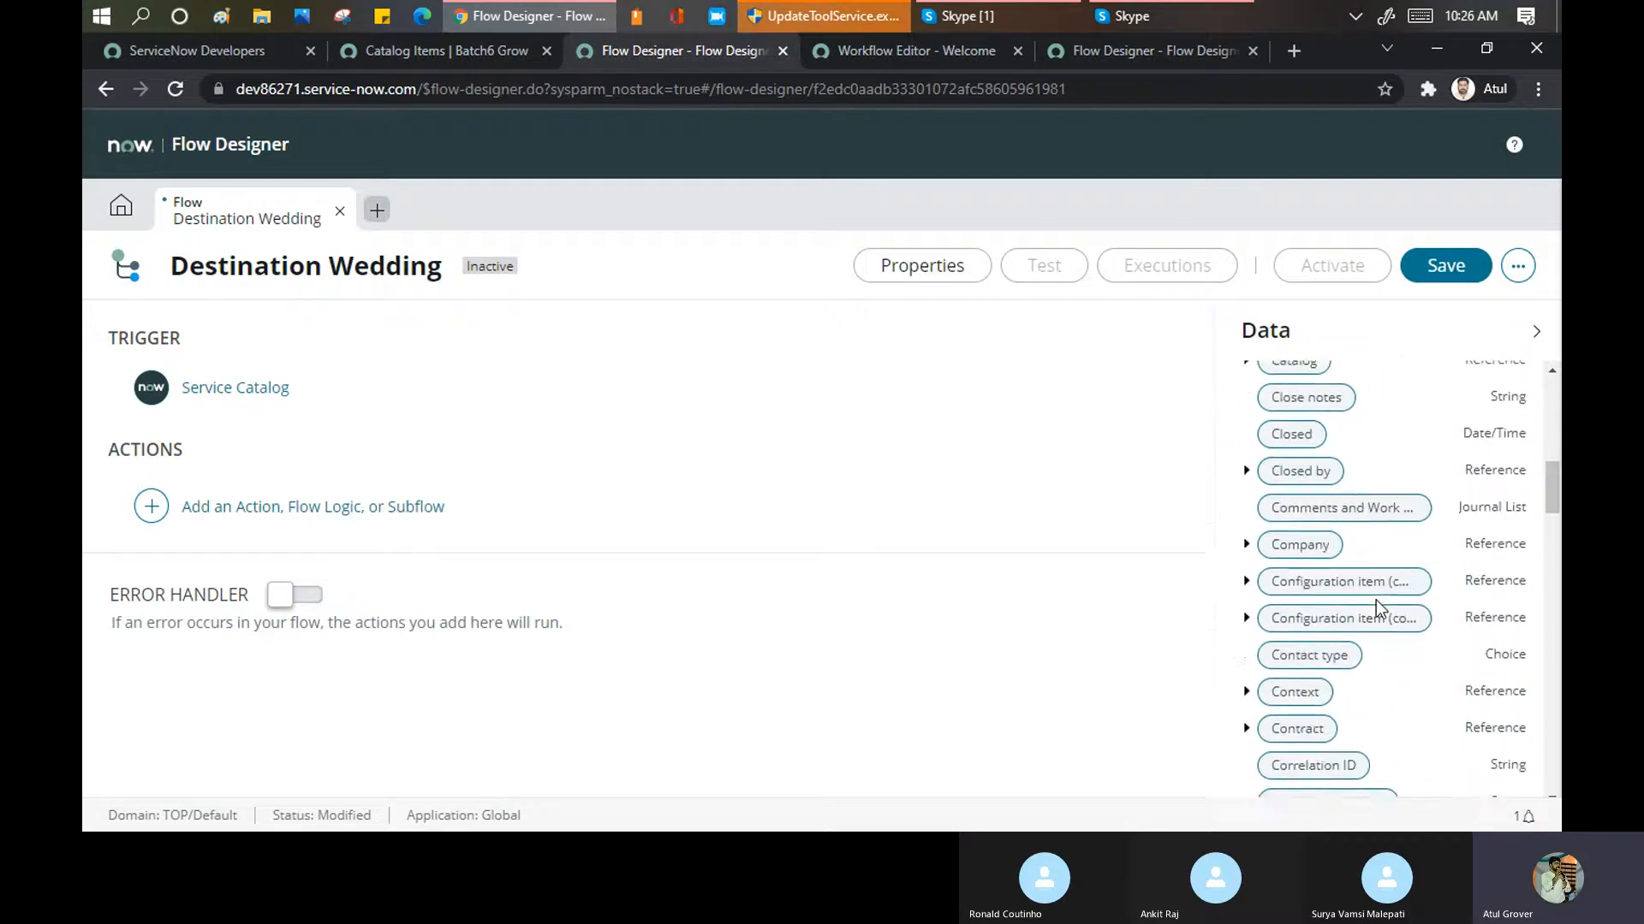
scroll(1376, 602, down, 7)
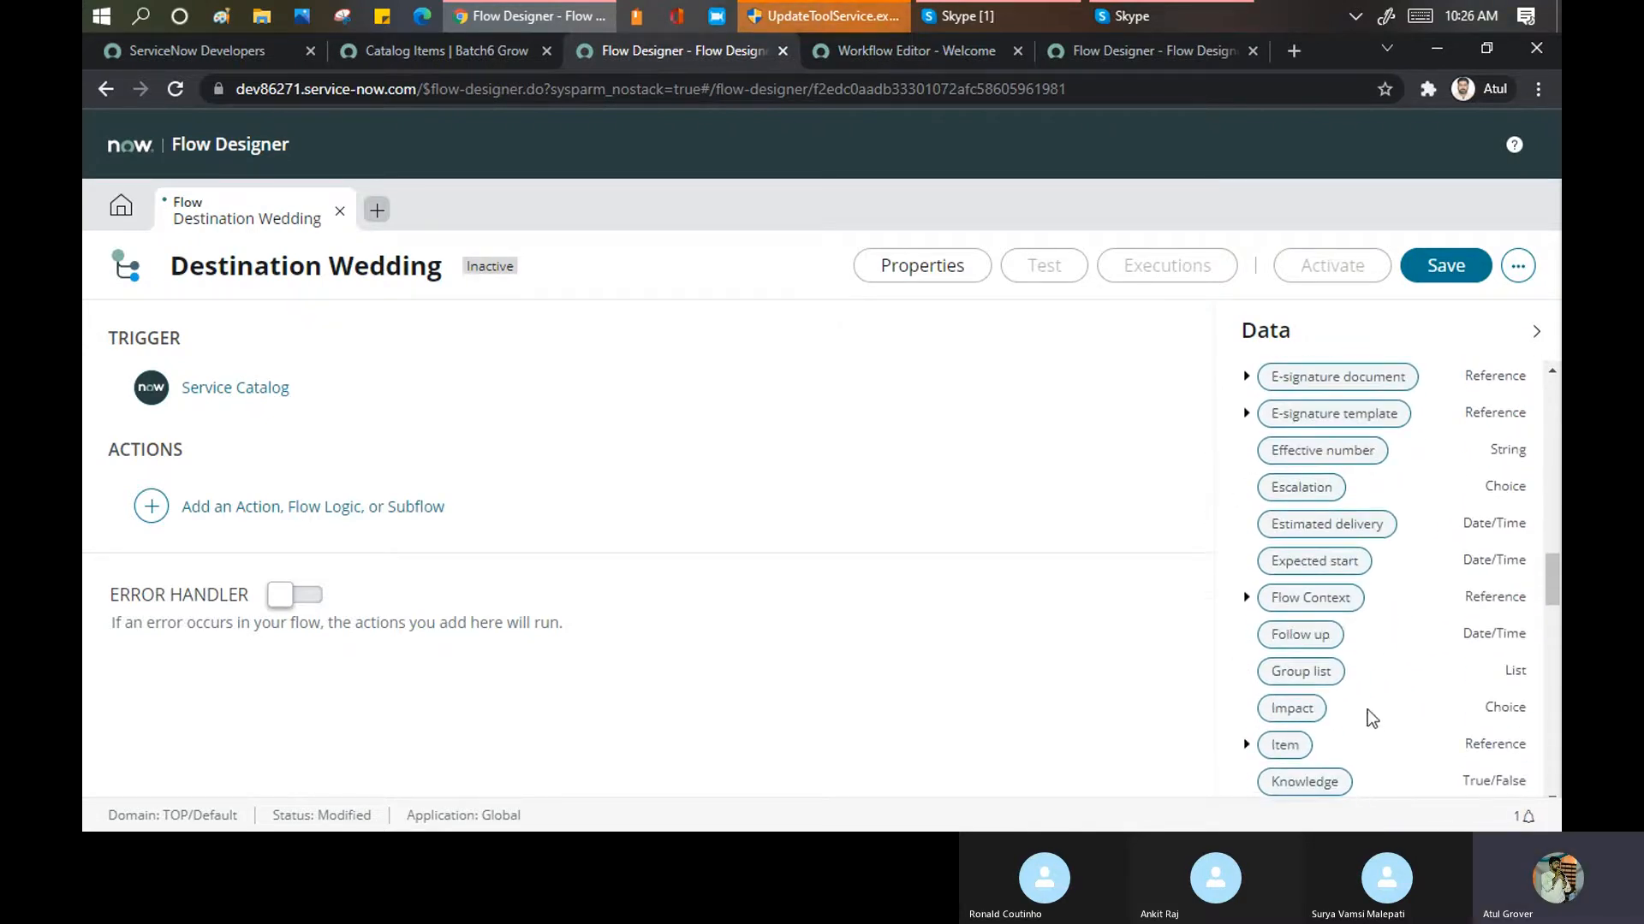
scroll(1366, 513, up, 12)
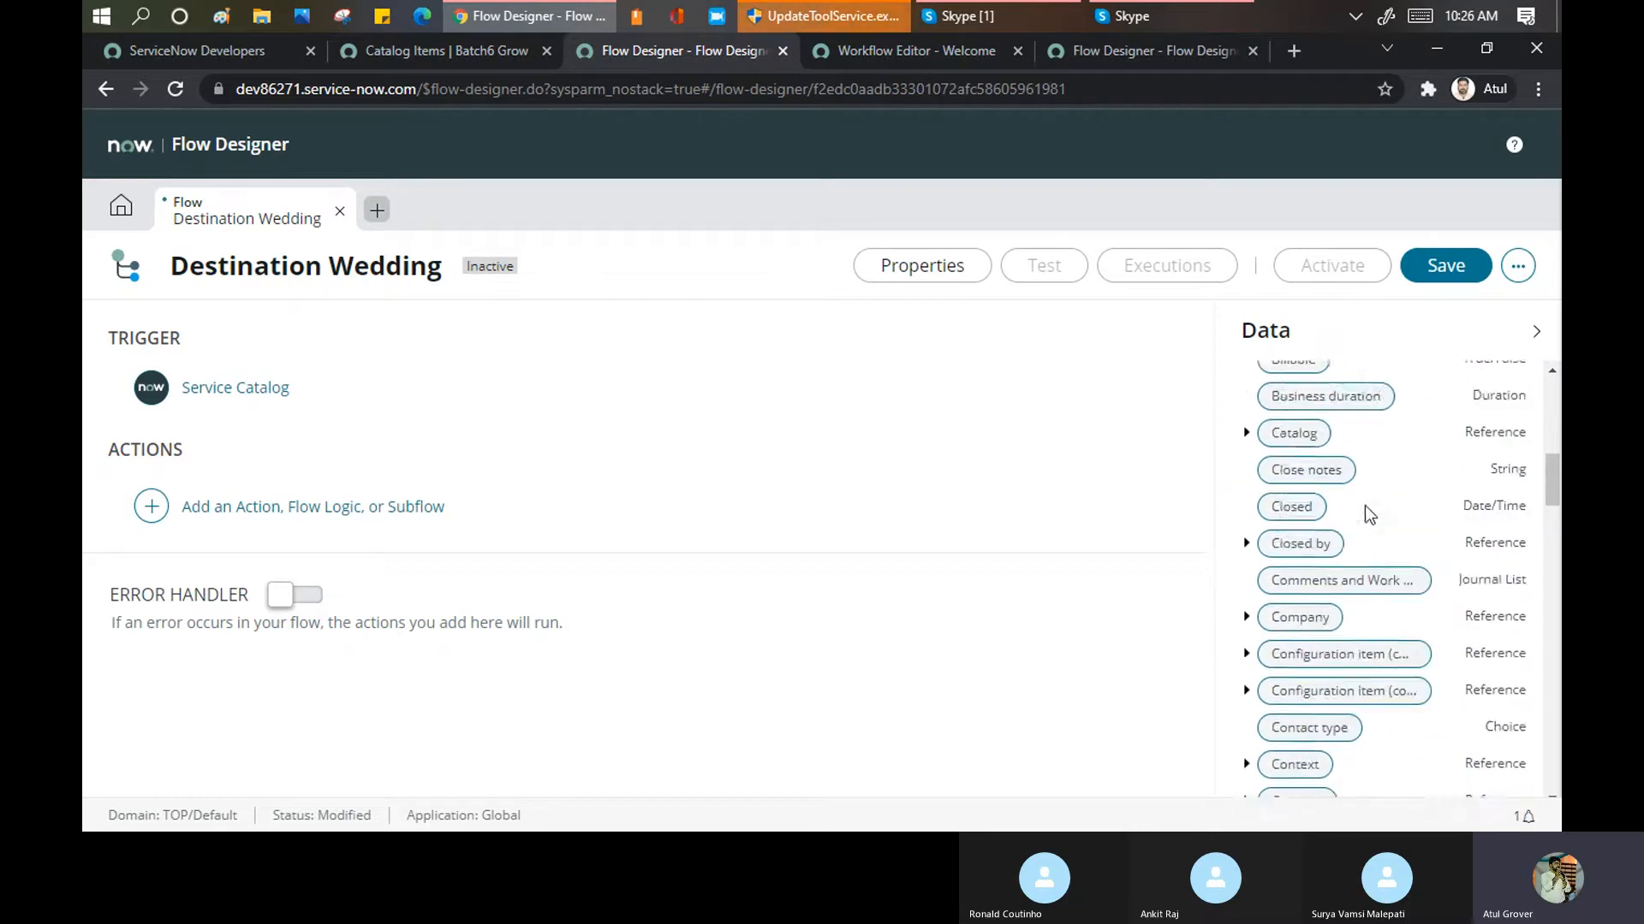
scroll(1365, 505, up, 5)
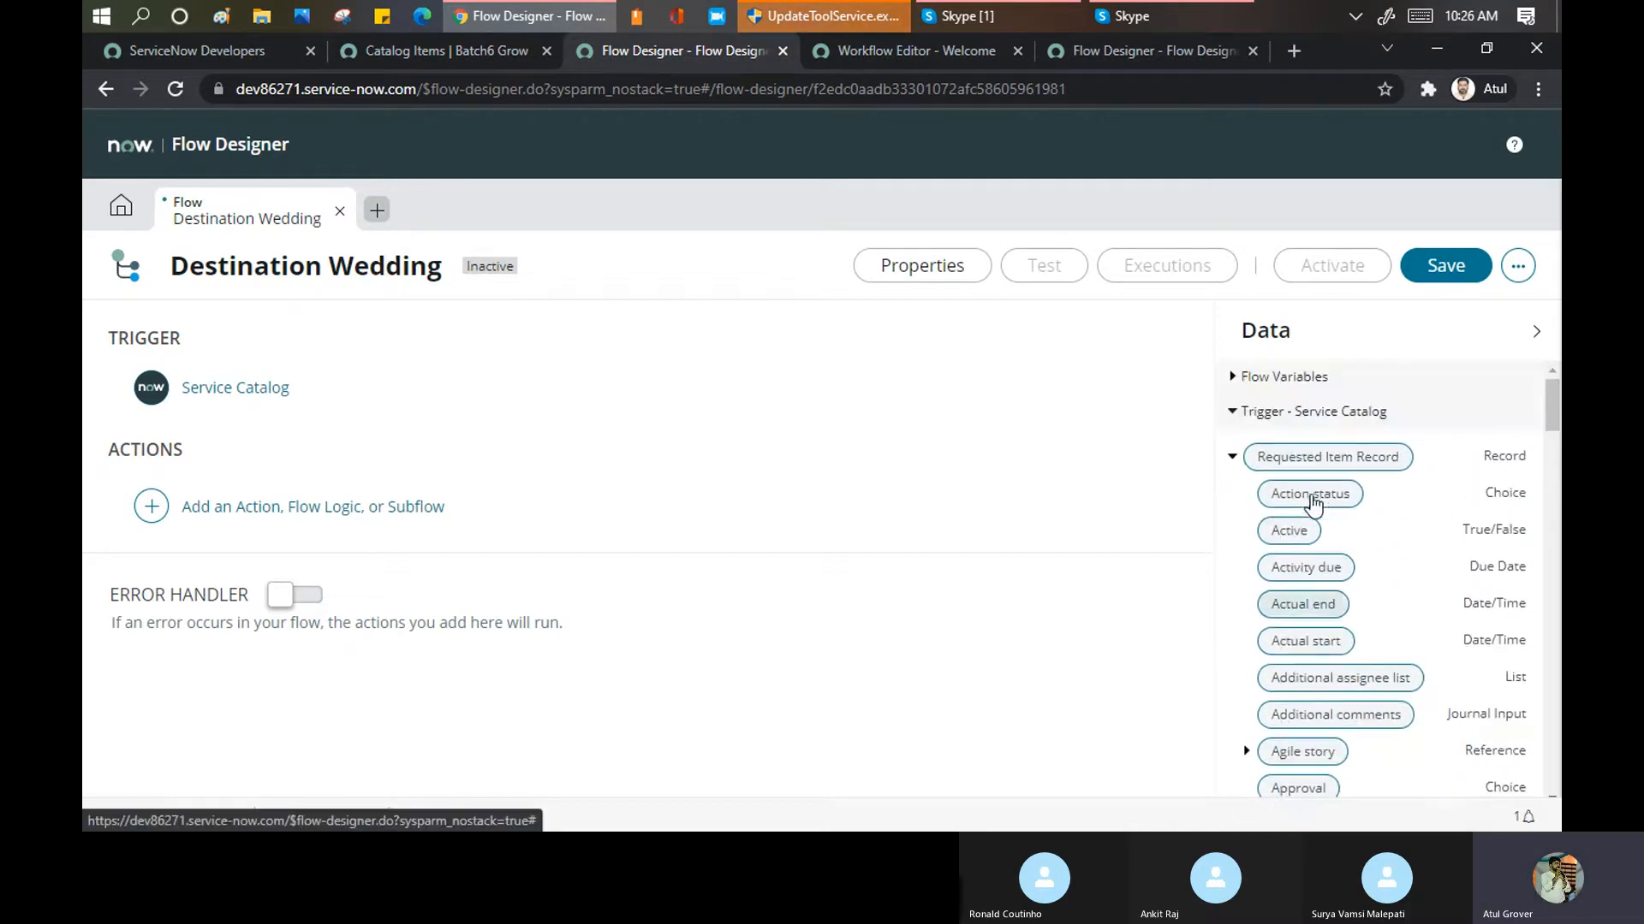
click(1232, 457)
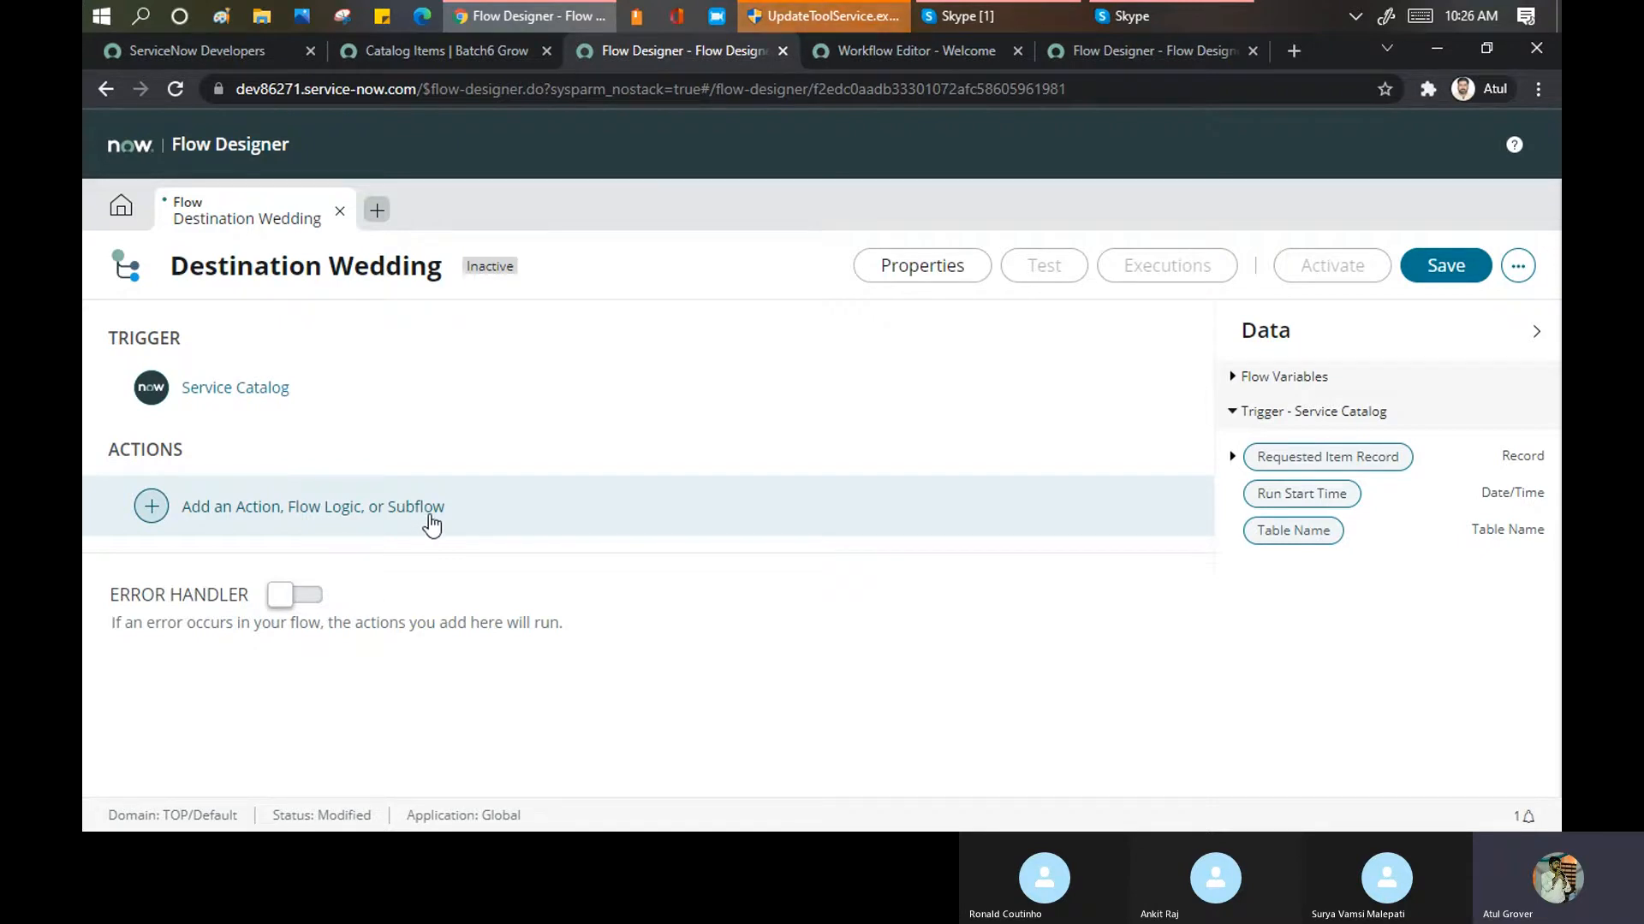
In the Workflow Editor, filter published workflows by the name small, view the Small Scale- Weeding workflow, and return to the Destination Wedding flow
click(928, 49)
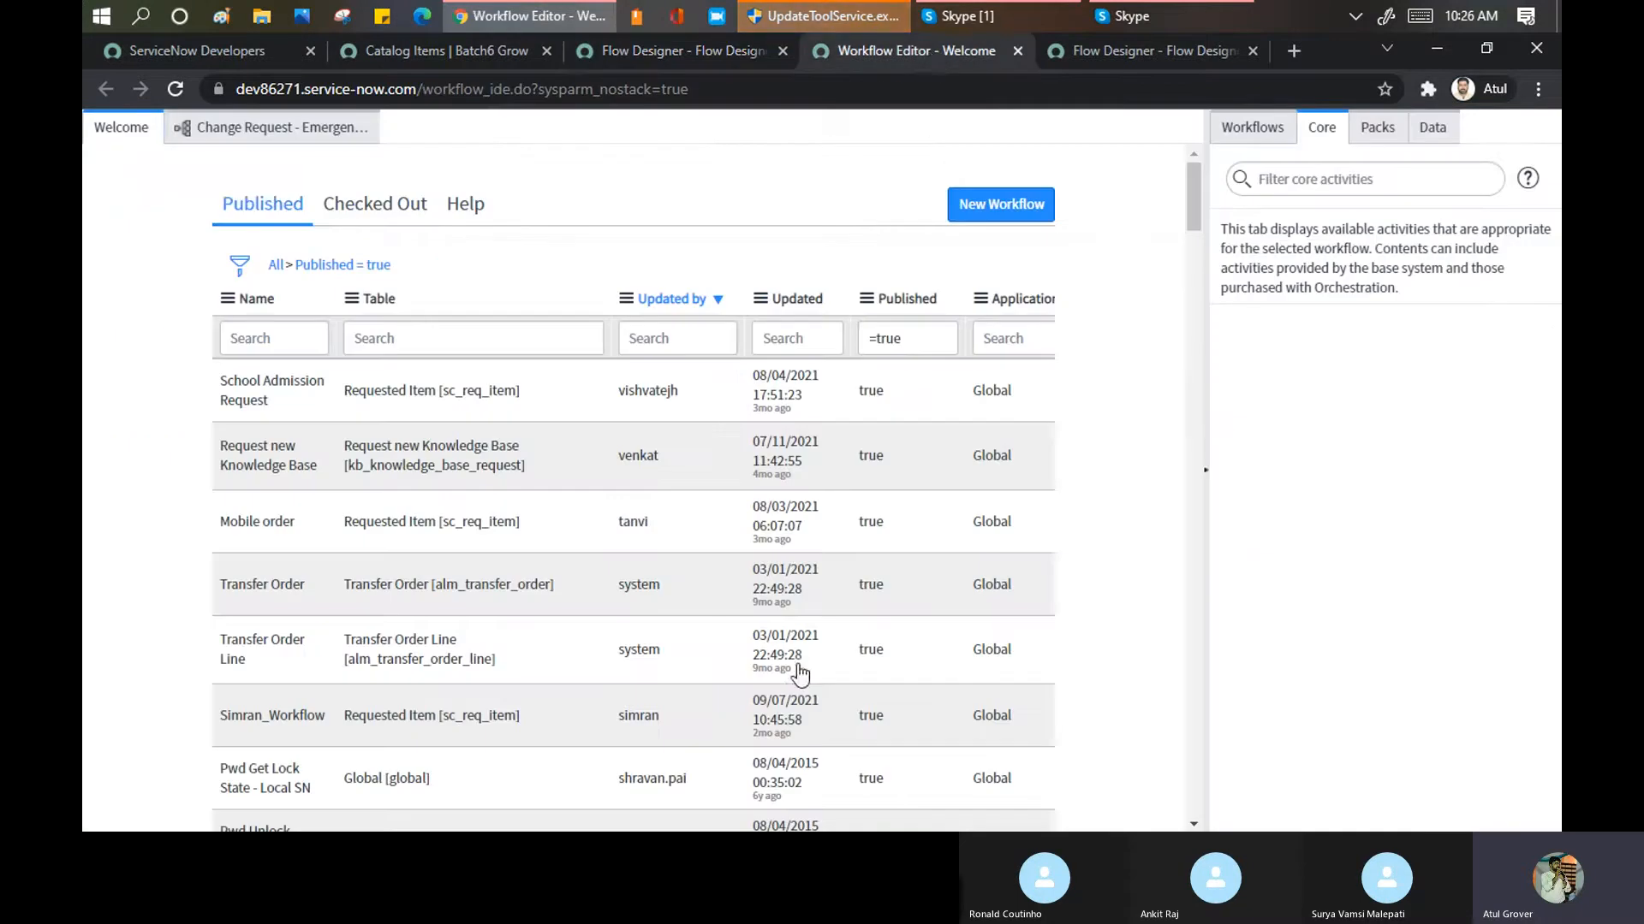
click(291, 343)
text(small)
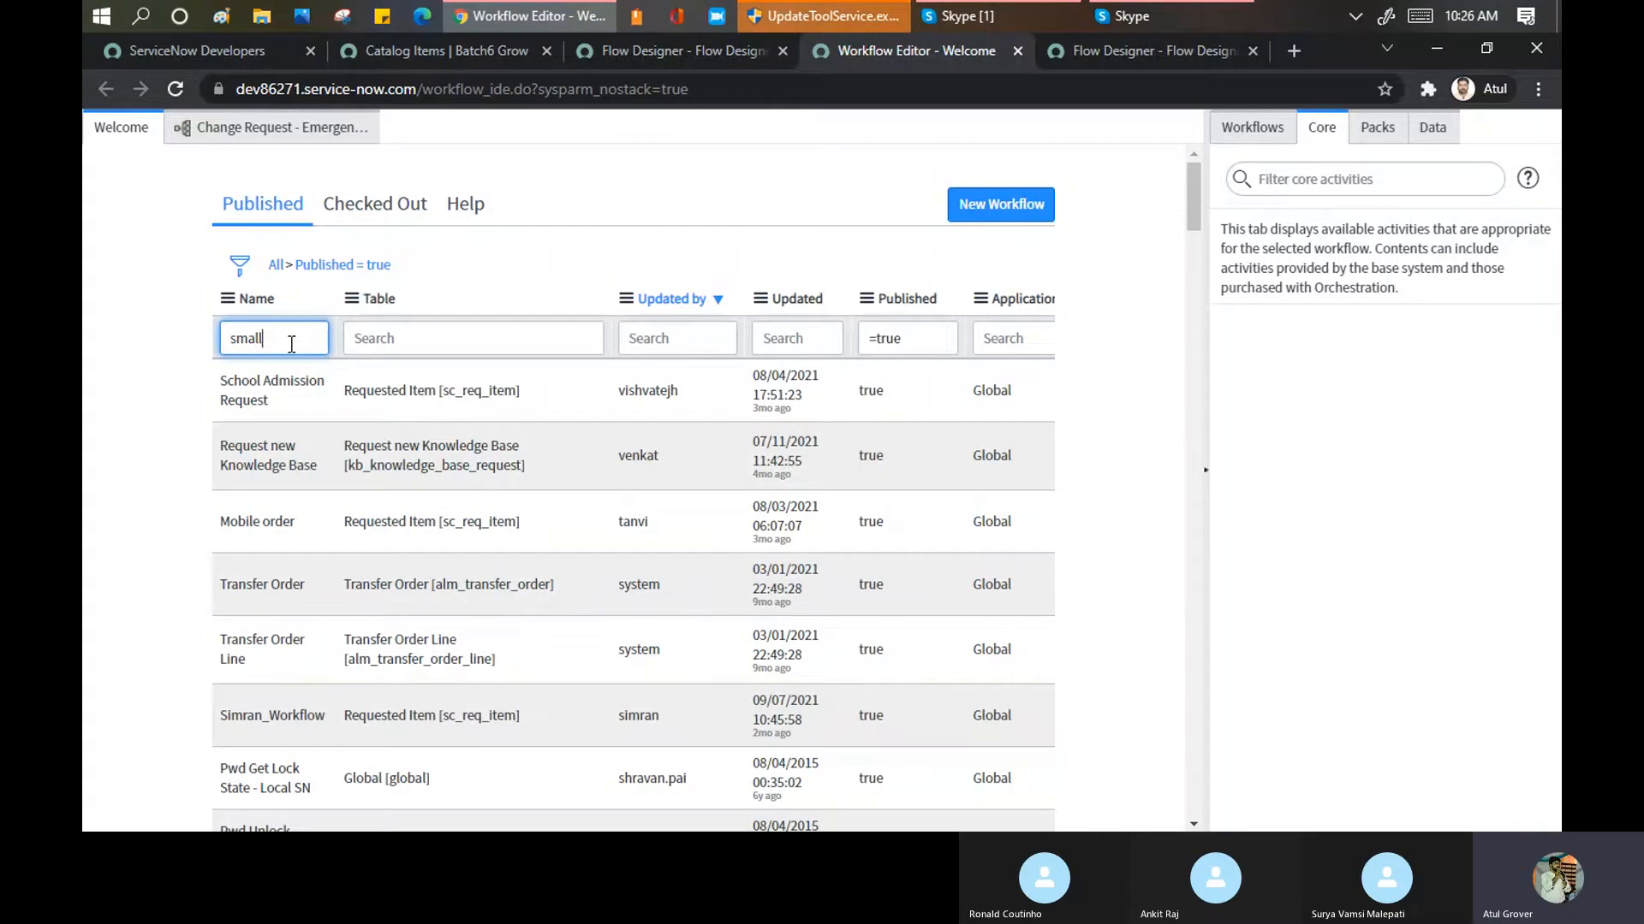
key(Return)
click(249, 399)
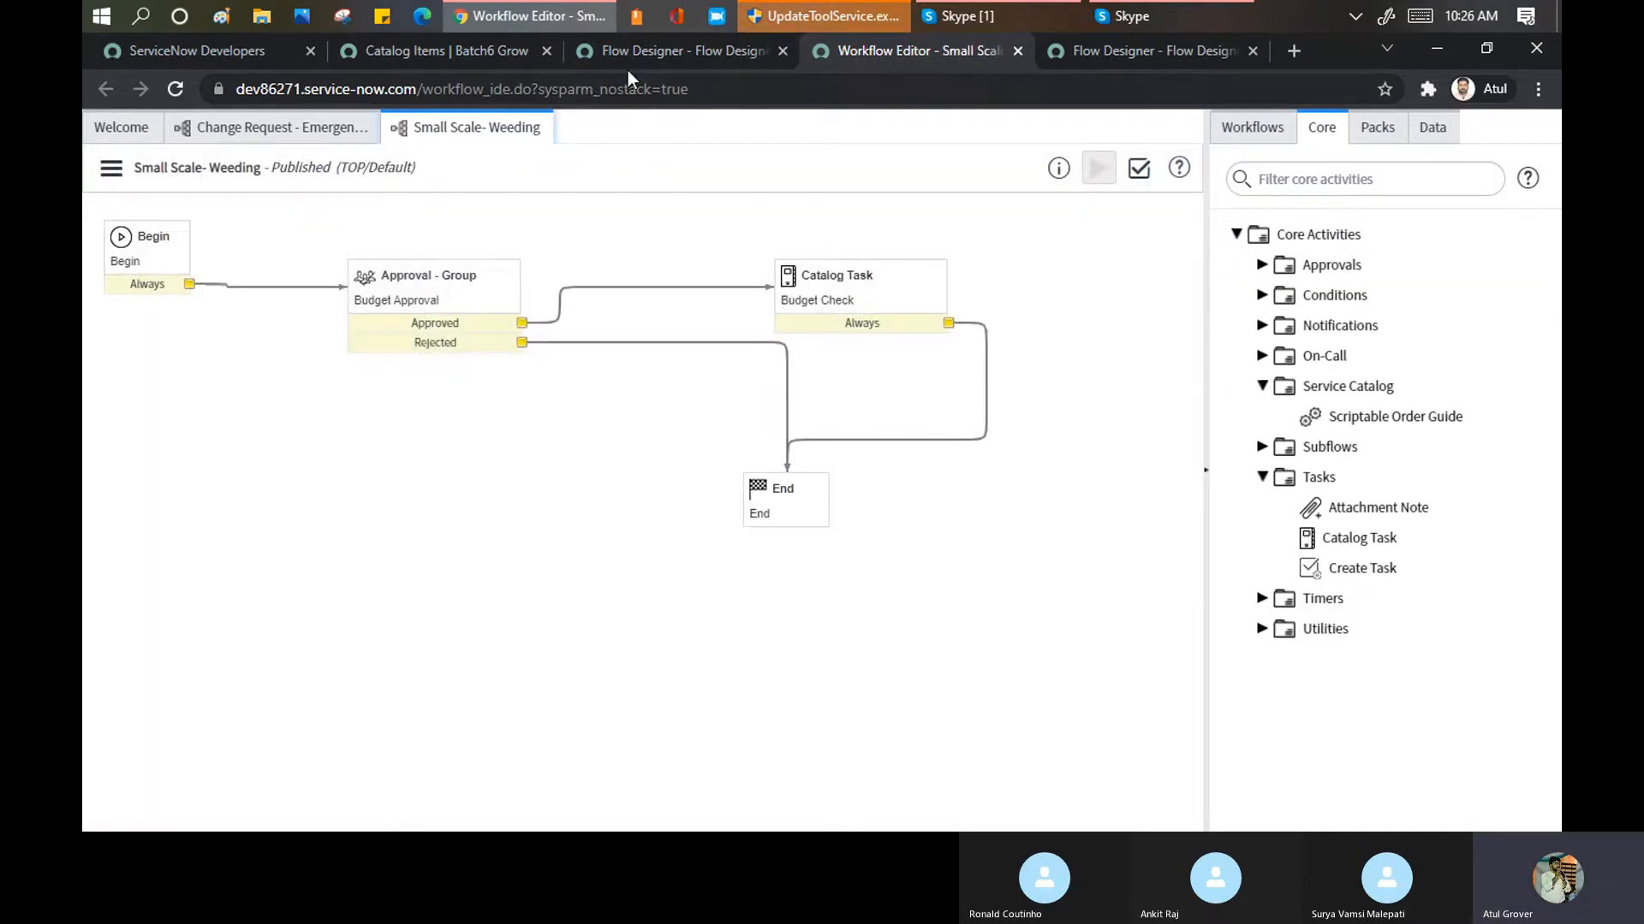
click(624, 50)
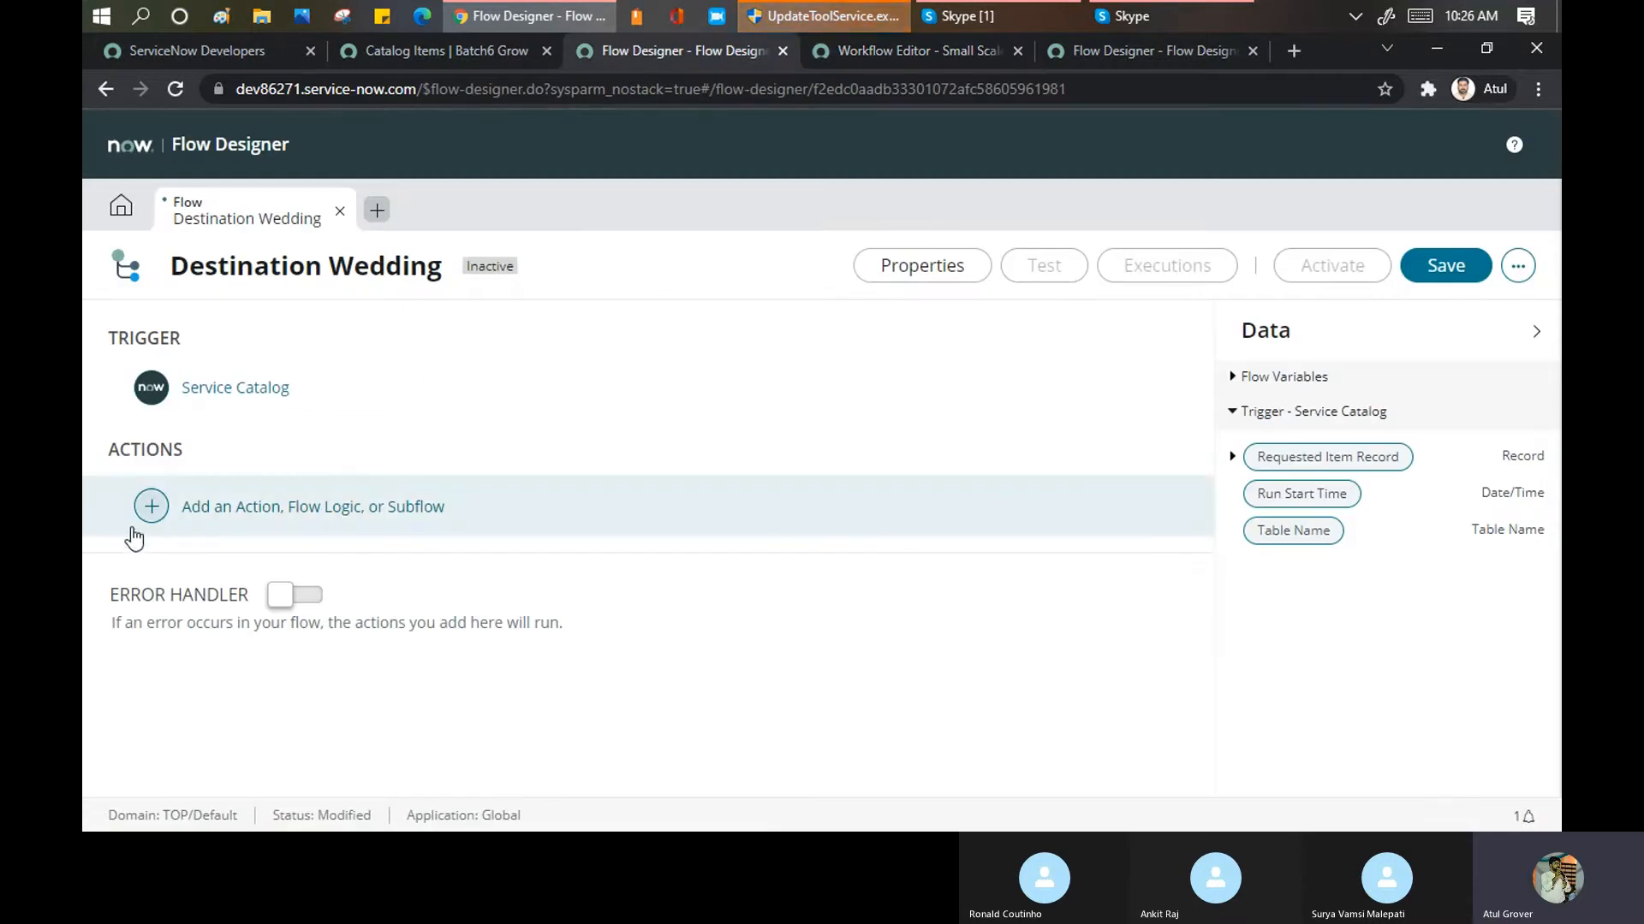
Begin adding an action to the Destination Wedding flow and search the available actions for Approval
click(152, 506)
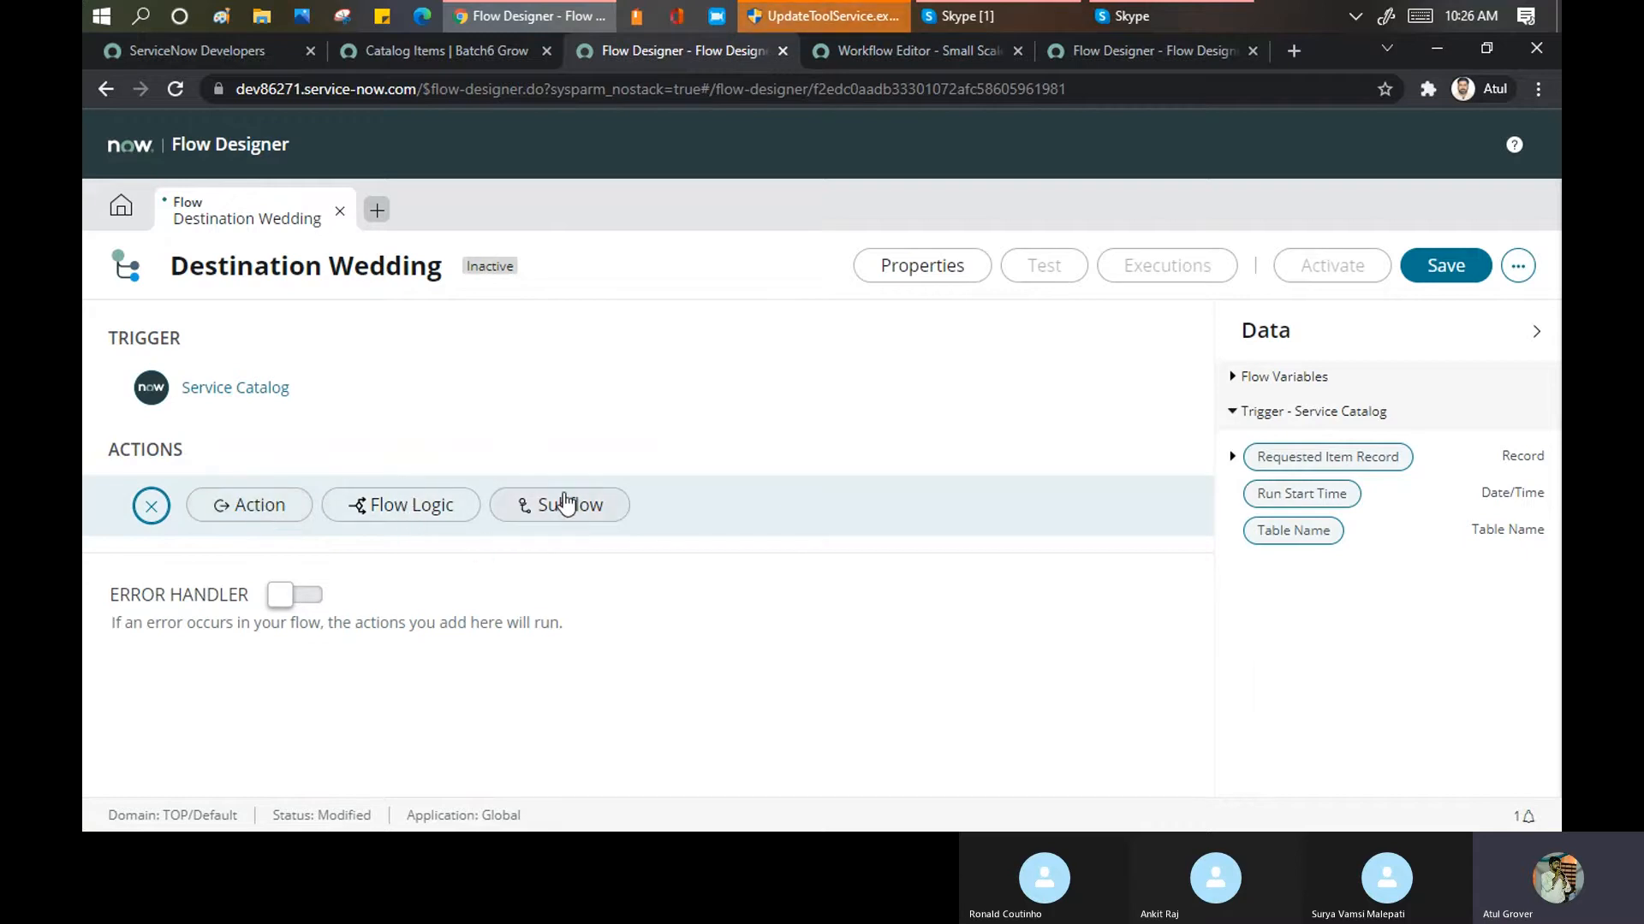
click(259, 512)
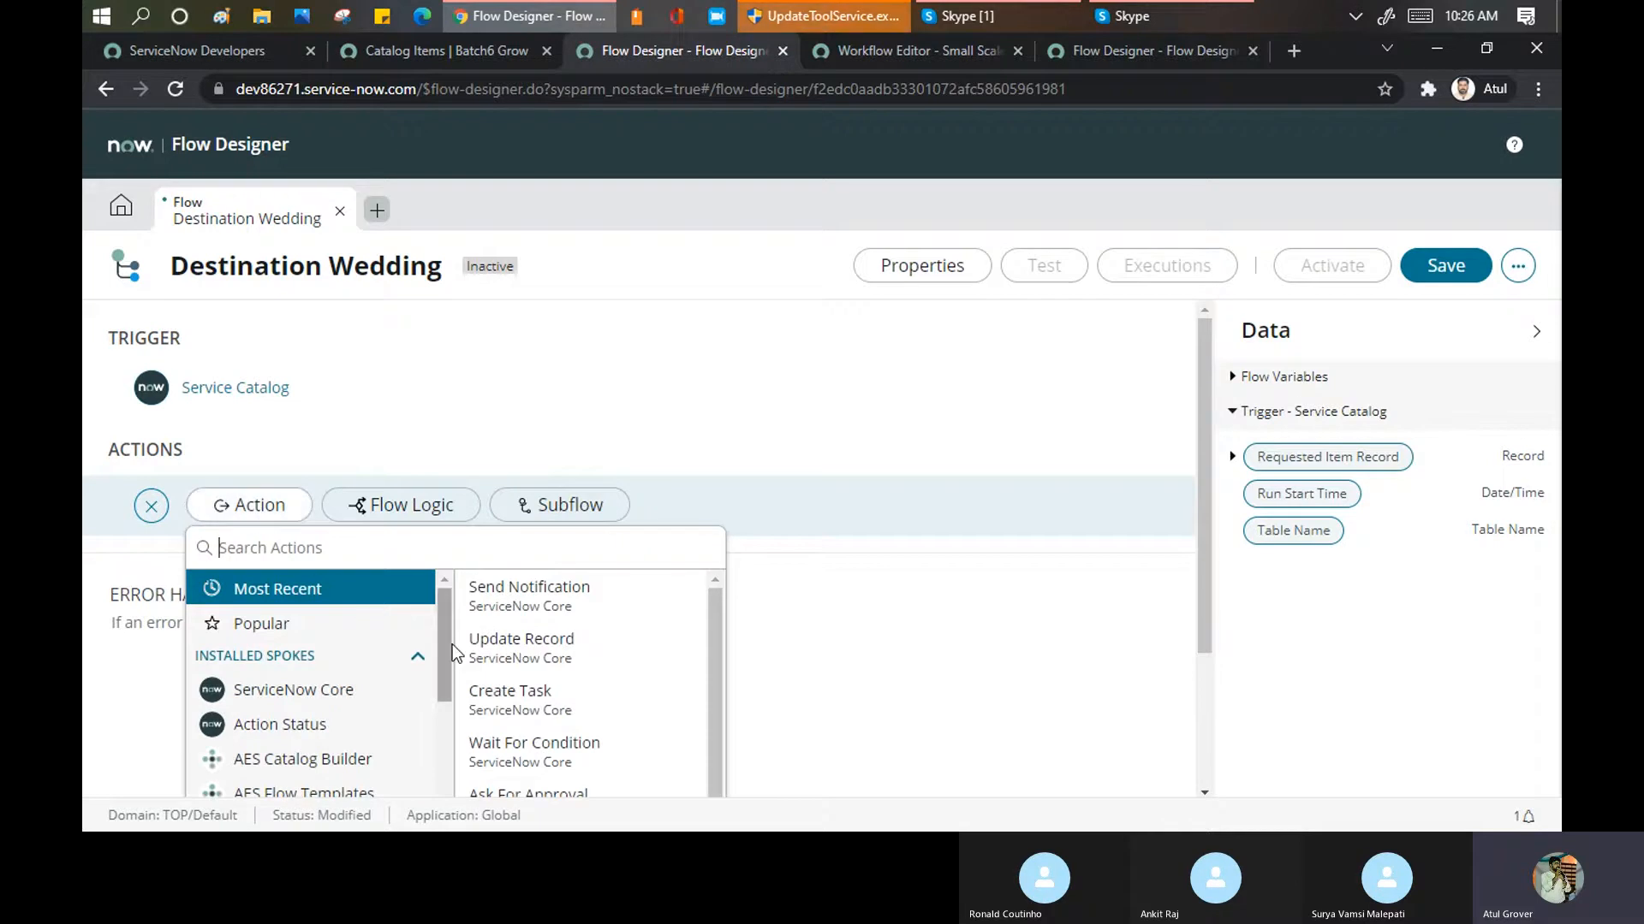
scroll(411, 638, down, 3)
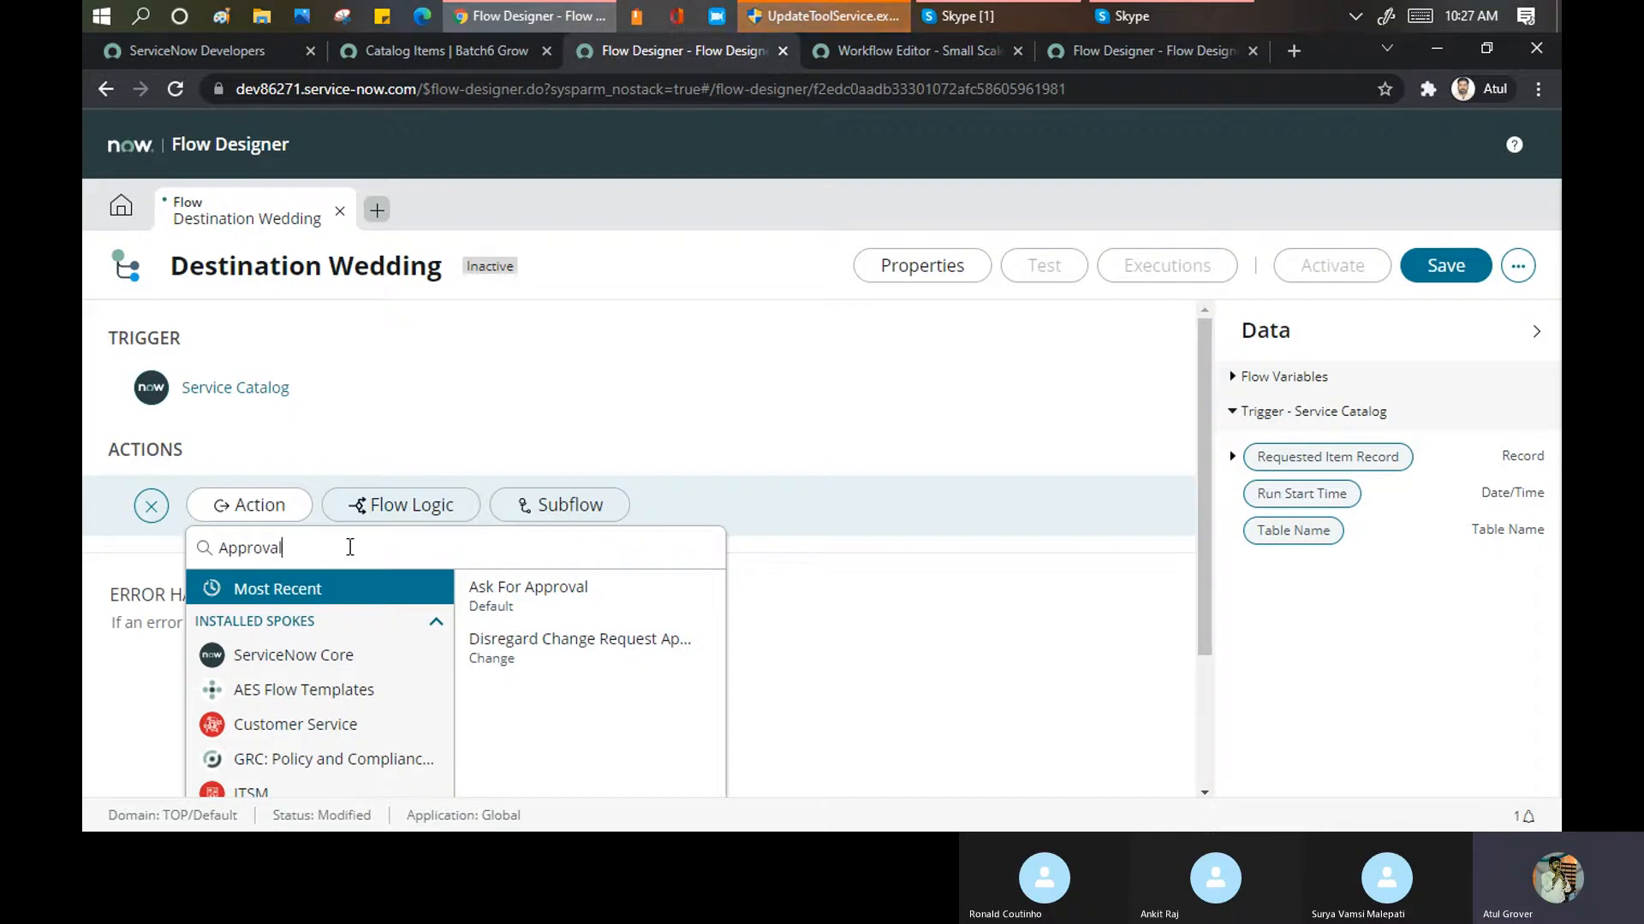
scroll(351, 632, down, 3)
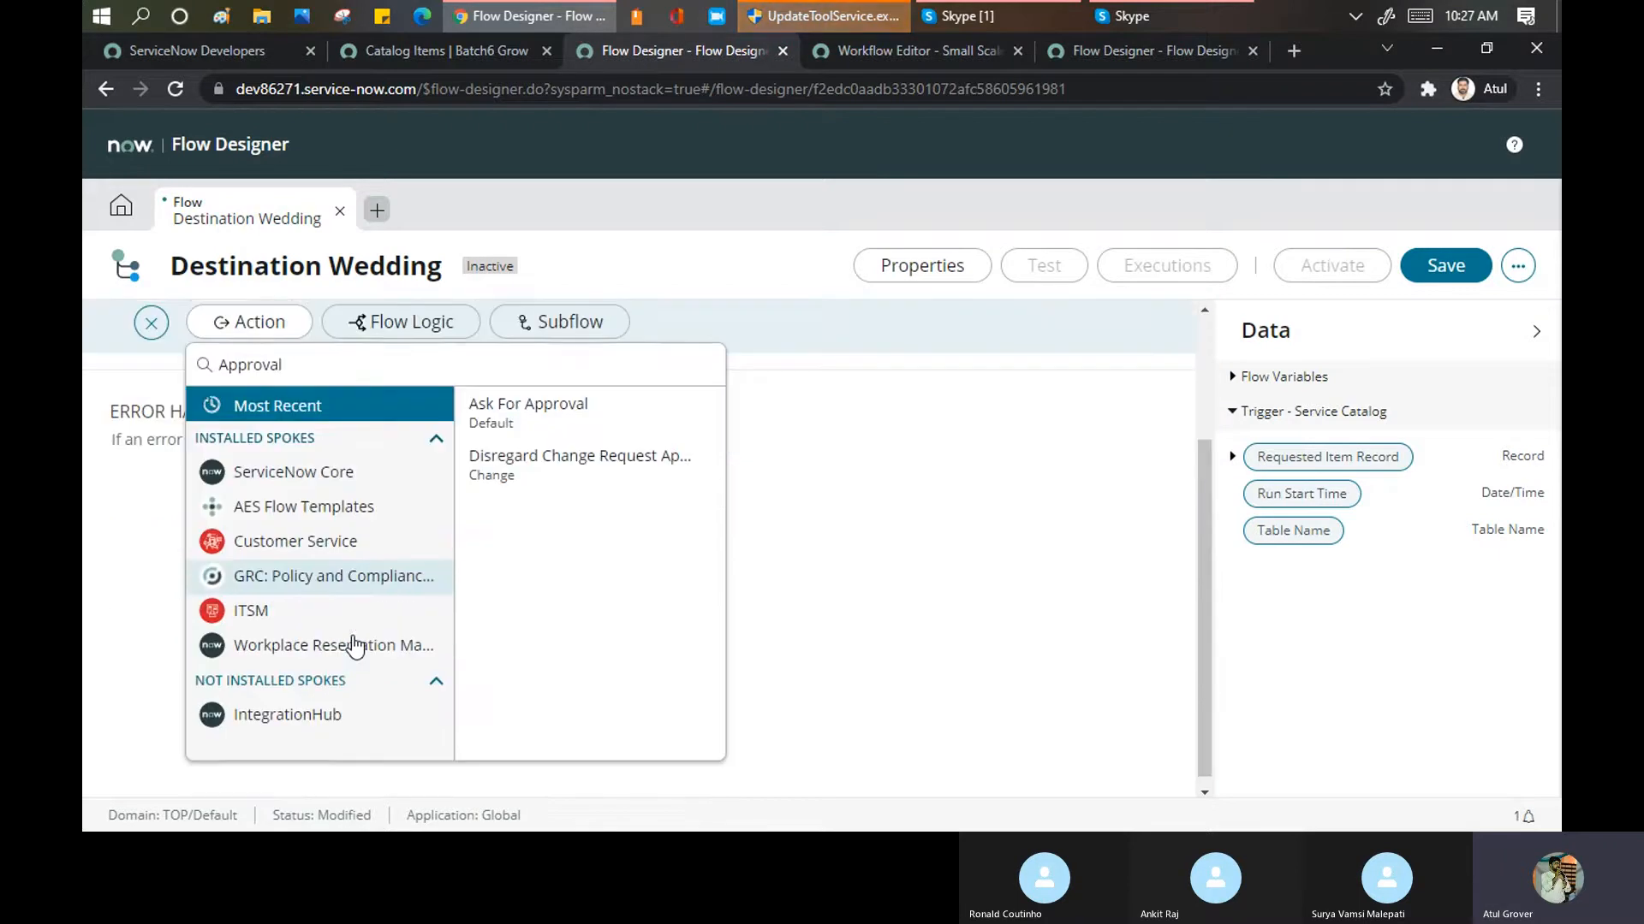
scroll(351, 512, up, 2)
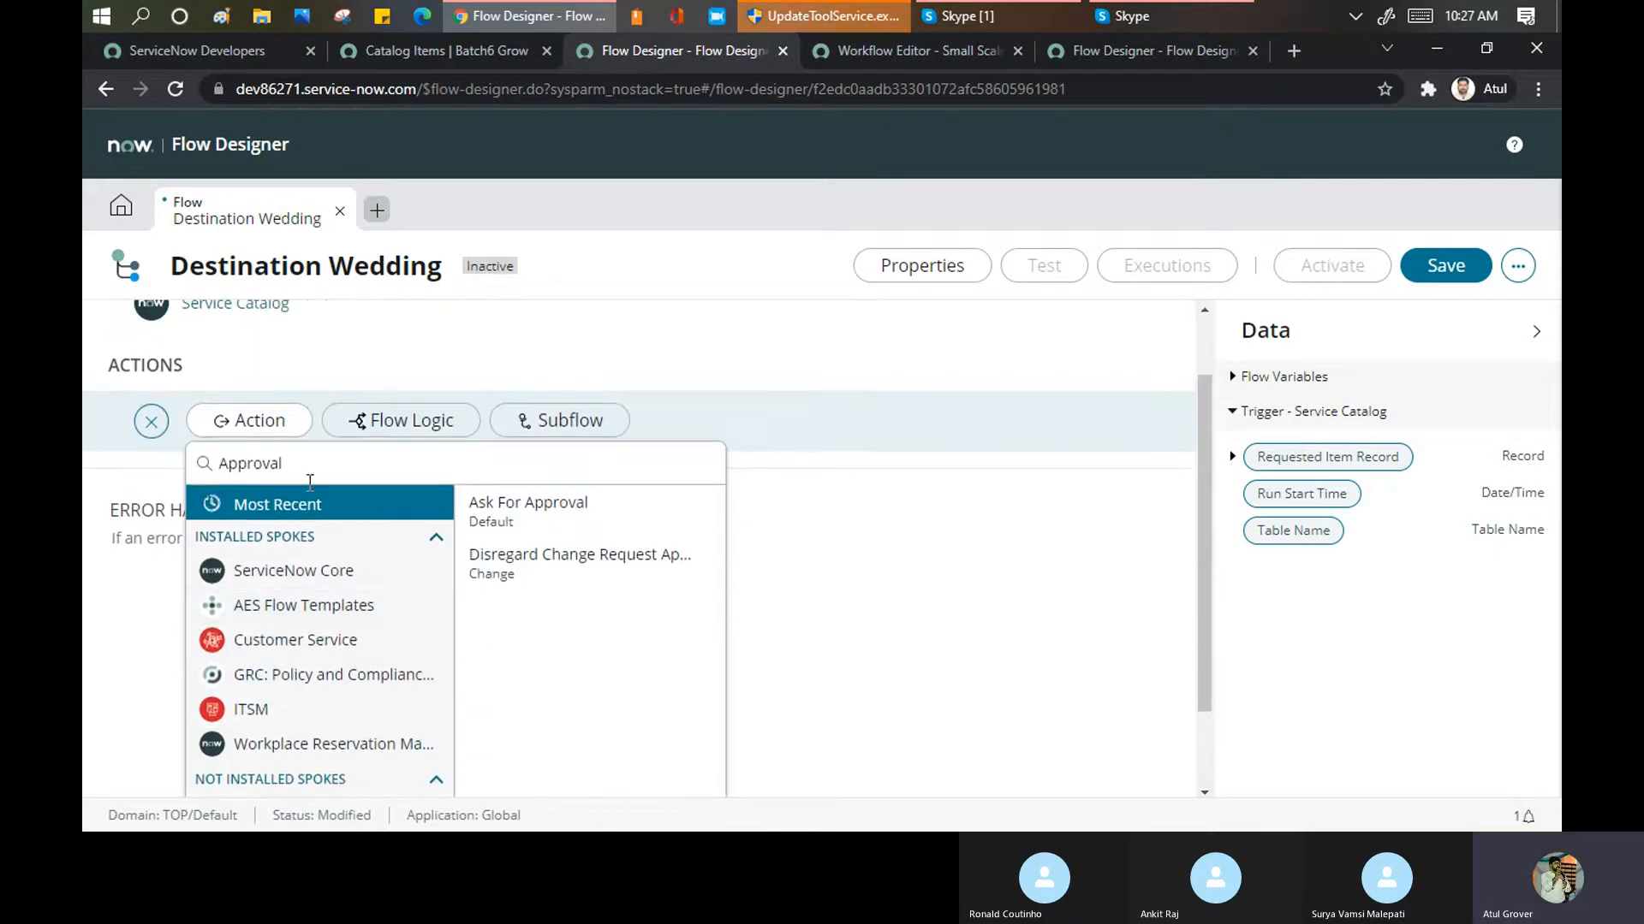
Search the available actions for catalog and examine the matching actions in the ITSM and Global spokes
drag(284, 463, 190, 452)
text(catalog)
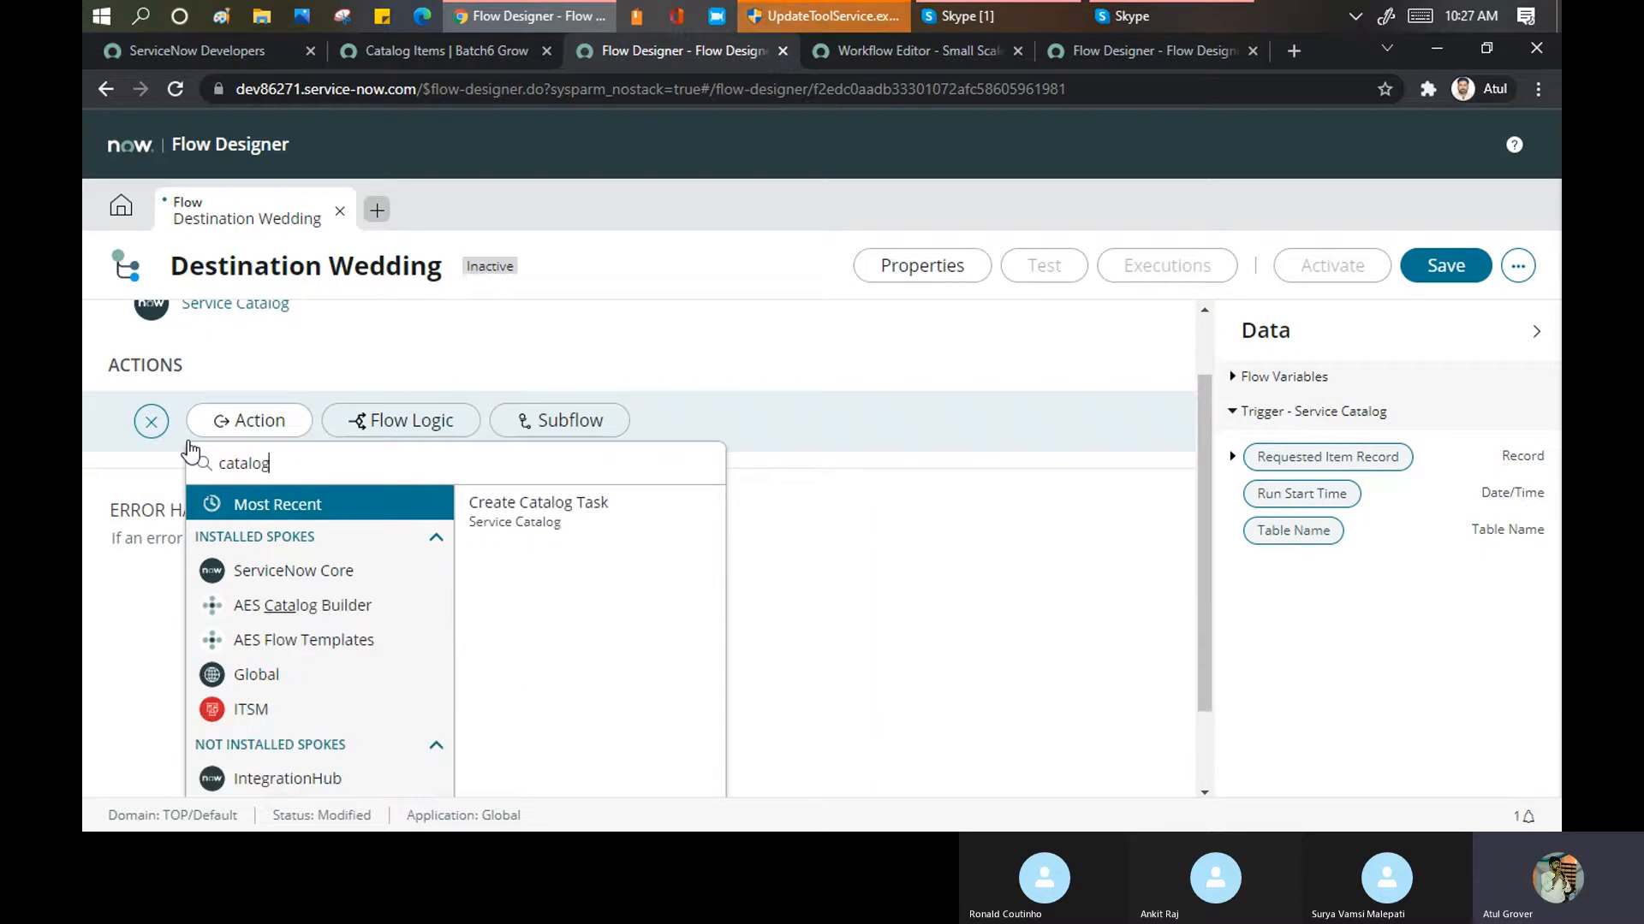
scroll(335, 589, down, 2)
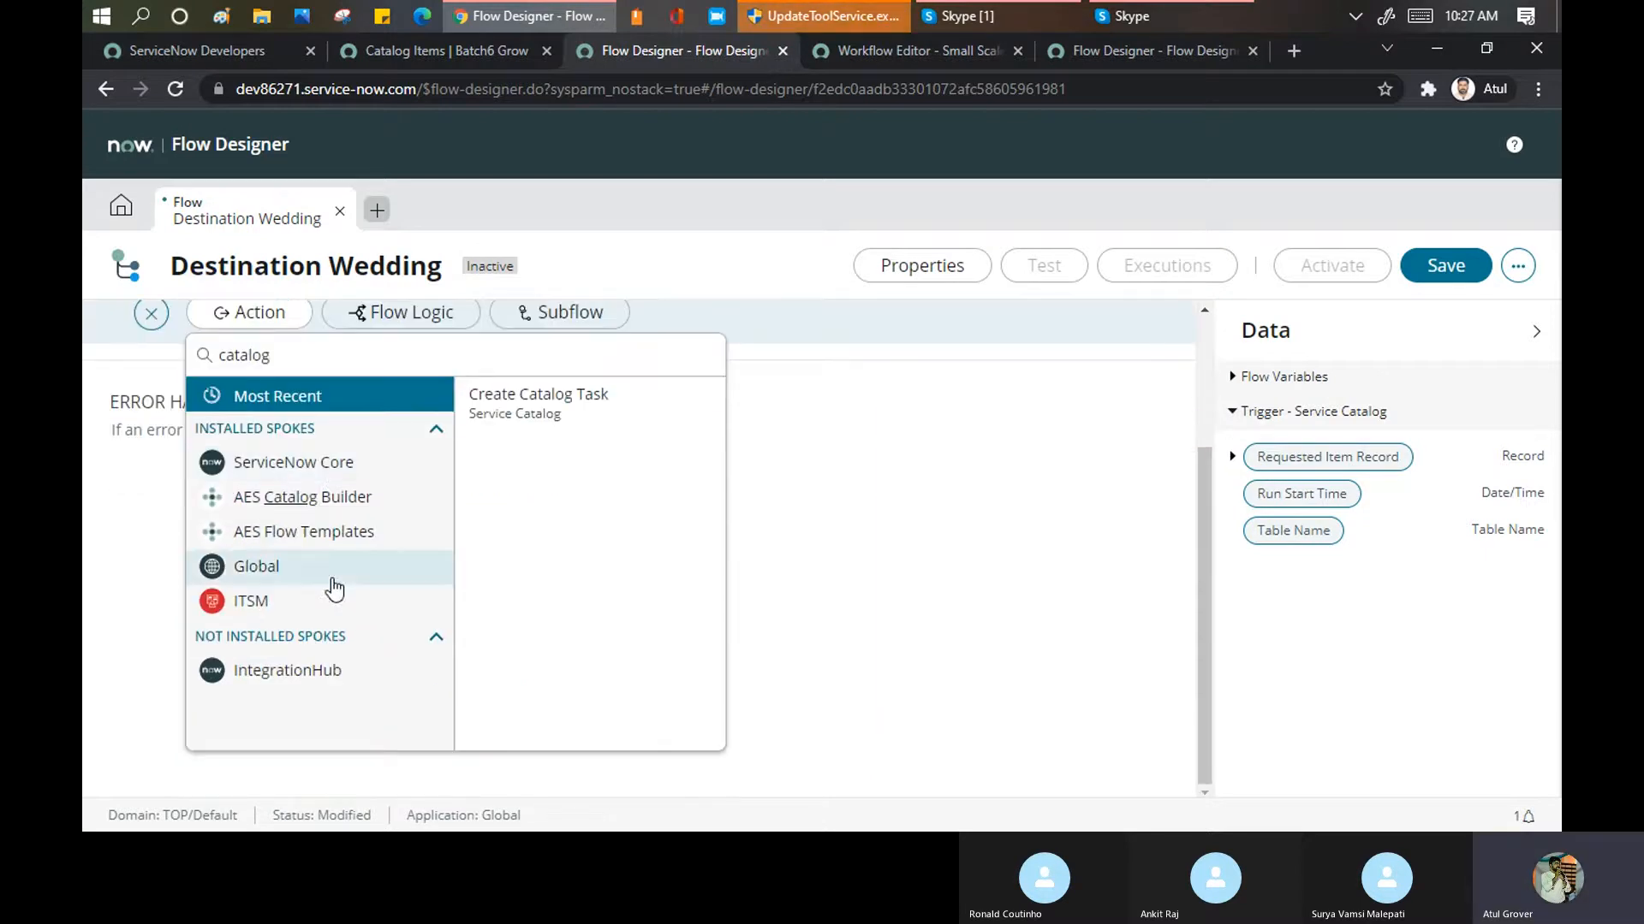
click(273, 606)
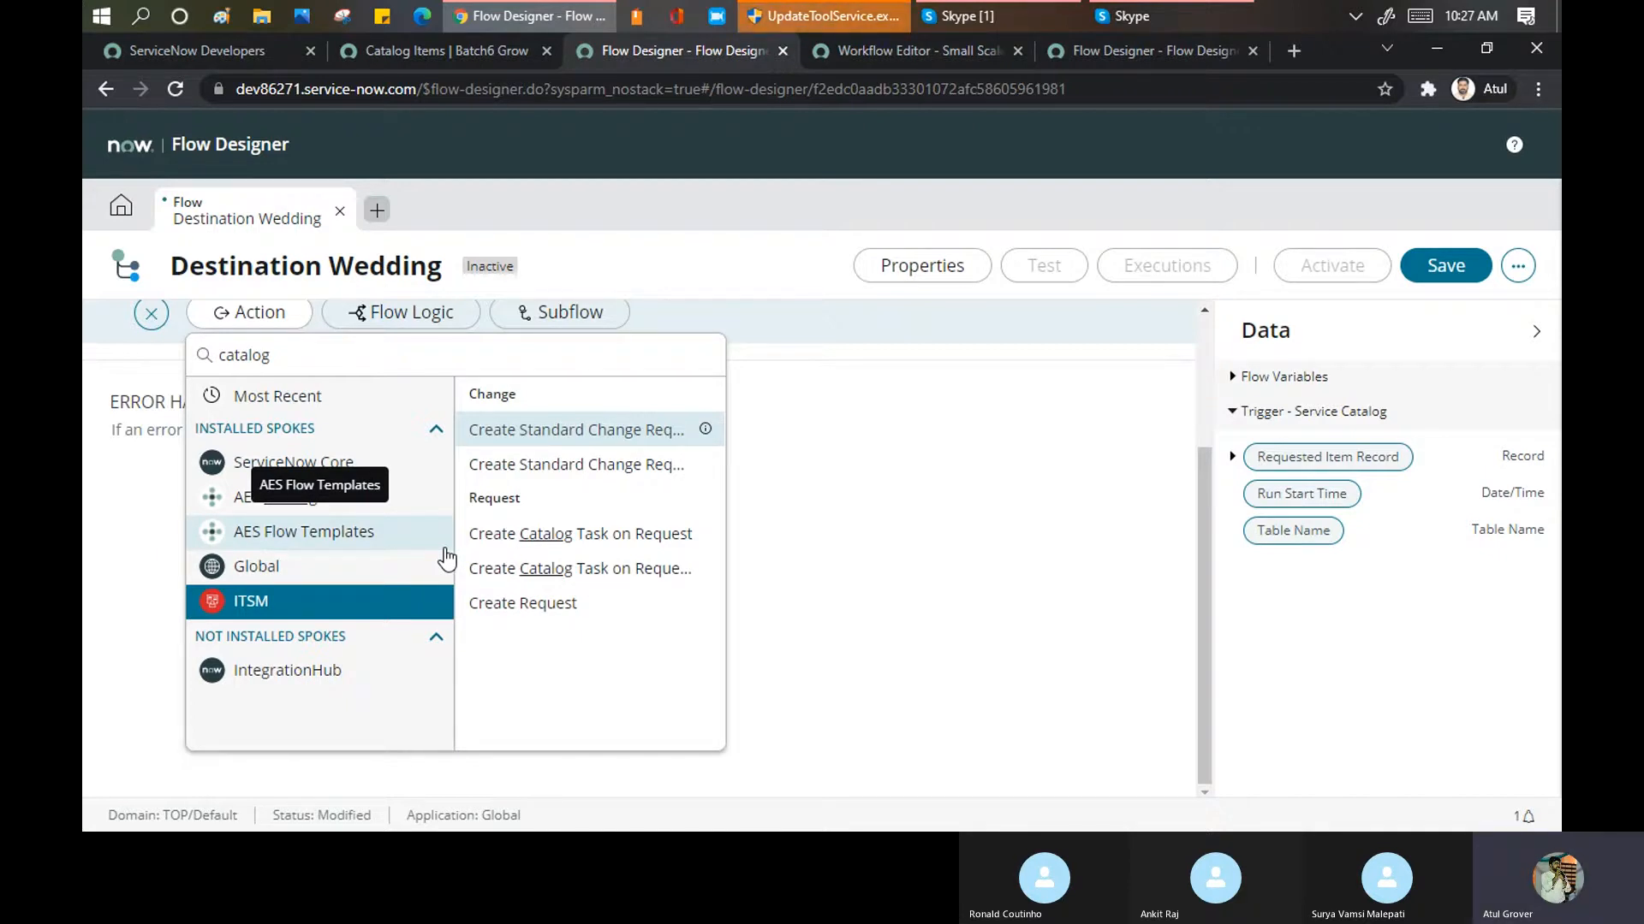
click(265, 570)
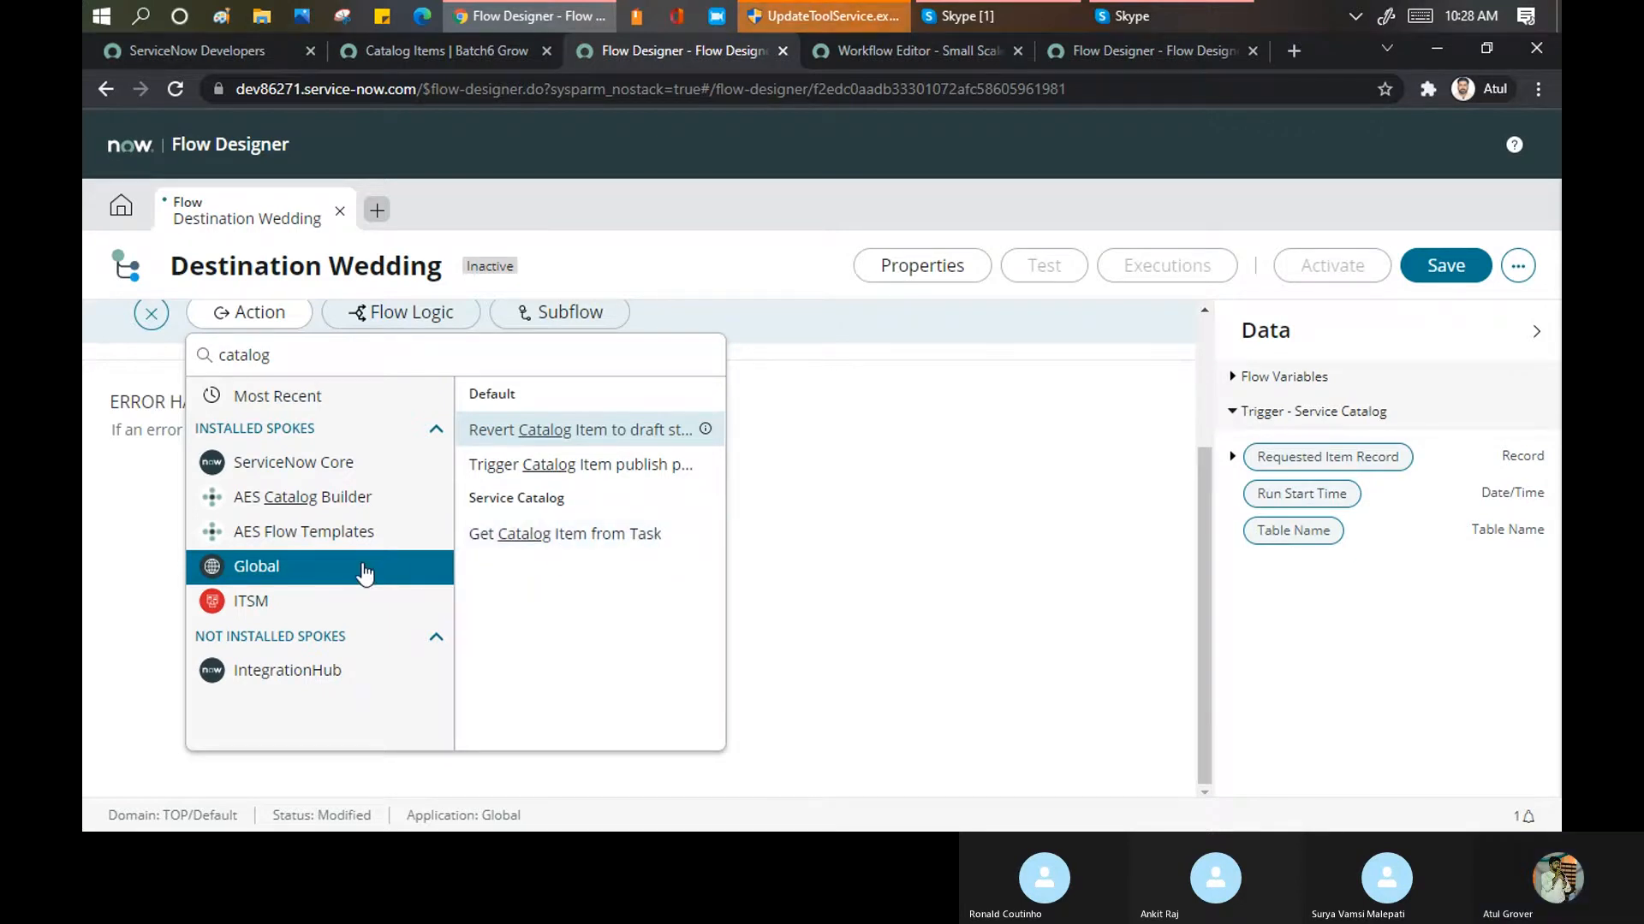
scroll(355, 561, up, 1)
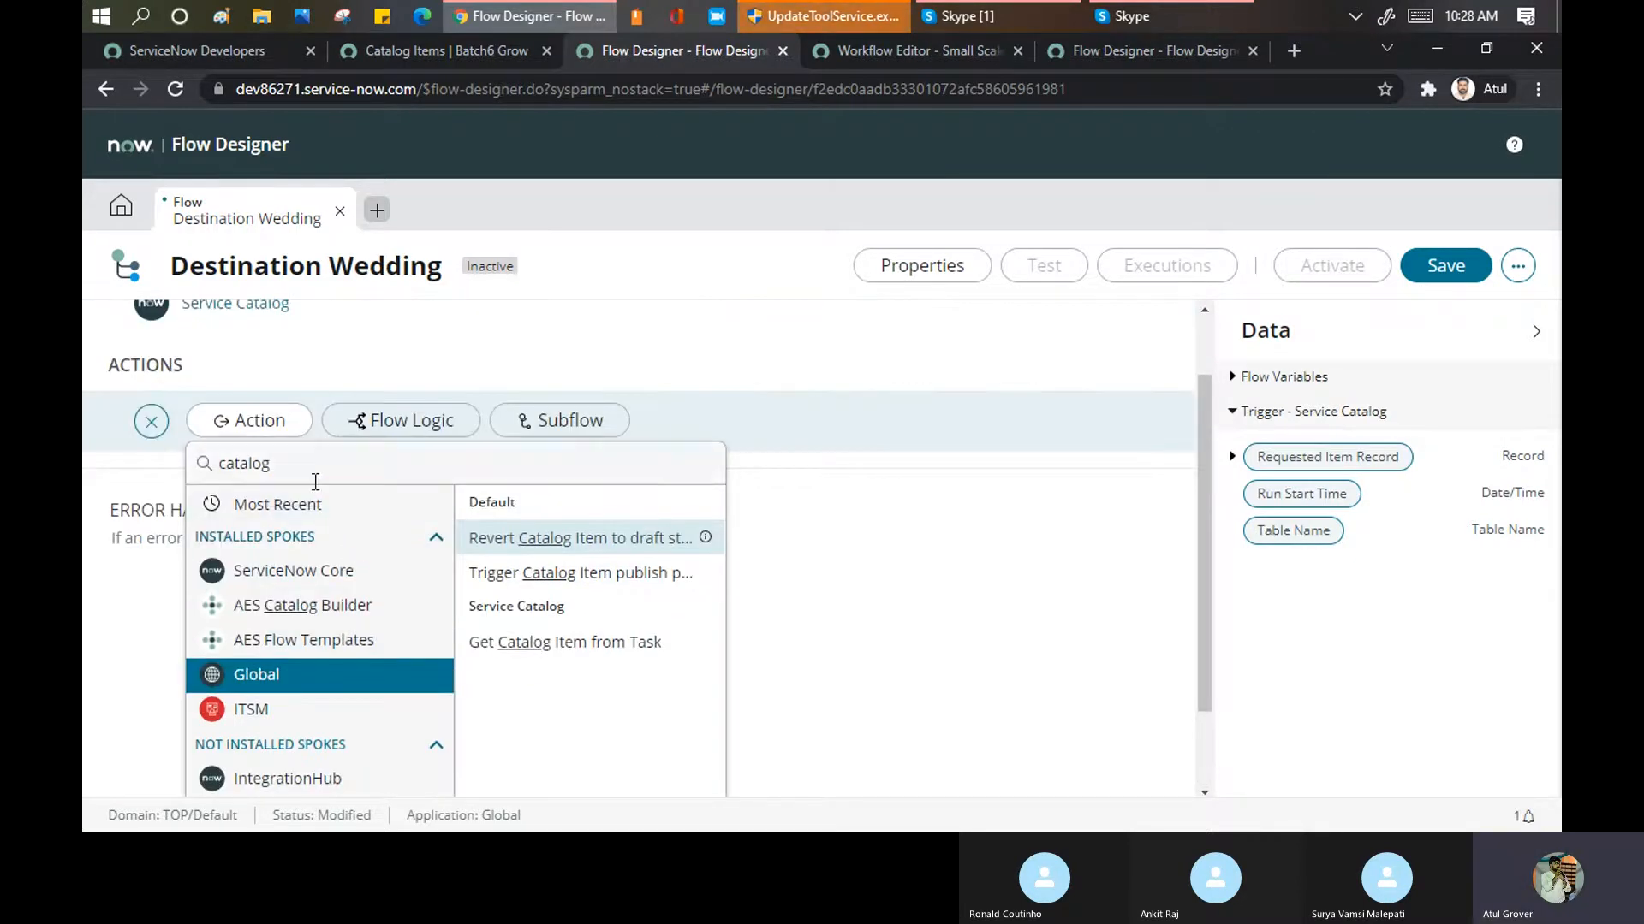
Search the actions for Approval and add the Ask For Approval action to the flow
drag(308, 463, 221, 463)
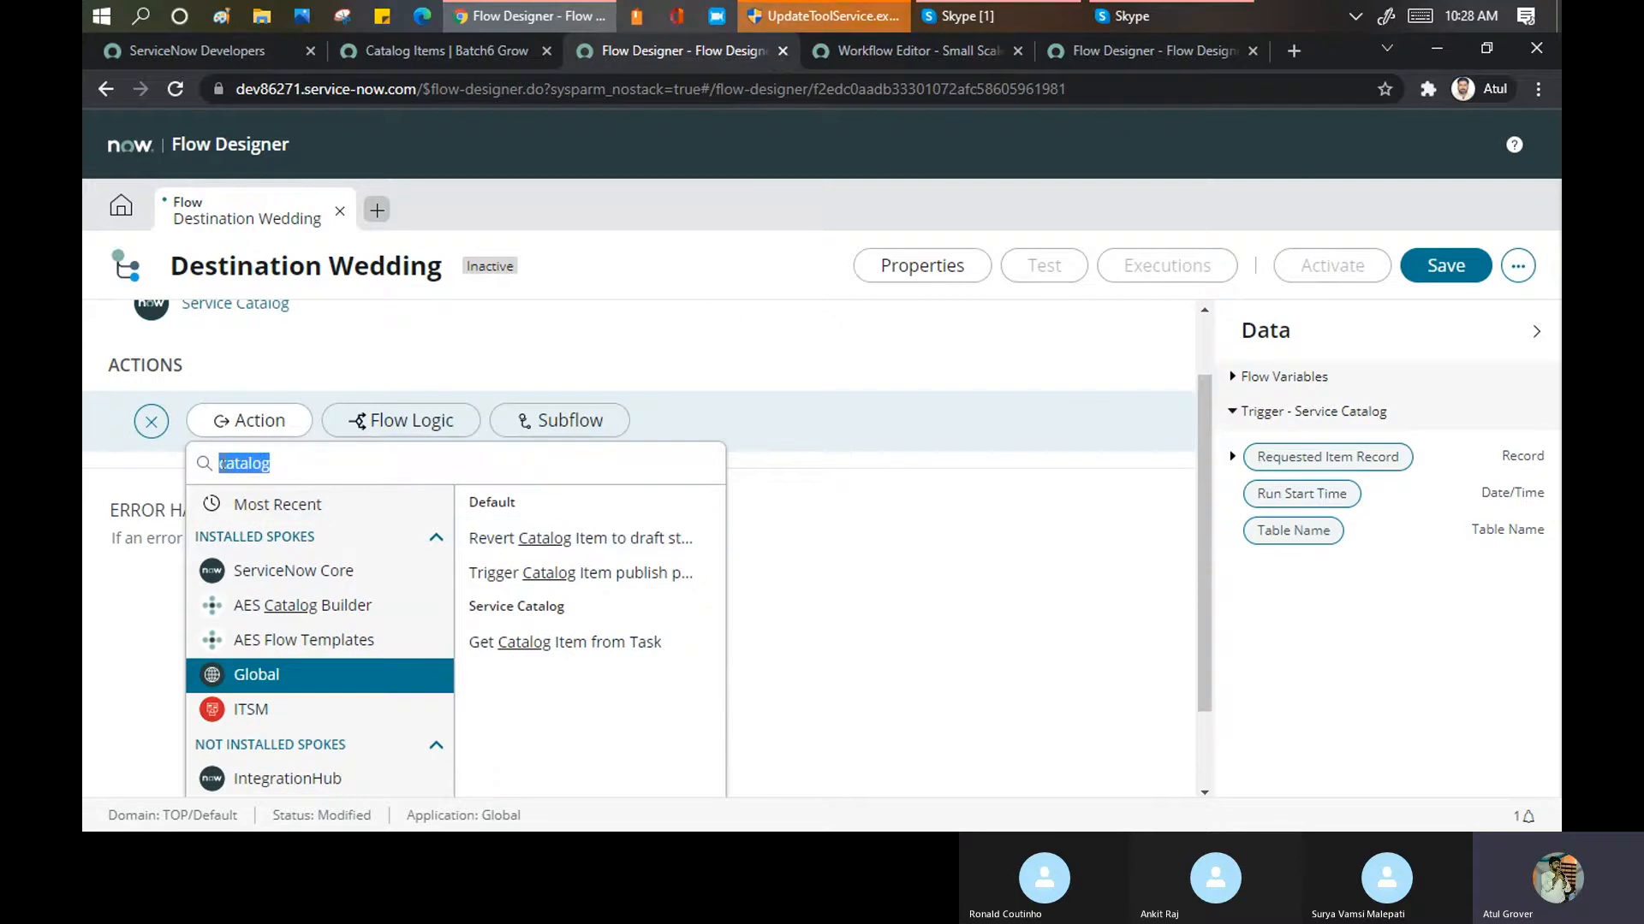
text(Approval)
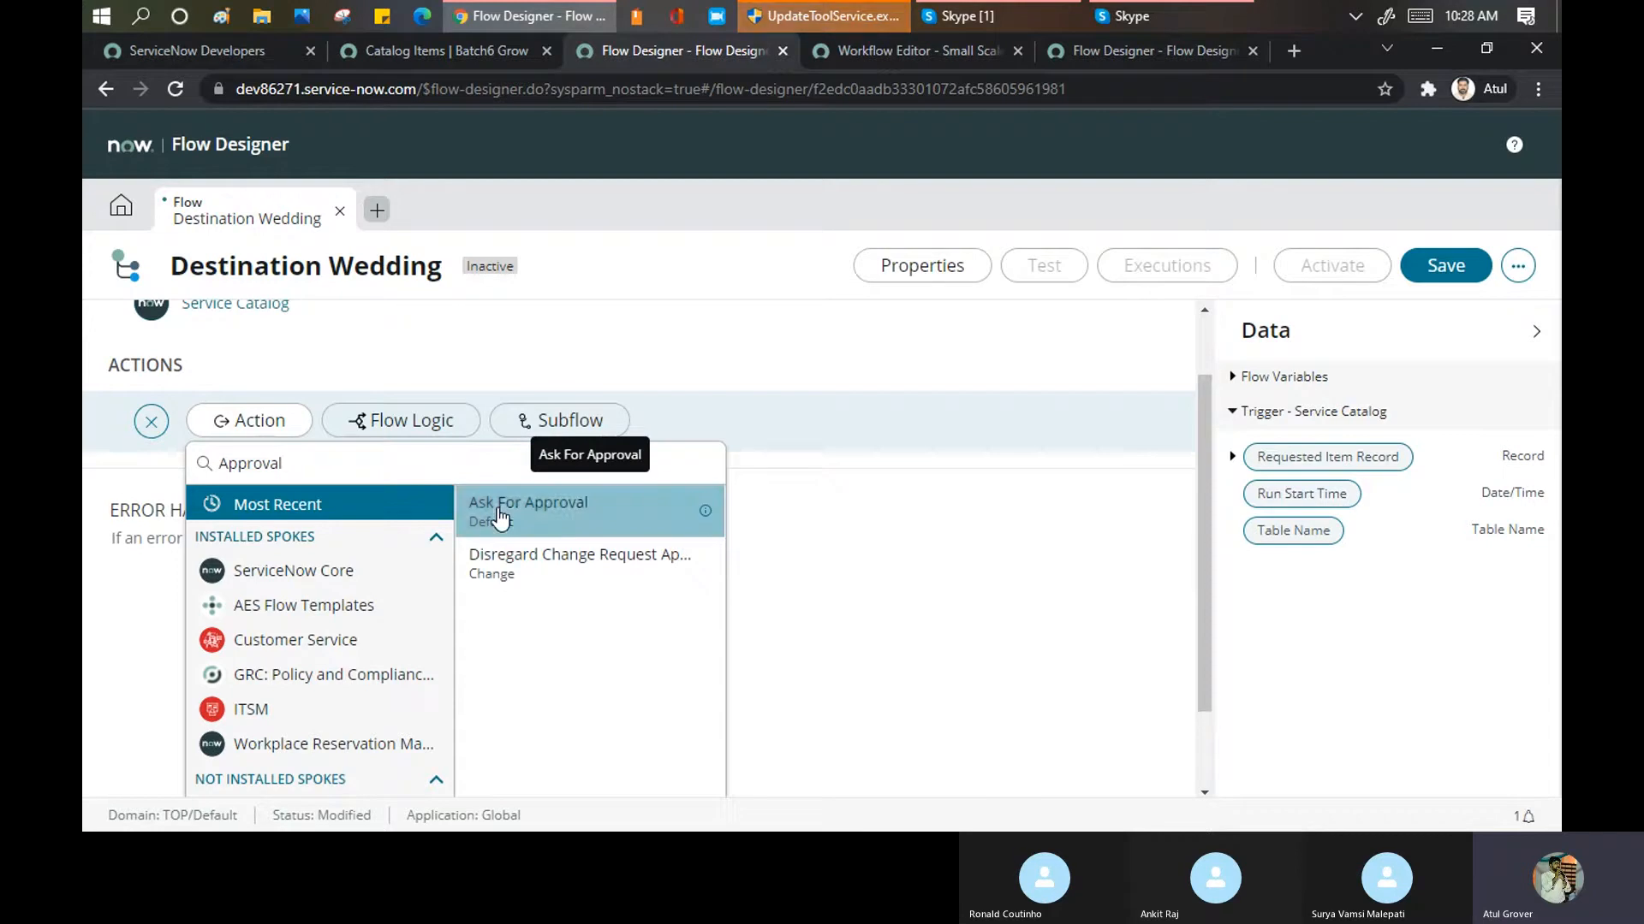
click(501, 513)
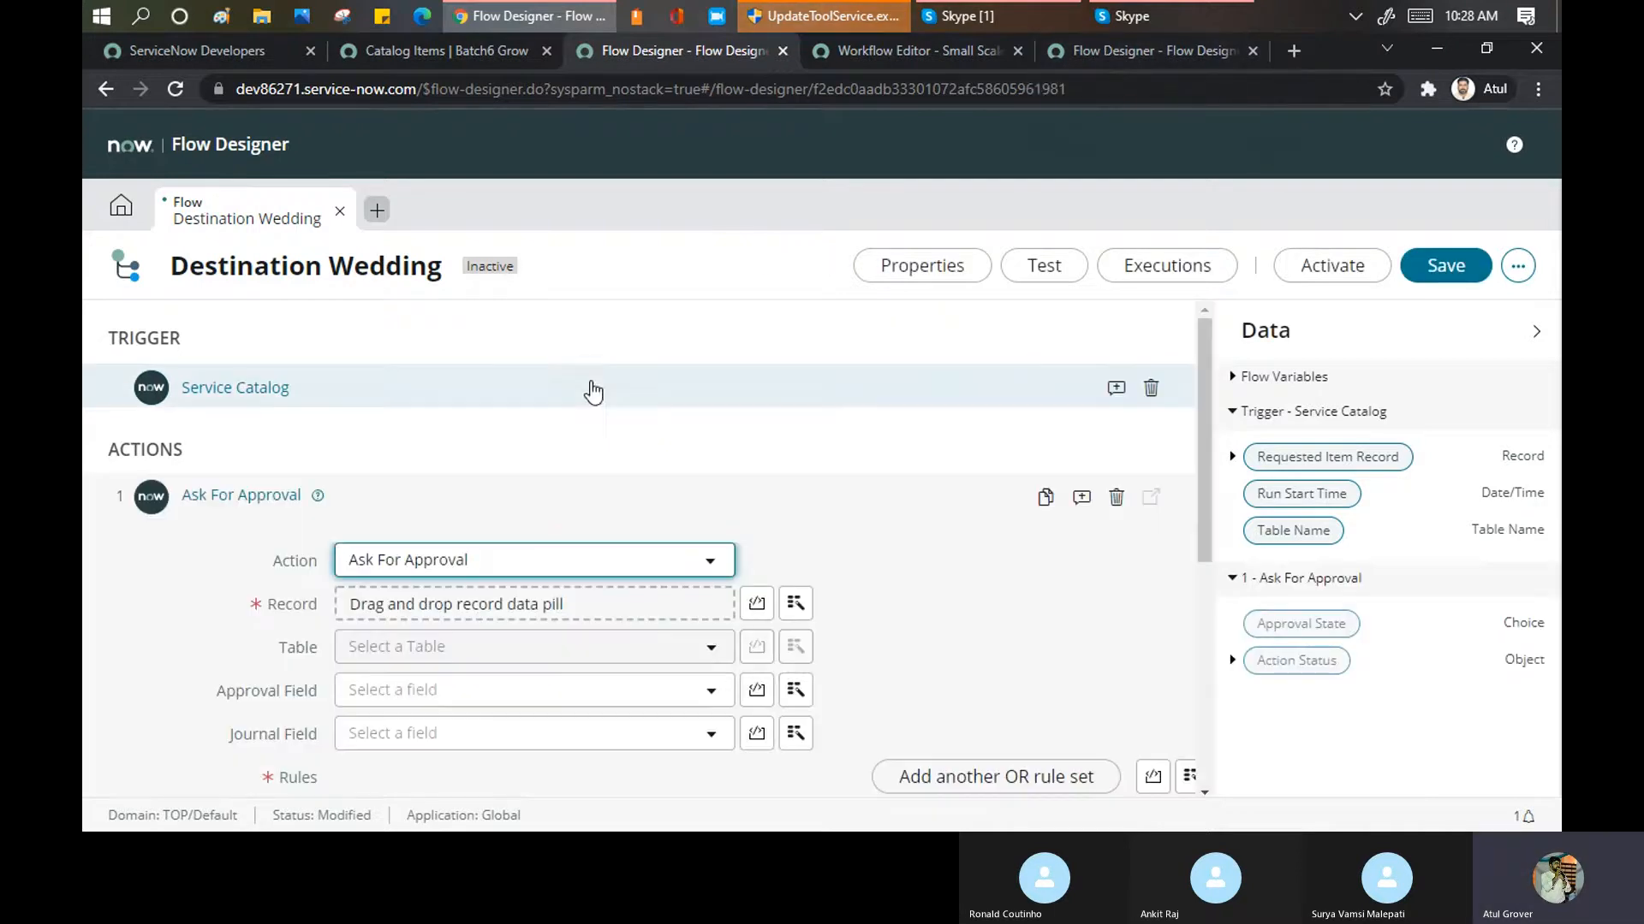
Set the Ask For Approval action's record to the Requested Item Record from the Service Catalog trigger
scroll(696, 432, down, 4)
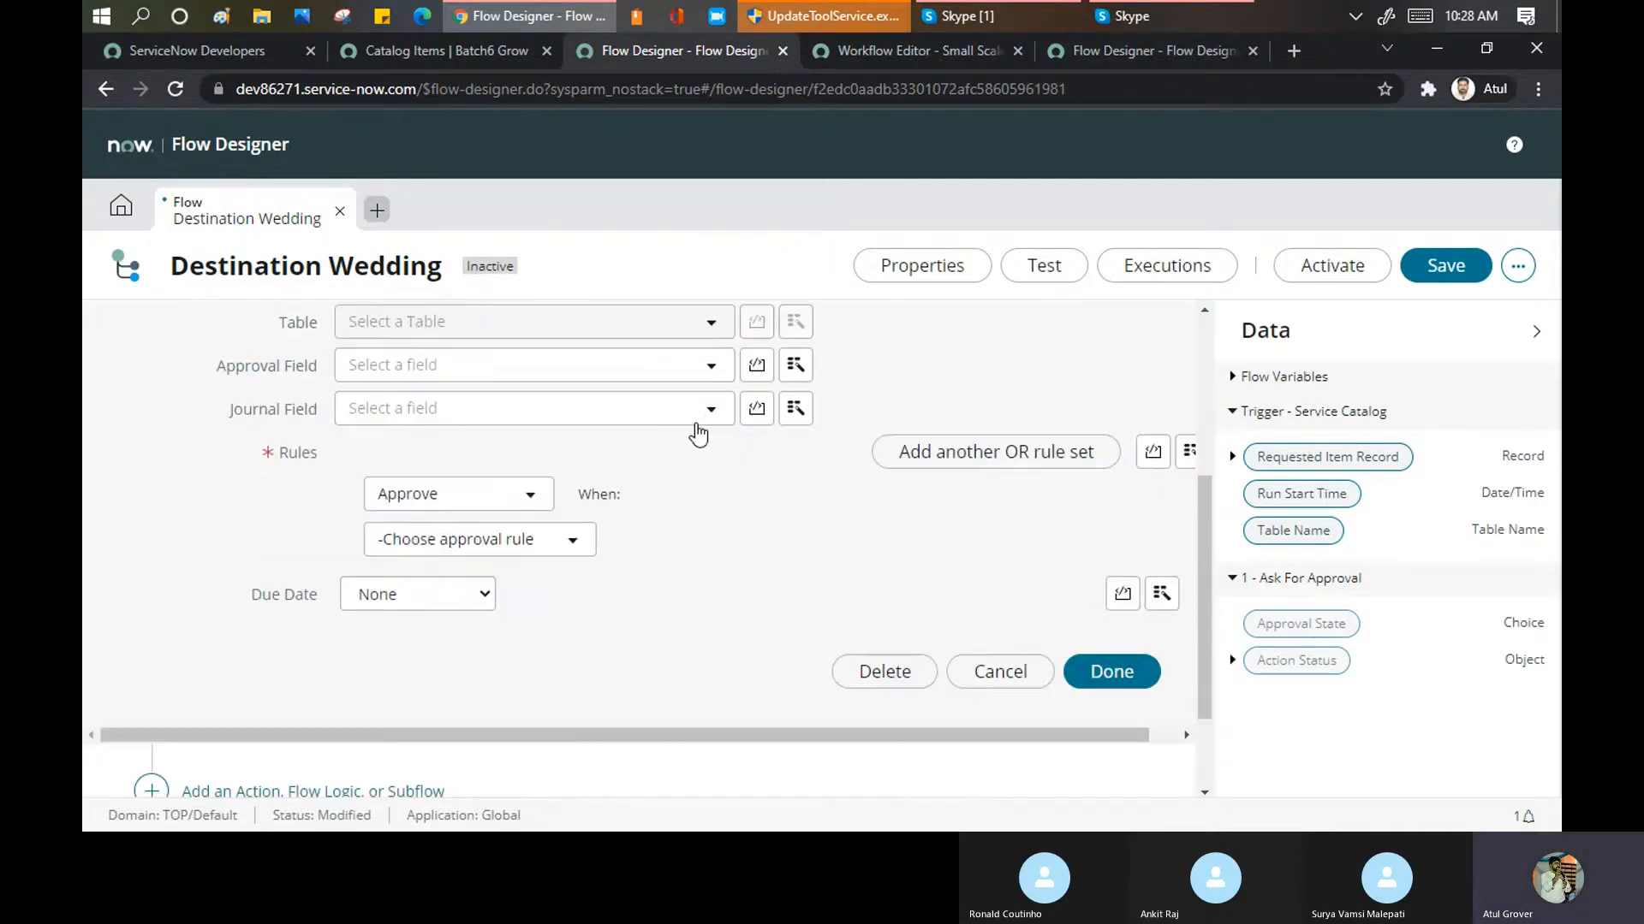
scroll(697, 432, up, 1)
scroll(519, 414, up, 1)
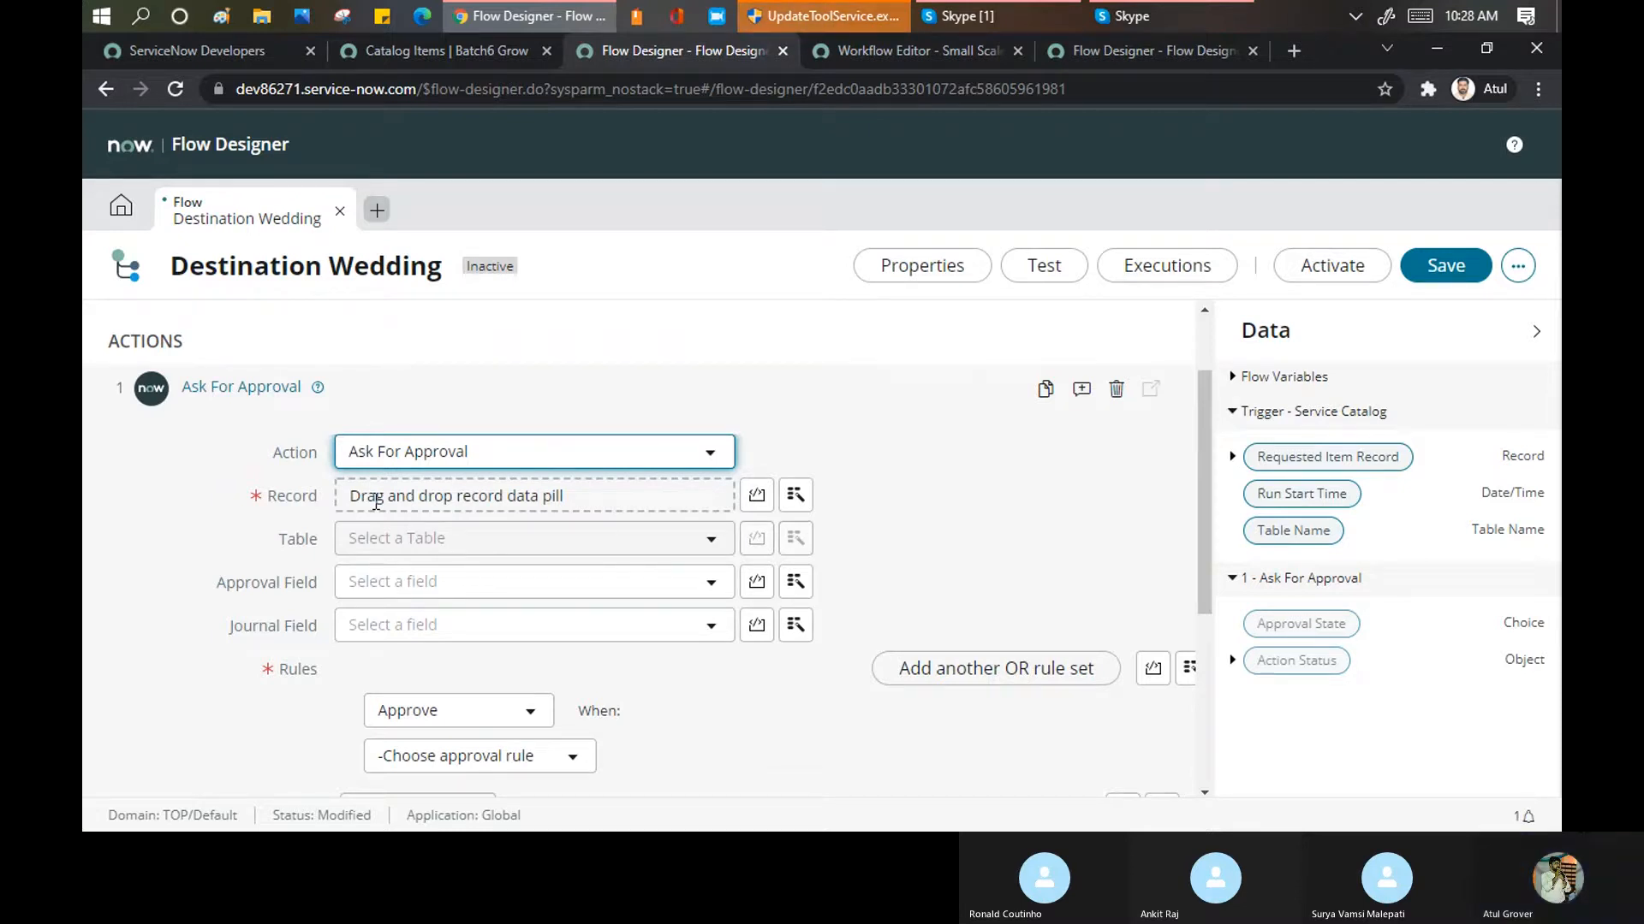
scroll(377, 503, up, 2)
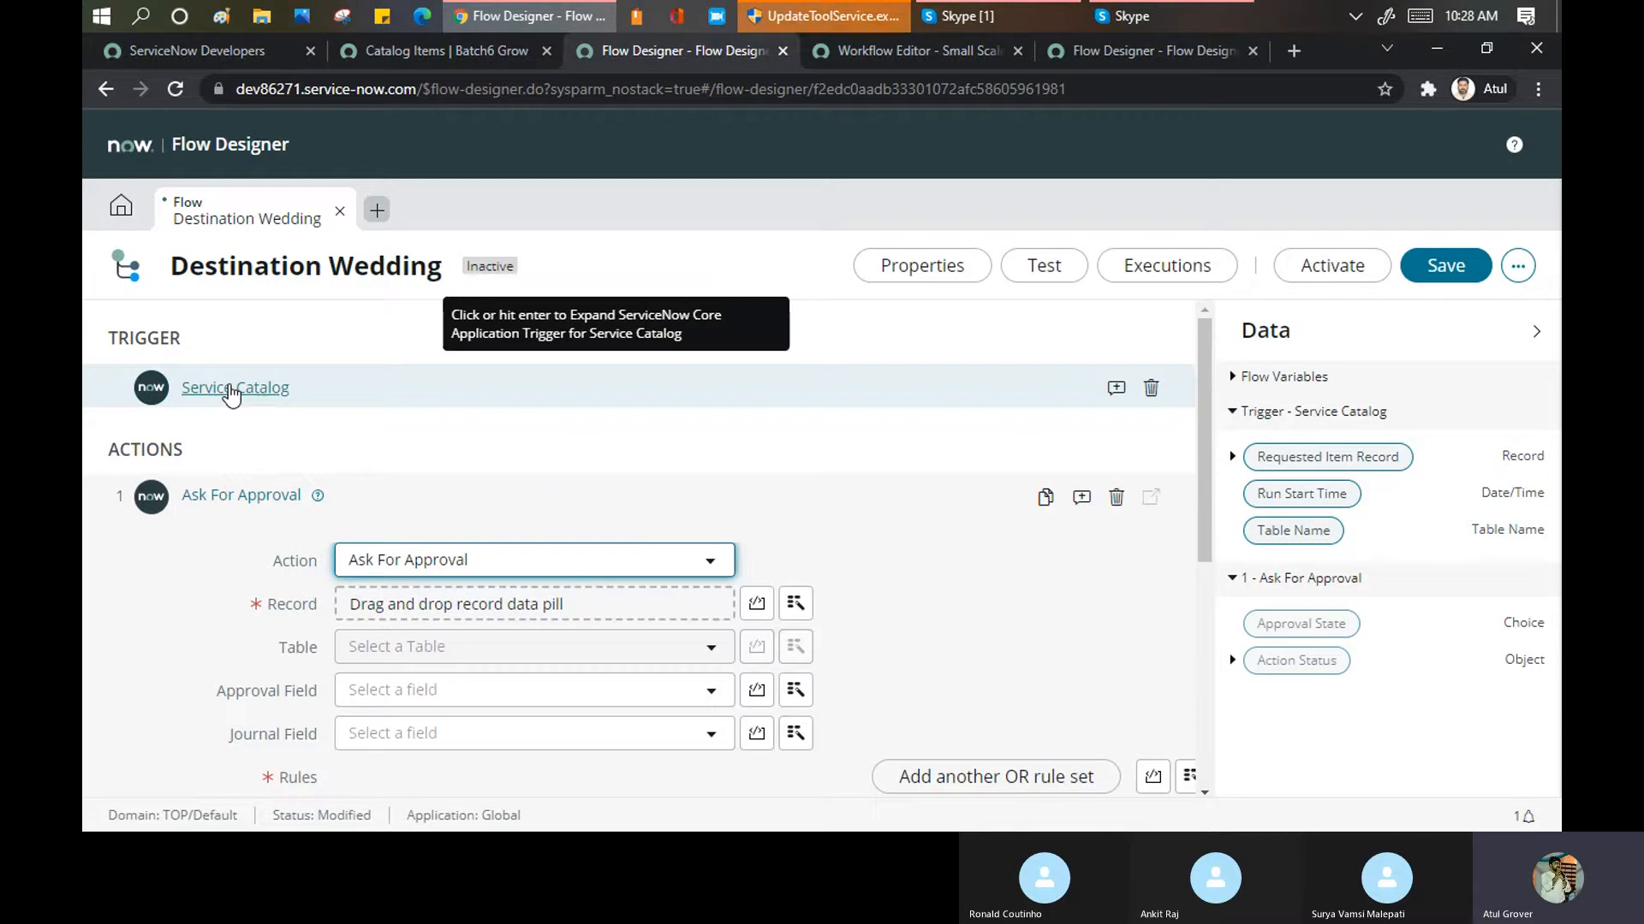
click(796, 605)
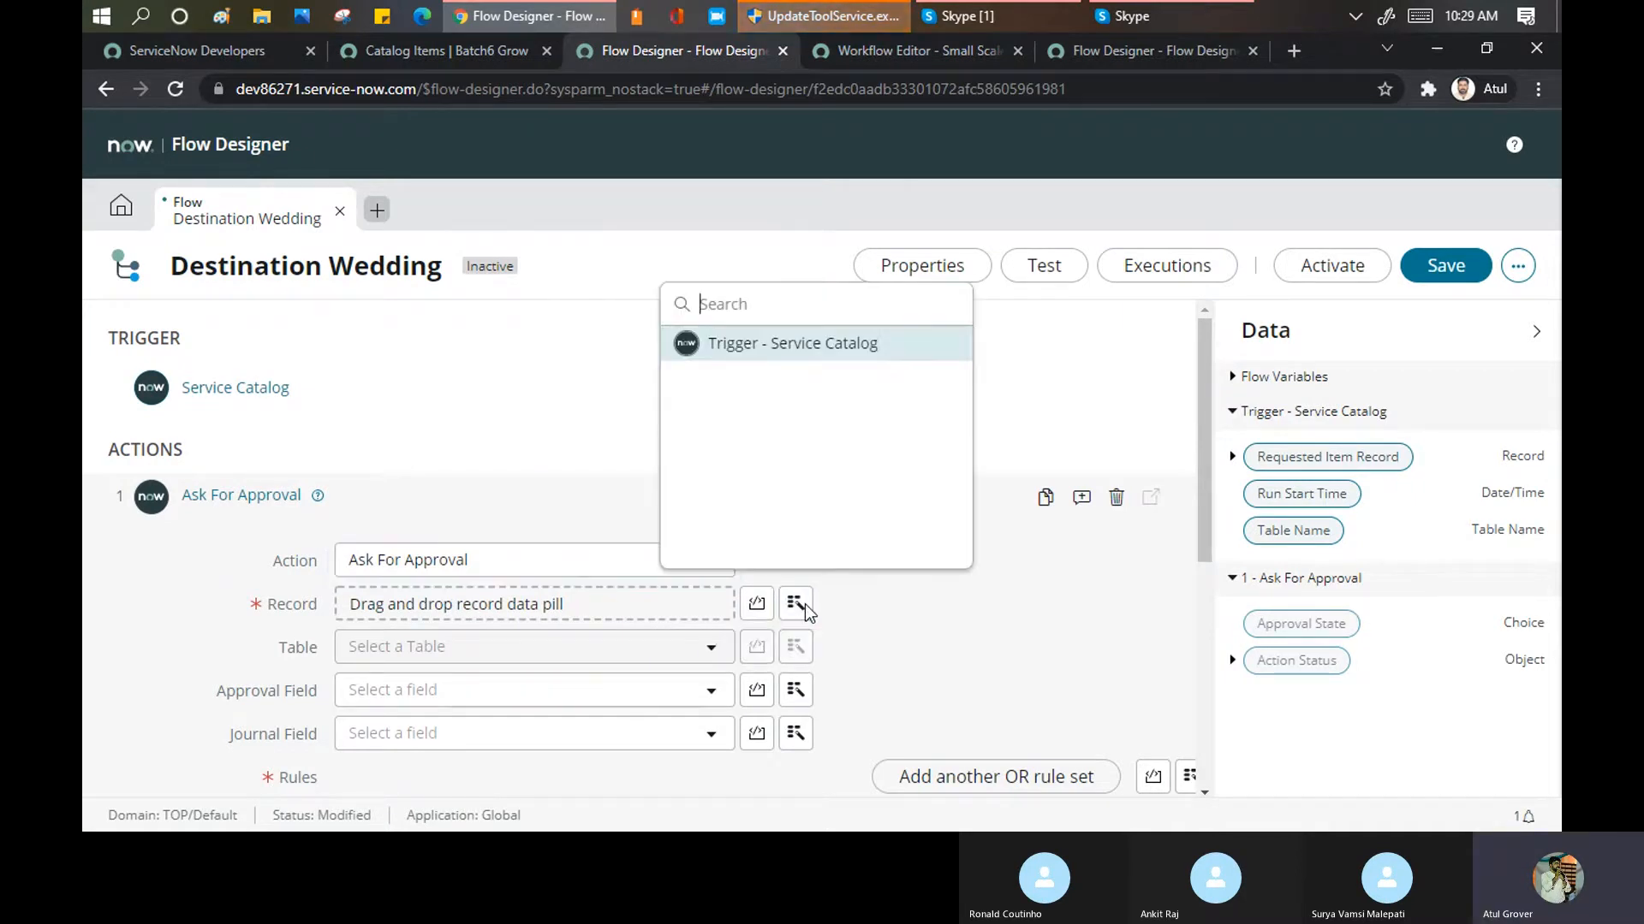
click(779, 354)
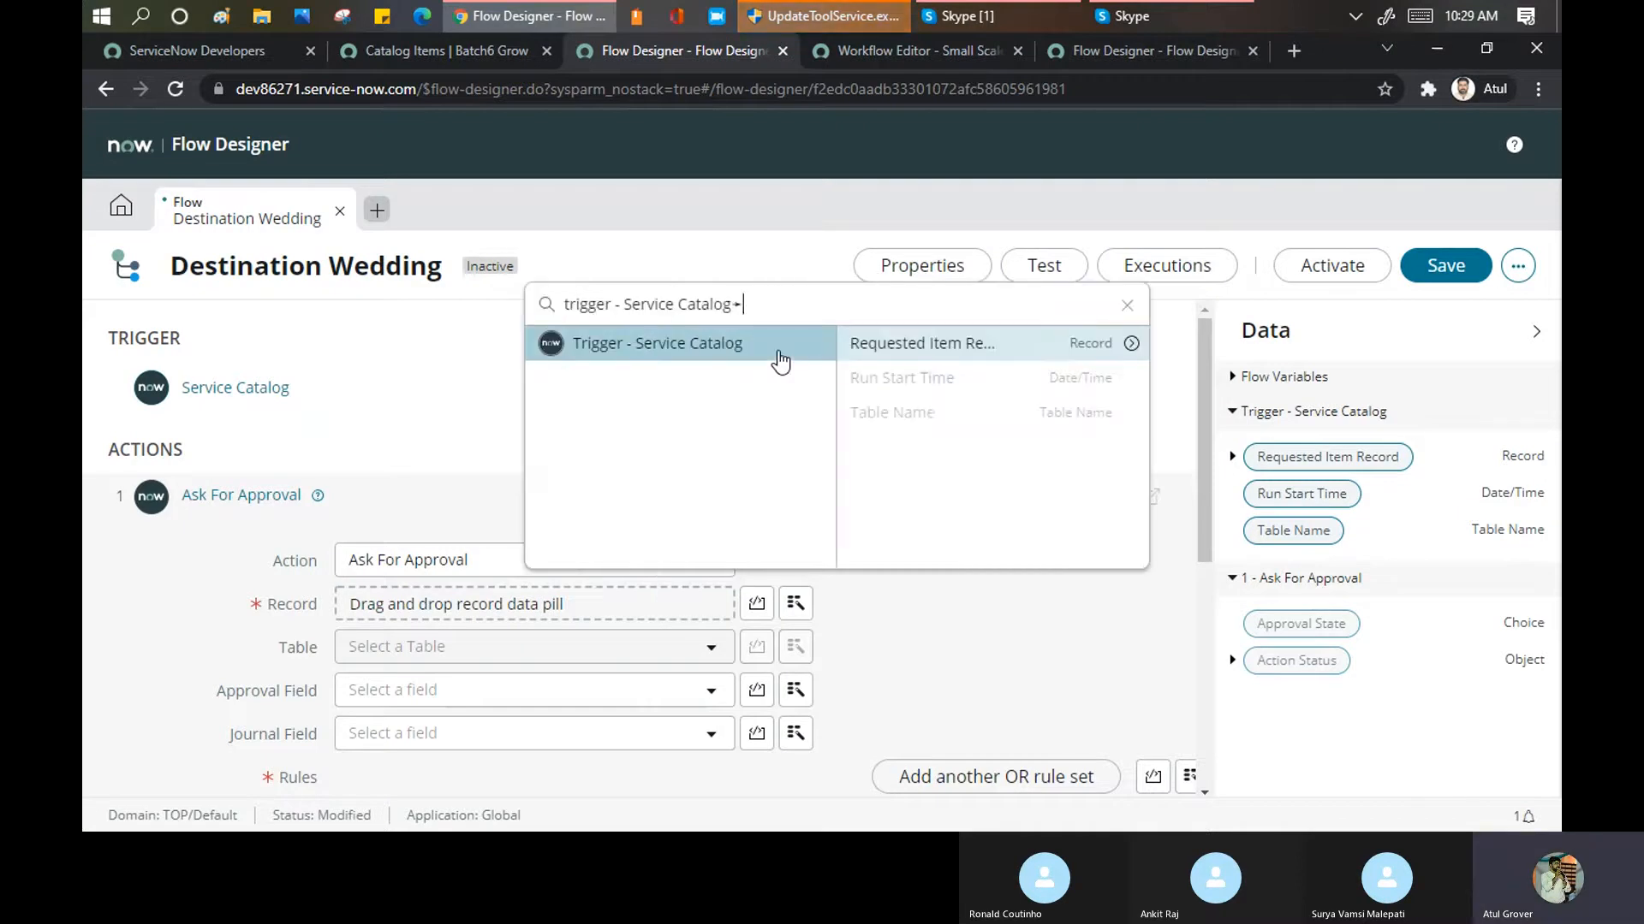
click(908, 346)
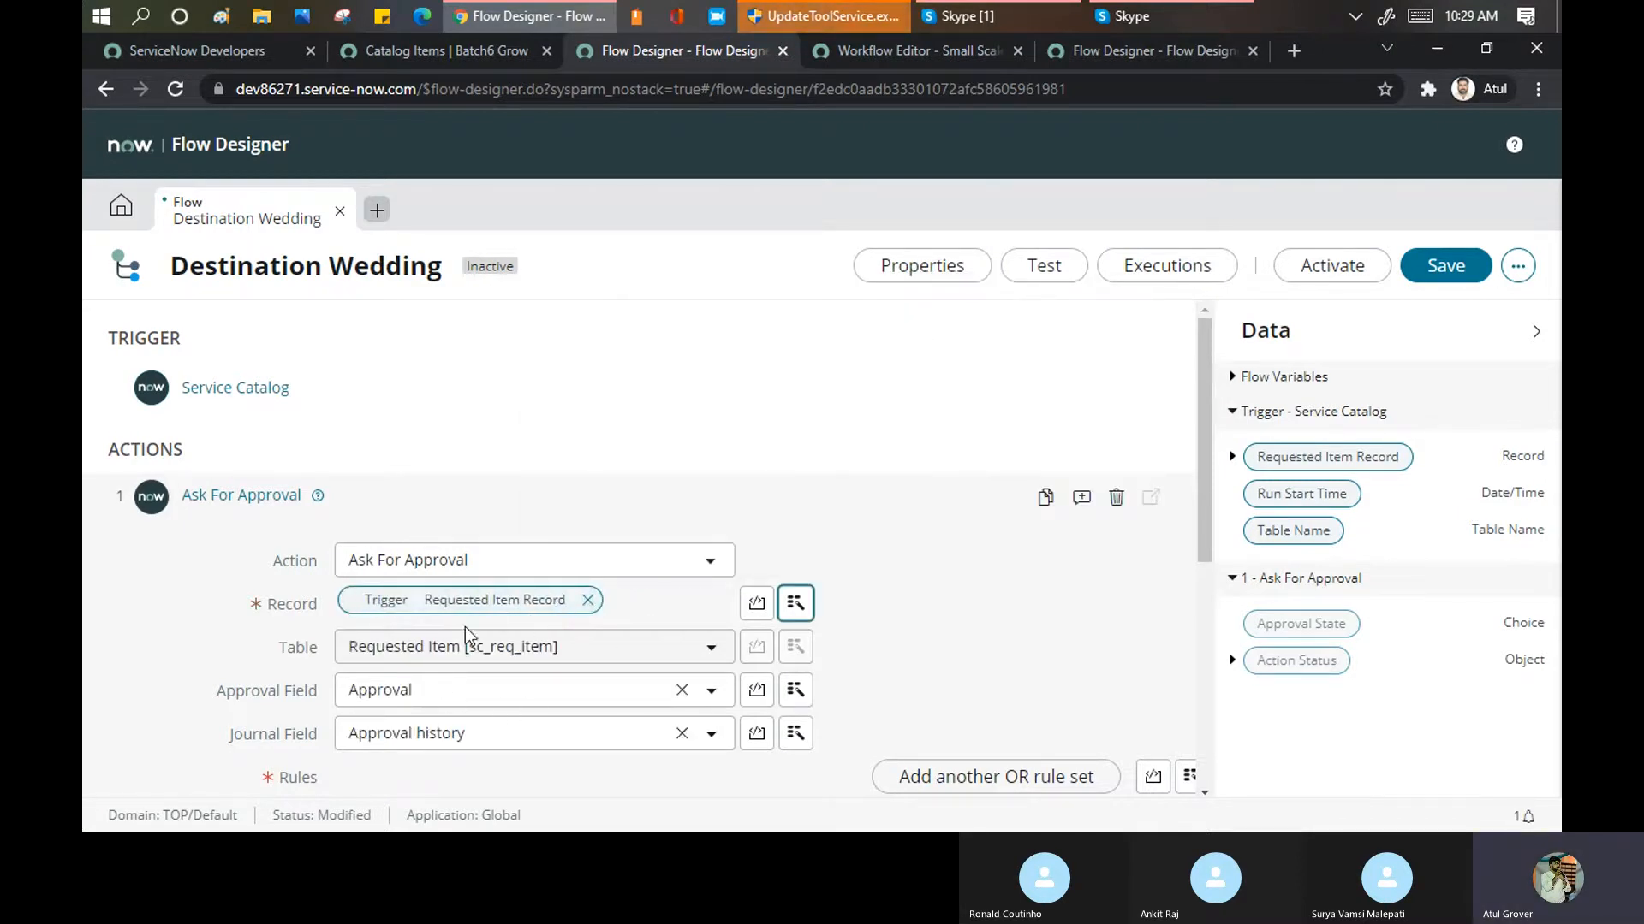
Review the approval action's fields and rules against the Small Scale- Weeding workflow's group approval, and return to the flow
scroll(457, 615, down, 1)
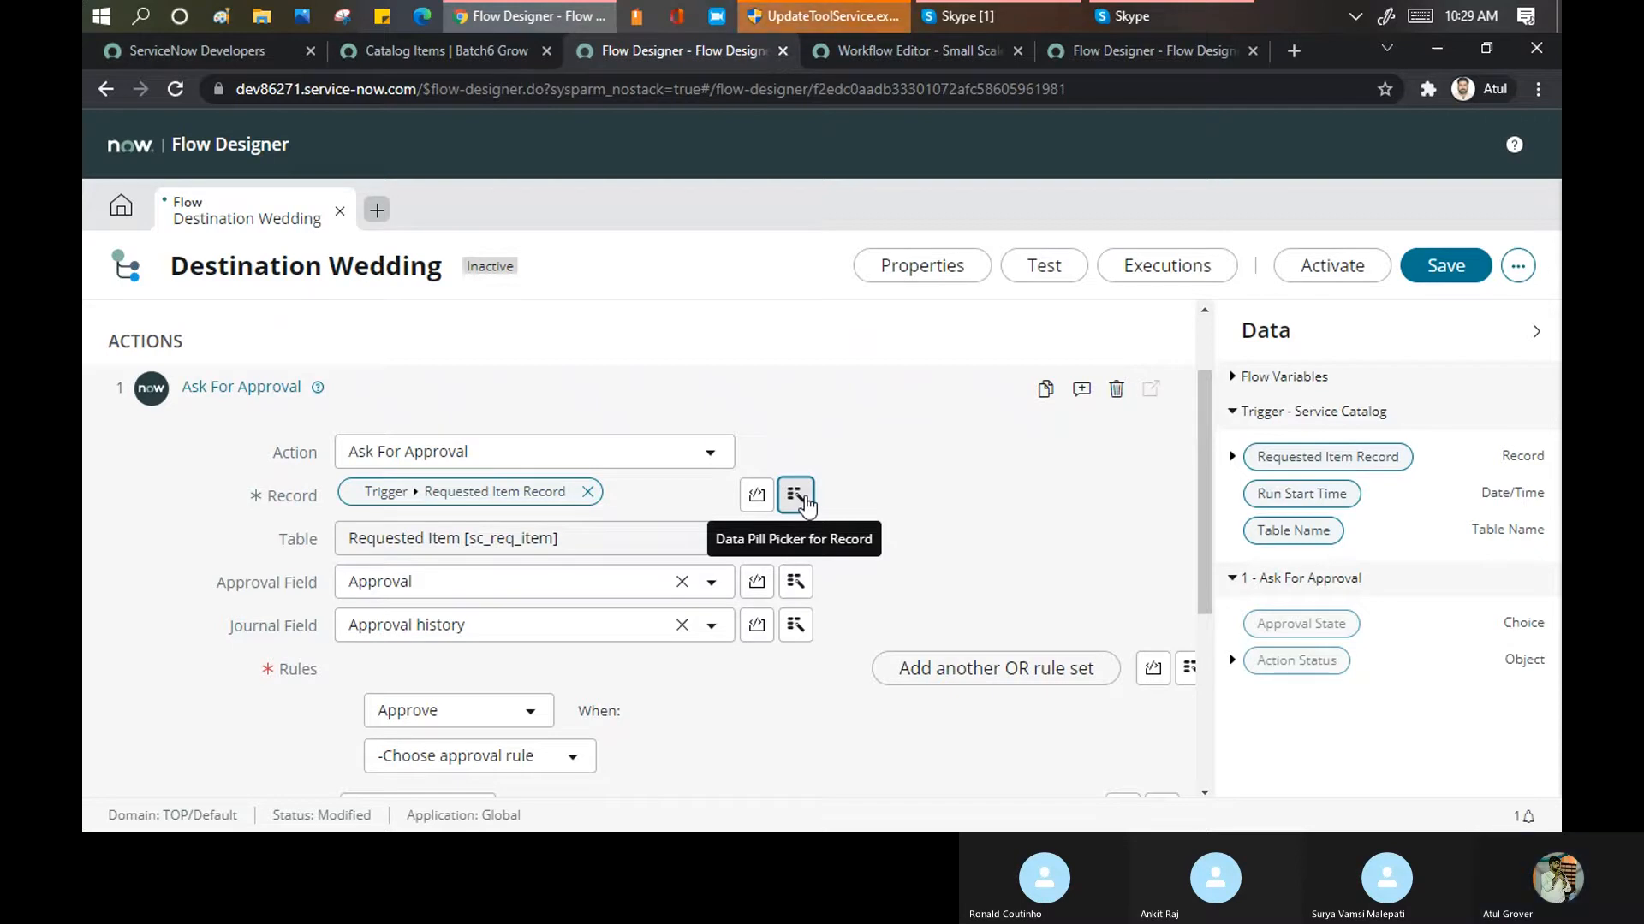
scroll(963, 458, down, 2)
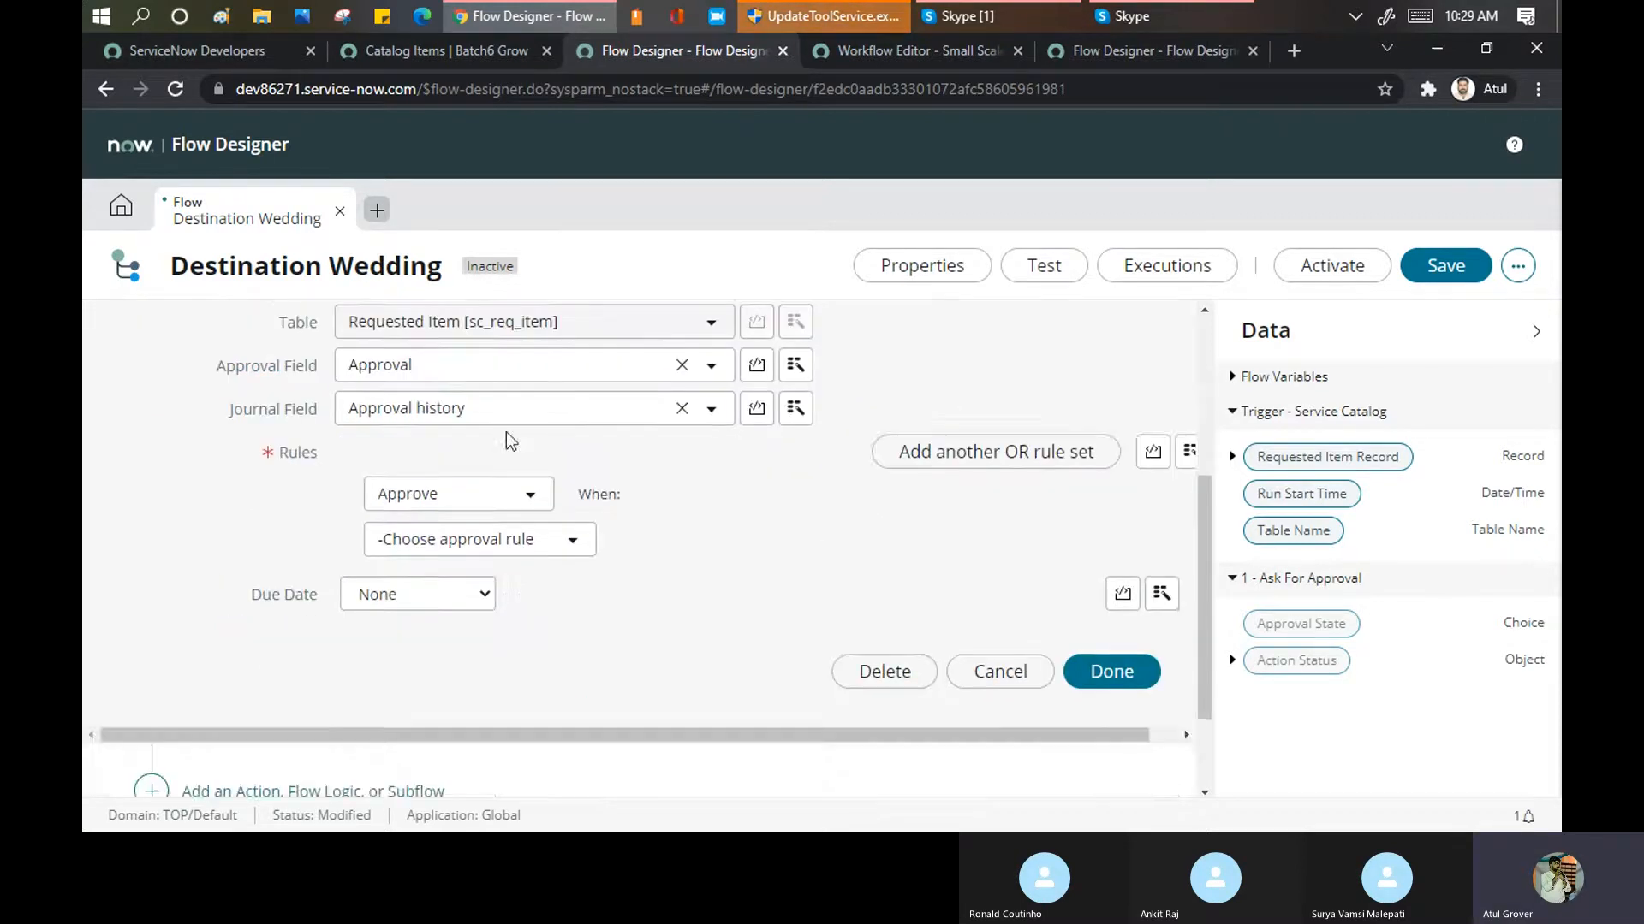
scroll(561, 432, up, 1)
click(907, 50)
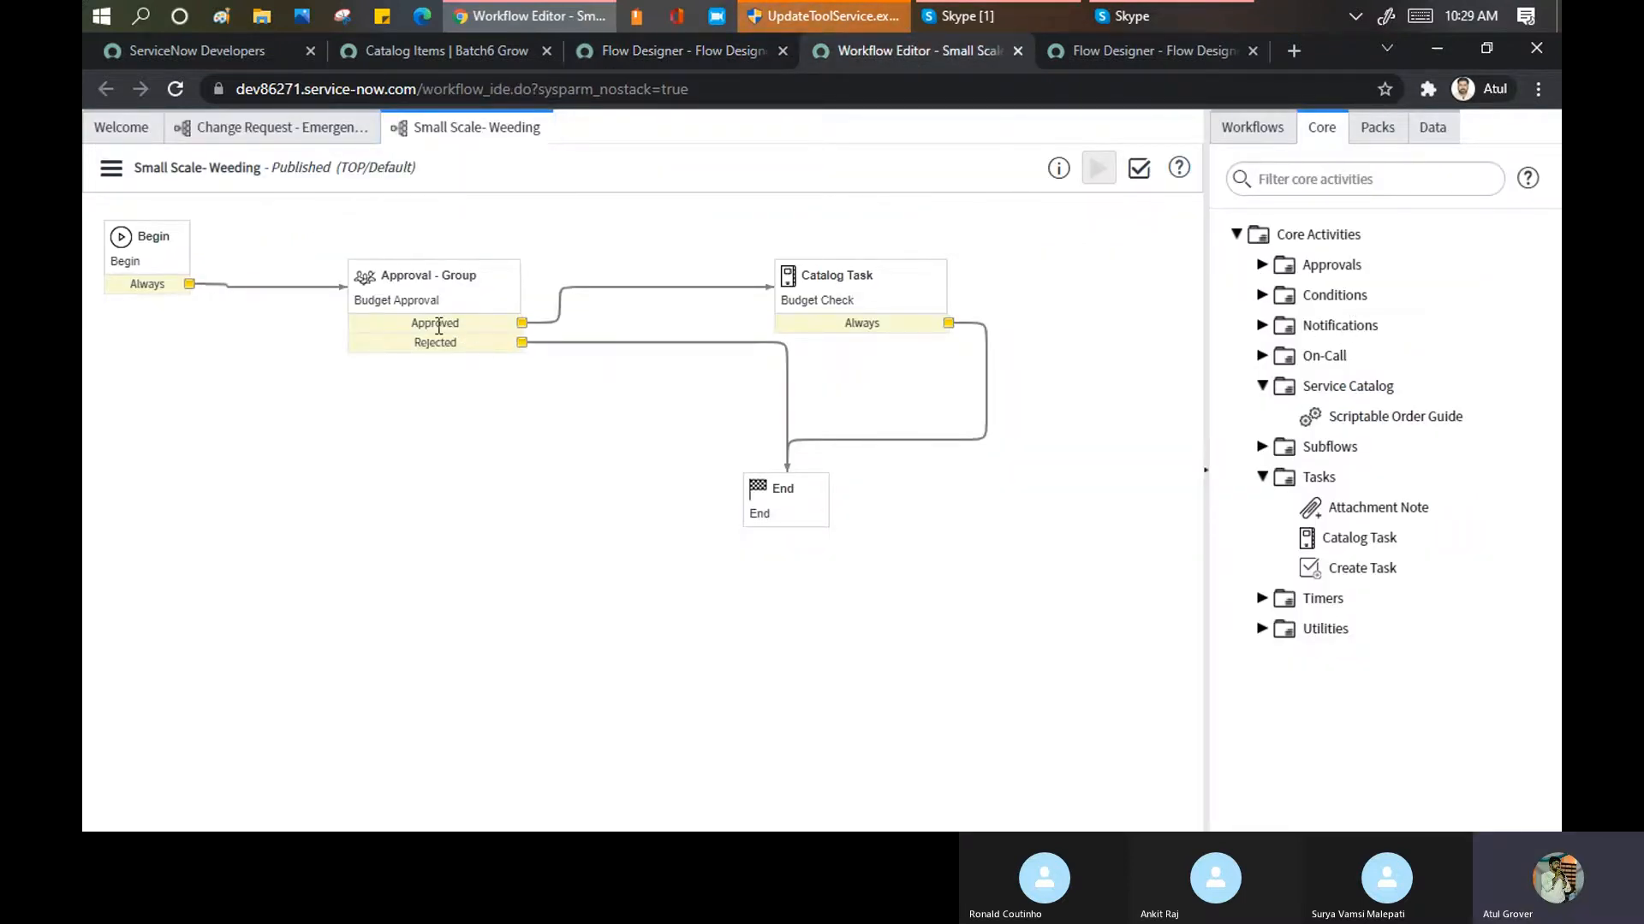
click(675, 40)
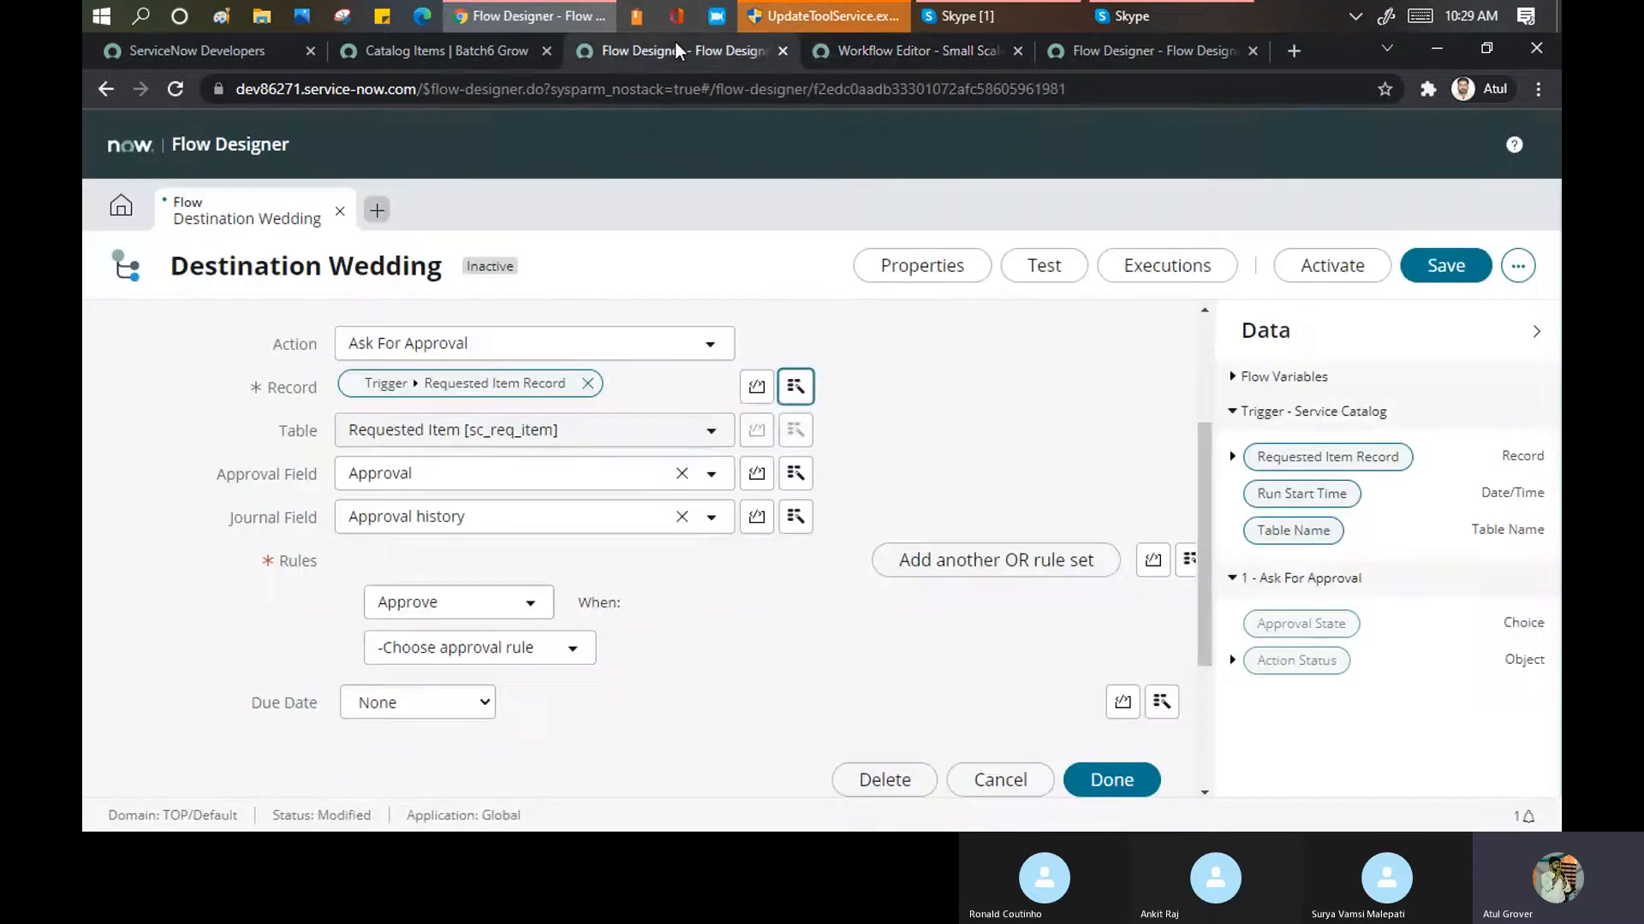
Set the approval rule to Approve when Anyone approves, with the Batch6 group as the approver
scroll(954, 475, down, 1)
scroll(956, 482, down, 2)
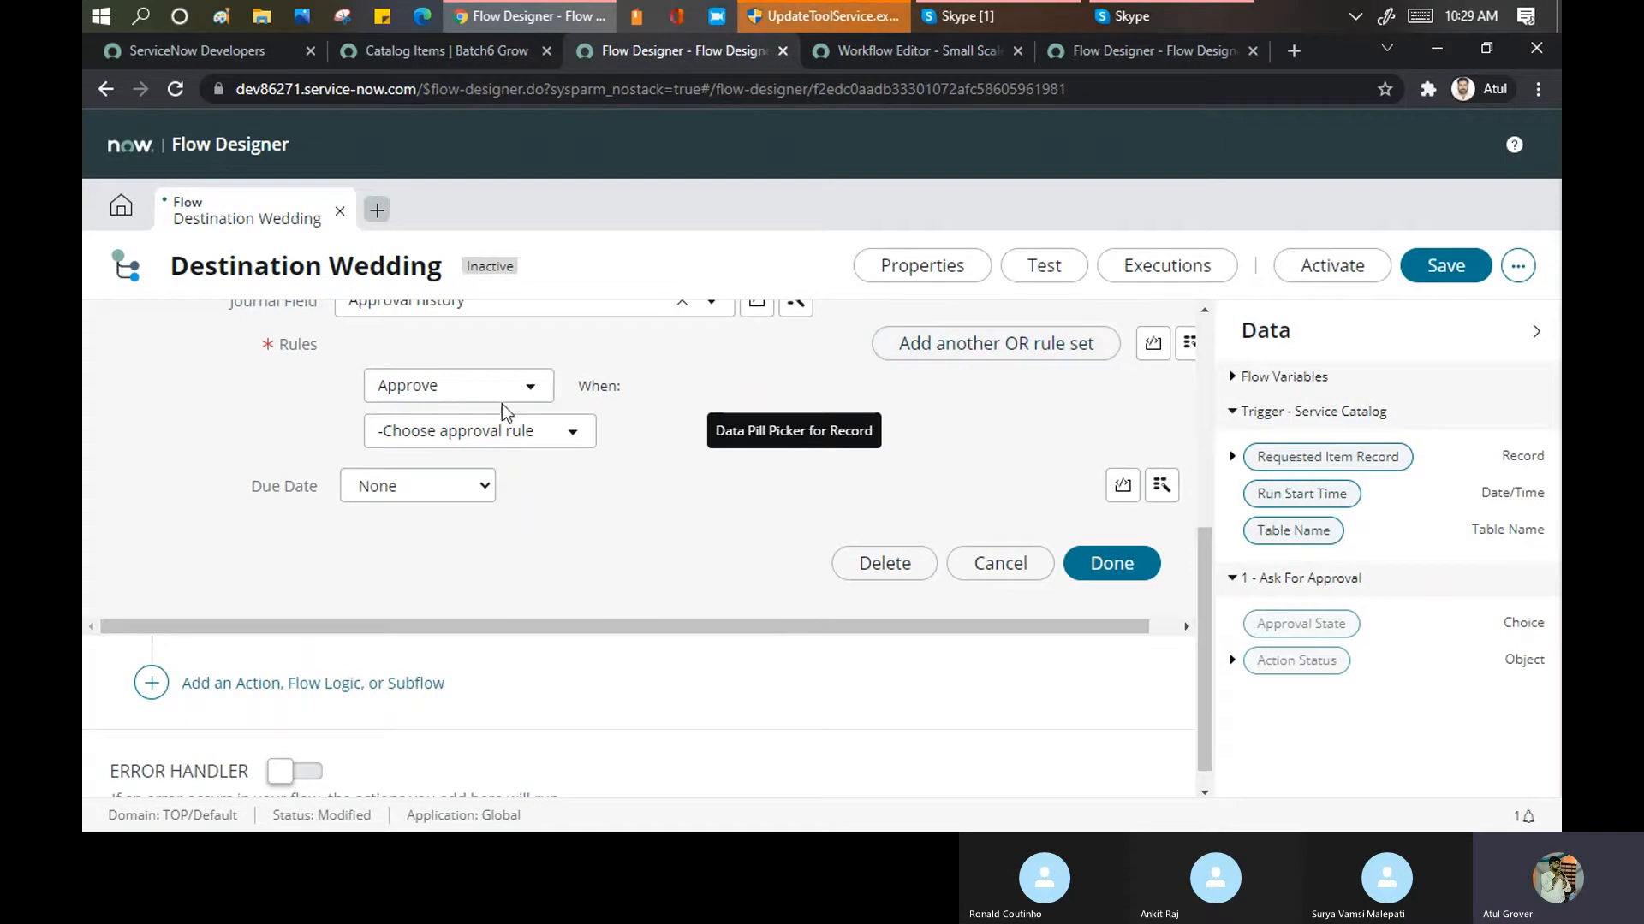
click(524, 390)
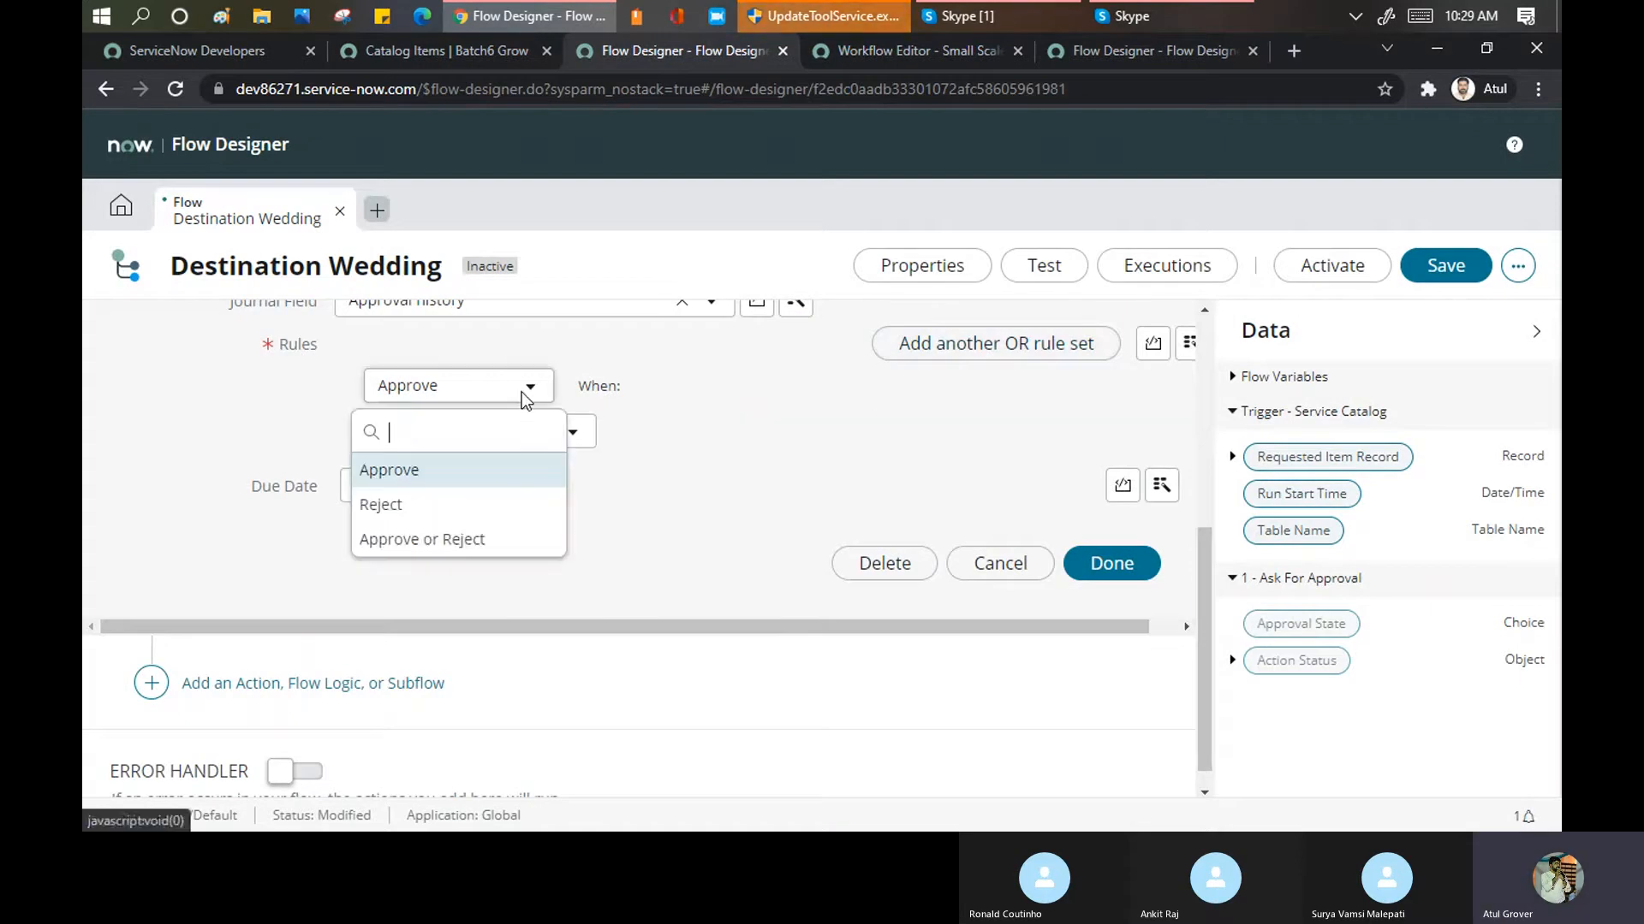
click(423, 472)
click(575, 433)
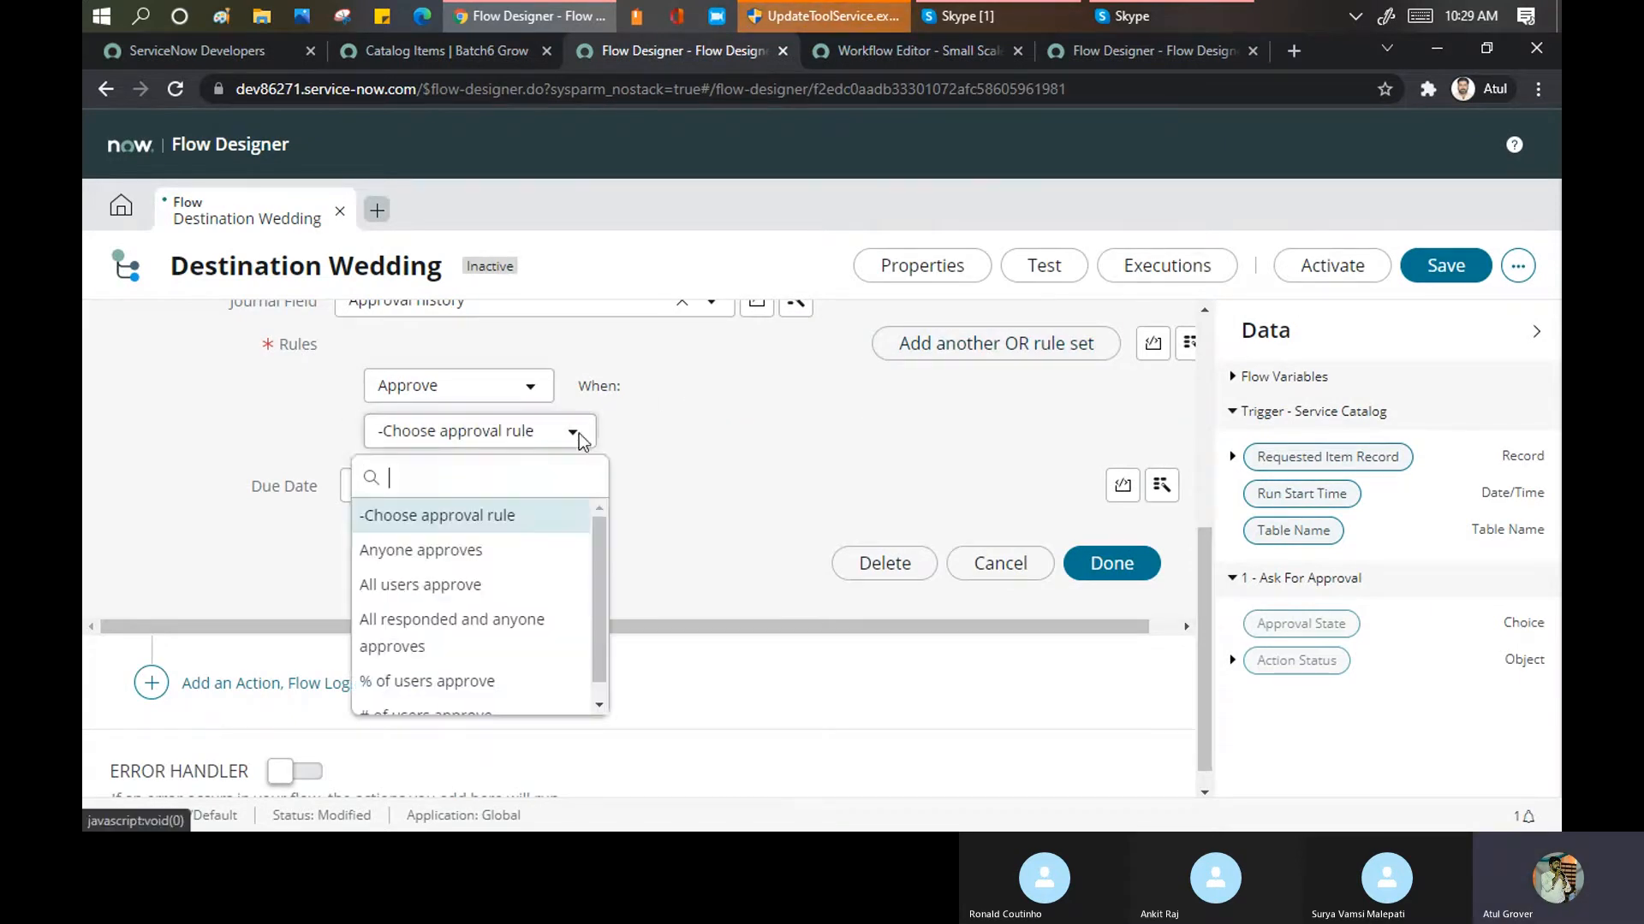
click(473, 568)
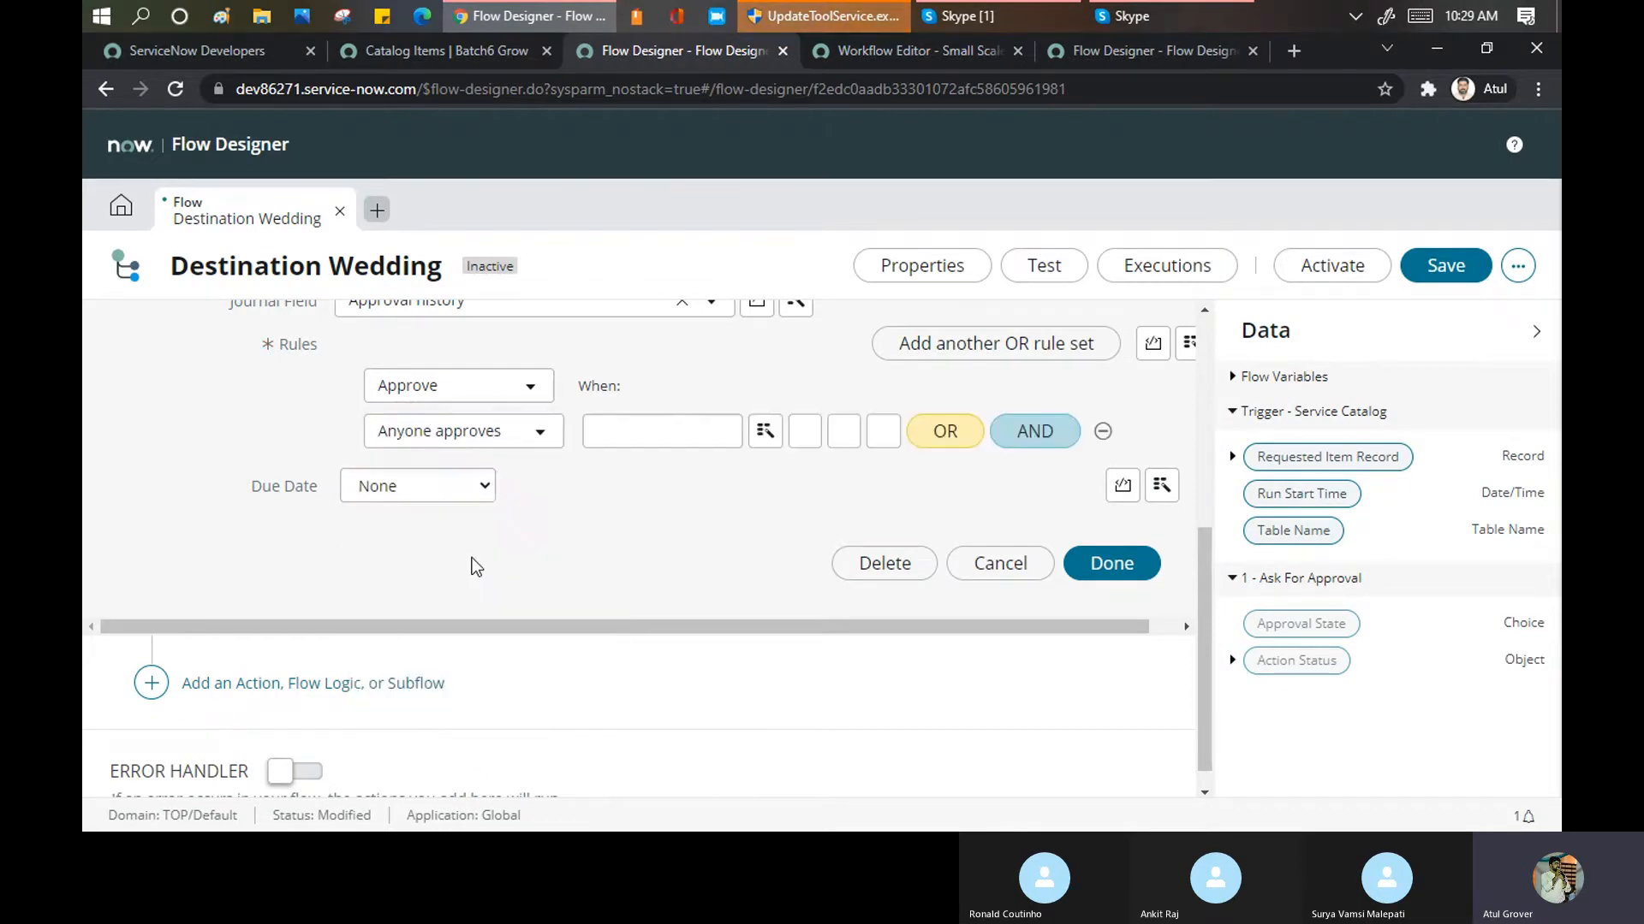
click(673, 434)
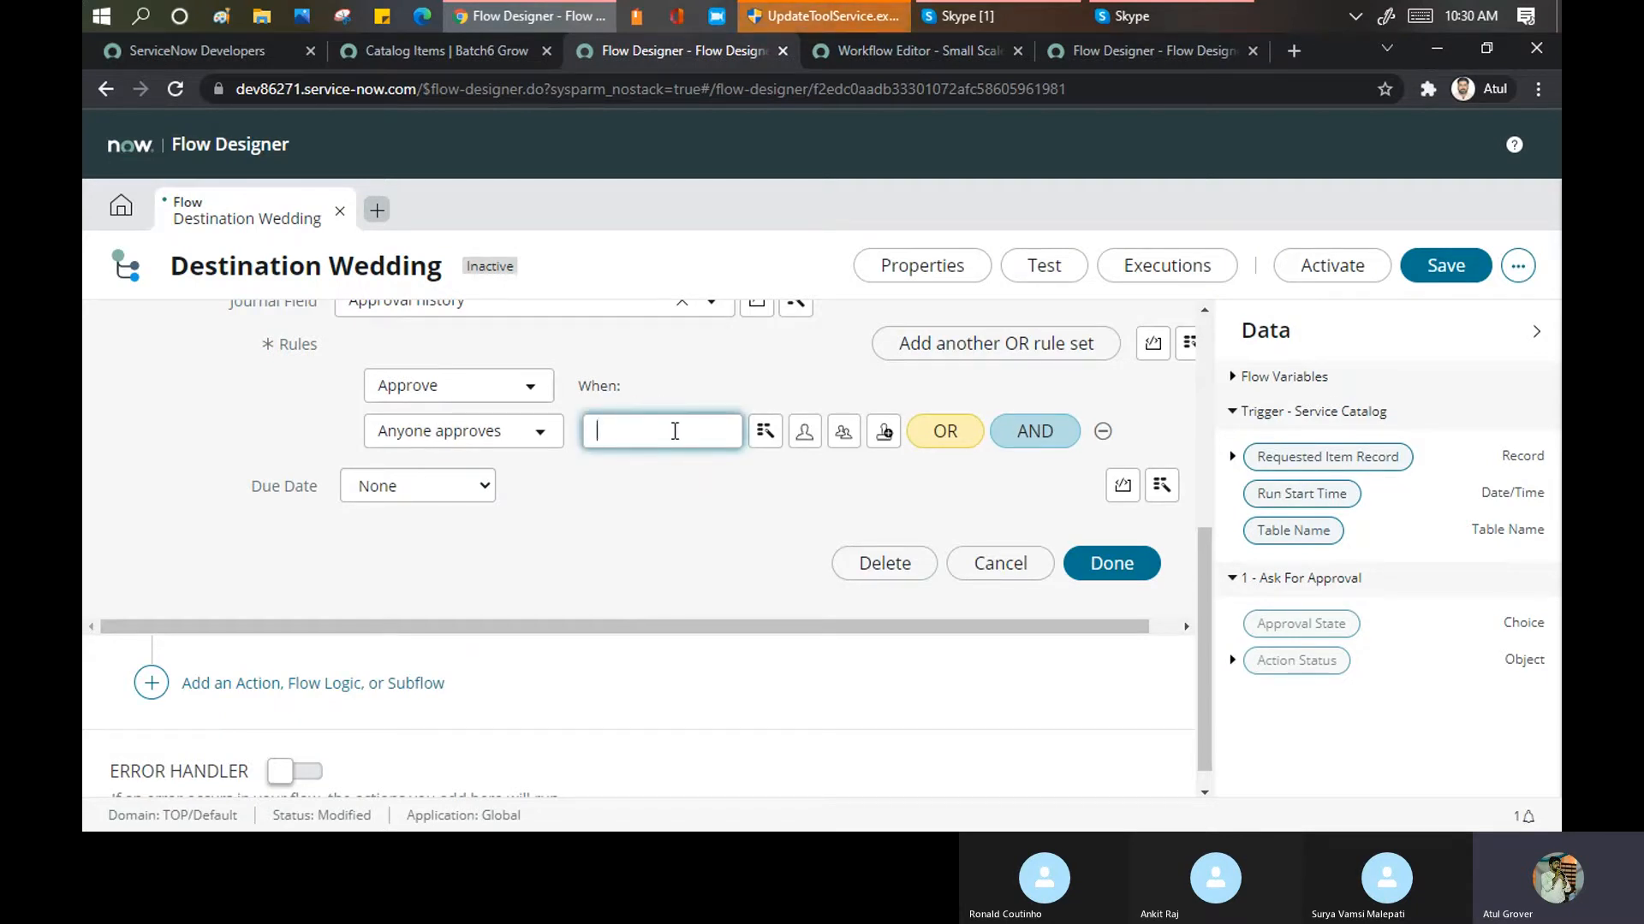
click(842, 433)
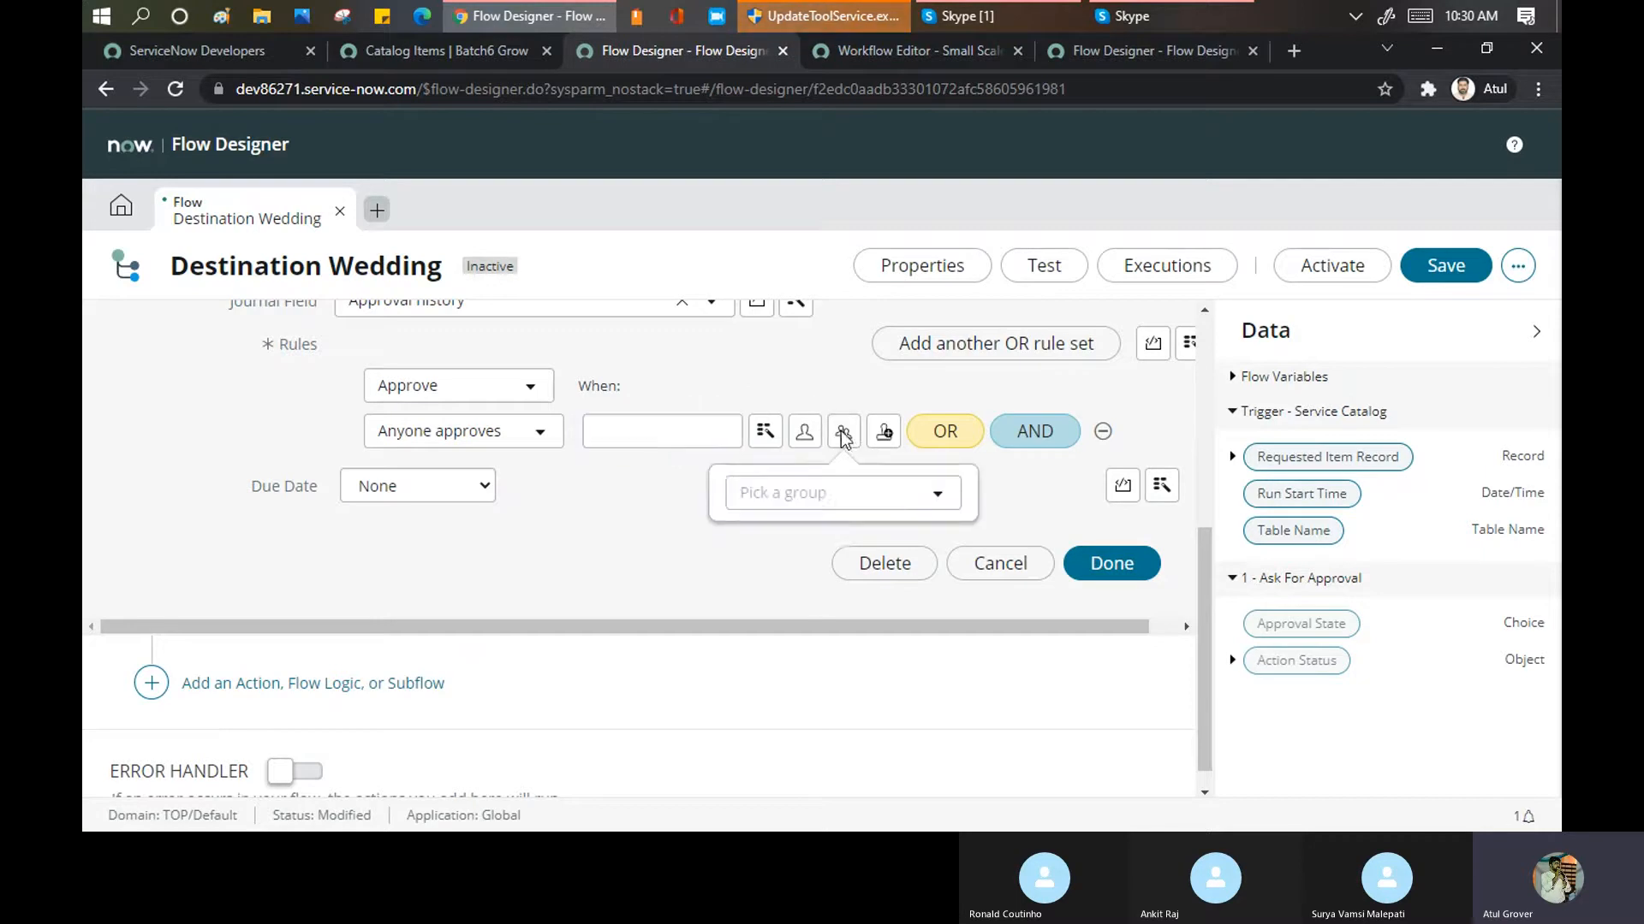
click(805, 495)
text(batch)
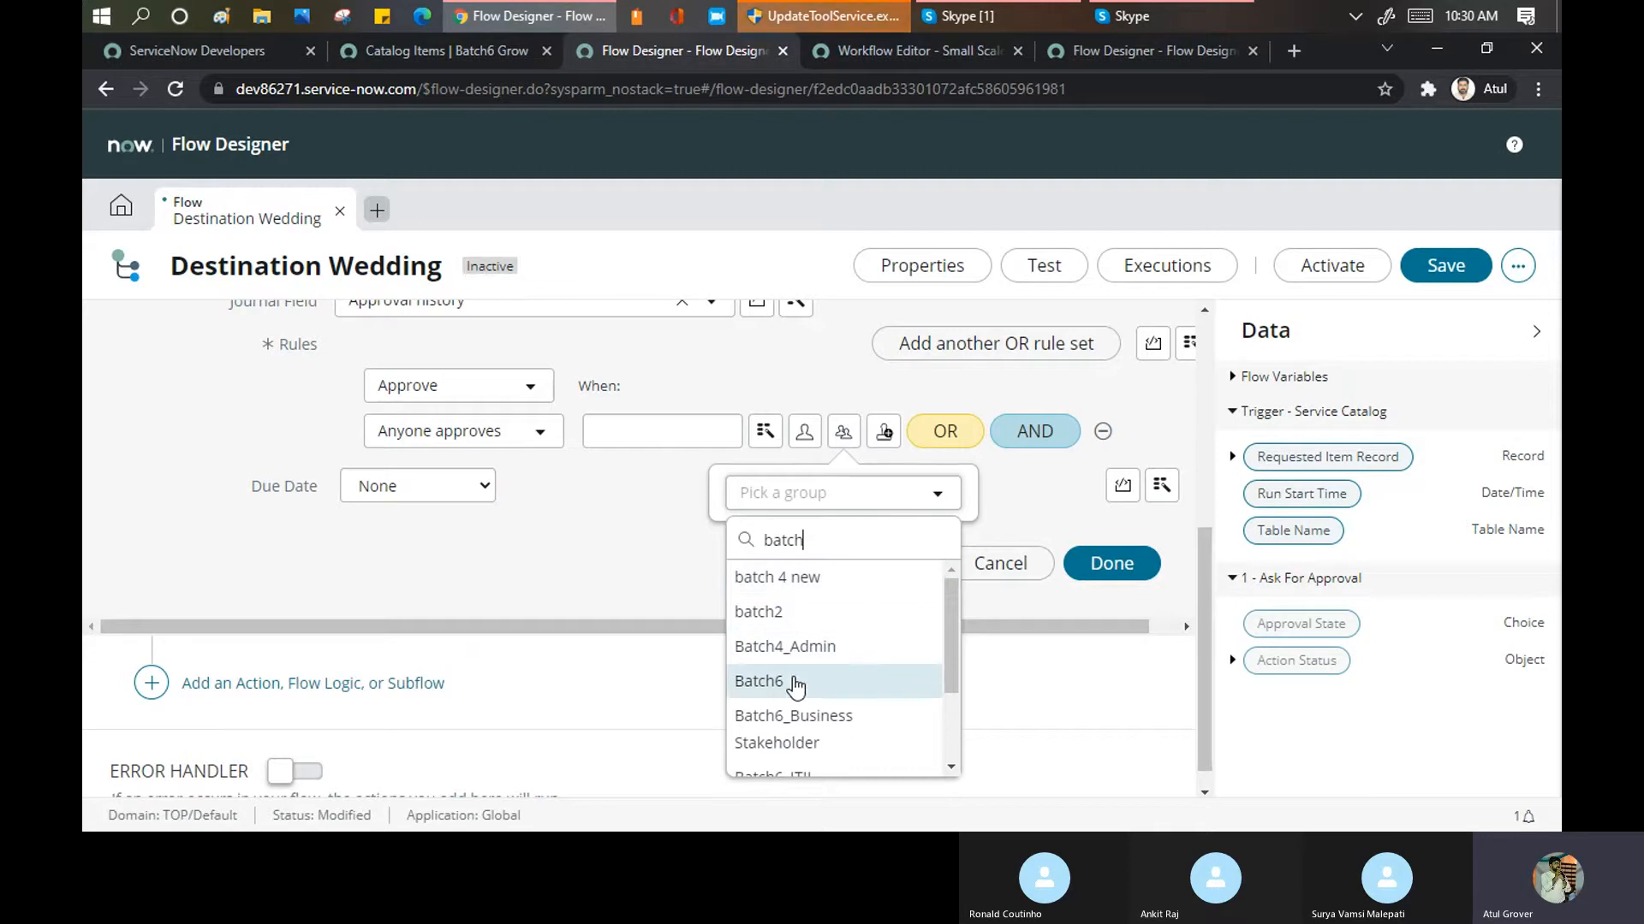
click(794, 682)
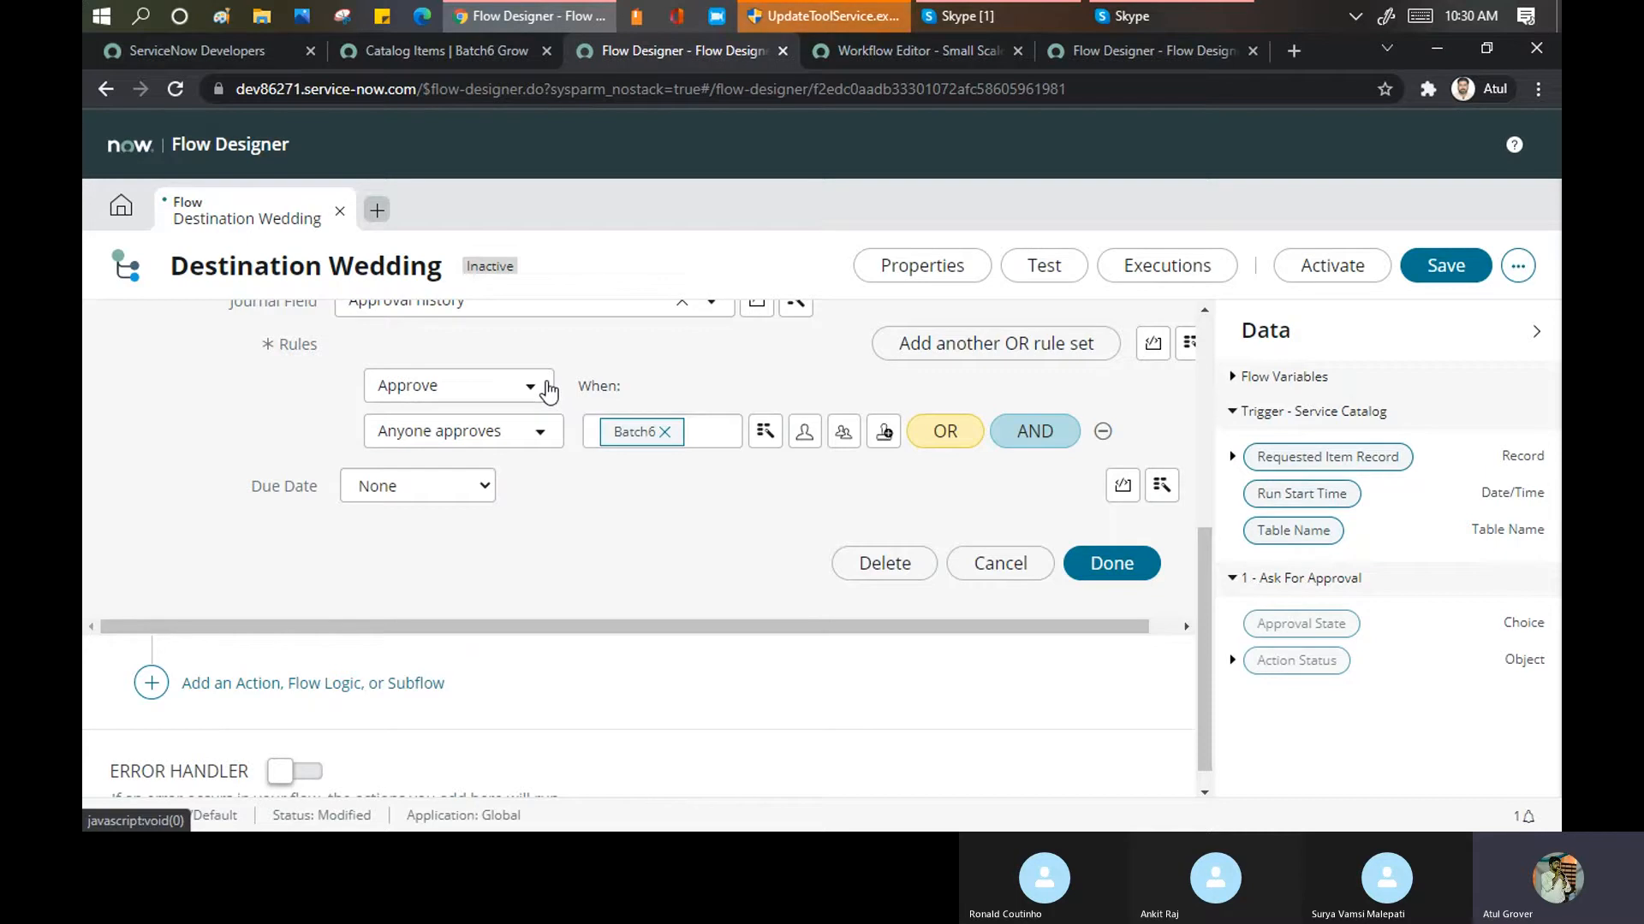
Try adding a second OR rule set that rejects when Anyone rejects
click(1004, 351)
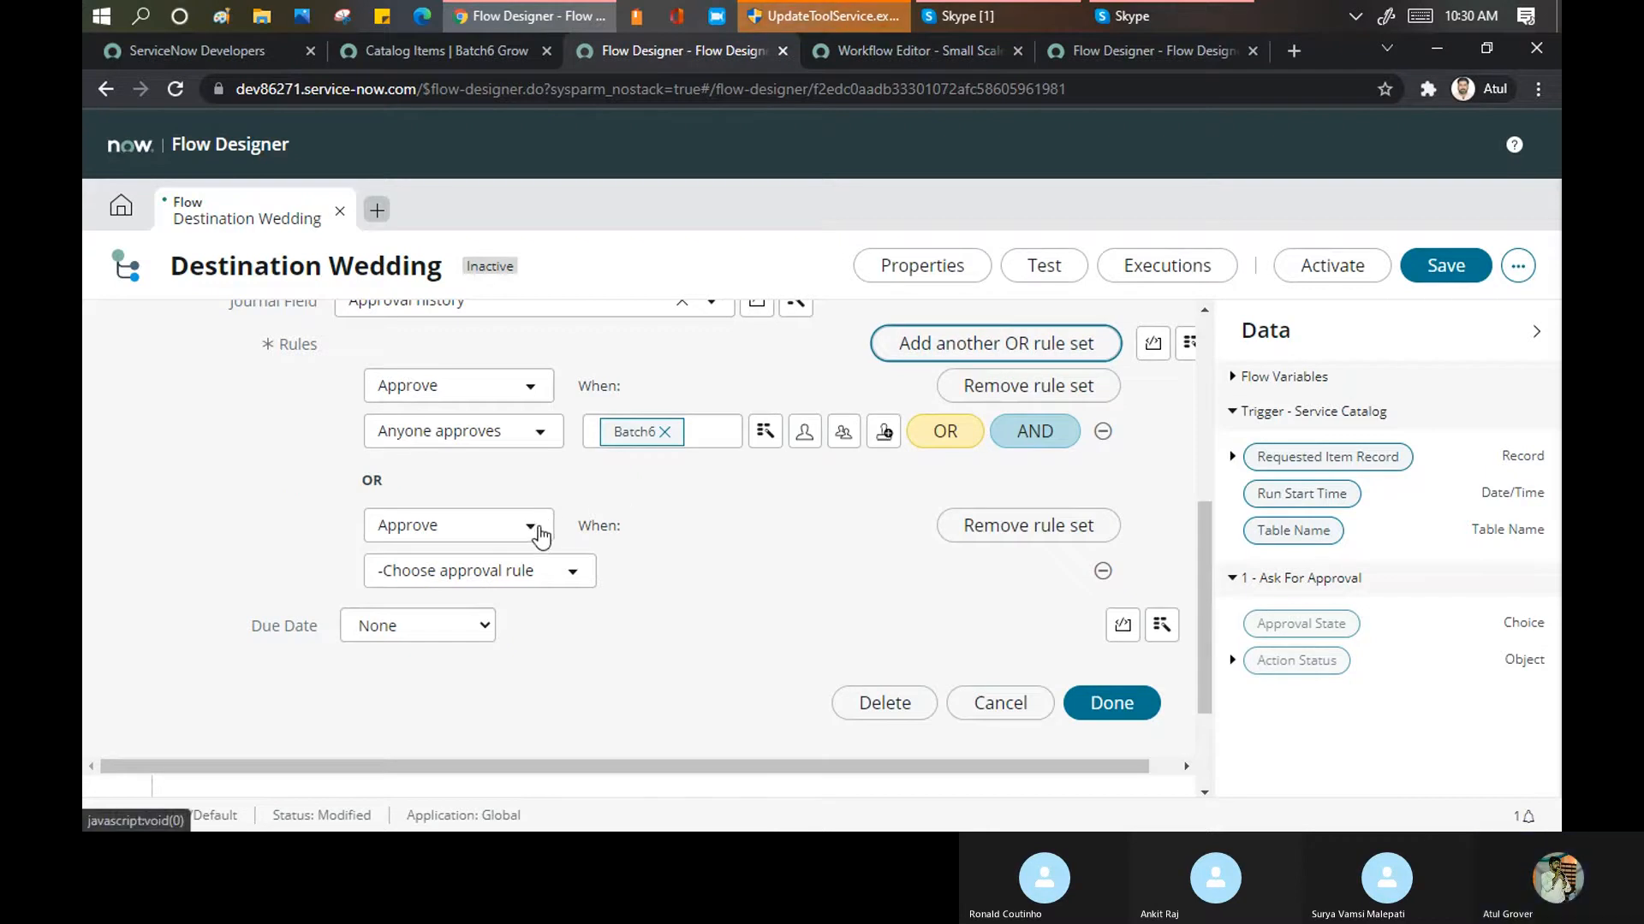
click(539, 526)
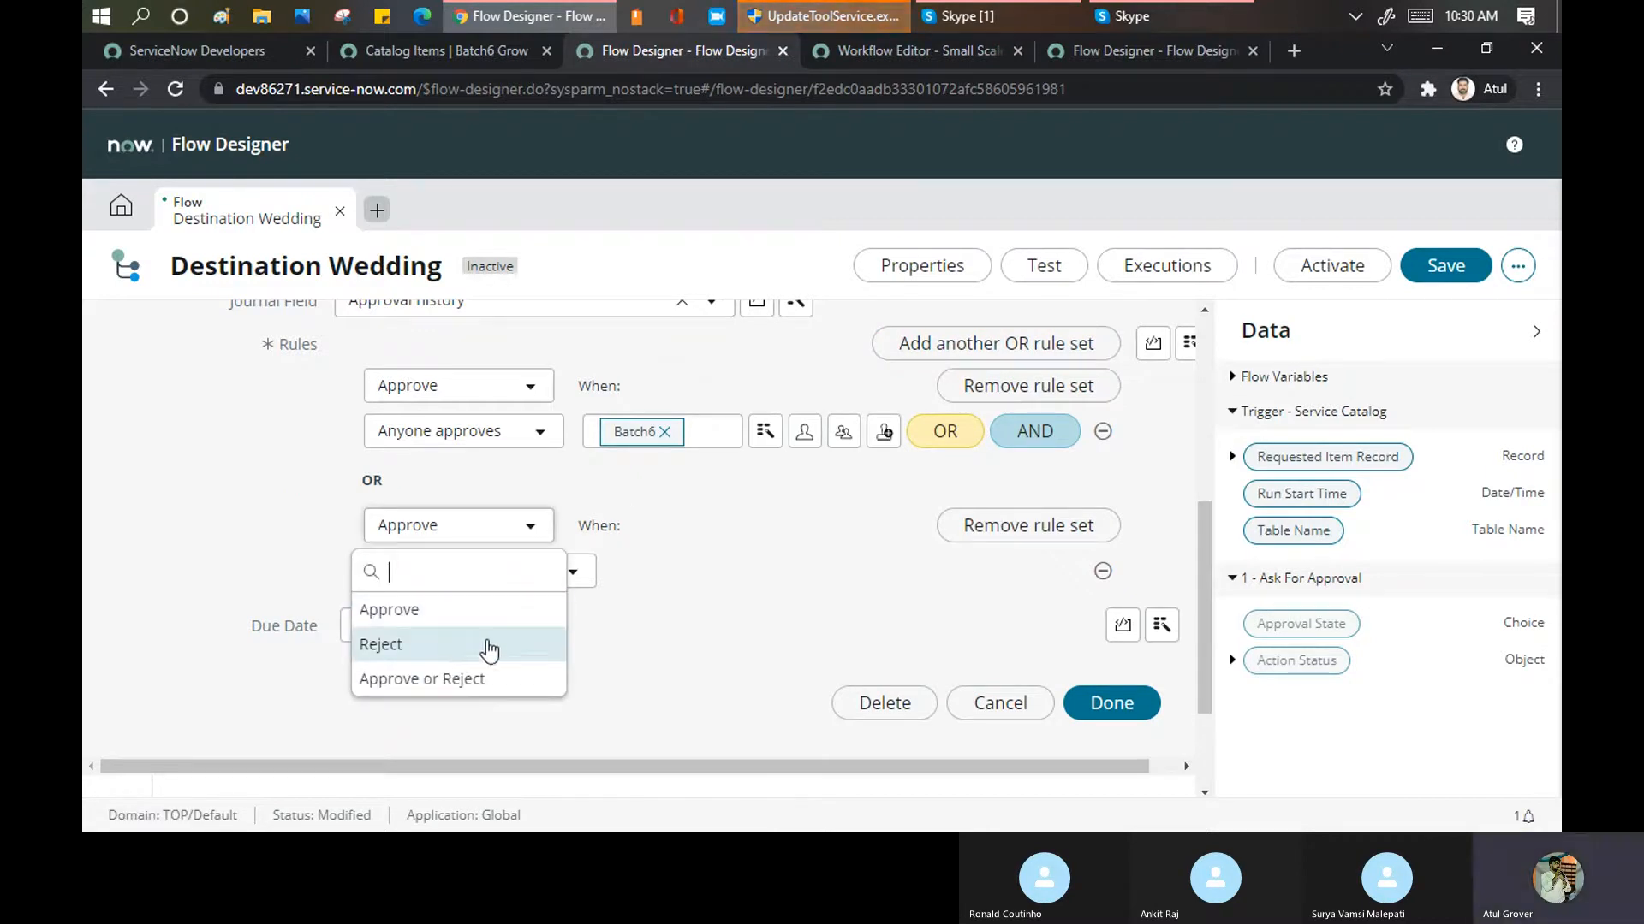
click(453, 656)
click(570, 575)
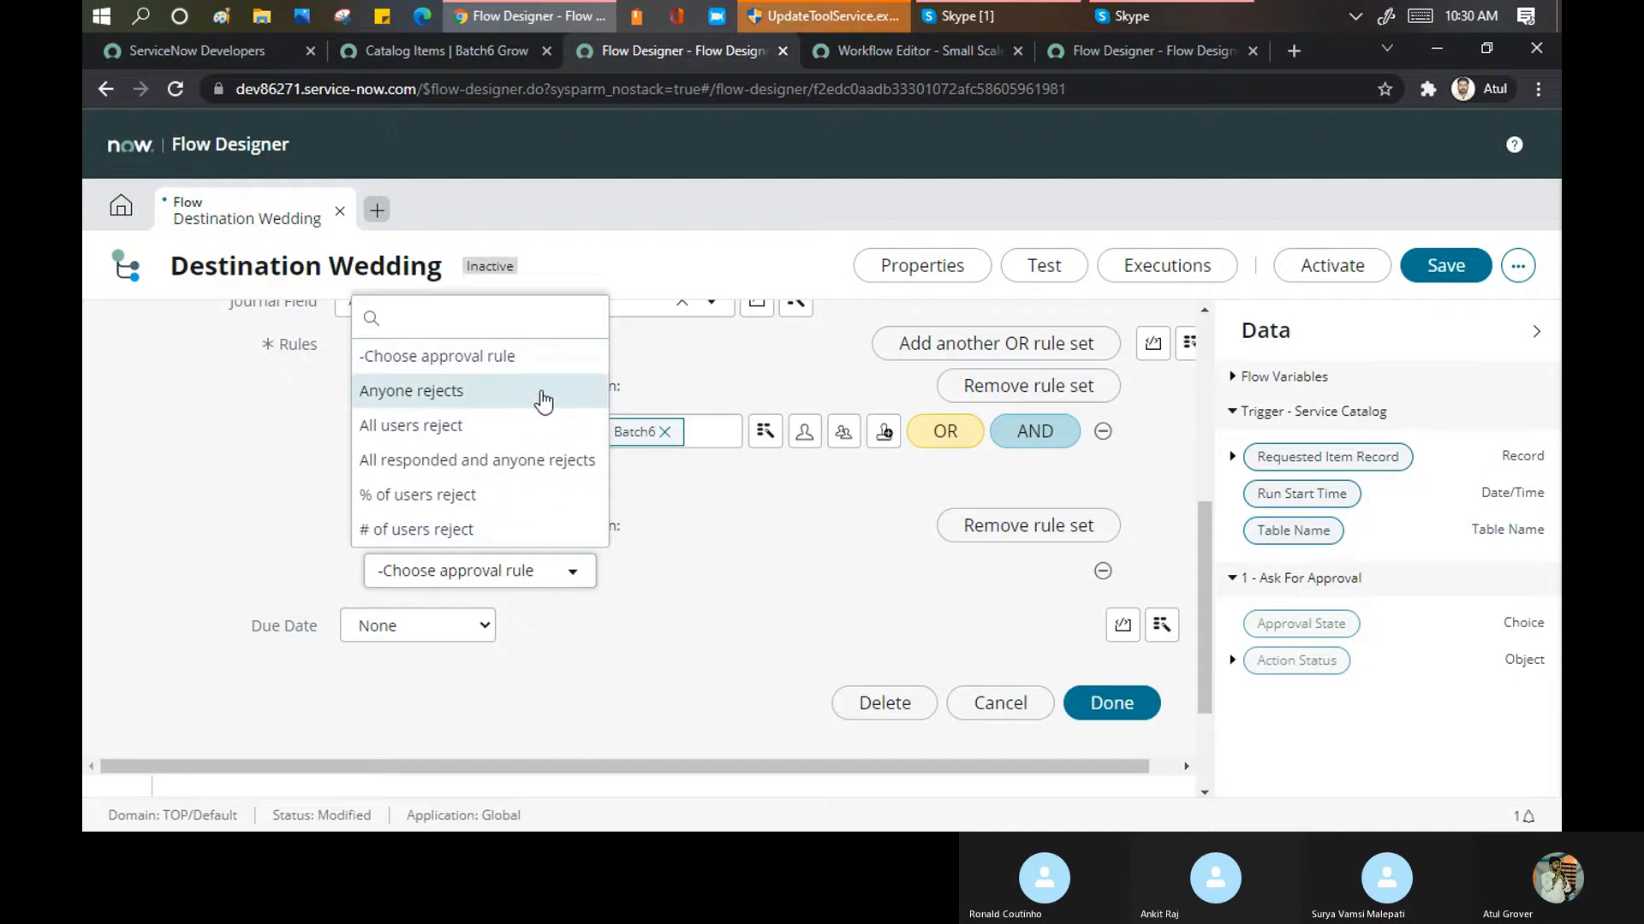
click(541, 400)
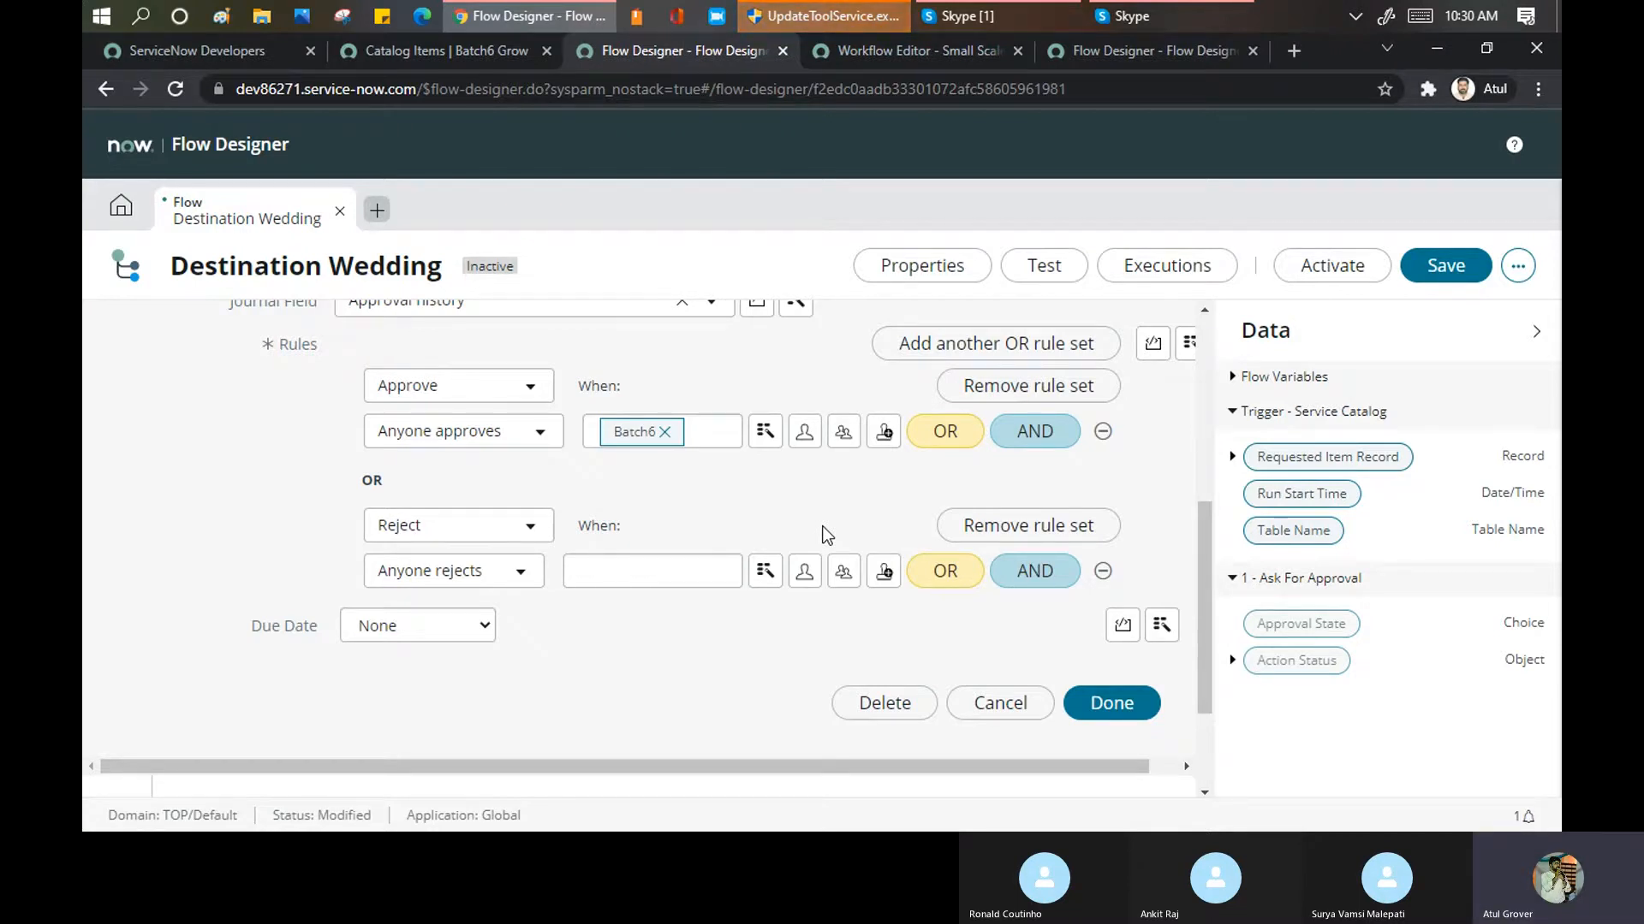
click(993, 19)
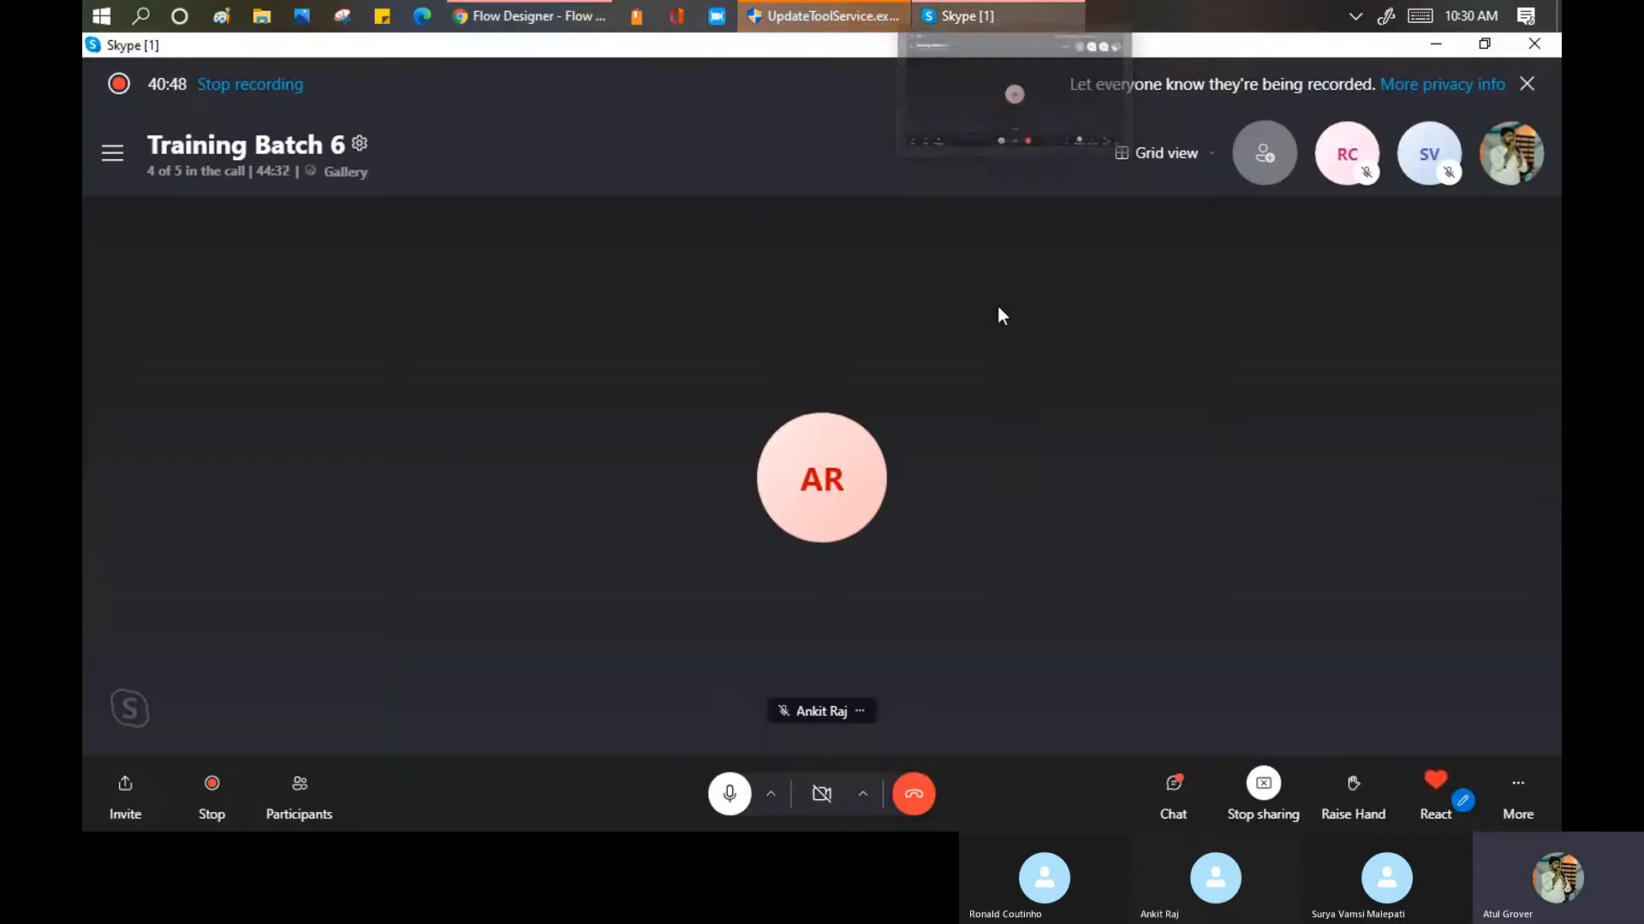
click(546, 13)
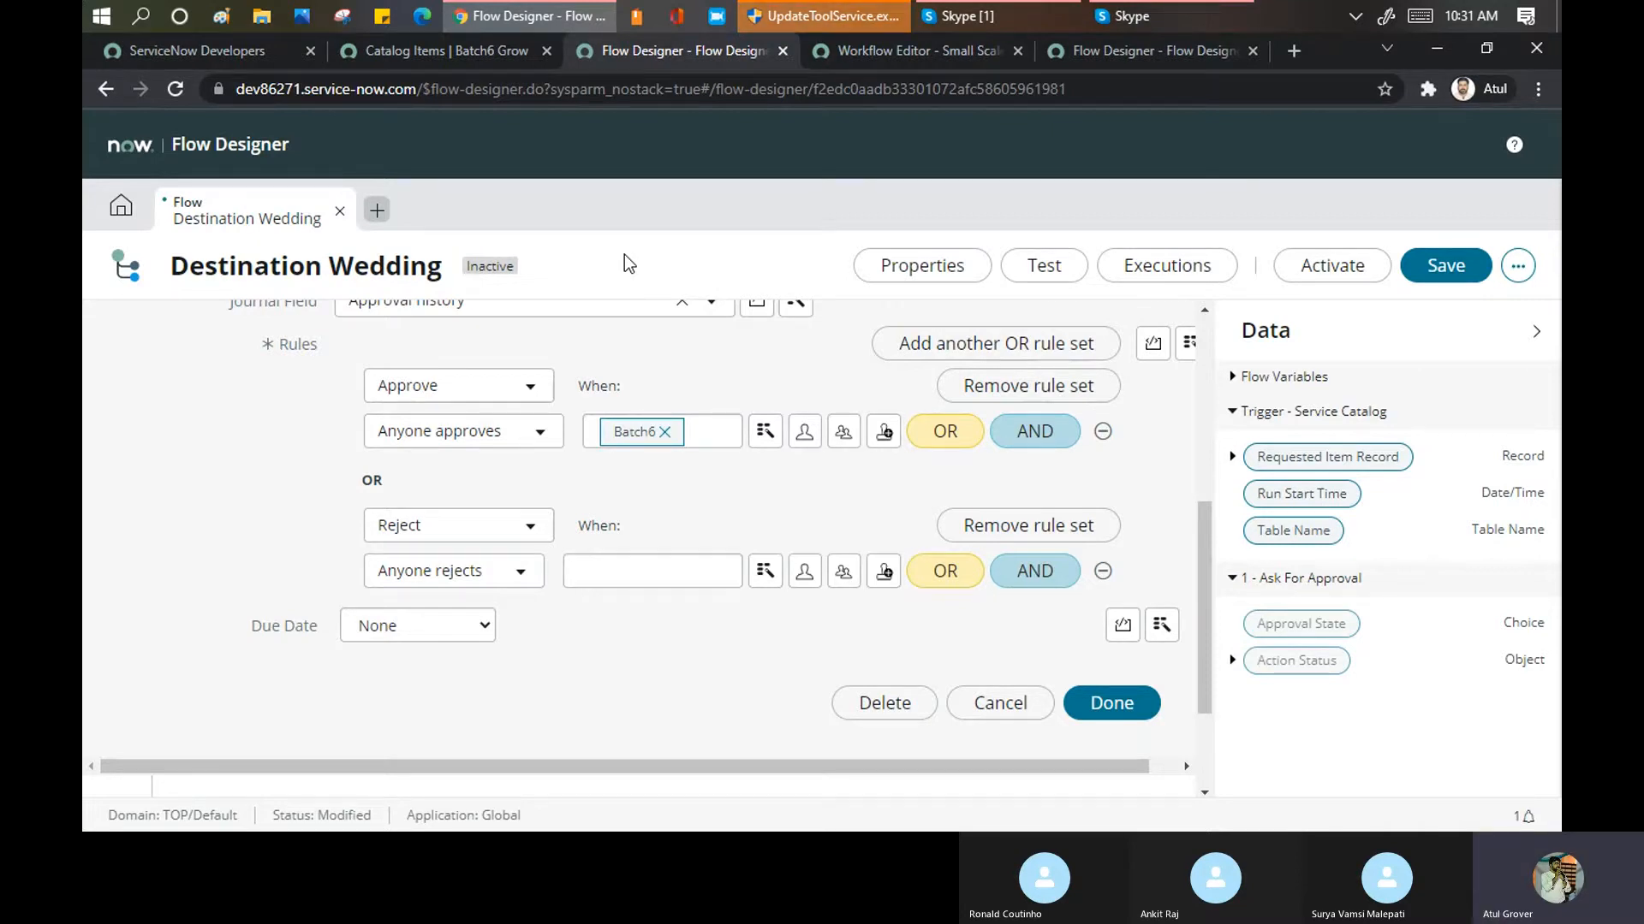
scroll(645, 465, up, 3)
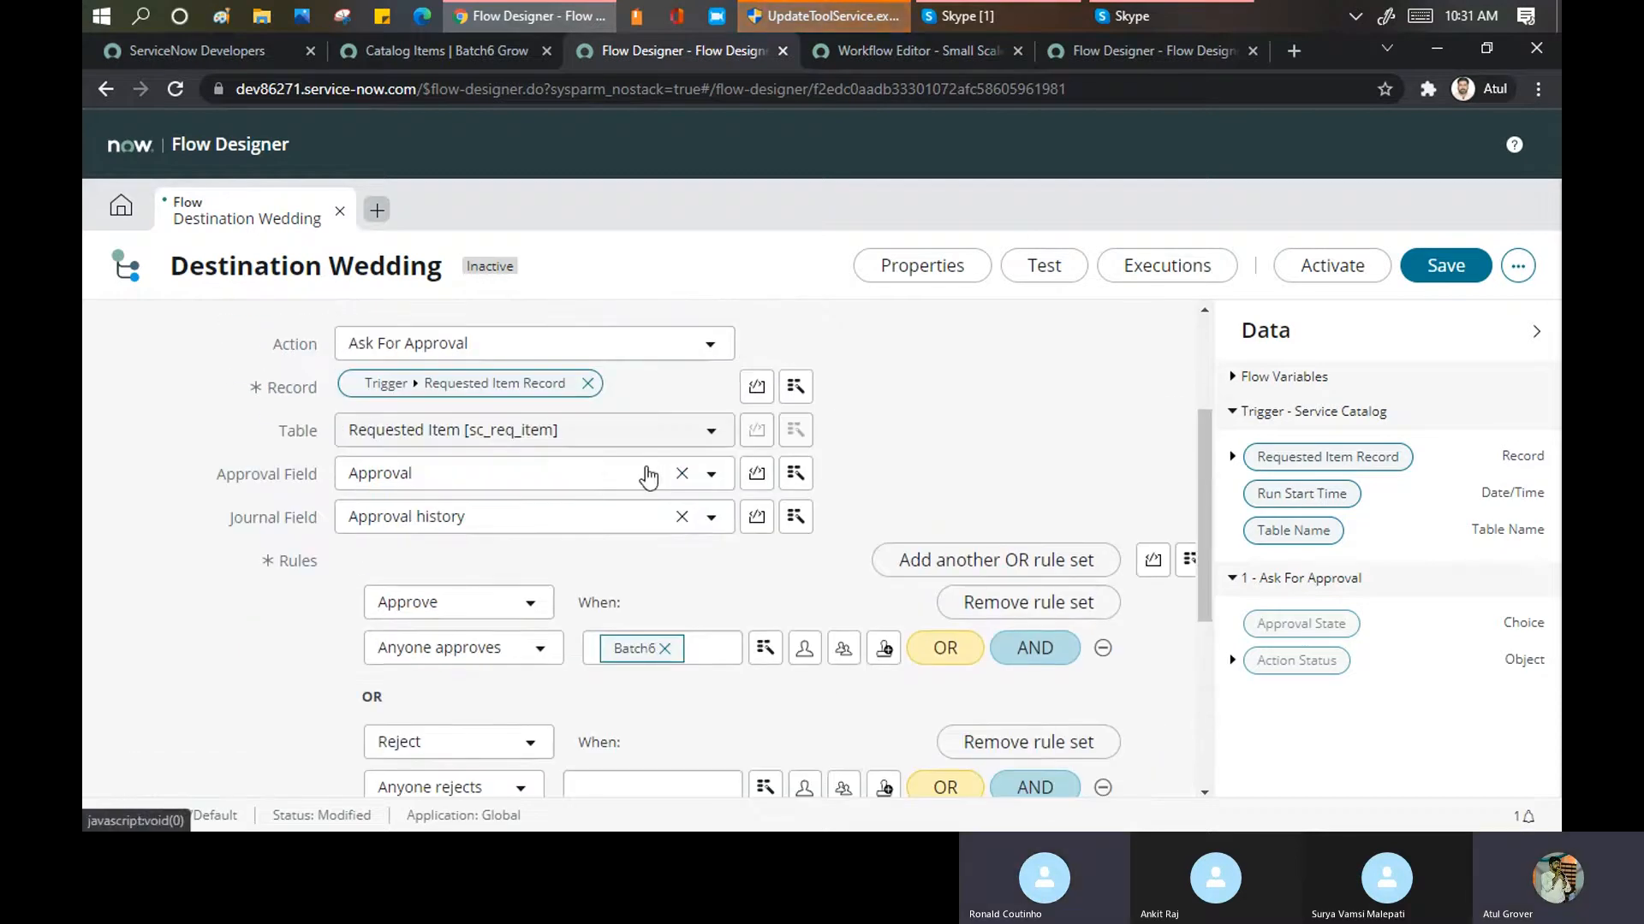
scroll(648, 476, down, 2)
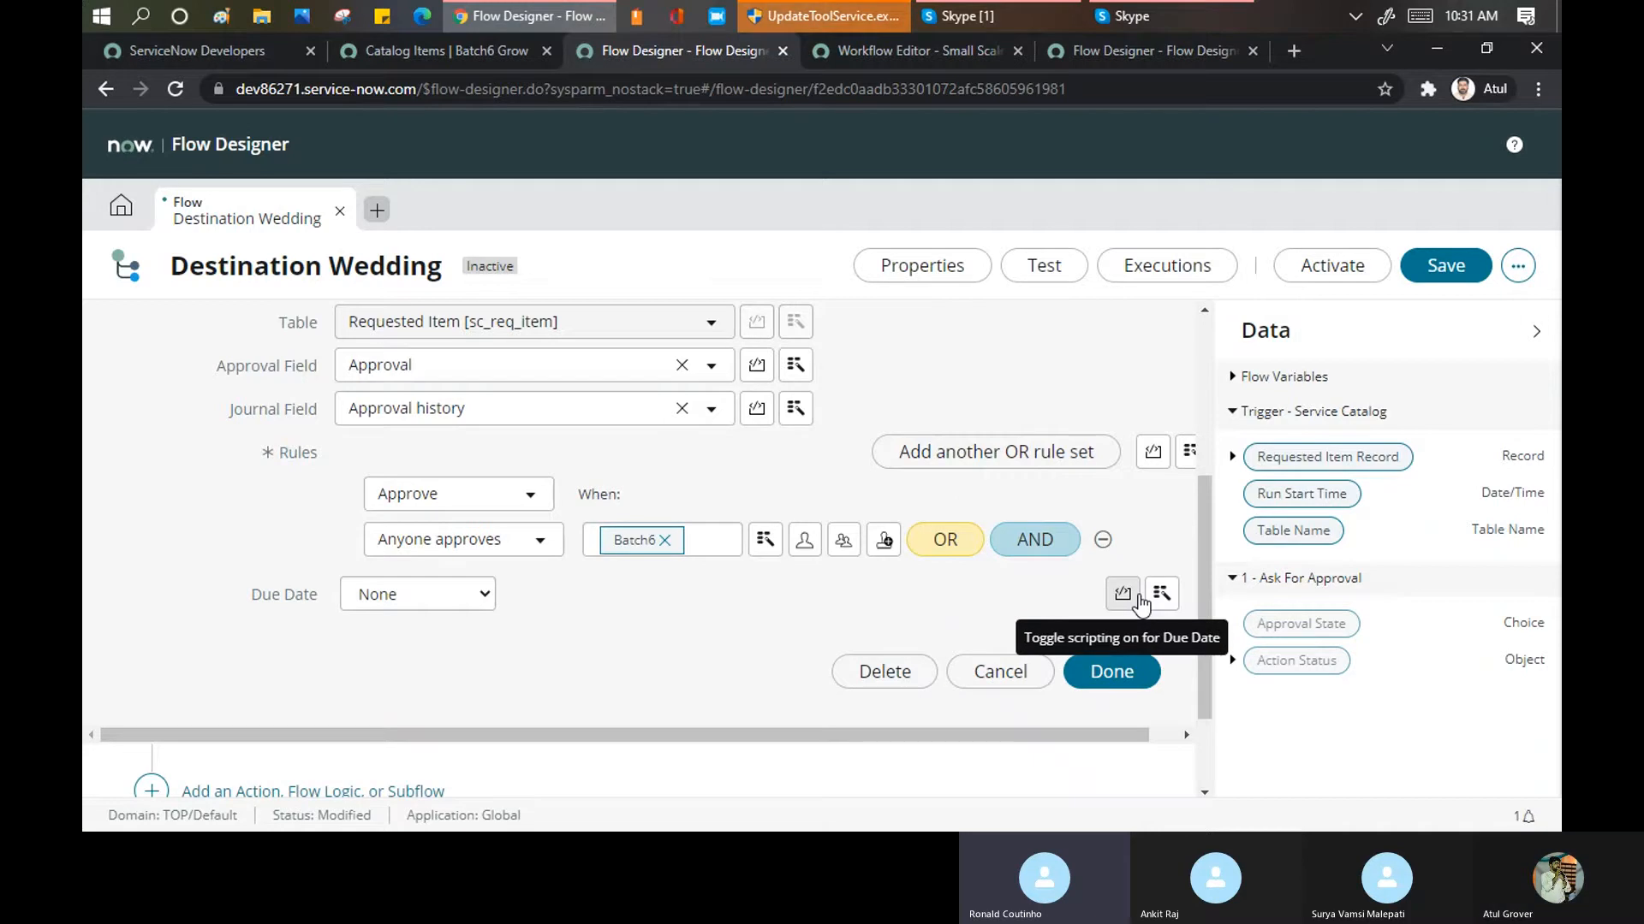
Compare the Ask For Approval action with the Data_KT flow's trigger and approval settings and the Small Scale- Weeding workflow
click(1147, 48)
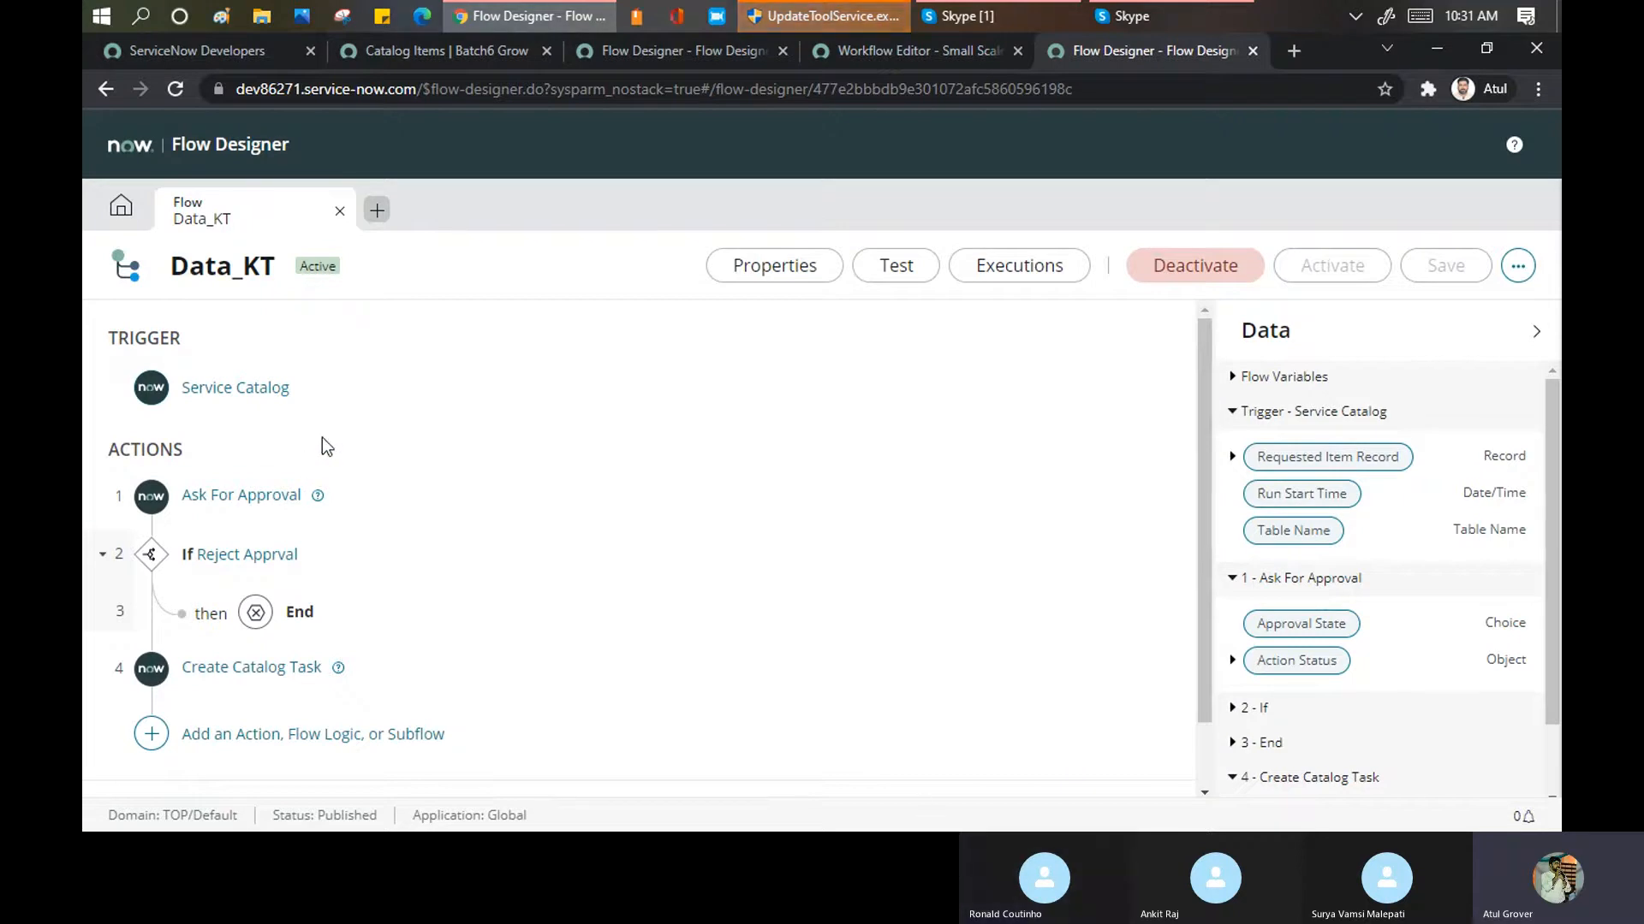
click(220, 396)
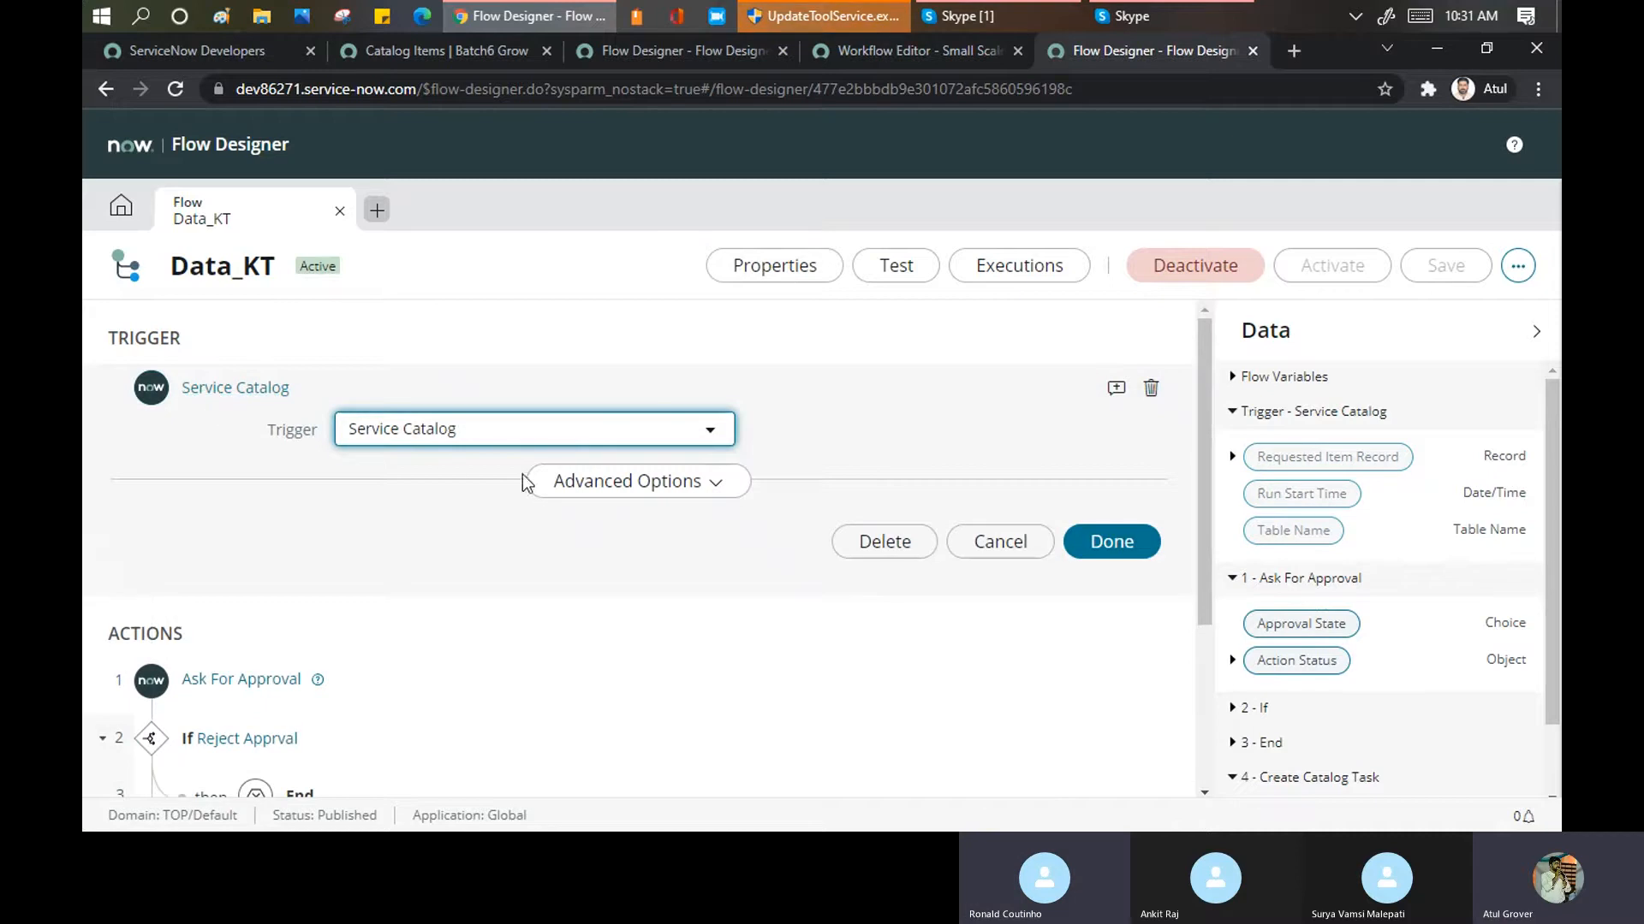
scroll(644, 544, down, 1)
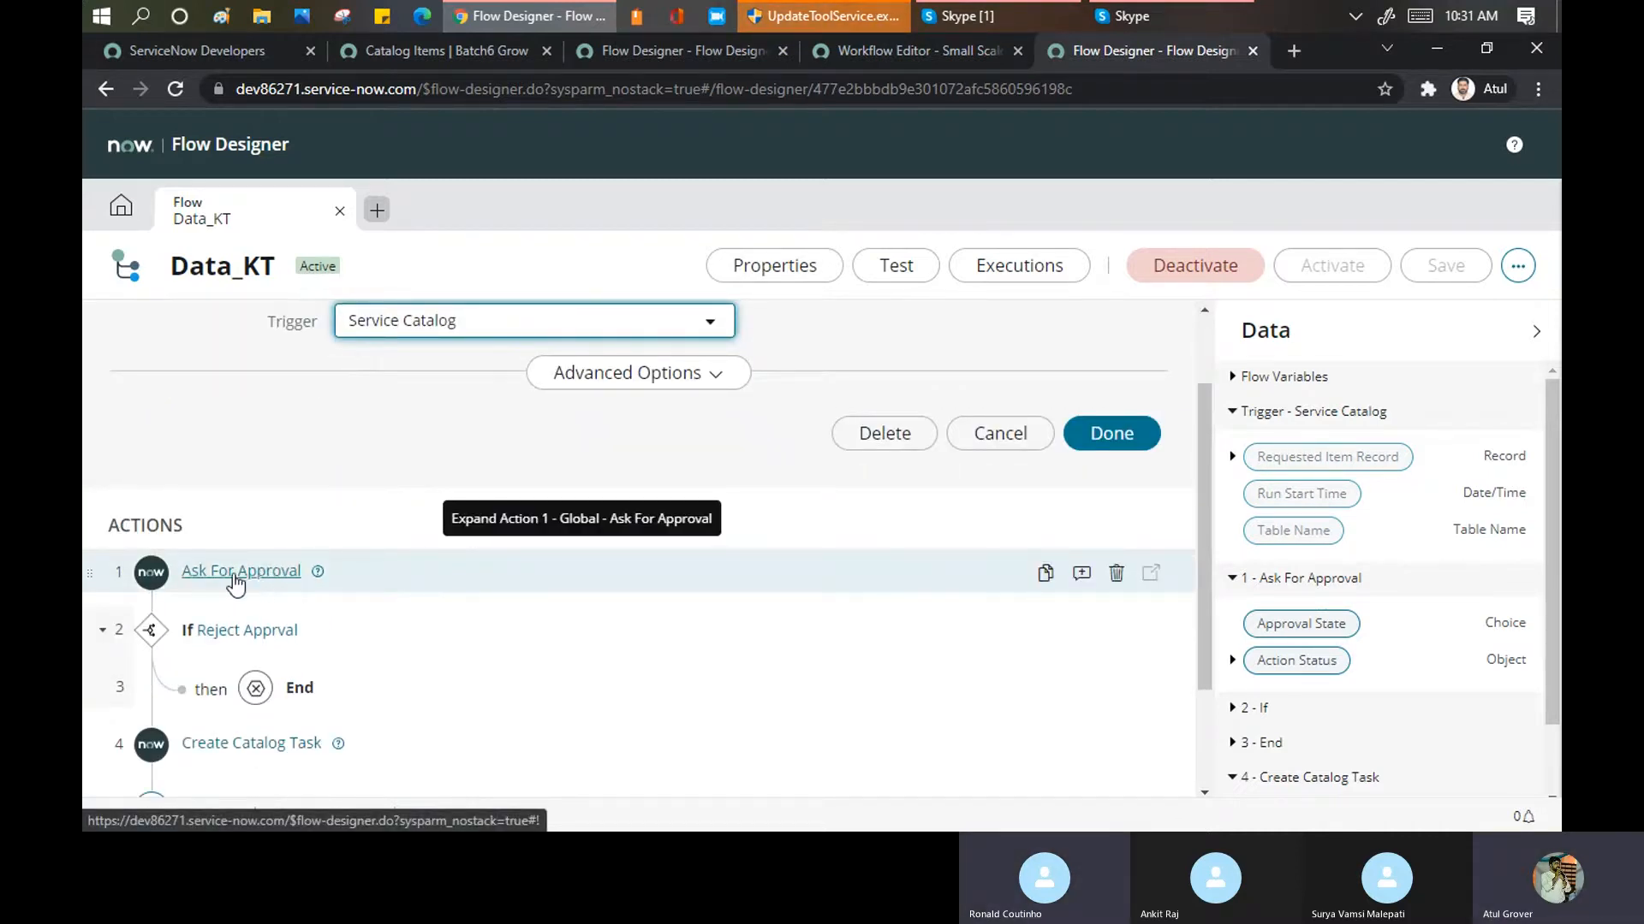
click(676, 53)
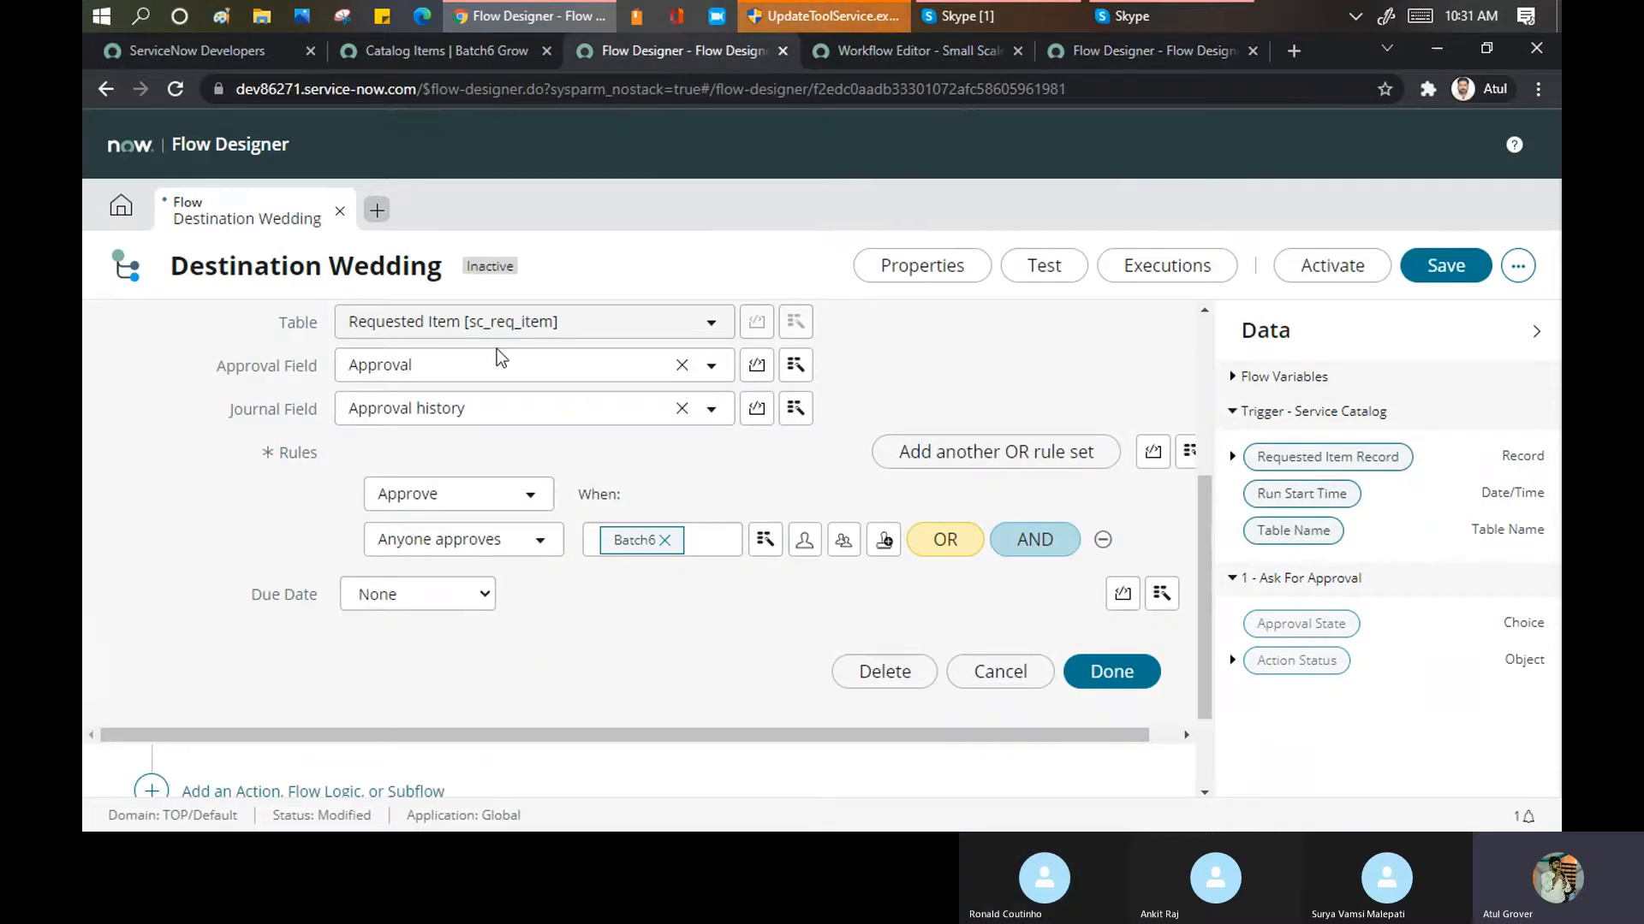
scroll(285, 464, up, 4)
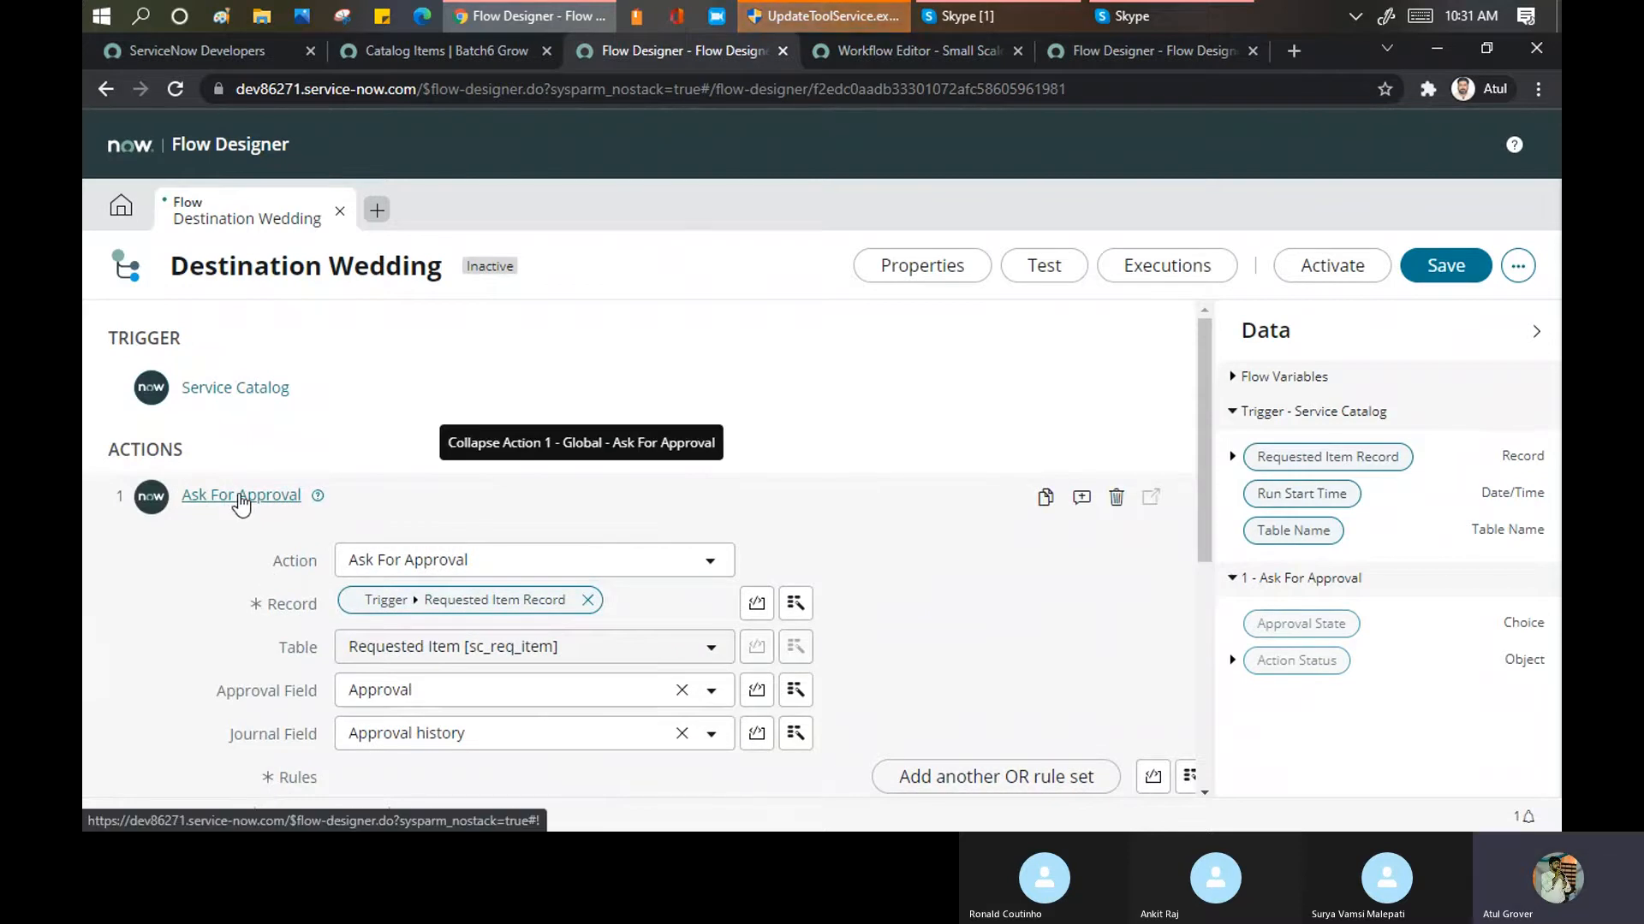
scroll(236, 506, down, 3)
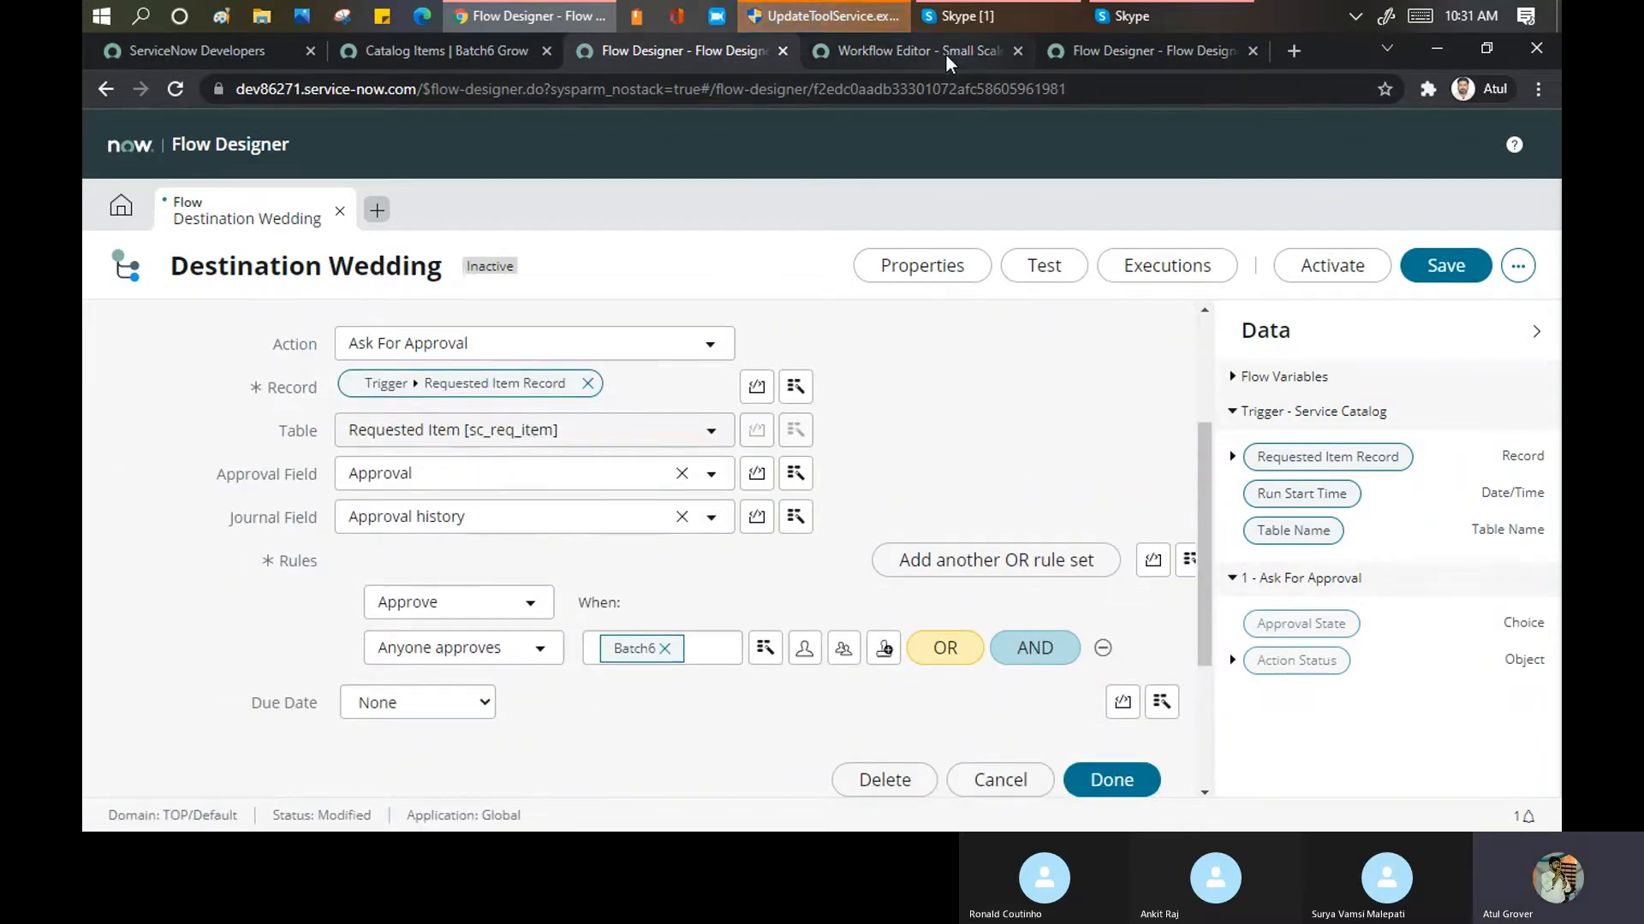
click(1112, 53)
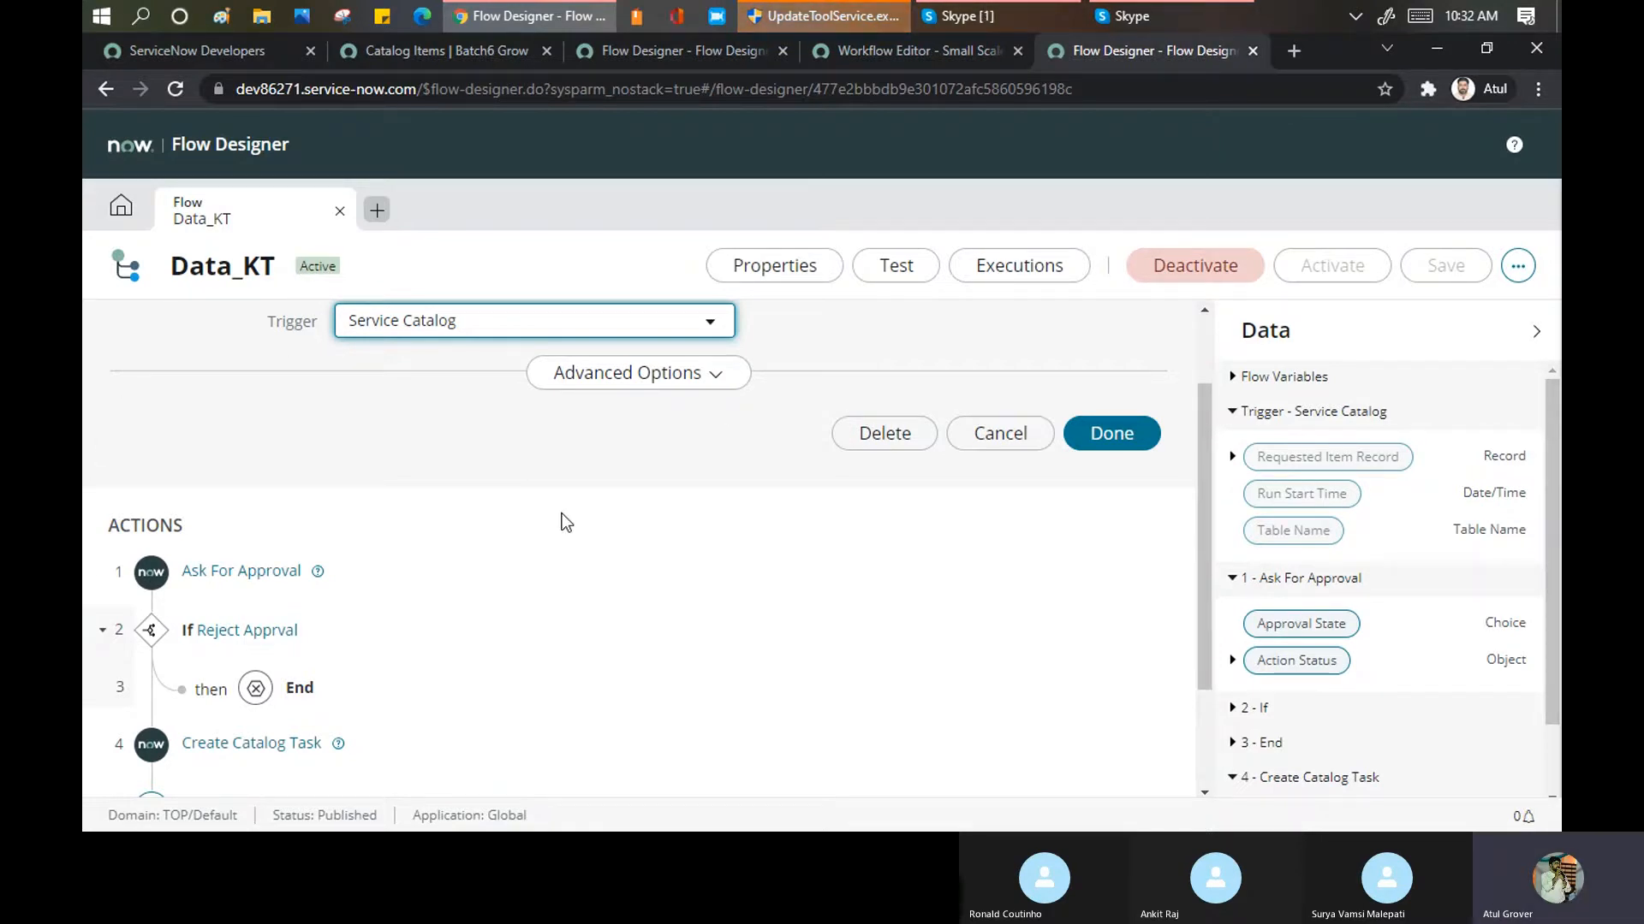
scroll(561, 517, down, 1)
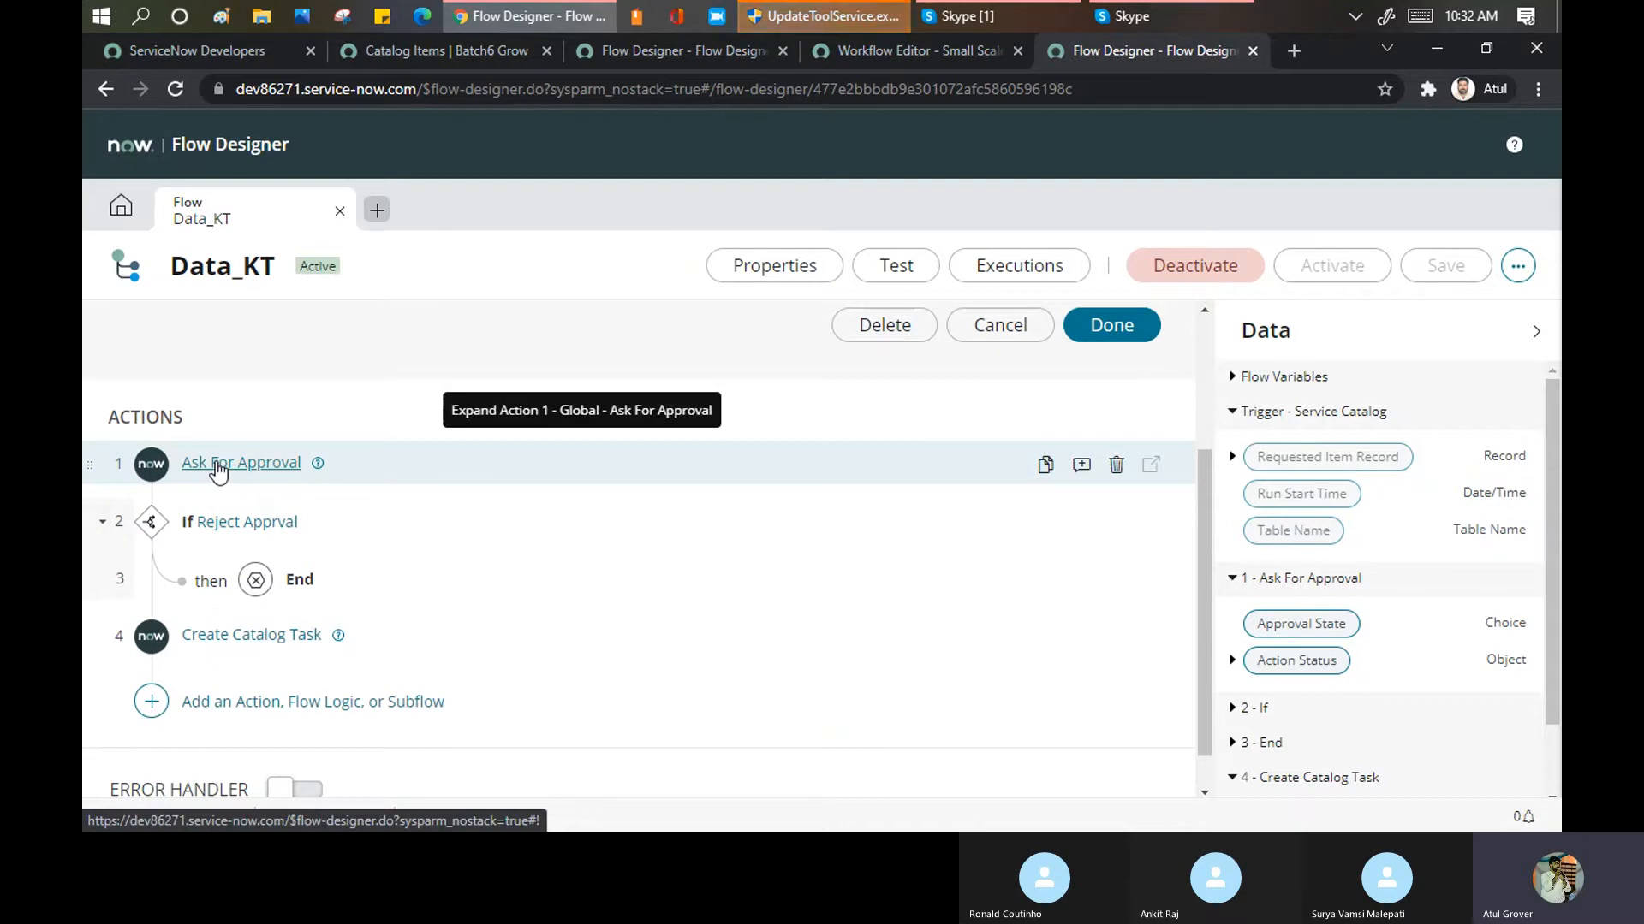
click(300, 481)
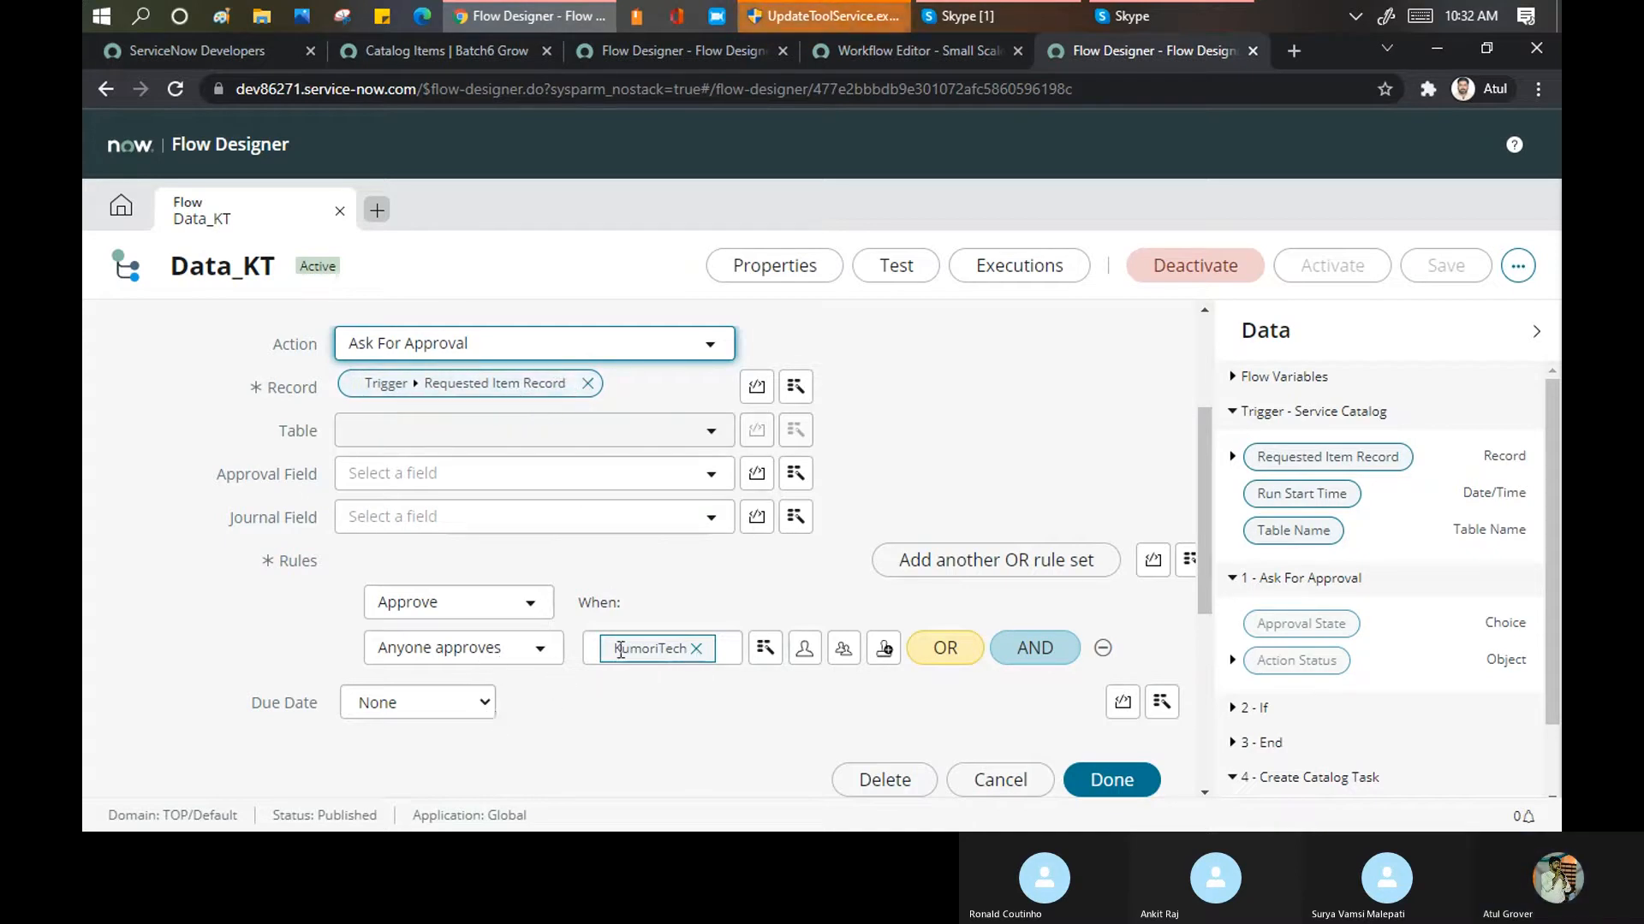
click(899, 51)
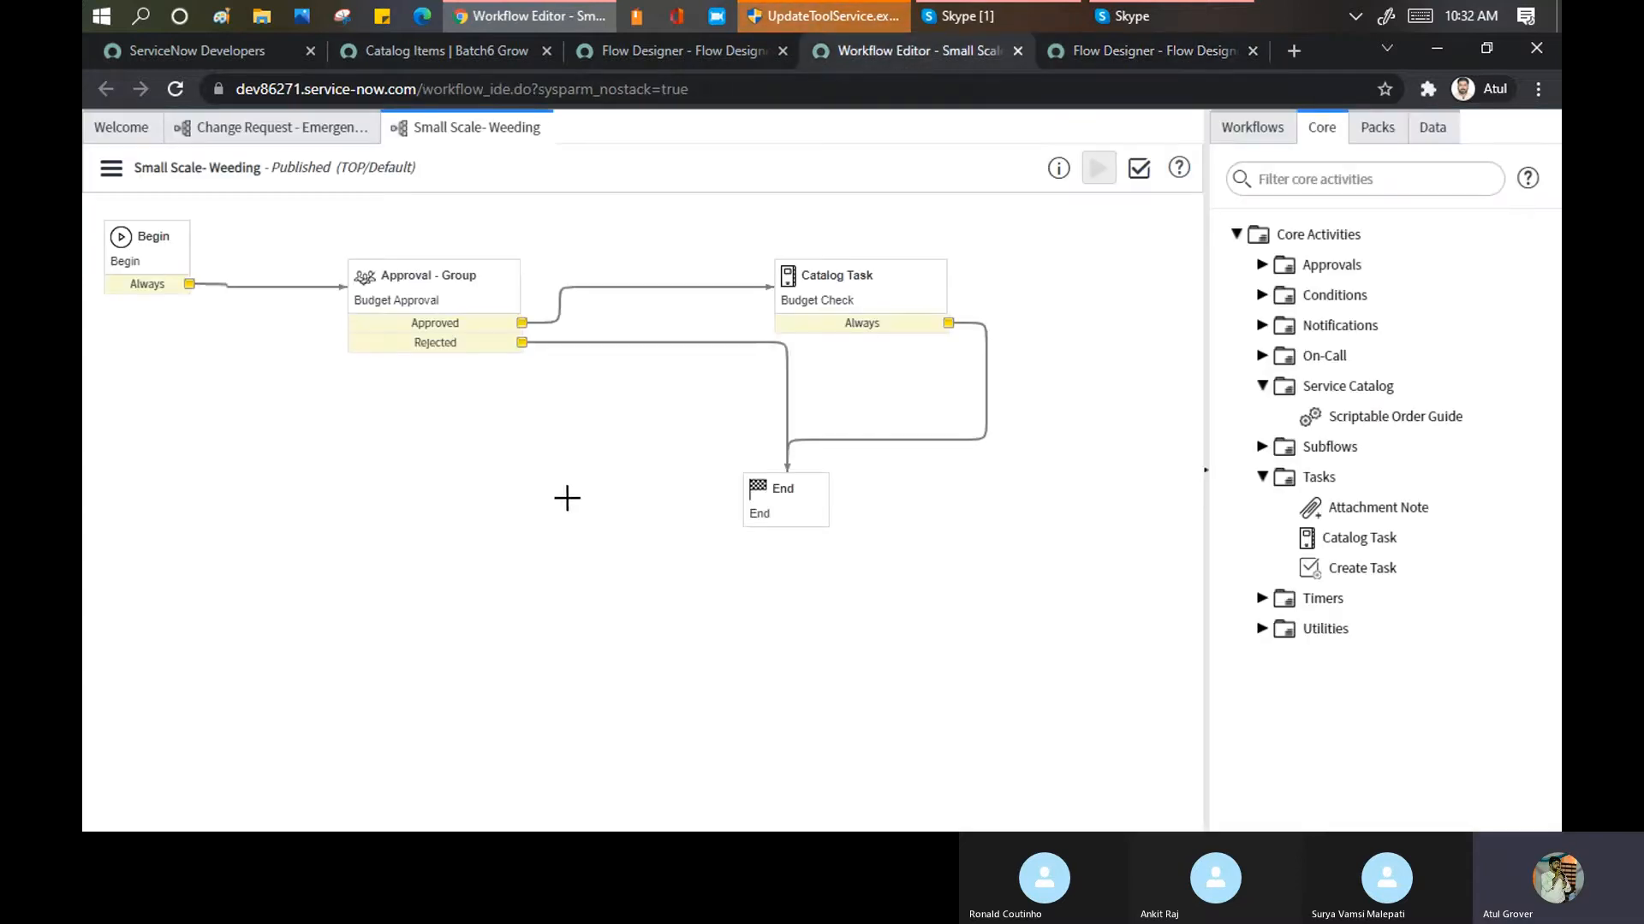
click(621, 51)
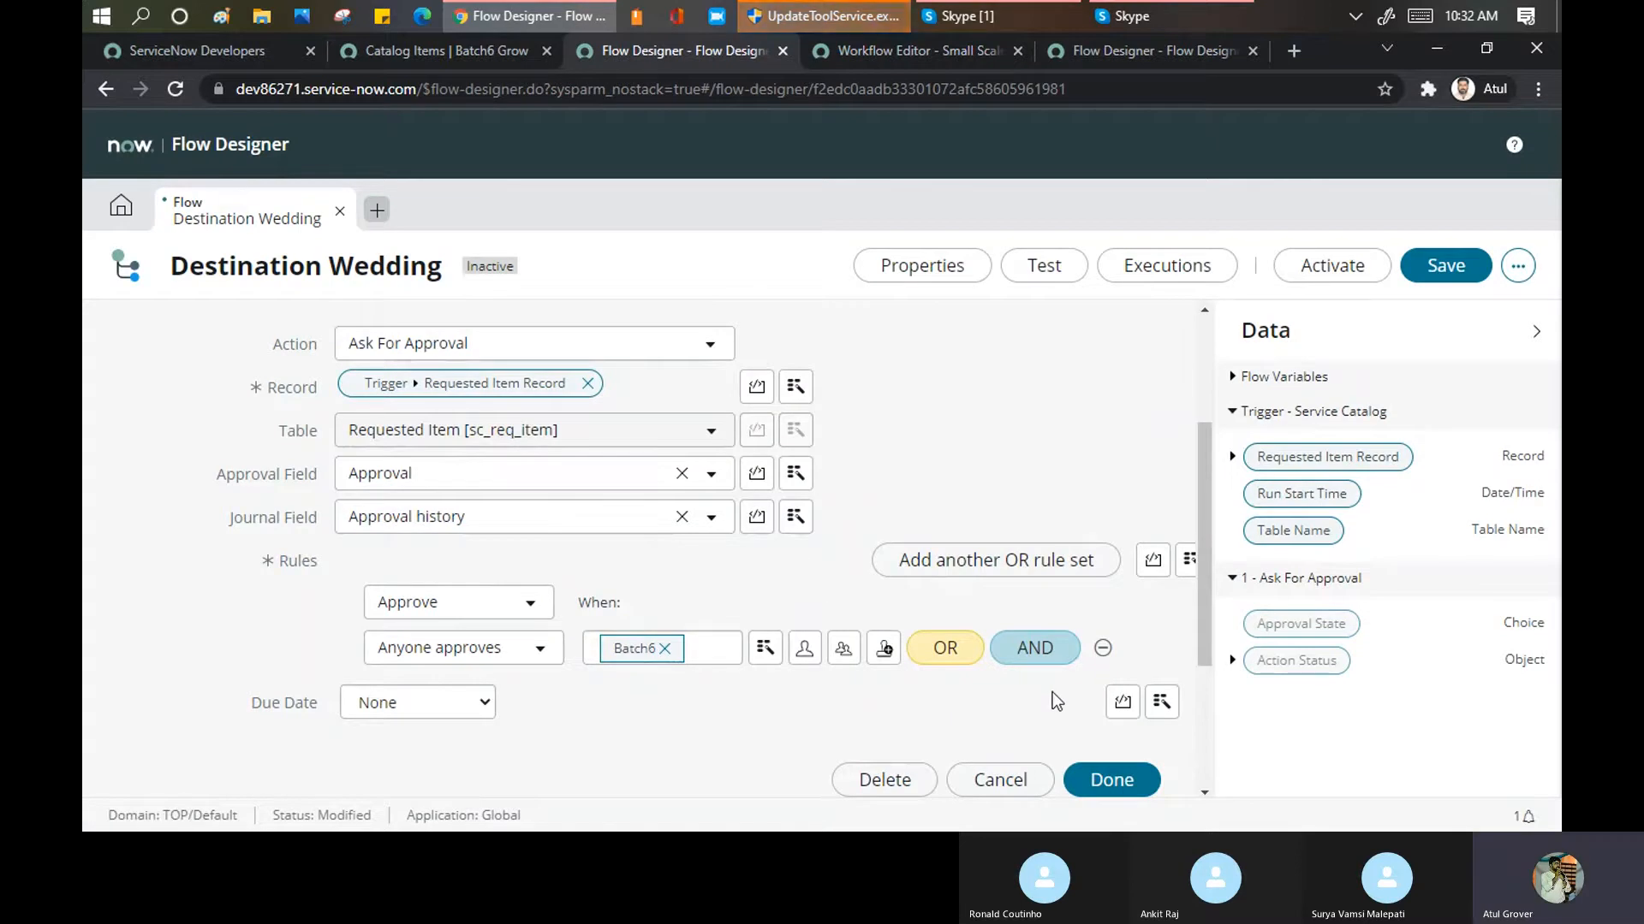
Finish the Ask For Approval action and add an If flow logic after it with the condition label Reject
click(1101, 784)
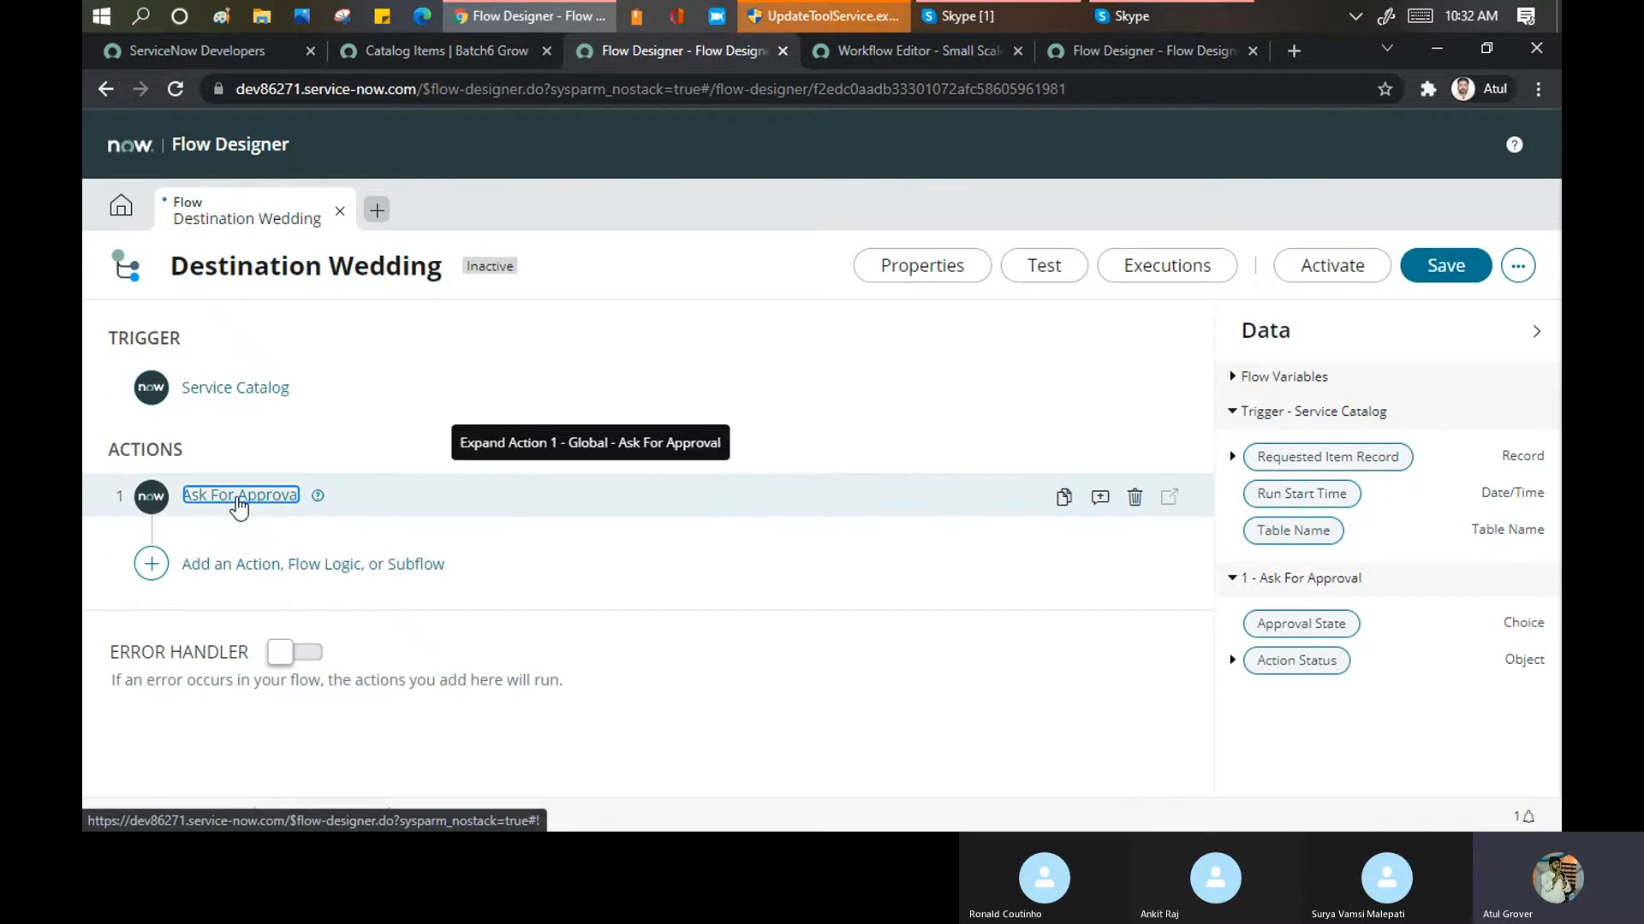
click(219, 566)
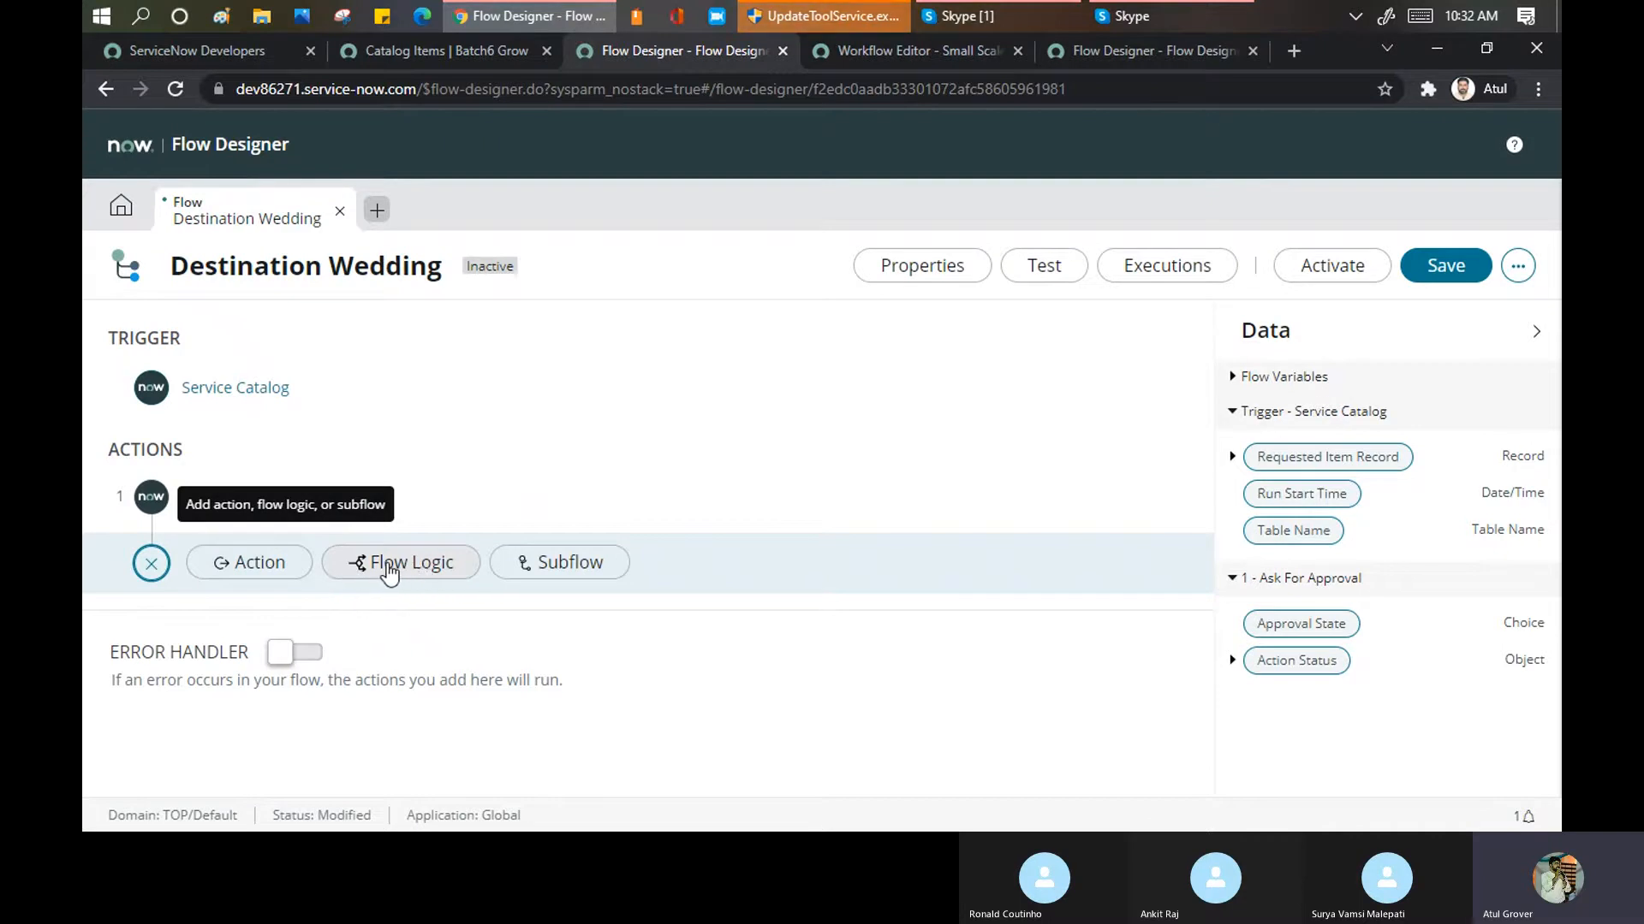
click(392, 569)
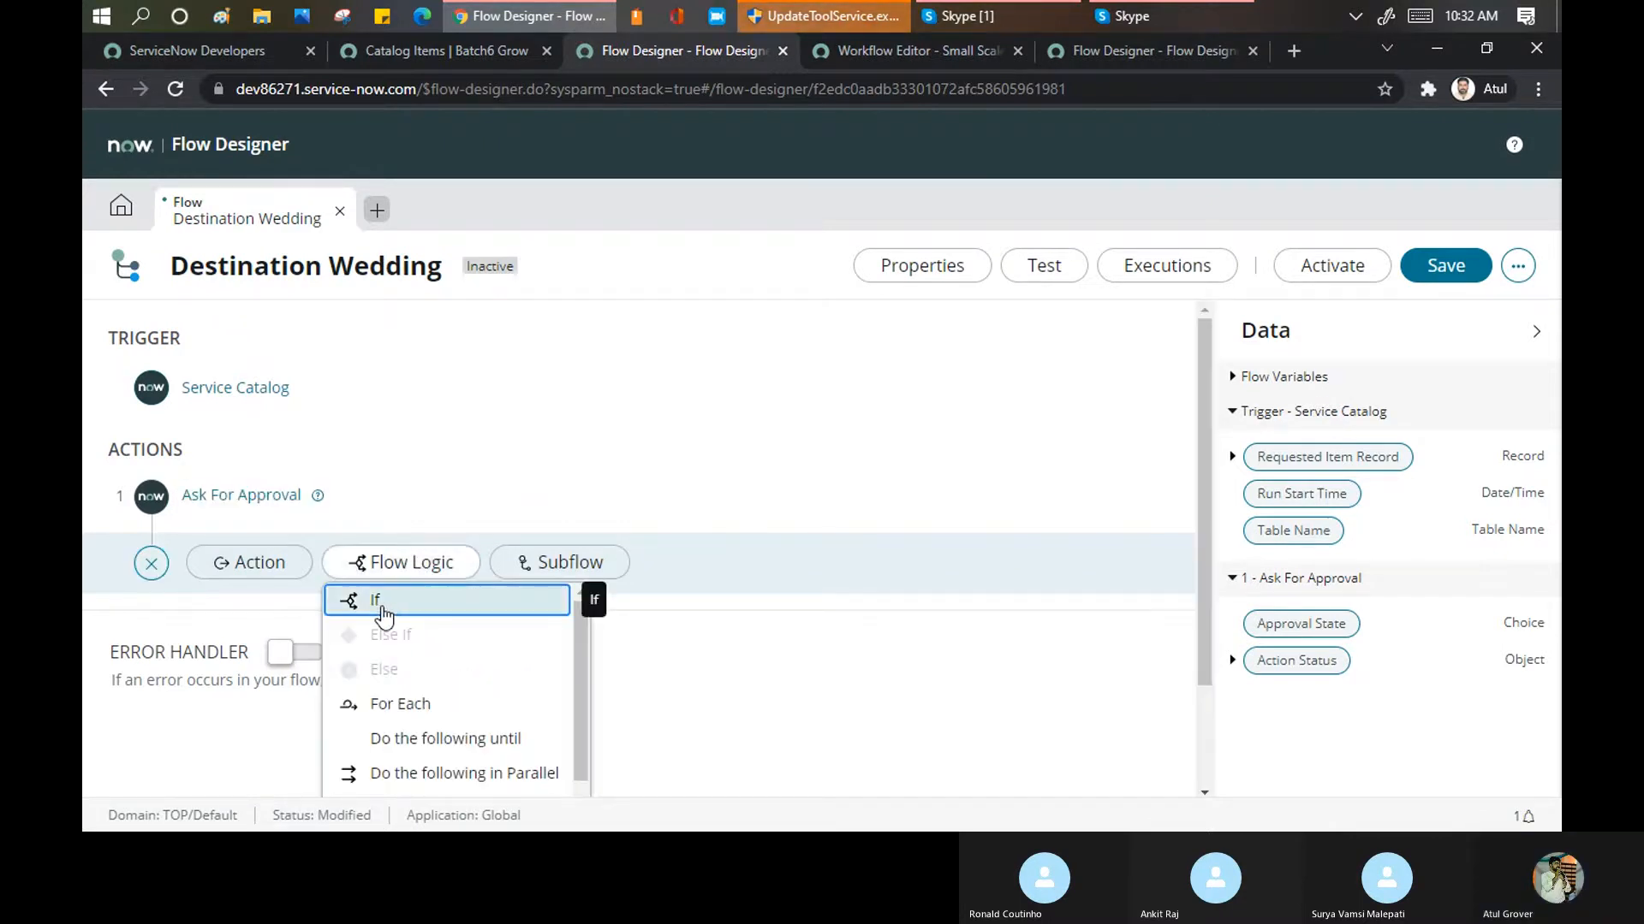
click(381, 604)
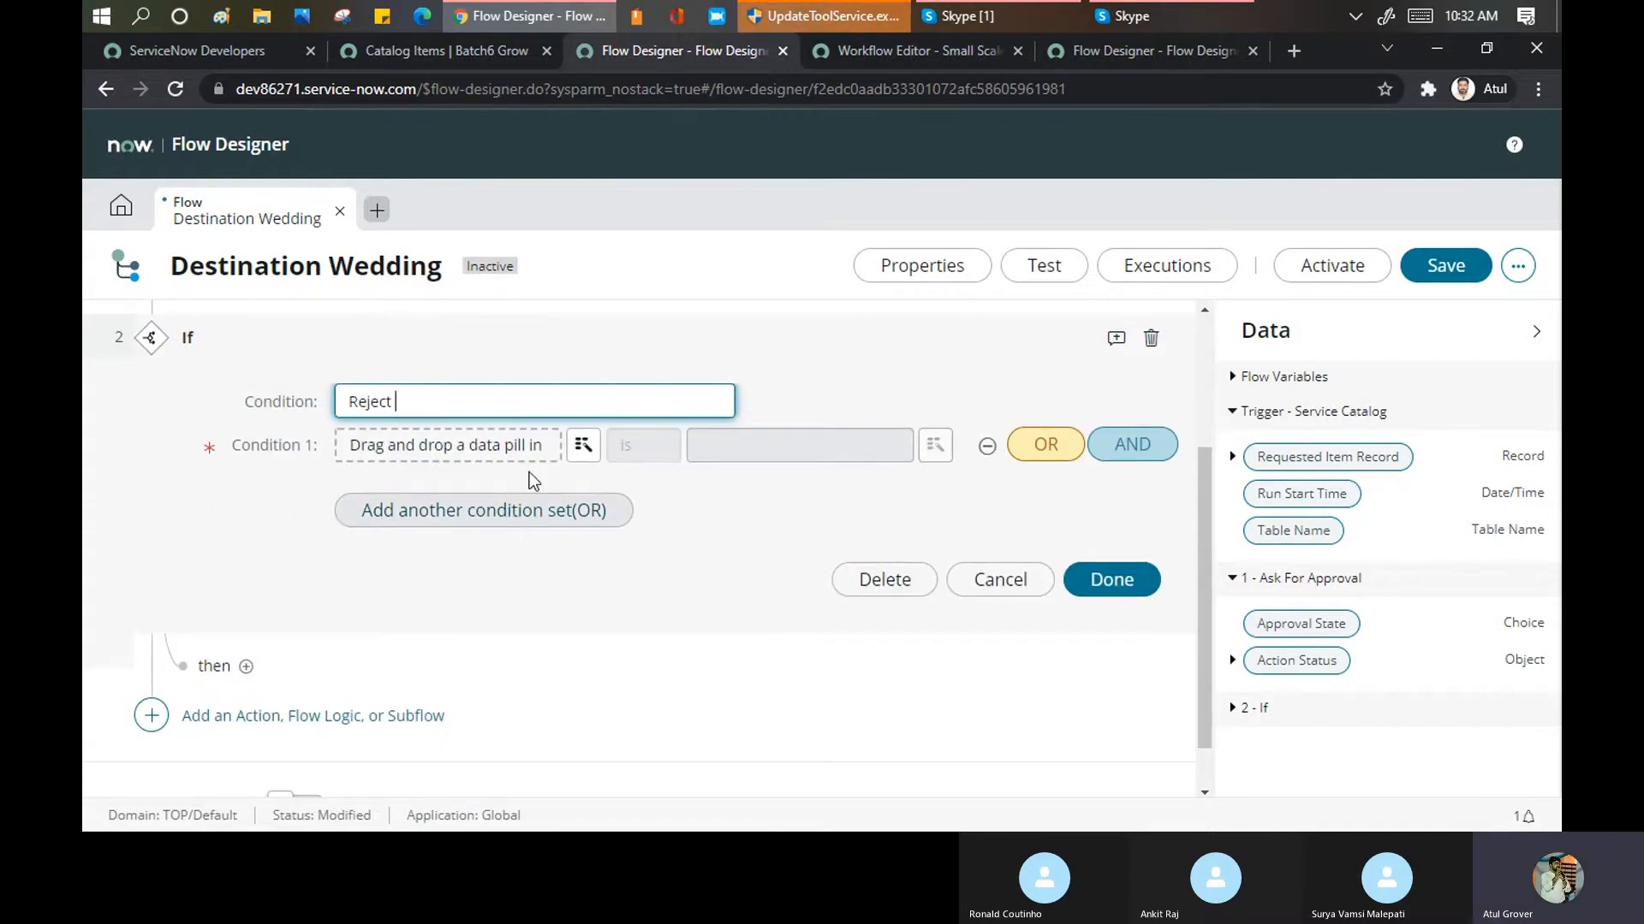
Set the If condition to the Ask For Approval action's Approval State is Rejected
click(582, 446)
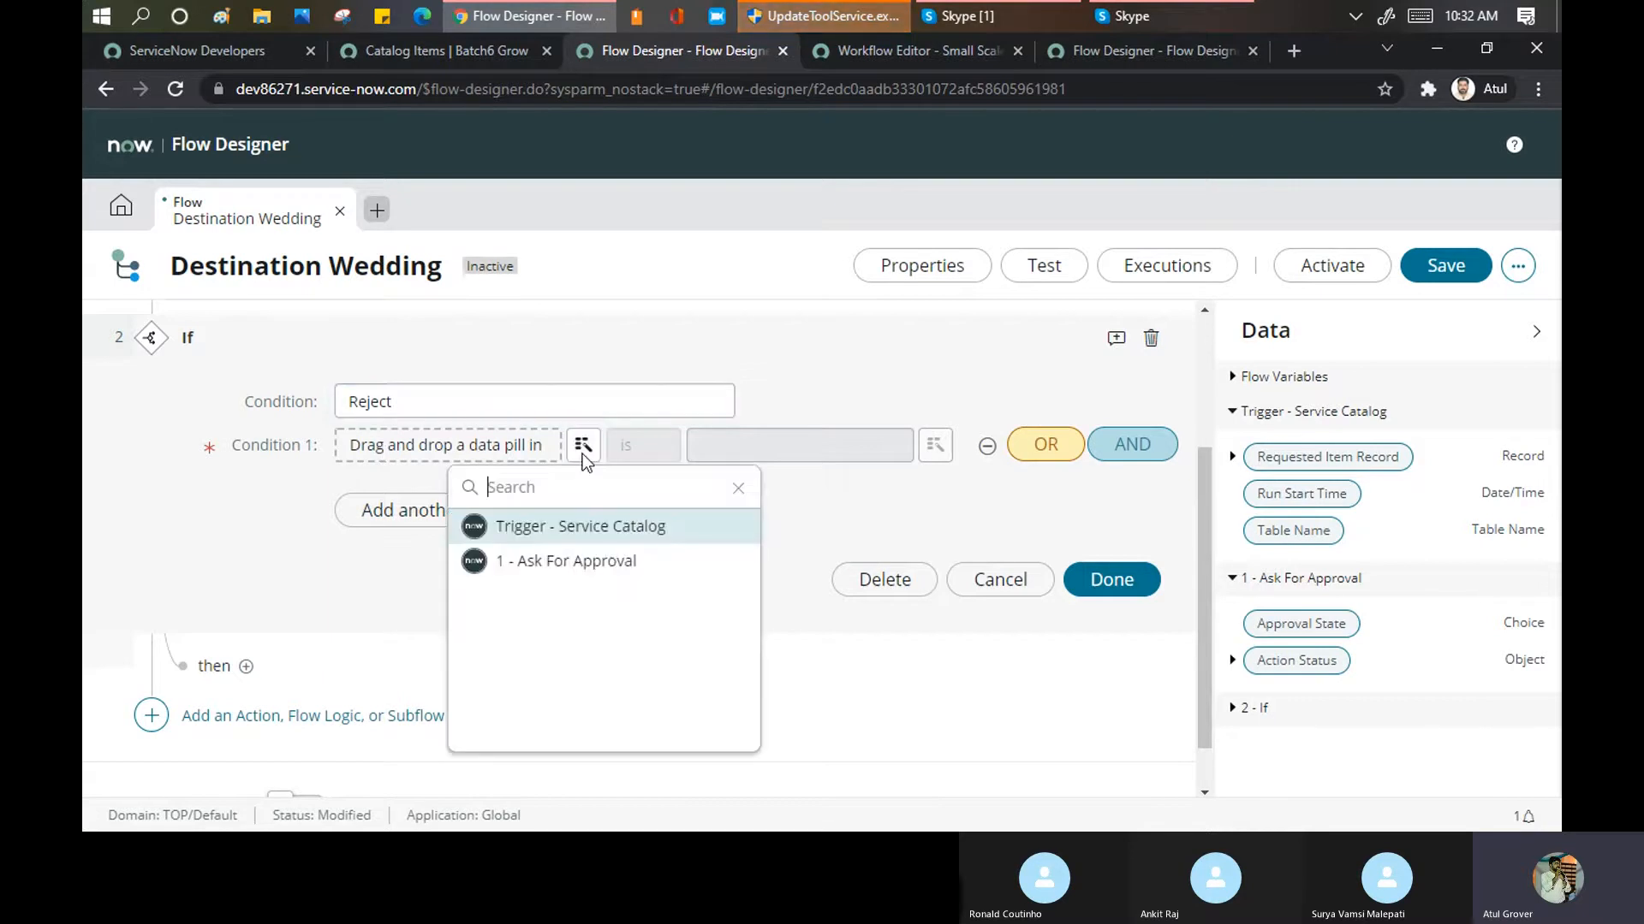
click(582, 569)
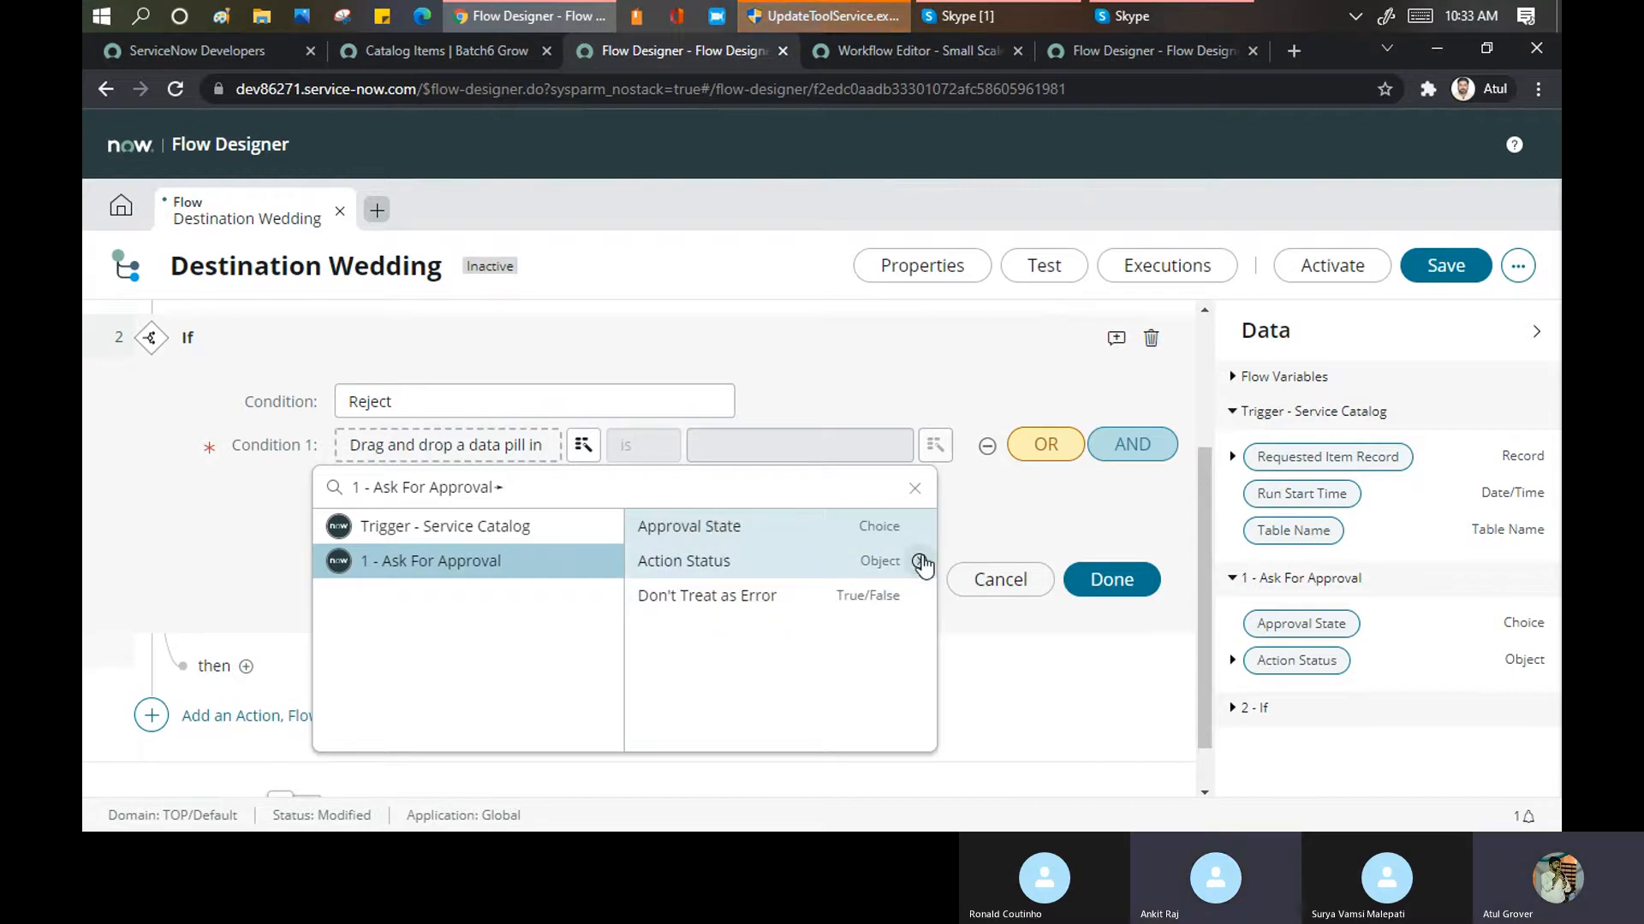
click(719, 528)
click(822, 447)
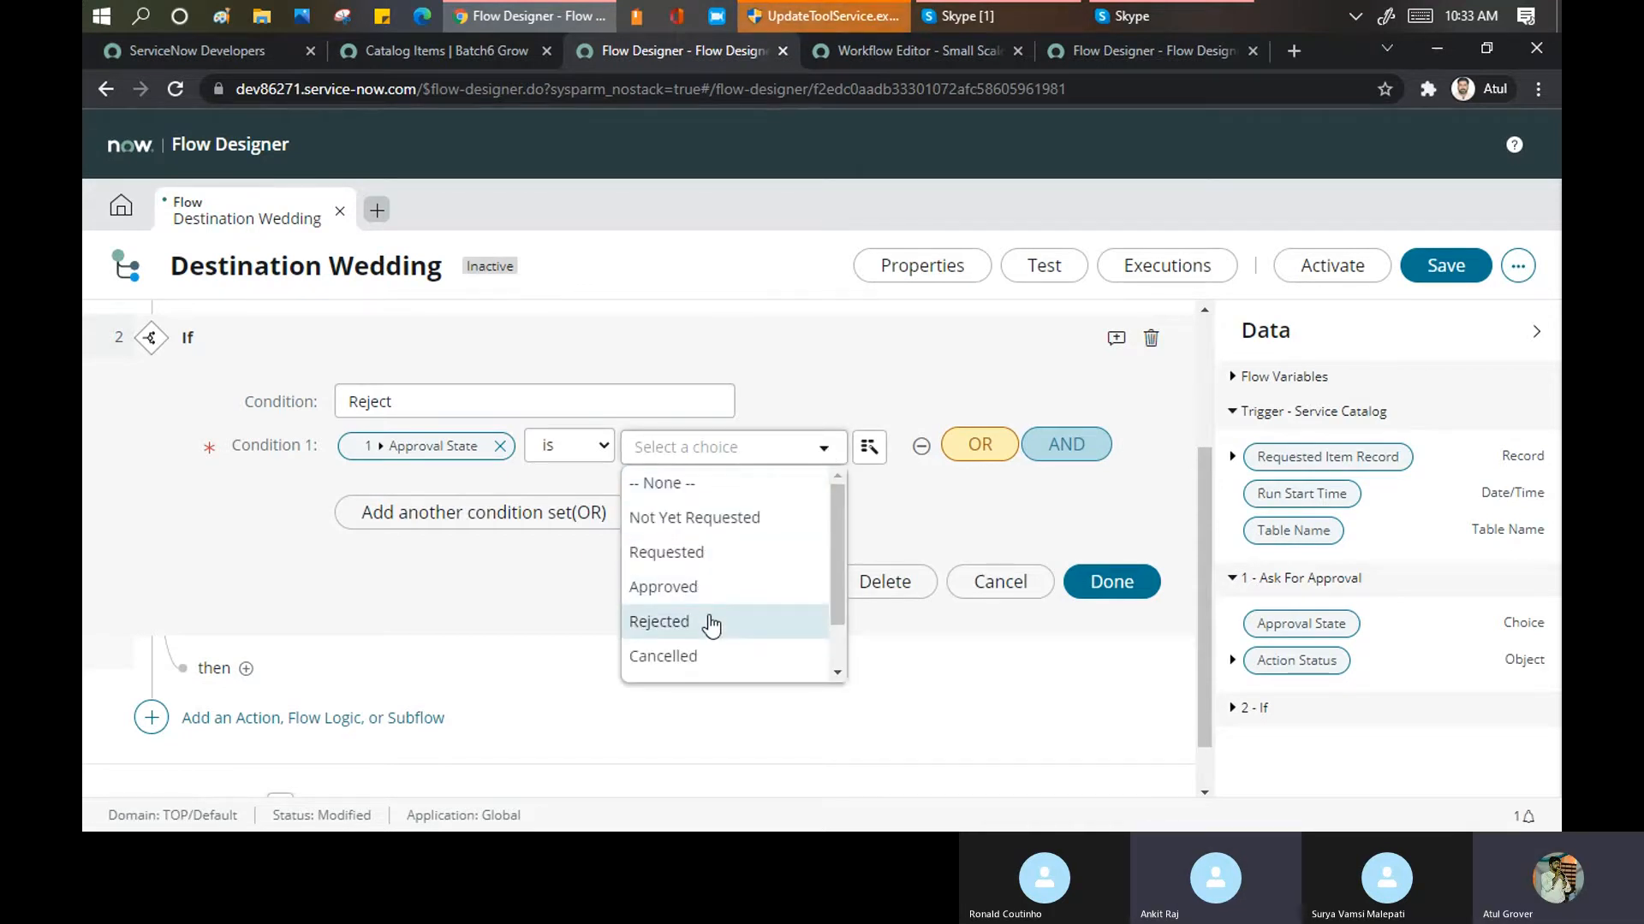
click(659, 622)
Compare the Reject condition with the Data_KT flow's If condition and finish the Destination Wedding flow's If logic
click(1102, 53)
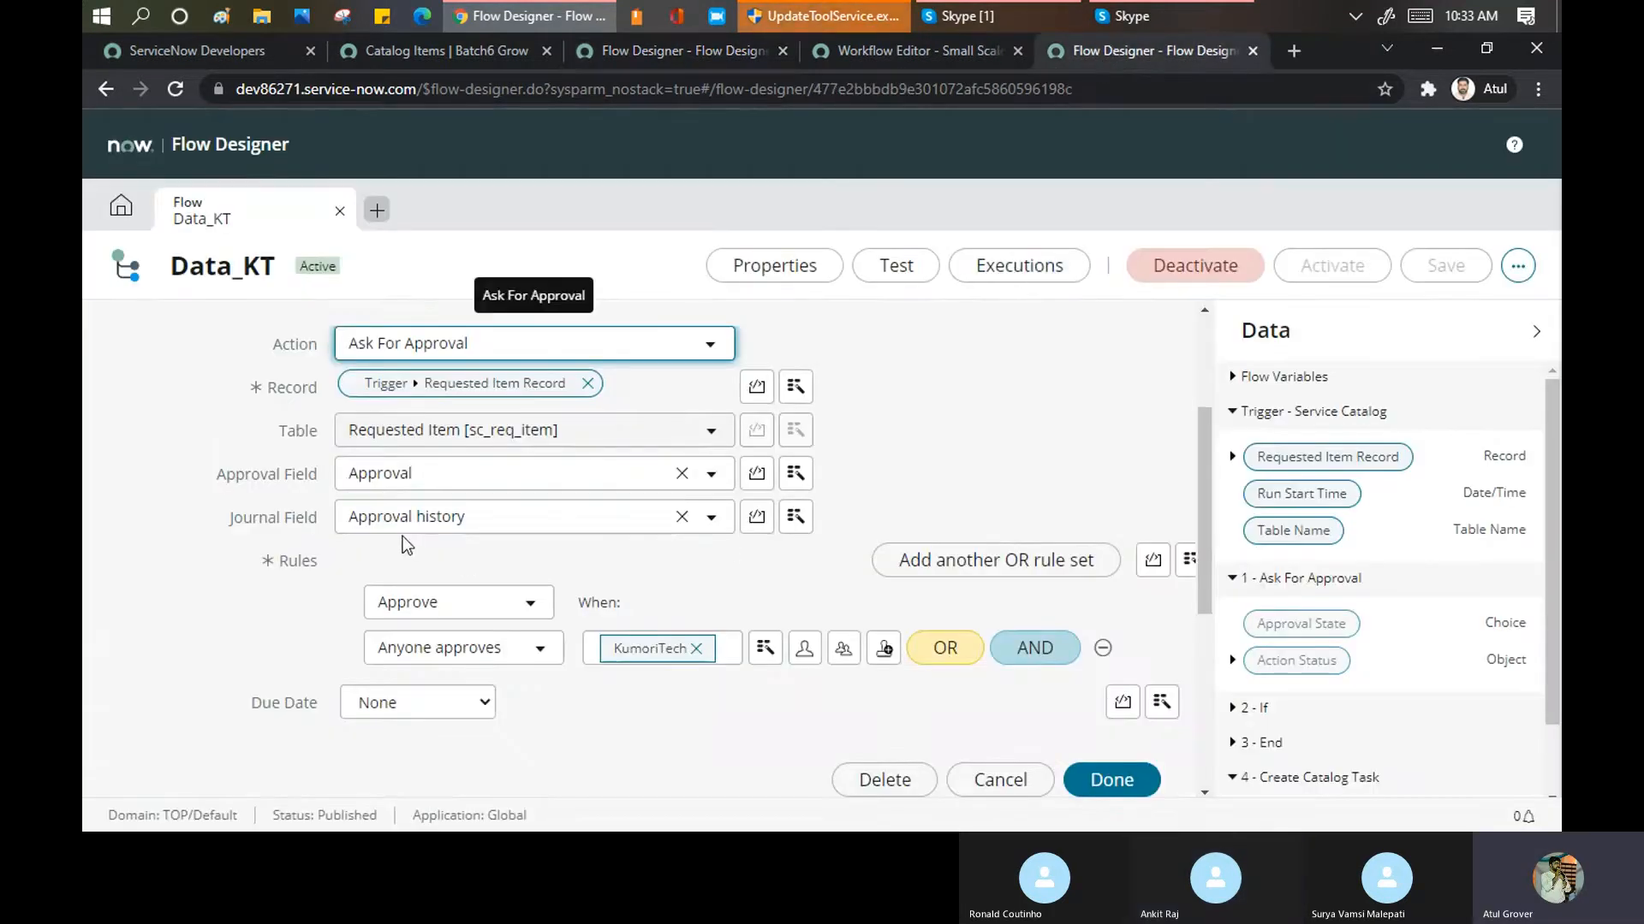
scroll(522, 548, down, 3)
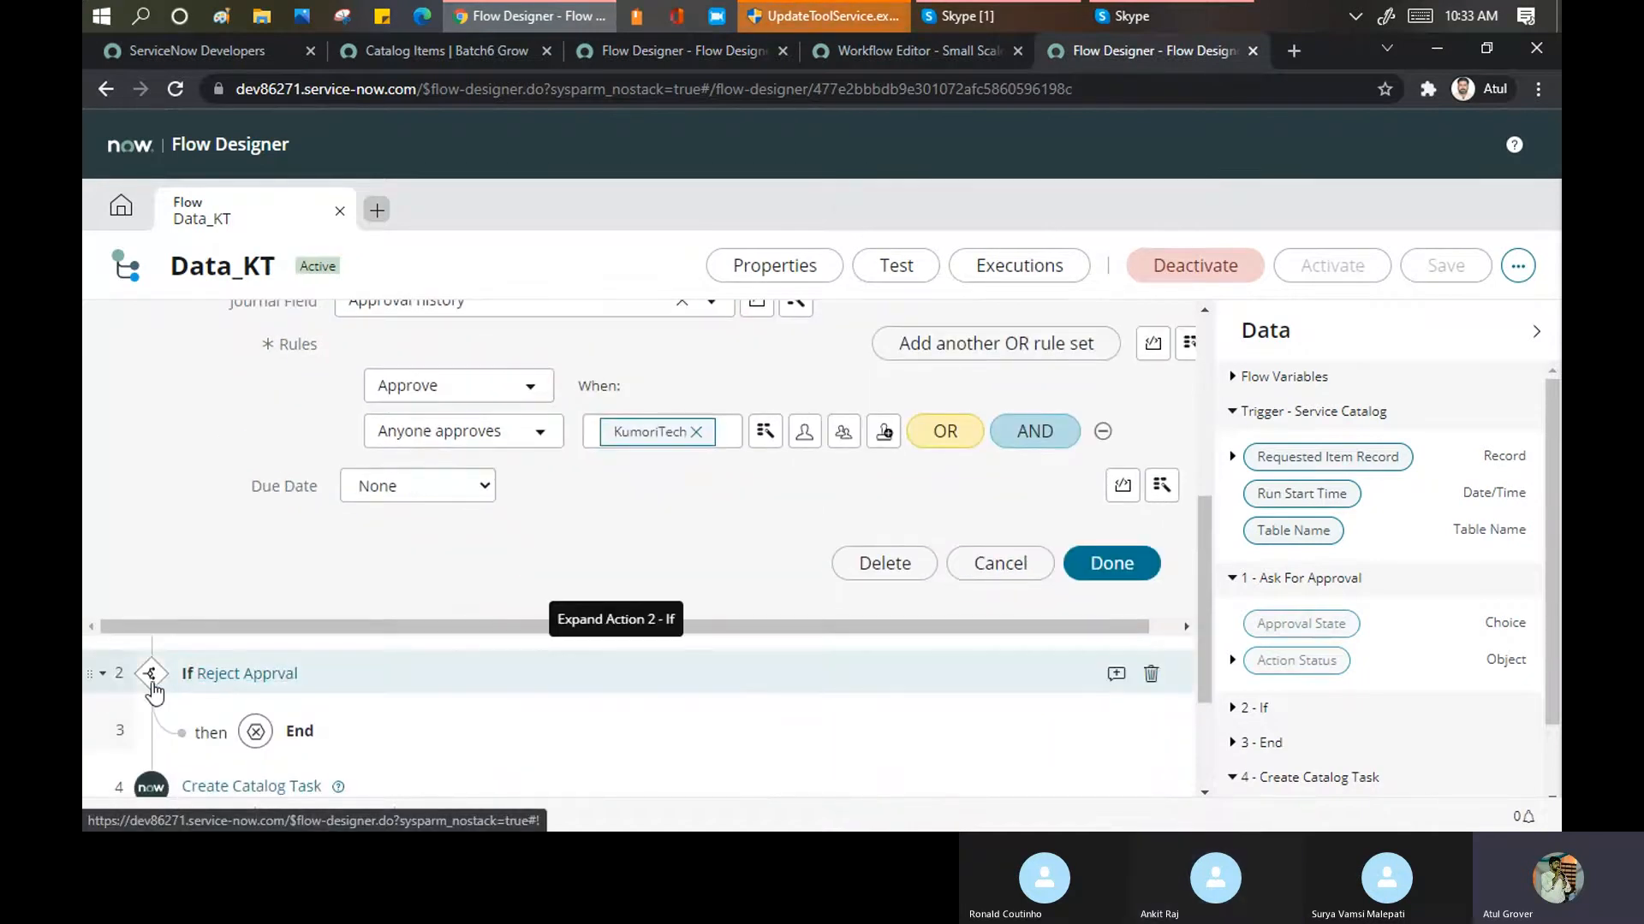
click(192, 681)
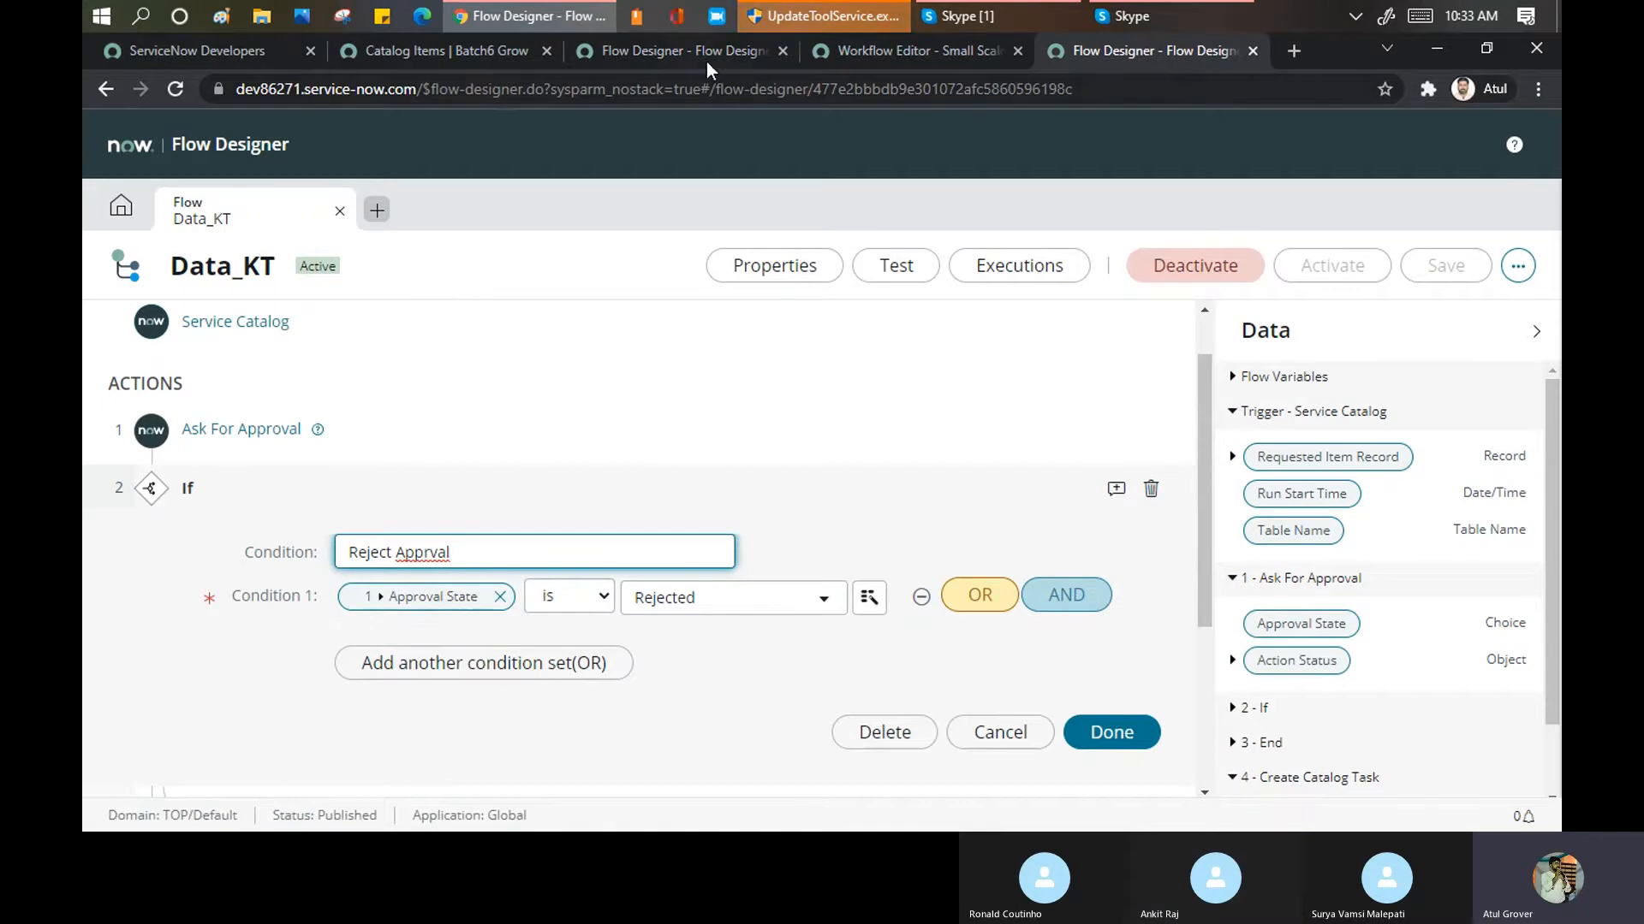
click(440, 44)
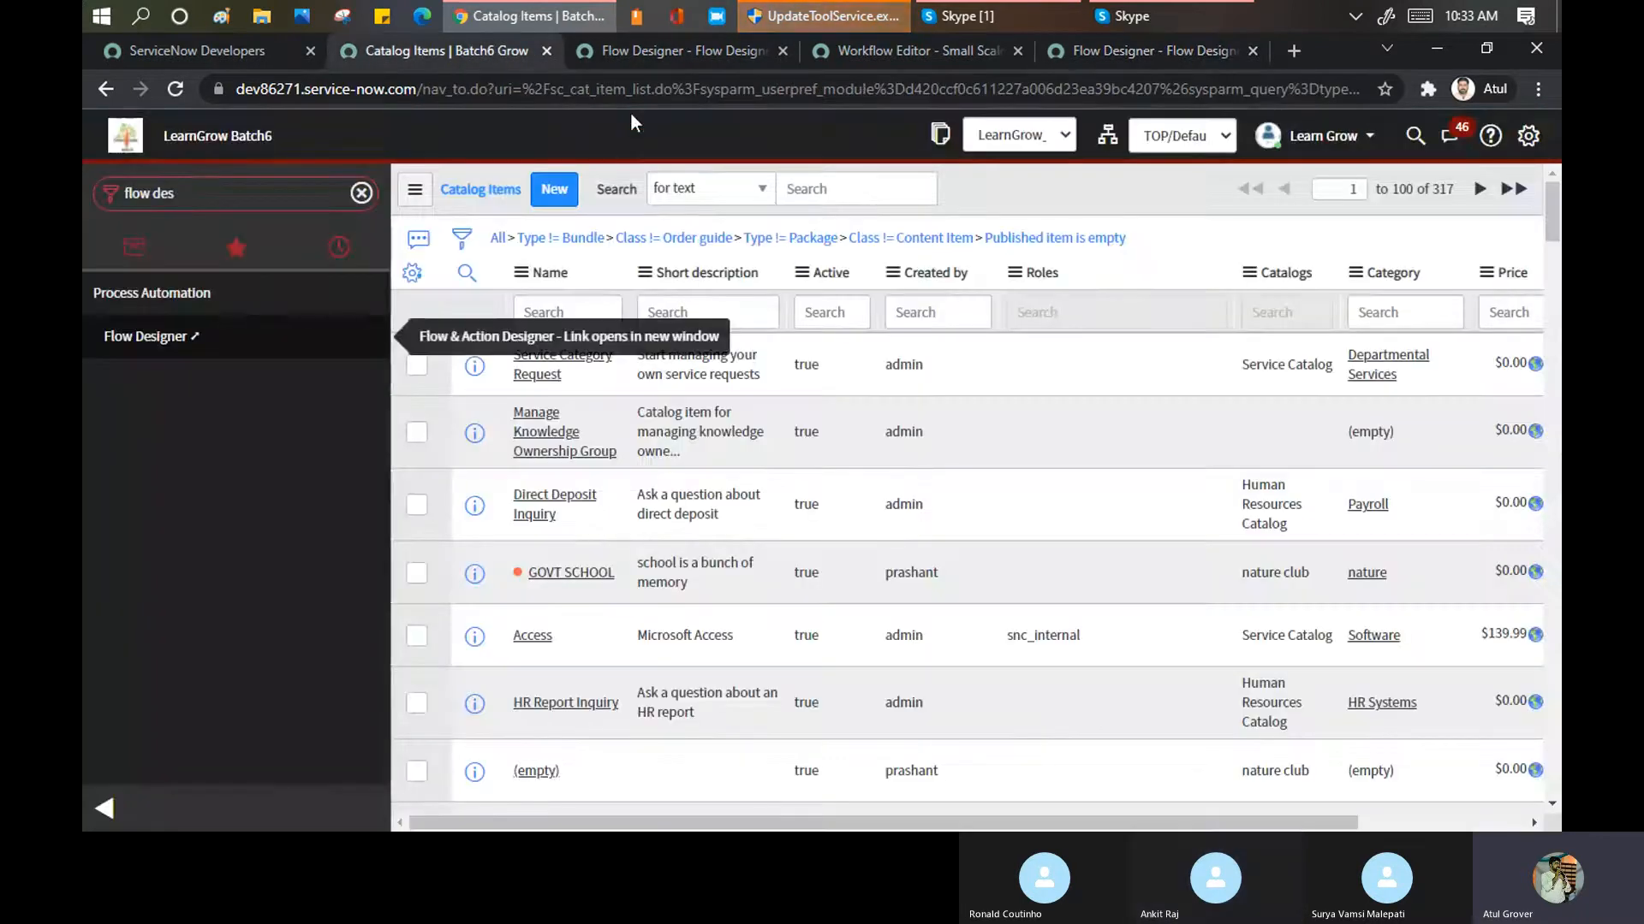
click(624, 50)
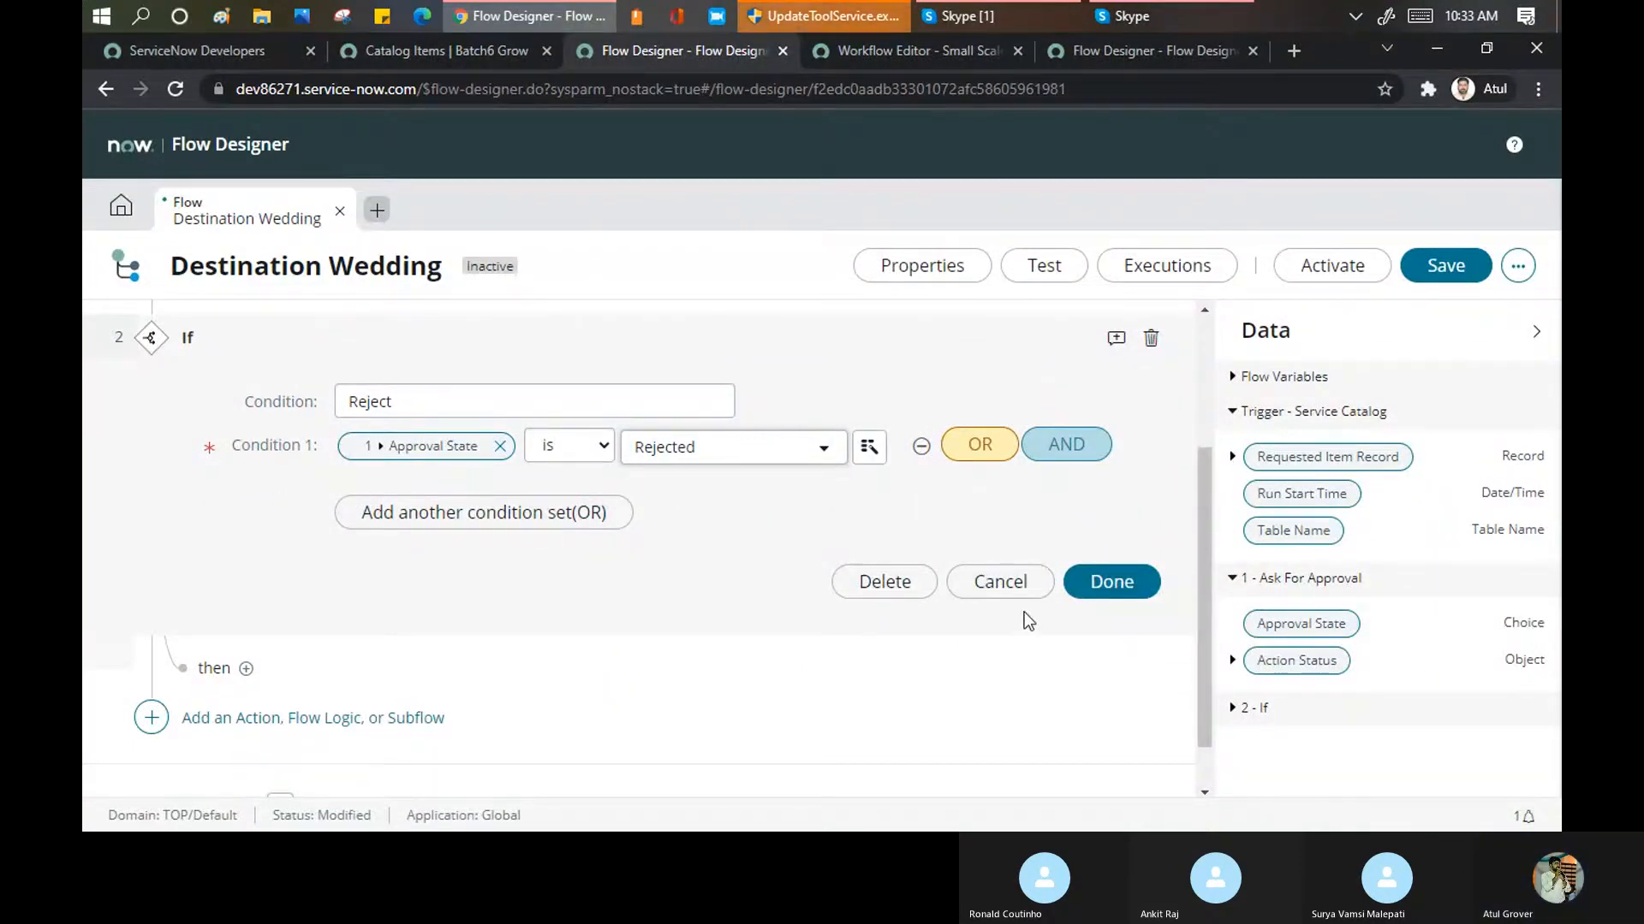
click(1111, 583)
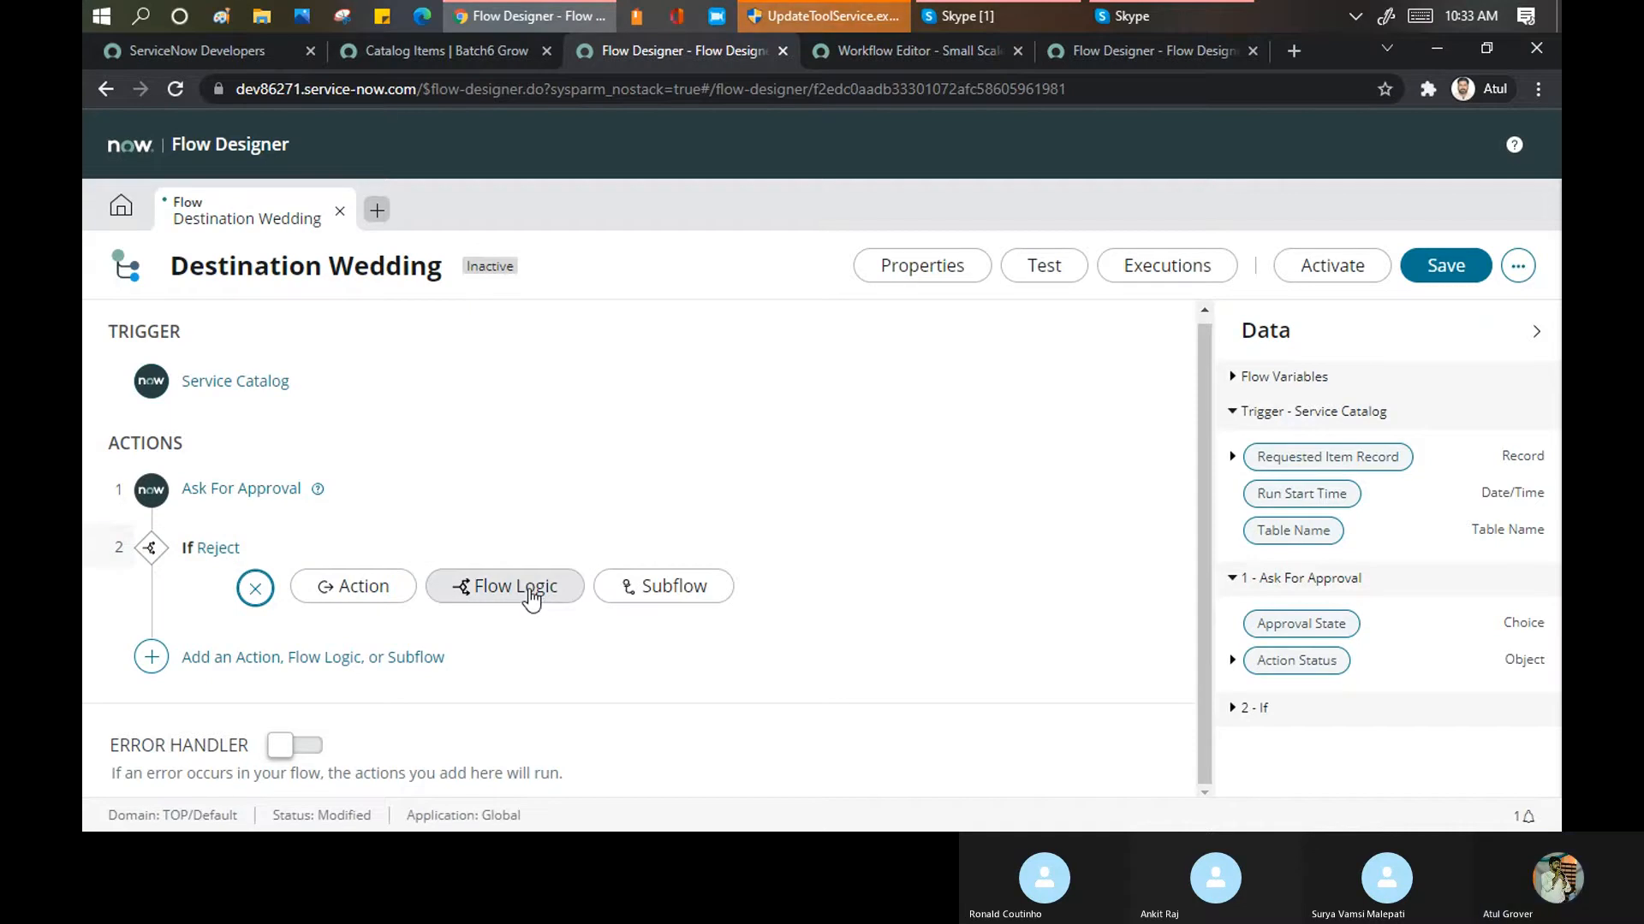
click(233, 555)
scroll(955, 608, down, 1)
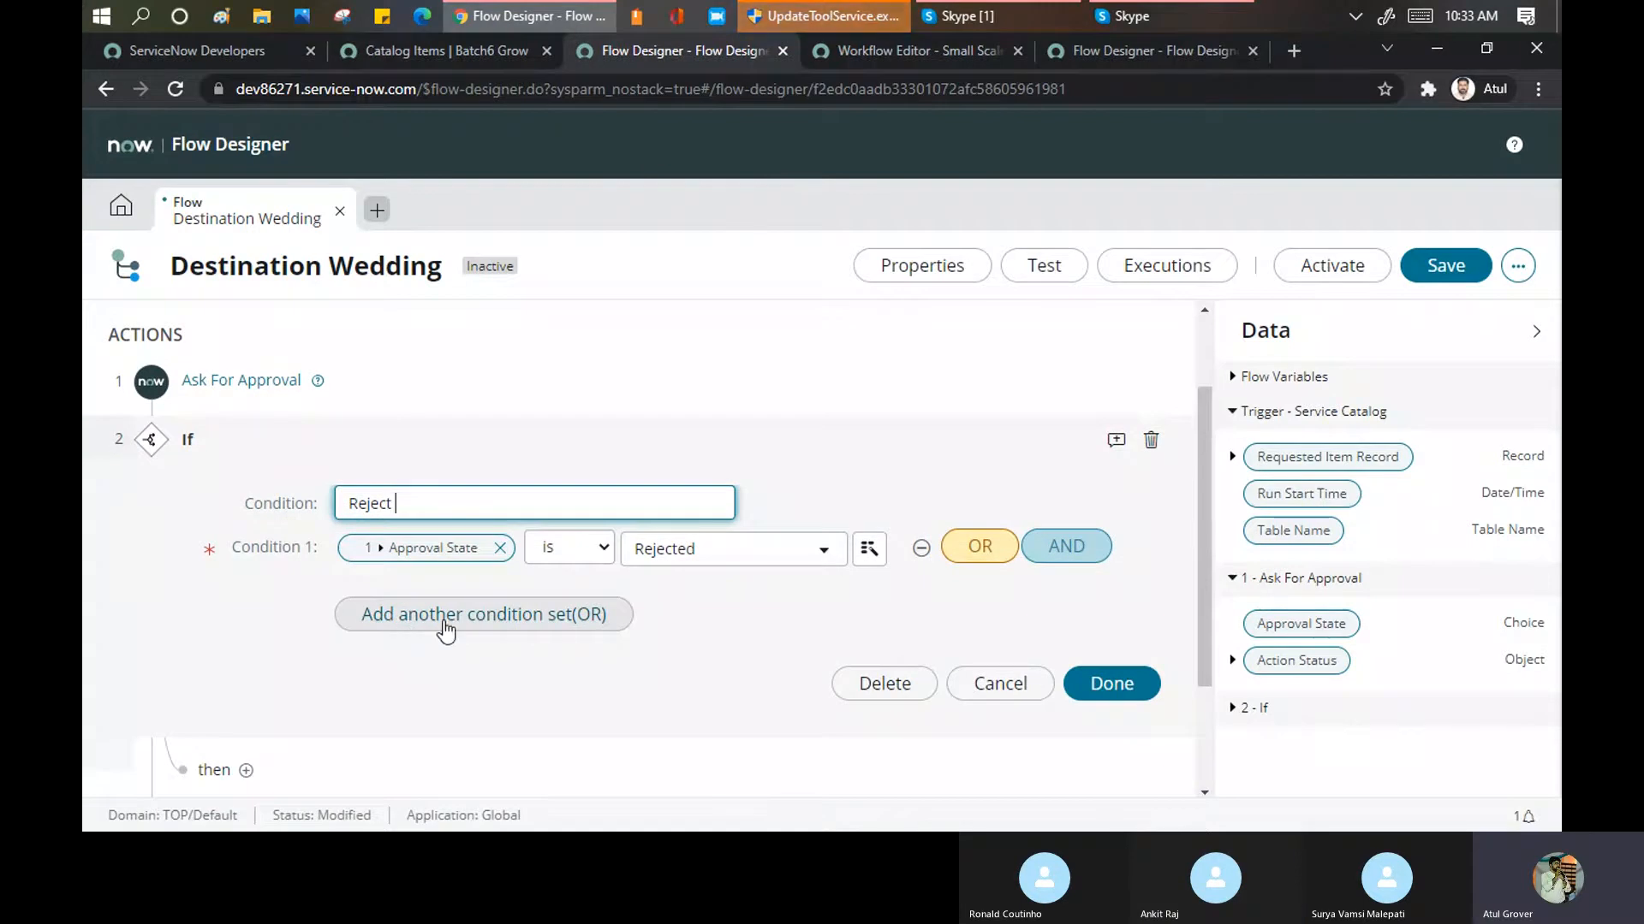
scroll(231, 678, down, 1)
click(247, 664)
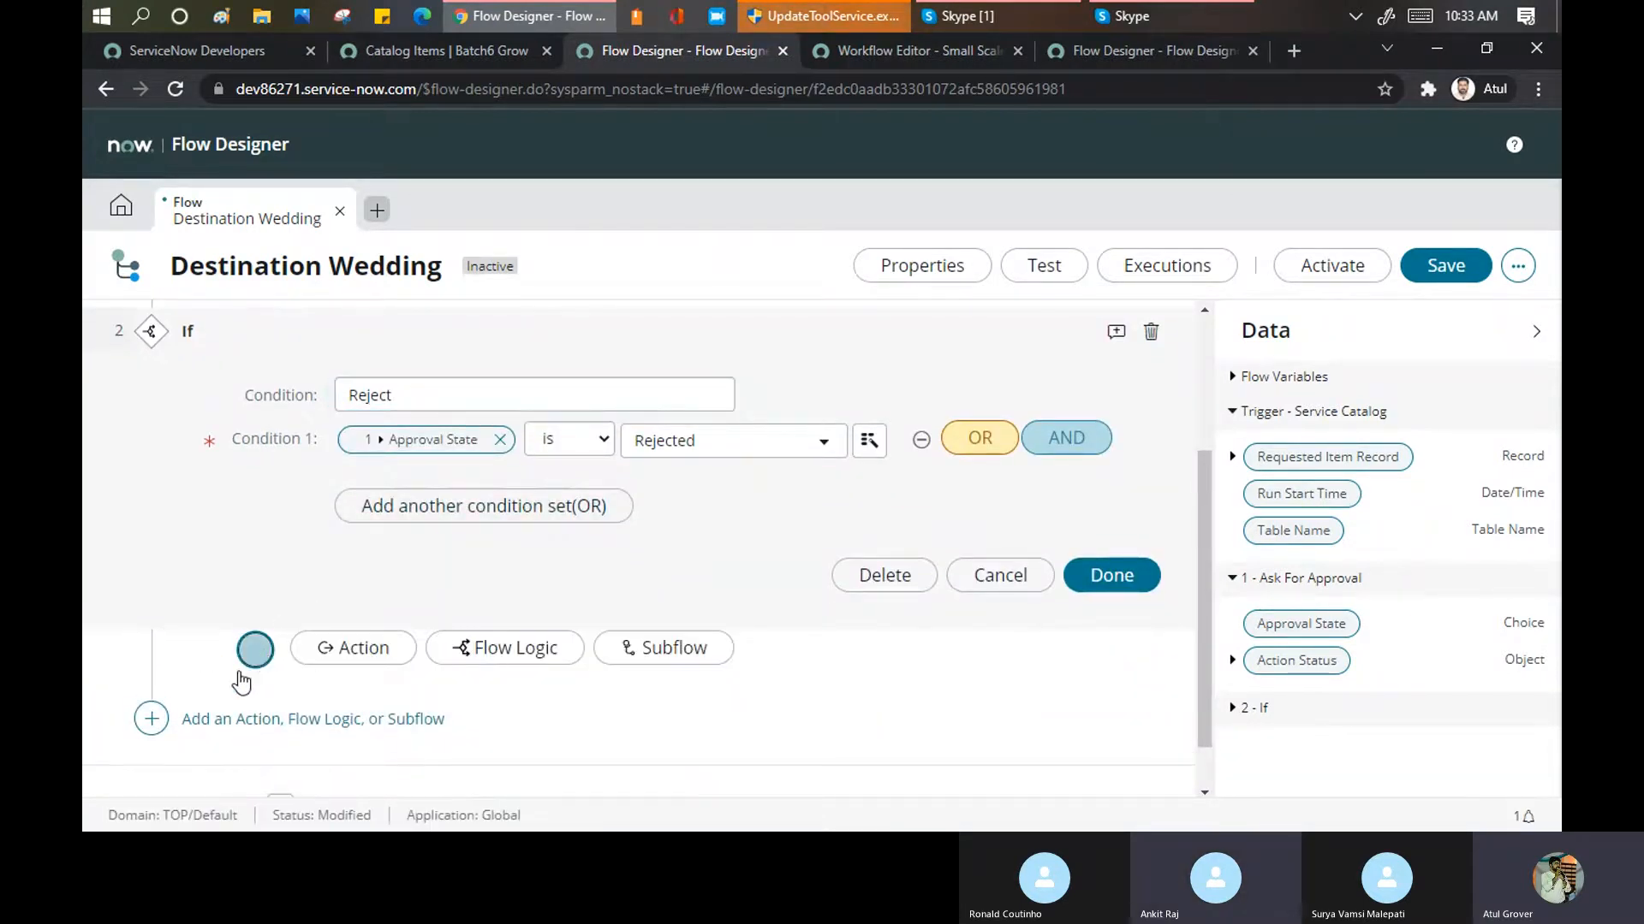
click(209, 663)
click(218, 554)
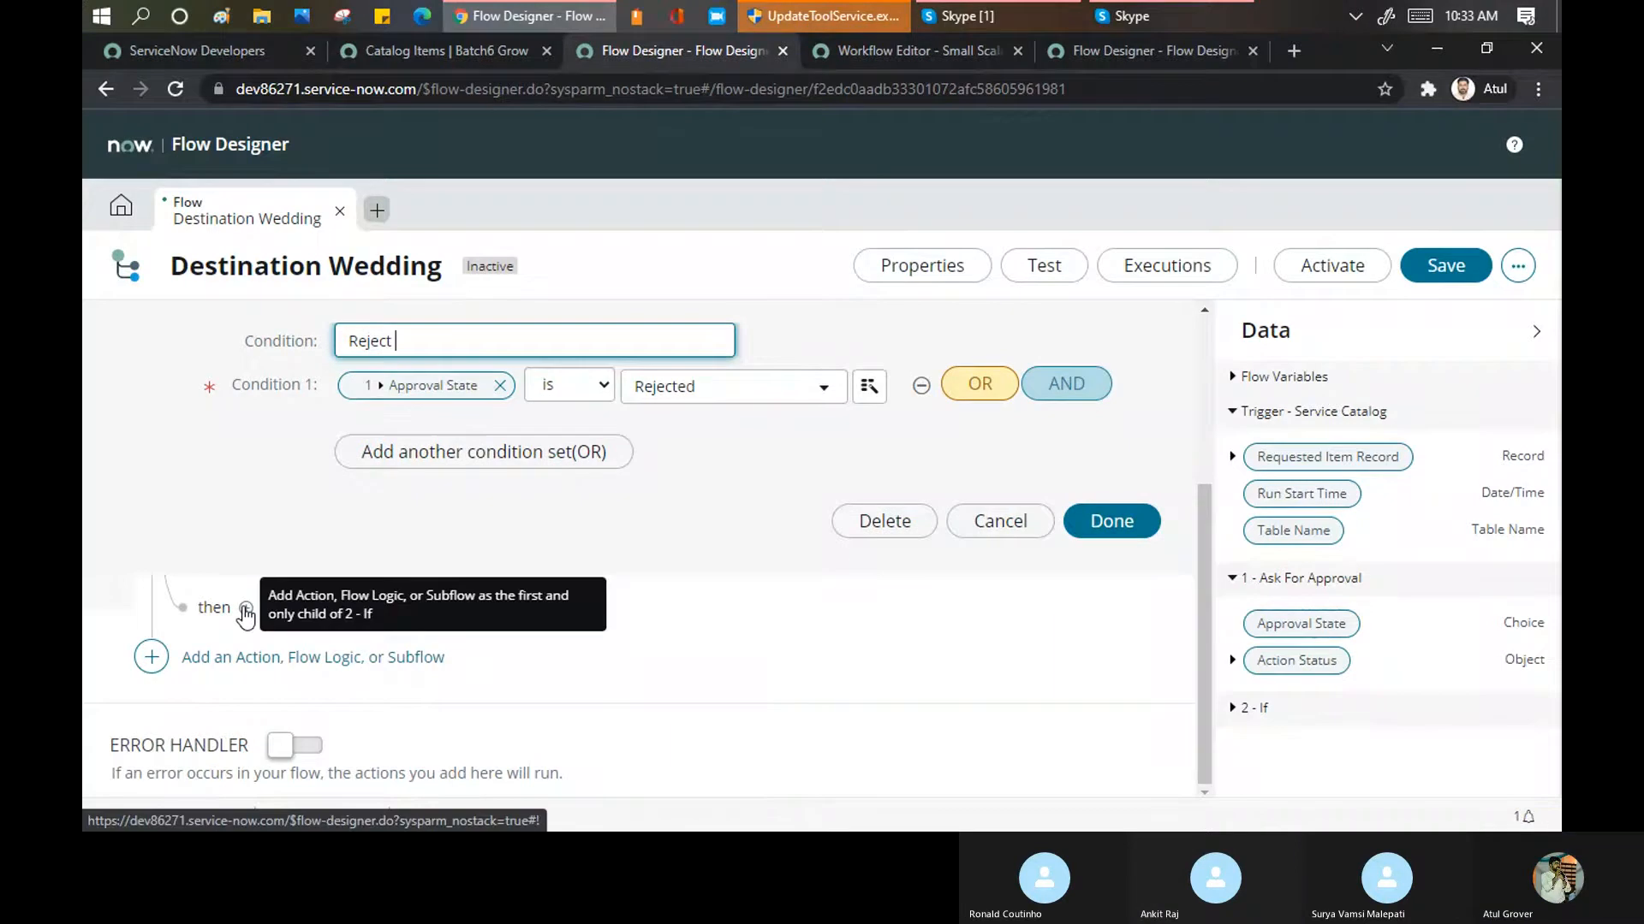
Add an End flow logic to the then branch of the If Reject condition
click(244, 609)
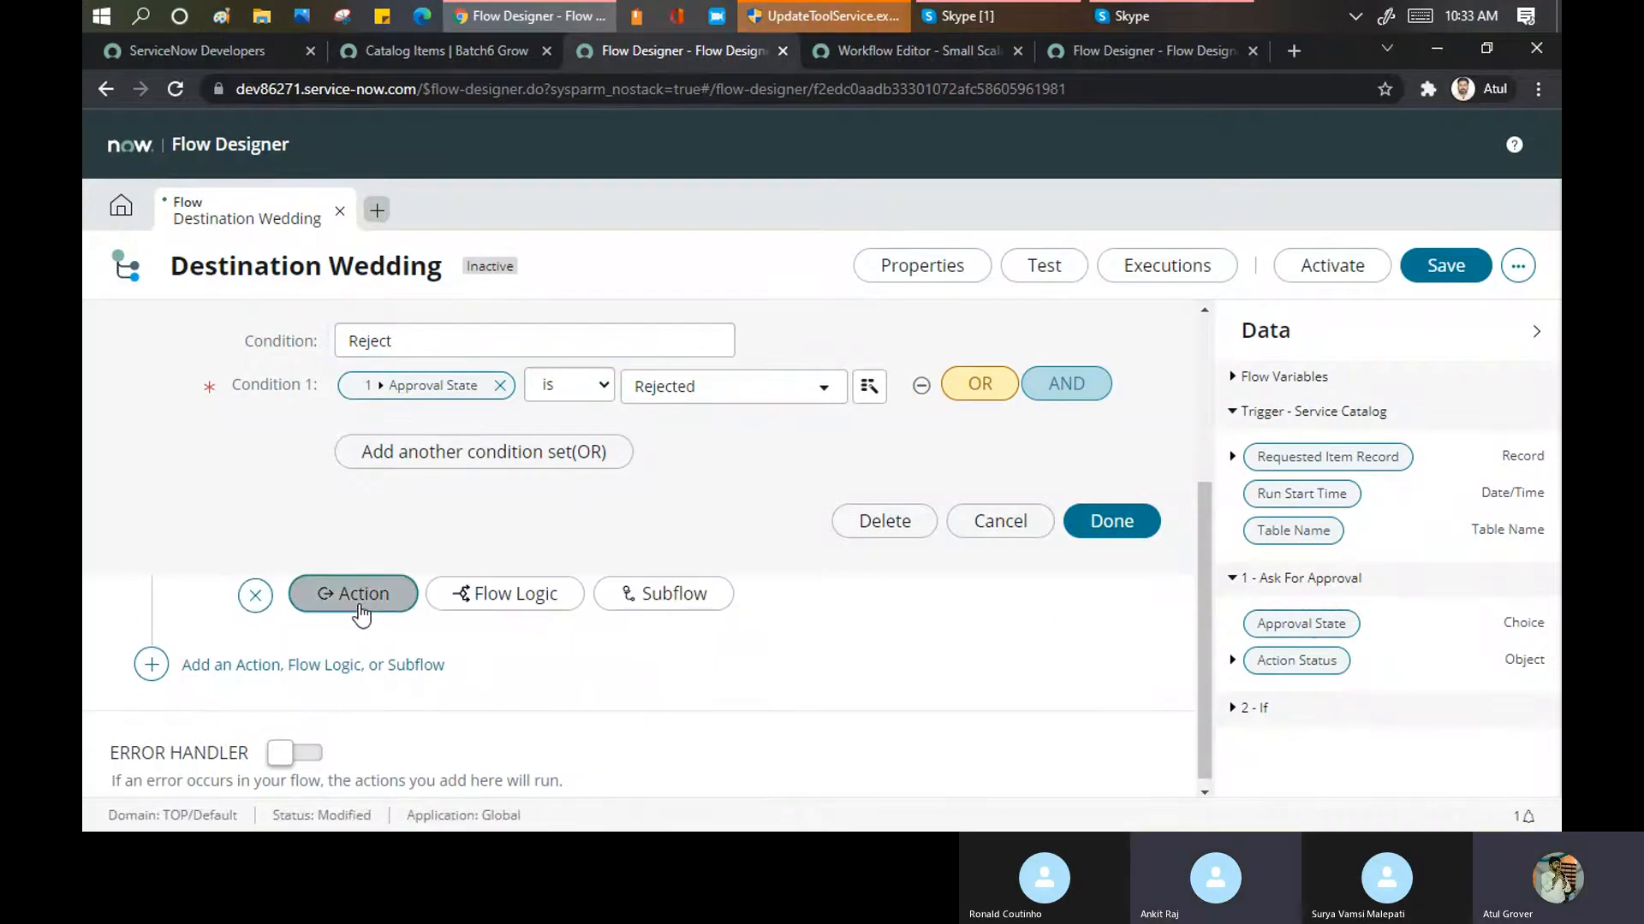
click(360, 605)
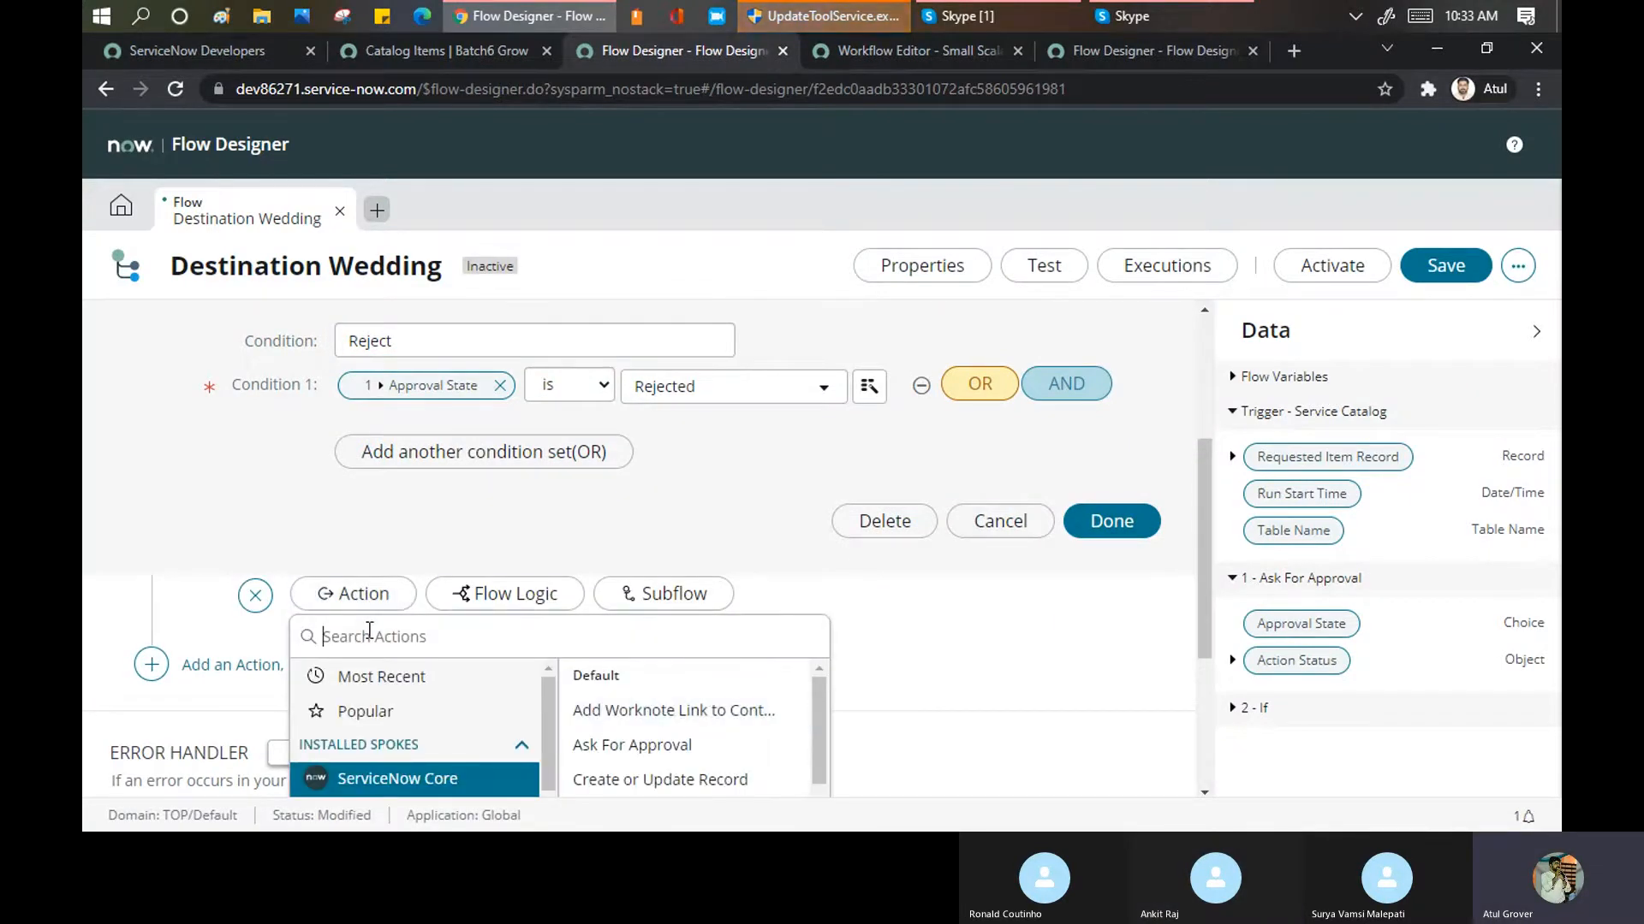
scroll(428, 682, down, 3)
scroll(484, 685, down, 3)
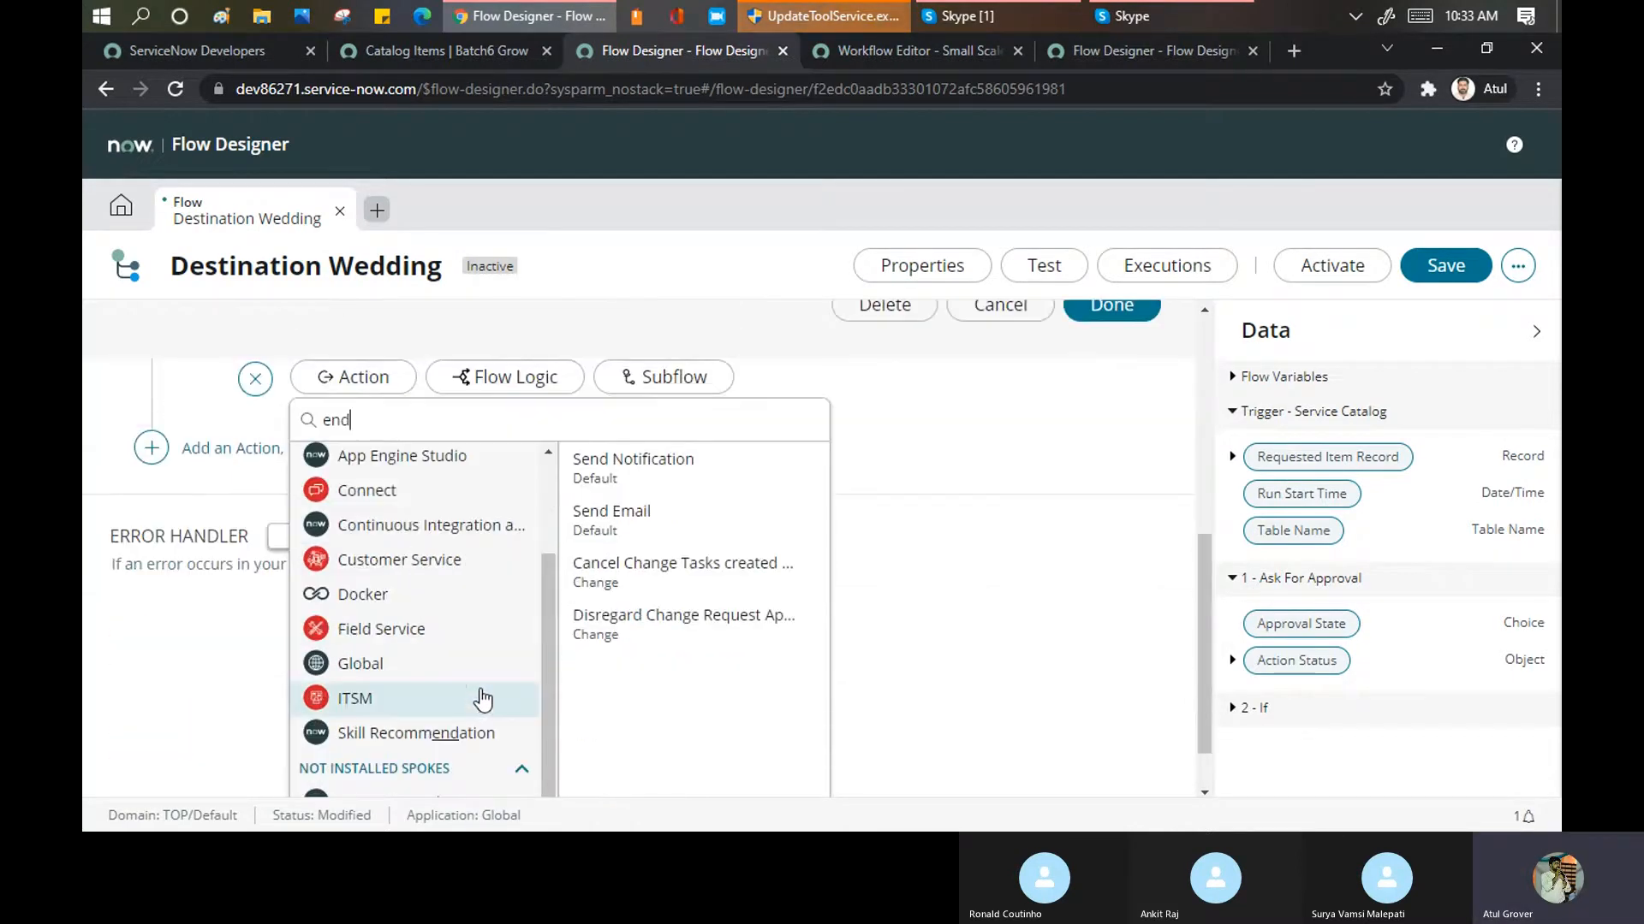
click(499, 379)
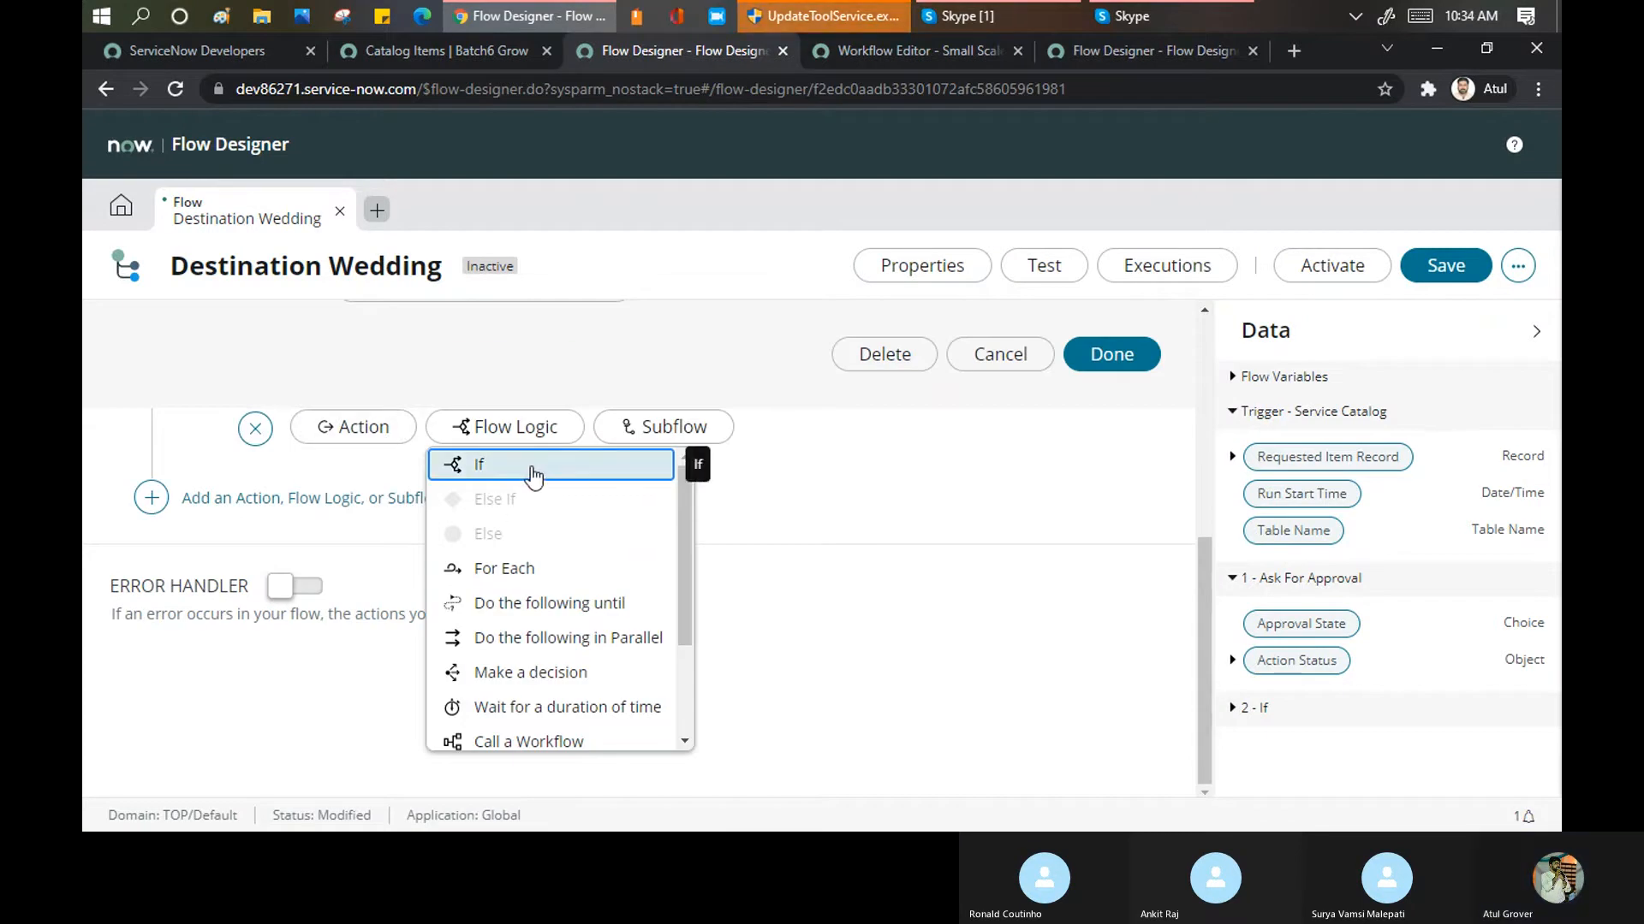
scroll(547, 572, down, 2)
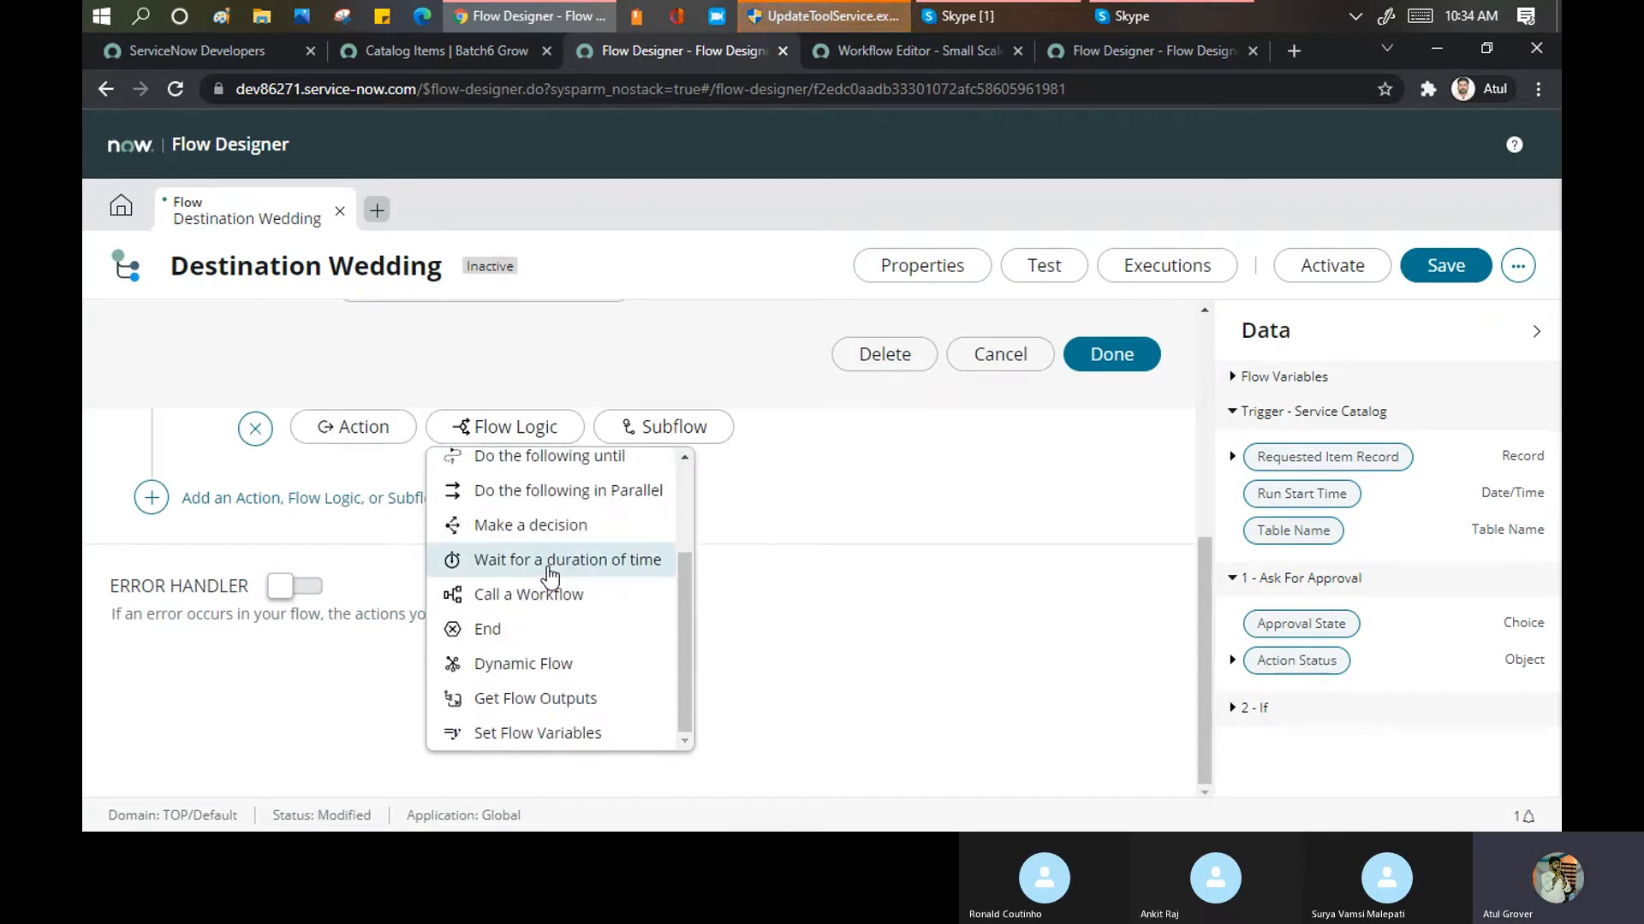
click(476, 644)
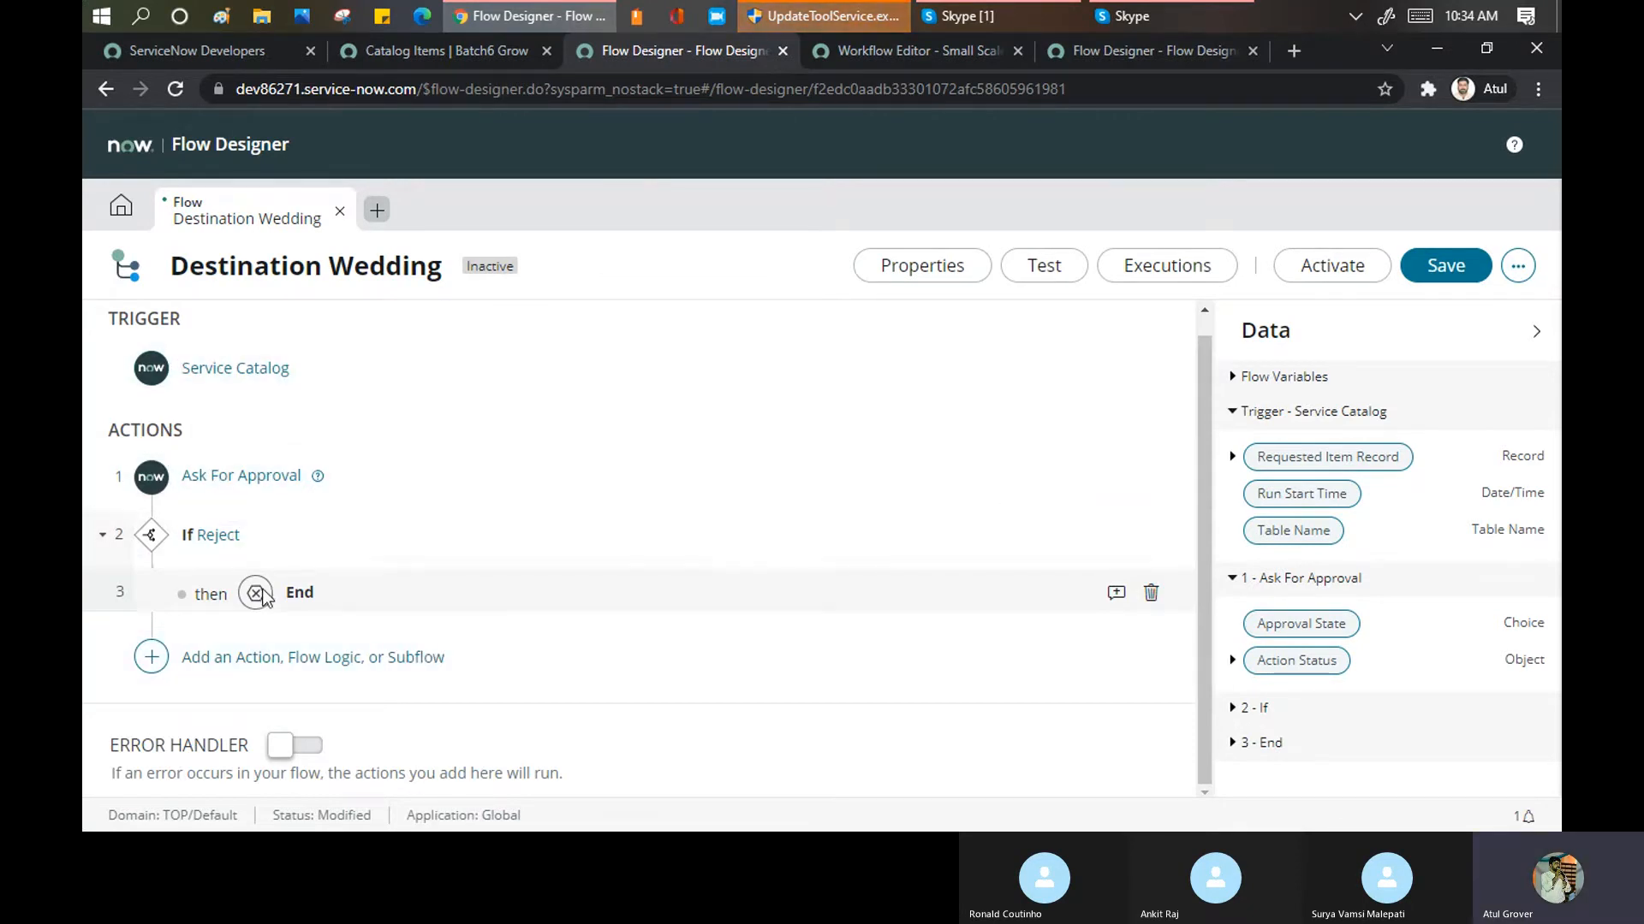
Review the Ask For Approval settings and the If Reject condition of the Destination Wedding flow
click(236, 477)
scroll(505, 648, down, 2)
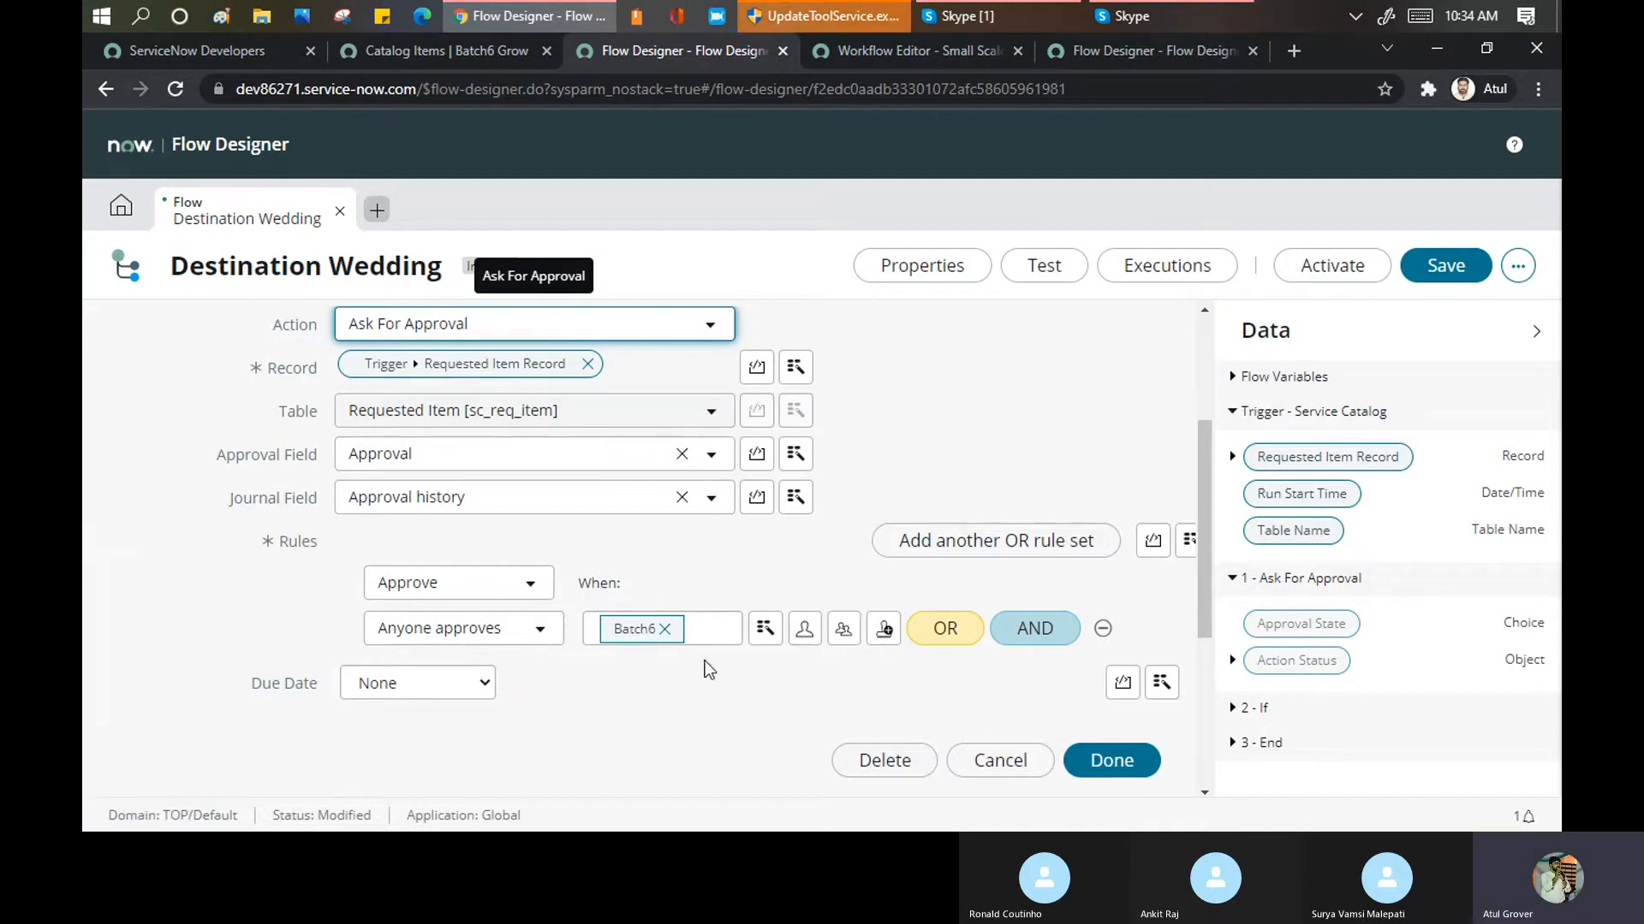
scroll(575, 632, up, 3)
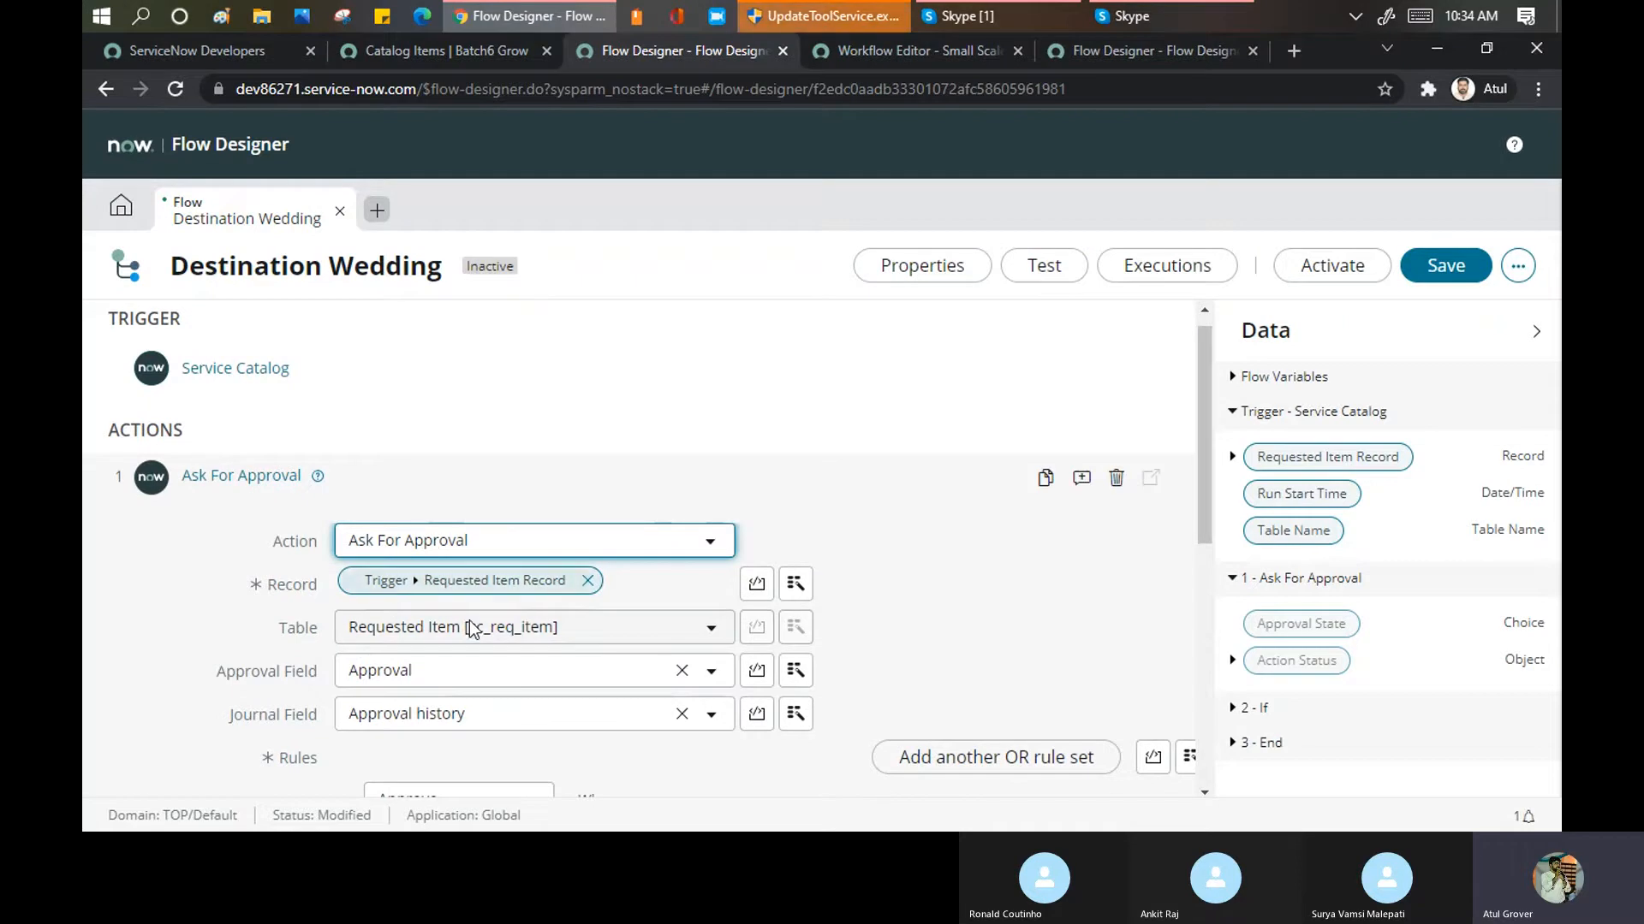
scroll(477, 628, down, 3)
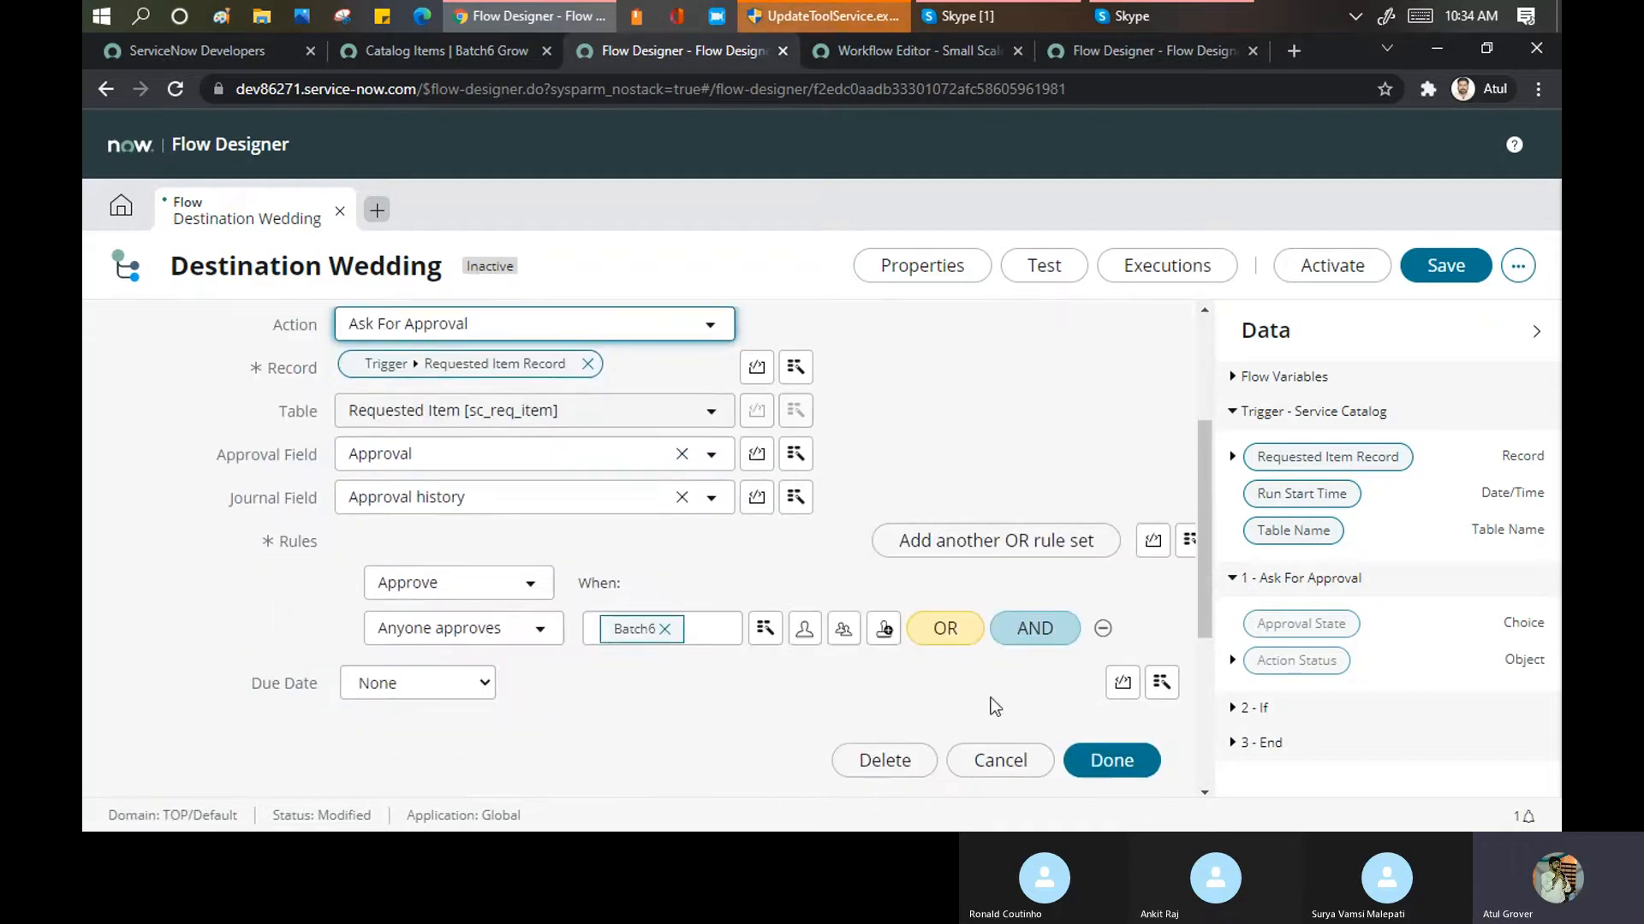
click(1108, 759)
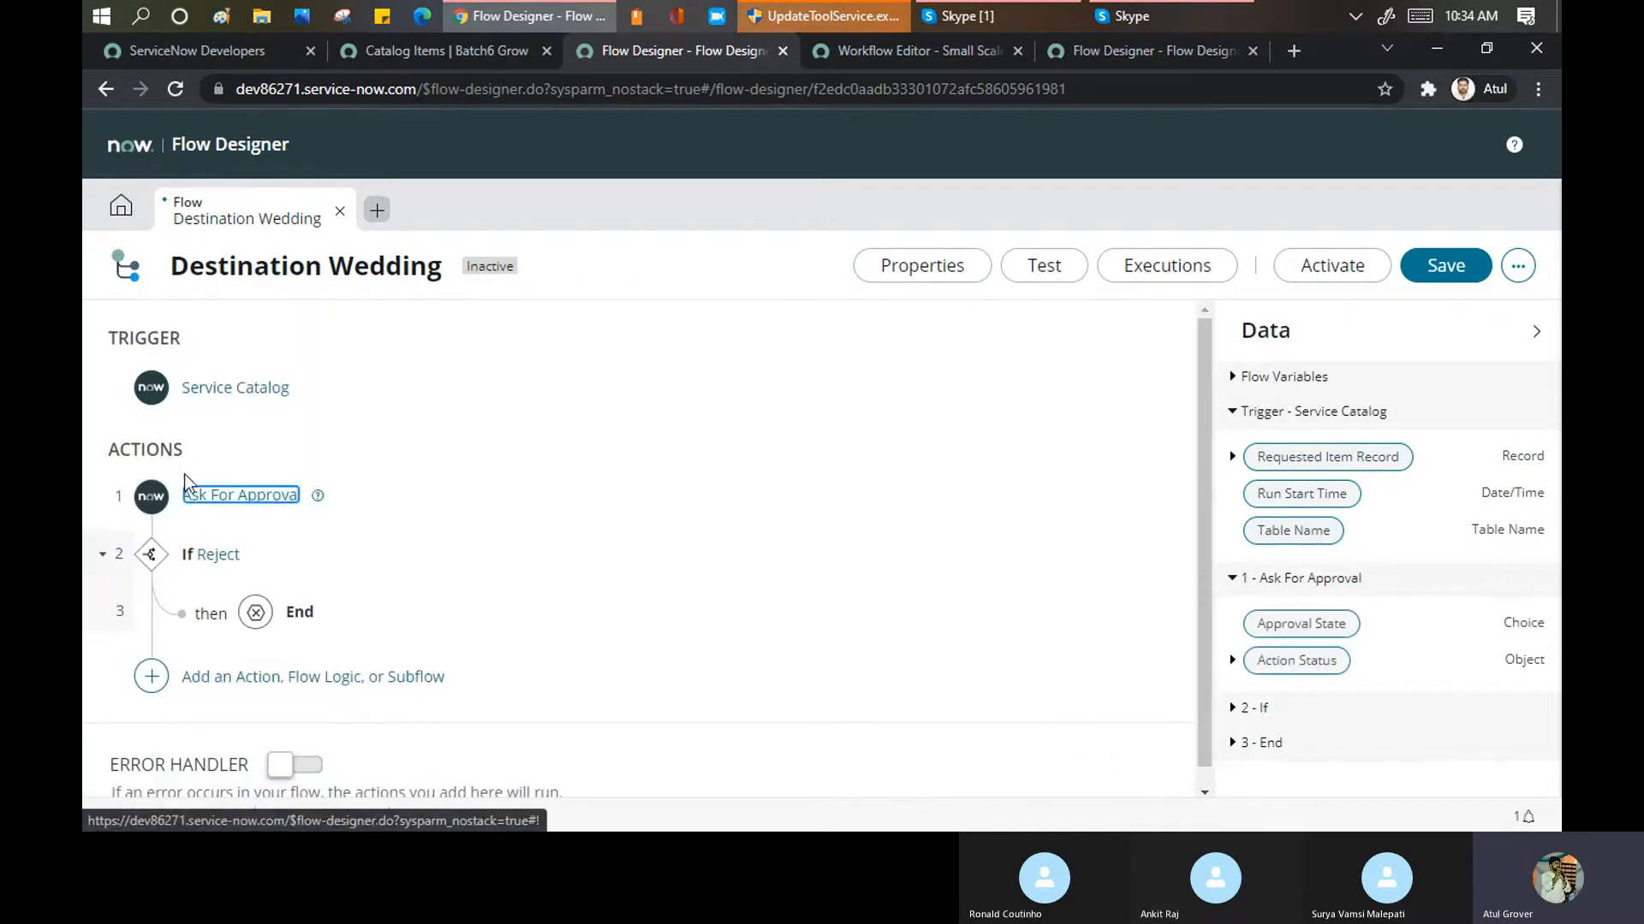
click(210, 552)
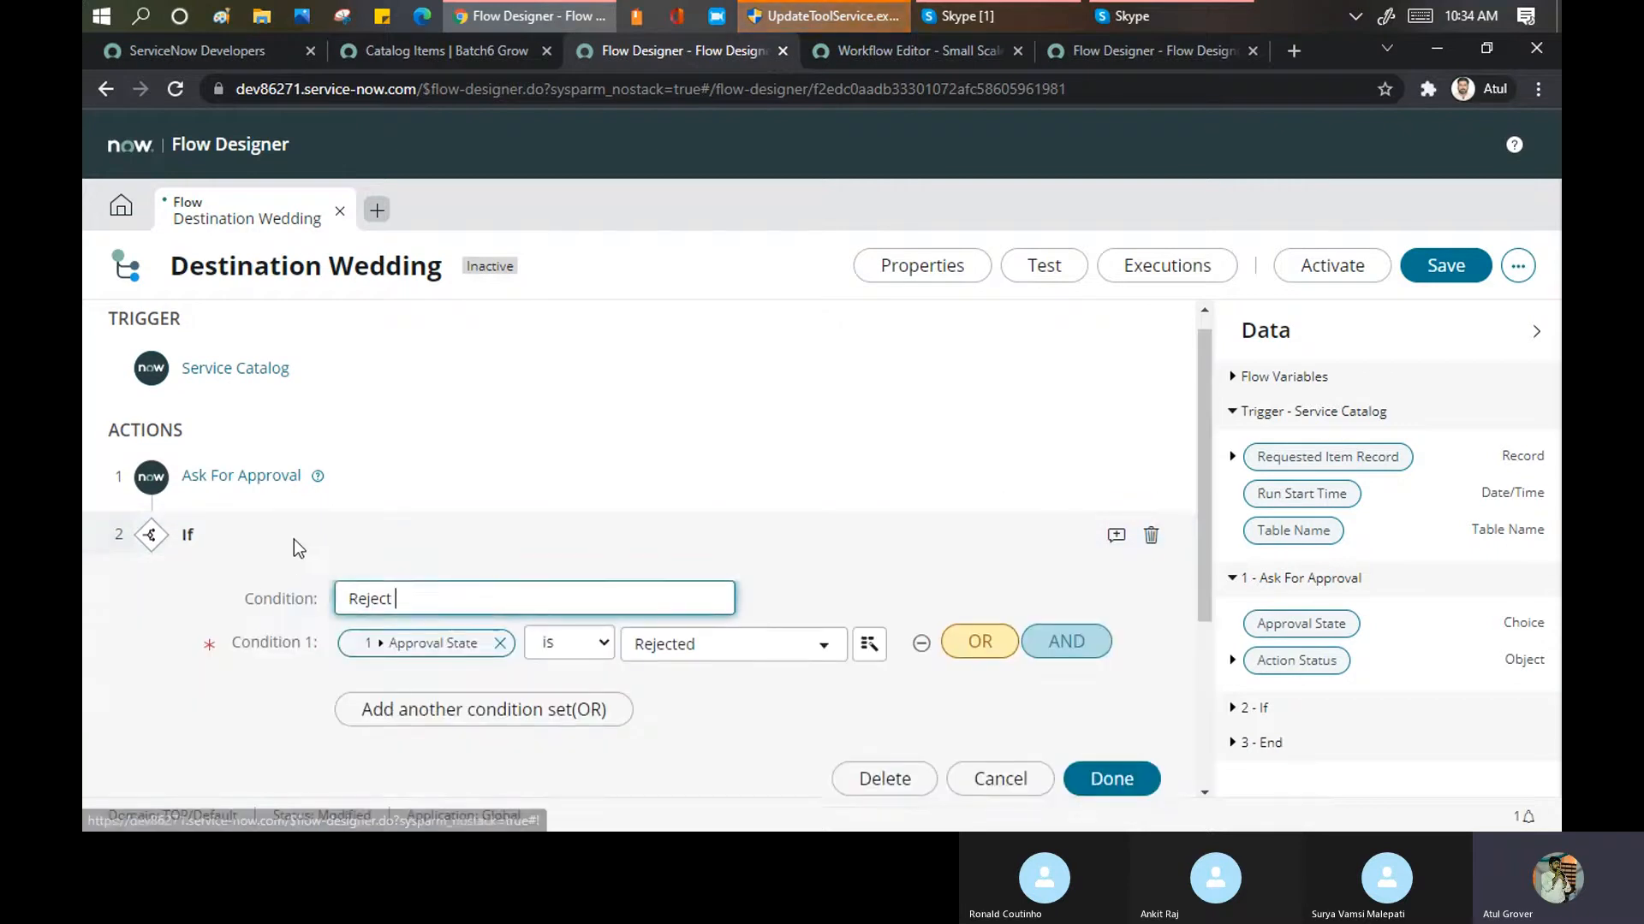
scroll(283, 666, down, 2)
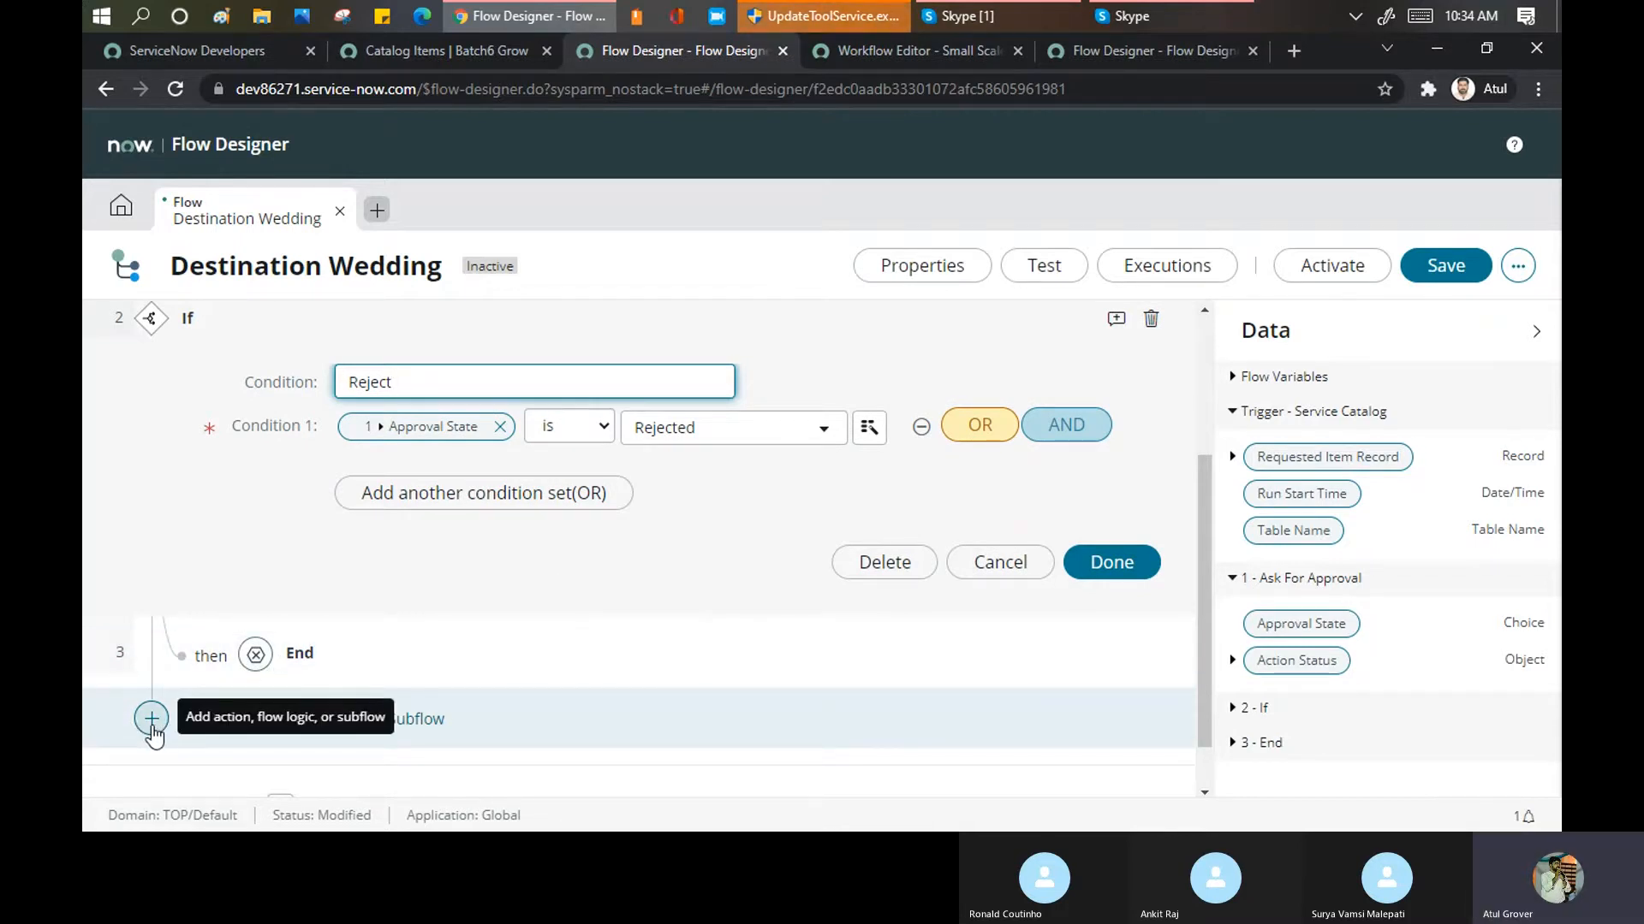
scroll(233, 419, up, 1)
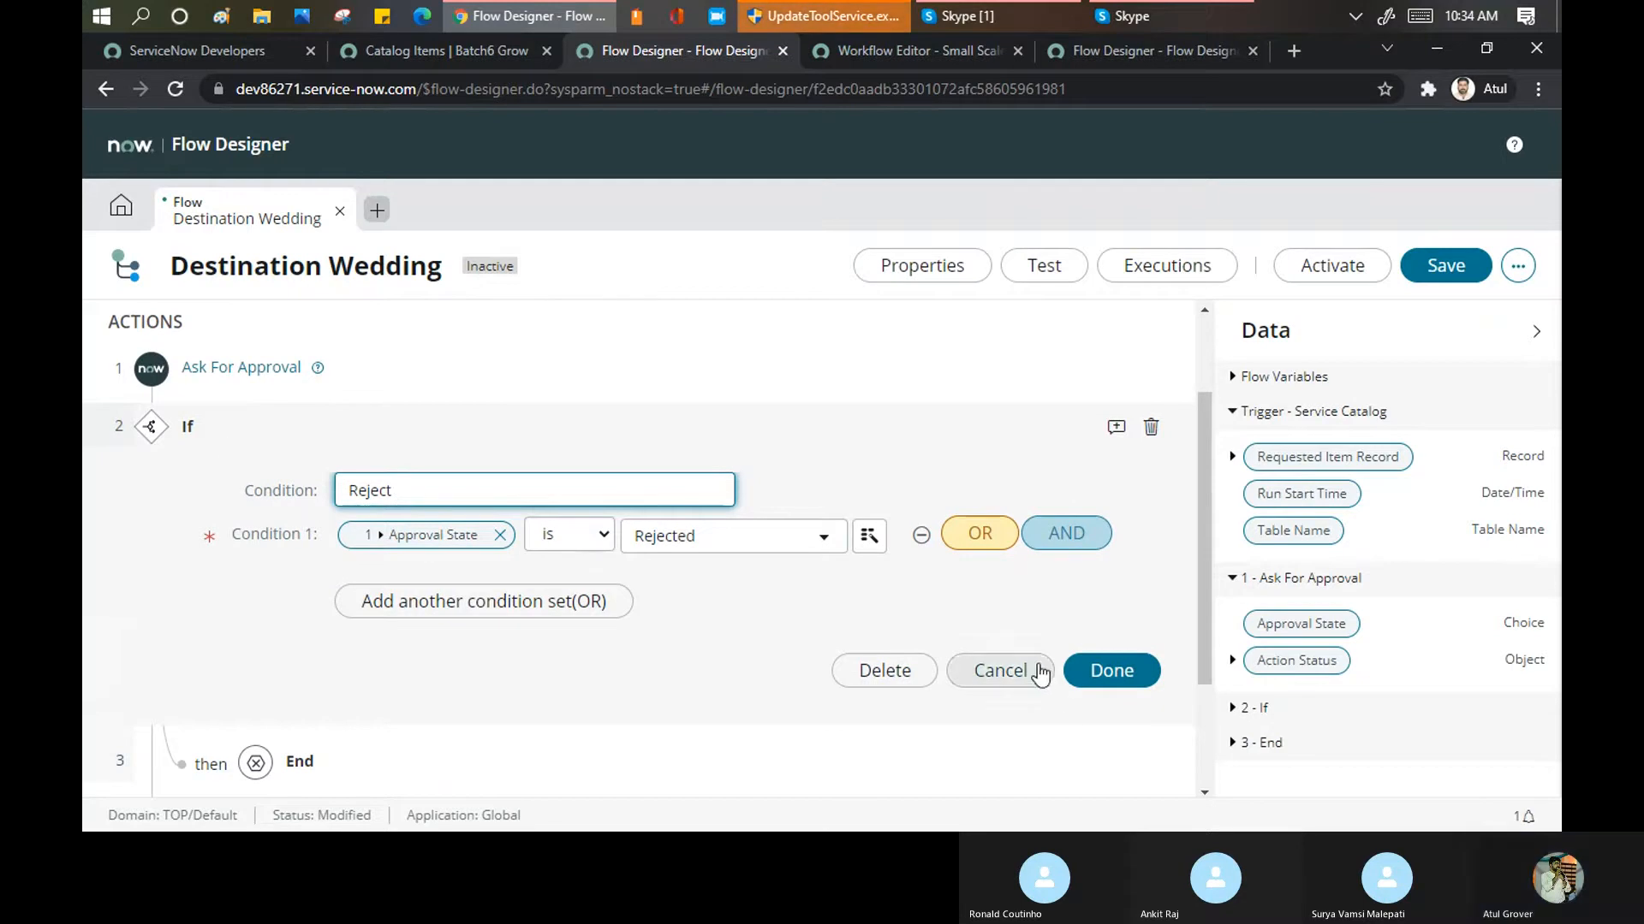
click(1075, 671)
scroll(205, 577, up, 1)
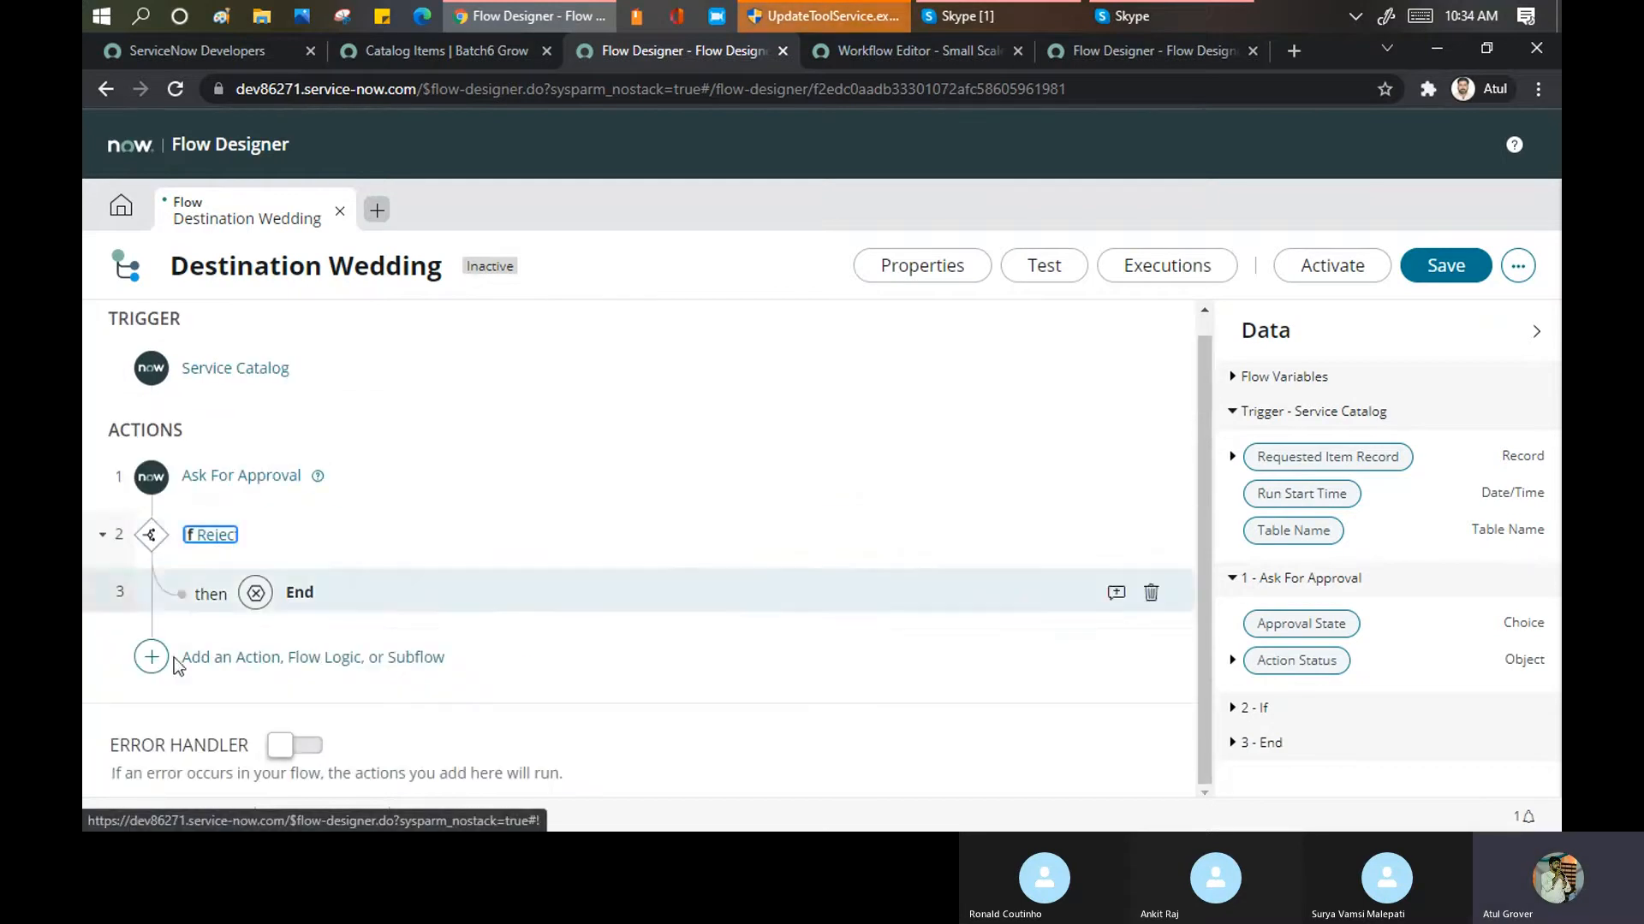
Search the actions for catalog task and add Create Catalog Task after the If Reject branch
click(227, 674)
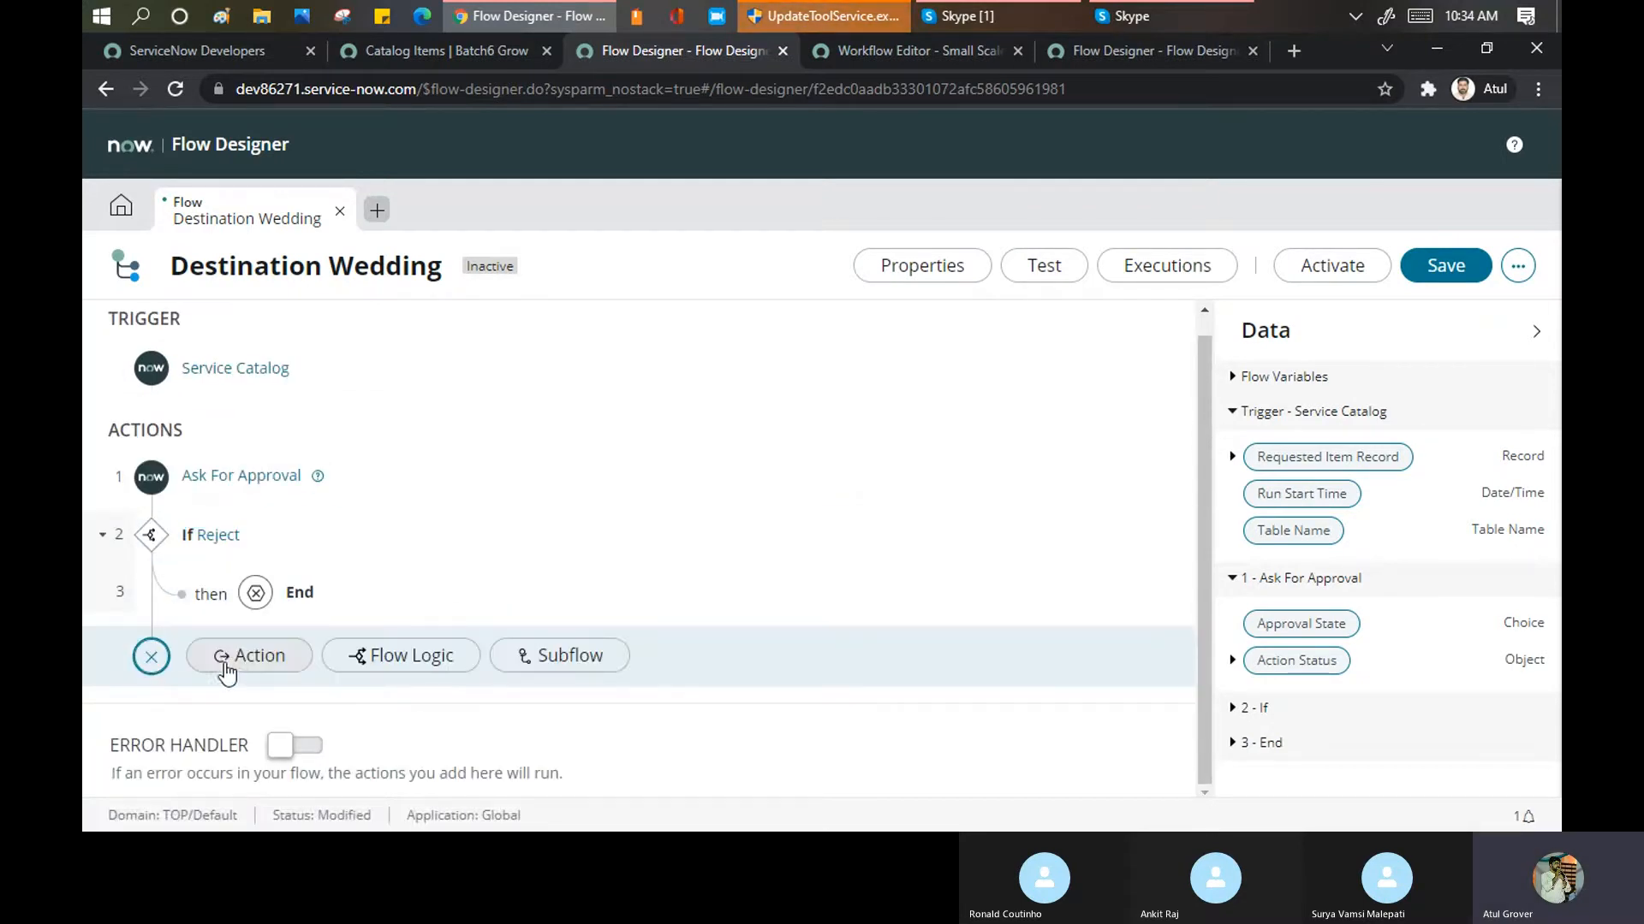
click(238, 672)
scroll(377, 618, down, 3)
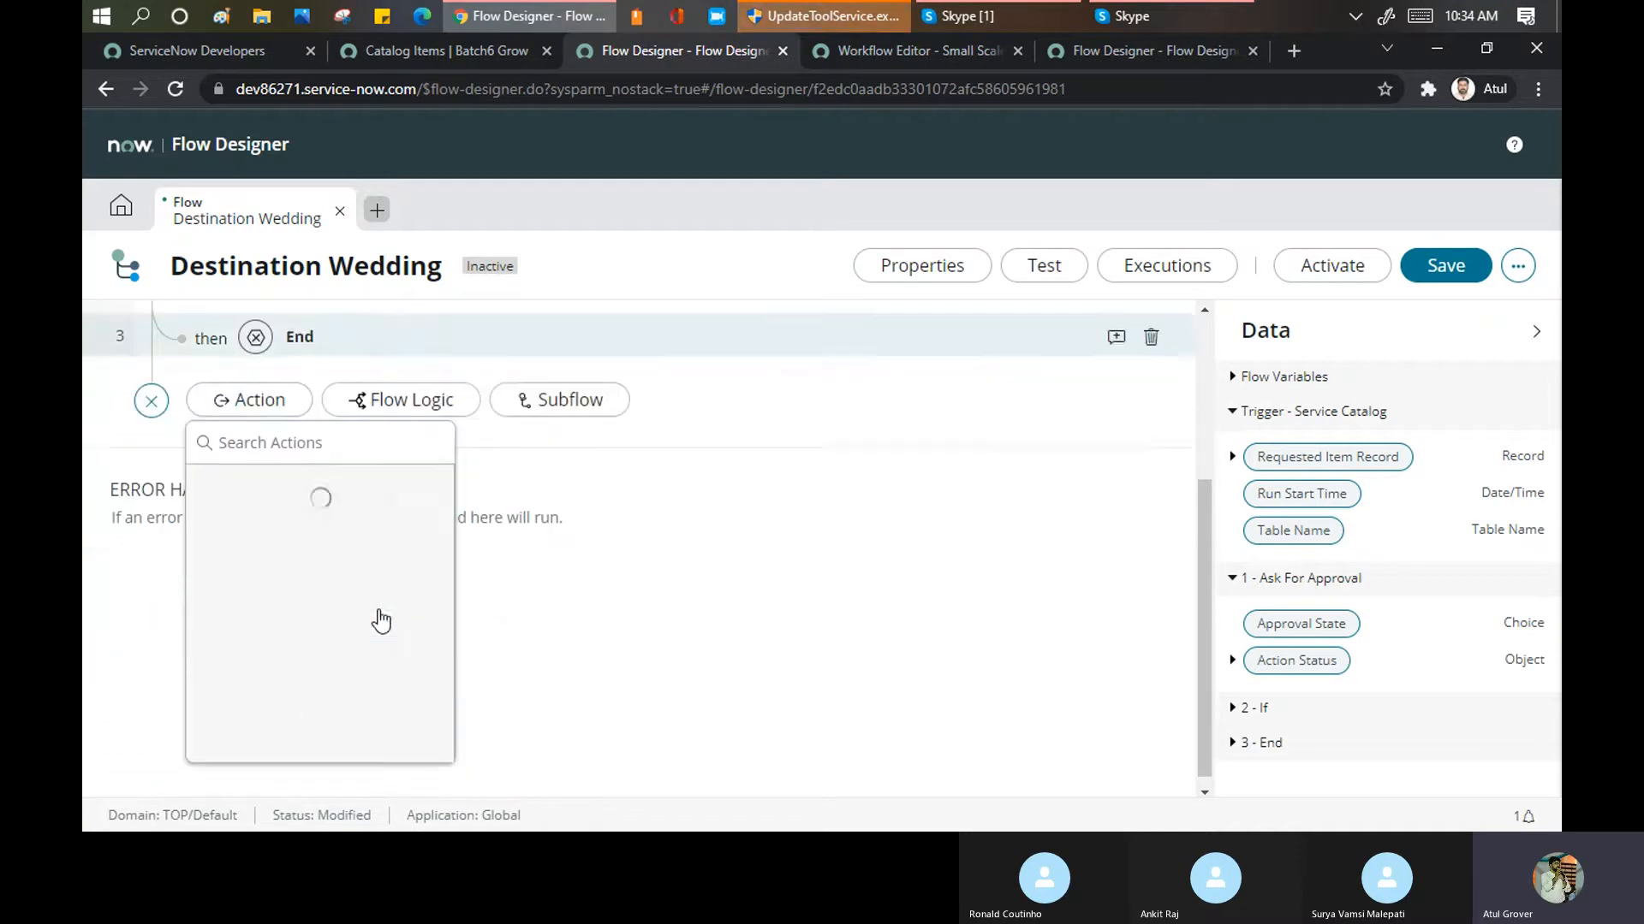
click(319, 434)
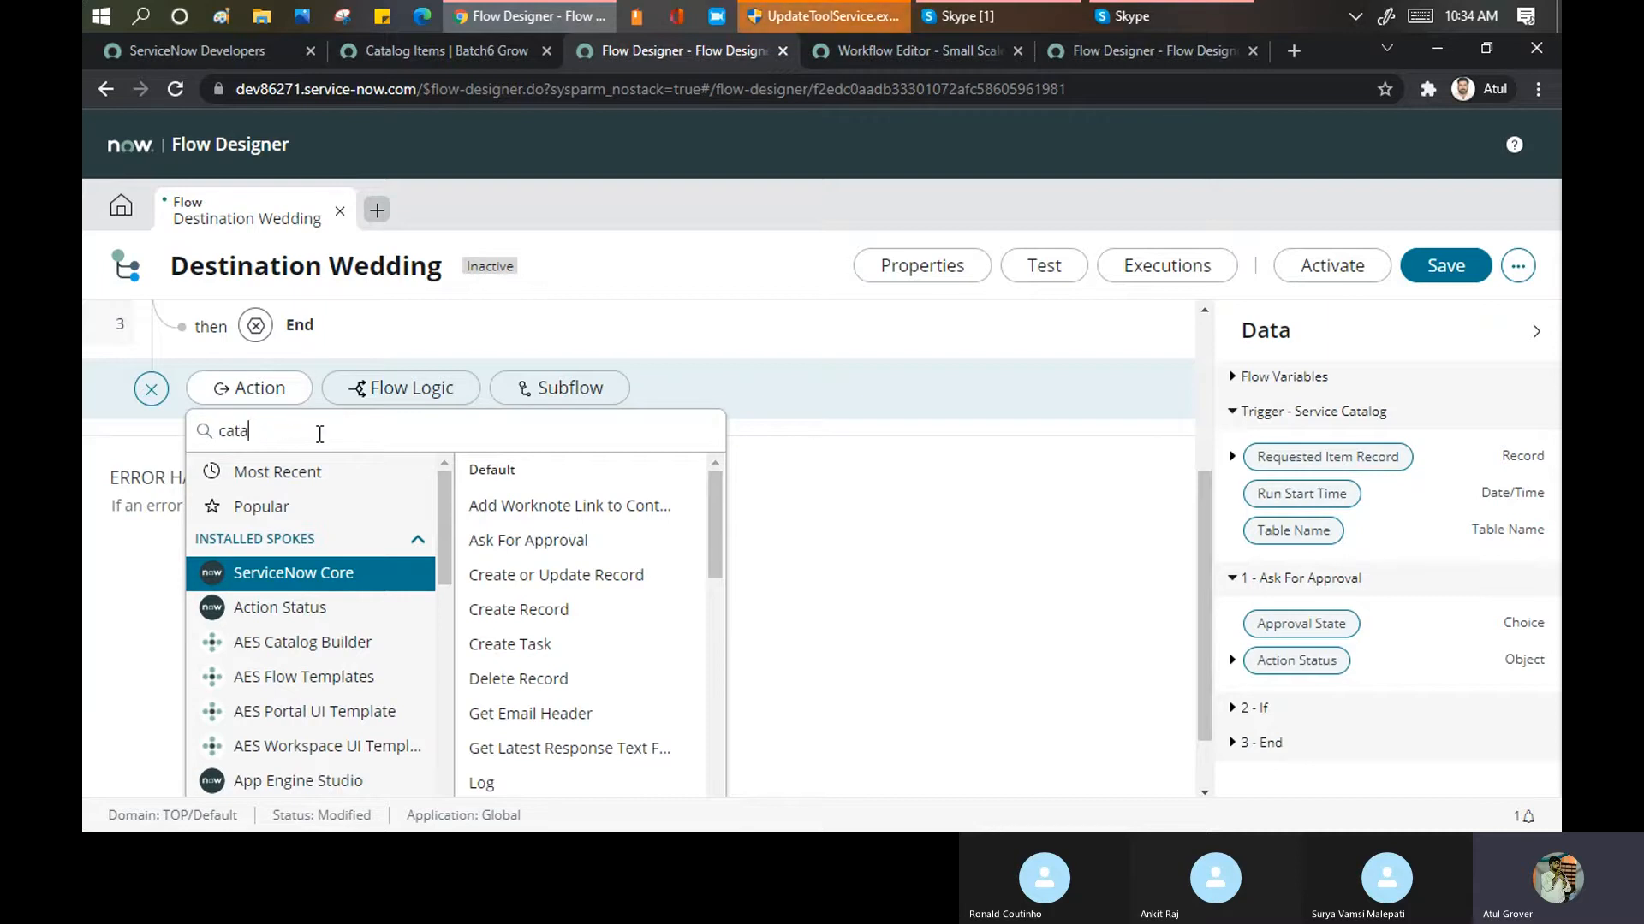
text(task)
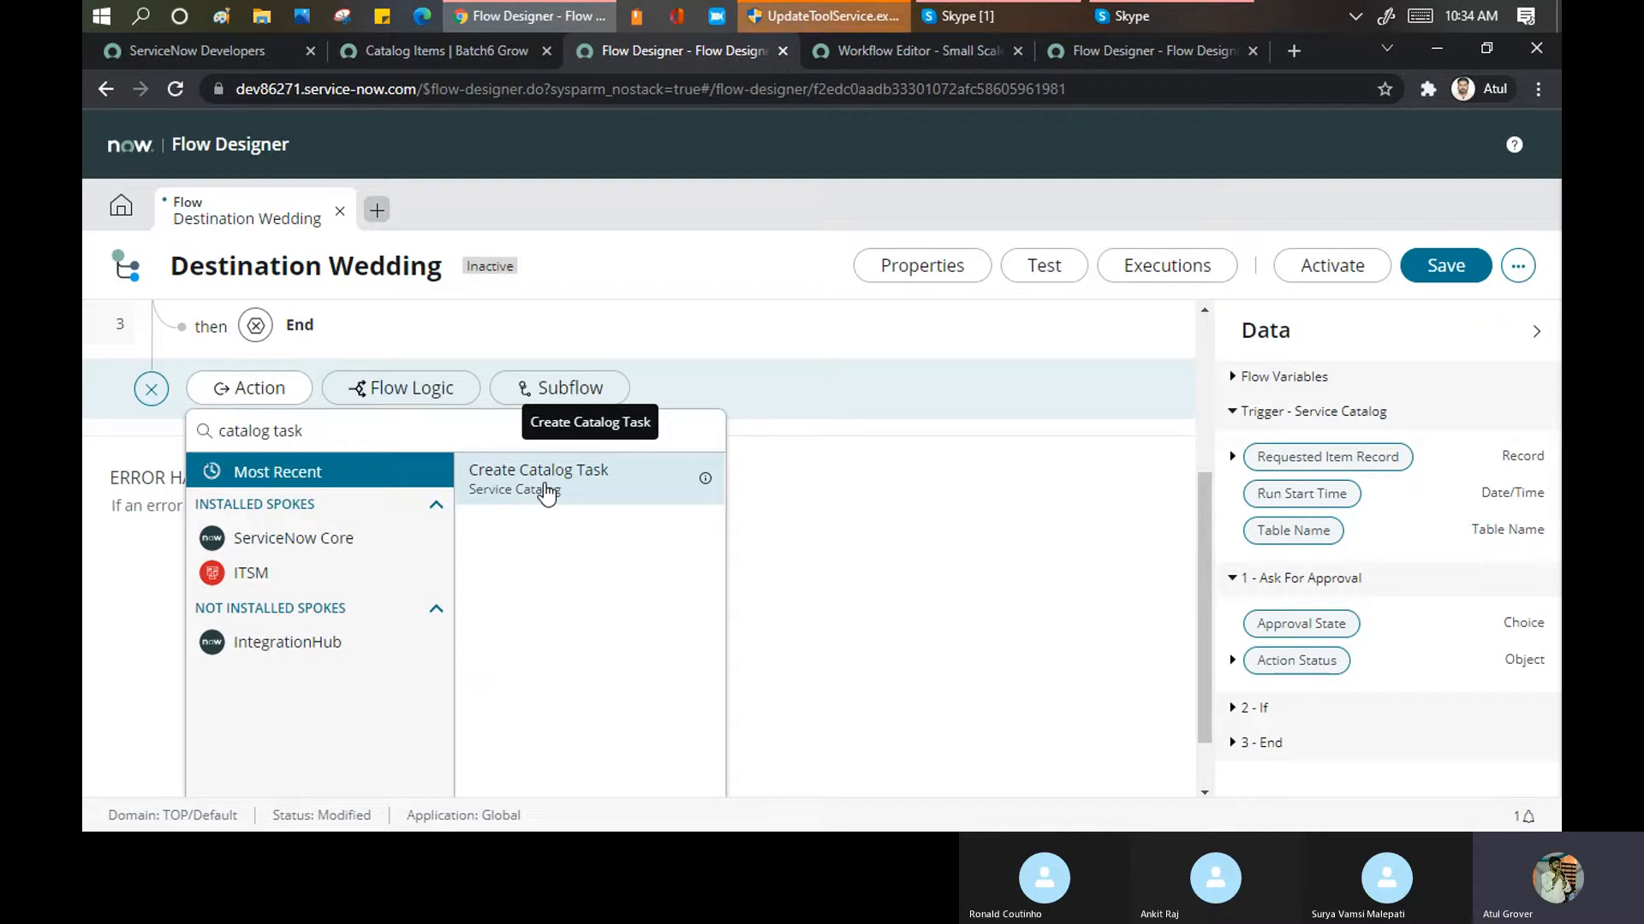
click(546, 490)
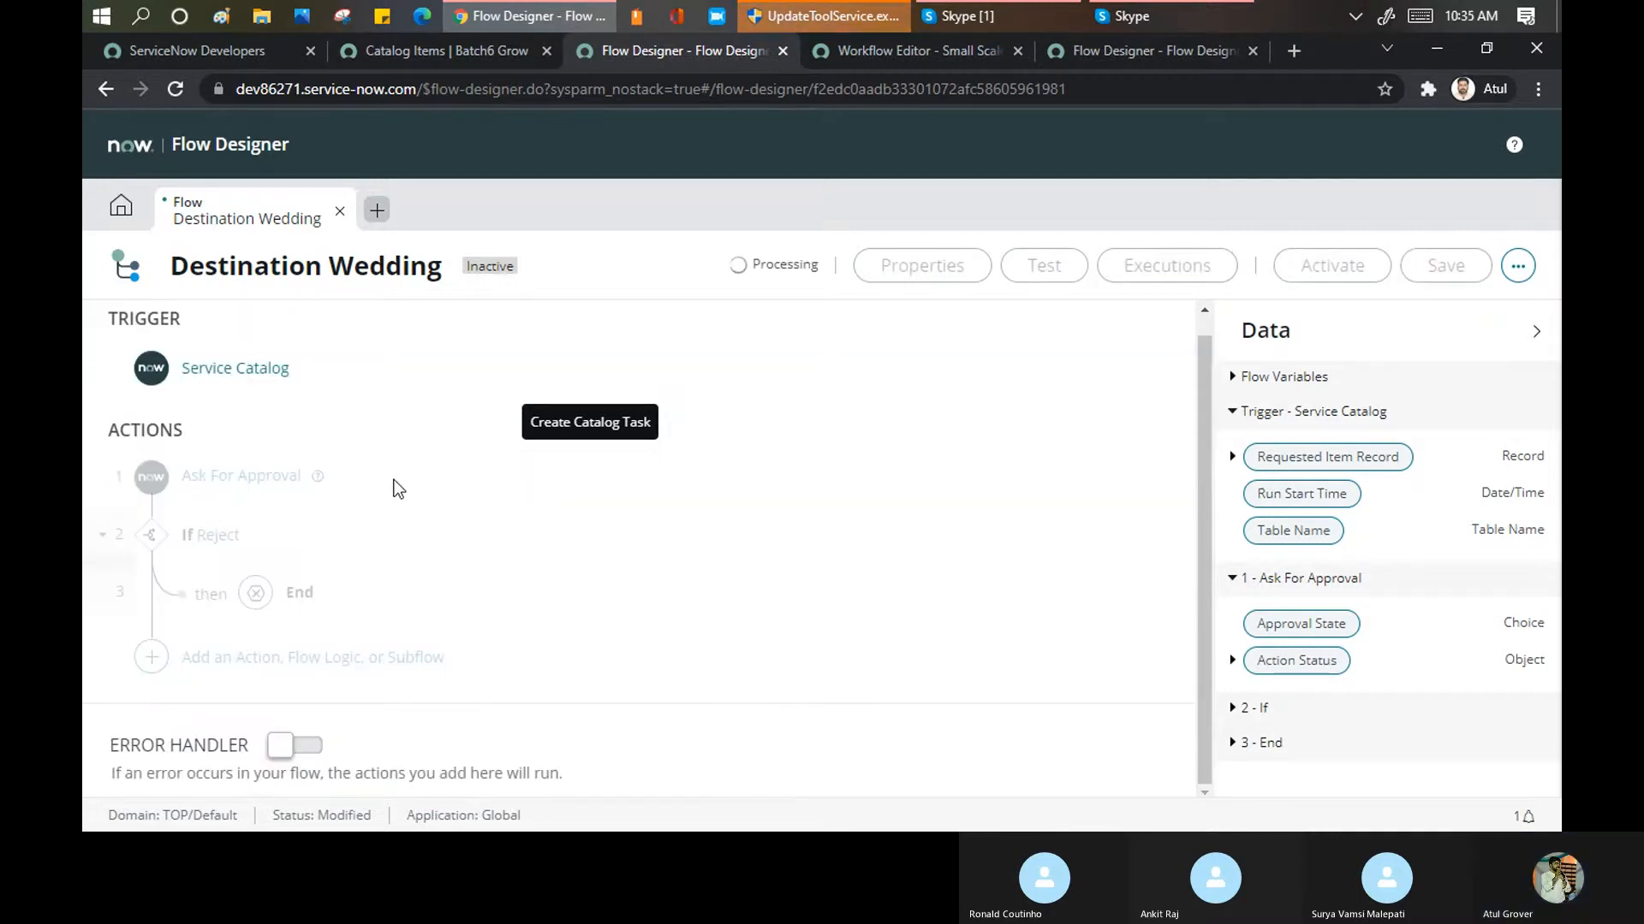
Check the Data_KT flow's Create Catalog Task settings and set the new task's Requested Item to the Service Catalog trigger's Requested Item Record
click(1102, 54)
scroll(375, 607, down, 3)
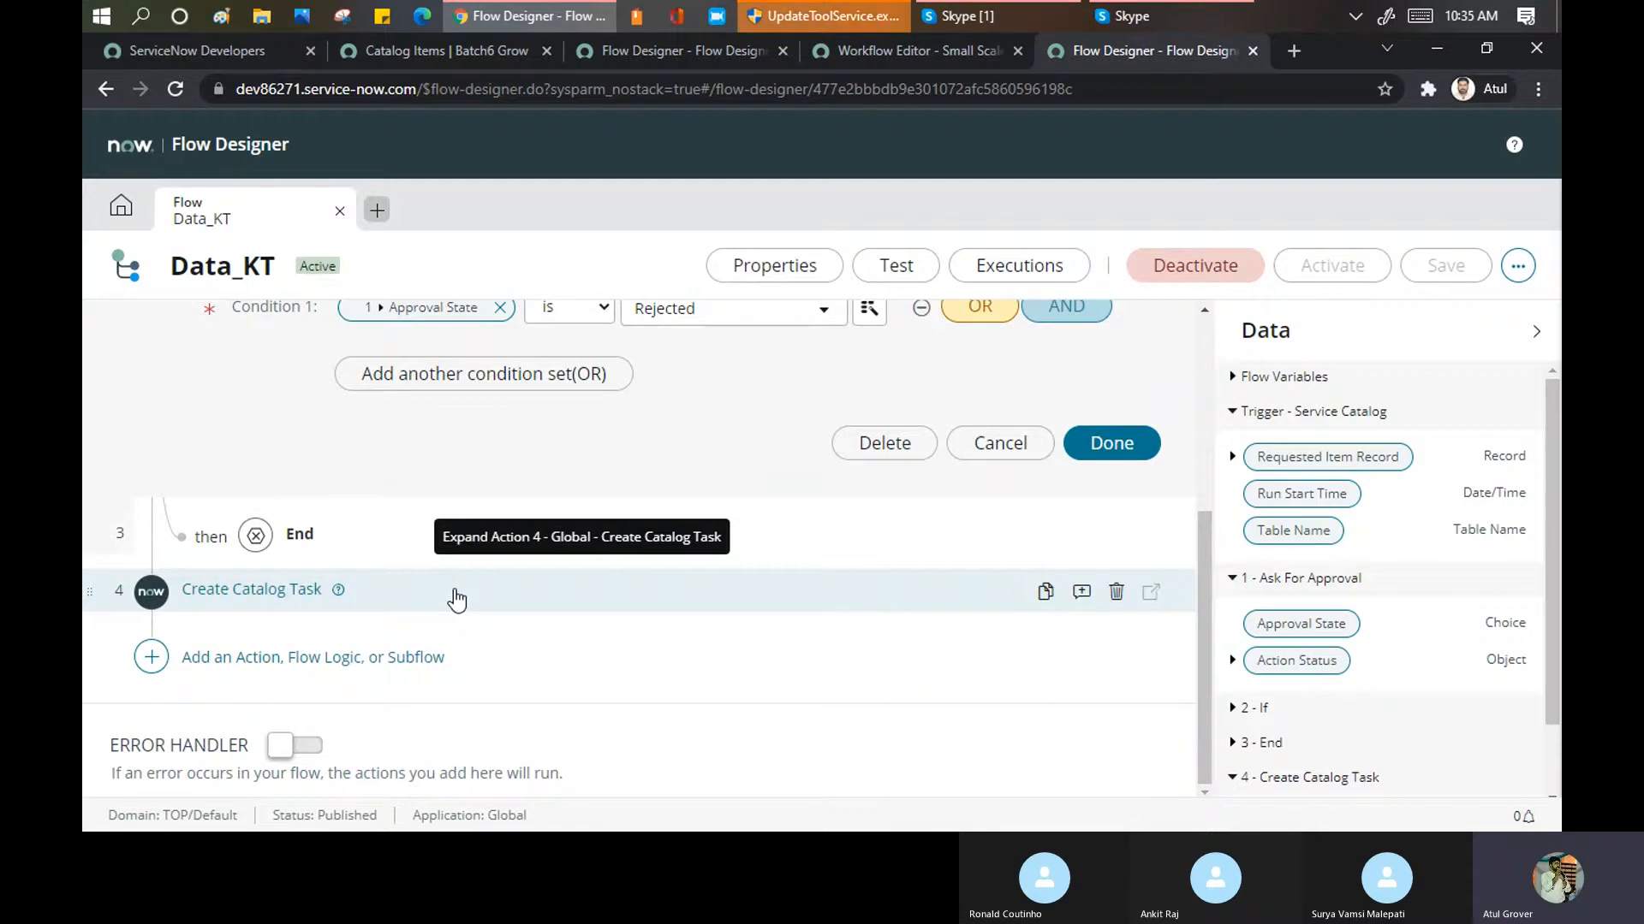
click(250, 590)
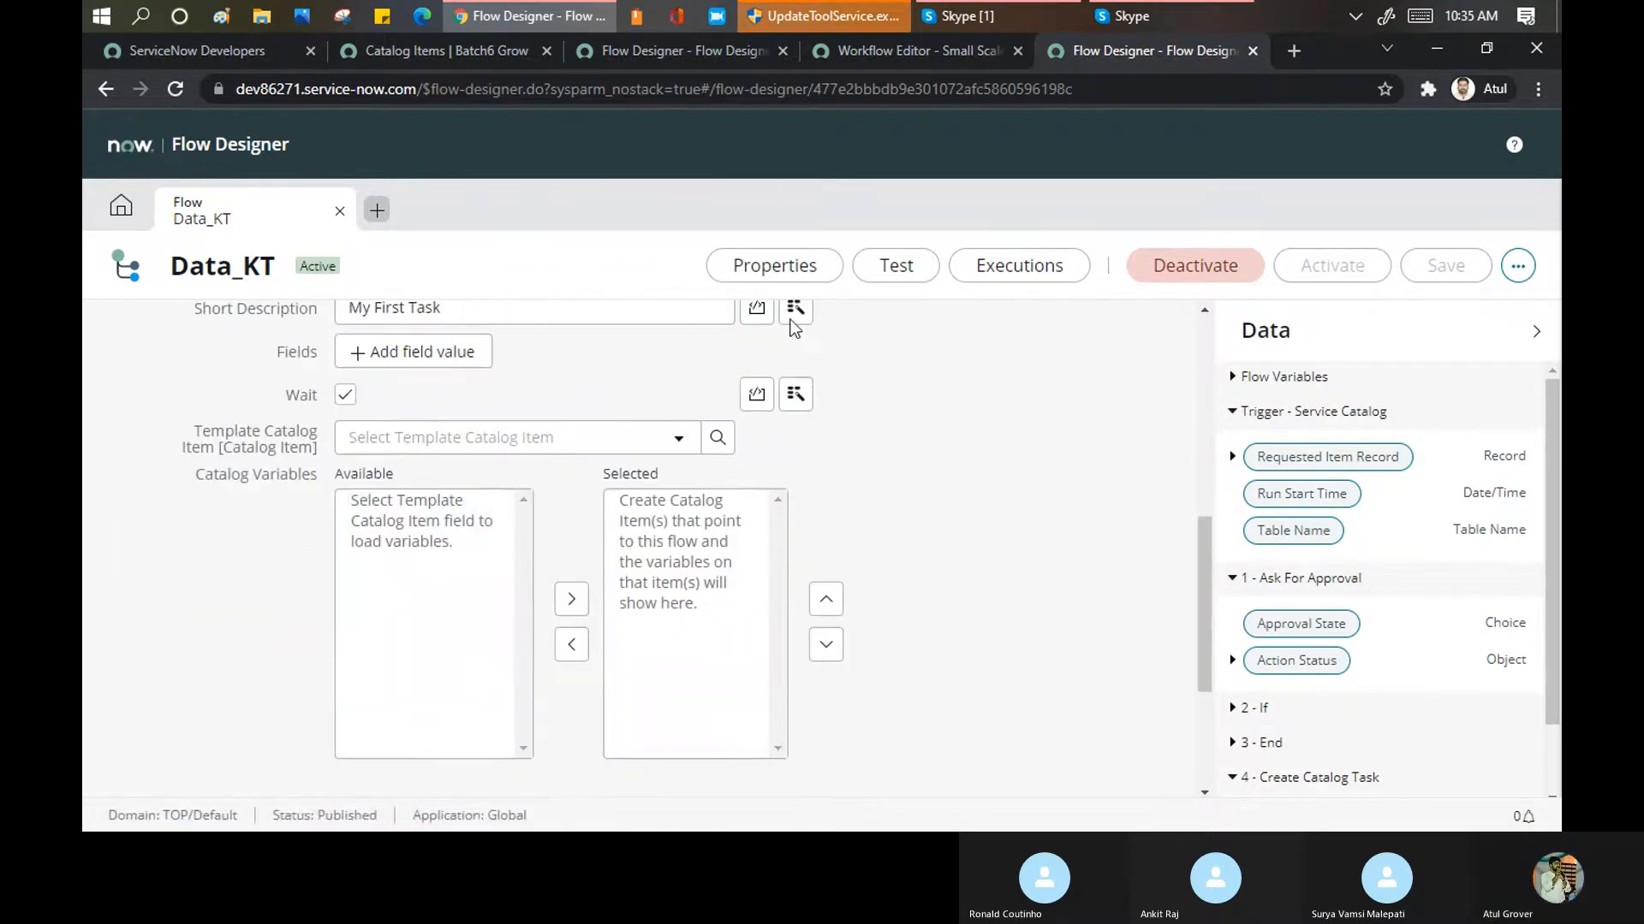
click(645, 38)
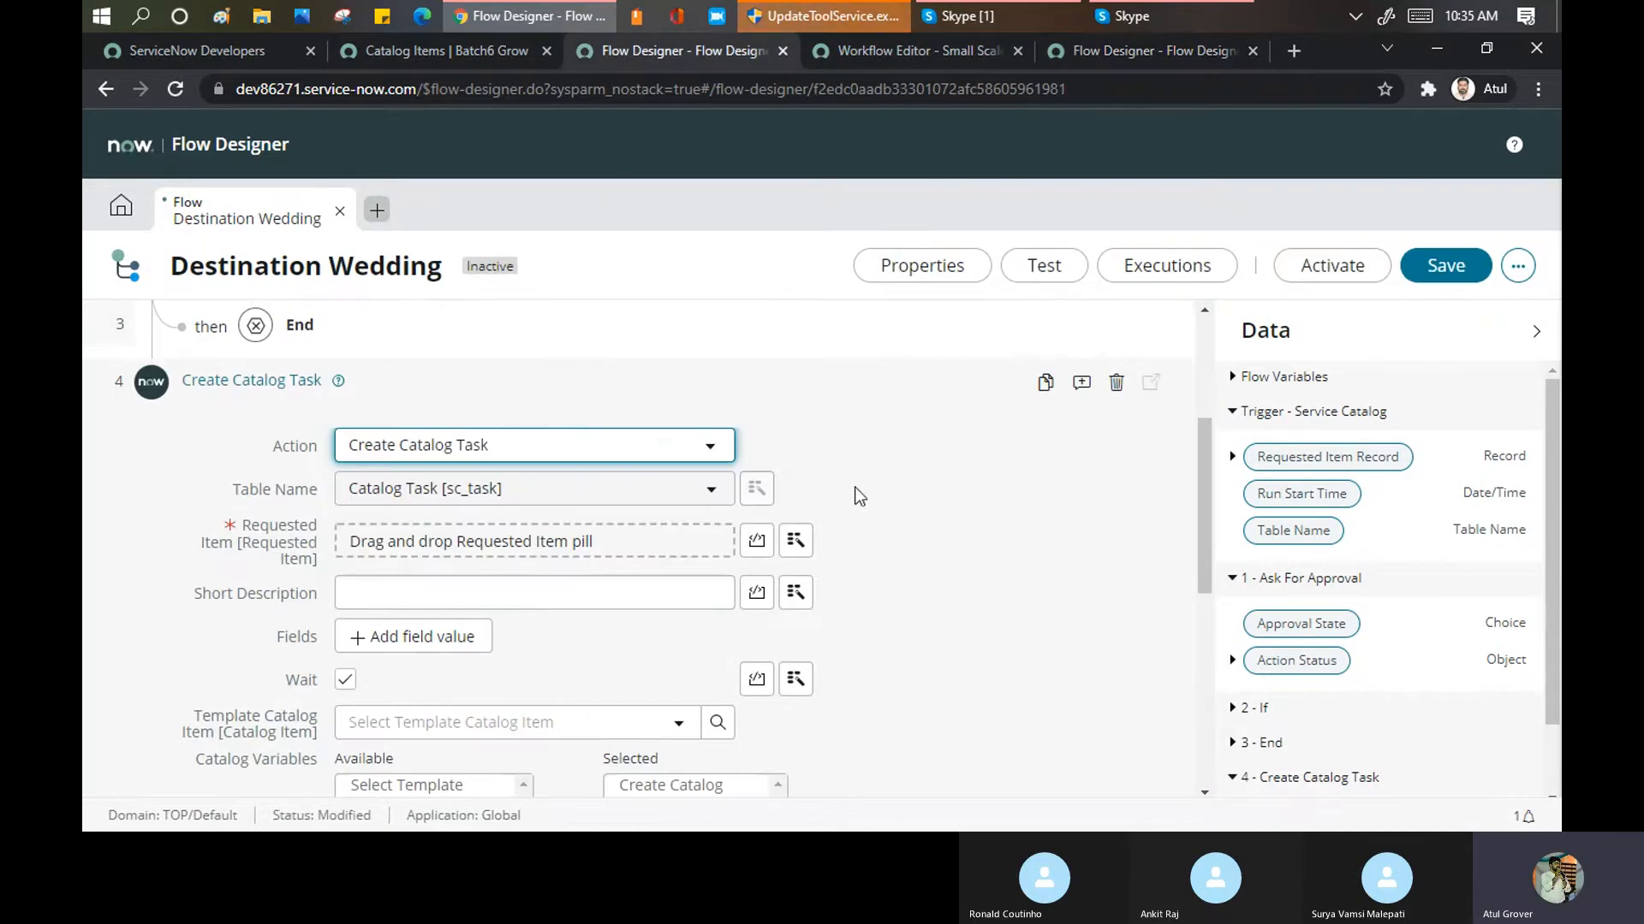
scroll(500, 414, down, 3)
scroll(464, 397, up, 1)
scroll(464, 397, up, 1)
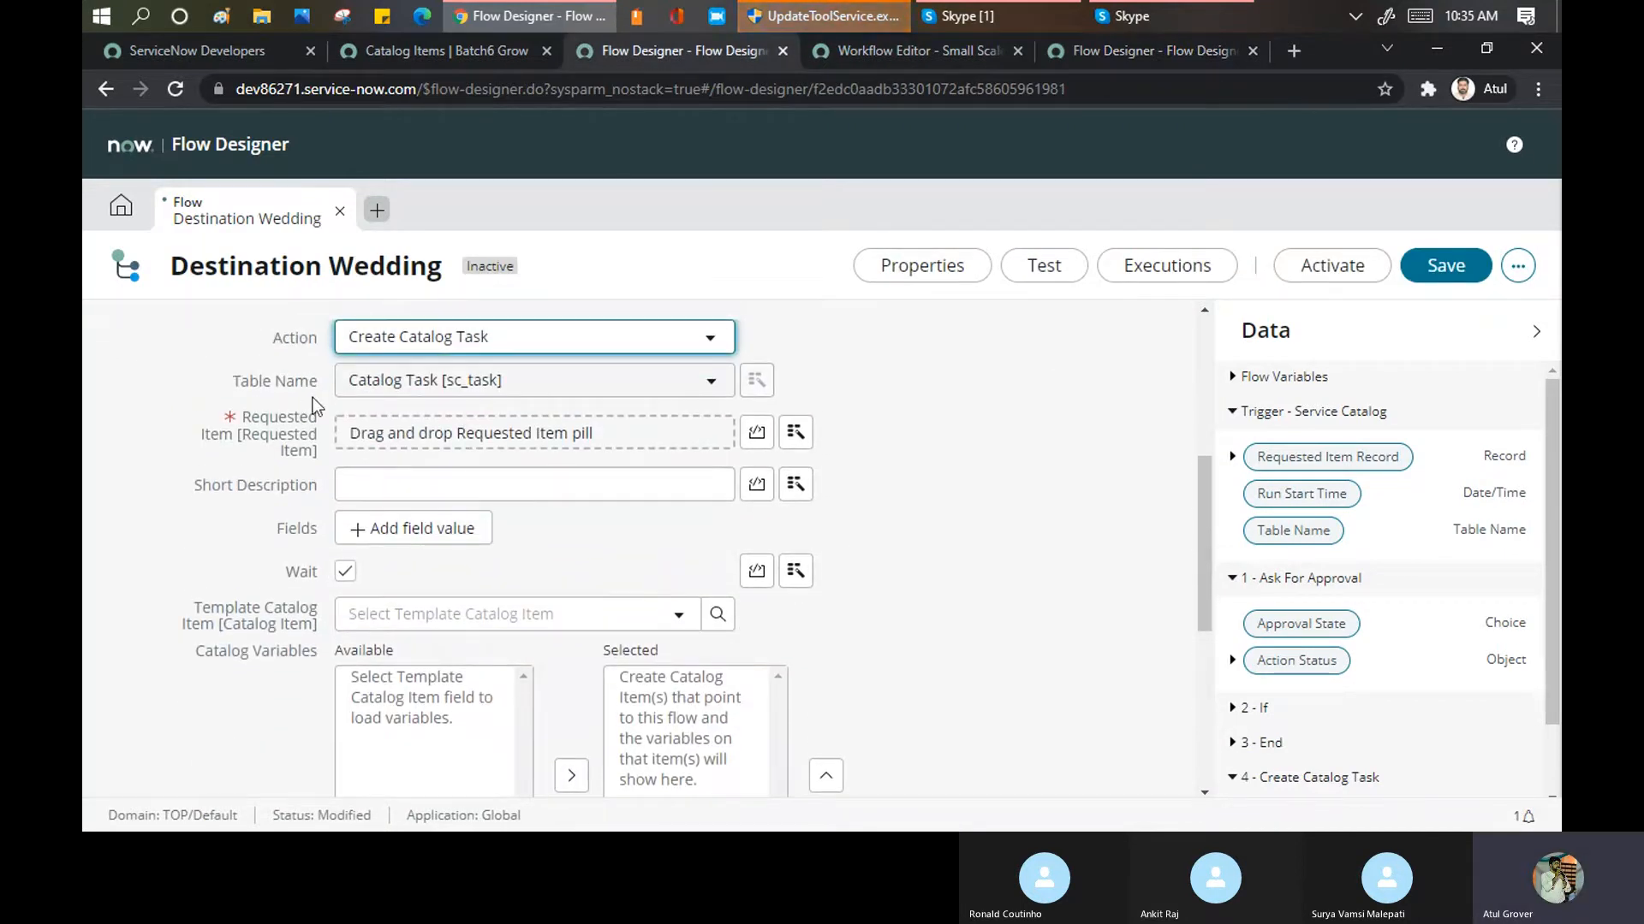
click(793, 435)
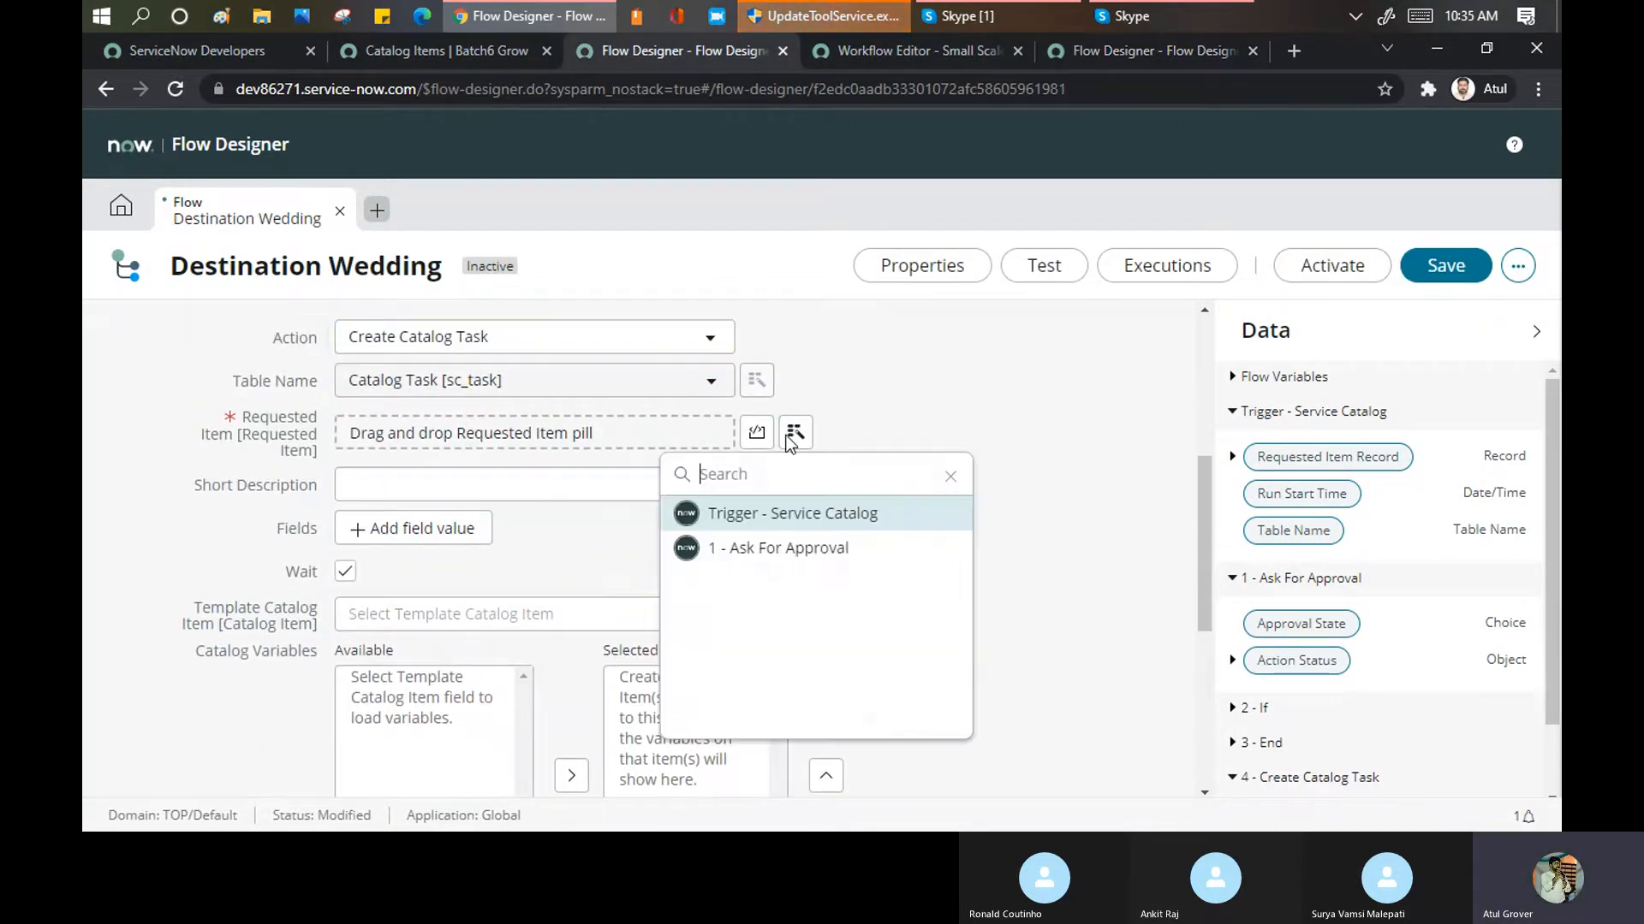
click(819, 532)
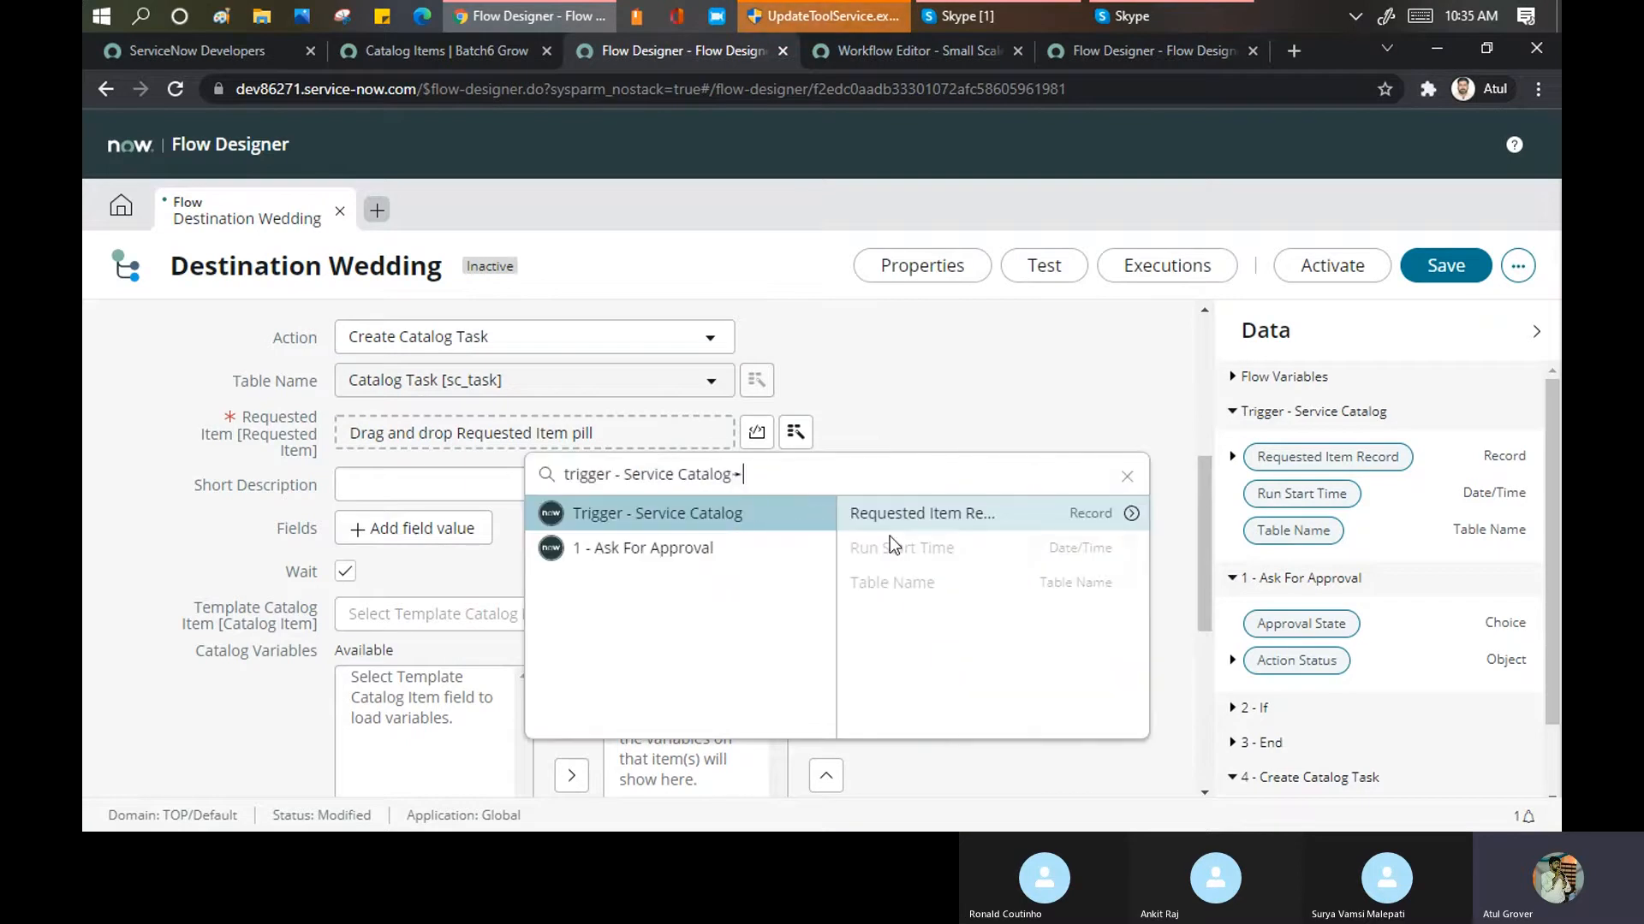
click(928, 518)
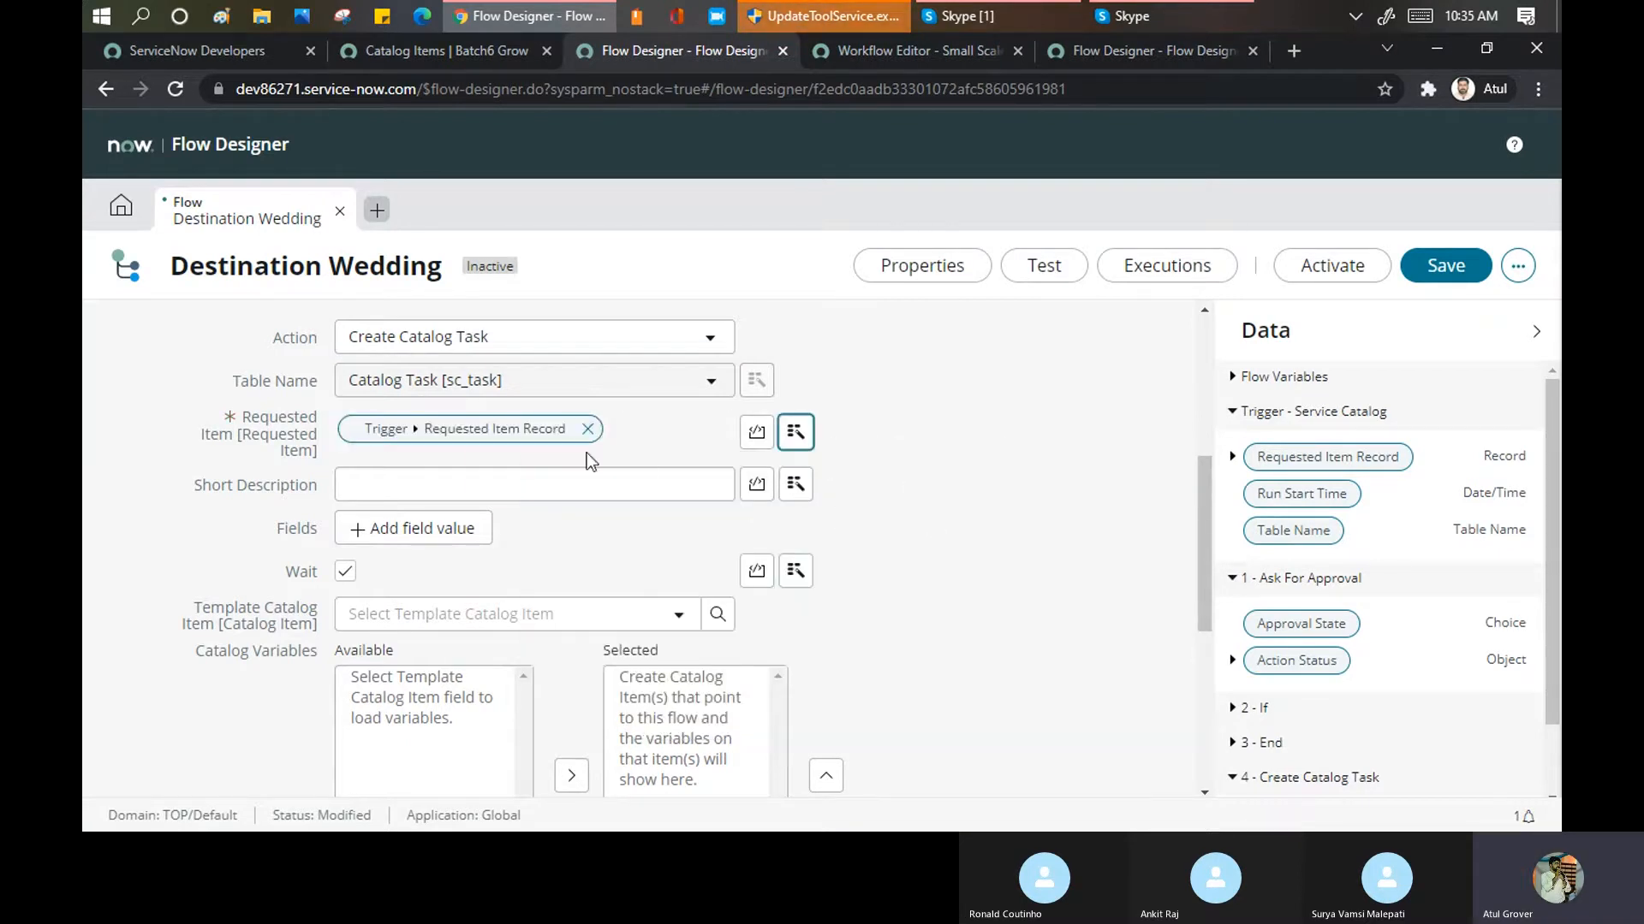
Set the Create Catalog Task's Short Description to "Welcome in Destination Weeding"
click(412, 484)
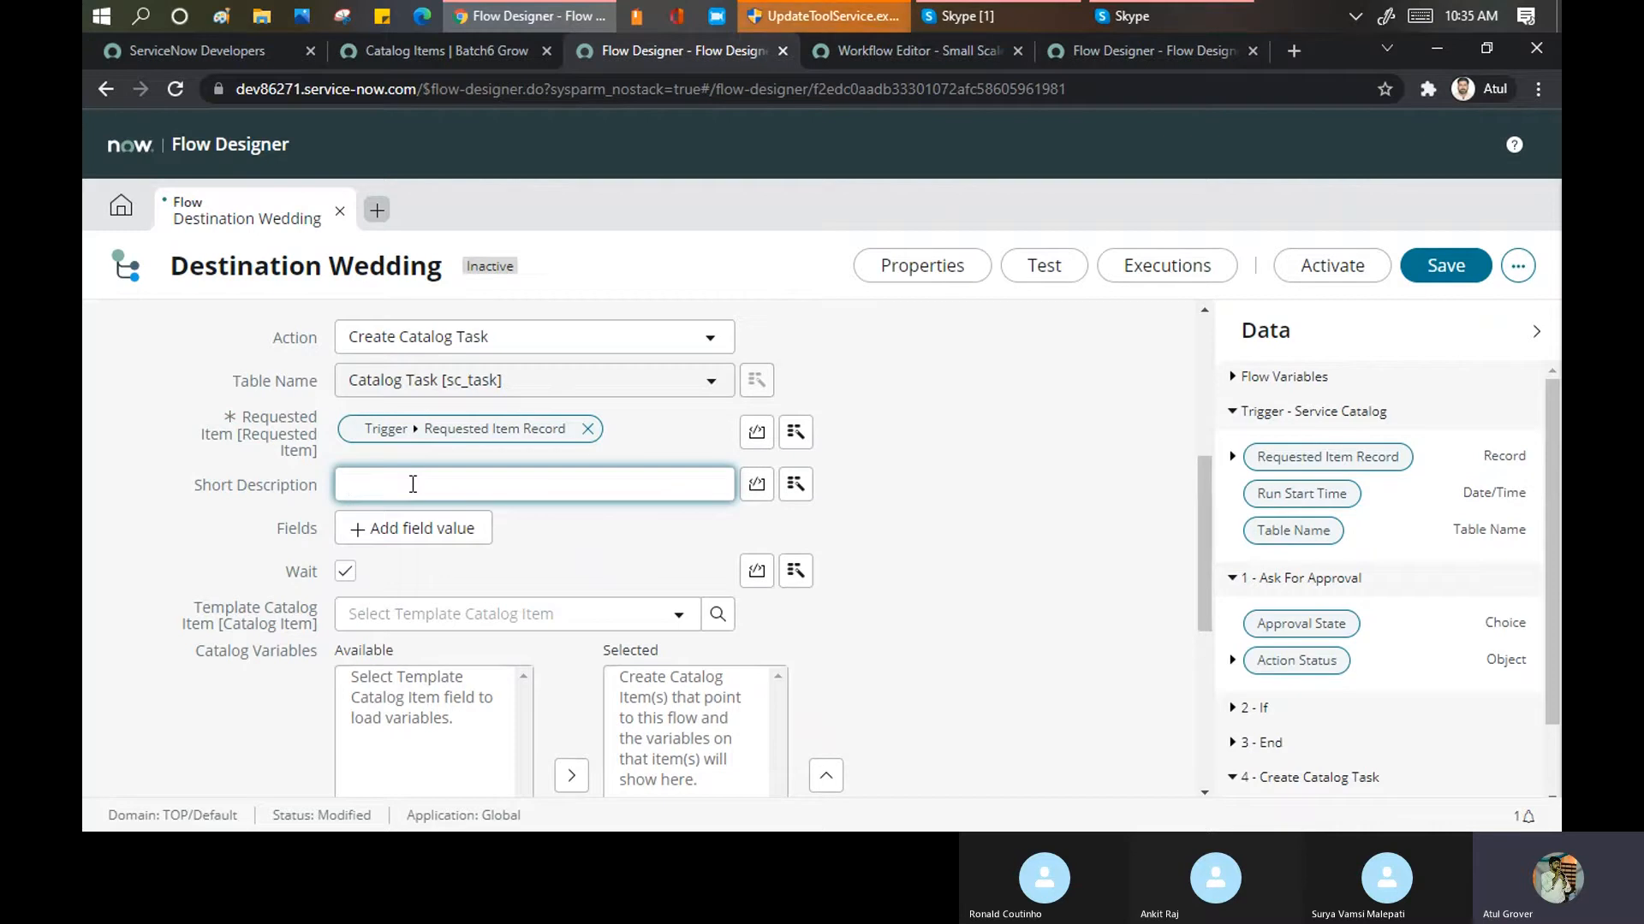
text(Welcome in Destination Weeding)
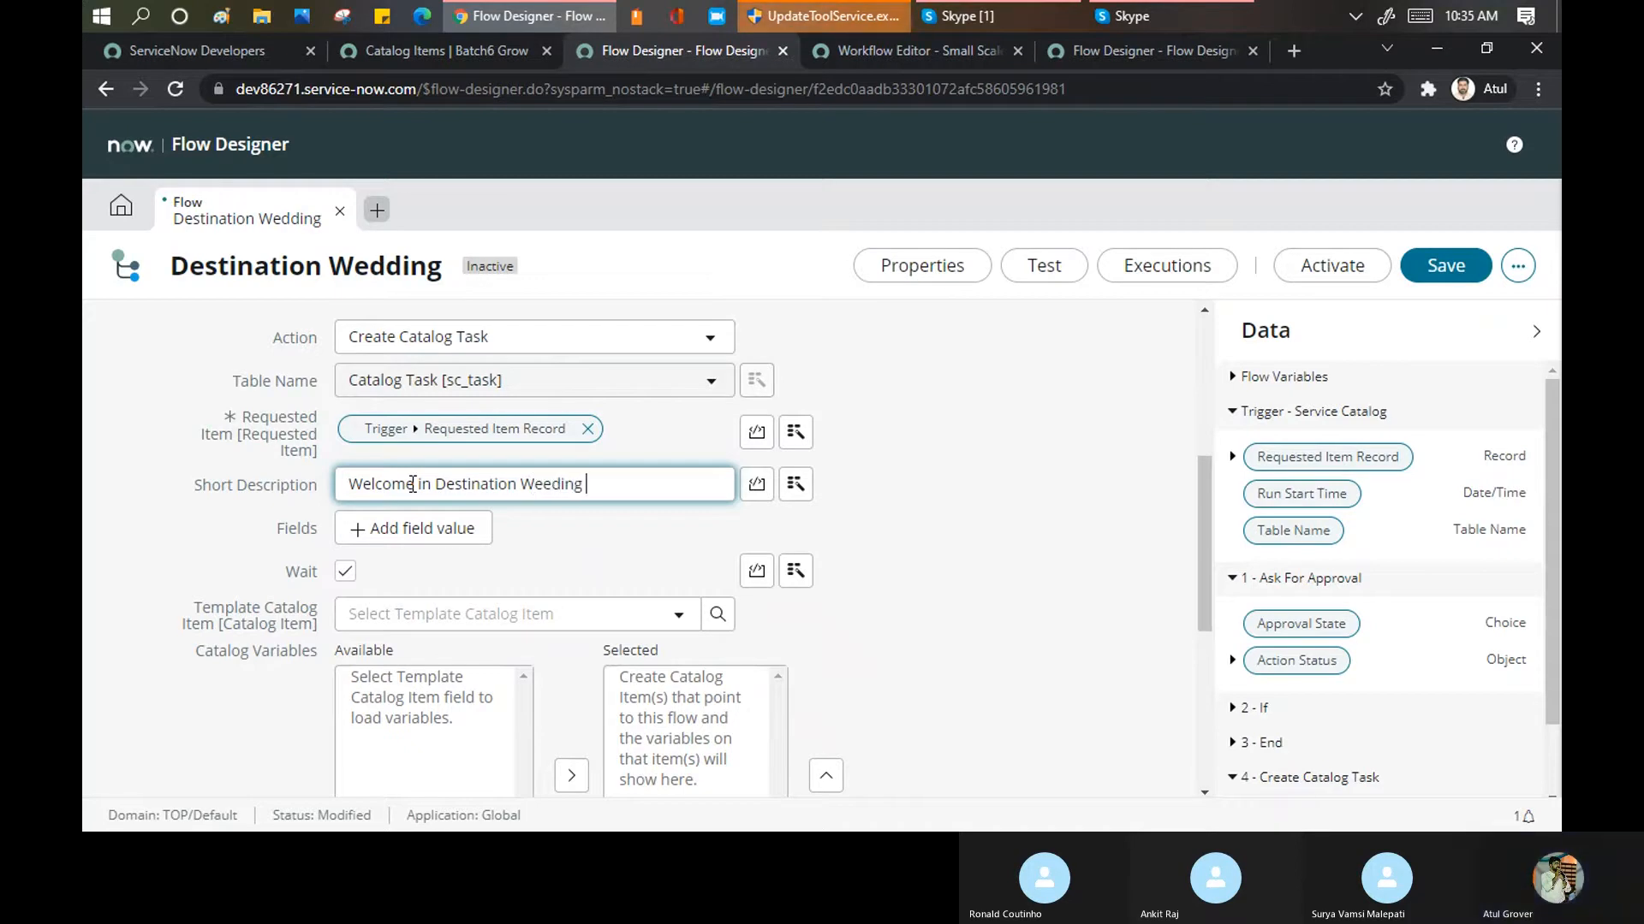
scroll(543, 507, down, 1)
scroll(543, 507, down, 3)
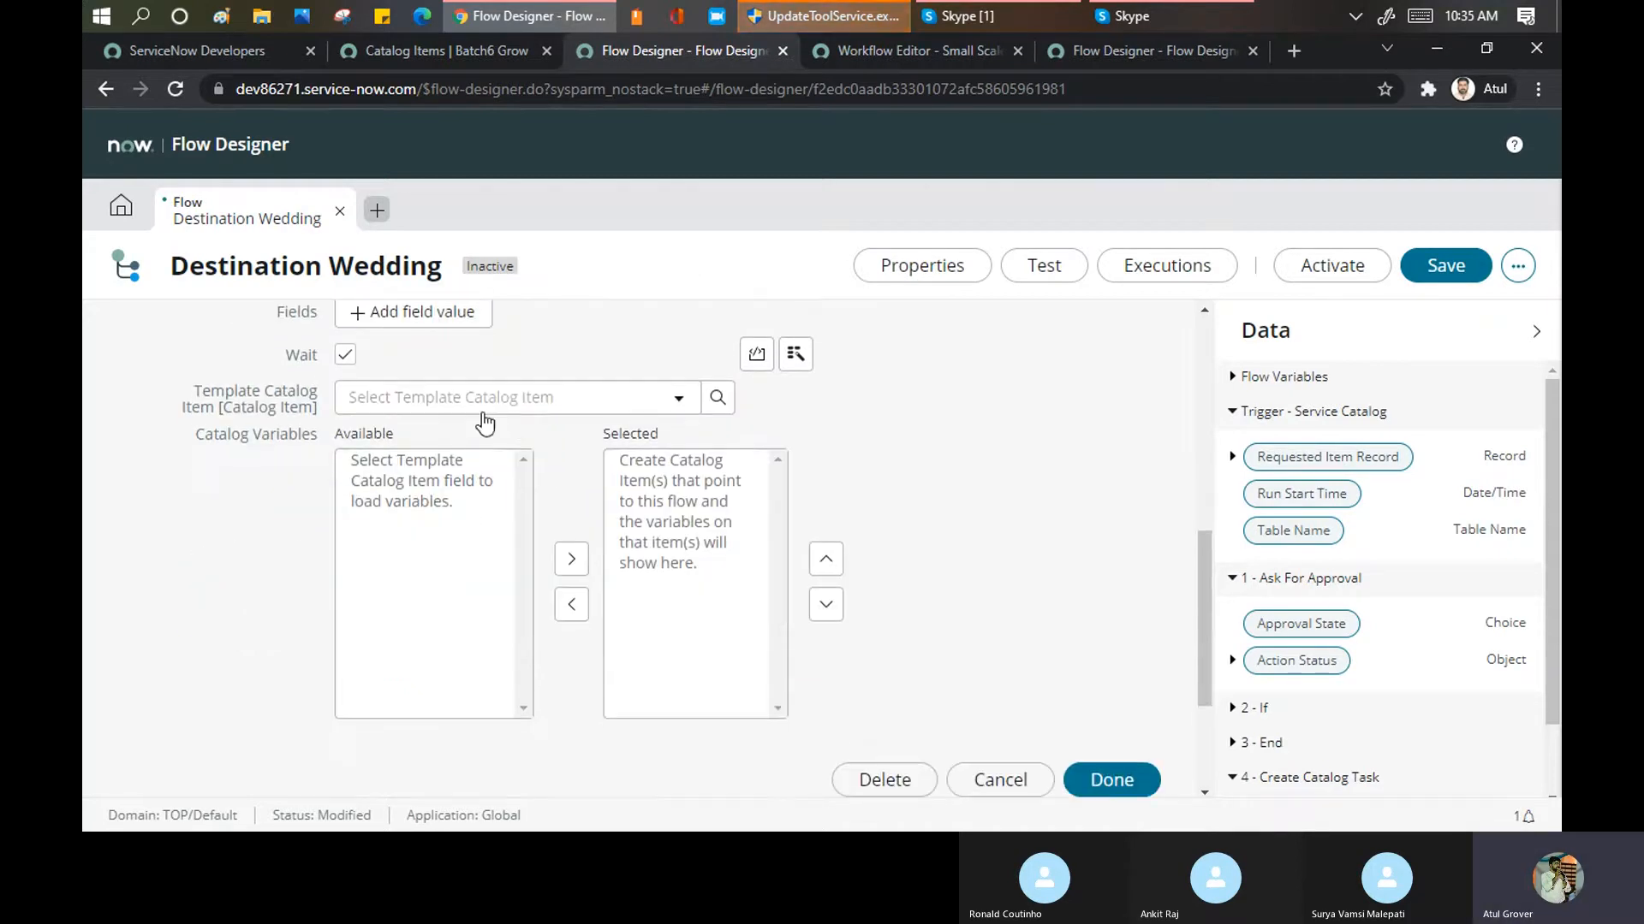
scroll(389, 428, up, 4)
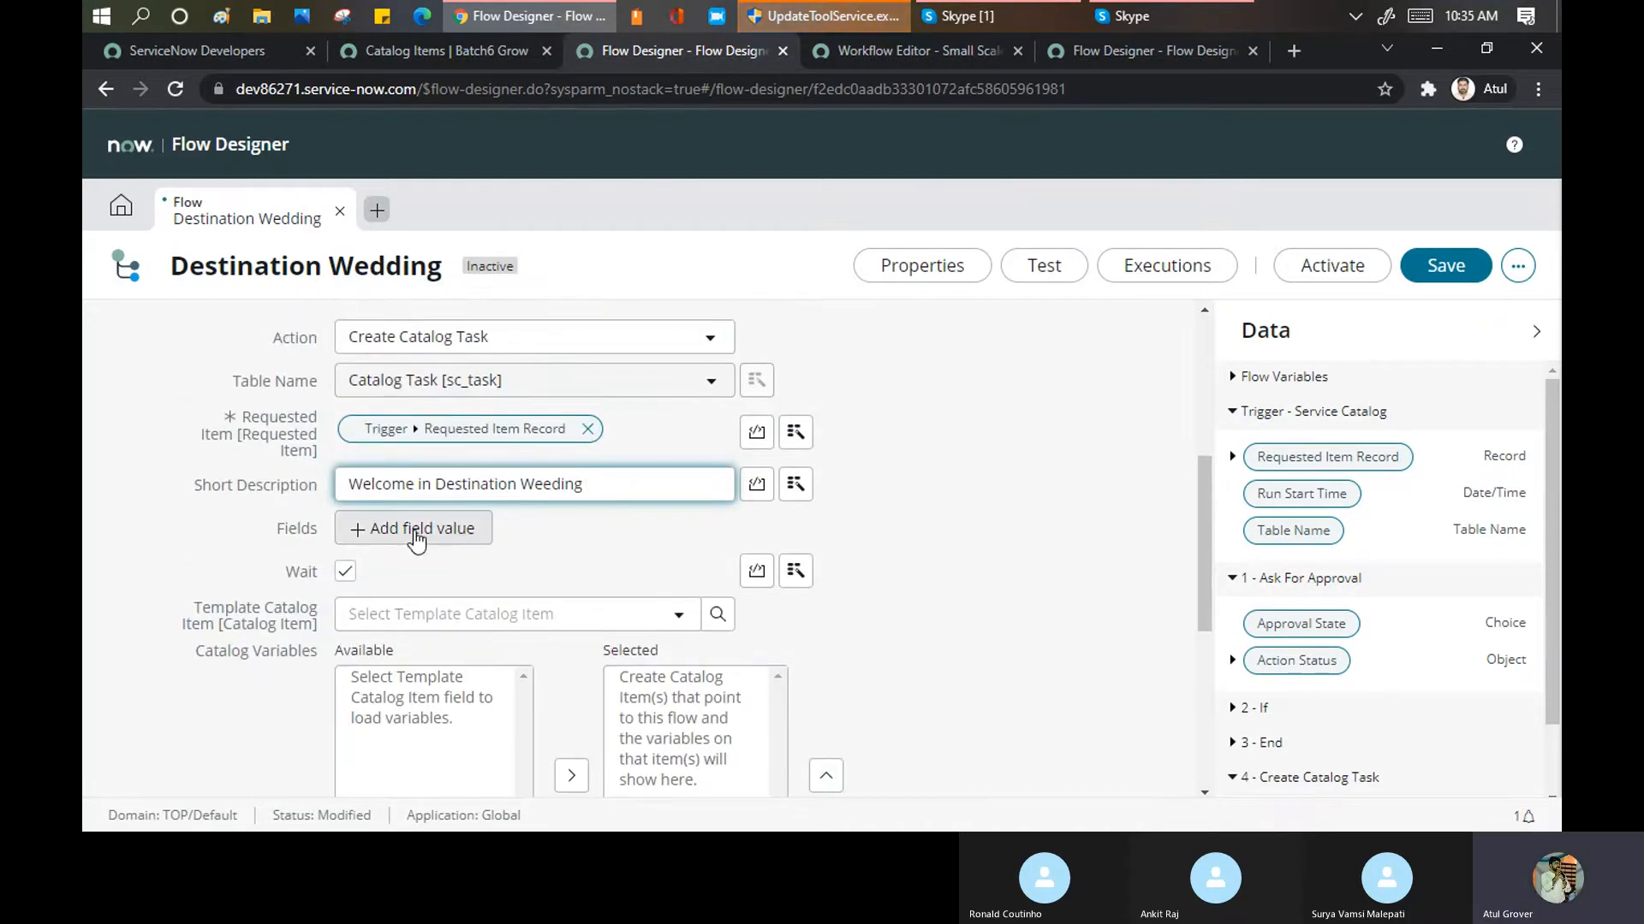
scroll(531, 514, down, 2)
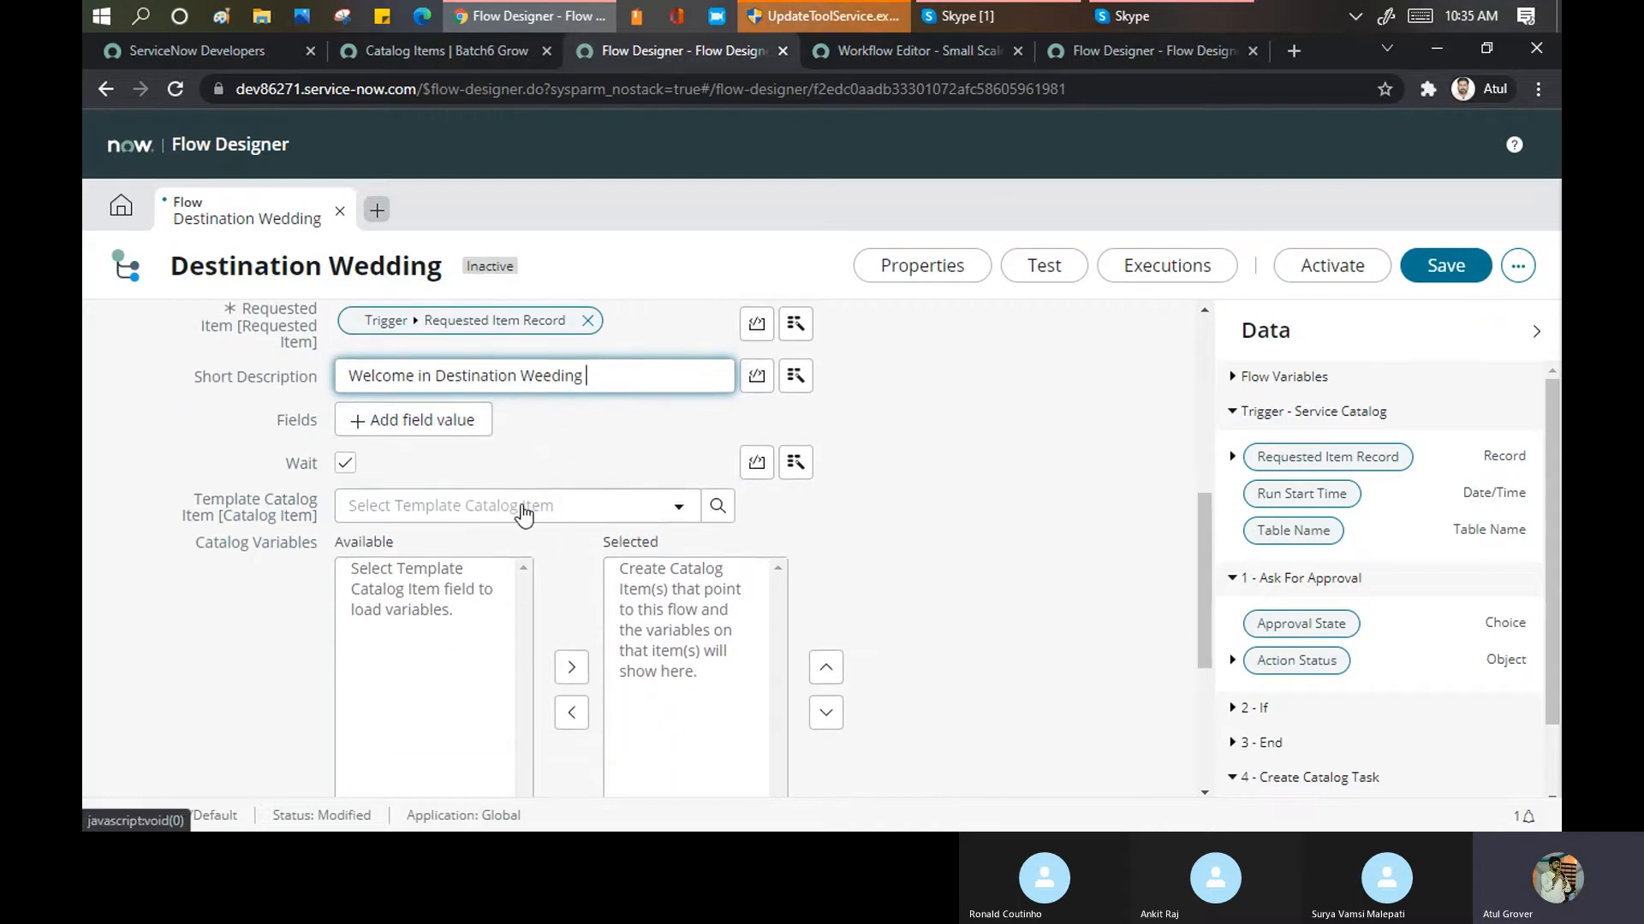
Finish the Create Catalog Task settings with no template catalog item chosen and save the Destination Wedding flow
click(521, 507)
click(933, 538)
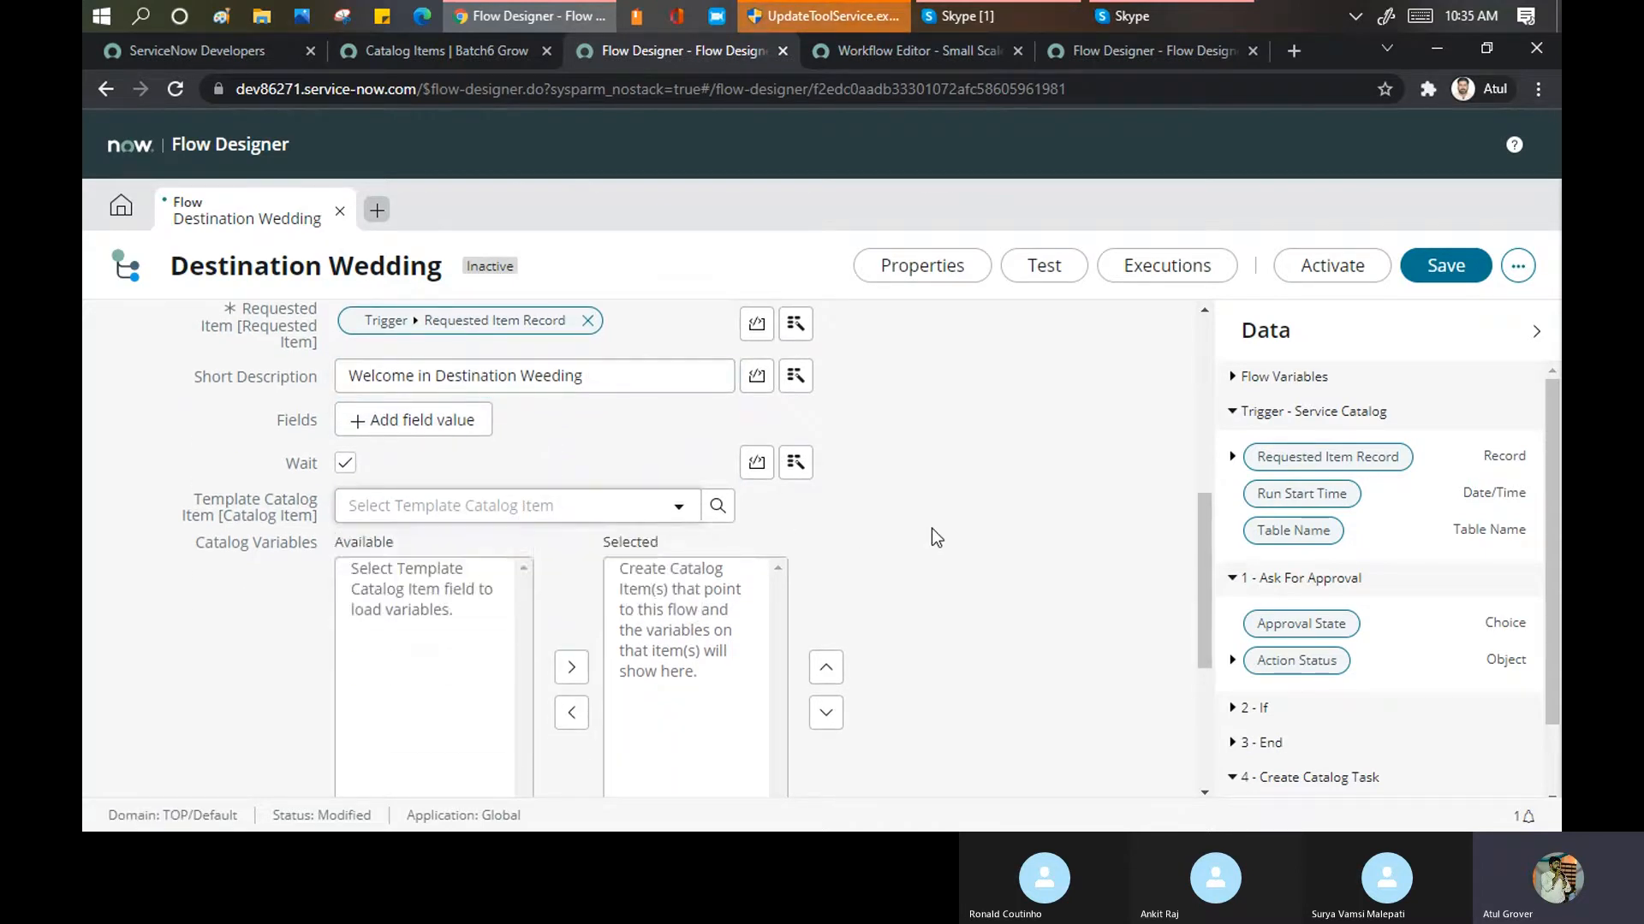
scroll(481, 501, down, 4)
scroll(706, 406, up, 3)
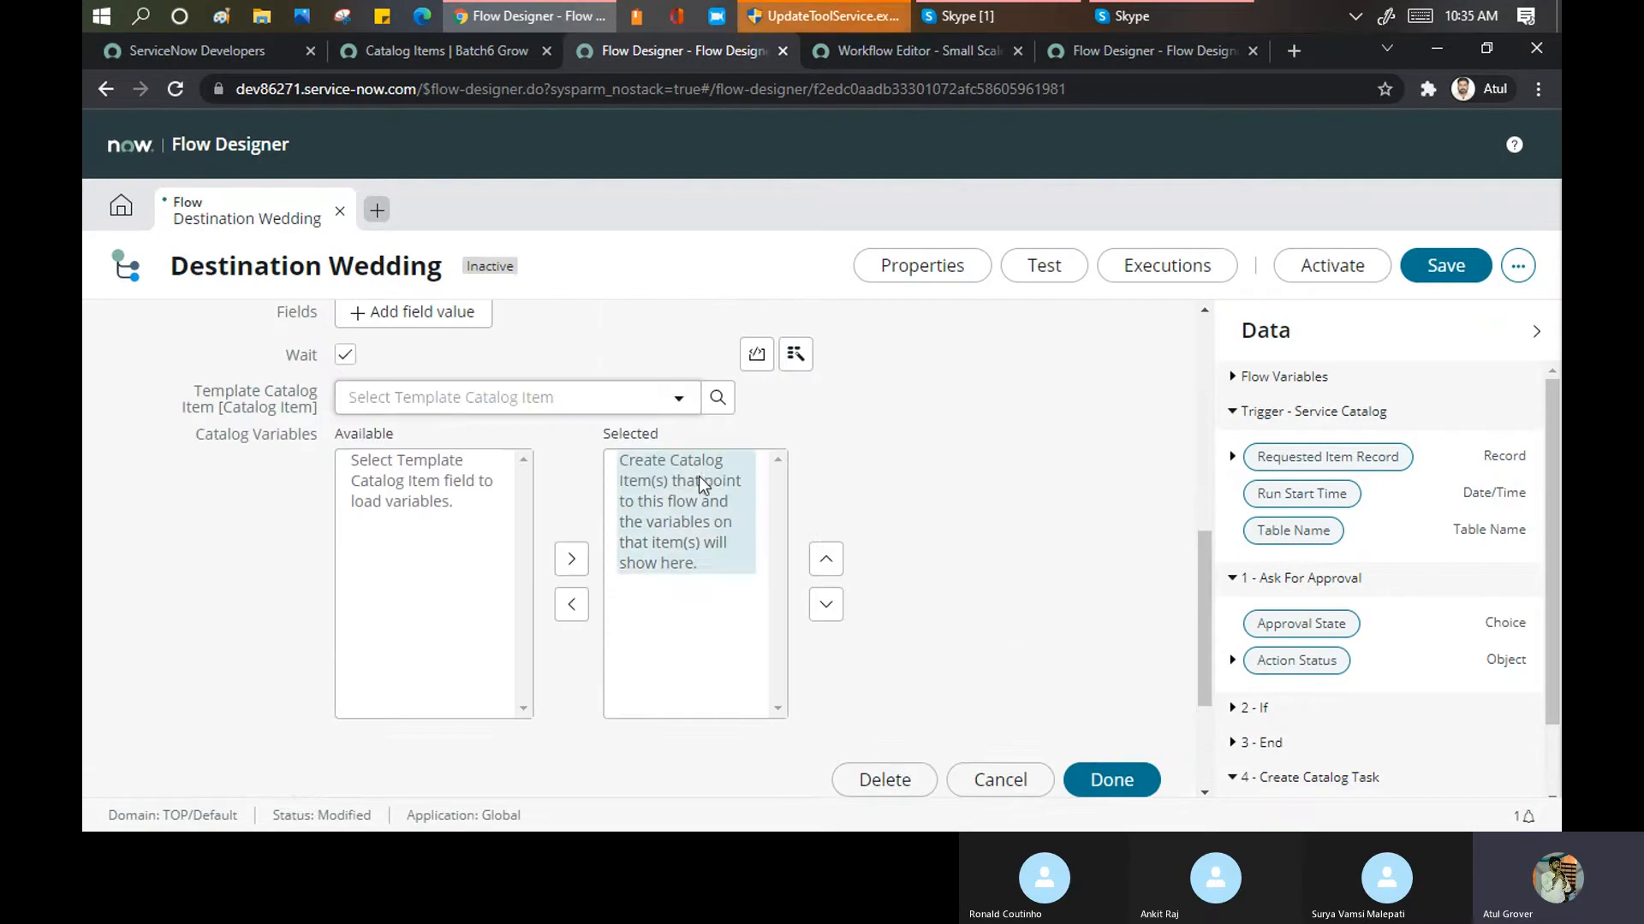
scroll(923, 451, down, 3)
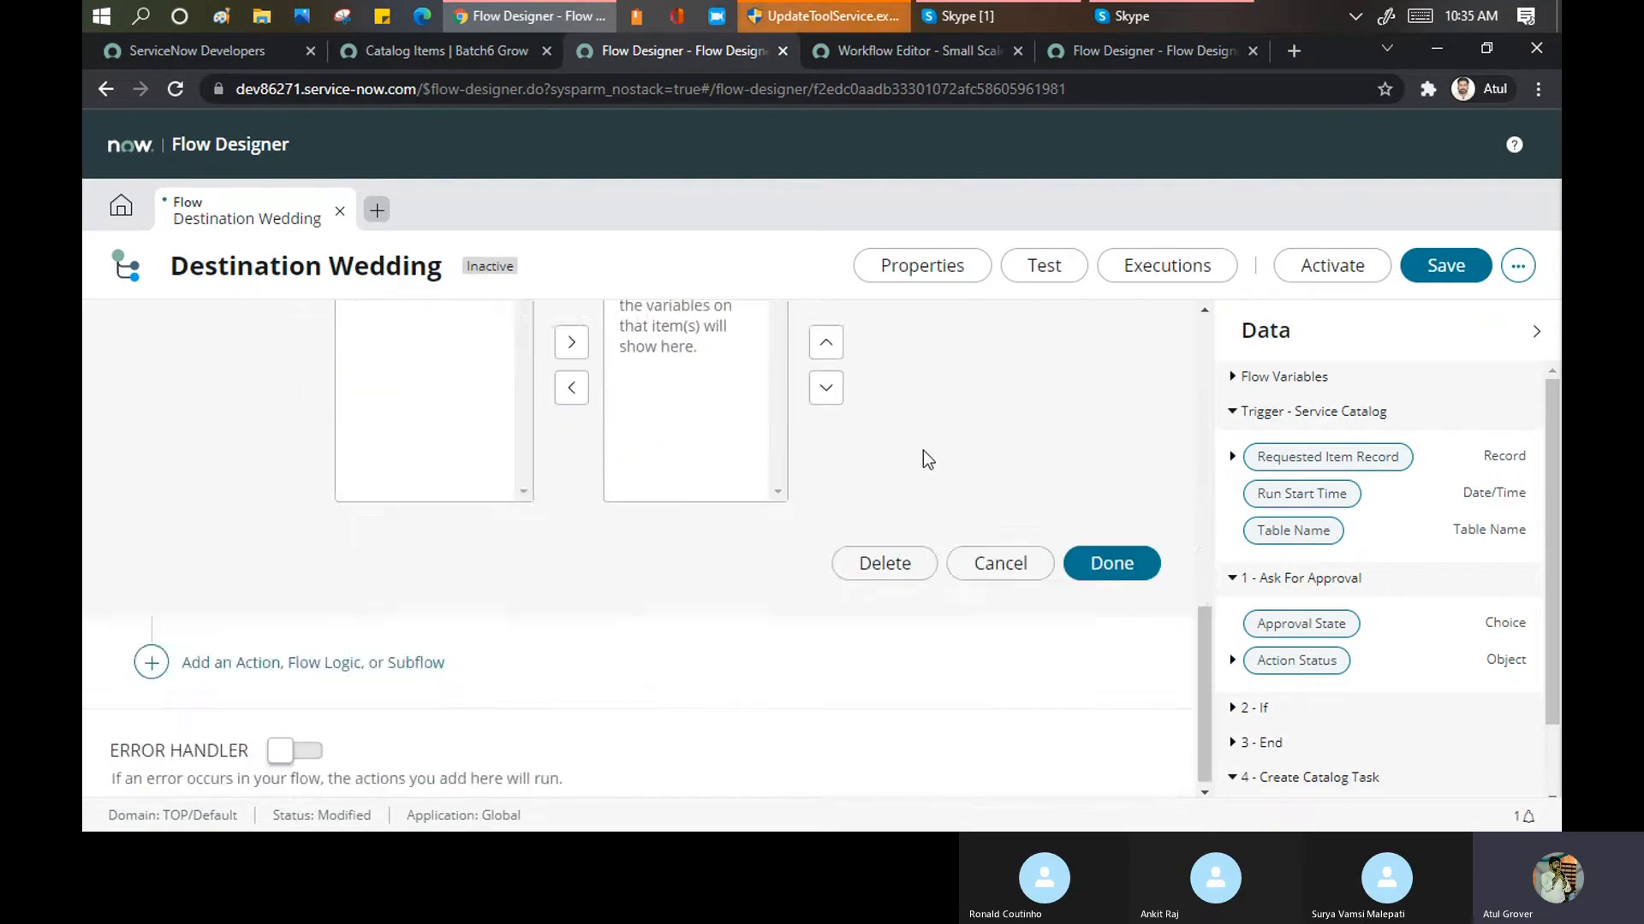
click(1129, 565)
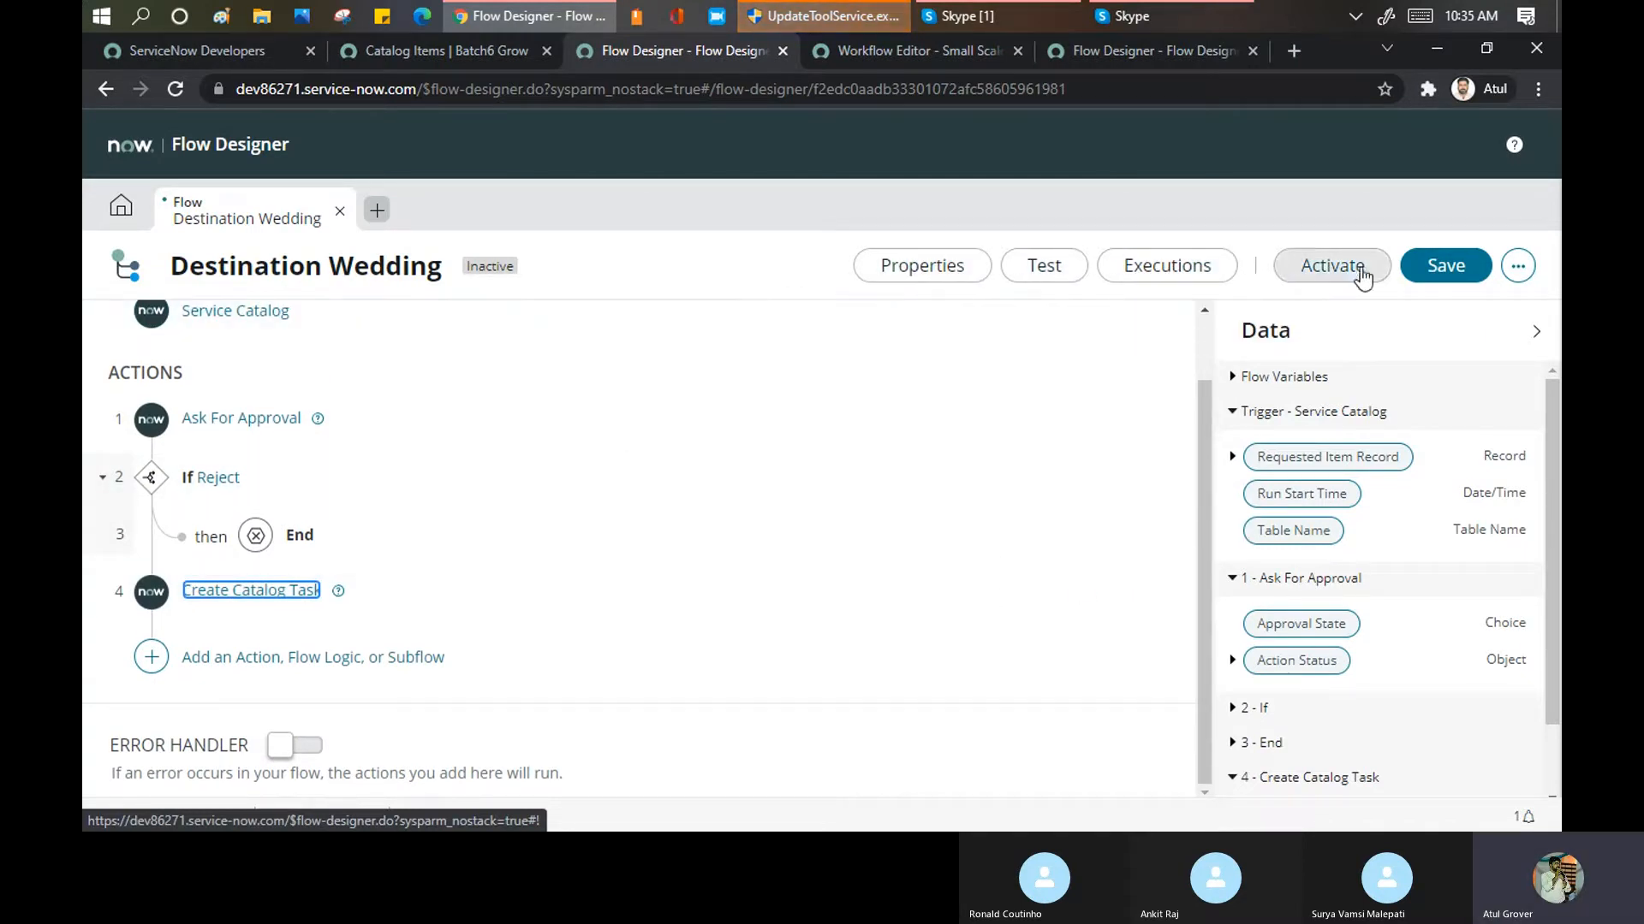
click(1437, 276)
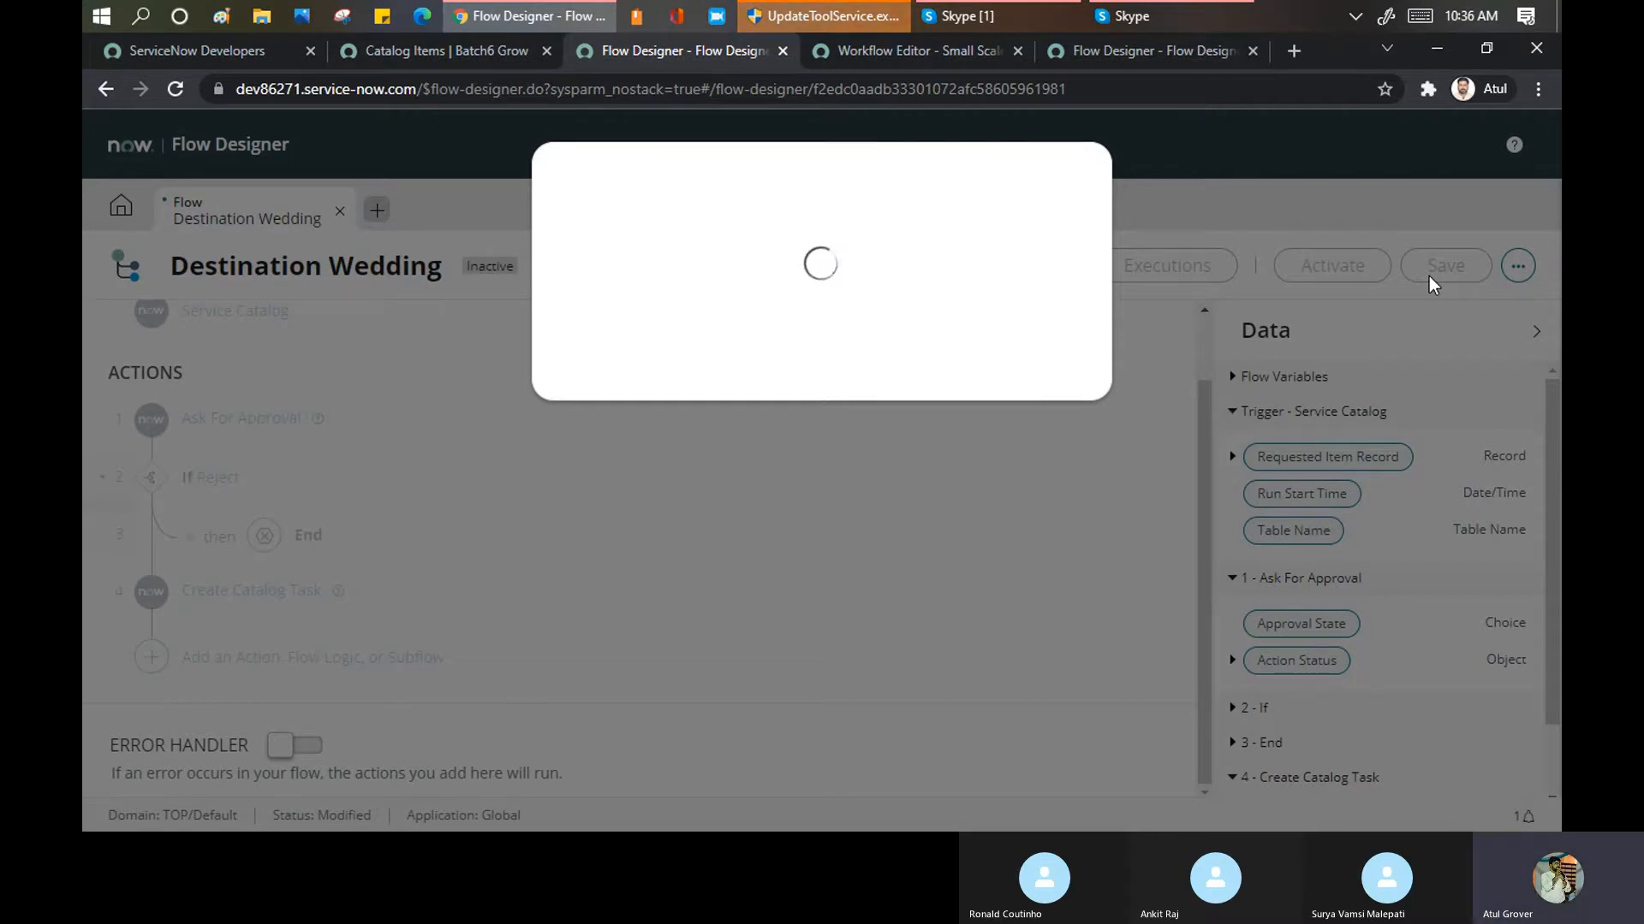
Review the Data_KT flow's structure, open the list of all flows and check the Destination Wedding save progress
click(1091, 53)
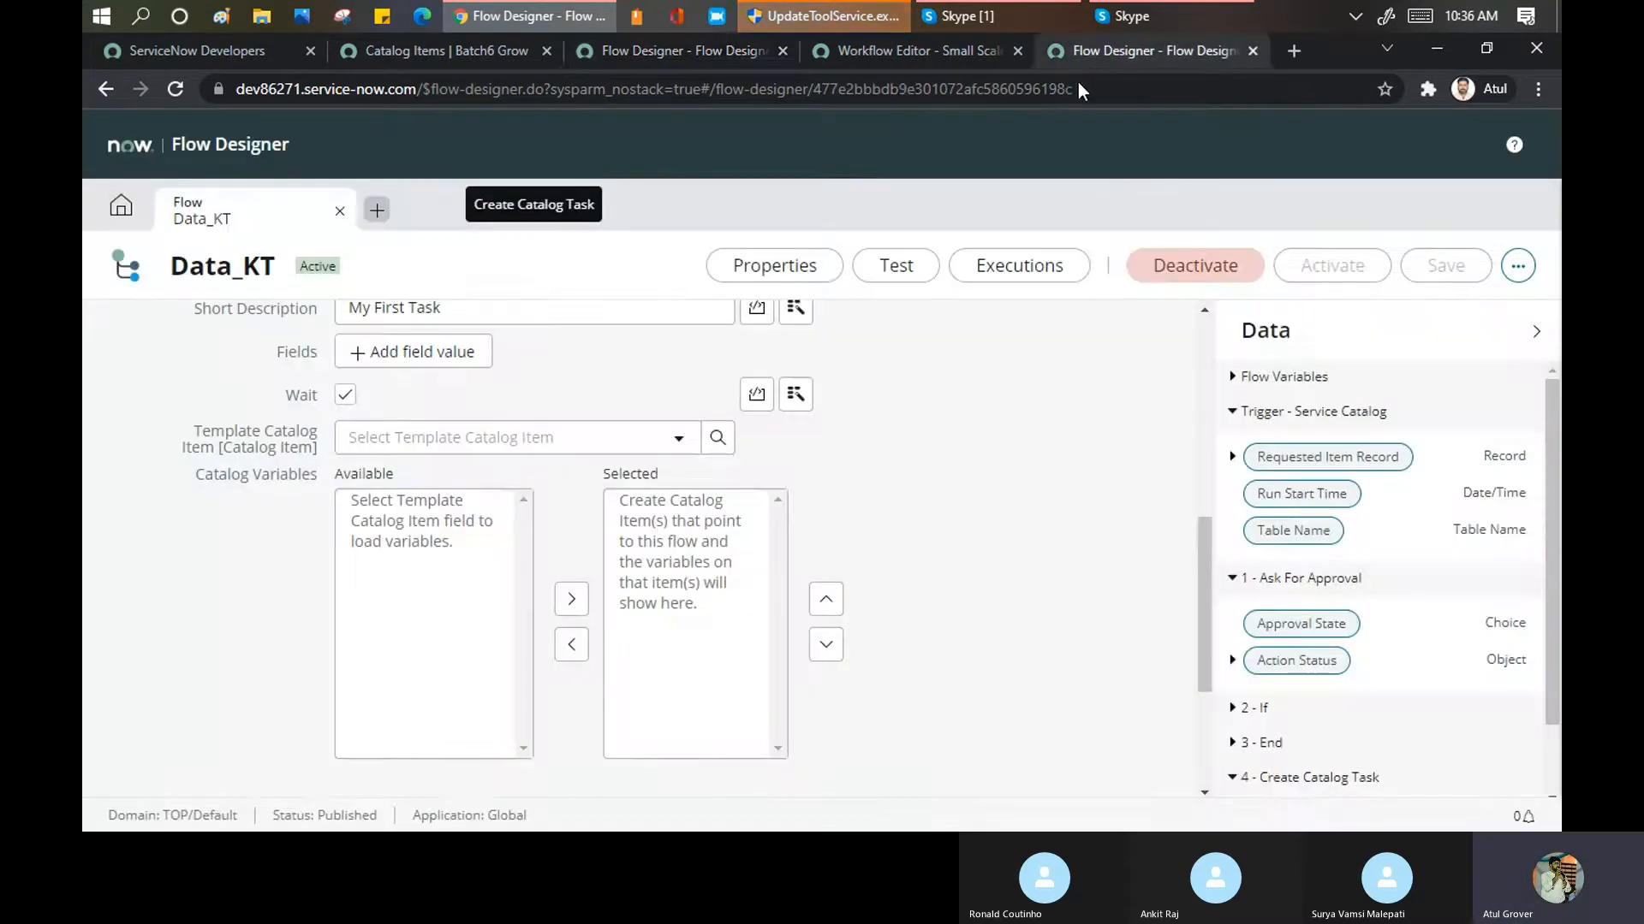
scroll(911, 408, up, 3)
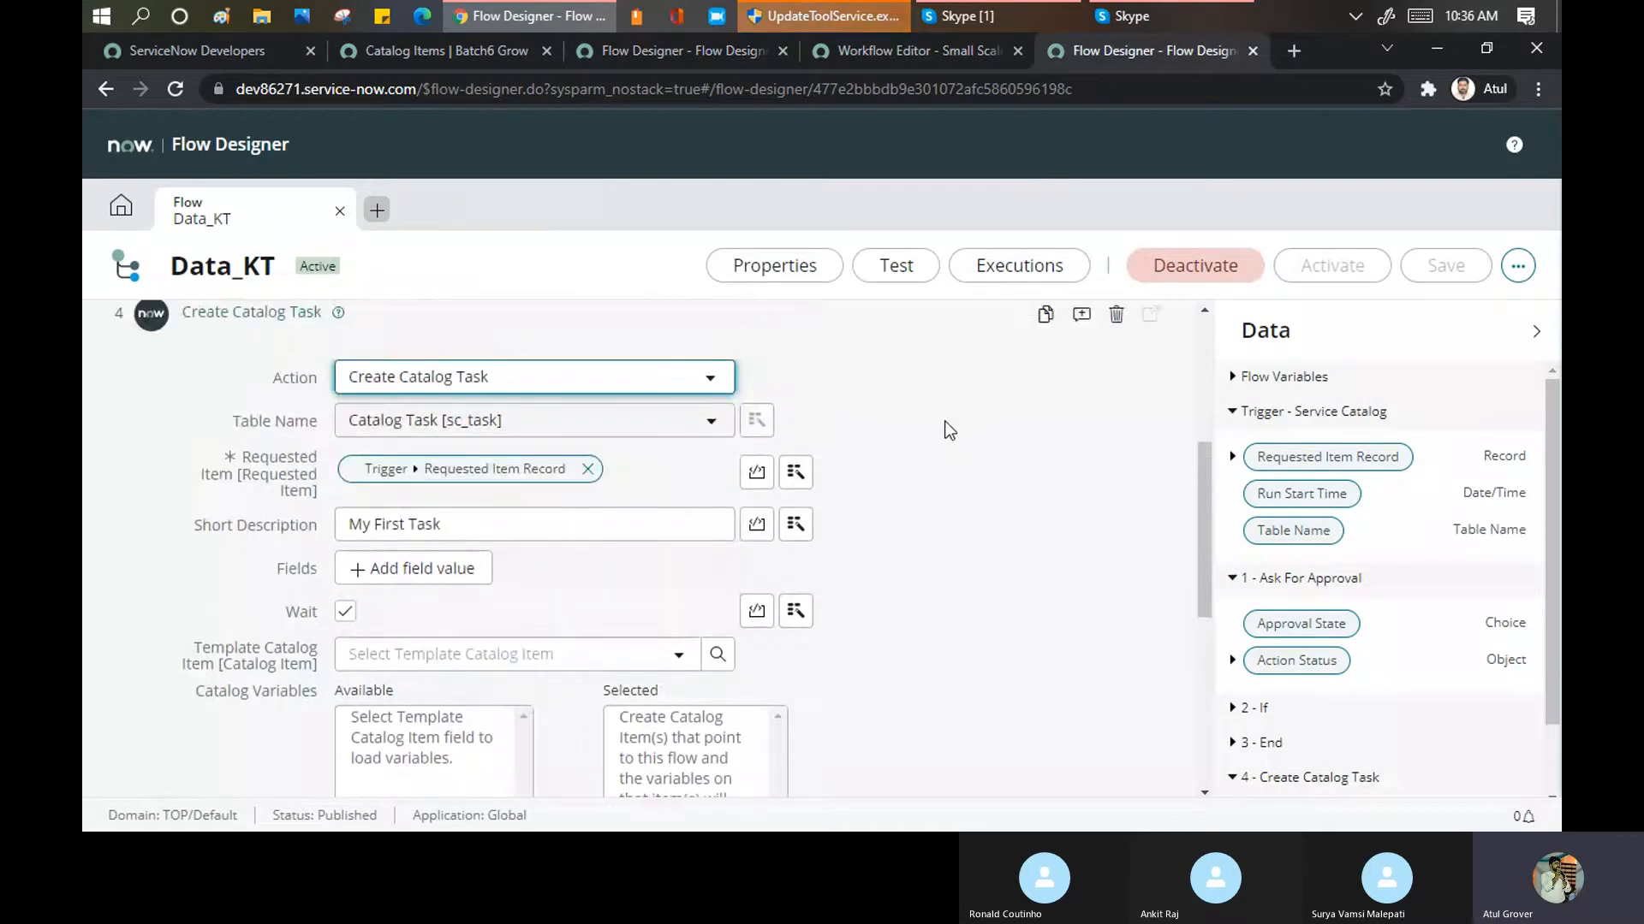
scroll(949, 430, up, 5)
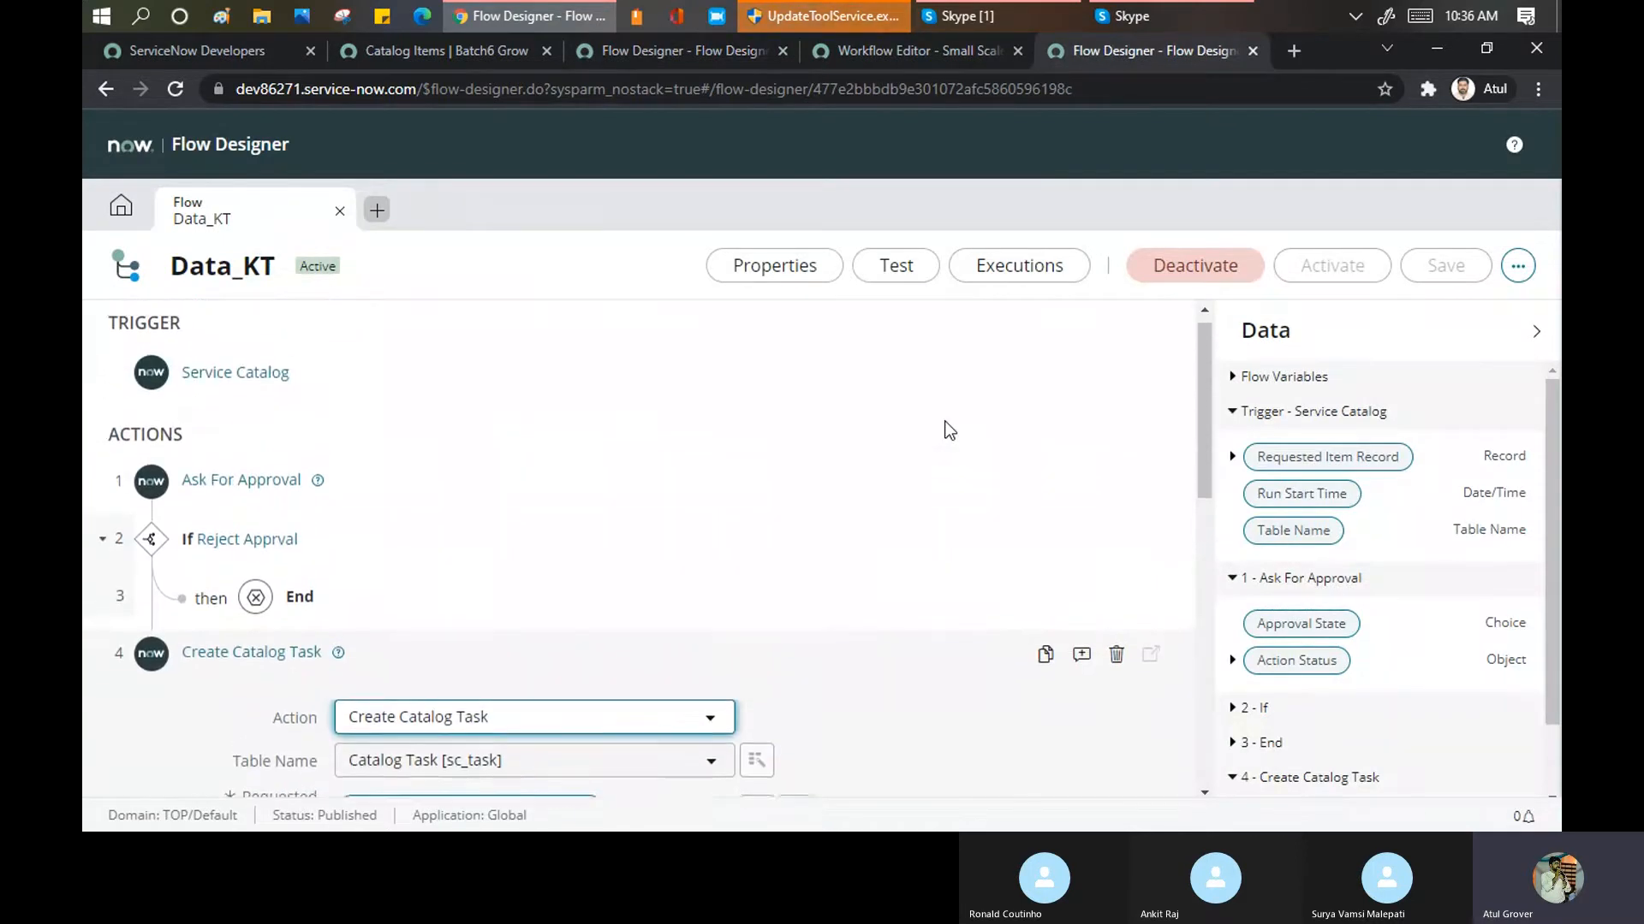
click(120, 208)
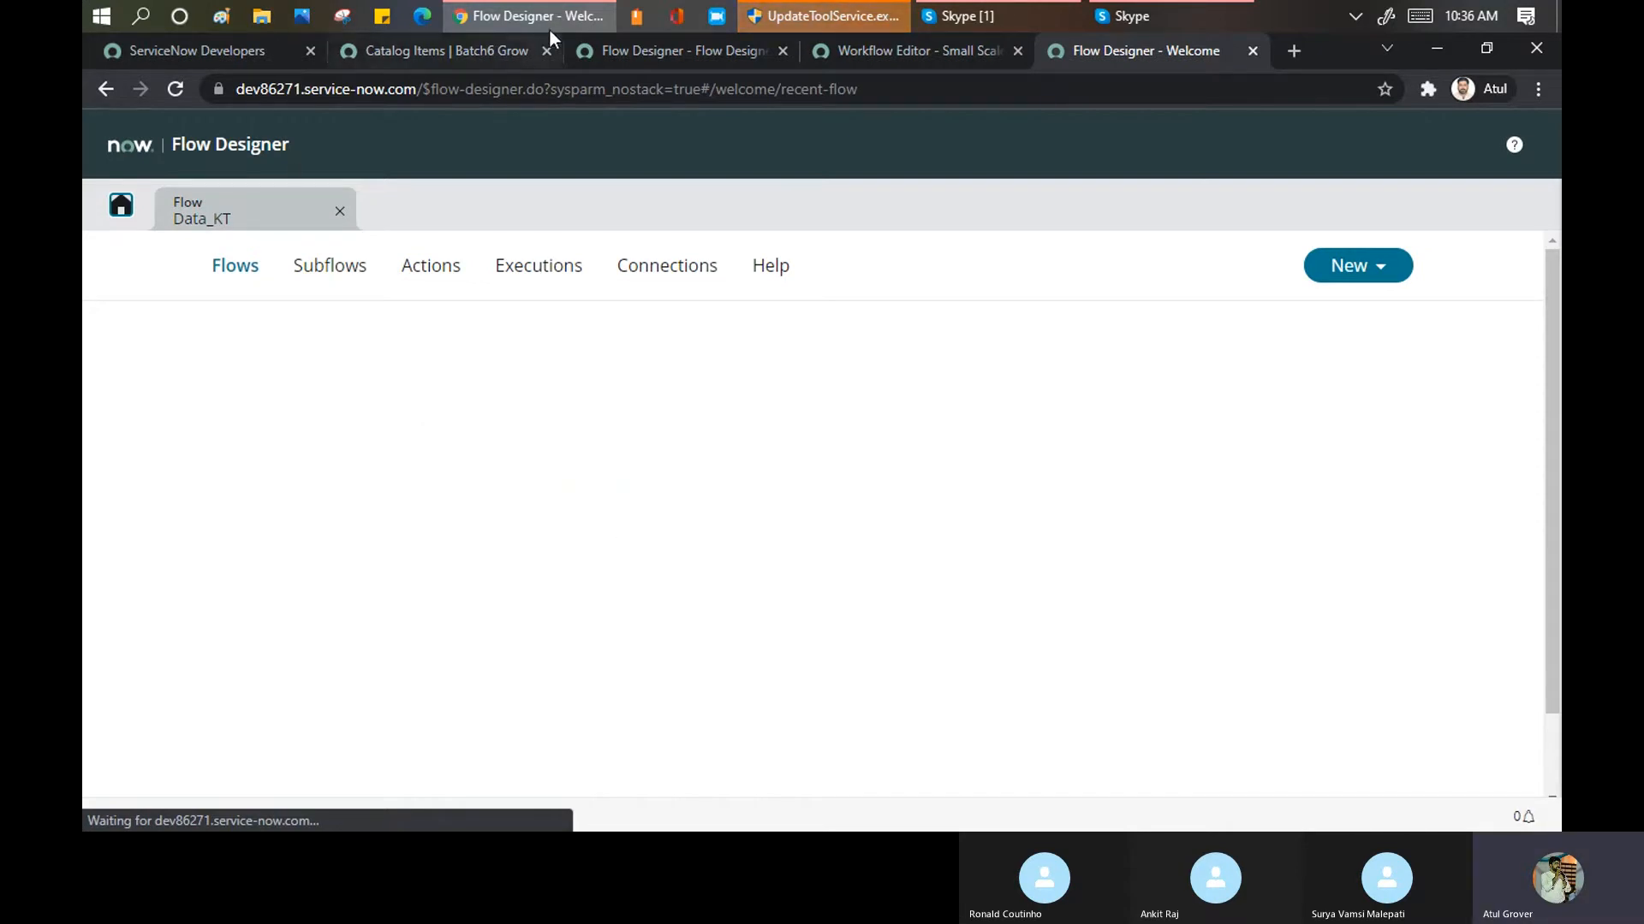
click(612, 50)
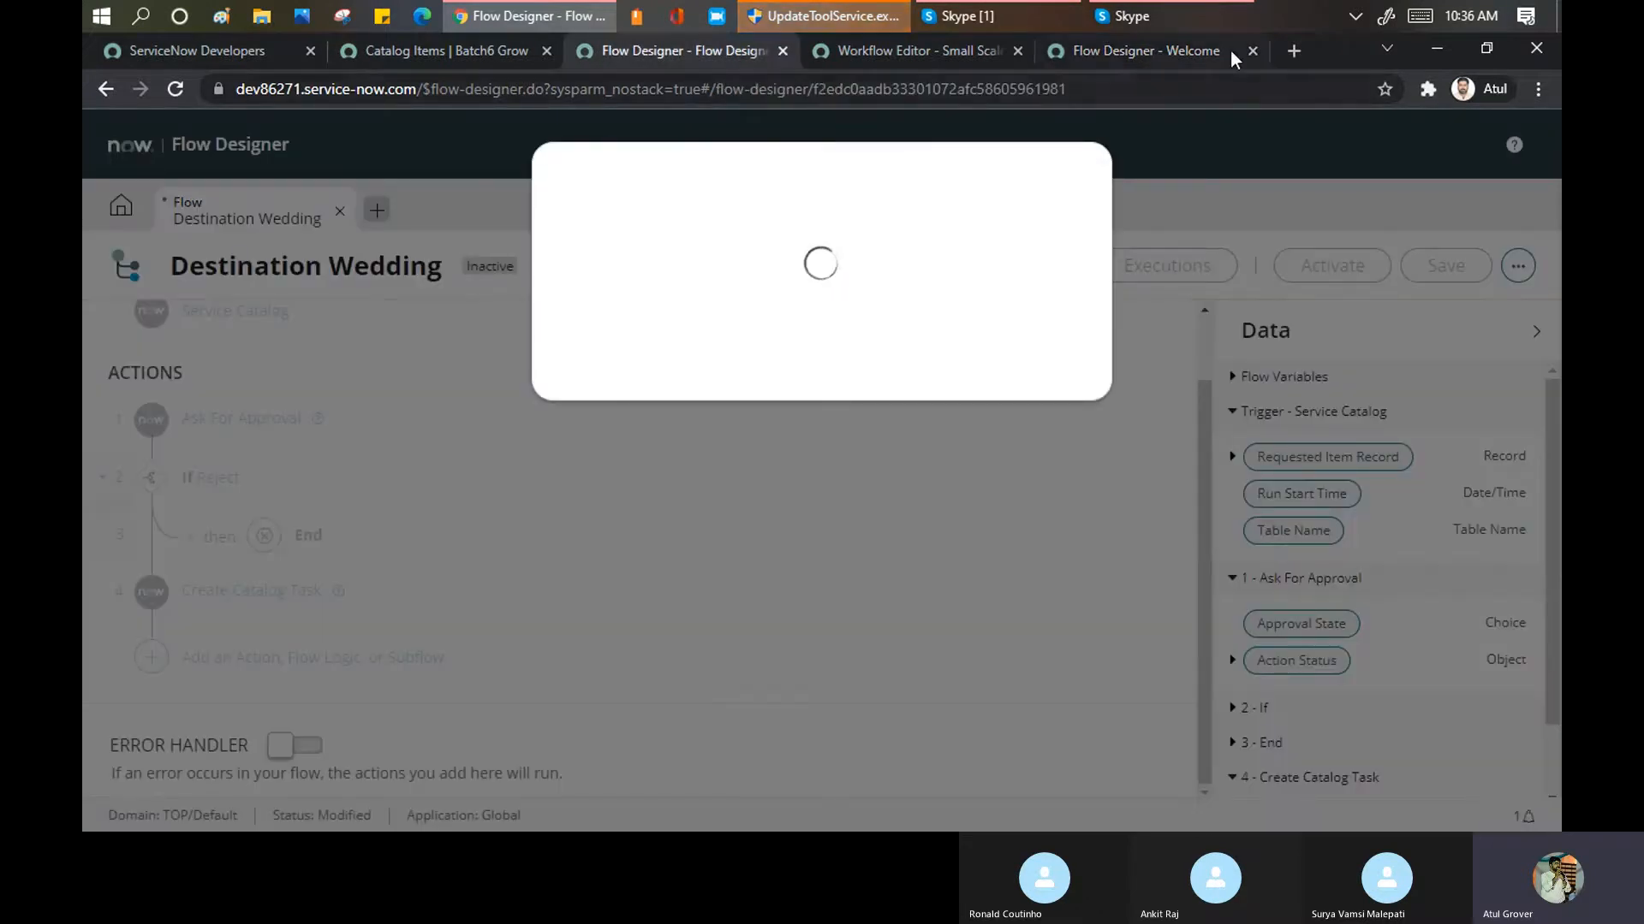
click(1168, 53)
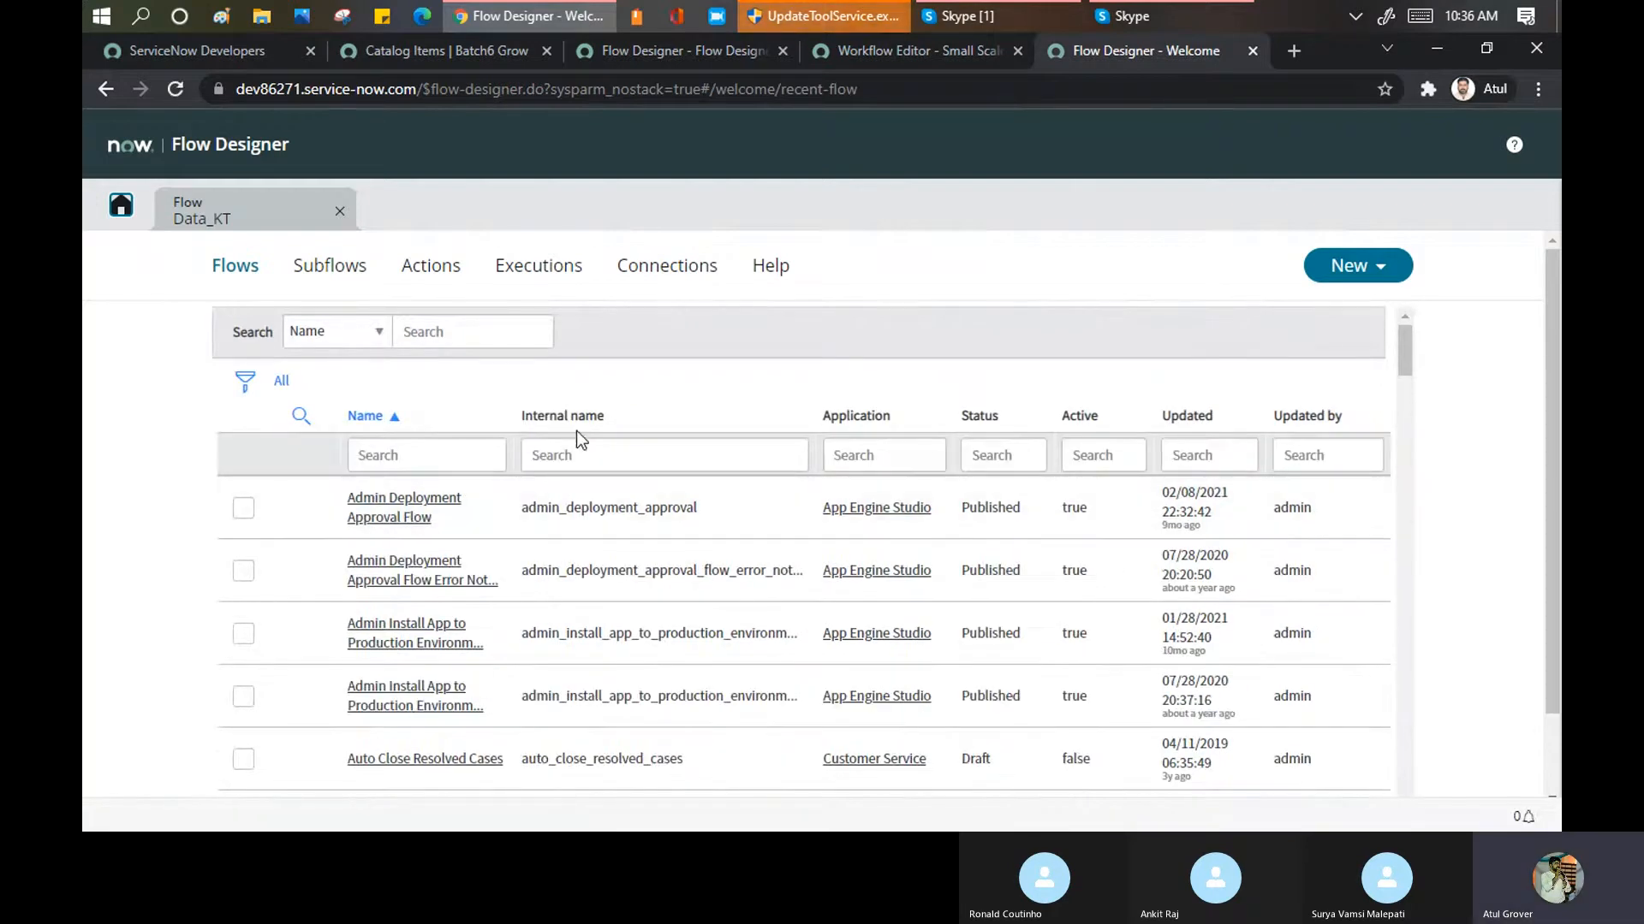
Filter the flow list by name with *Request and open the Laptop Request flow
click(433, 449)
text(*Request)
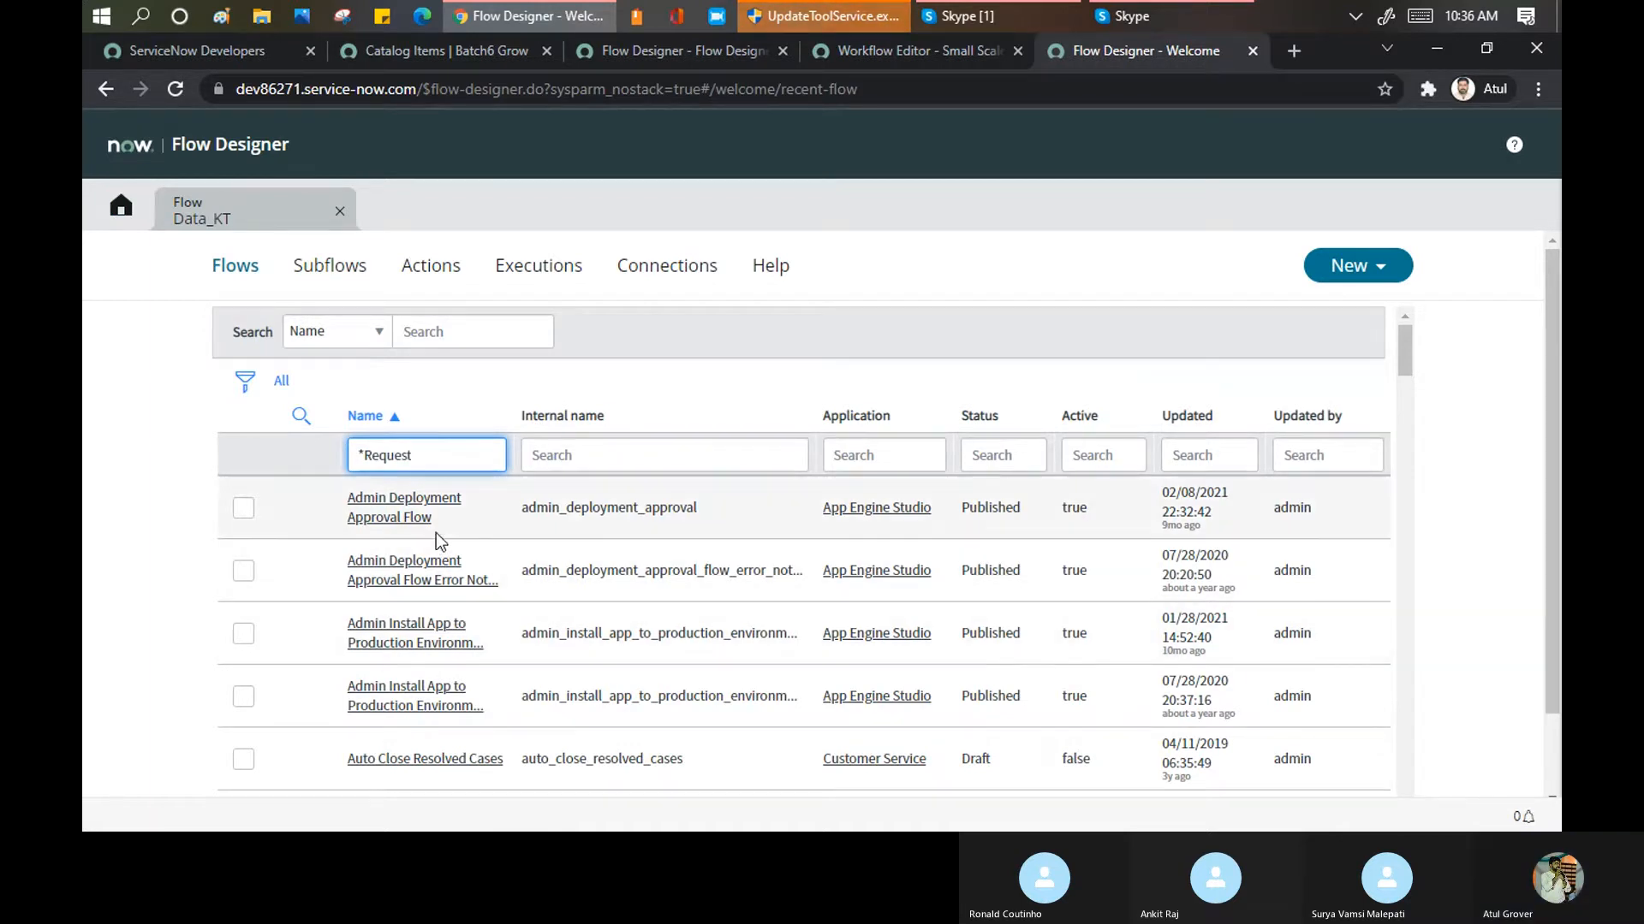
key(Return)
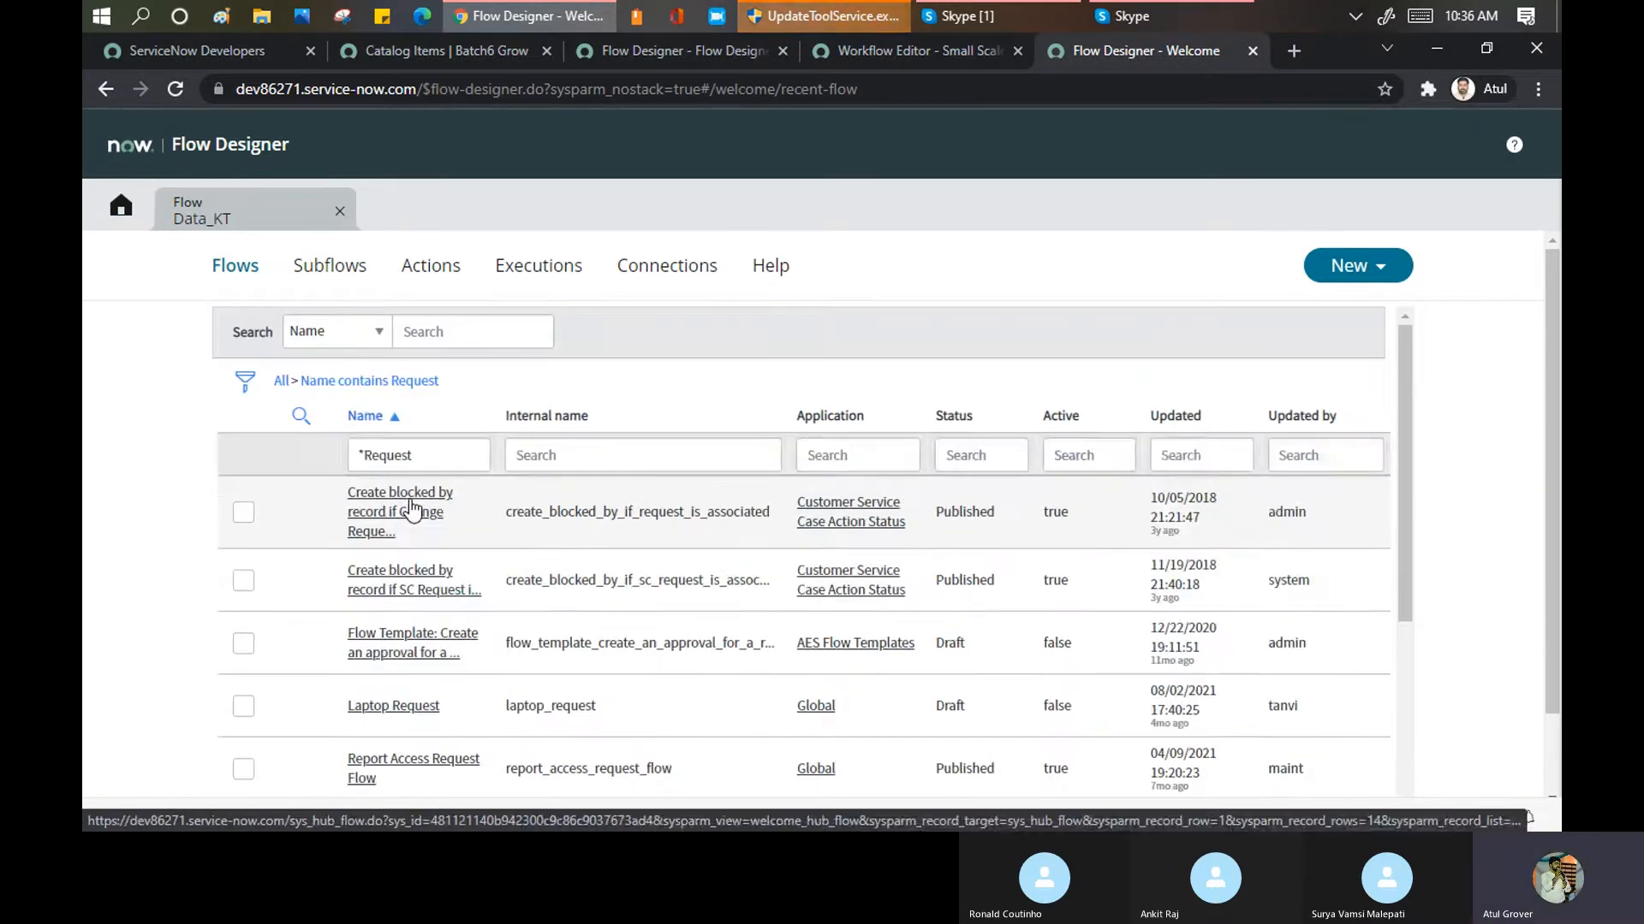
scroll(461, 570, down, 1)
scroll(460, 570, down, 1)
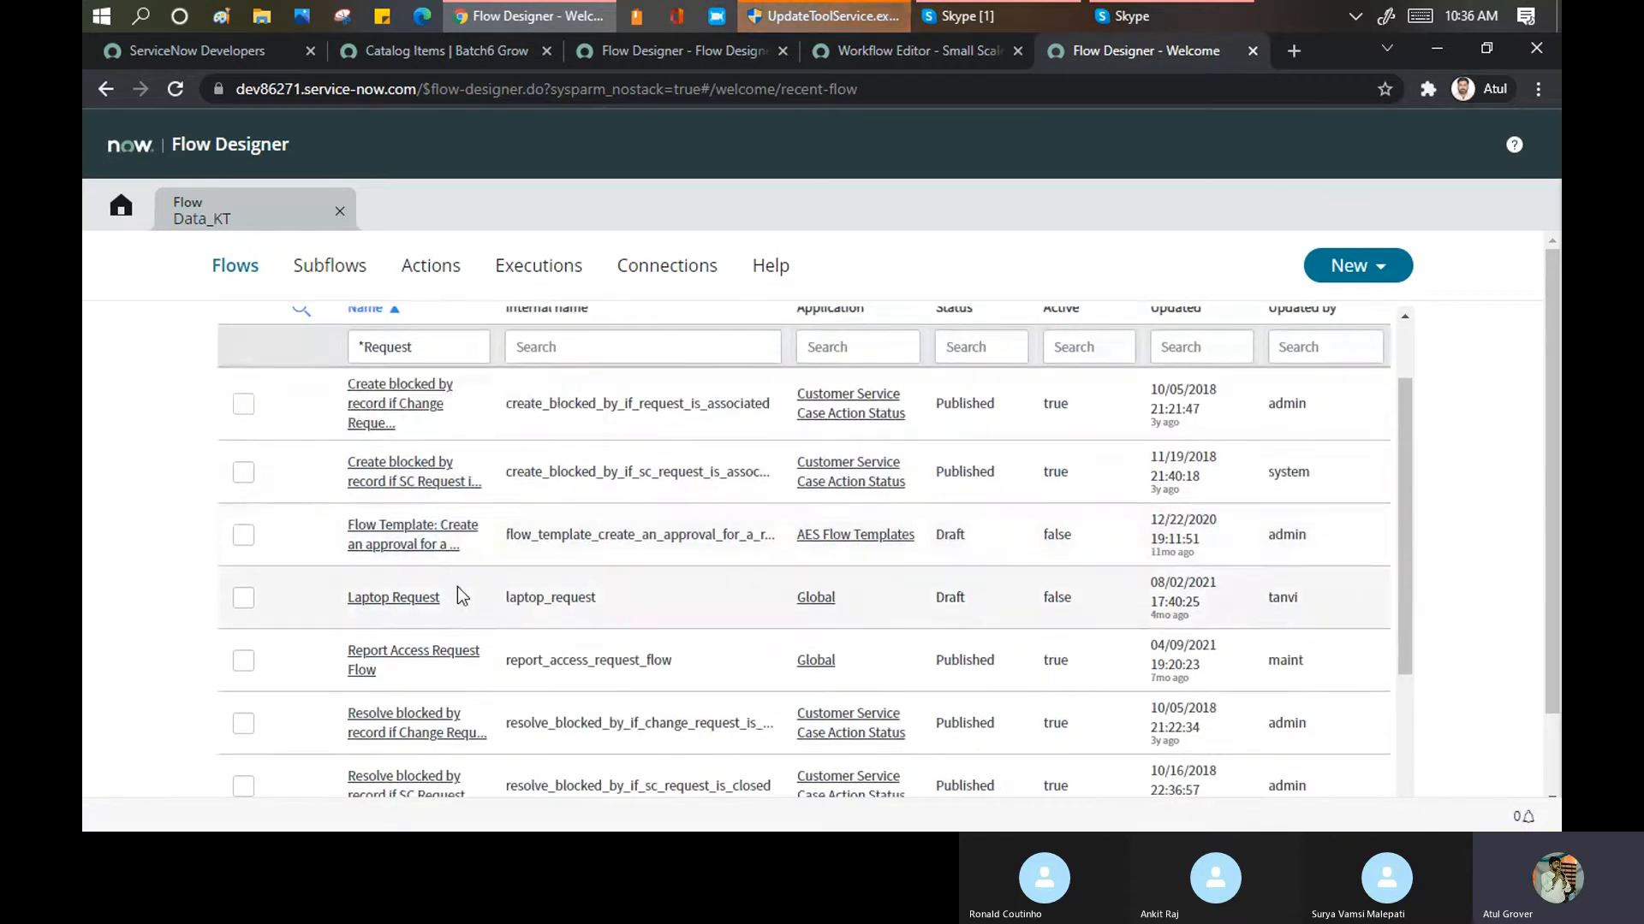
scroll(398, 570, down, 3)
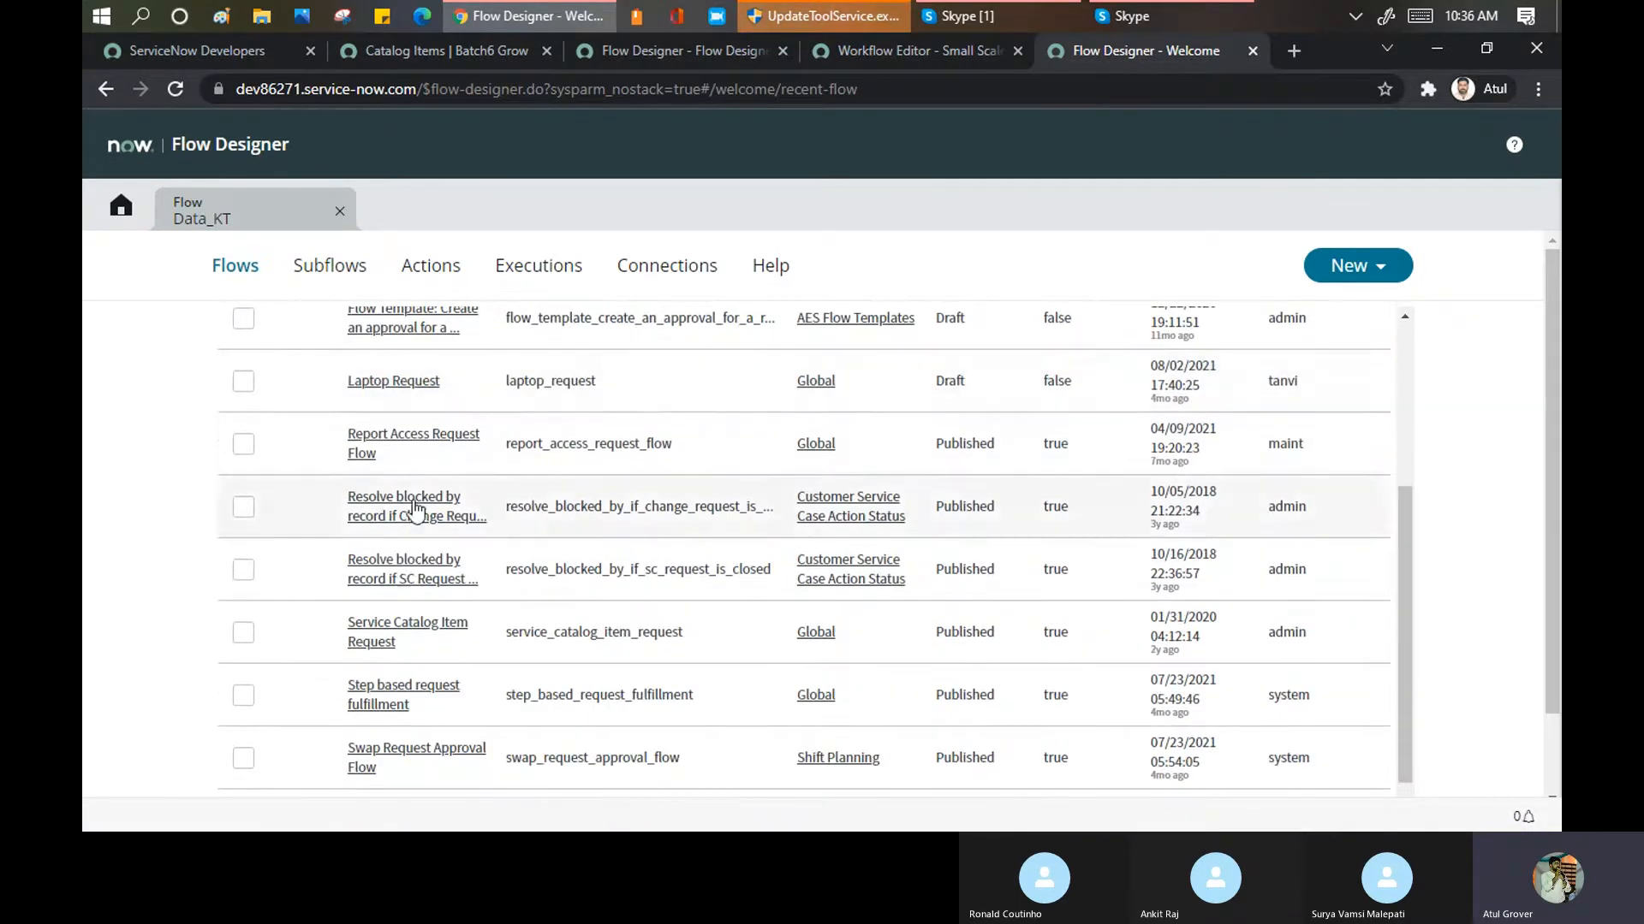
scroll(405, 502, down, 1)
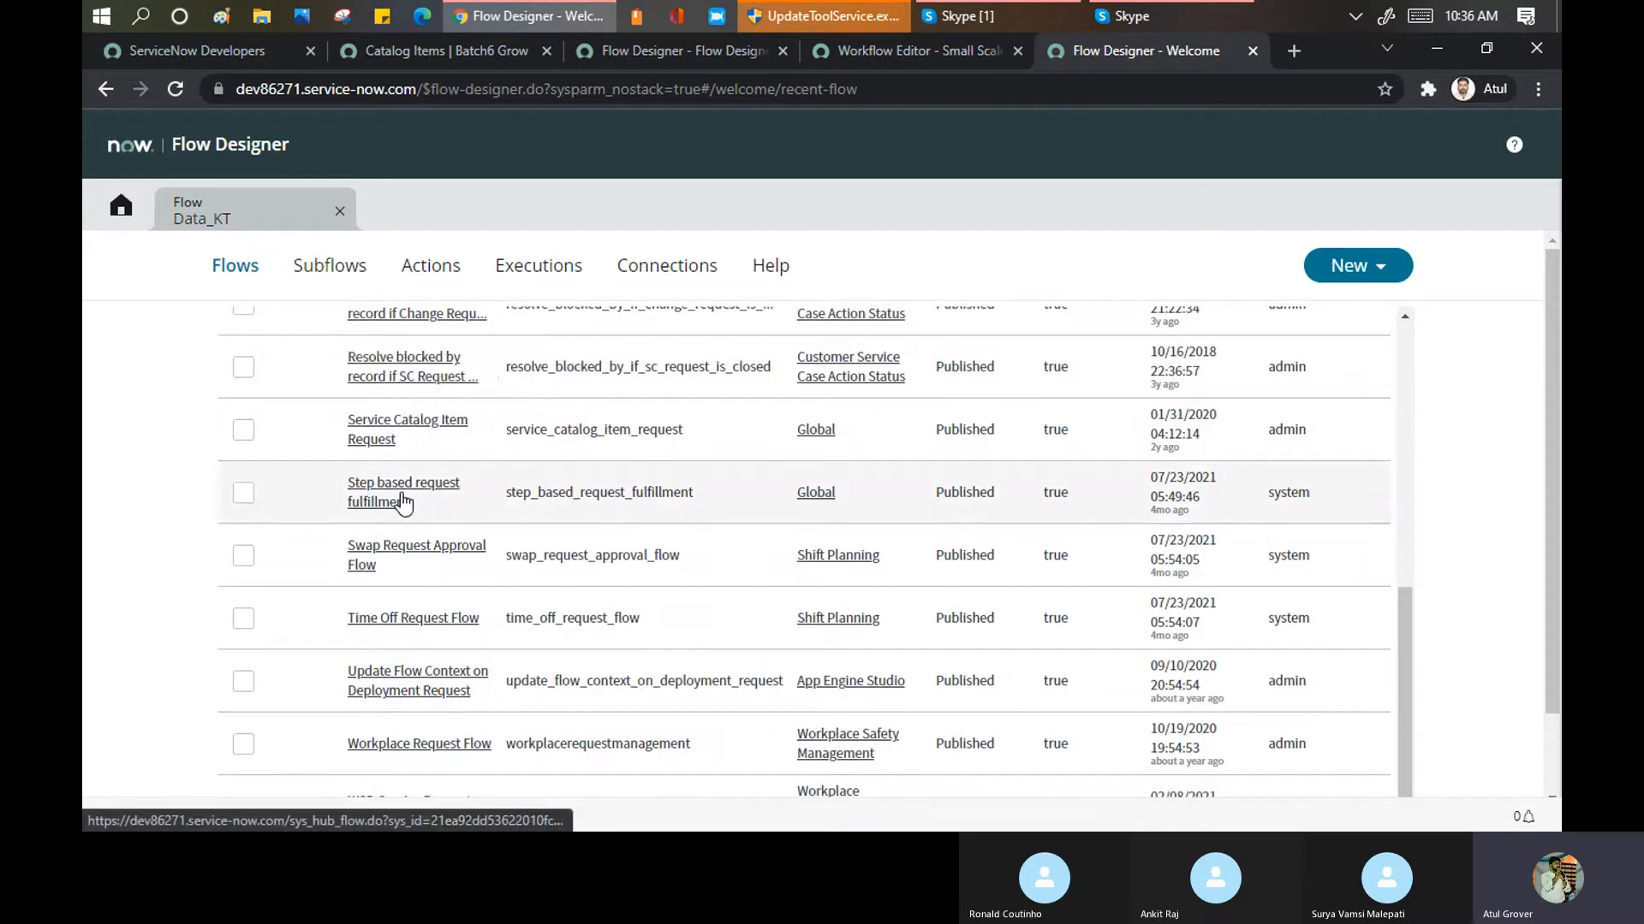
scroll(405, 505, down, 2)
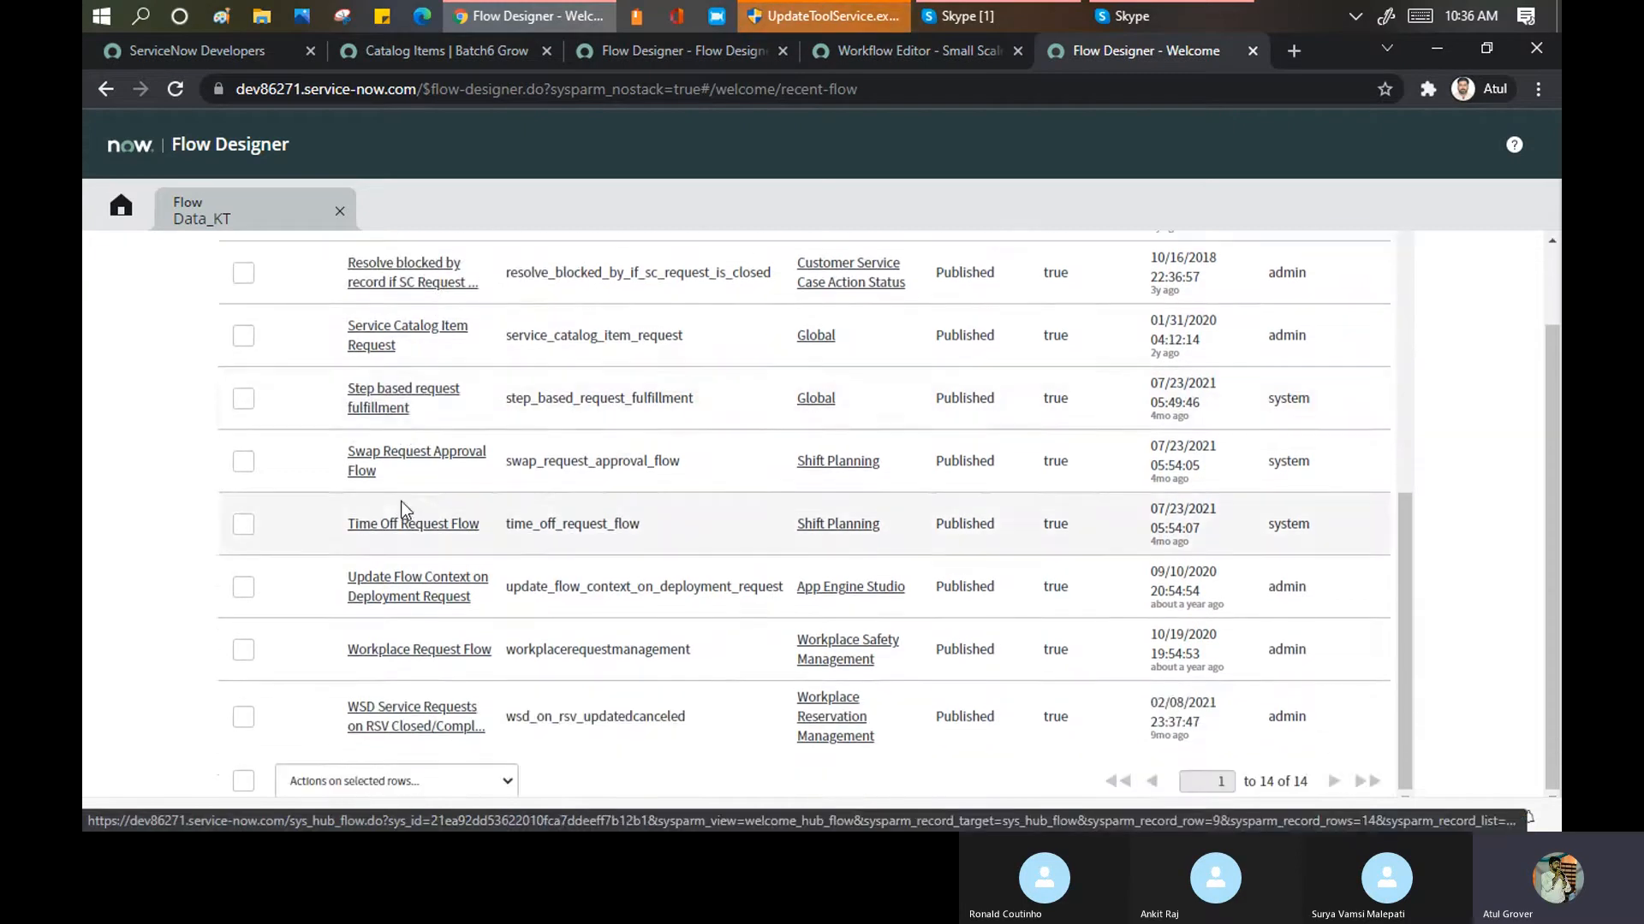
scroll(402, 503, up, 6)
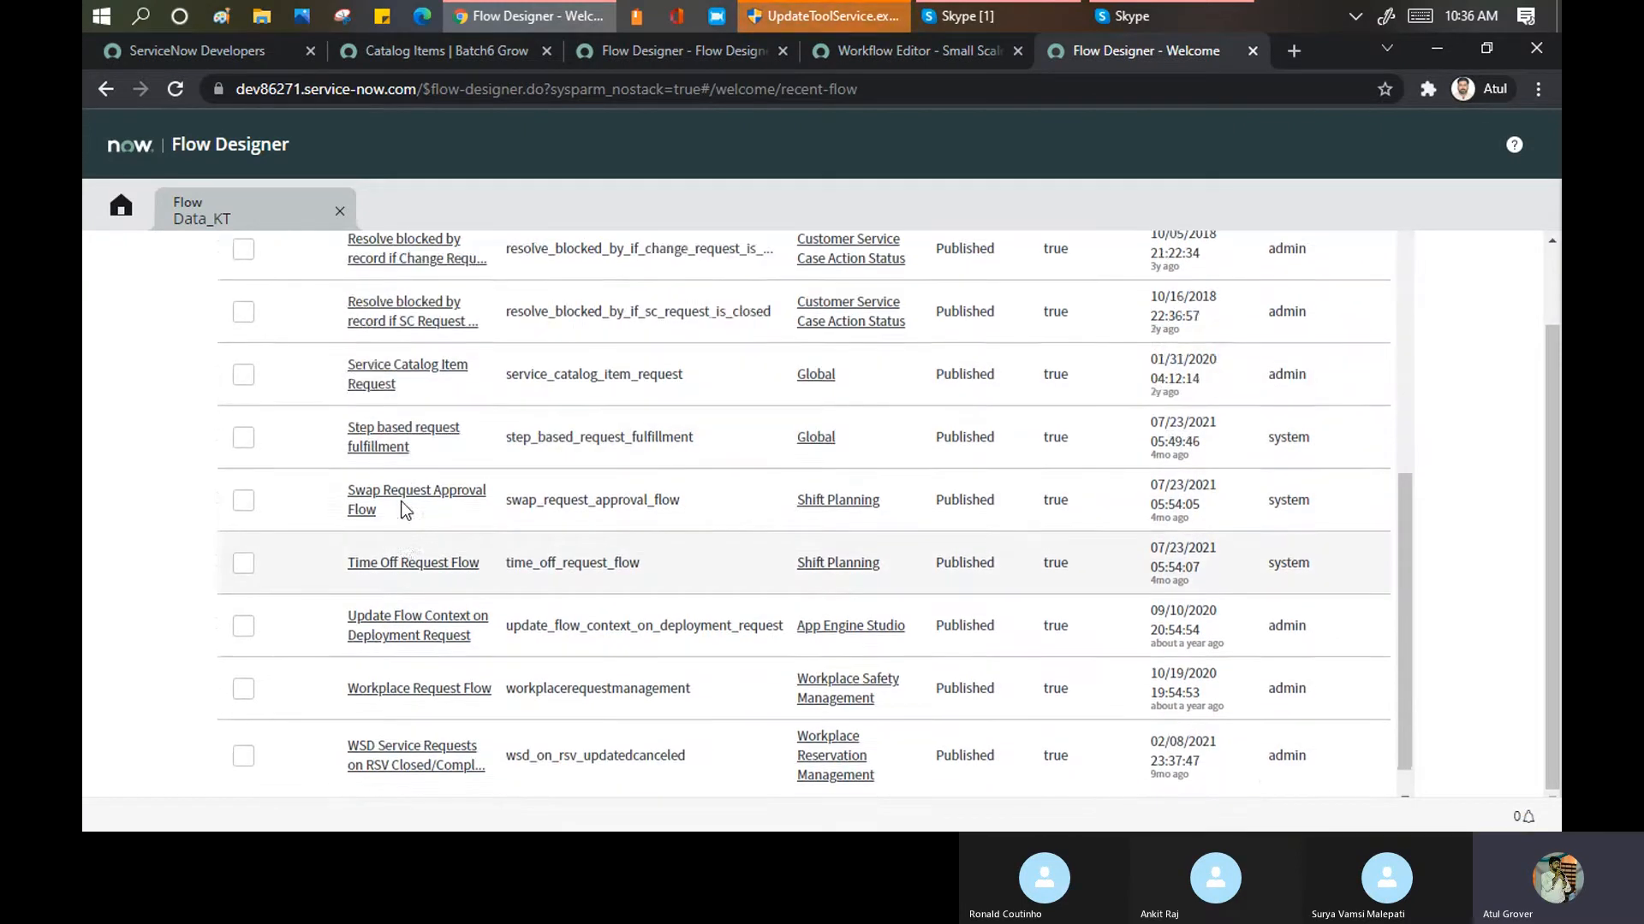
click(398, 411)
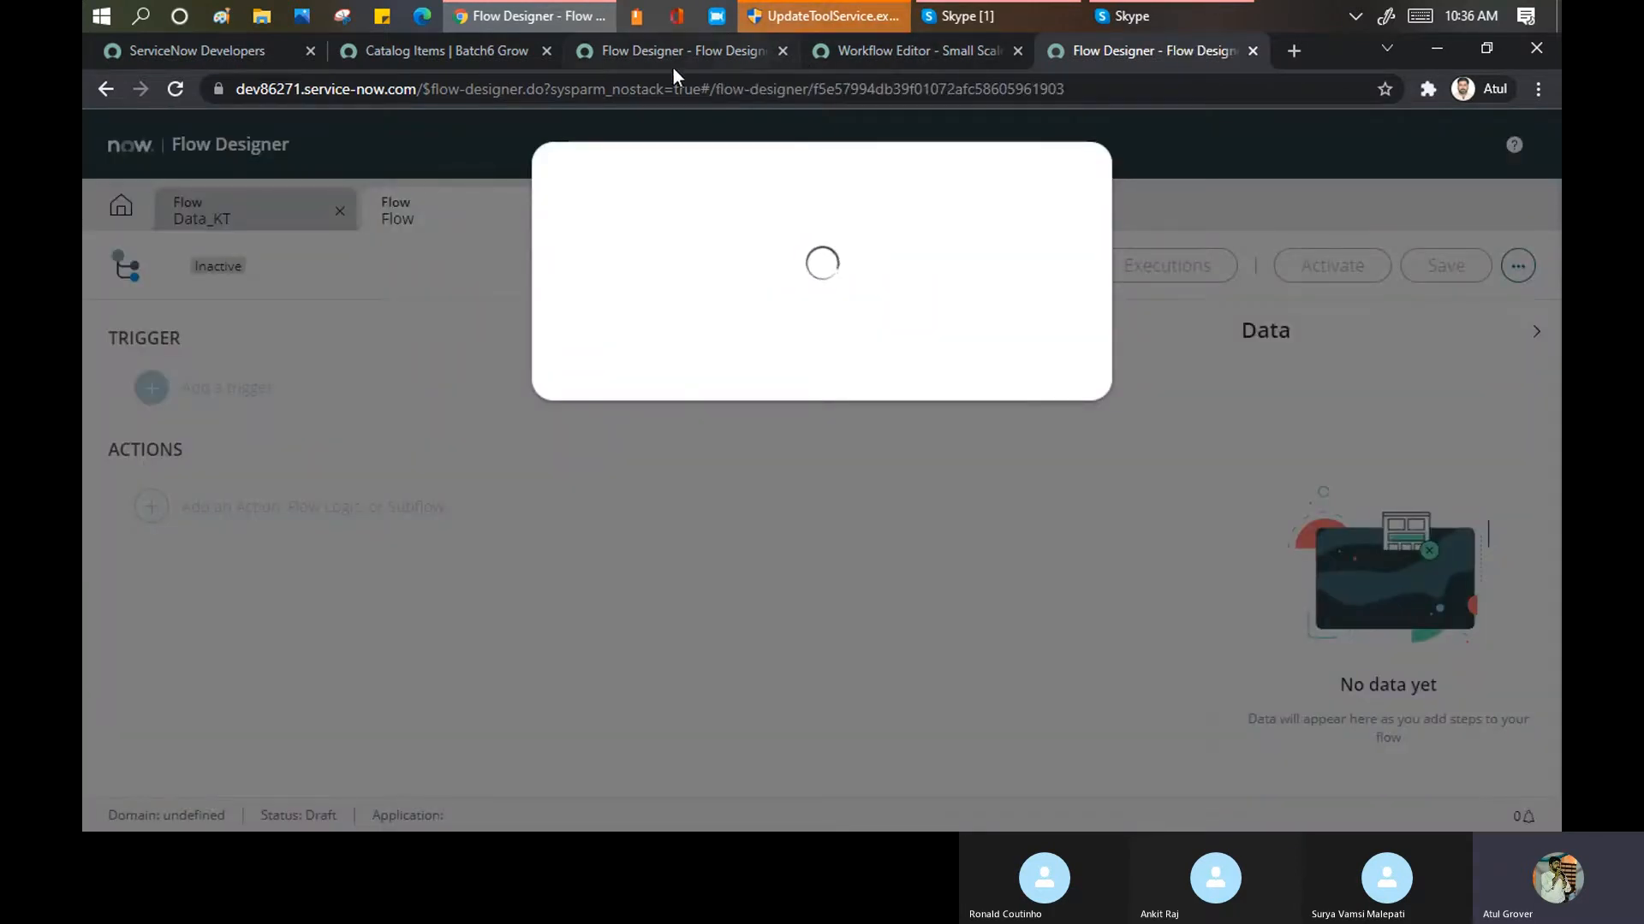
Check the Destination Wedding flow's status and activate the flow
click(634, 53)
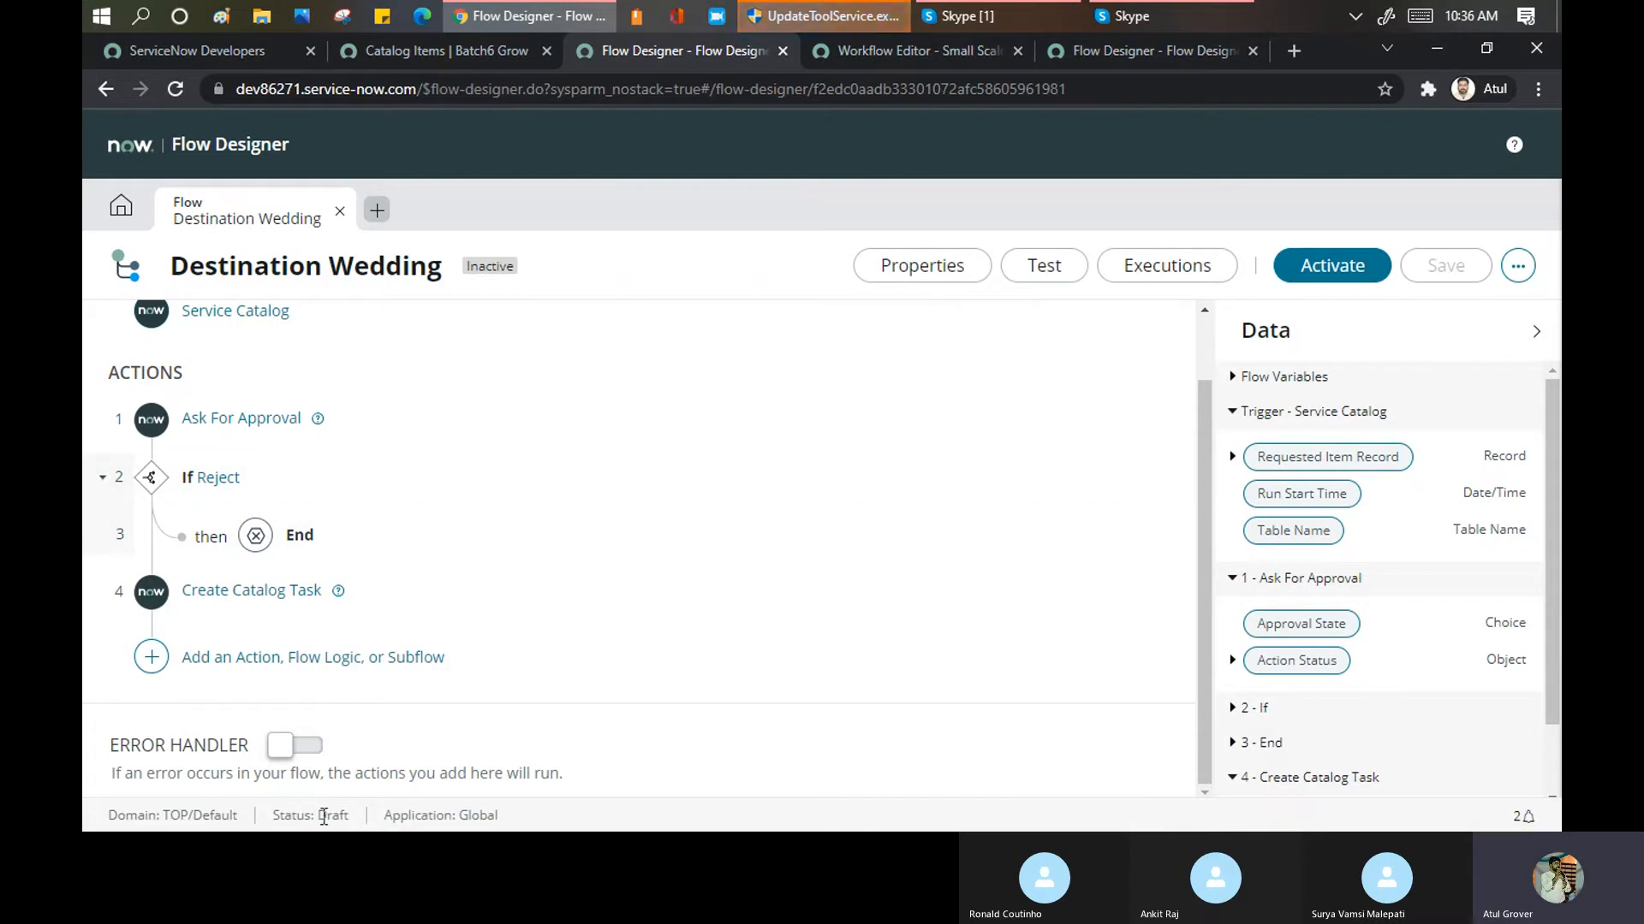
drag(317, 815, 347, 815)
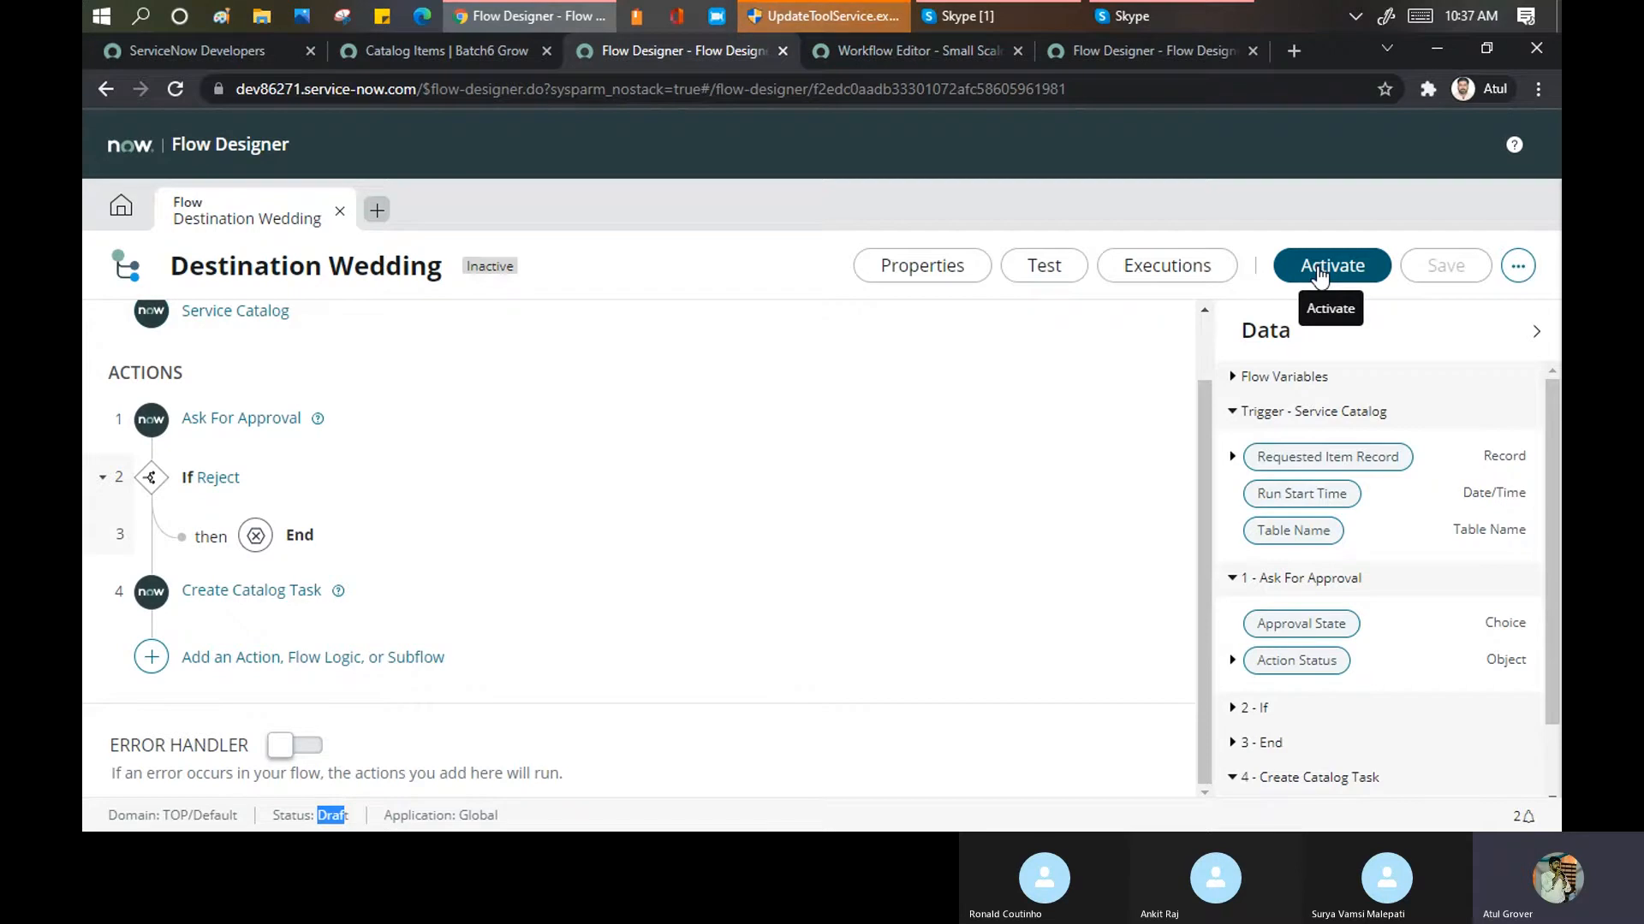
click(1319, 270)
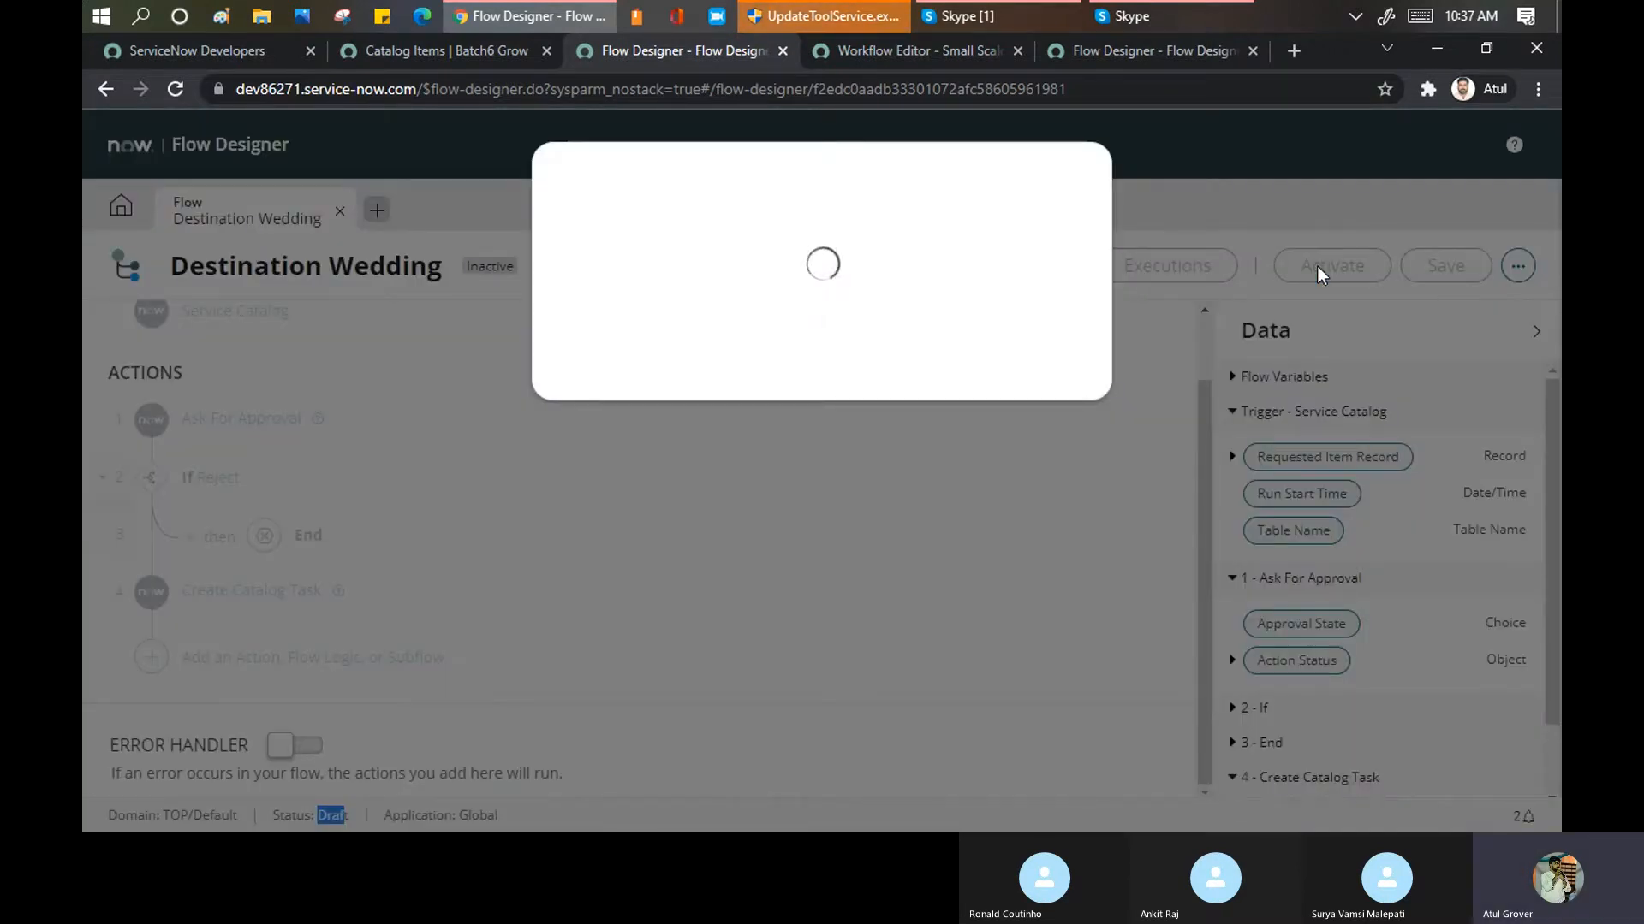
Check the loading of the Laptop Request flow and the activation progress of the Destination Wedding flow
click(1121, 53)
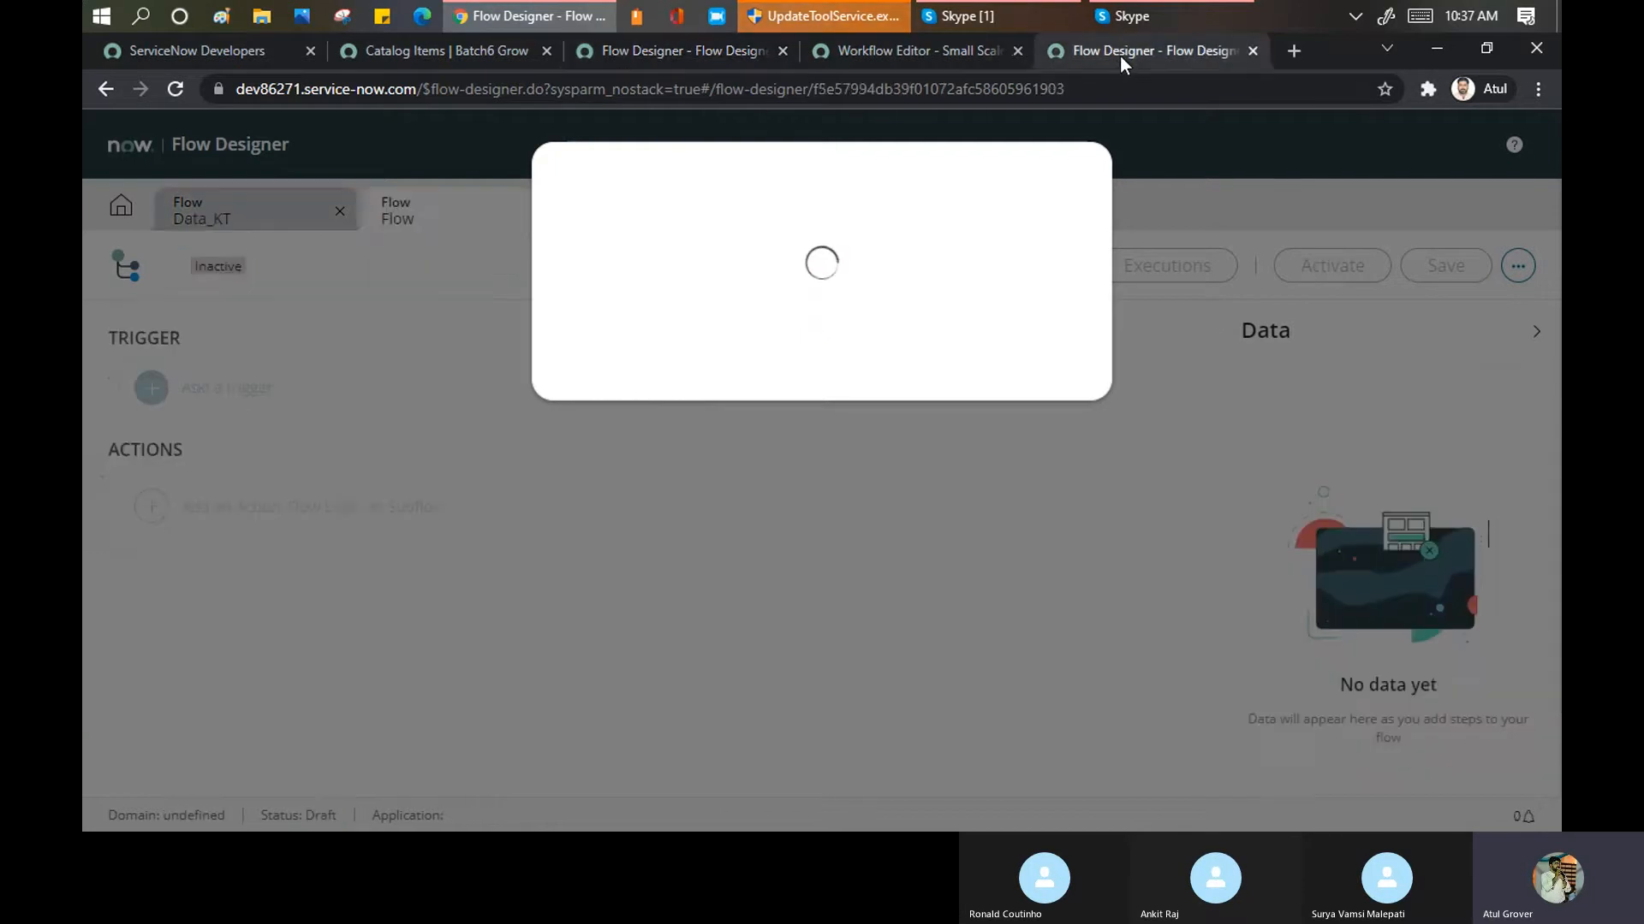
click(660, 53)
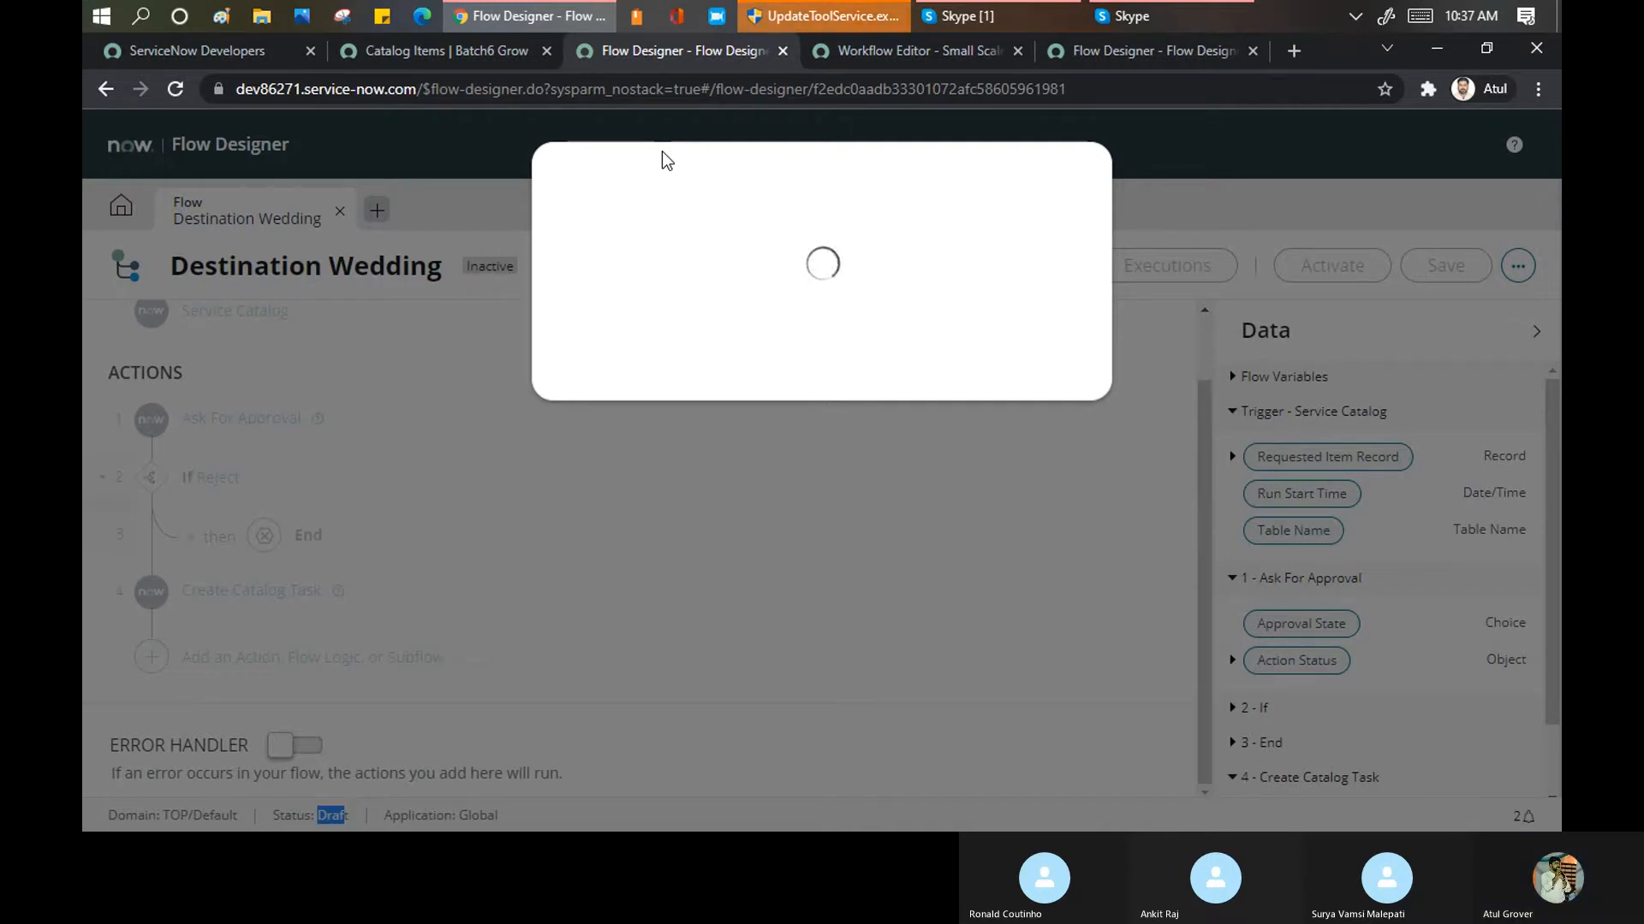
click(1088, 61)
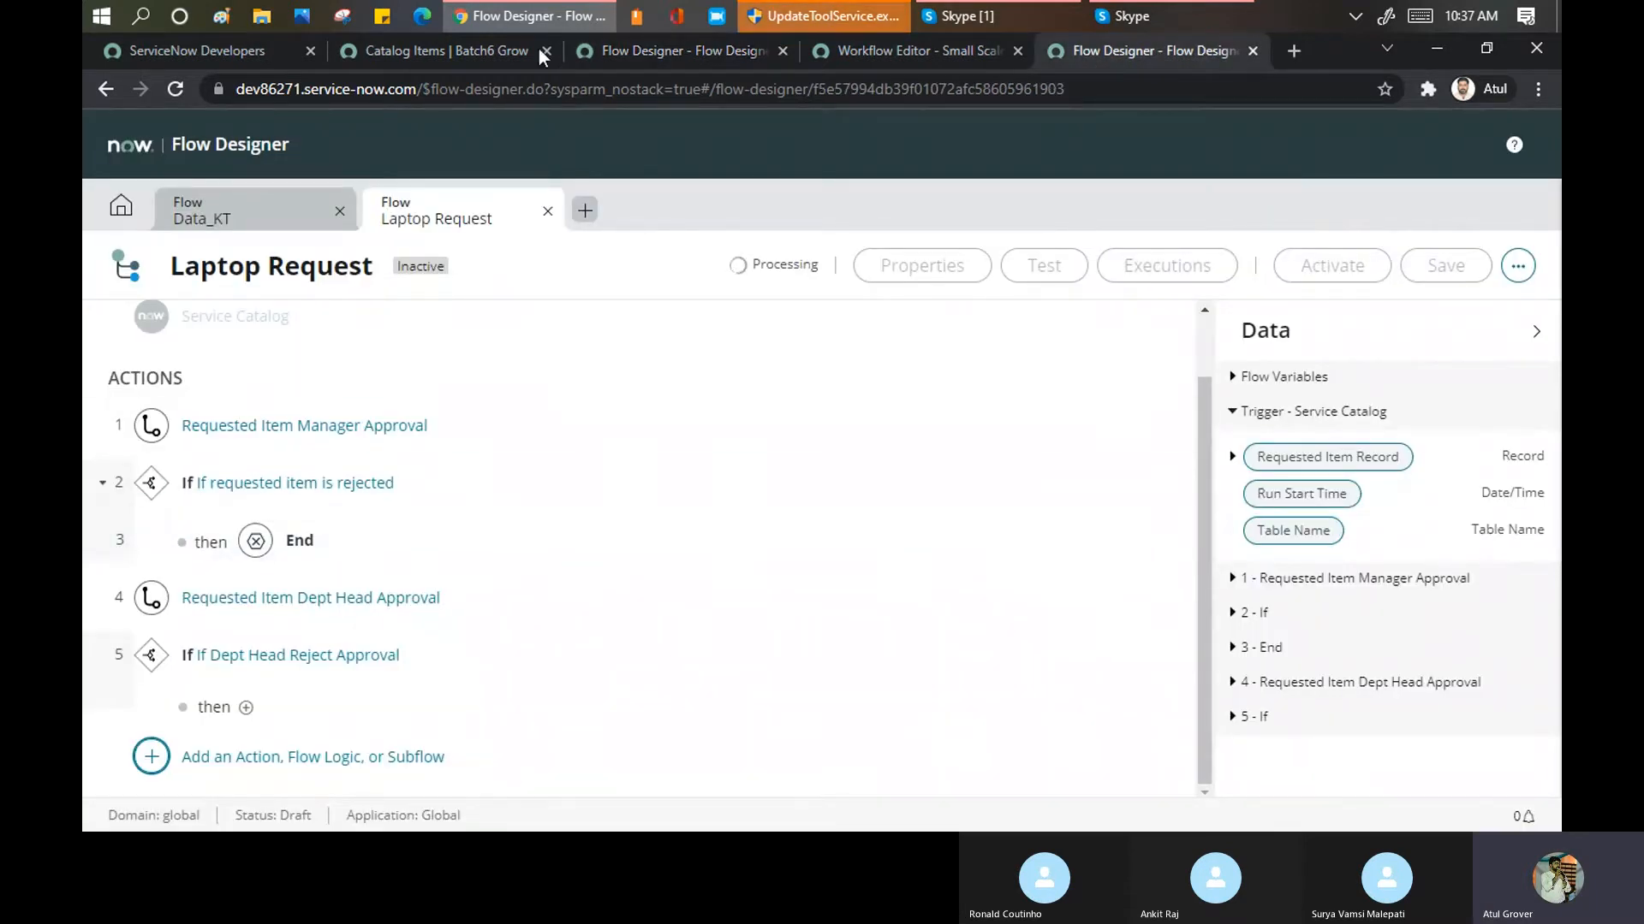
click(652, 55)
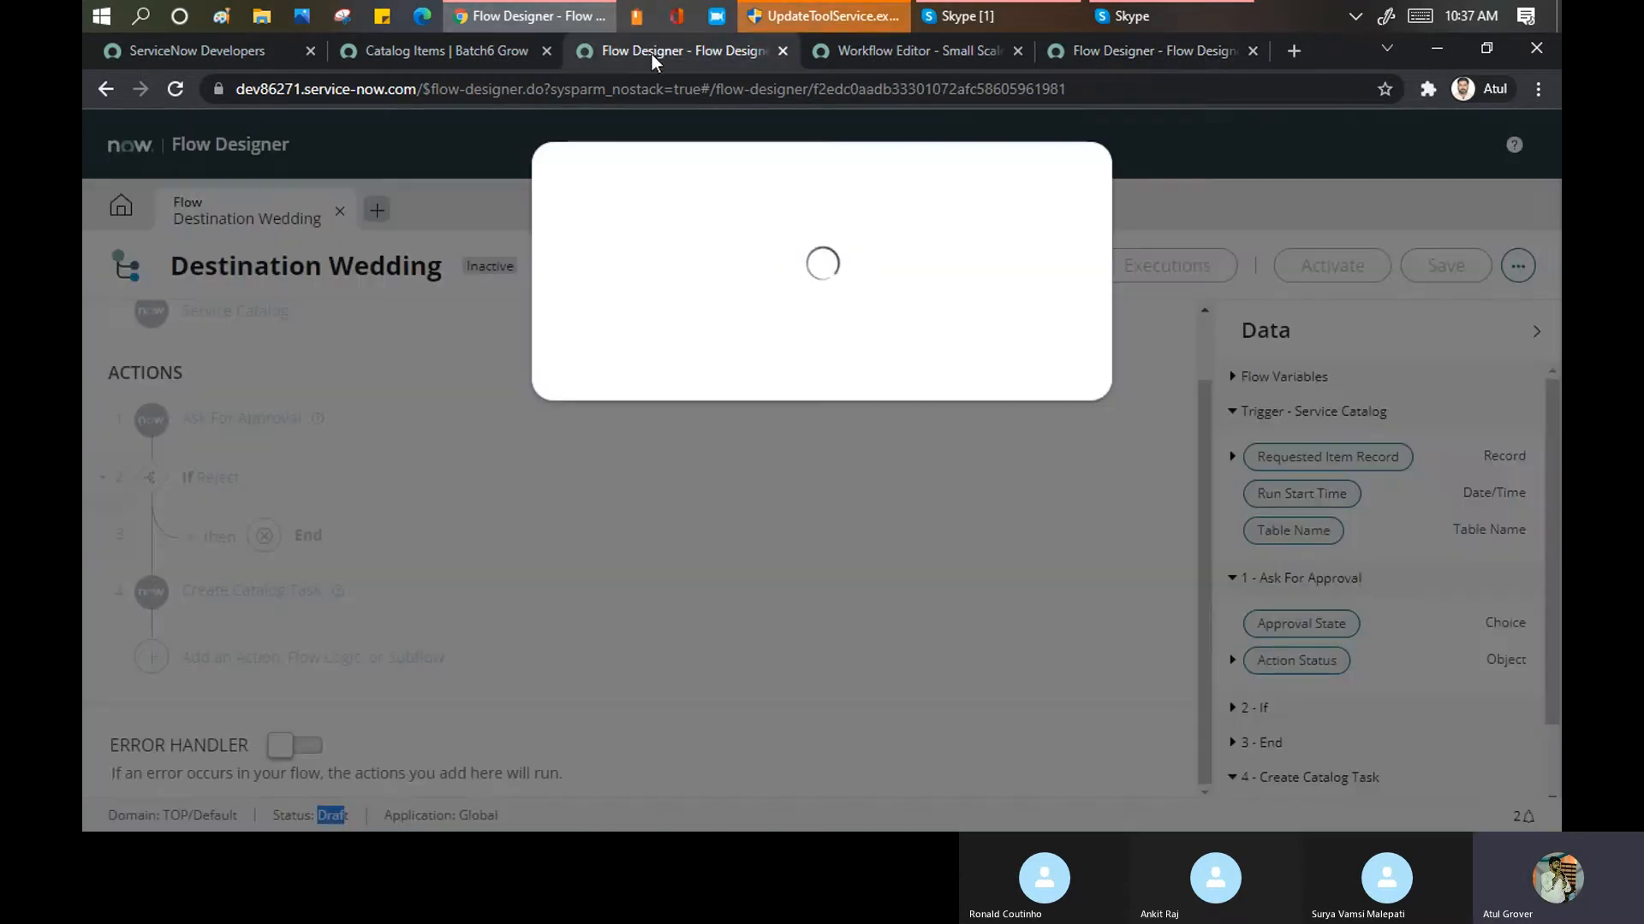
Review the Laptop Request flow's actions and expand the Requested Item Manager Approval subflow settings
click(1113, 53)
scroll(223, 479, up, 1)
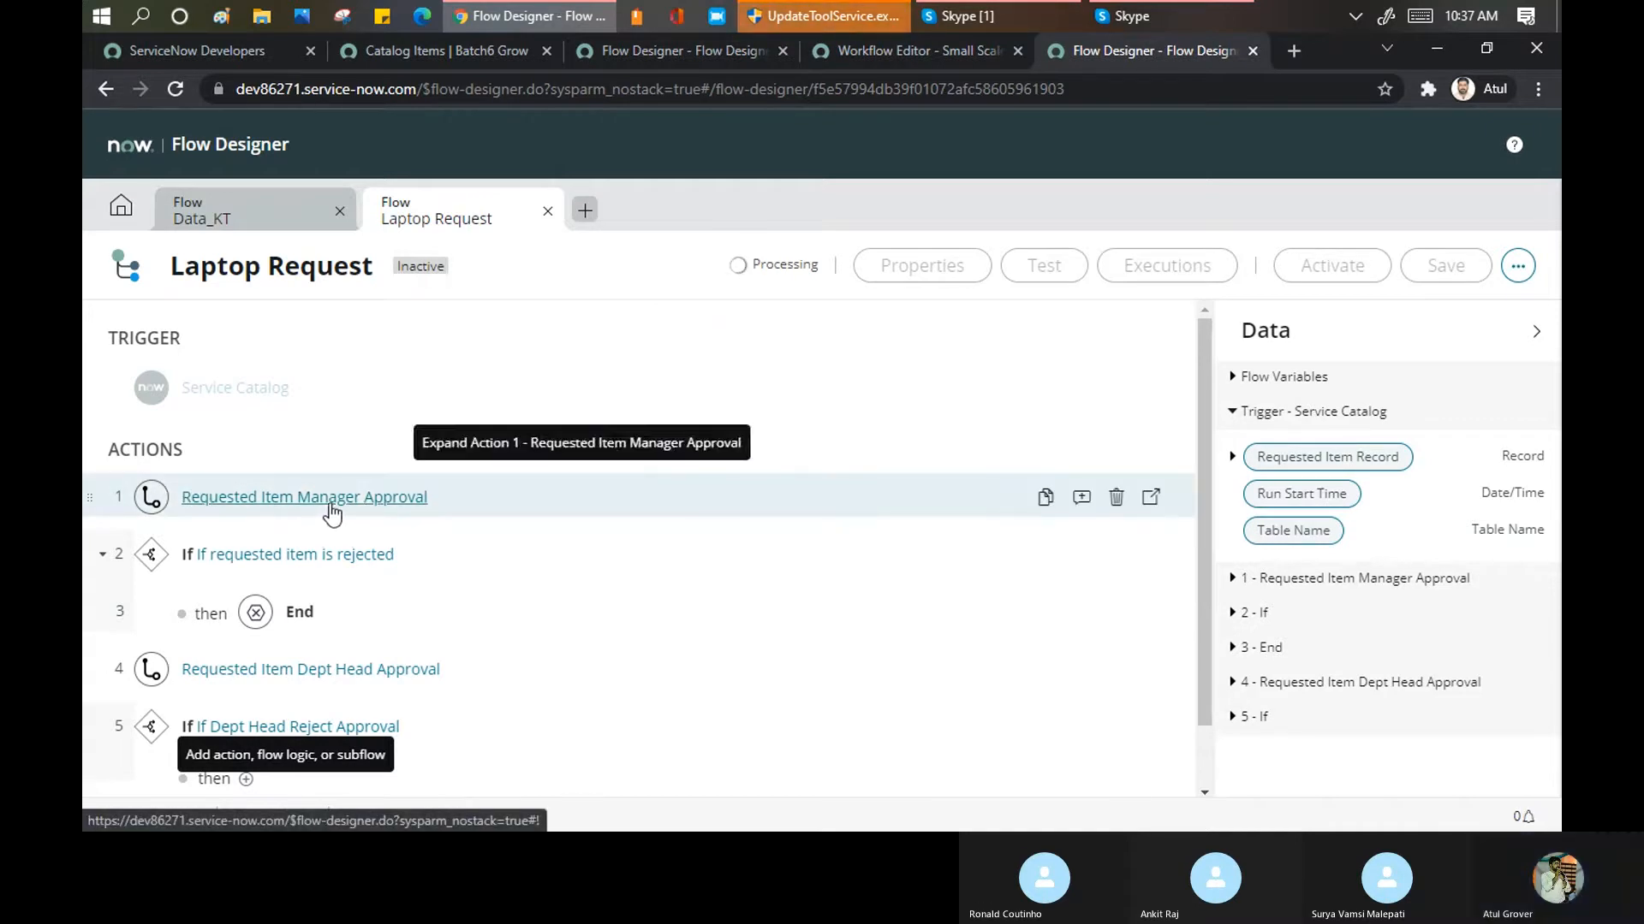
click(612, 56)
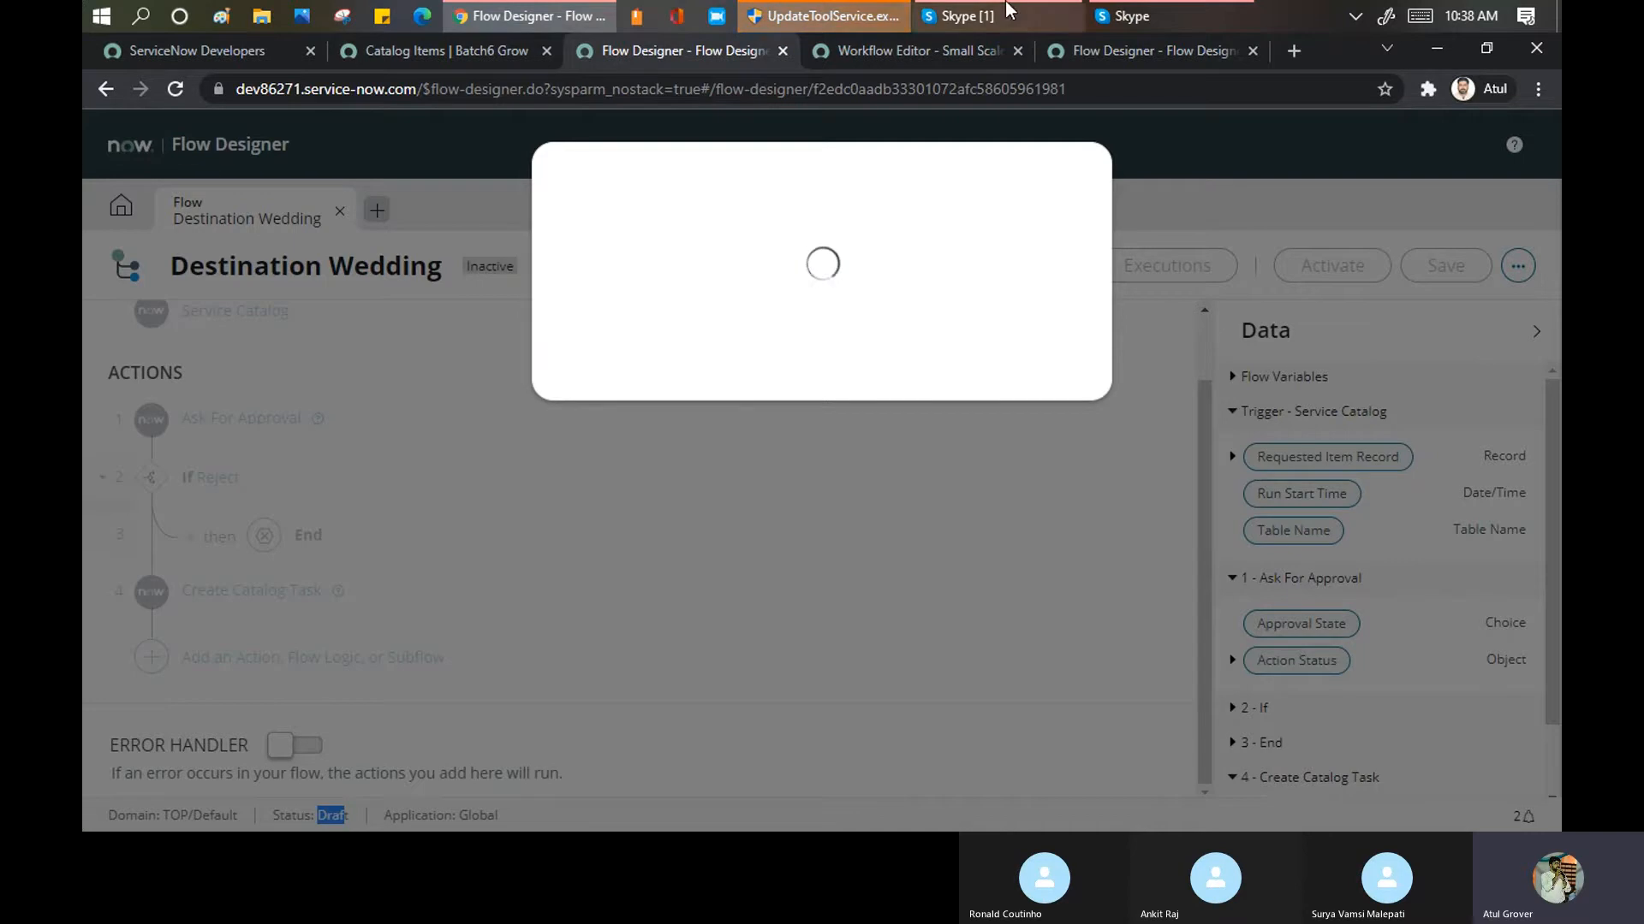
click(1126, 56)
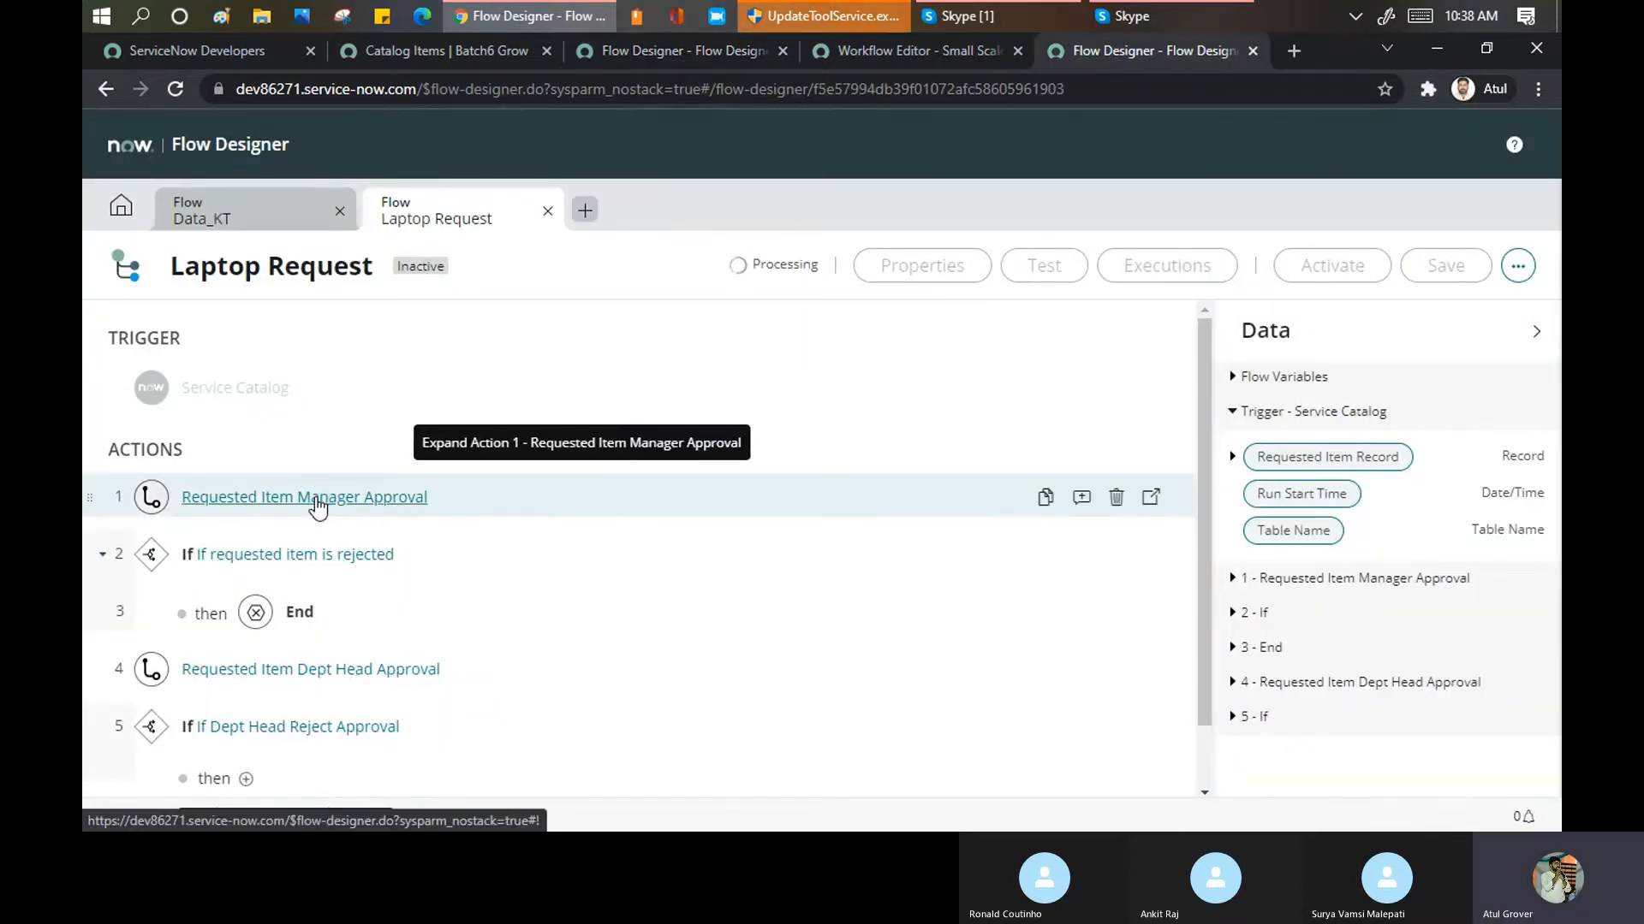
click(318, 503)
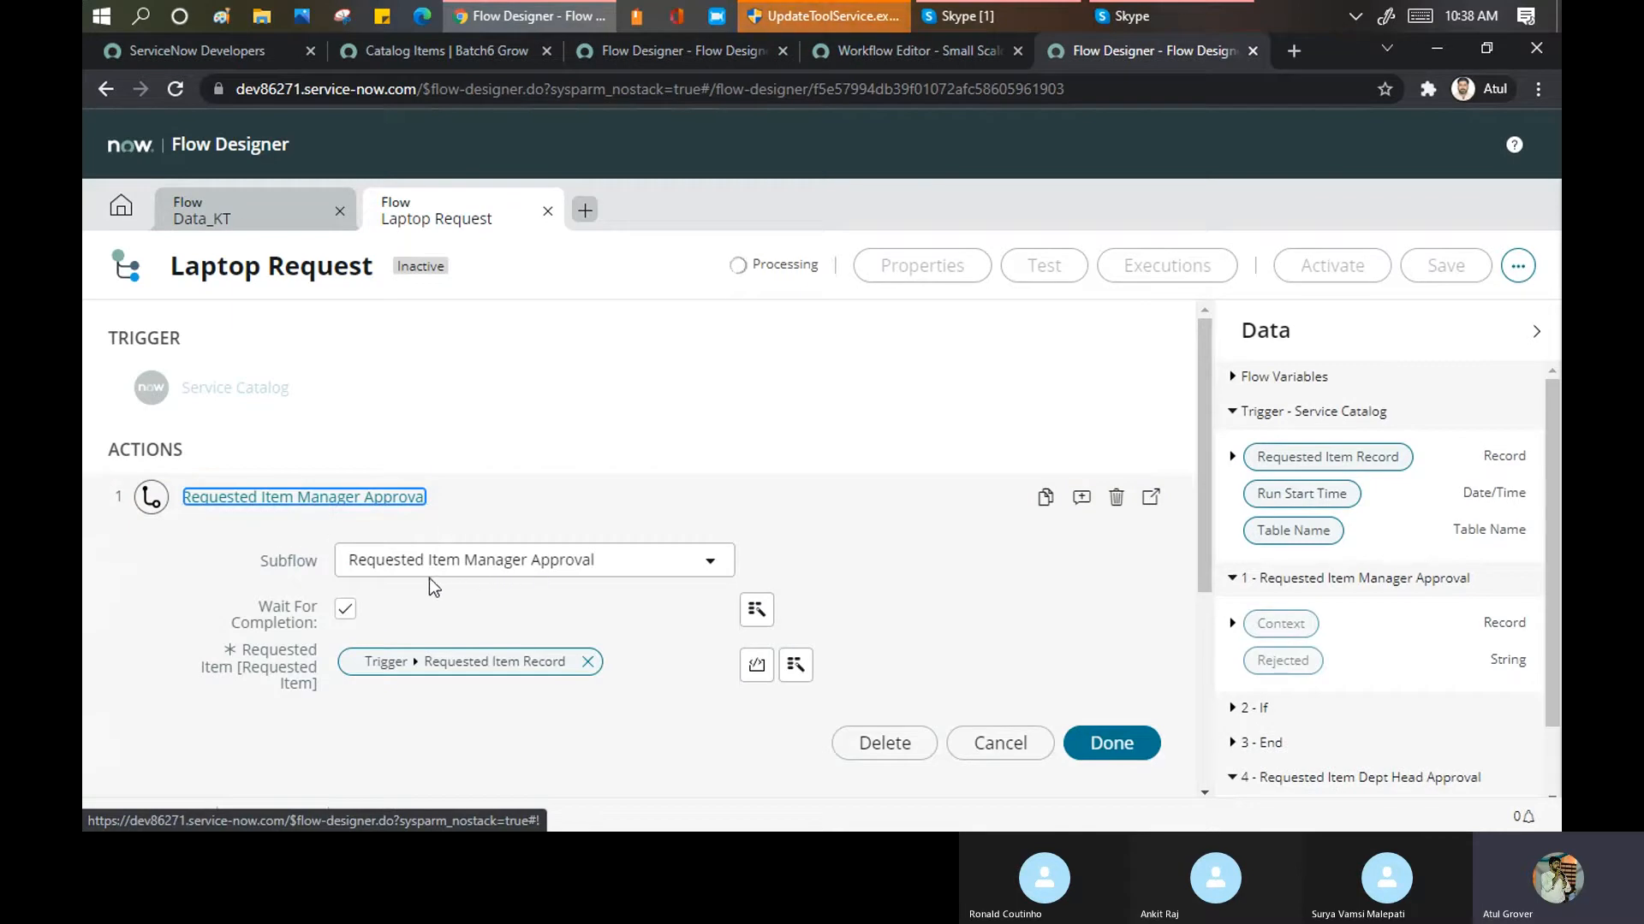
Examine the Laptop Request flow's two rejection conditions and the Requested Item Dept Head Approval subflow settings
scroll(565, 569, down, 1)
scroll(479, 566, down, 2)
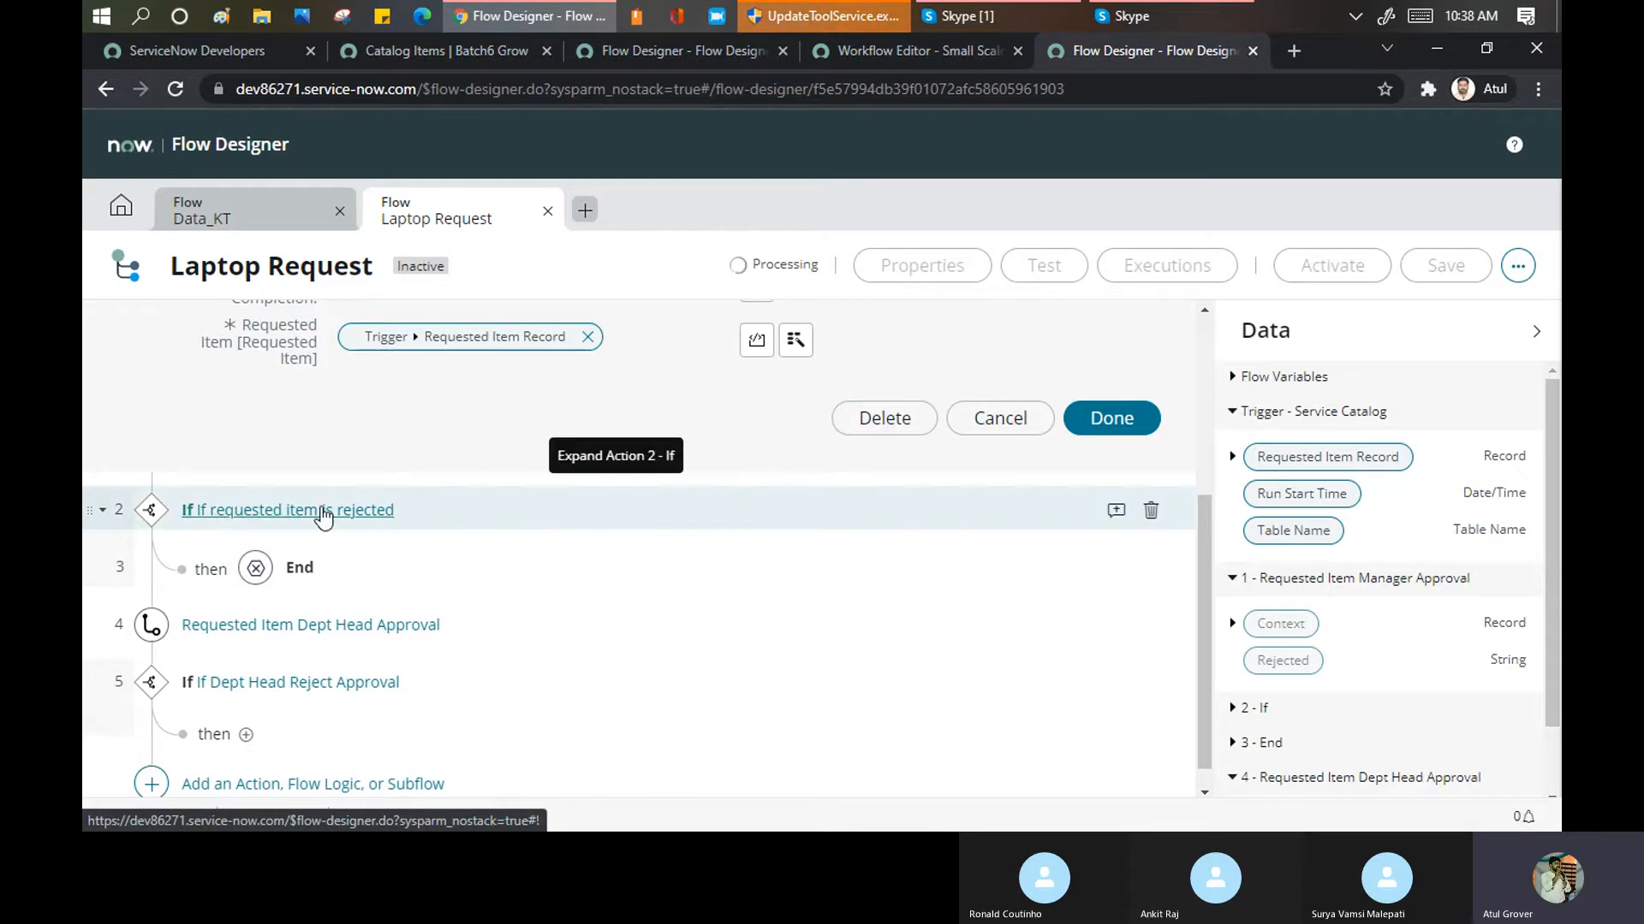
click(317, 511)
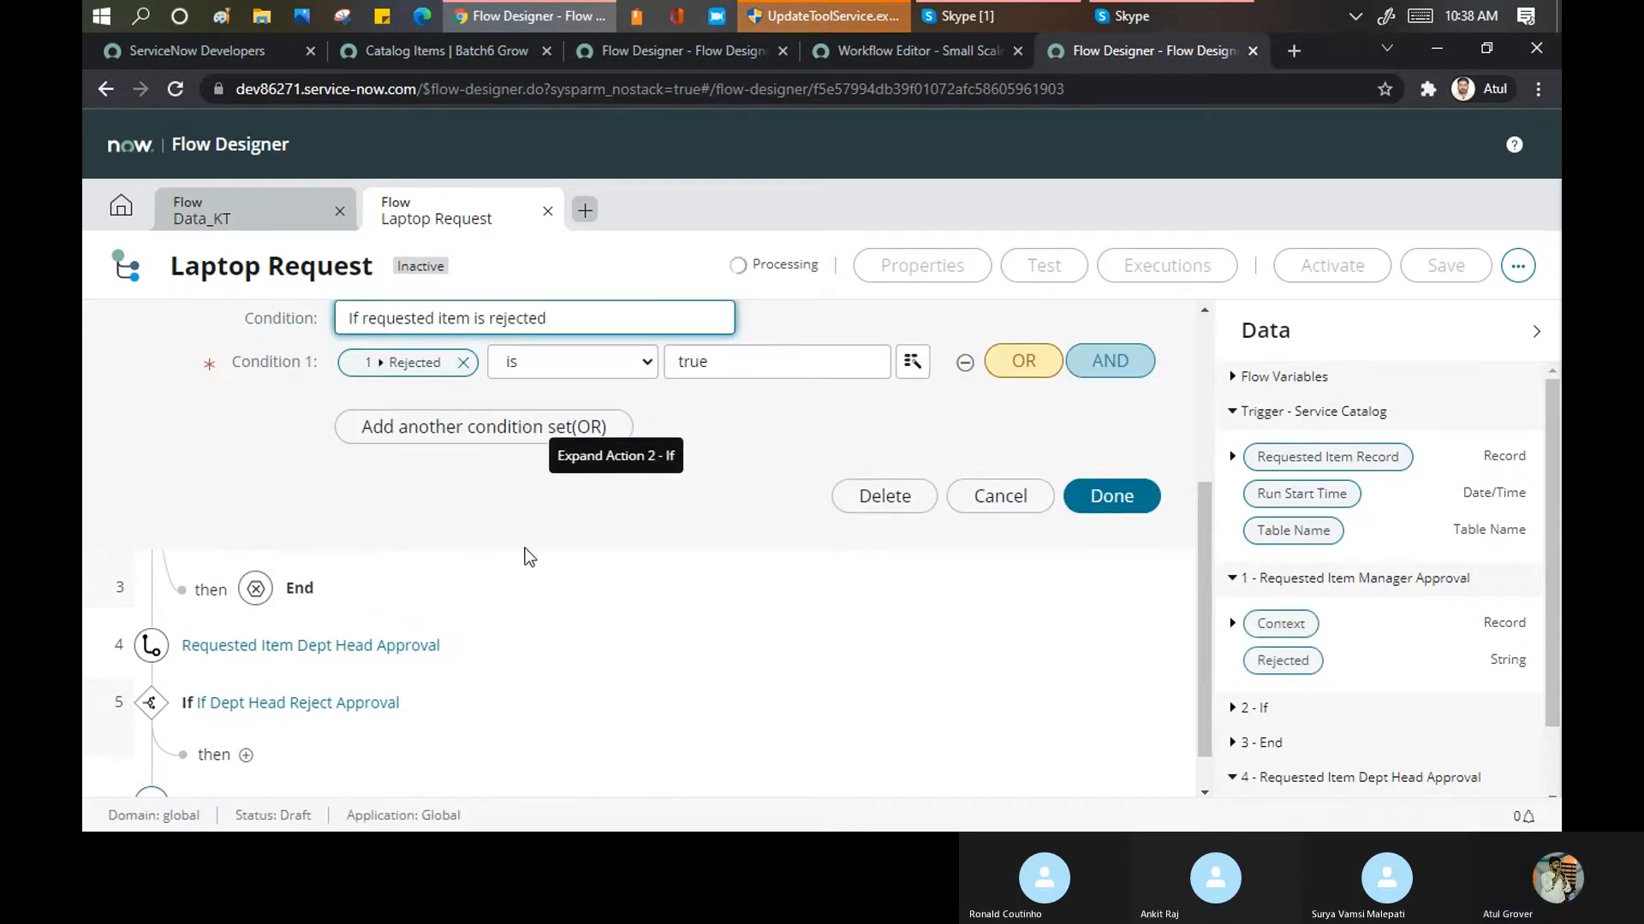
scroll(517, 510, up, 2)
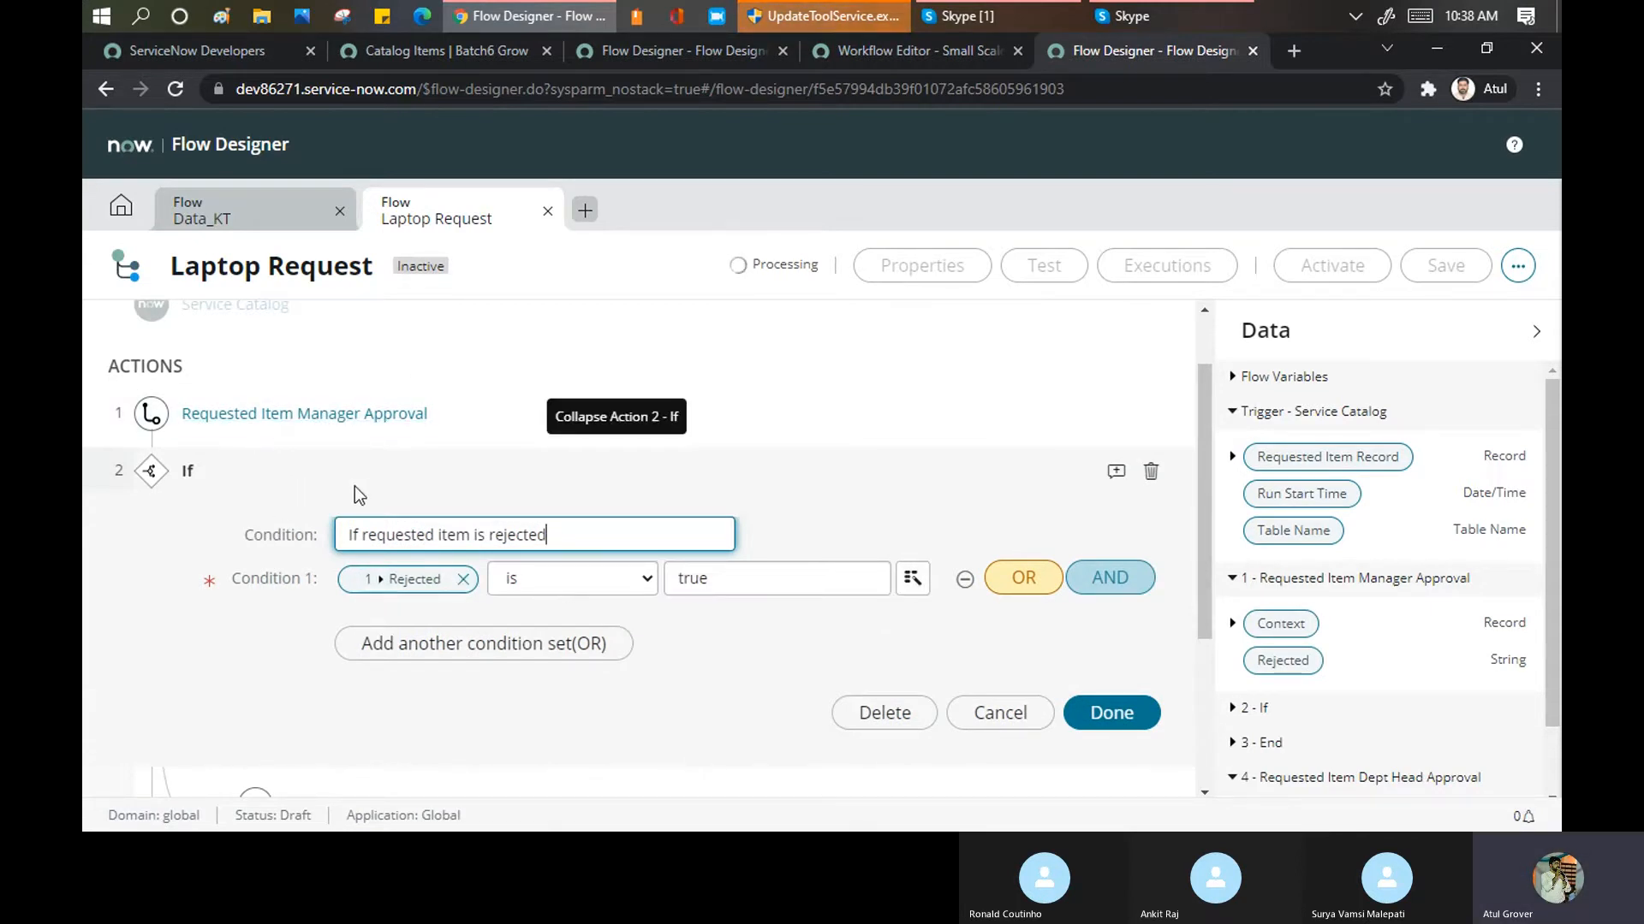
scroll(394, 514, down, 3)
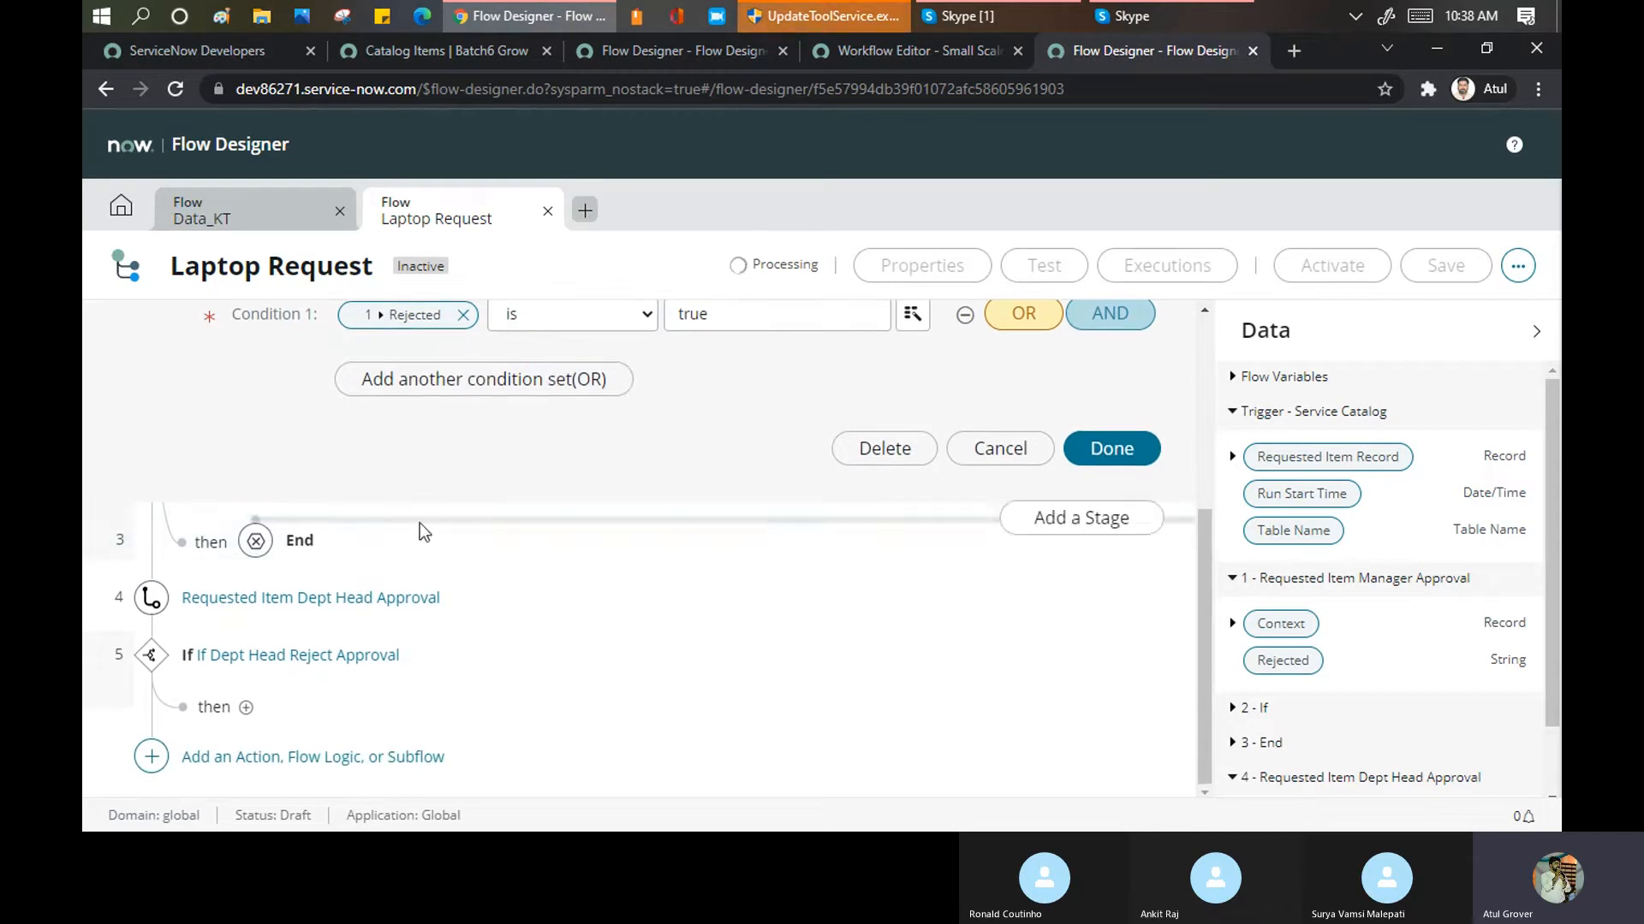
click(223, 599)
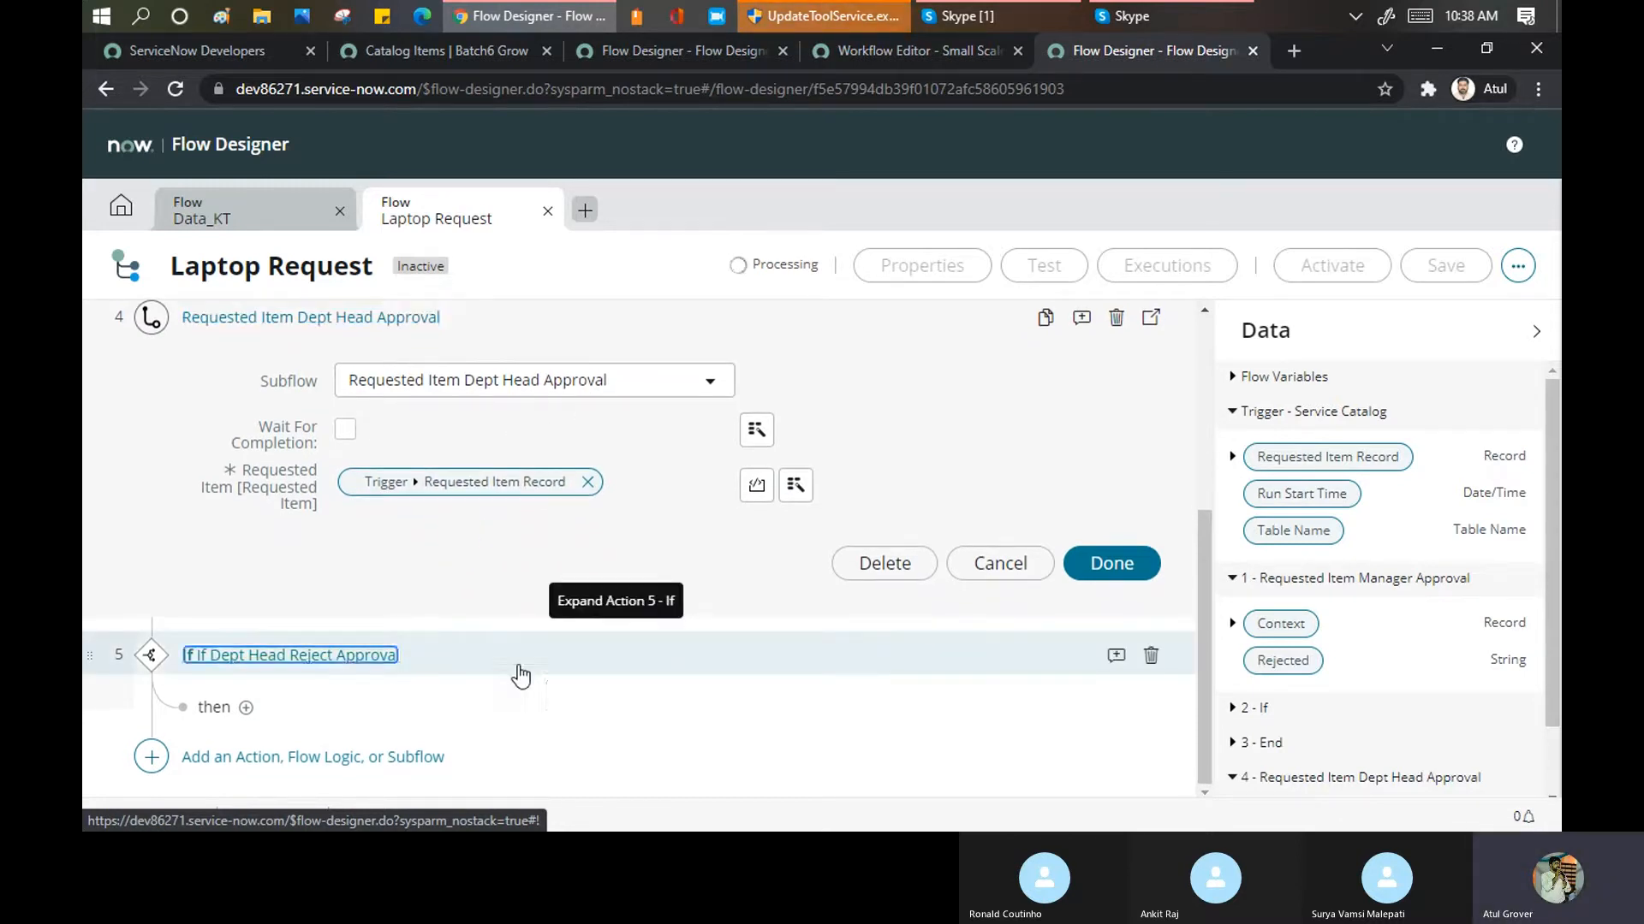
click(394, 668)
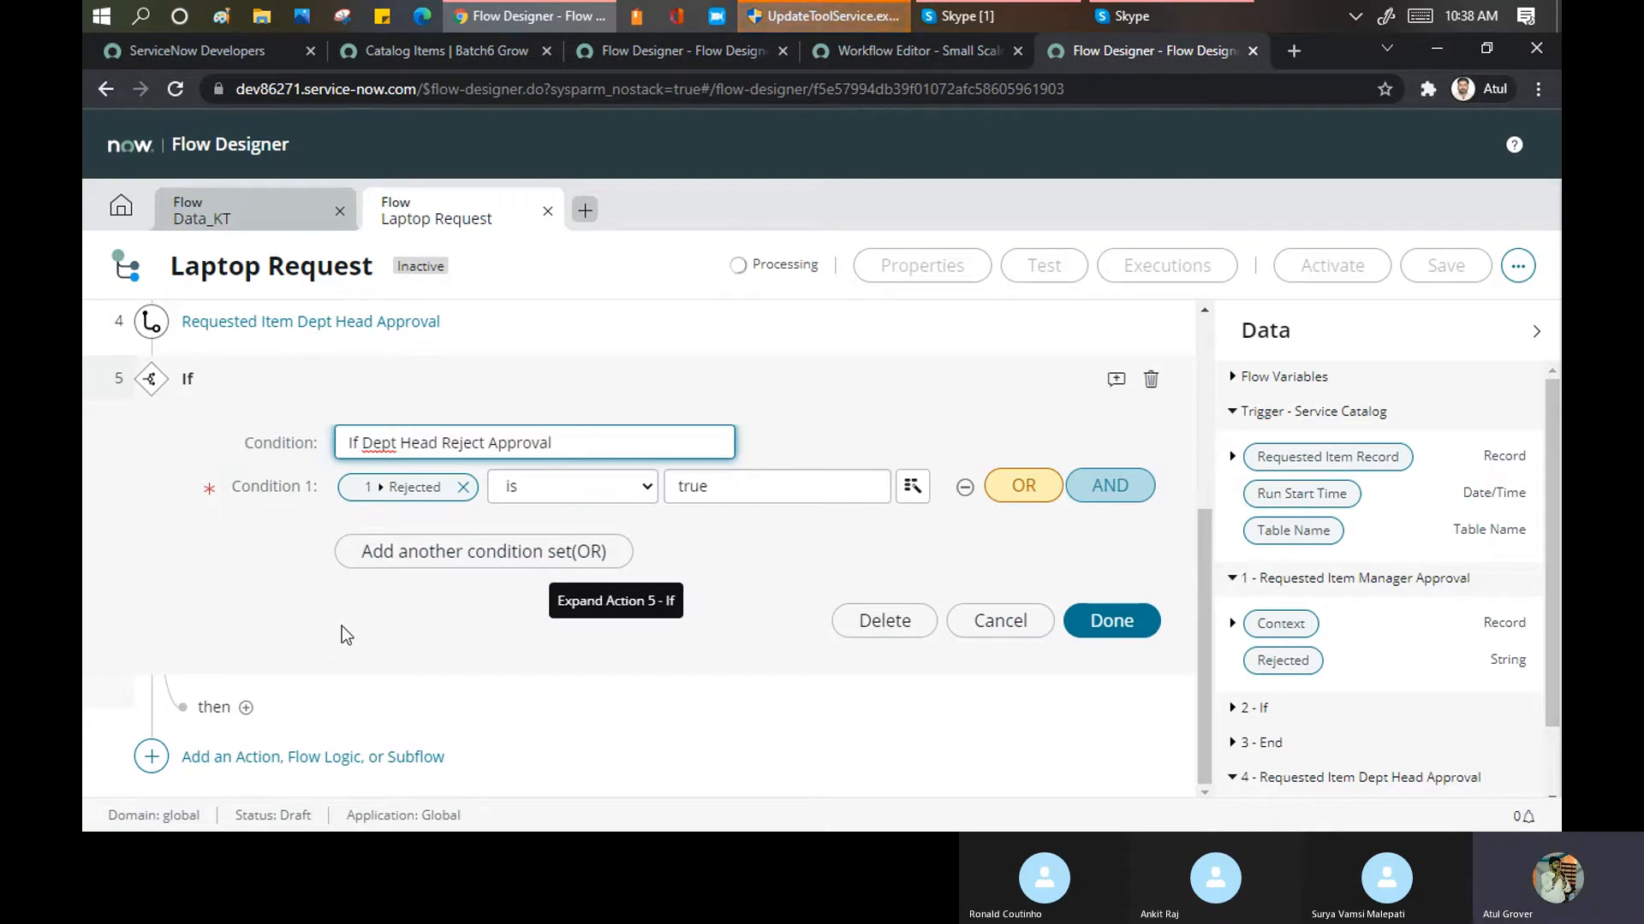
click(995, 622)
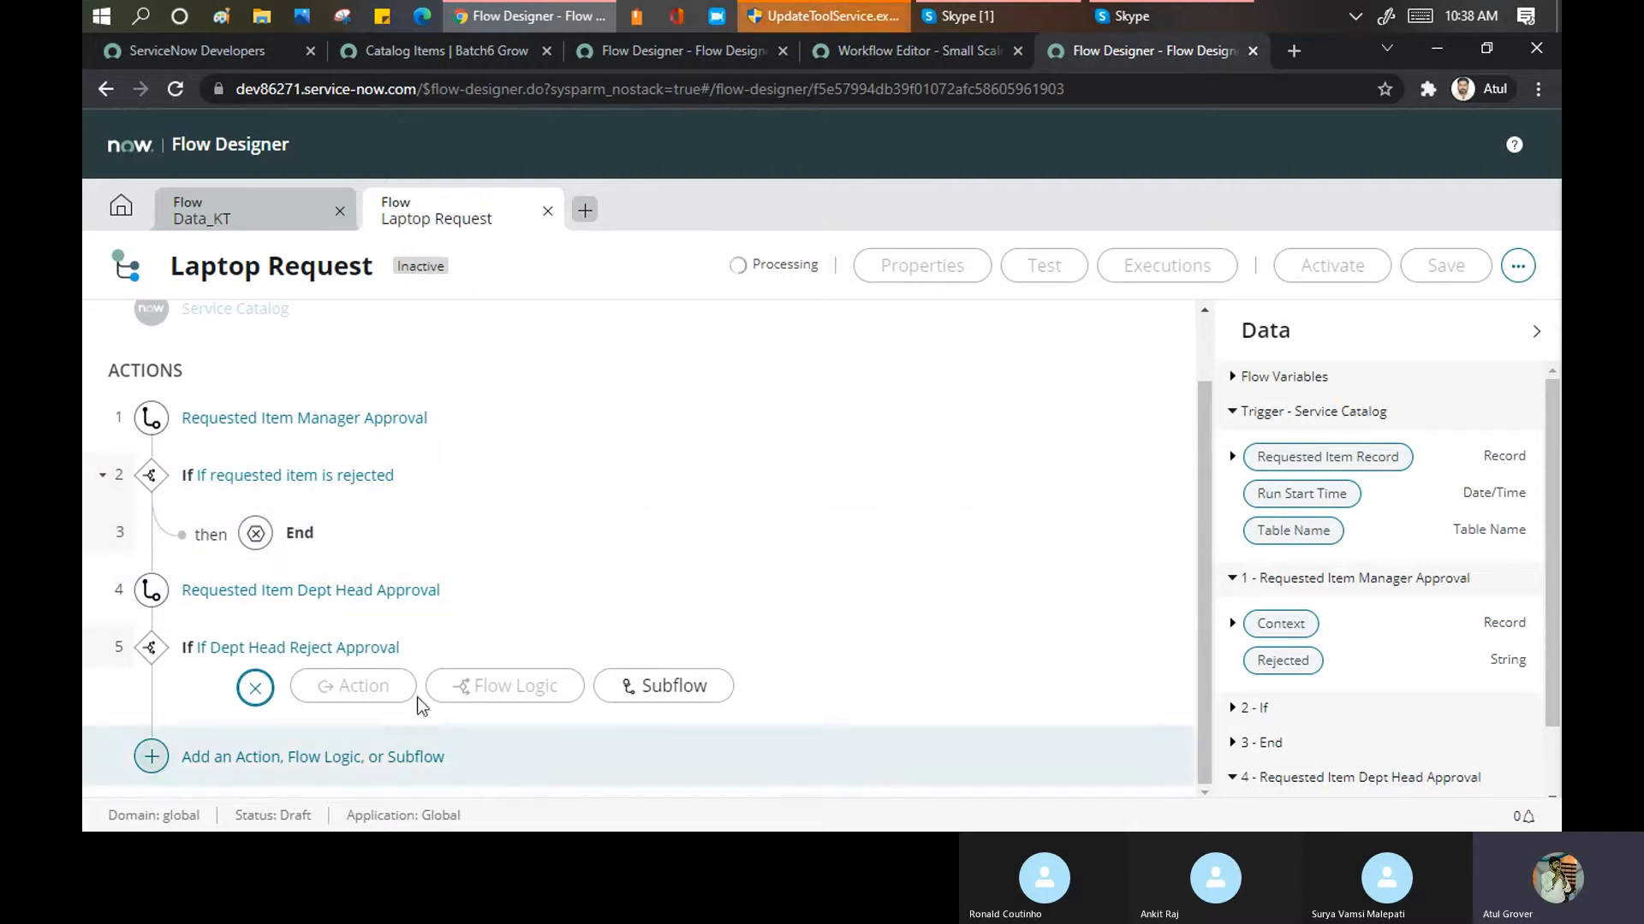
mouse_move(1204, 745)
mouse_down()
mouse_move(1241, 606)
mouse_move(1205, 748)
mouse_up()
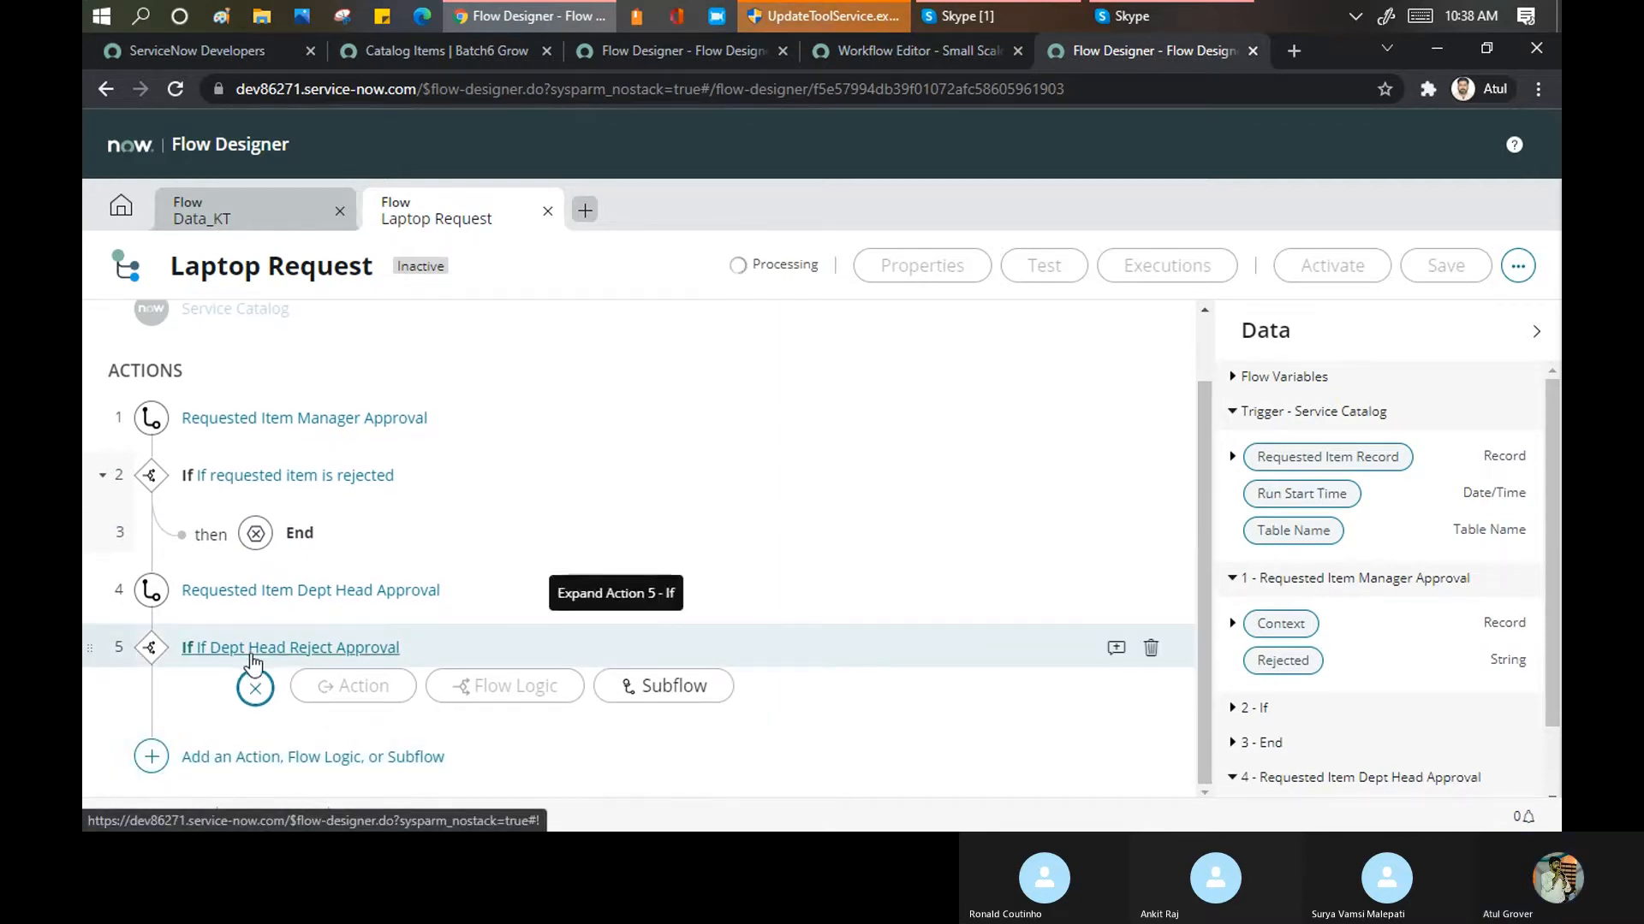
click(255, 687)
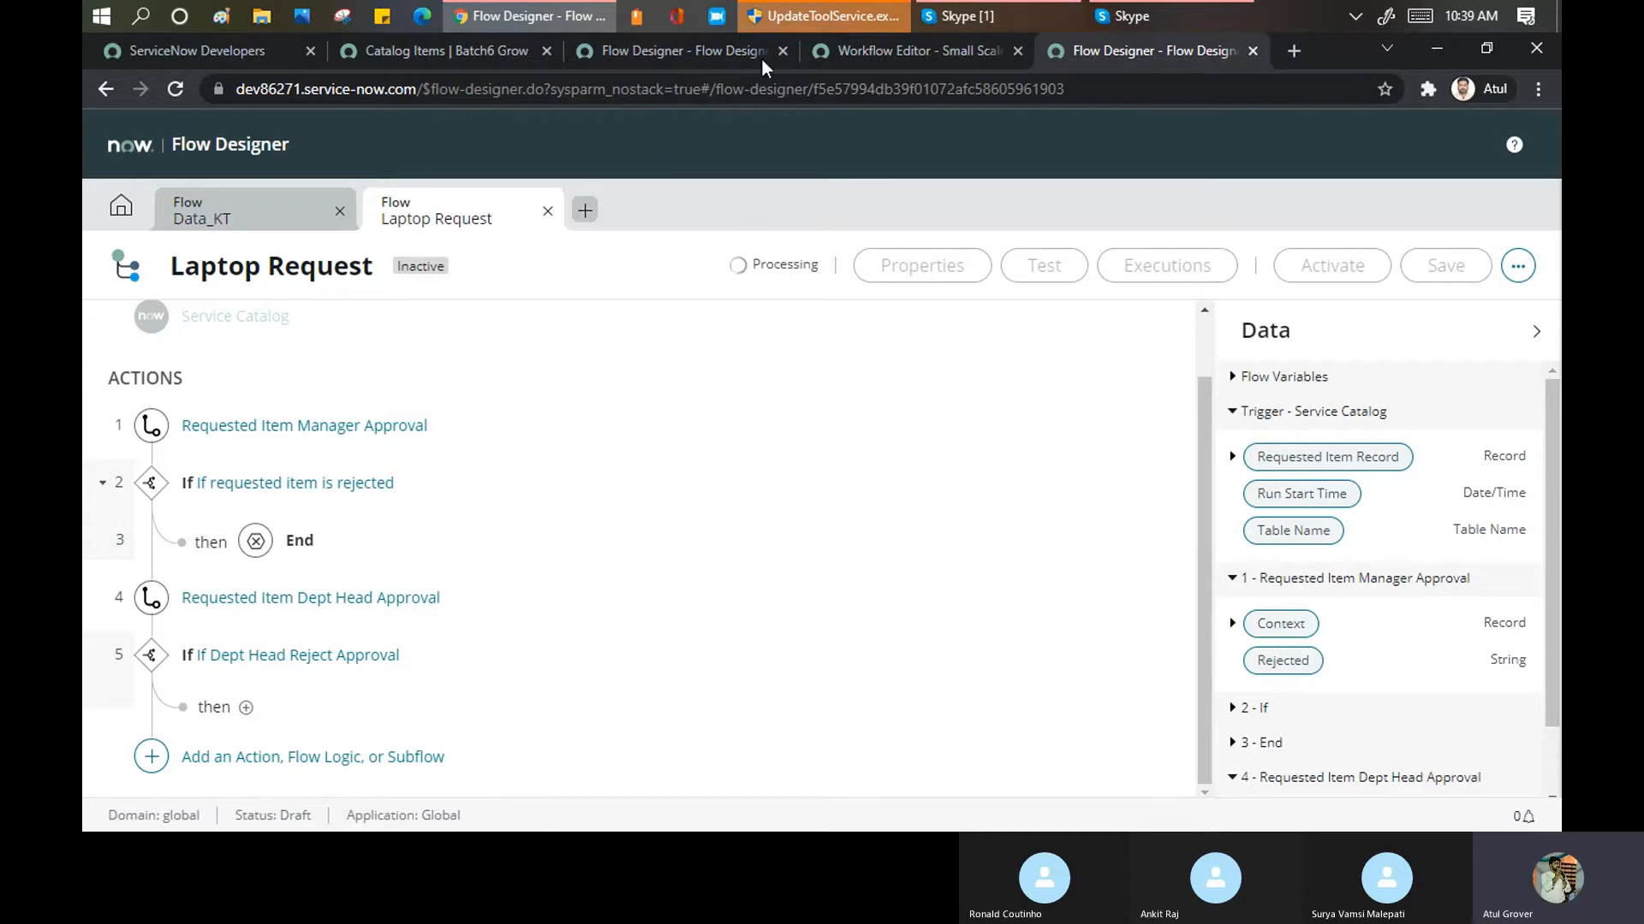
Check the Destination Wedding flow's status, then filter the catalog items by name with destination and open Destination Wedding
click(637, 56)
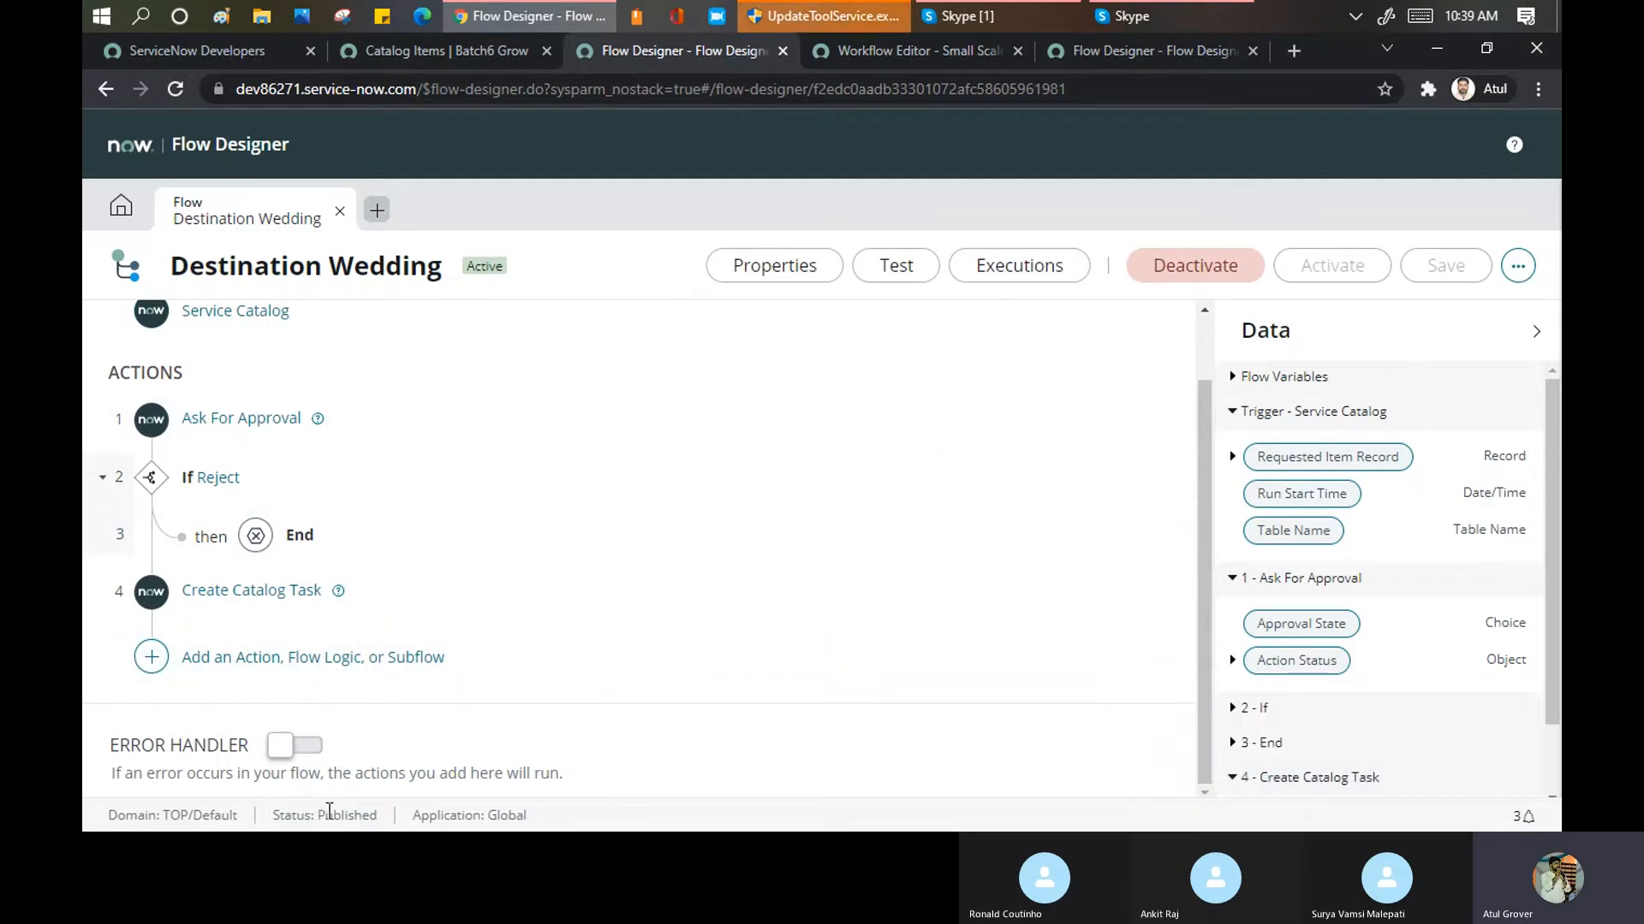
click(453, 50)
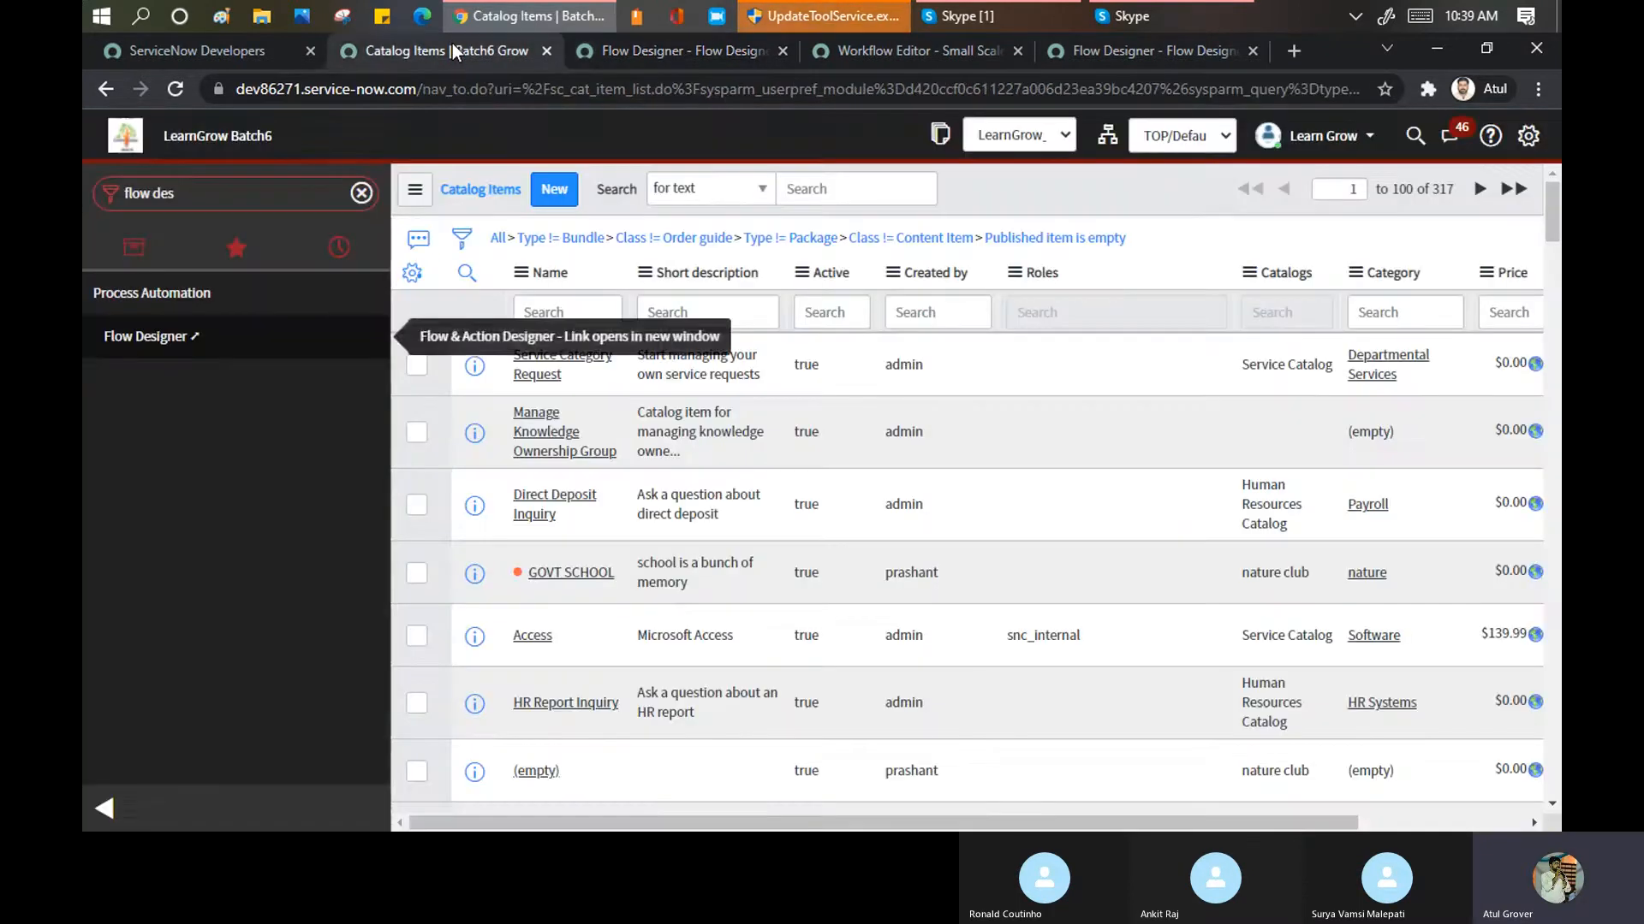
click(576, 312)
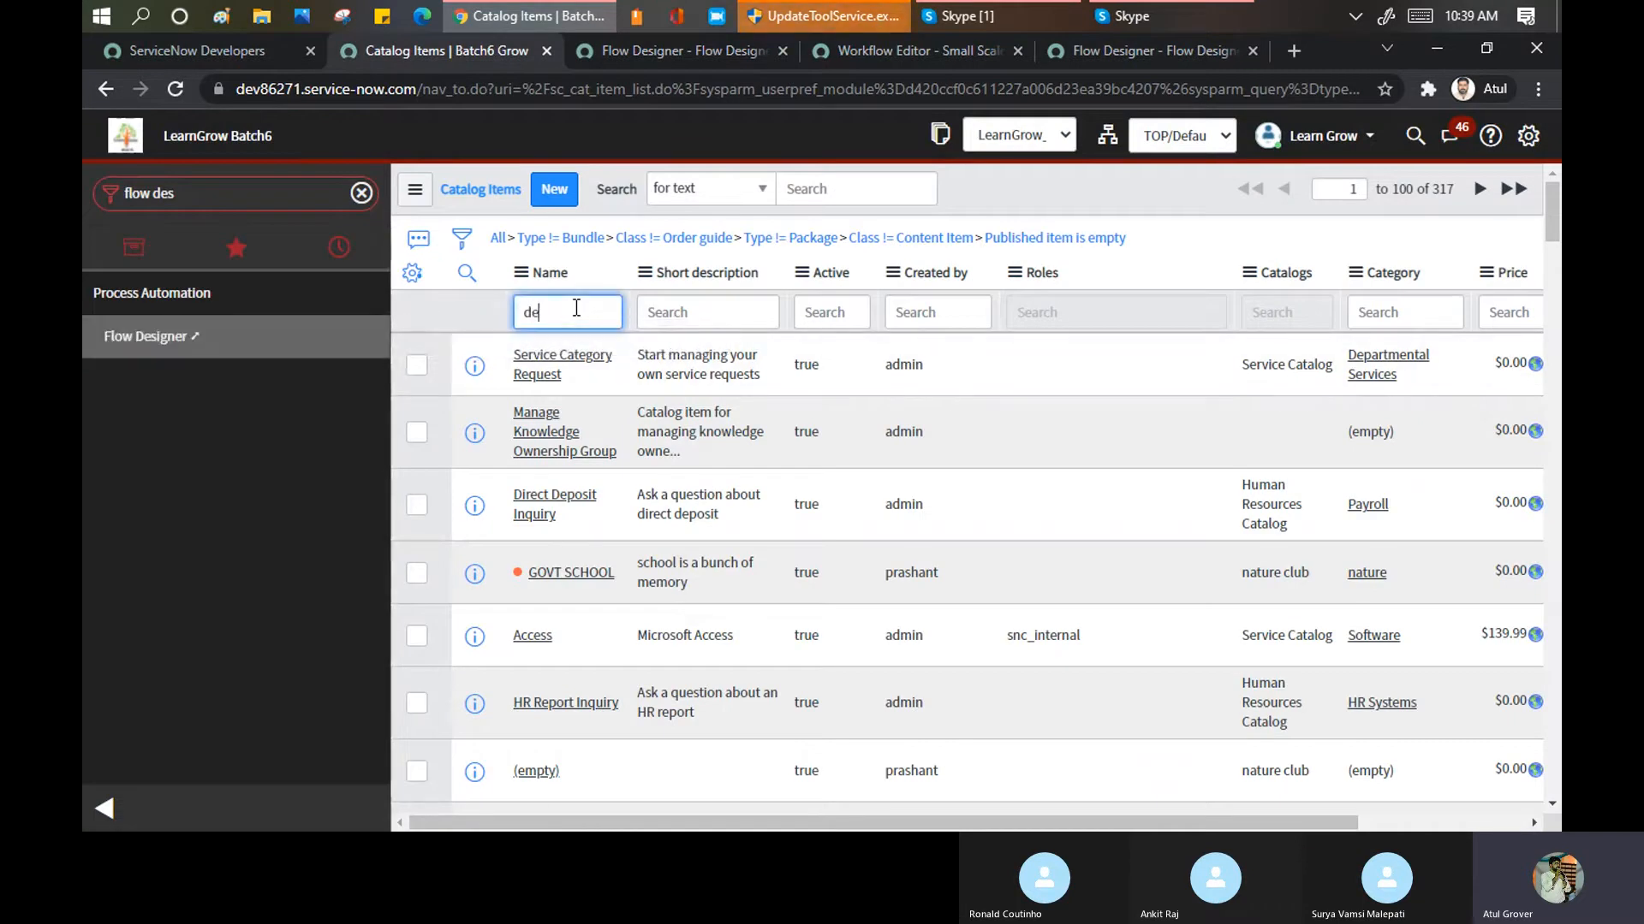
text(destination)
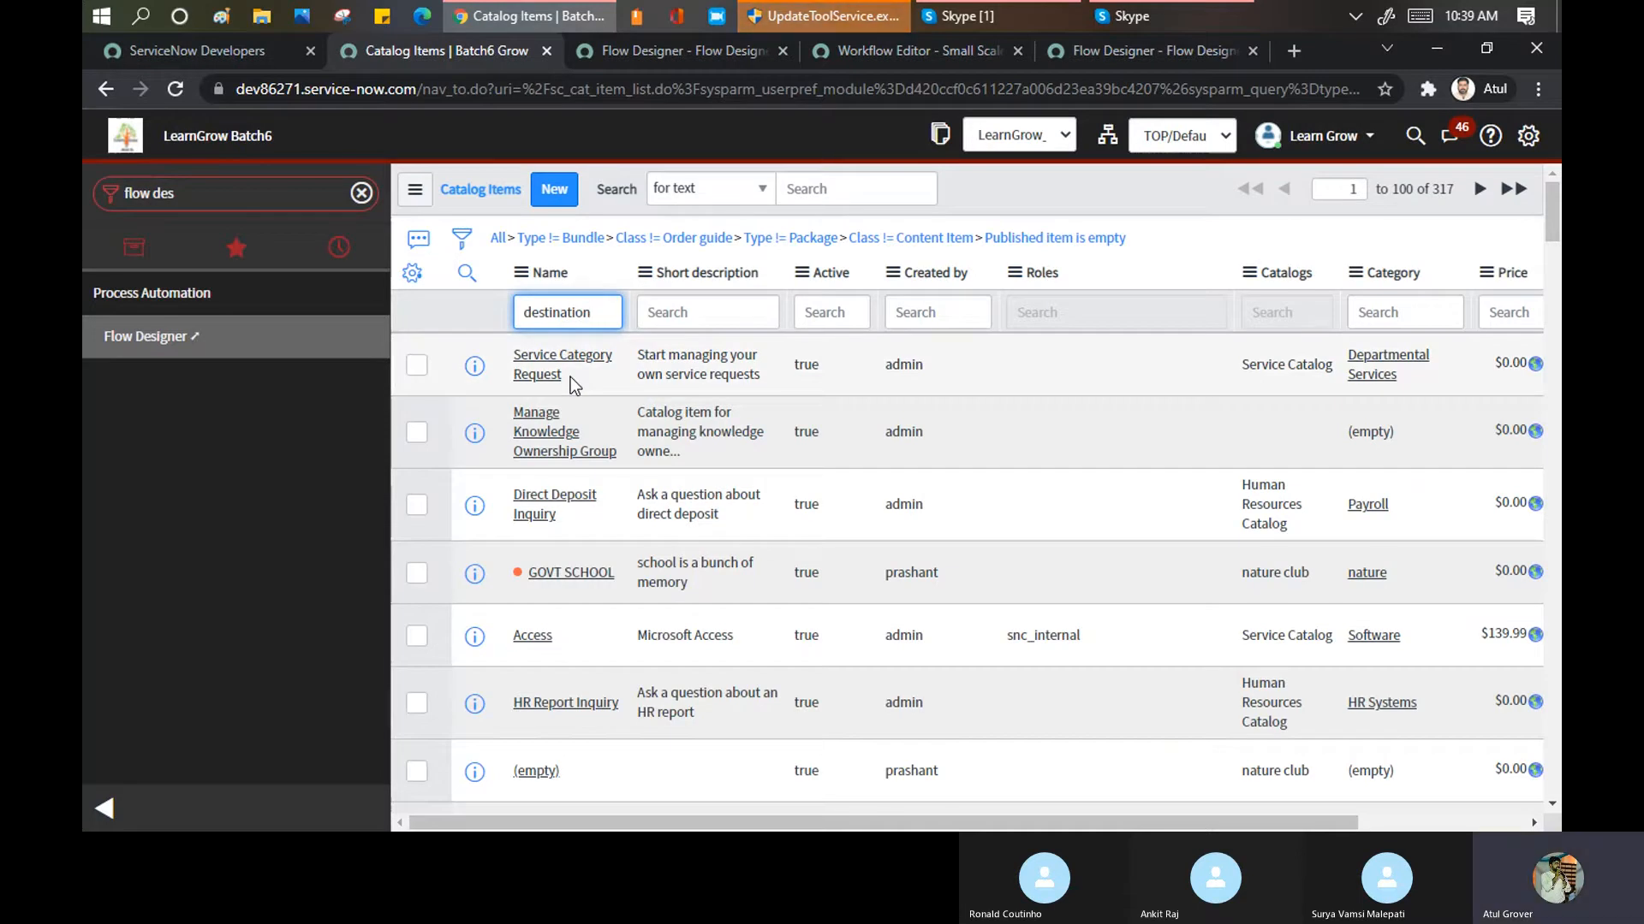
key(Return)
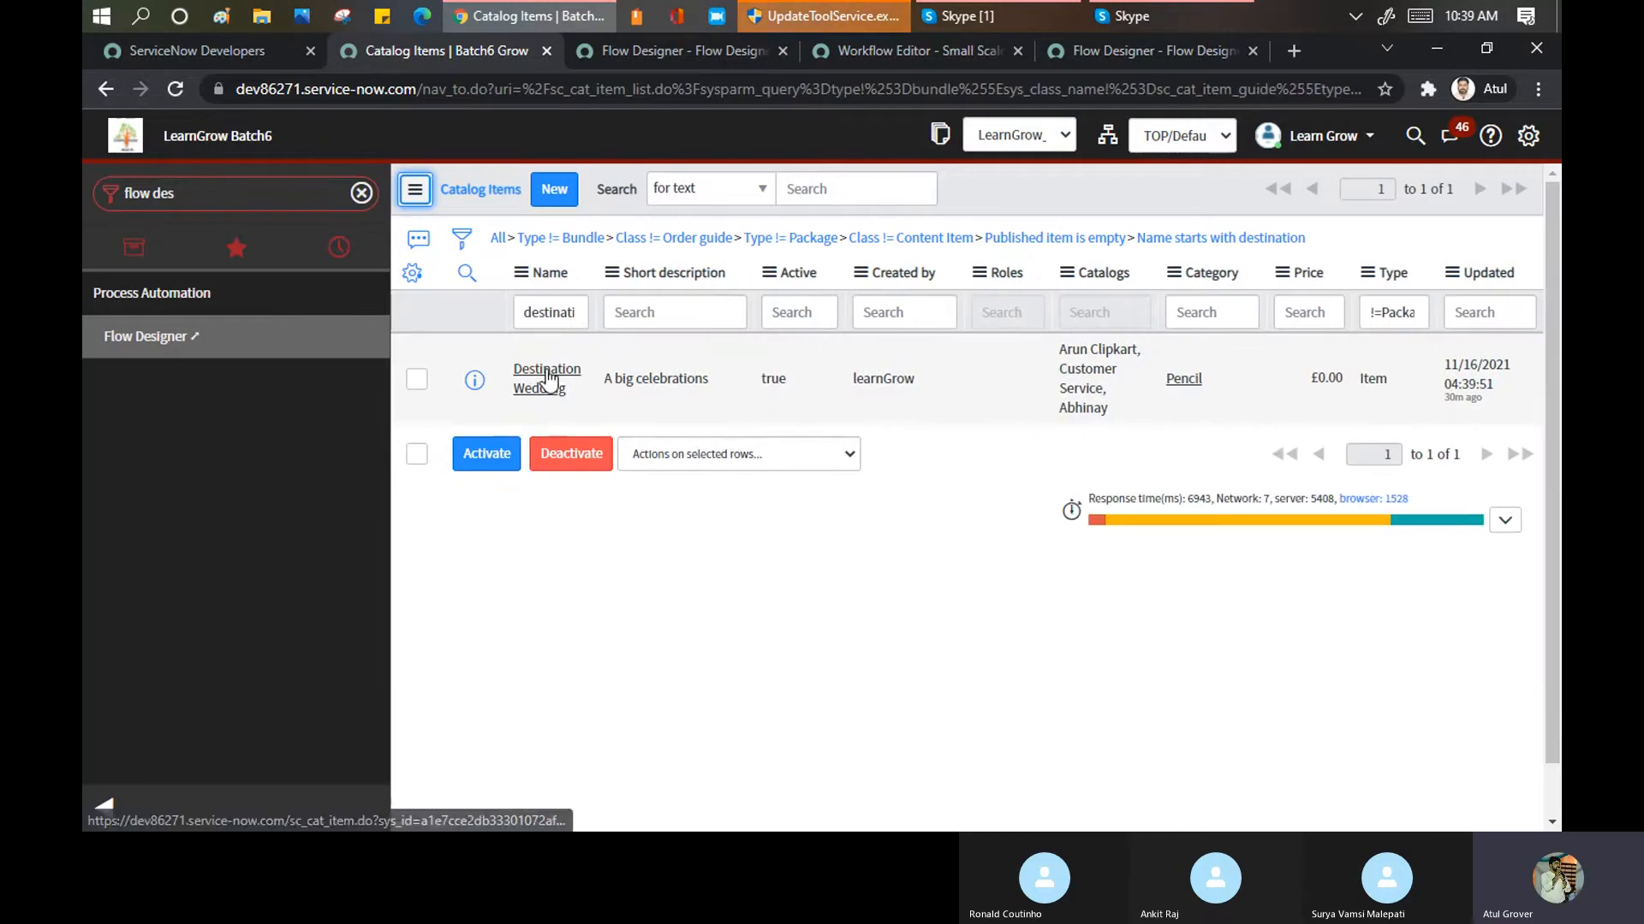
click(547, 377)
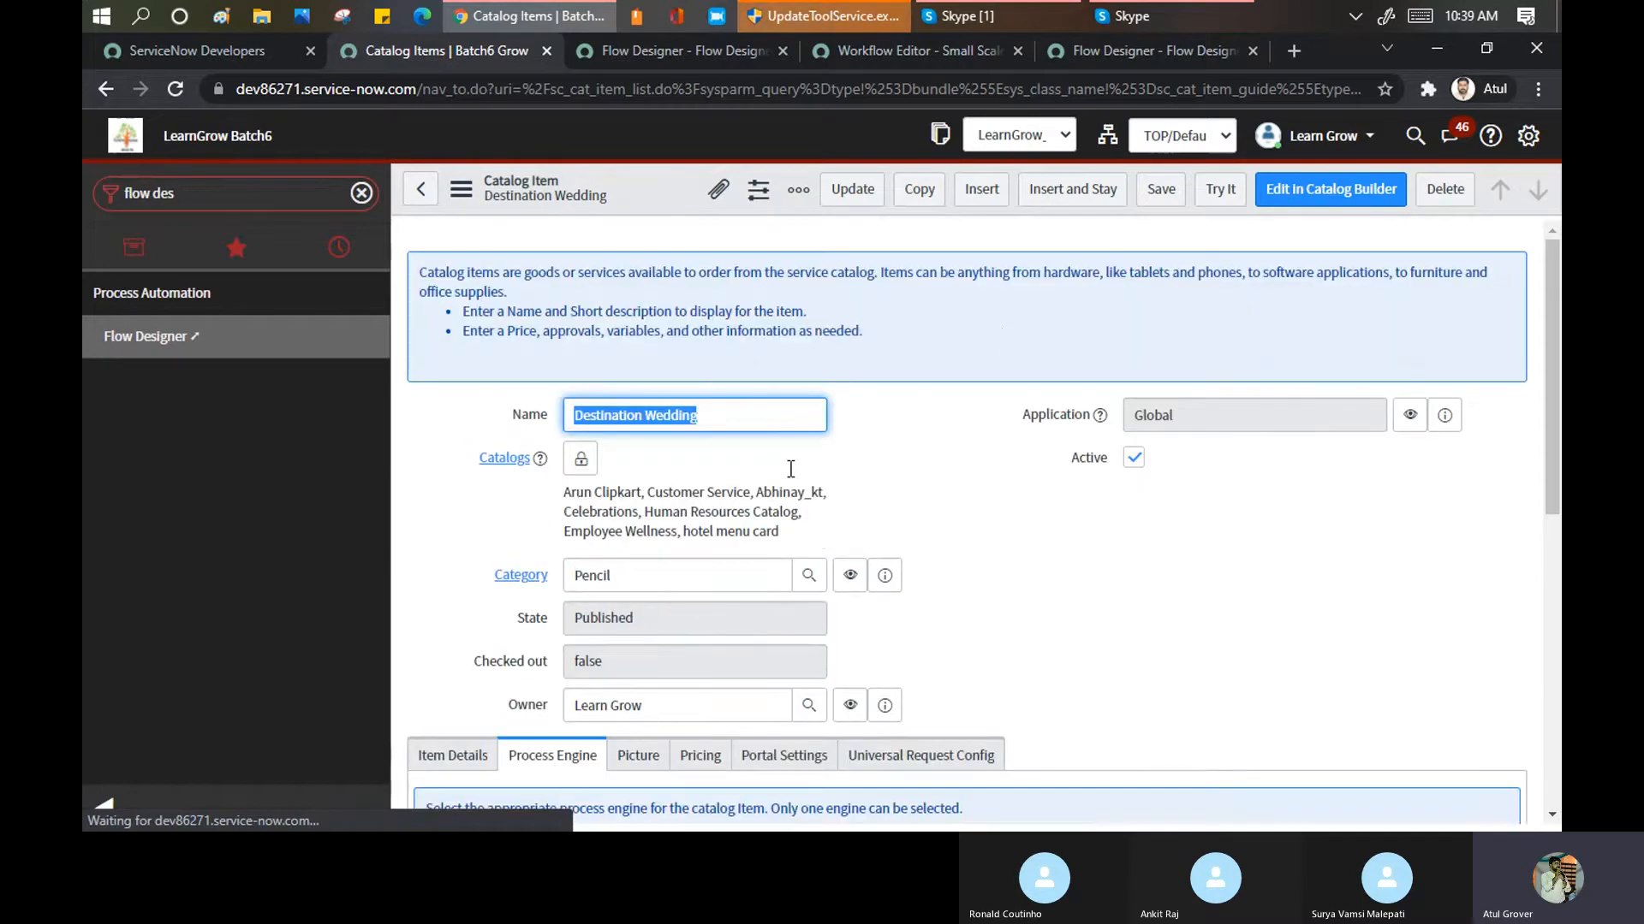
Clear the catalog item's Small Scale- Weeding workflow, assign the Destination Wedding flow instead and save the item
scroll(790, 468, down, 6)
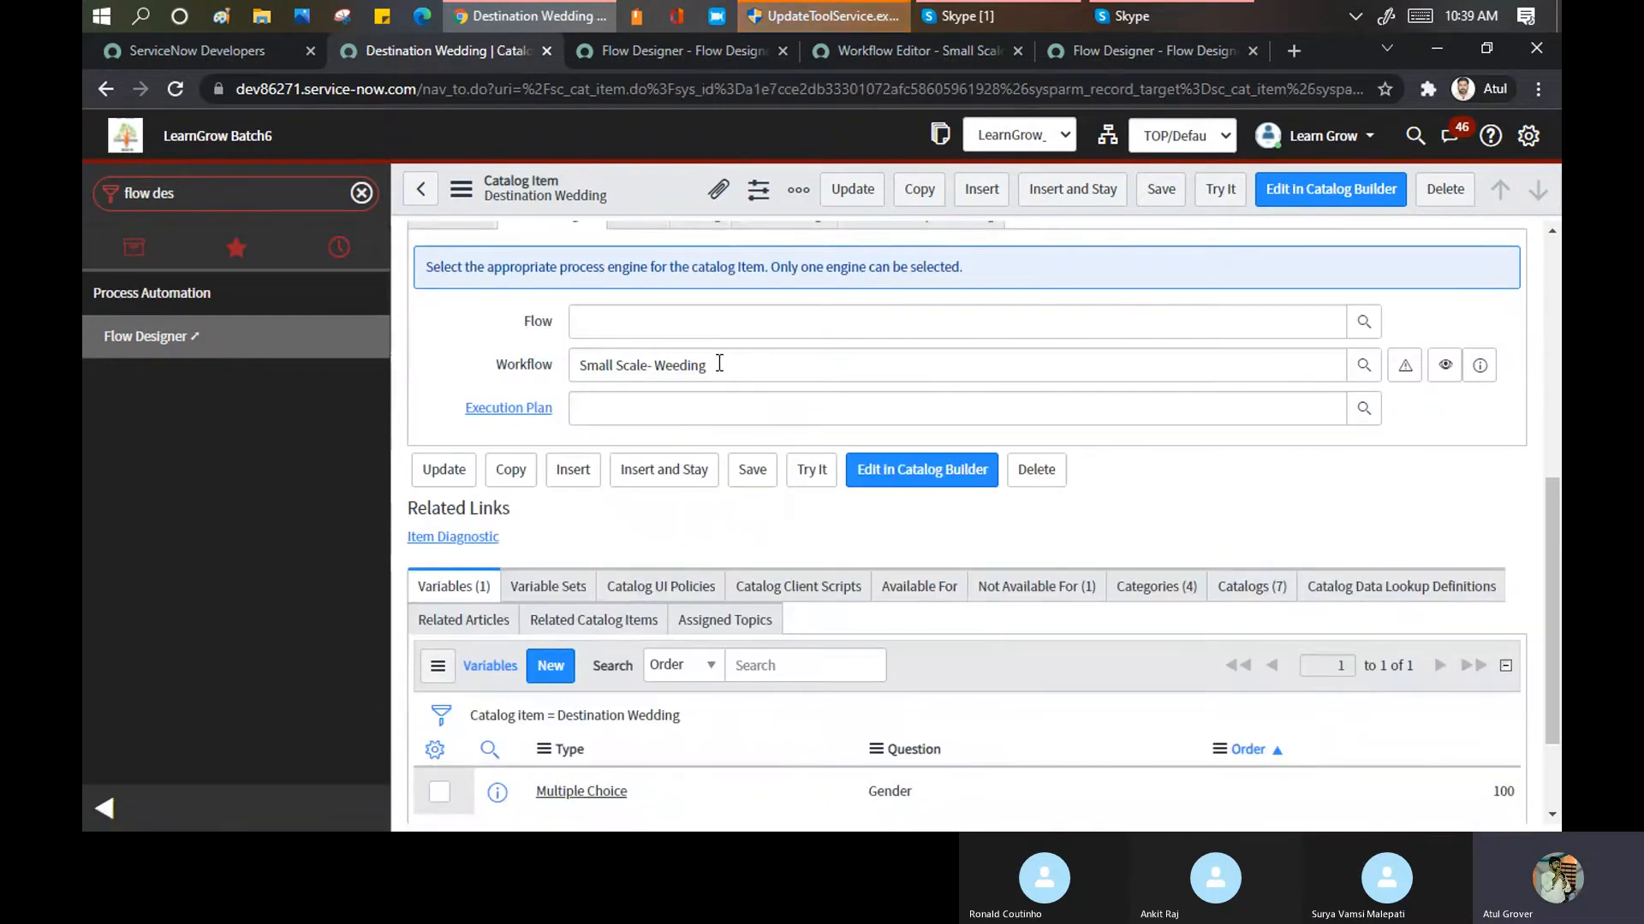
drag(719, 364, 541, 402)
key(BackSpace)
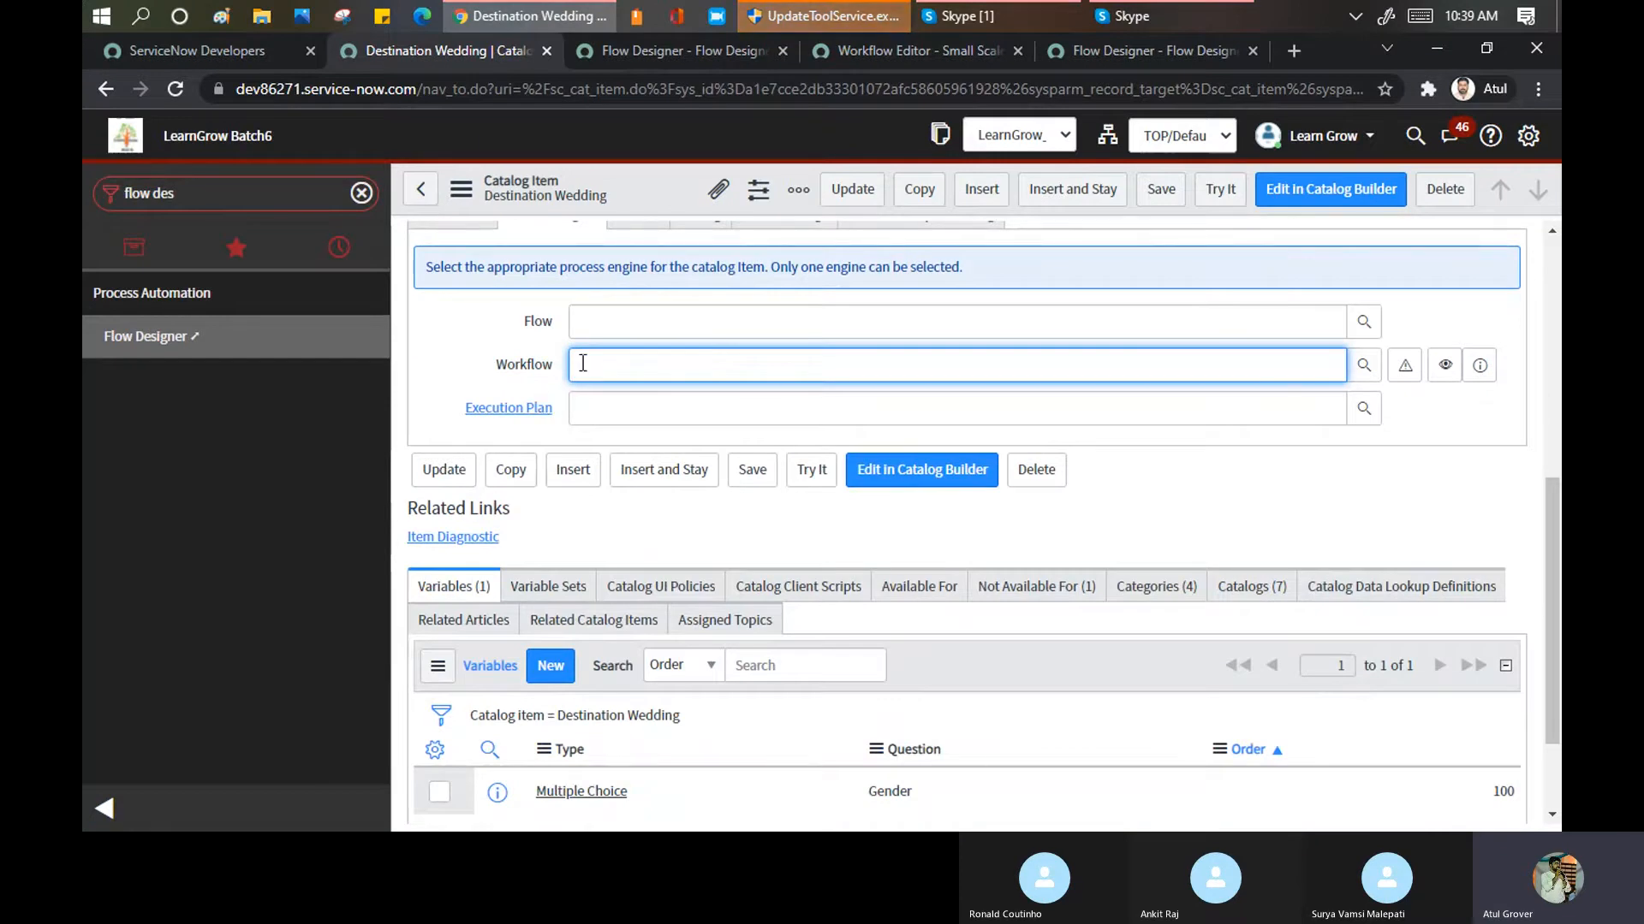
click(609, 320)
text(Desti)
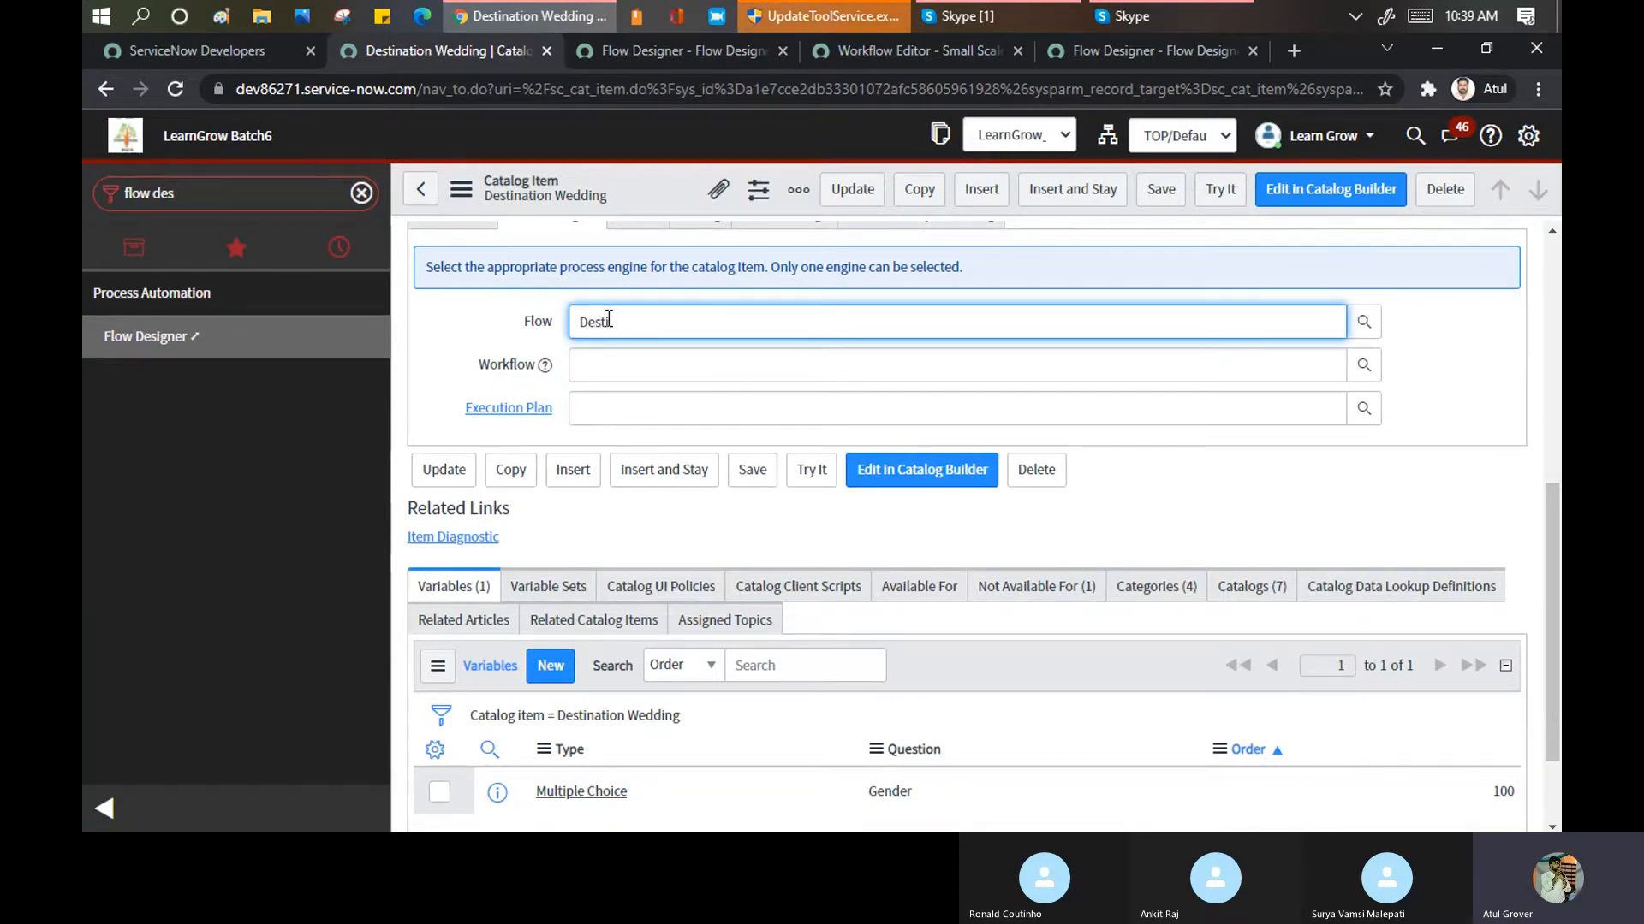
click(634, 349)
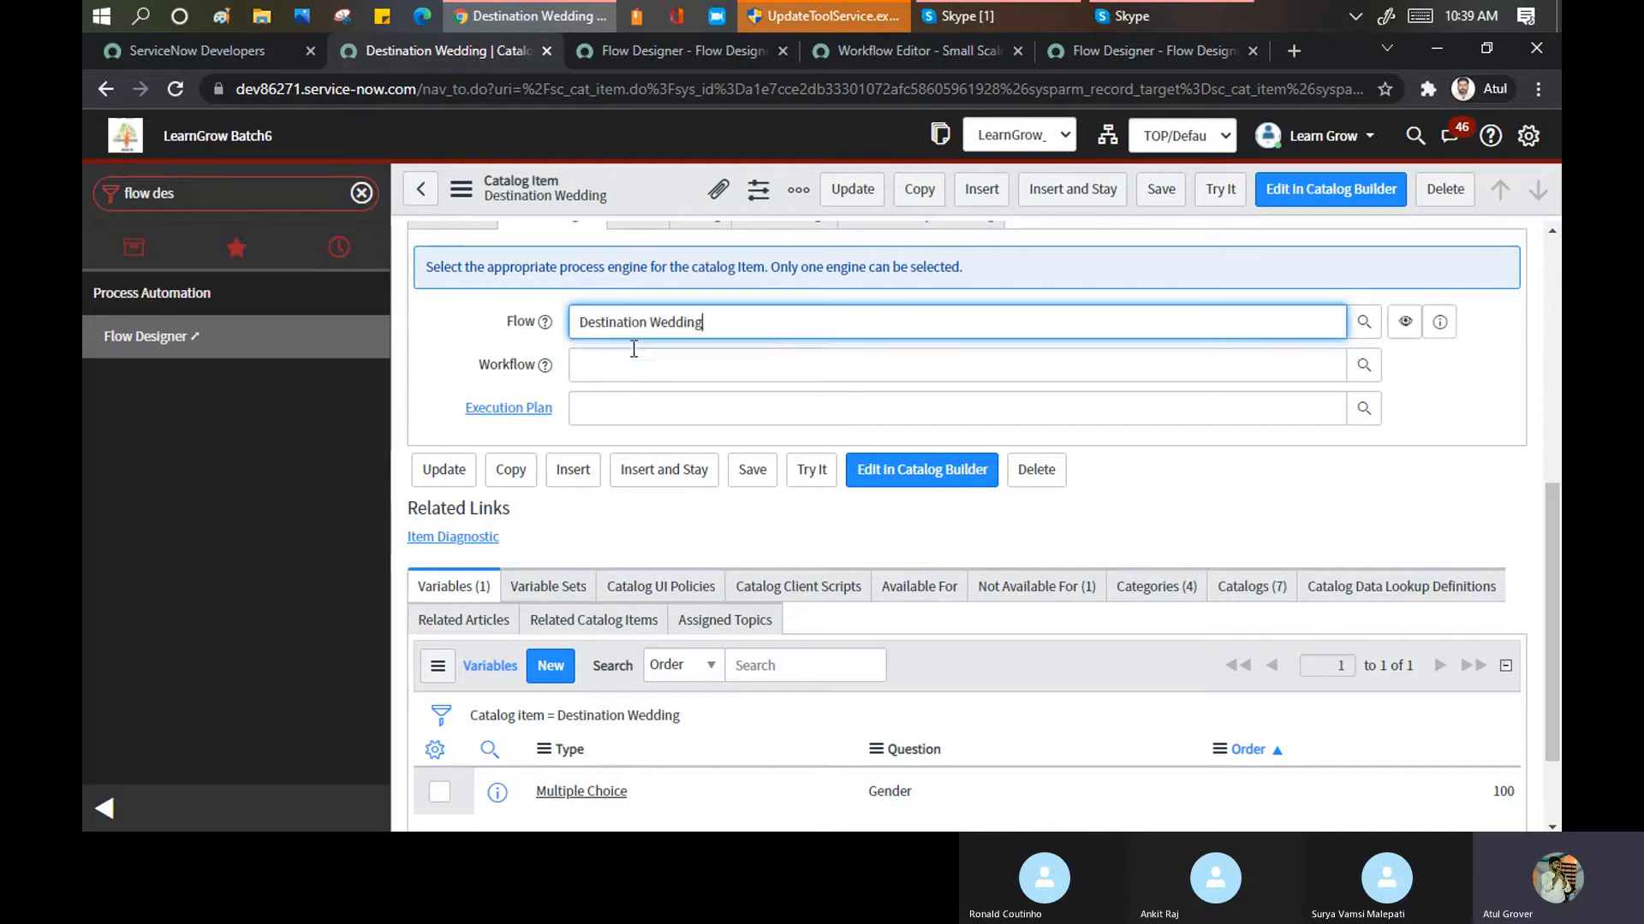
click(1161, 188)
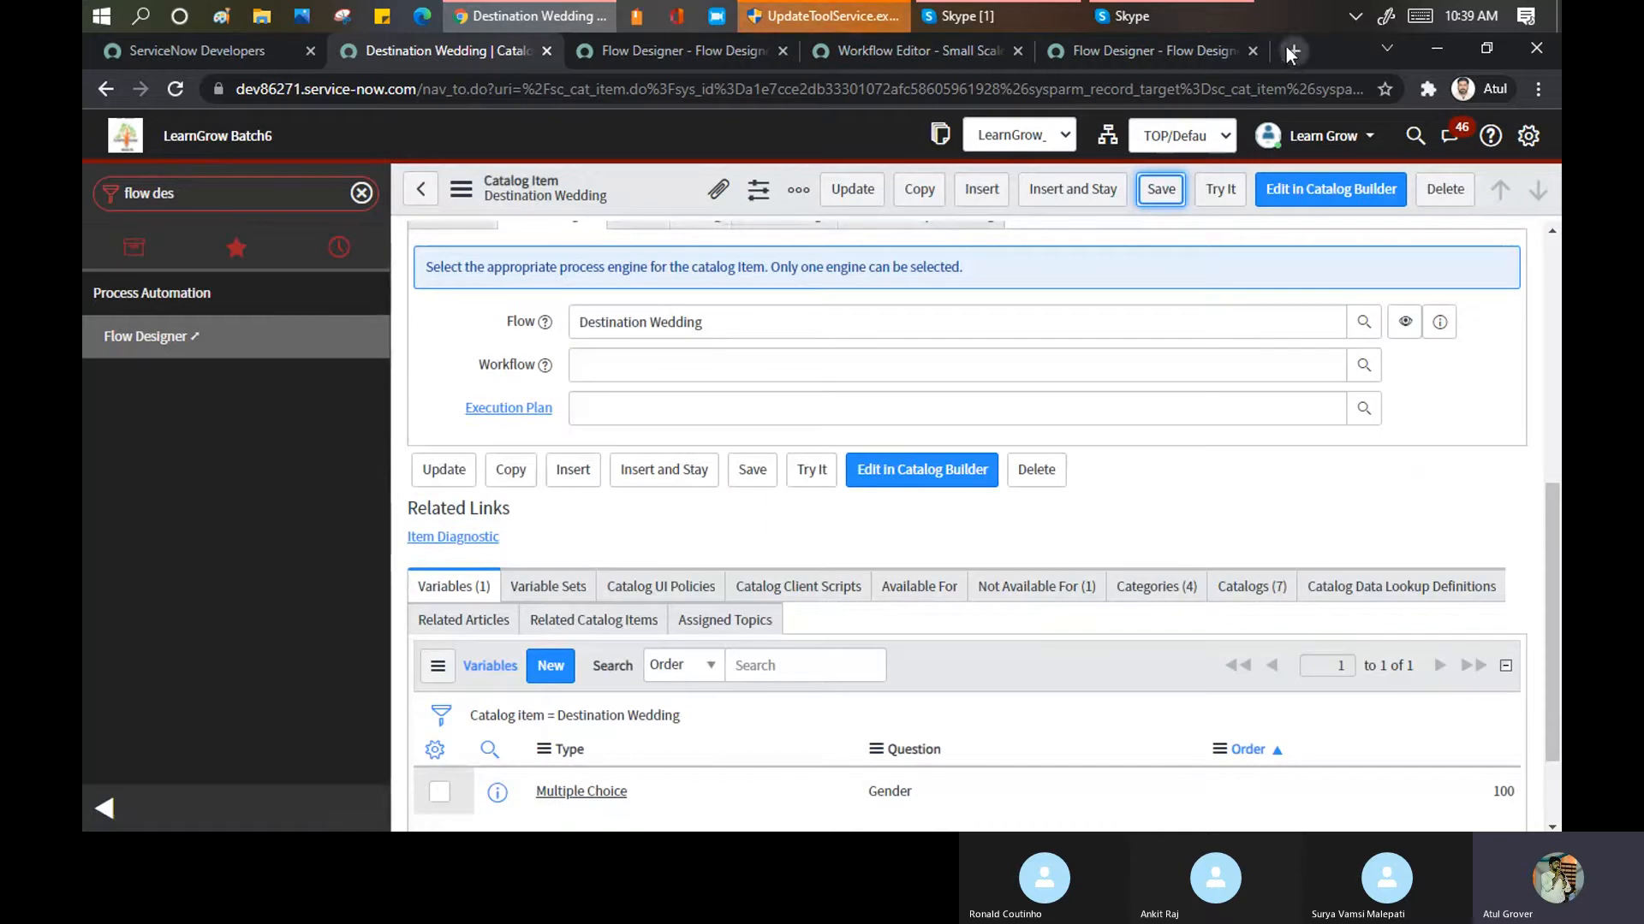
Open the service portal at dev86271.service-now.com/lng in a new browser tab
click(1289, 50)
text(dev)
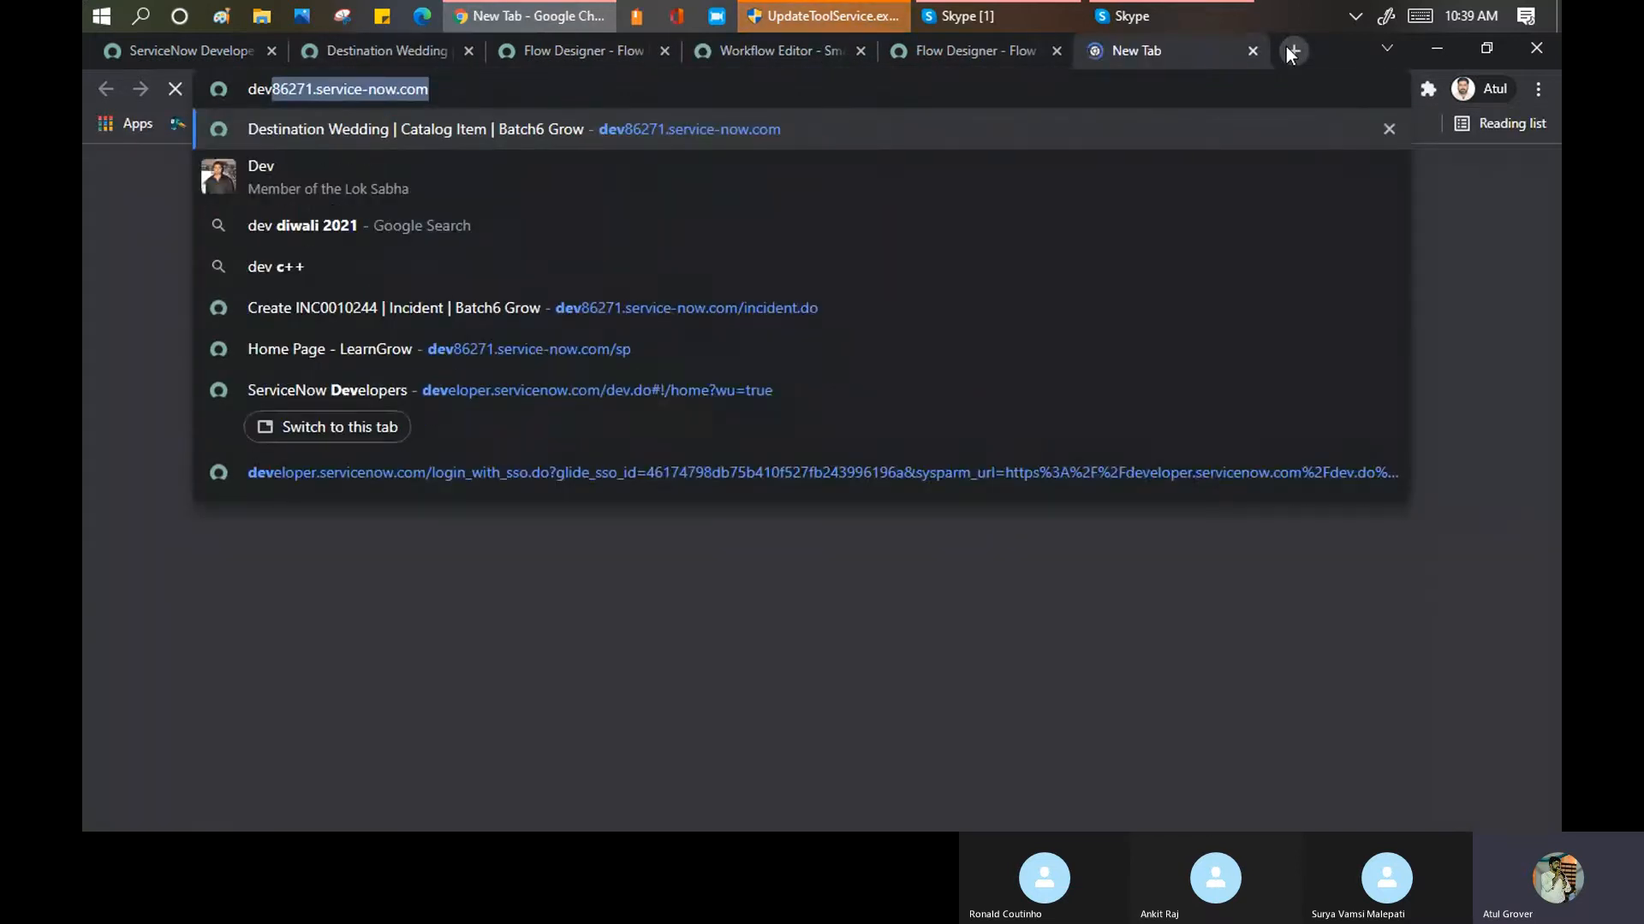
key(Right)
text(/lng)
key(Return)
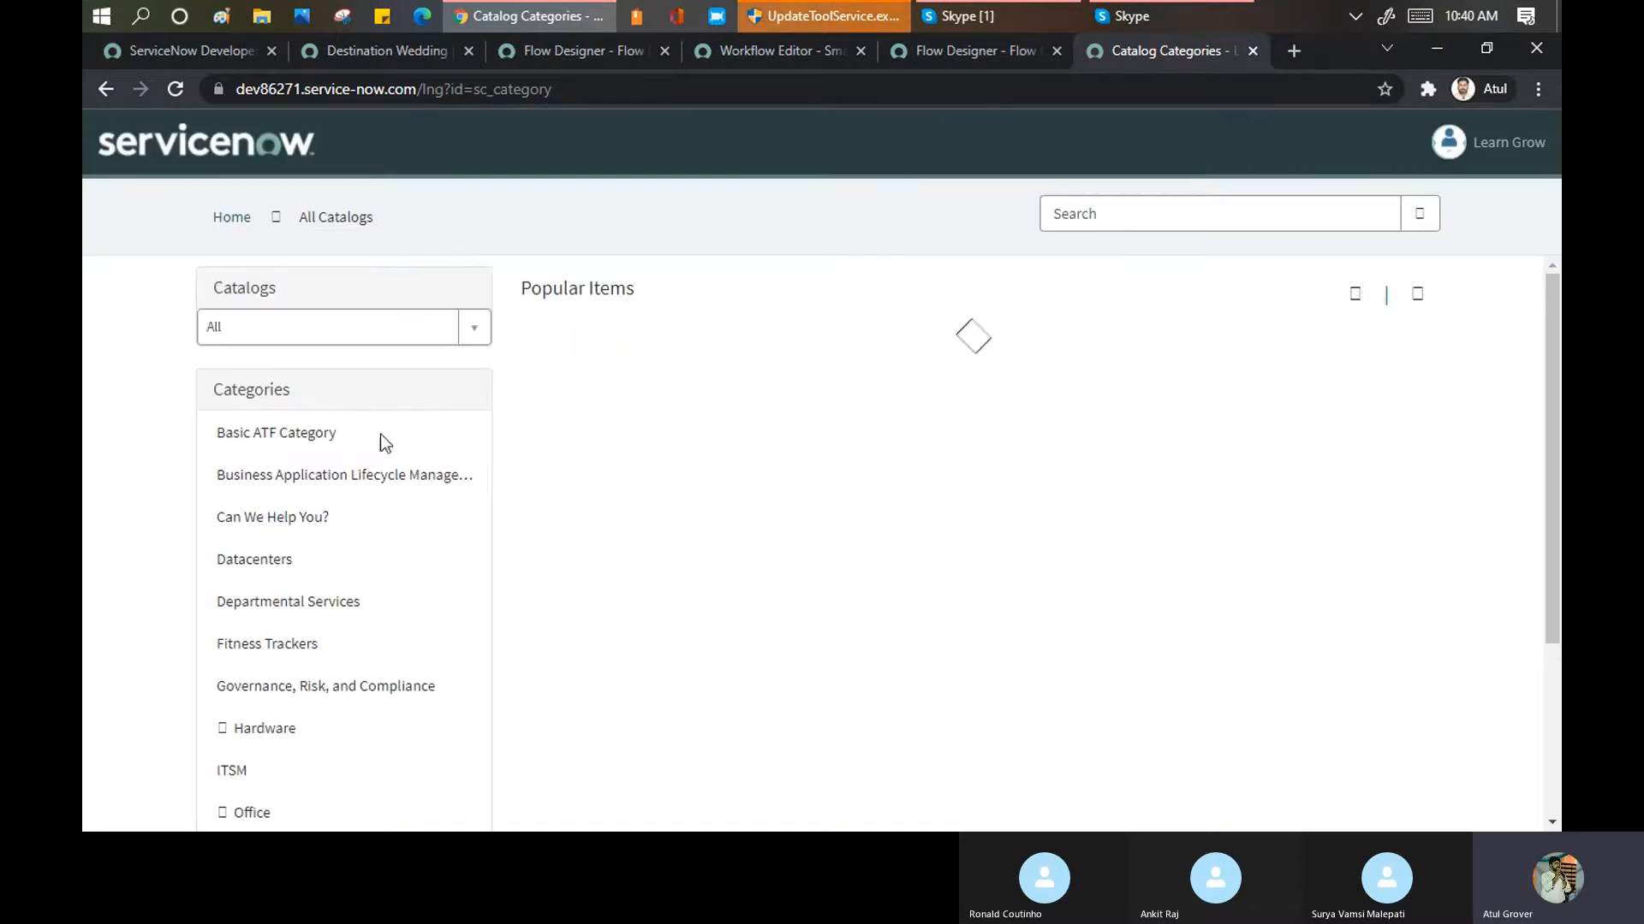
Switch the portal to the Celebrations catalog and open the Destination Wedding item in the Wedding category
click(469, 330)
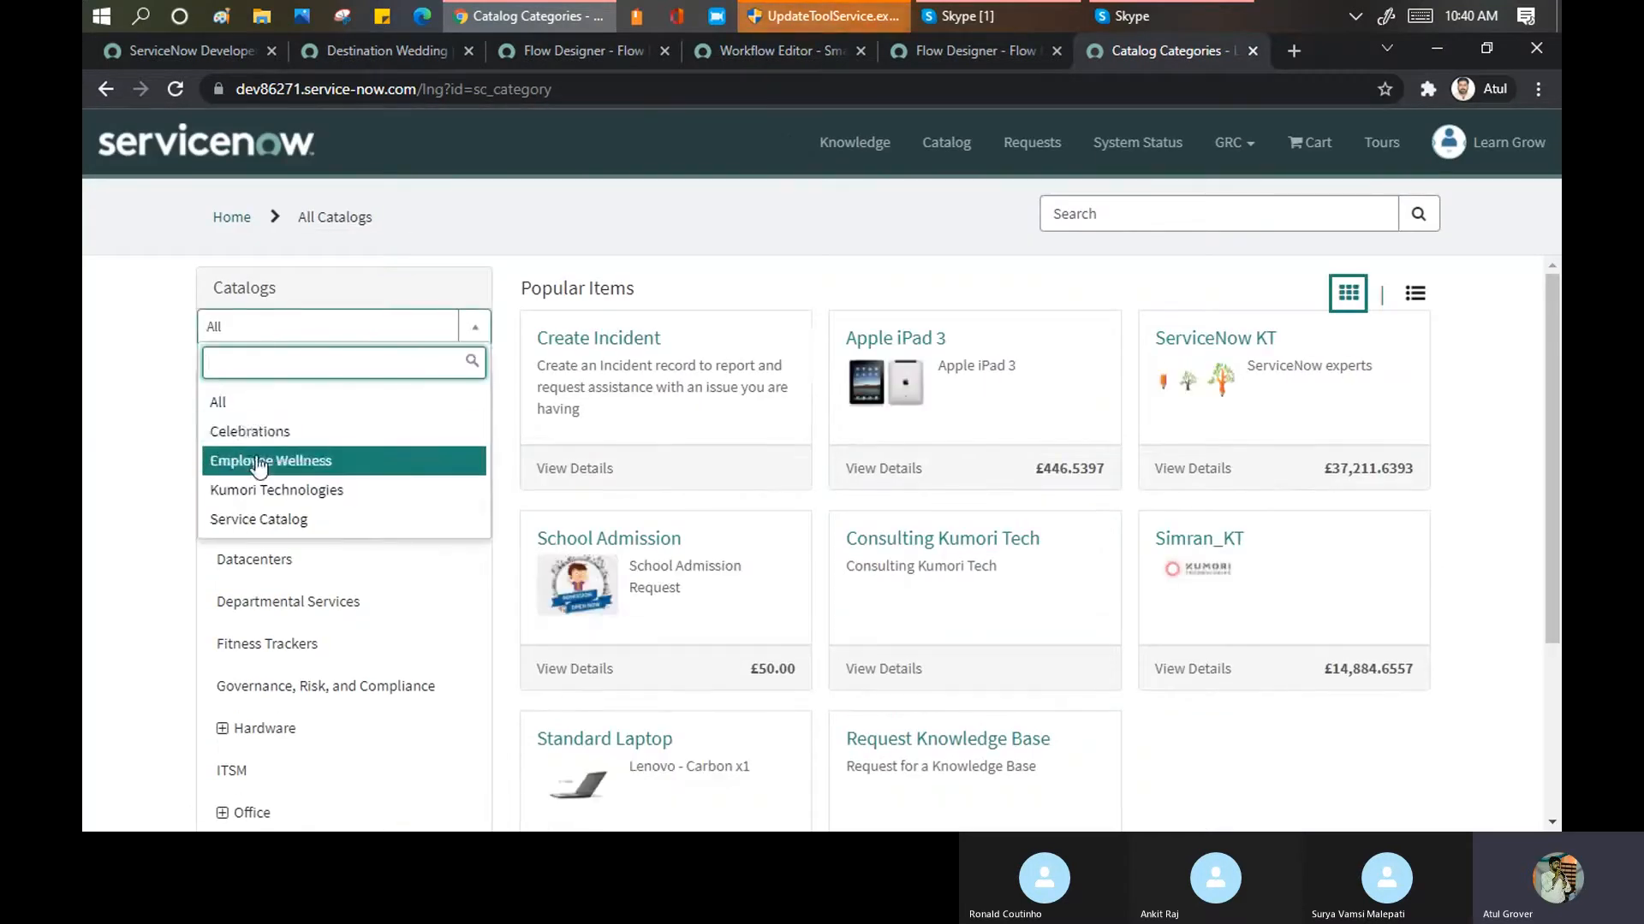
click(250, 433)
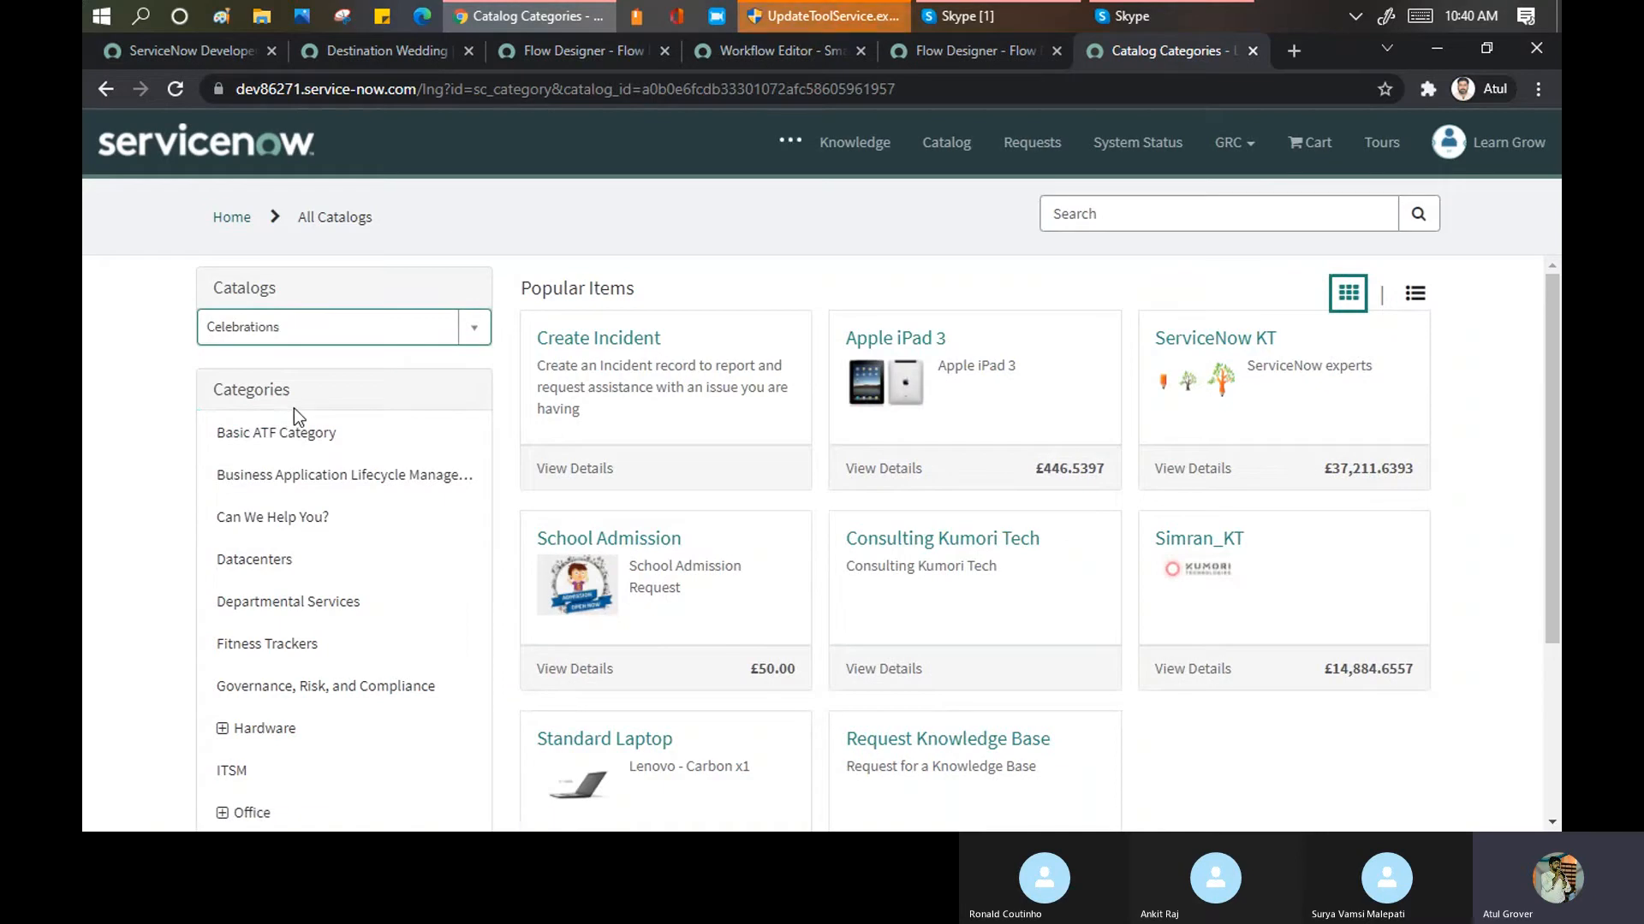
click(271, 437)
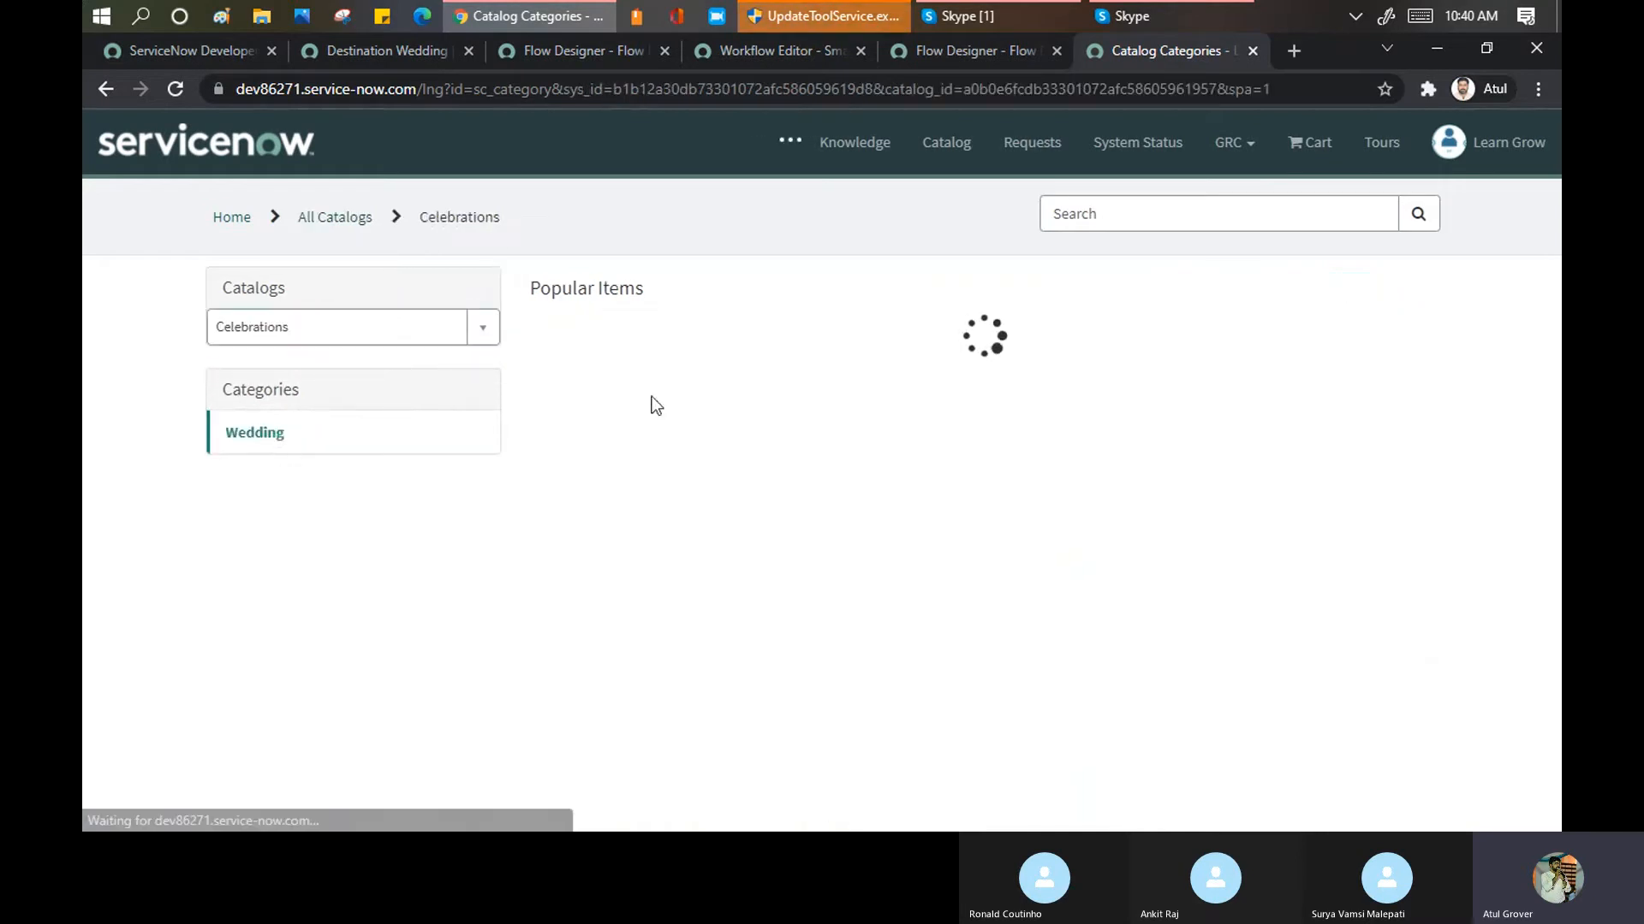
click(609, 341)
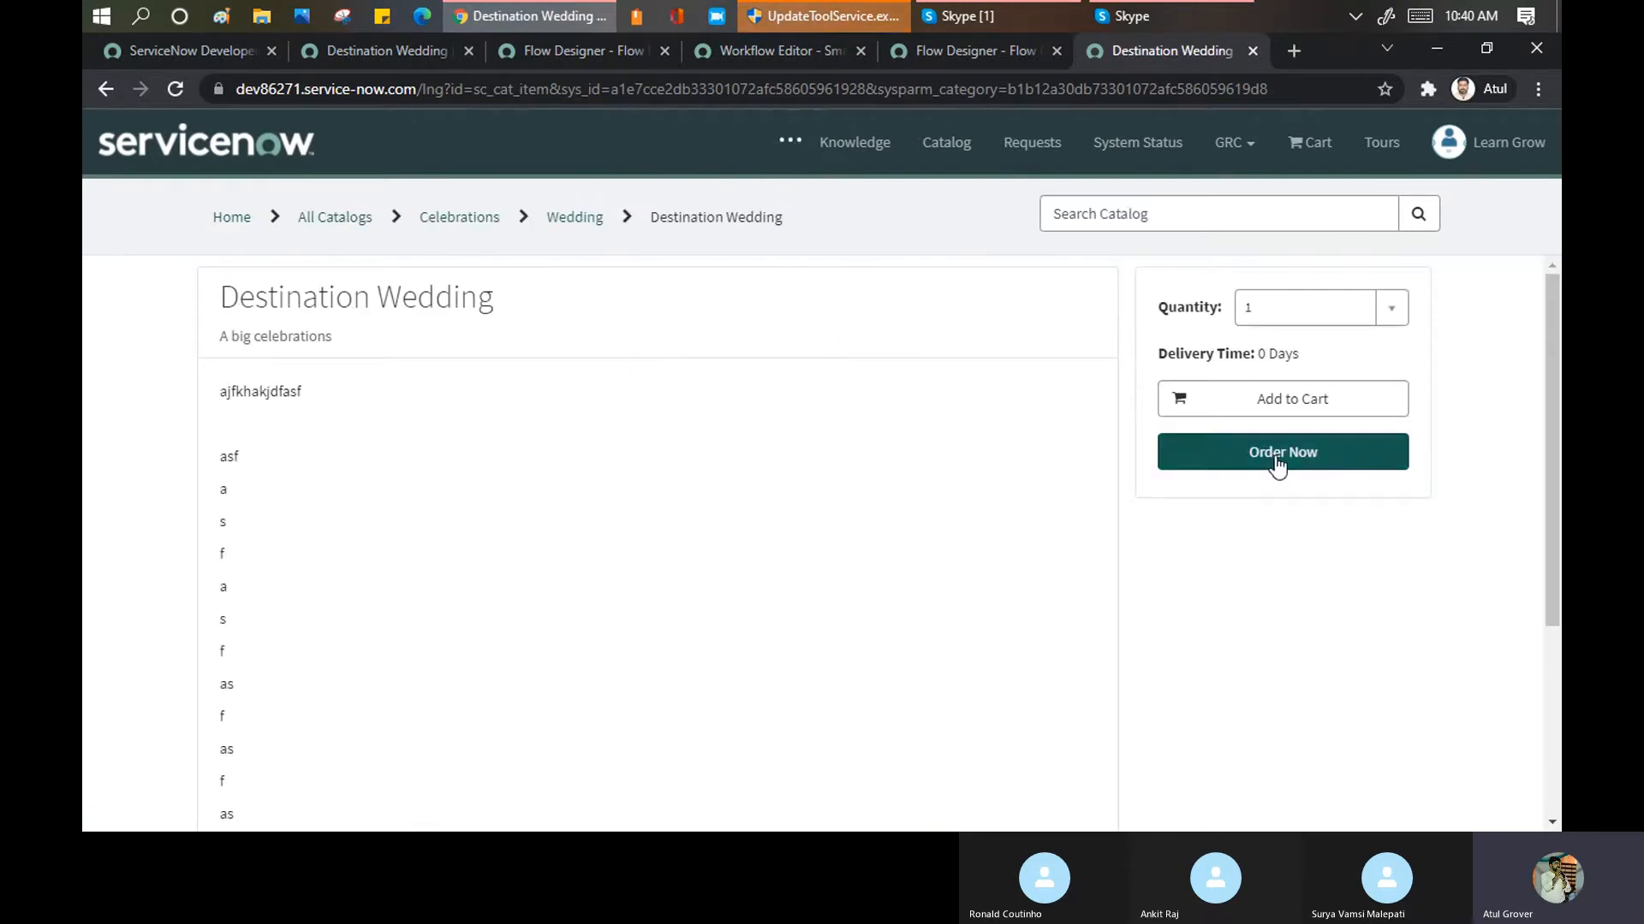
Review the Destination Wedding order form, order one with gender Male and check out
scroll(597, 451, down, 5)
scroll(1252, 394, up, 1)
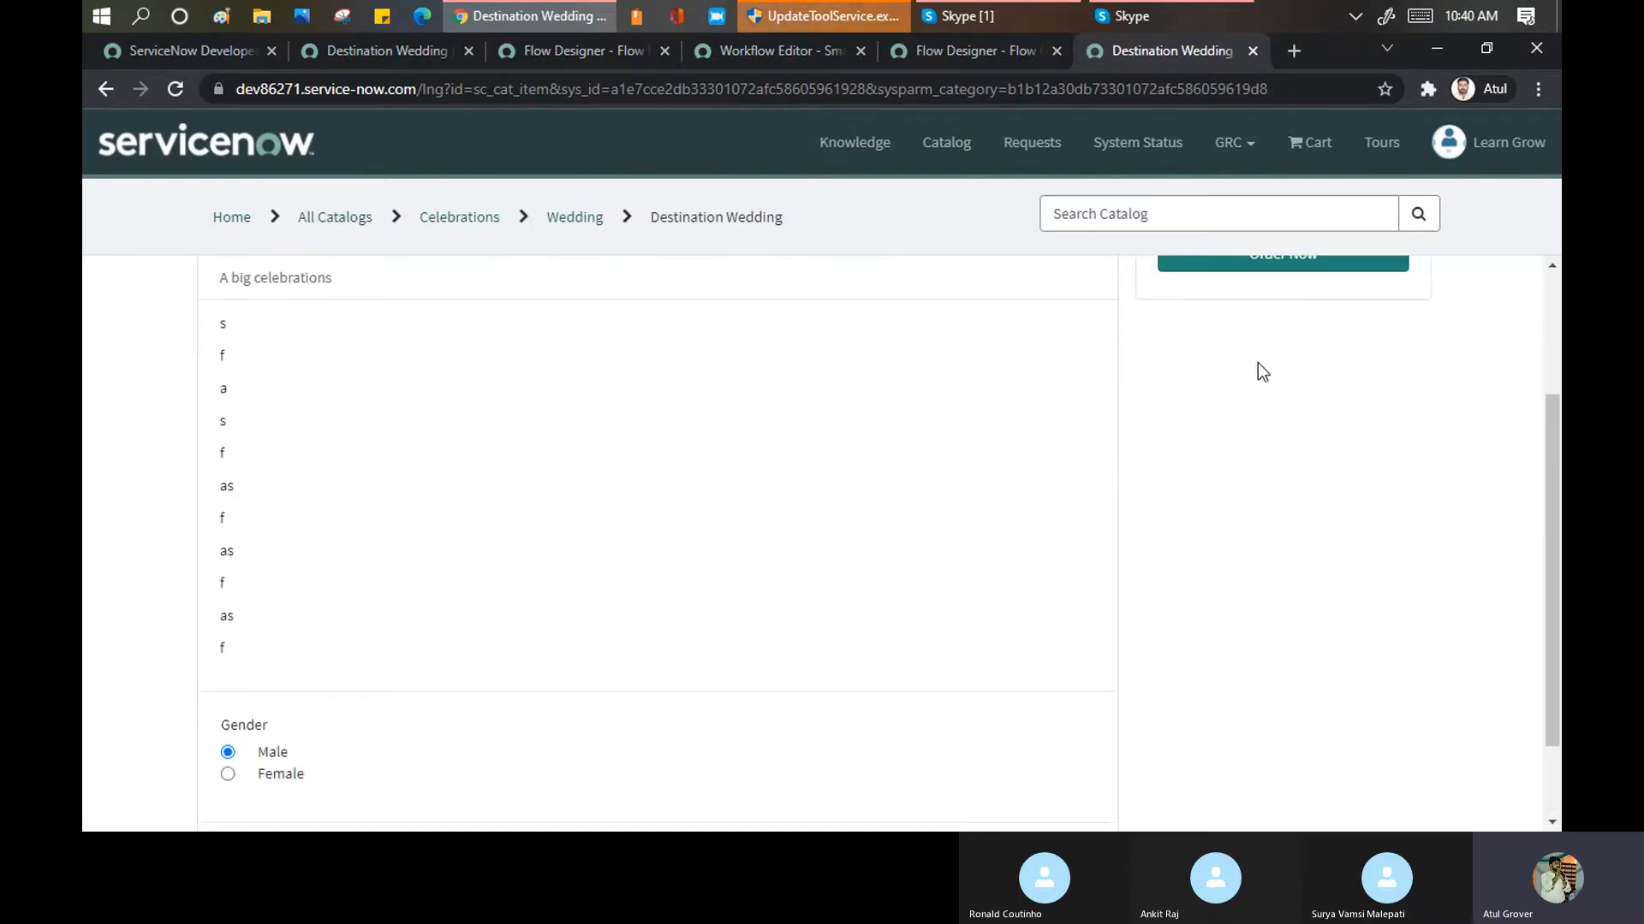
scroll(1288, 342, up, 1)
click(1293, 371)
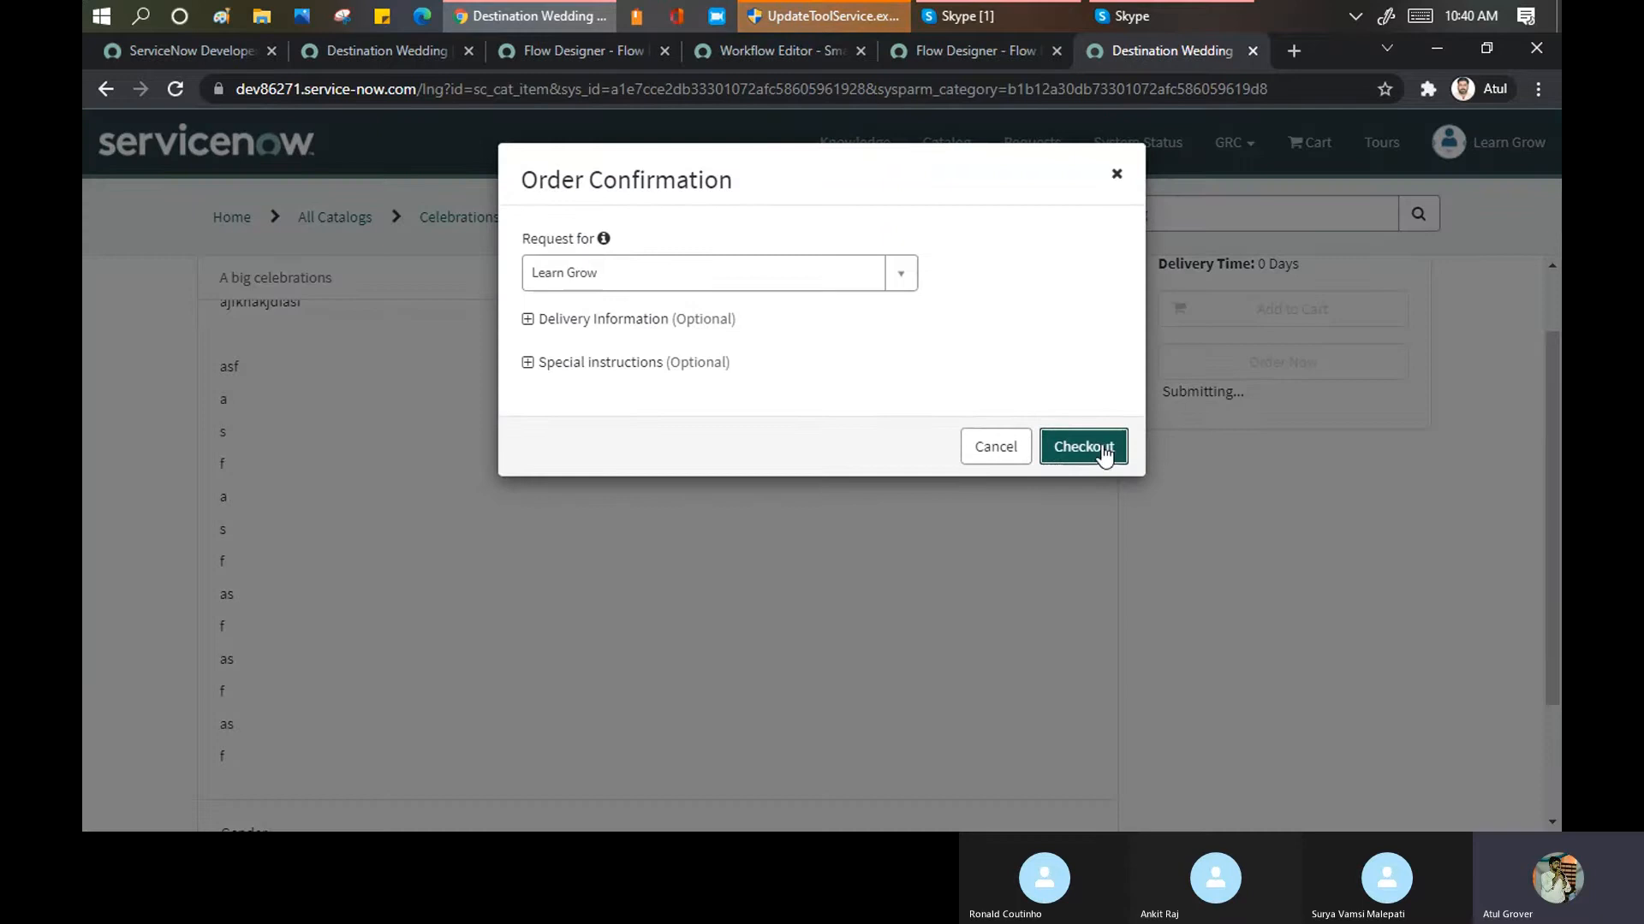
click(1100, 446)
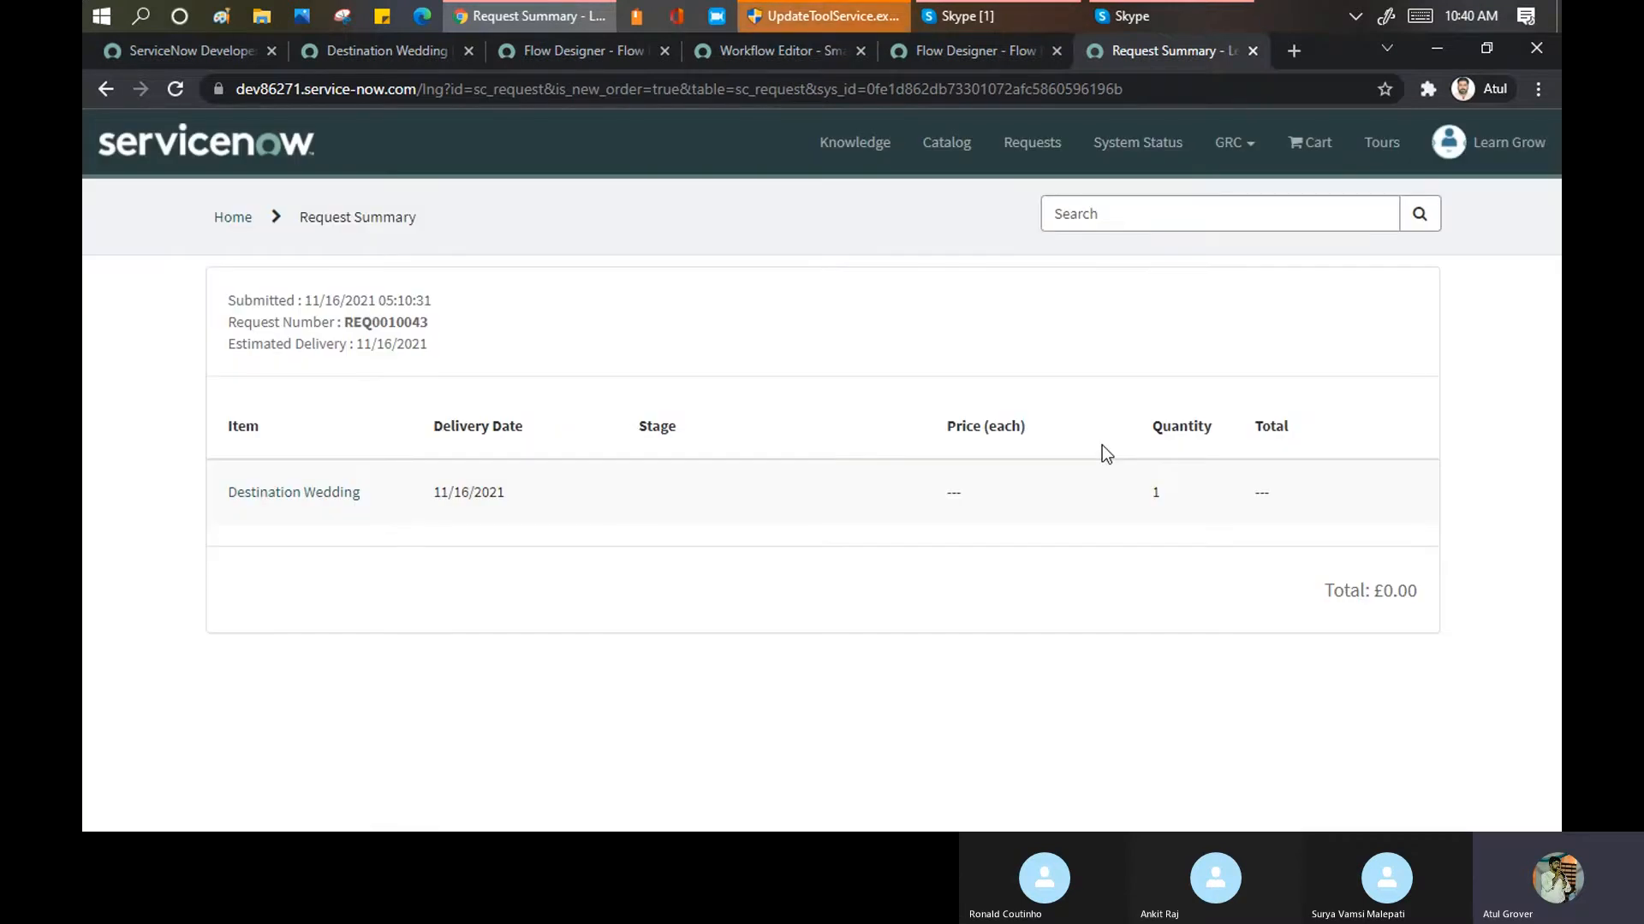
Copy the new order's request number and open the dev86271.service-now.com instance in a new browser tab
double_click(376, 320)
key(ctrl+c)
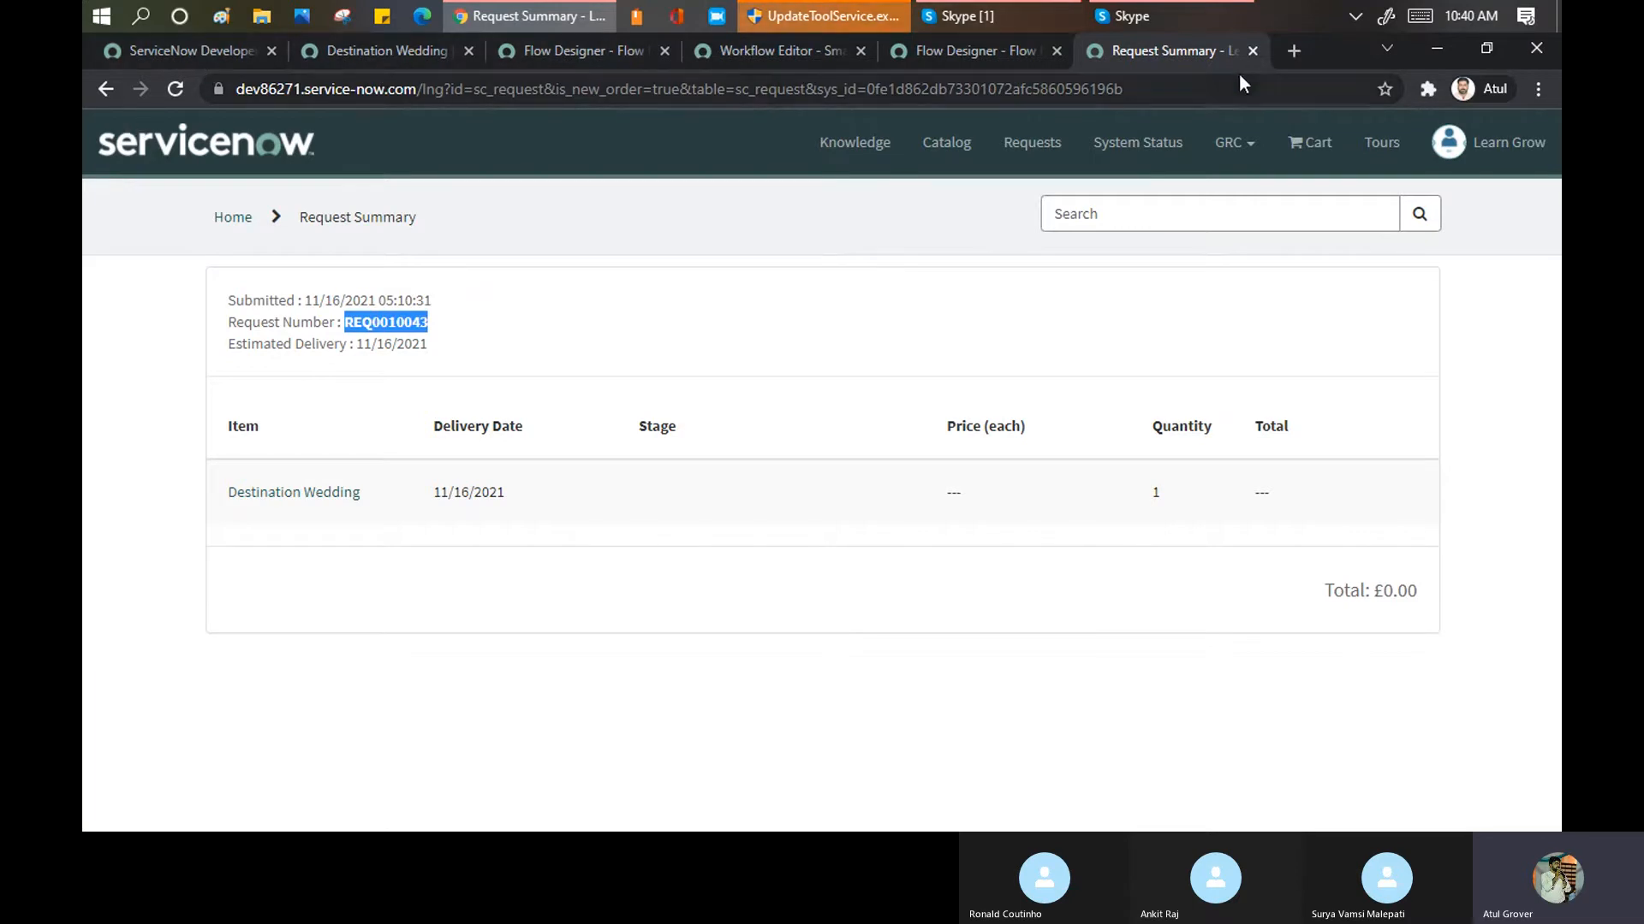
click(1295, 51)
text(dec)
key(BackSpace)
text(v)
key(Return)
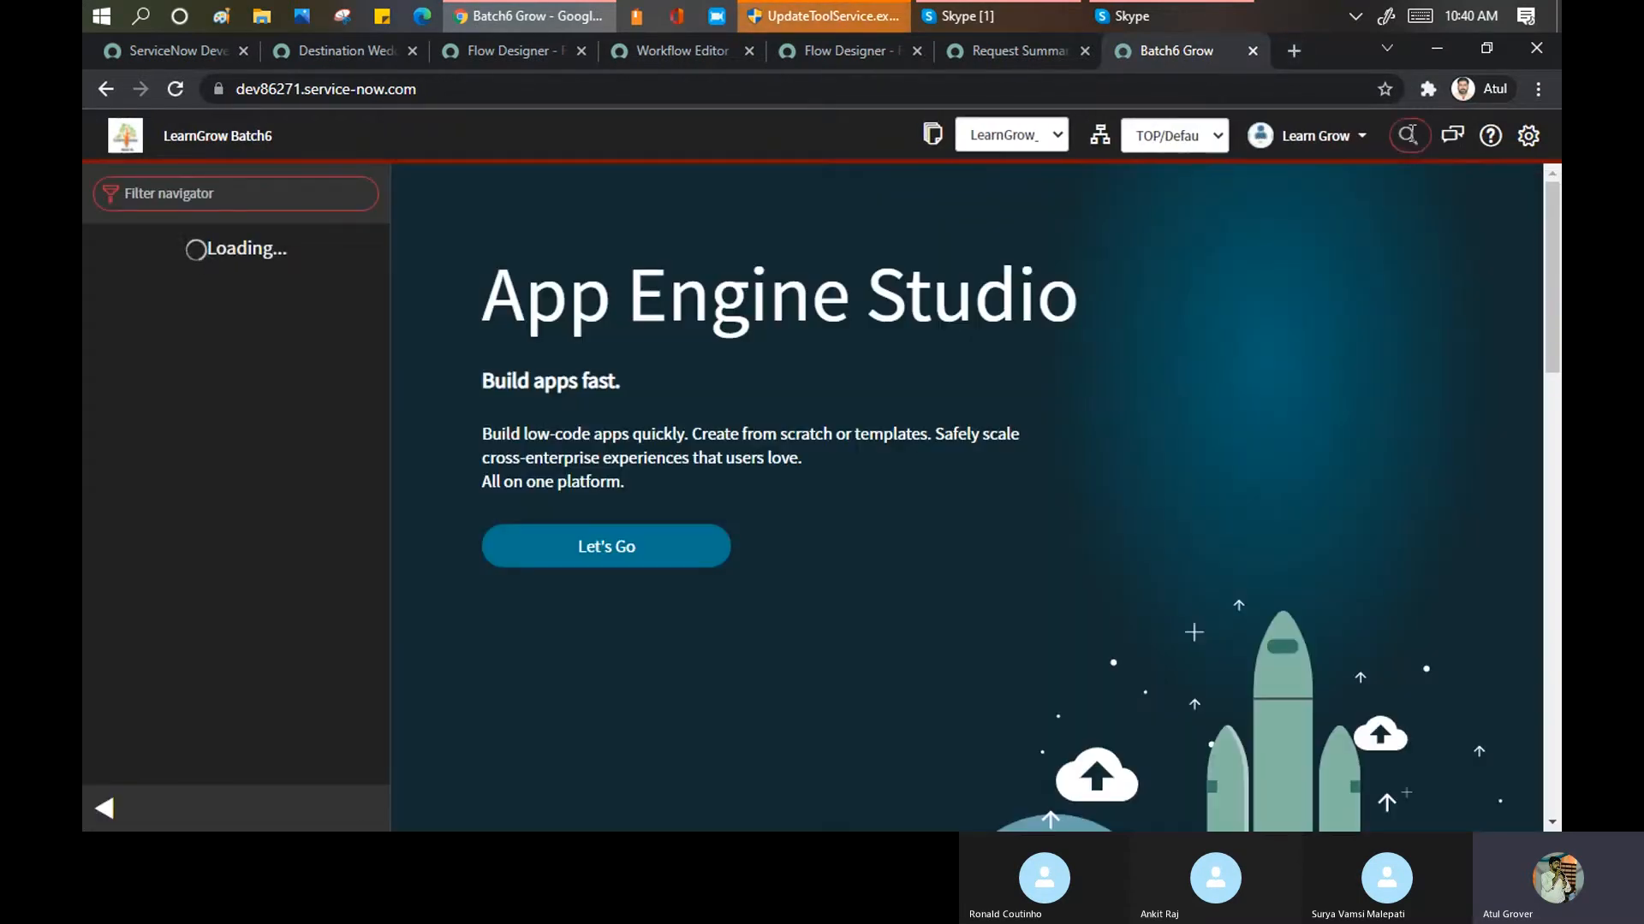
Search the whole instance for the copied request number and view the requested items on its record
click(1413, 140)
key(ctrl+v)
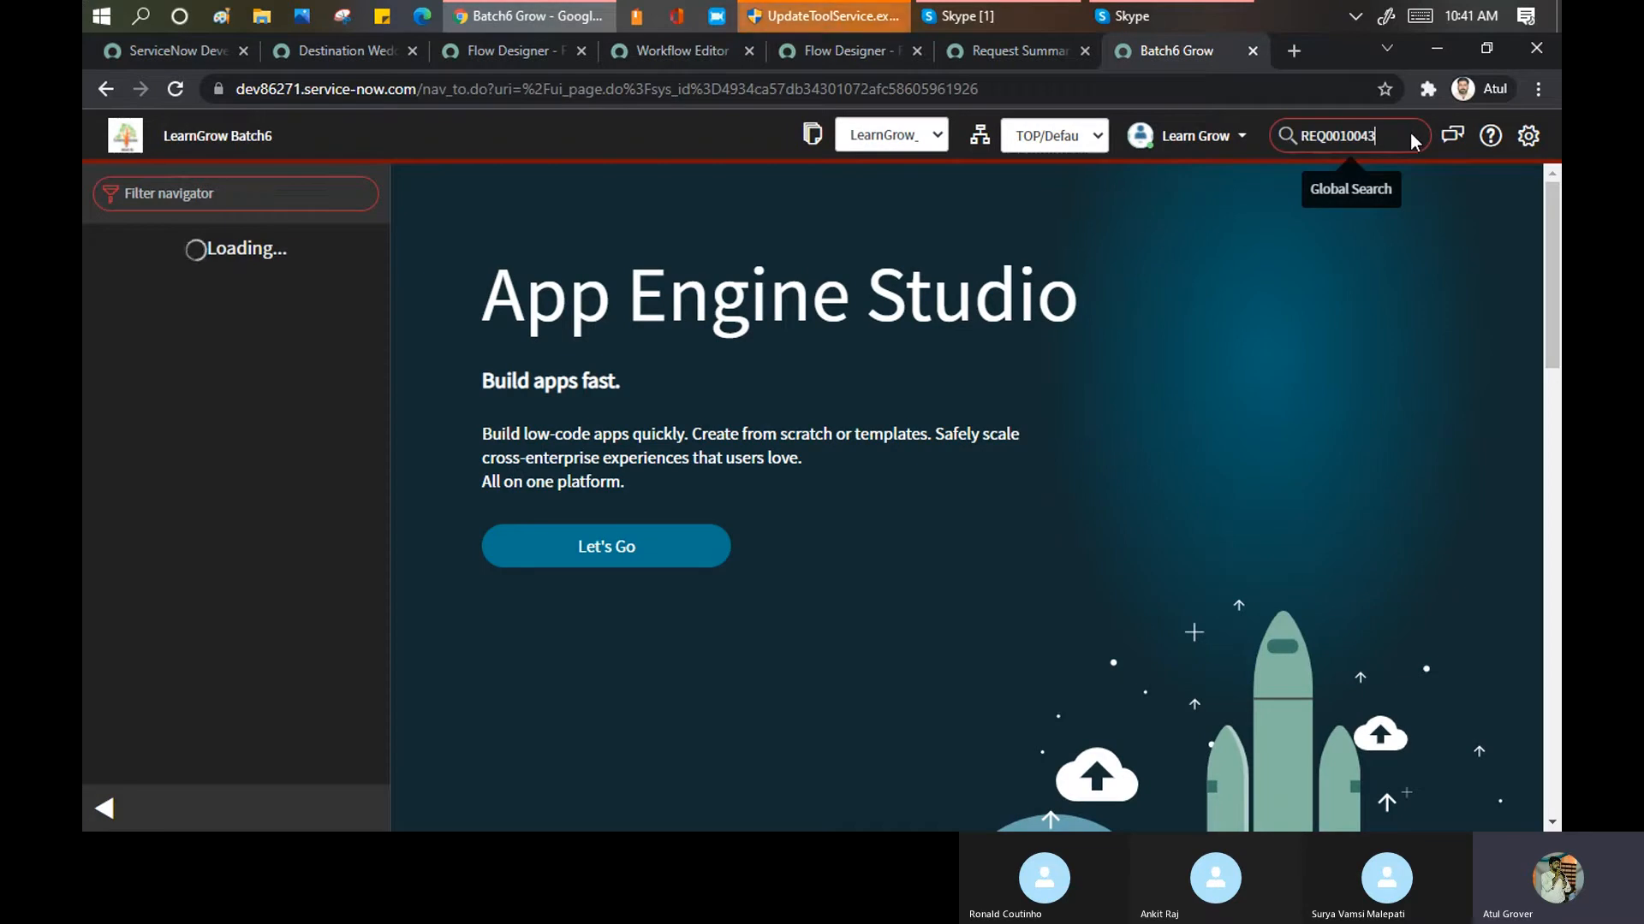
key(Return)
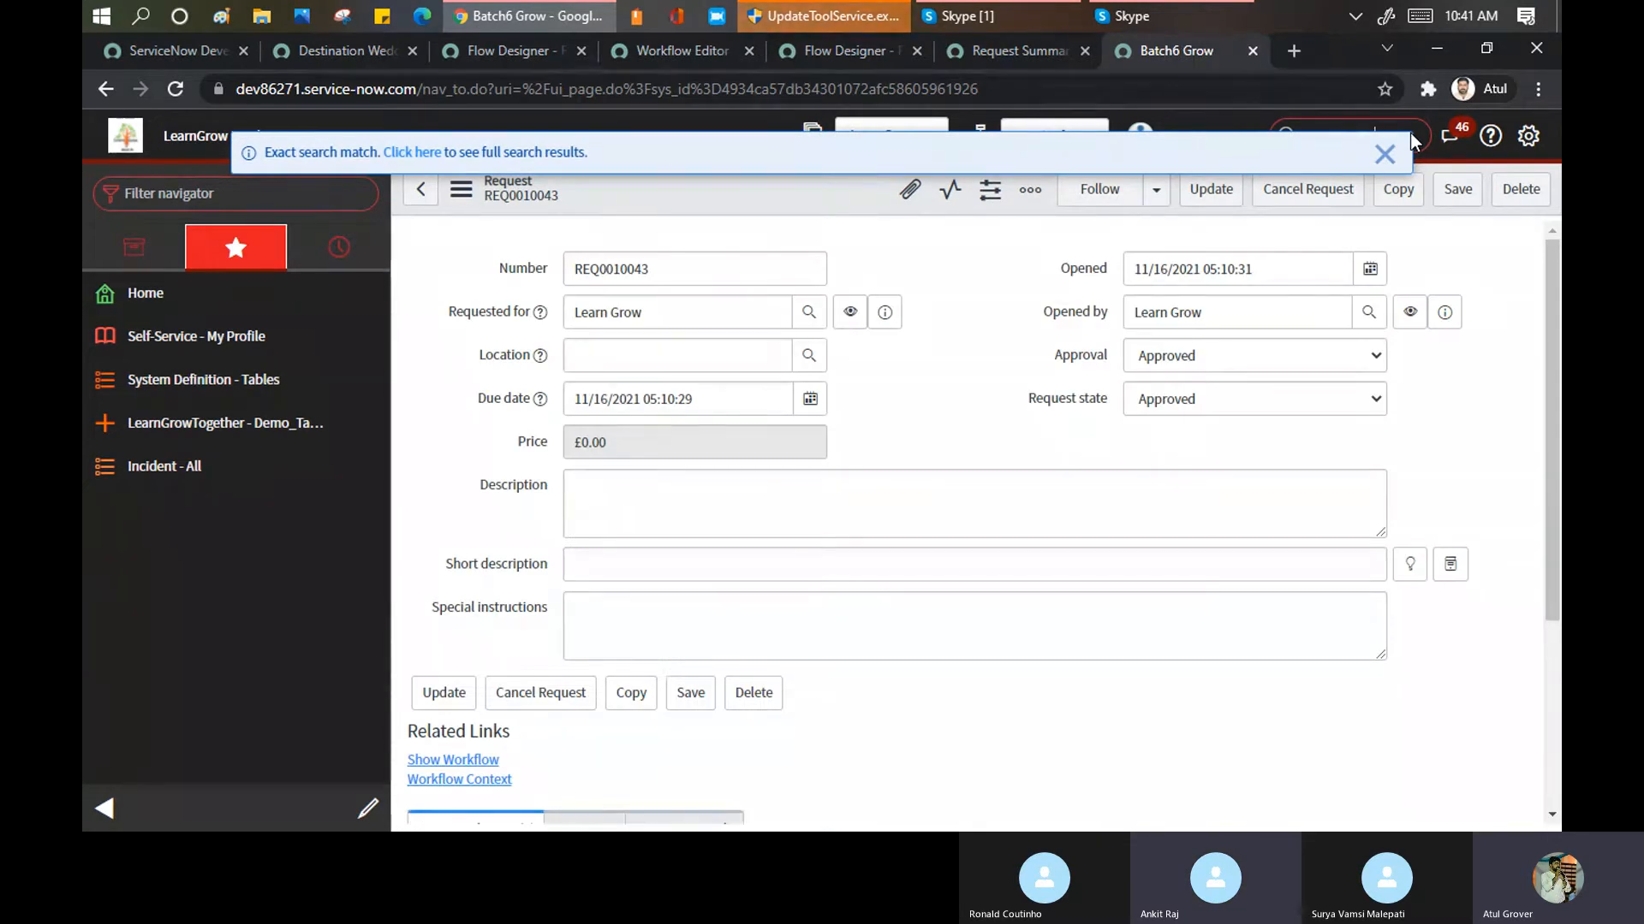
click(1383, 155)
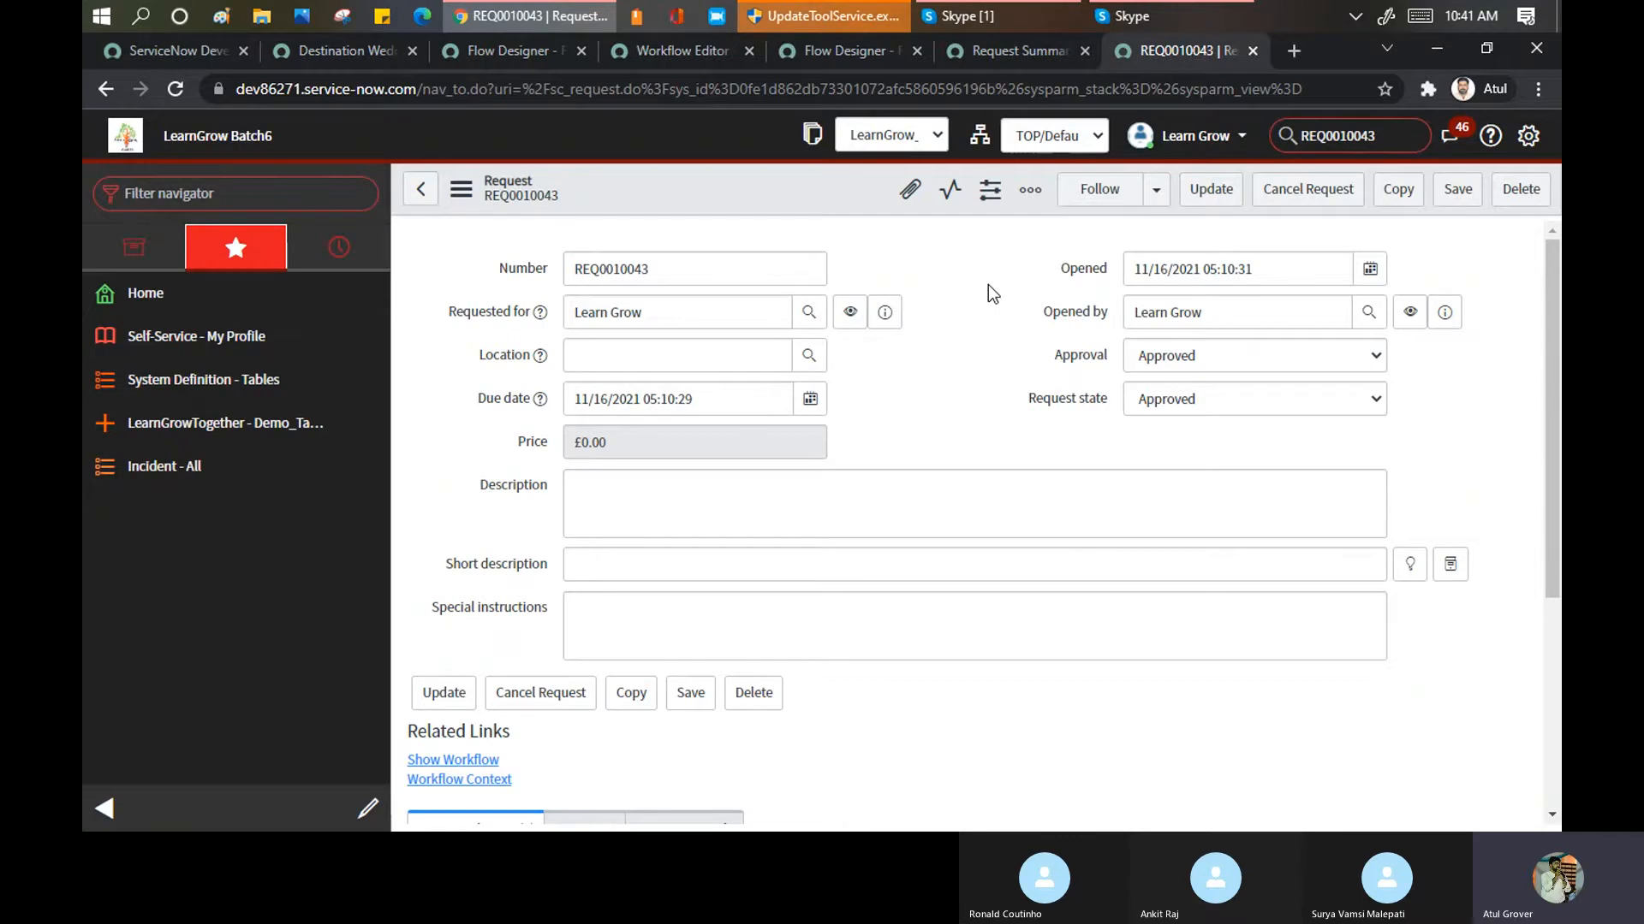
scroll(988, 284, down, 4)
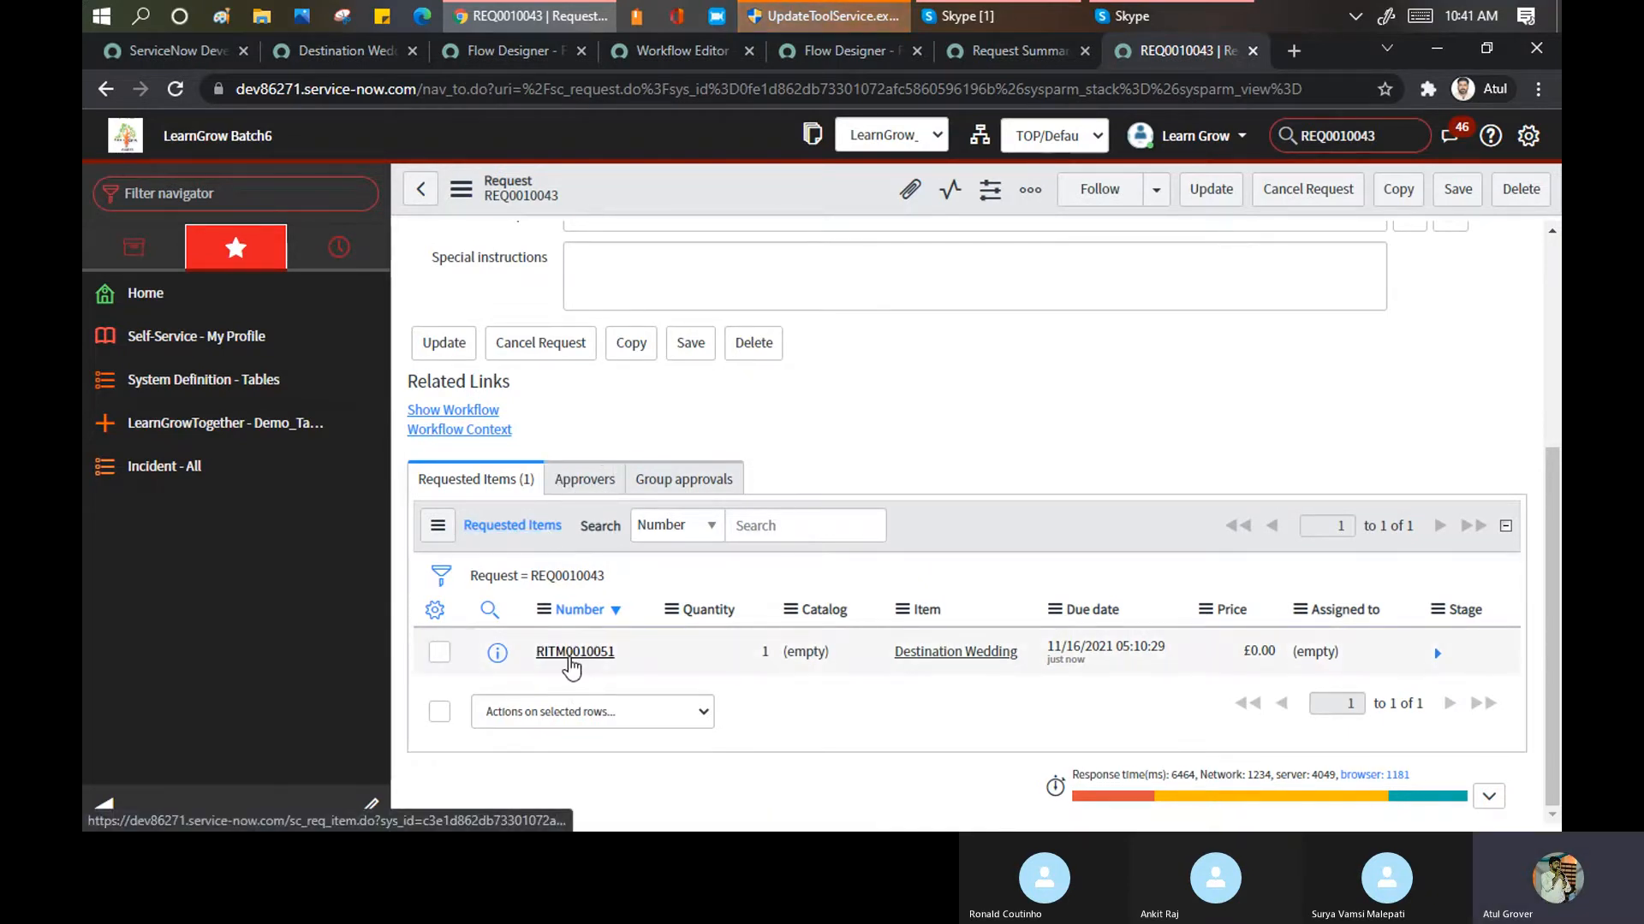
Open the request's Destination Wedding requested item and approve the second approval in its approvers list
click(571, 654)
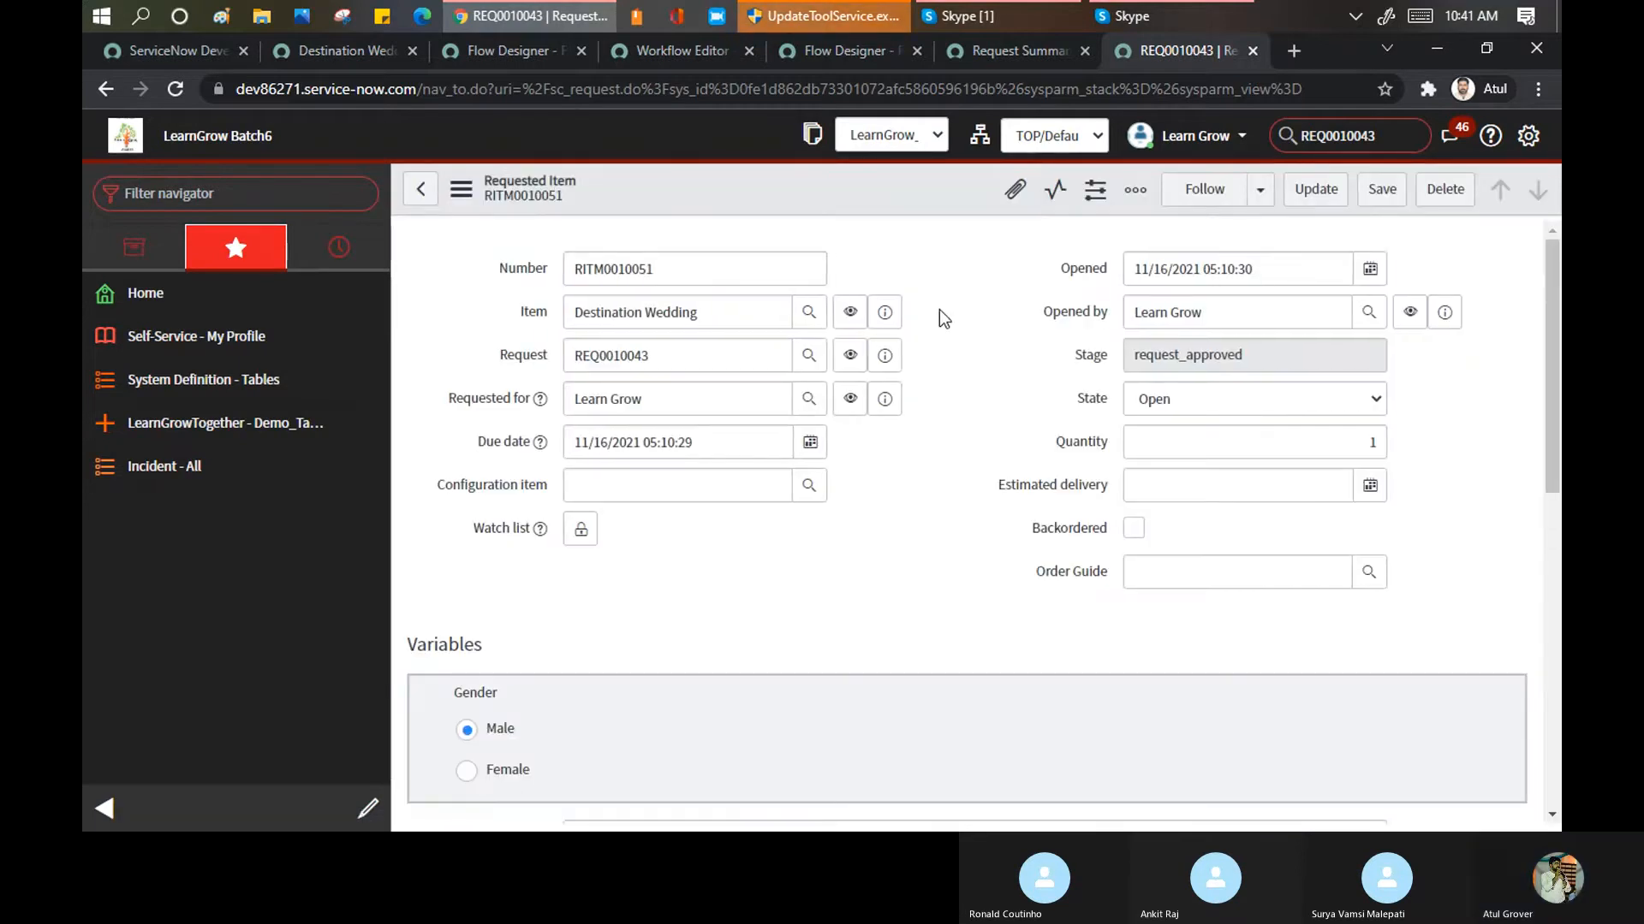
scroll(973, 300, down, 10)
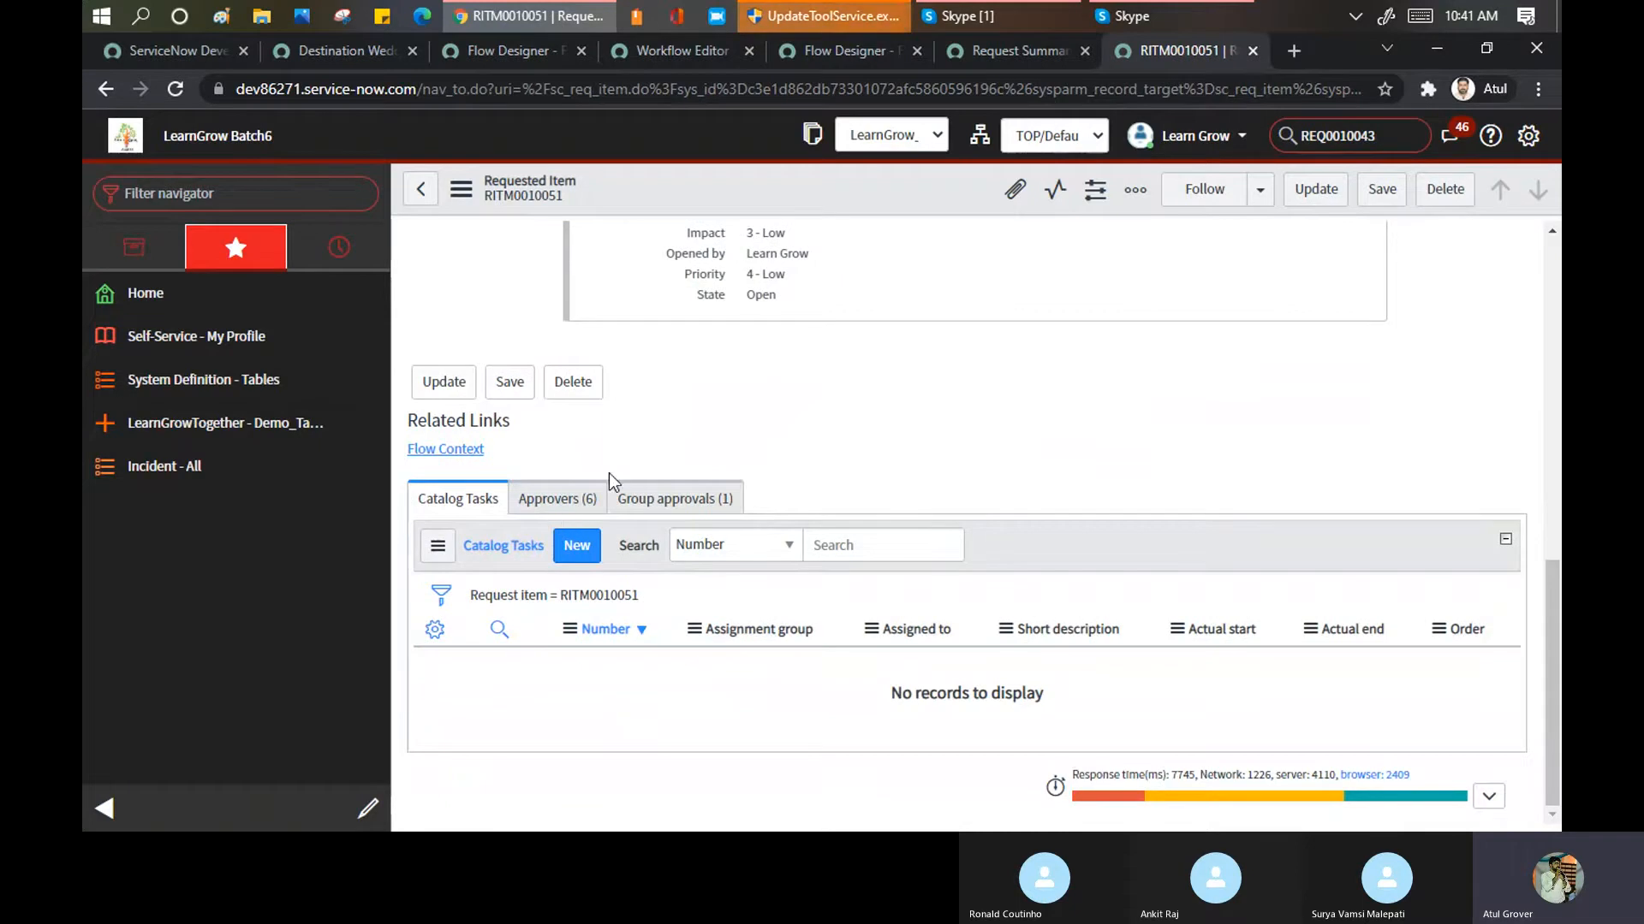
click(563, 506)
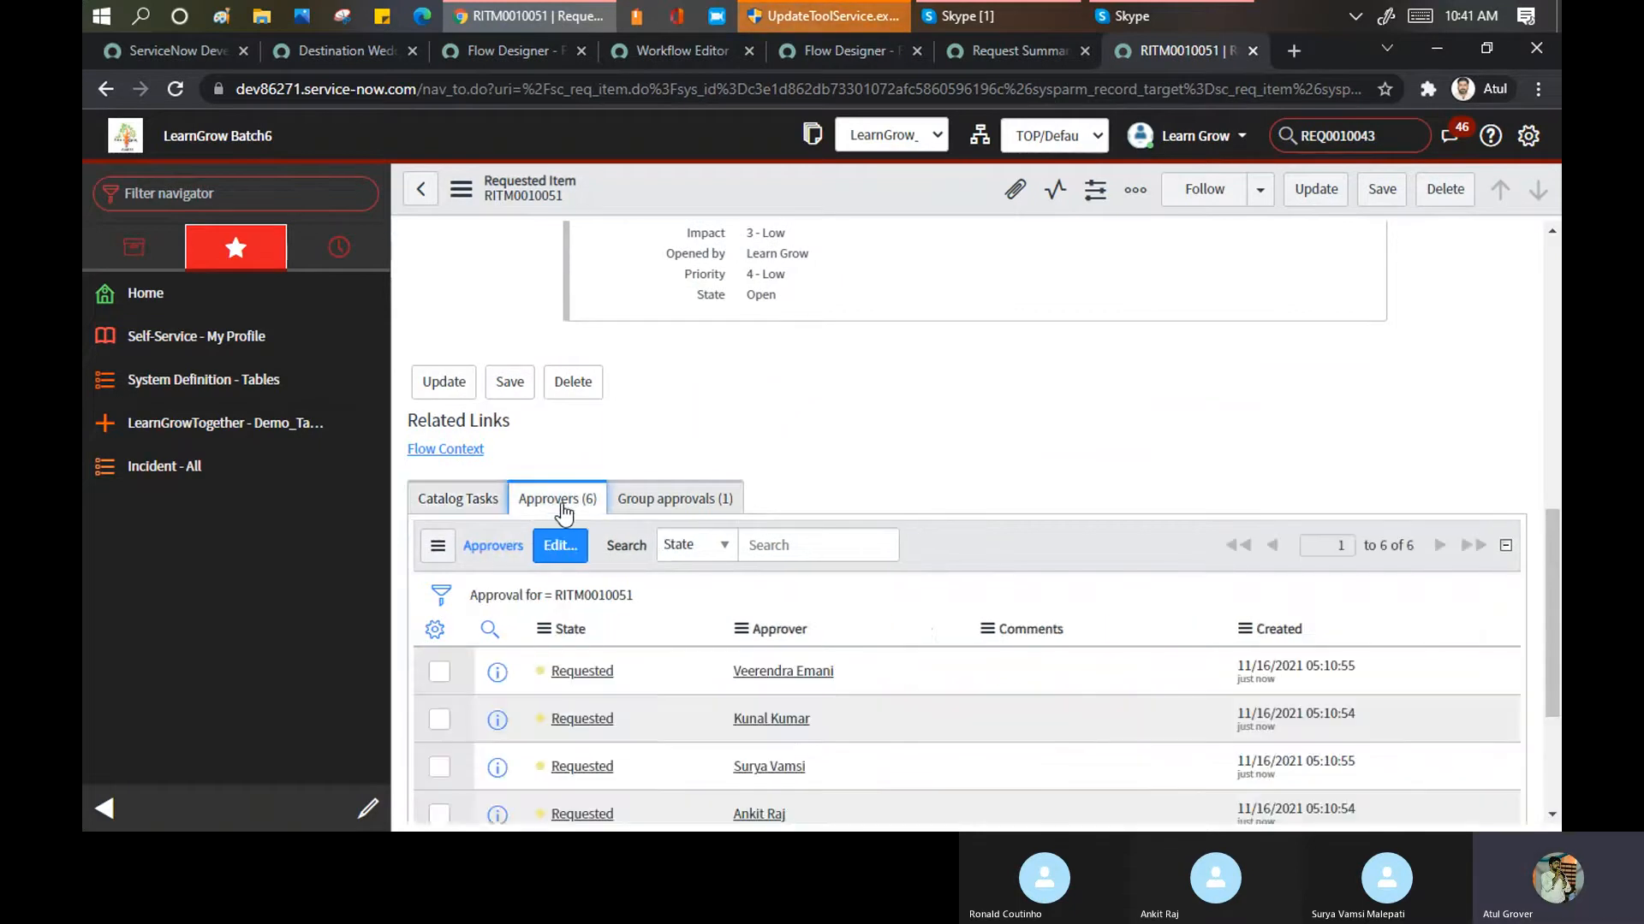
scroll(702, 543, down, 3)
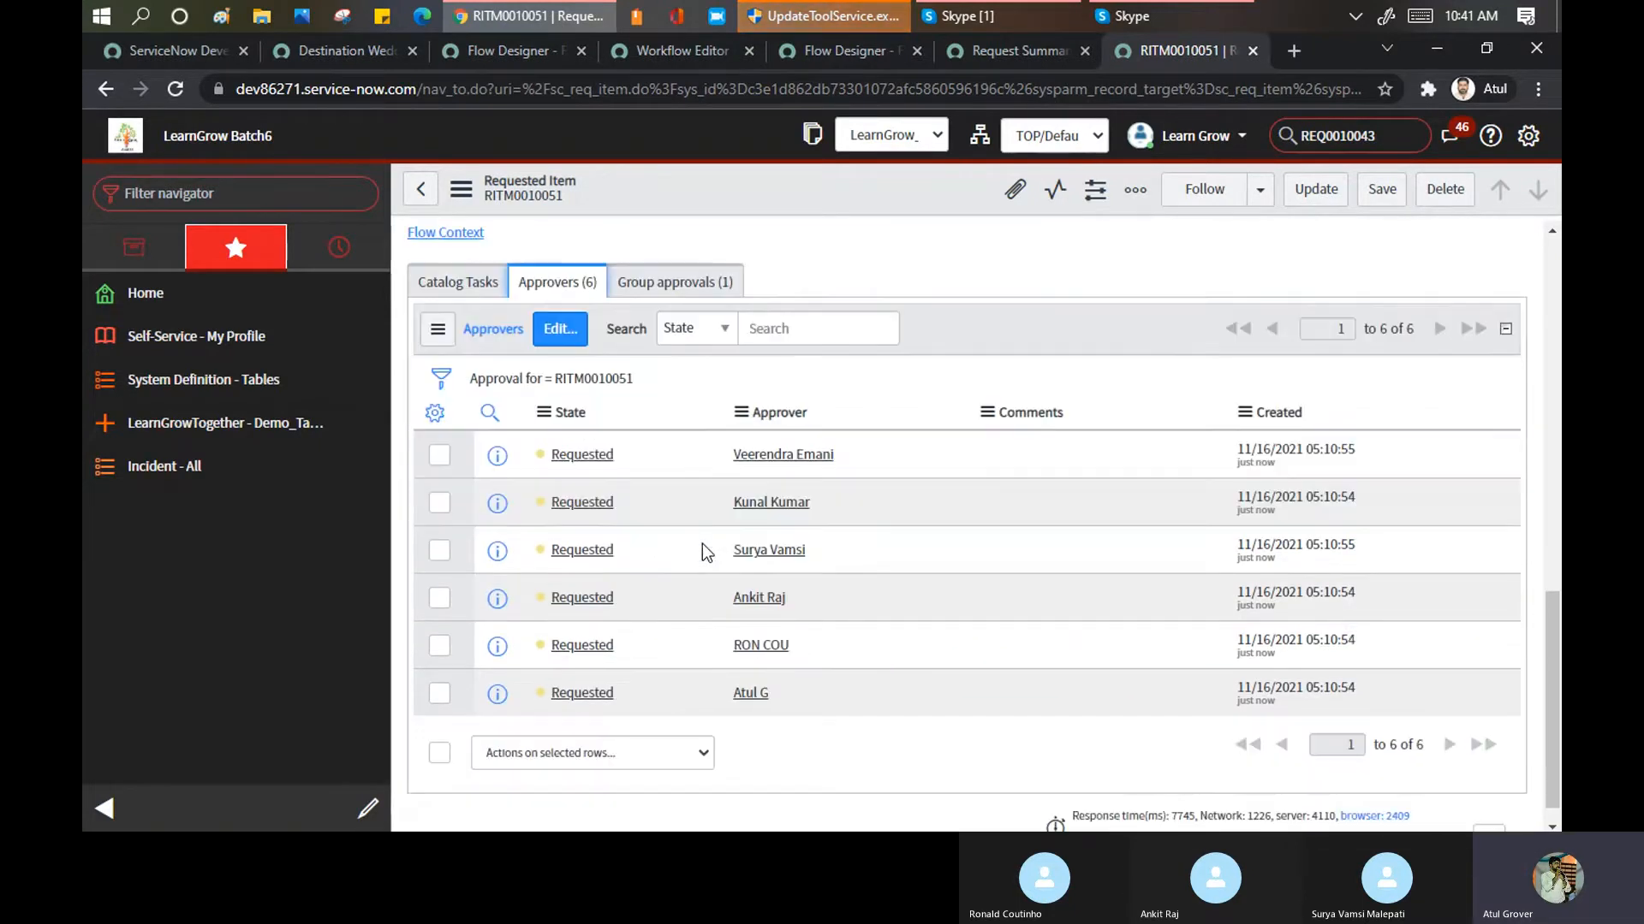
right_click(579, 510)
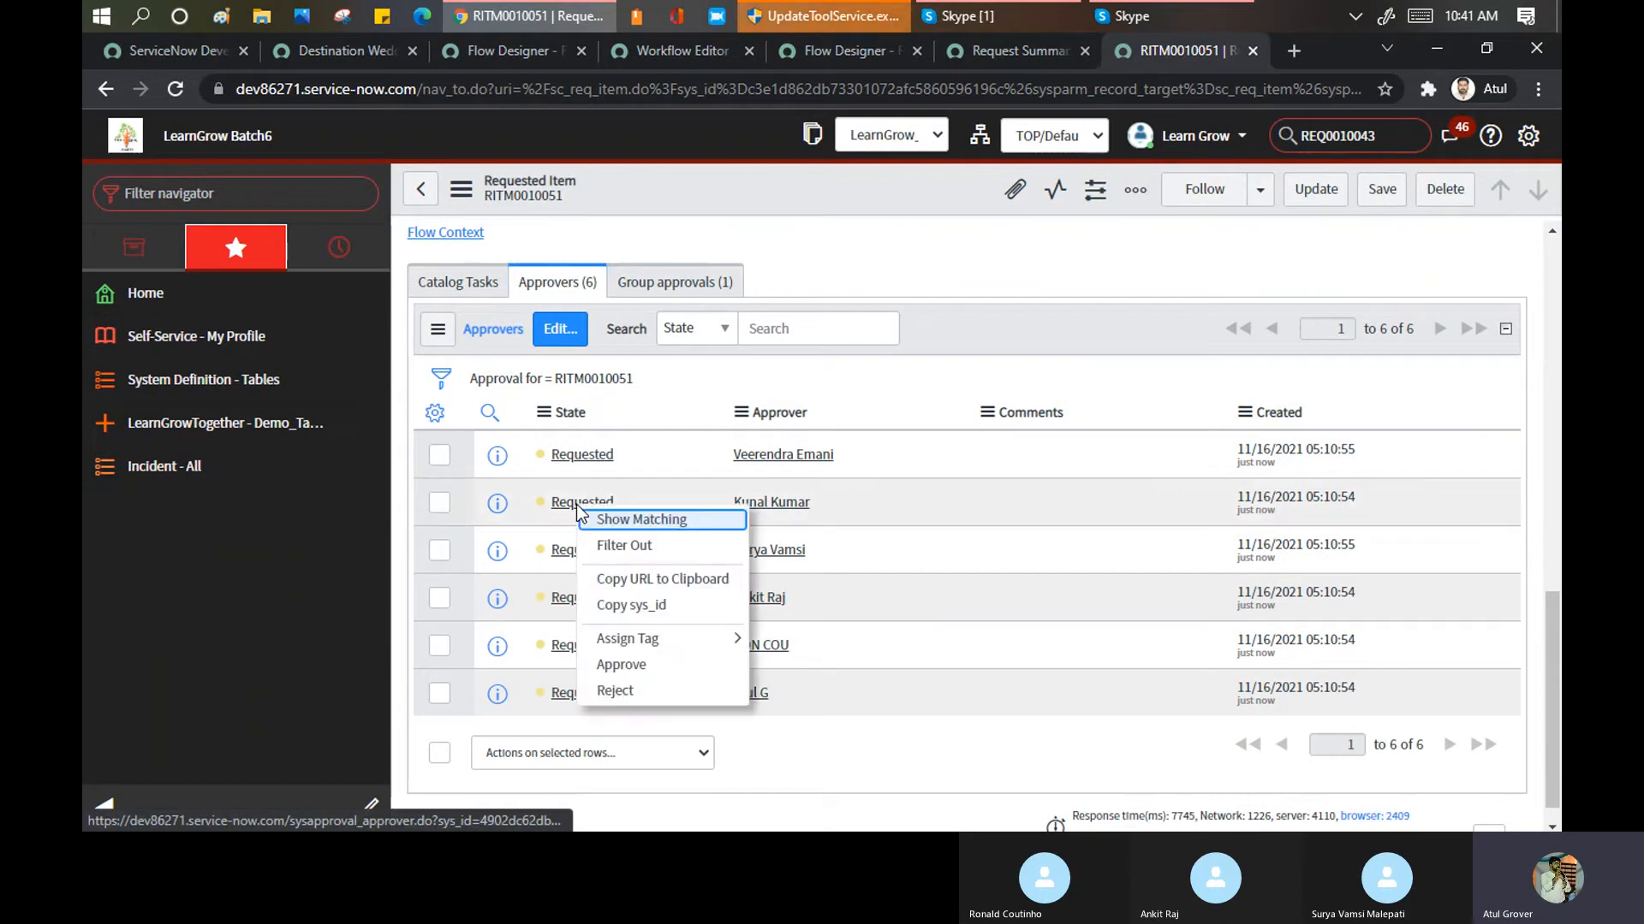
click(604, 666)
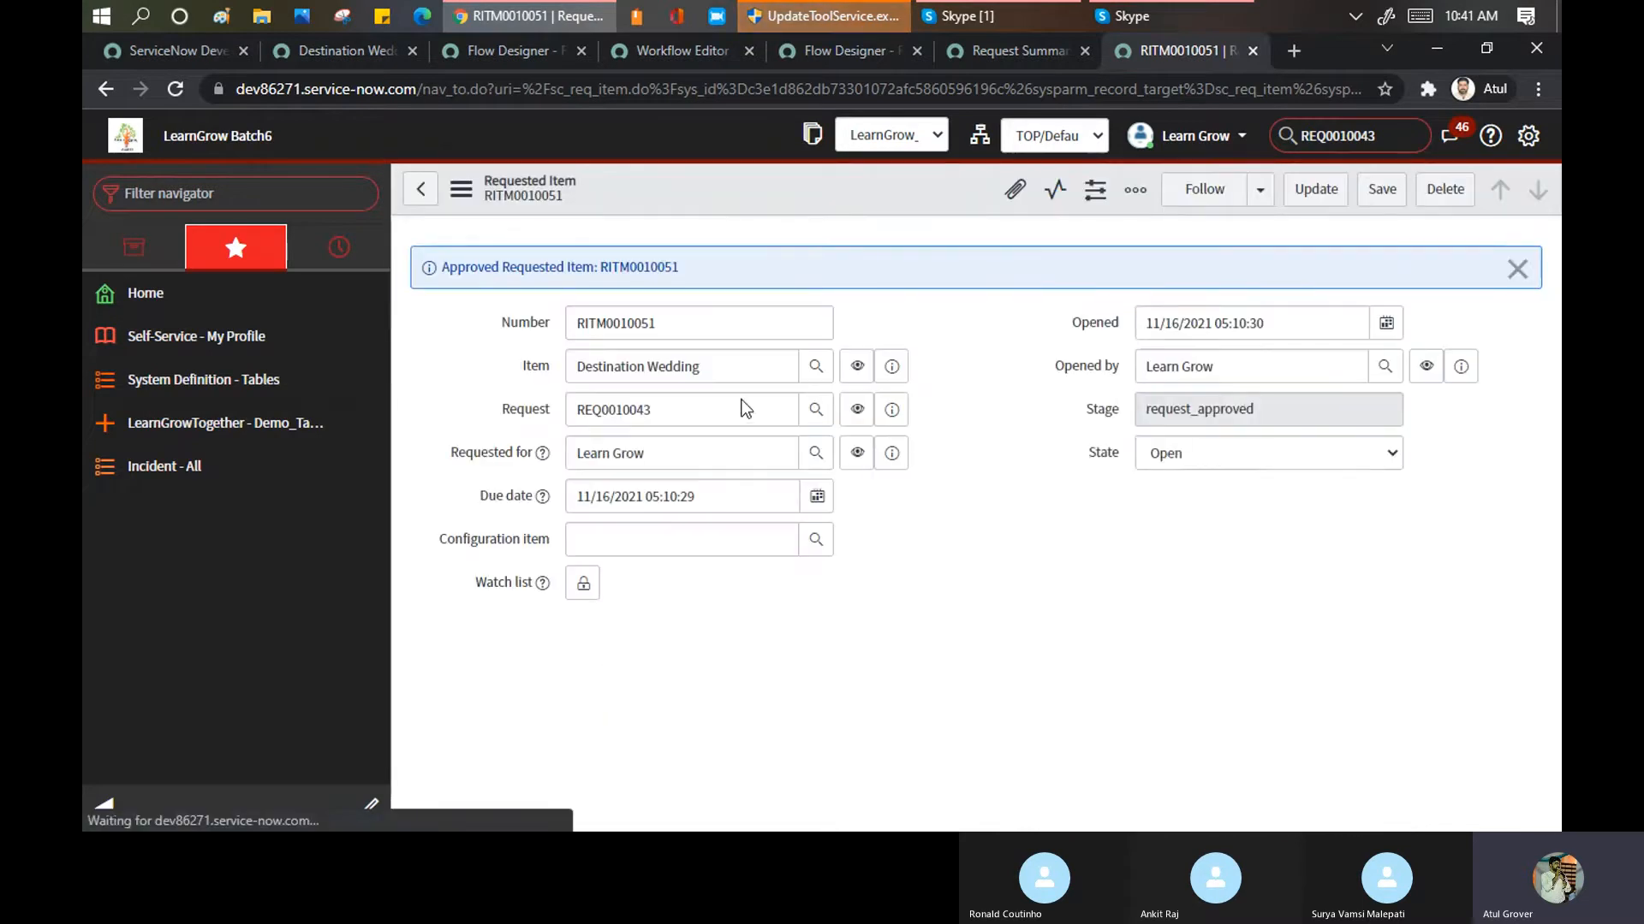
Reload the requested item after the approval and check its catalog tasks, including the task's short description
double_click(731, 325)
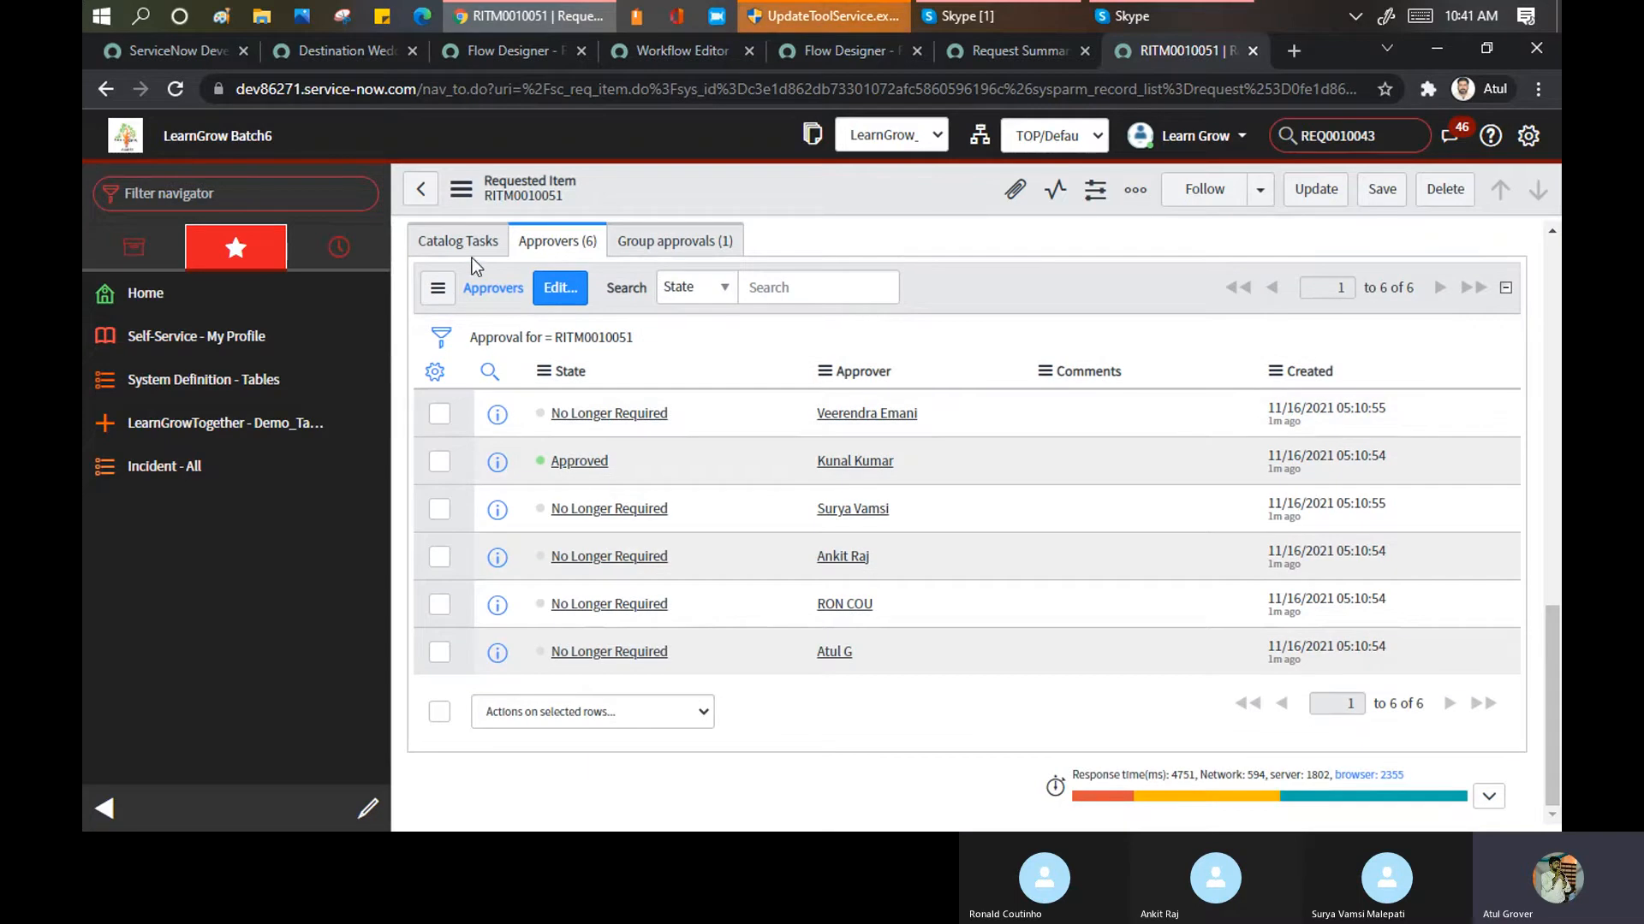
click(469, 250)
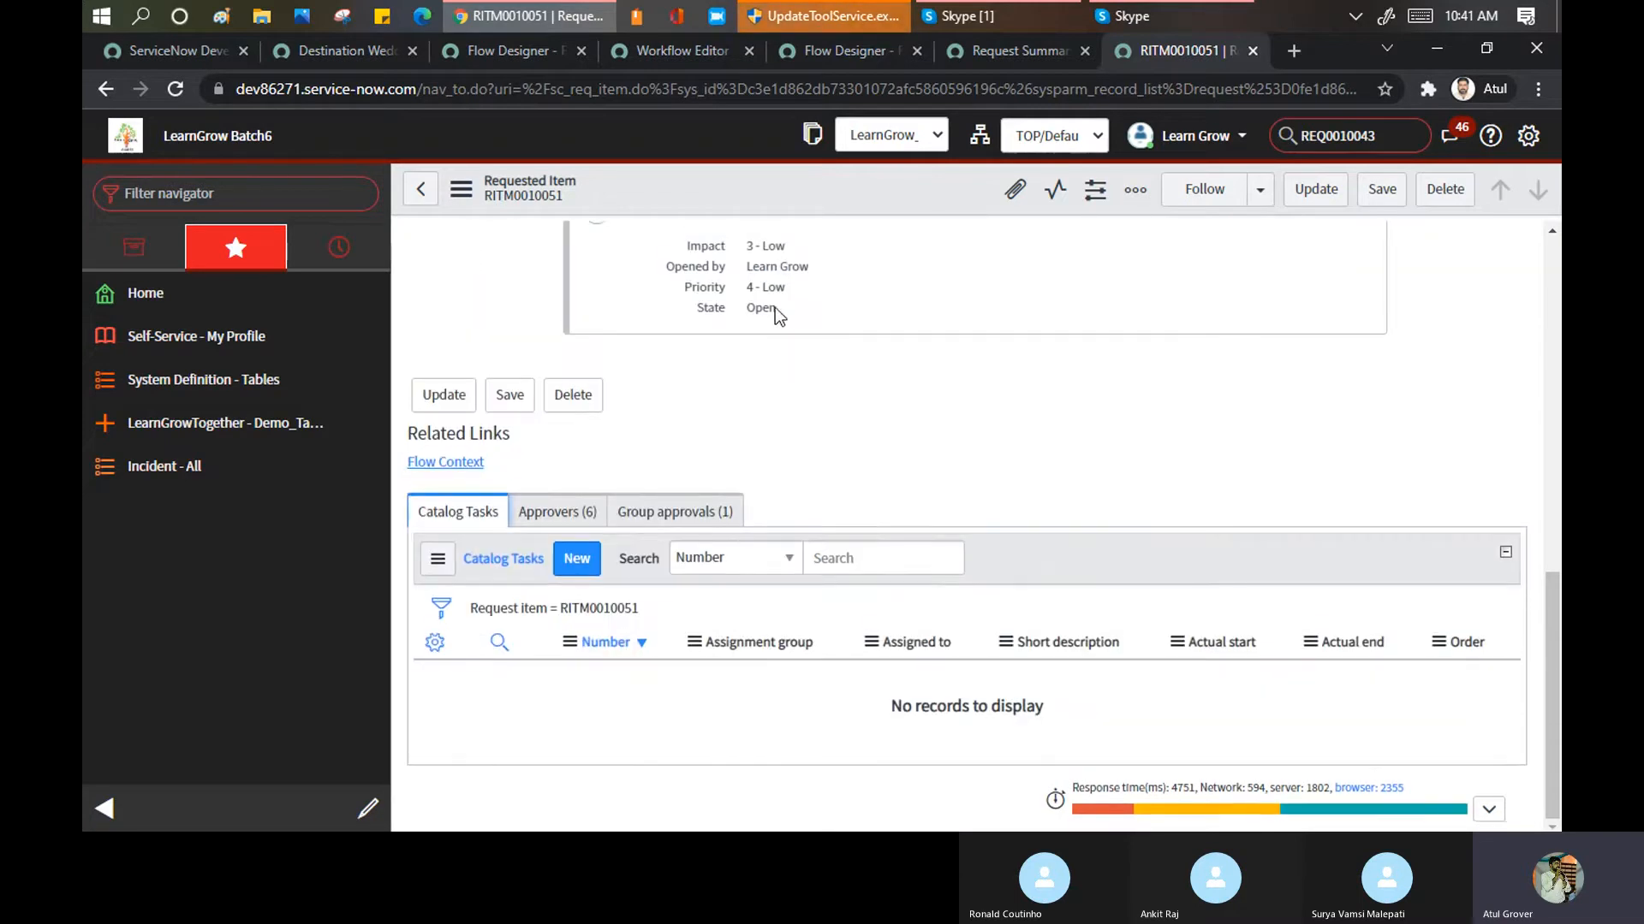
right_click(793, 186)
click(829, 556)
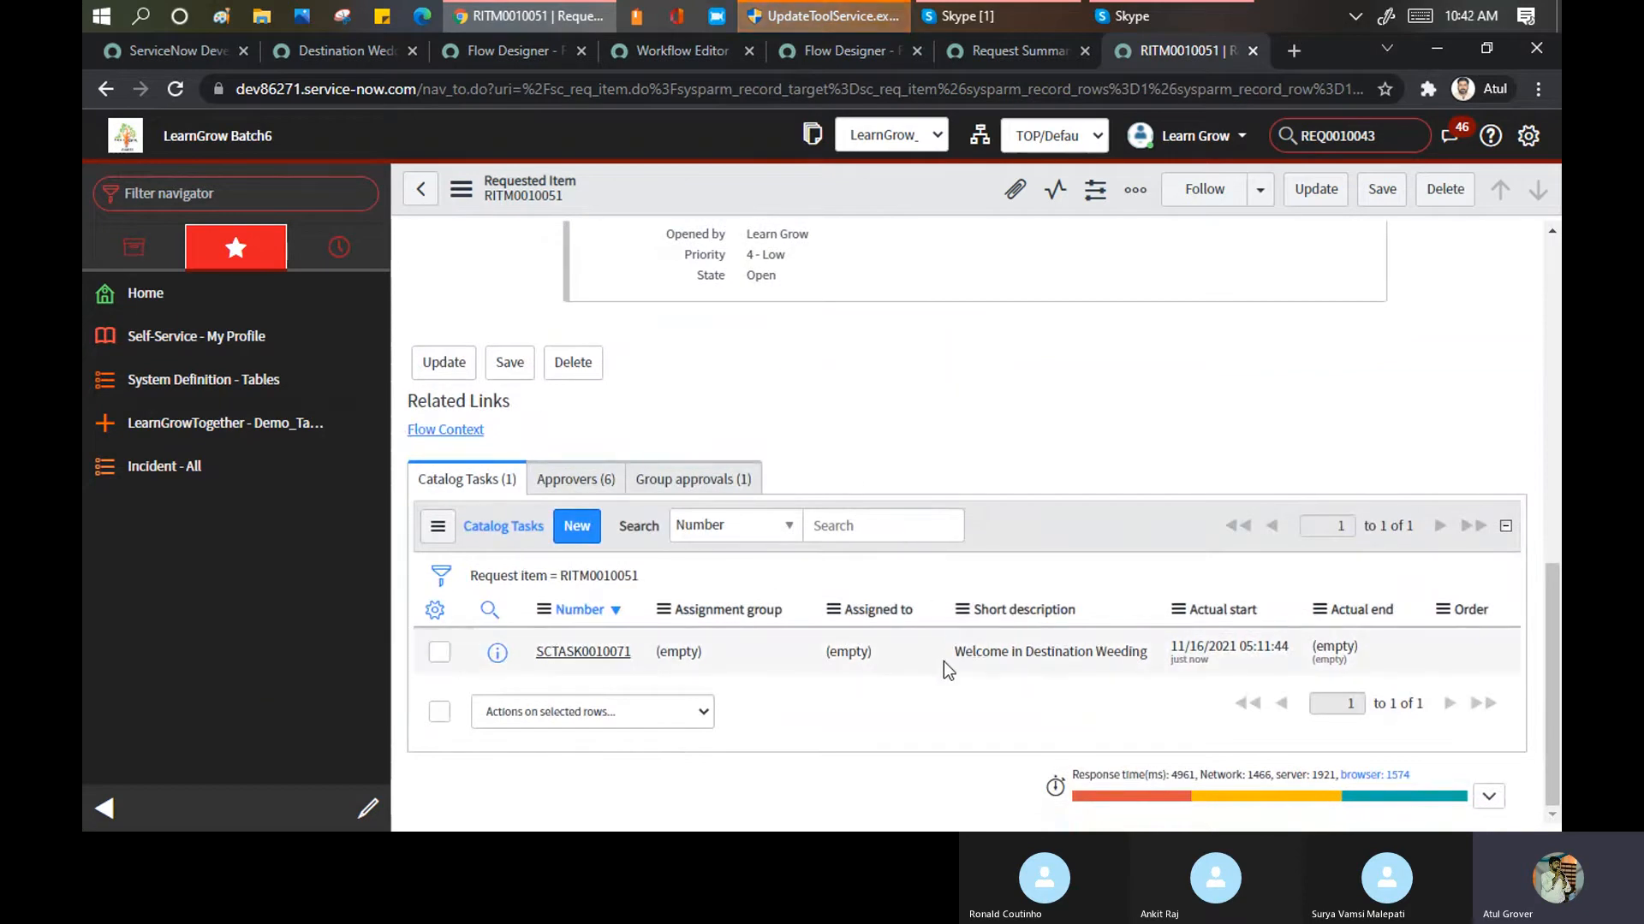
double_click(968, 652)
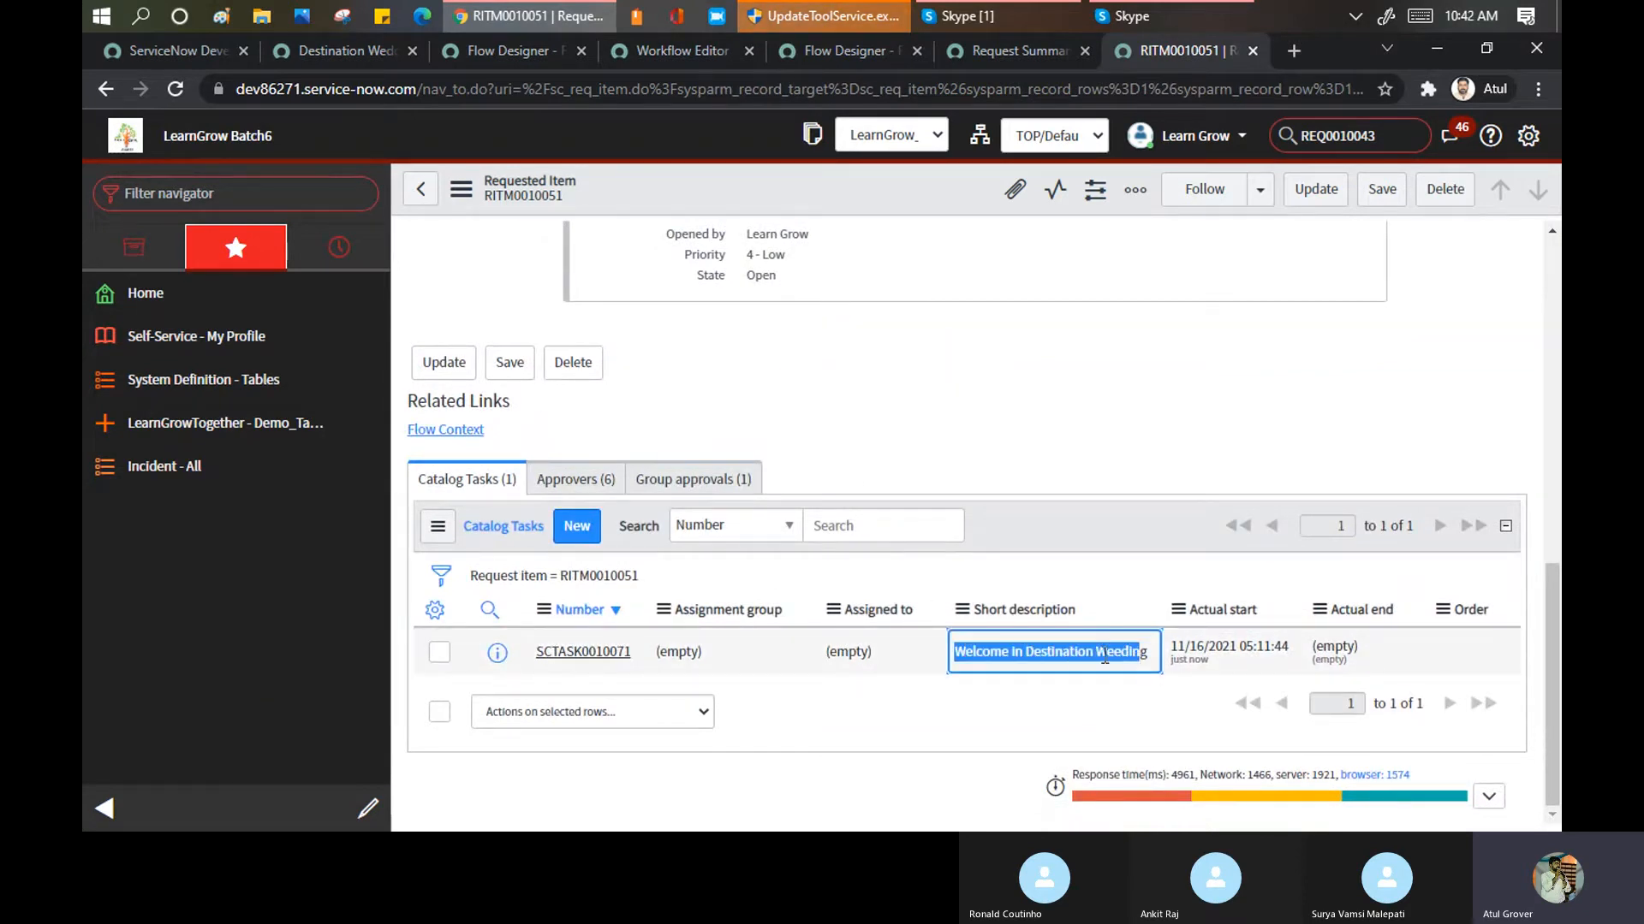
Open the requested item's flow context in a new browser tab, and return to the requested item
click(445, 430)
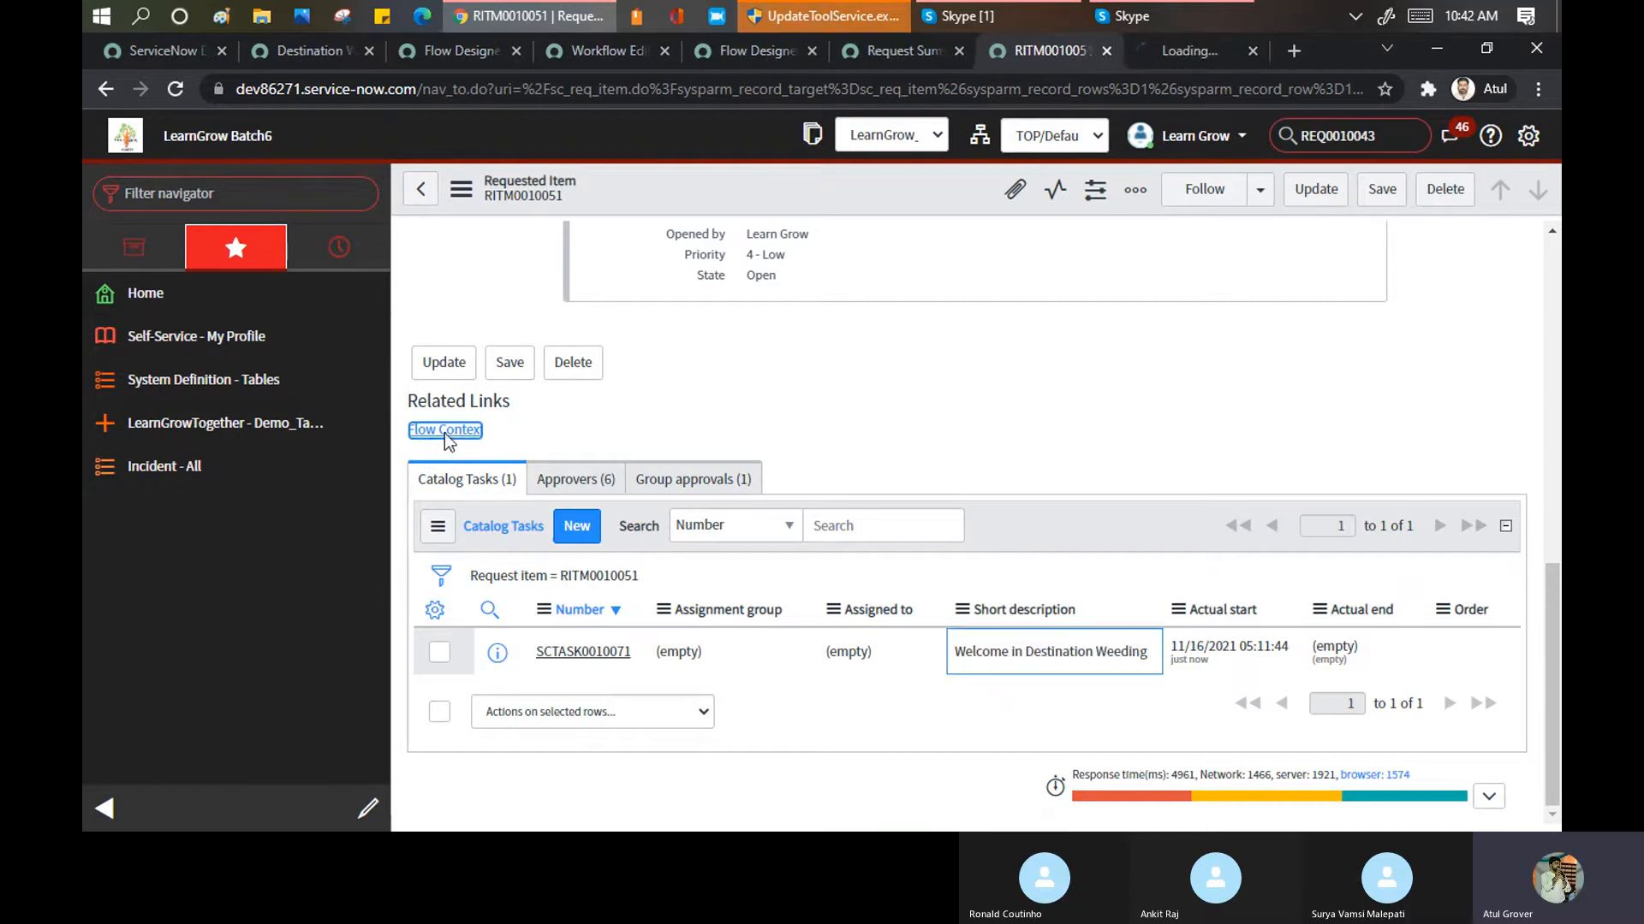
click(1161, 53)
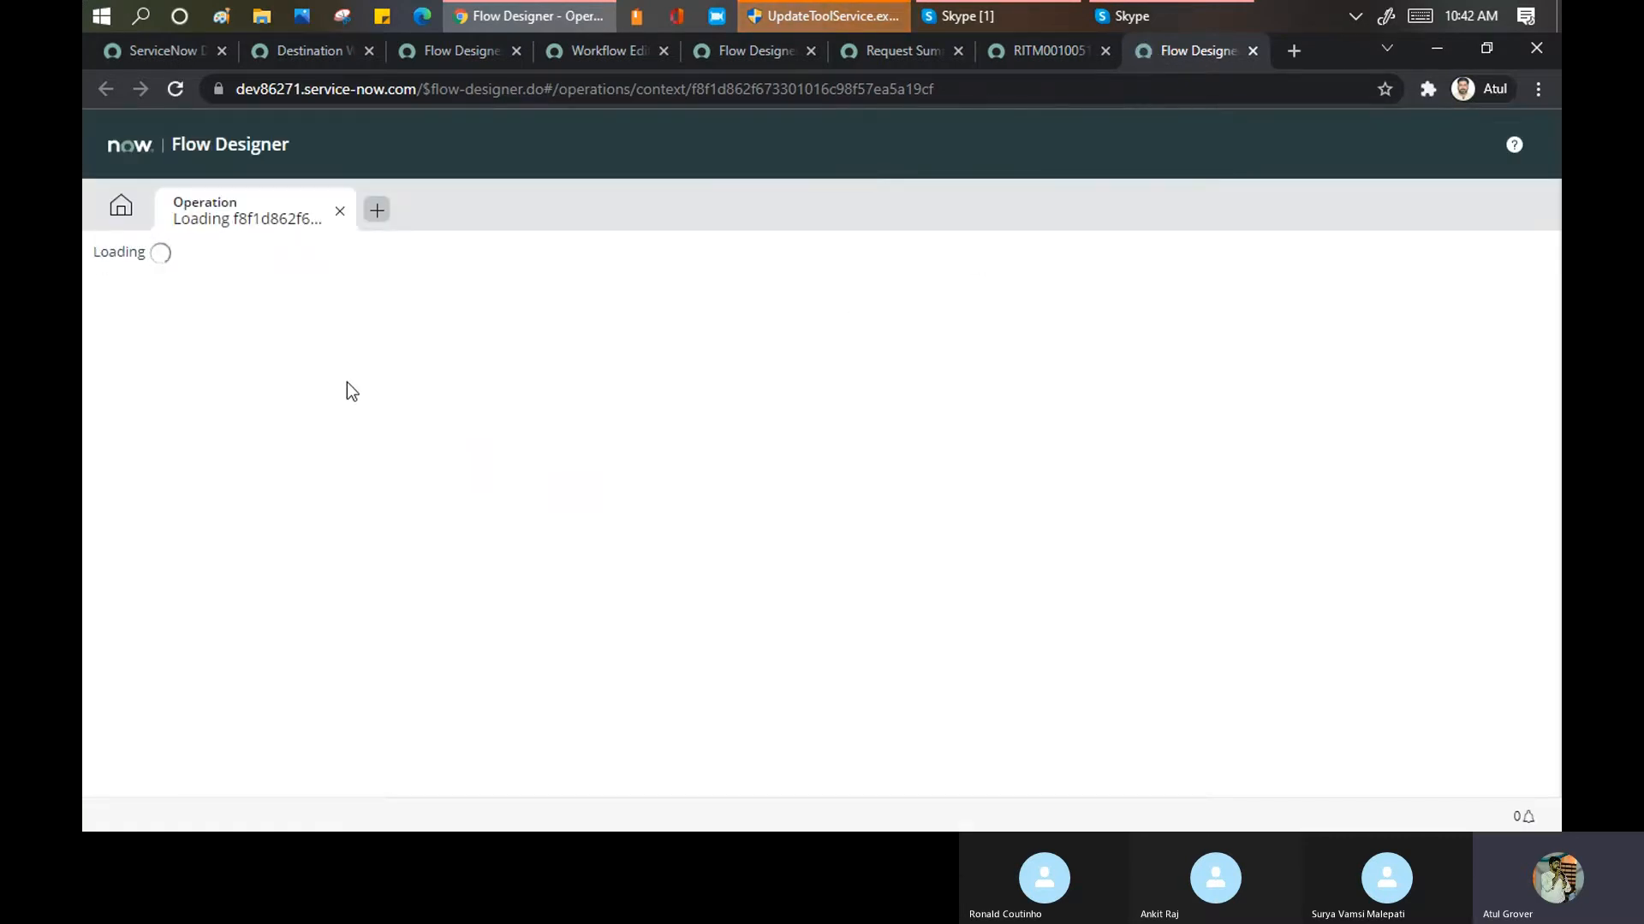
click(1038, 49)
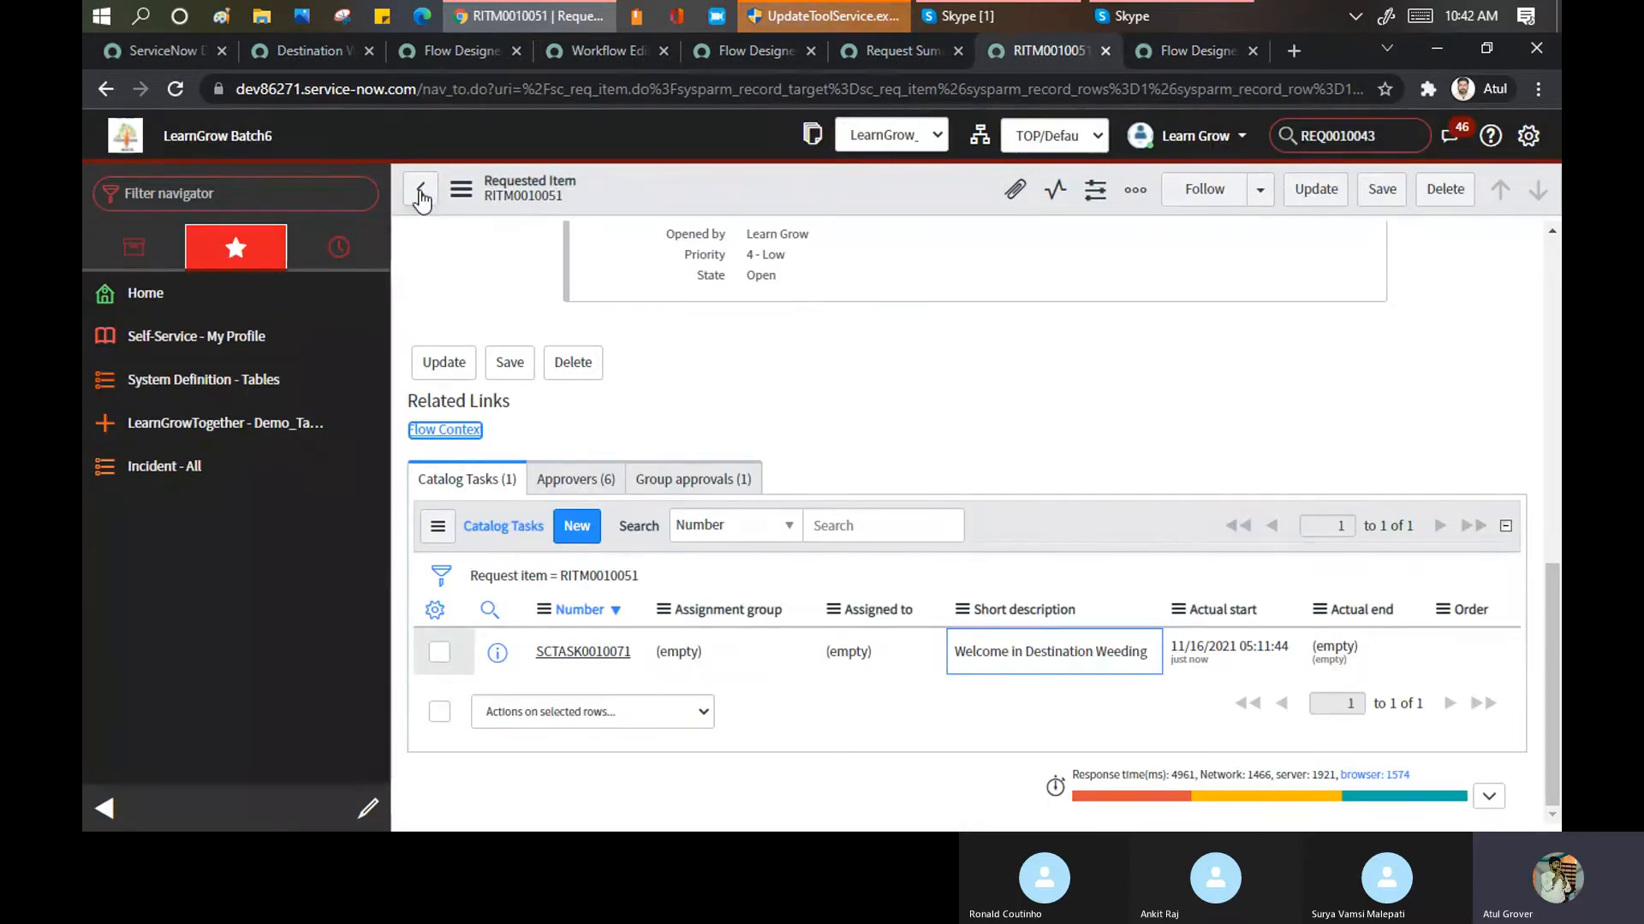
Reload the requested item form and preview its parent request to open that request's record
click(420, 195)
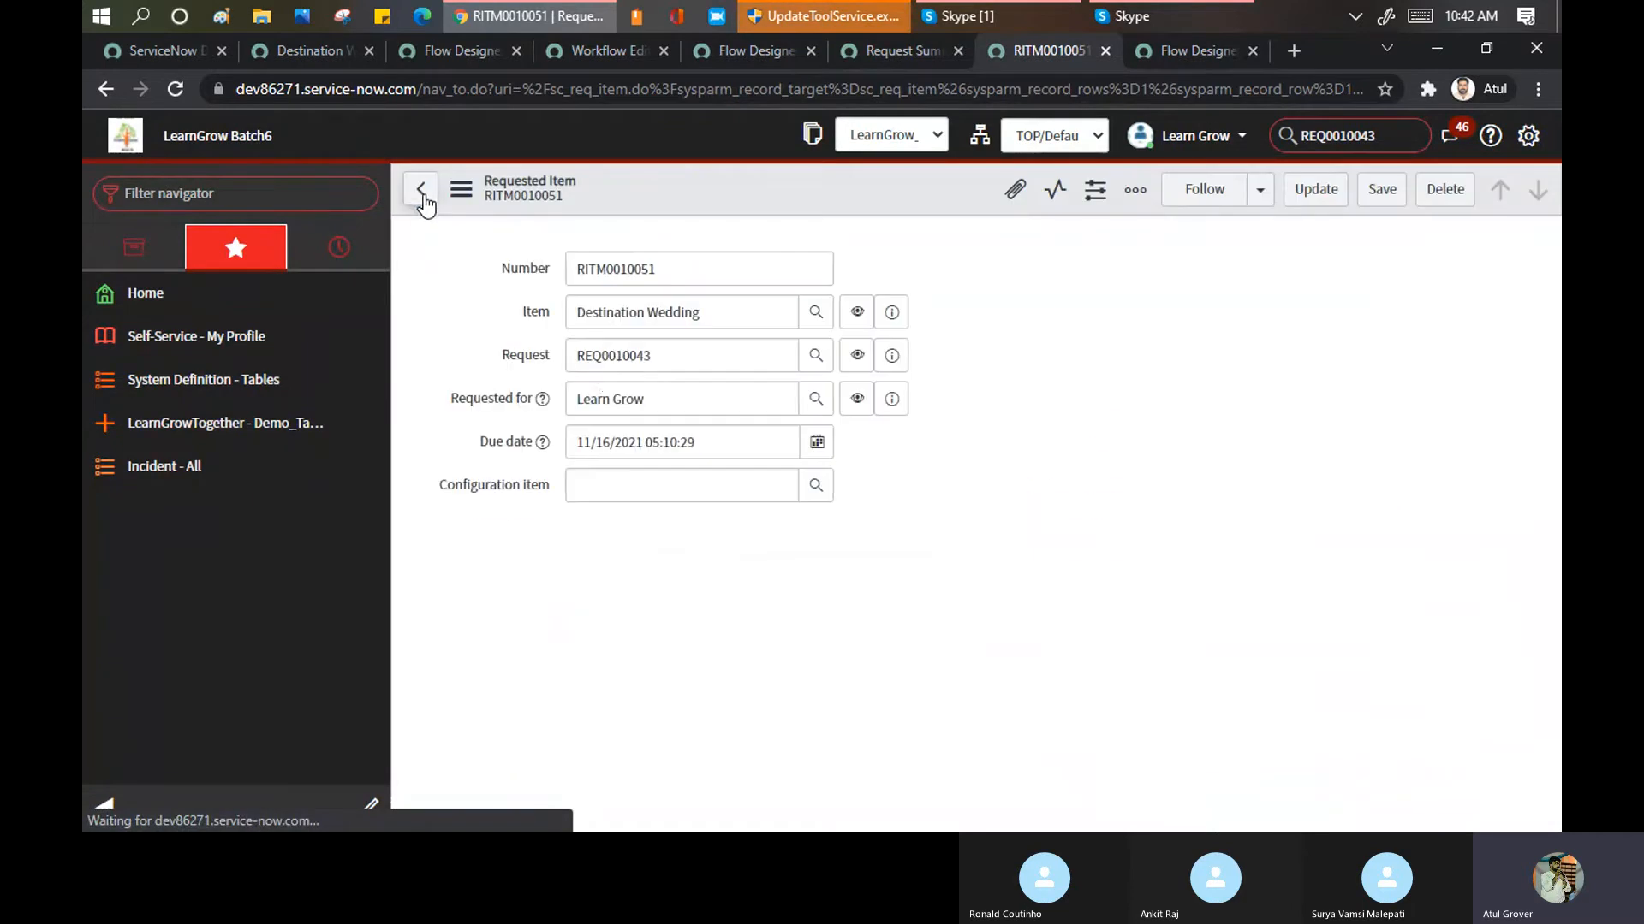
scroll(654, 455, down, 5)
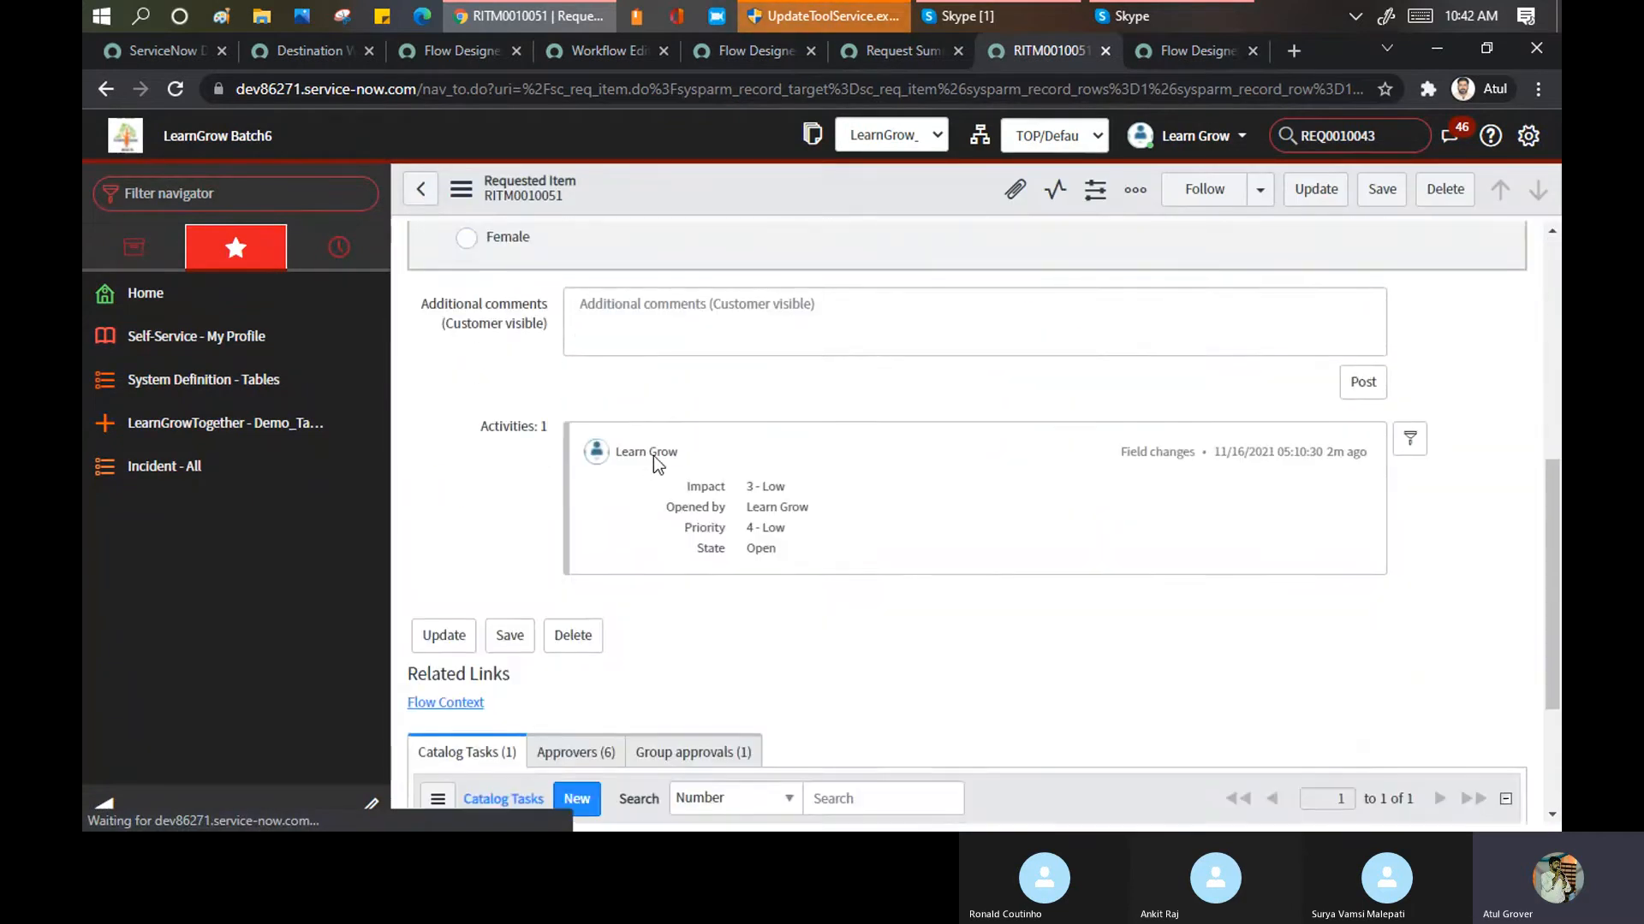
scroll(631, 385, up, 6)
click(885, 356)
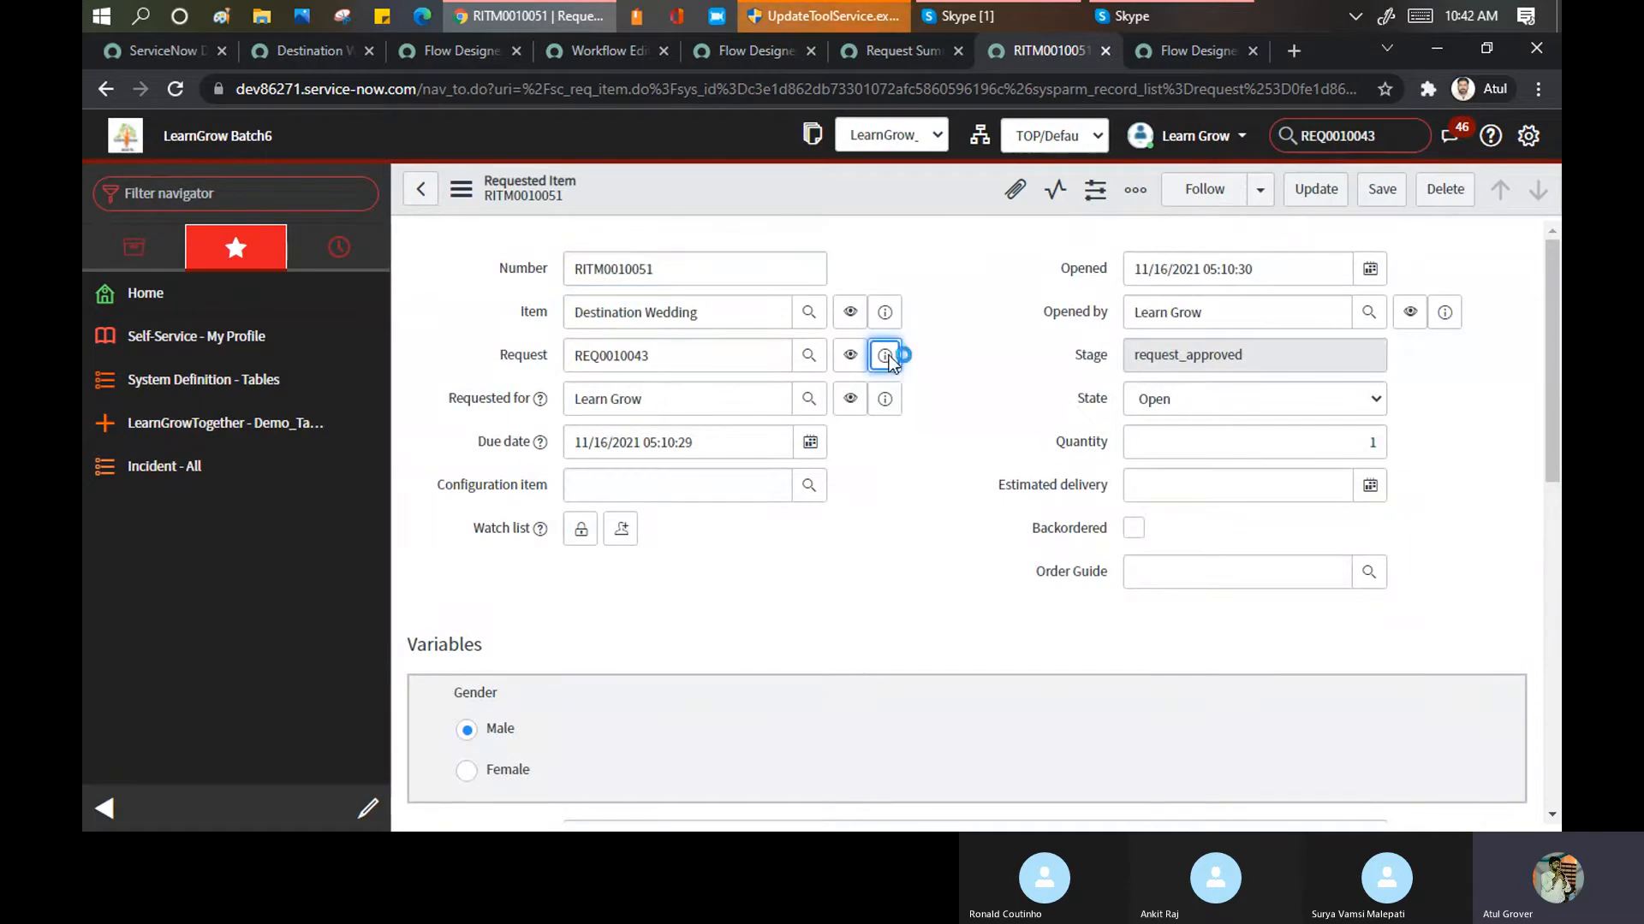
click(889, 354)
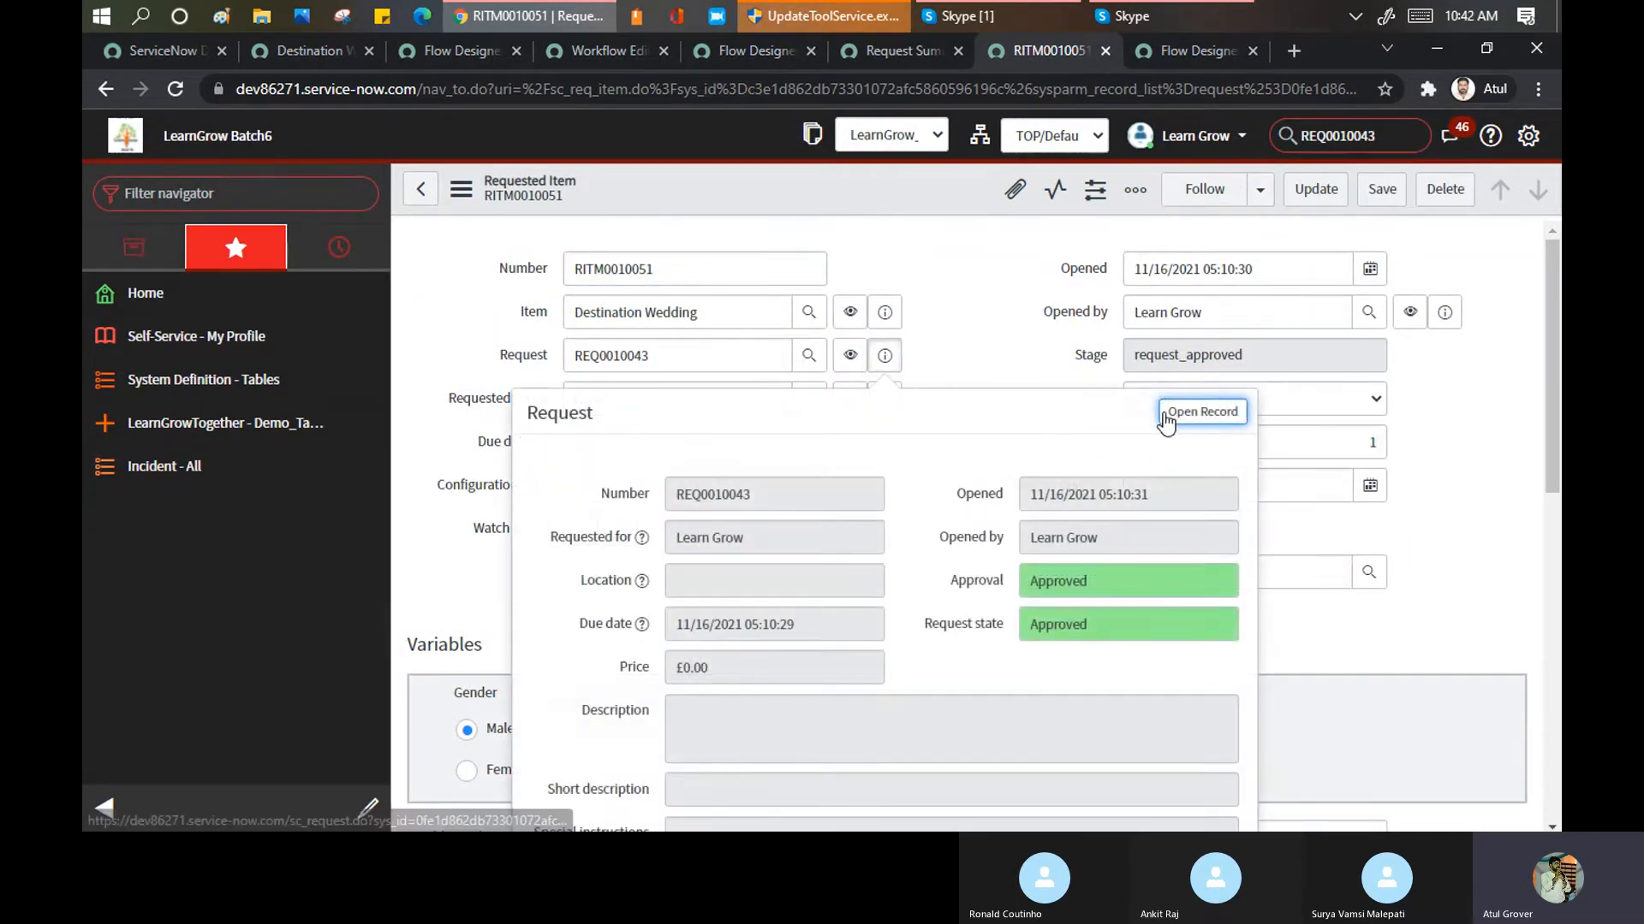
From the flow execution details, open the Destination Wedding context record and its operations view
click(1161, 53)
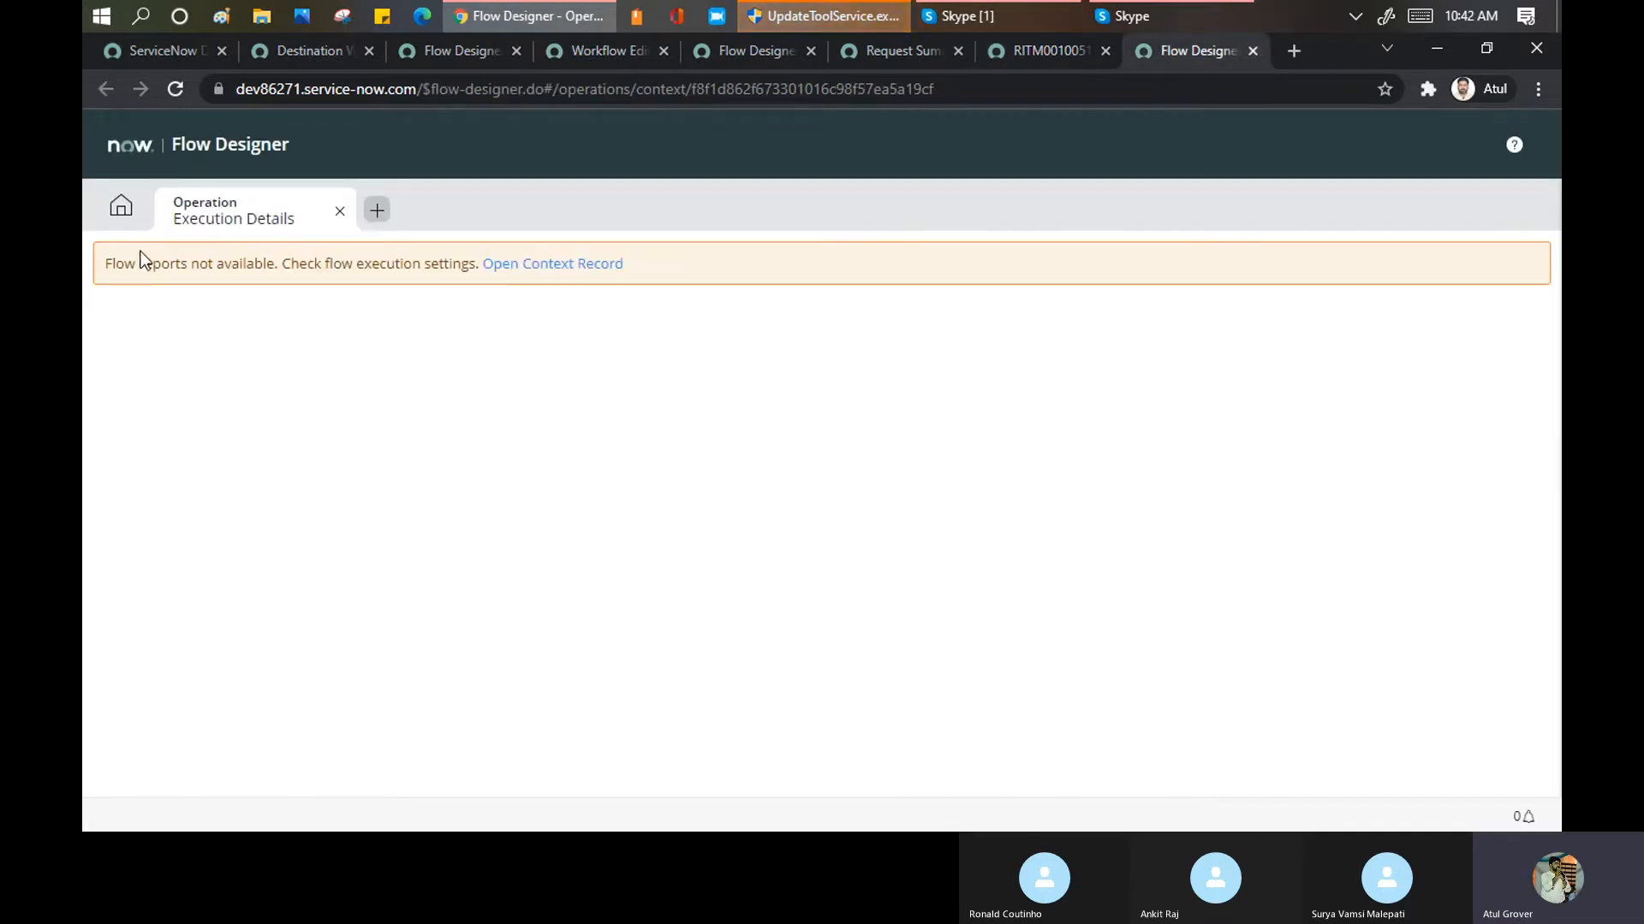
drag(133, 261, 664, 275)
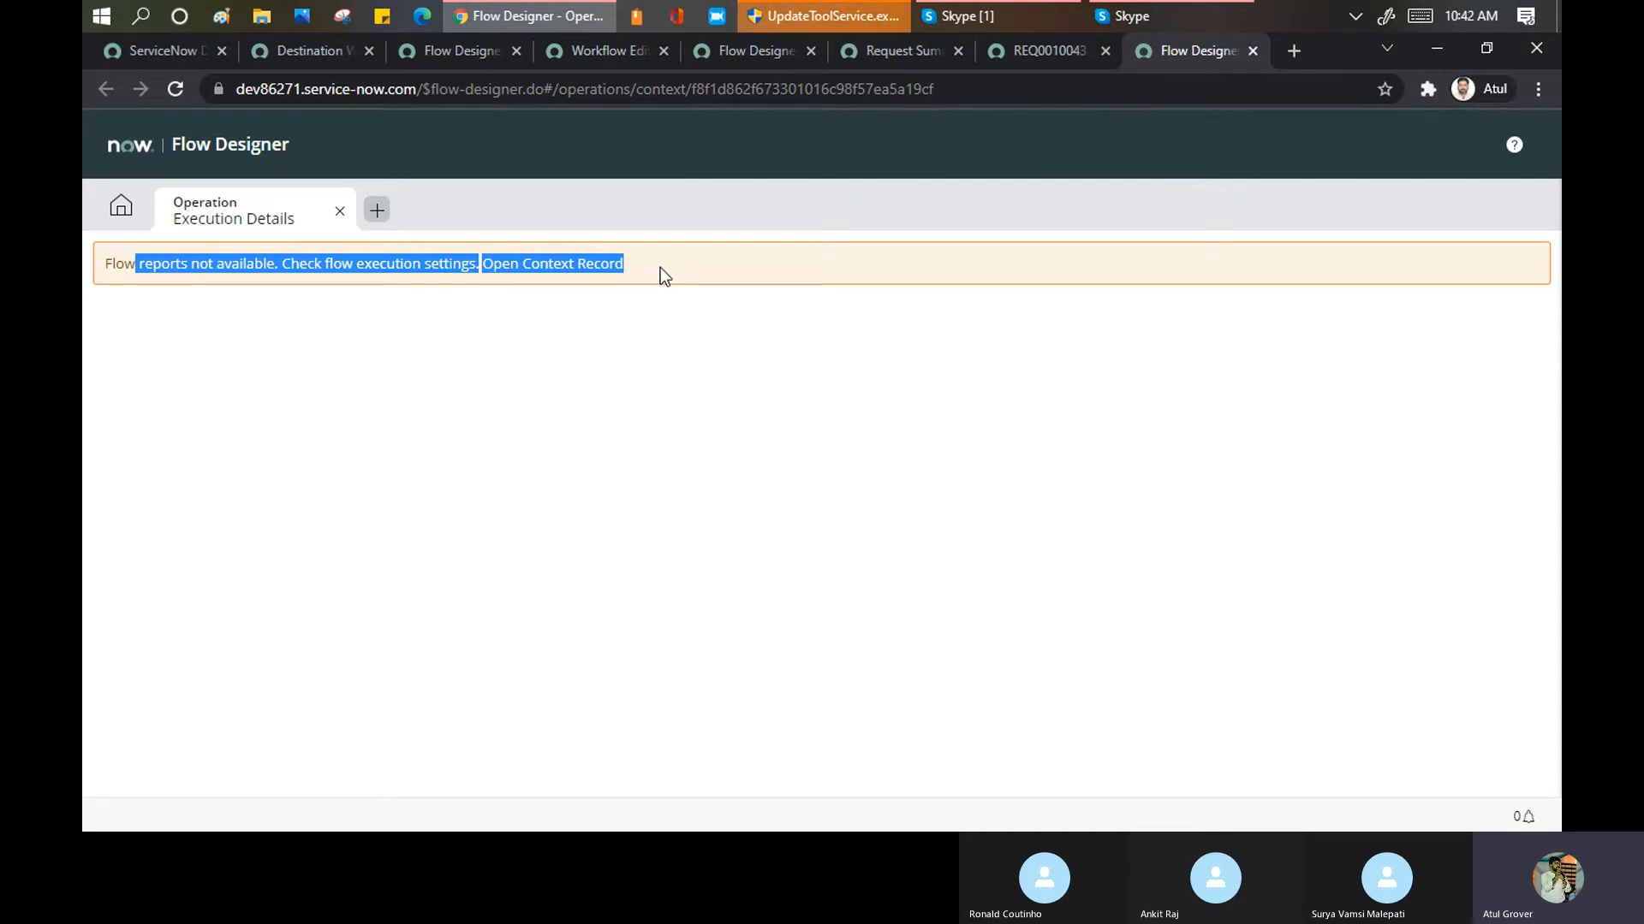
click(590, 265)
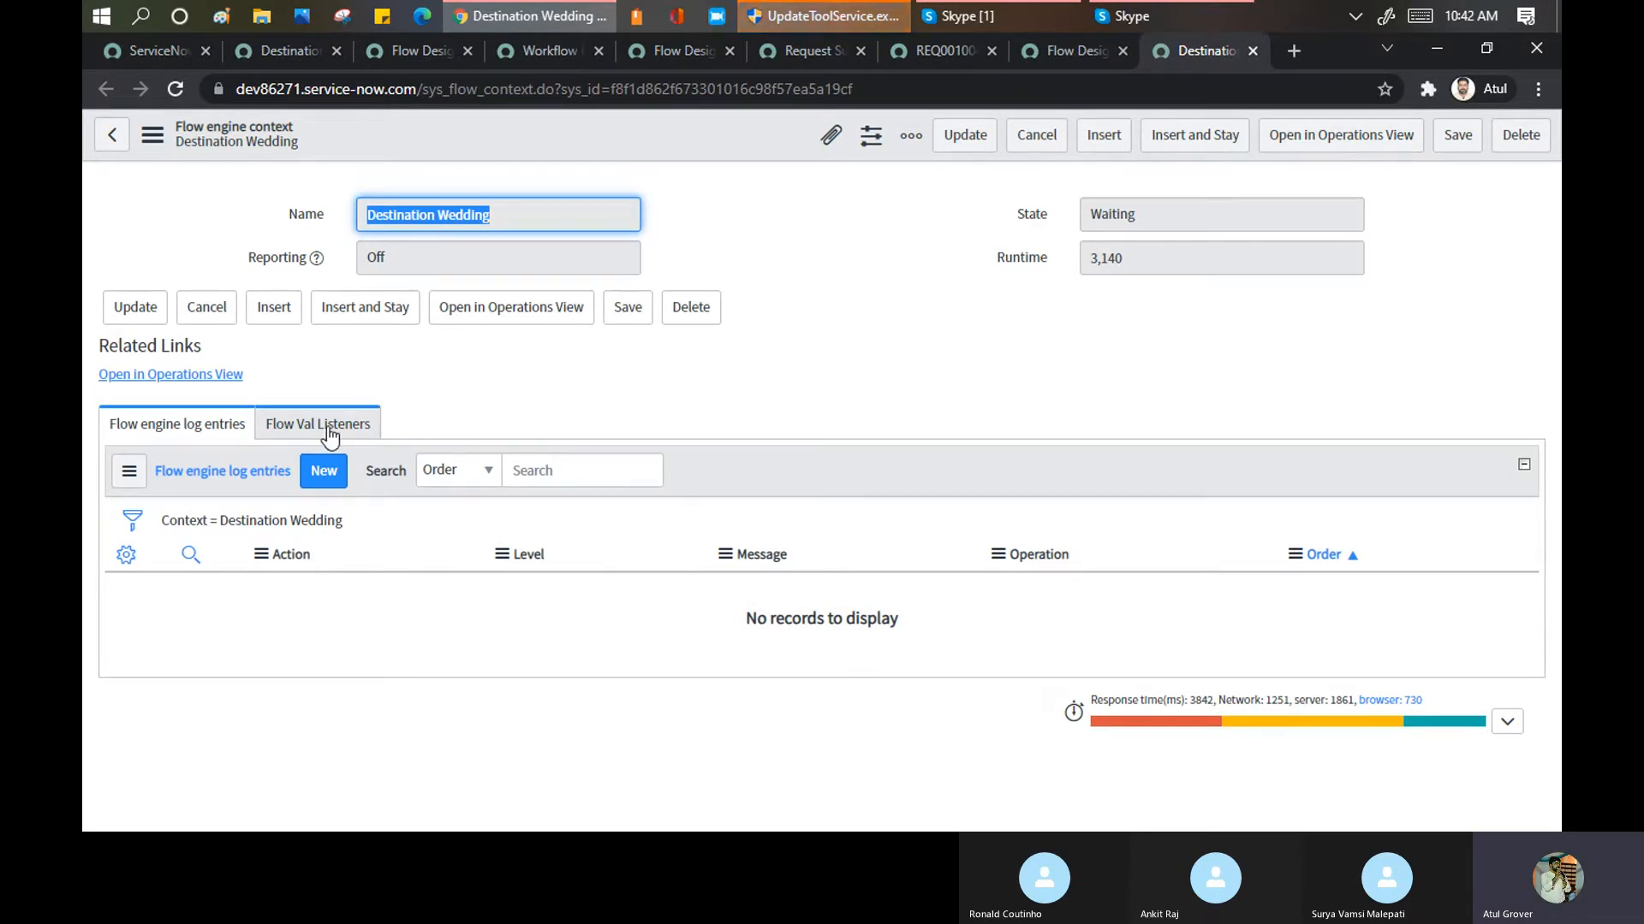
click(207, 374)
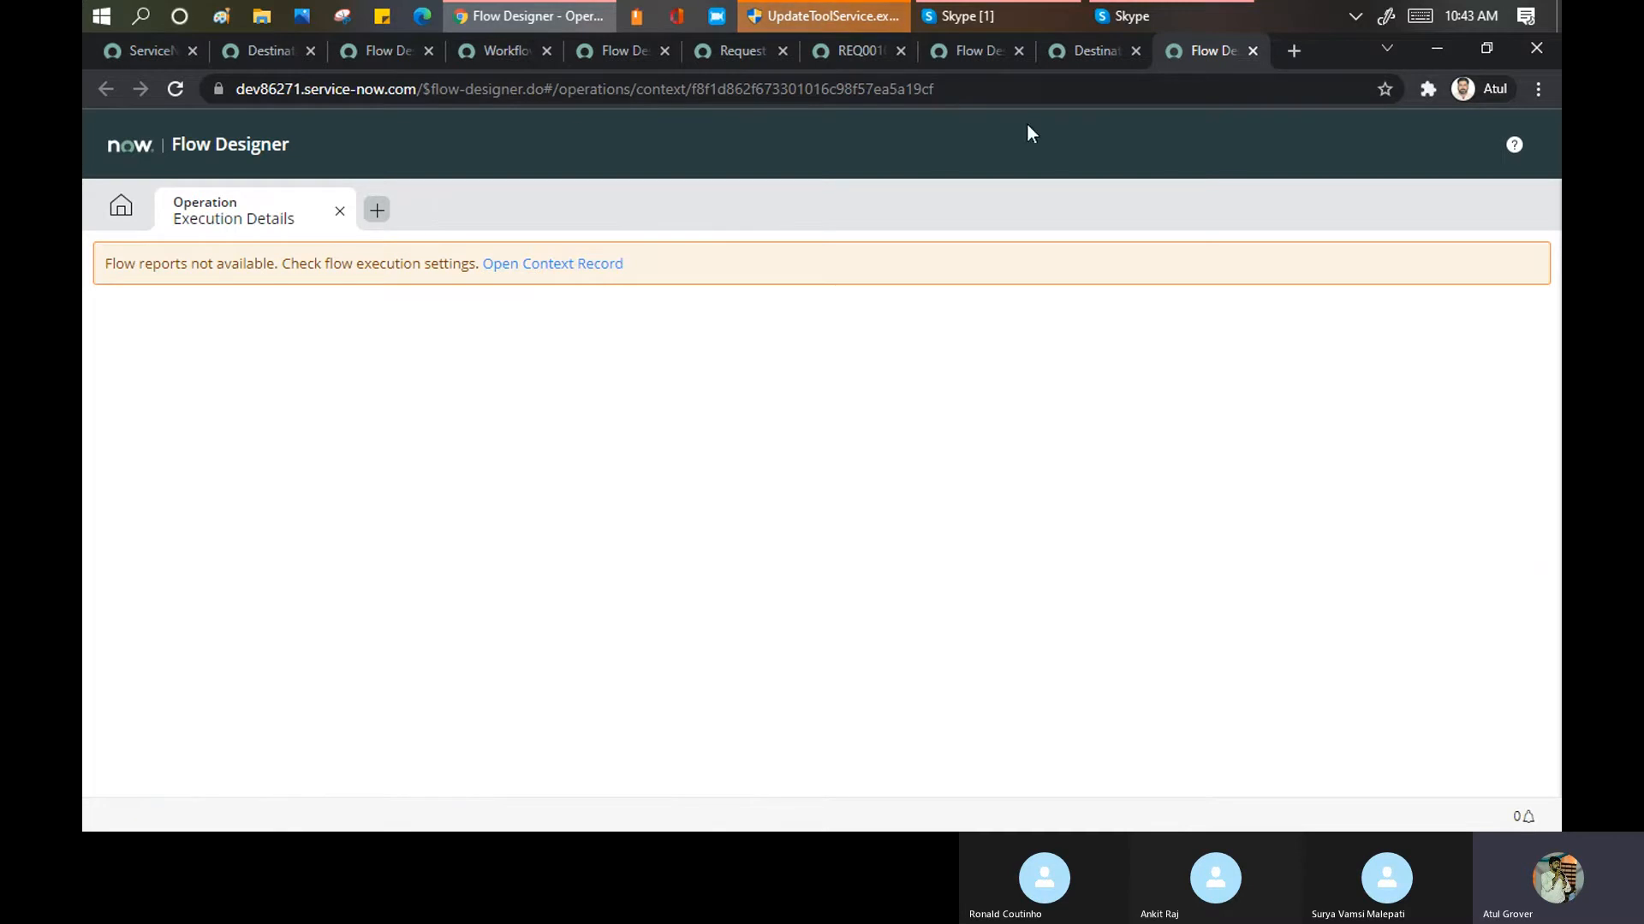
click(1085, 53)
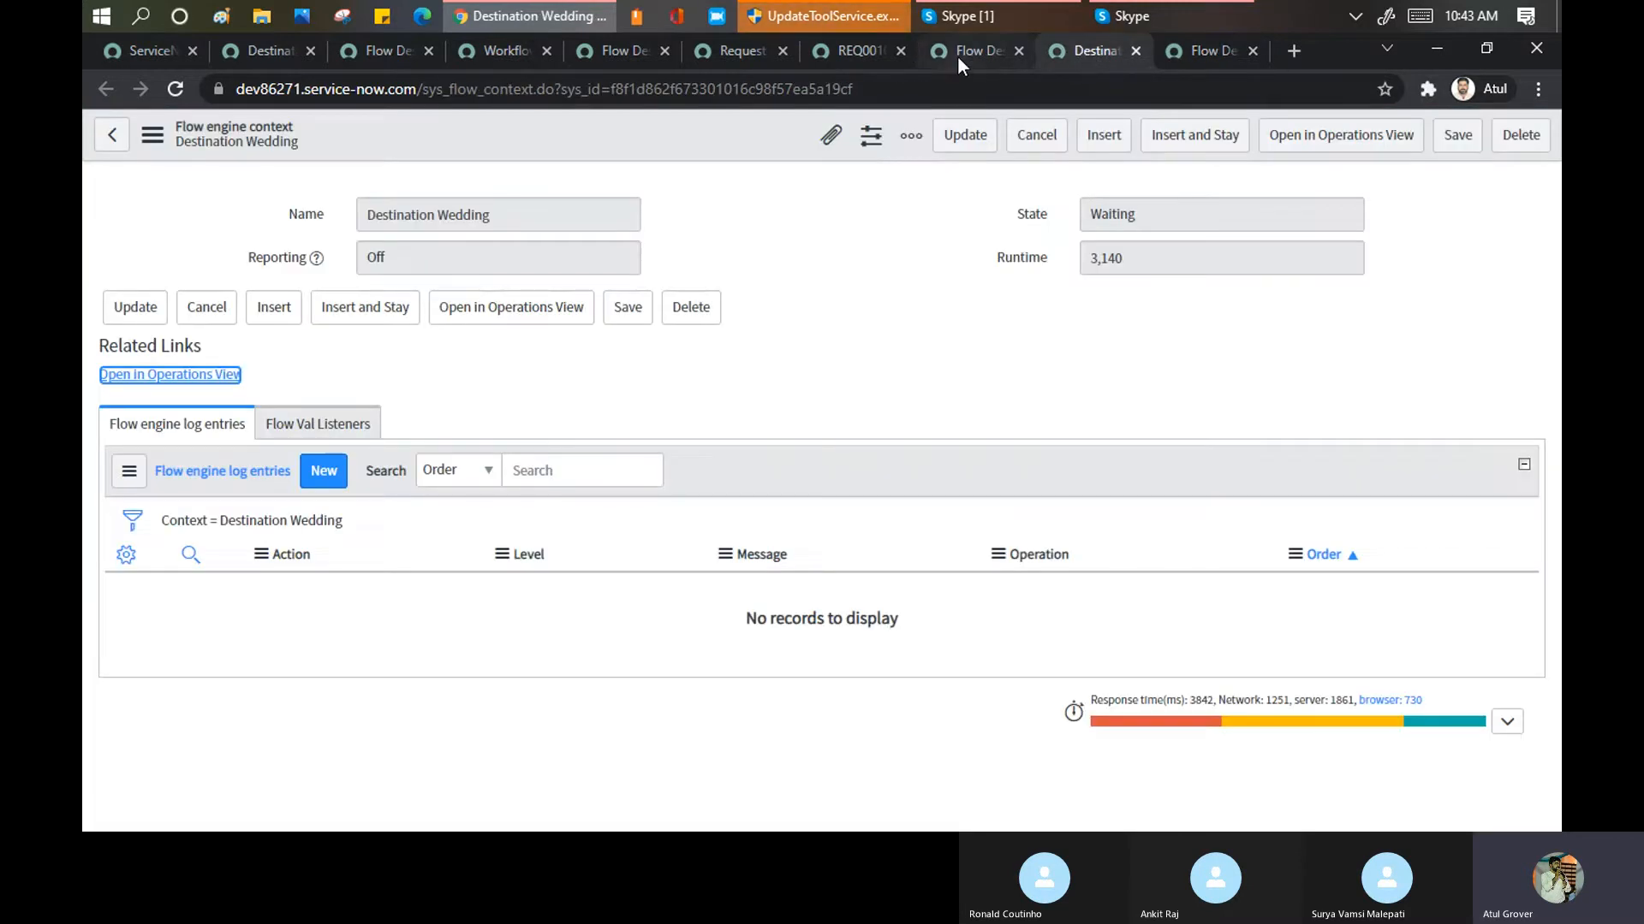
click(957, 55)
Return to the request record, show its workflow, and review its workflow context
click(847, 51)
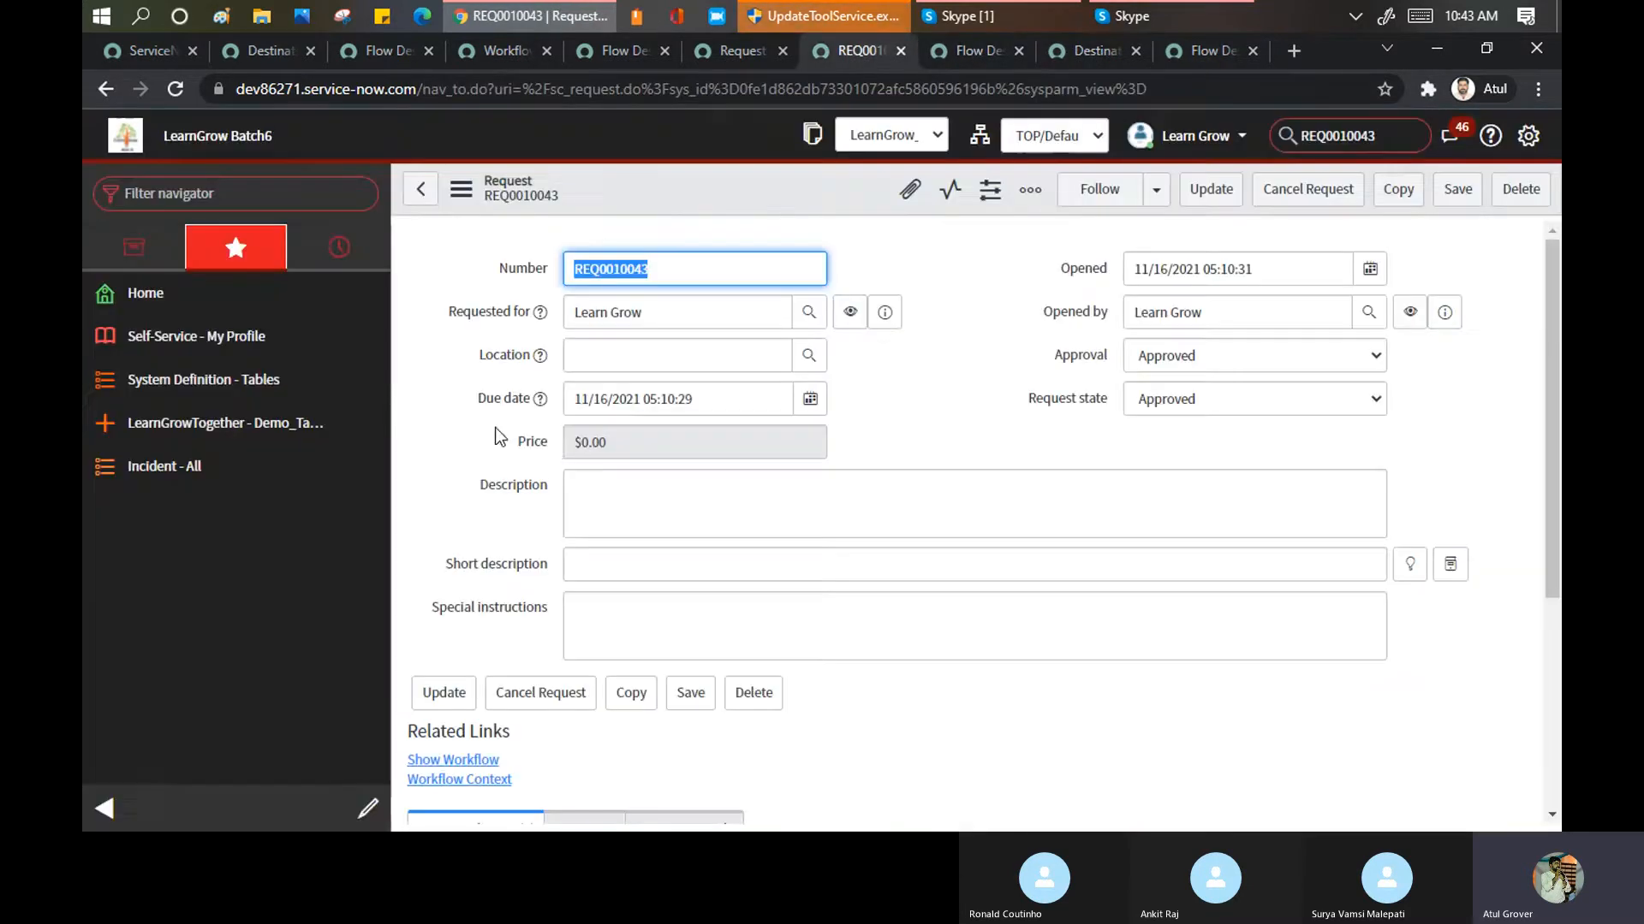
scroll(524, 440, down, 5)
click(448, 413)
click(463, 438)
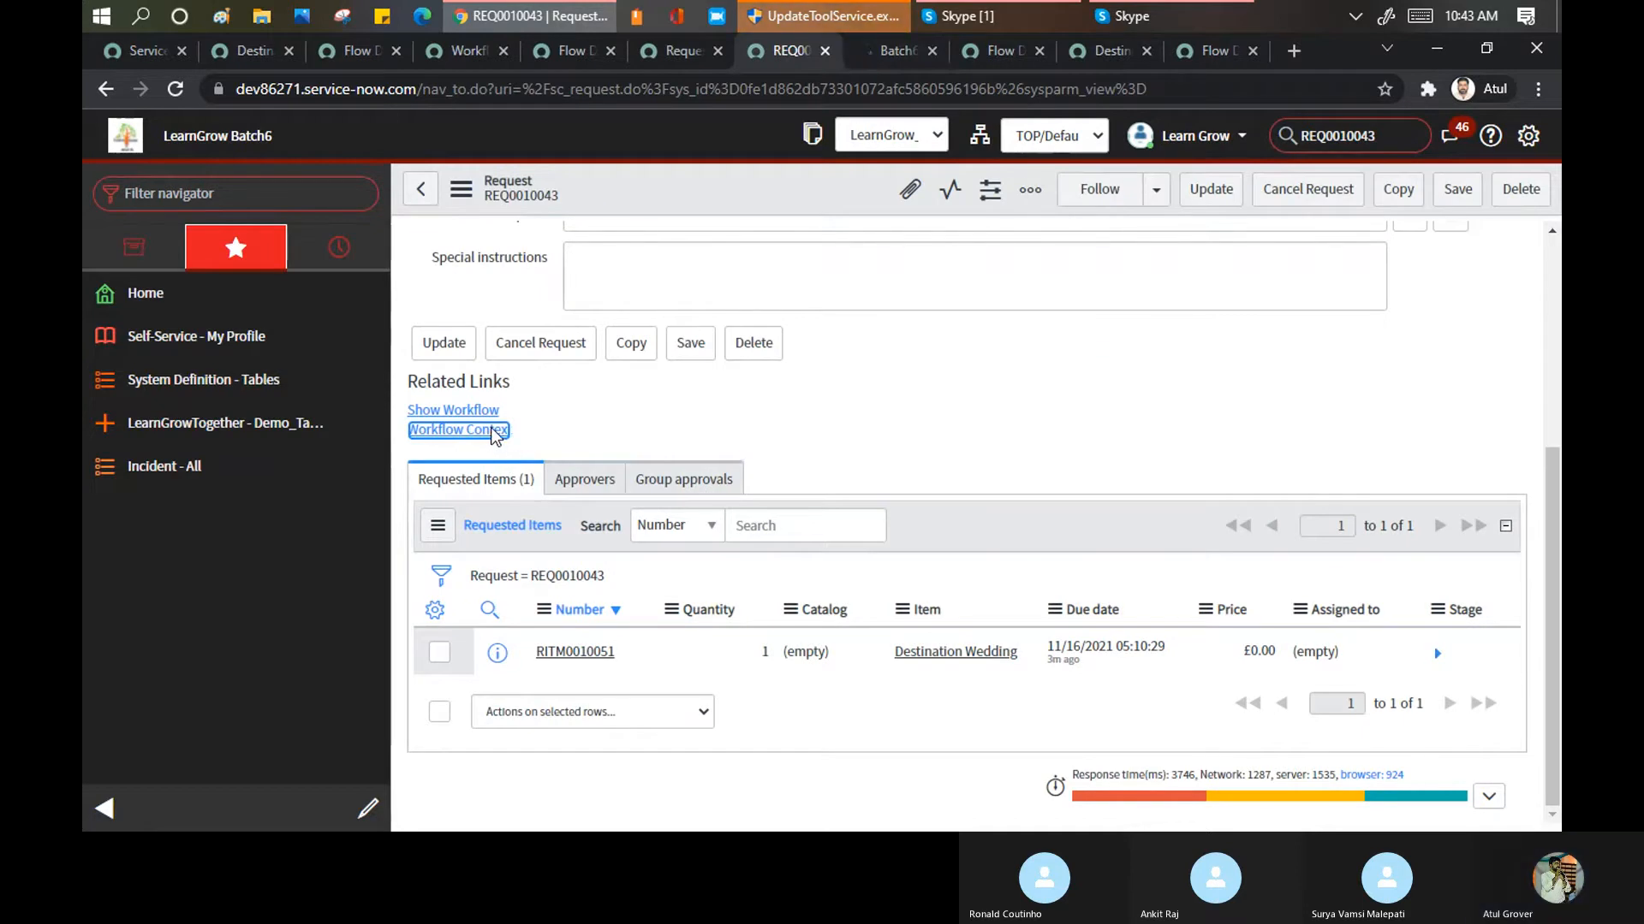
click(870, 58)
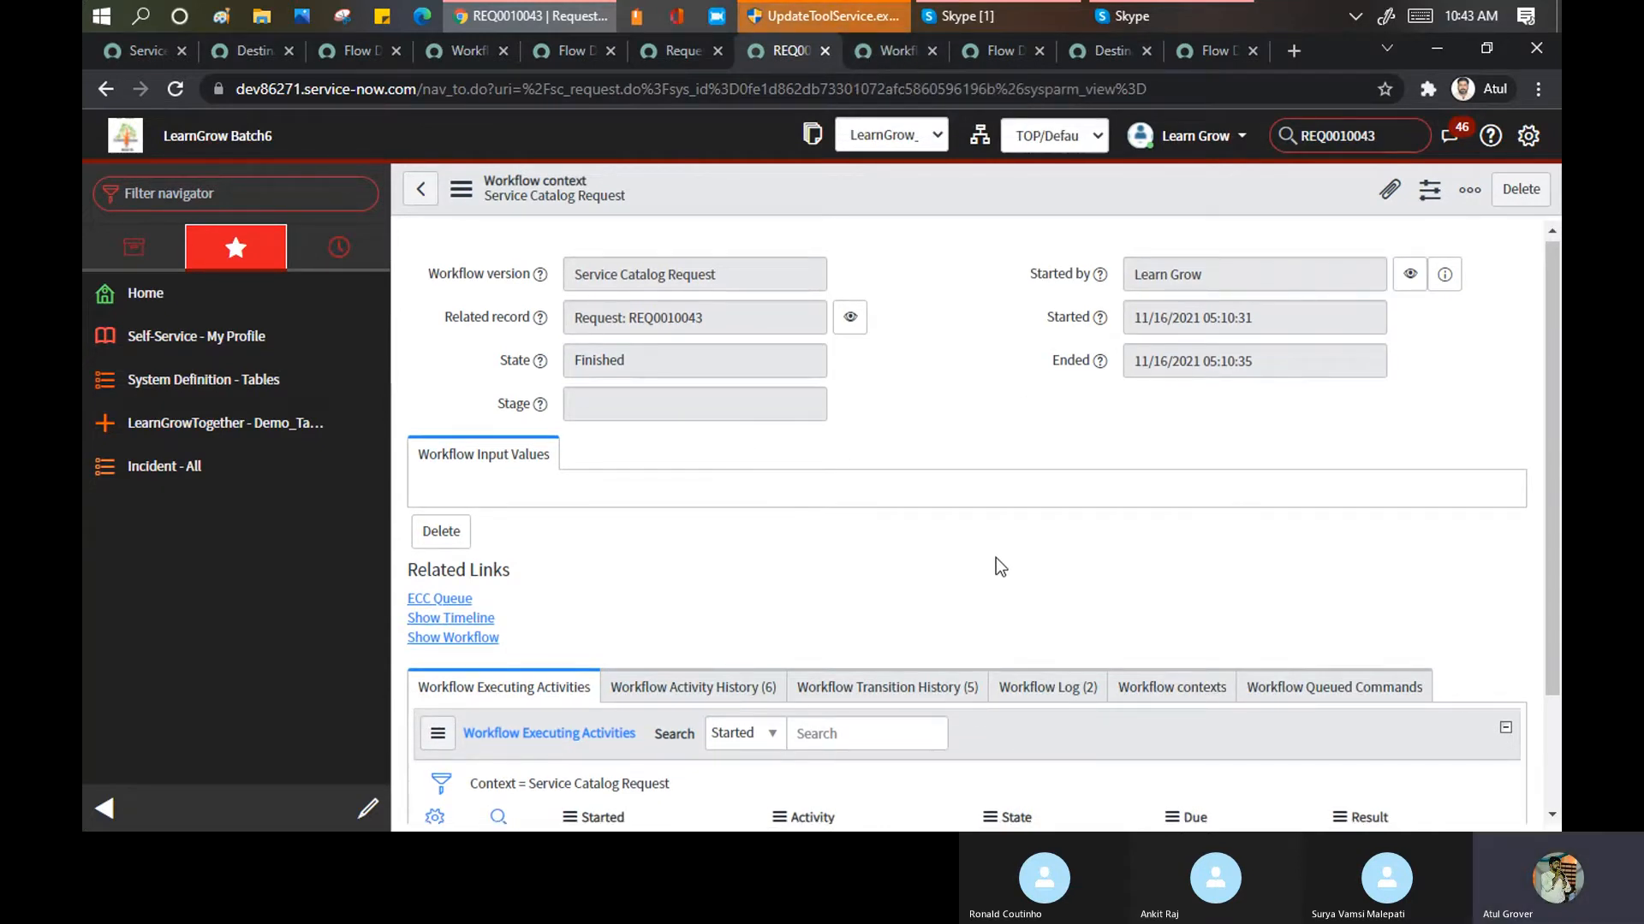
scroll(995, 557, down, 2)
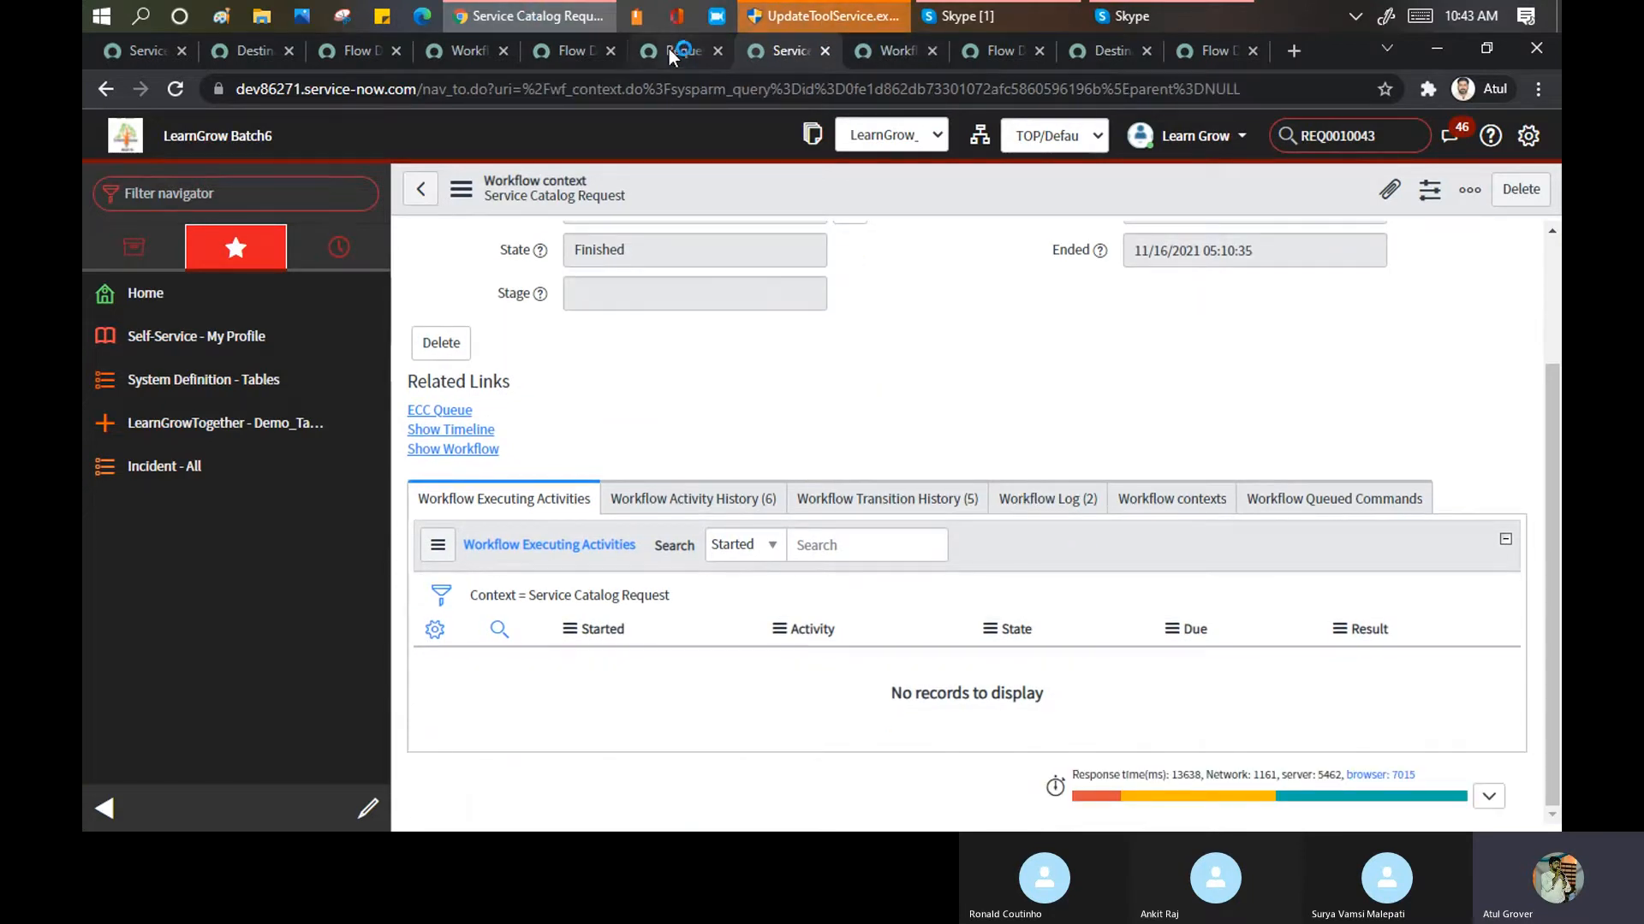
Switch to the Destination Wedding flow in Flow Designer and open its list of executions
click(562, 49)
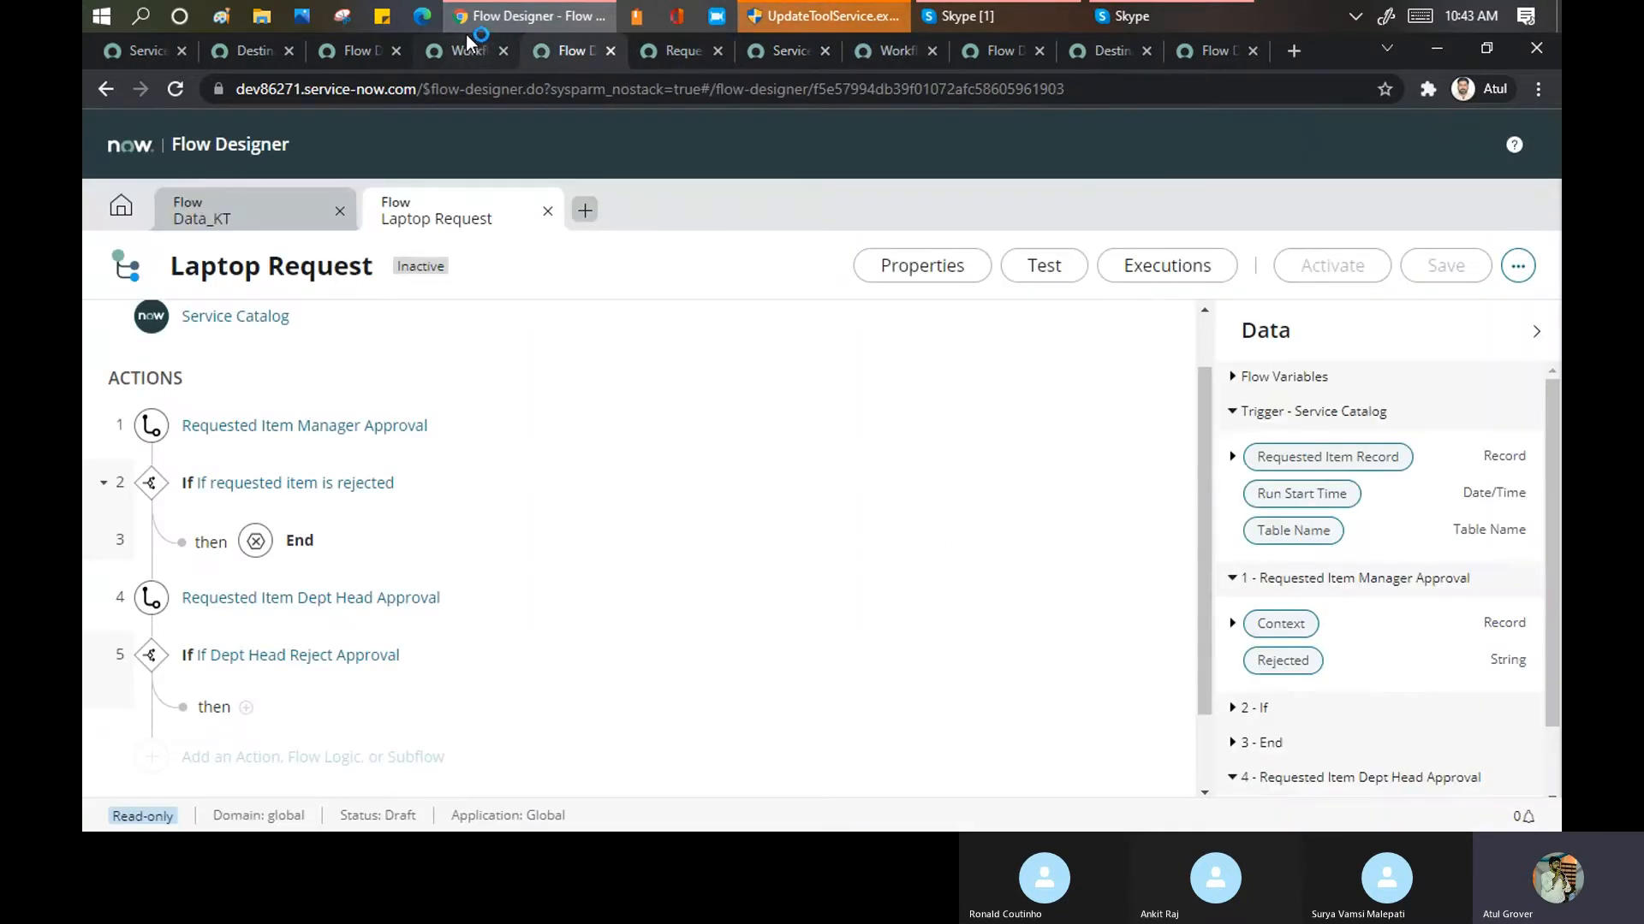
click(453, 51)
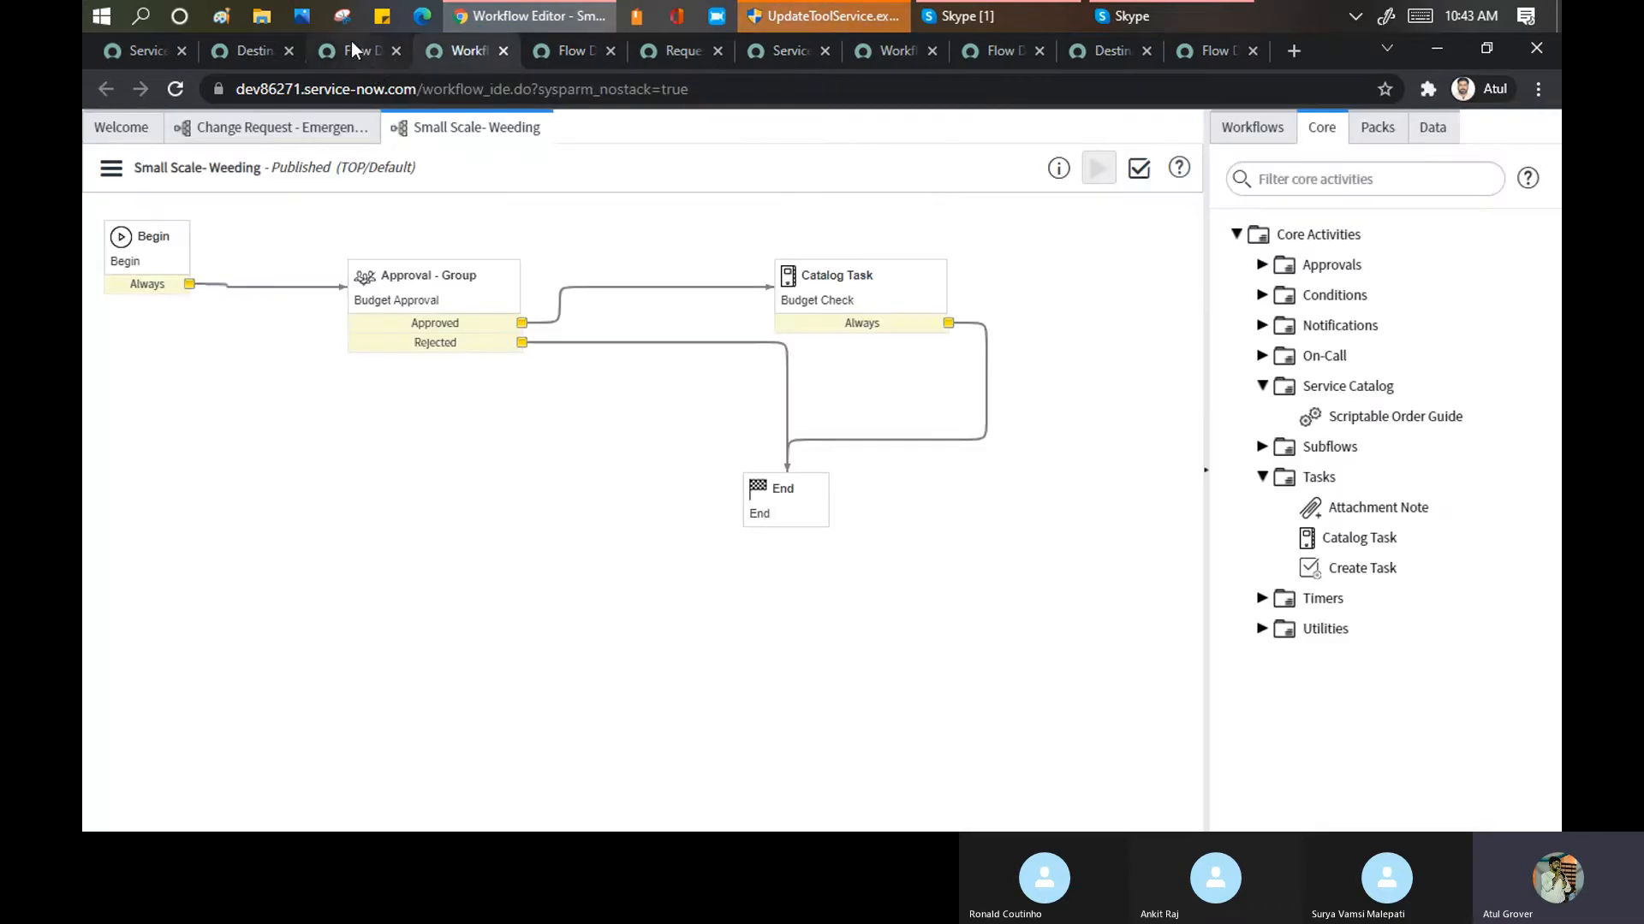
click(353, 50)
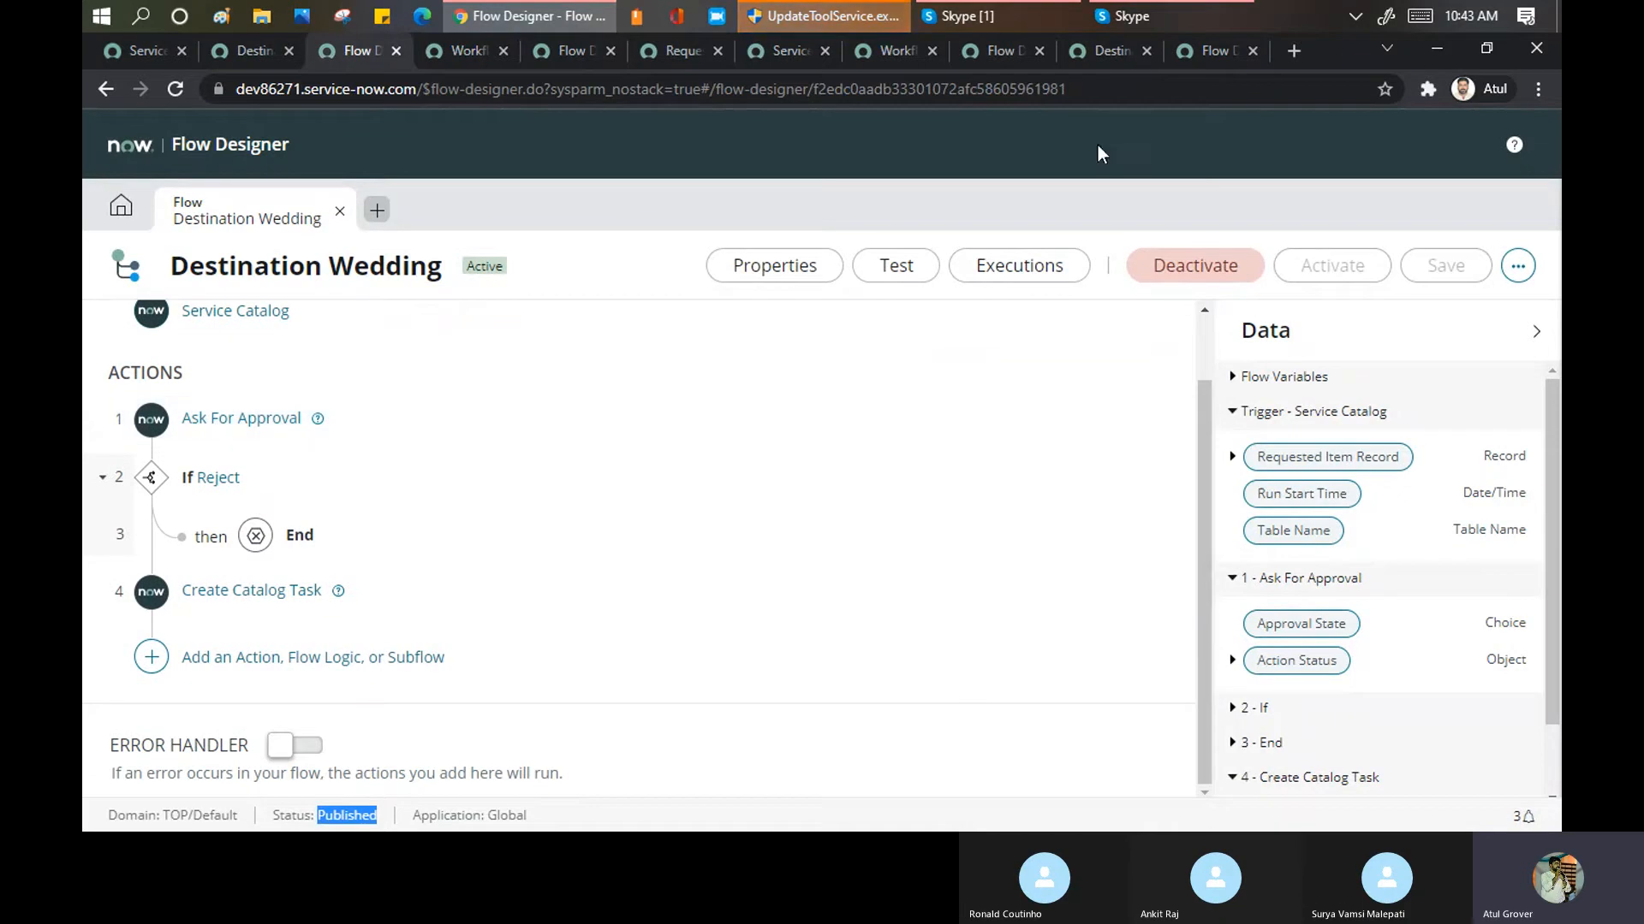
click(1020, 275)
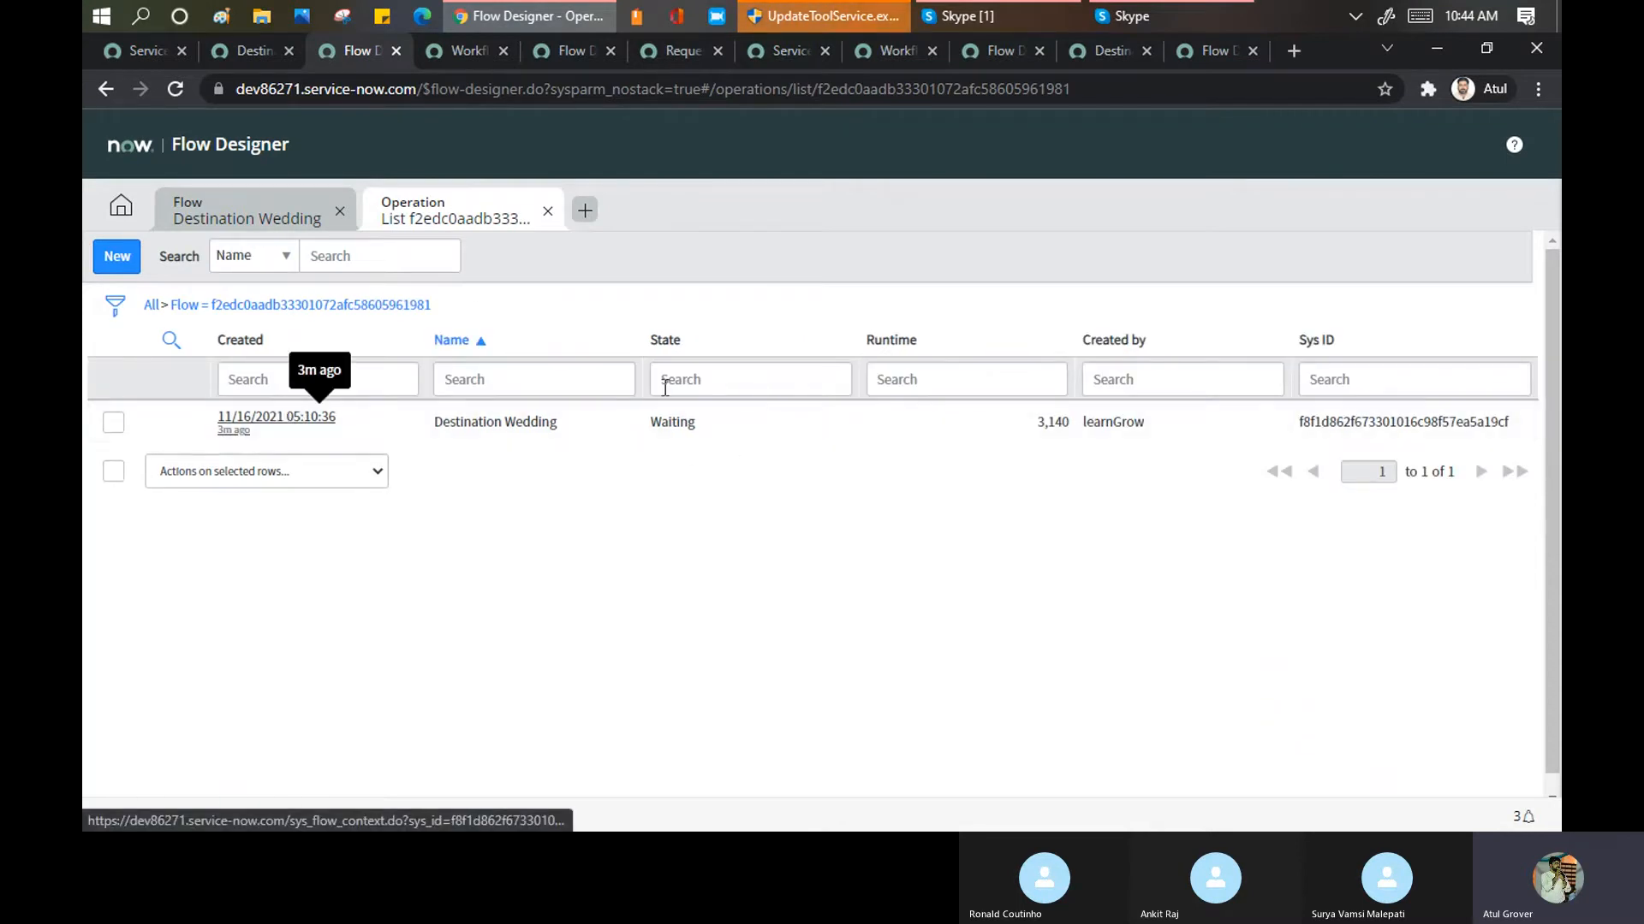
Check the Destination Wedding execution's state and details, and reload the executions list
double_click(673, 421)
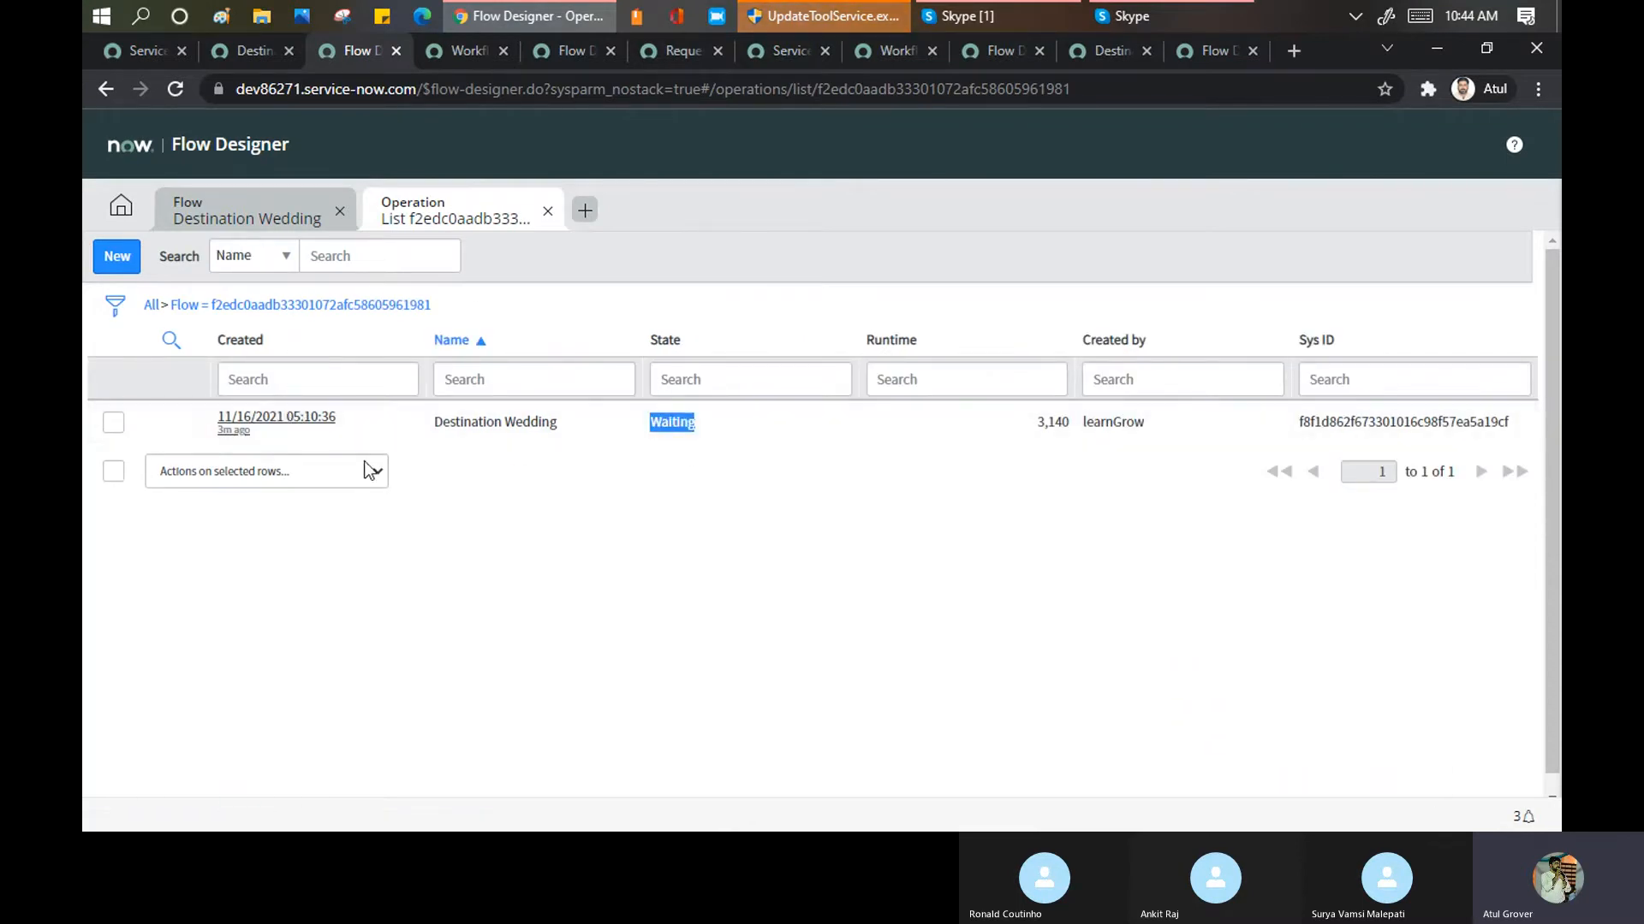
click(289, 422)
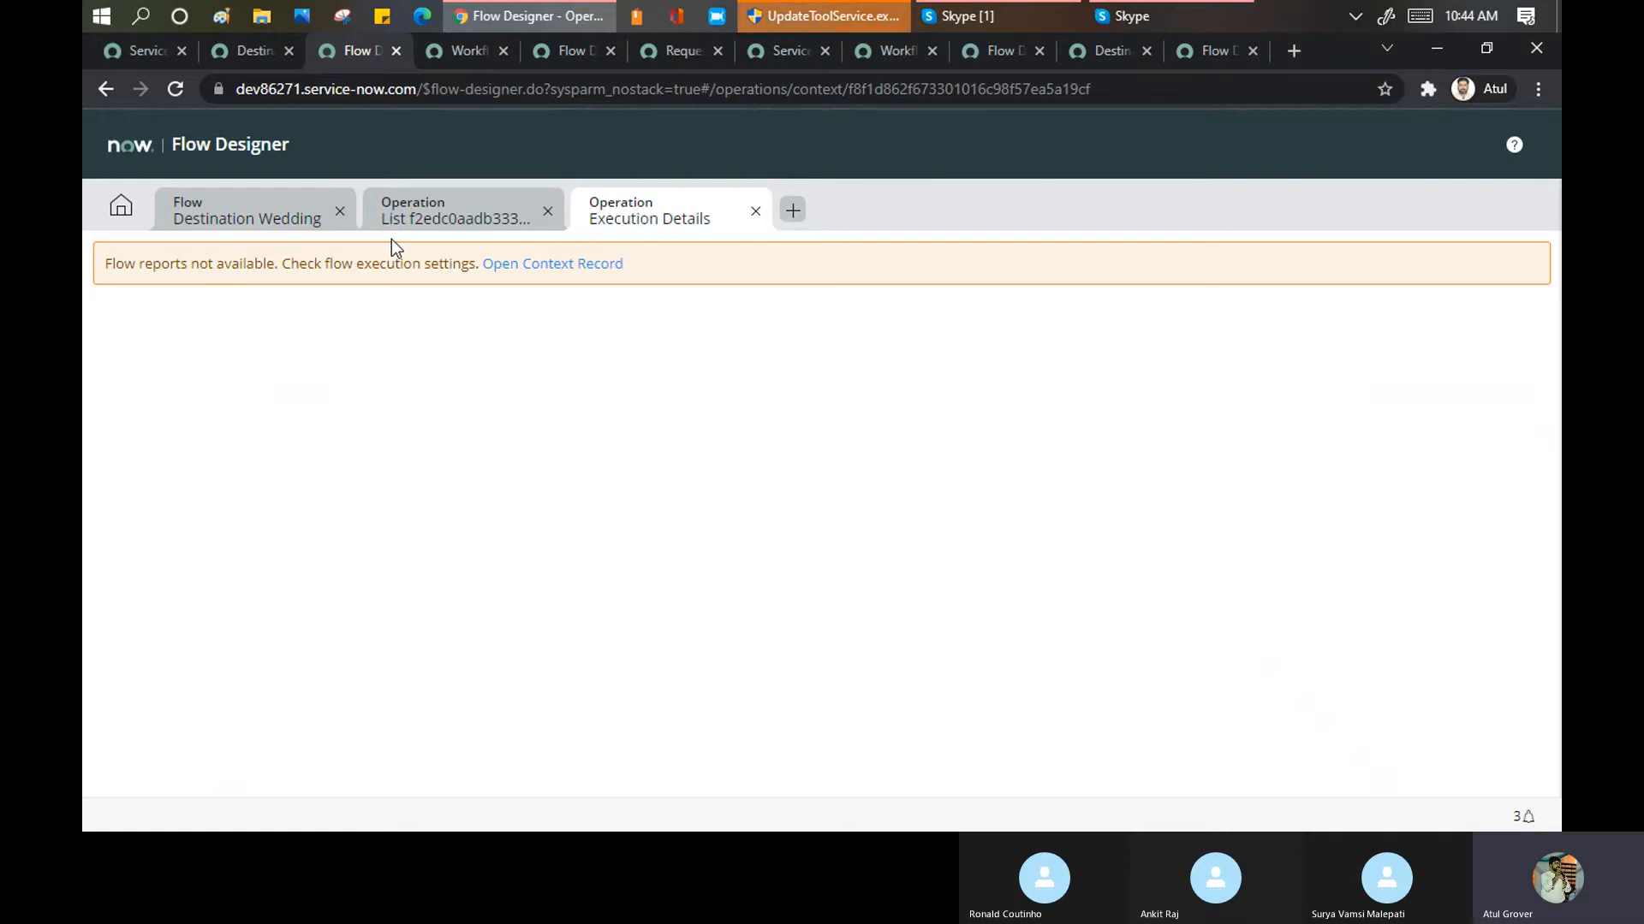
click(435, 211)
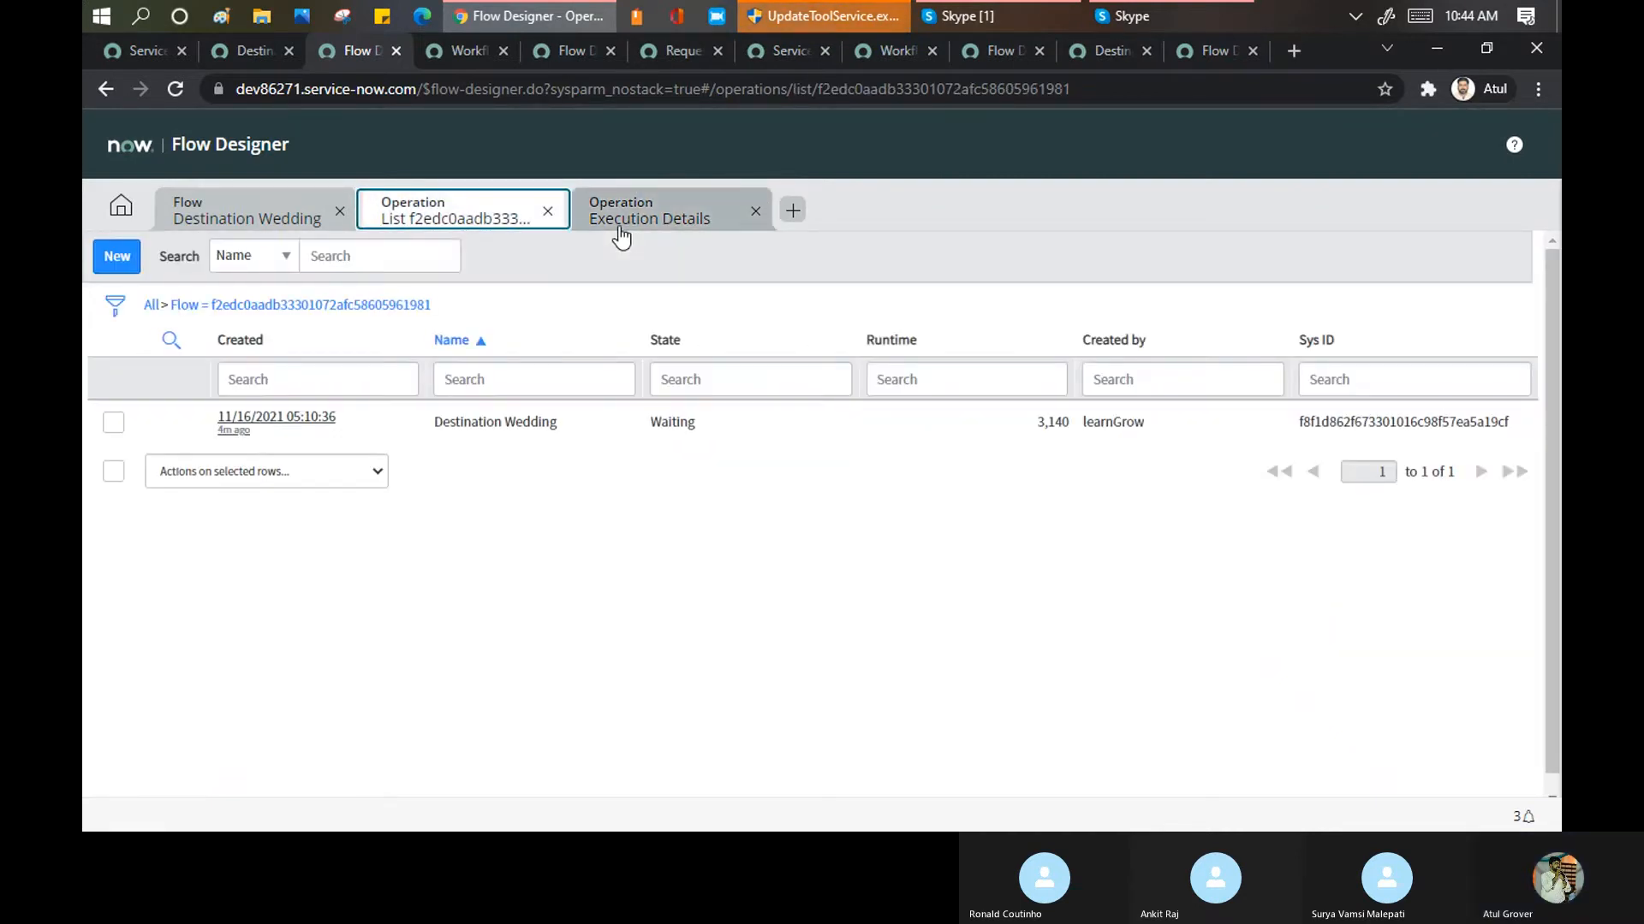
click(175, 88)
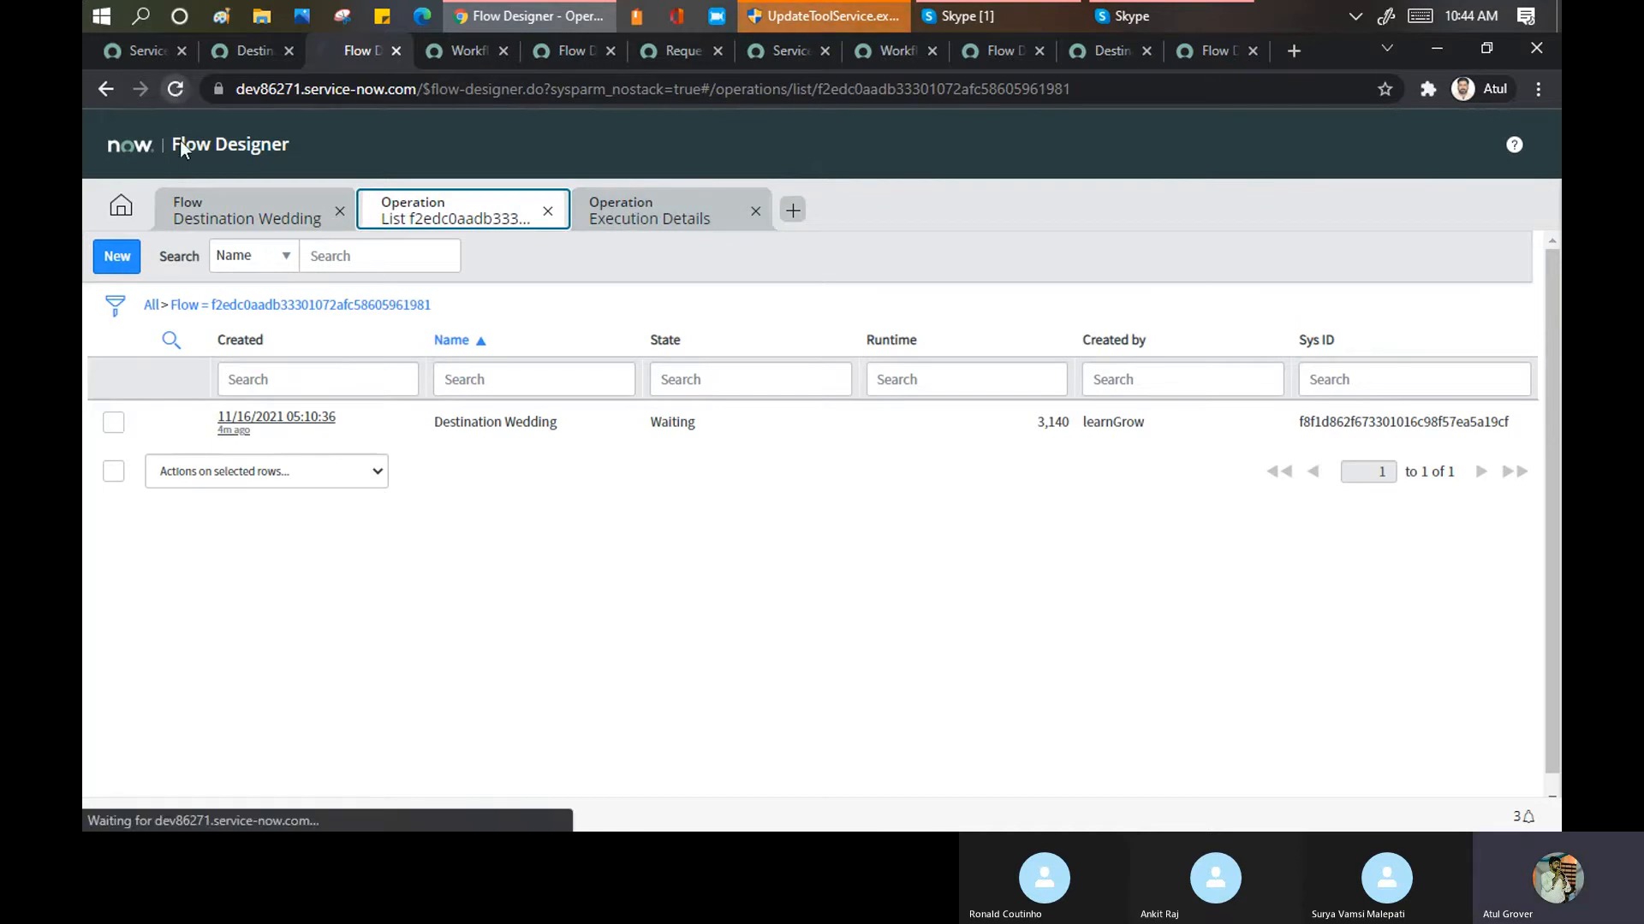
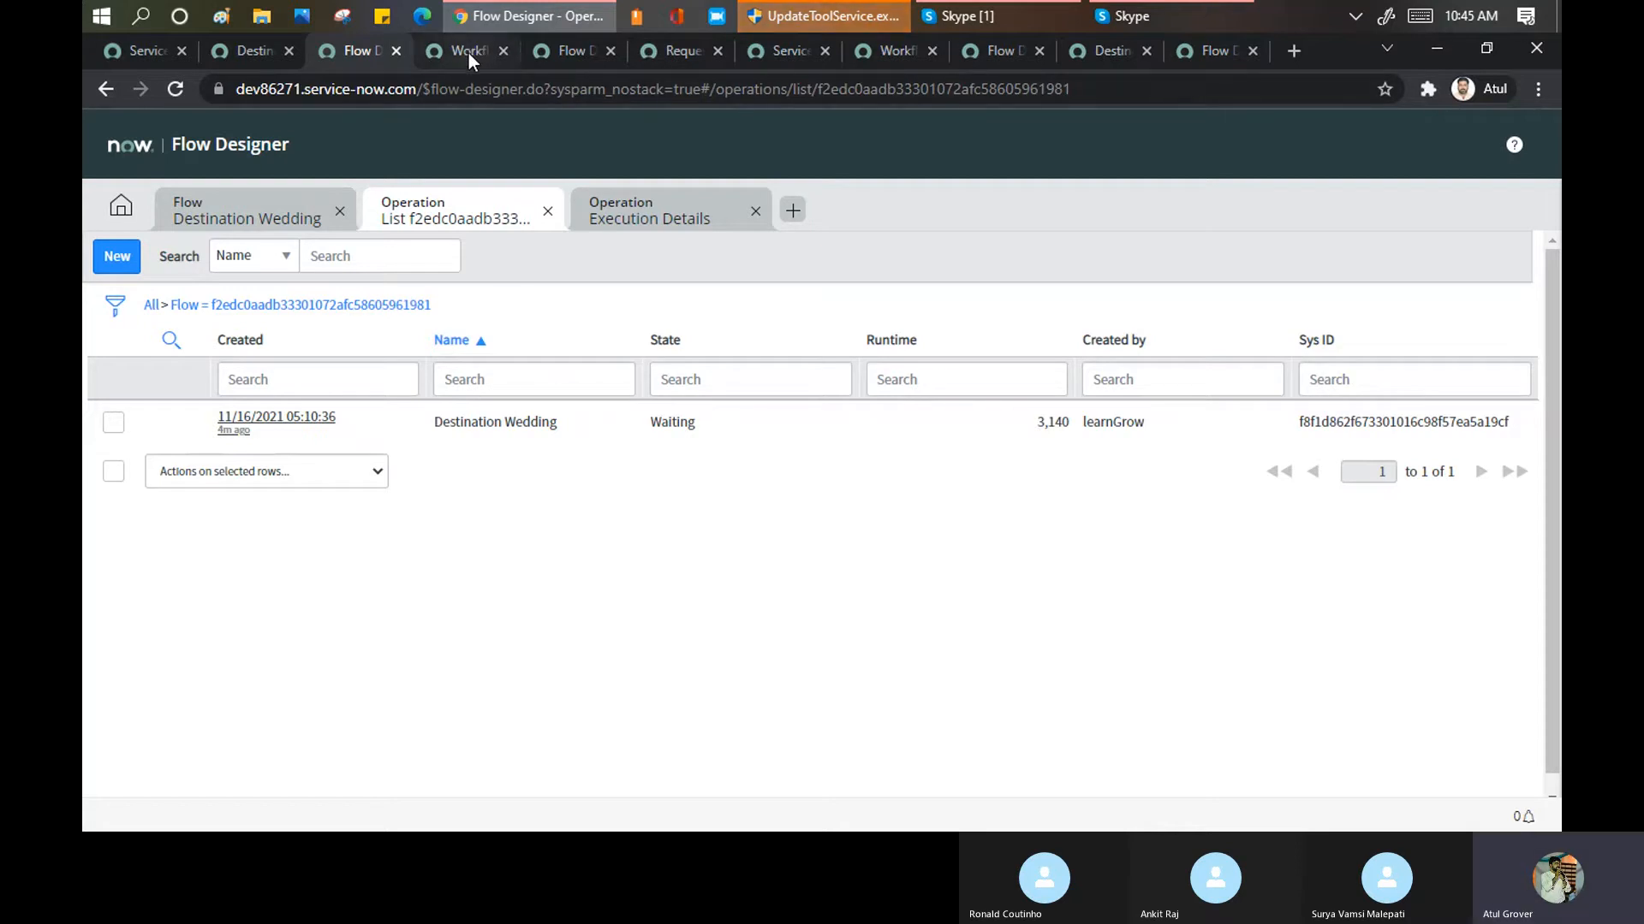
Look through the open workflow, execution, and flow pages, close the blank Workflow Editor page, and return to the Destination Wedding flow
click(256, 220)
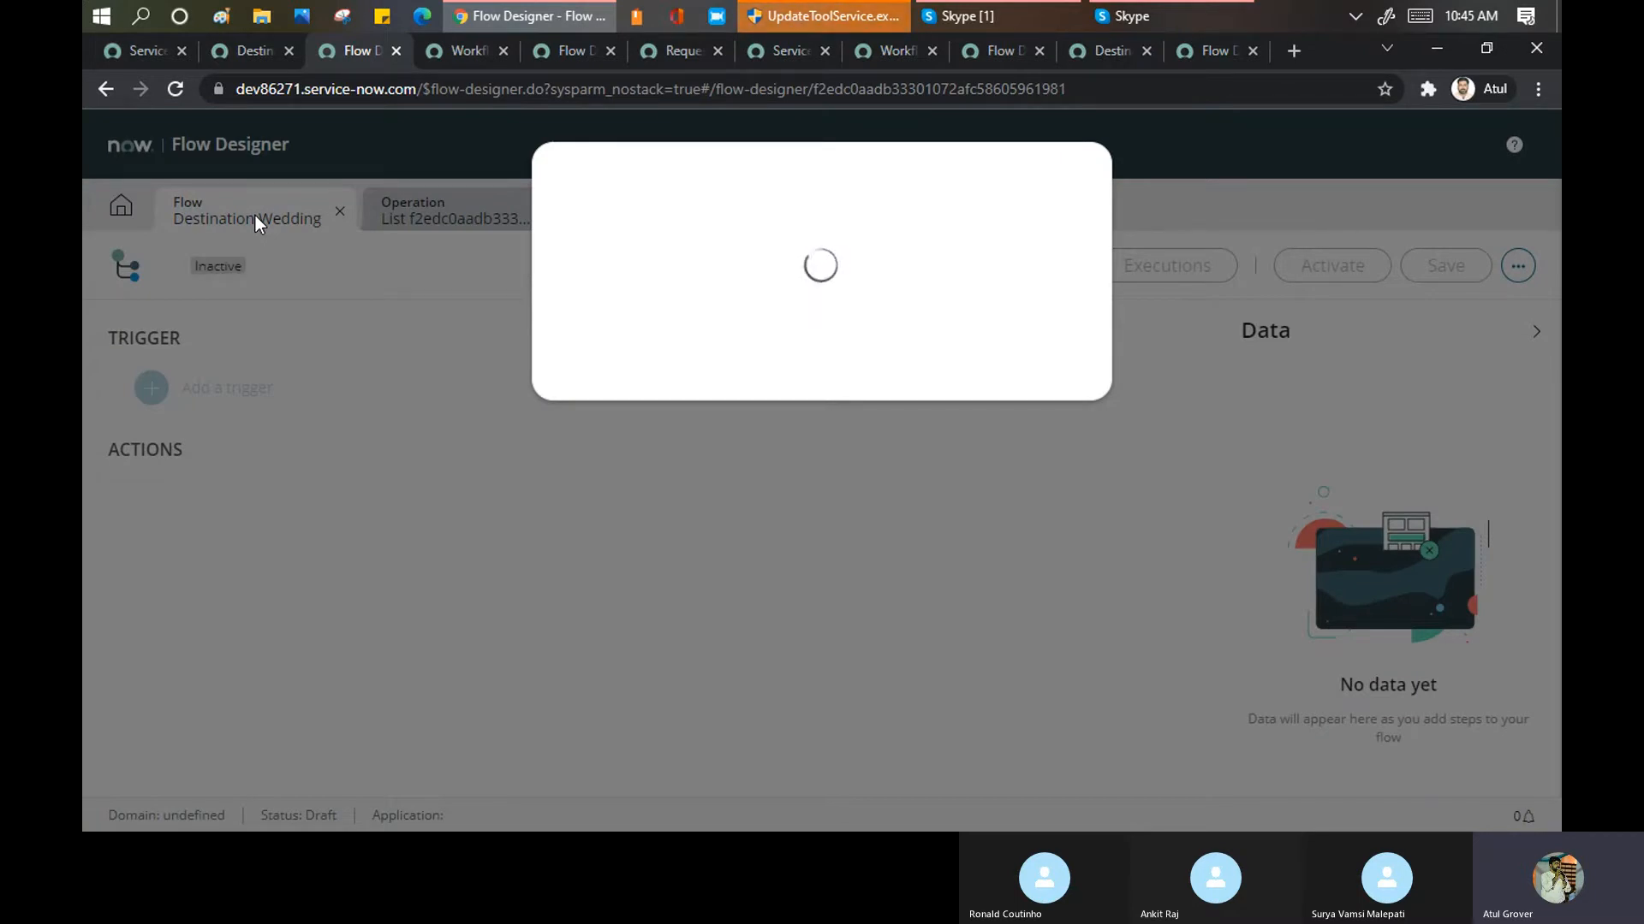
click(898, 52)
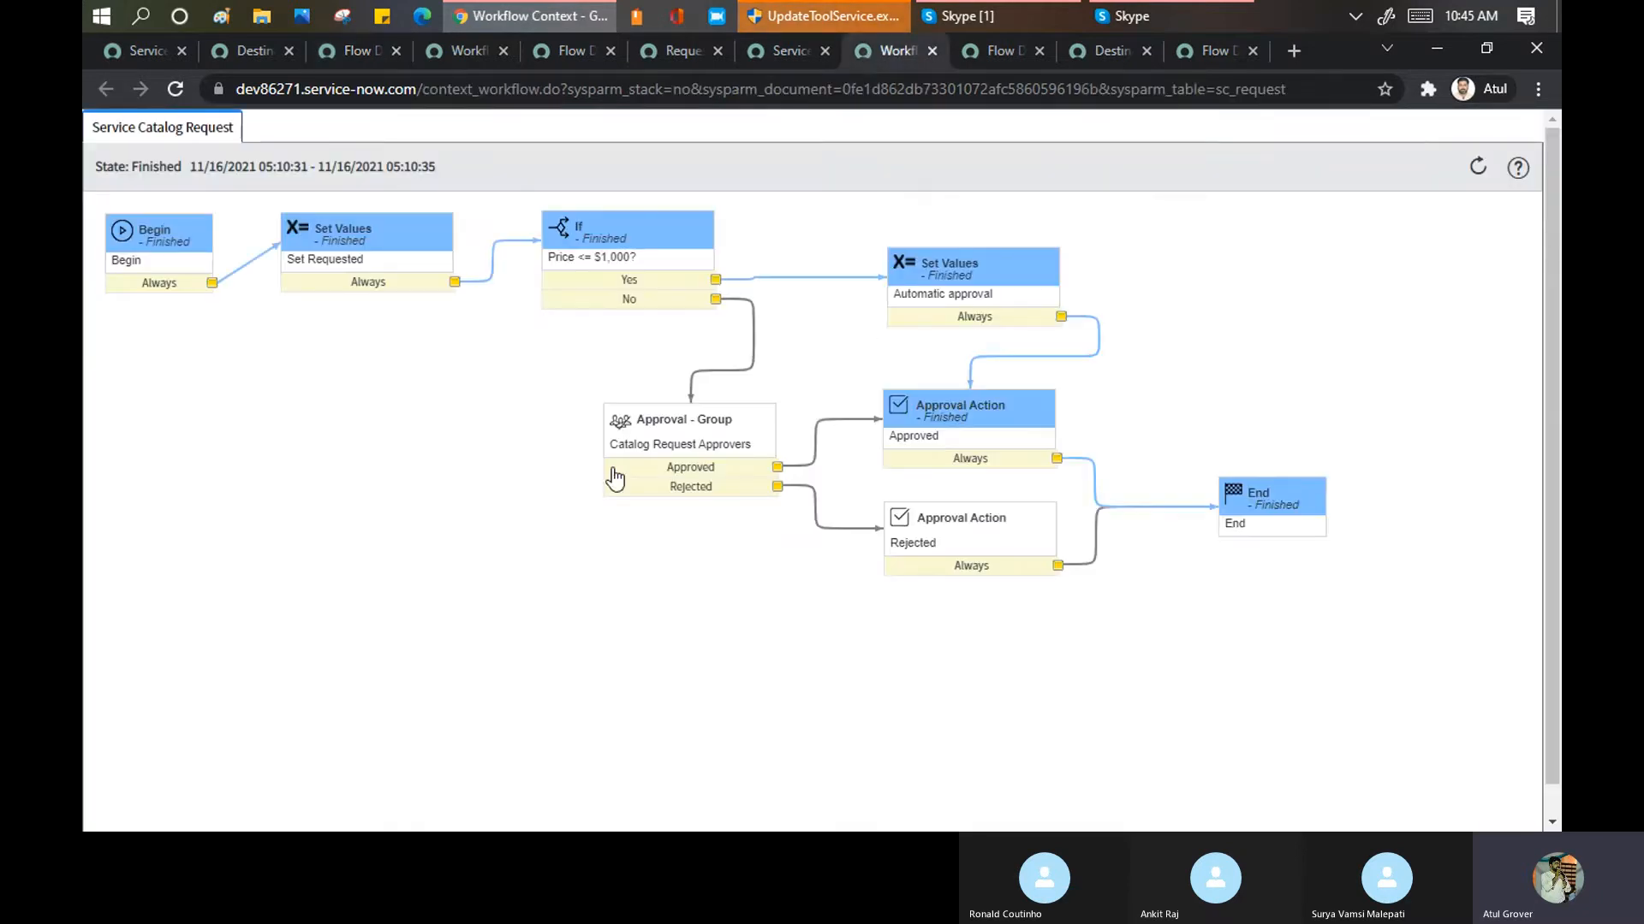
click(989, 65)
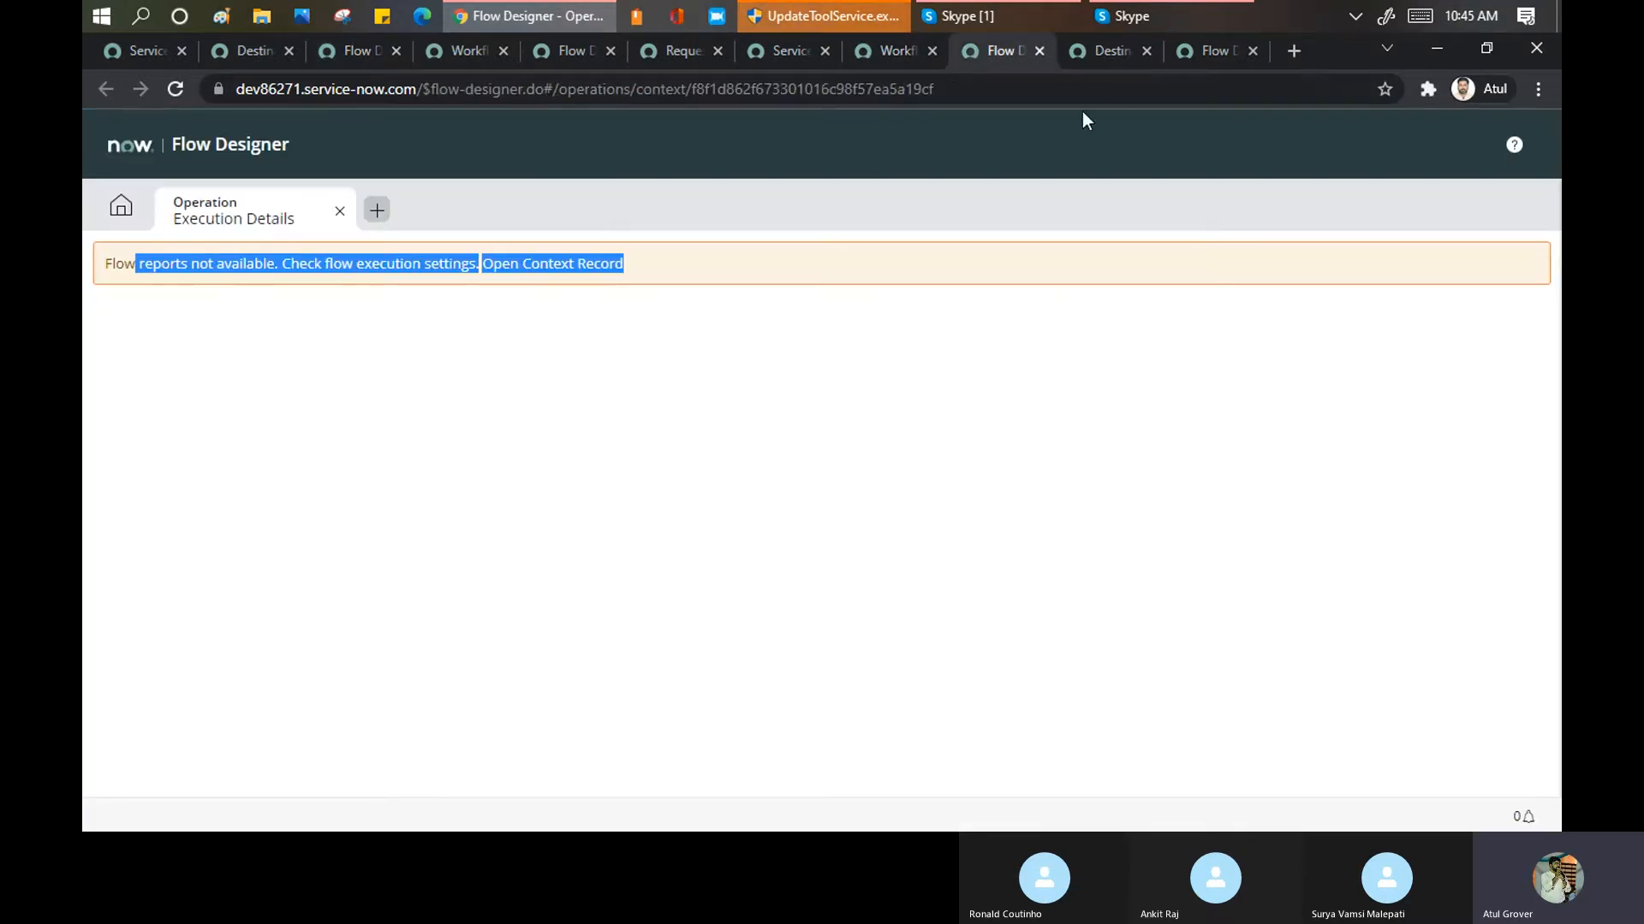
click(1099, 48)
click(1185, 54)
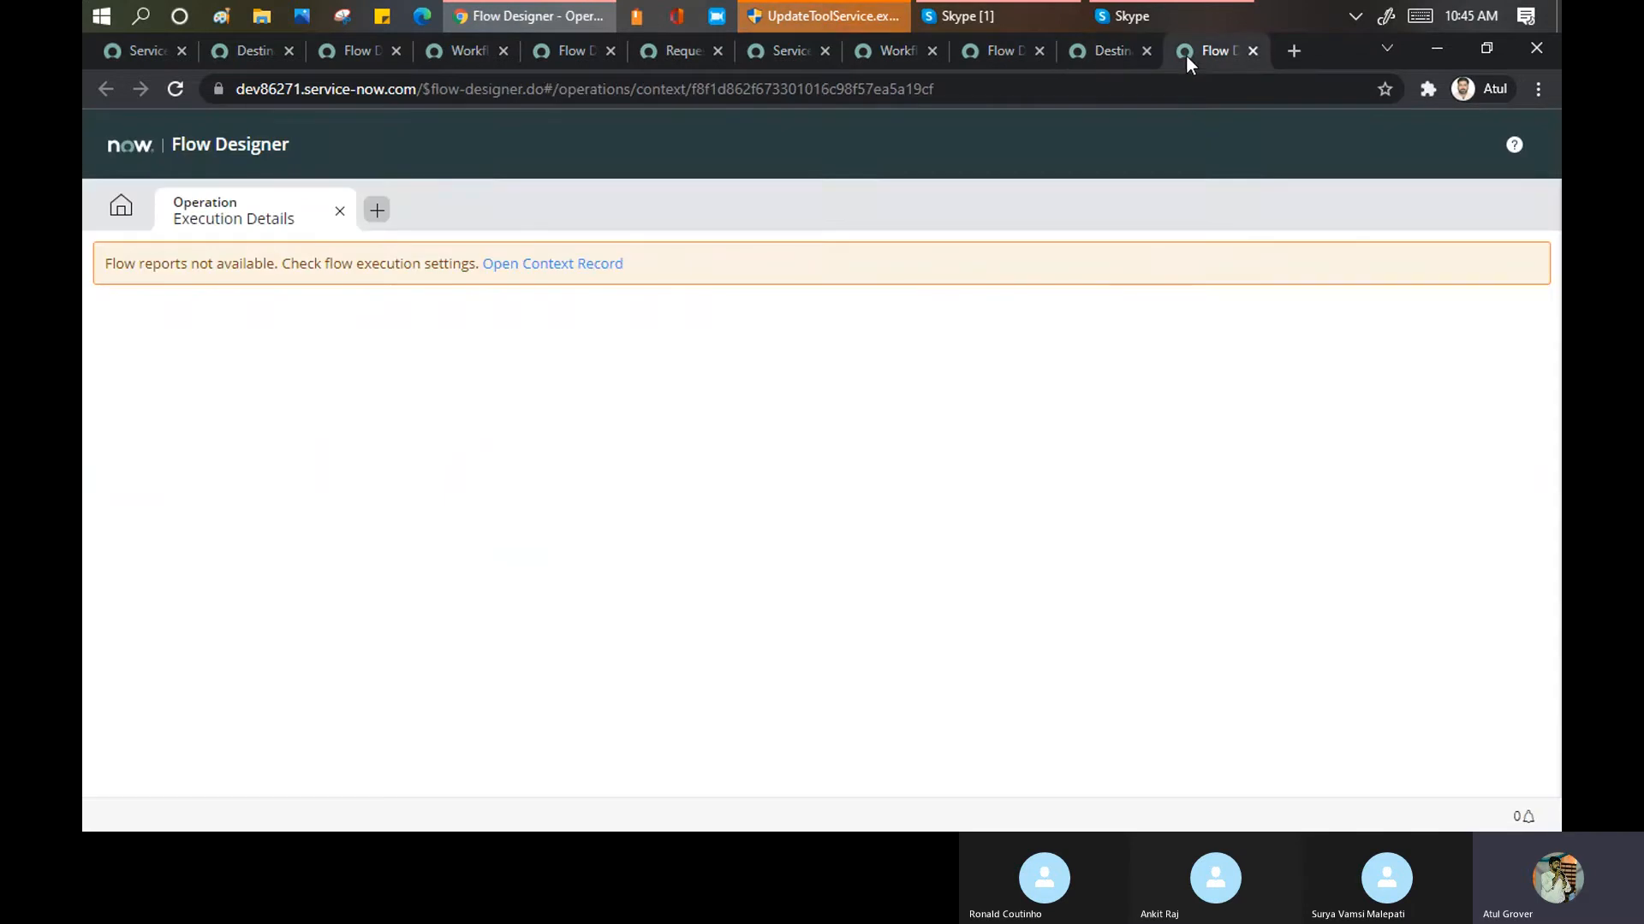
click(784, 51)
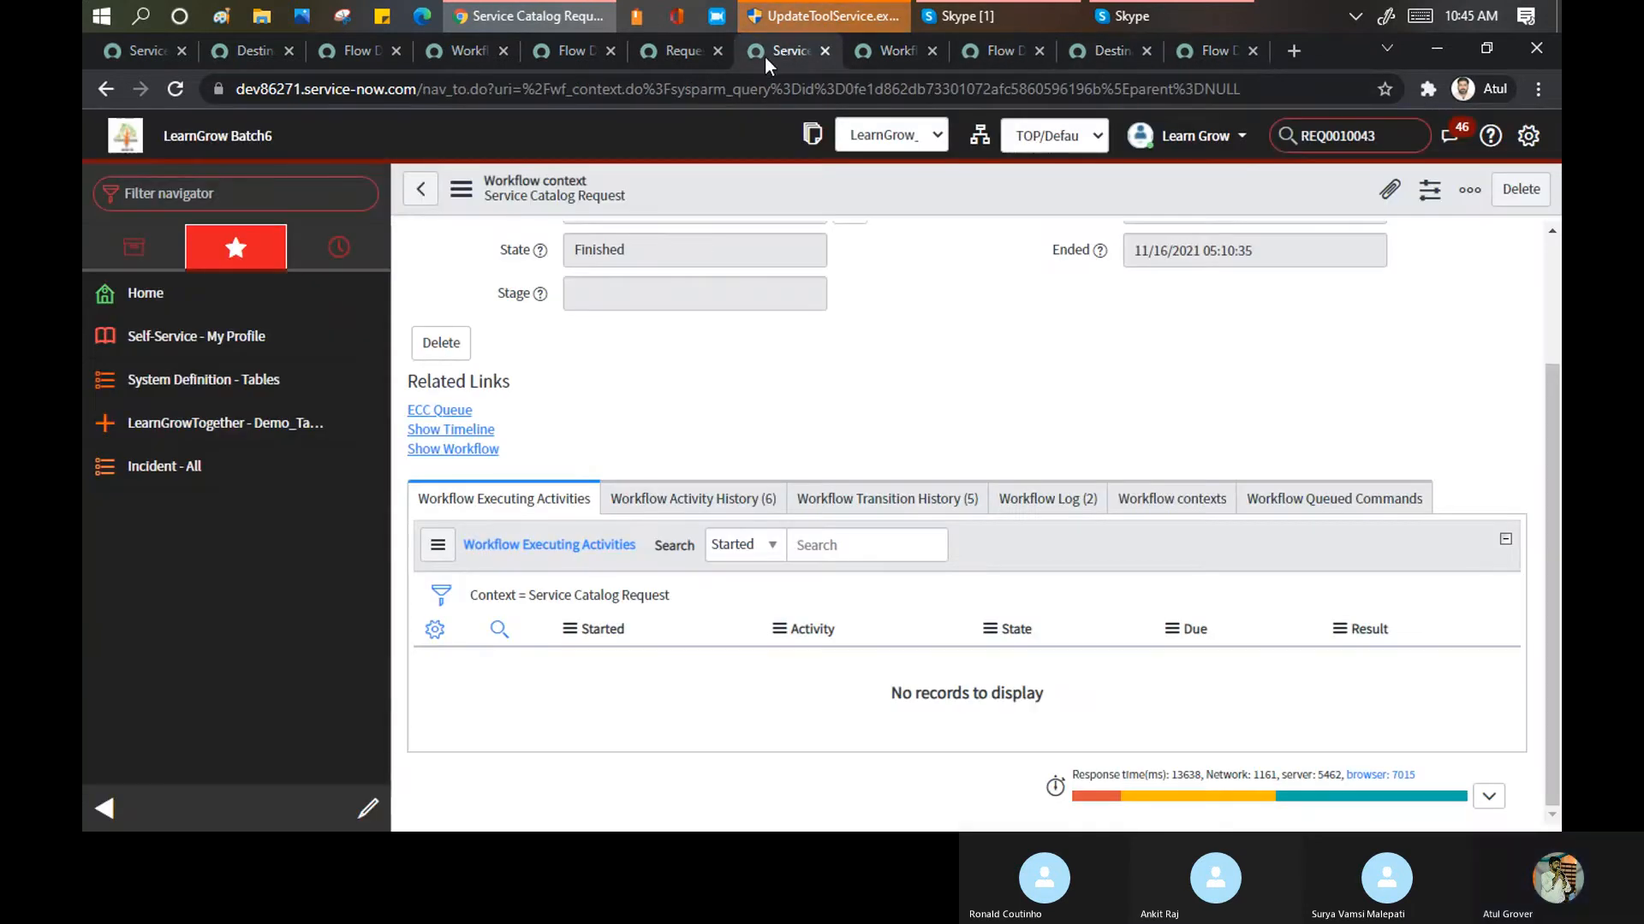
click(669, 48)
click(569, 50)
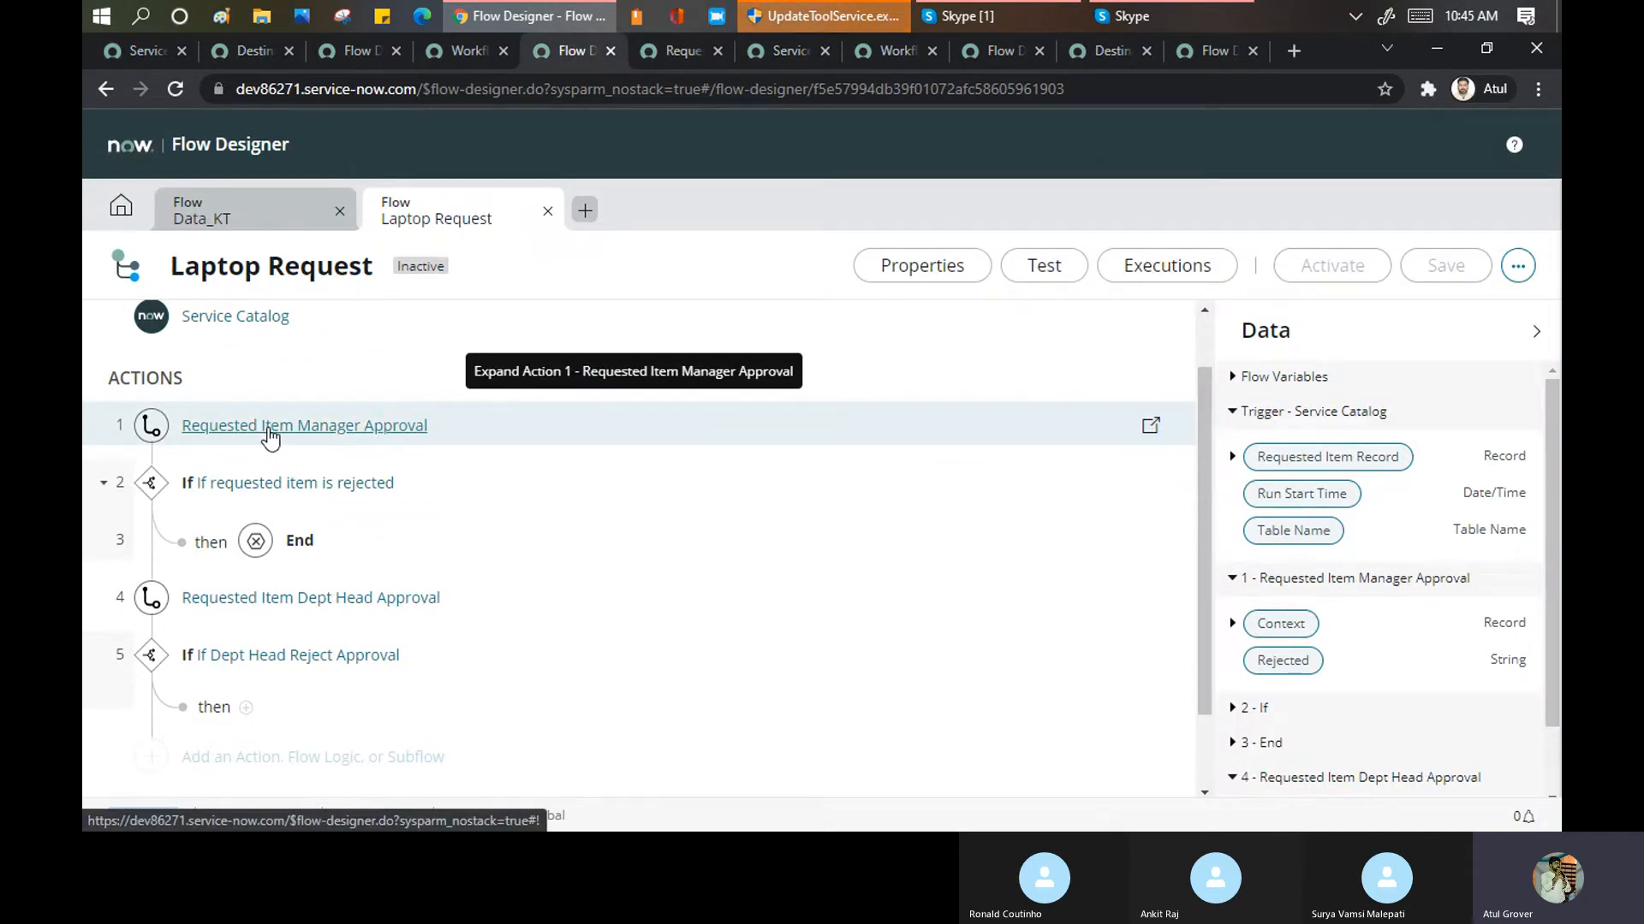
click(452, 62)
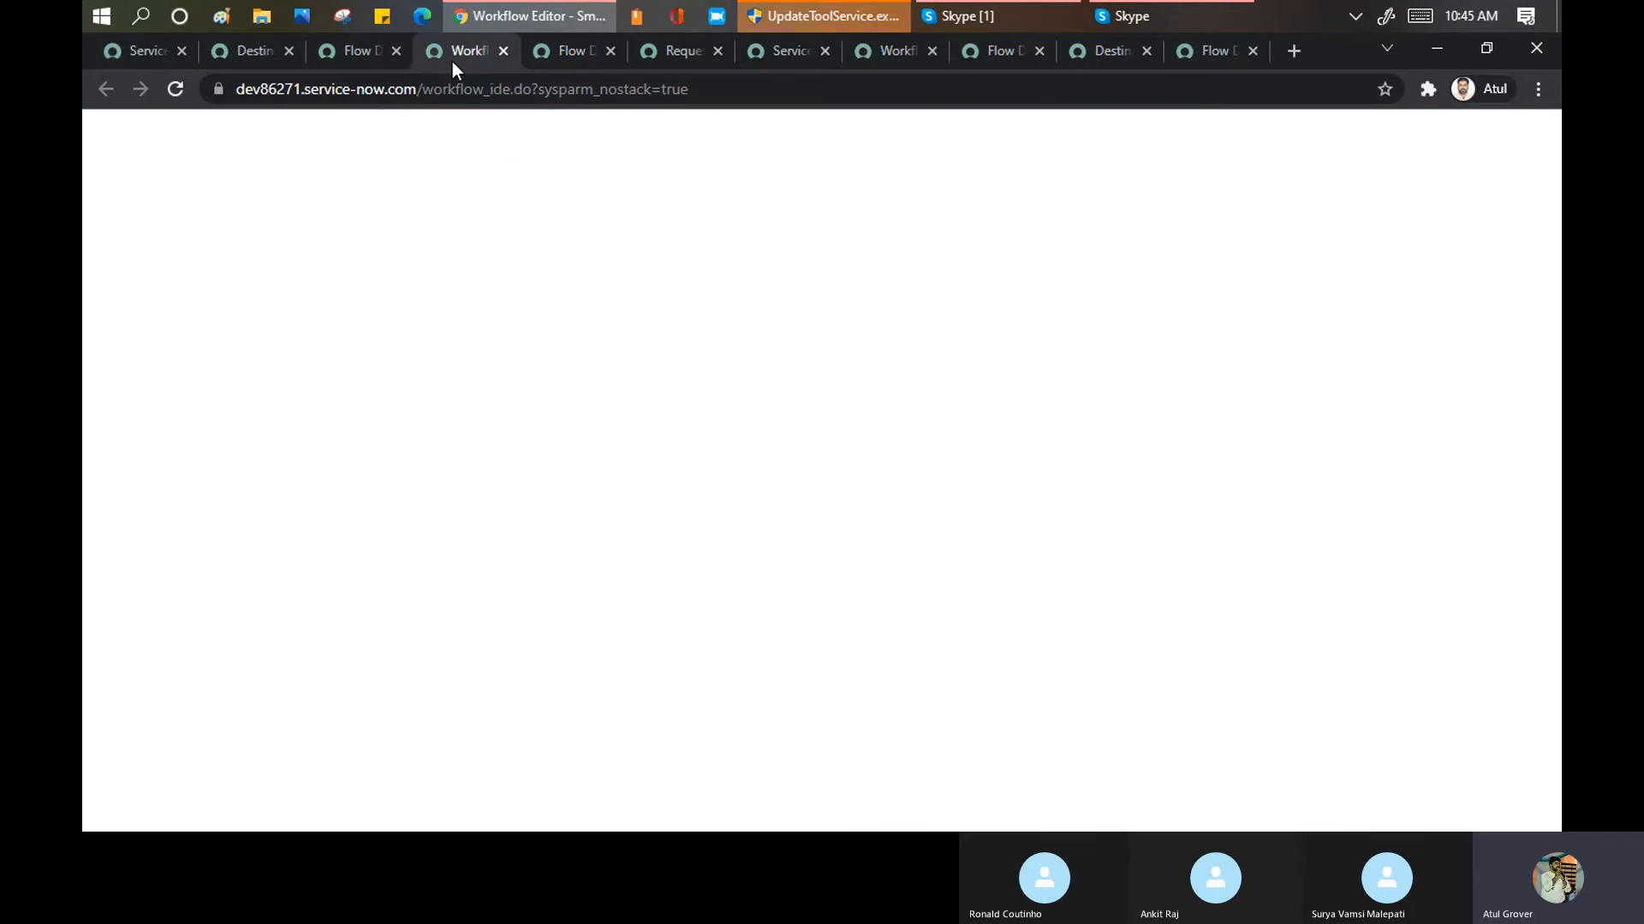
click(504, 51)
click(350, 55)
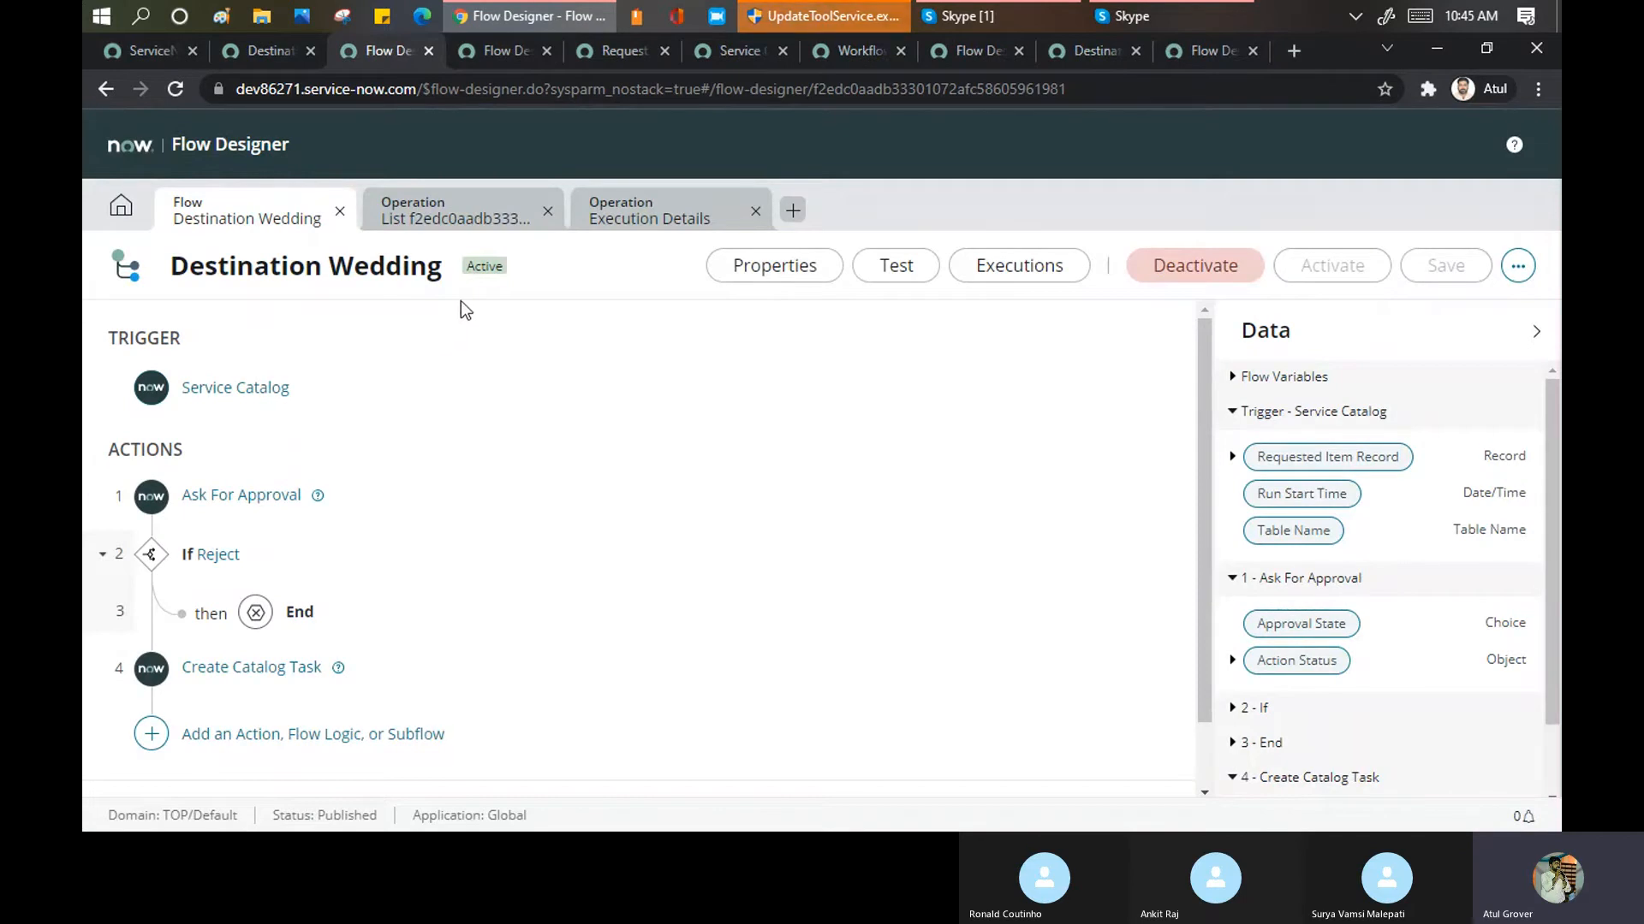
click(1519, 268)
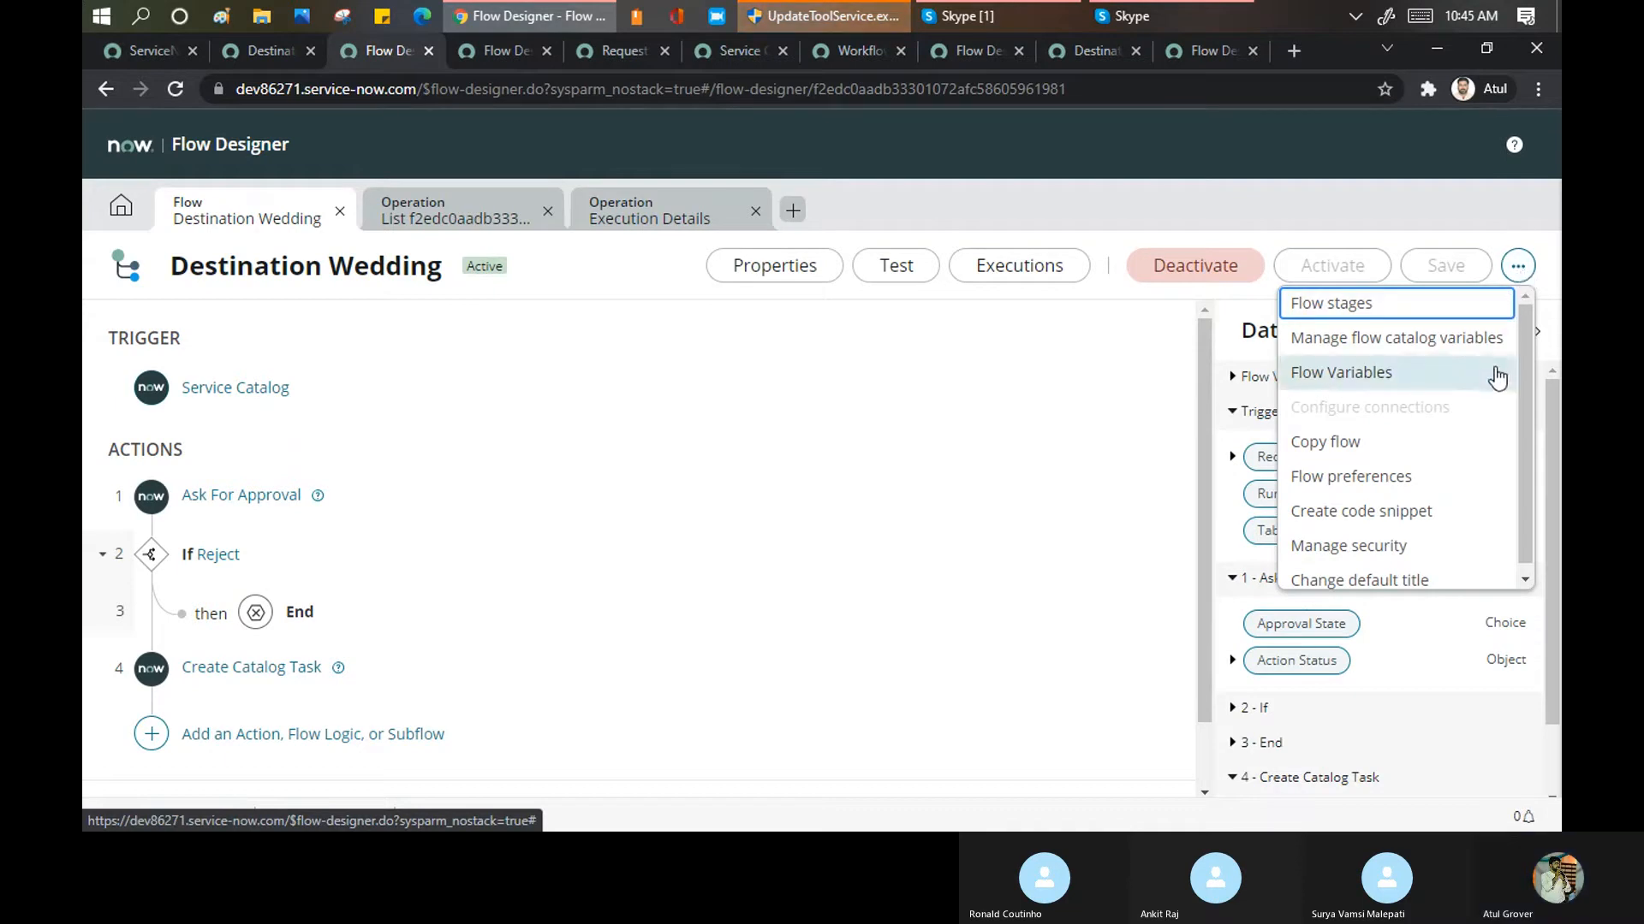
mouse_move(1524, 321)
mouse_down()
mouse_move(1530, 398)
mouse_move(1518, 319)
mouse_up()
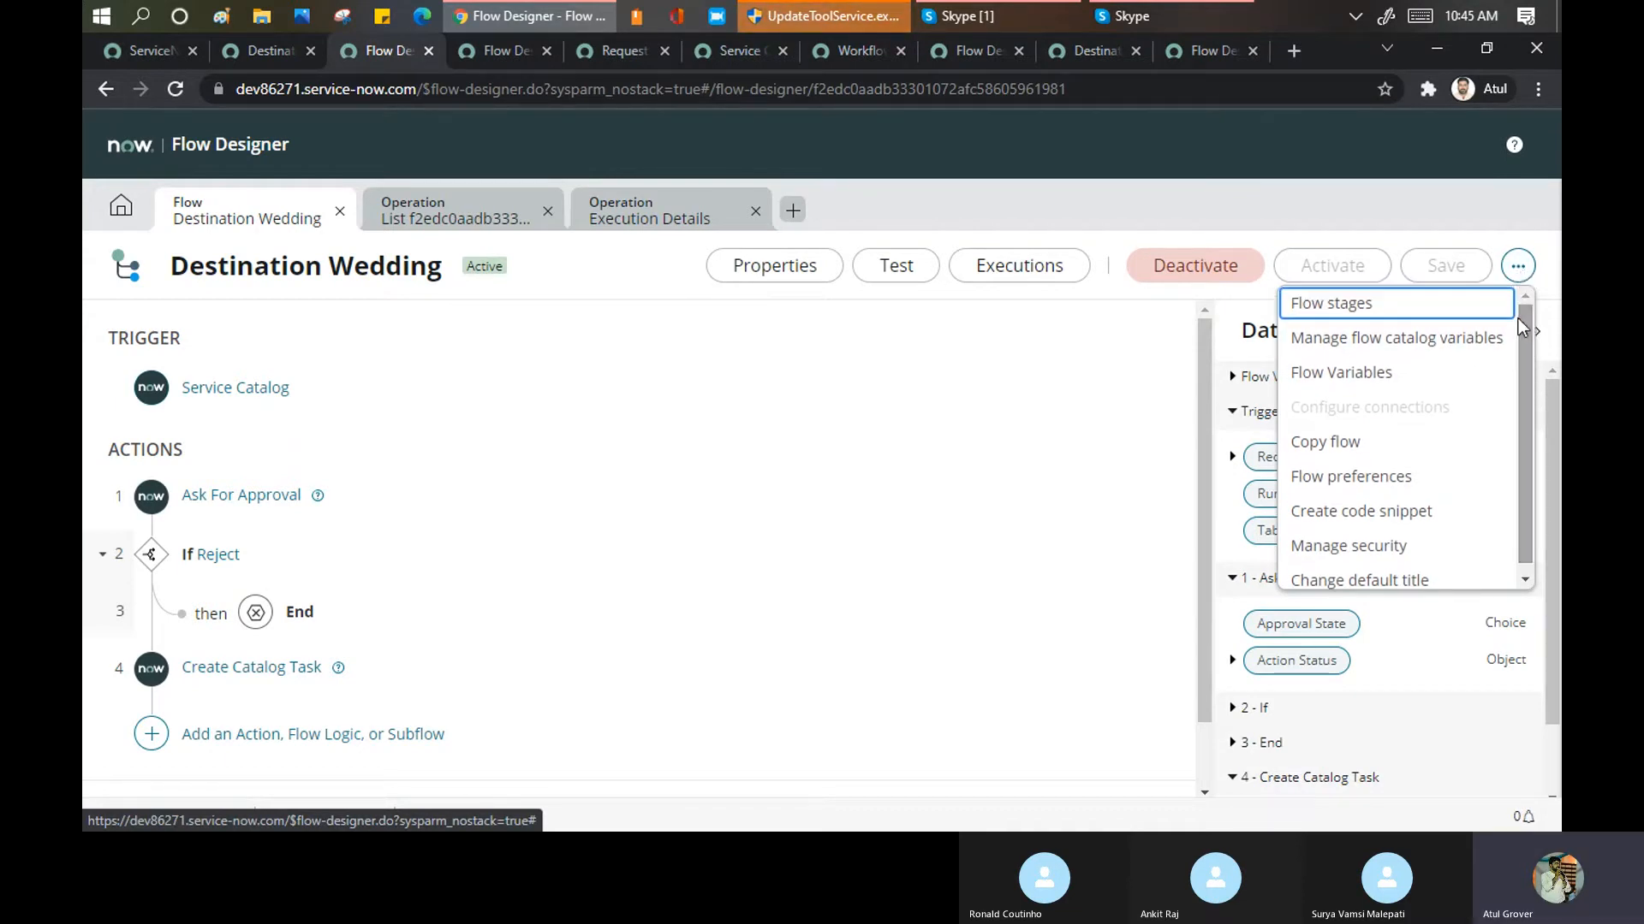
click(920, 423)
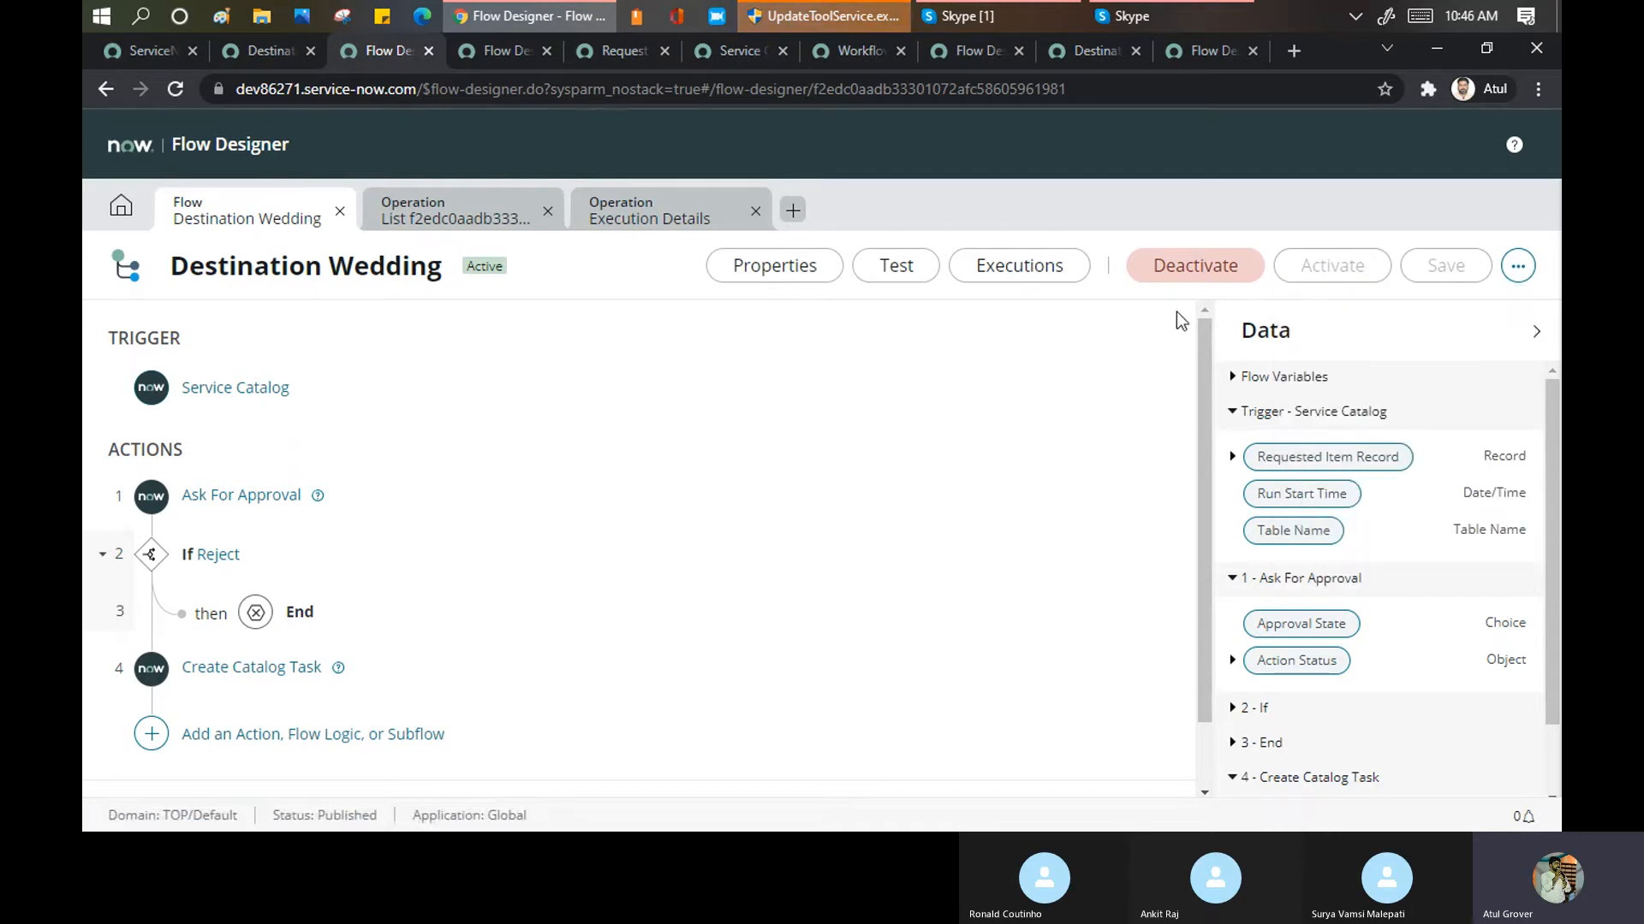
click(1189, 267)
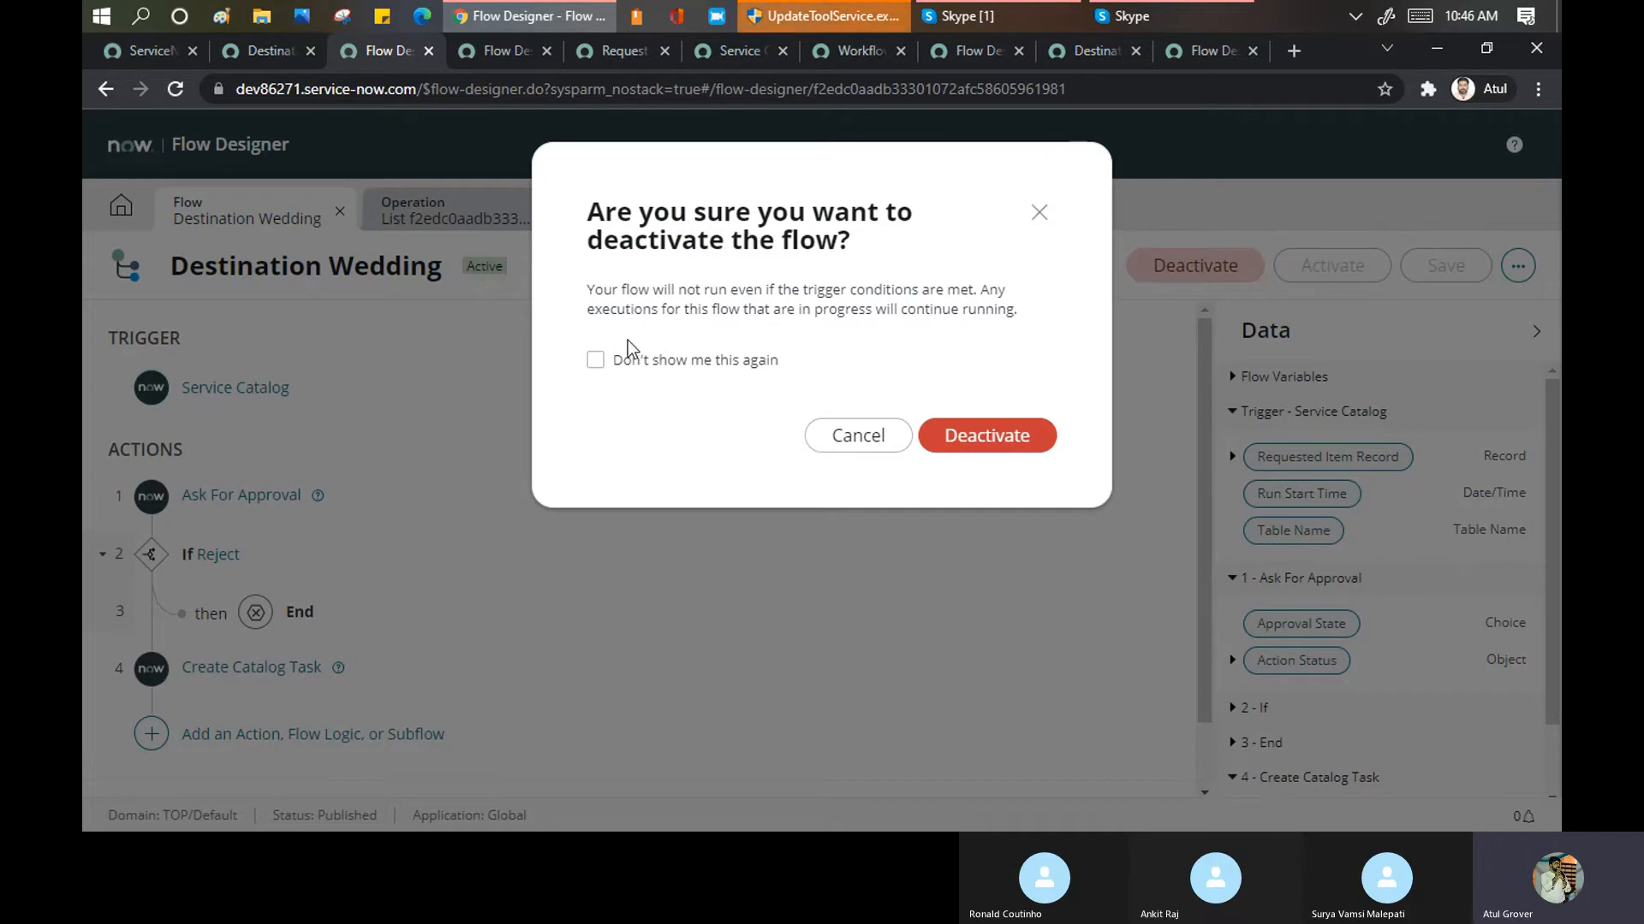
click(838, 445)
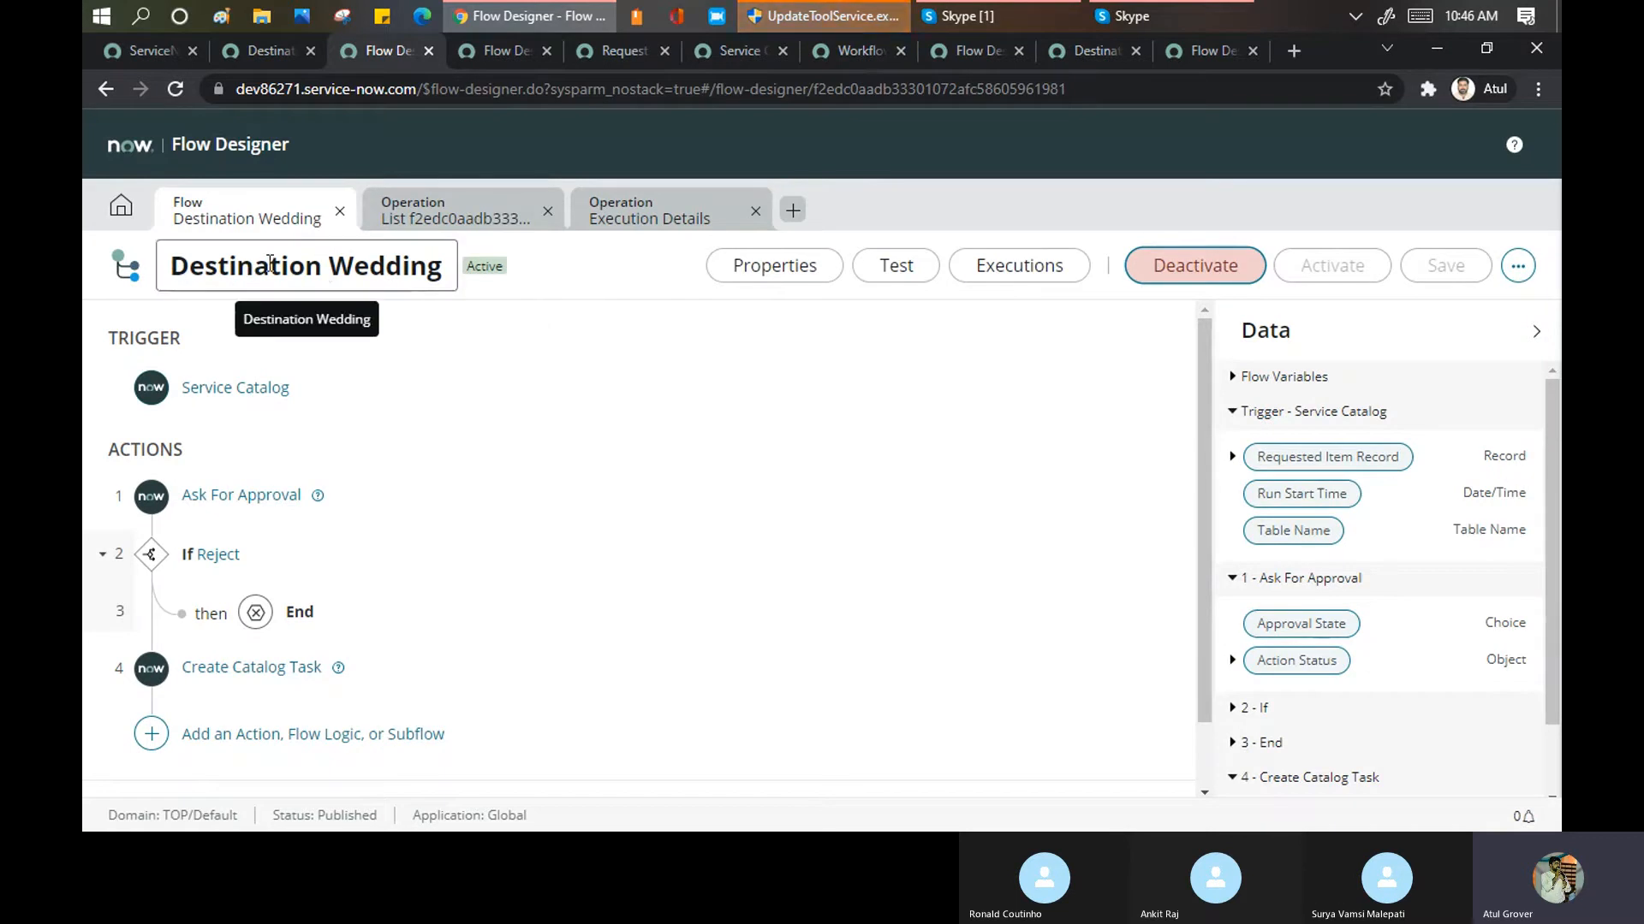
scroll(572, 407, down, 2)
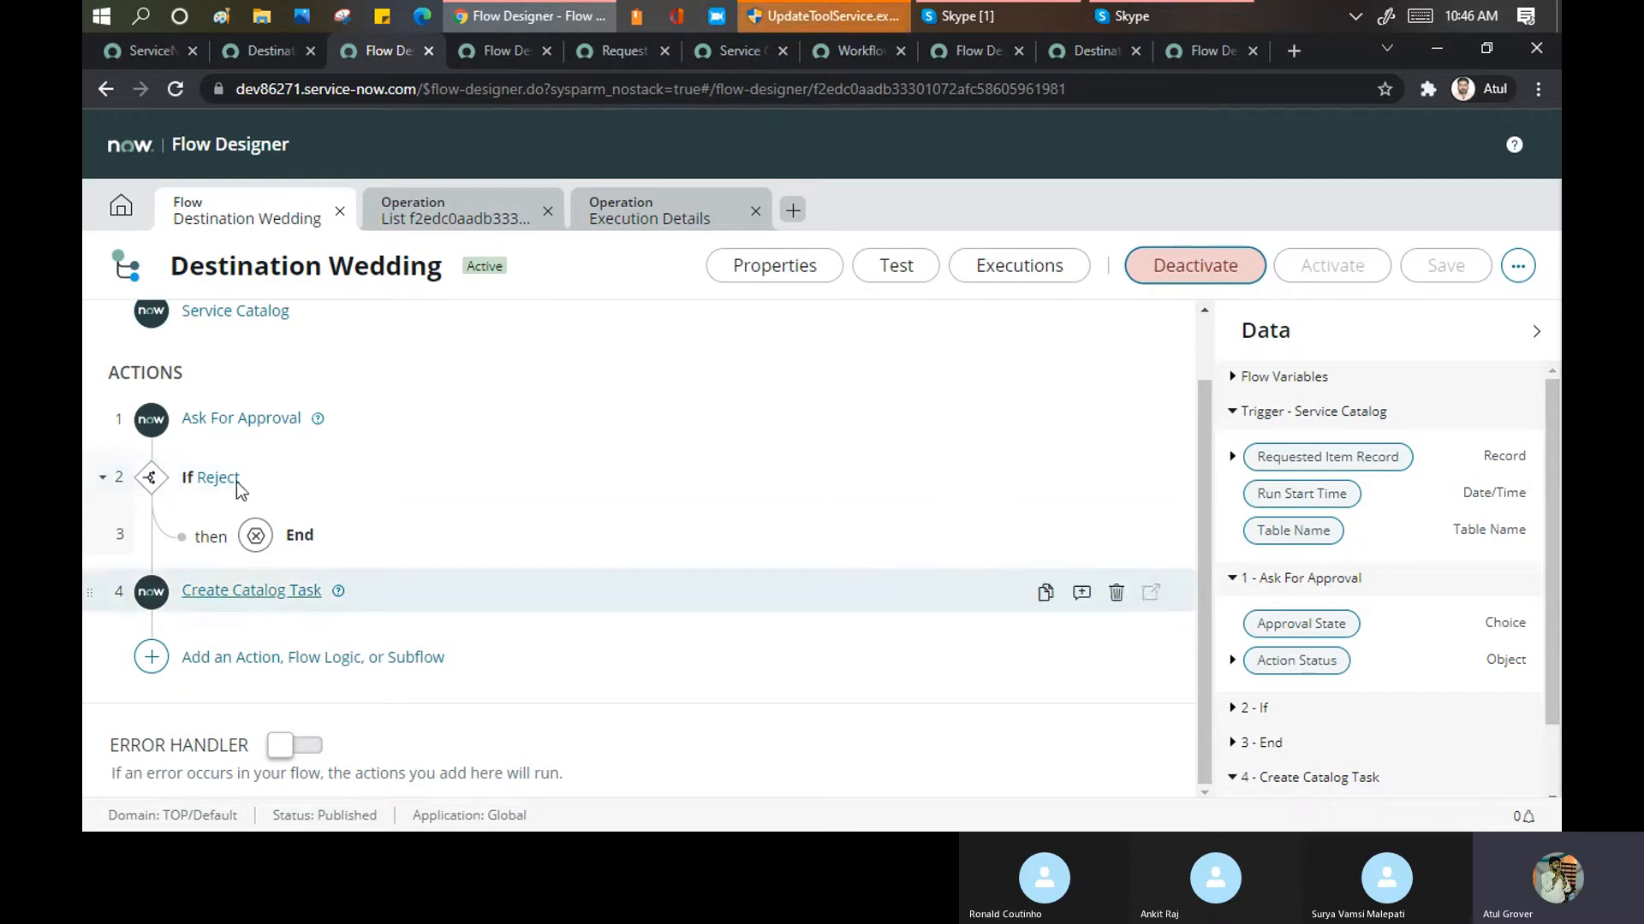
click(1178, 270)
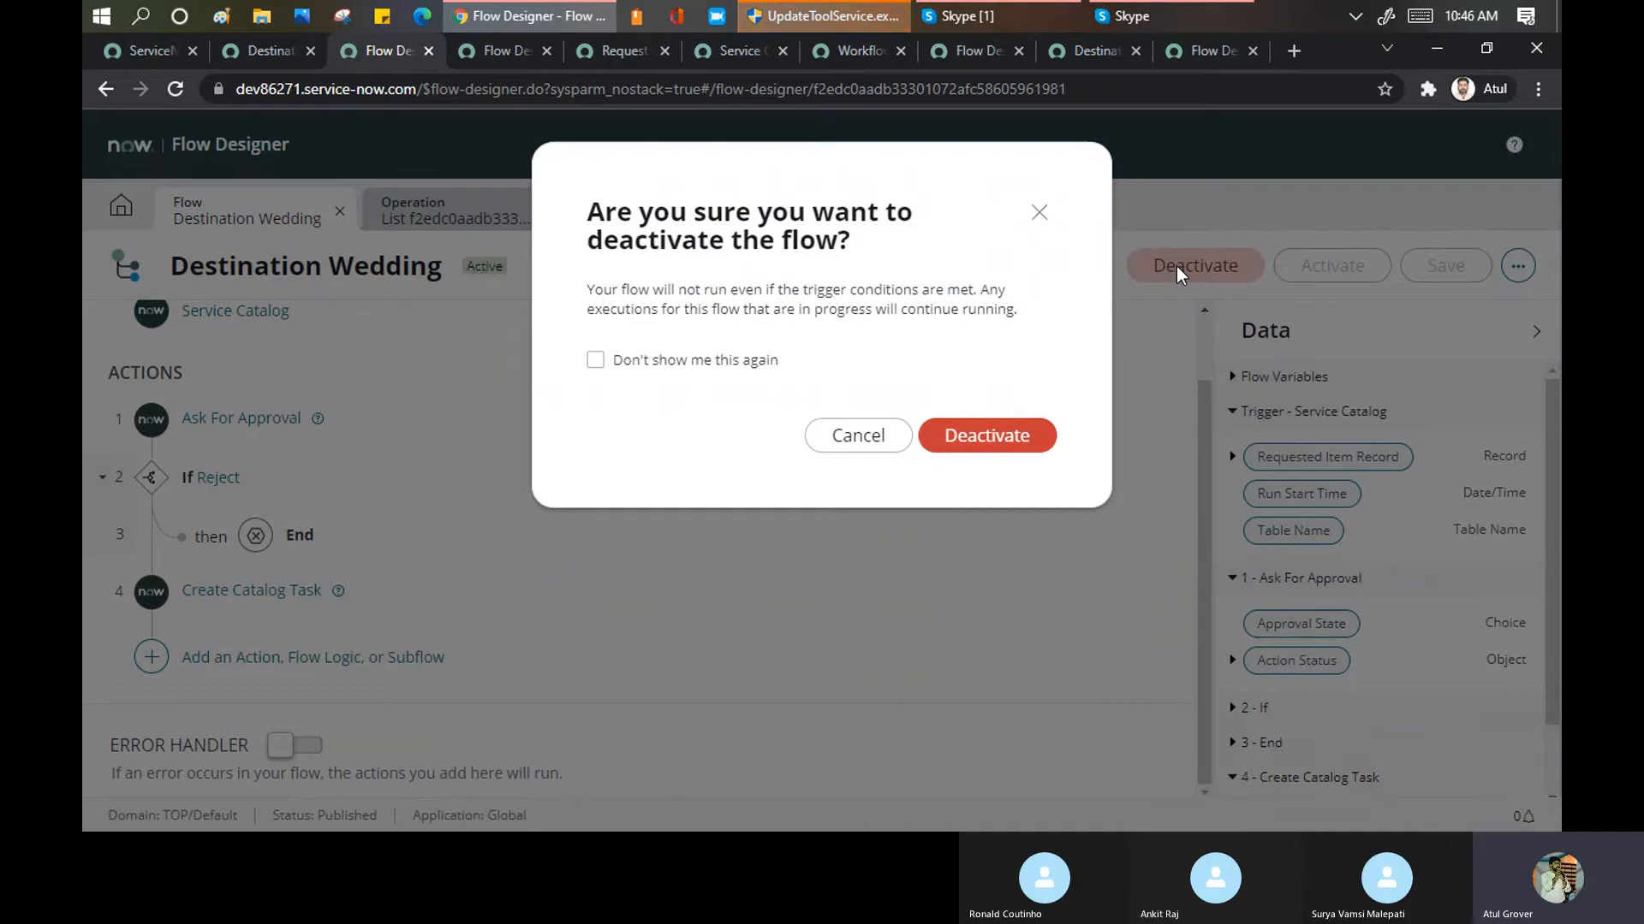
drag(626, 290, 955, 285)
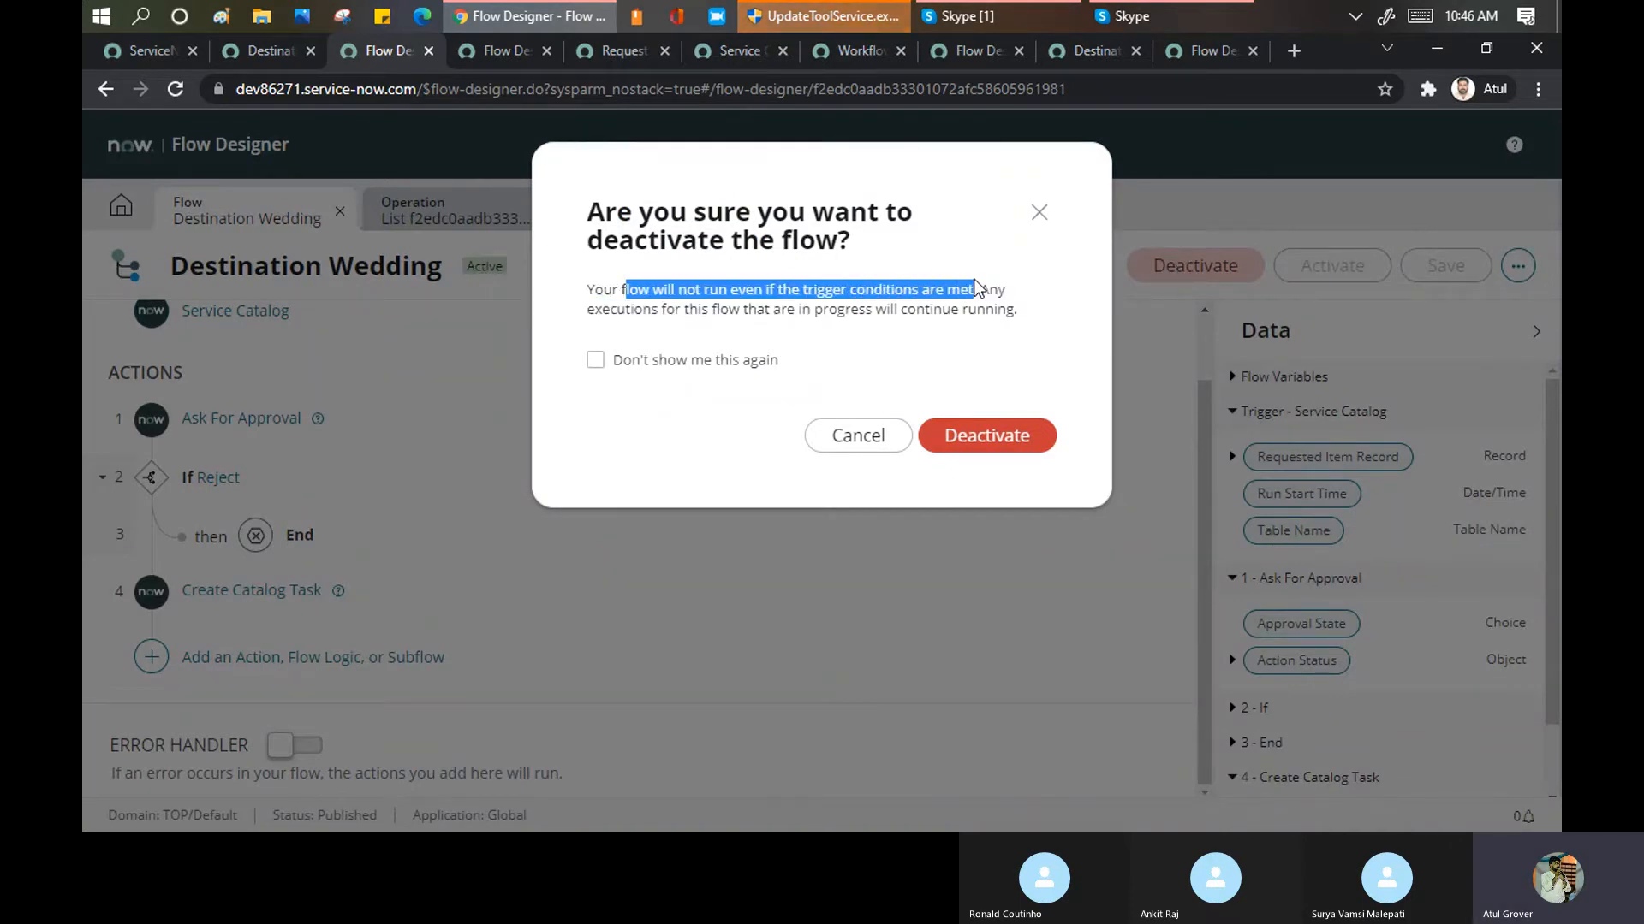
click(1039, 212)
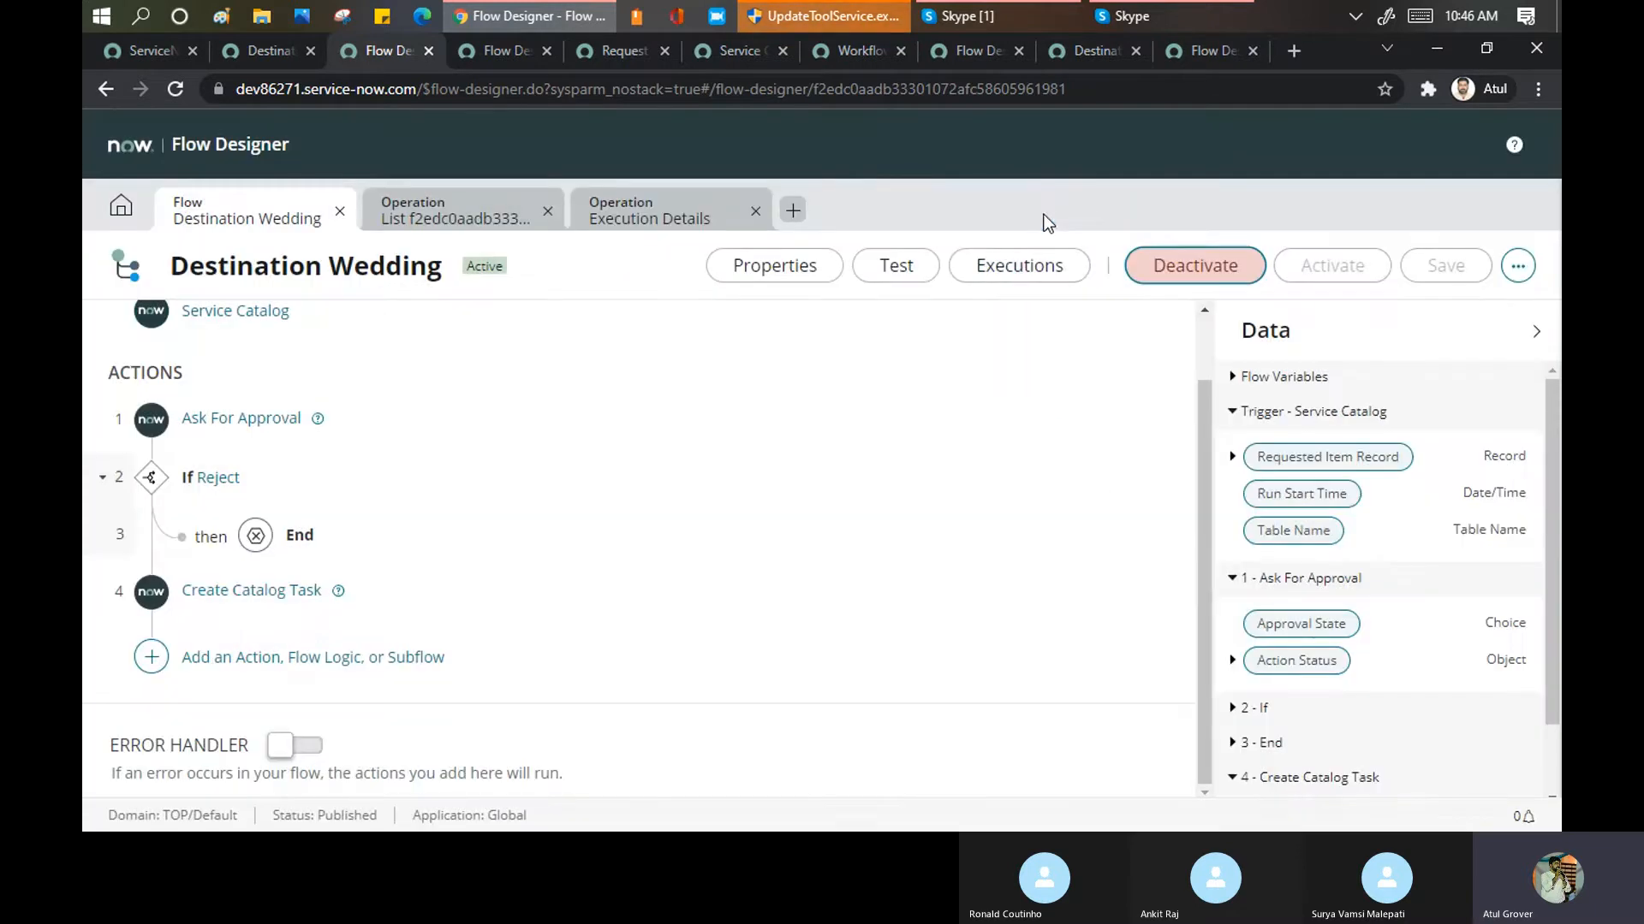
Check the Destination Wedding flow's status, its properties, and the additional options offered for it
scroll(403, 496, up, 1)
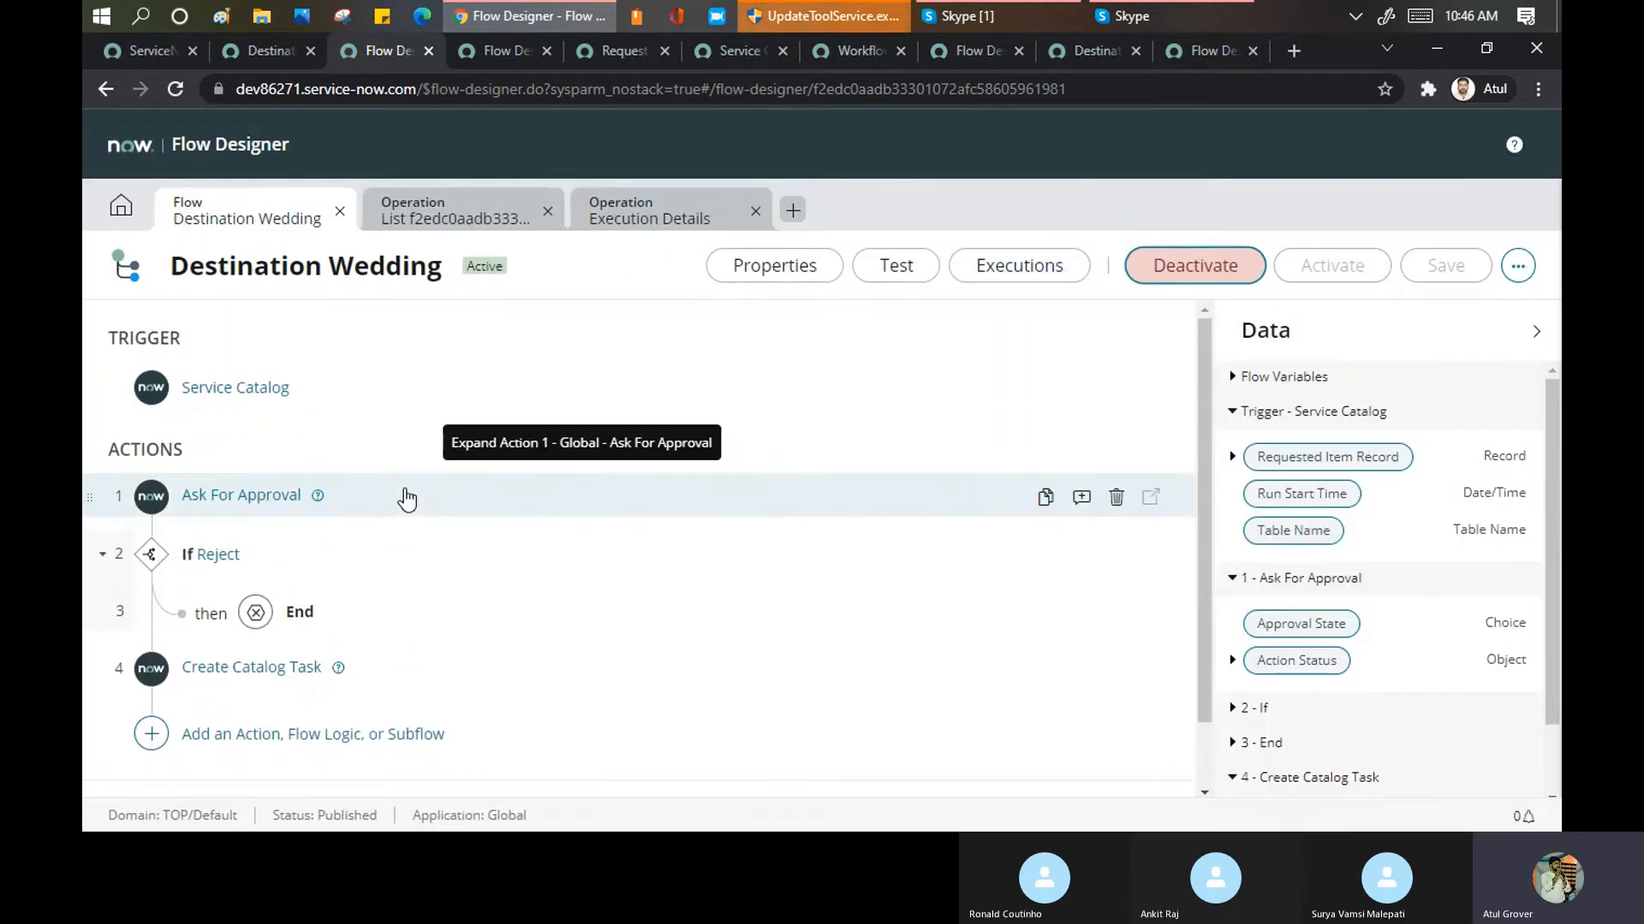
double_click(489, 271)
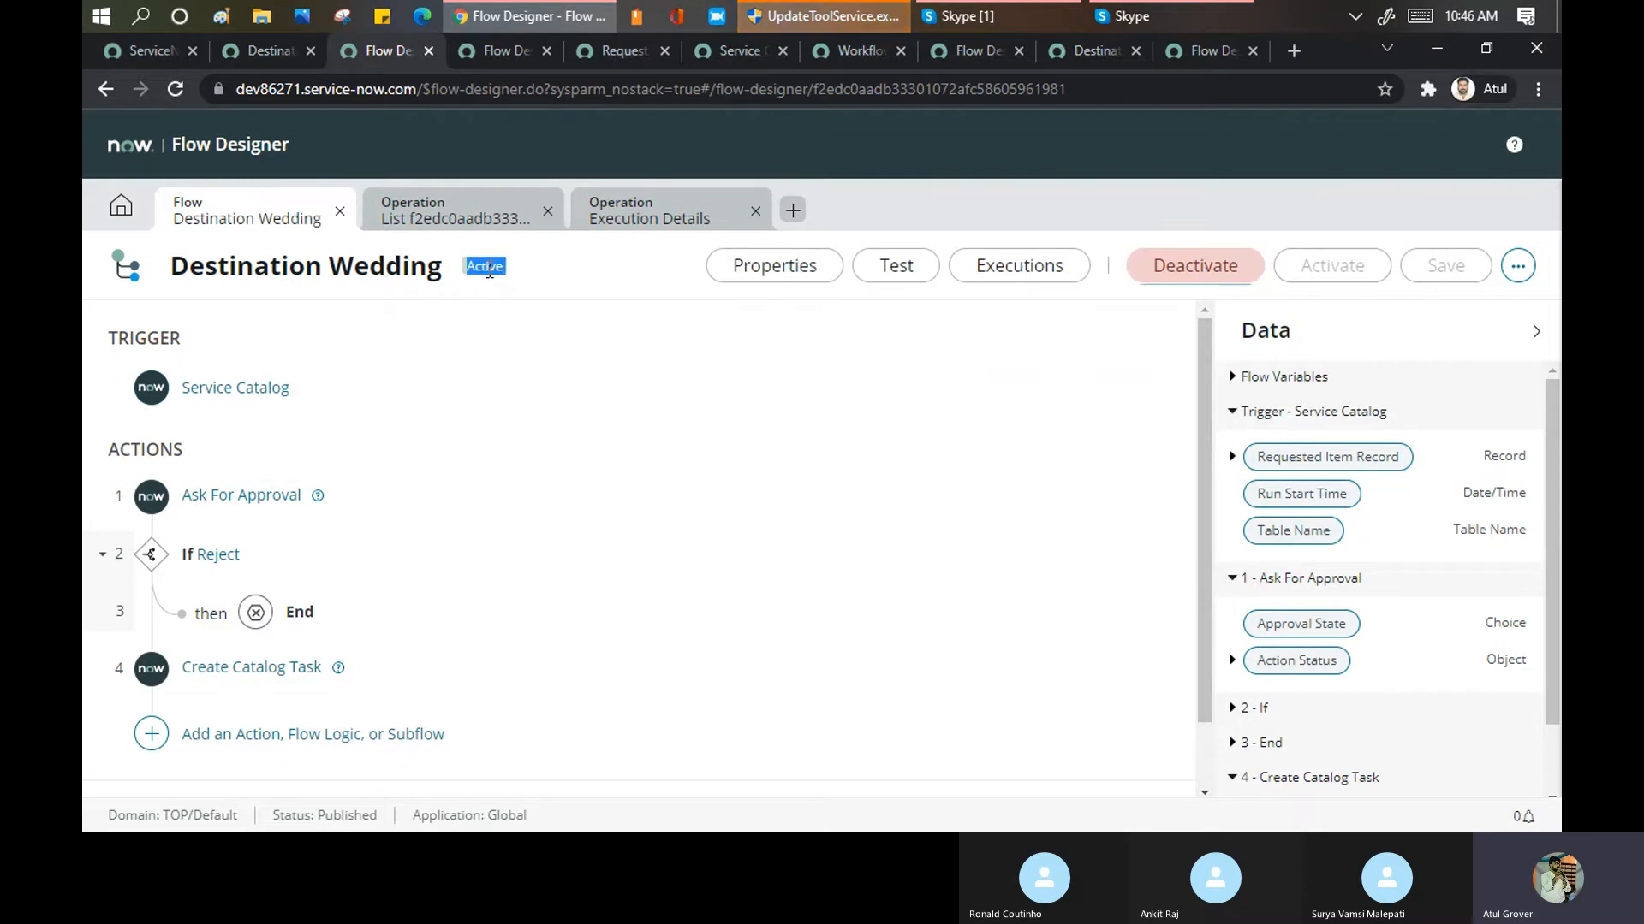
click(780, 264)
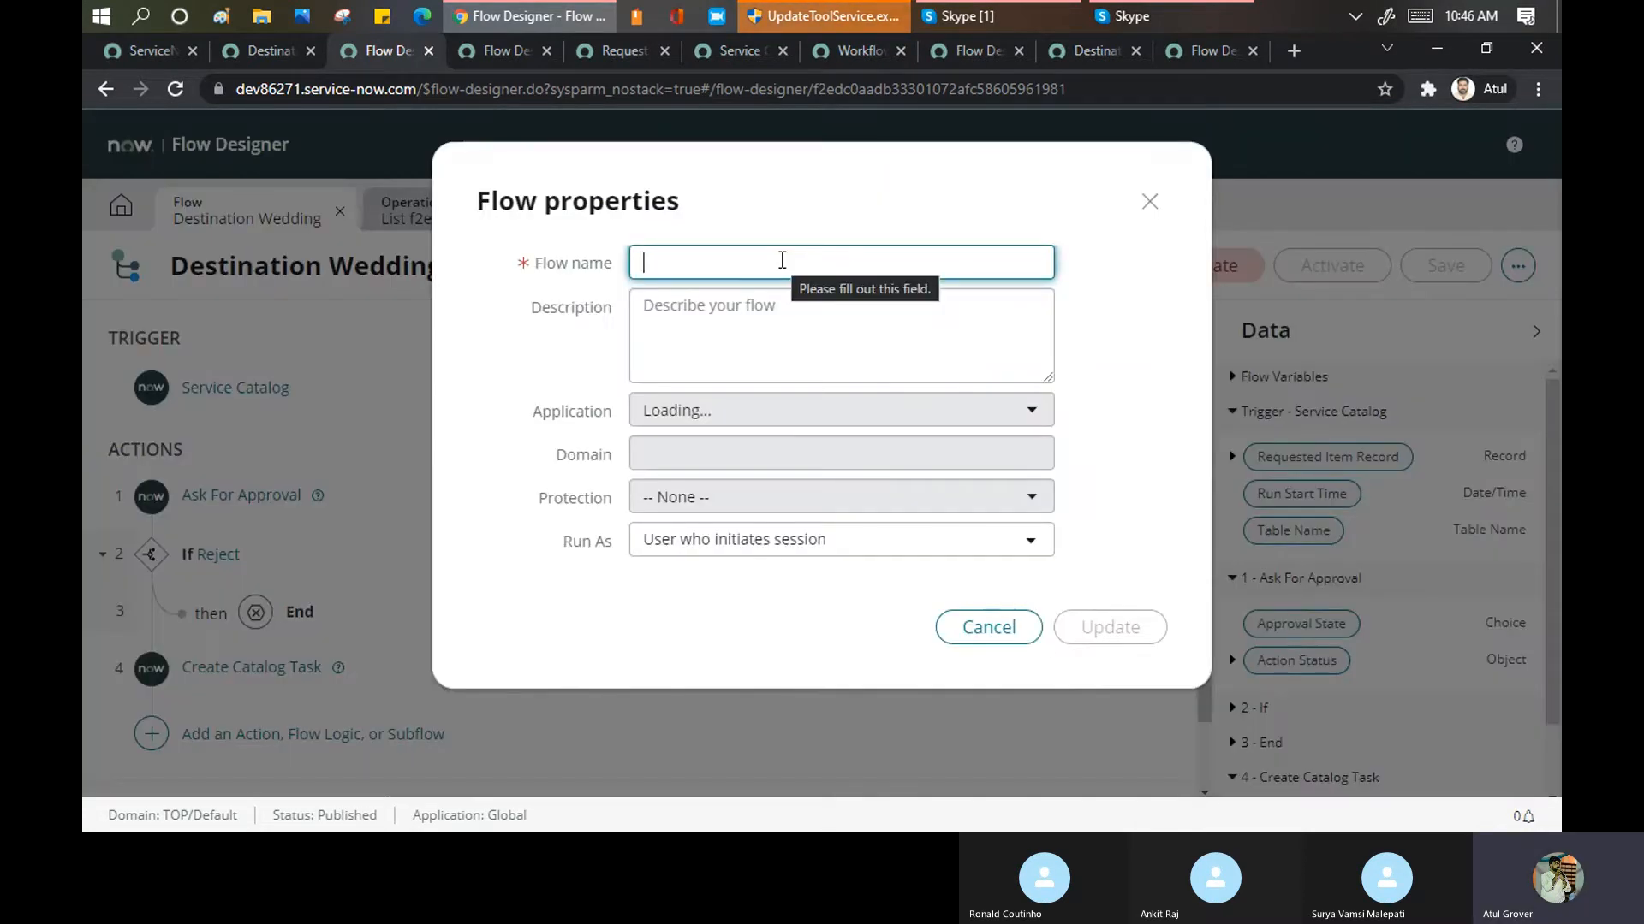
click(1150, 202)
click(1518, 267)
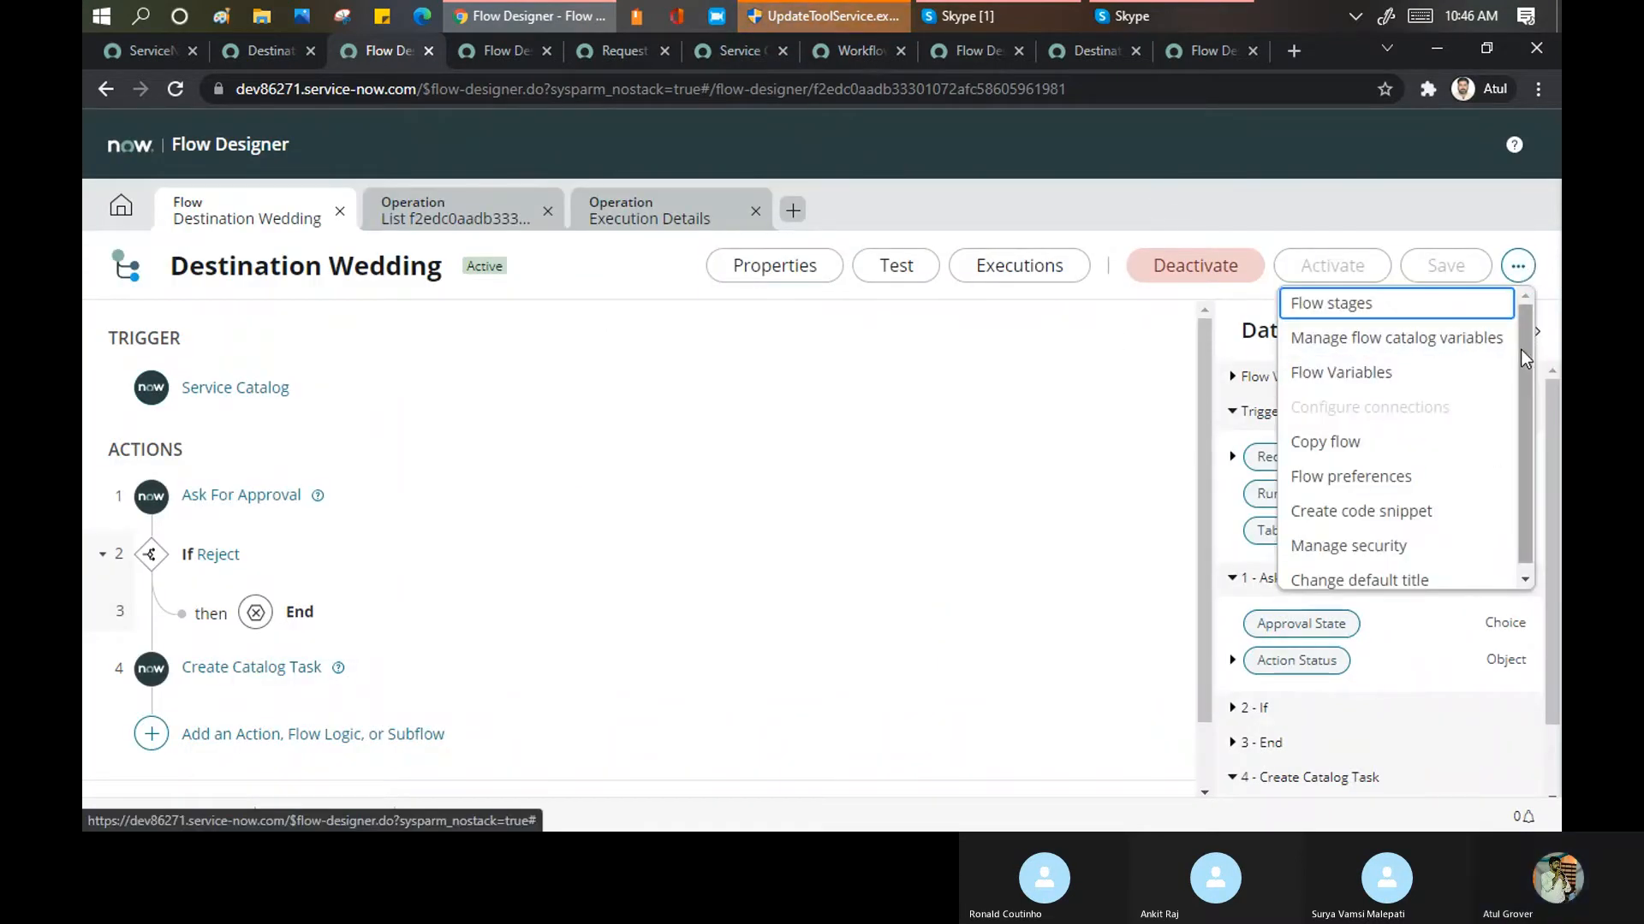
scroll(1513, 358, down, 1)
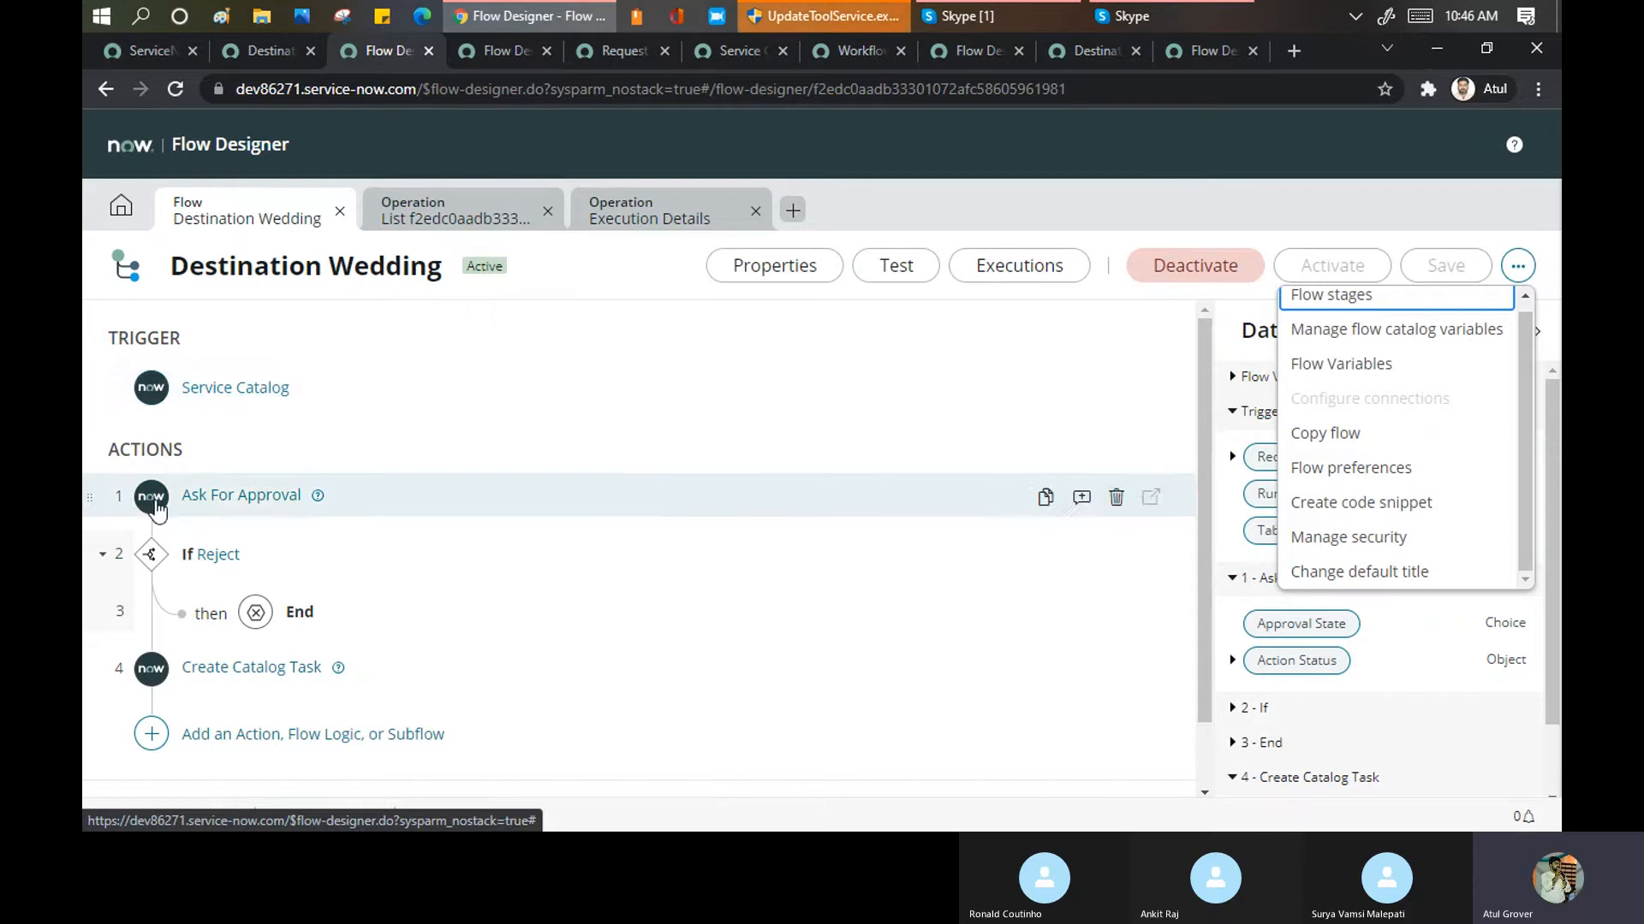
click(1500, 212)
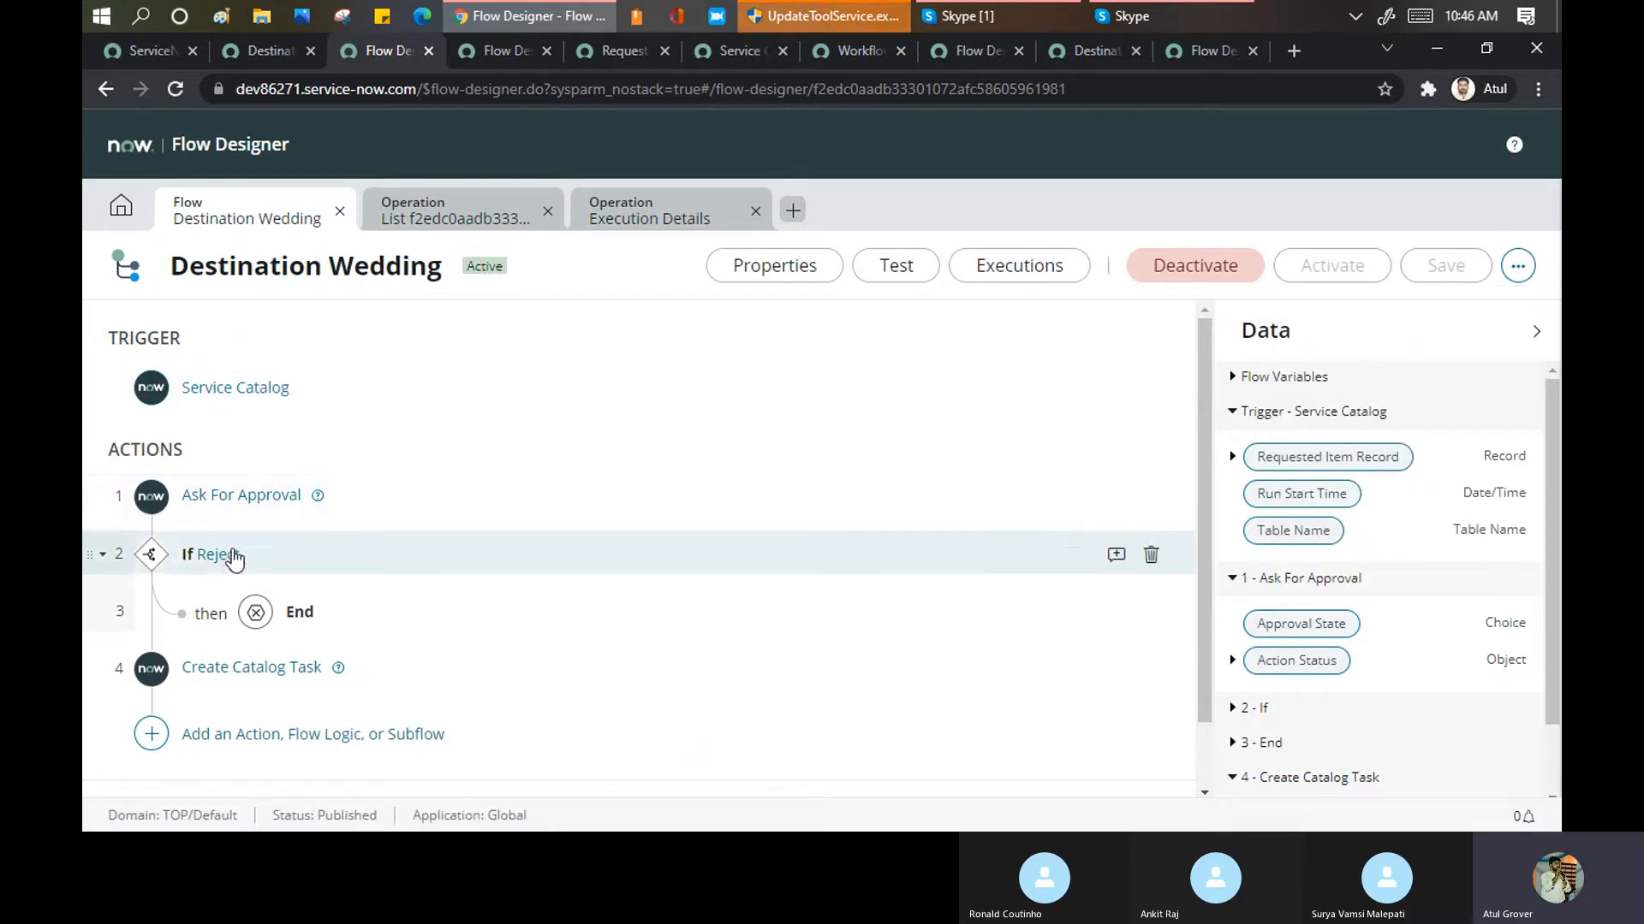
Deactivate the Destination Wedding flow, and check how the Laptop Request flow handles its manager approval before returning
mouse_move(1064, 476)
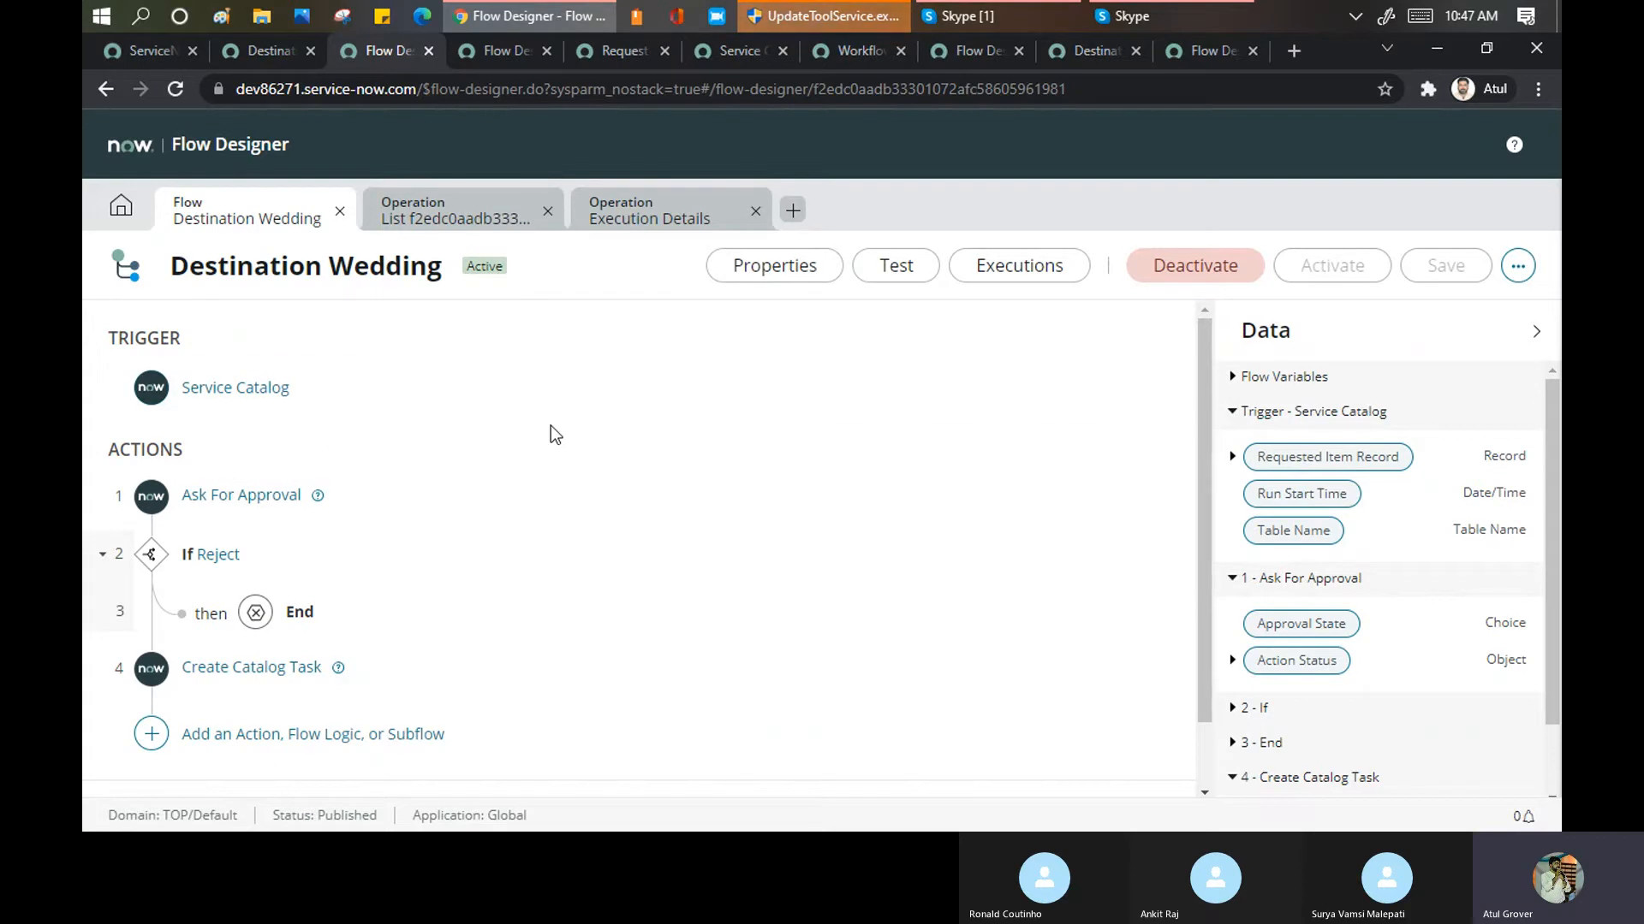
click(1174, 261)
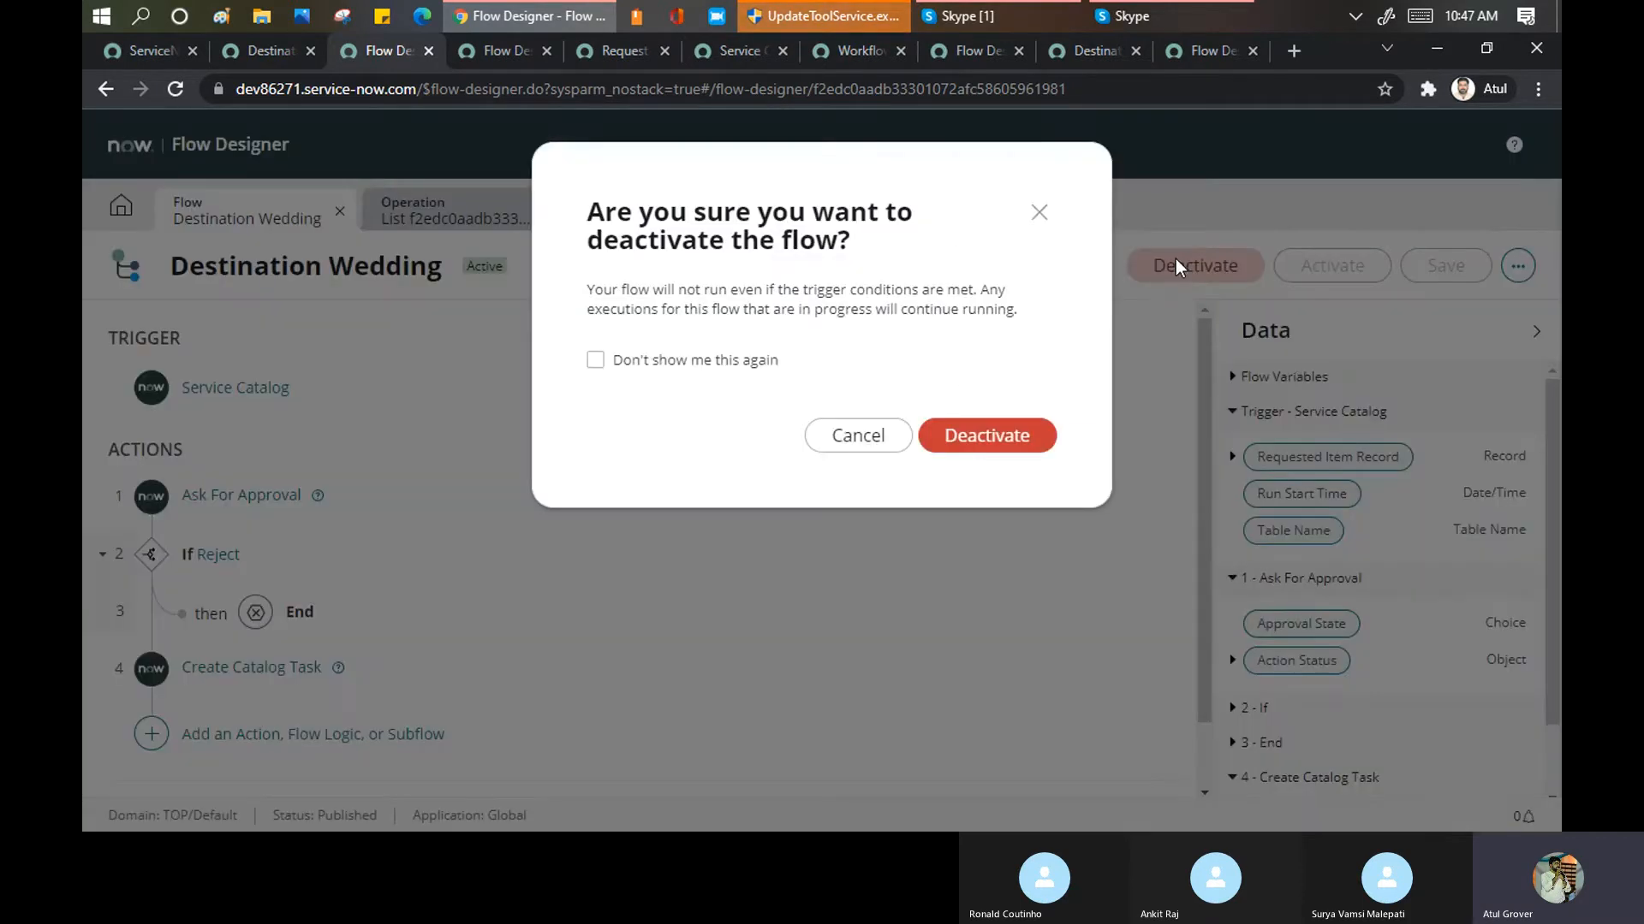
click(965, 461)
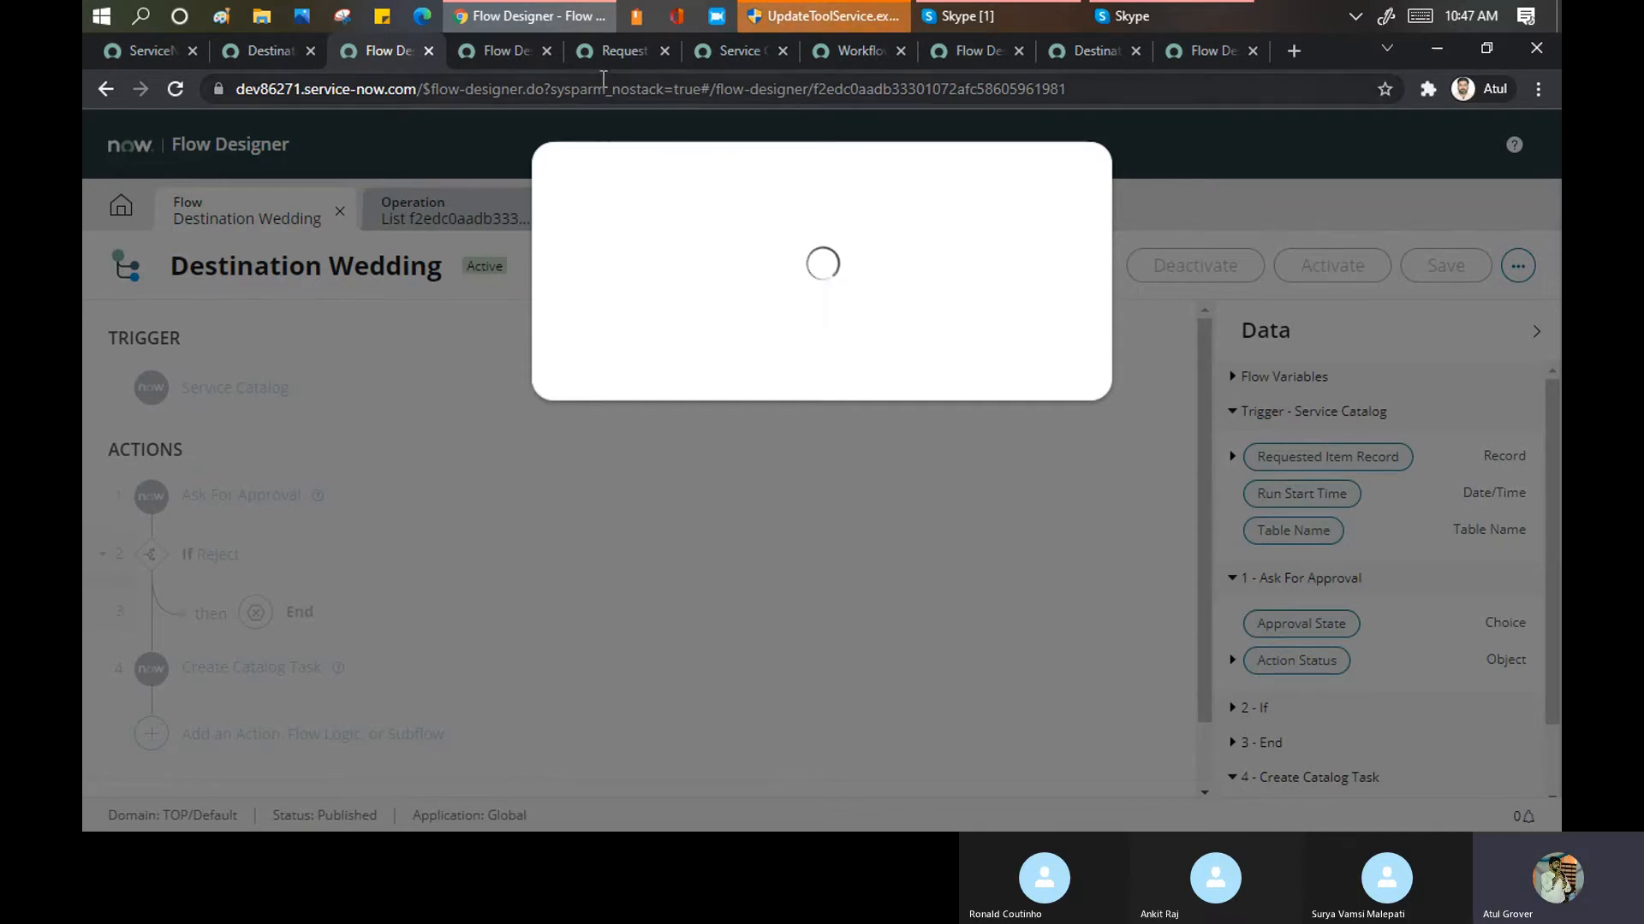
click(495, 54)
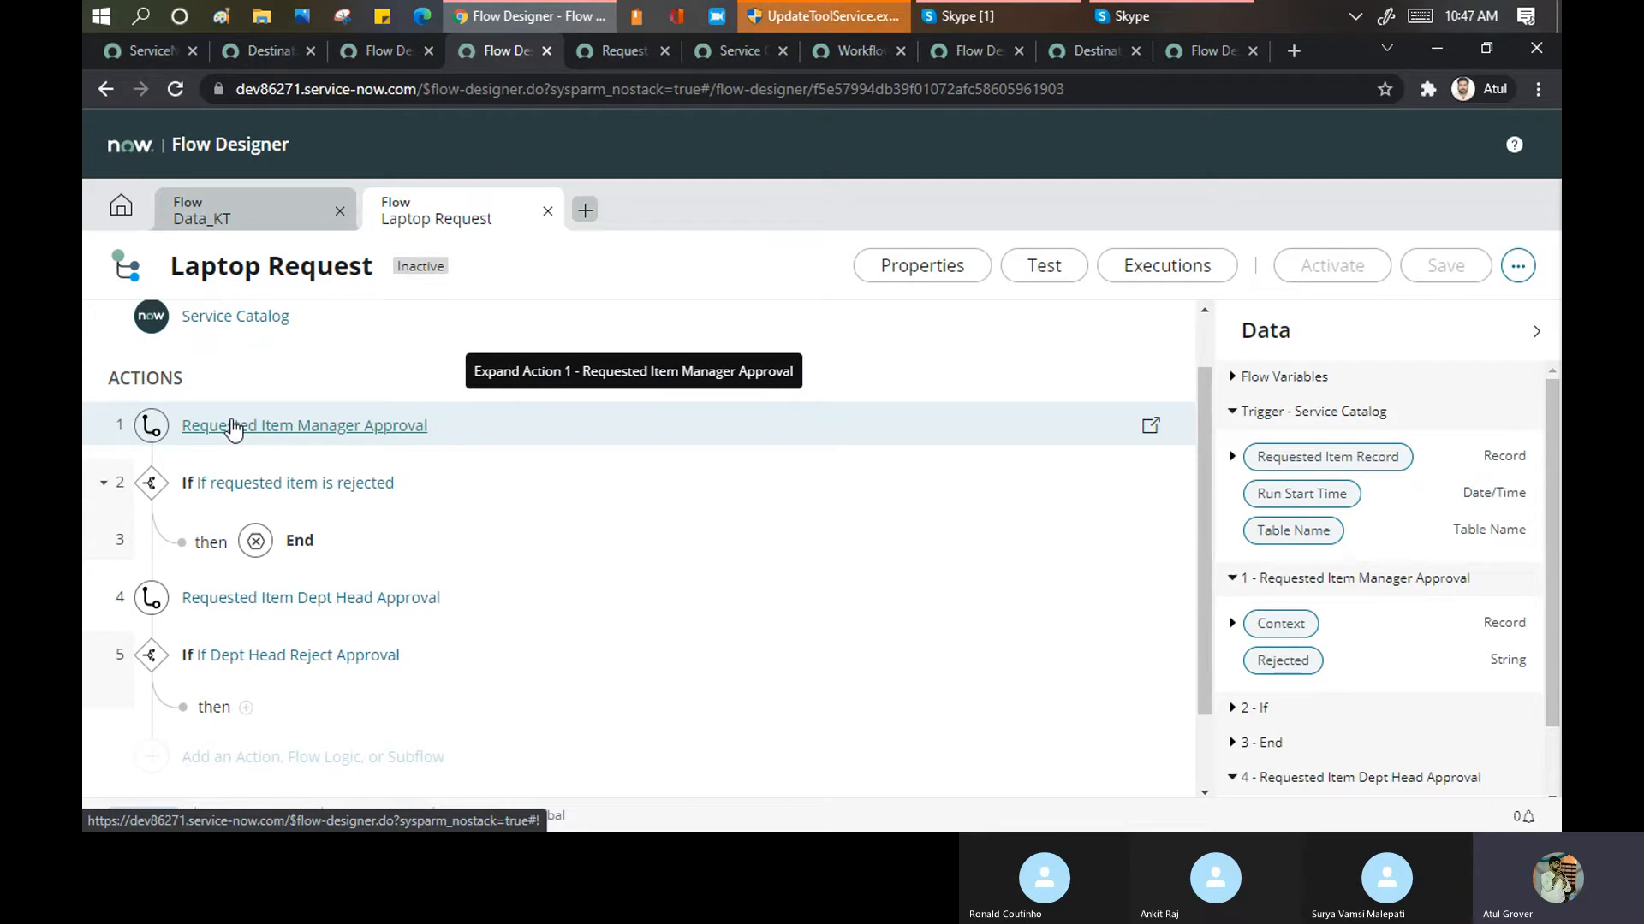
click(367, 50)
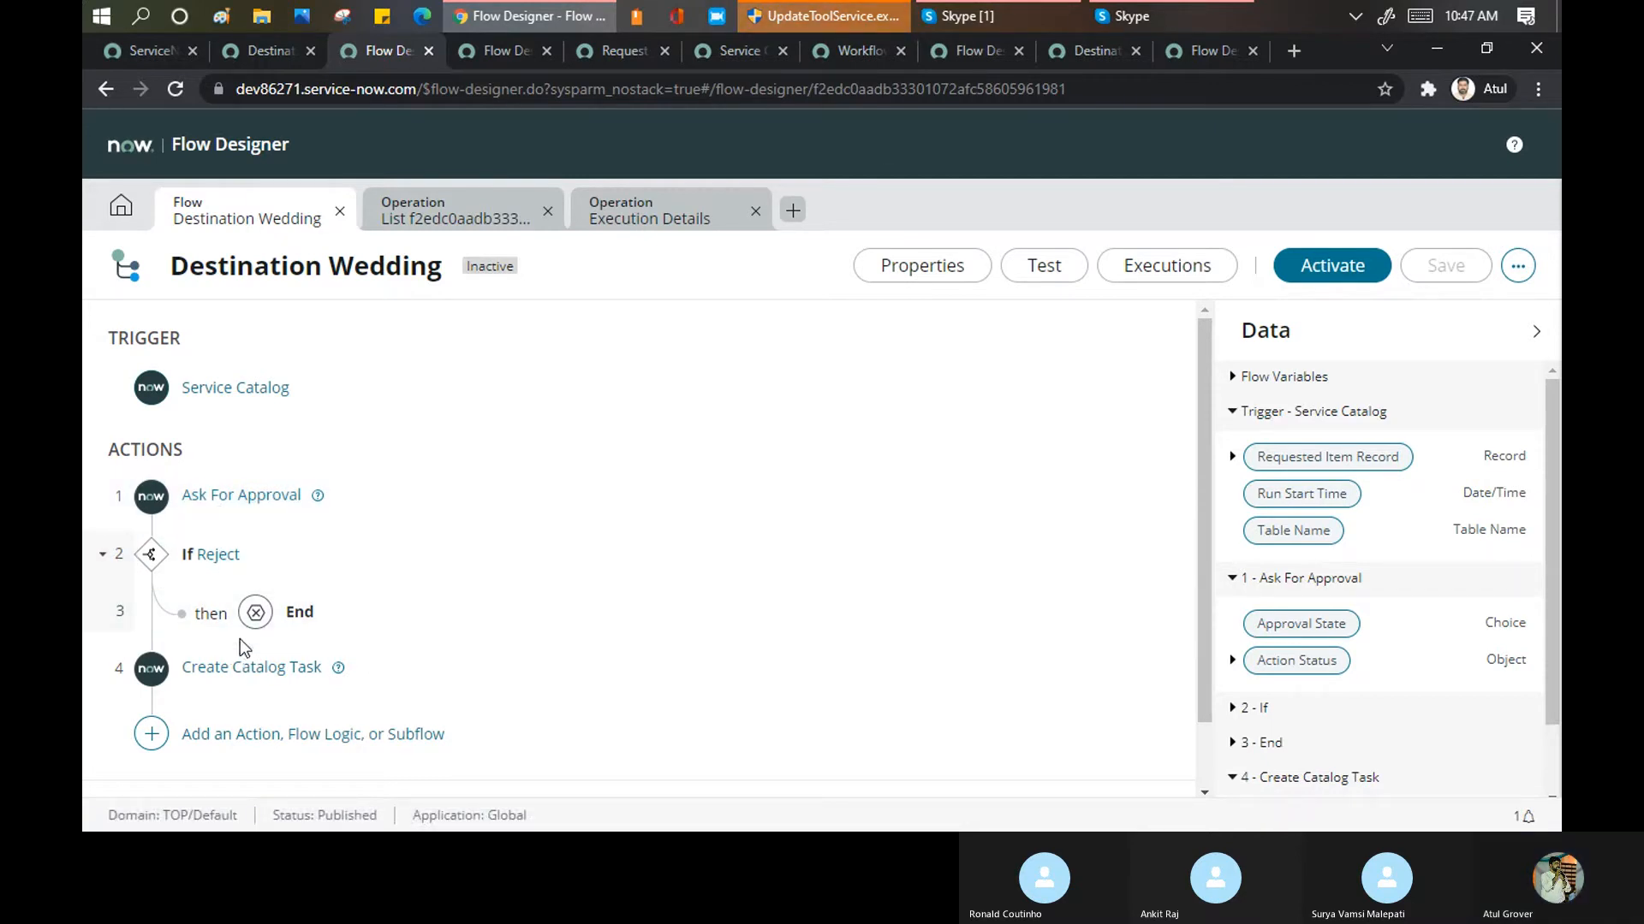
Try to find a "manager" action to insert between the Reject condition's End and the Create Catalog Task action
scroll(240, 639, down, 1)
scroll(270, 465, up, 1)
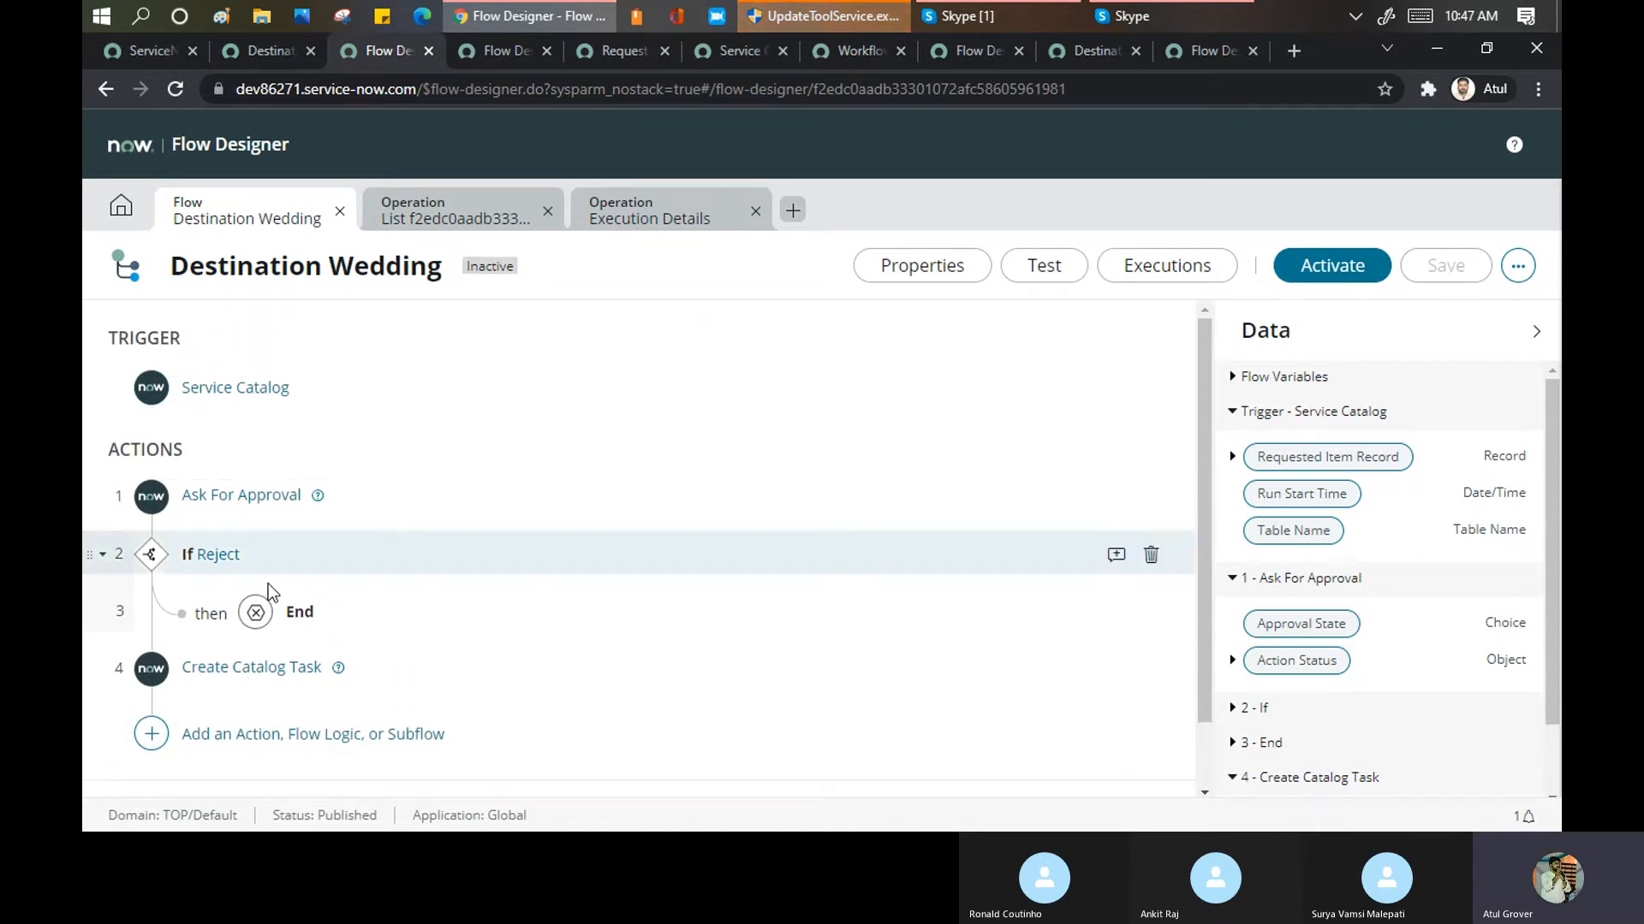
click(153, 644)
click(269, 654)
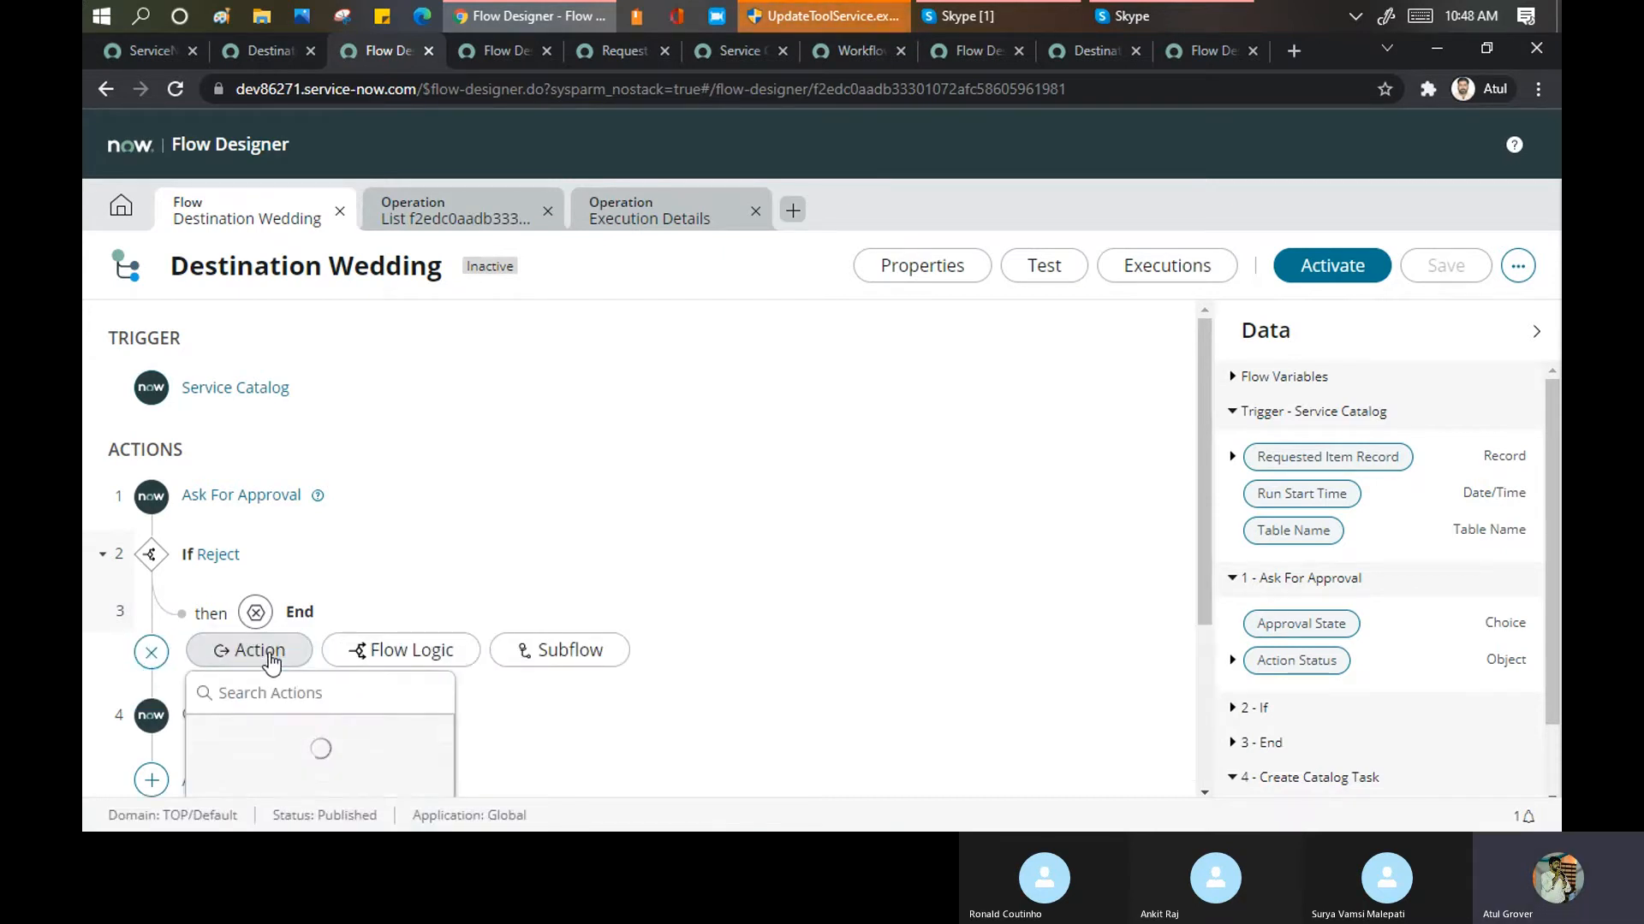
scroll(517, 404, down, 3)
click(387, 478)
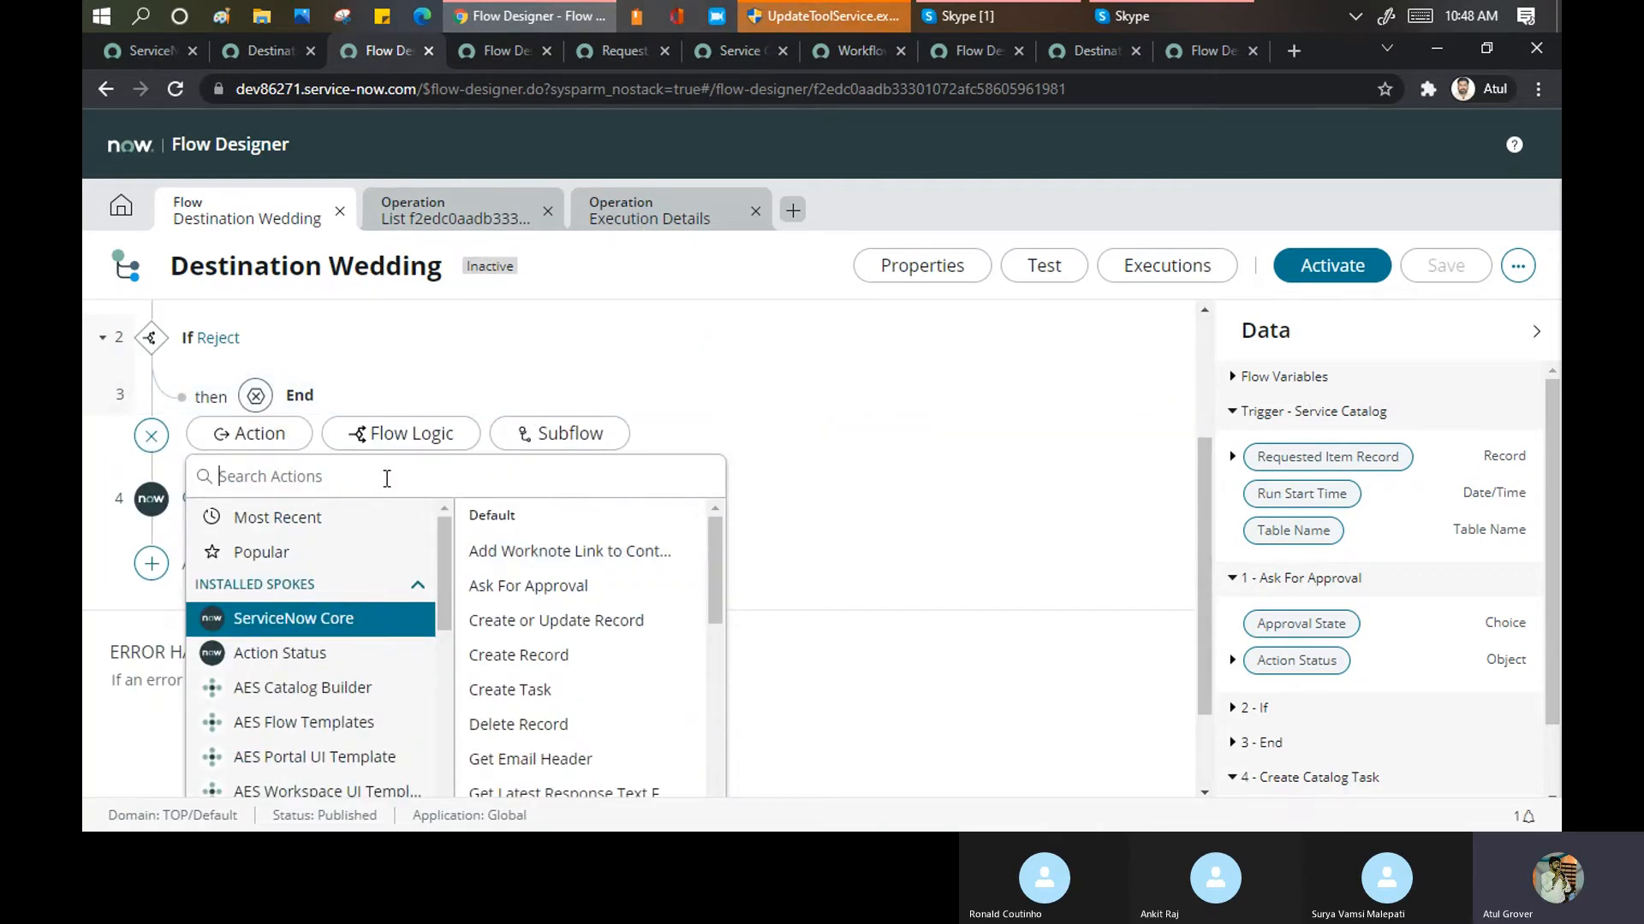
text(manager)
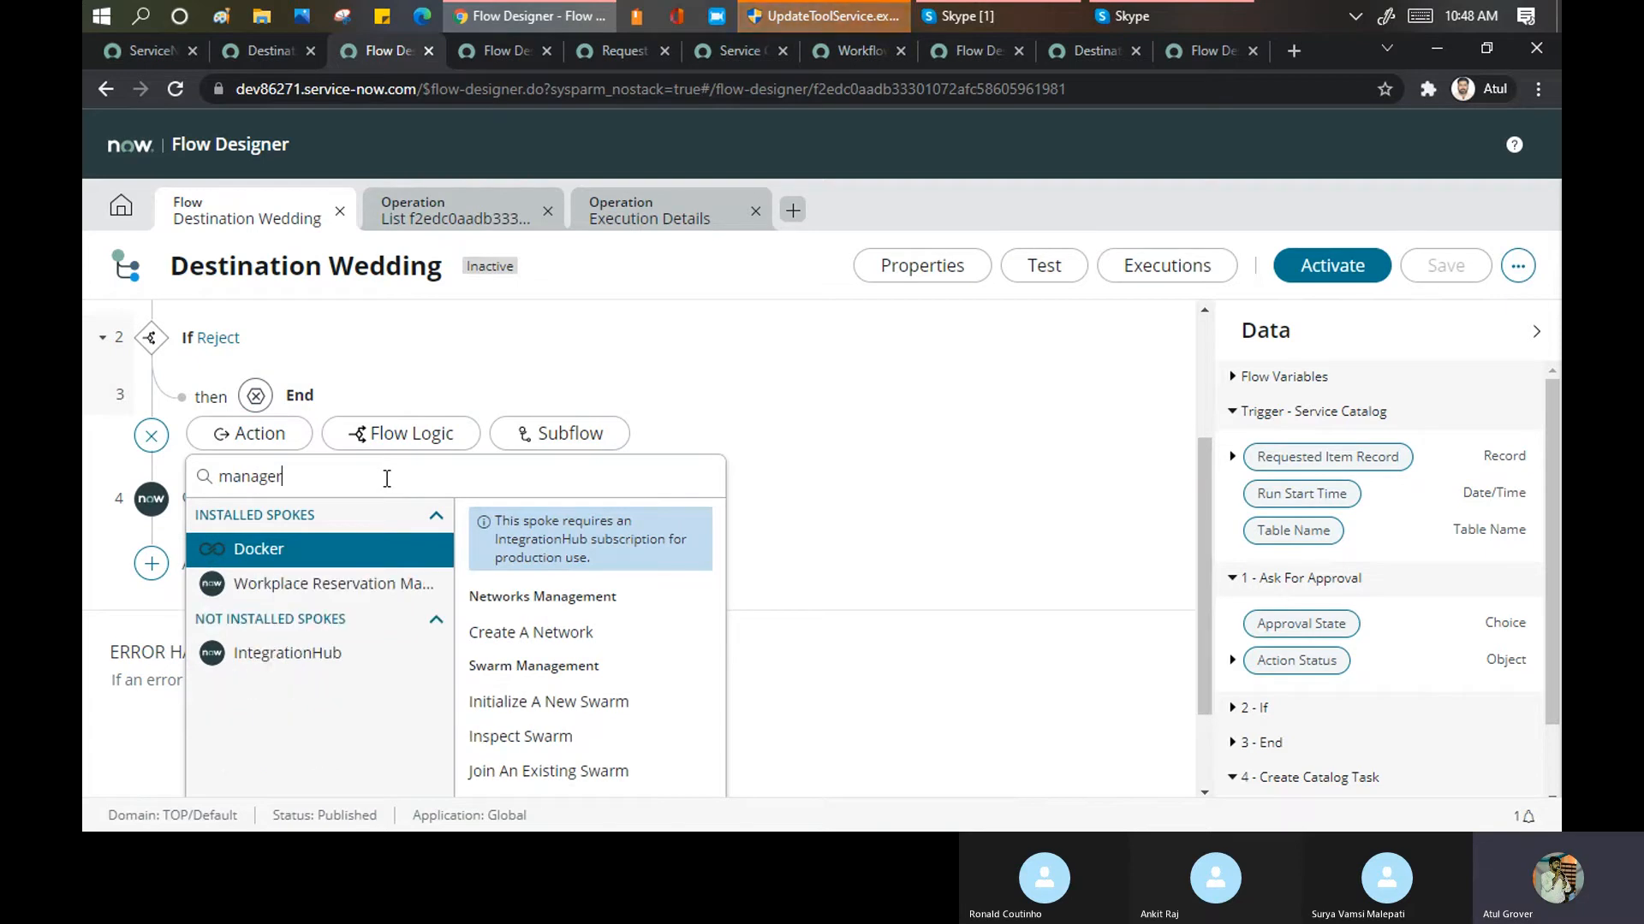
scroll(619, 561, down, 2)
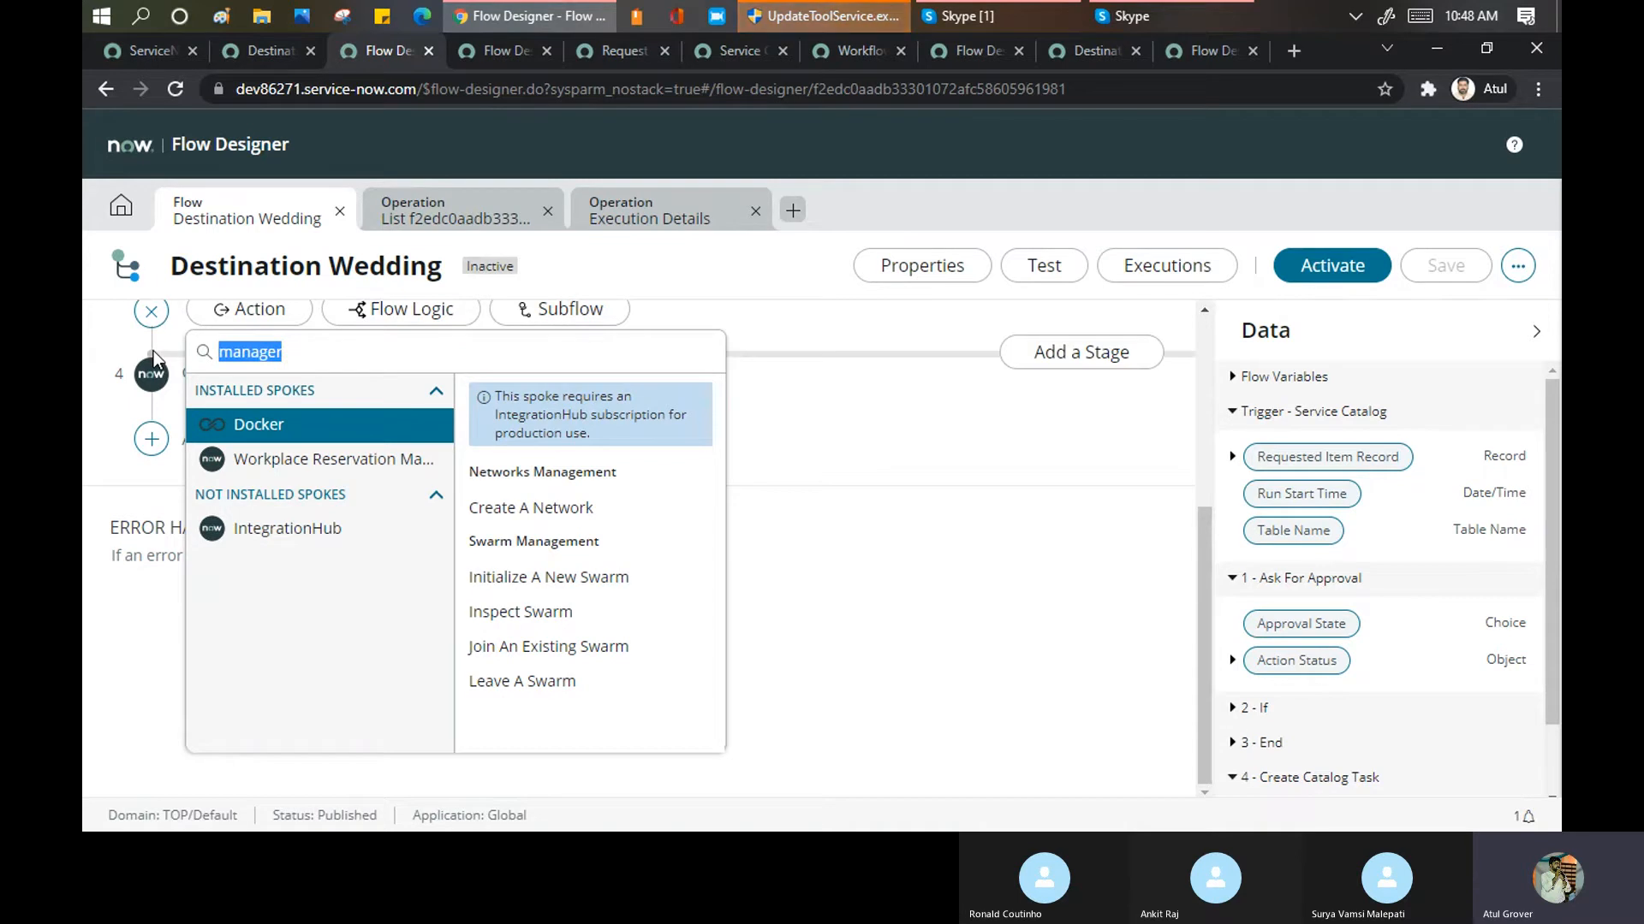
key(Escape)
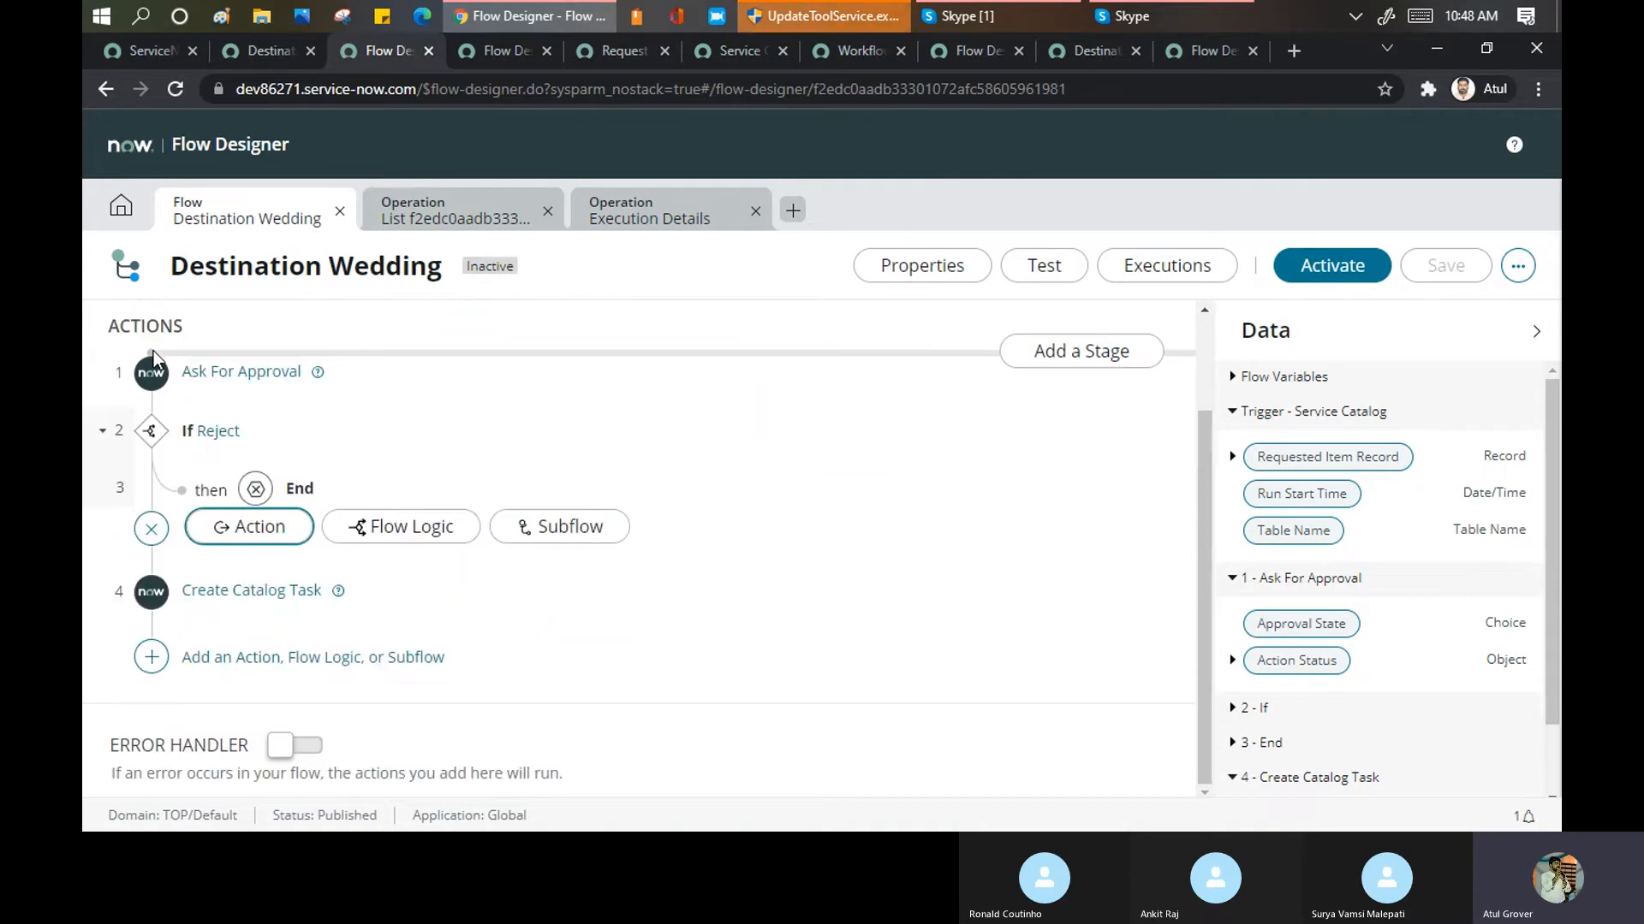
Try inserting the Service Fulfillment Steps - Manager approval subflow between the Reject condition's End and the Create Catalog Task action
click(584, 545)
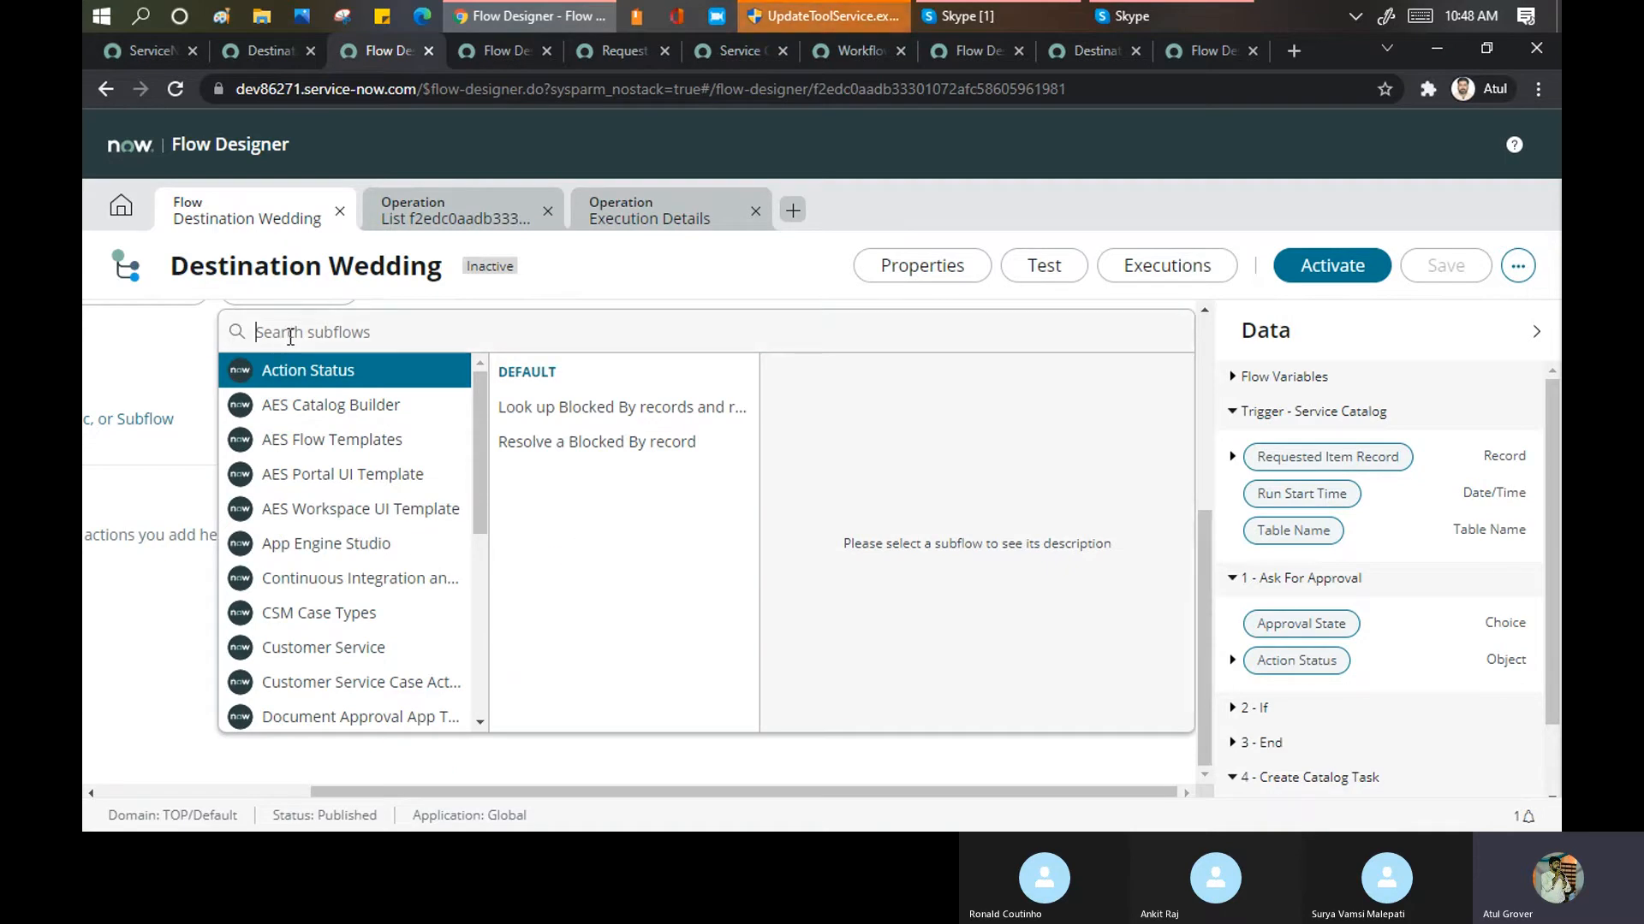
text(mana)
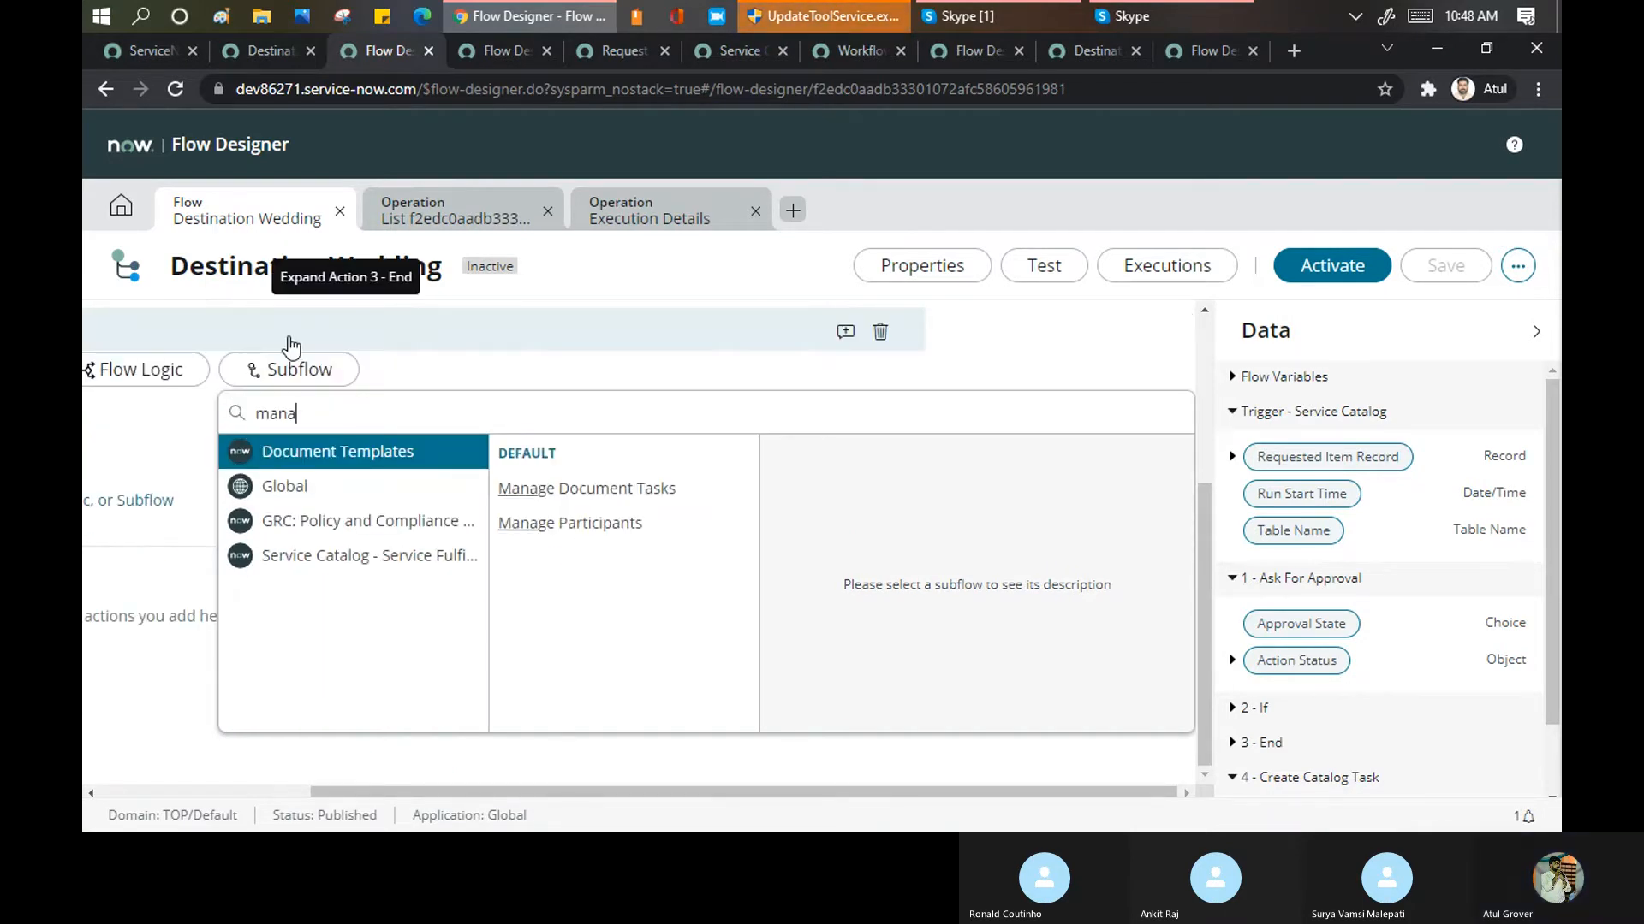
click(289, 491)
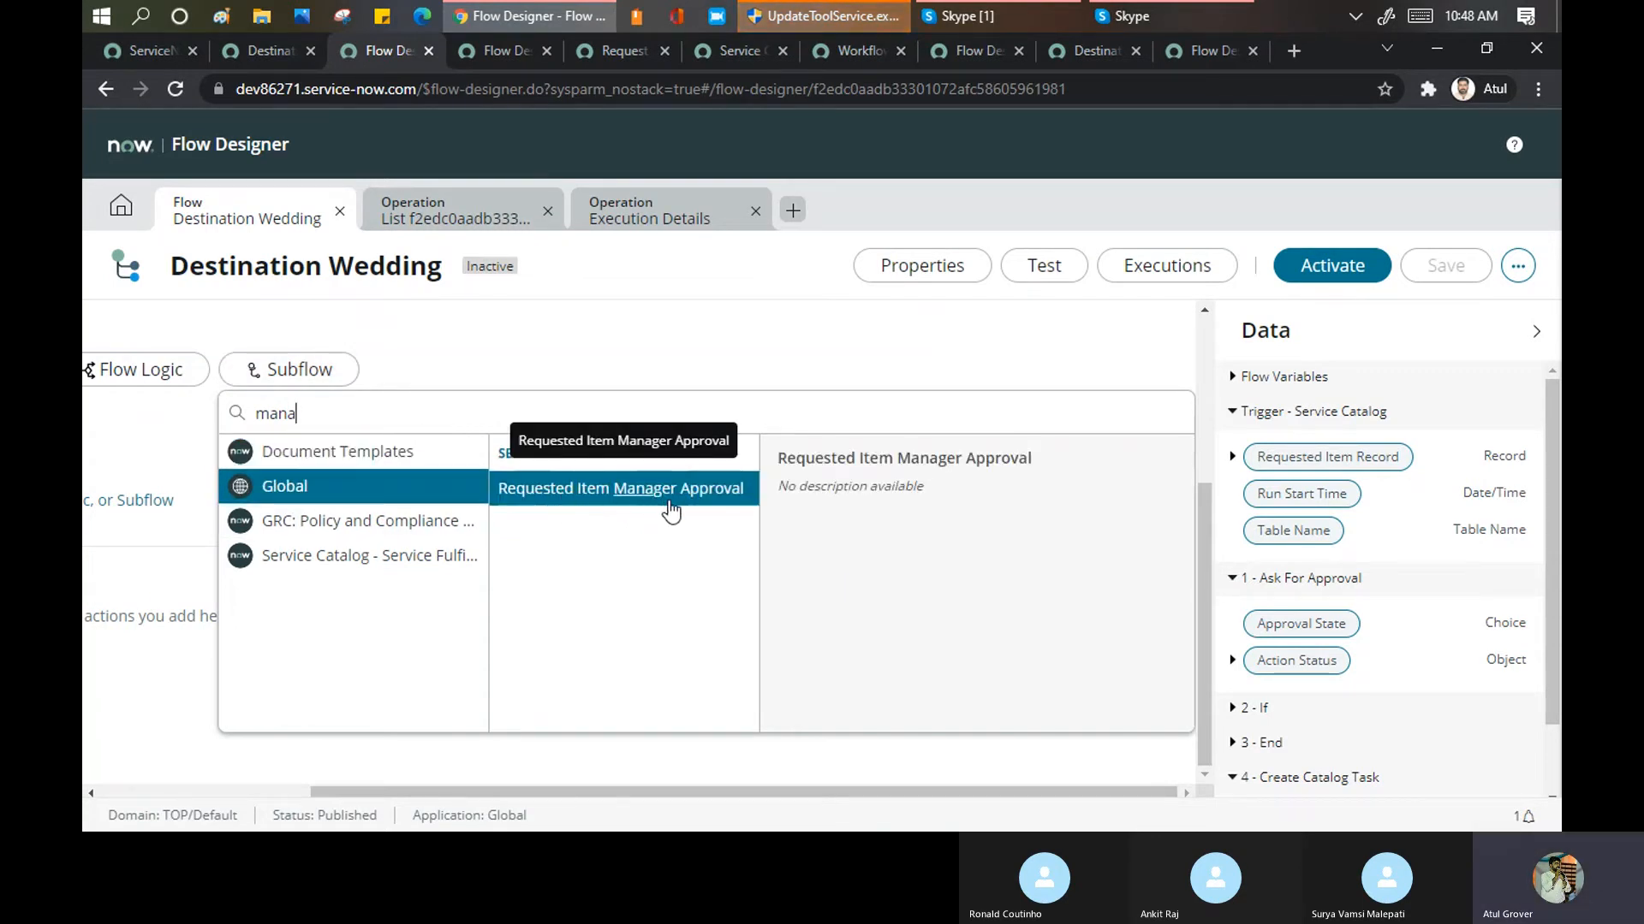
click(330, 561)
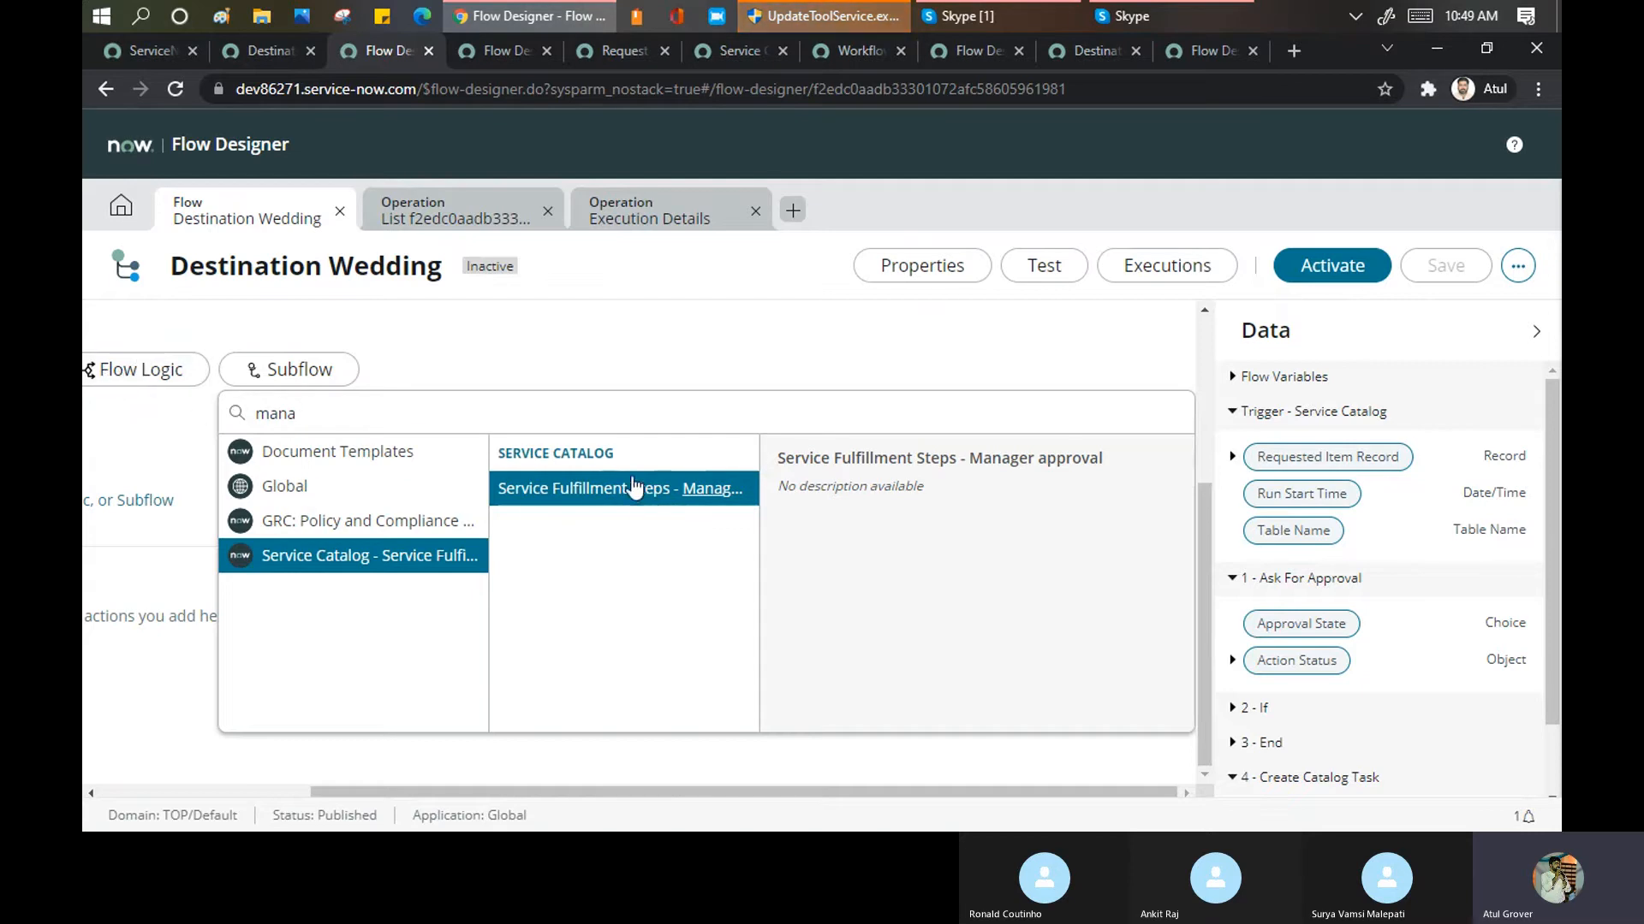
click(590, 490)
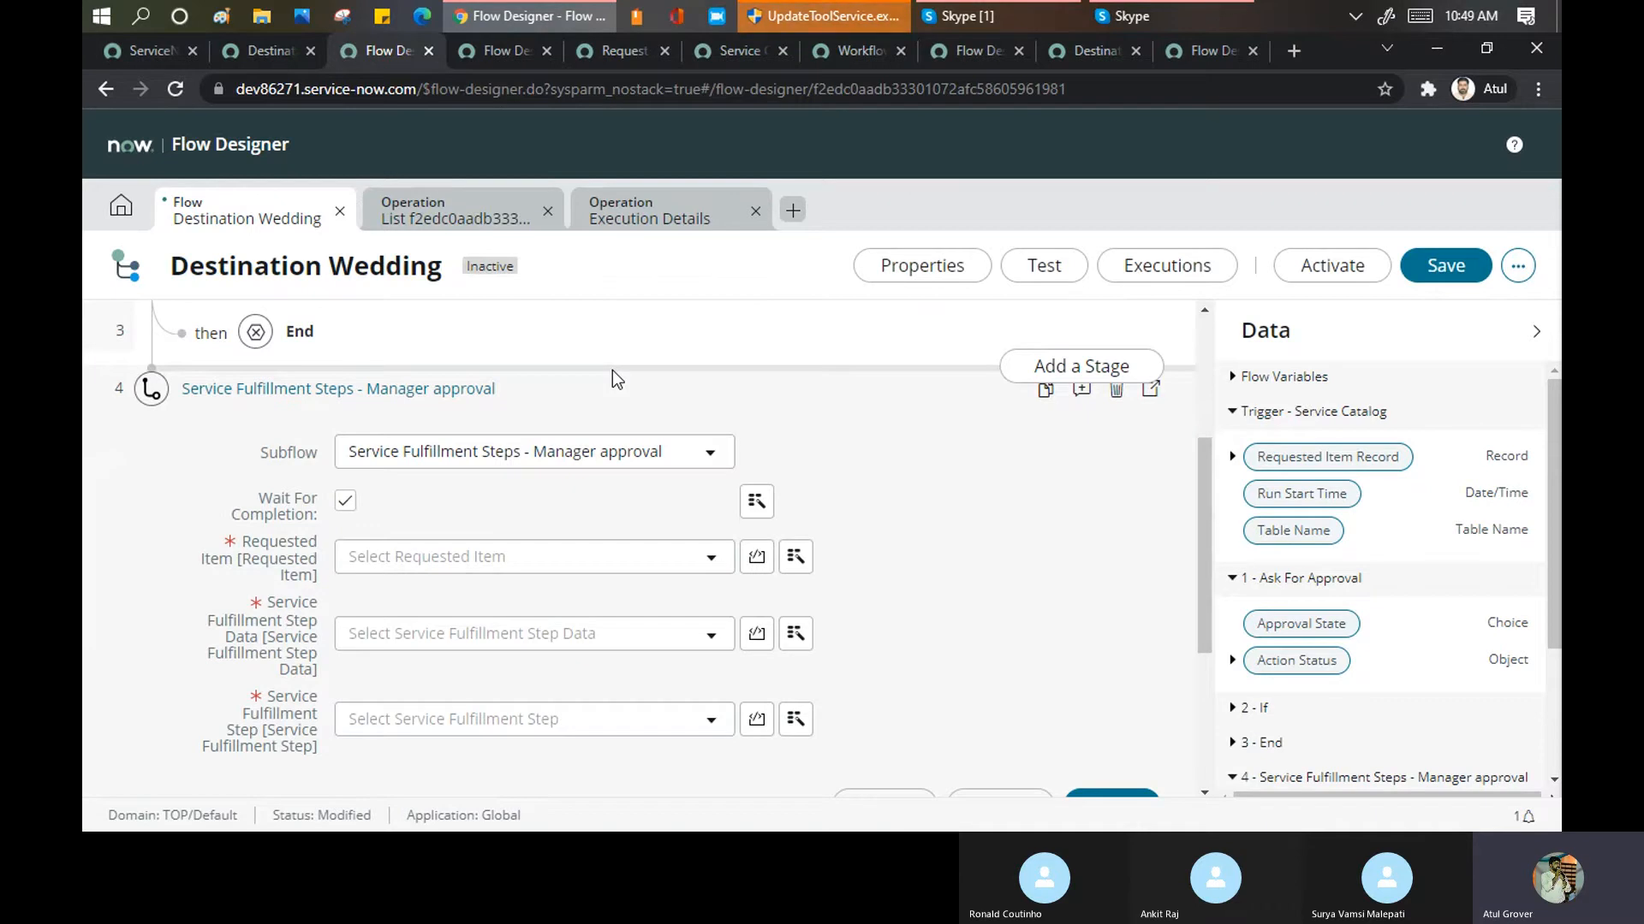
Set the new subflow's Requested Item input to the Service Catalog trigger's Requested Item Record
scroll(993, 447, down, 1)
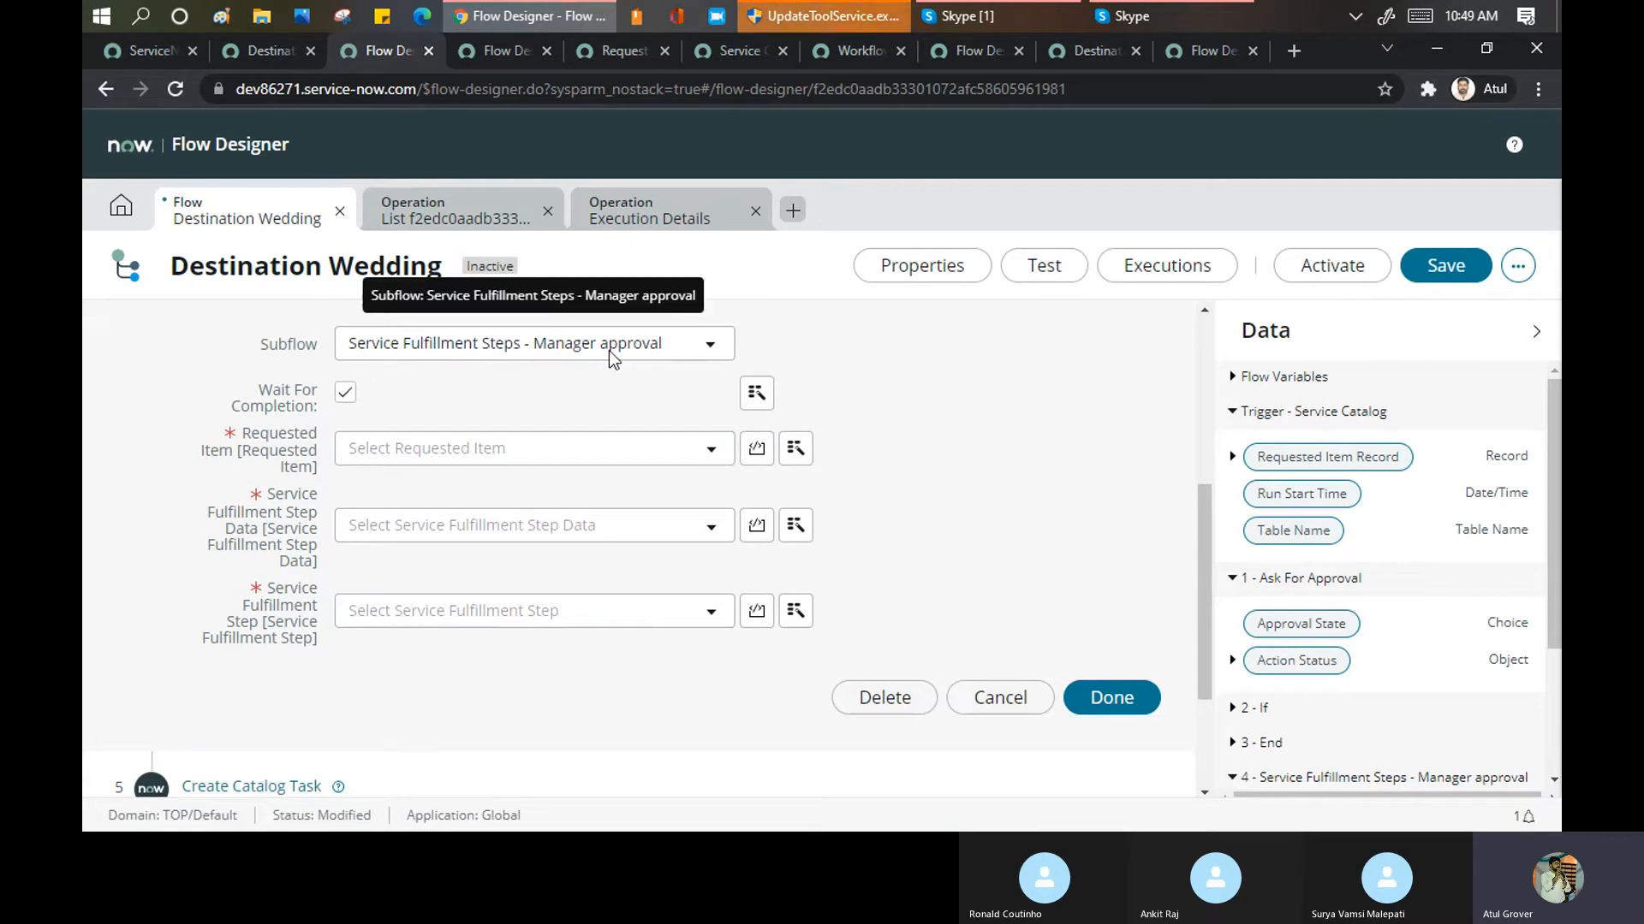
click(797, 449)
click(843, 548)
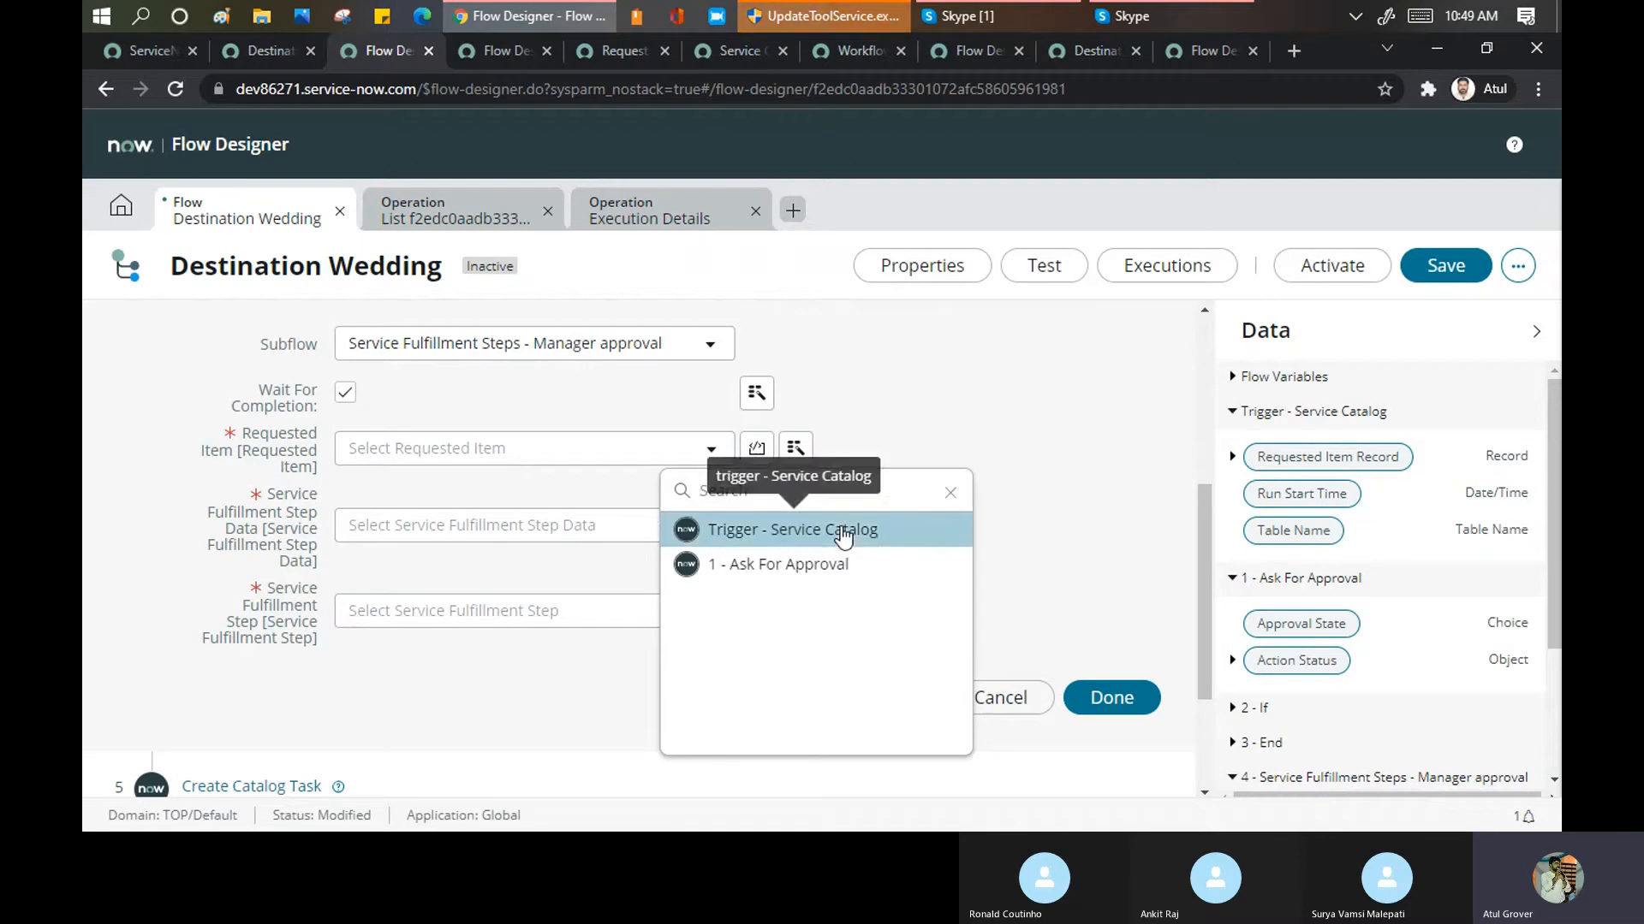
click(931, 538)
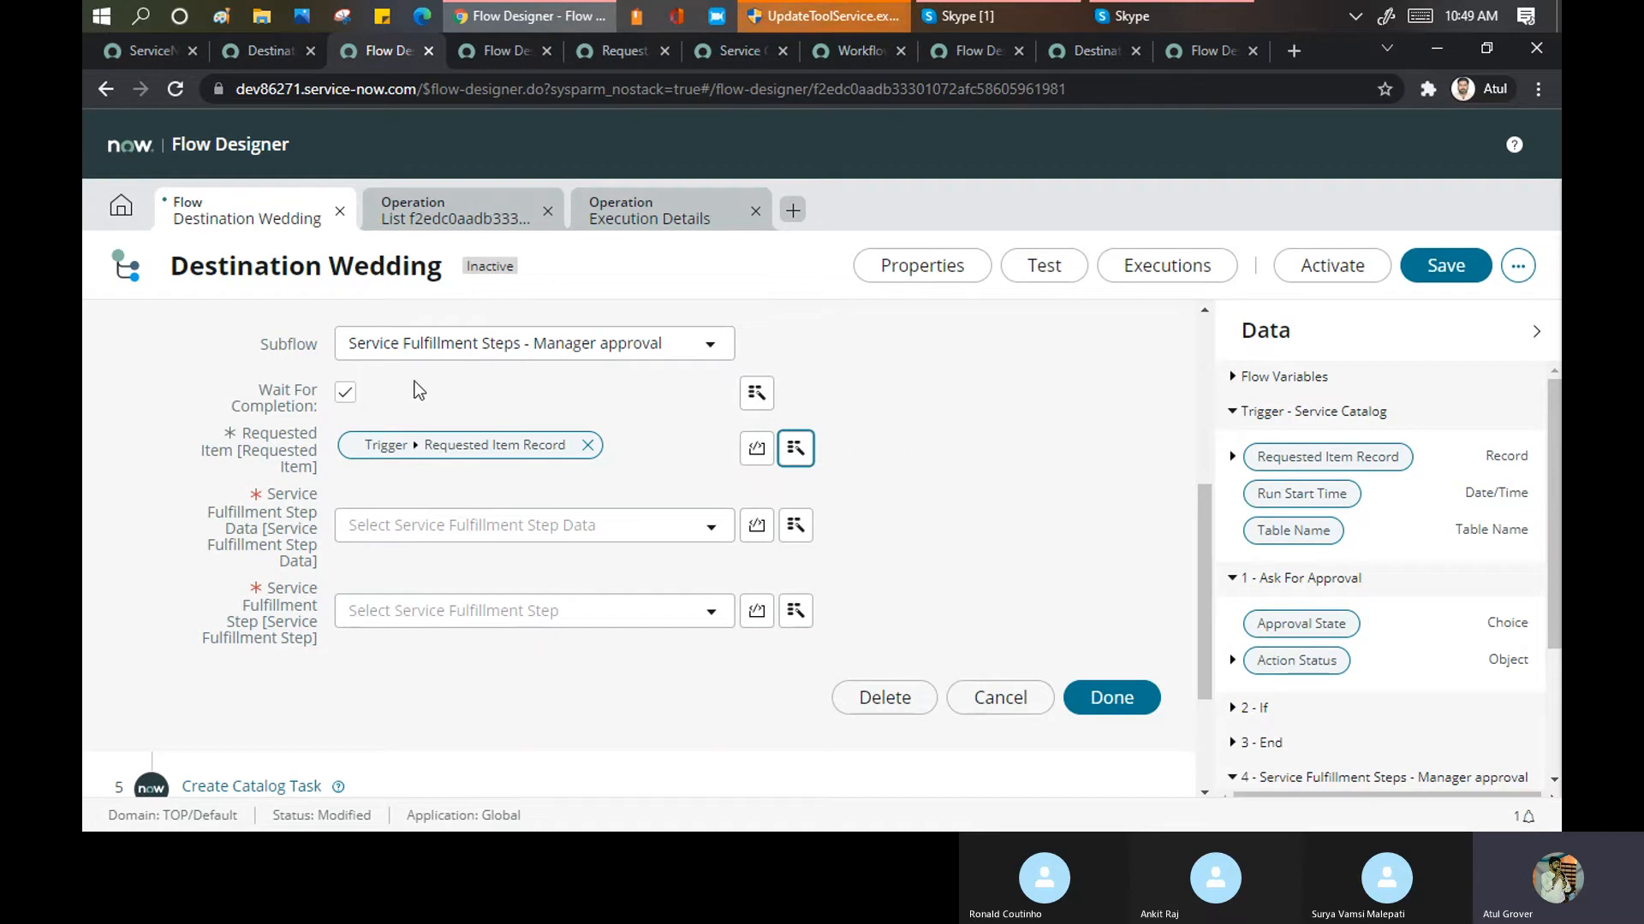
Check which inputs the Requested Item Manager Approval subflow uses in the Laptop Request flow, and return to the Destination Wedding flow
scroll(417, 390, up, 1)
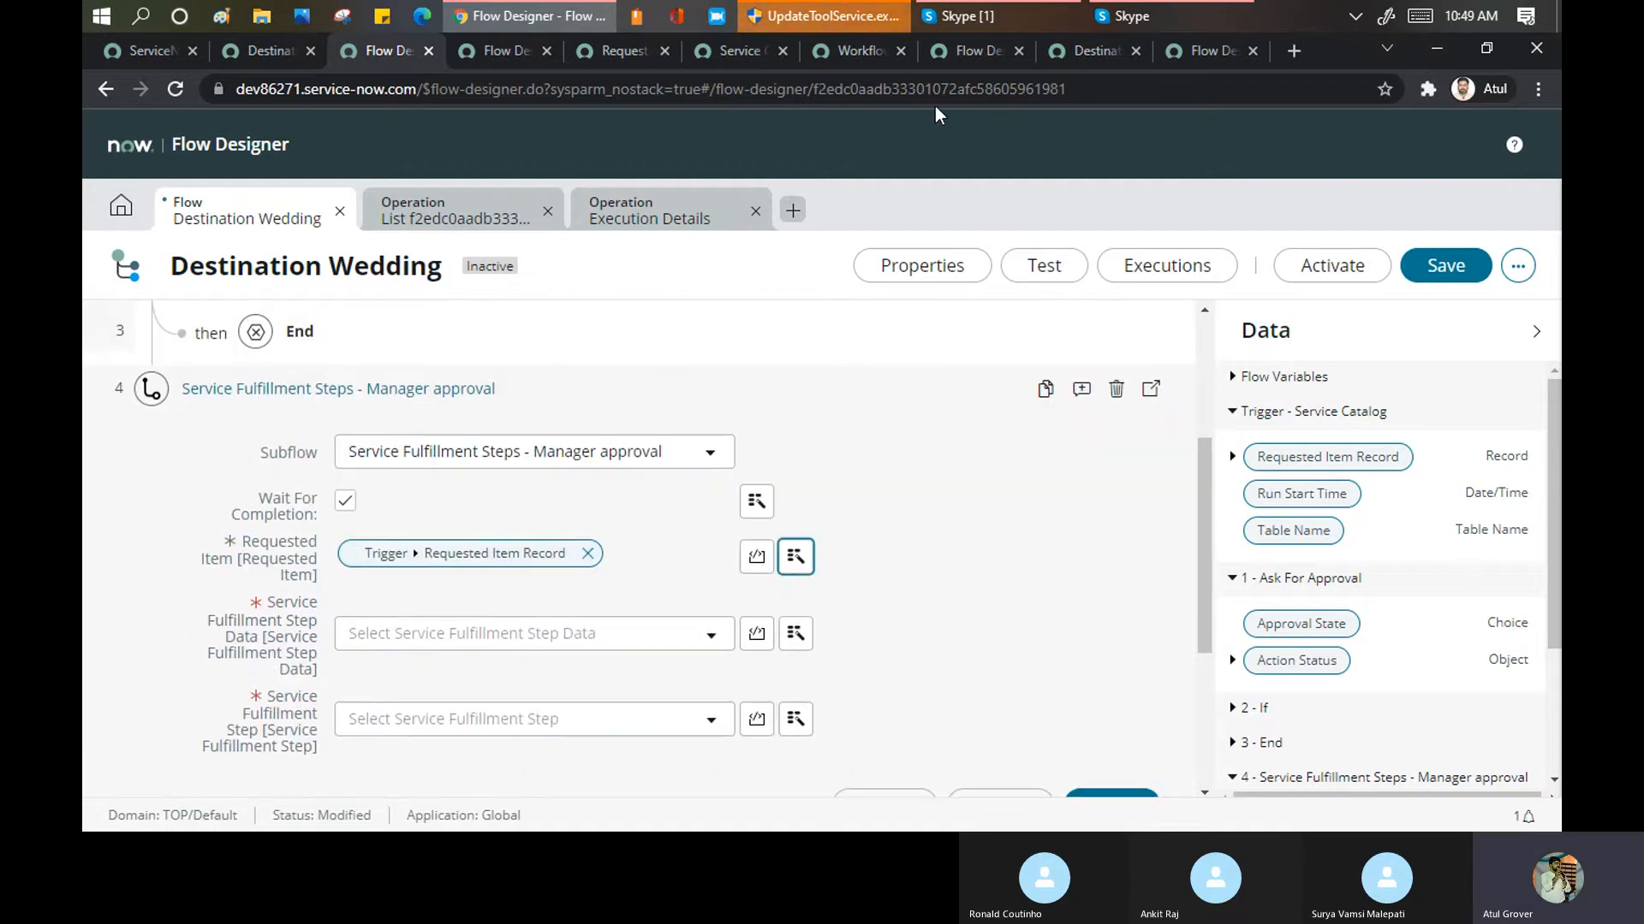
click(508, 54)
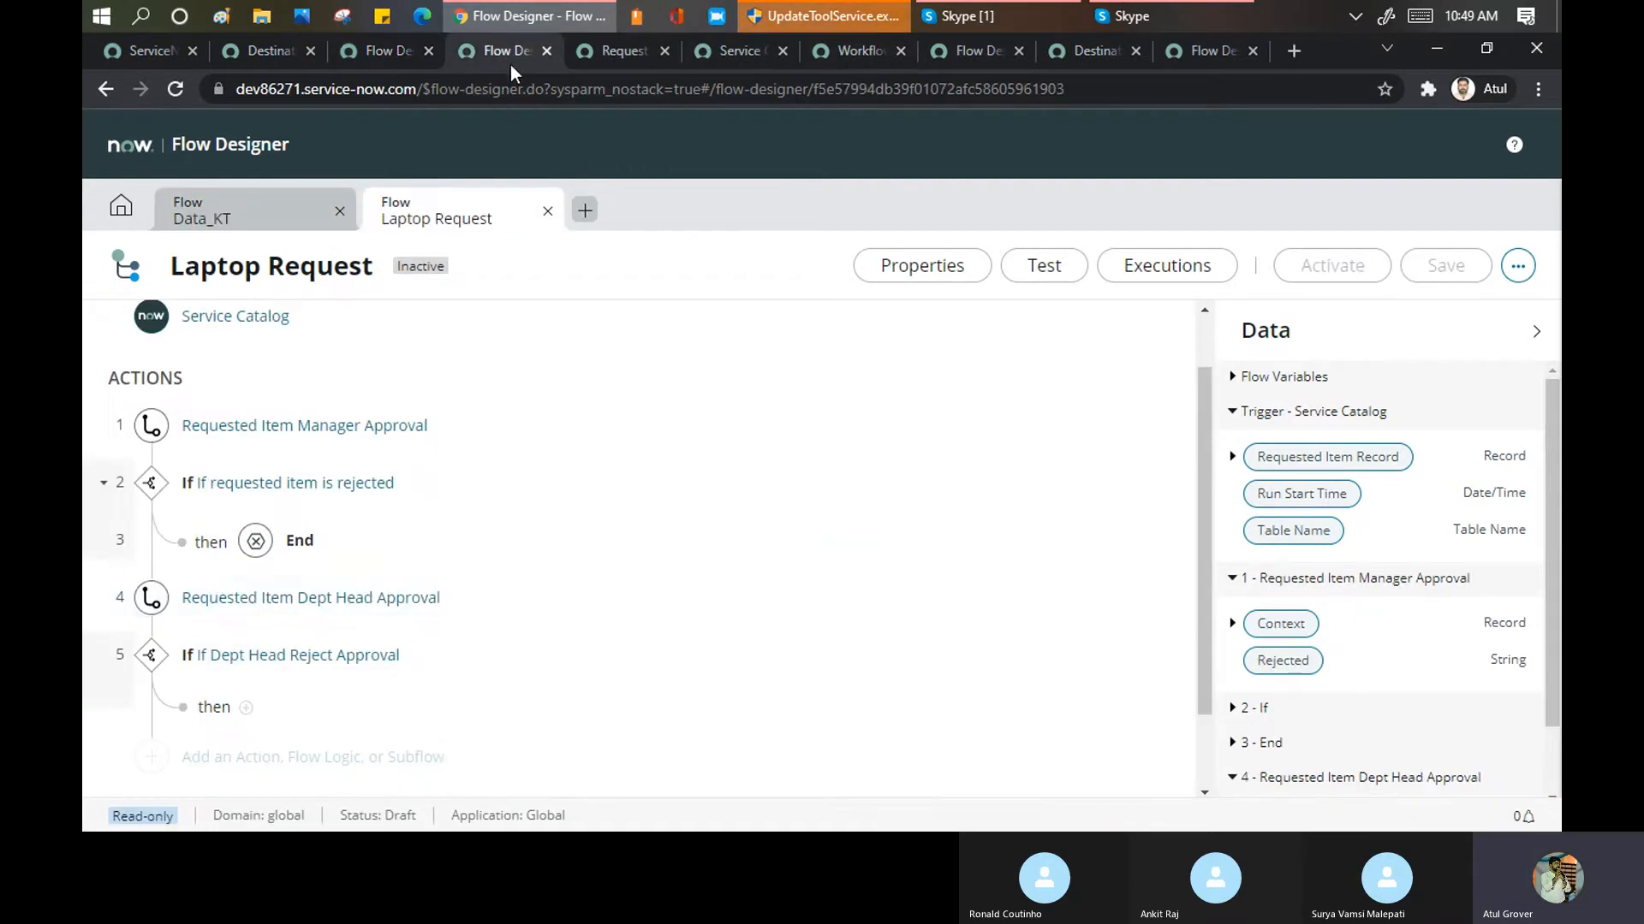
click(254, 428)
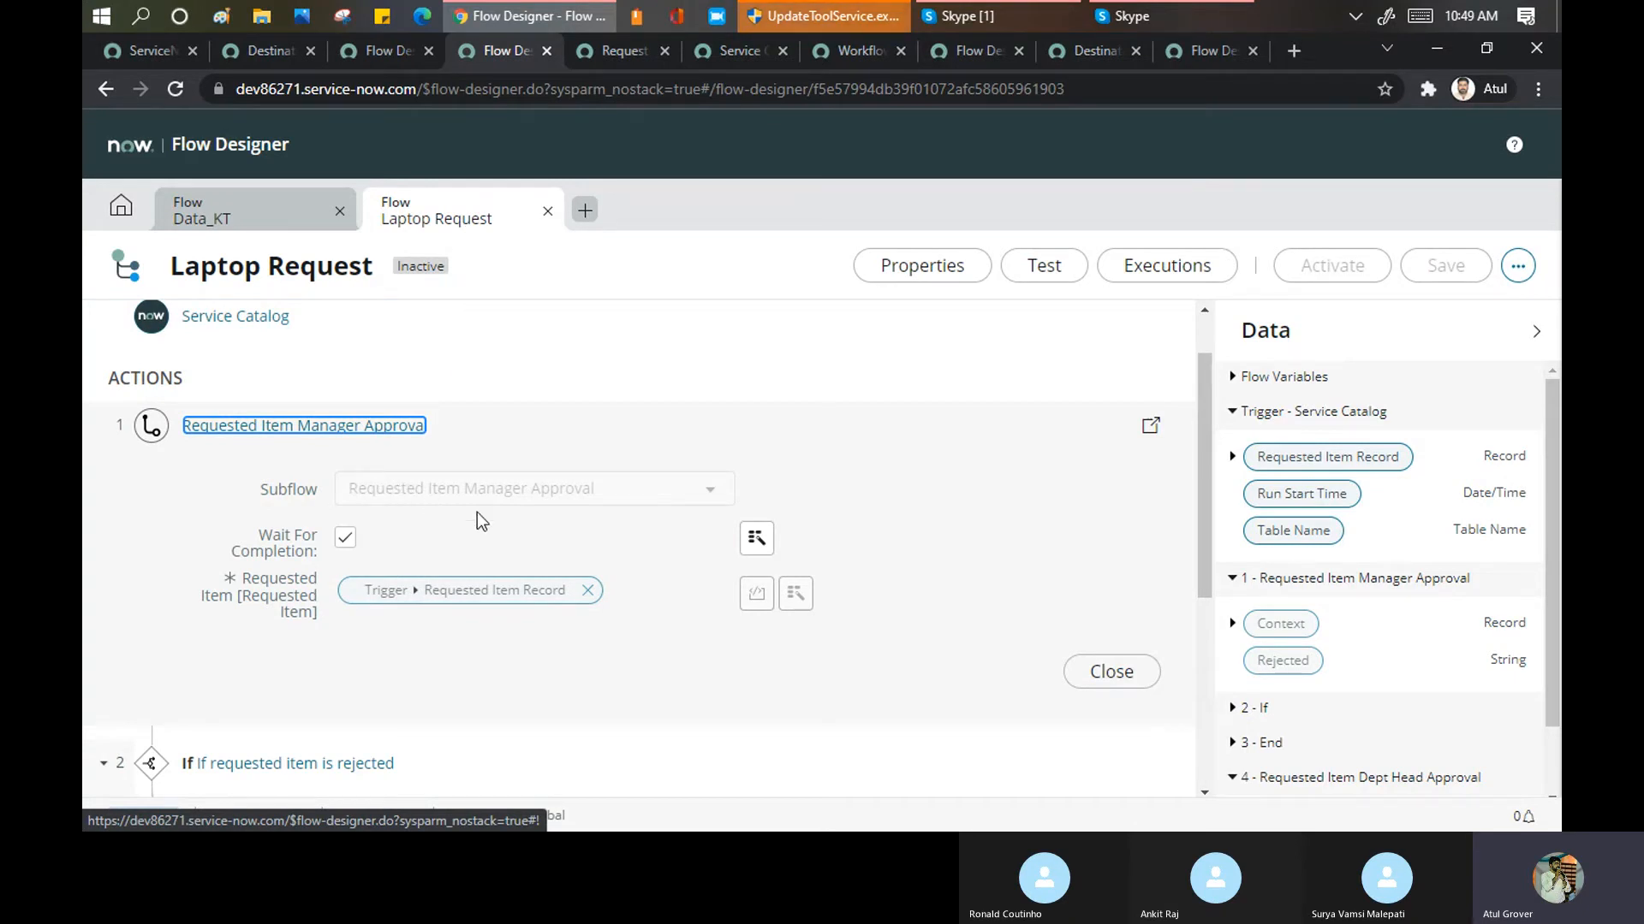
key(ctrl+shift+Tab)
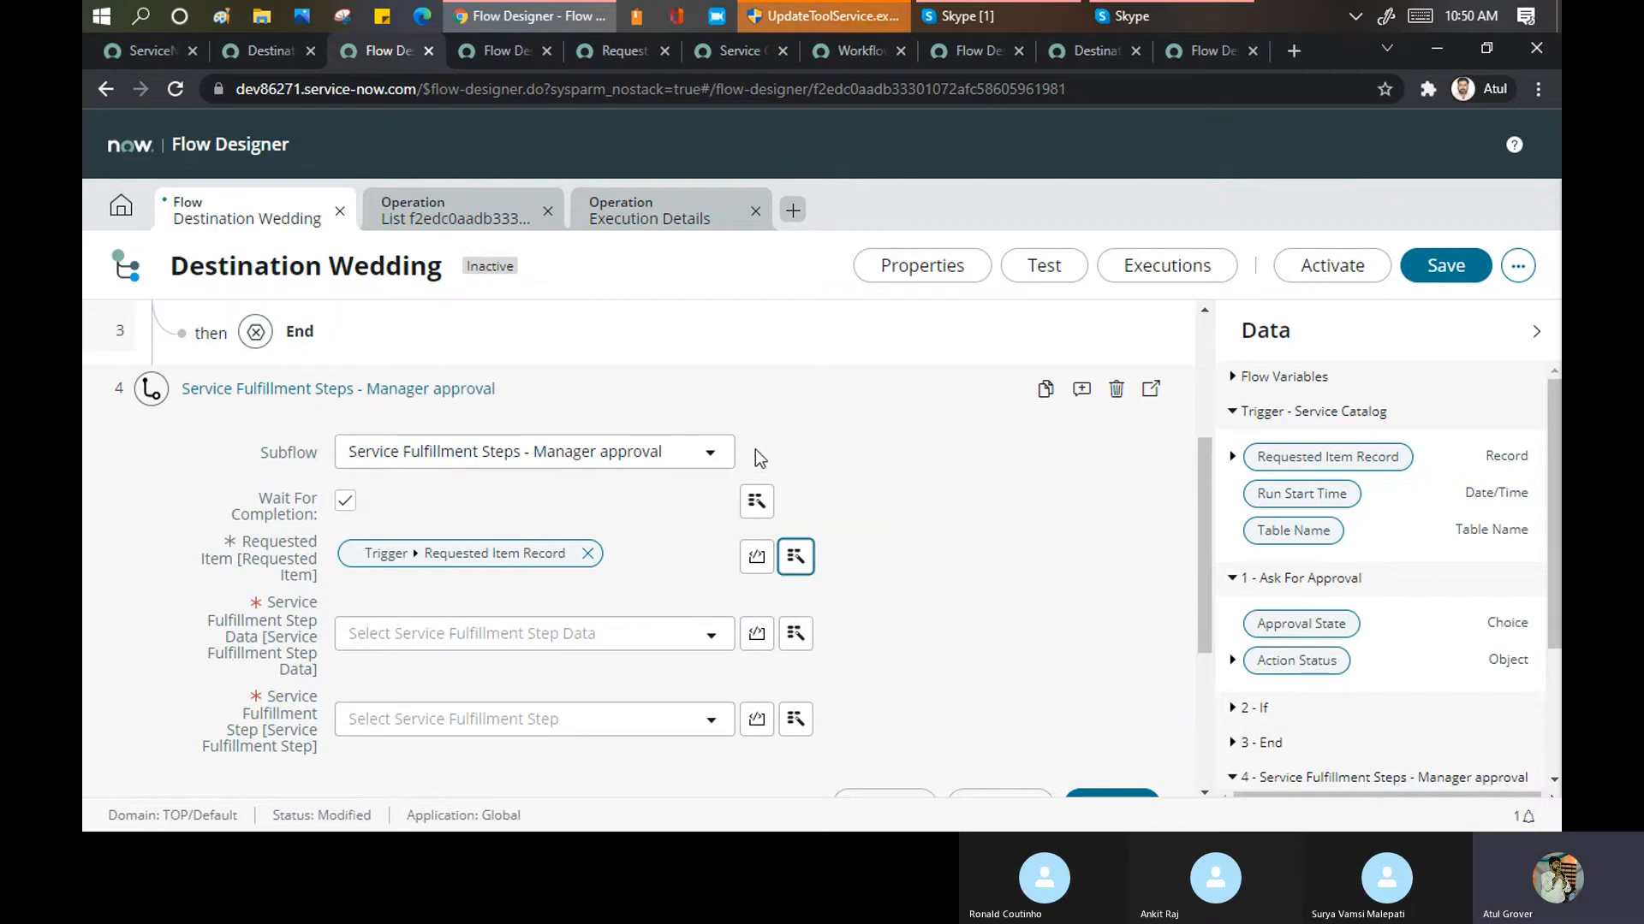
Review the subflow's remaining required fulfillment step inputs and discard the unfinished Service Fulfillment Steps - Manager approval subflow
scroll(756, 449, down, 1)
scroll(764, 456, down, 2)
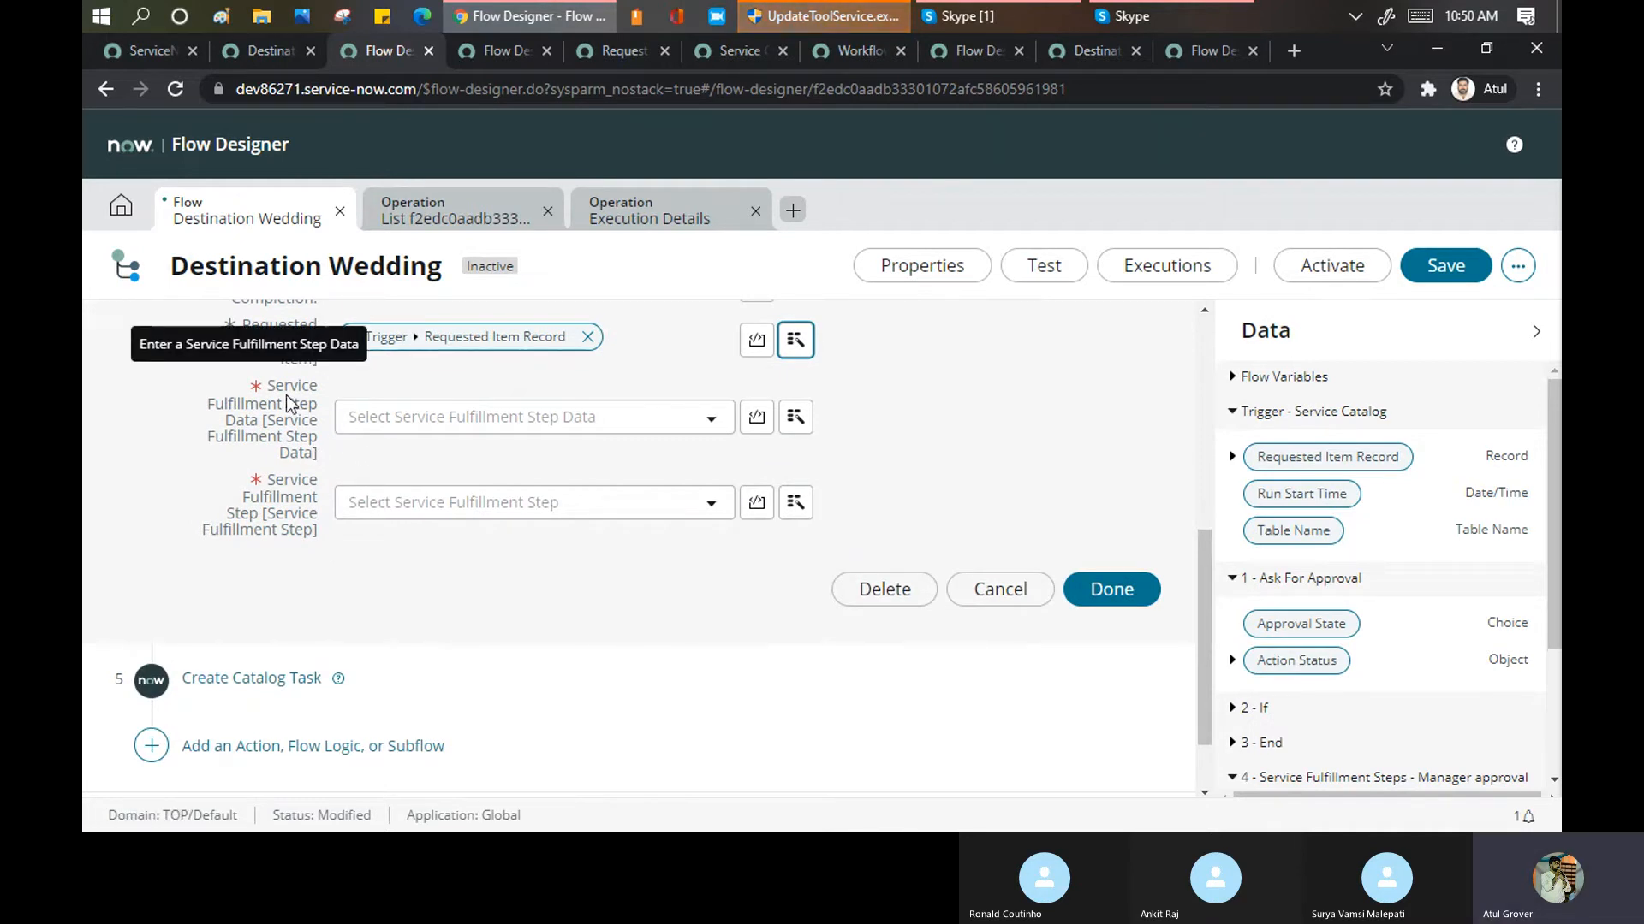
click(998, 590)
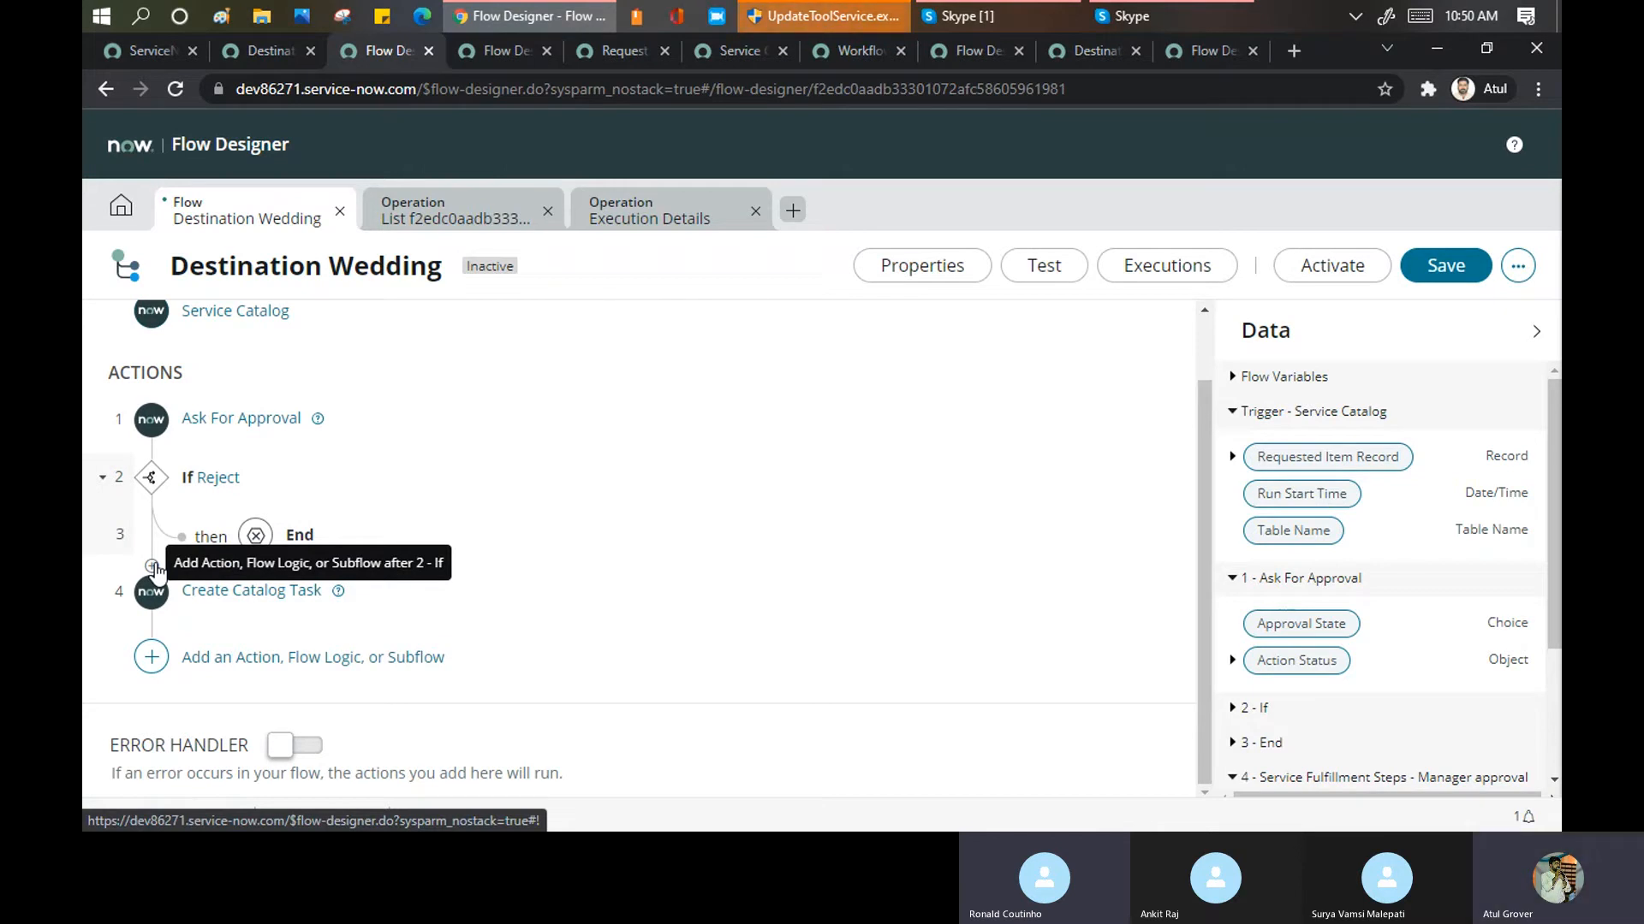
Compare the Global and Service Catalog manager approval subflows, and try adding Service Fulfillment Steps - Manager approval again after the Reject condition
click(153, 568)
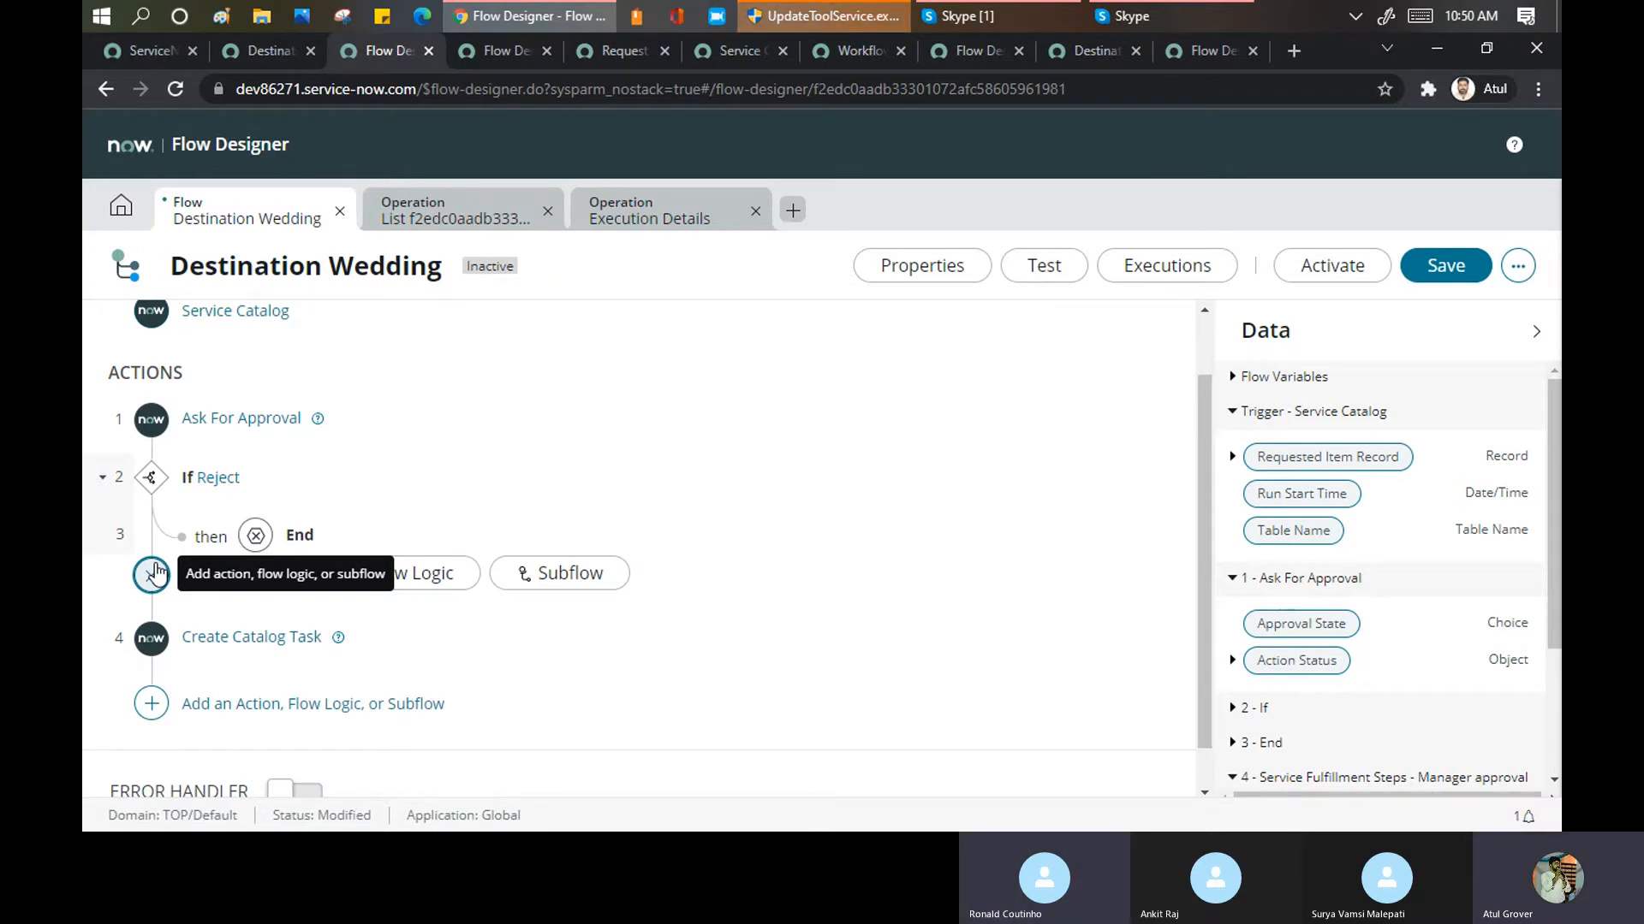
click(560, 573)
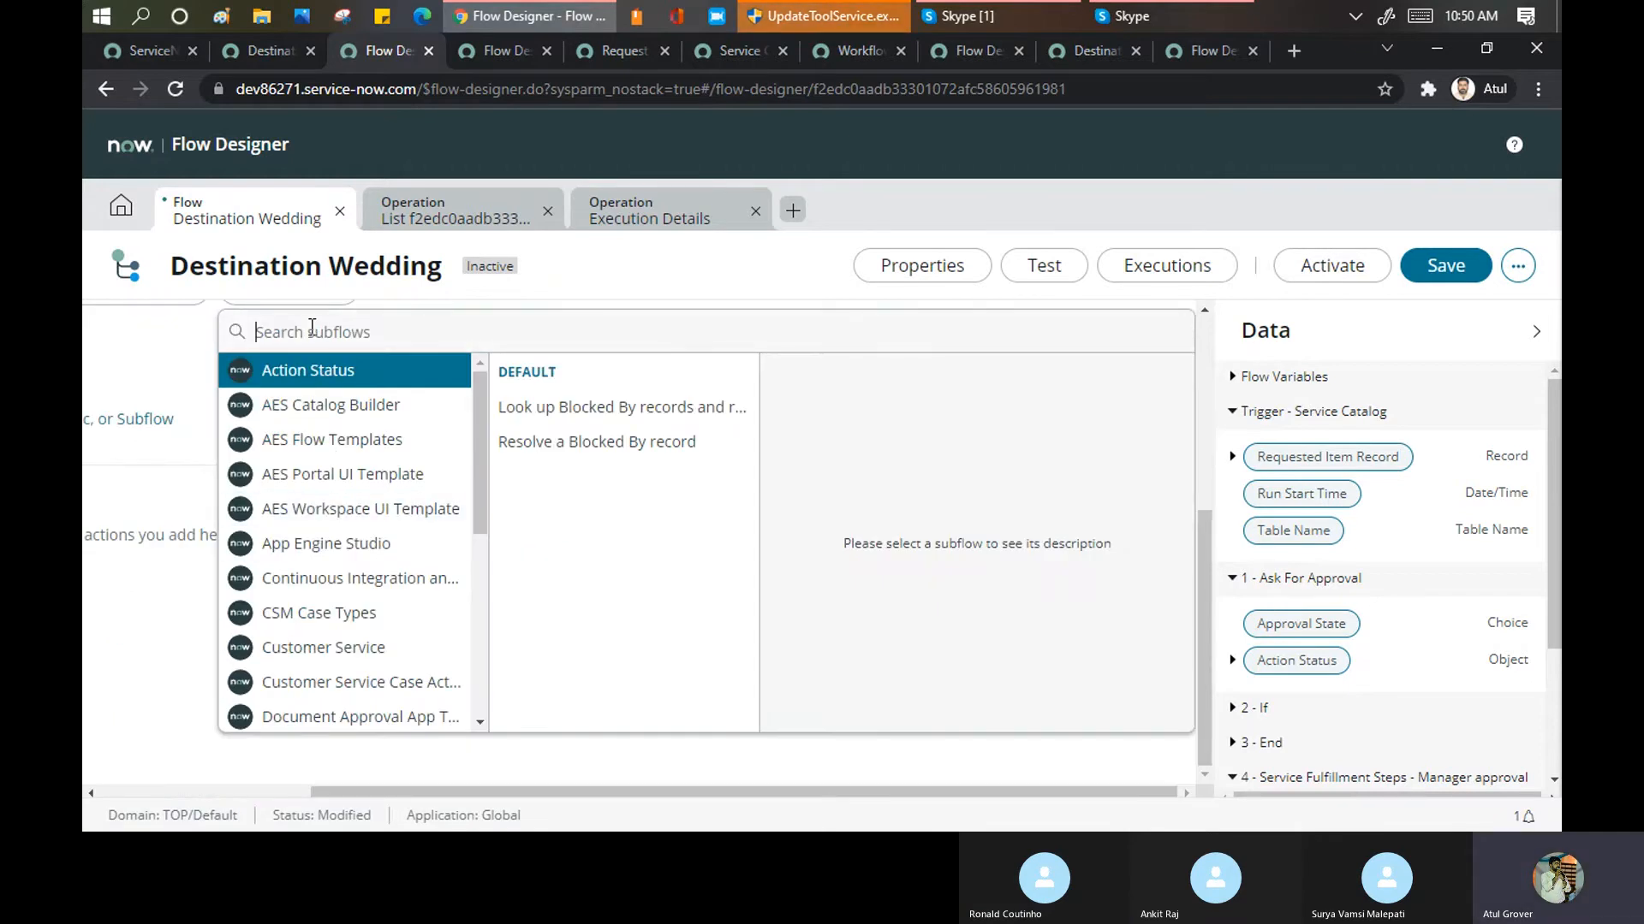
text(Manag)
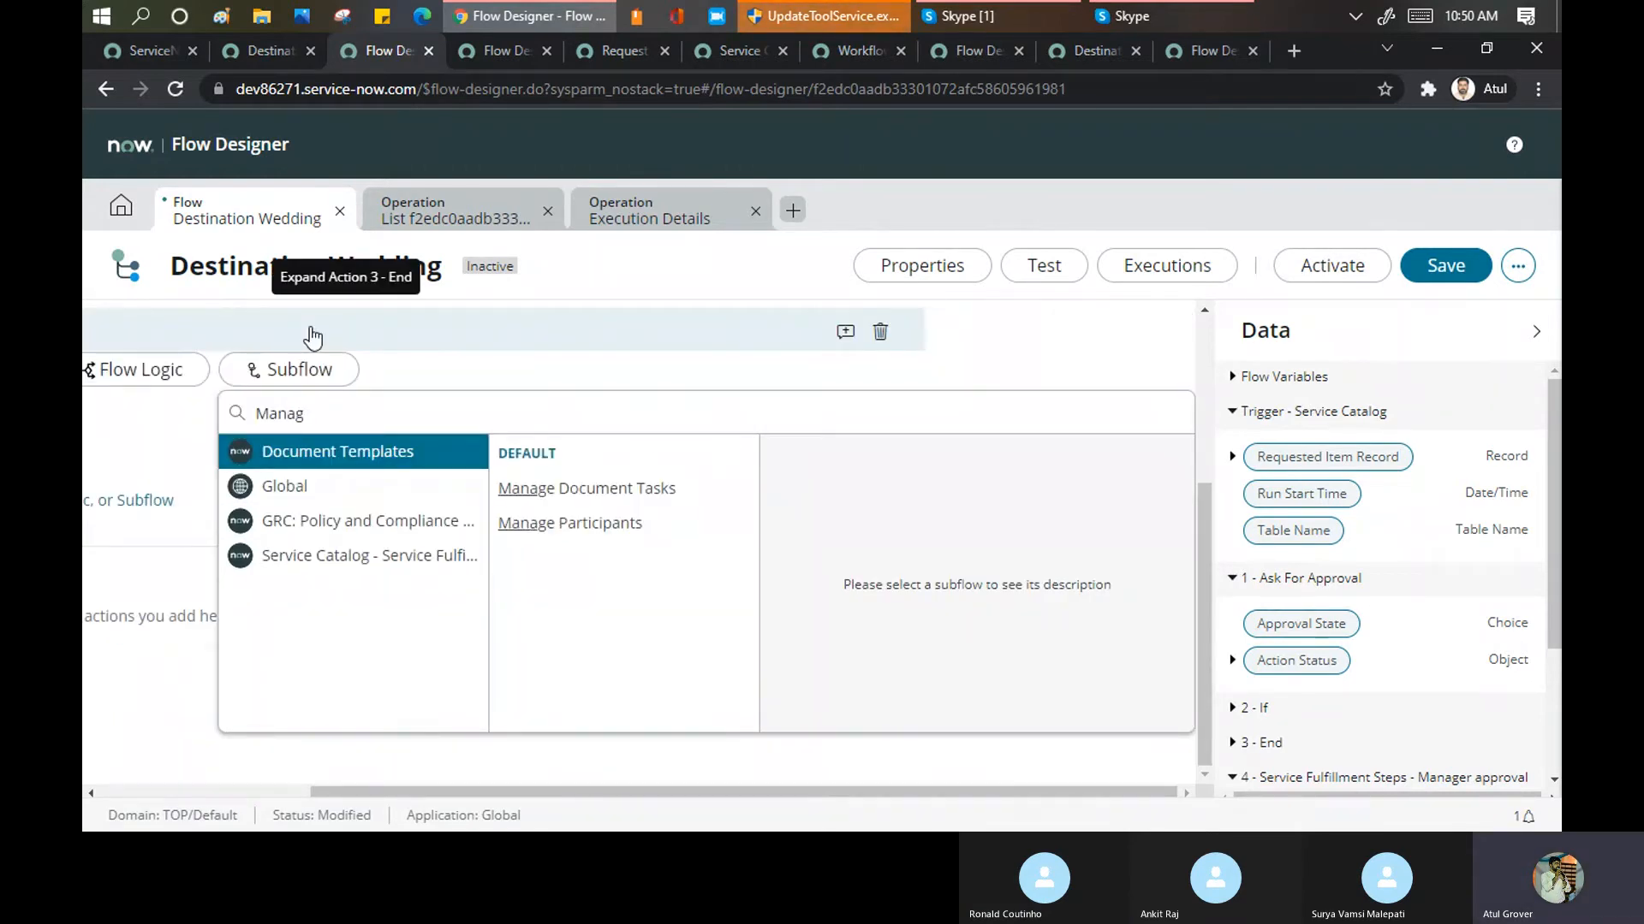
click(335, 561)
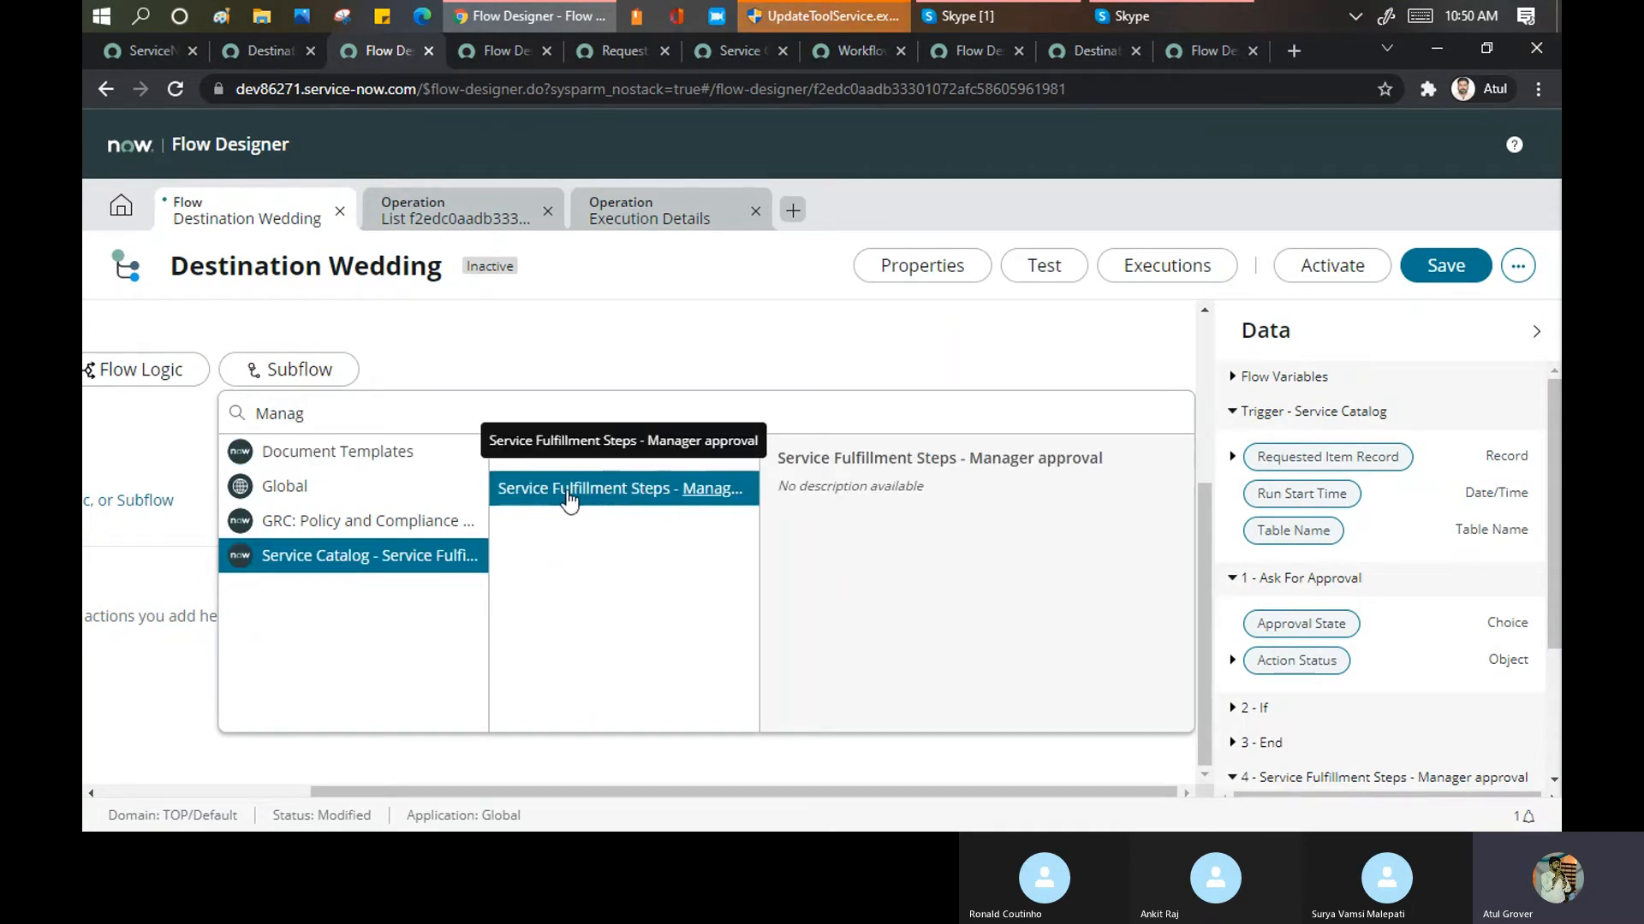
drag(778, 454, 1181, 448)
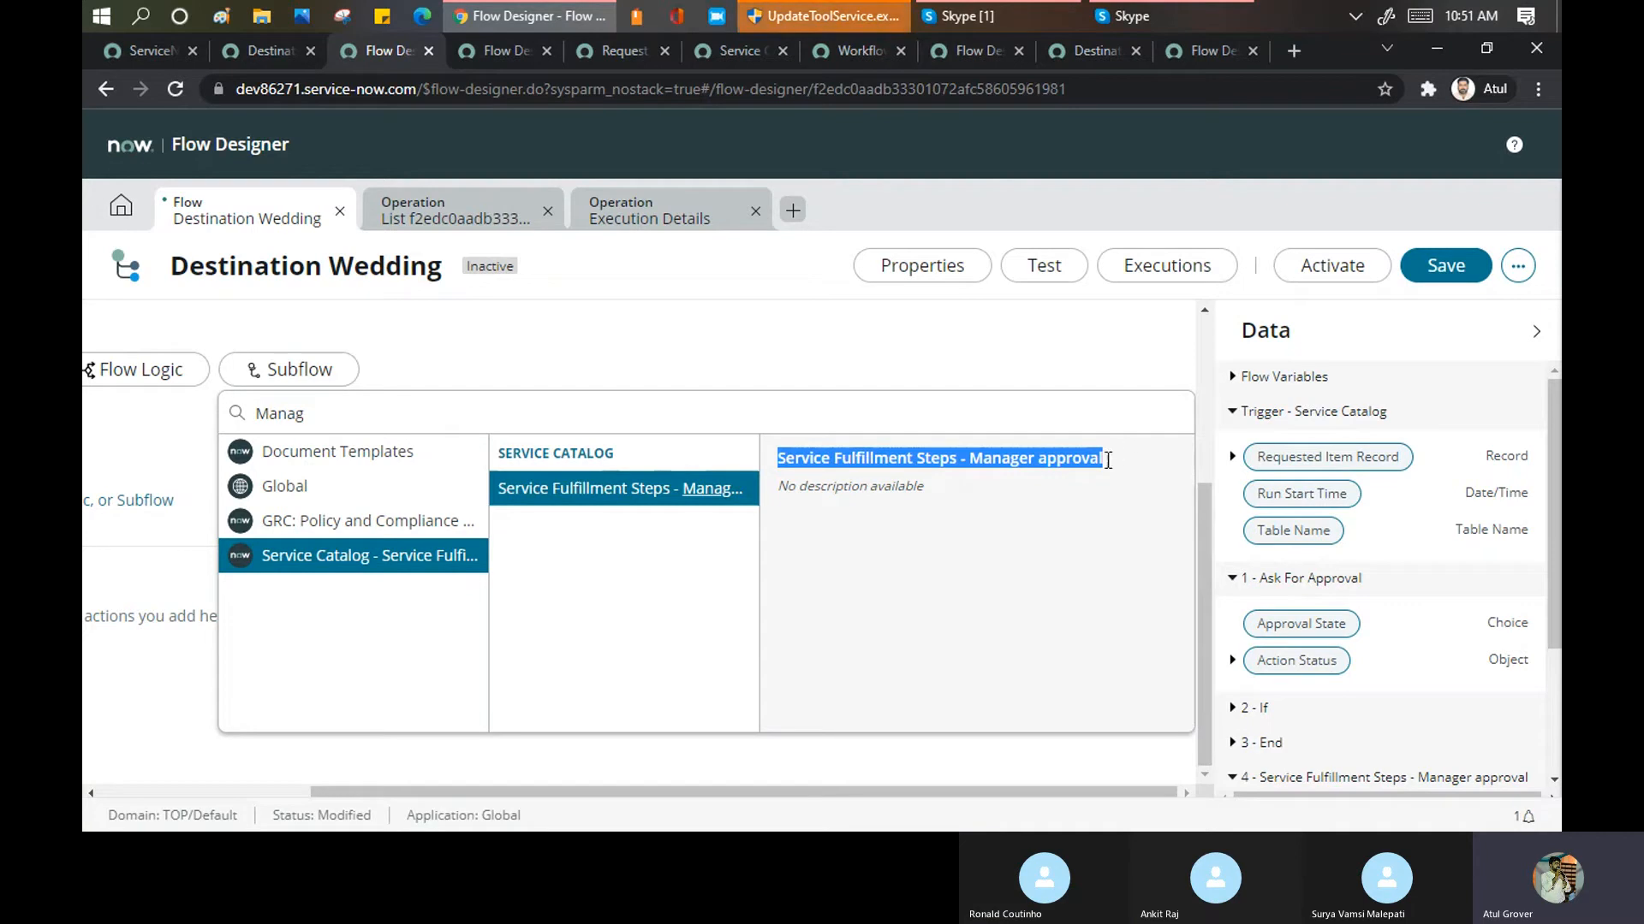
click(296, 494)
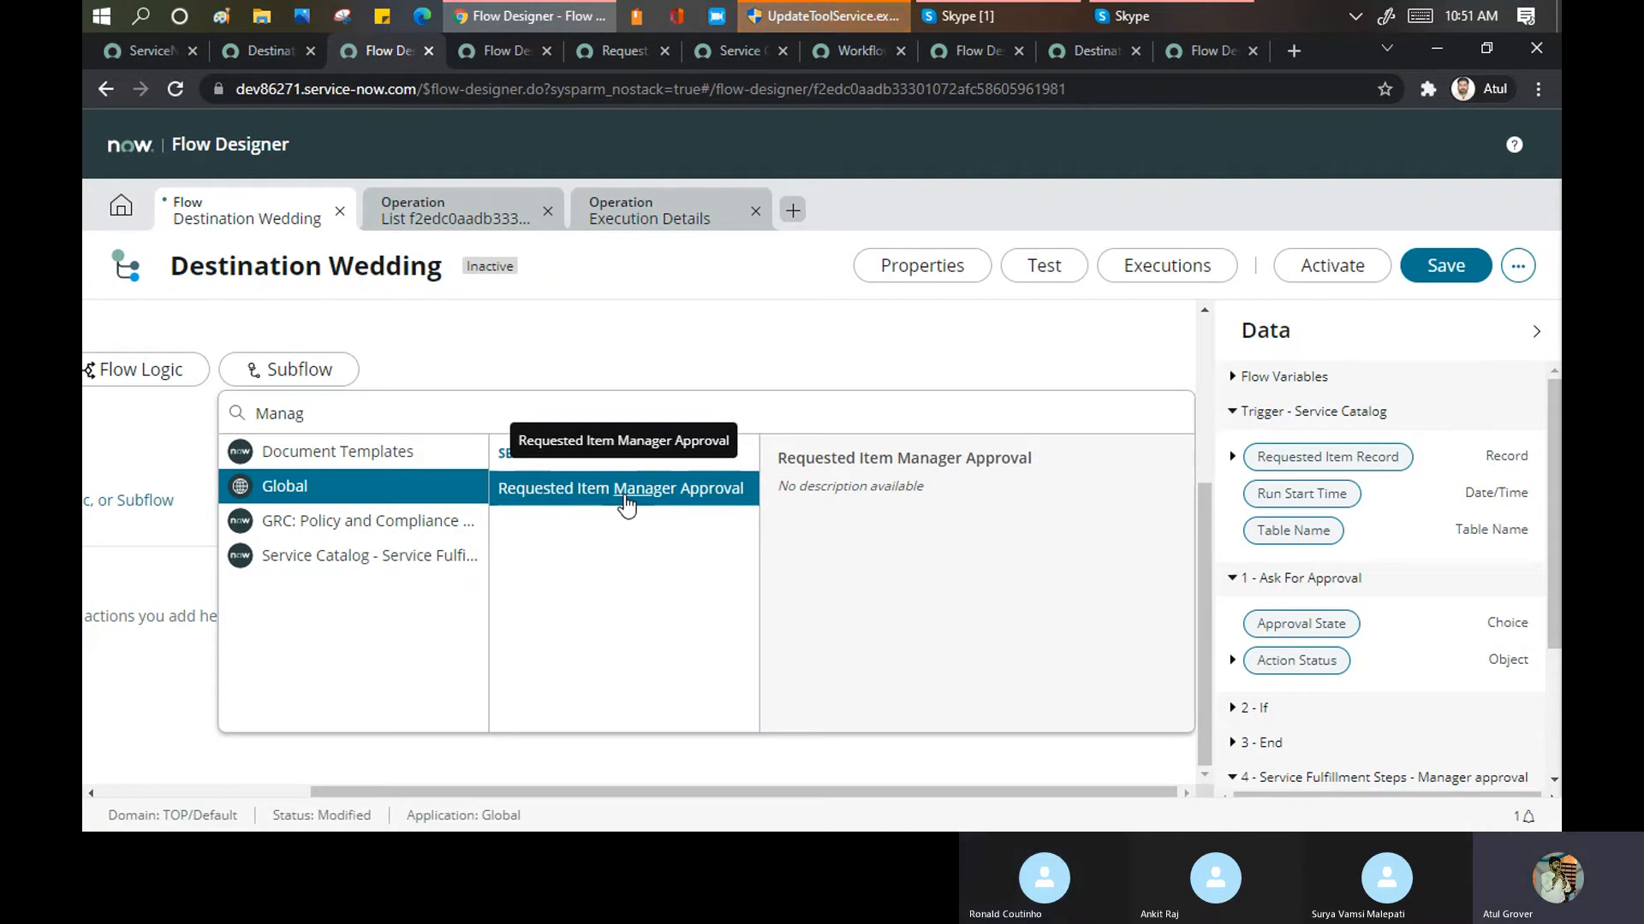
click(376, 554)
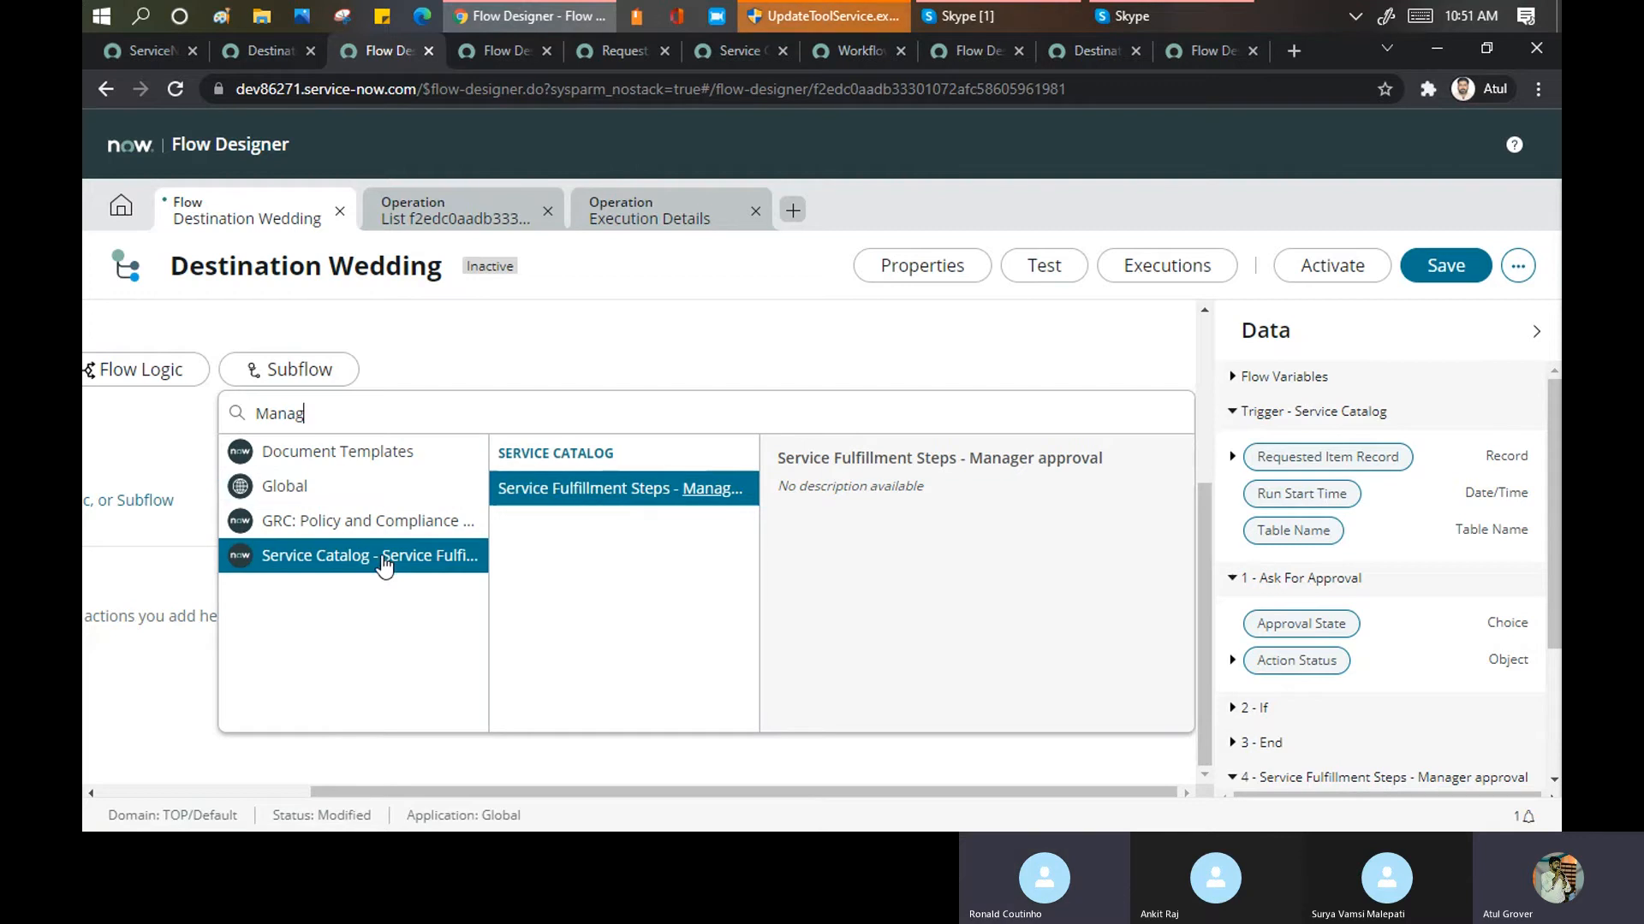
click(339, 487)
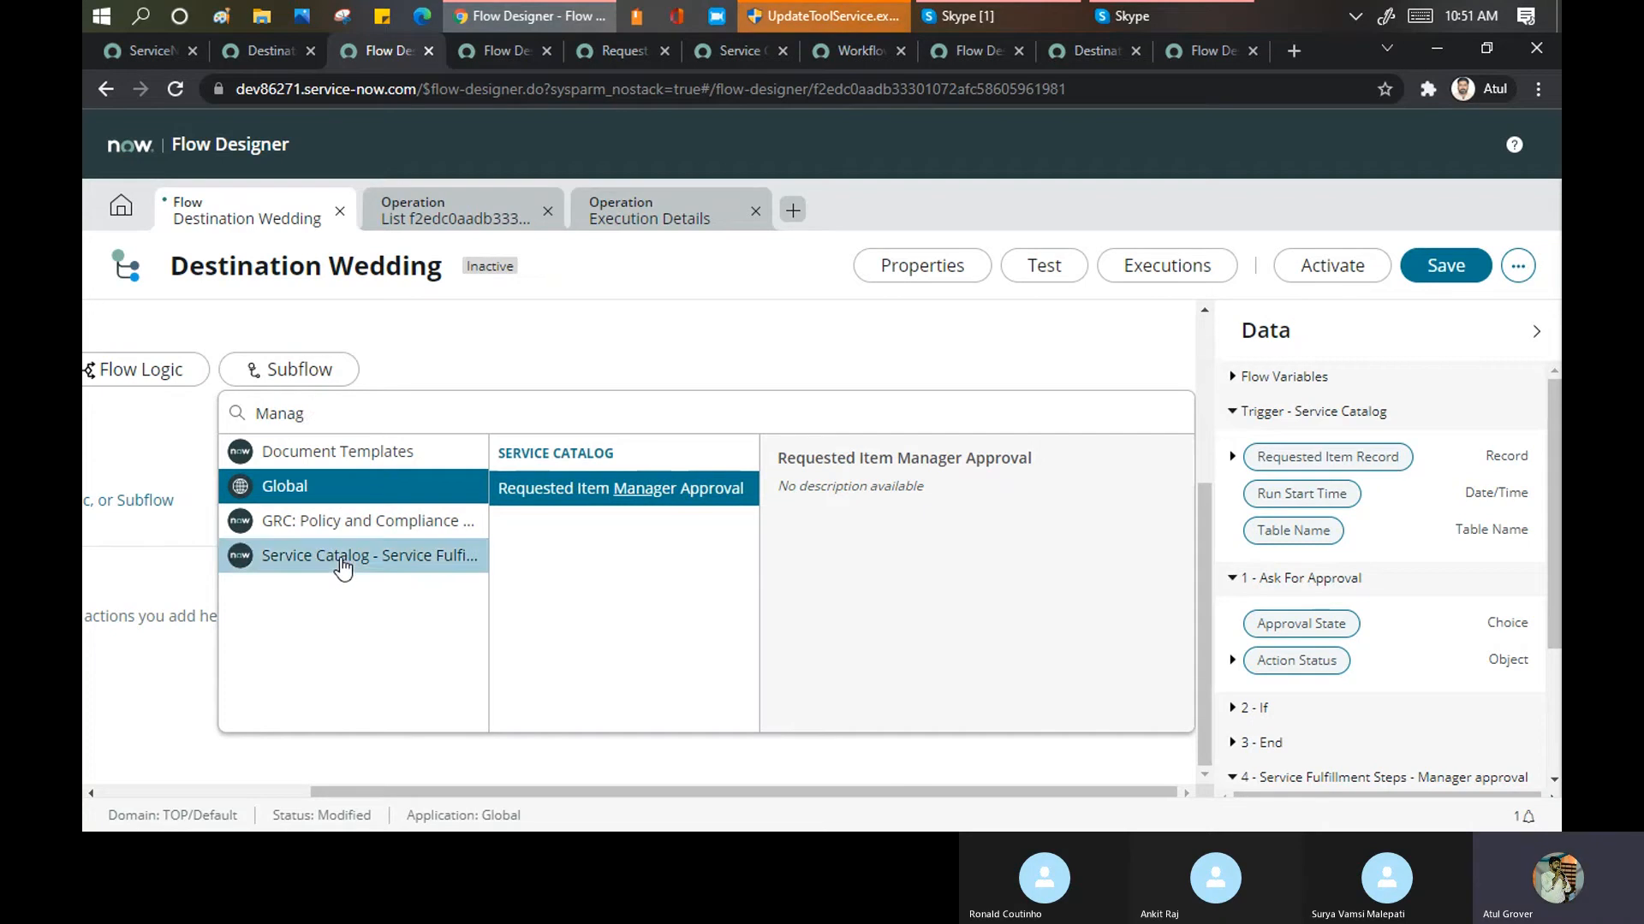
click(384, 565)
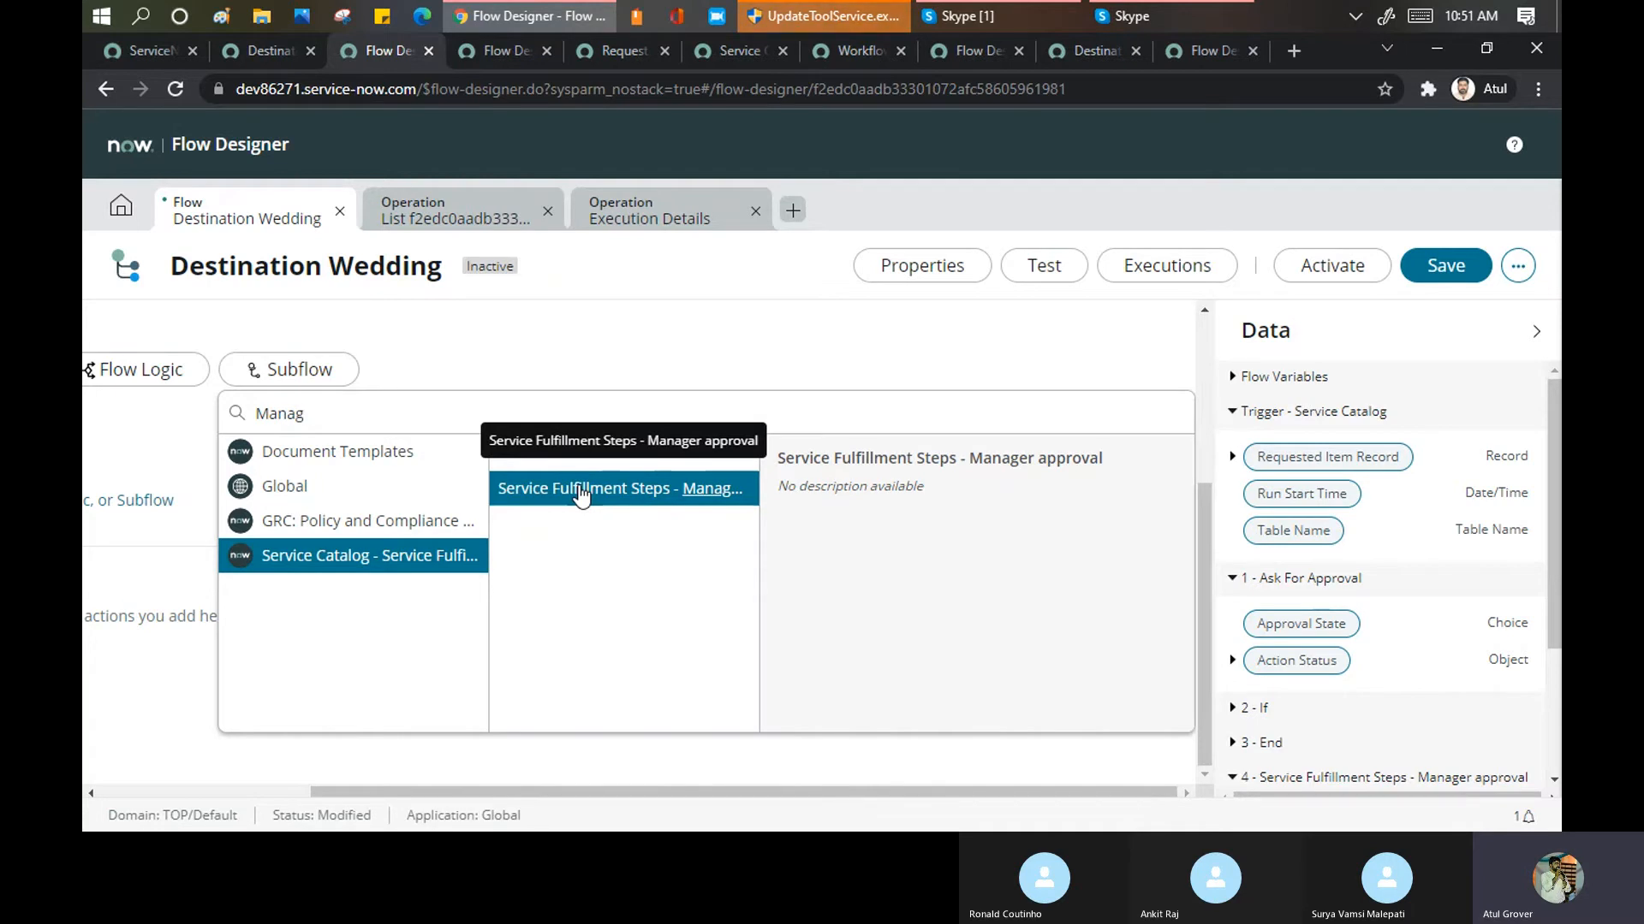
click(539, 493)
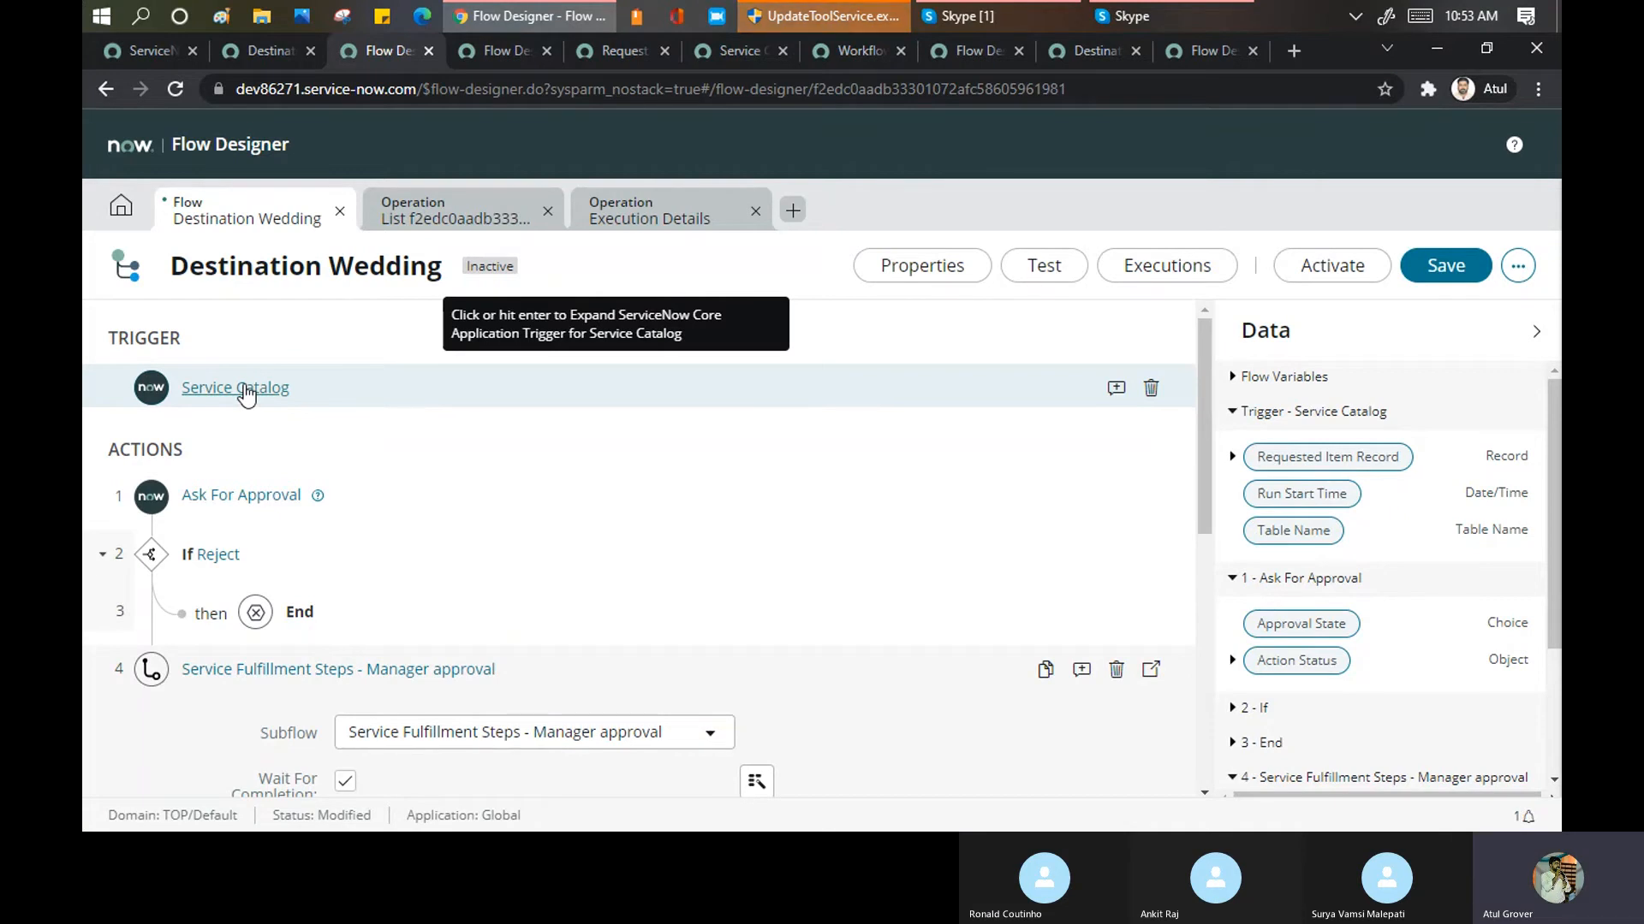
Delete the Service Fulfillment Steps - Manager approval subflow from the Destination Wedding flow
scroll(993, 687, down, 1)
scroll(1038, 536, down, 1)
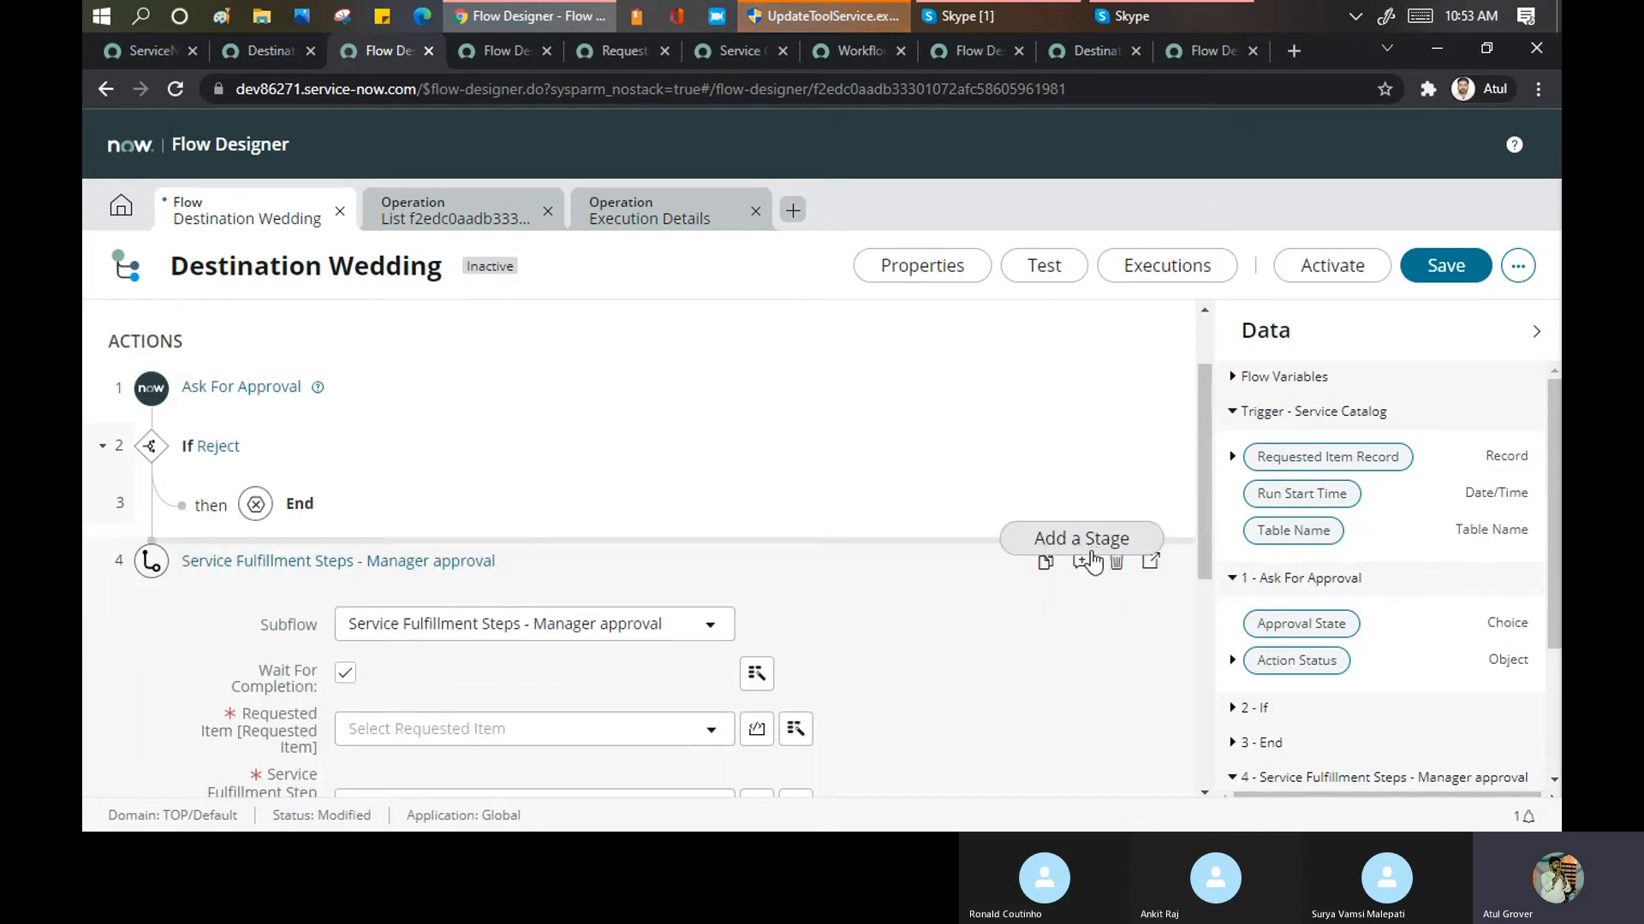
click(1116, 560)
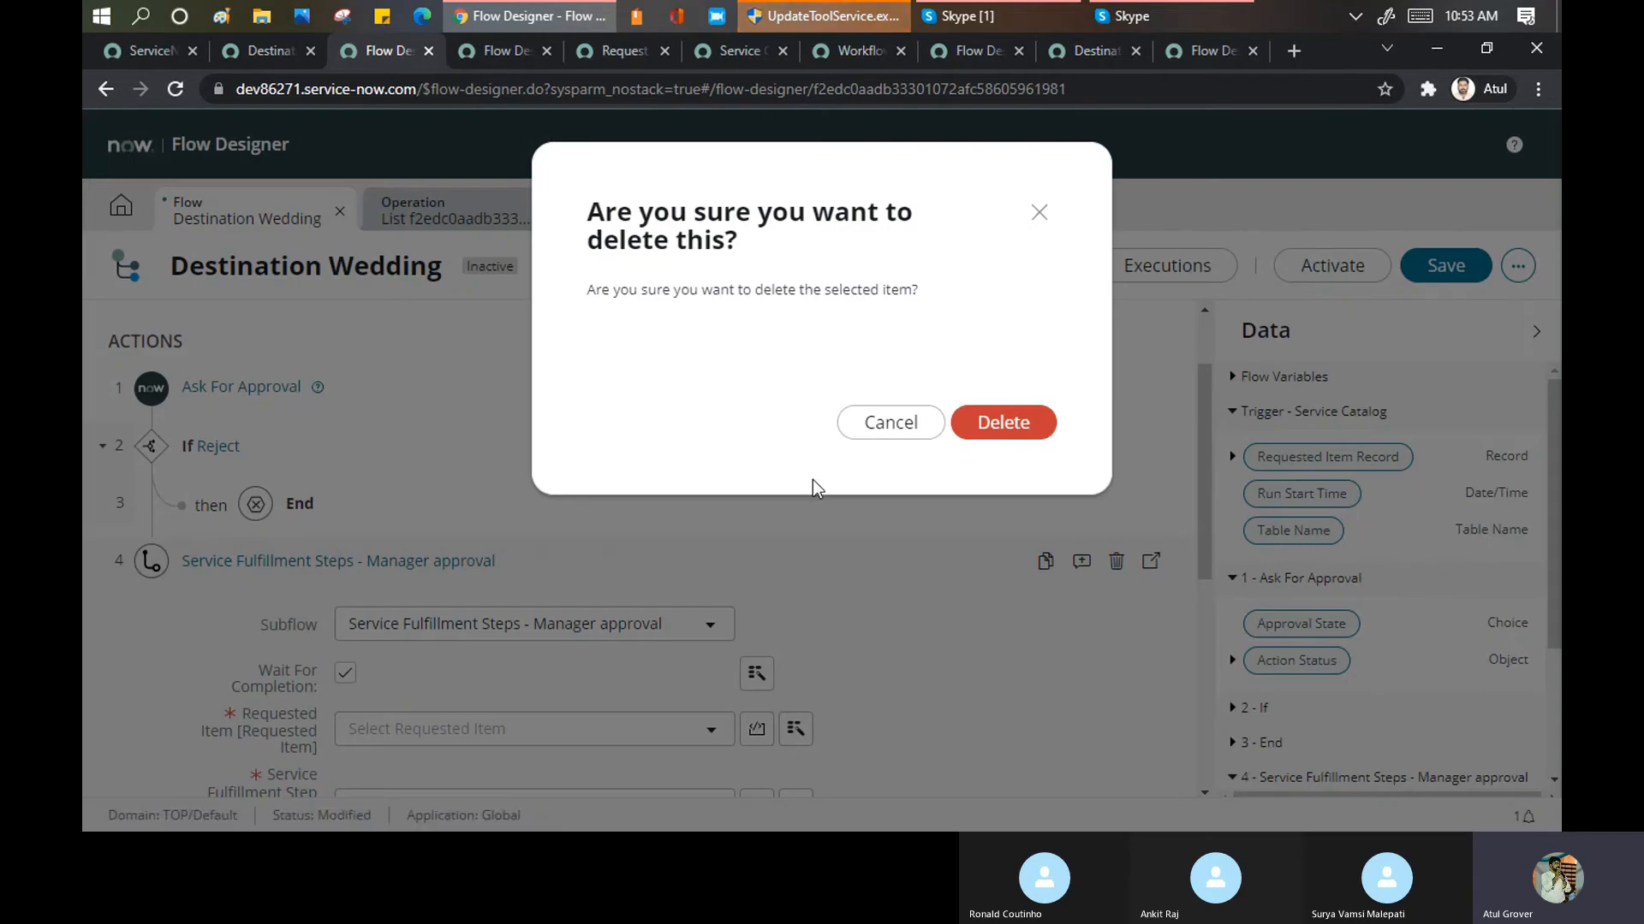
click(1024, 440)
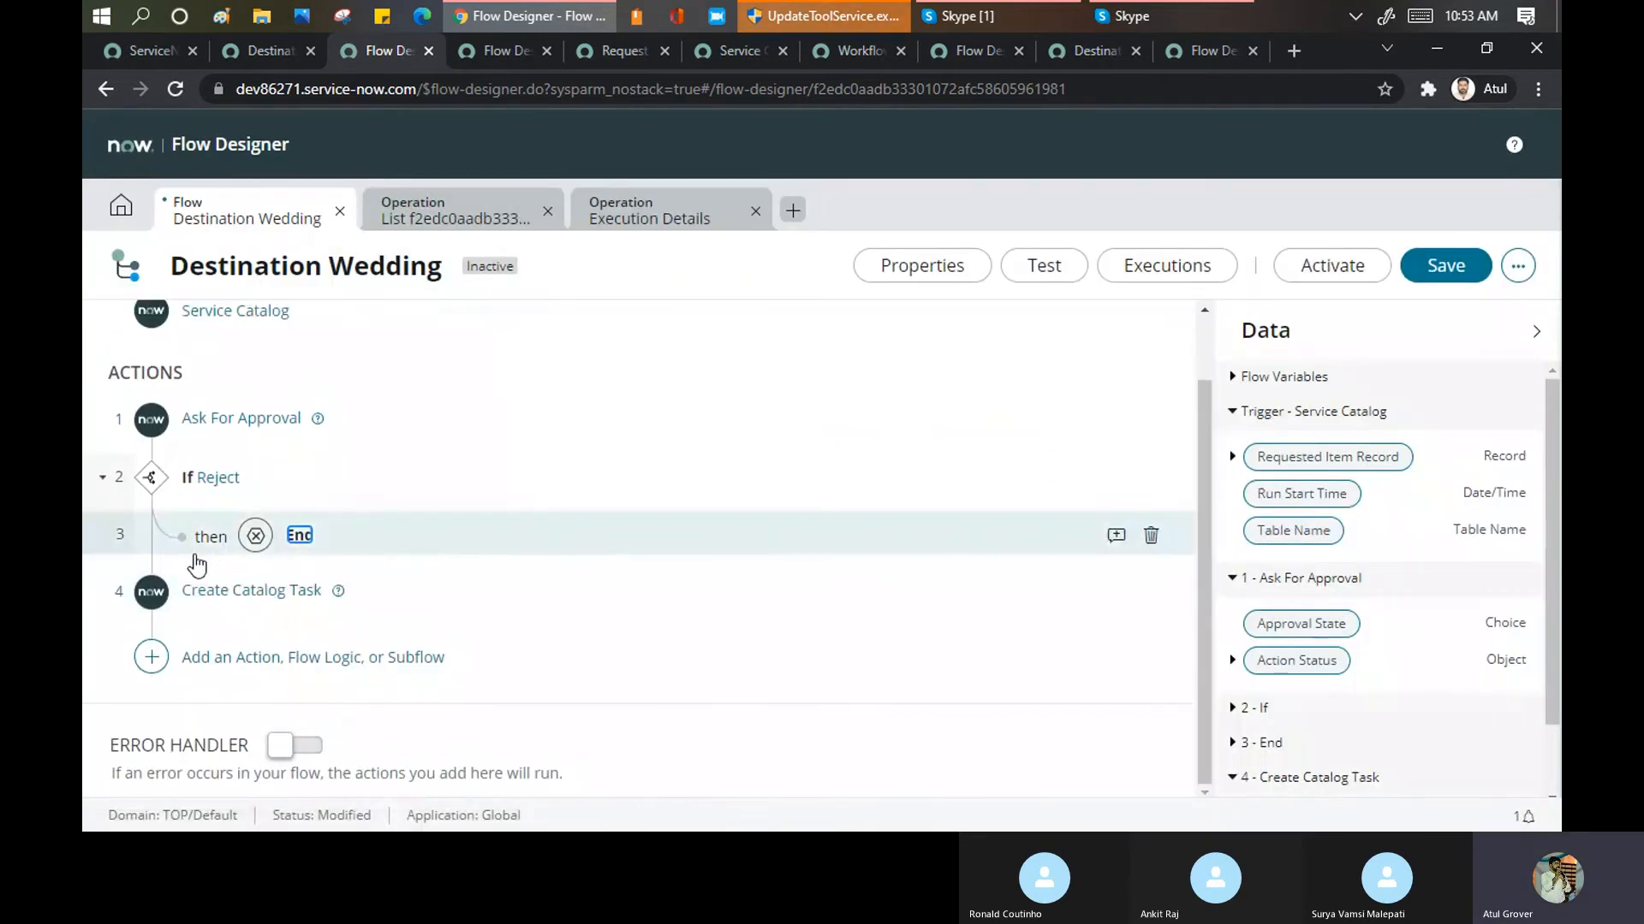
Insert the Global Requested Item Manager Approval subflow between the Reject condition and the Create Catalog Task action
click(151, 568)
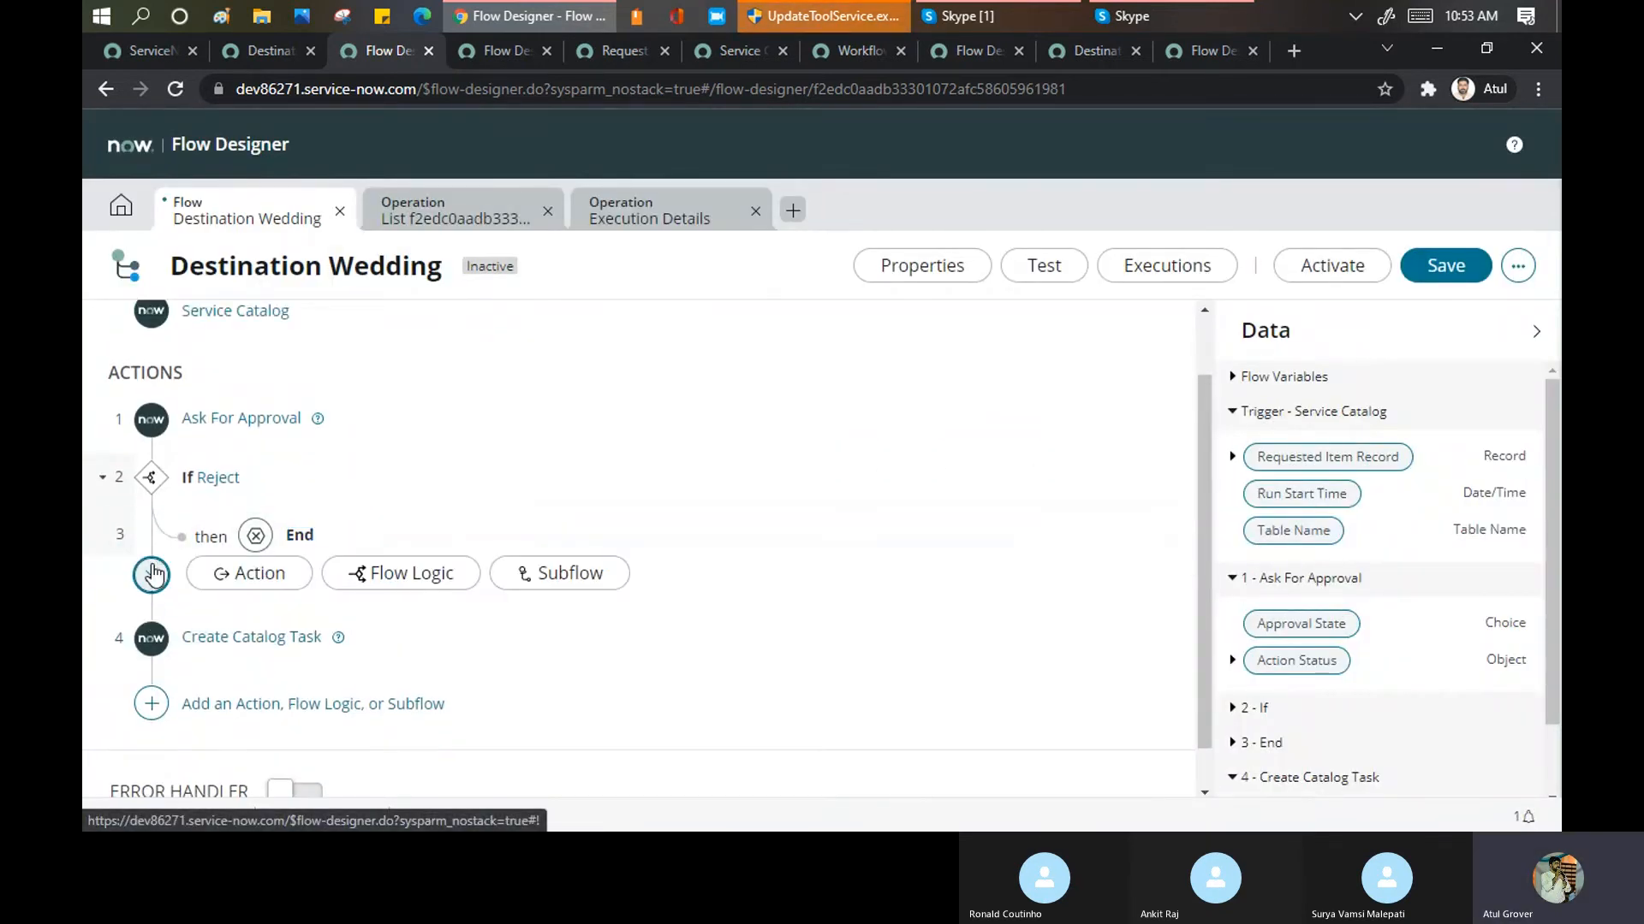
click(557, 591)
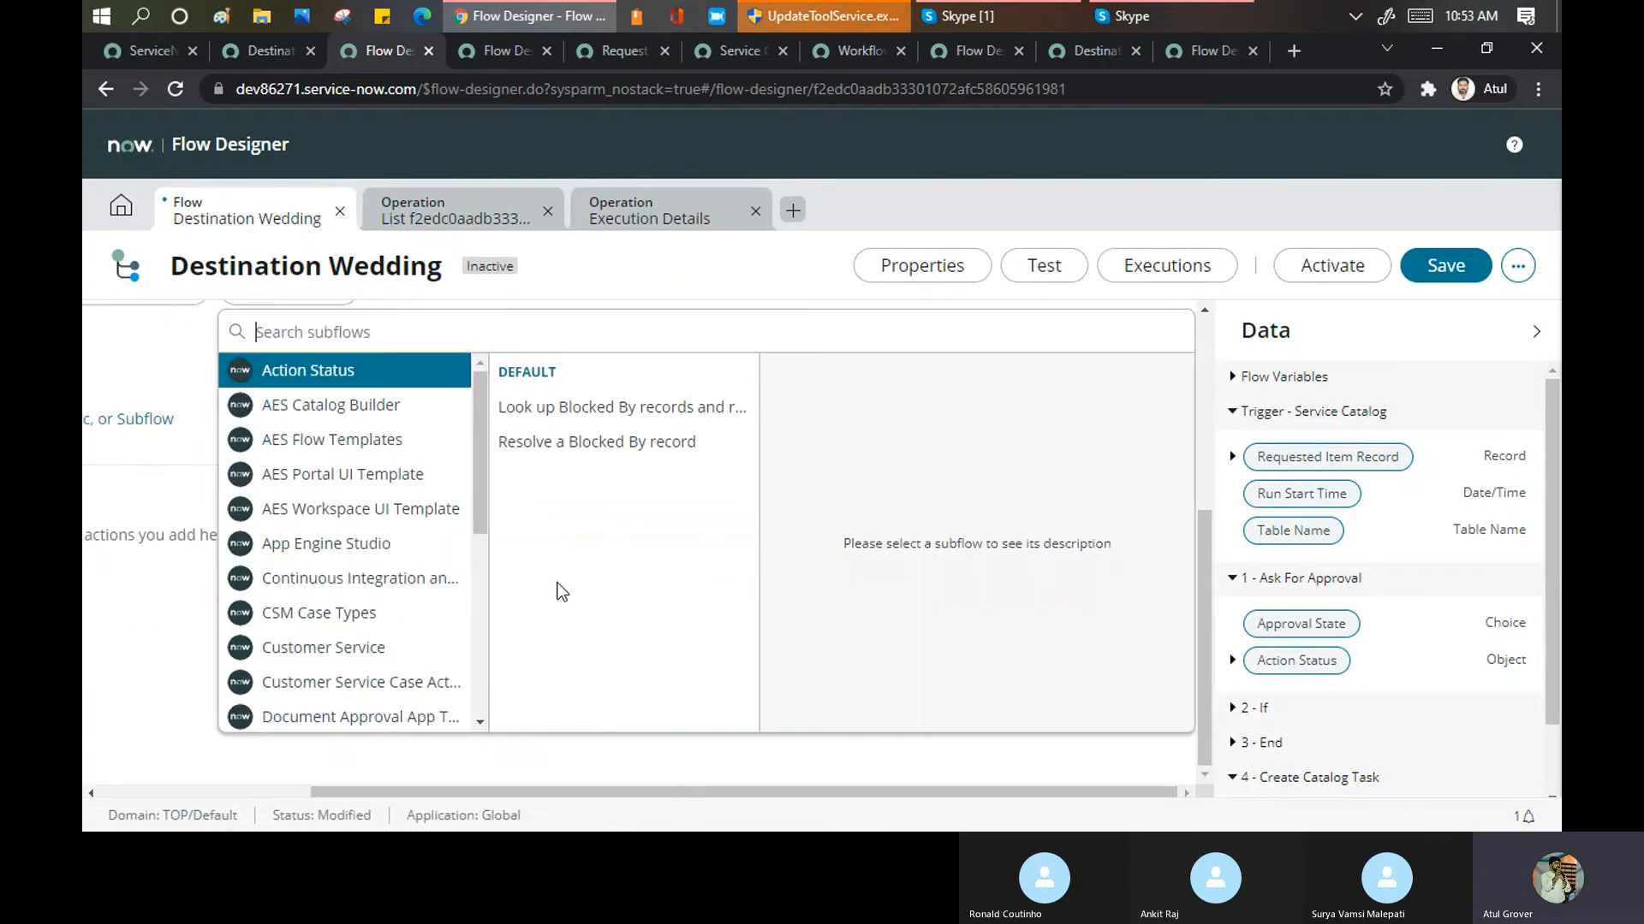
text(manager)
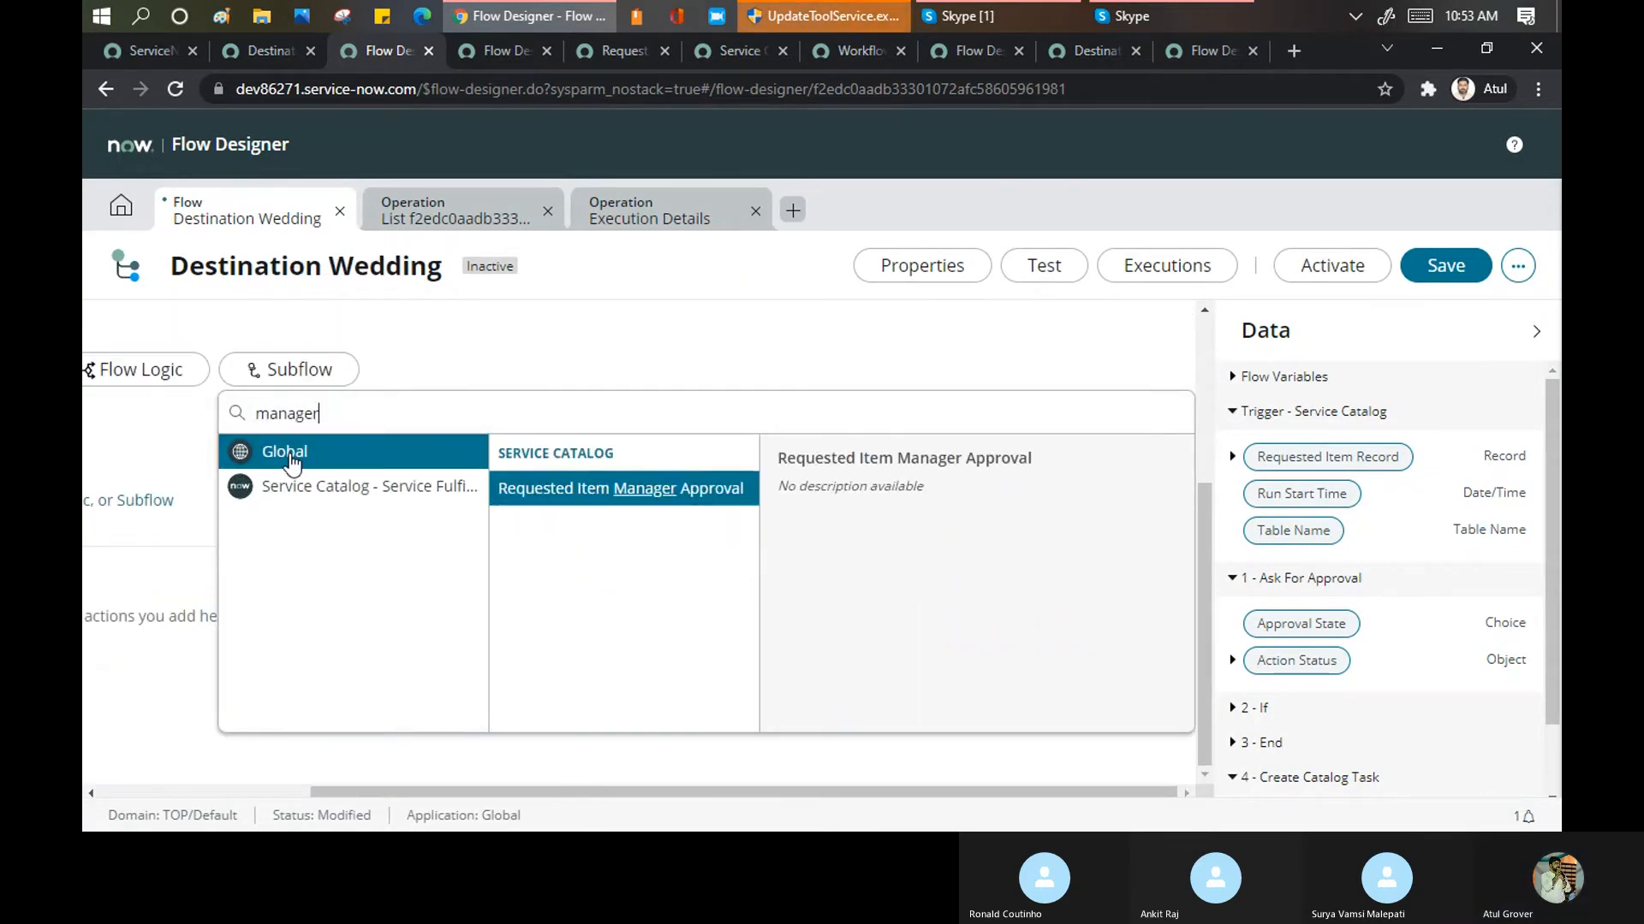
click(649, 488)
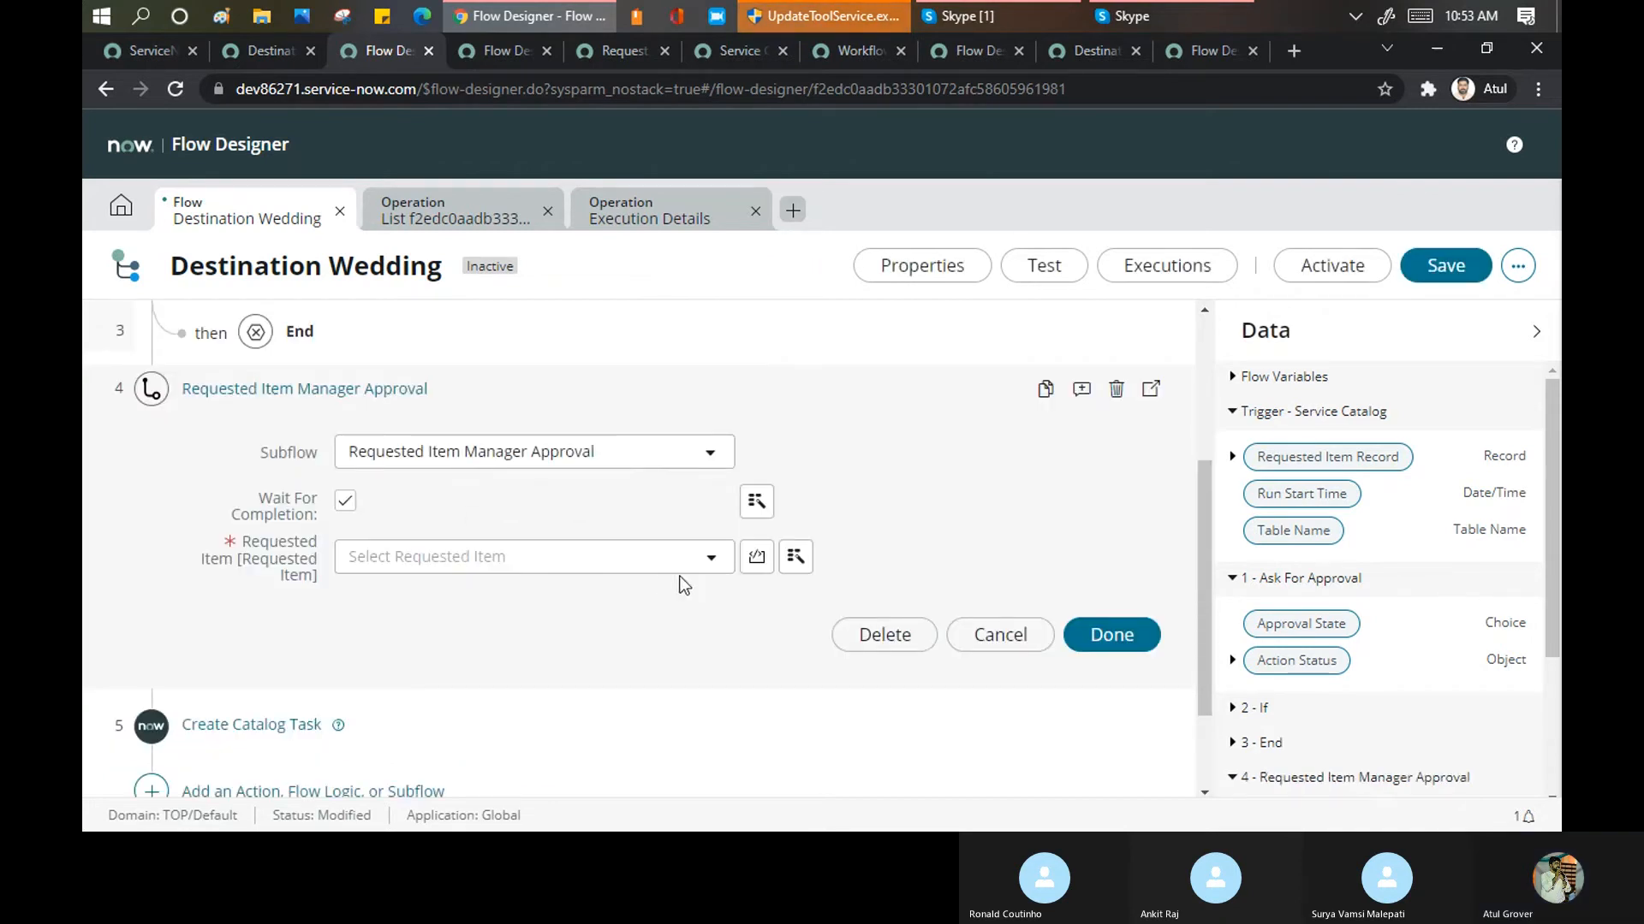
Set the Requested Item Manager Approval subflow's Requested Item to the trigger's Requested Item Record and finish the subflow step
click(795, 557)
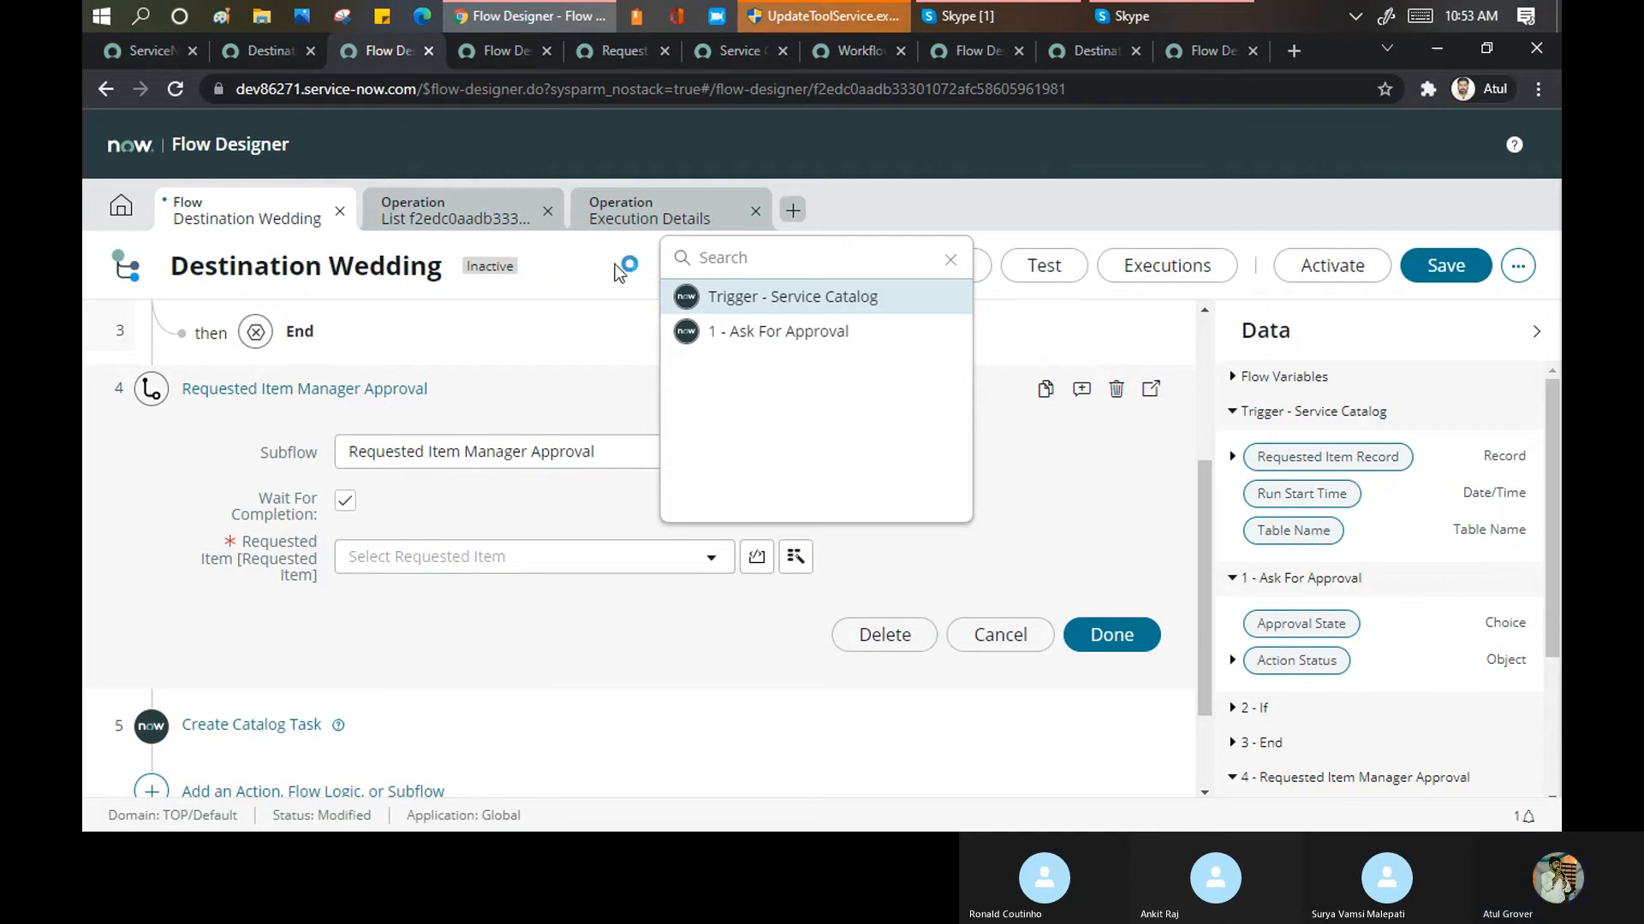
click(856, 297)
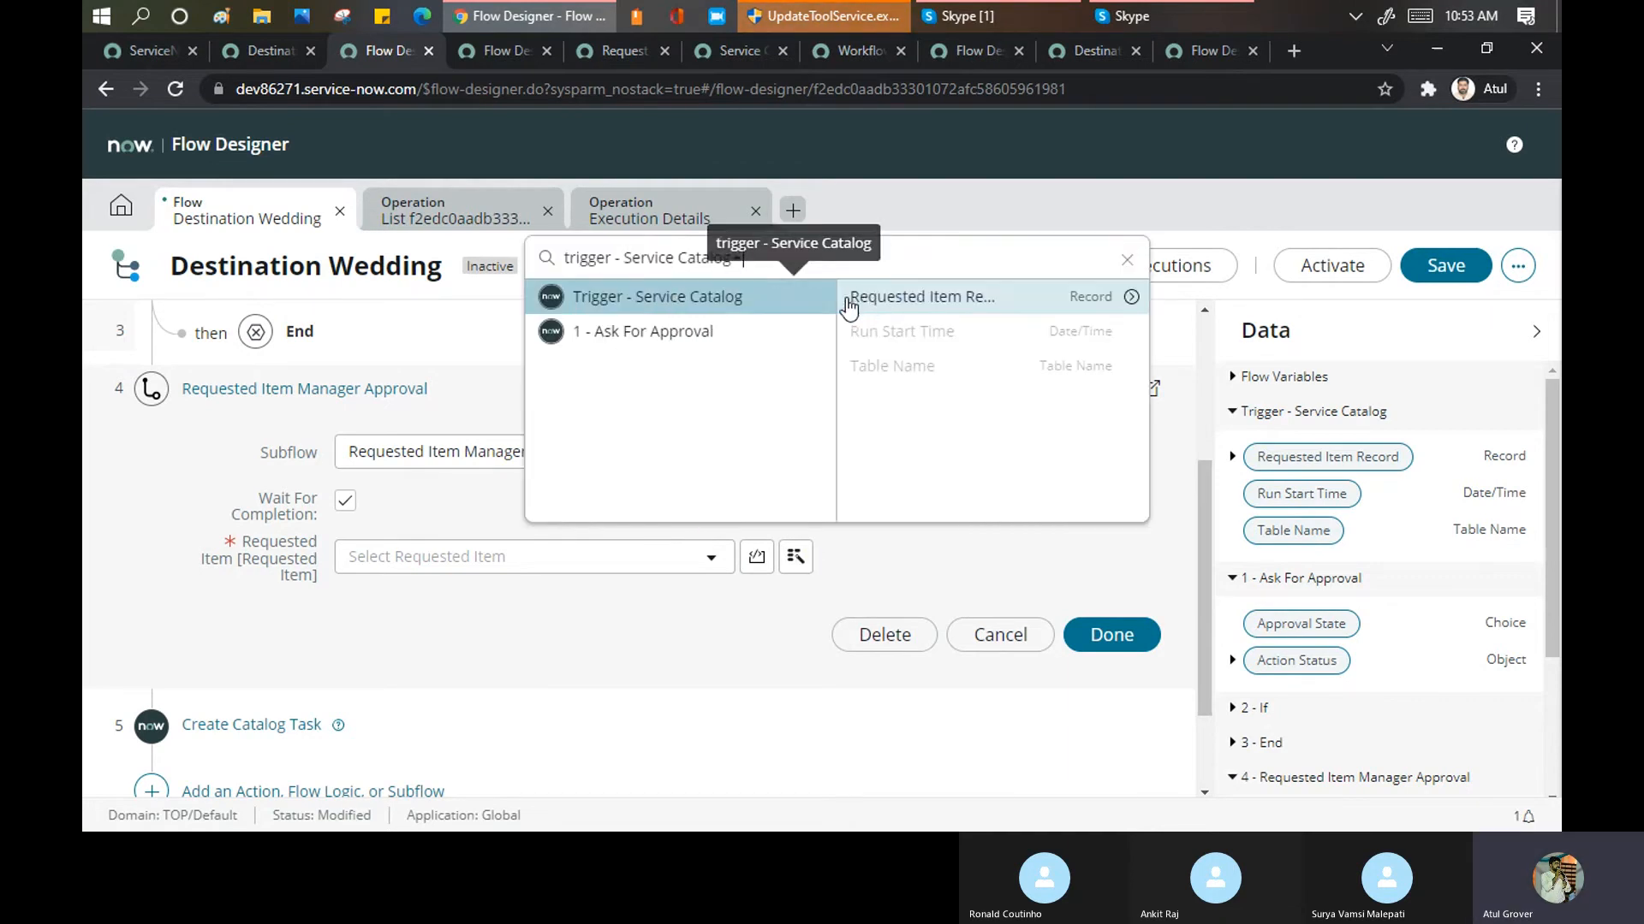
click(914, 296)
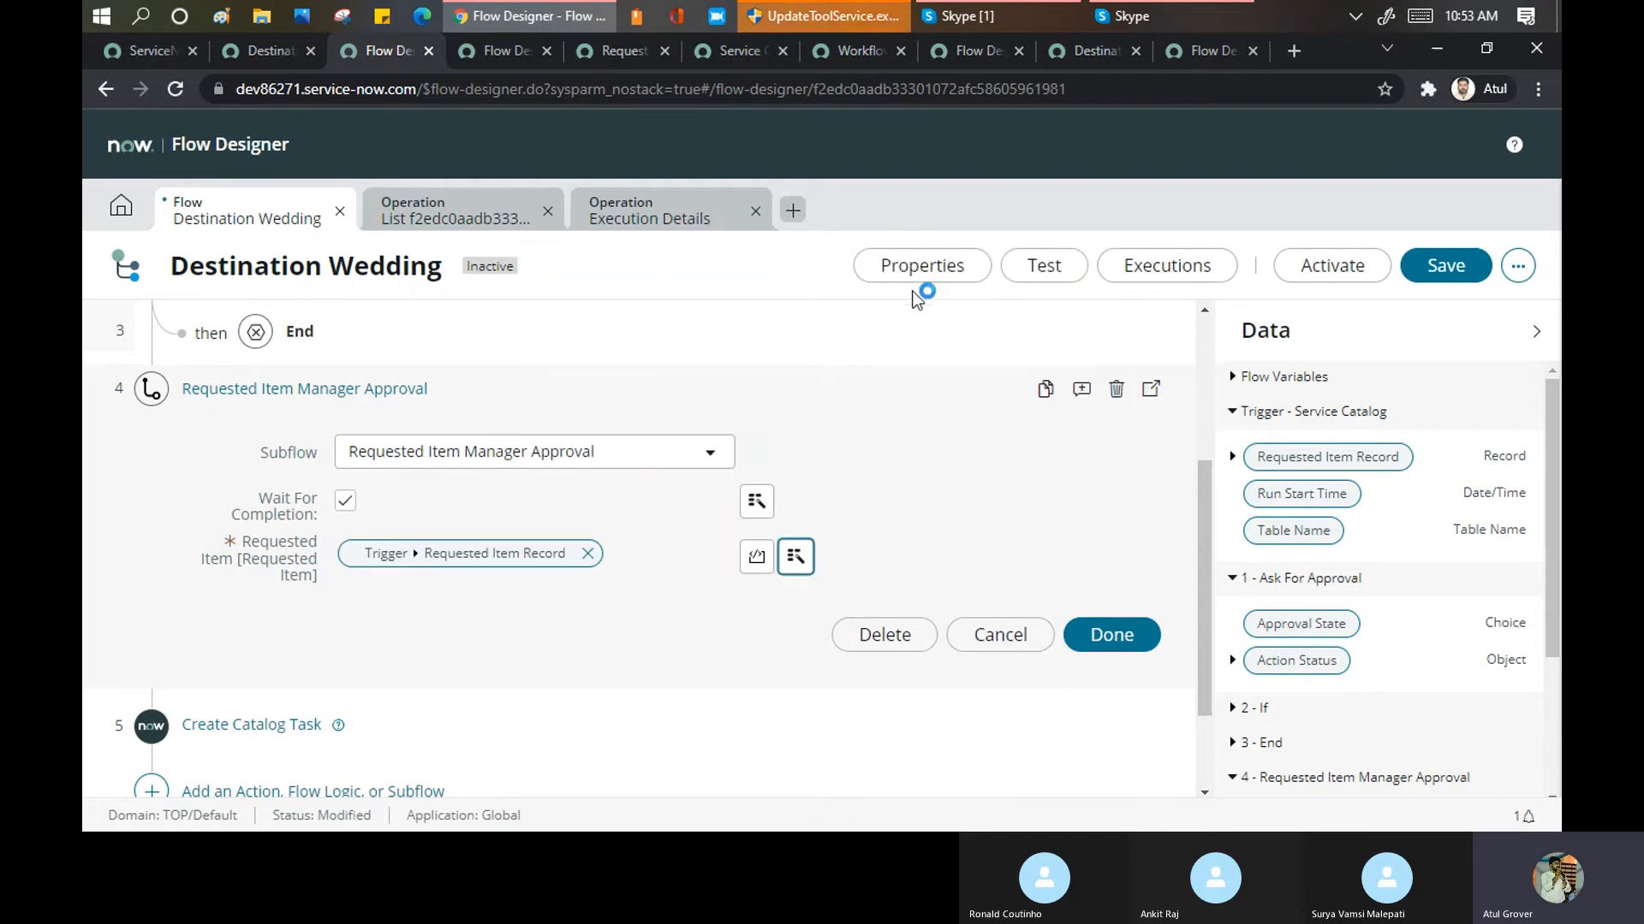
click(1130, 651)
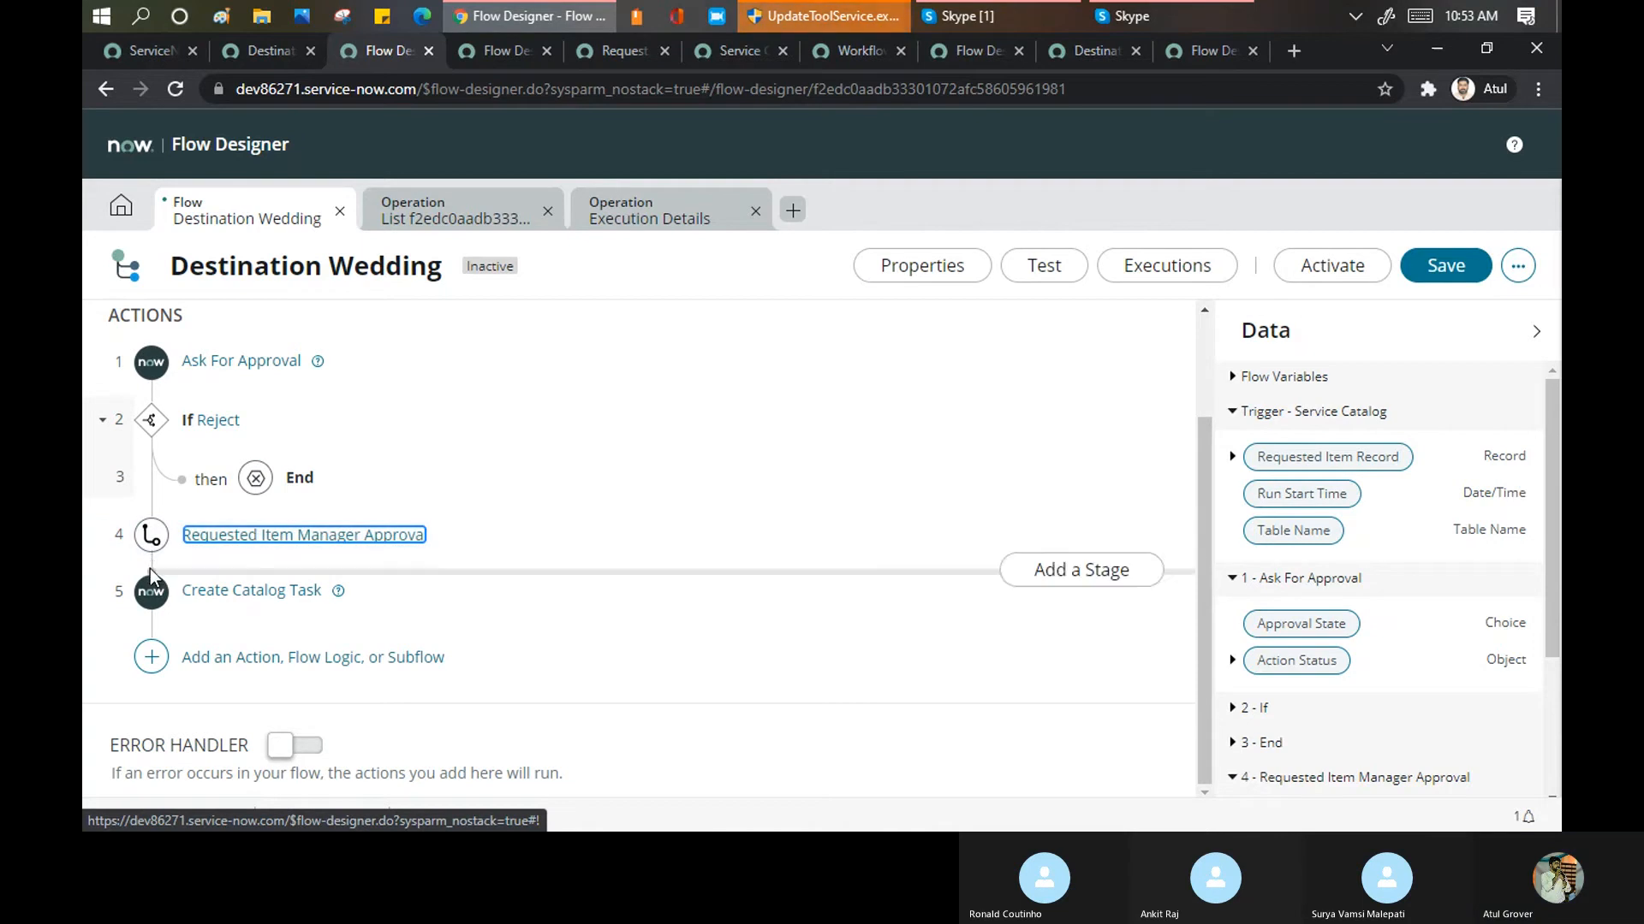
Insert an If condition labelled "Reeject one" between the Requested Item Manager Approval subflow and the Create Catalog Task action
click(151, 573)
click(409, 589)
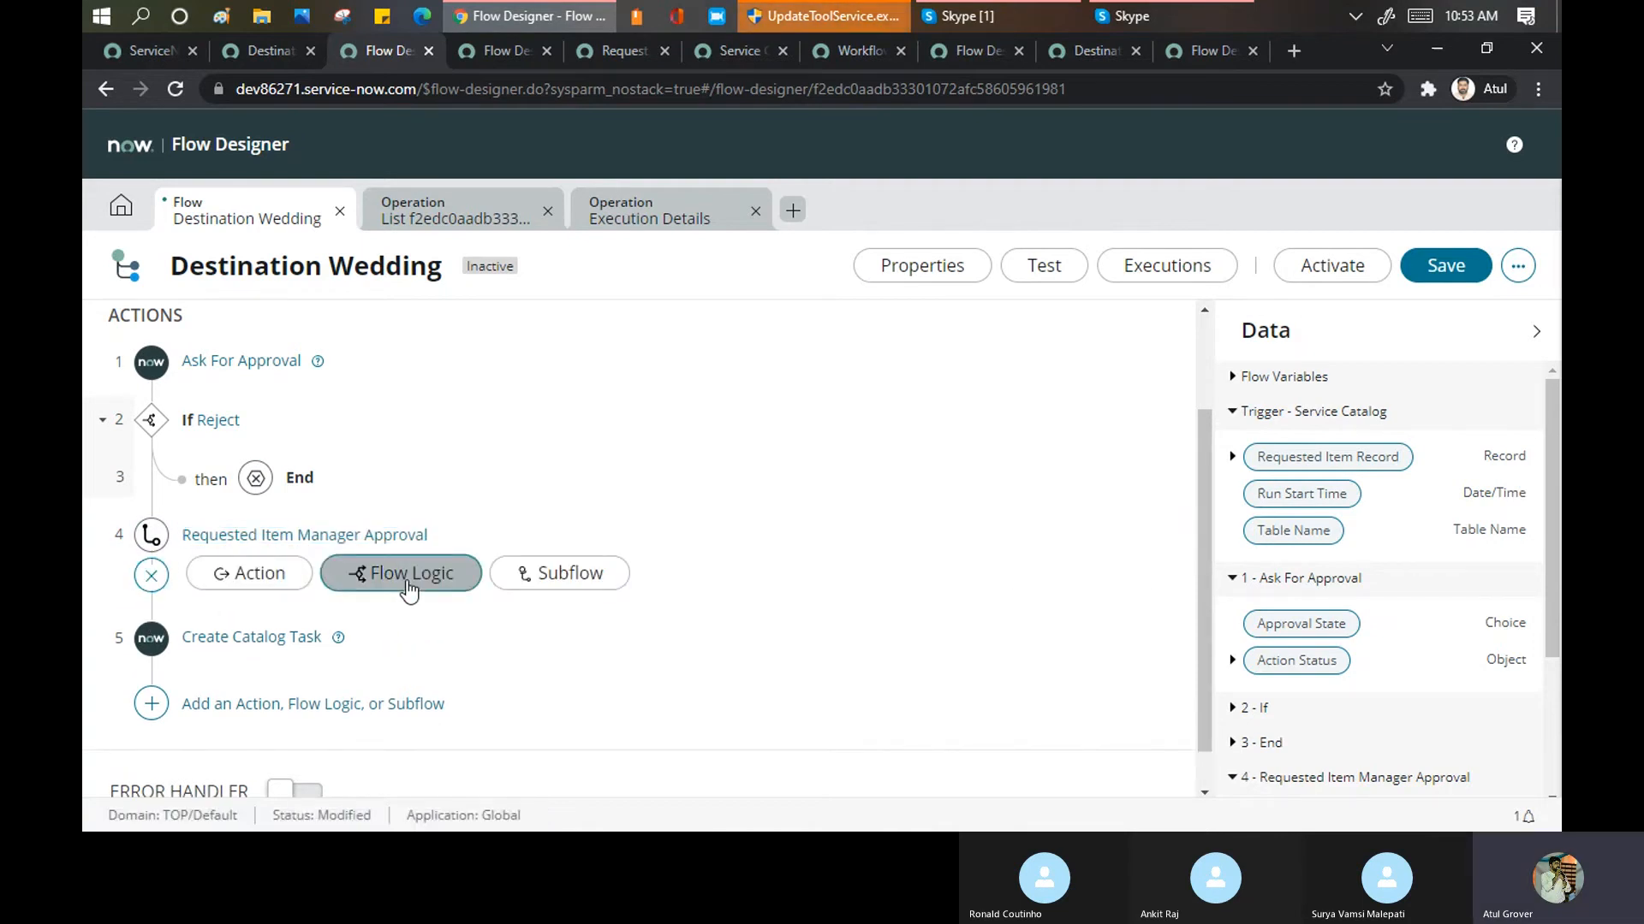
click(391, 613)
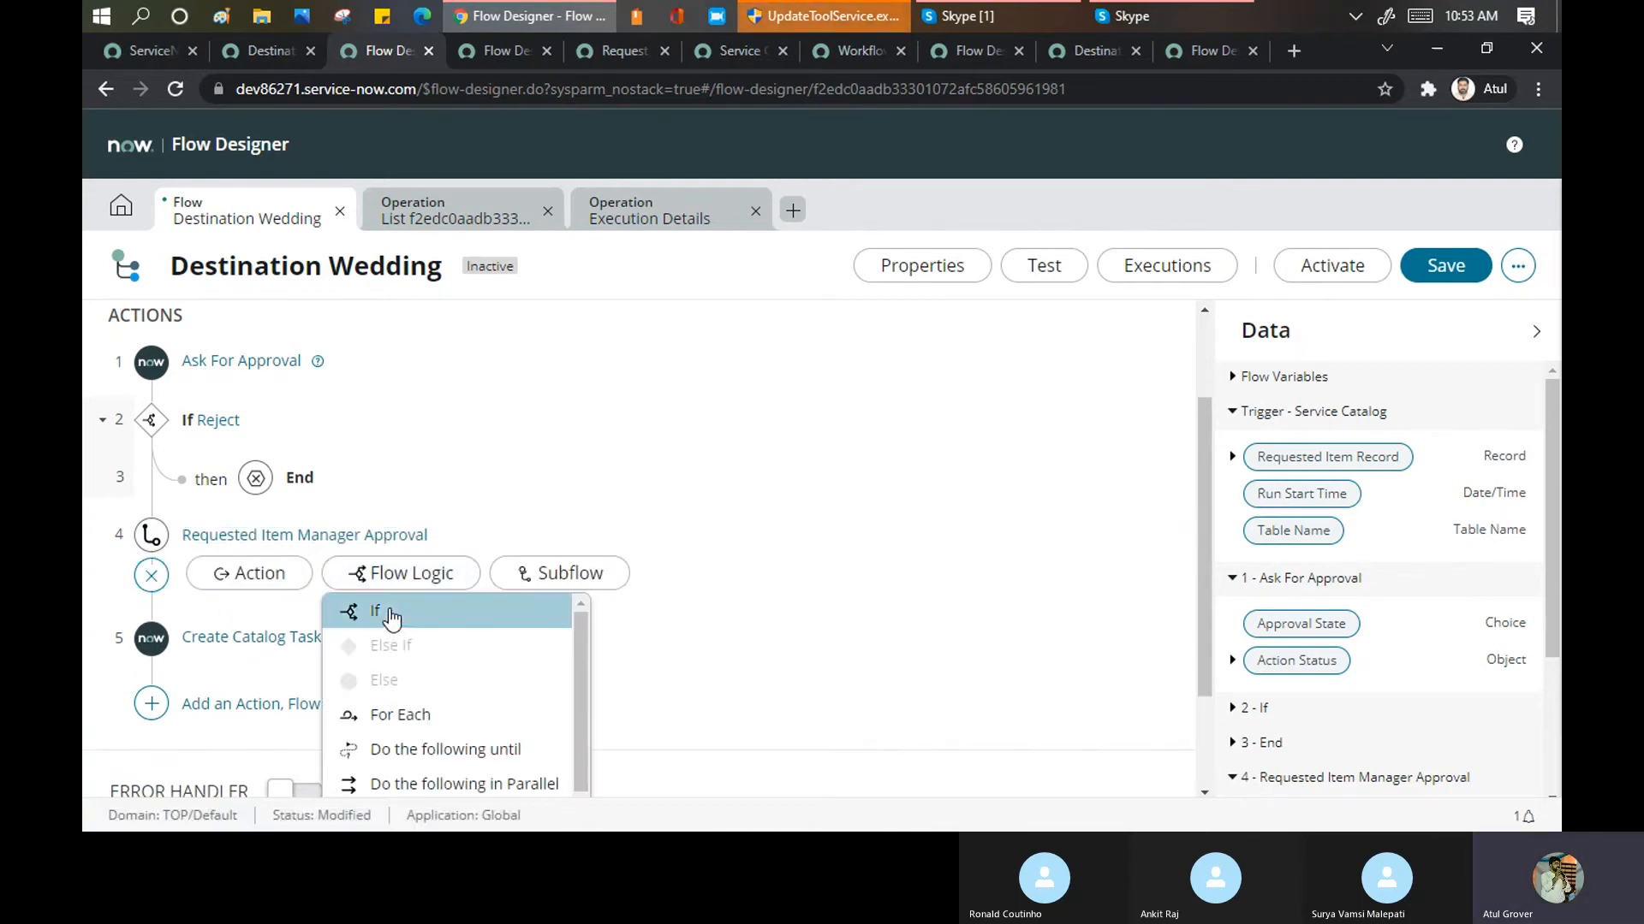
click(421, 651)
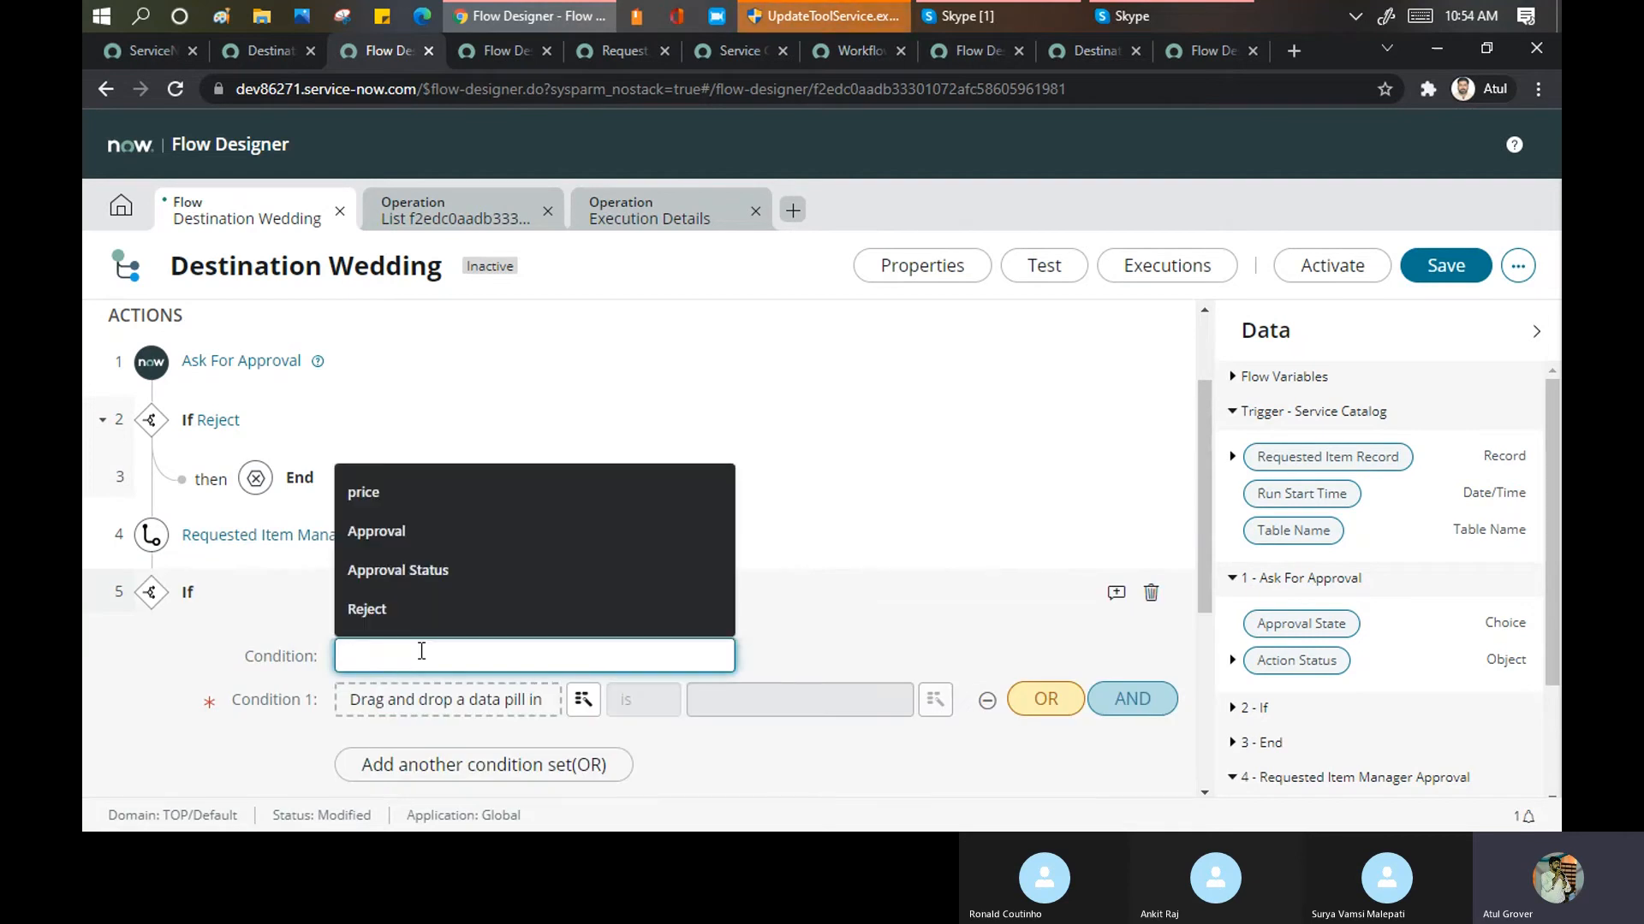
text(Reeject one)
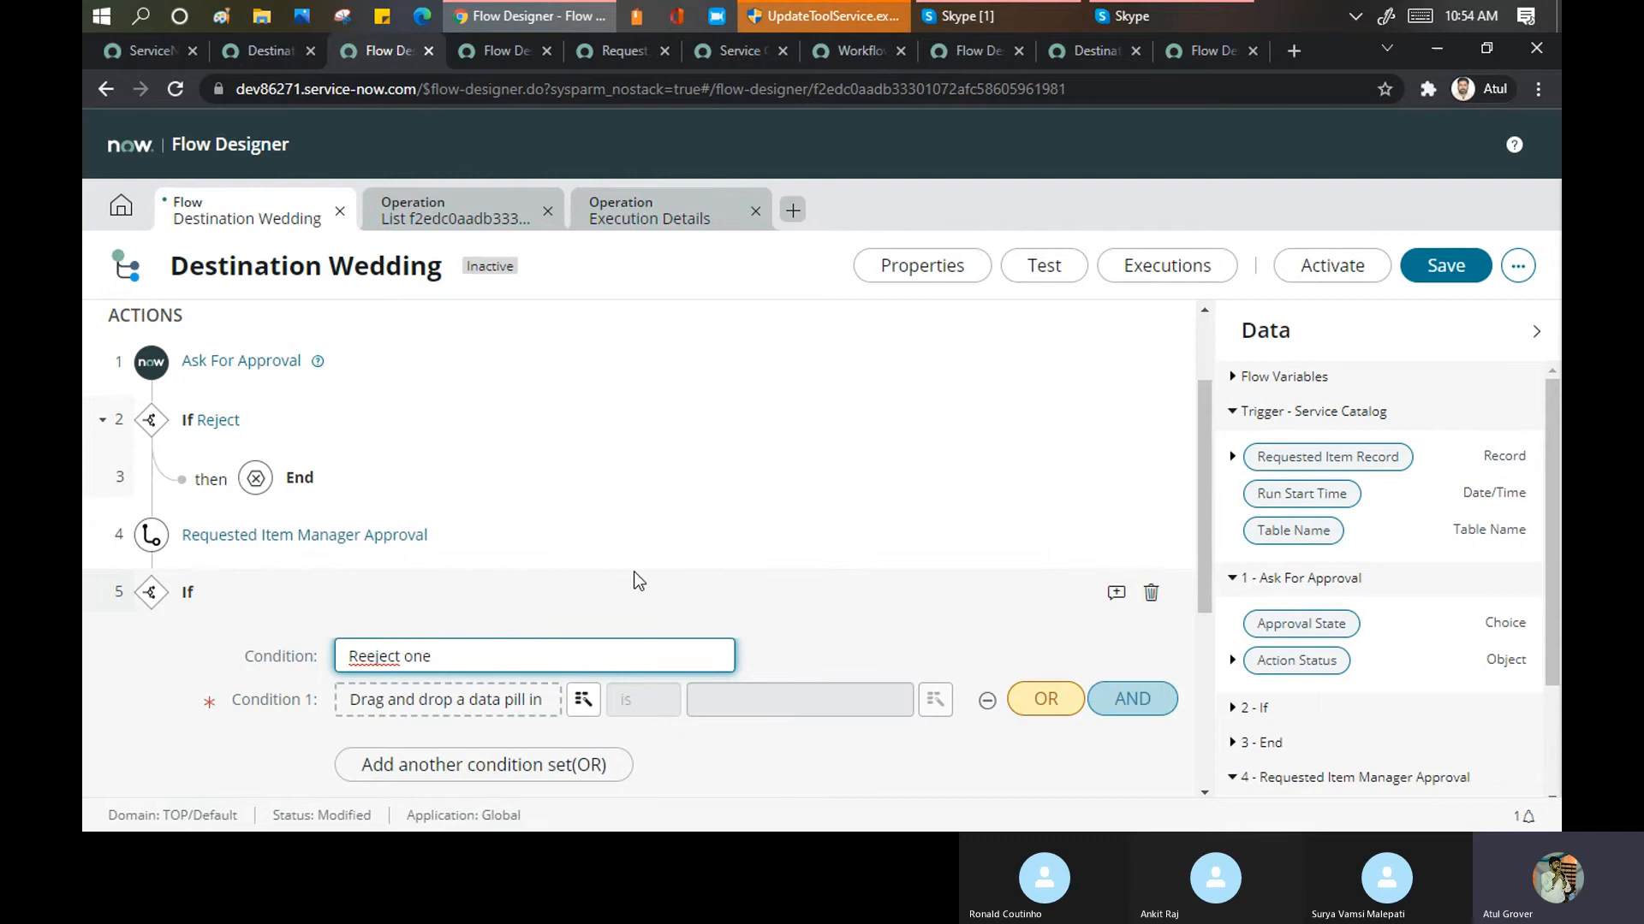
Set the Reeject one condition to check that the Requested Item Manager Approval's Rejected output is True
click(582, 701)
click(634, 508)
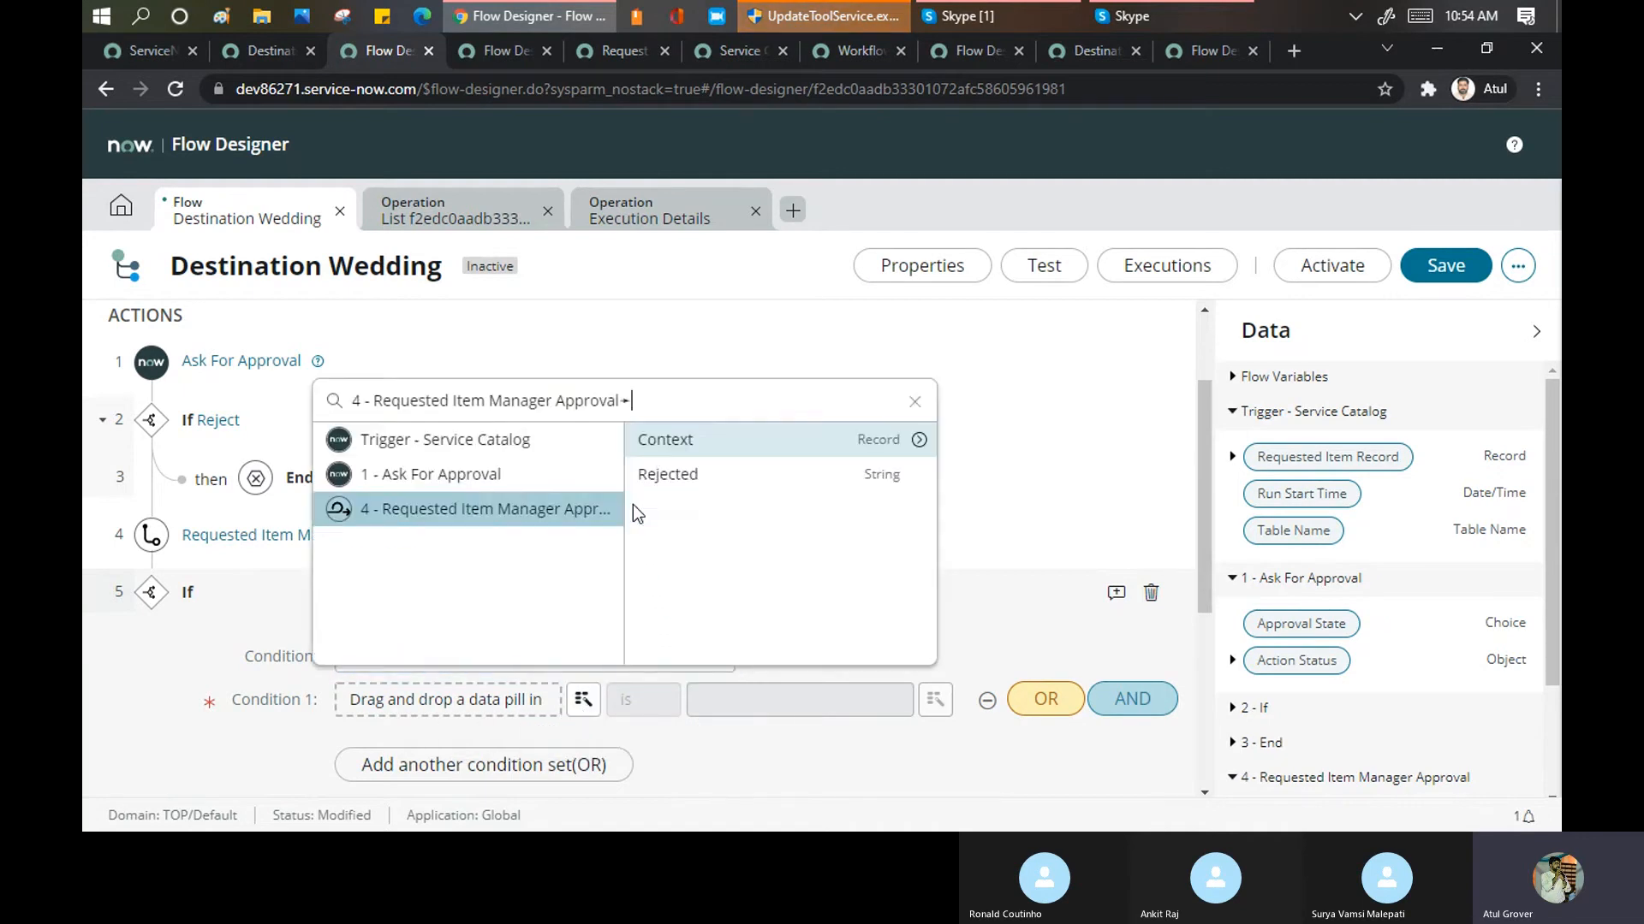
click(672, 479)
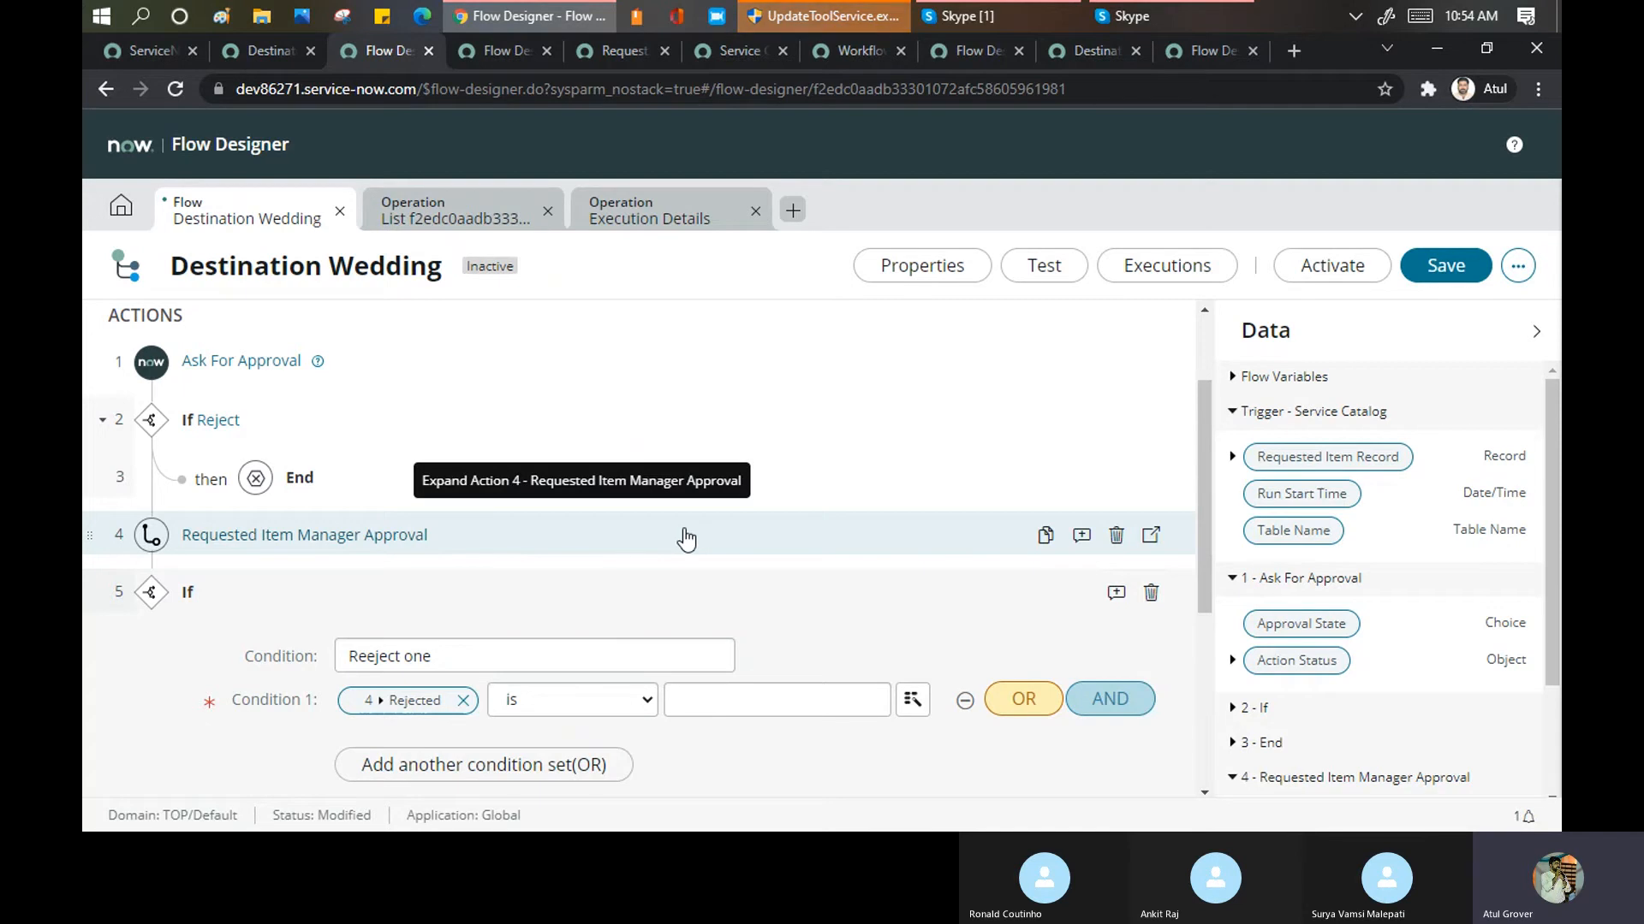
scroll(813, 627, down, 1)
click(747, 596)
text(True)
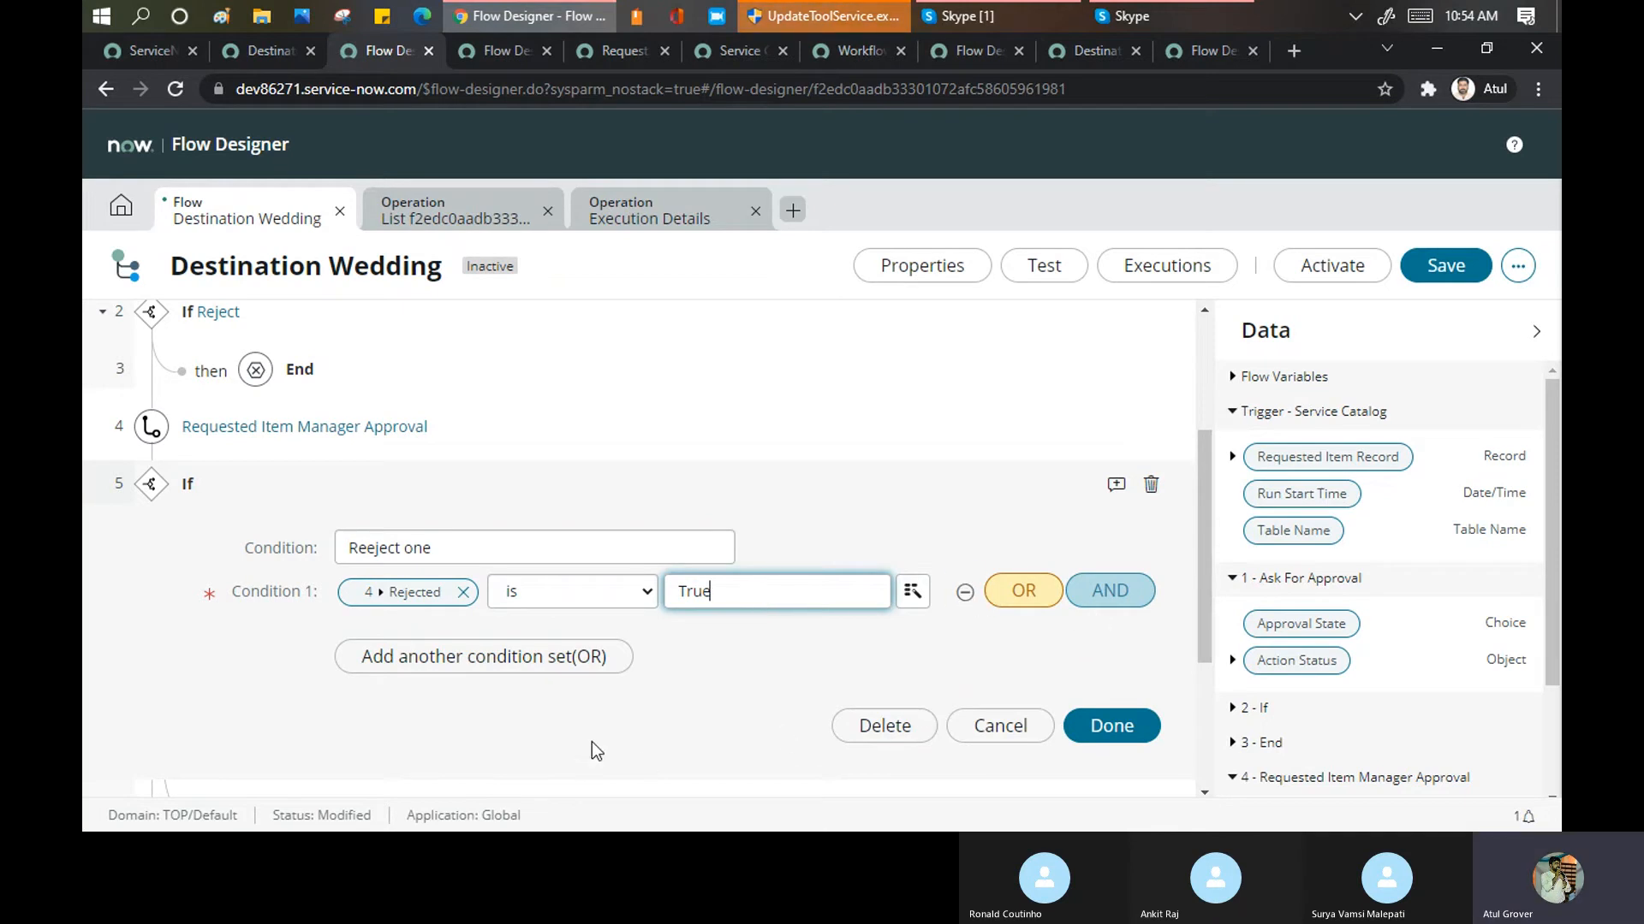
click(620, 687)
scroll(591, 694, down, 2)
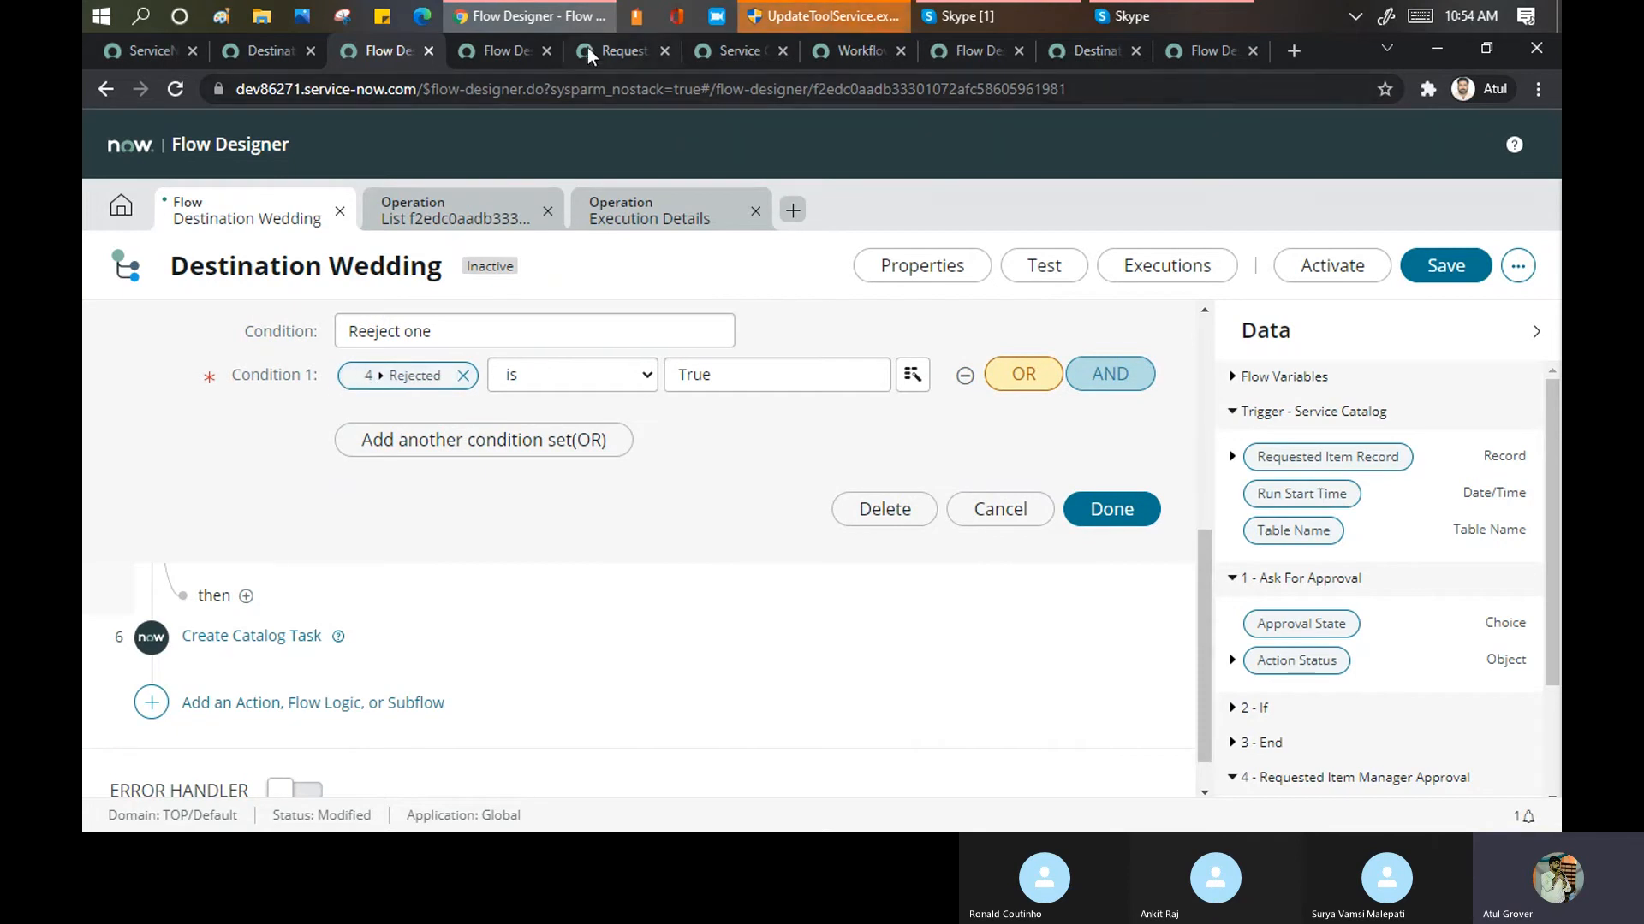
Compare the Reeject one condition and its place in the flow with the rejection condition in the Laptop Request flow
click(498, 50)
scroll(404, 685, down, 1)
click(283, 659)
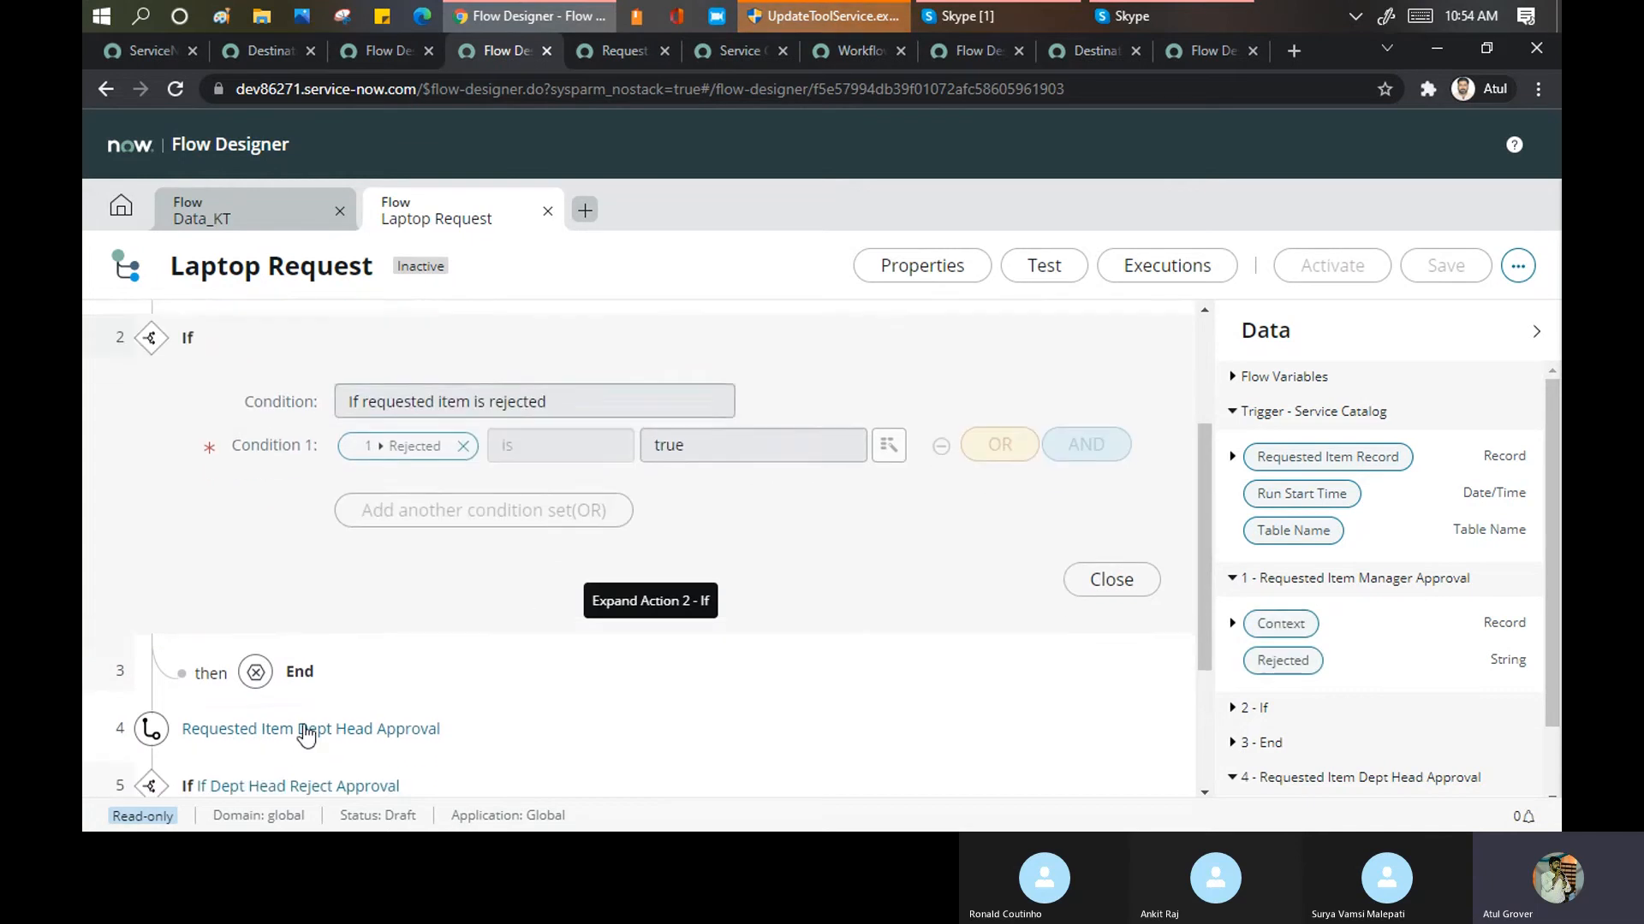
scroll(431, 670, down, 1)
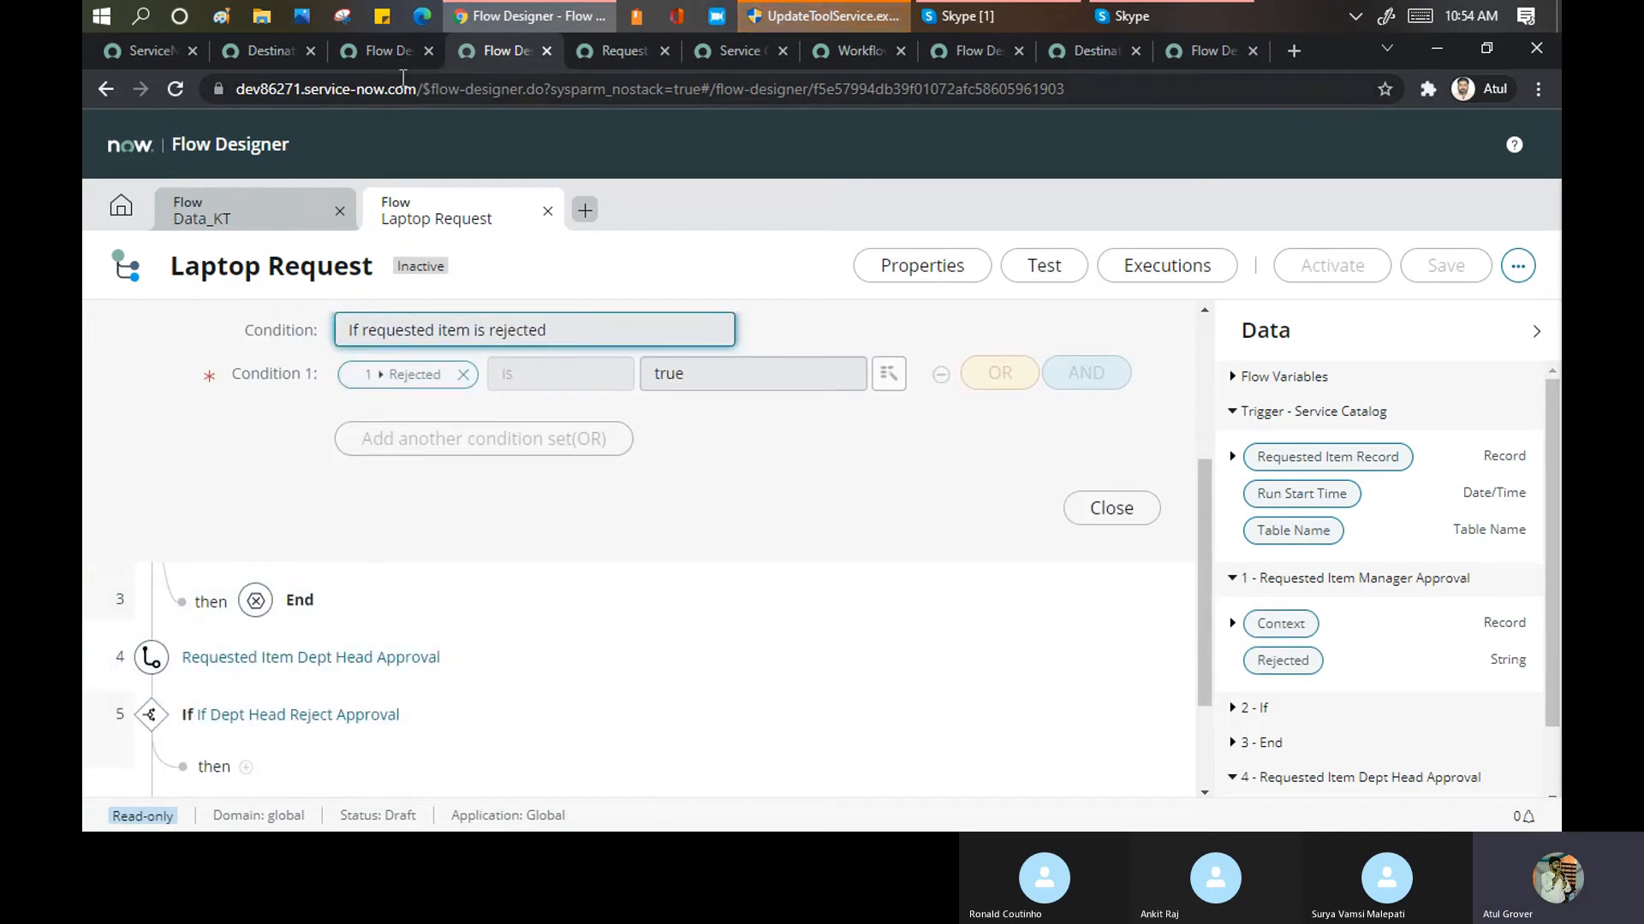
click(377, 51)
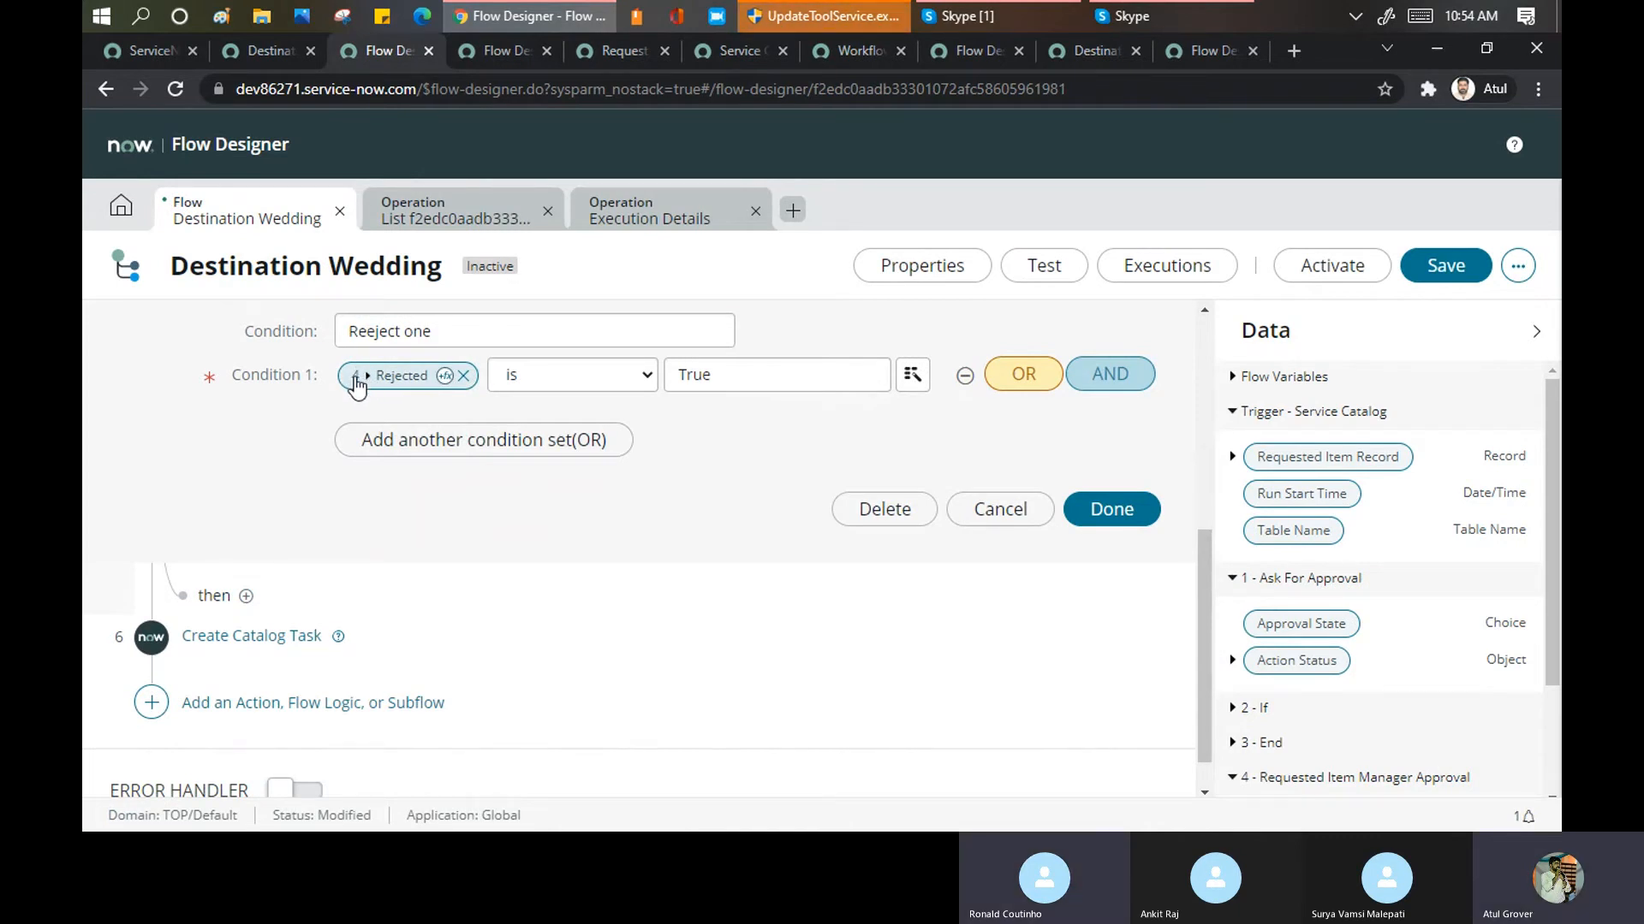
scroll(470, 557, up, 3)
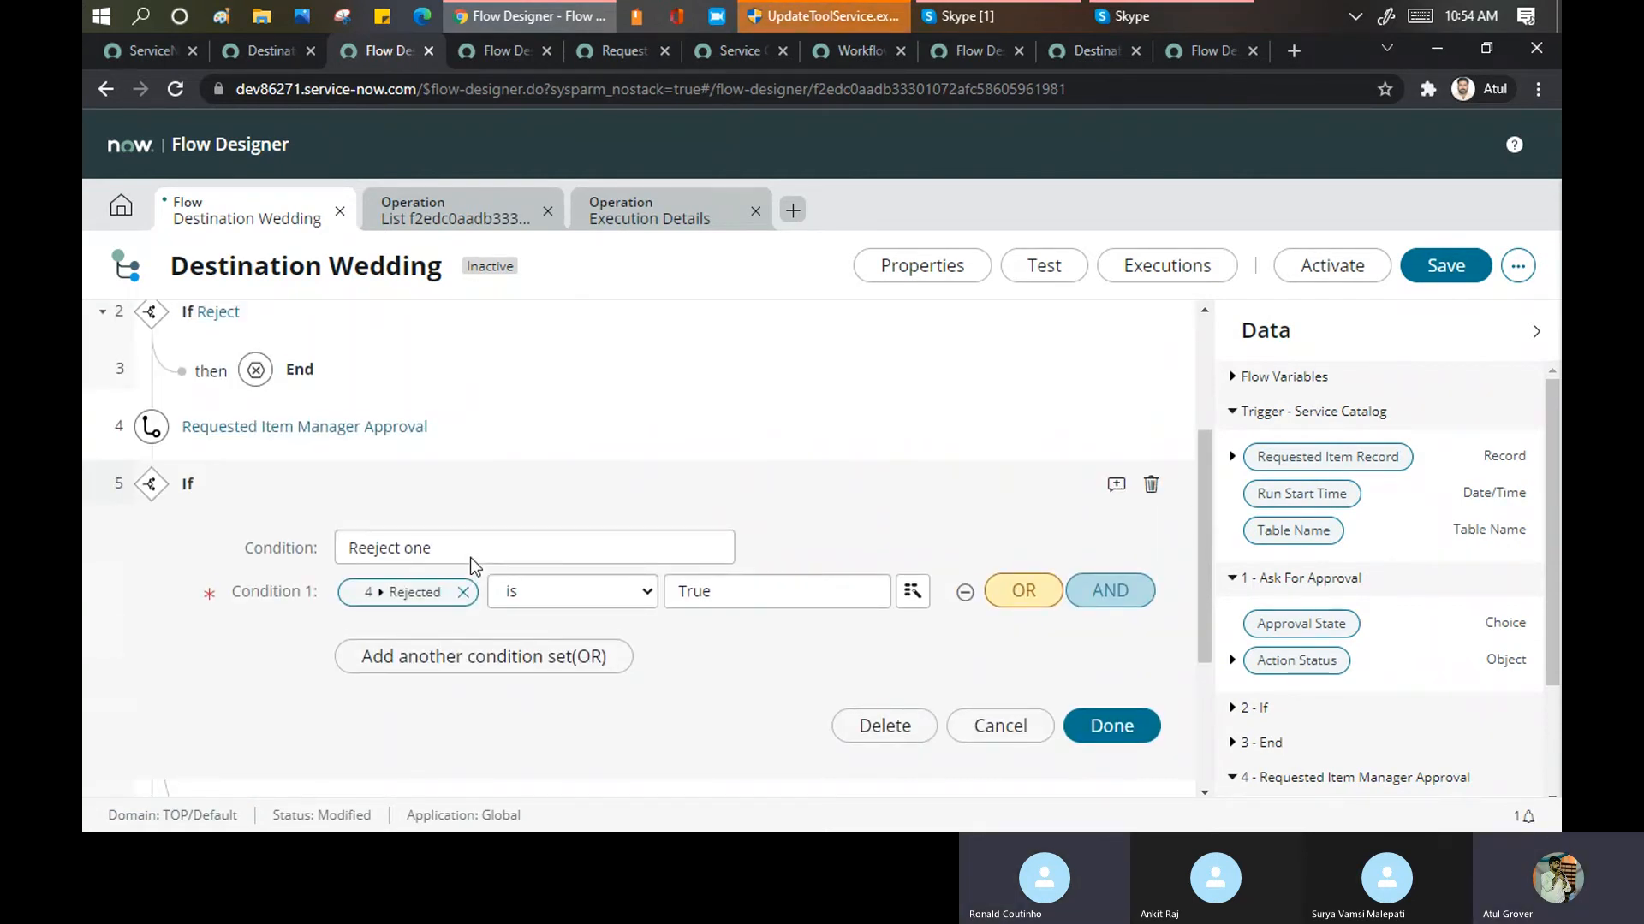
scroll(493, 484, up, 3)
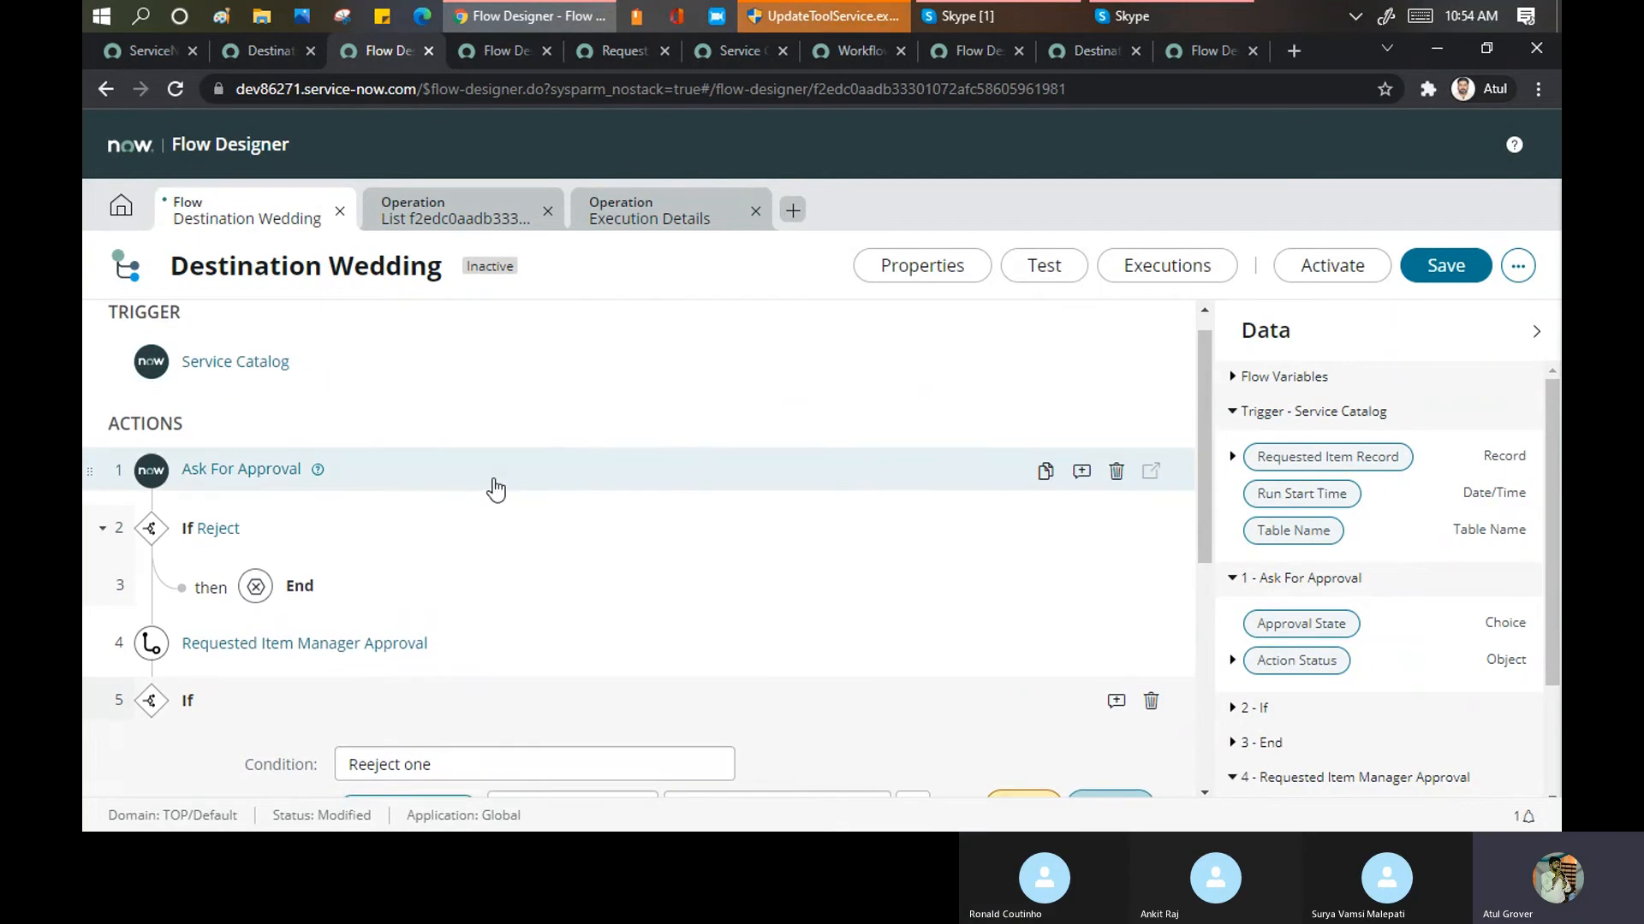
scroll(495, 490, down, 1)
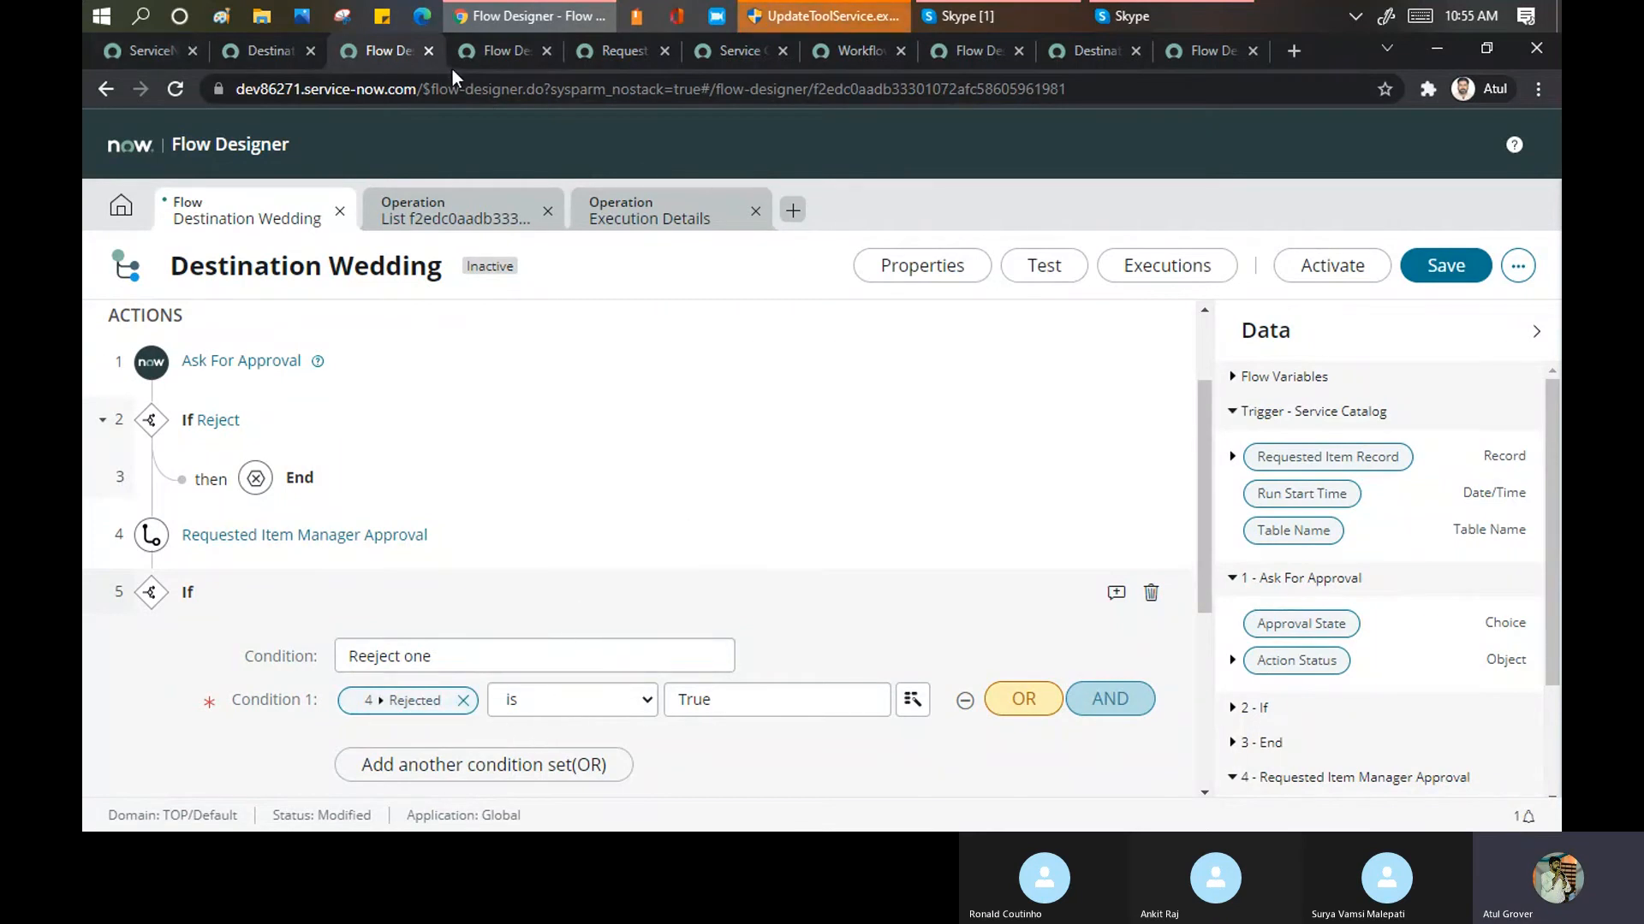
click(474, 51)
scroll(332, 439, up, 3)
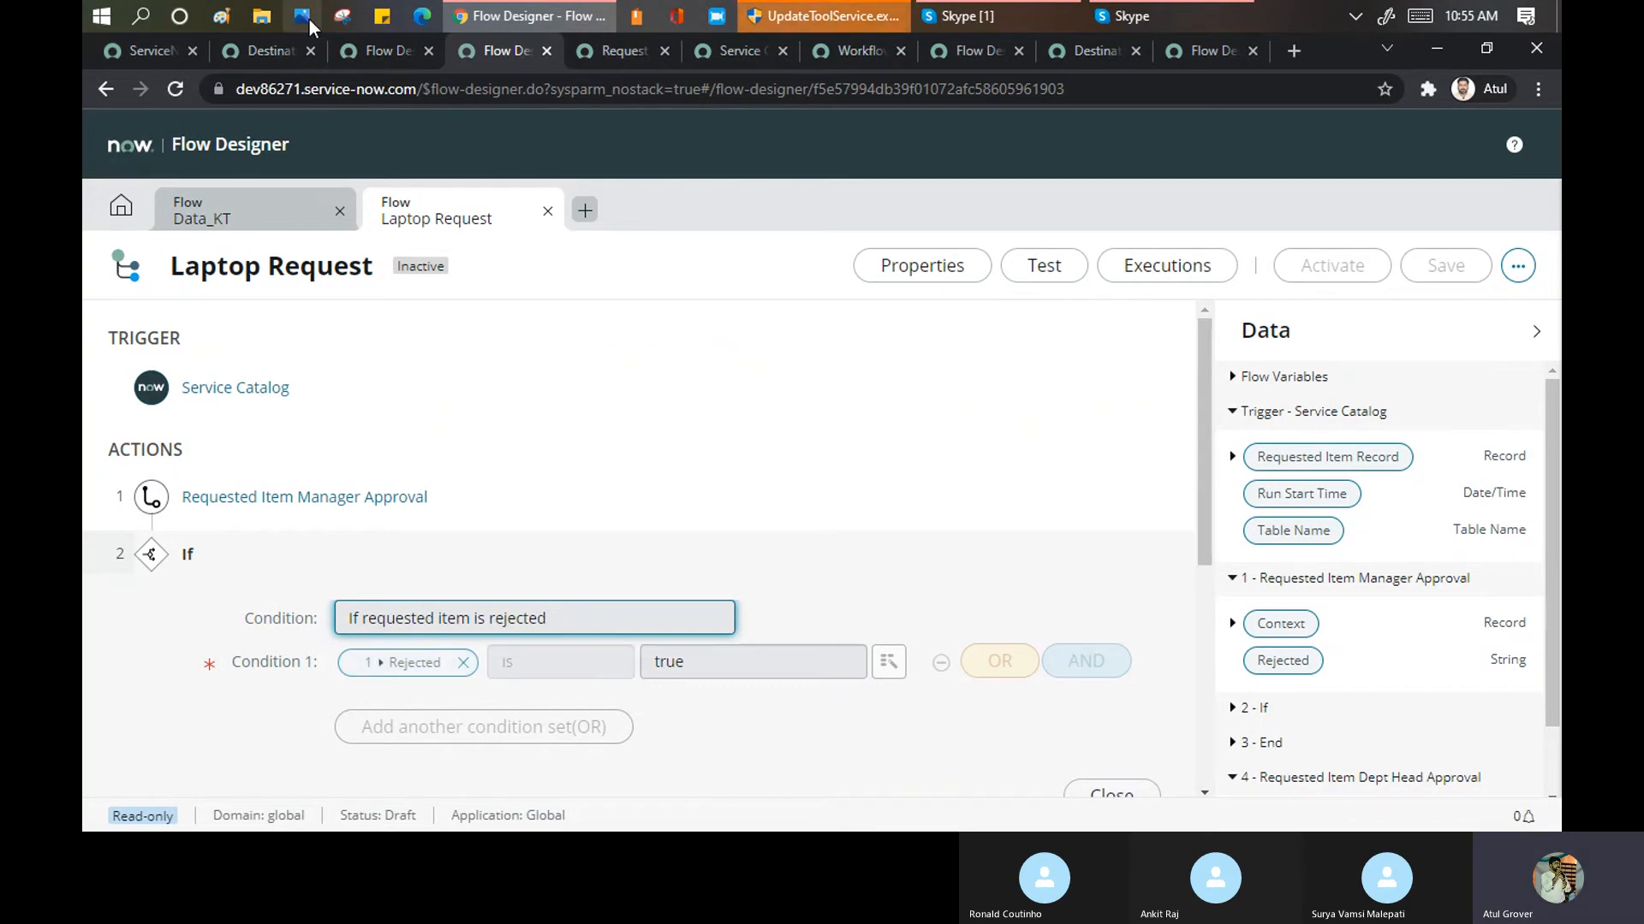
click(389, 51)
Add End flow logic under the Reeject one condition's then branch
scroll(538, 518, down, 2)
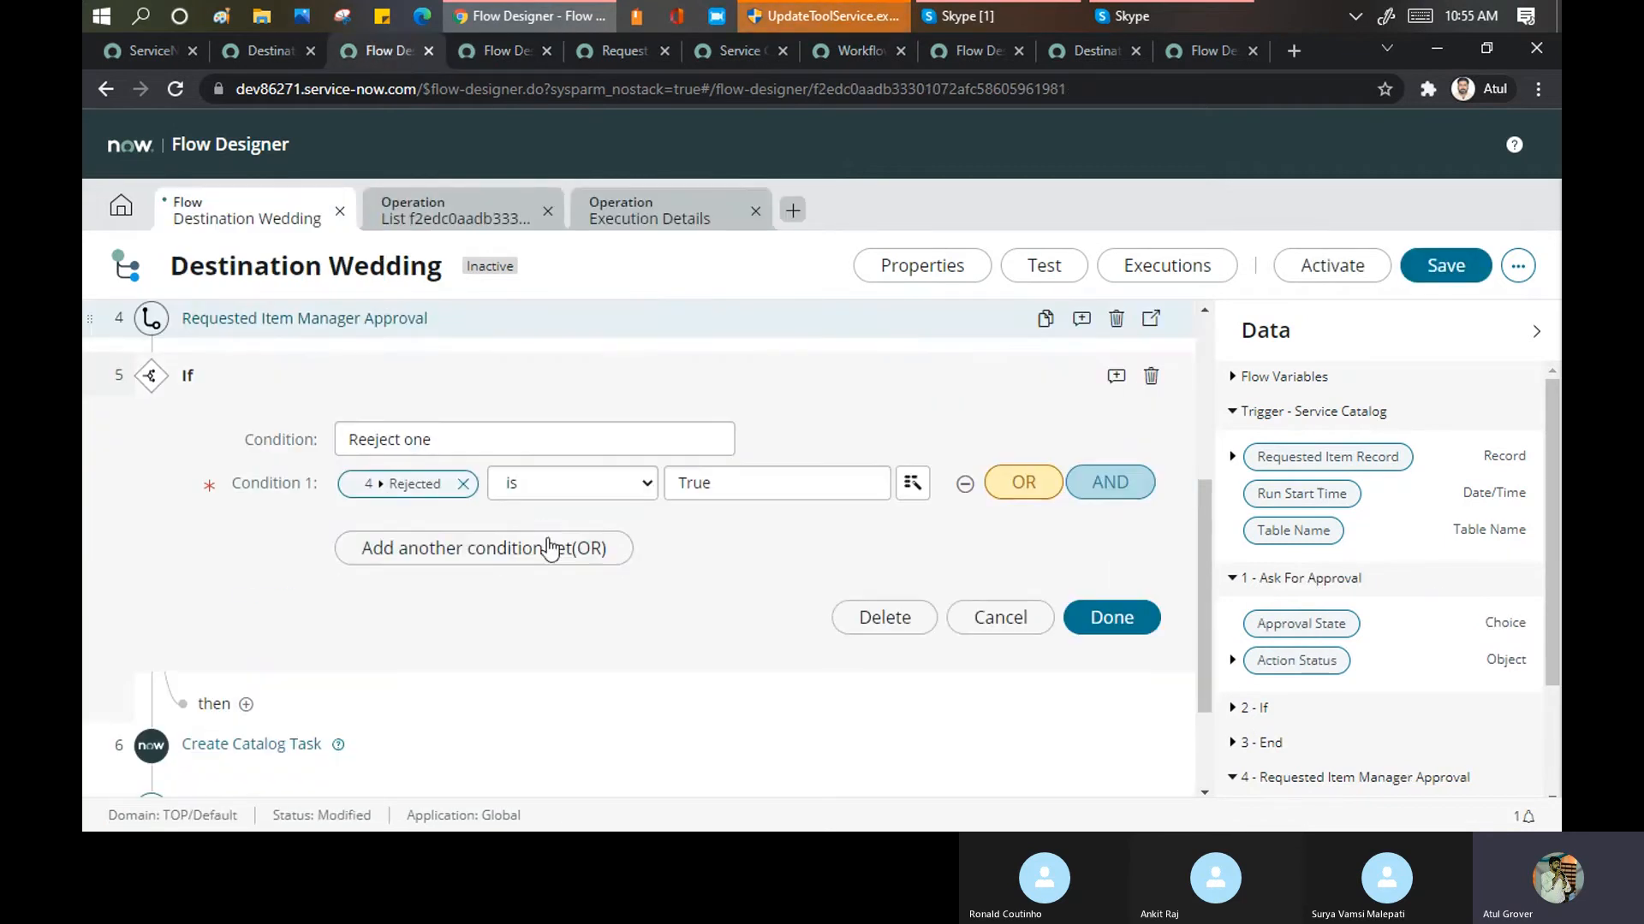
click(245, 705)
scroll(419, 622, down, 1)
click(492, 527)
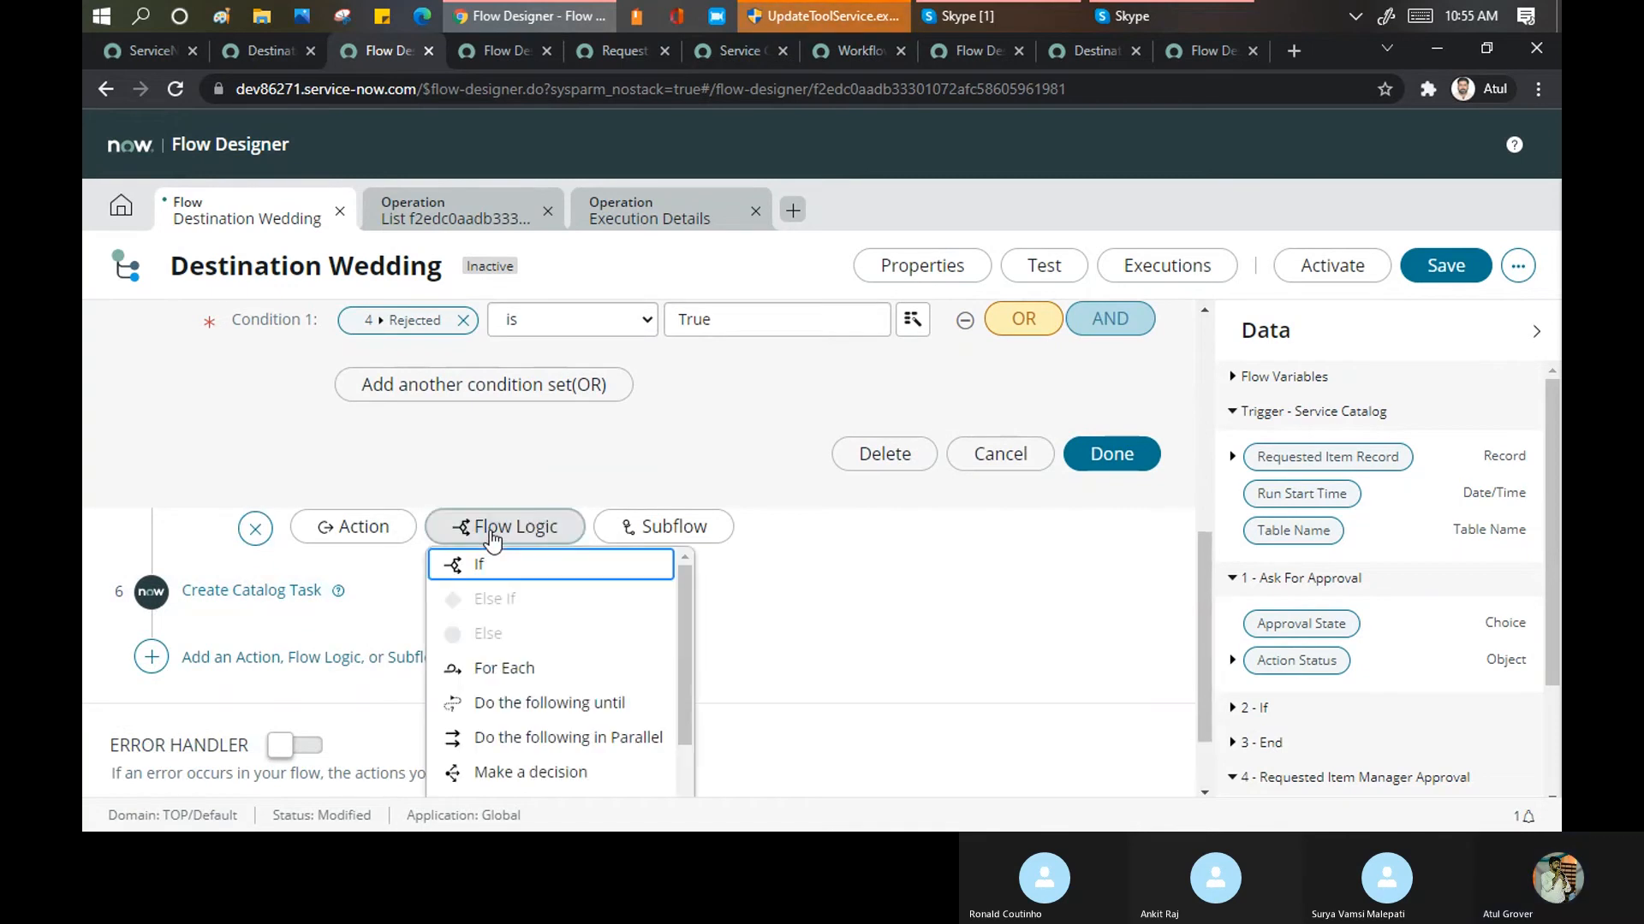
scroll(532, 671, down, 2)
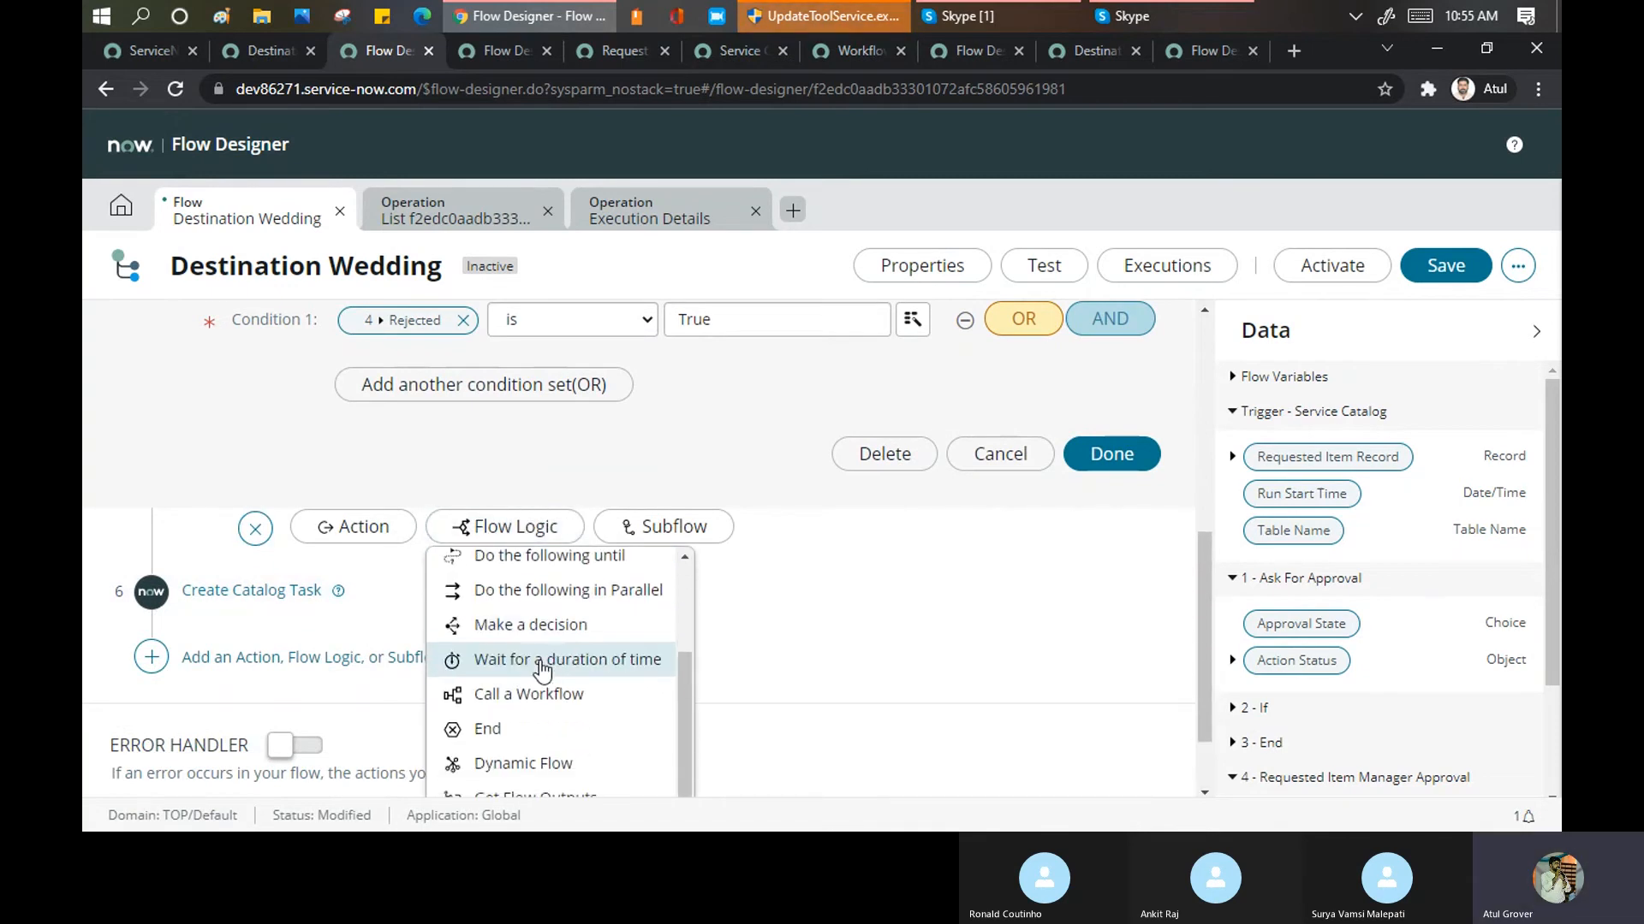
click(496, 730)
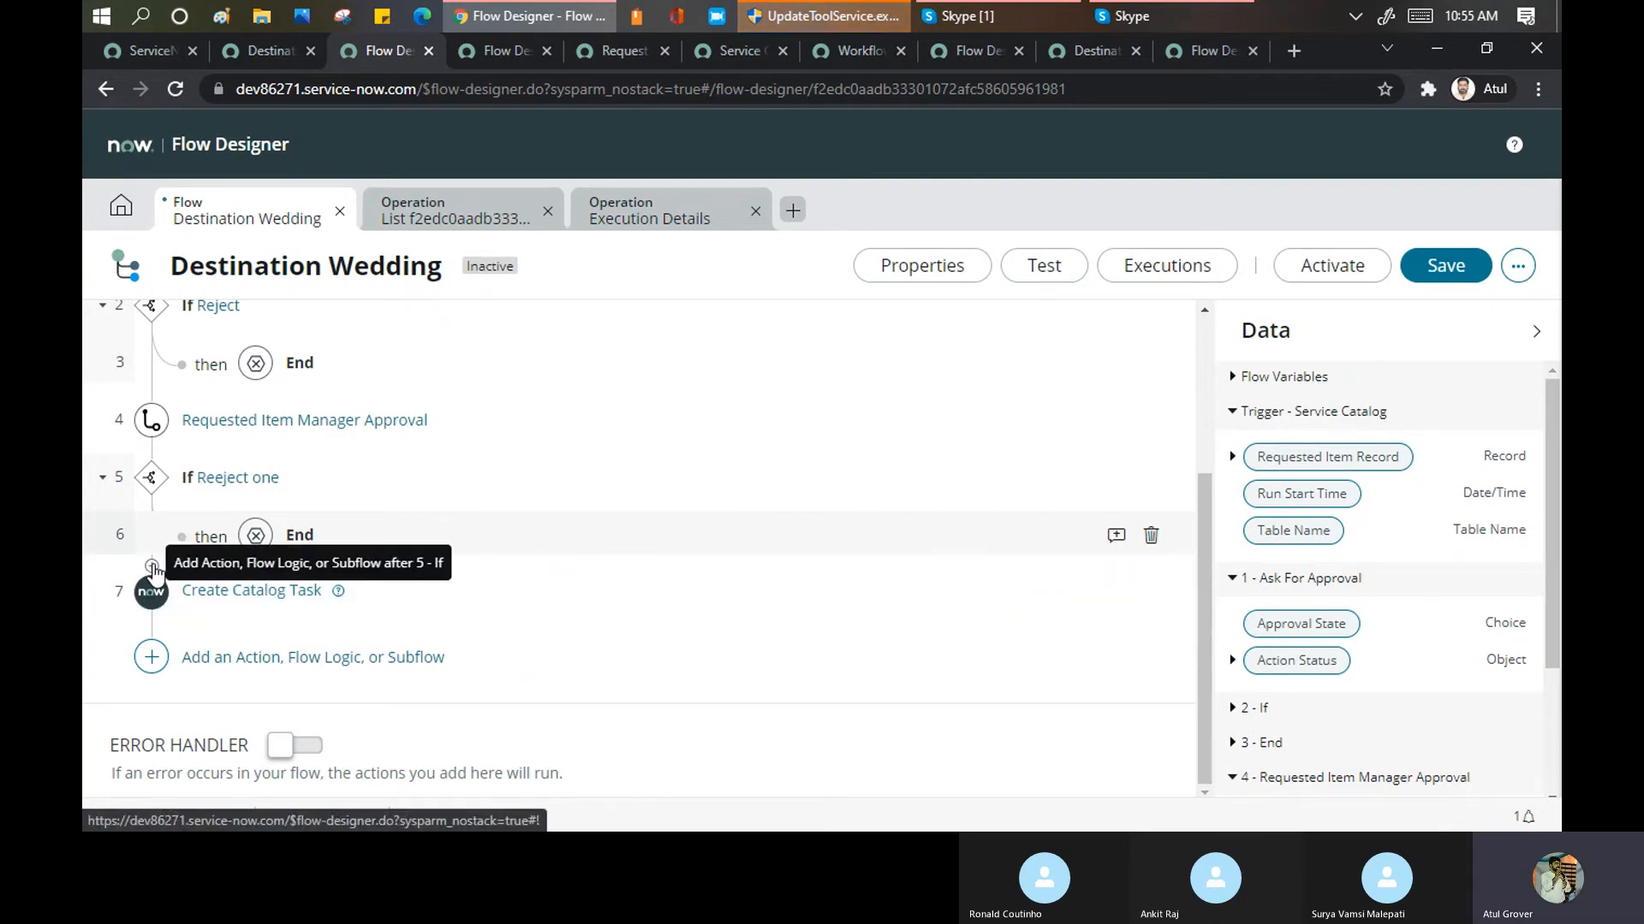
Try inserting a Create Task action on the Catalog Task [sc_task] table after the Reeject one condition
click(153, 567)
click(259, 574)
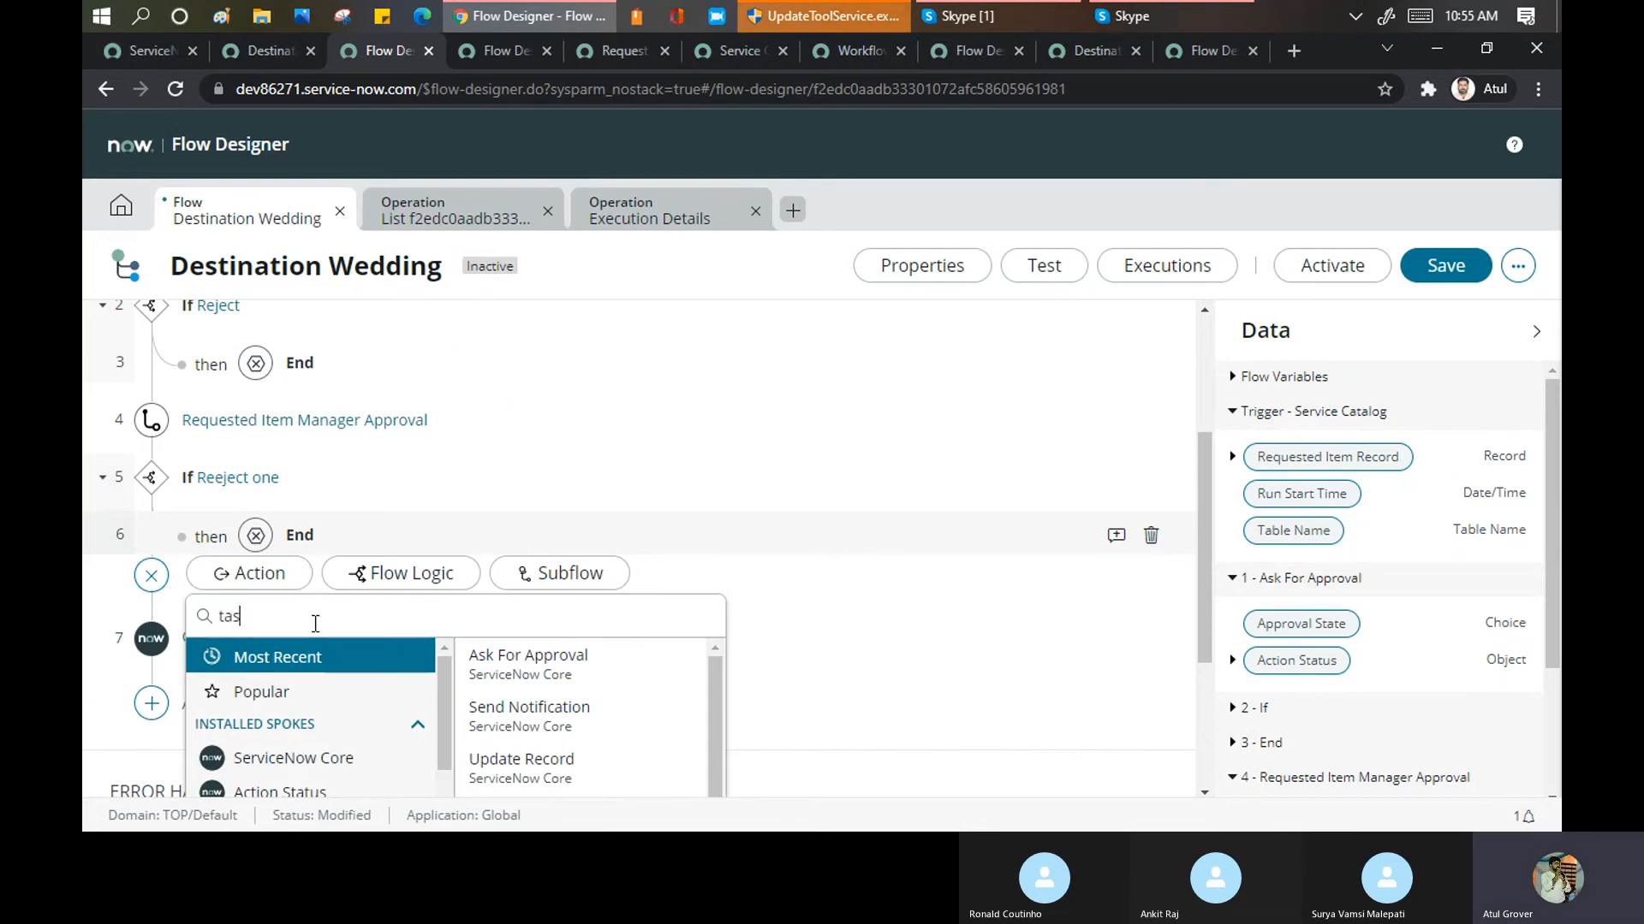
scroll(401, 687, down, 2)
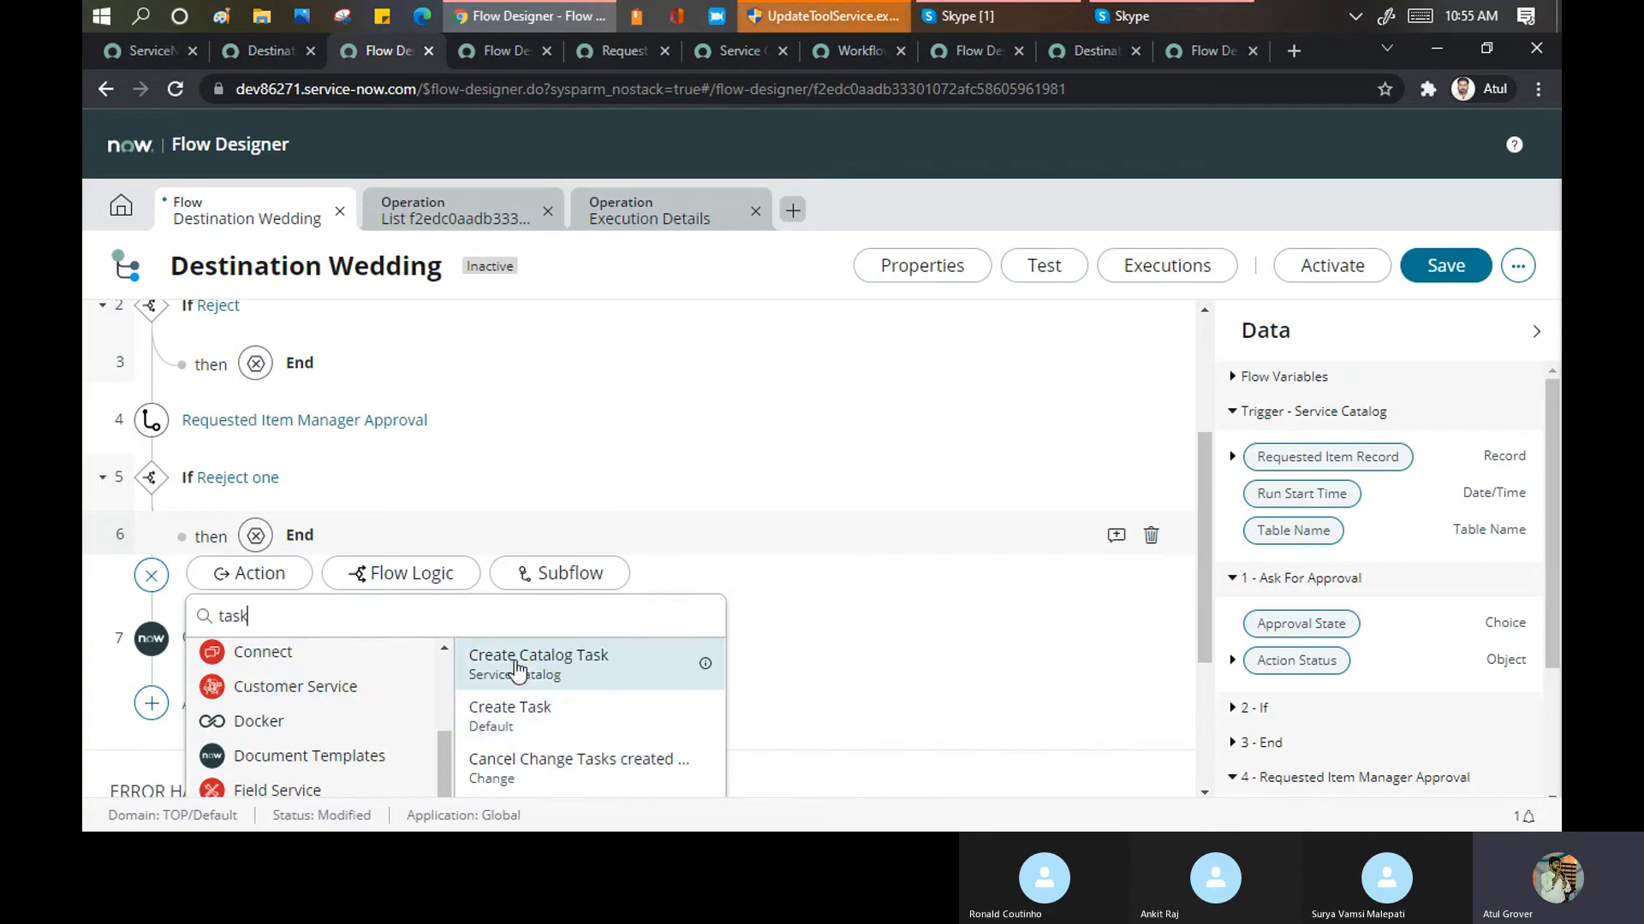
click(511, 719)
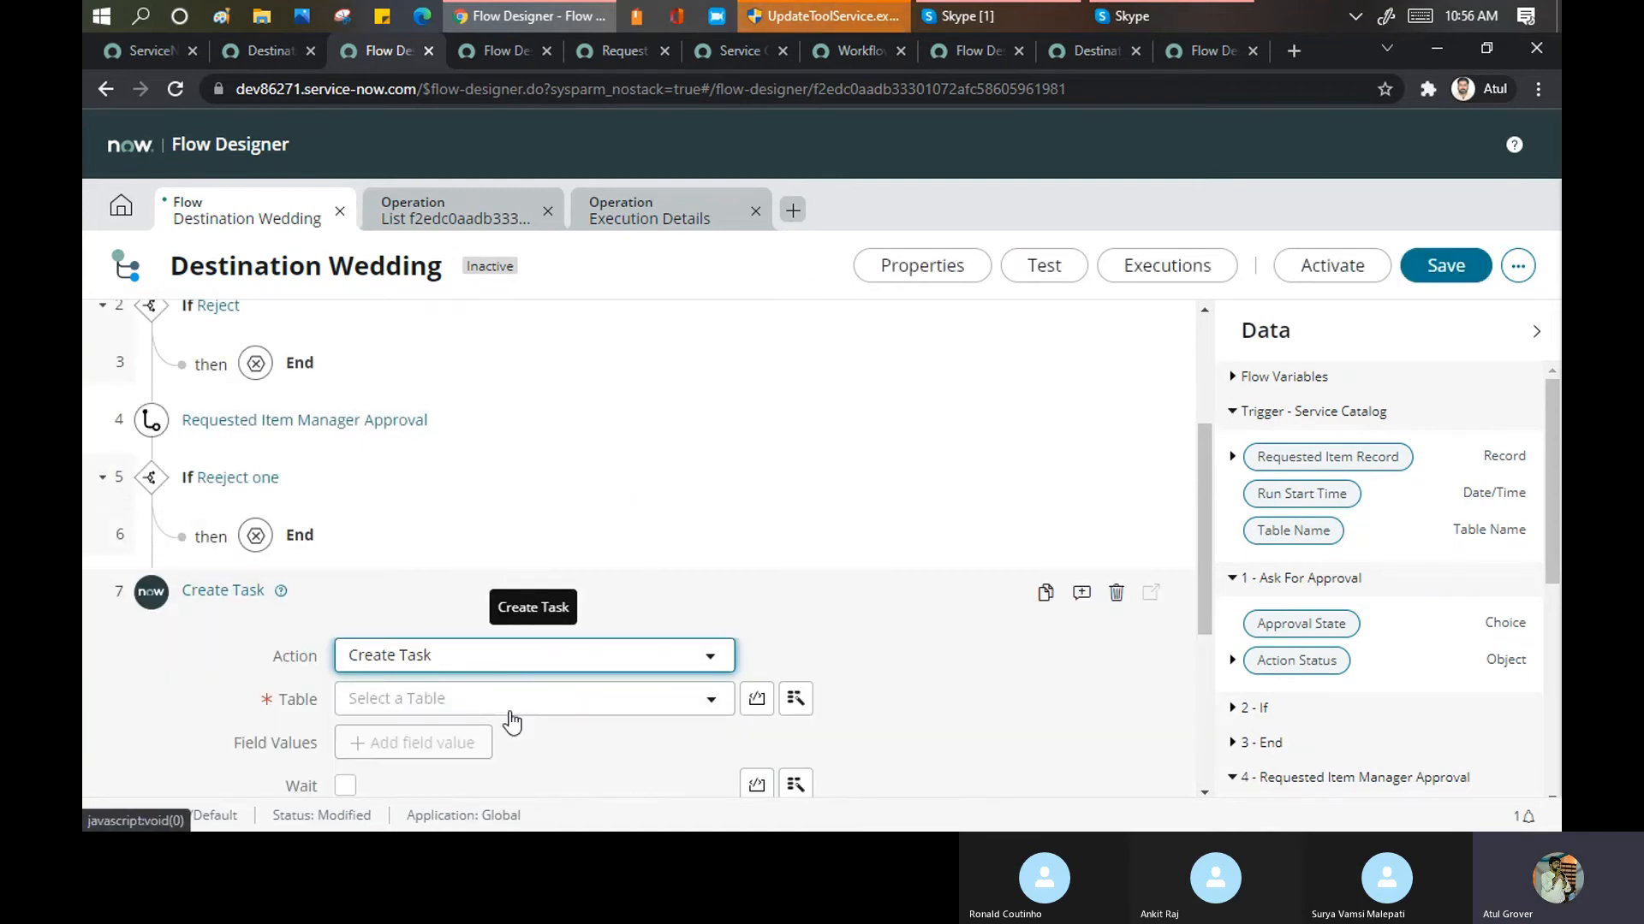
scroll(543, 591, down, 2)
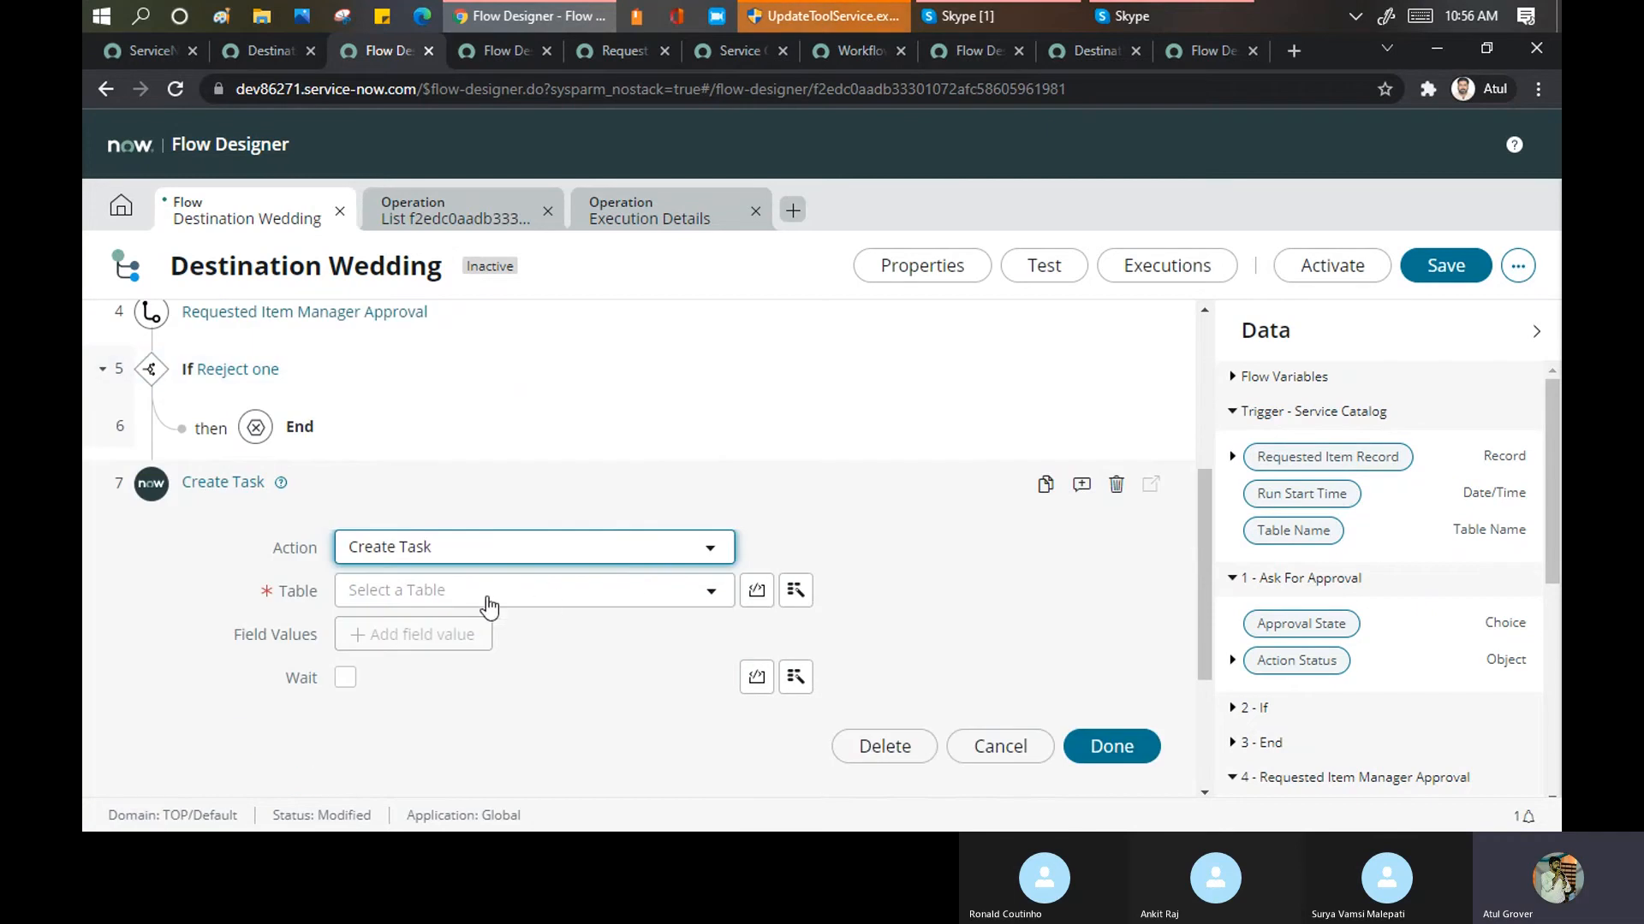
click(509, 592)
scroll(513, 514, down, 1)
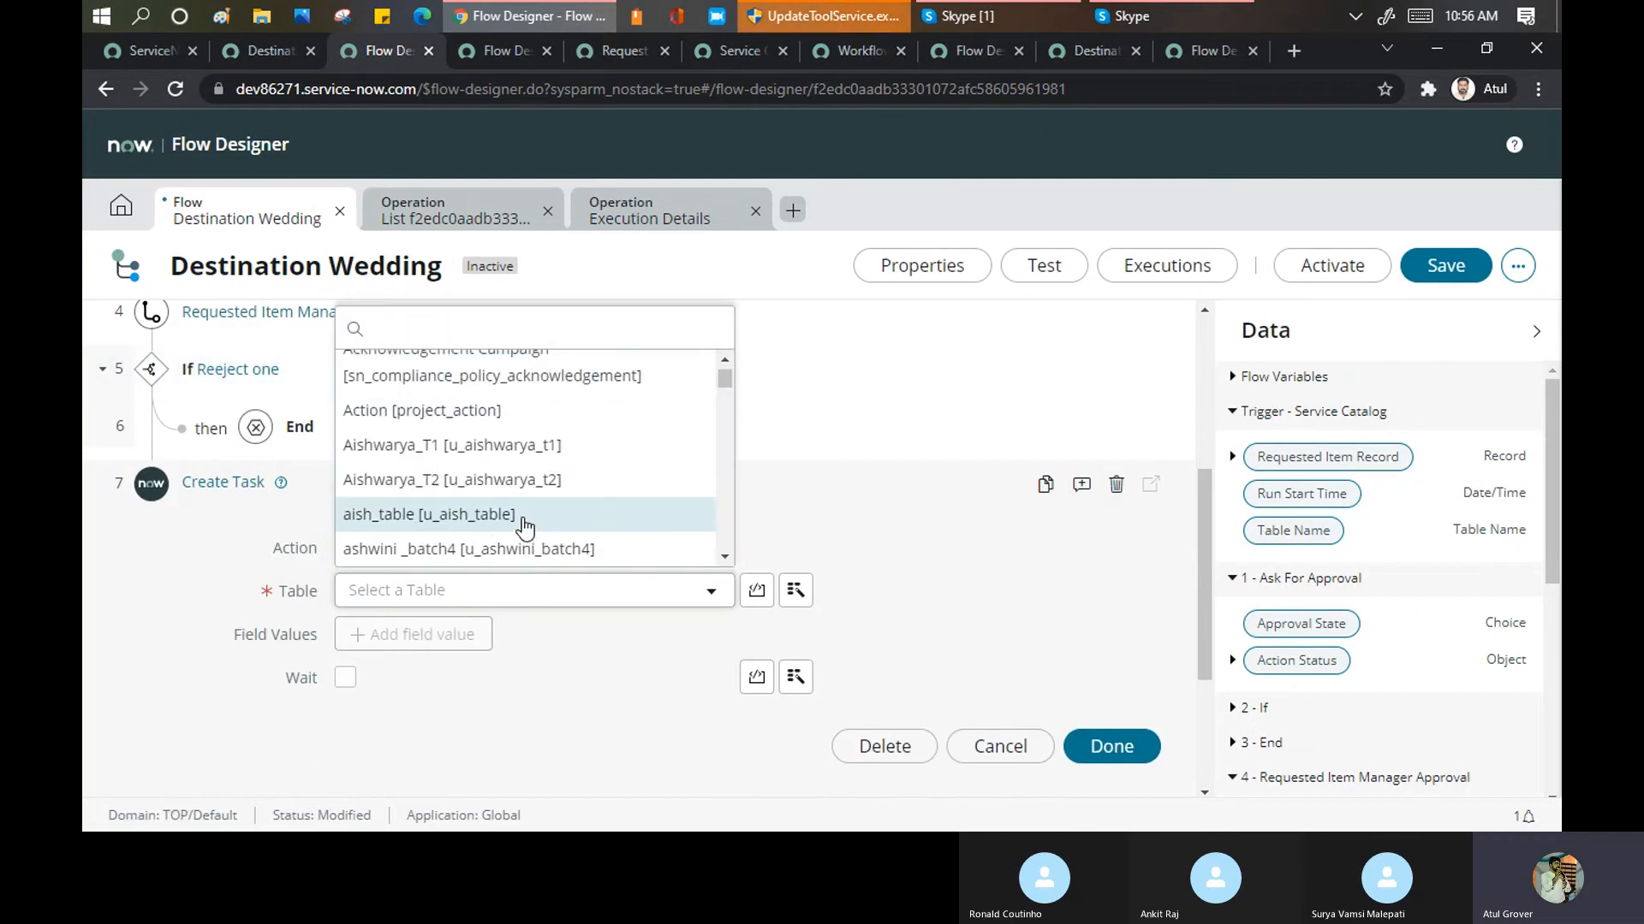
text(sc_tas)
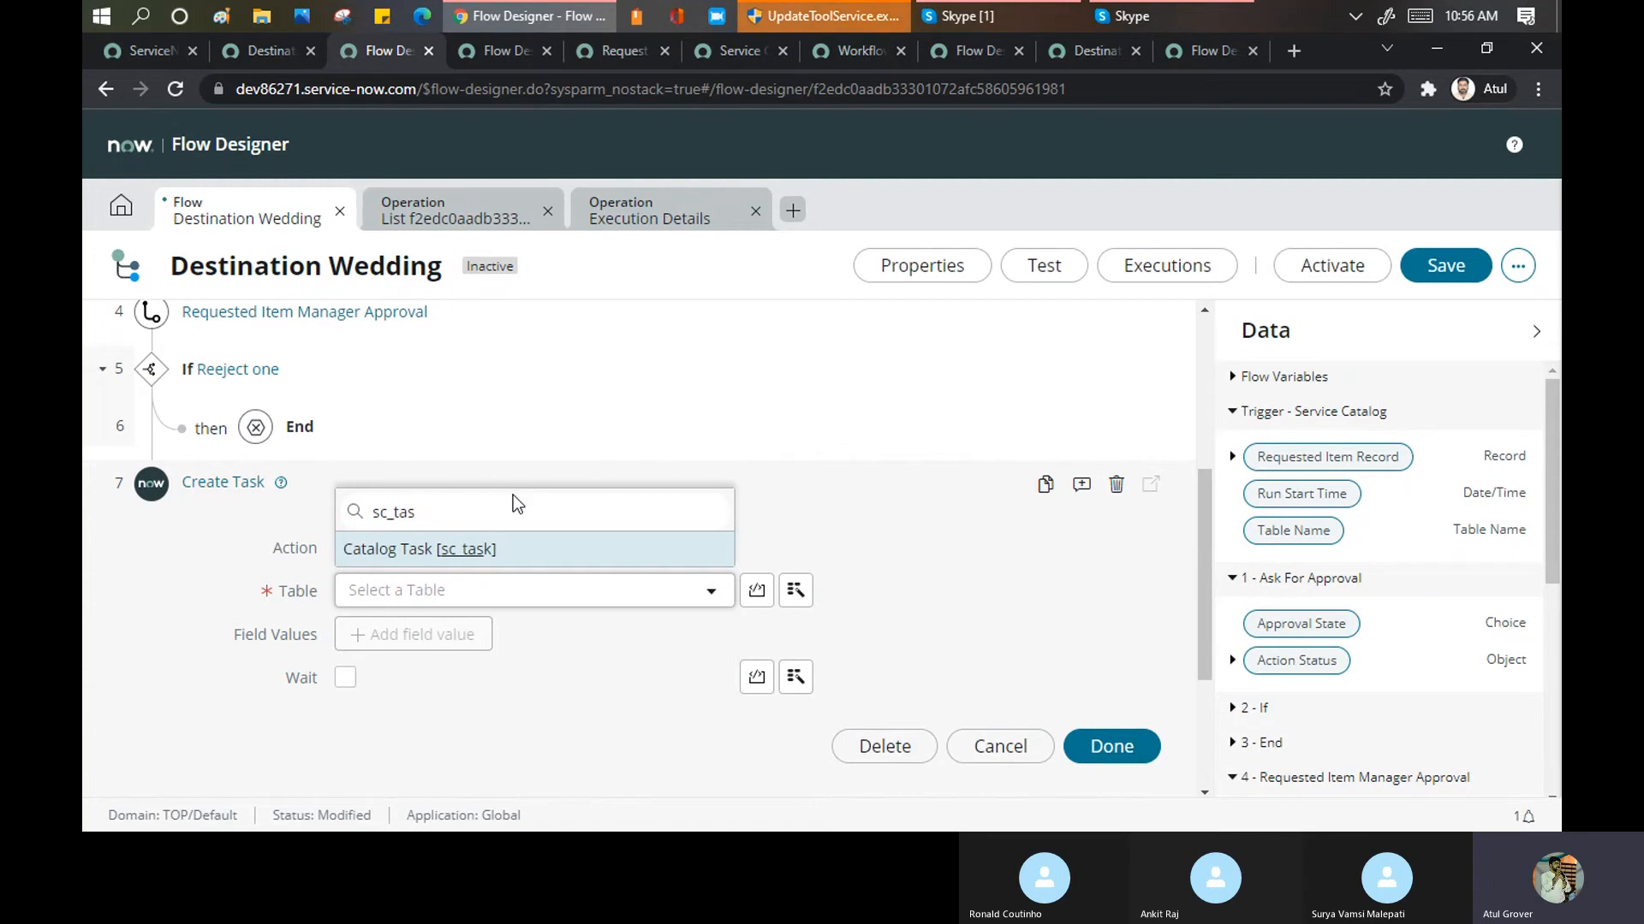
click(469, 550)
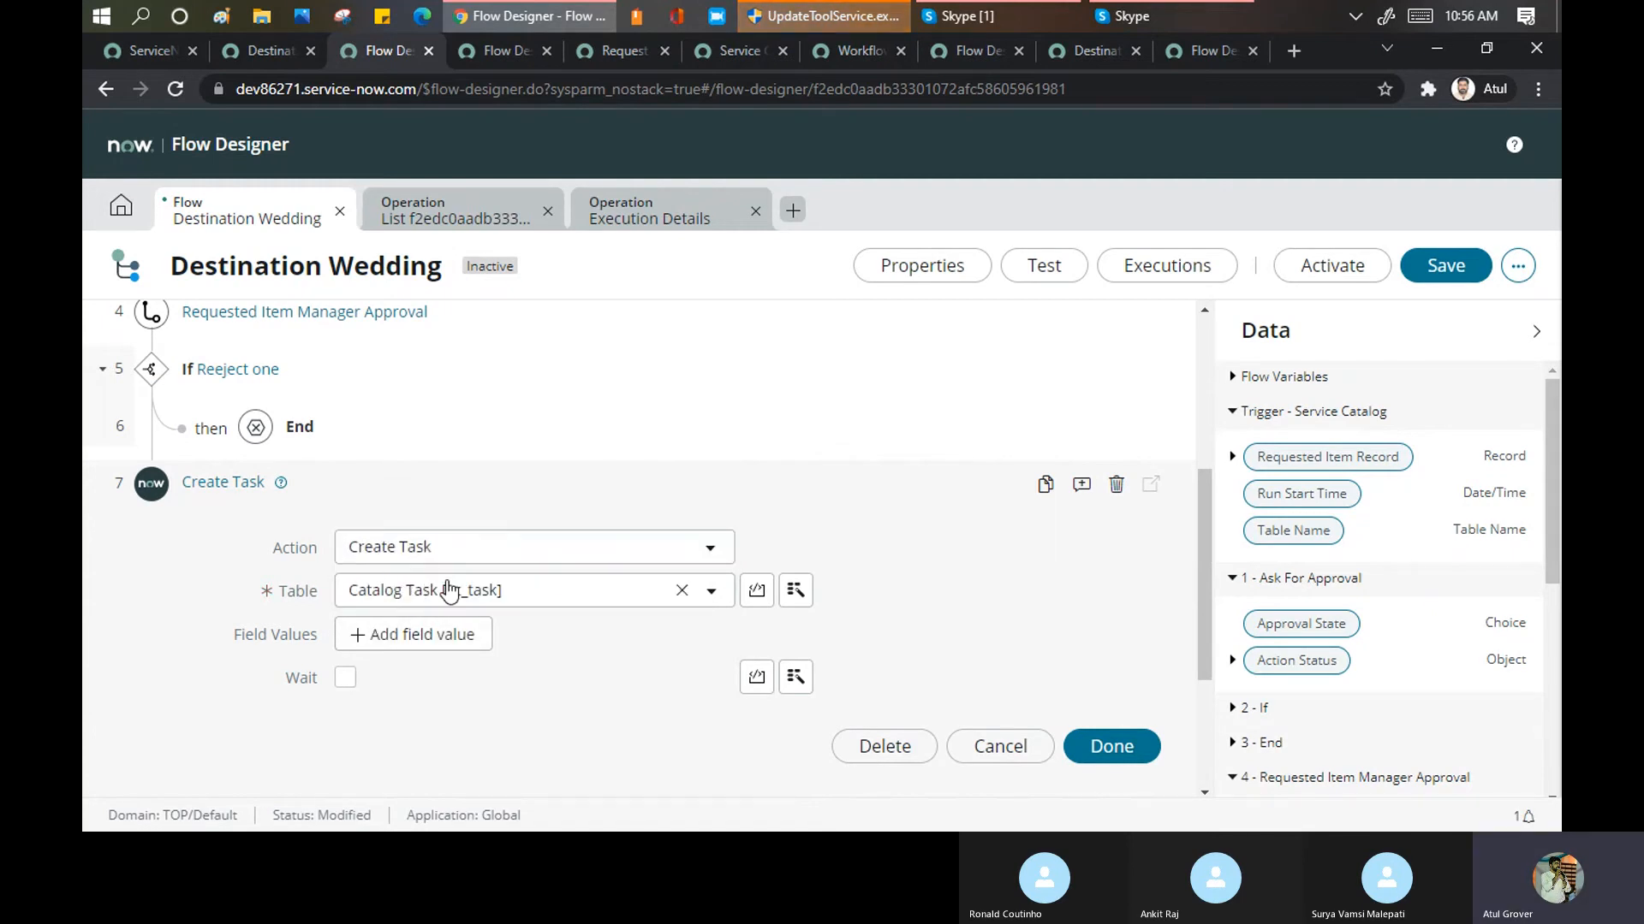
scroll(227, 576, down, 3)
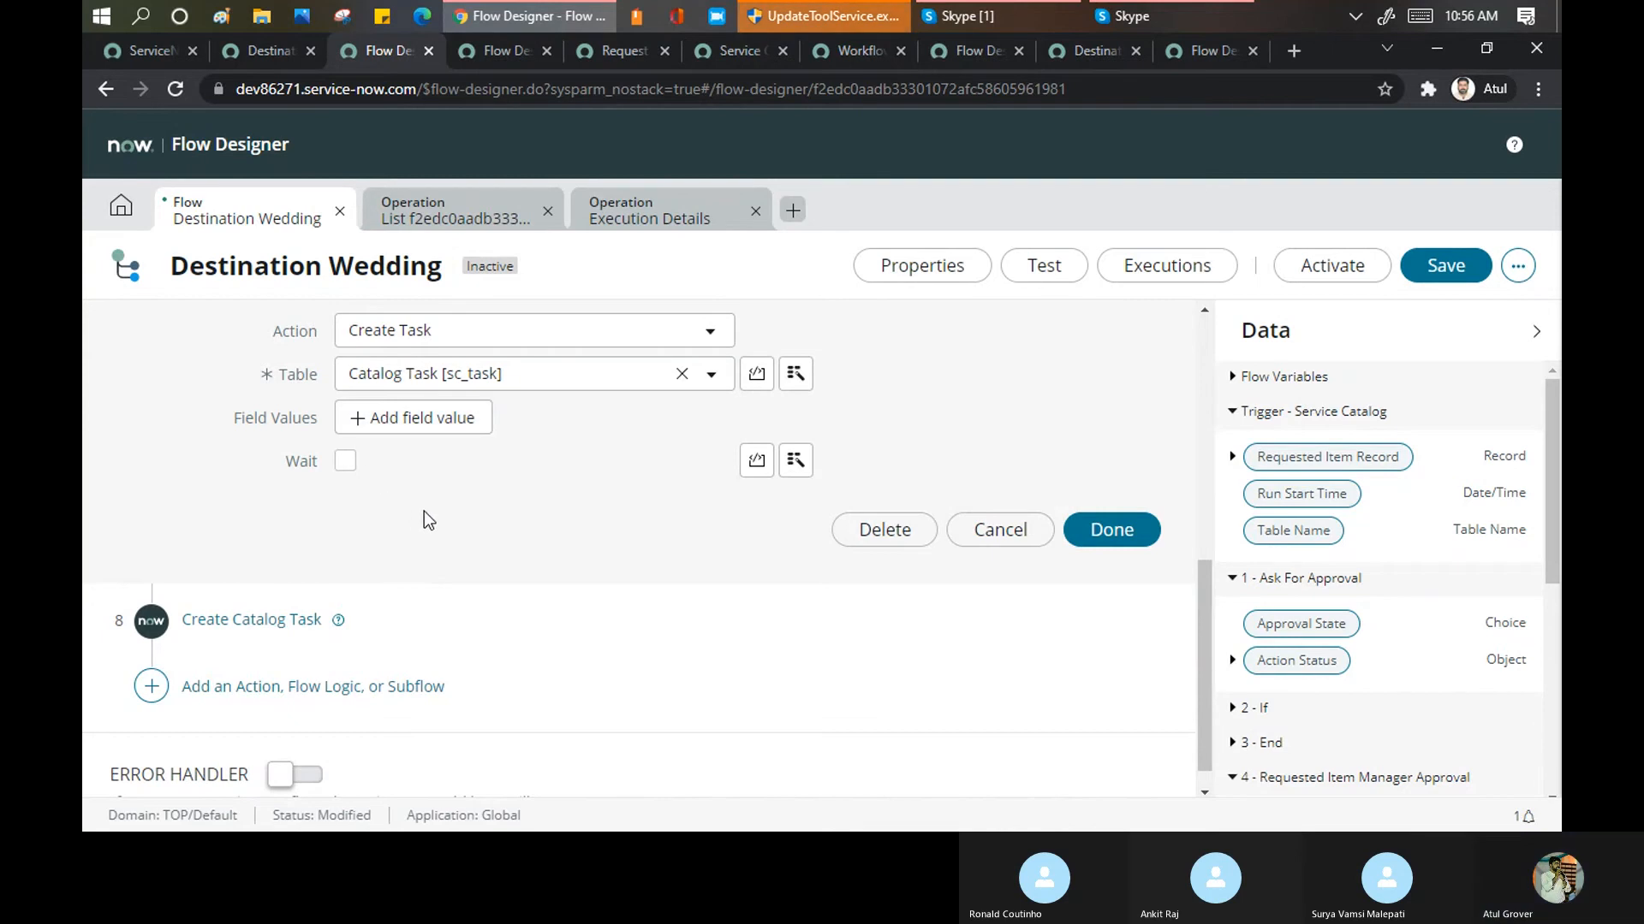
Review the flow's sequence of approvals and tasks, and discard the unfinished Create Task action
scroll(424, 511, up, 3)
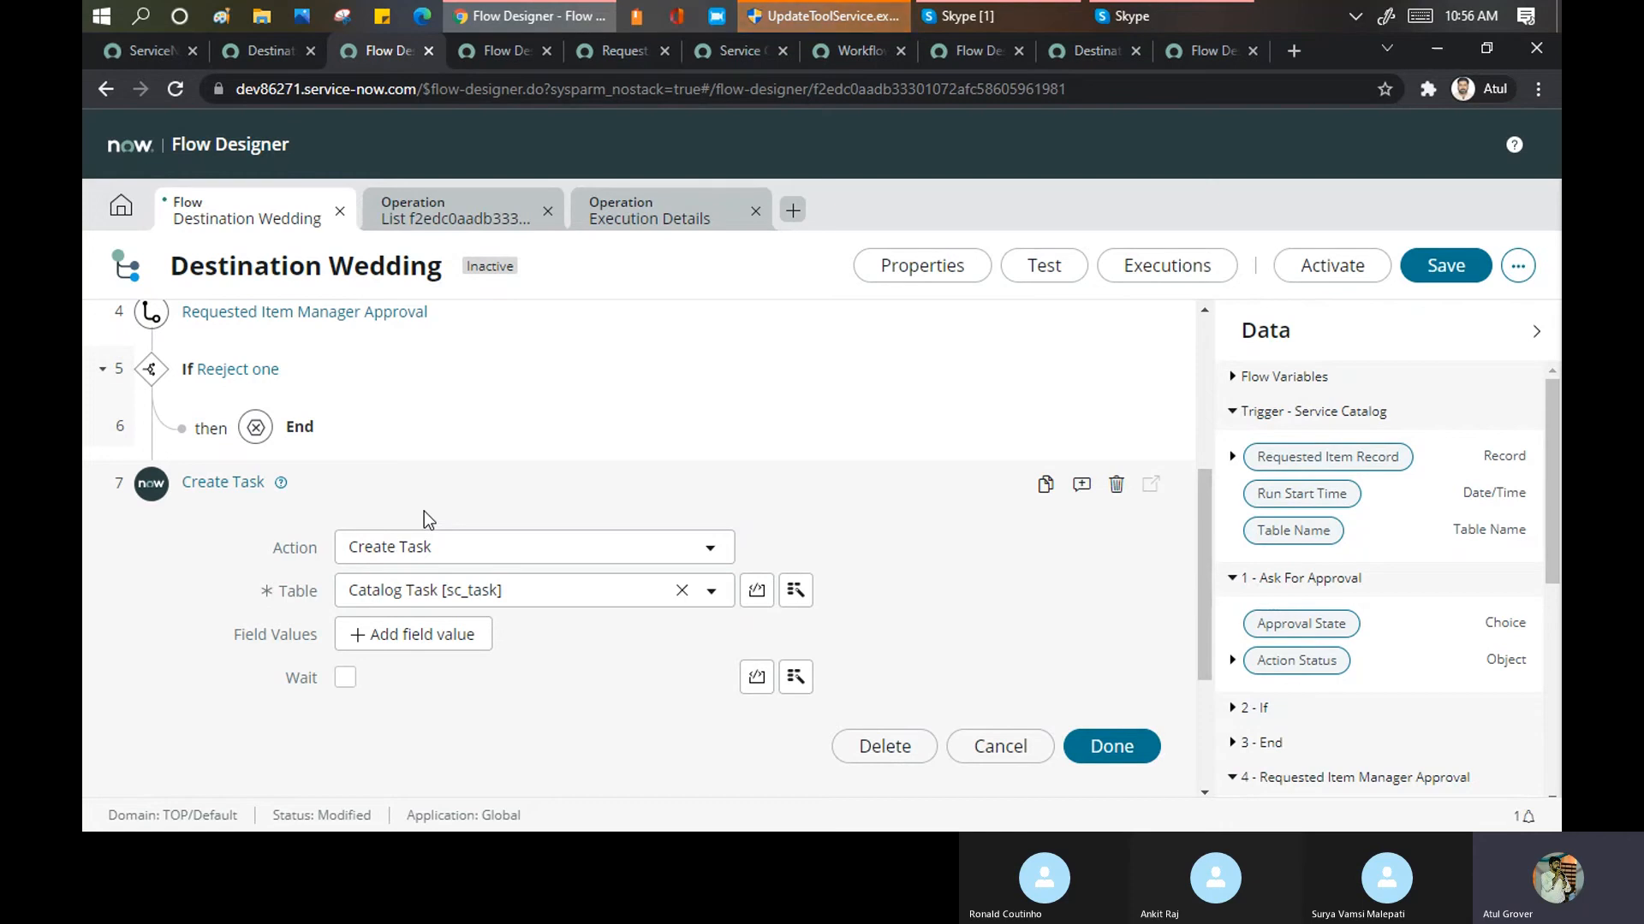
scroll(424, 511, up, 5)
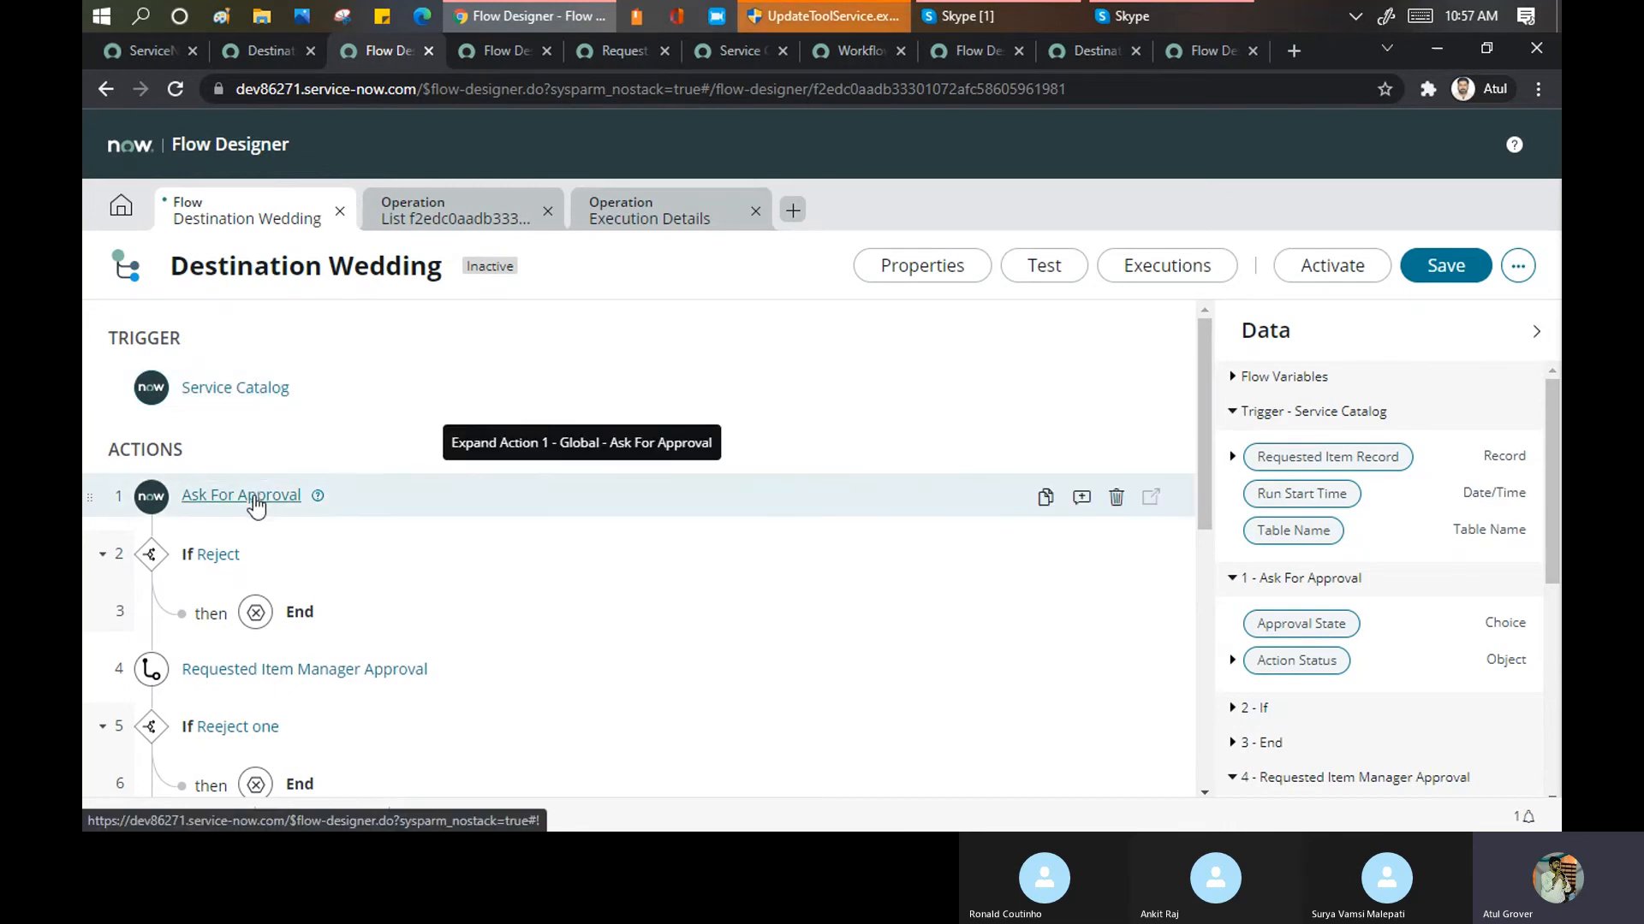
scroll(291, 599, down, 1)
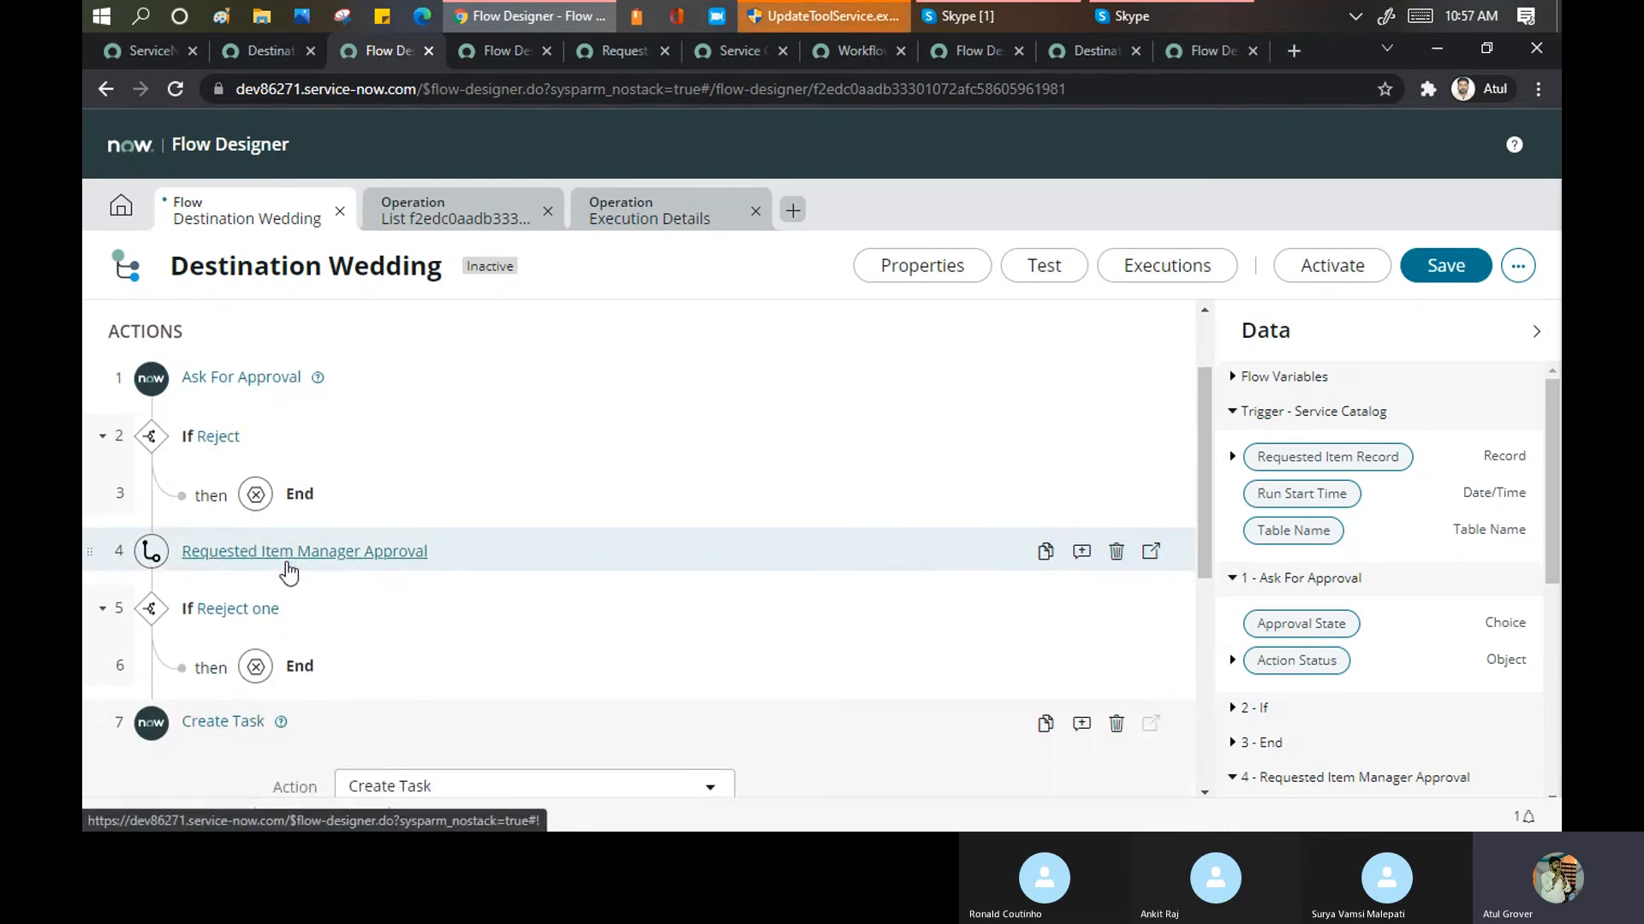
scroll(287, 565, down, 2)
scroll(210, 538, down, 2)
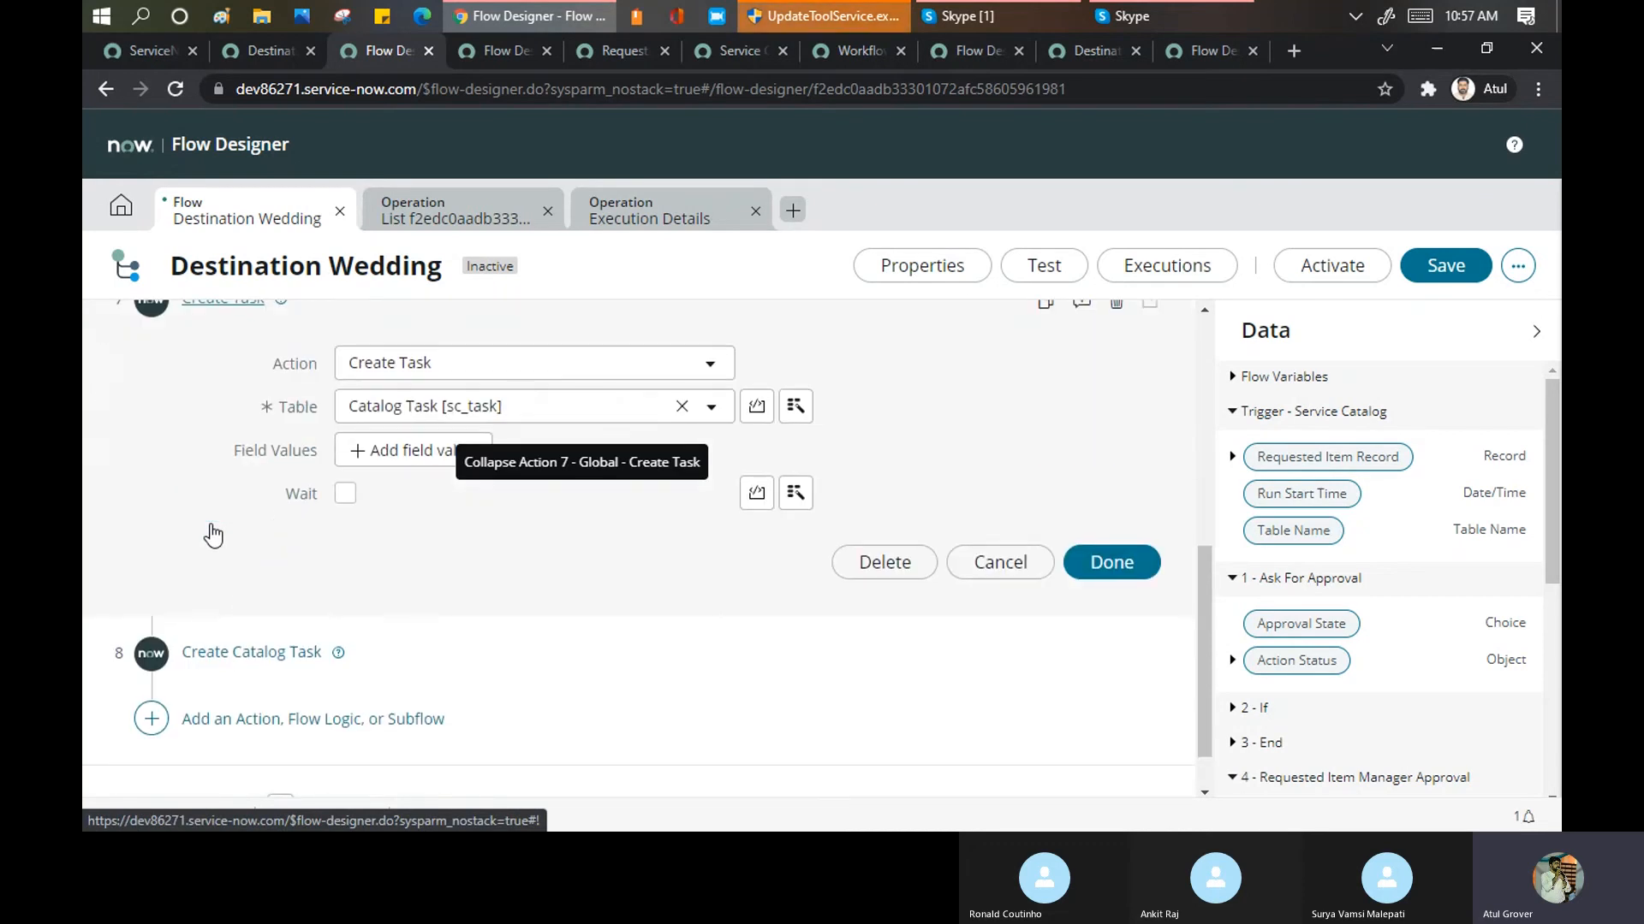
click(1031, 566)
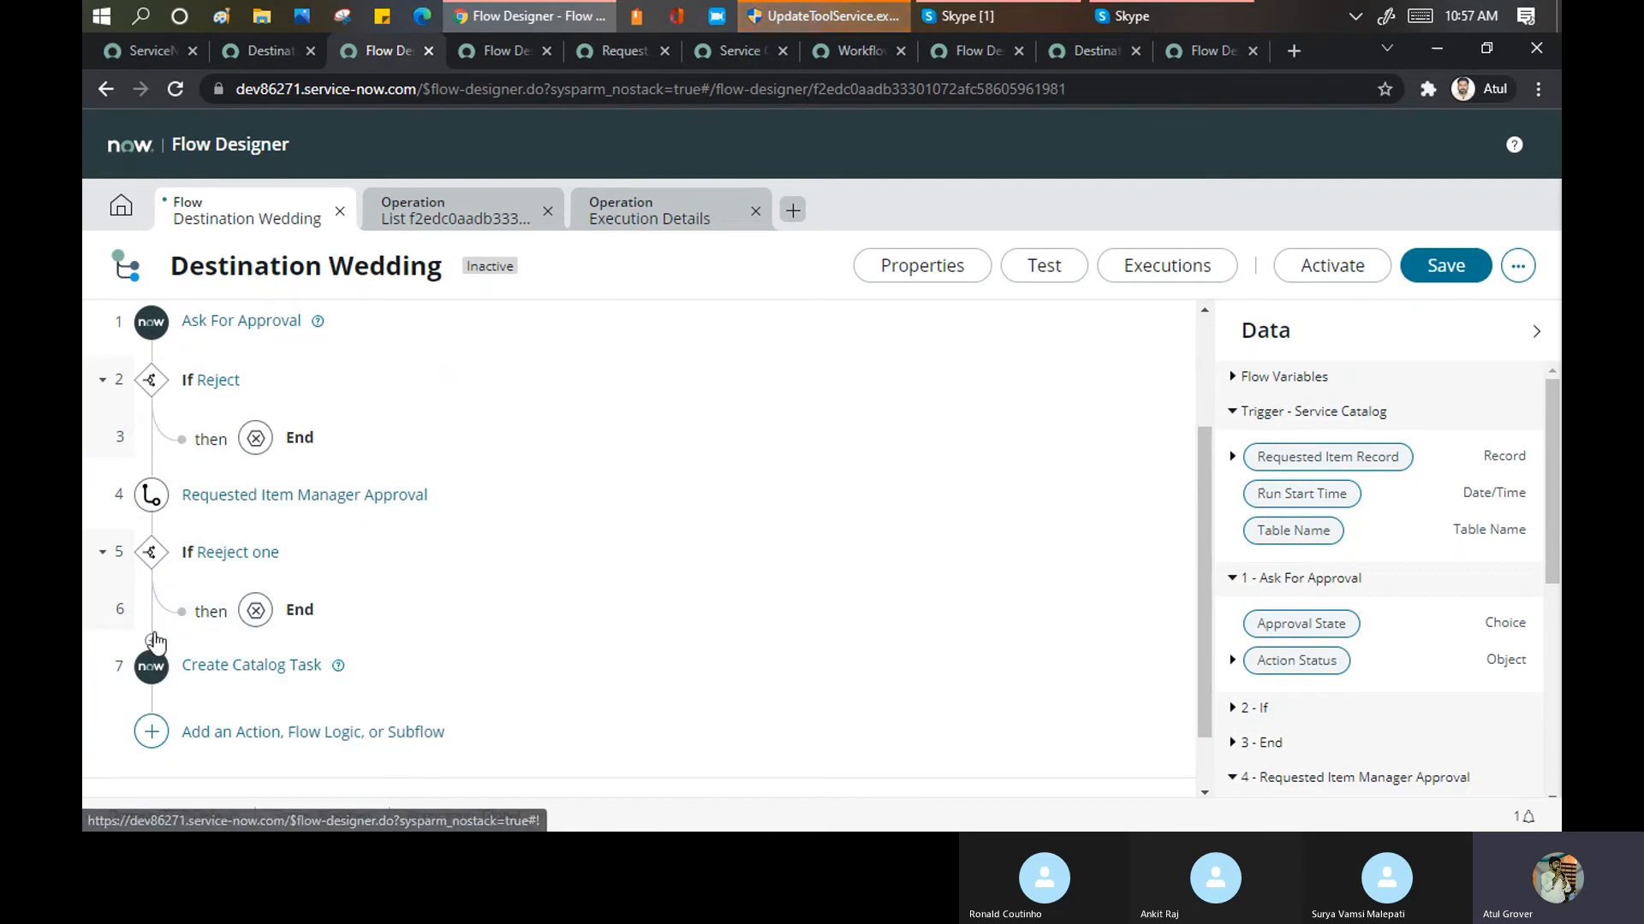
Search the available actions for a notification action to insert between the Reeject one condition and Create Catalog Task
click(154, 642)
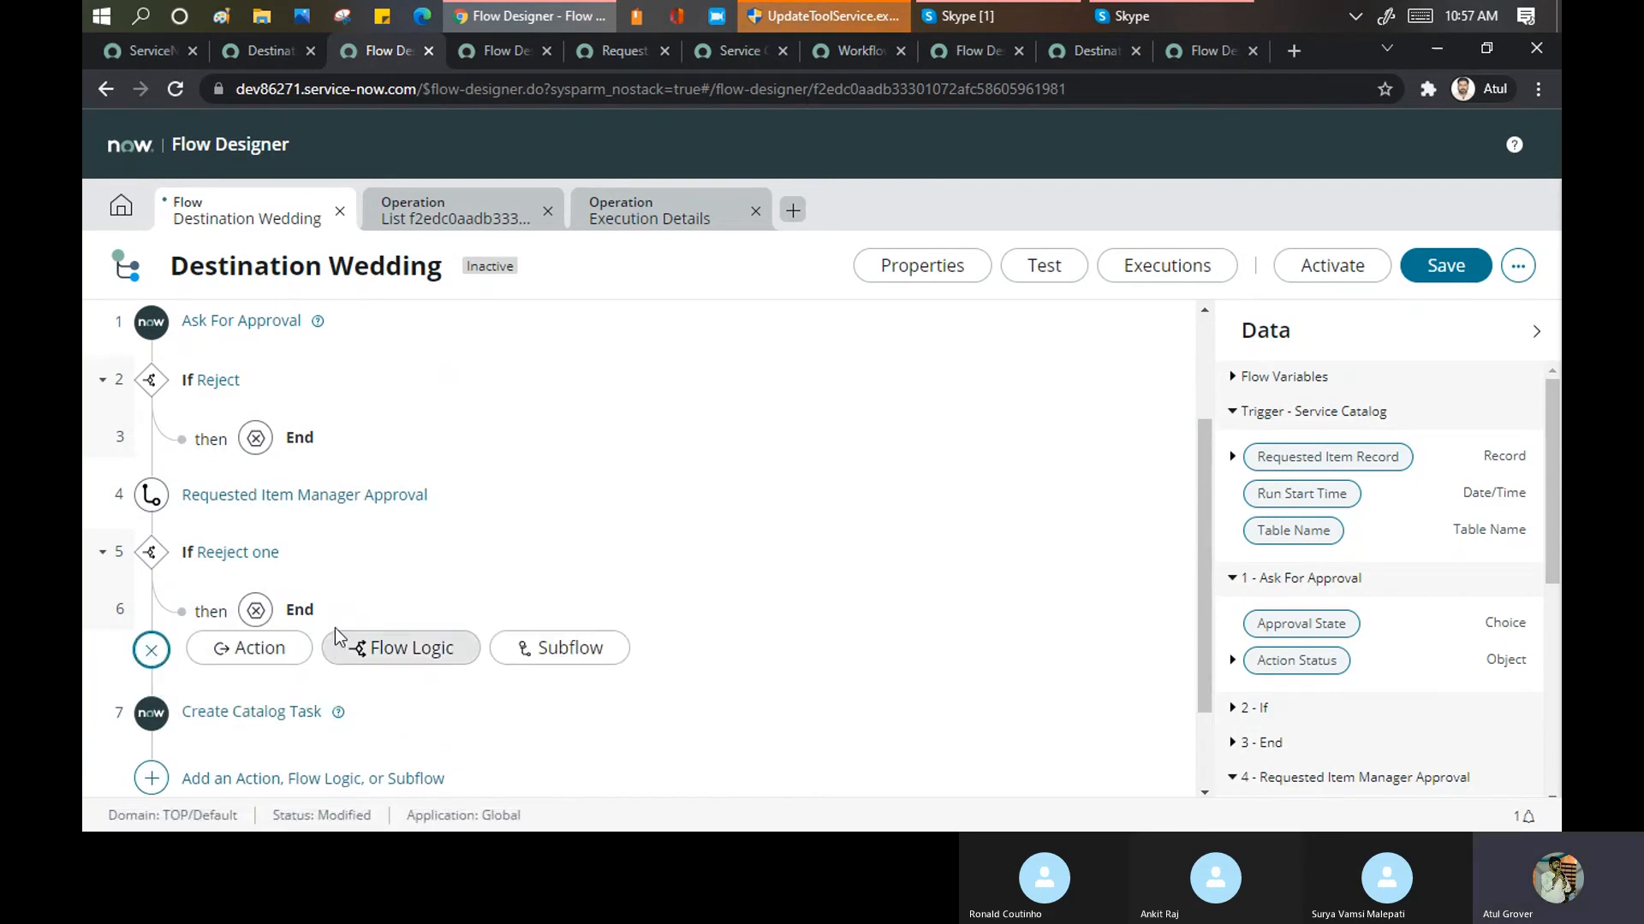
scroll(329, 642, down, 2)
click(260, 528)
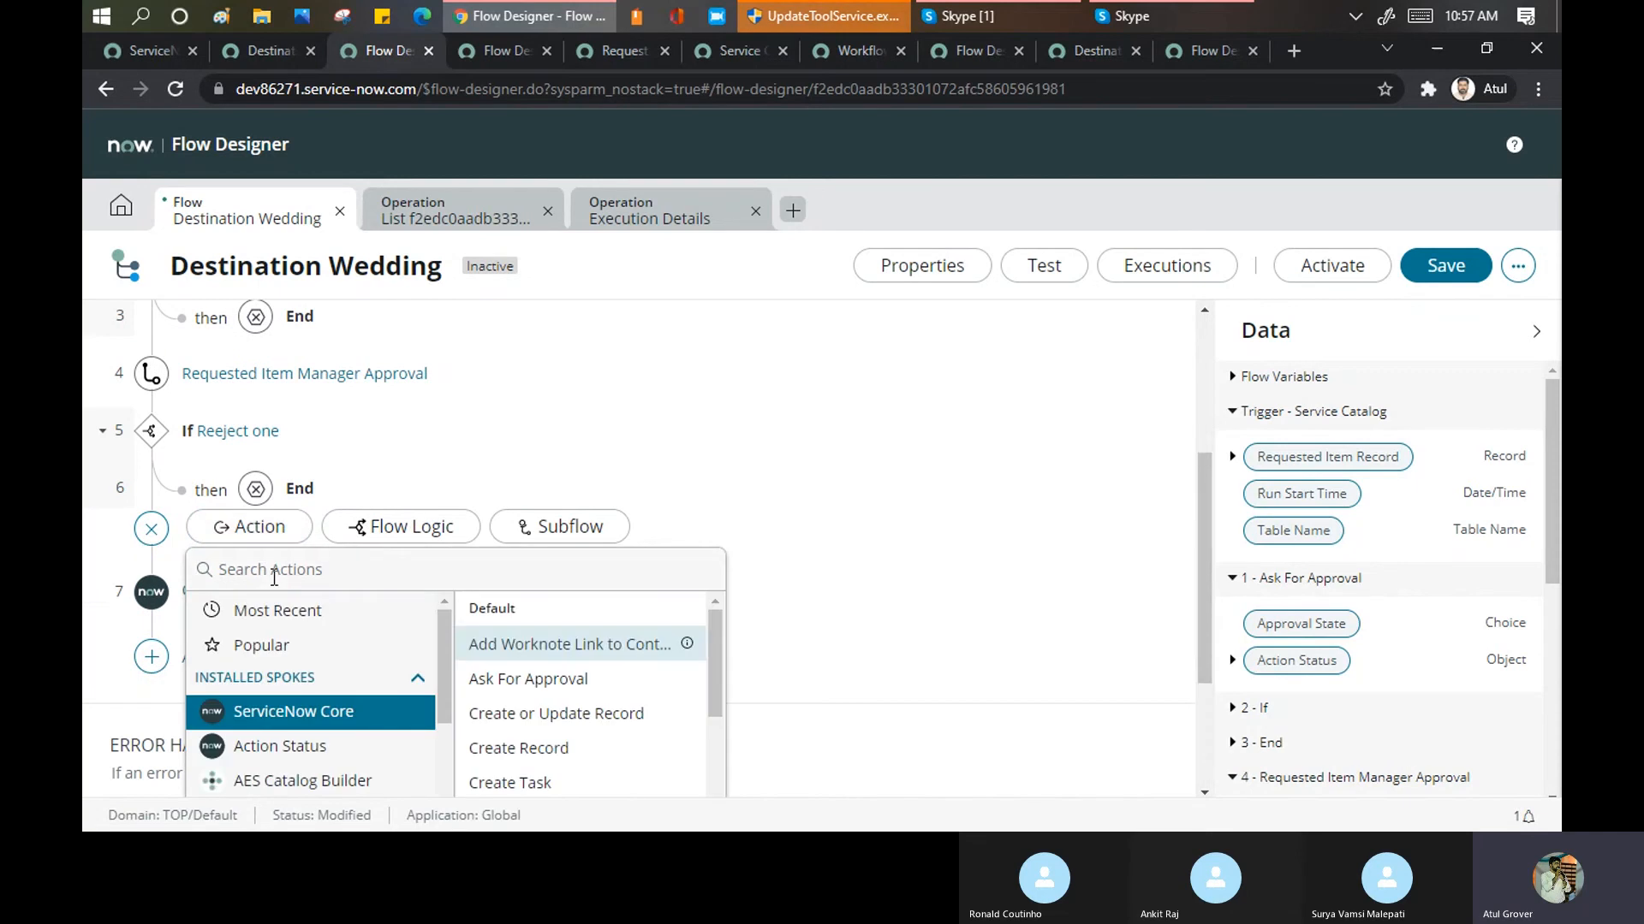
text(notofica)
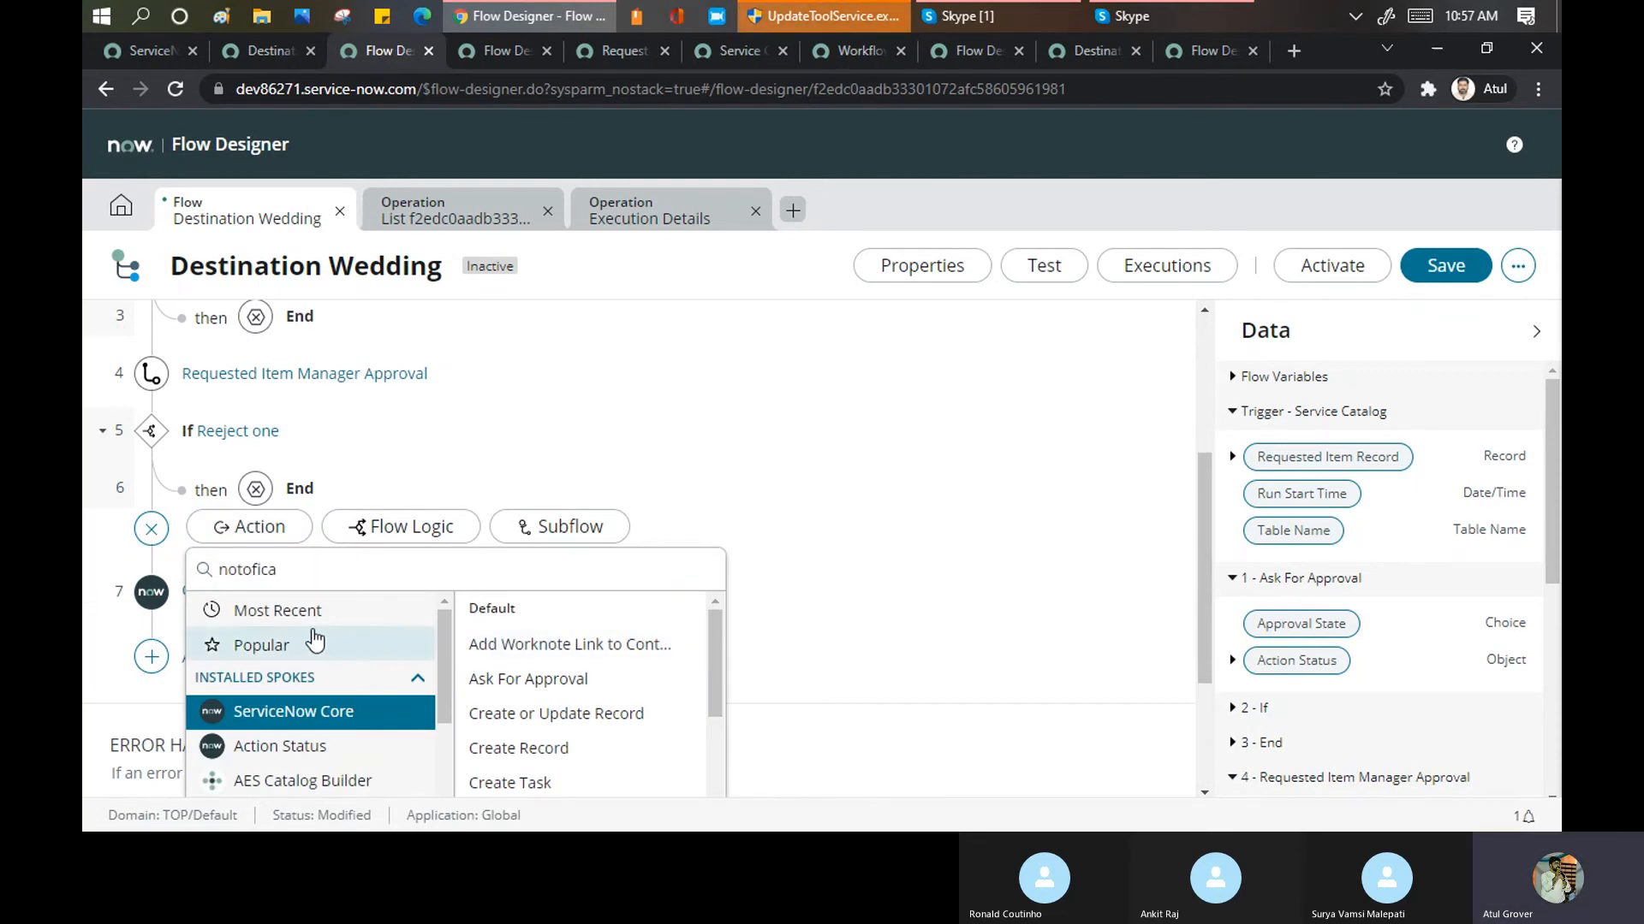
scroll(308, 677, down, 2)
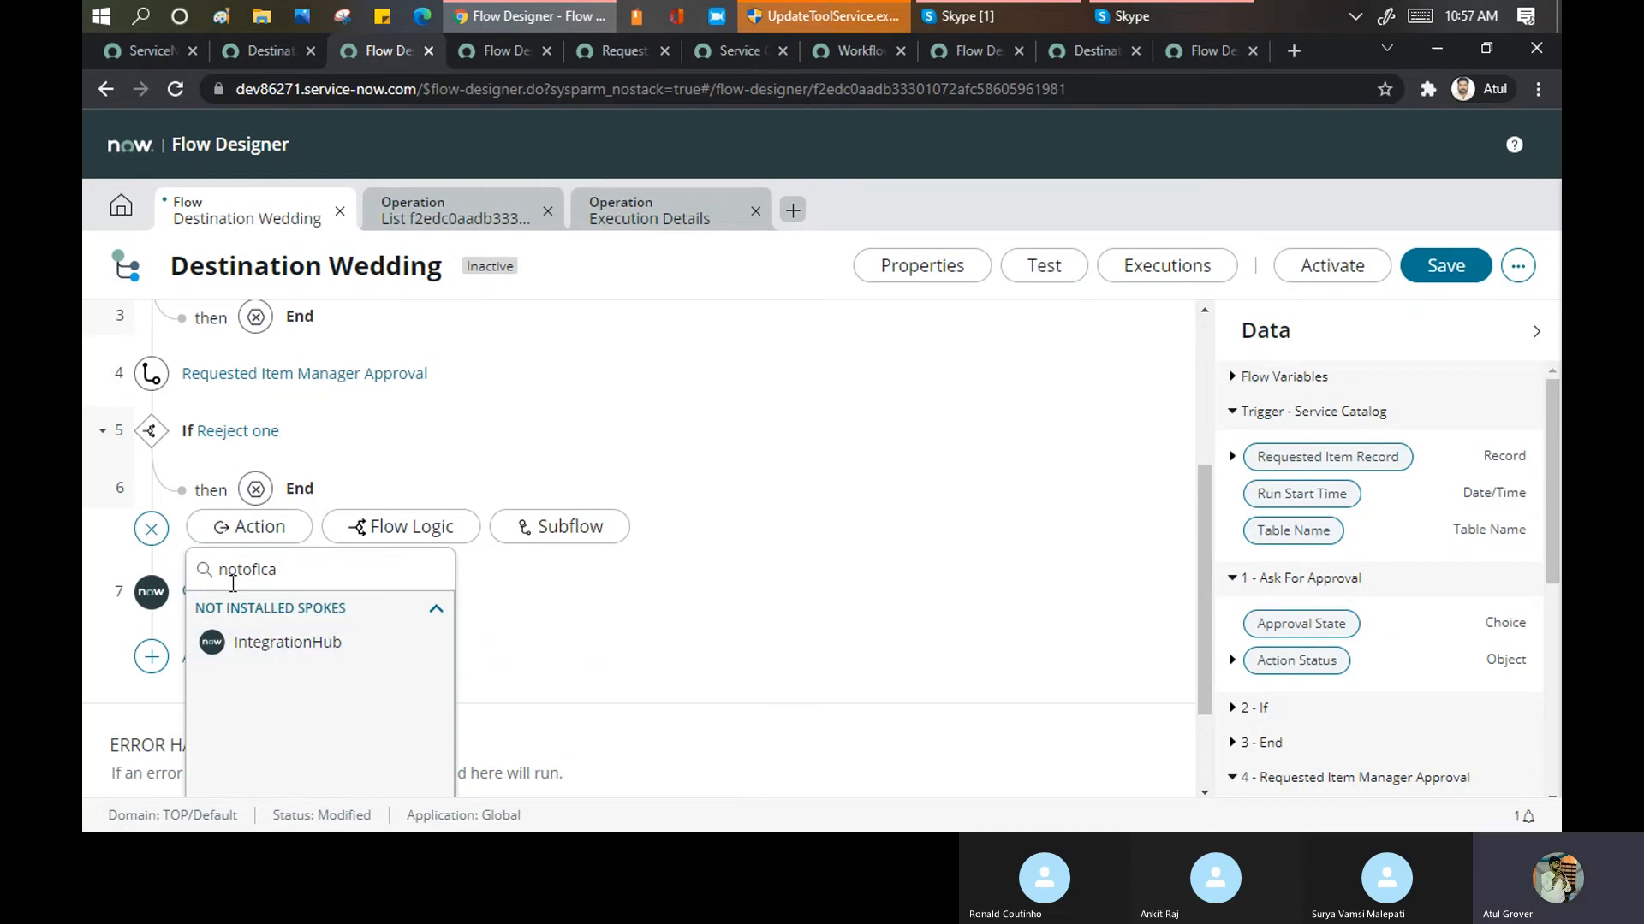
double_click(257, 570)
key(BackSpace)
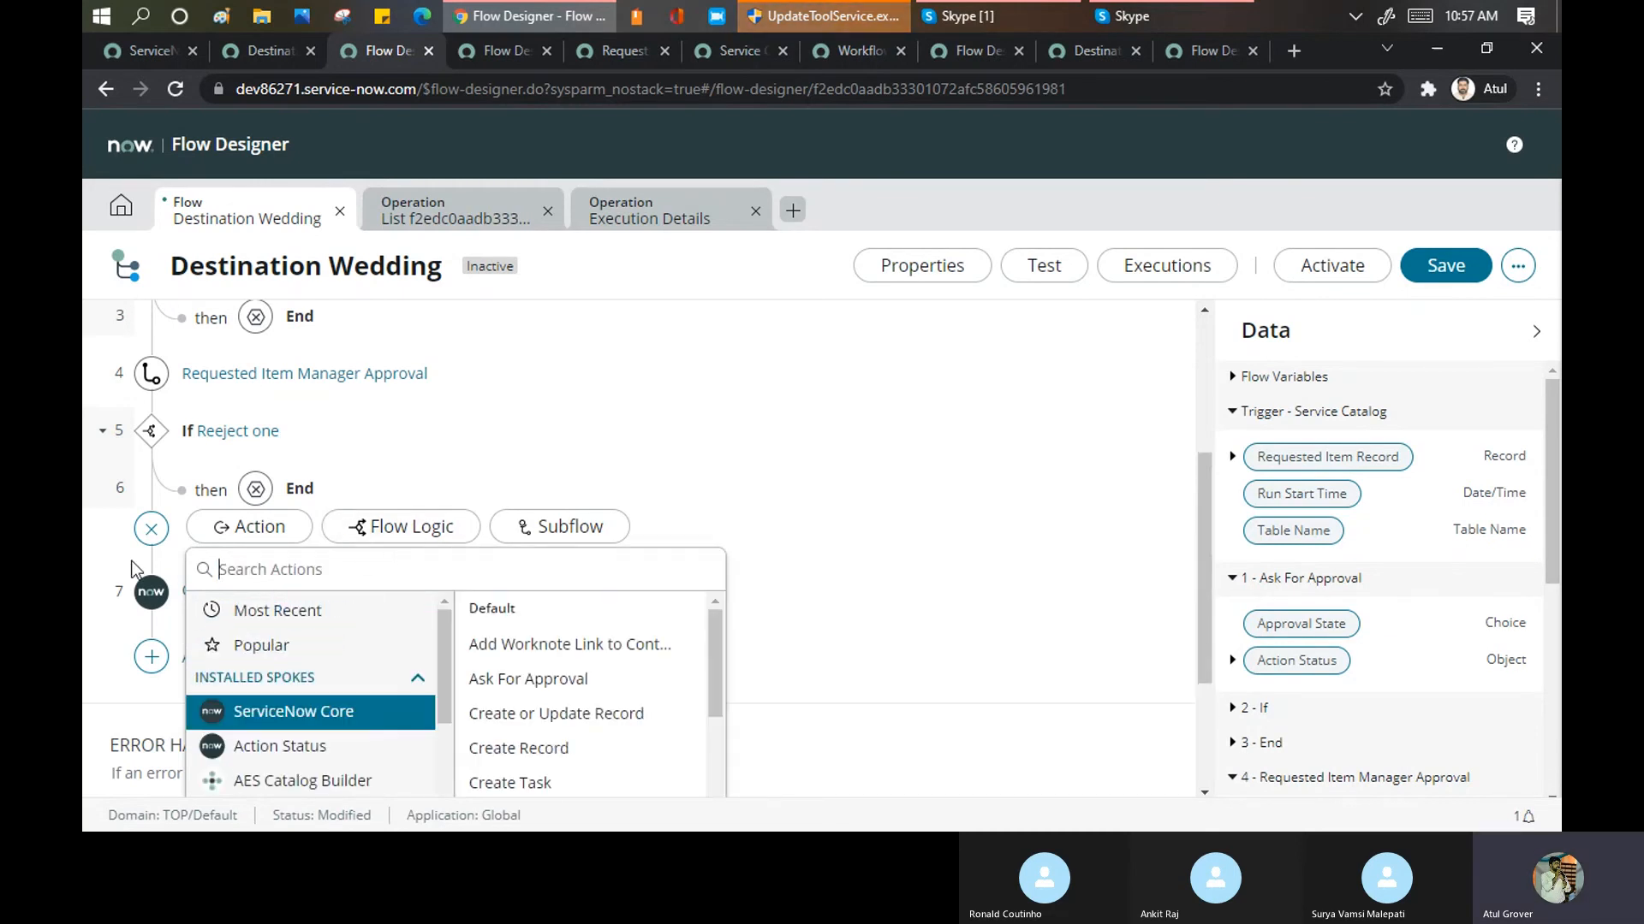
Insert the Global subflow Requested Item Email Notification after the Reeject one condition, before Create Catalog Task
click(565, 530)
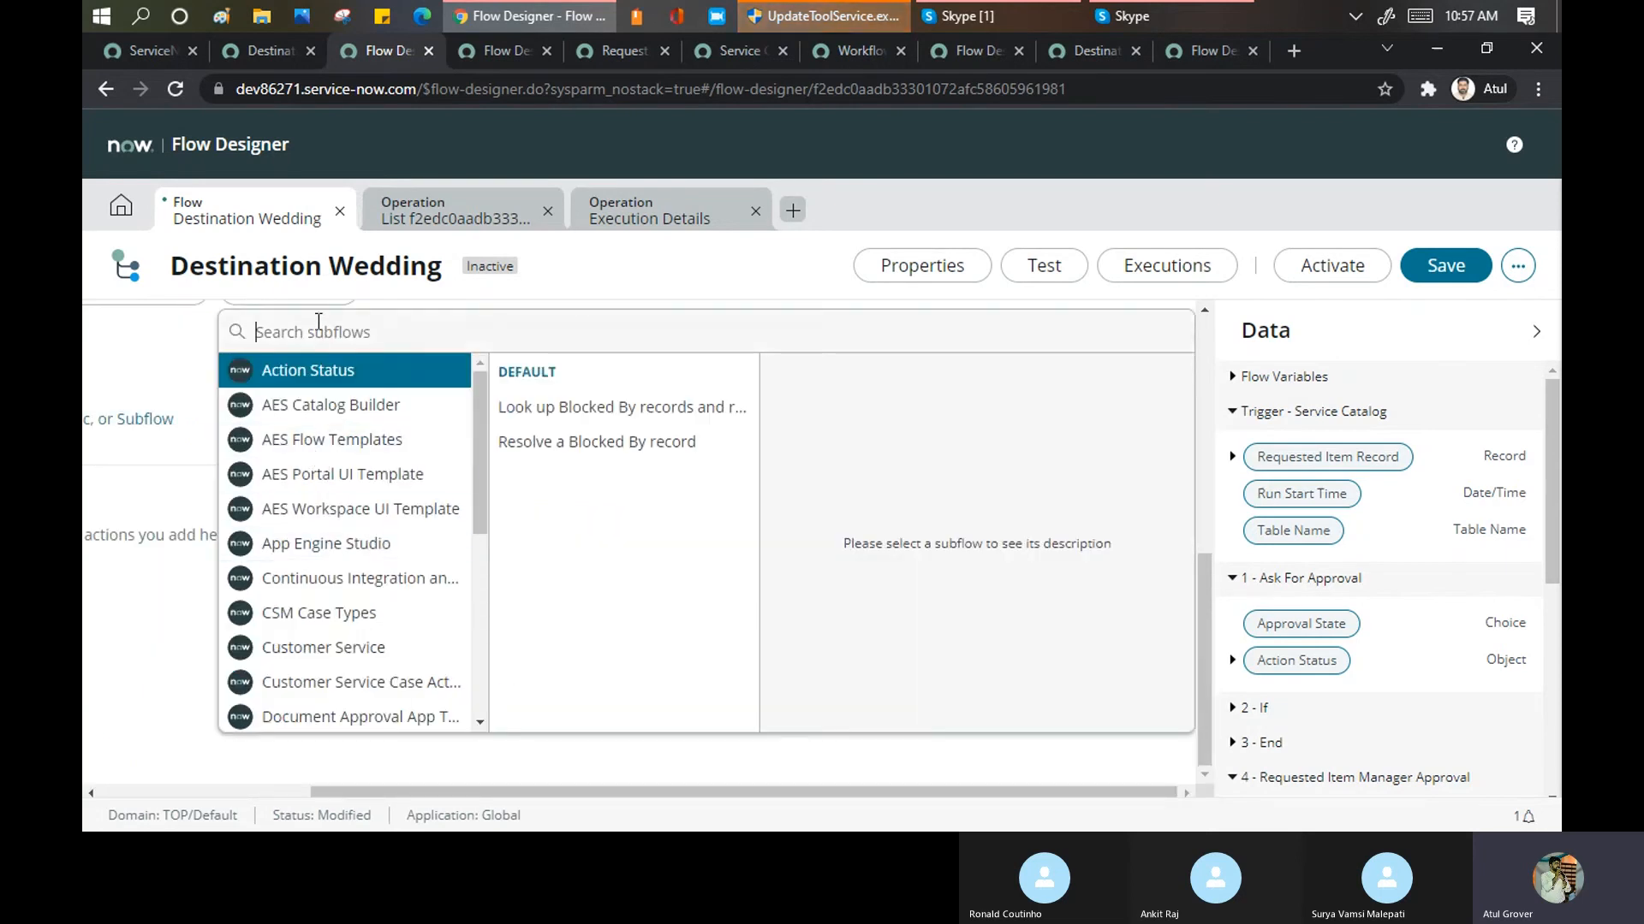
text(noti)
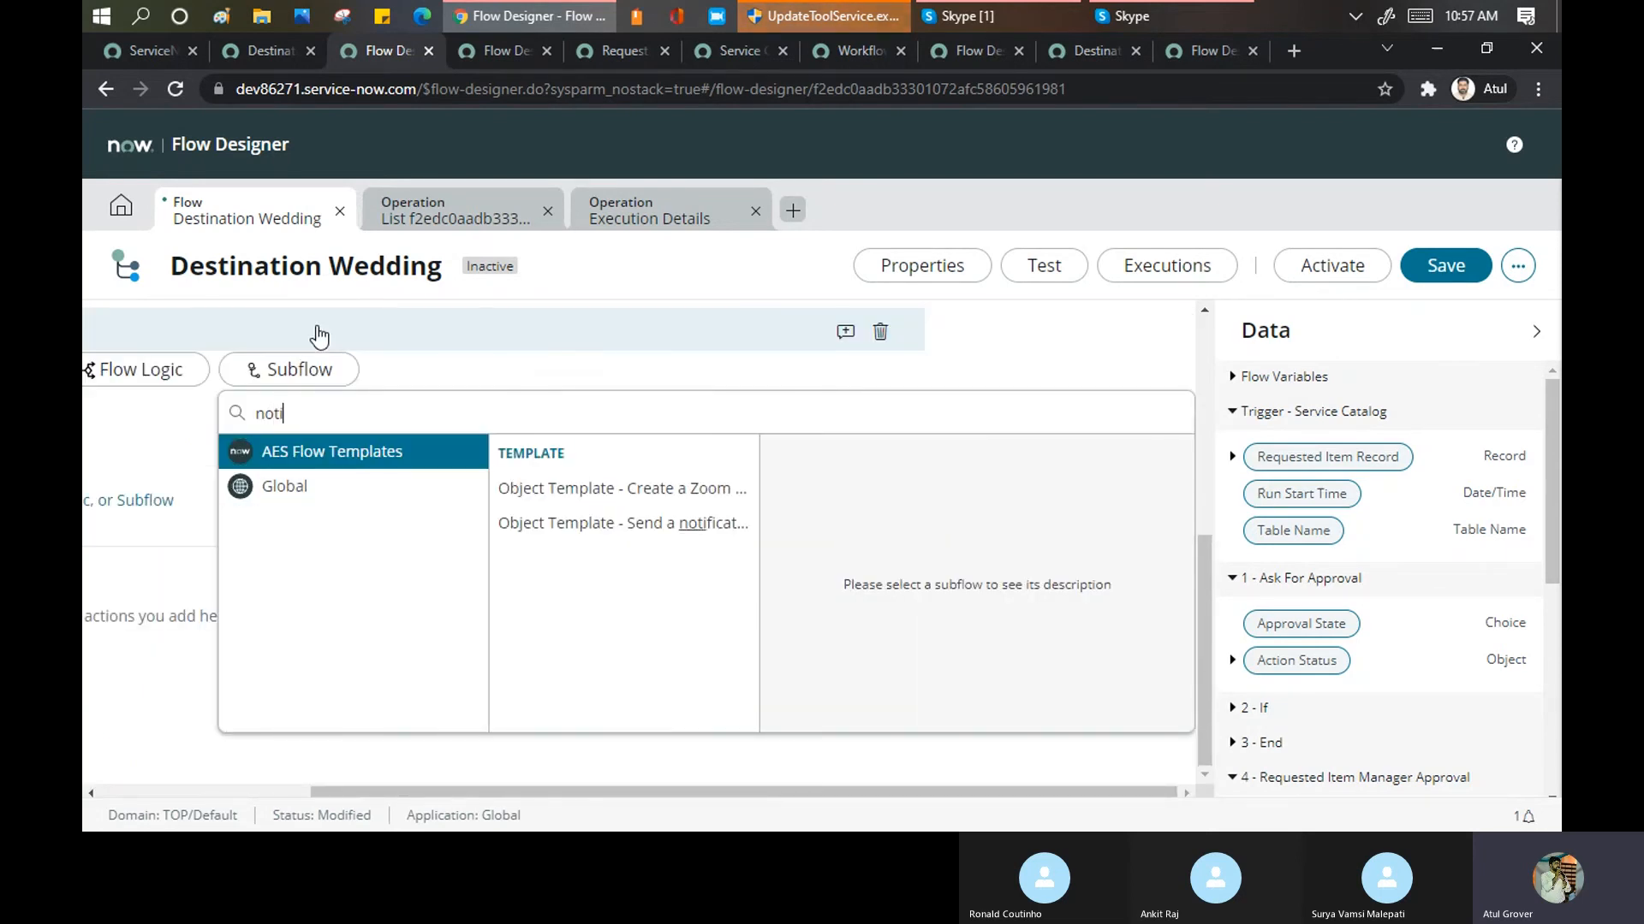
click(289, 491)
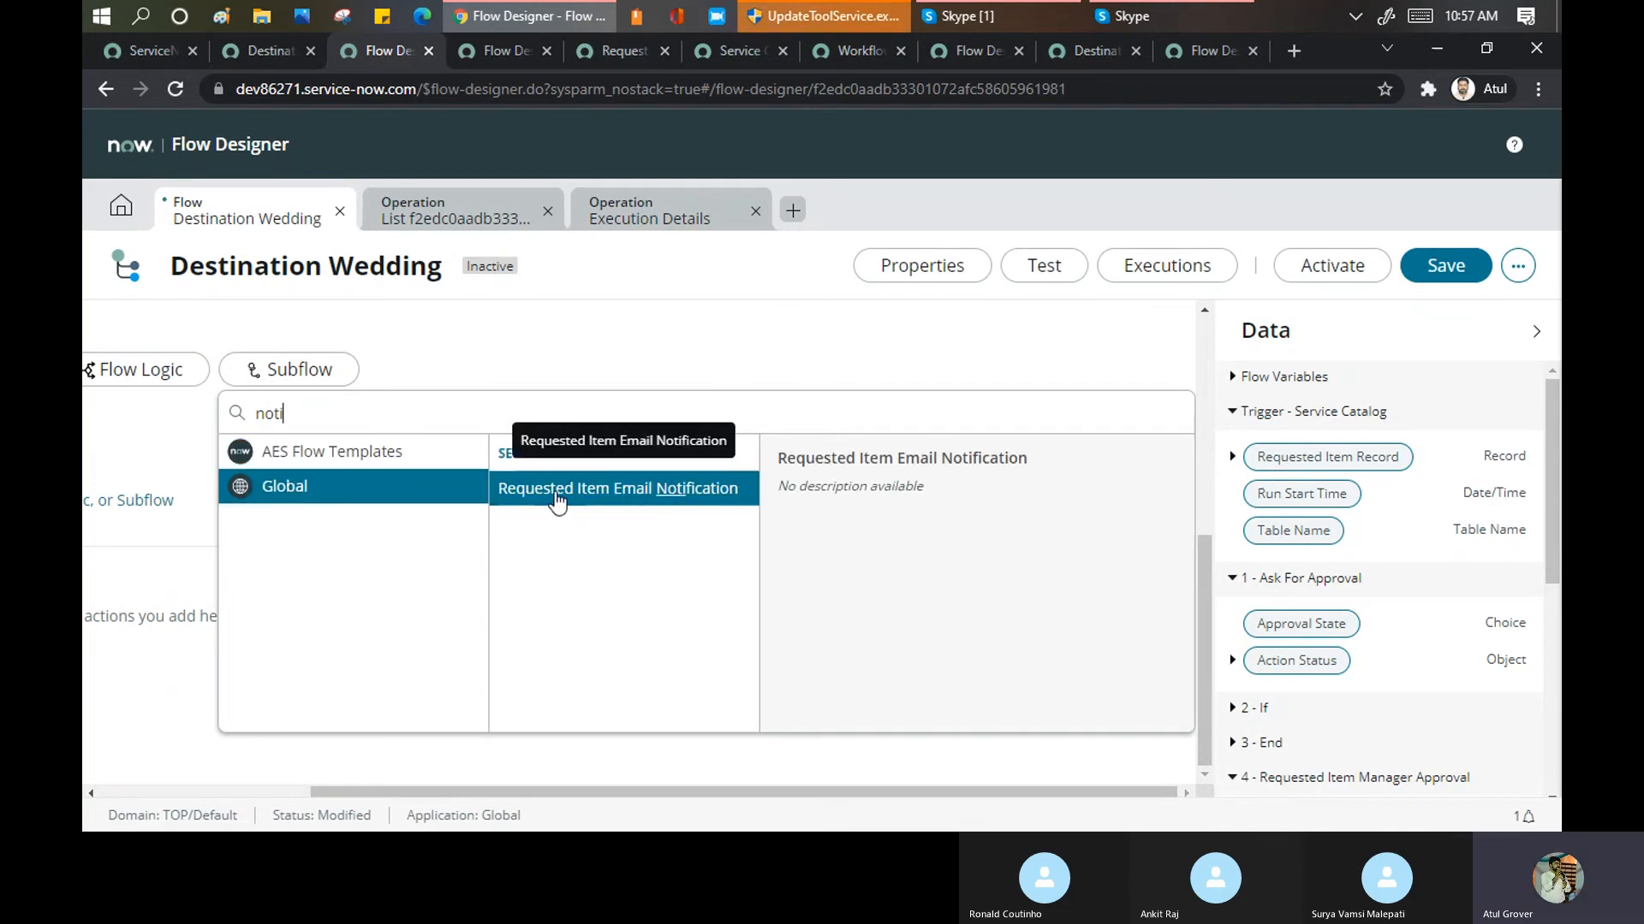
click(657, 489)
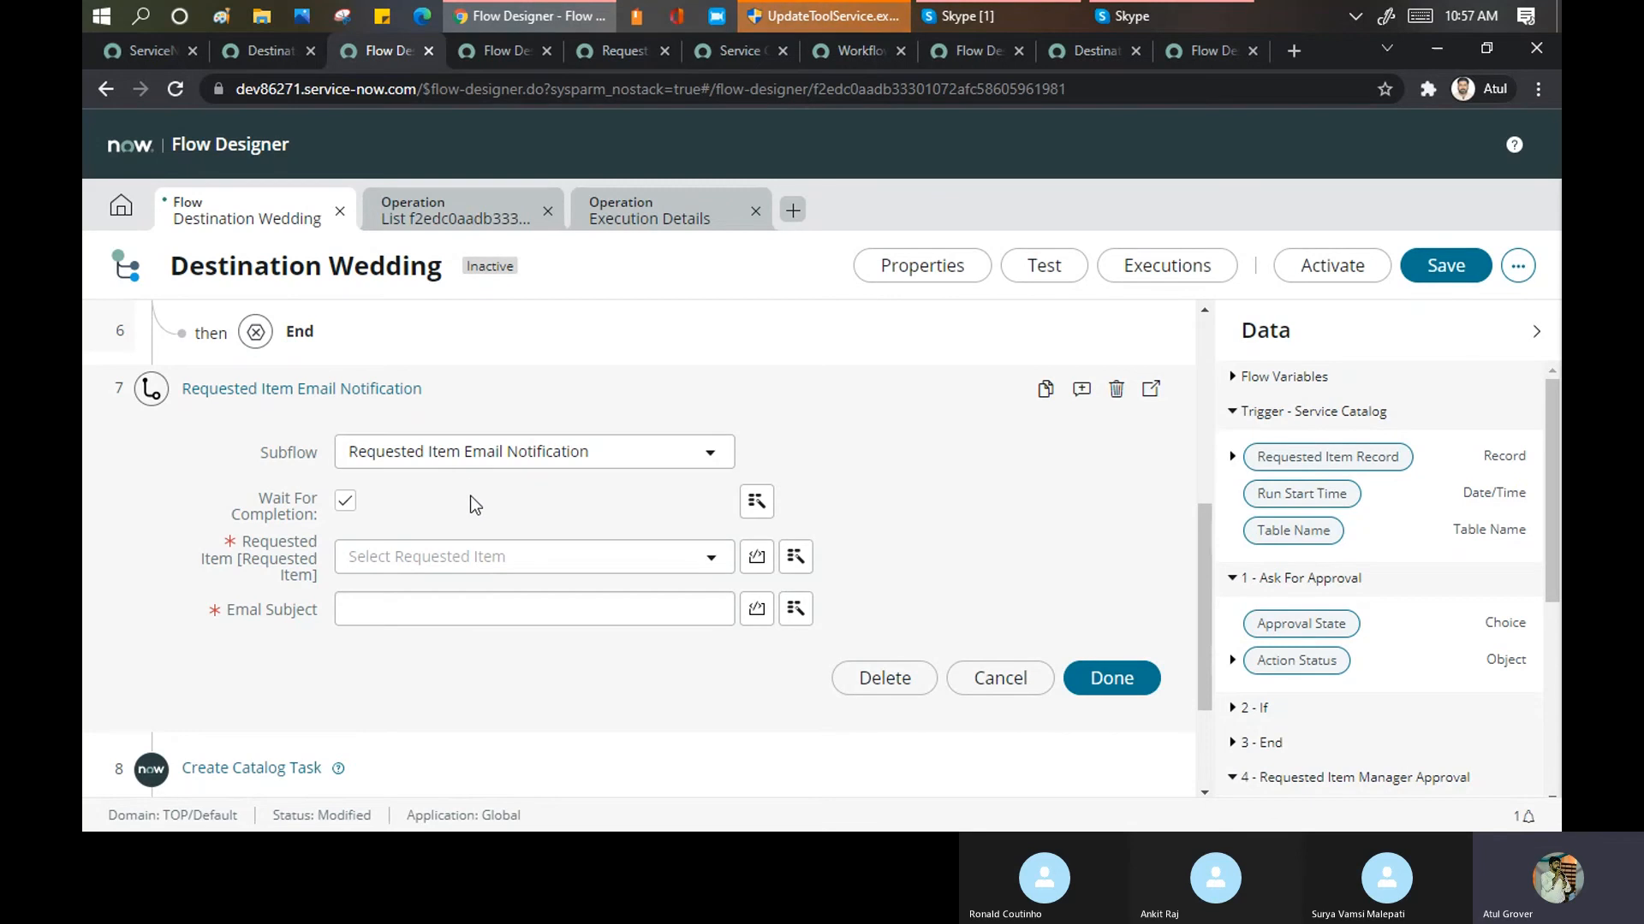
Enable the Destination Wedding flow's error handler
scroll(754, 531, down, 2)
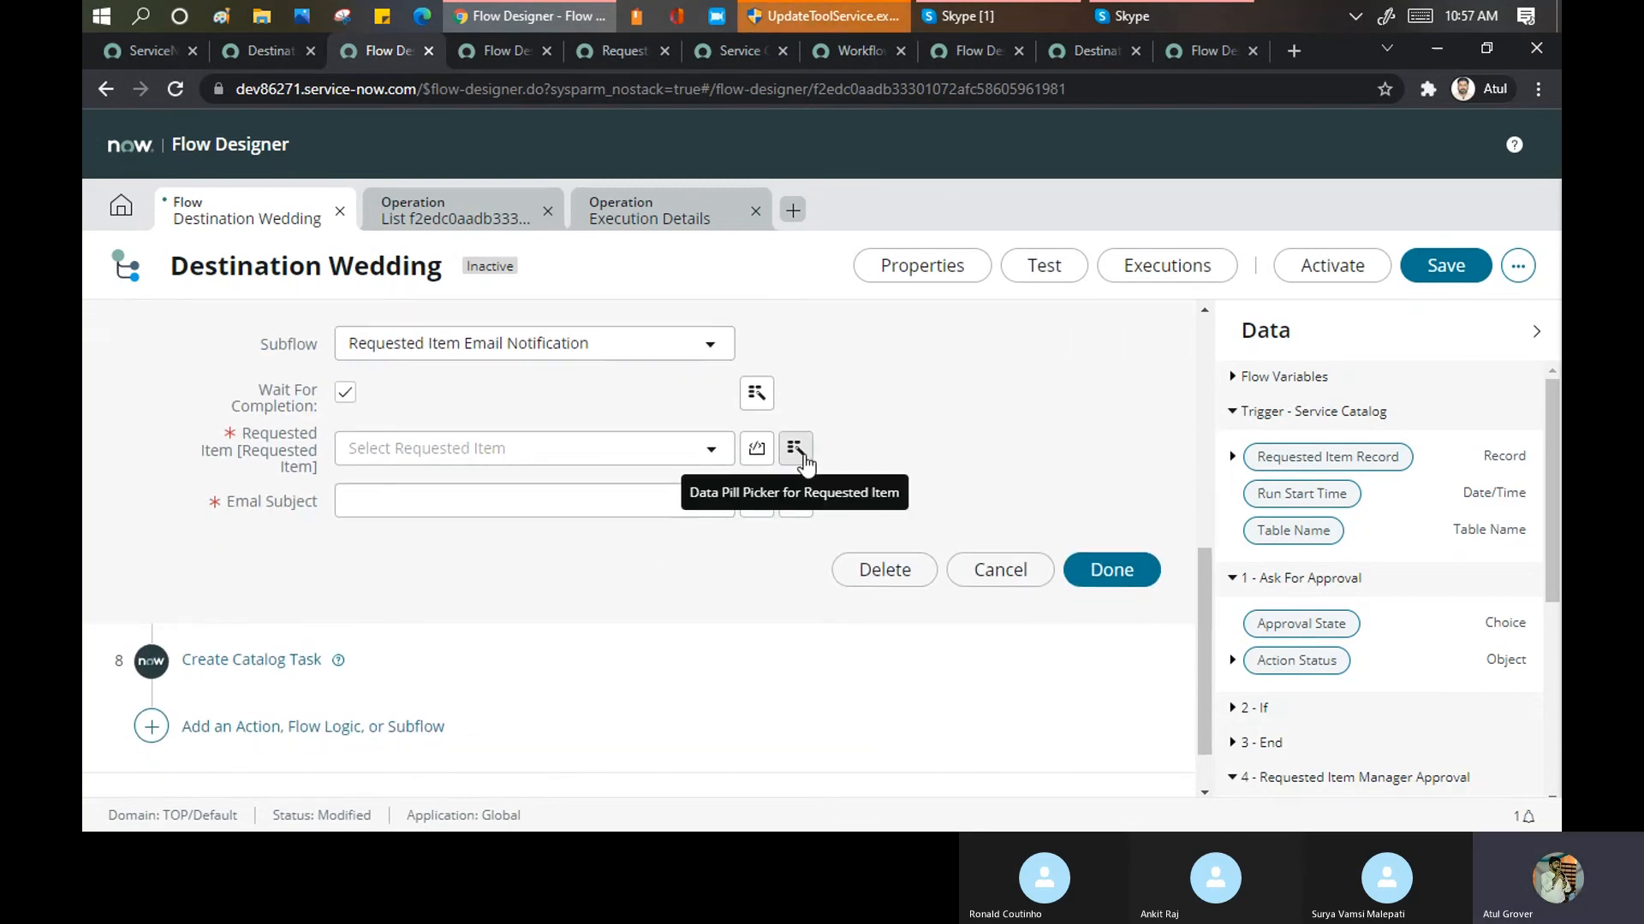
scroll(426, 510, down, 2)
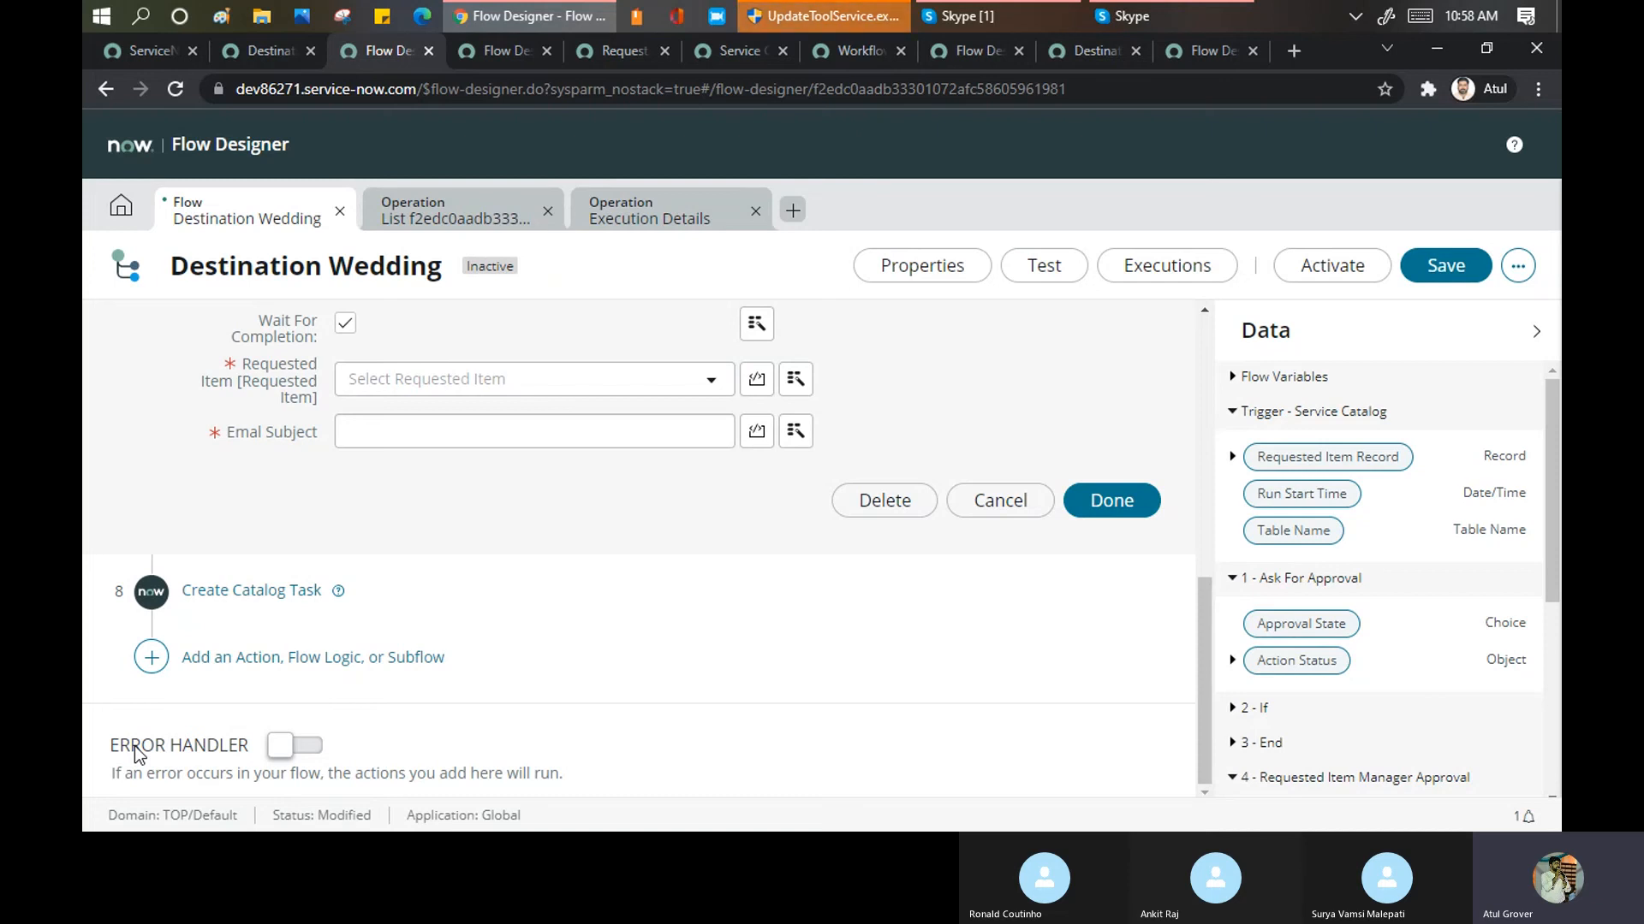
click(313, 750)
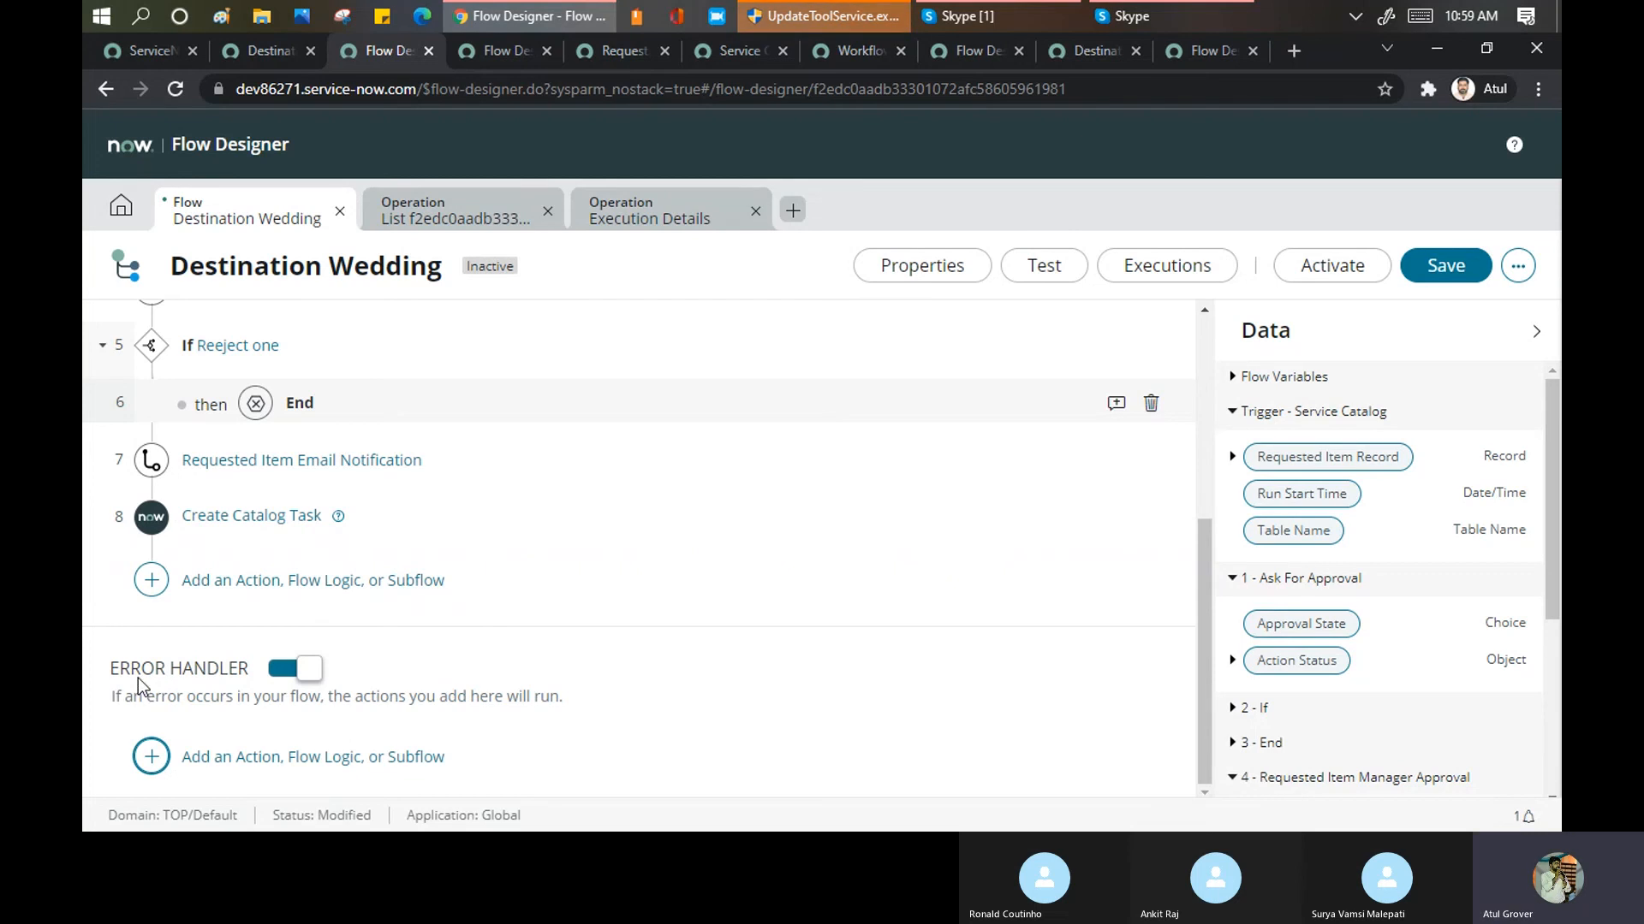
drag(111, 671, 250, 674)
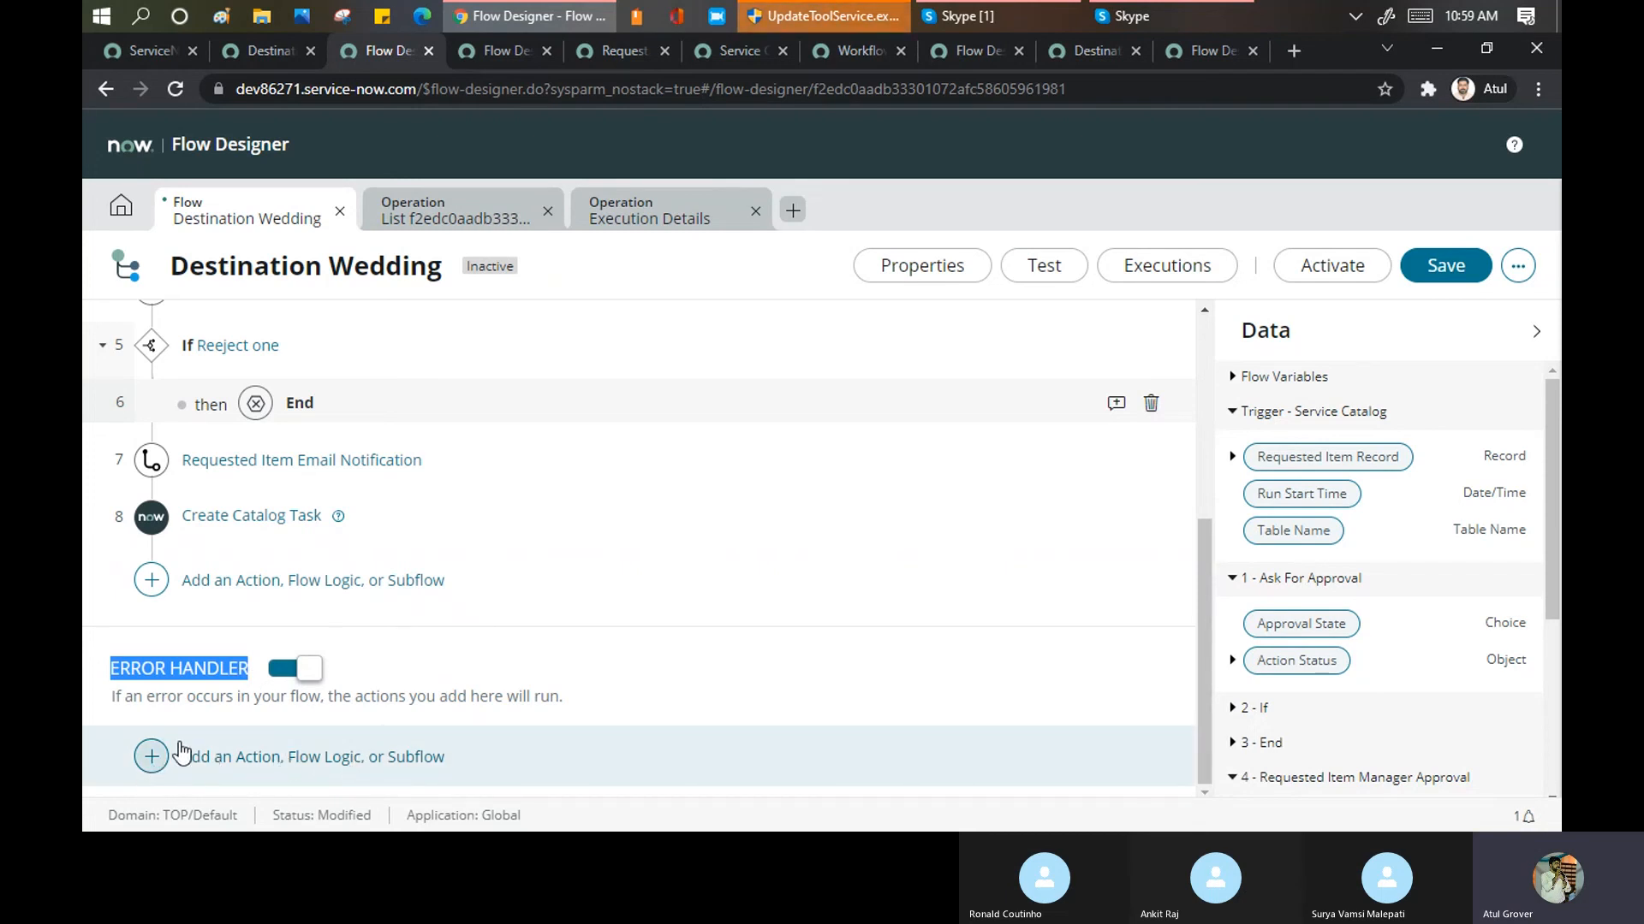
Add the Global subflow Requested Item Email Notification to the error handler, leaving its inputs empty
click(158, 761)
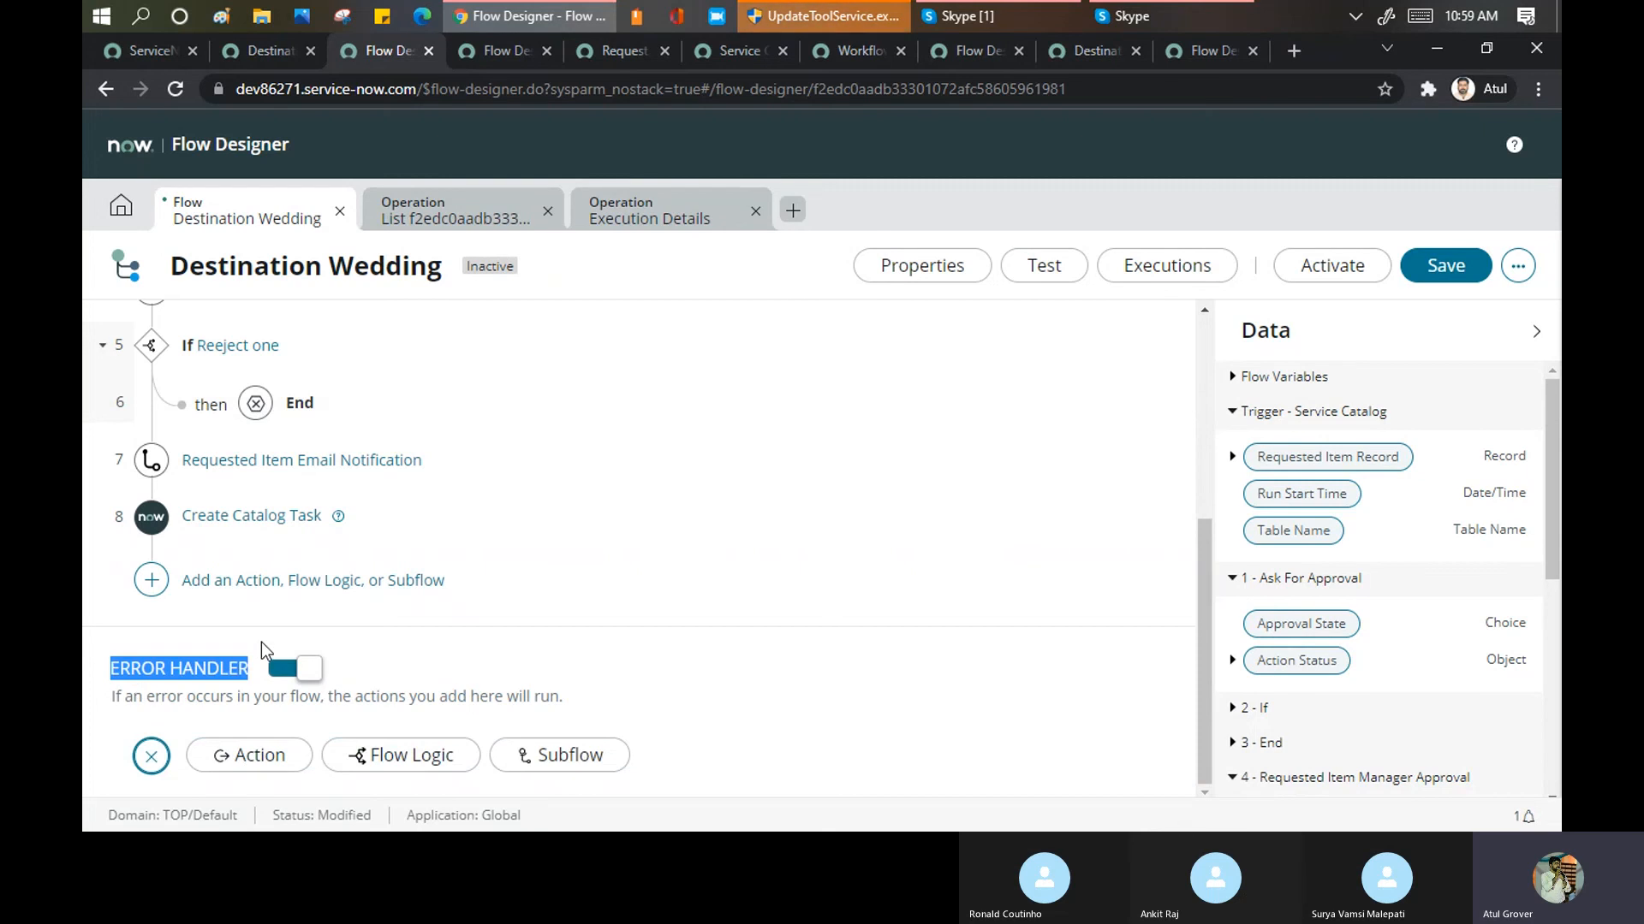
click(558, 770)
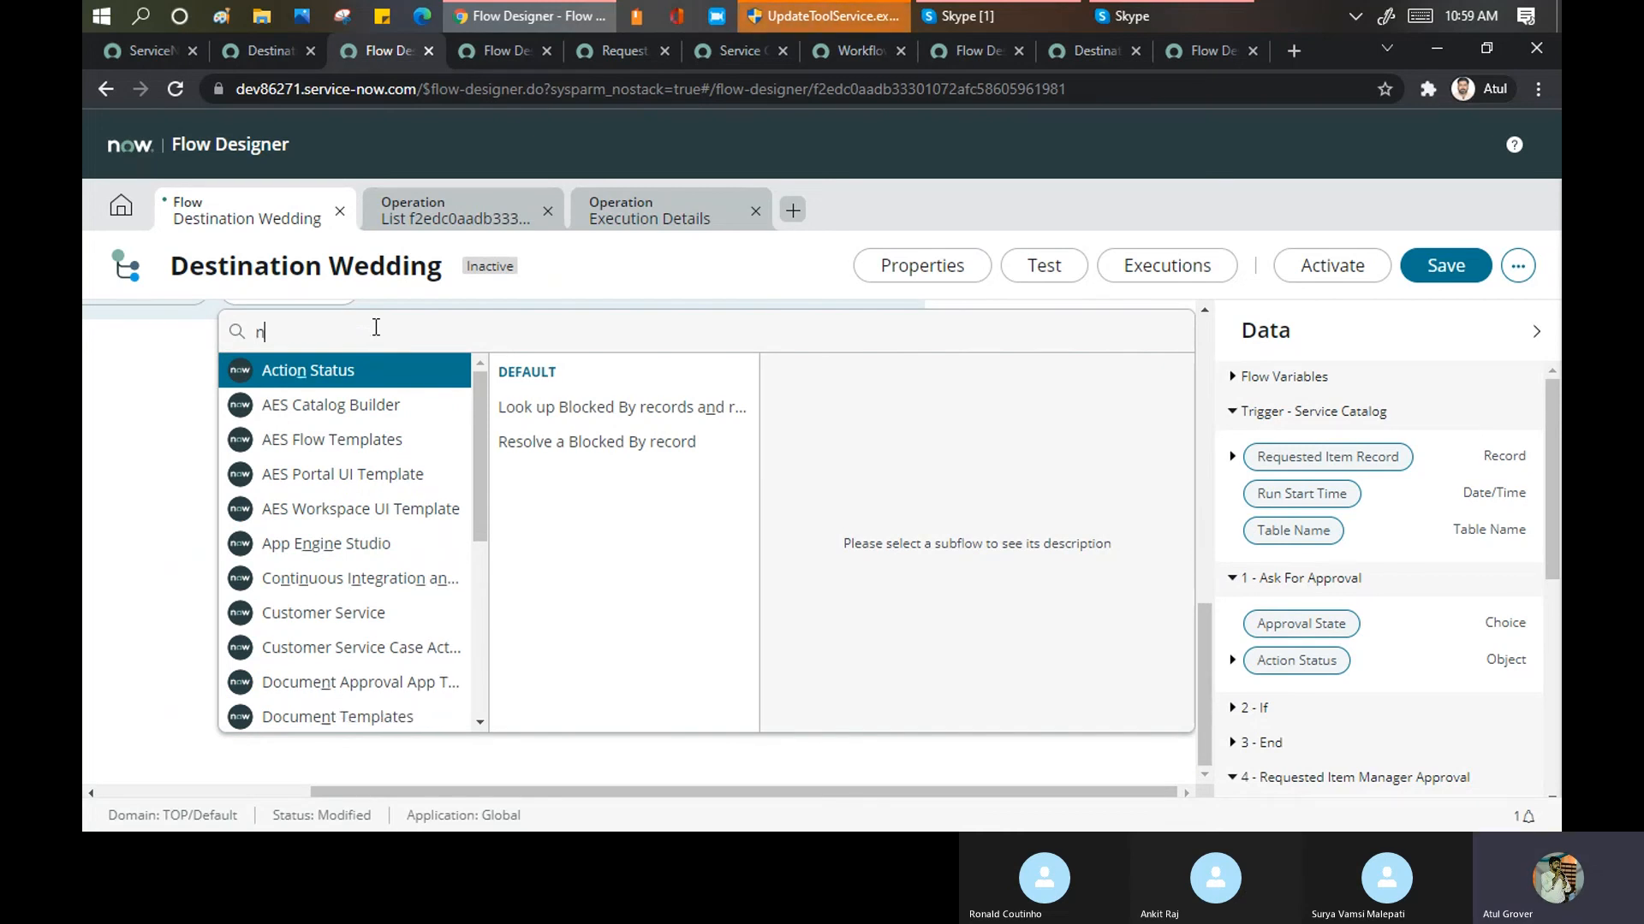
text(noti)
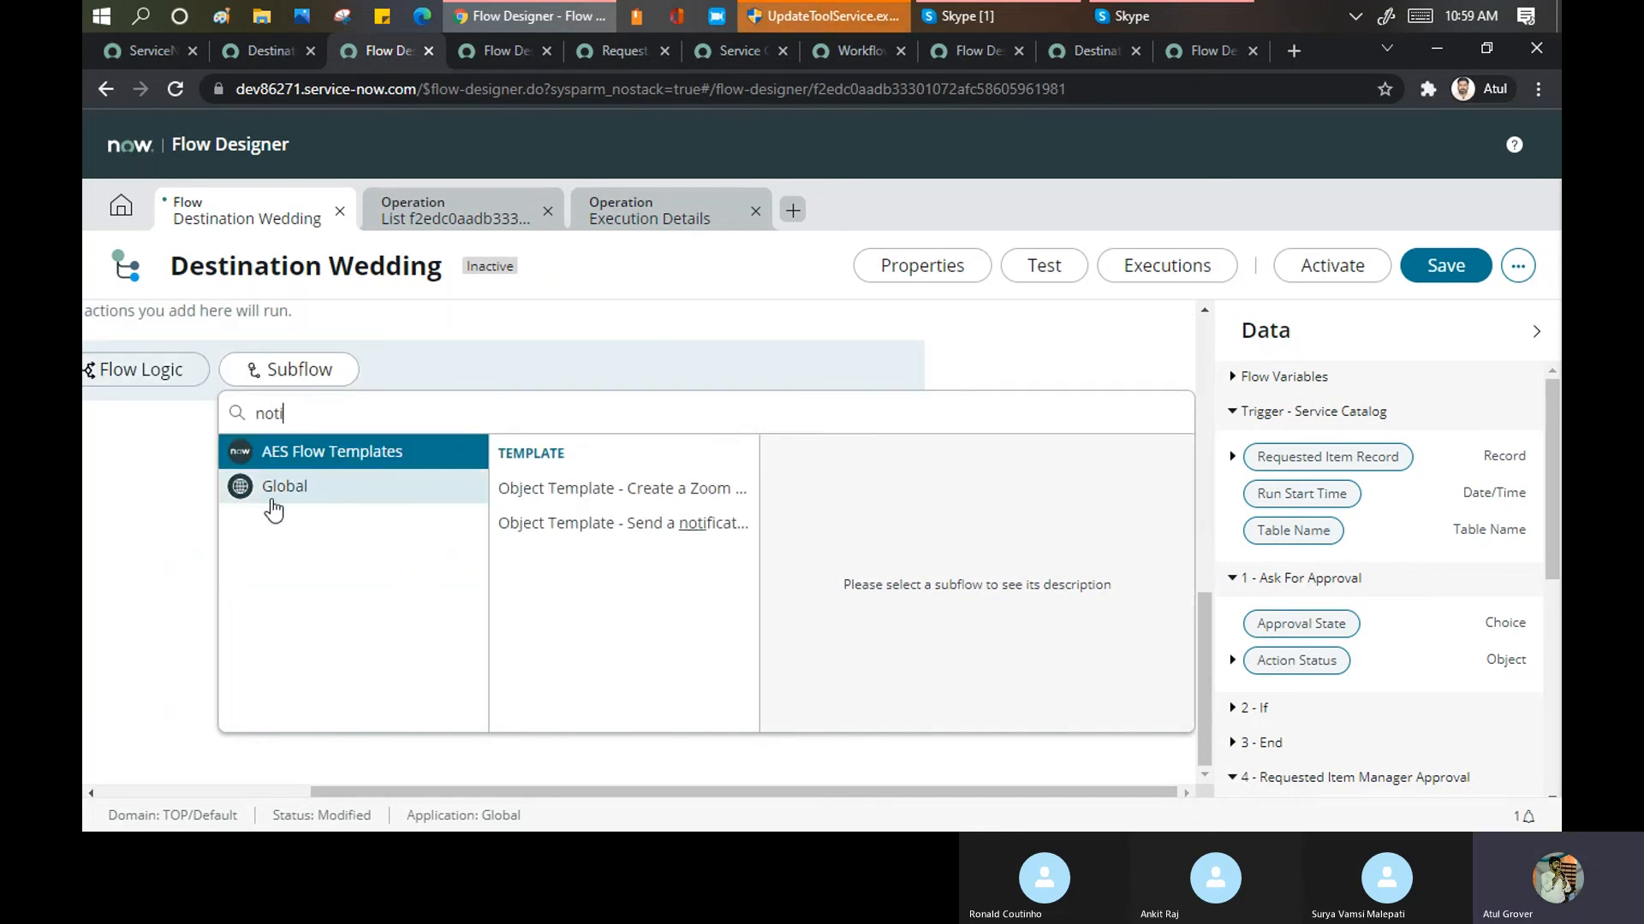
click(285, 500)
click(624, 491)
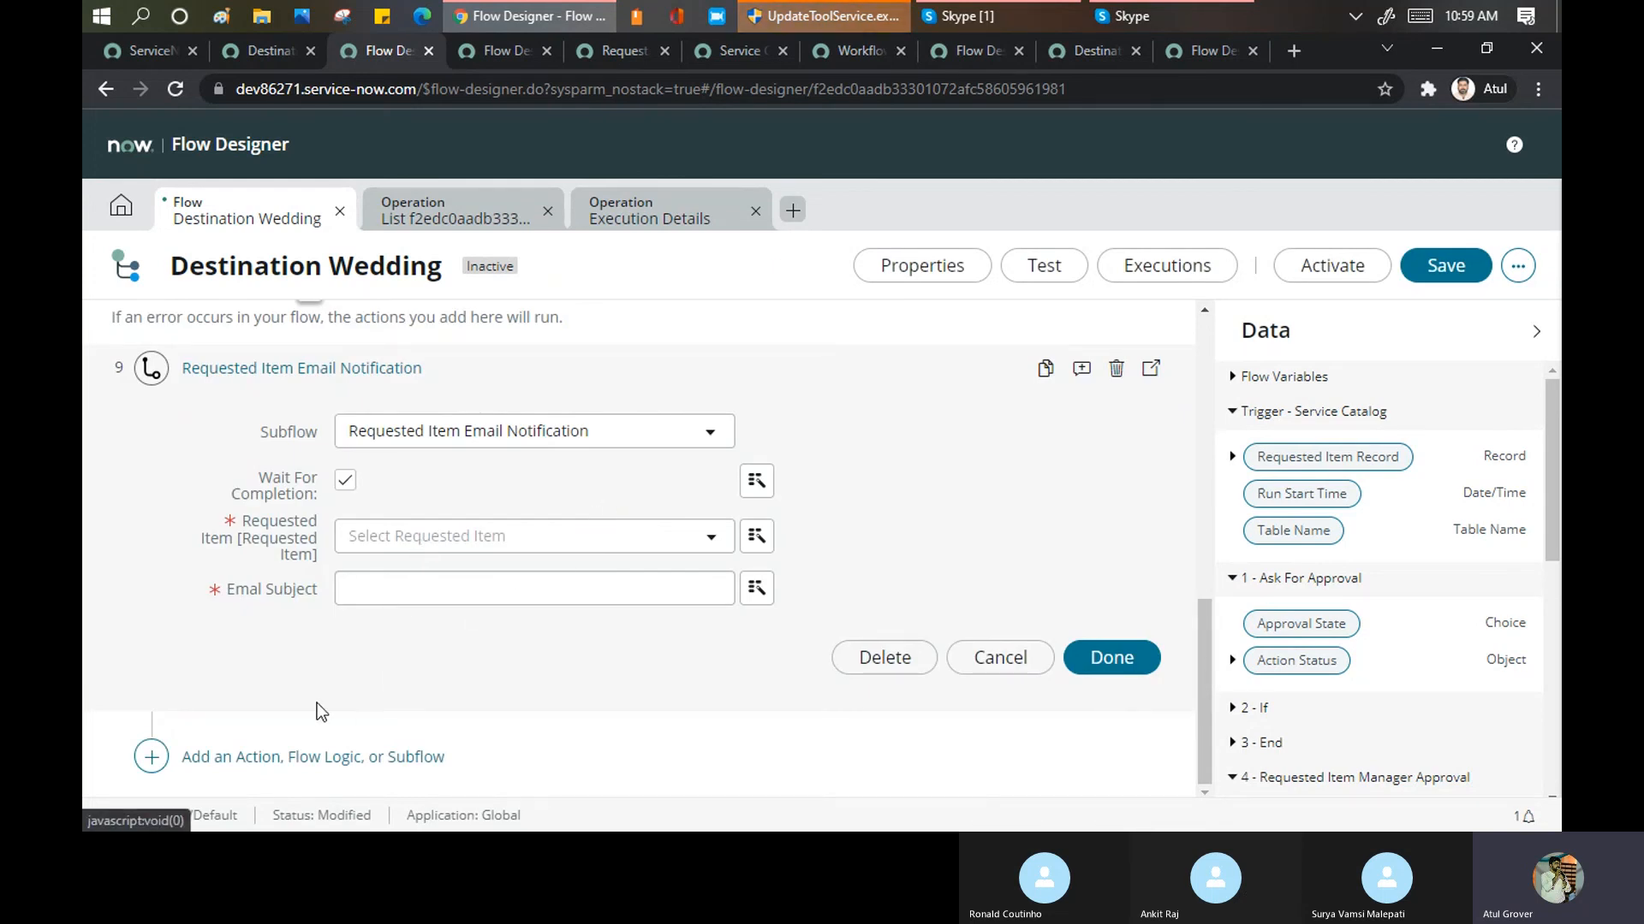
click(370, 766)
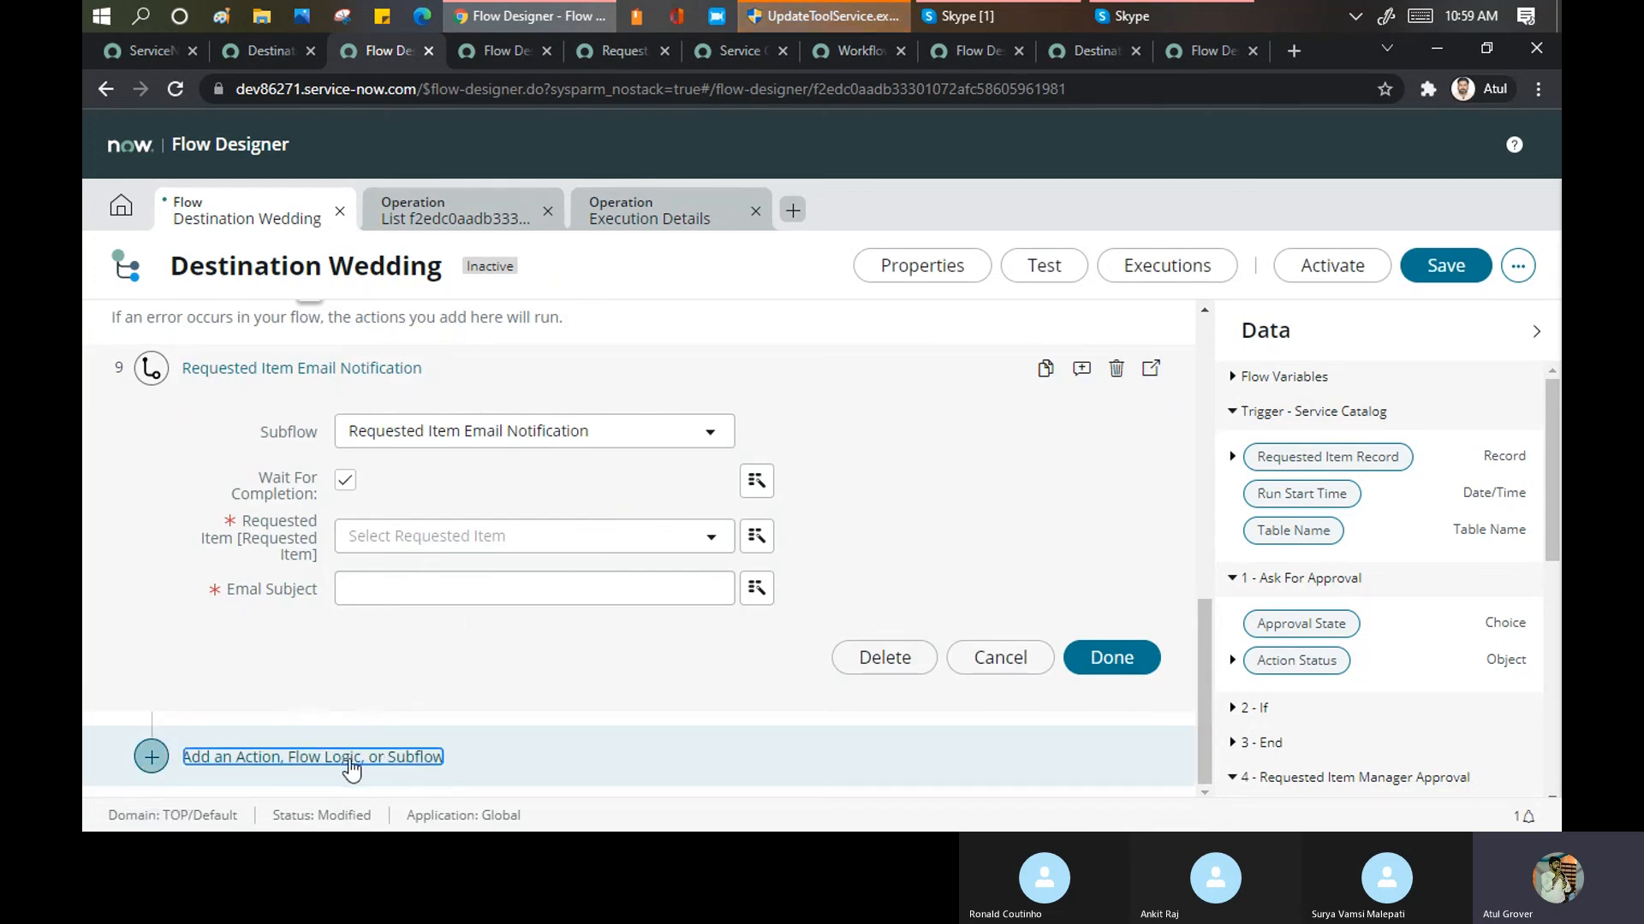
Review the error handler's description and the flow's sequence, and look briefly at the Laptop Request flow for comparison
scroll(445, 676, up, 3)
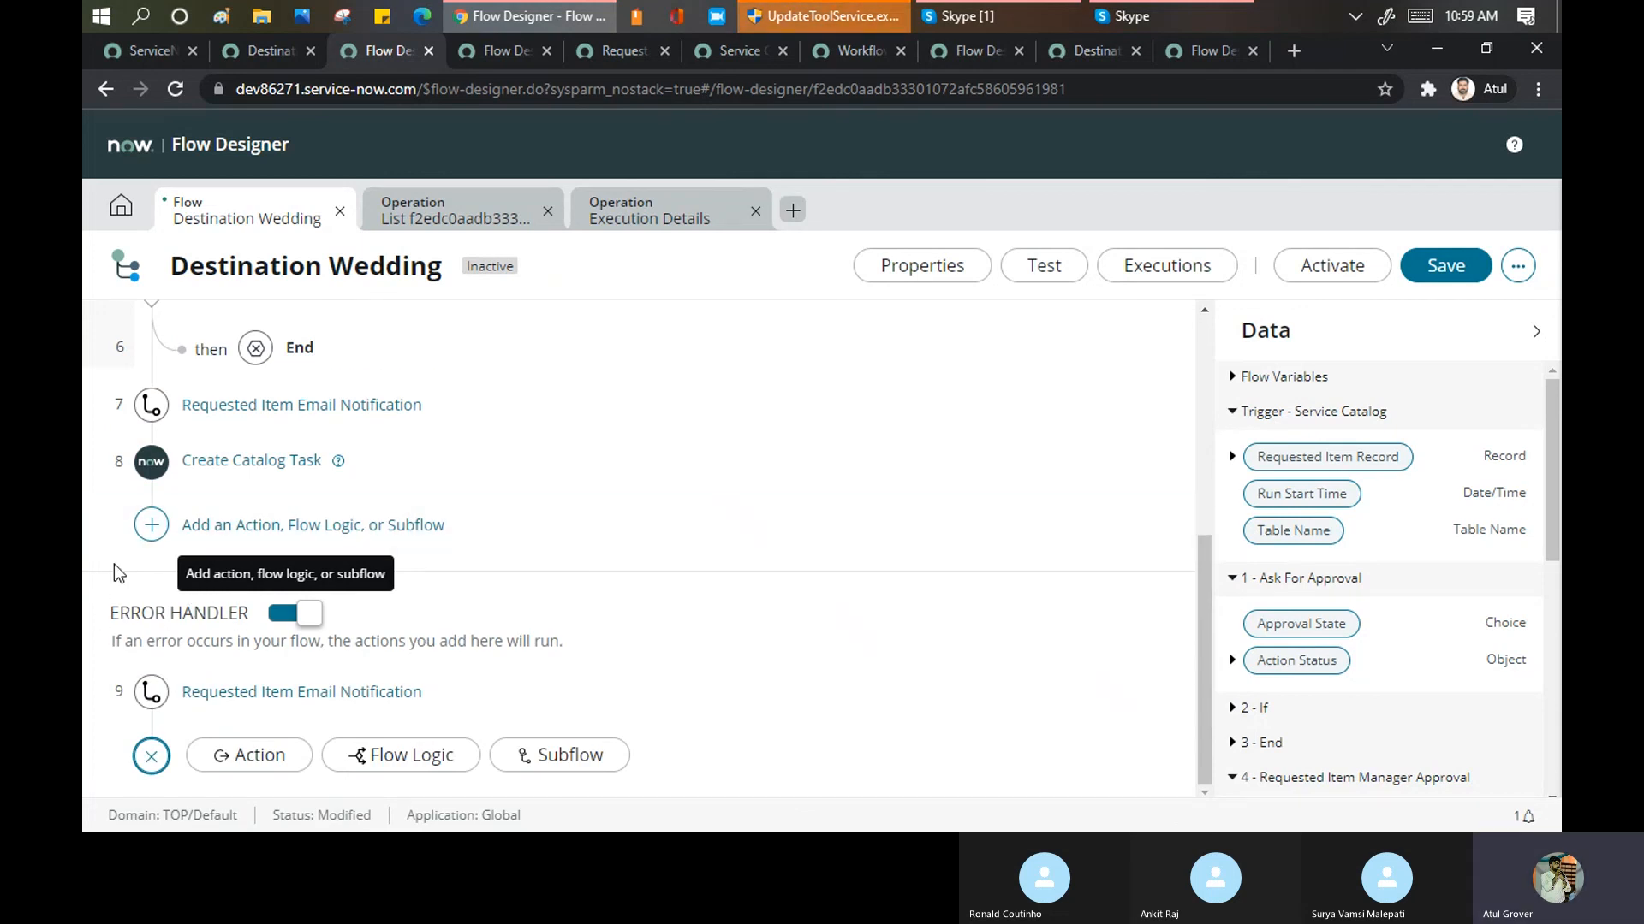
drag(111, 650, 577, 661)
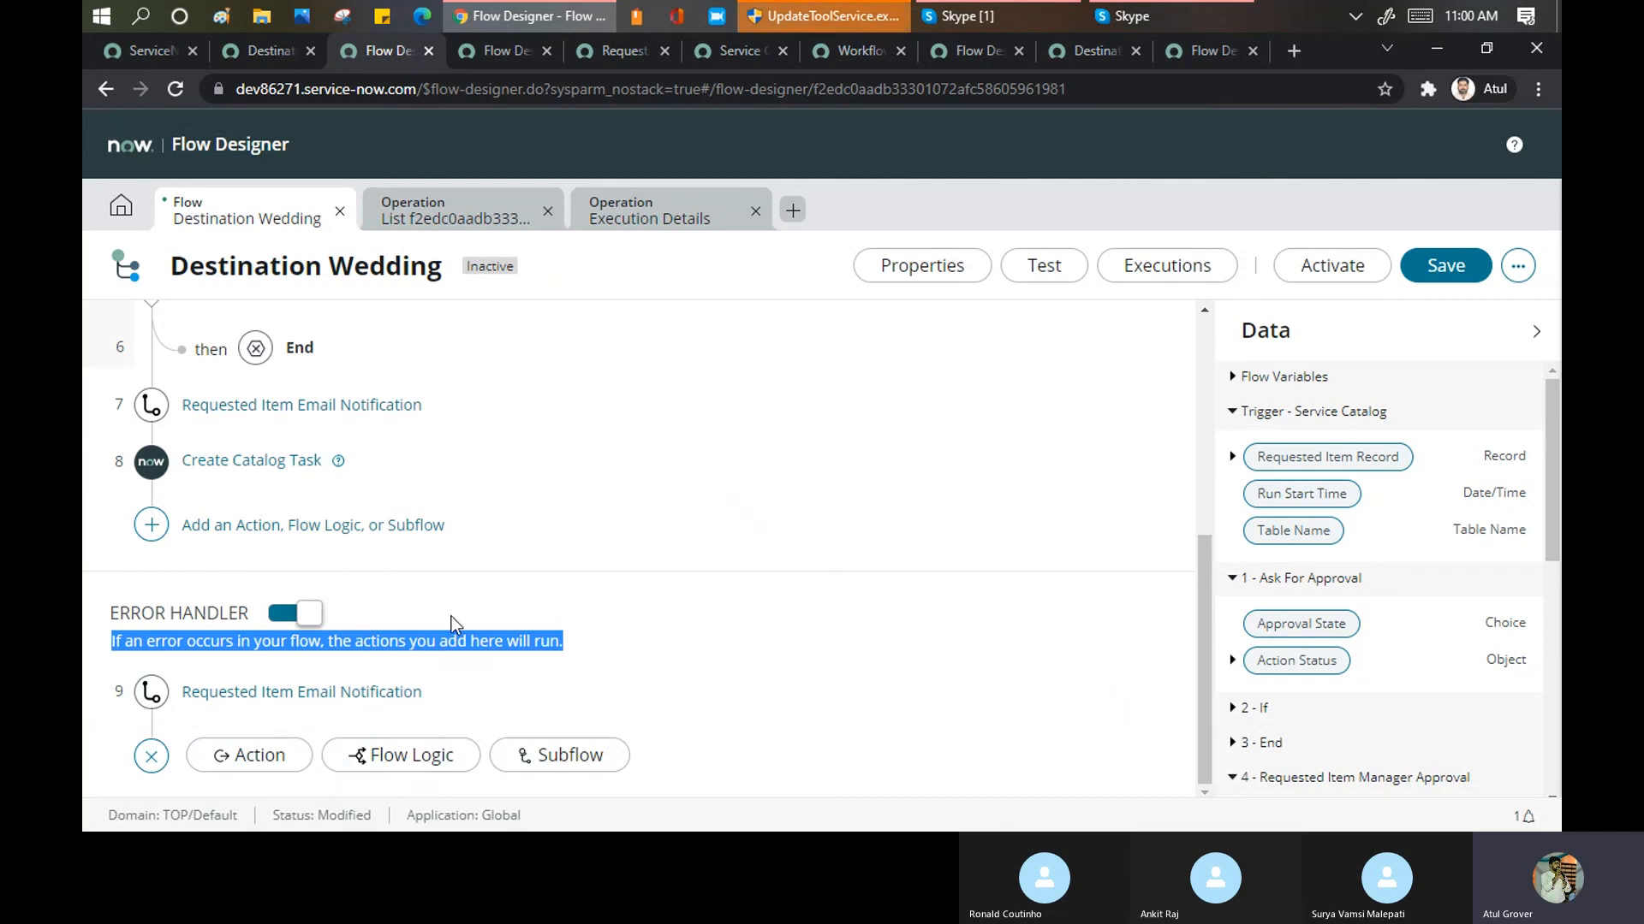
scroll(452, 623, up, 5)
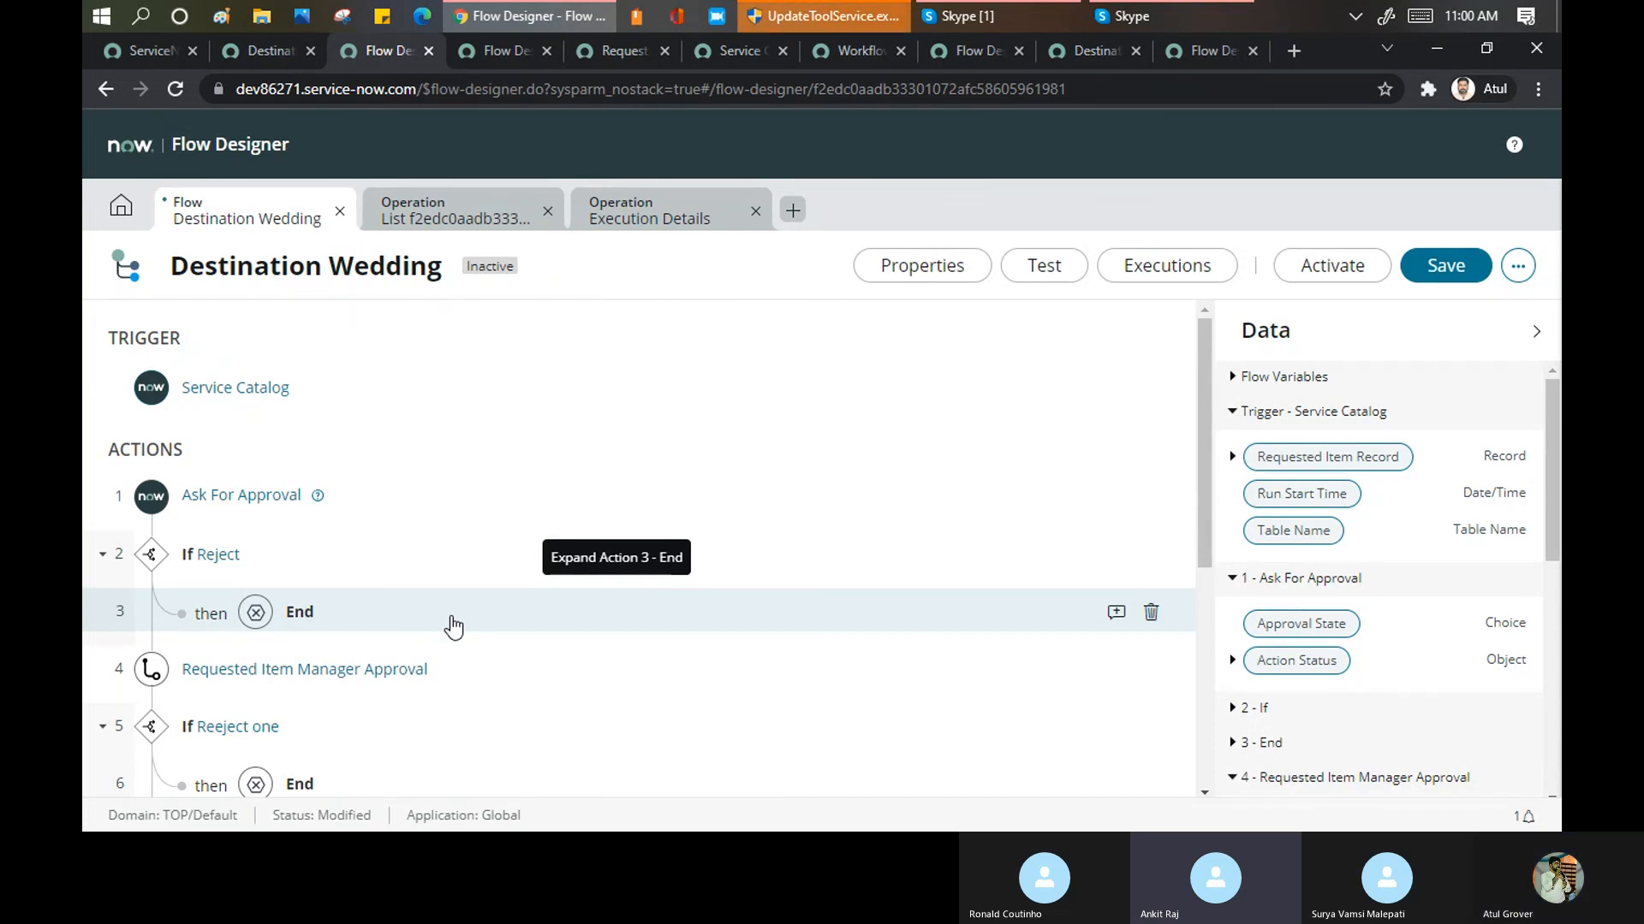
click(486, 59)
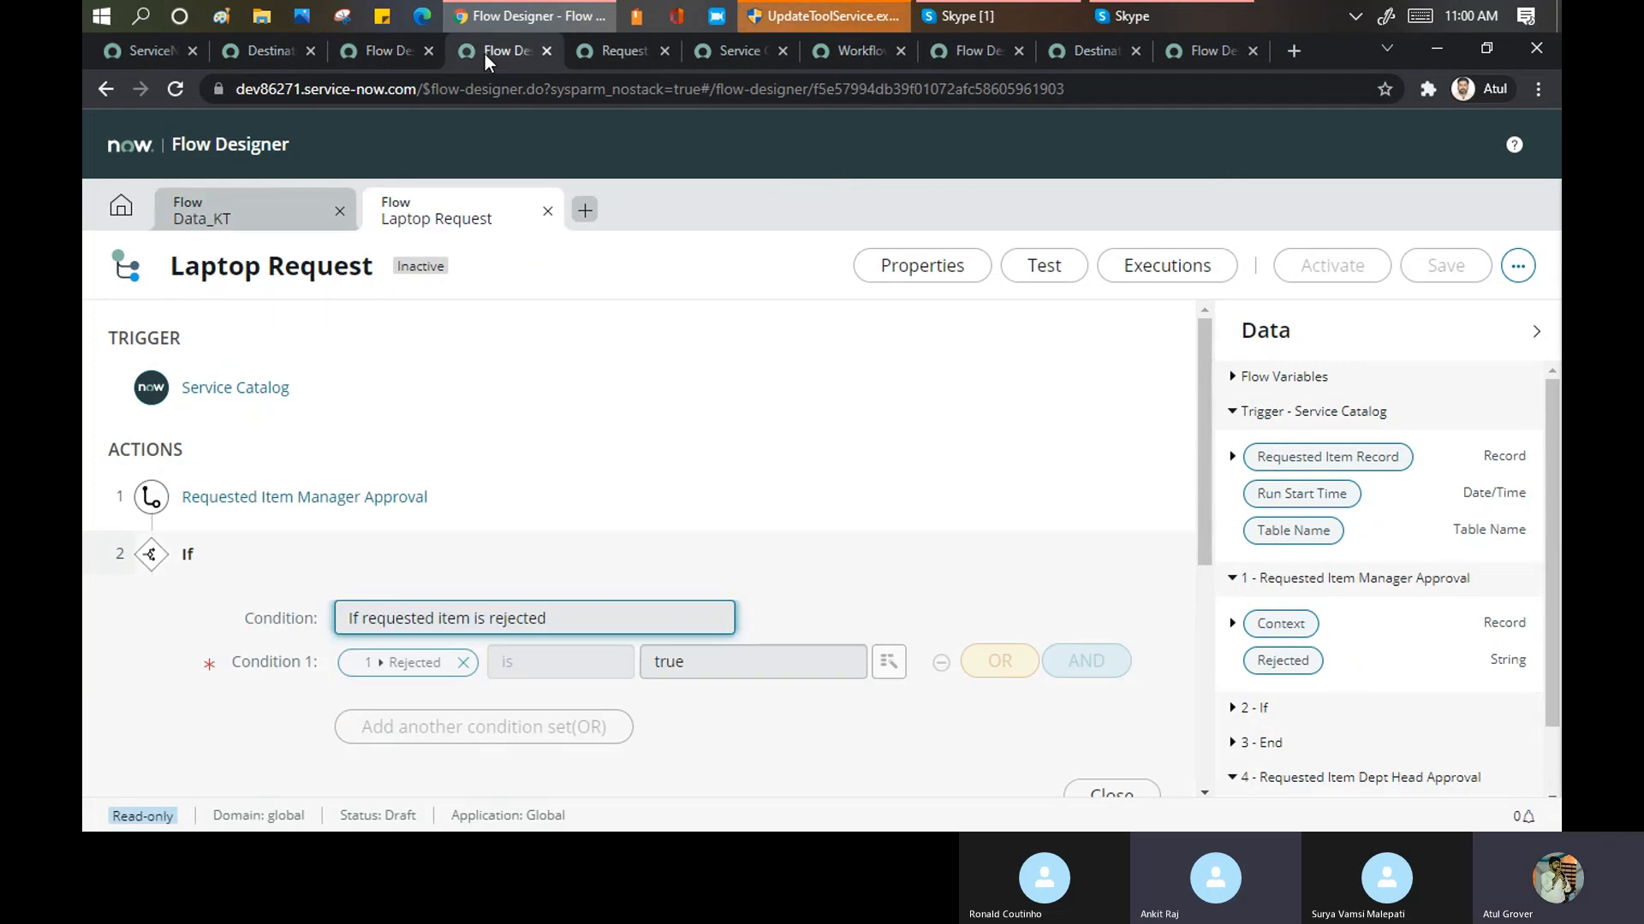
click(376, 50)
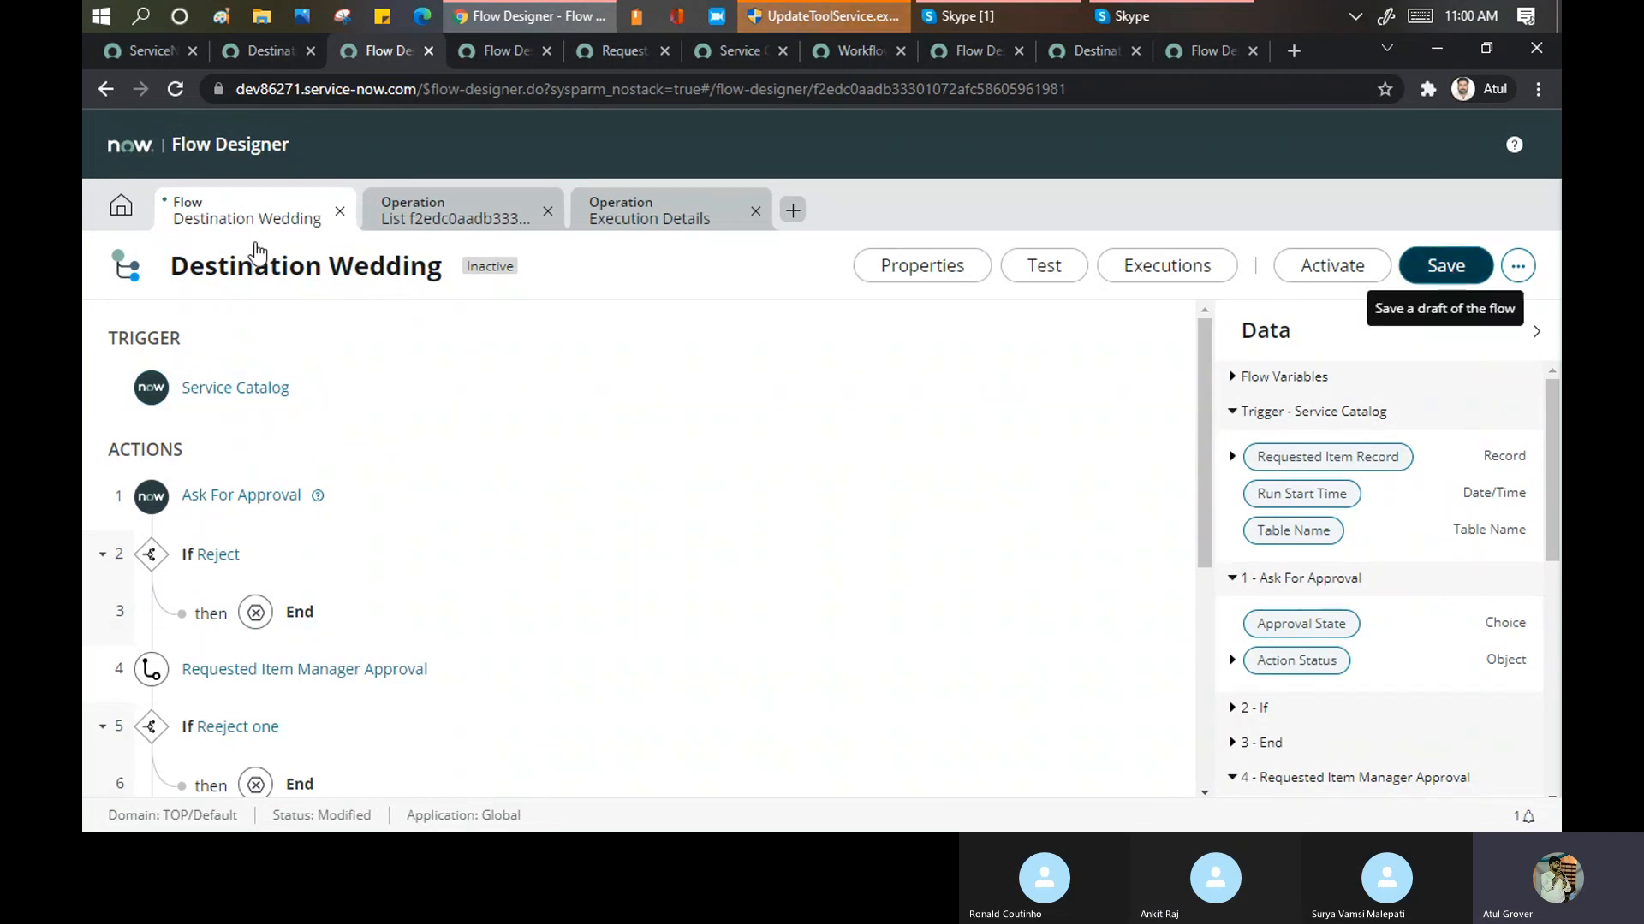
click(212, 274)
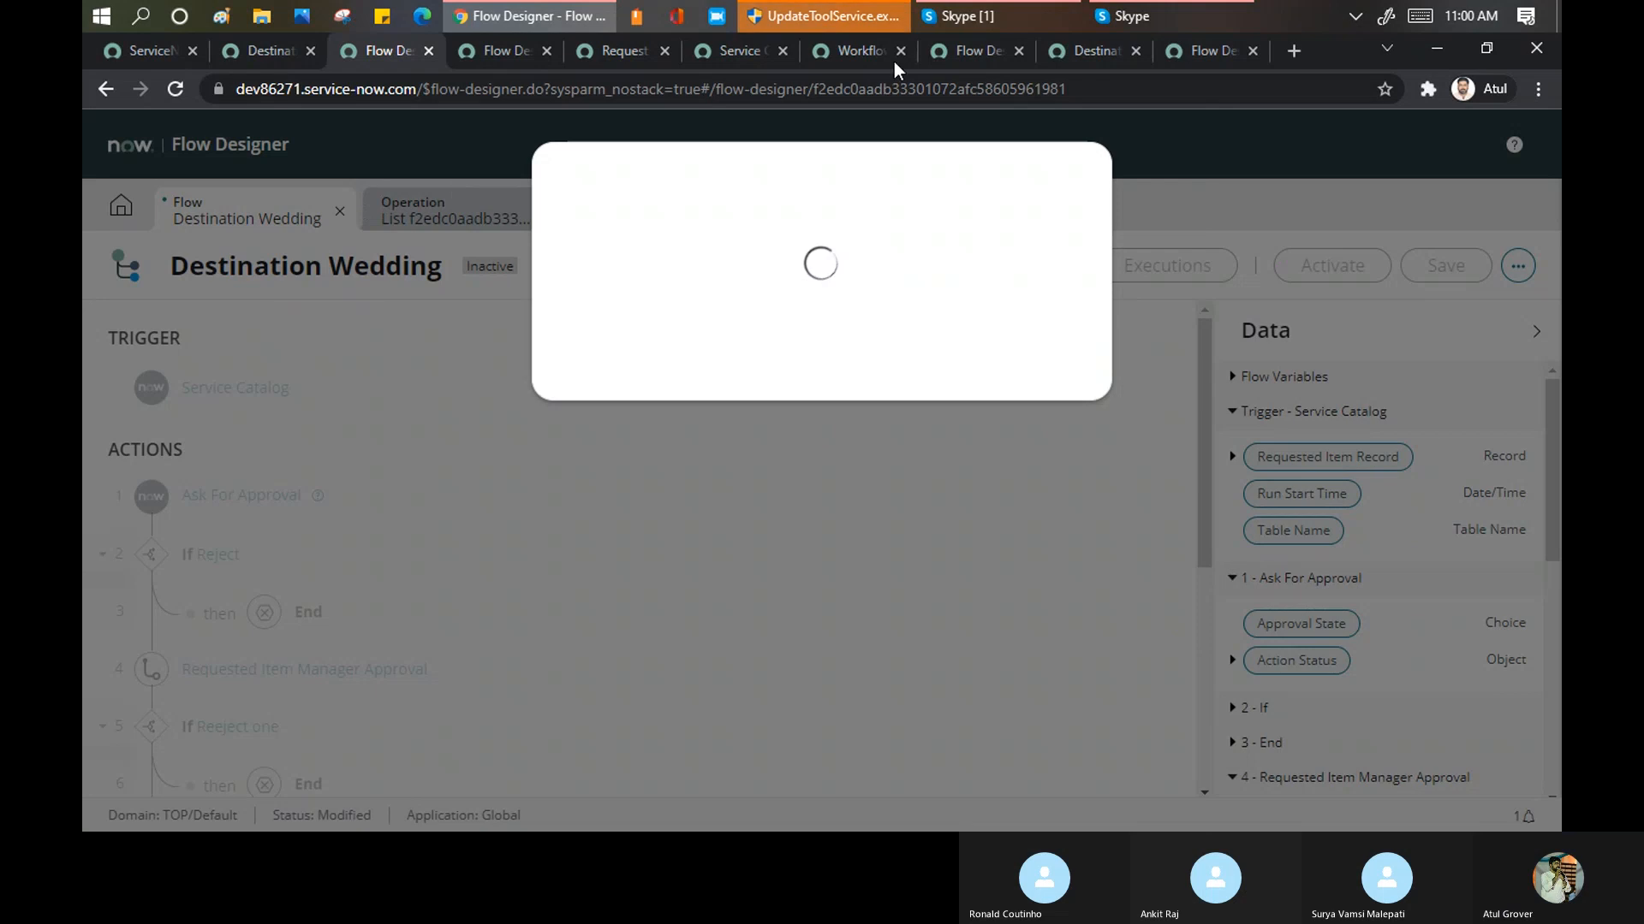
Switch to the Training Batch 6 call in Skype
mouse_move(1015, 16)
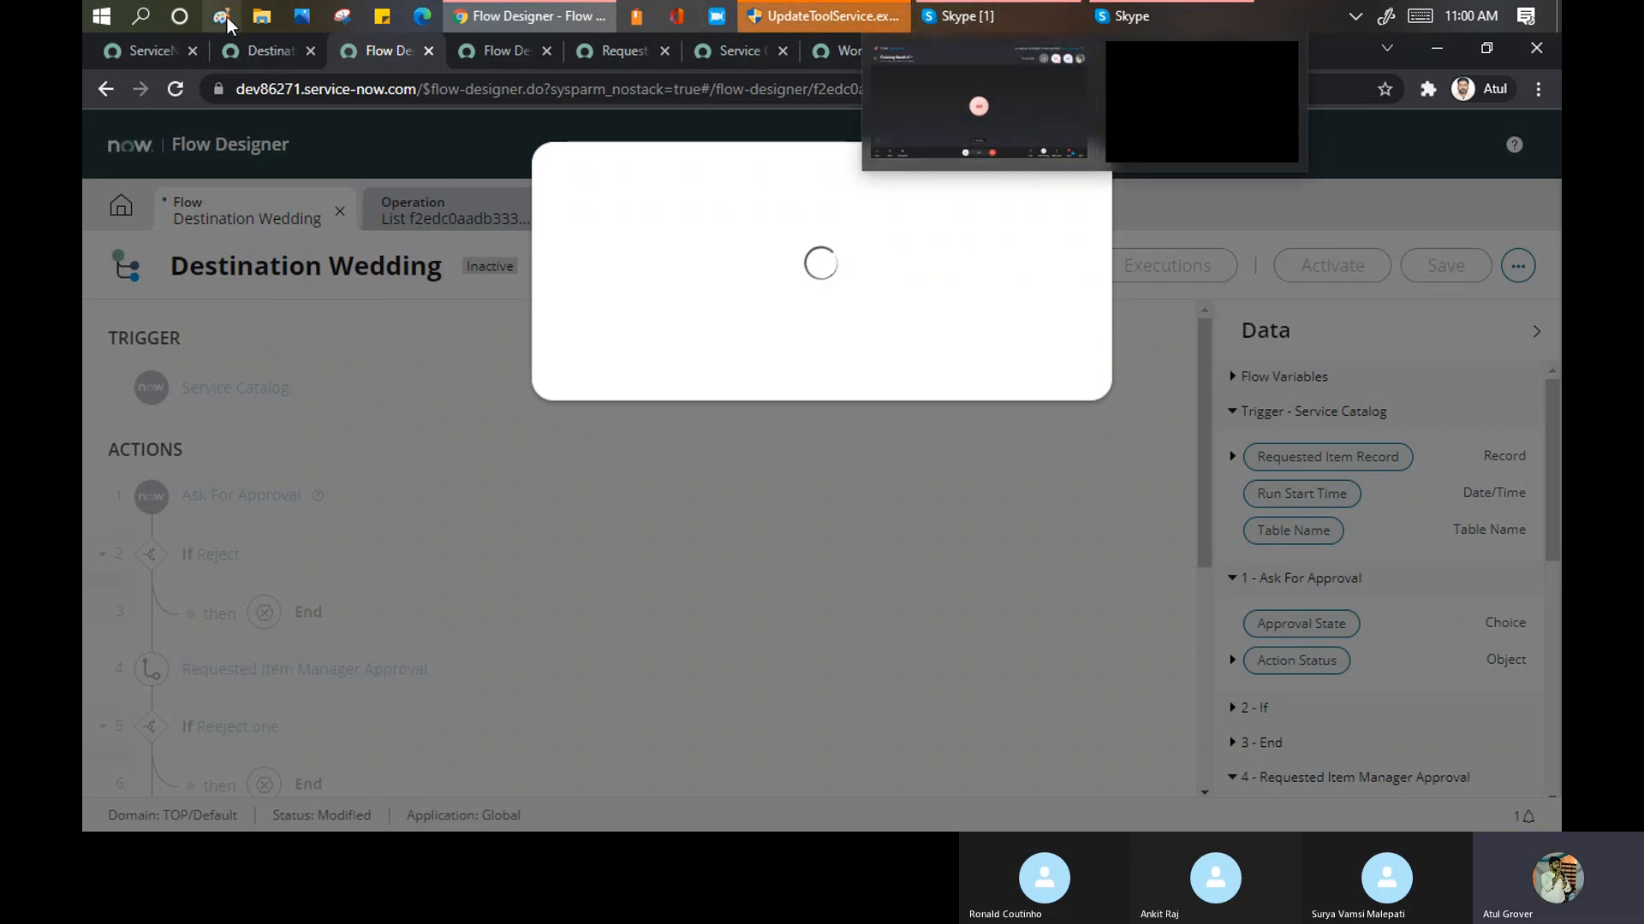
click(255, 20)
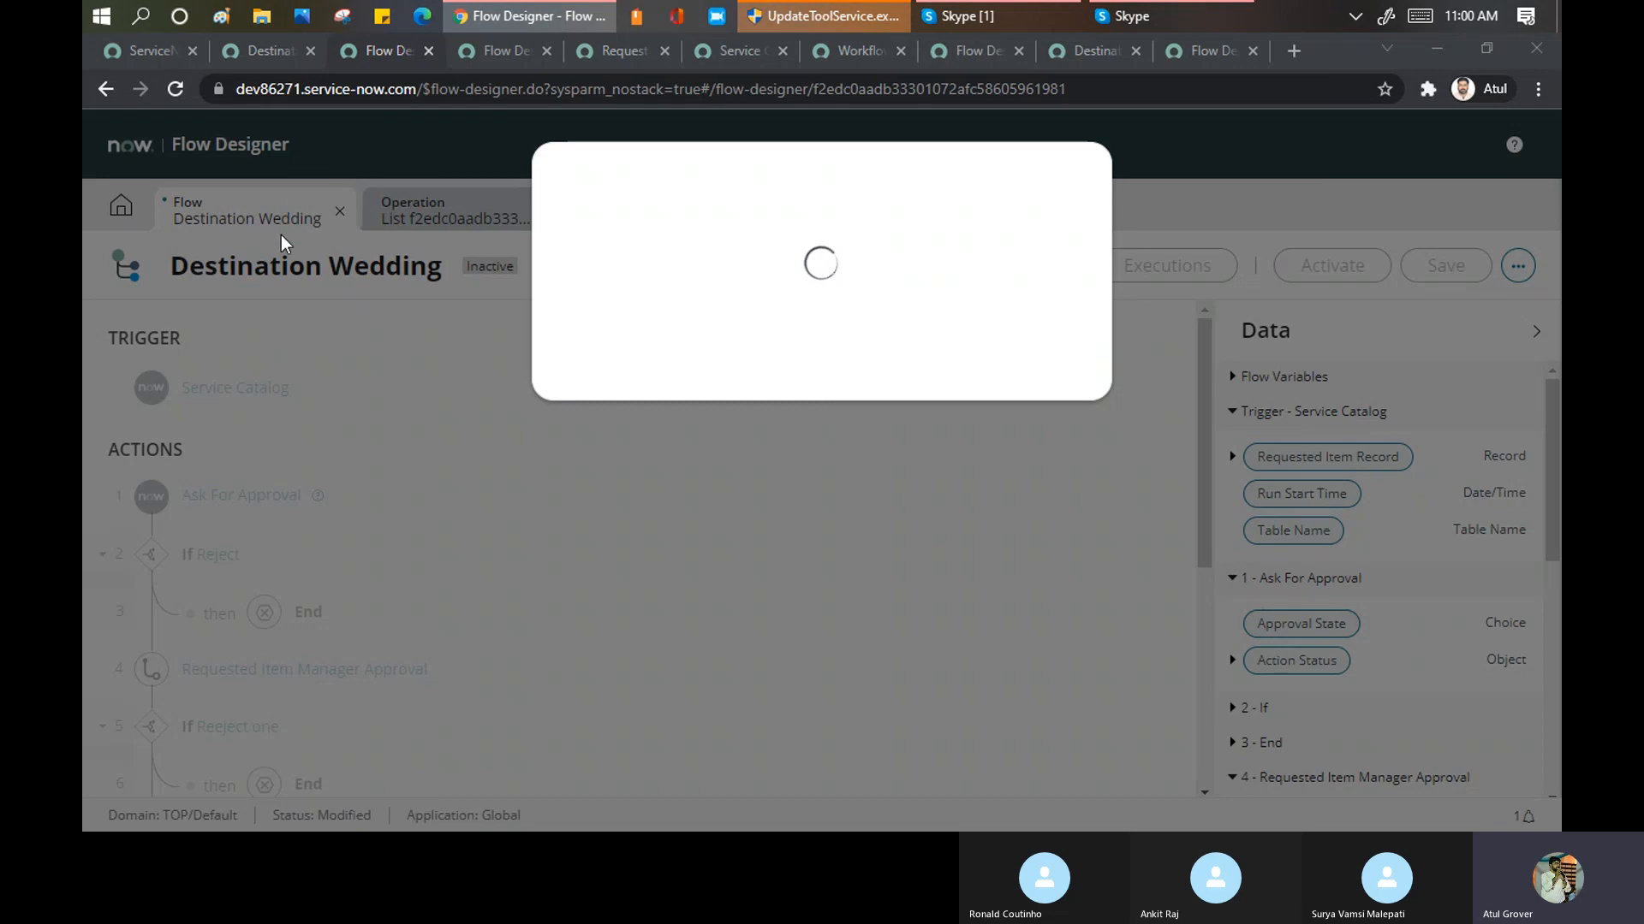
click(990, 21)
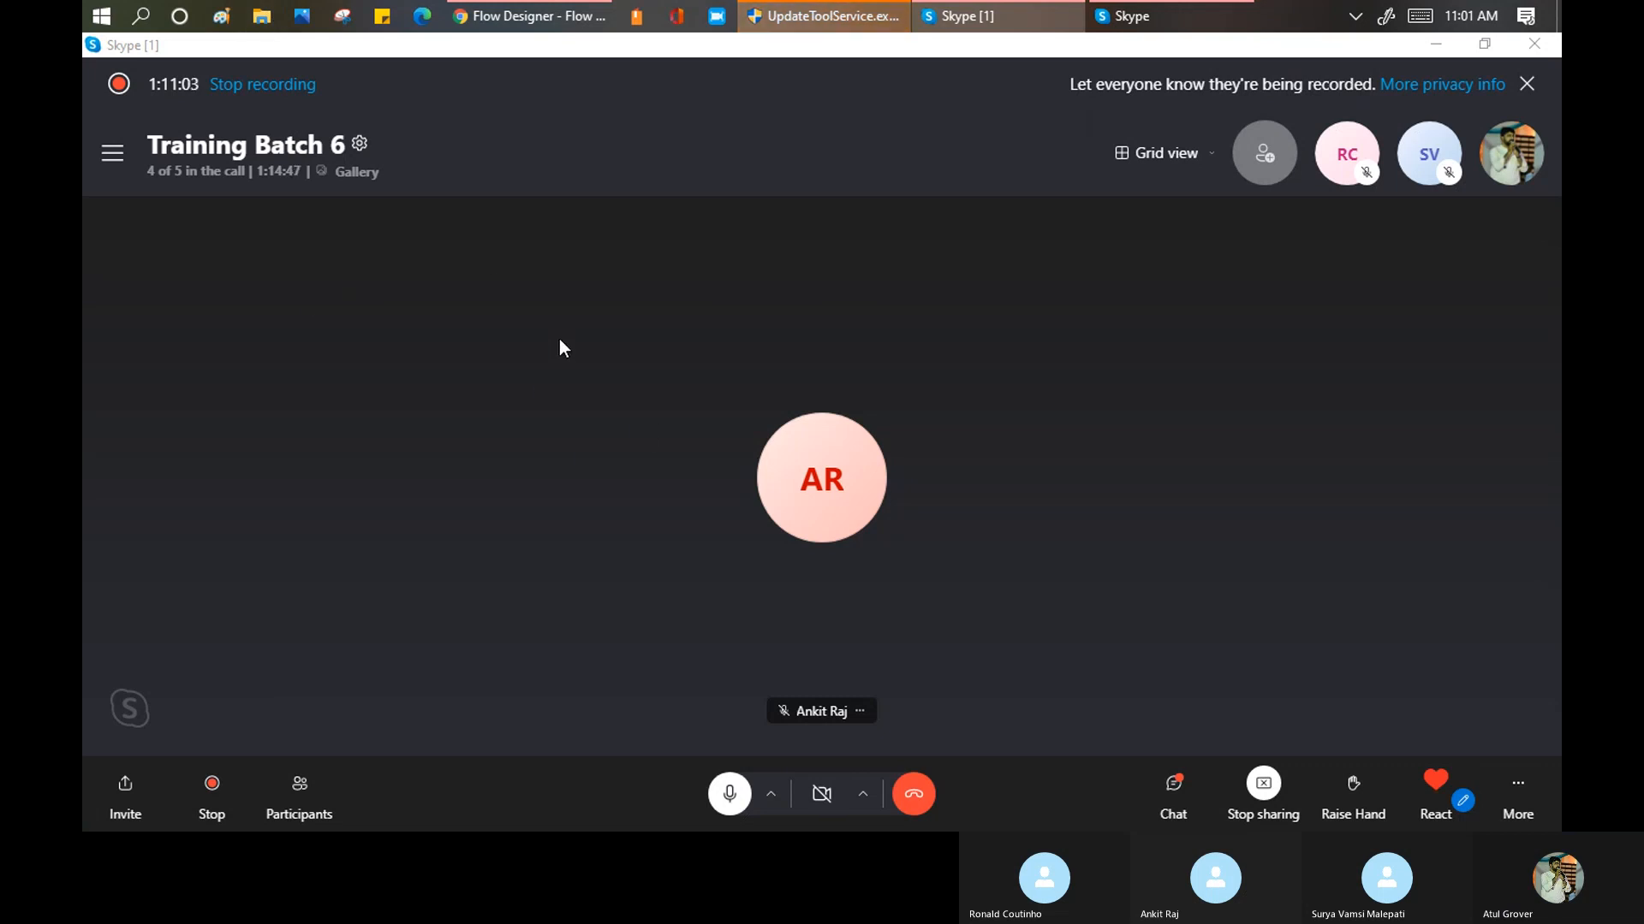
Look through the Batch6 folder's training files in File Explorer, and return to the Skype call
key(super+e)
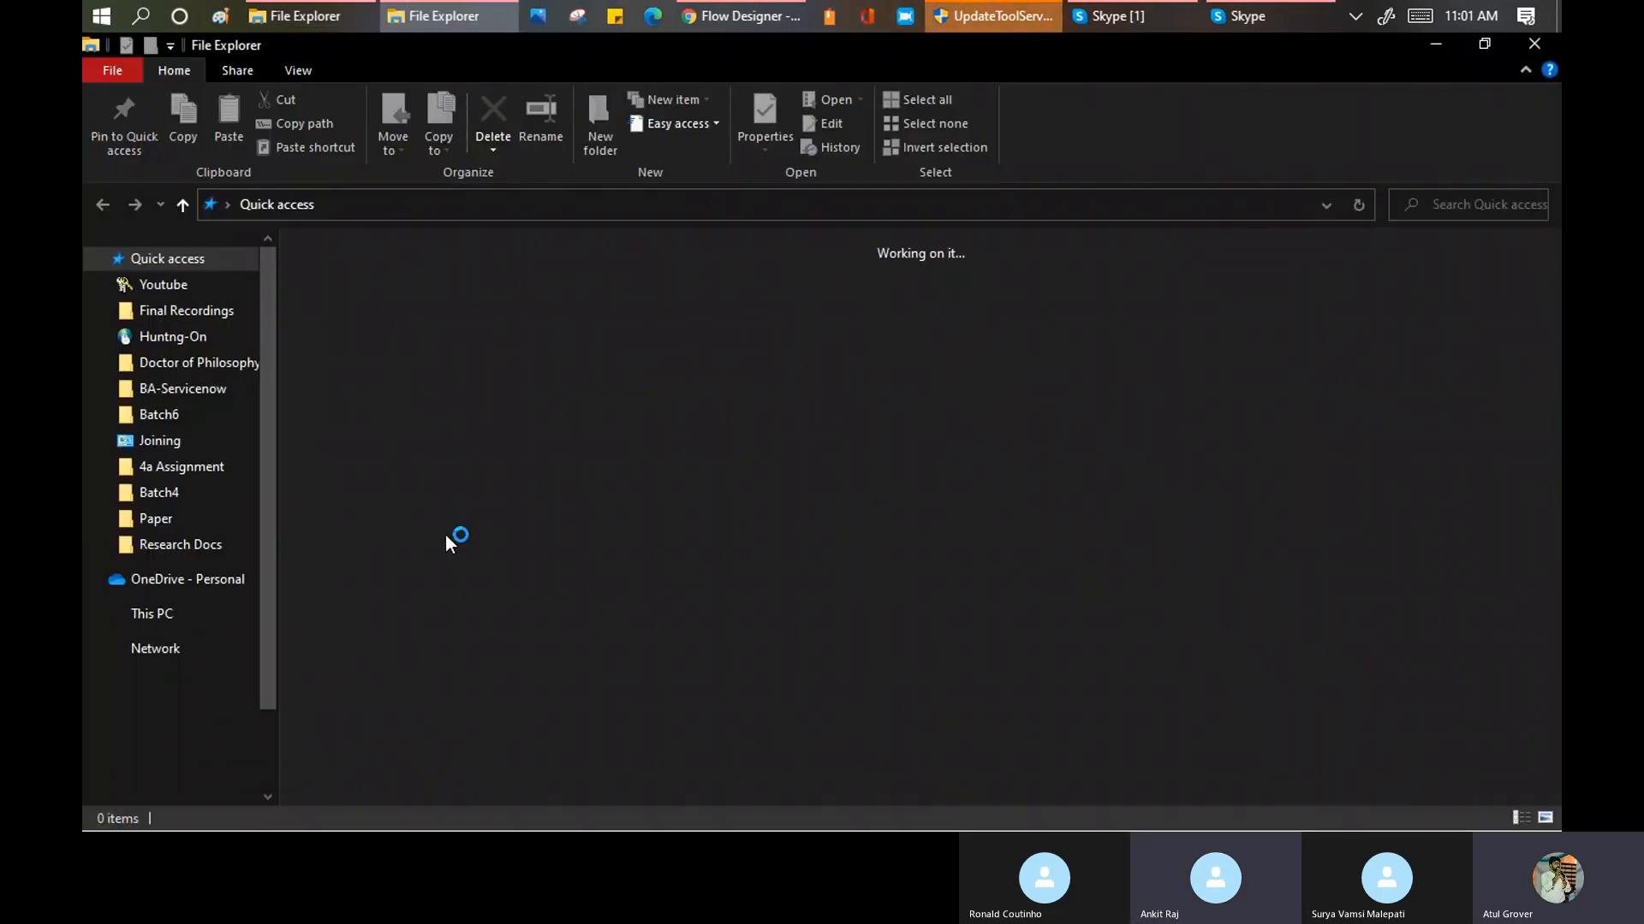
click(166, 414)
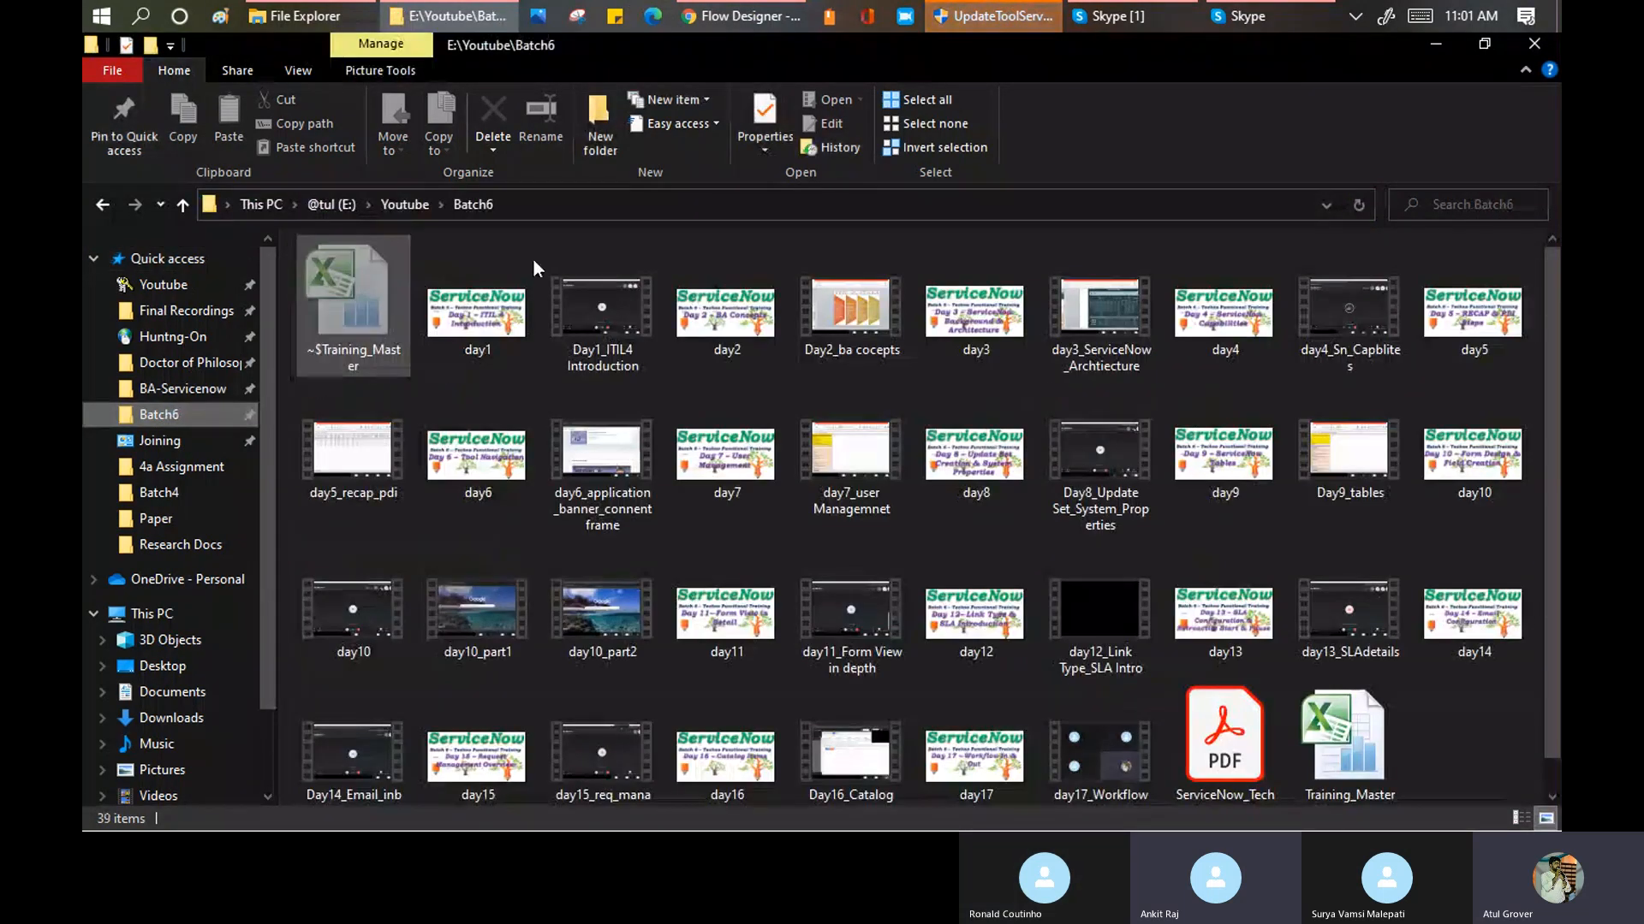
scroll(1019, 501, down, 1)
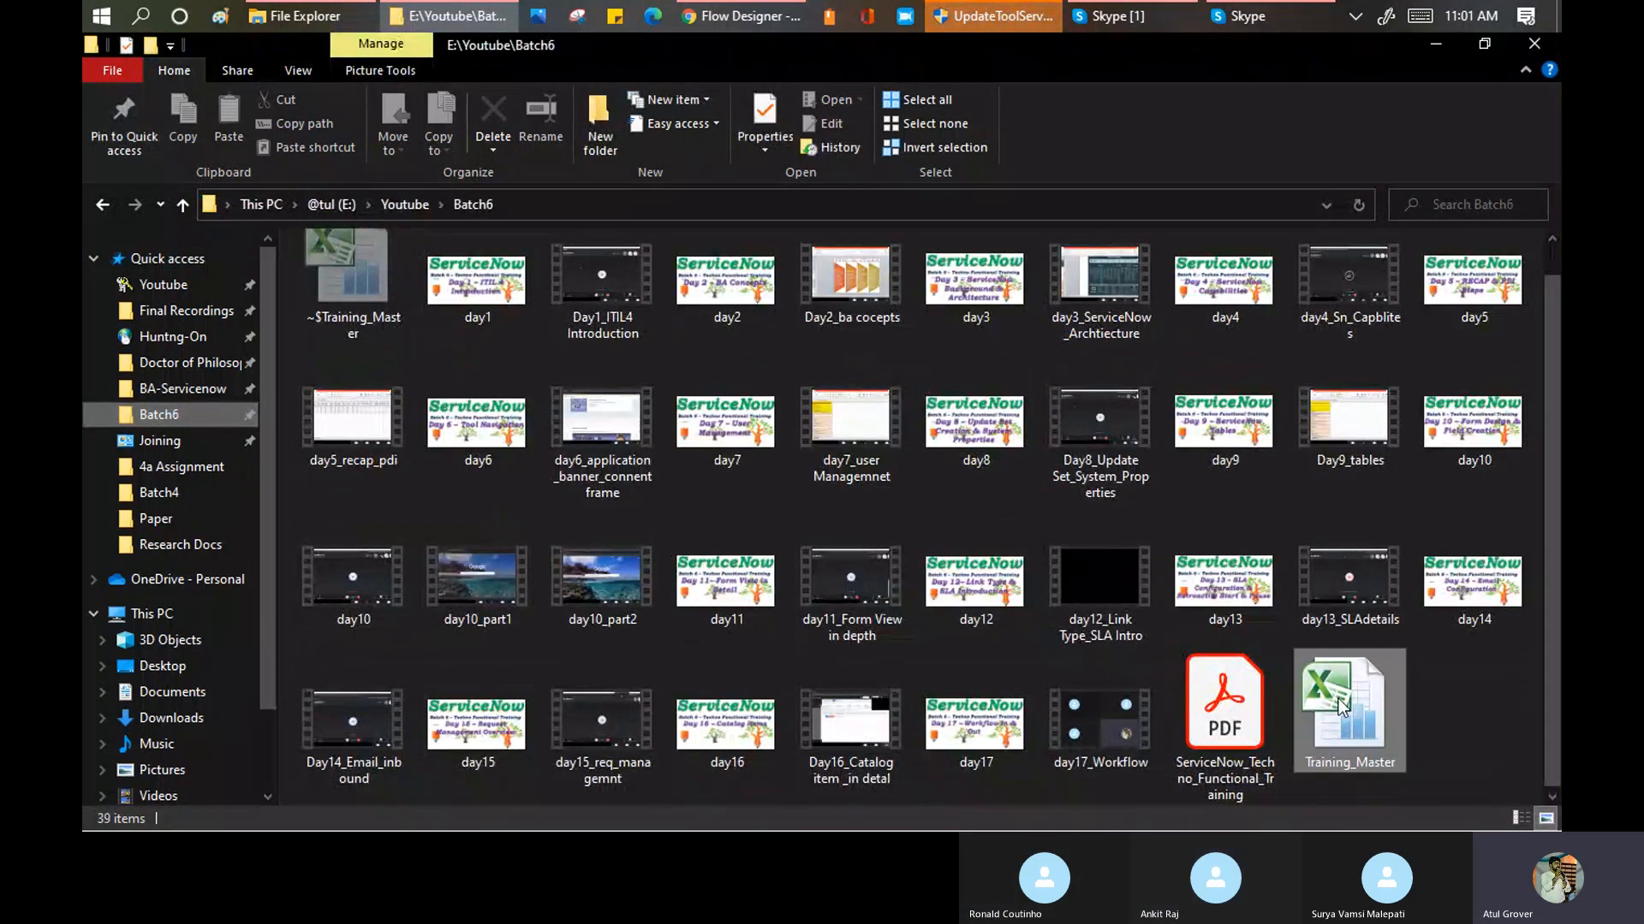
click(1138, 18)
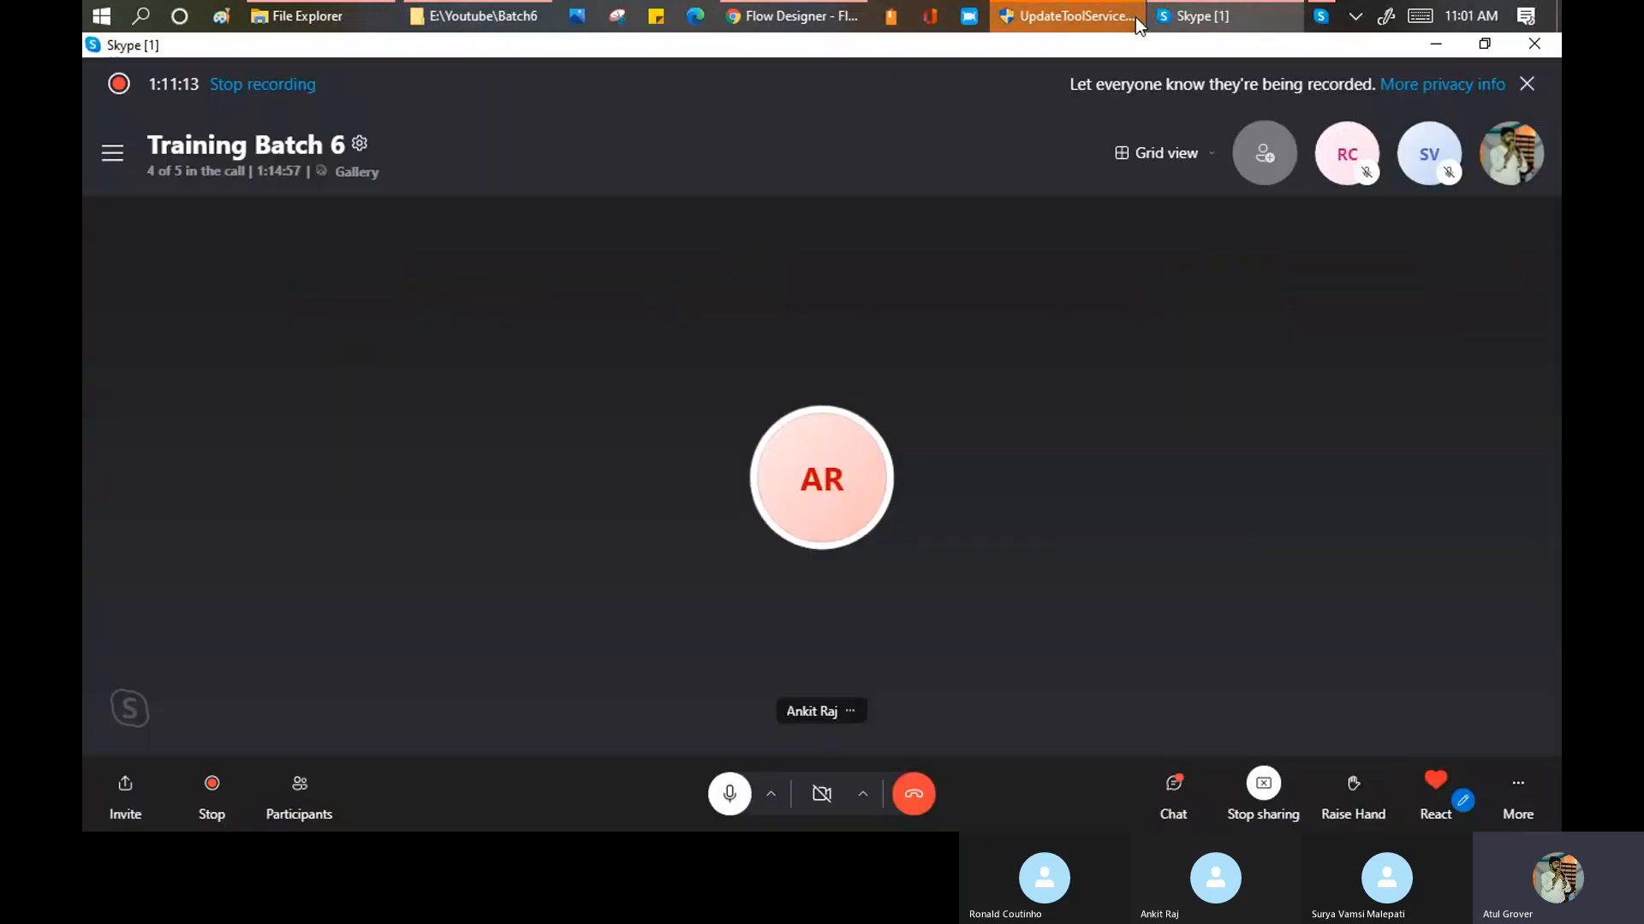